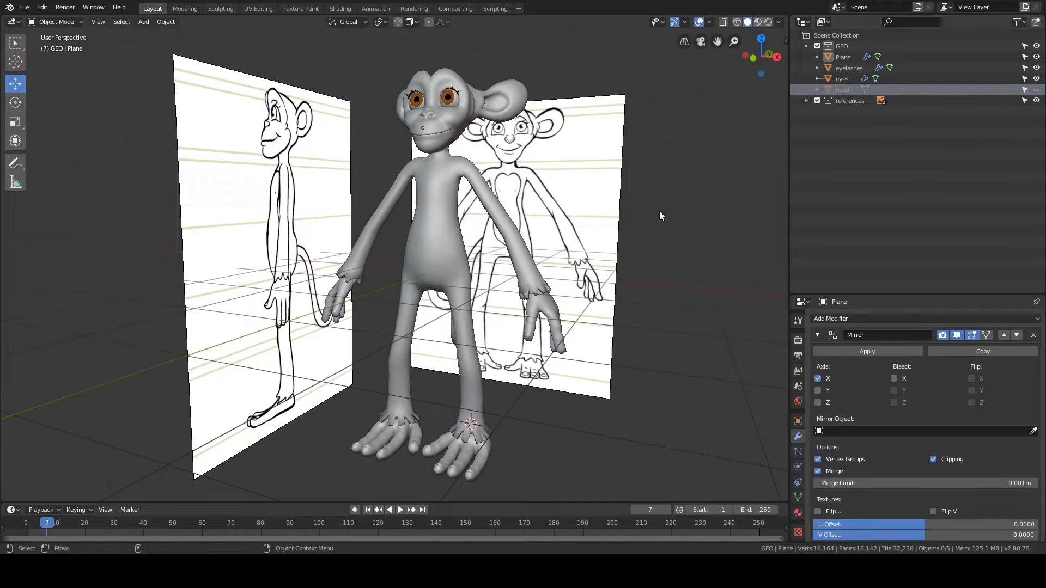
Step: Hide the references collection so that only the monkey character shows
middle_drag(660, 213, 602, 193)
middle_drag(671, 175, 763, 158)
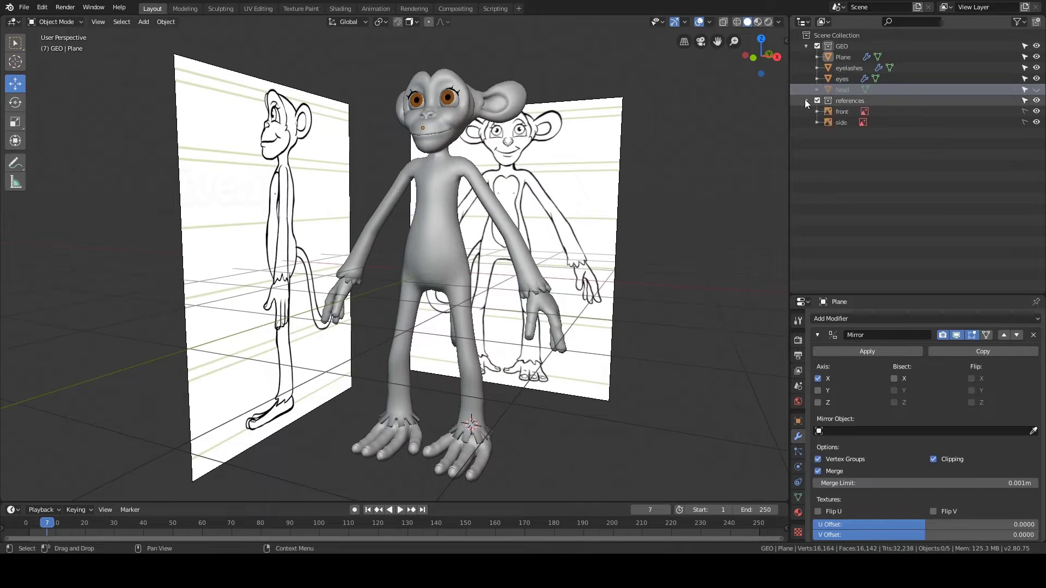
middle_drag(762, 146, 678, 153)
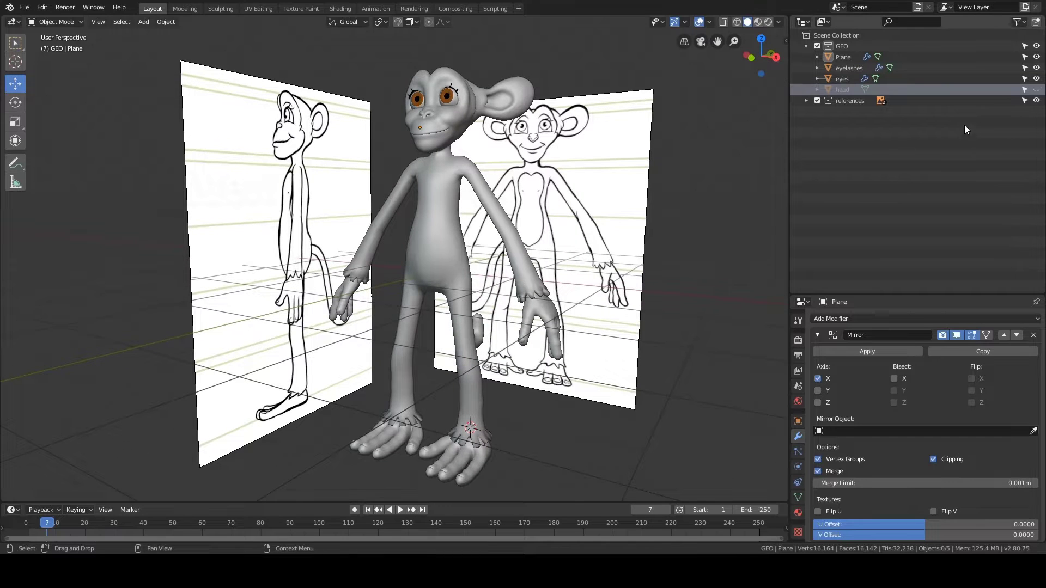
middle_drag(667, 196, 652, 201)
middle_drag(703, 180, 687, 189)
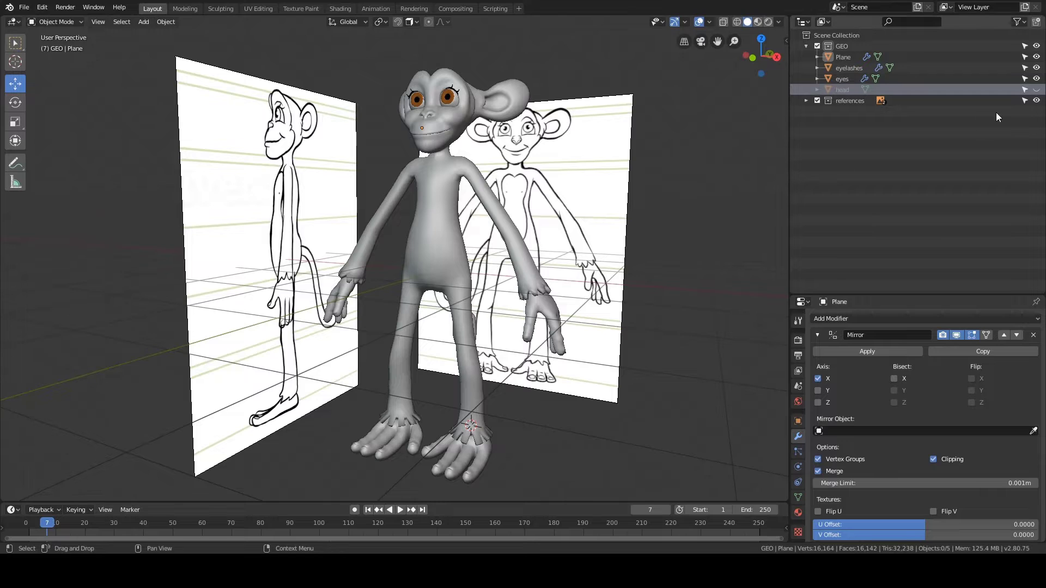
click(1036, 100)
Step: Rename the Plane body object as Suzanne and deselect it
middle_drag(610, 180, 636, 146)
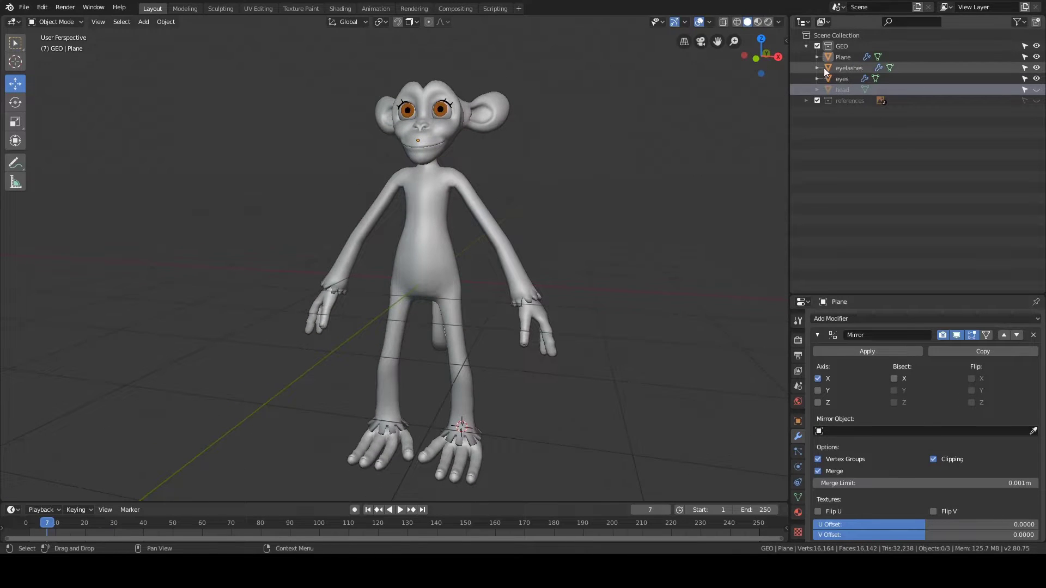
click(835, 58)
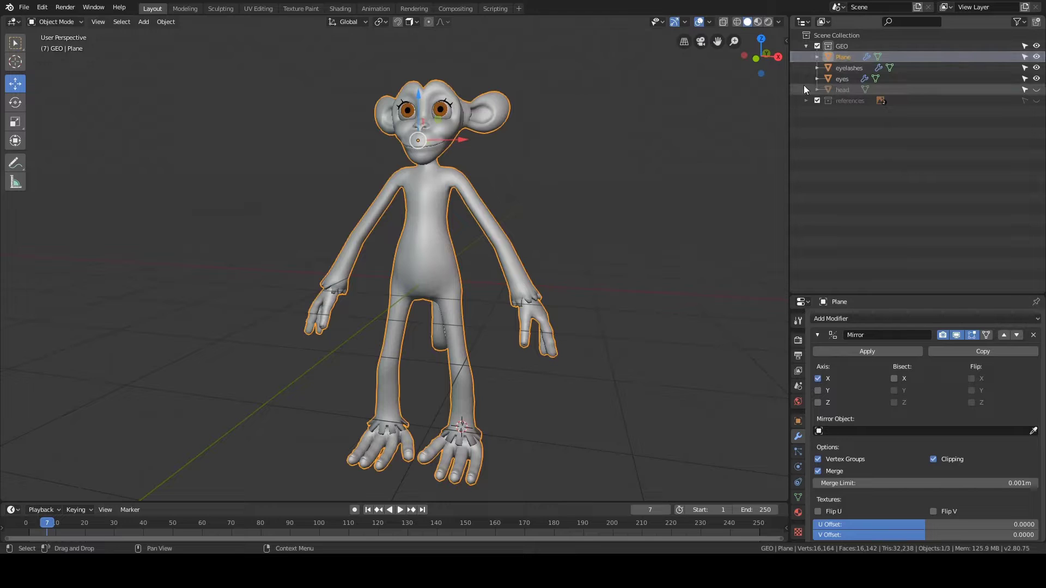
double_click(844, 57)
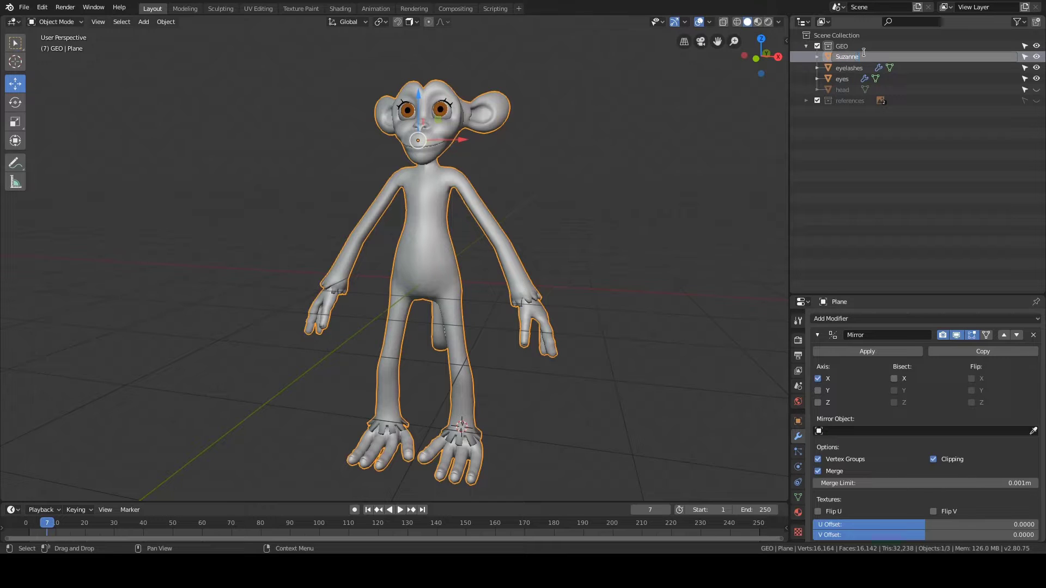
text(Suzanne)
key(Return)
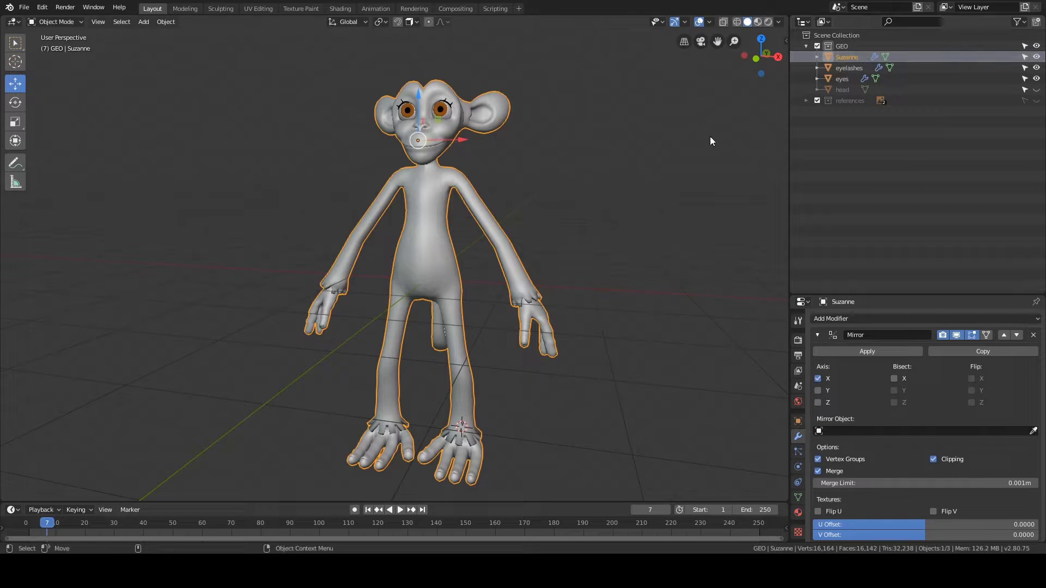
click(668, 146)
middle_drag(667, 146, 697, 149)
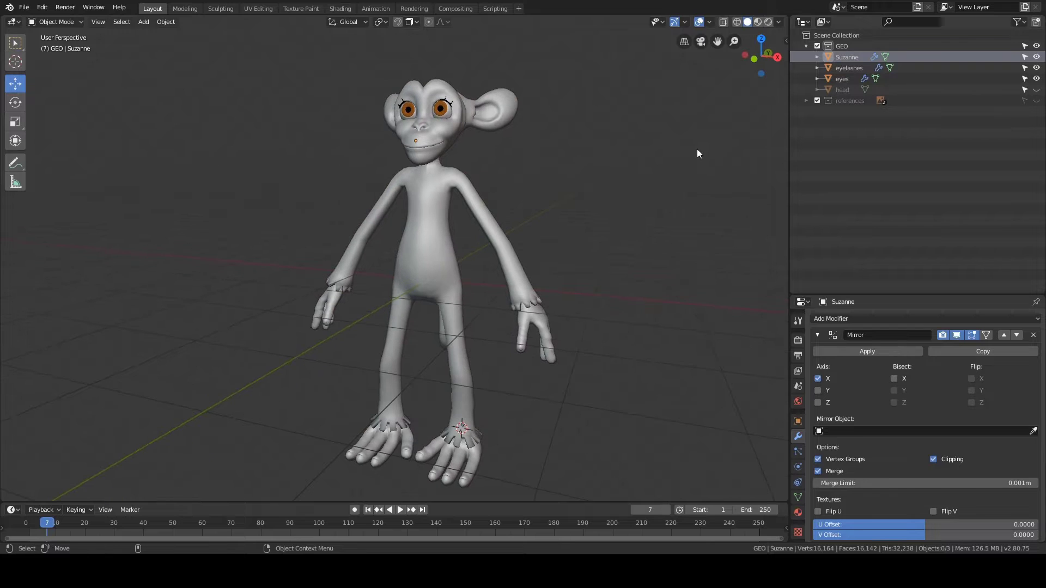
Step: Unhide the head object and inspect it on its own in local view before returning to the full scene
click(1036, 91)
mouse_move(556, 163)
middle_down()
mouse_move(583, 168)
mouse_move(569, 170)
middle_up()
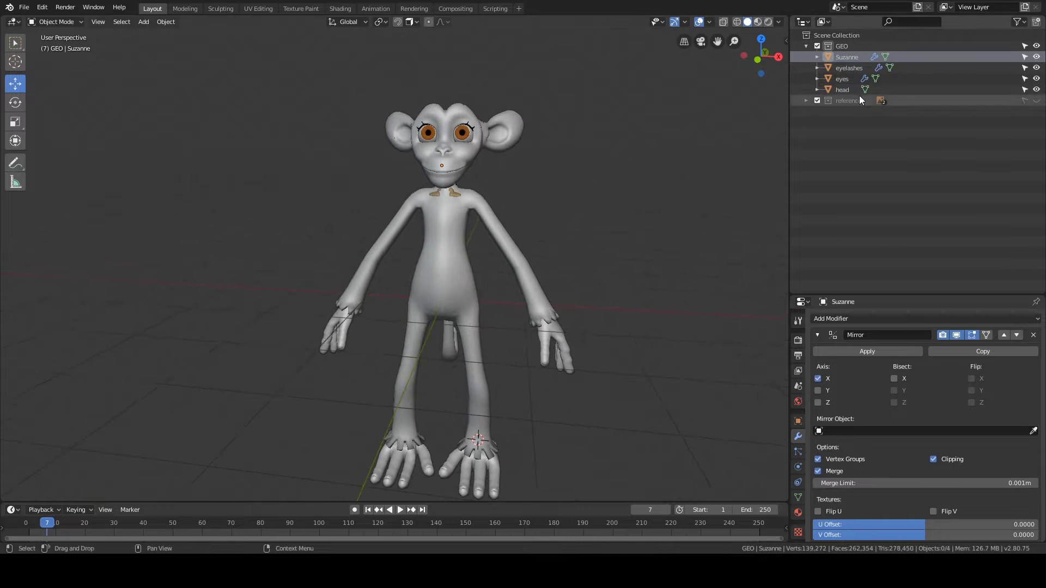
click(850, 92)
key(KP_Divide)
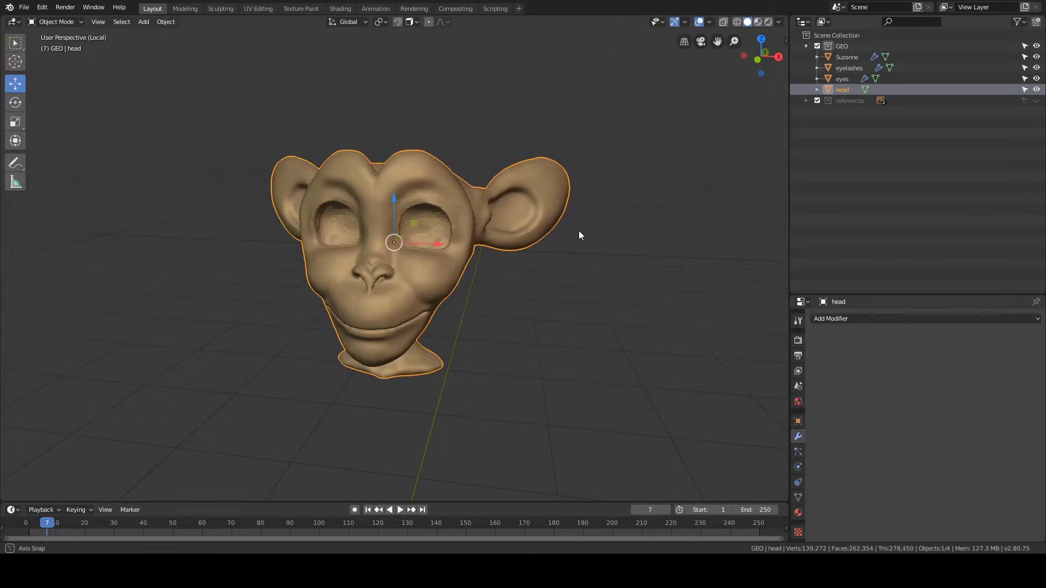
middle_drag(578, 230, 520, 200)
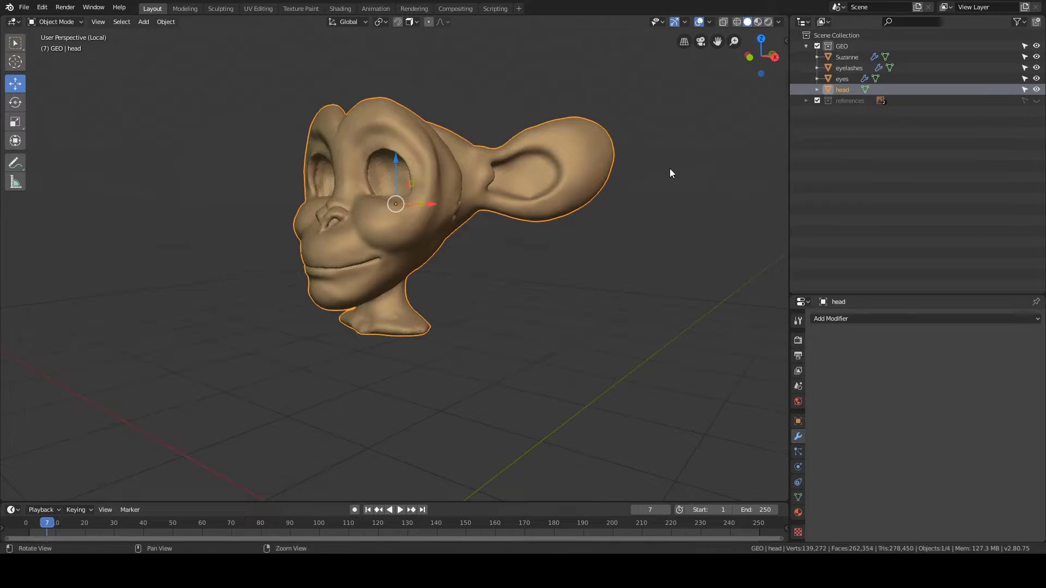
middle_drag(669, 169, 593, 181)
key(x)
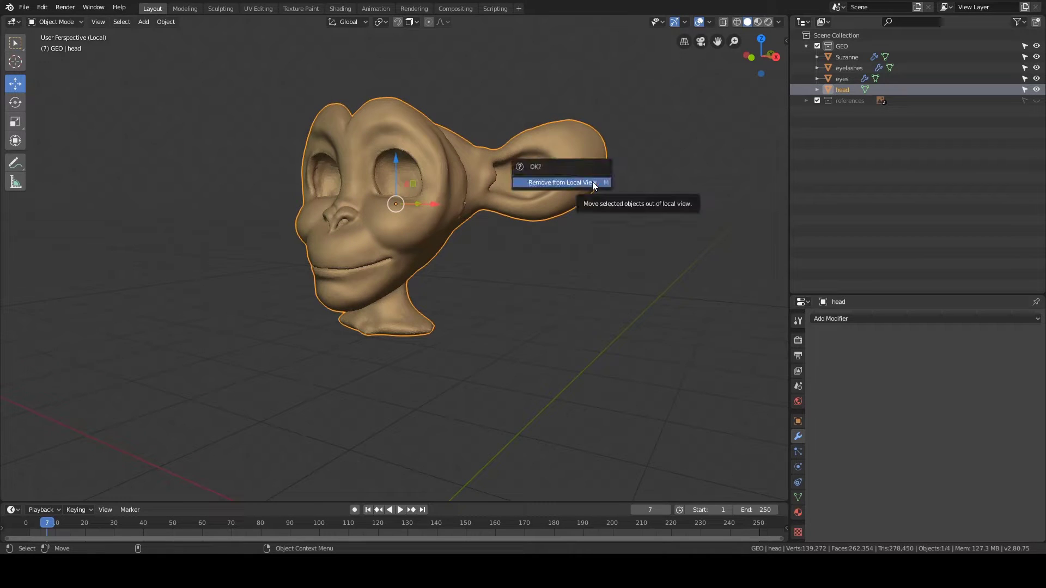
key(KP_Divide)
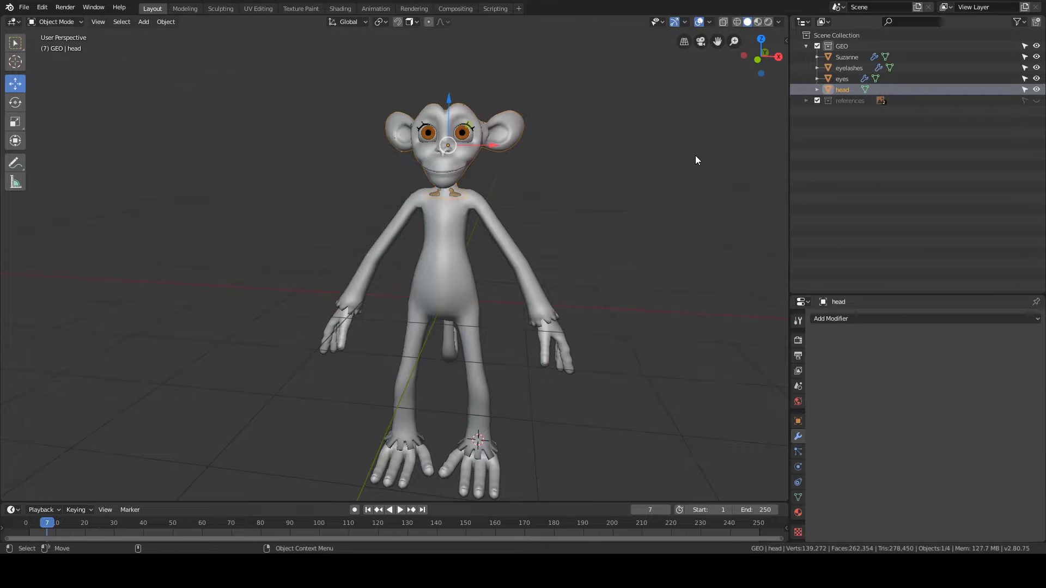
Step: Move the head object into a new collection named Backup
key(m)
click(675, 197)
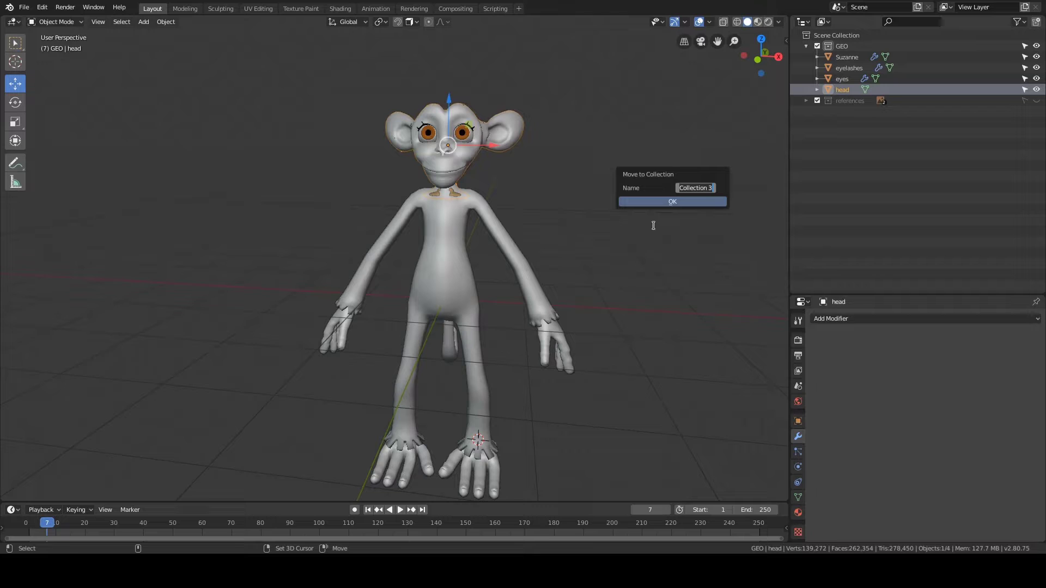
text(Backup)
key(Return)
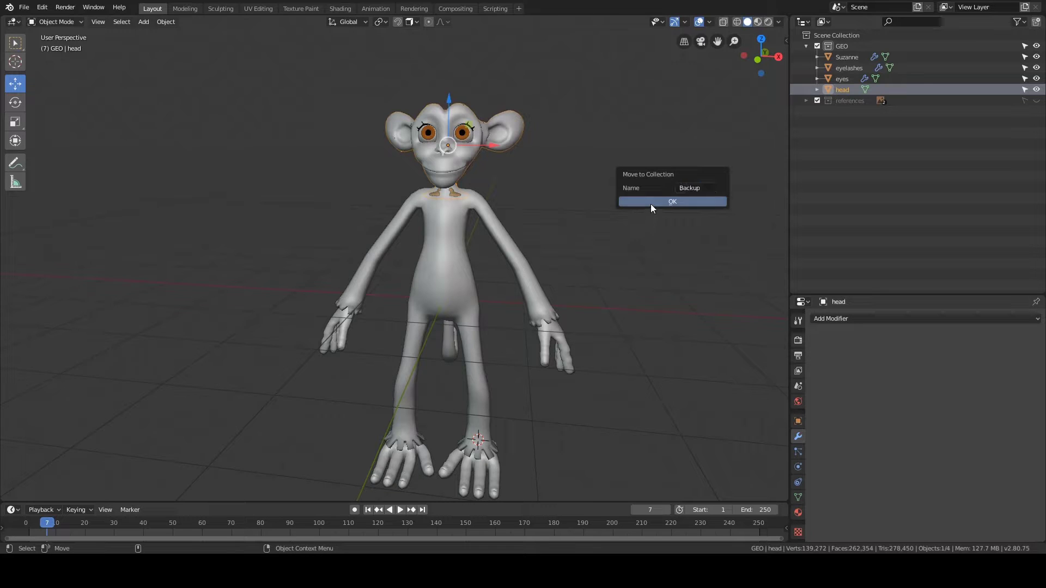
click(651, 203)
click(806, 100)
click(685, 231)
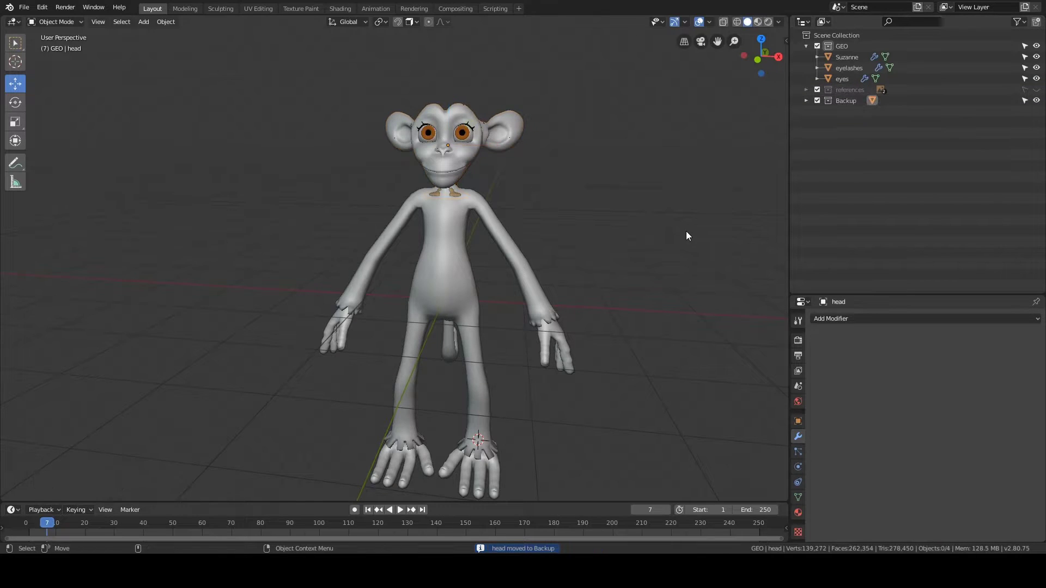
Step: Rename the head object in the Backup collection as head_sculpt and hide that collection
click(806, 100)
click(845, 111)
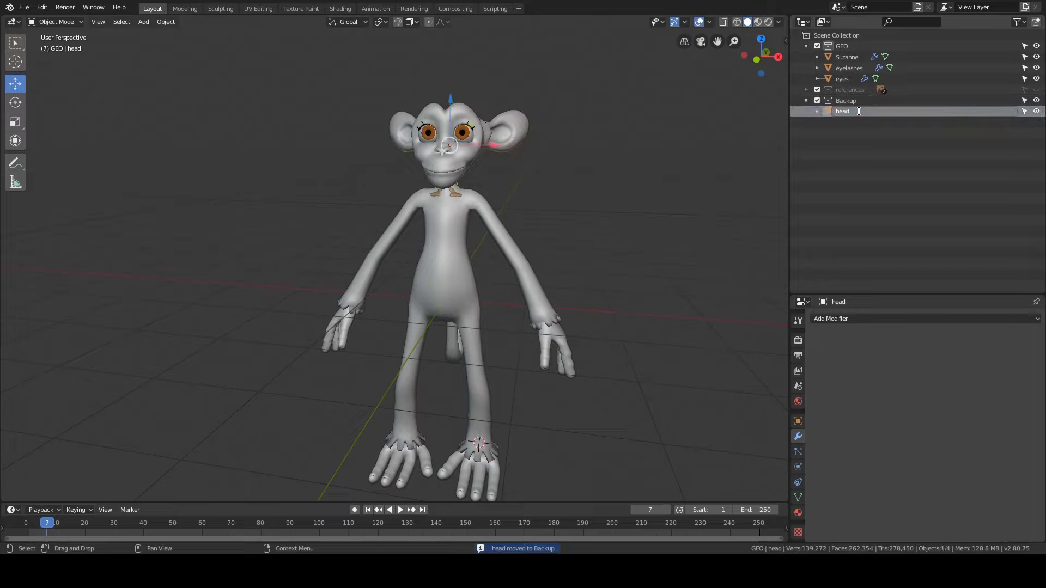
text(_sculpt)
key(Return)
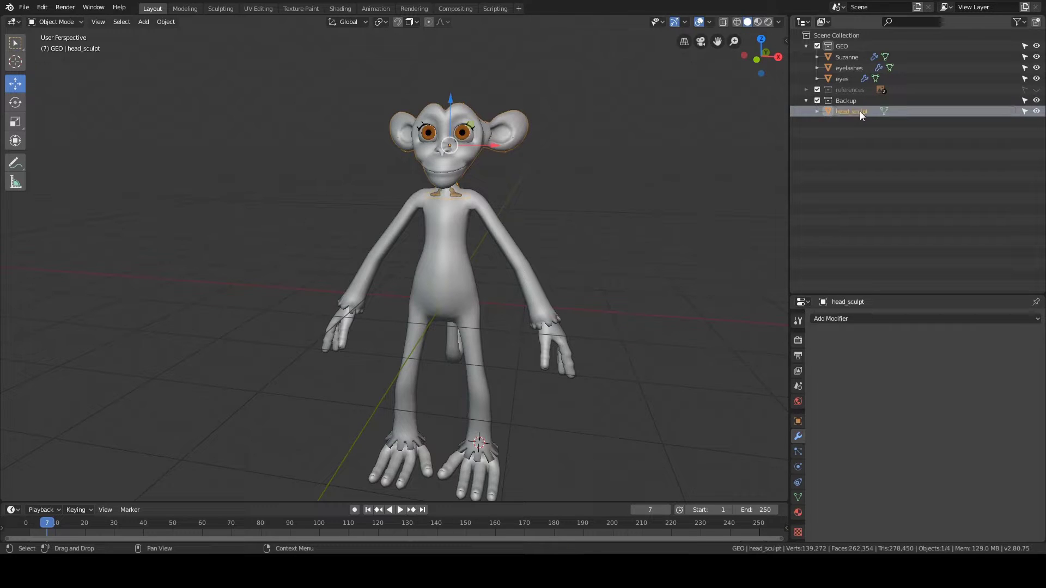
click(806, 100)
click(1036, 100)
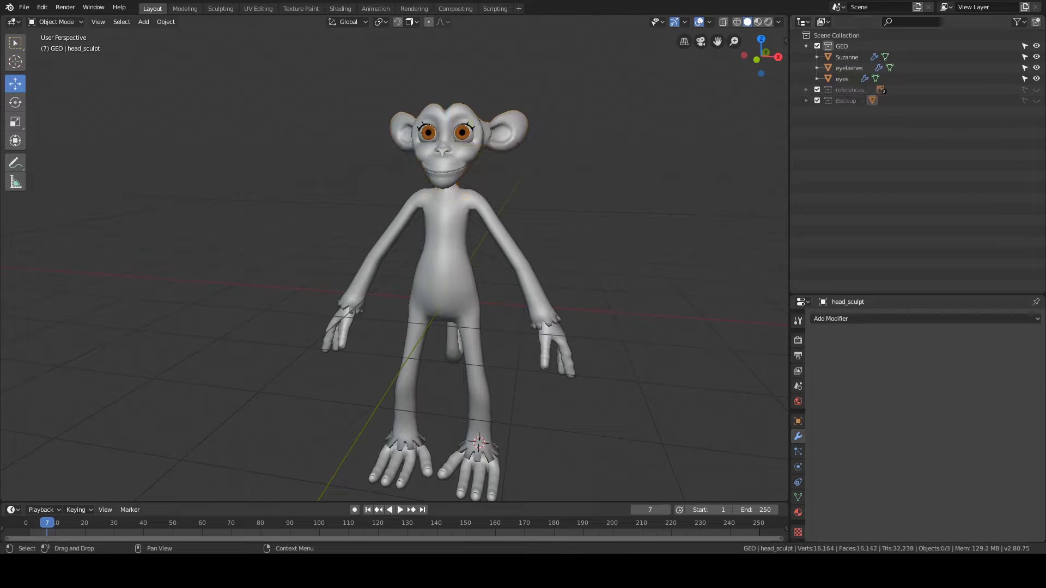
Step: Collapse the GEO collection in the outliner and bring the character's upper body into closer view
middle_drag(578, 238, 524, 206)
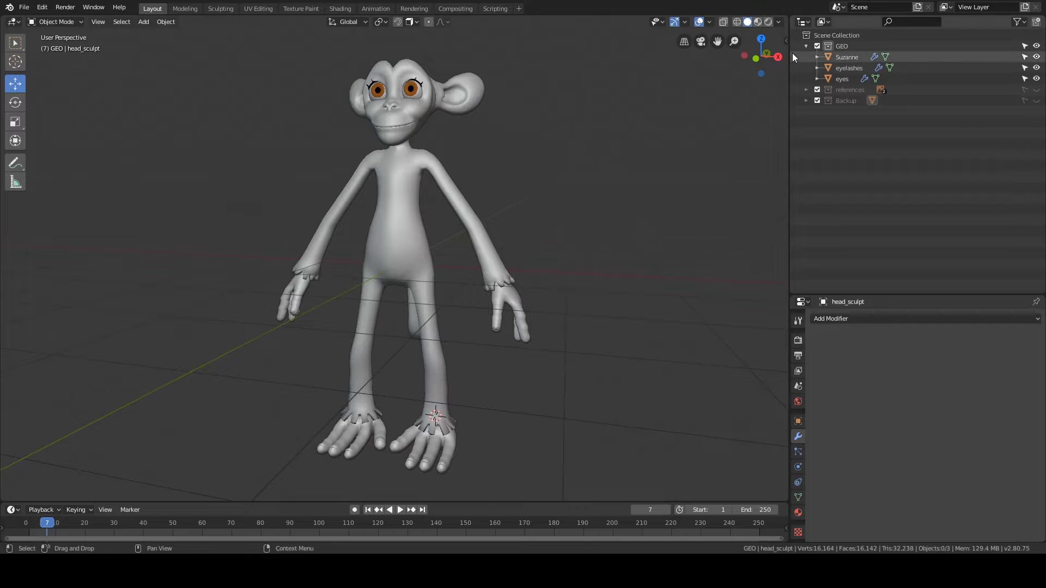
click(806, 46)
middle_drag(719, 92, 641, 137)
middle_drag(576, 186, 488, 226)
scroll(518, 250, up, 2)
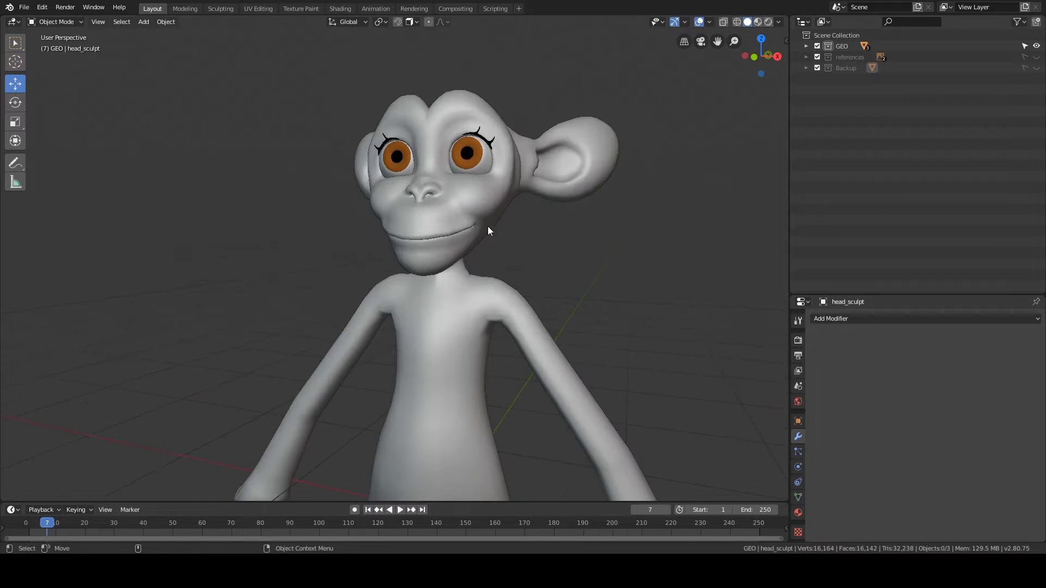
Step: Try to open Suzanne's mouth by sculpting the lower lip in Sculpt Mode, and return to Object Mode
click(488, 228)
scroll(514, 251, up, 2)
middle_drag(557, 244, 596, 246)
middle_drag(498, 236, 529, 243)
key(ctrl+Tab)
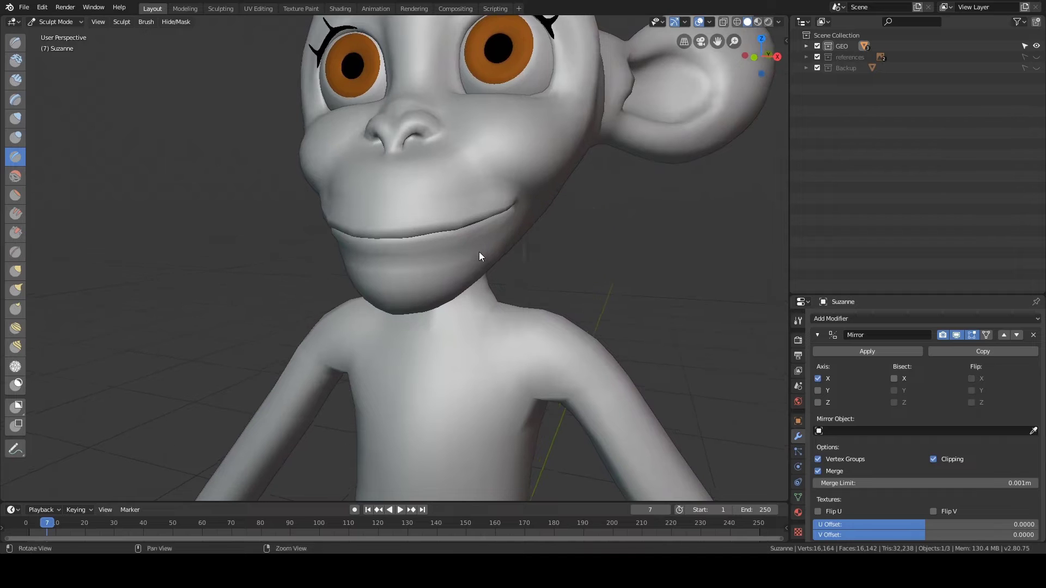
scroll(468, 248, up, 1)
mouse_move(407, 232)
mouse_down()
mouse_move(397, 231)
mouse_move(458, 223)
mouse_up()
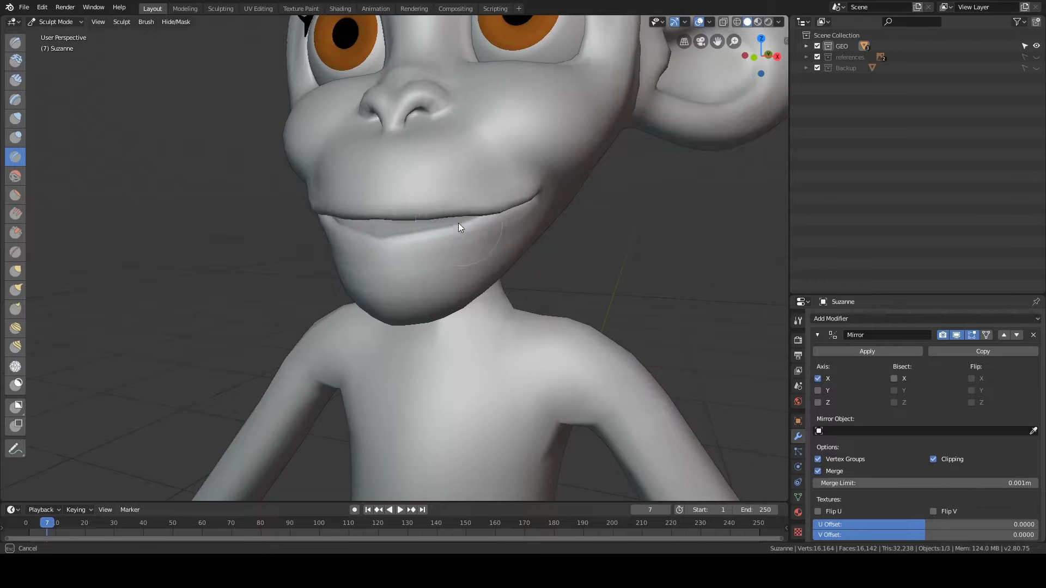
middle_drag(495, 216, 448, 254)
scroll(449, 253, down, 3)
middle_drag(519, 256, 503, 254)
key(ctrl+Tab)
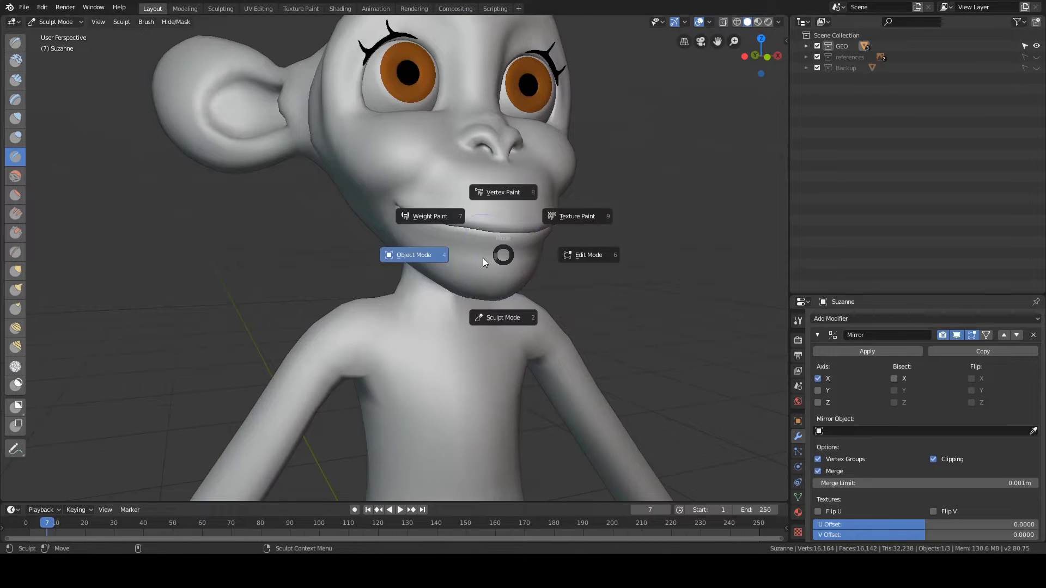
click(483, 257)
Step: Examine the full character and the side of its head and shoulders
click(635, 234)
scroll(635, 233, down, 4)
middle_drag(636, 239, 490, 131)
scroll(538, 205, down, 3)
scroll(504, 196, up, 1)
alt+drag(469, 128, 449, 165)
click(448, 166)
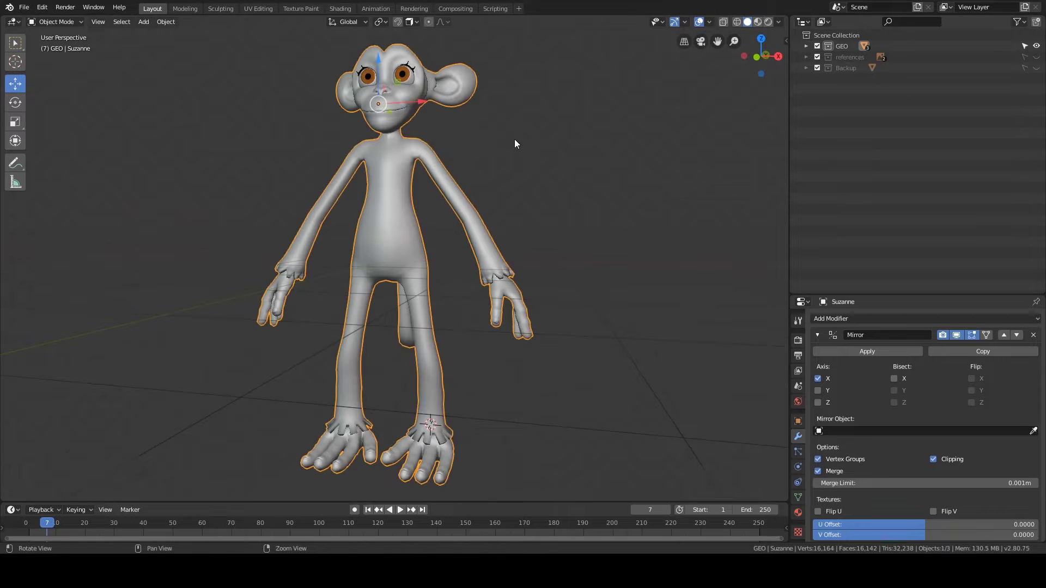
alt+drag(515, 139, 520, 114)
alt+middle_drag(518, 112, 453, 261)
scroll(509, 210, up, 3)
scroll(429, 254, up, 3)
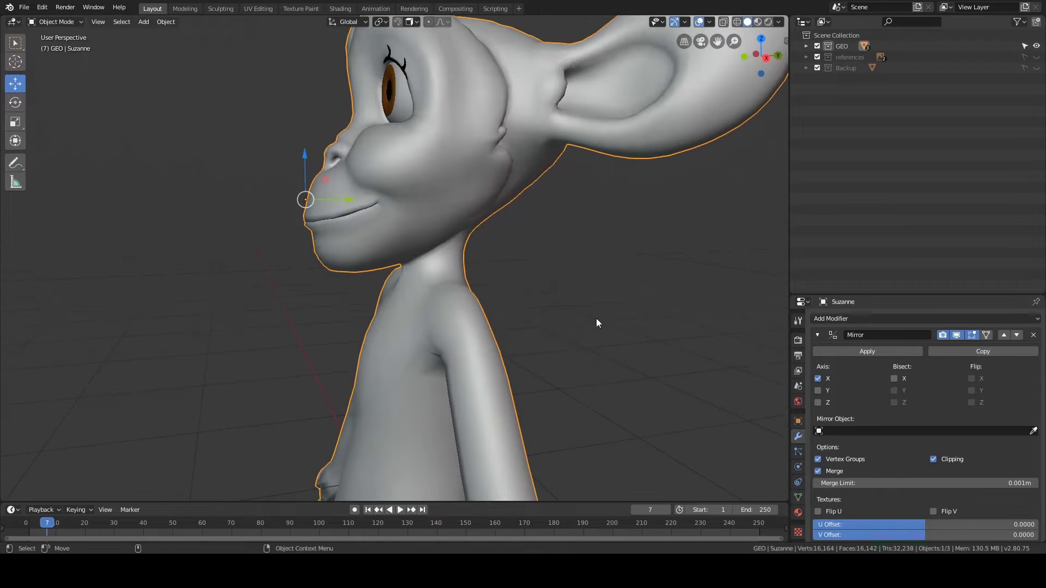
shift+middle_drag(595, 318, 548, 259)
Step: Enlarge the Properties editor and show Suzanne's mesh data properties
drag(840, 295, 794, 184)
alt+middle_drag(724, 305, 687, 305)
click(800, 388)
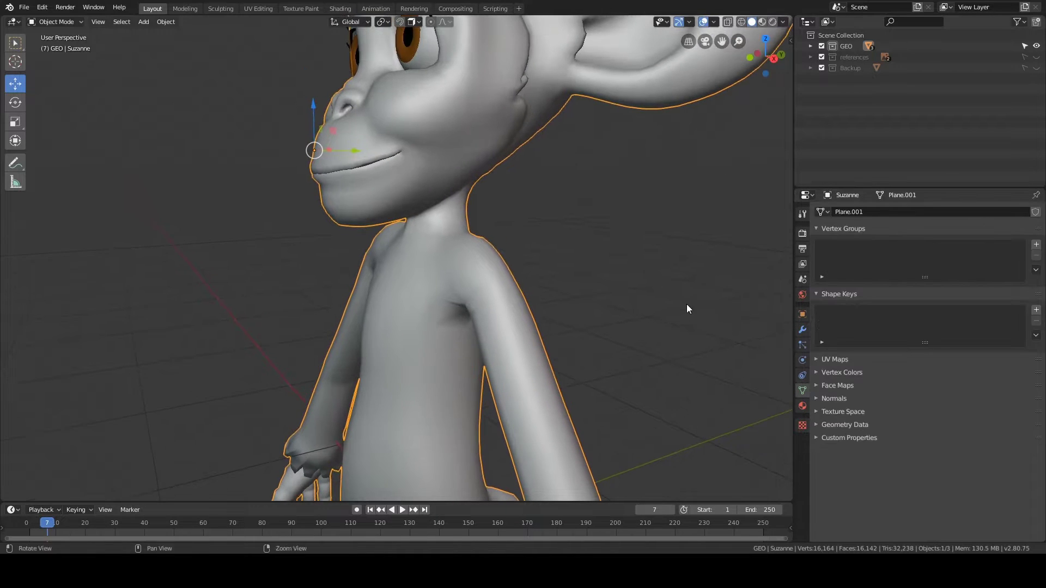
Step: Add a Basis shape key and a second one named mouthOpen, with the mouthOpen value at 1.000
click(1036, 310)
click(1036, 311)
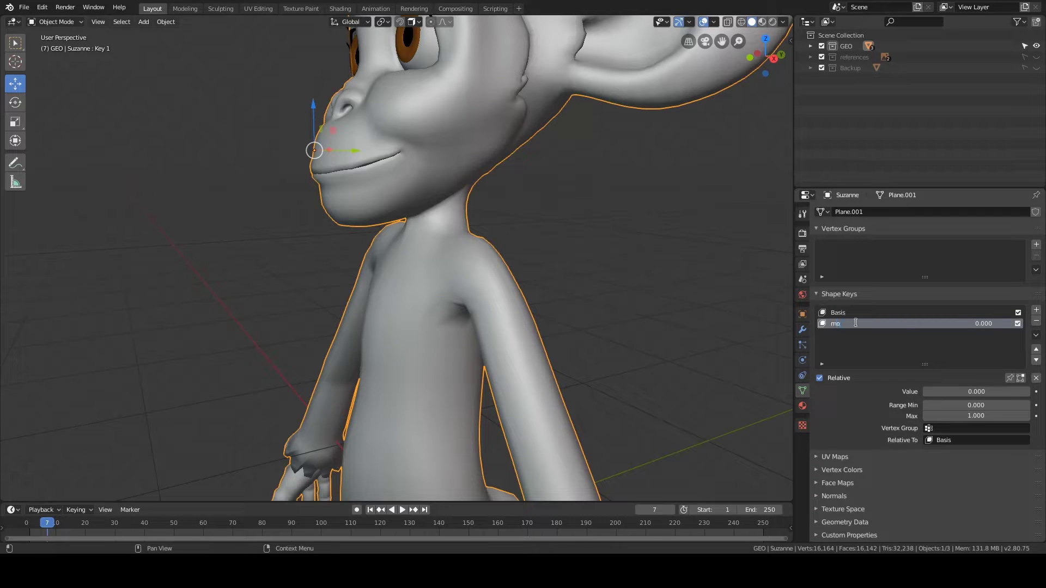
drag(961, 325, 1027, 325)
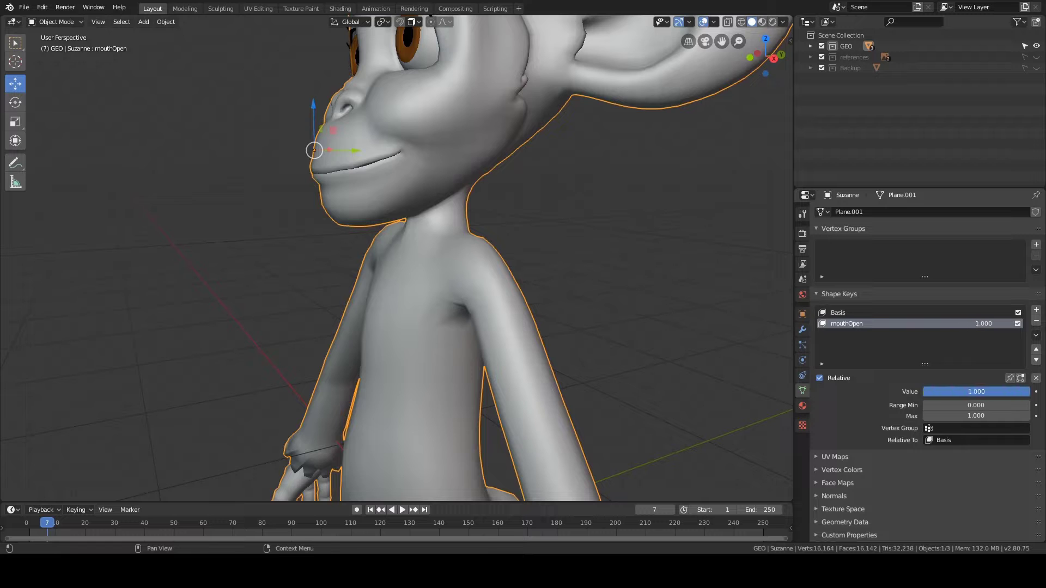
Step: Enter Edit Mode on Suzanne with the mouthOpen shape key active, using face selection with nothing selected
alt+middle_drag(429, 185, 407, 186)
scroll(497, 172, down, 4)
alt+drag(407, 185, 381, 250)
scroll(526, 243, down, 3)
scroll(381, 250, up, 4)
scroll(411, 263, up, 5)
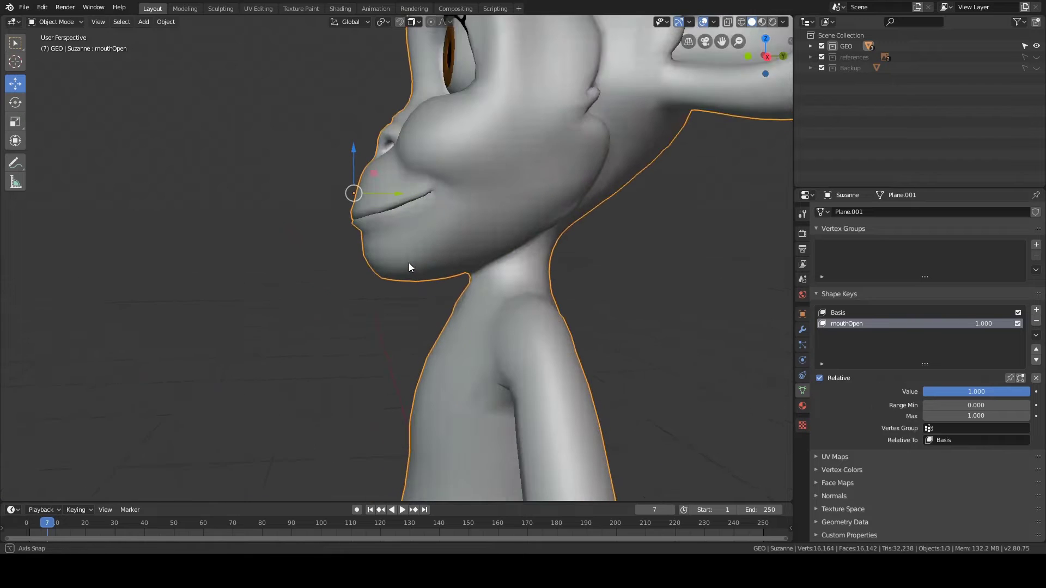
mouse_move(401, 260)
middle_down()
mouse_move(400, 276)
mouse_move(449, 250)
mouse_move(396, 254)
middle_up()
key(ctrl+Tab)
click(439, 252)
alt+drag(334, 299, 367, 296)
key(3)
key(a)
key(a)
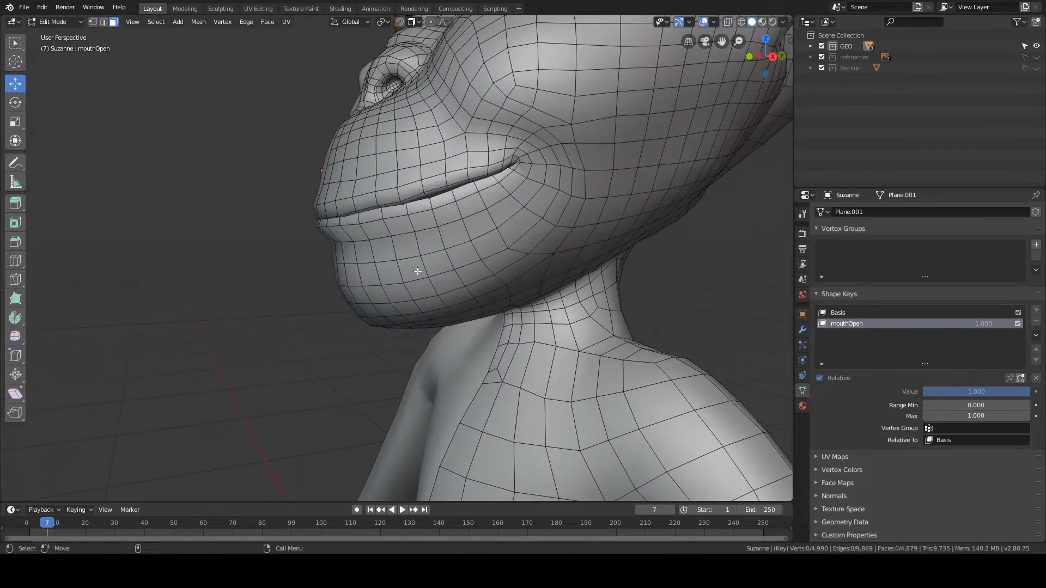
Step: Switch to vertex selection and show the jaw in wireframe from the right orthographic view
middle_drag(417, 271, 371, 277)
key(1)
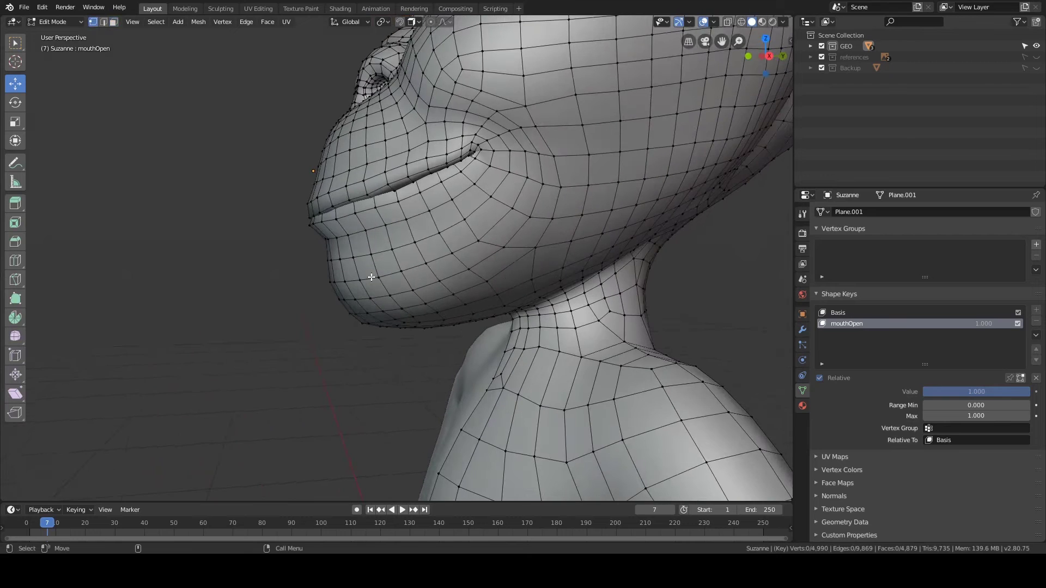
key(grave)
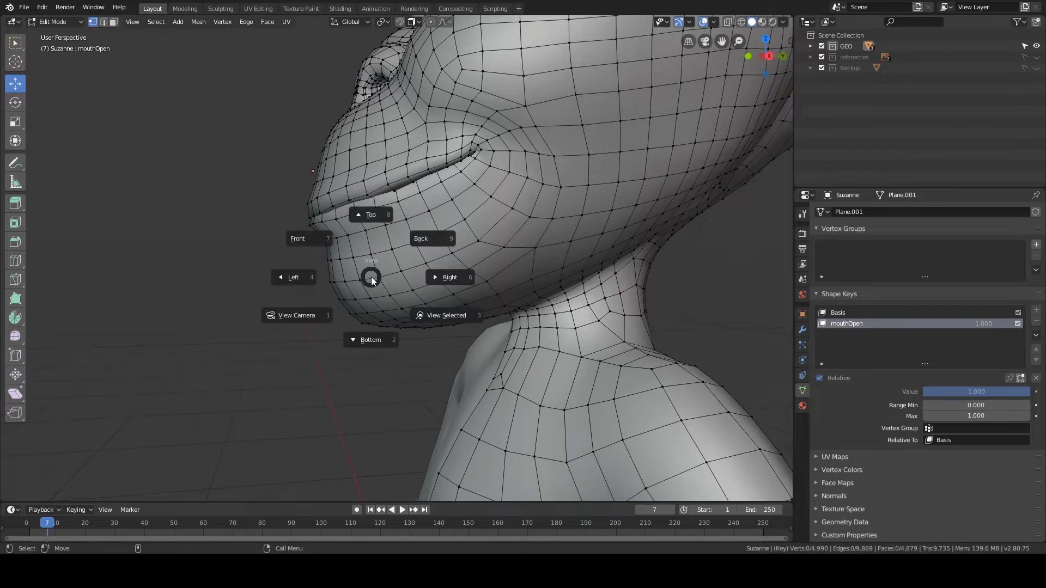
click(421, 274)
key(z)
click(355, 273)
scroll(351, 274, up, 2)
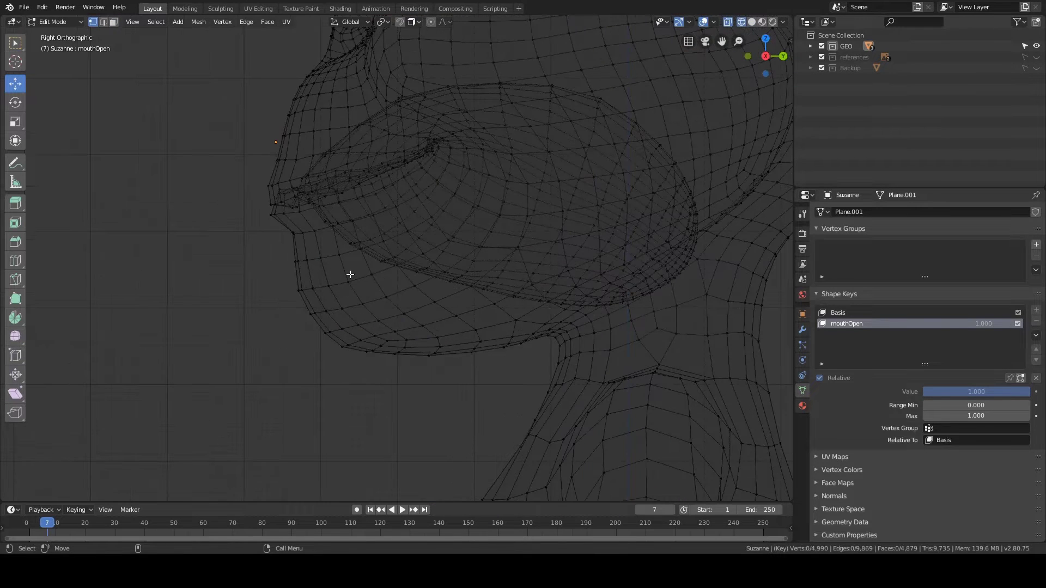
shift+middle_drag(344, 262, 285, 268)
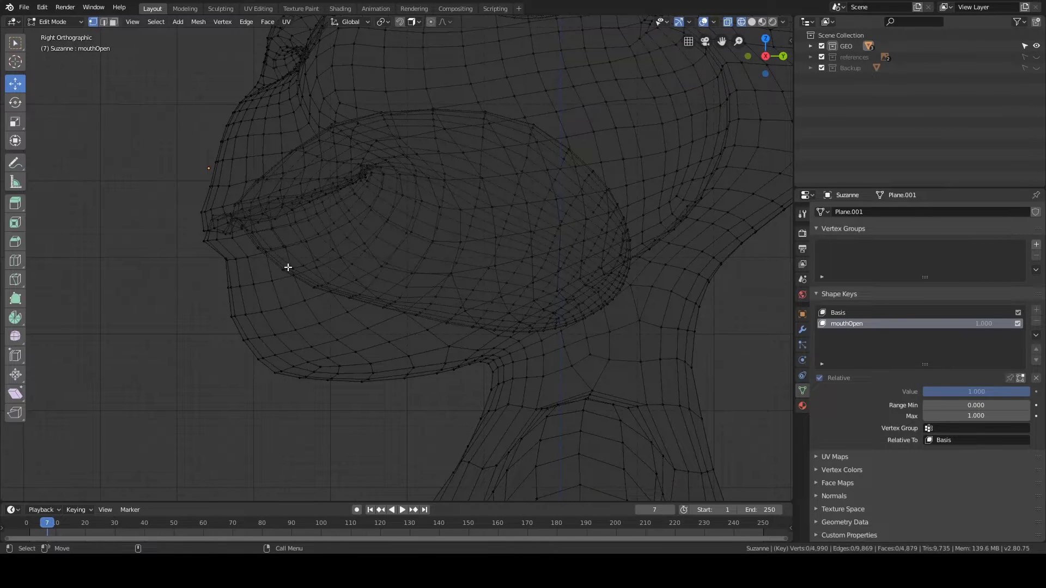
Step: Select the four edge loops around the mouth, from the lips outward to the lower jaw
shift+middle_drag(248, 235, 332, 236)
scroll(353, 286, up, 4)
scroll(346, 284, down, 1)
scroll(338, 283, down, 1)
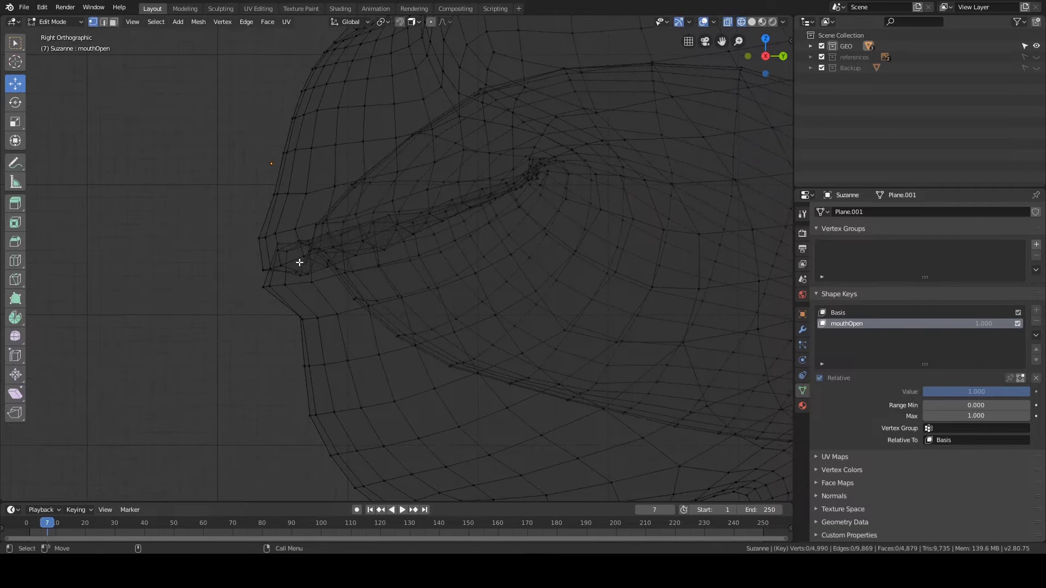
alt+click(294, 284)
shift+middle_drag(420, 280, 387, 299)
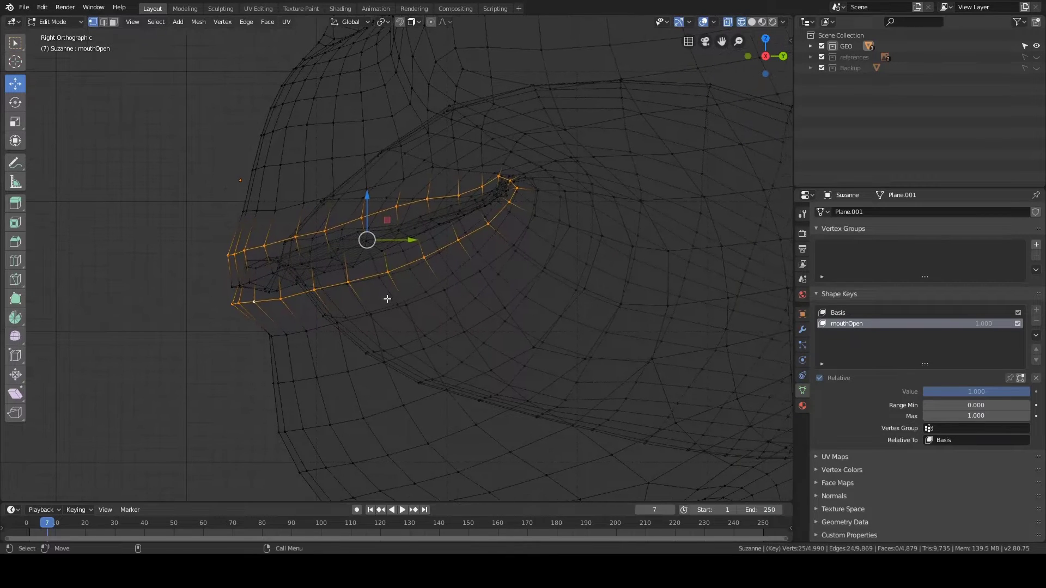
alt+shift+click(307, 330)
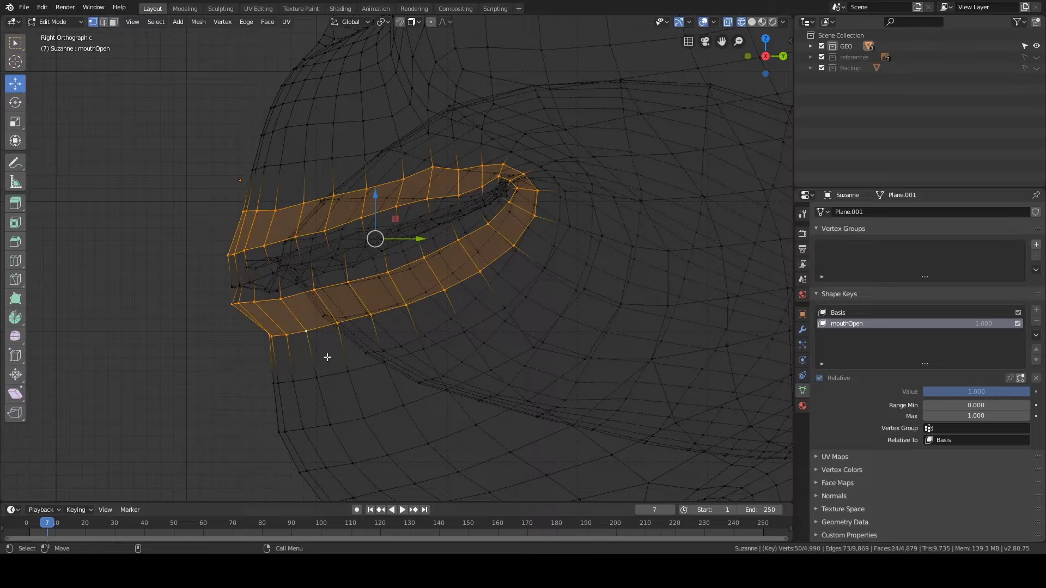
alt+shift+click(337, 376)
mouse_move(355, 414)
shift+middle_down()
mouse_move(336, 373)
mouse_move(330, 383)
shift+middle_up()
alt+shift+click(341, 380)
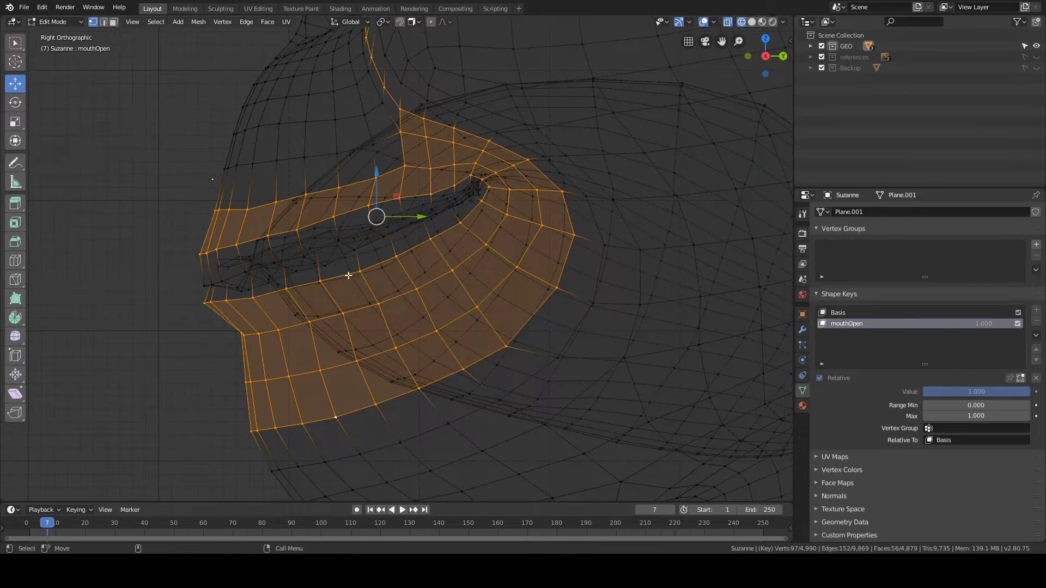
Step: Lasso-deselect the upper lip, cheek and nose vertices so only the lower-lip side of the loops stays selected
mouse_move(250, 263)
ctrl+right_down()
mouse_move(168, 180)
mouse_move(412, 63)
mouse_move(483, 129)
mouse_move(479, 170)
mouse_move(430, 145)
ctrl+right_up()
shift+middle_drag(429, 145, 408, 116)
scroll(408, 116, down, 3)
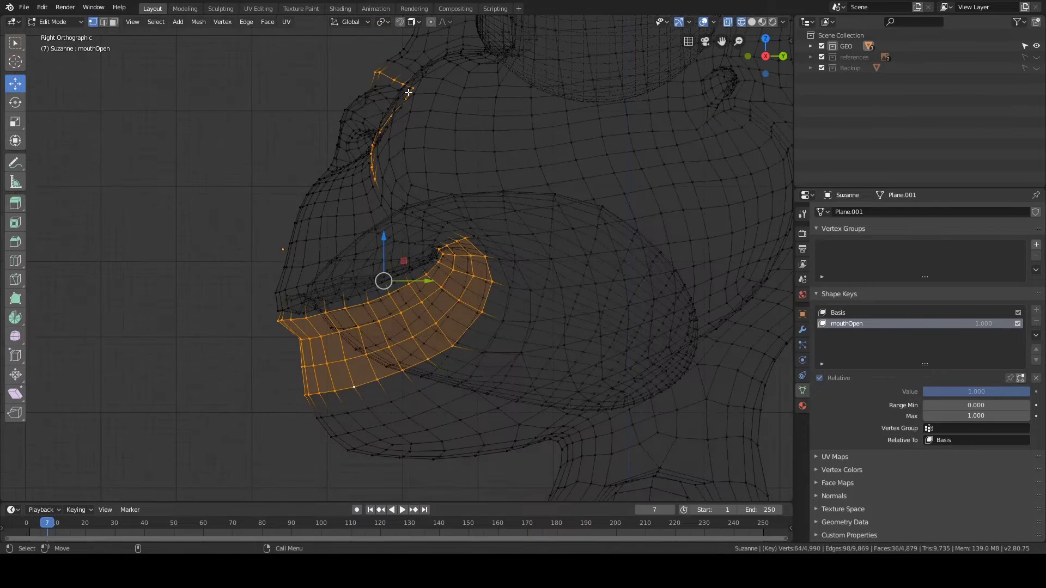
mouse_move(404, 47)
ctrl+shift+right_down()
mouse_move(354, 51)
mouse_move(443, 169)
ctrl+shift+right_up()
shift+middle_drag(477, 307, 433, 229)
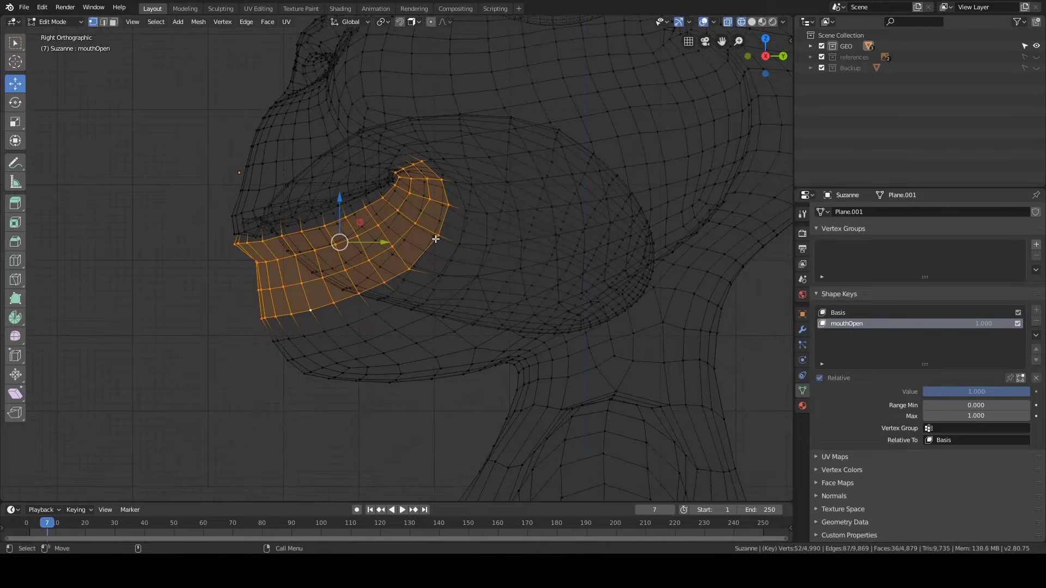
Step: Lasso-add the chin, the lower jaw and the lower part of the mouth interior to the selection
mouse_move(290, 299)
ctrl+right_down()
mouse_move(233, 350)
mouse_move(292, 397)
mouse_move(421, 404)
mouse_move(502, 366)
mouse_move(534, 324)
mouse_move(547, 282)
mouse_move(466, 233)
ctrl+right_up()
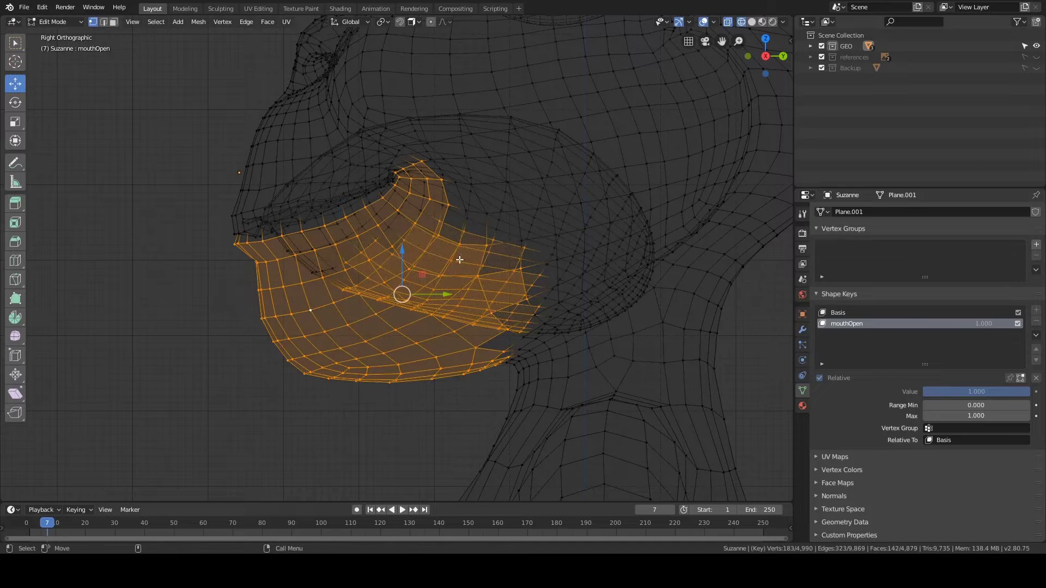
mouse_move(411, 197)
ctrl+right_down()
mouse_move(350, 225)
mouse_move(333, 316)
ctrl+right_up()
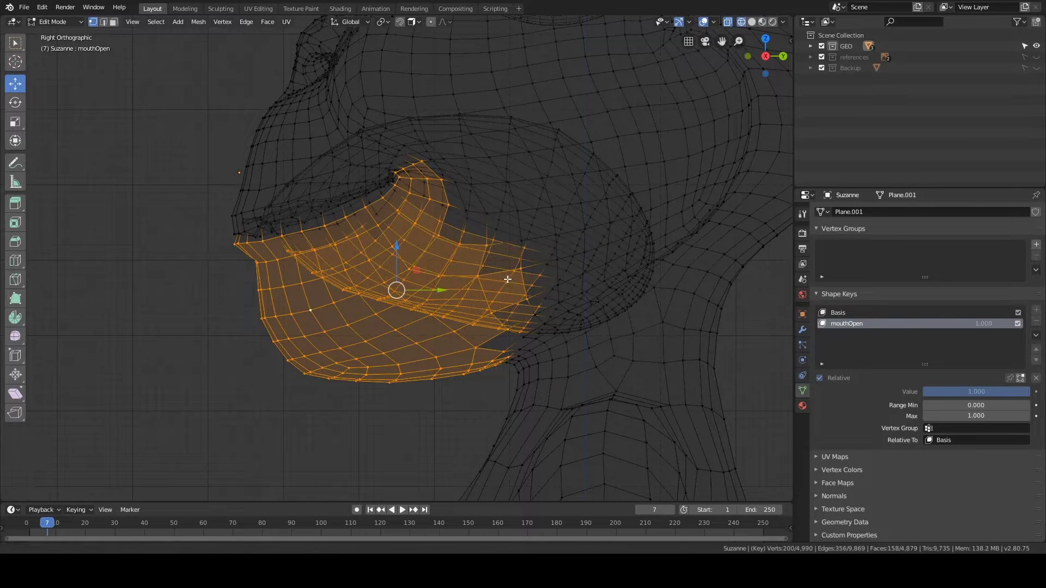
shift+middle_drag(508, 281, 502, 295)
Step: Switch to solid shading and add the missing vertices along the cheek and the jaw's underside to the selection
alt+drag(491, 284, 530, 283)
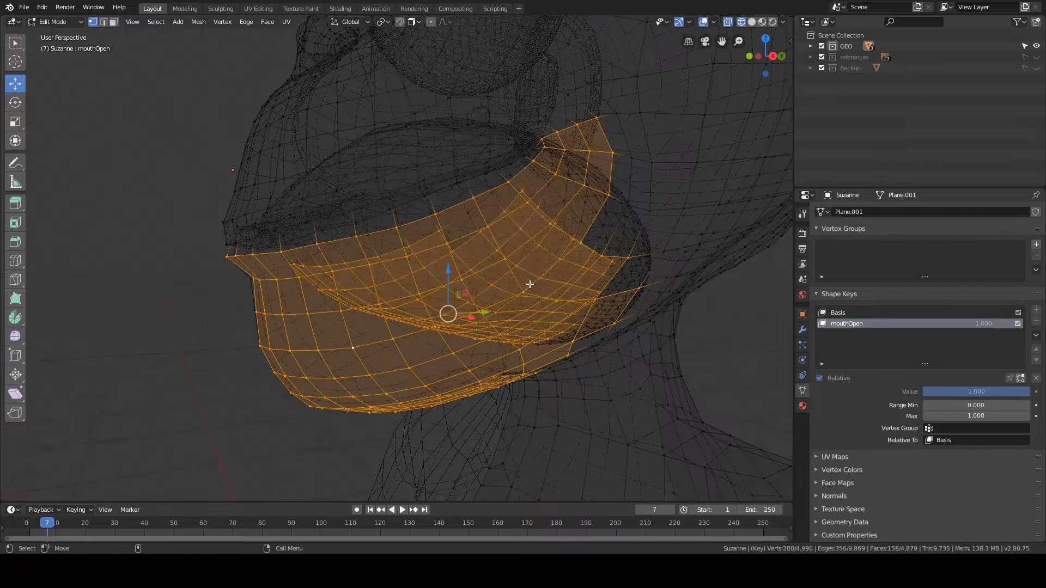
key(z)
click(563, 286)
alt+right_drag(605, 294, 728, 320)
mouse_move(633, 296)
alt+mouse_down()
mouse_move(554, 268)
mouse_move(481, 211)
alt+mouse_up()
shift+click(498, 224)
shift+click(483, 198)
shift+click(493, 202)
alt+right_drag(481, 212, 495, 228)
key(ctrl+z)
key(ctrl+z)
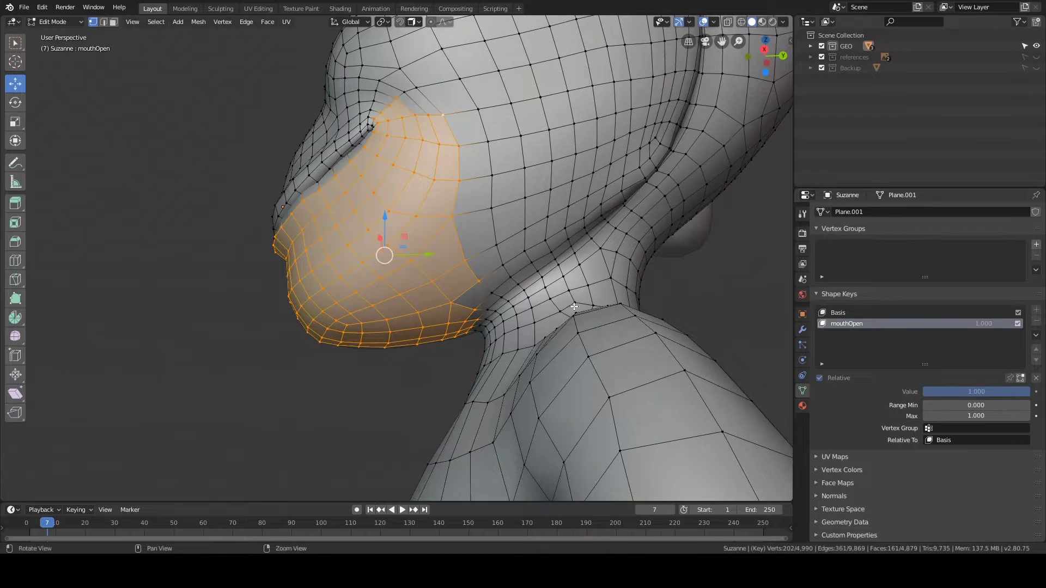
alt+drag(576, 307, 527, 227)
shift+click(490, 286)
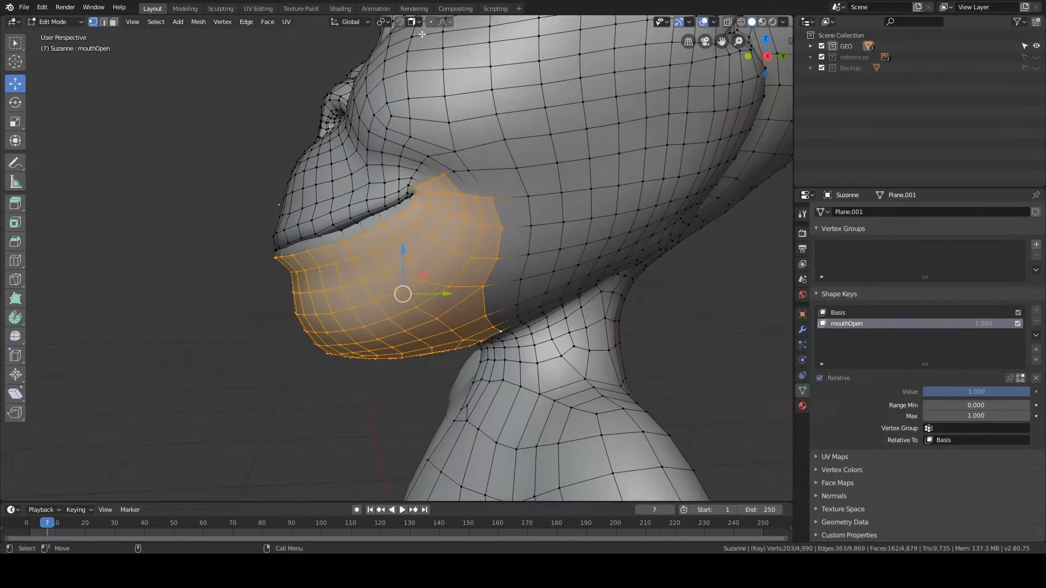
Step: Enable proportional editing with Connected Only and deselect the few cheek vertices above the mouth corner
click(449, 22)
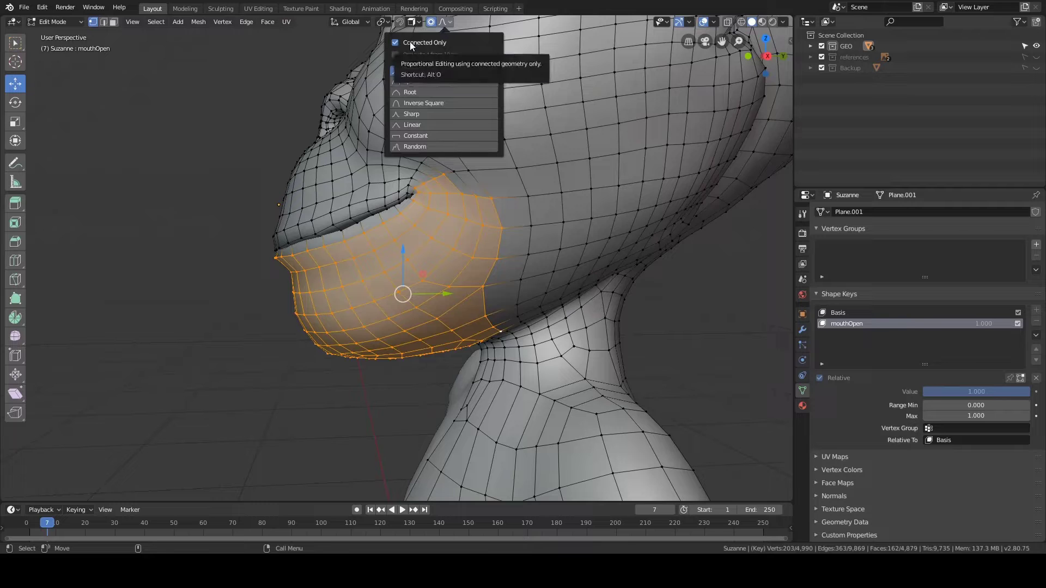
alt+drag(497, 167, 478, 178)
mouse_move(488, 188)
ctrl+shift+right_down()
mouse_move(433, 197)
mouse_move(473, 206)
mouse_move(484, 197)
ctrl+shift+right_up()
alt+drag(526, 165, 537, 163)
alt+drag(407, 221, 438, 224)
scroll(431, 234, up, 2)
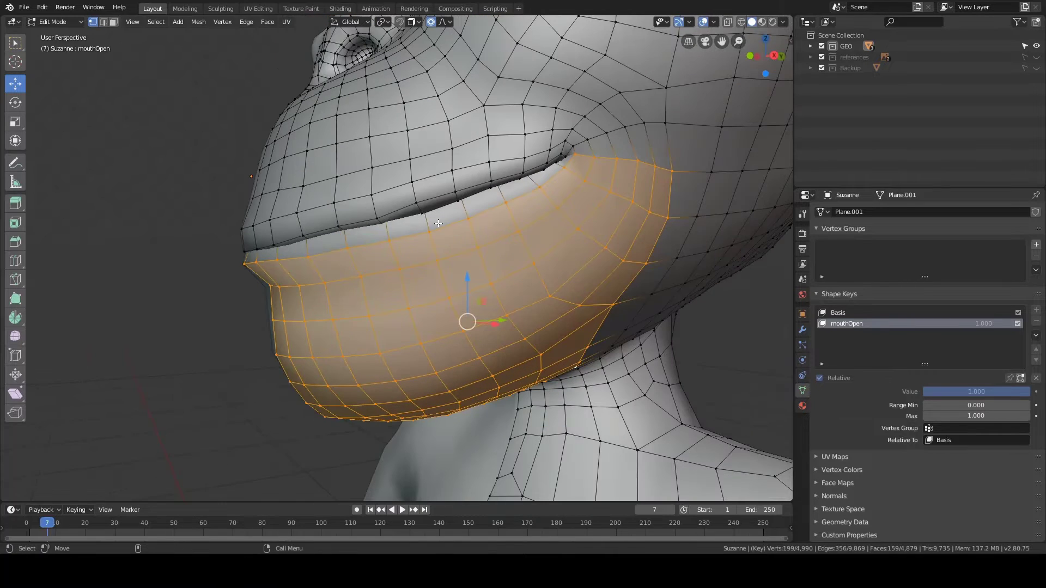
Step: In the right orthographic view, place the 3D cursor at the jaw hinge below the ear and make it the pivot point
key(grave)
click(482, 229)
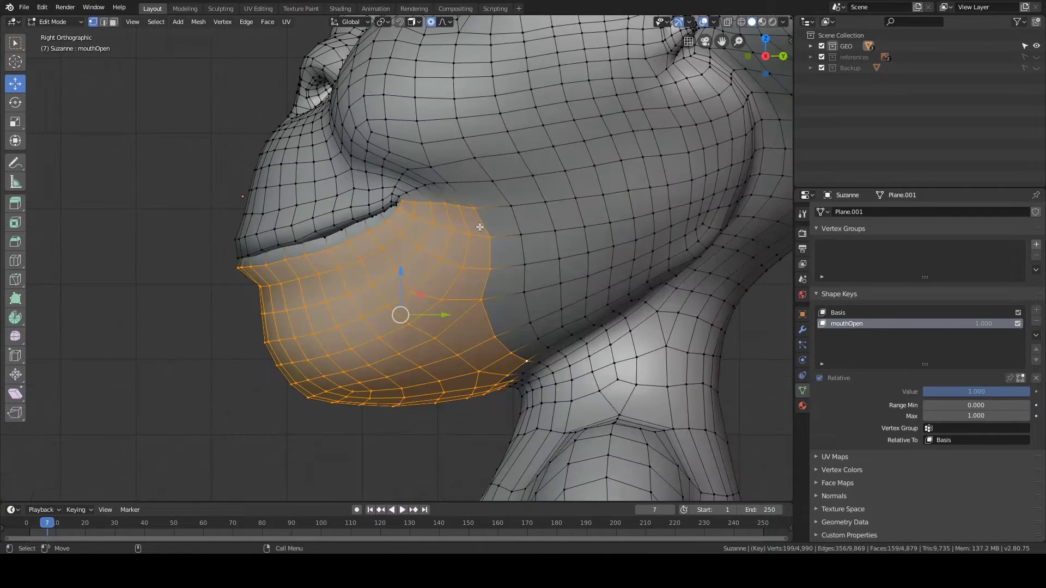
scroll(480, 227, down, 5)
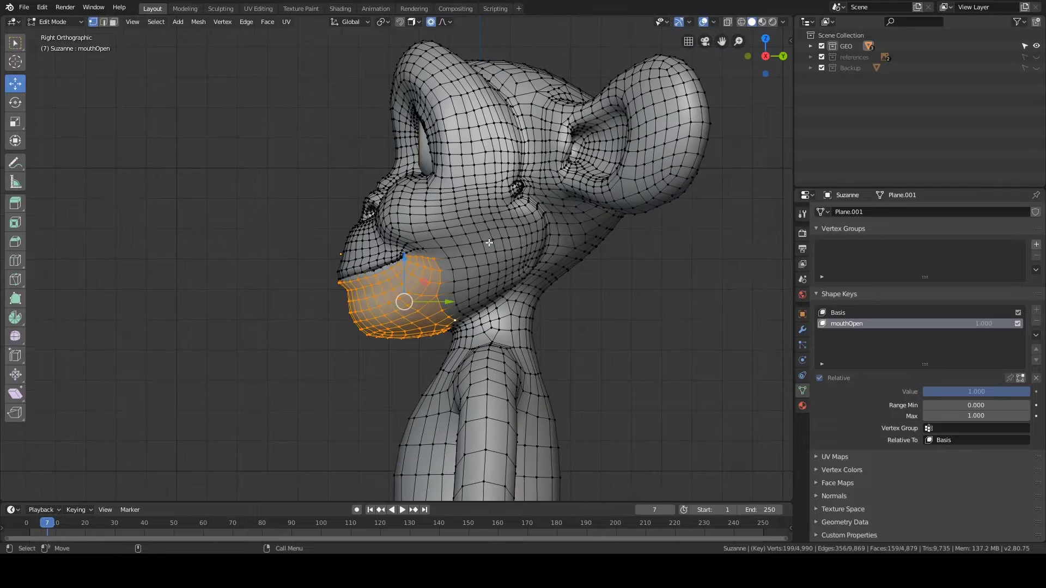
scroll(497, 236, up, 3)
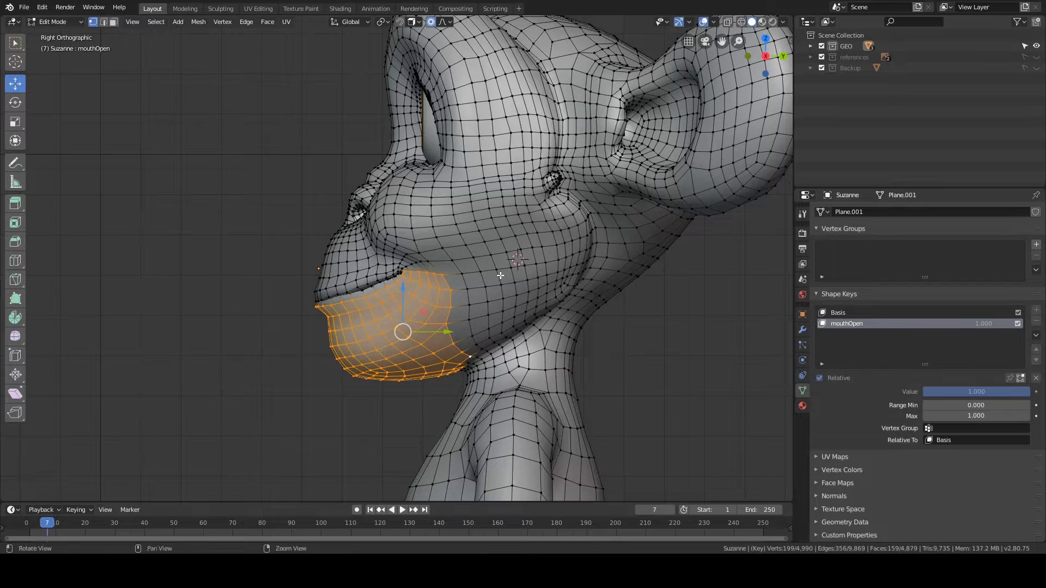
shift+middle_drag(500, 276, 507, 258)
click(564, 258)
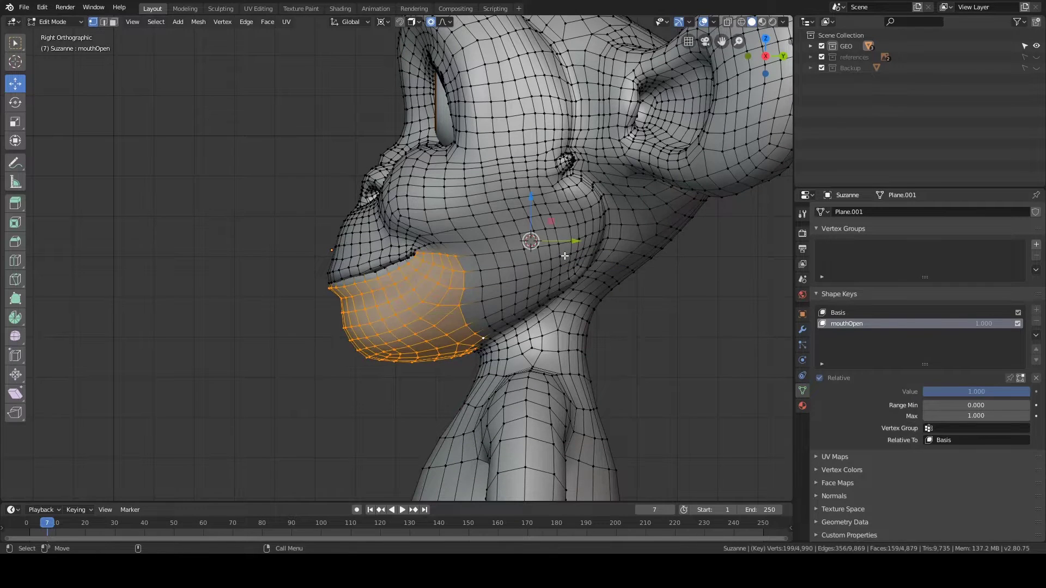
shift+middle_drag(553, 168, 554, 151)
Step: Set the proportional size to 0.10 during a trial rotation of the jaw, and cancel the rotation
key(r)
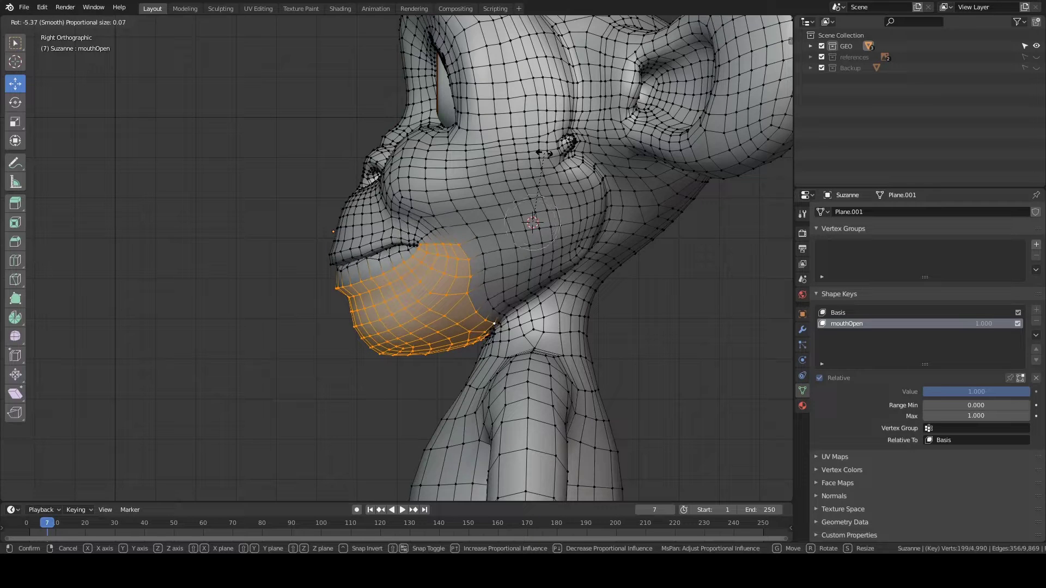
scroll(543, 152, up, 1)
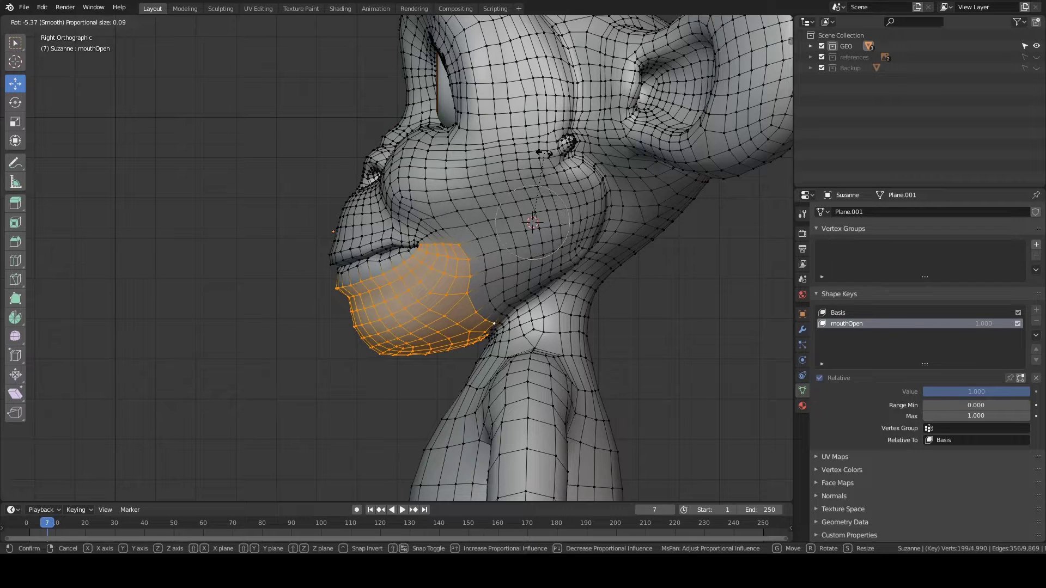
scroll(544, 153, down, 8)
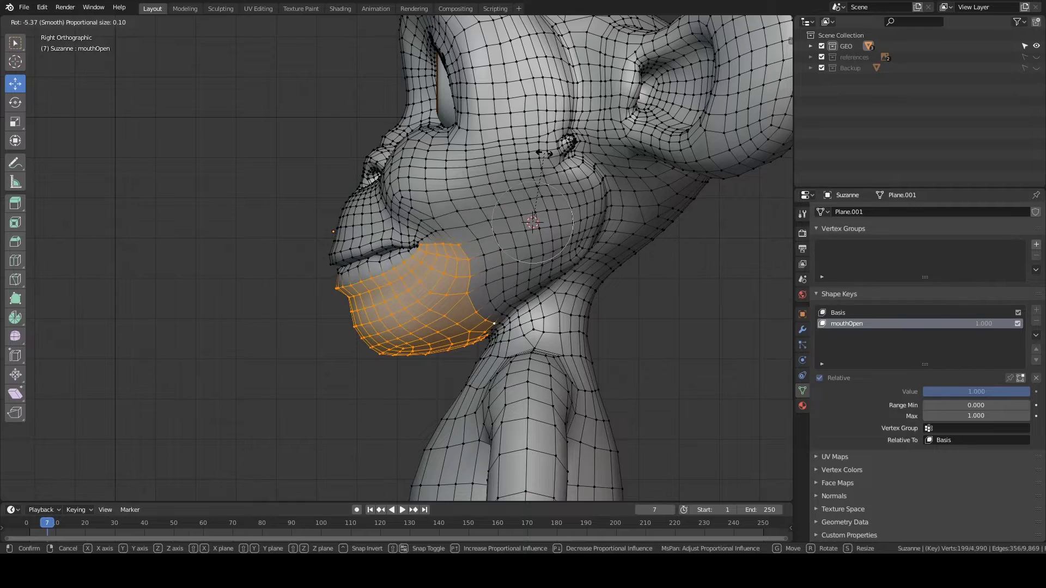
right_click(544, 153)
Step: Switch to wireframe and add the inner edge loops of the lips to the jaw selection
shift+middle_drag(424, 166, 489, 165)
scroll(489, 165, up, 4)
key(z)
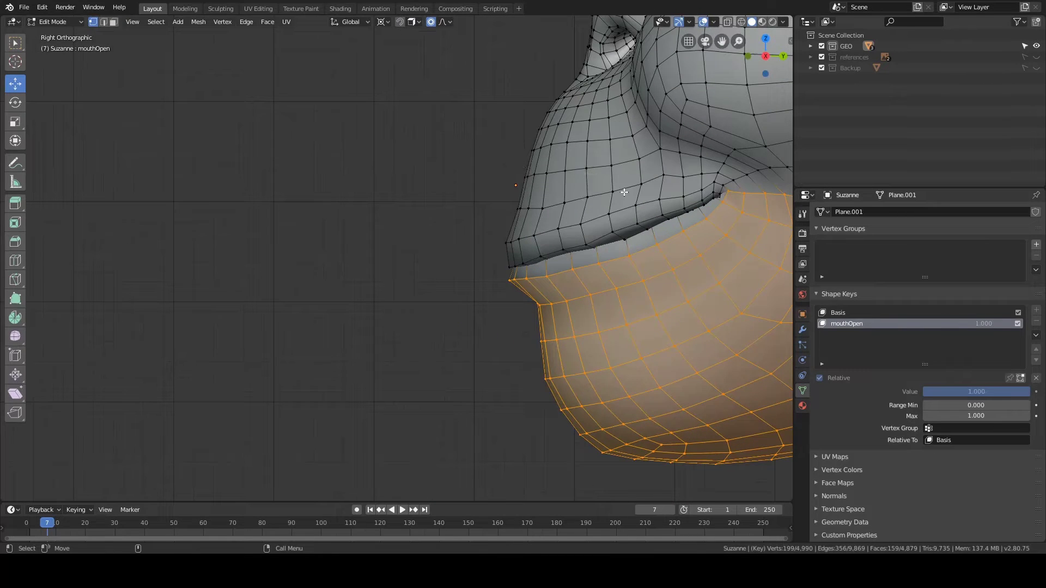
key(z)
click(498, 191)
mouse_move(497, 191)
middle_down()
mouse_move(479, 238)
mouse_move(453, 264)
mouse_move(500, 260)
mouse_move(486, 269)
mouse_move(549, 240)
mouse_move(463, 260)
middle_up()
alt+shift+click(423, 273)
alt+shift+click(442, 278)
Step: Try rotating the extended jaw selection about the 3D cursor in solid shading from the right orthographic view
key(grave)
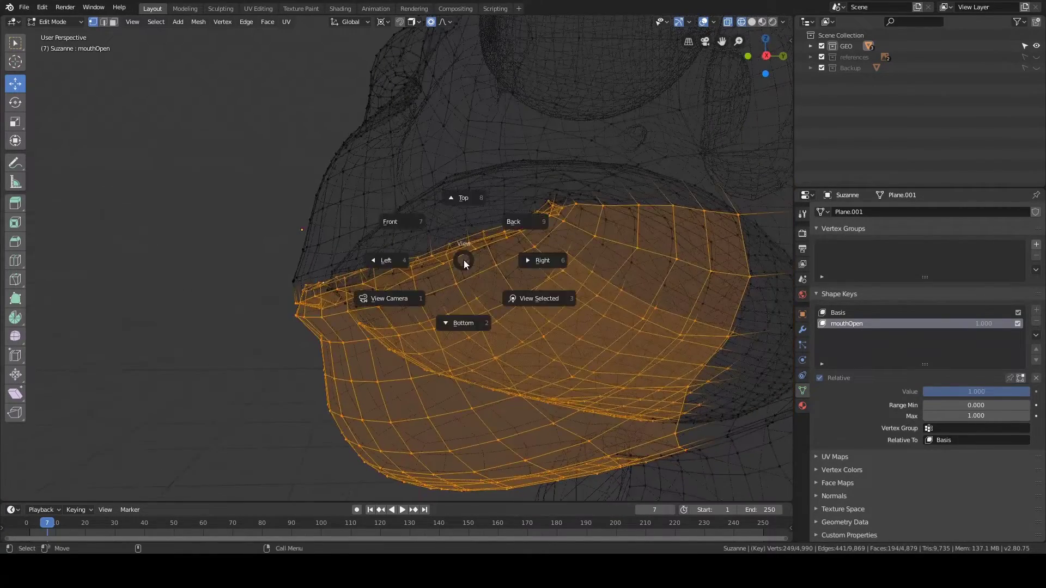
click(502, 260)
key(z)
click(556, 260)
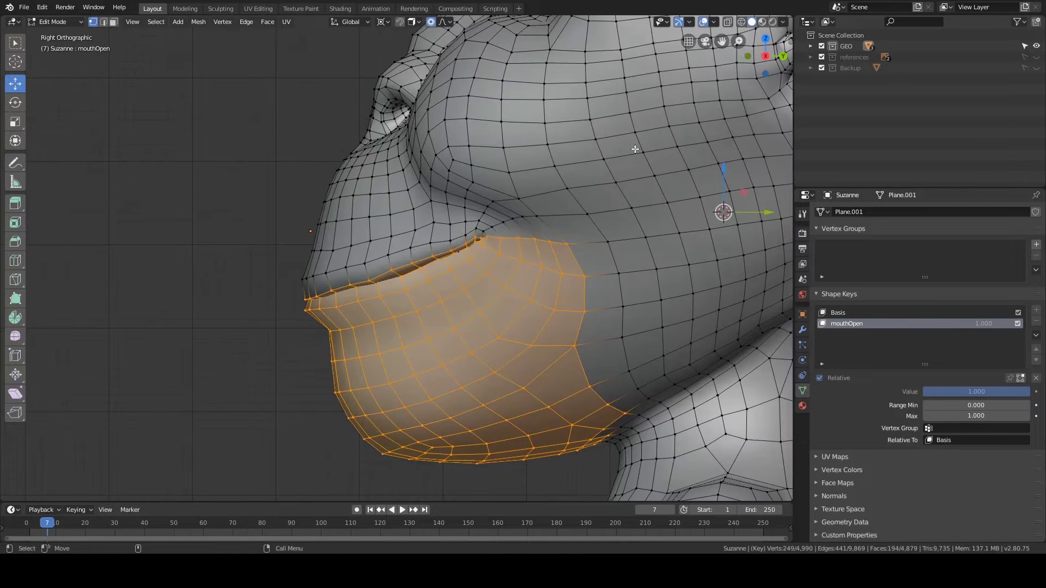
key(r)
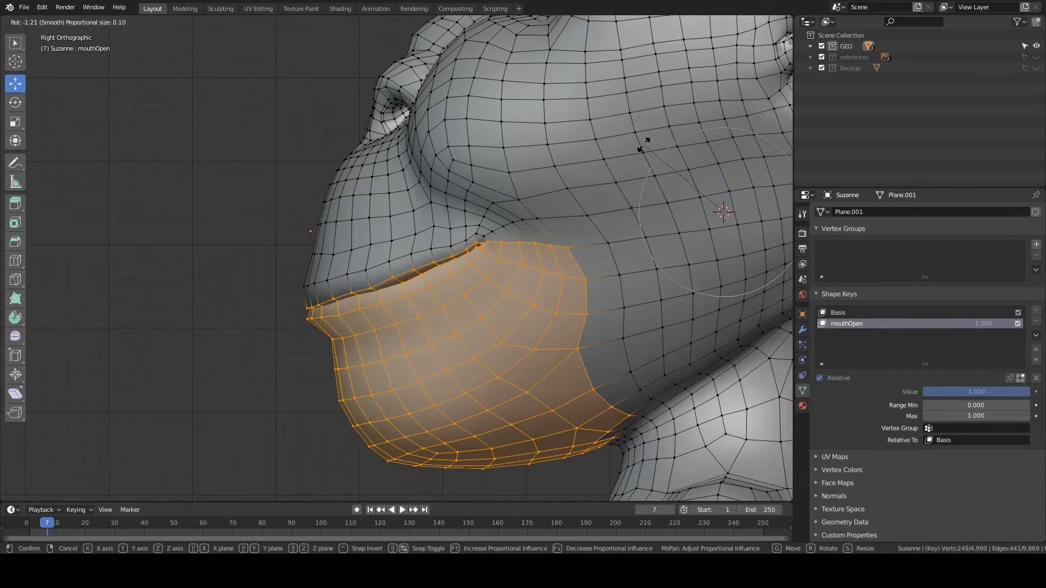
right_click(643, 144)
Step: Use face selection to add the face loop running around the lips to the jaw selection
shift+middle_drag(442, 186, 499, 151)
scroll(499, 153, up, 3)
alt+shift+click(496, 214)
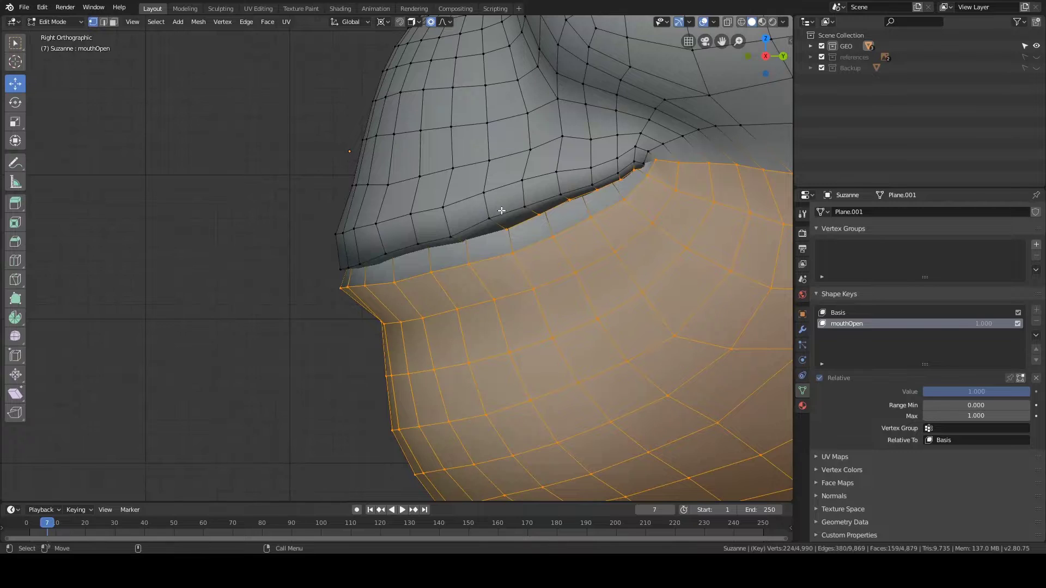
shift+middle_drag(545, 203, 427, 221)
scroll(507, 226, up, 2)
key(3)
alt+shift+click(447, 232)
Step: Return to vertex selection in a right orthographic wireframe view and lasso-deselect the upper lip's outer vertices
scroll(527, 215, down, 5)
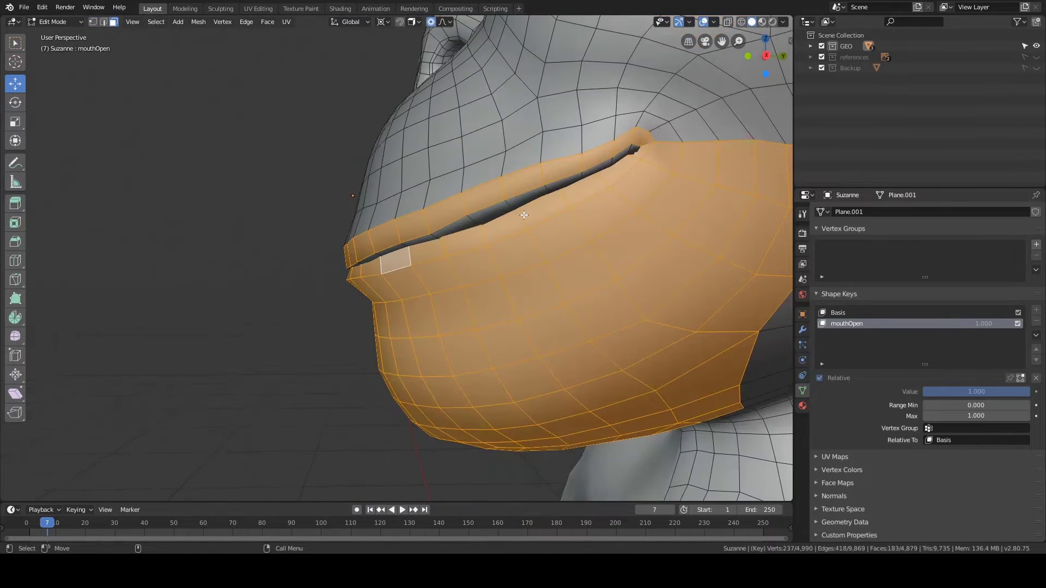
key(grave)
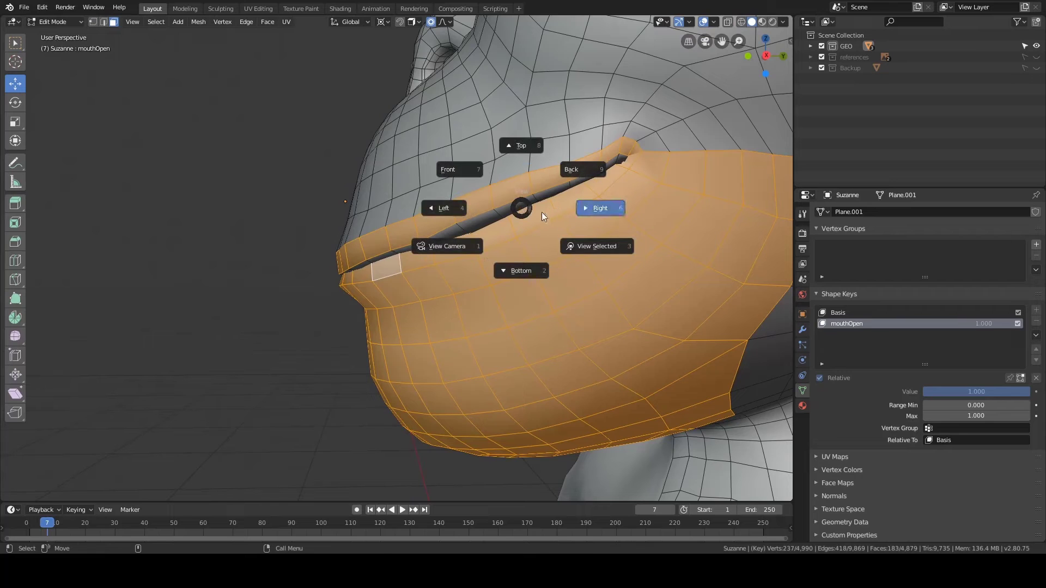
click(570, 212)
key(1)
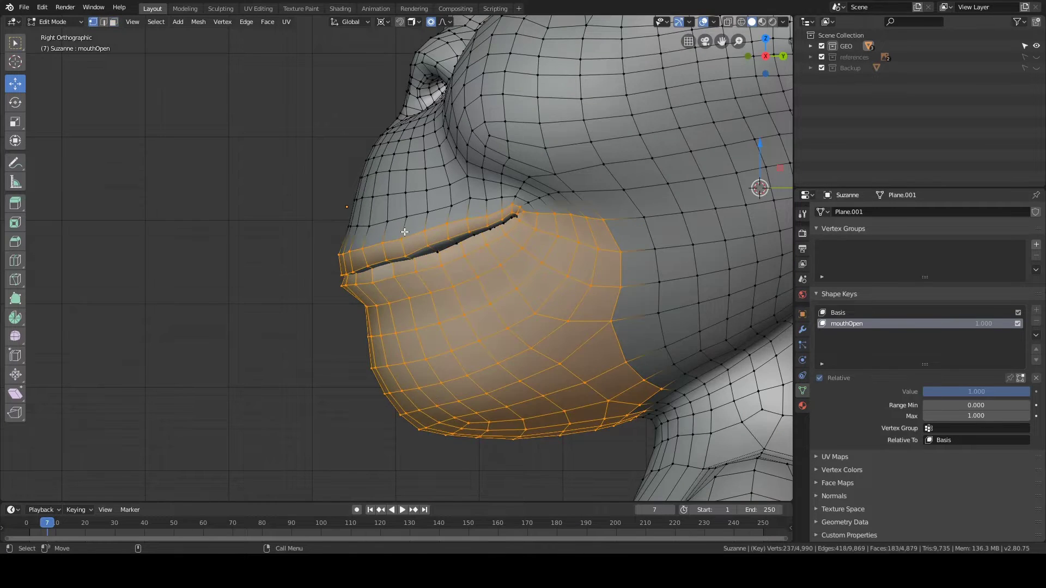
scroll(381, 226, up, 2)
key(z)
click(344, 229)
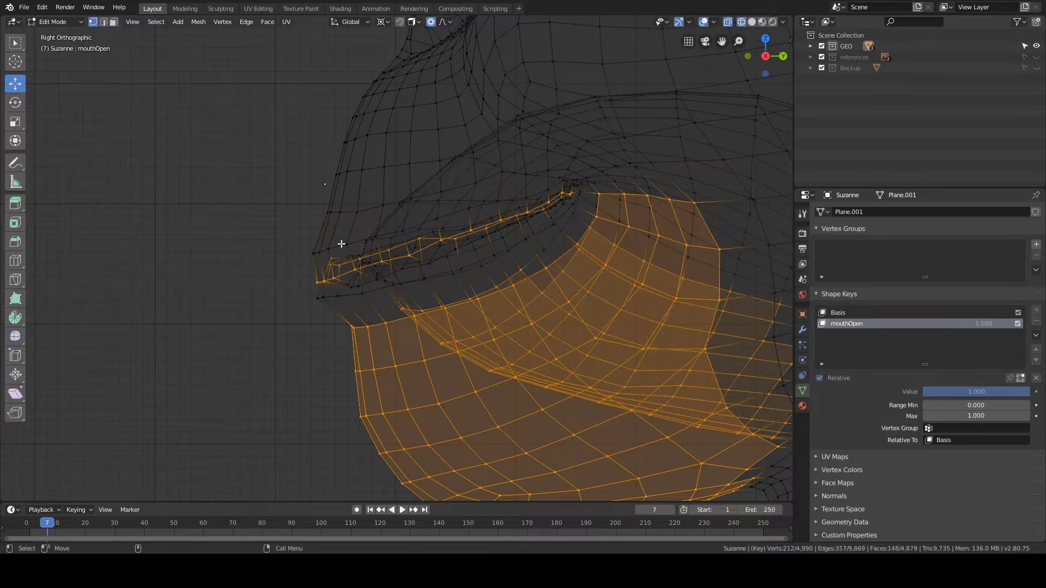
scroll(334, 234, up, 1)
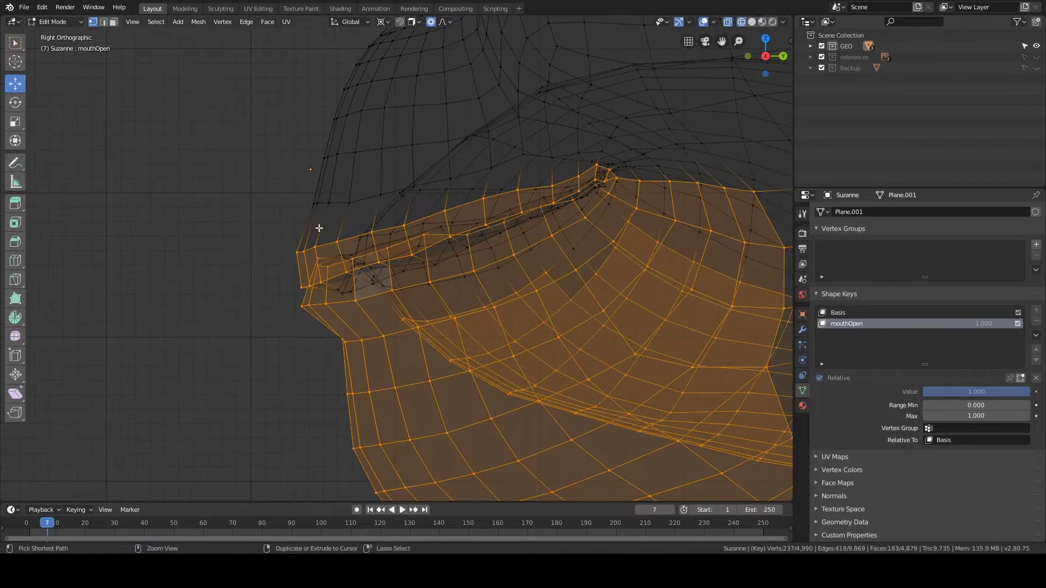
ctrl+right_drag(386, 239, 472, 210)
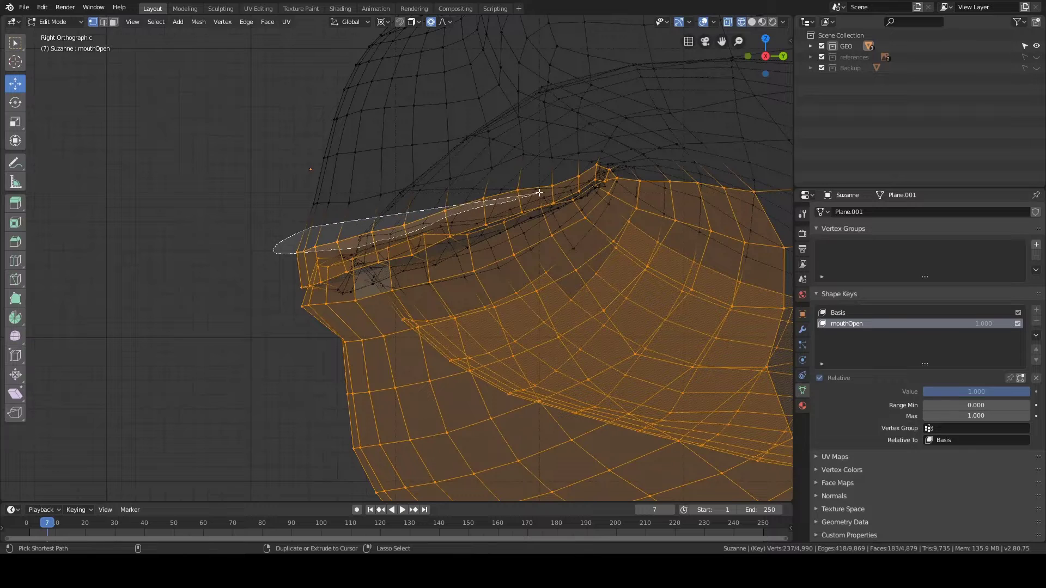
mouse_move(540, 193)
ctrl+right_down()
mouse_move(596, 172)
mouse_move(616, 147)
ctrl+right_up()
scroll(627, 147, up, 1)
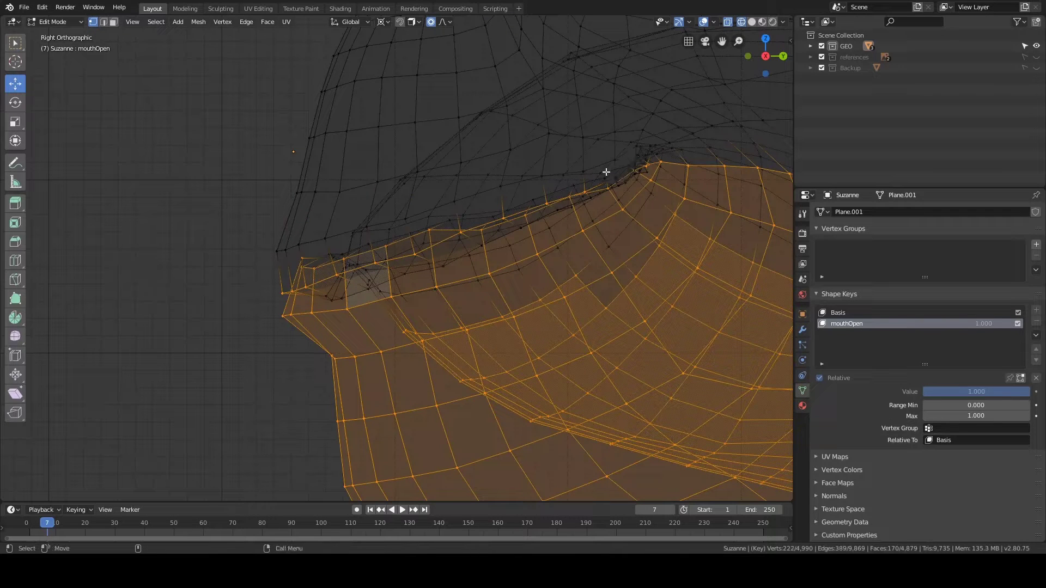
Step: In solid shading, deselect the stray jaw-selection vertices along the inside of the upper lip
mouse_move(425, 220)
middle_down()
mouse_move(378, 224)
mouse_move(408, 227)
mouse_move(462, 203)
mouse_move(462, 238)
mouse_move(515, 209)
middle_up()
key(z)
click(467, 196)
mouse_move(436, 214)
ctrl+shift+right_down()
mouse_move(554, 199)
mouse_move(486, 238)
ctrl+shift+right_up()
shift+middle_drag(486, 238, 598, 215)
ctrl+shift+right_drag(349, 238, 349, 238)
middle_drag(349, 238, 484, 225)
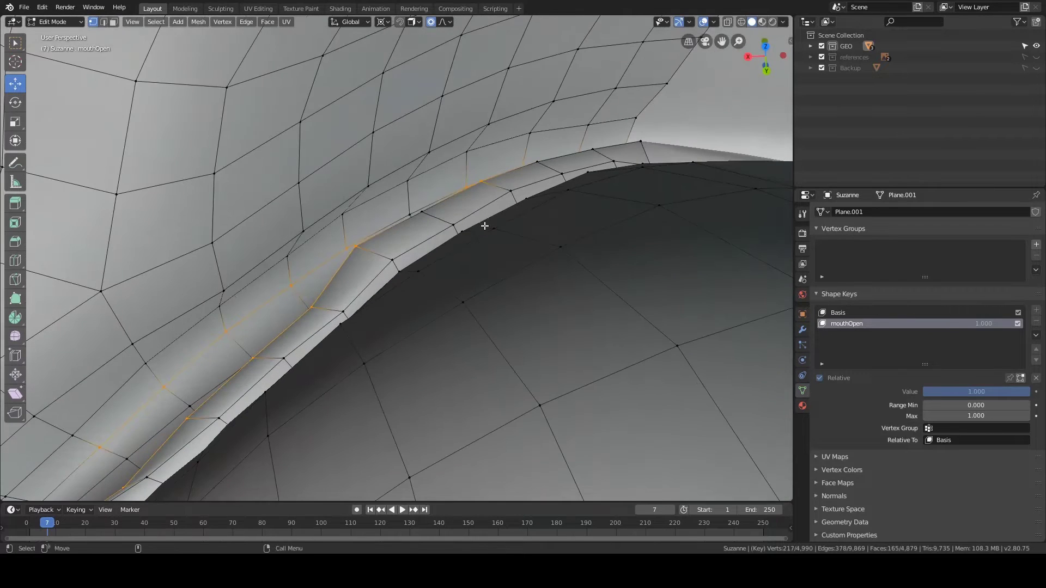
shift+click(408, 211)
middle_drag(409, 211, 404, 232)
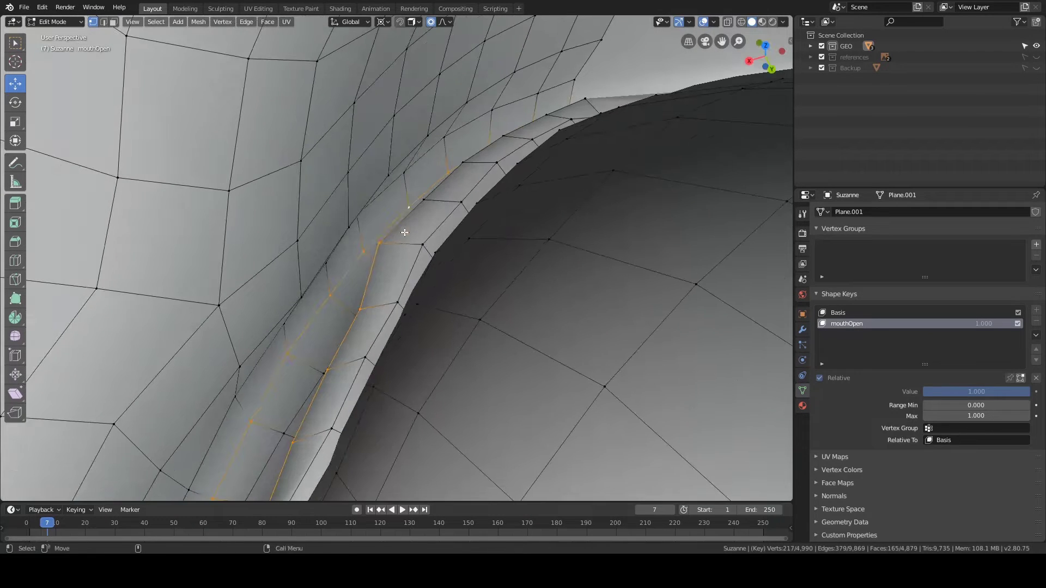
shift+click(329, 370)
scroll(350, 354, down, 1)
shift+middle_drag(350, 354, 374, 296)
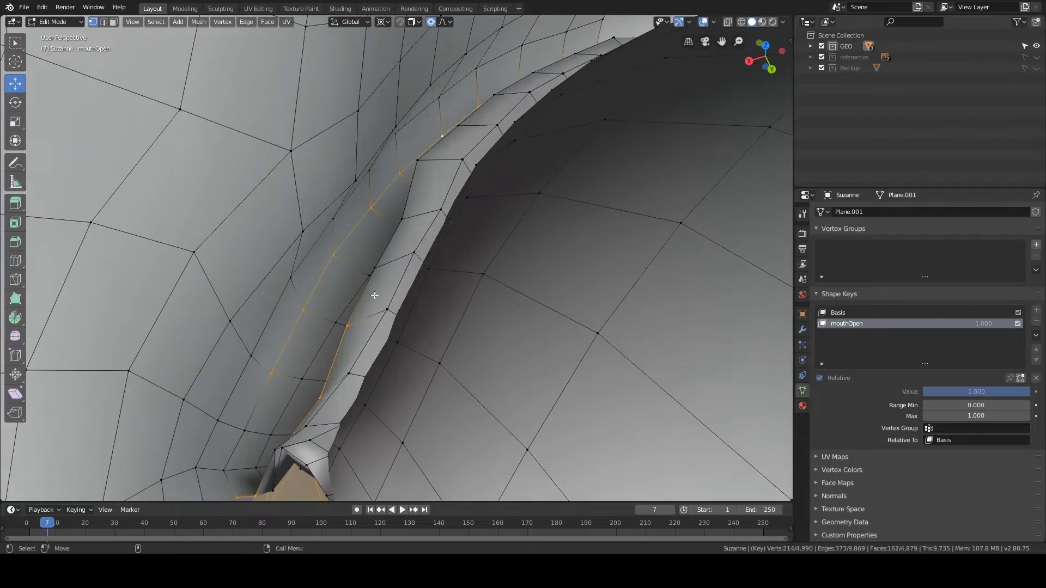
shift+click(326, 393)
middle_drag(326, 393, 462, 315)
key(grave)
key(Escape)
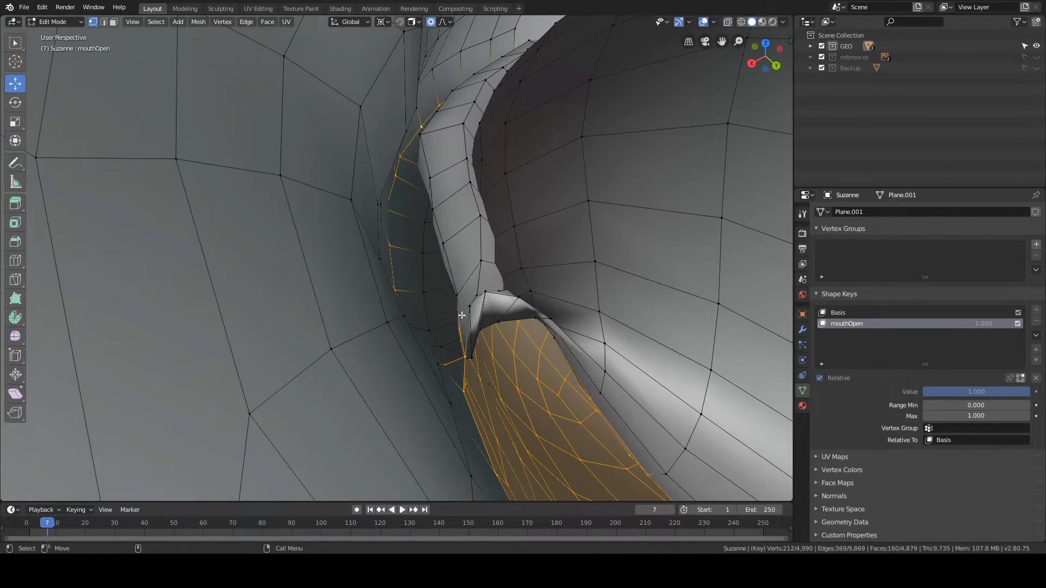
Step: Deselect the remaining row of vertices along the upper lip's lower edge, leaving the lower jaw selected
shift+middle_drag(440, 188, 420, 267)
scroll(432, 253, up, 6)
scroll(511, 212, down, 5)
scroll(420, 267, up, 1)
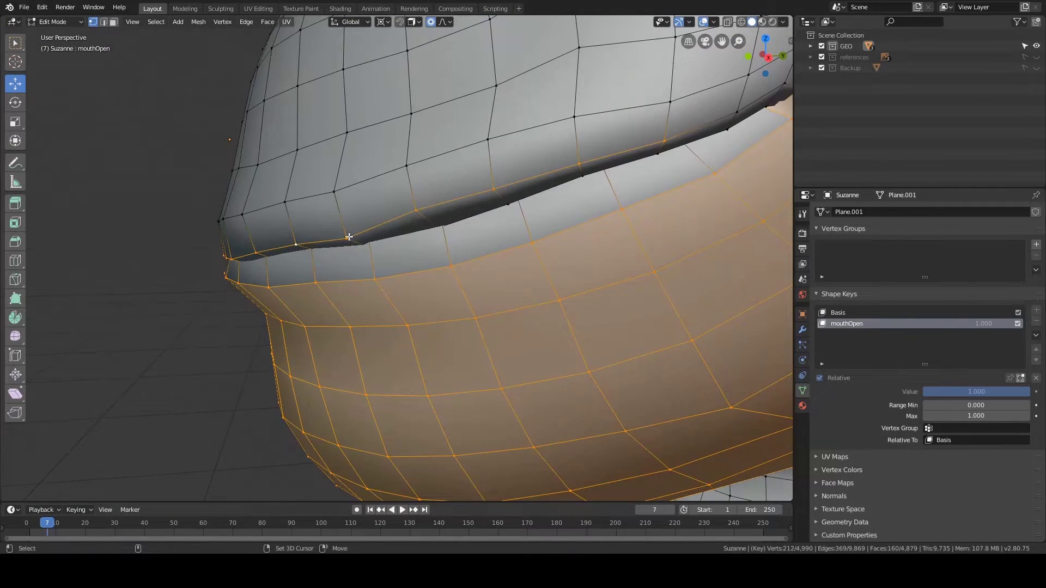
middle_drag(476, 206, 432, 206)
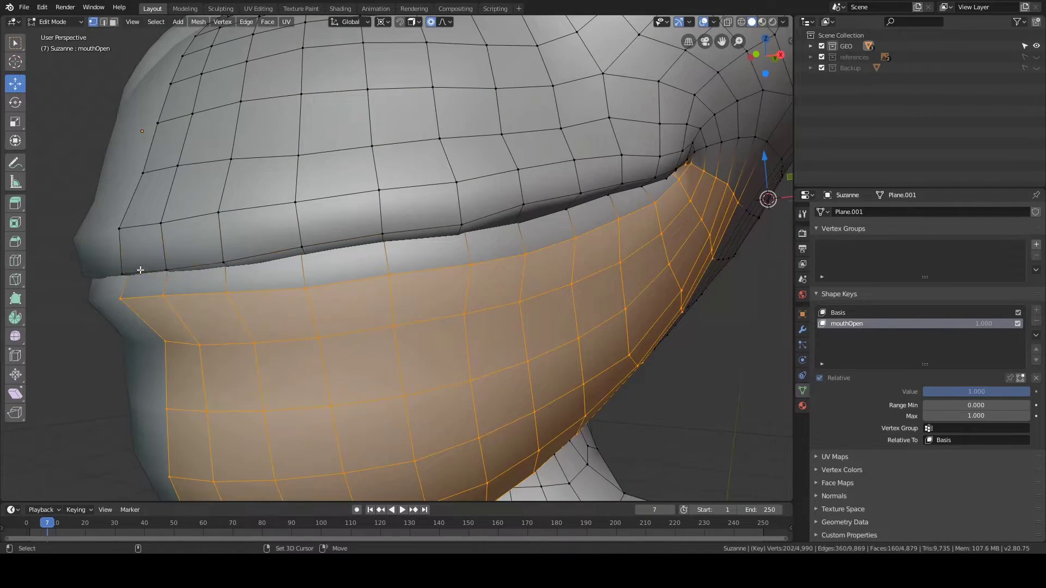
middle_drag(140, 271, 147, 292)
middle_drag(335, 285, 521, 228)
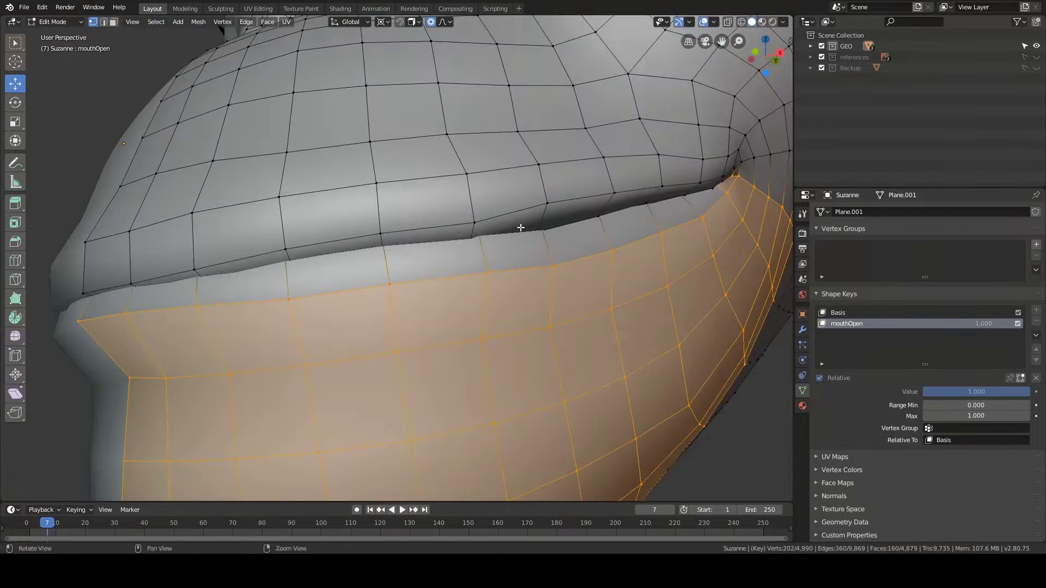
Step: Use face selection to add the row of faces along the lower lip's upper edge, and return to vertex selection
key(3)
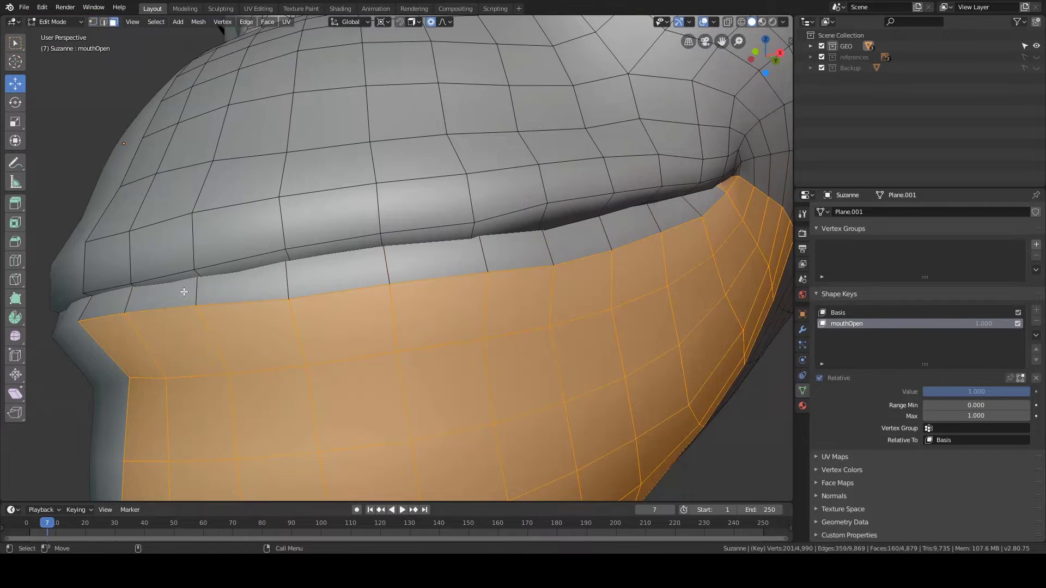
shift+click(113, 303)
shift+click(159, 298)
shift+click(235, 290)
shift+click(333, 277)
shift+click(428, 264)
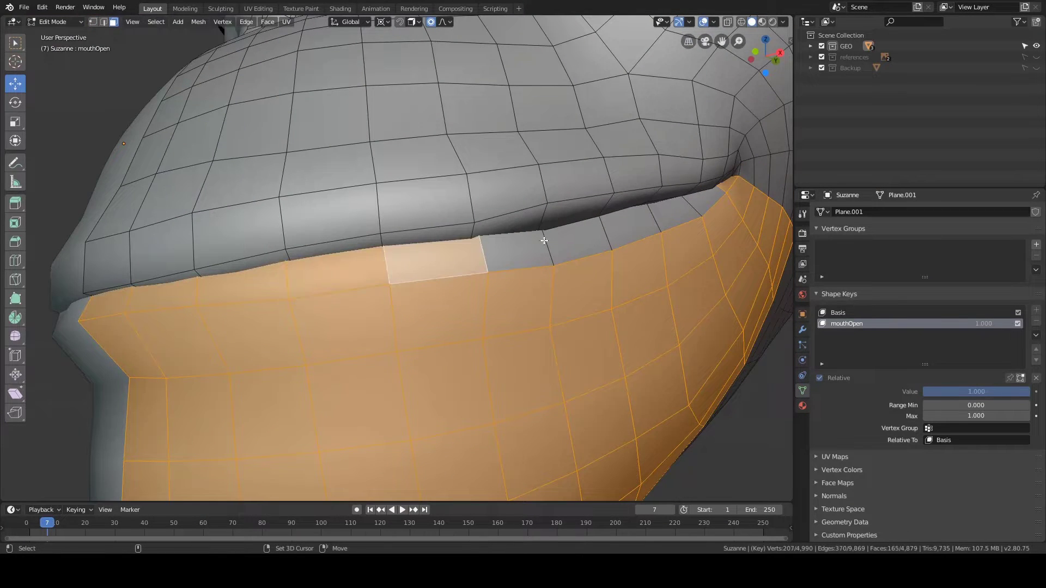
shift+click(539, 243)
shift+click(579, 238)
shift+click(625, 229)
shift+click(674, 214)
shift+click(705, 200)
key(1)
scroll(512, 252, down, 4)
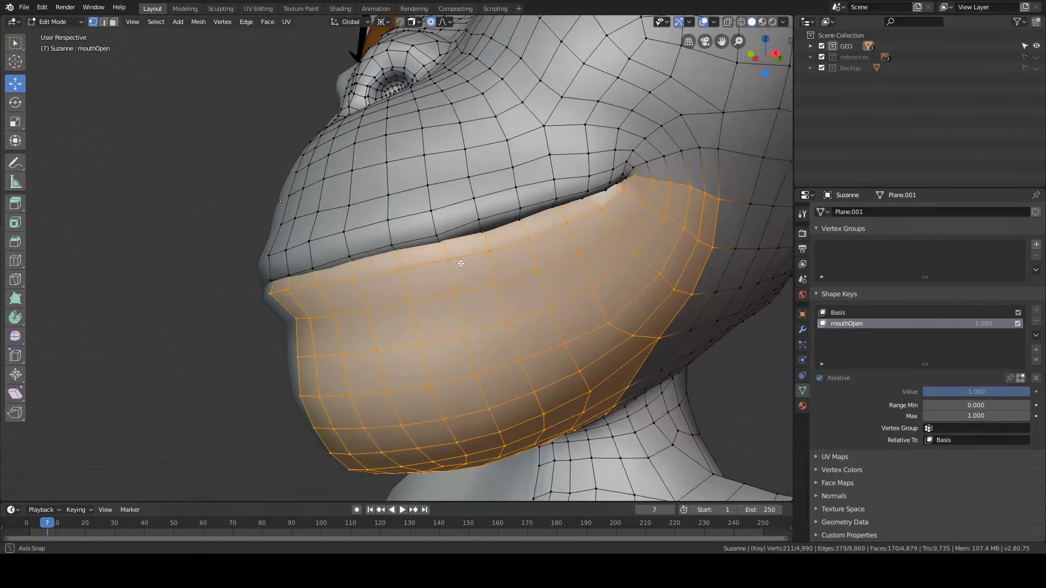
Step: Rotate the jaw selection -7.58° about the 3D cursor in the right orthographic view, with smooth proportional editing of size about 0.084
key(KP_3)
scroll(484, 255, down, 2)
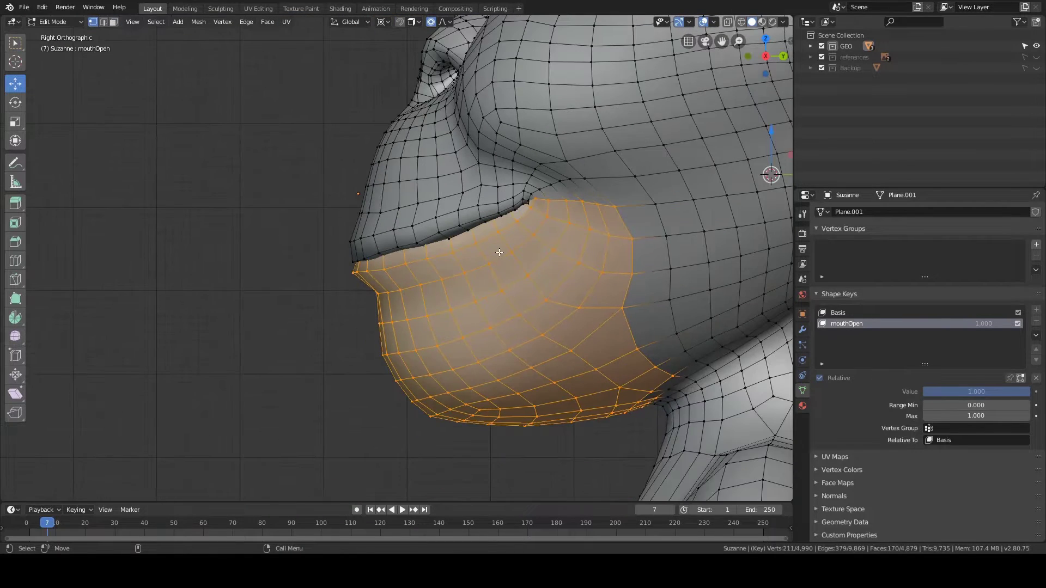
scroll(544, 218, down, 1)
key(r)
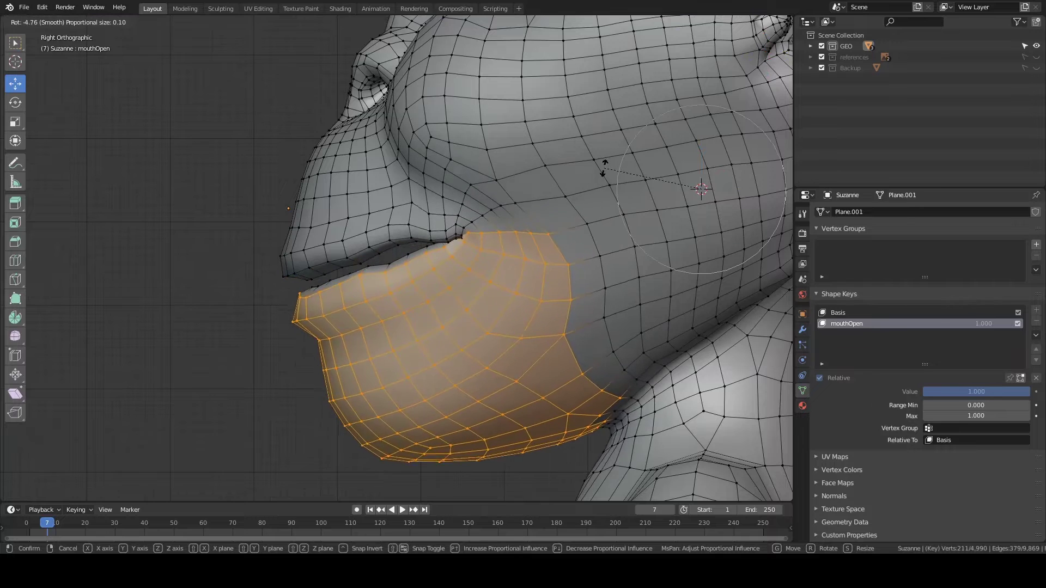
scroll(701, 189, up, 4)
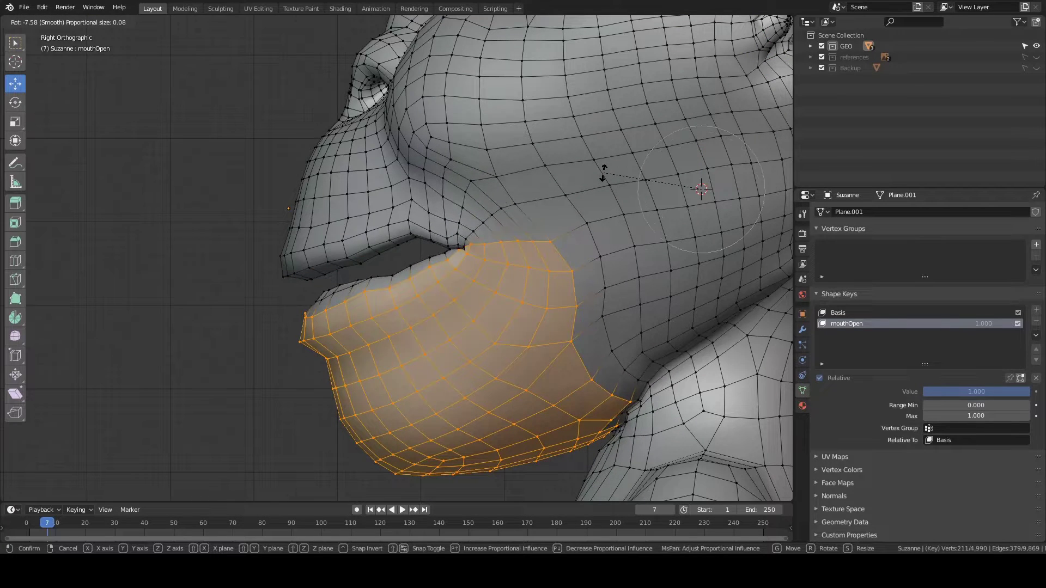
scroll(701, 189, down, 1)
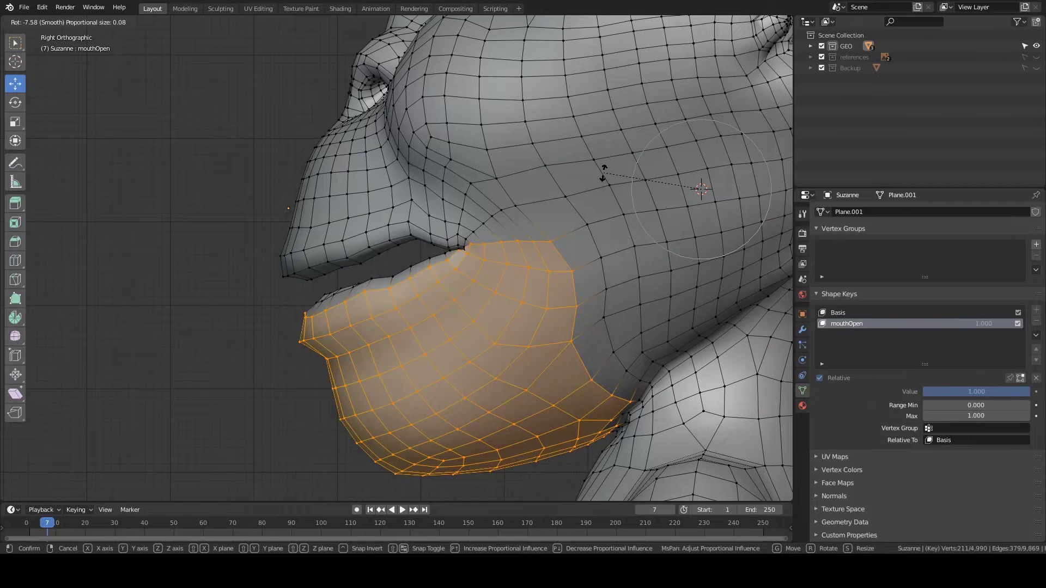
click(702, 189)
scroll(577, 204, down, 3)
alt+middle_drag(479, 221, 477, 194)
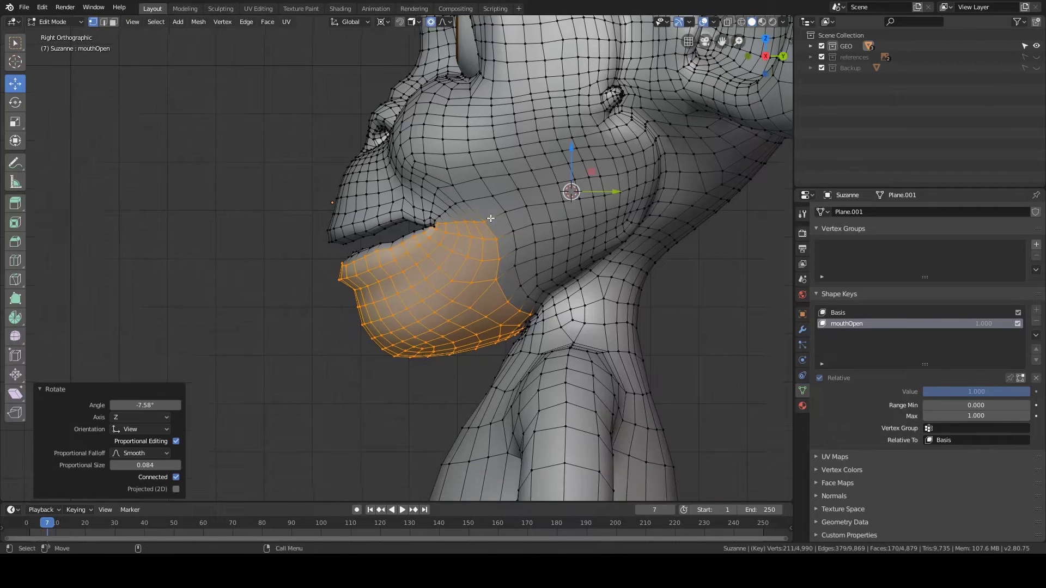
Step: Switch to Sculpt Mode and reshape the corner of the open mouth with the Grab brush
key(ctrl+Tab)
click(483, 240)
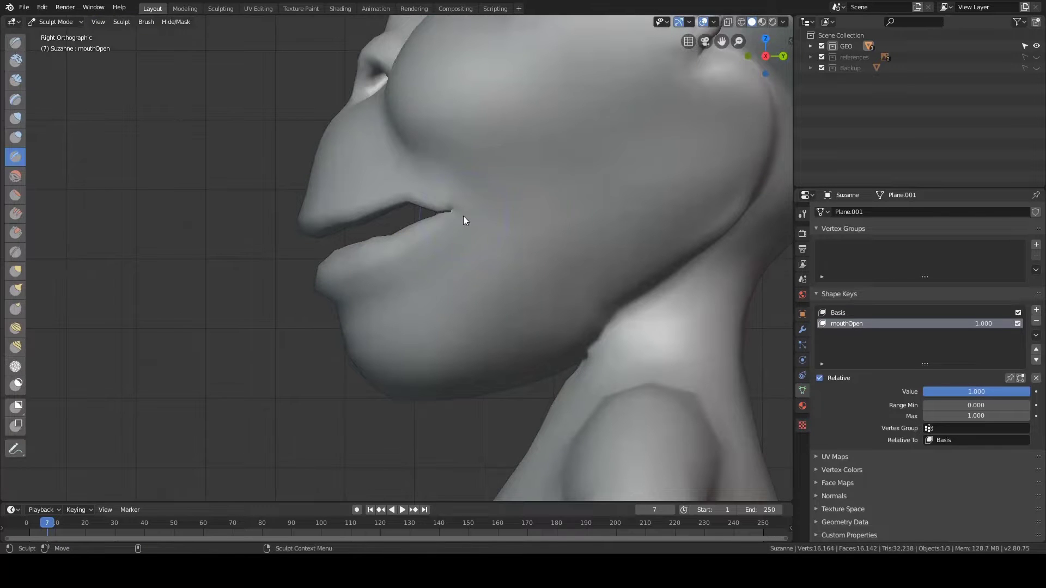
key(g)
shift+middle_drag(499, 211, 504, 224)
drag(435, 216, 431, 209)
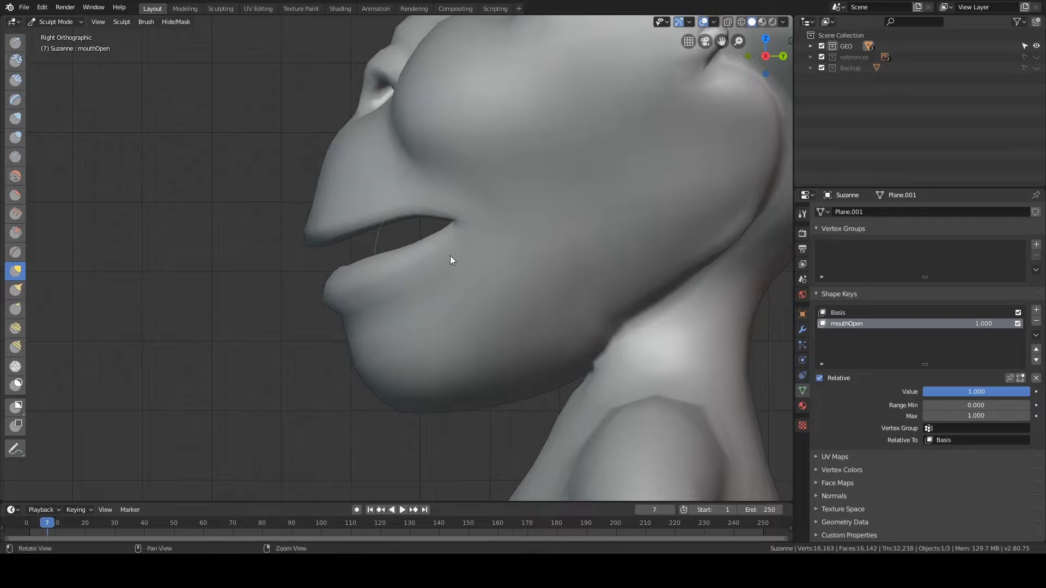
Step: Adjust the front of the lower lip with the Grab brush and return to Object Mode
mouse_move(450, 260)
middle_down()
mouse_move(551, 318)
mouse_move(510, 358)
mouse_move(335, 388)
mouse_move(380, 378)
mouse_move(424, 259)
mouse_move(512, 299)
mouse_move(400, 271)
mouse_move(374, 290)
middle_up()
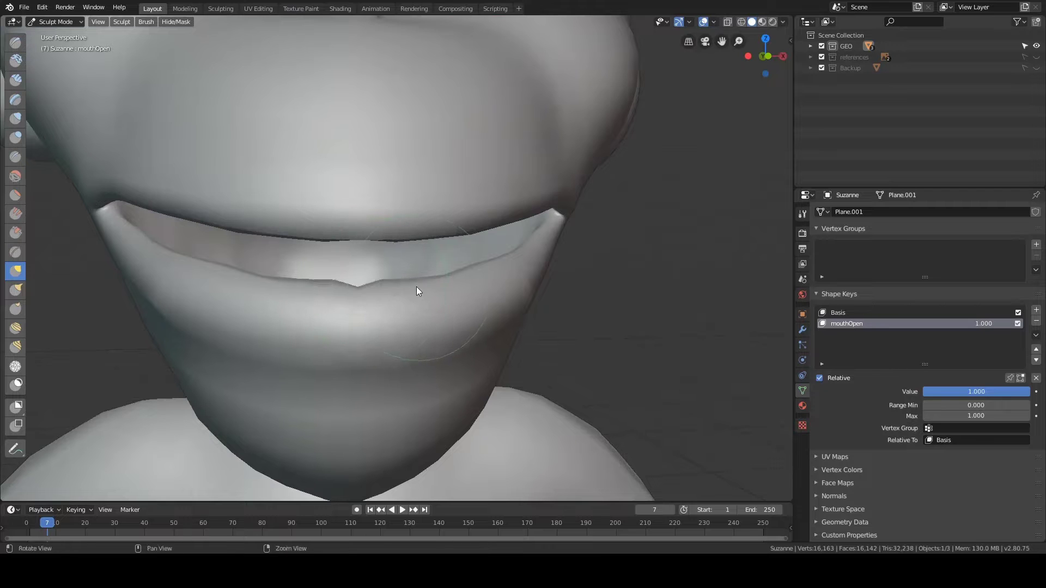
drag(416, 287, 350, 270)
mouse_move(406, 286)
middle_down()
mouse_move(493, 309)
mouse_move(508, 303)
mouse_move(439, 279)
middle_up()
key(ctrl+Tab)
click(430, 279)
scroll(435, 279, down, 6)
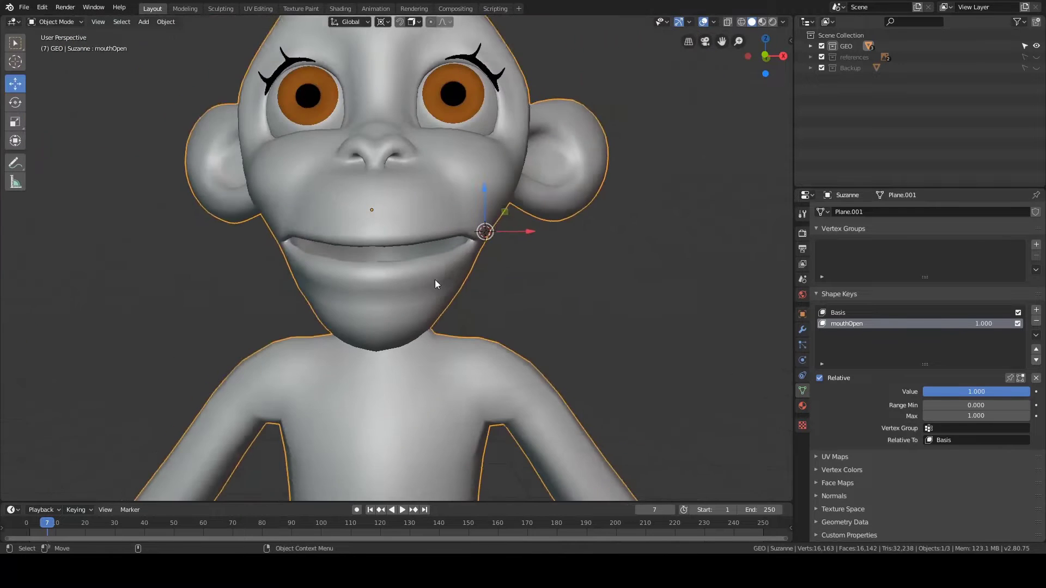
Step: Deselect the character and examine its face, arms, hands and full body with the mouth open
click(563, 292)
middle_drag(564, 291, 504, 237)
scroll(442, 292, down, 4)
scroll(455, 302, up, 4)
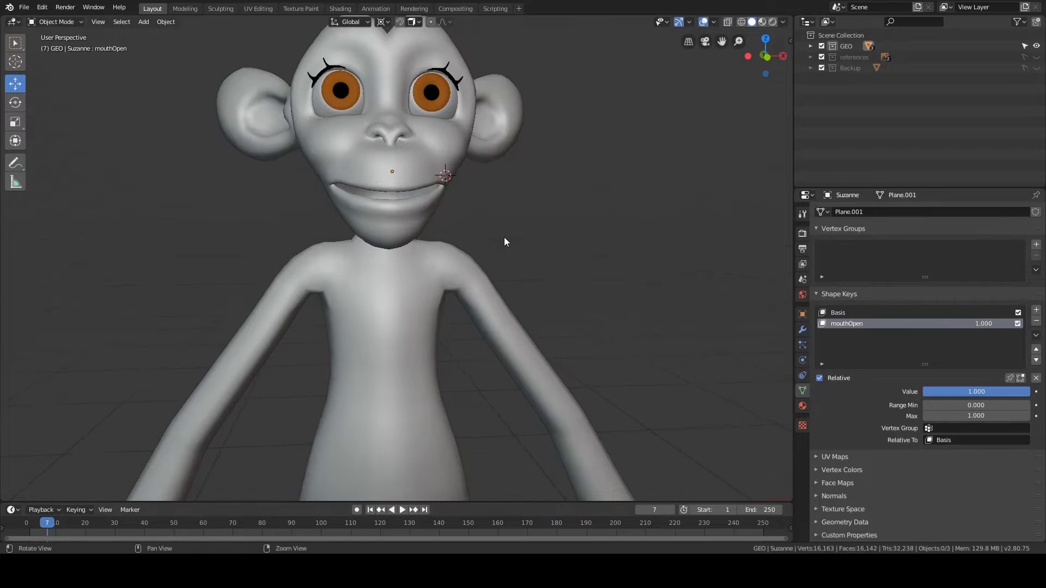
alt+drag(505, 237, 502, 200)
alt+middle_drag(522, 303, 494, 191)
alt+right_drag(495, 191, 492, 261)
alt+drag(498, 228, 511, 225)
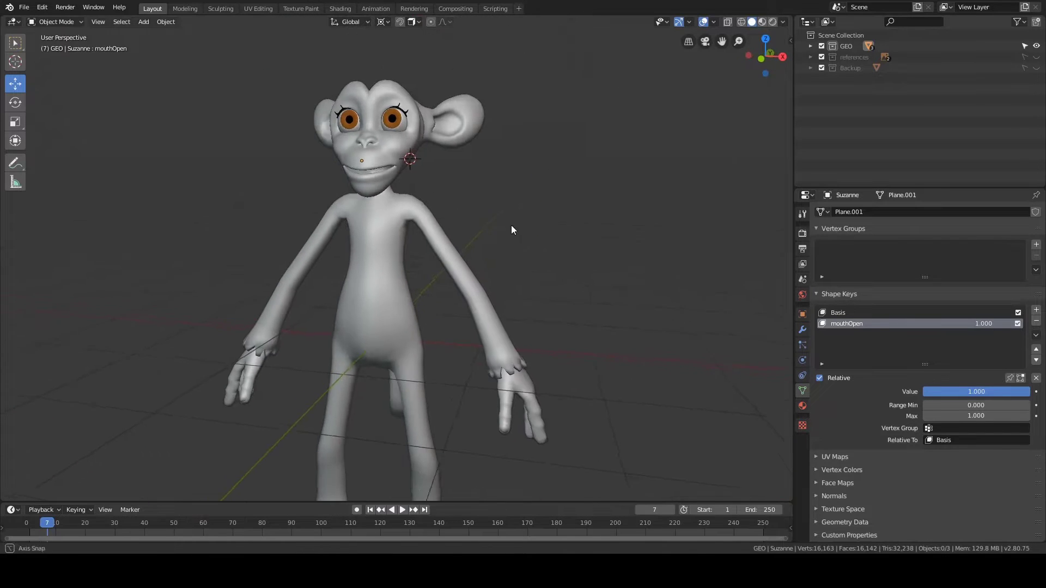
alt+middle_drag(492, 299, 488, 189)
alt+drag(489, 207, 490, 189)
alt+right_drag(512, 272, 521, 219)
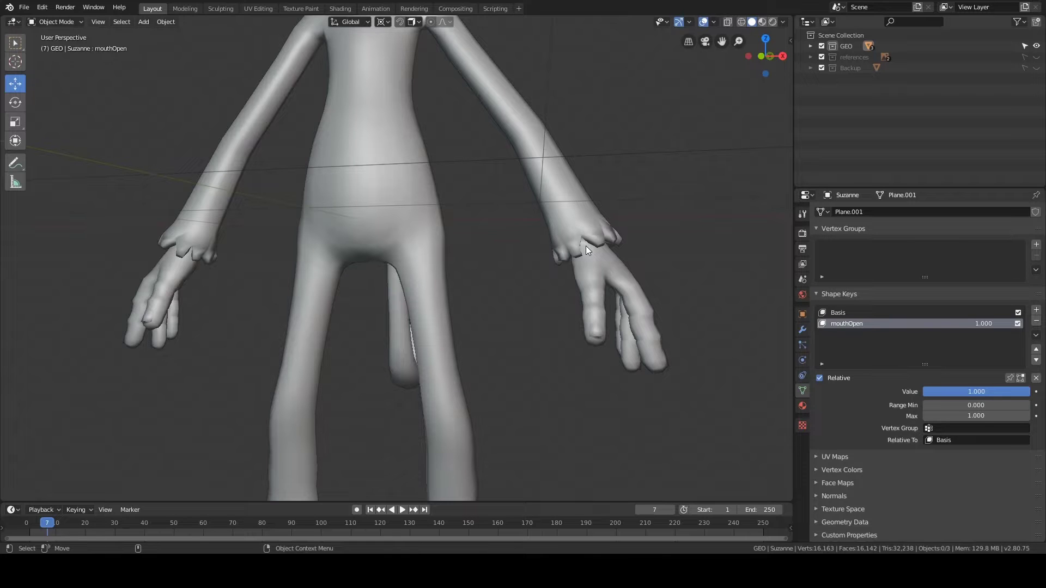
scroll(489, 189, down, 3)
middle_drag(436, 188, 473, 115)
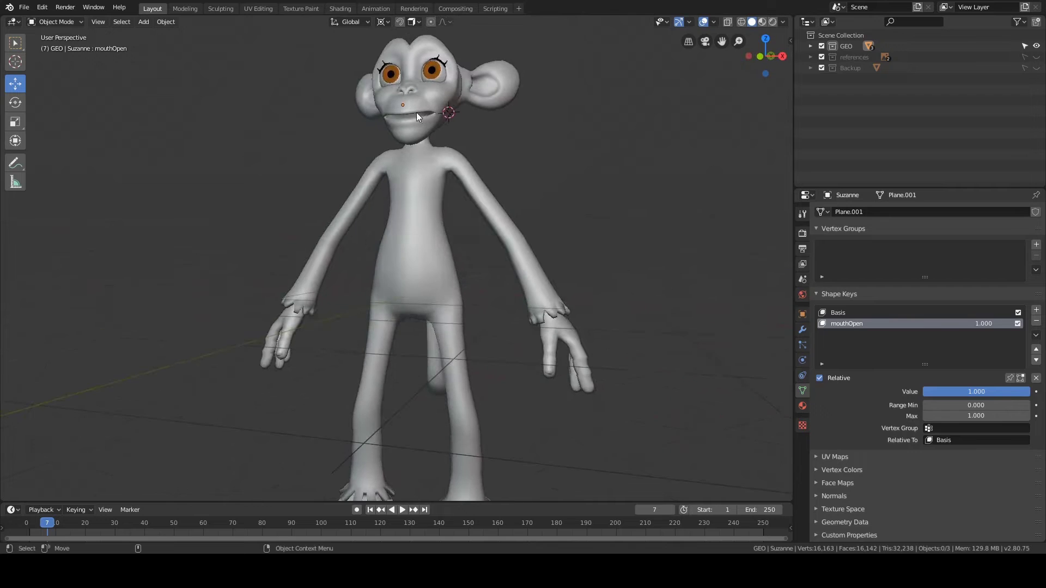
shift+middle_drag(463, 243, 471, 184)
scroll(484, 173, down, 4)
scroll(474, 215, up, 3)
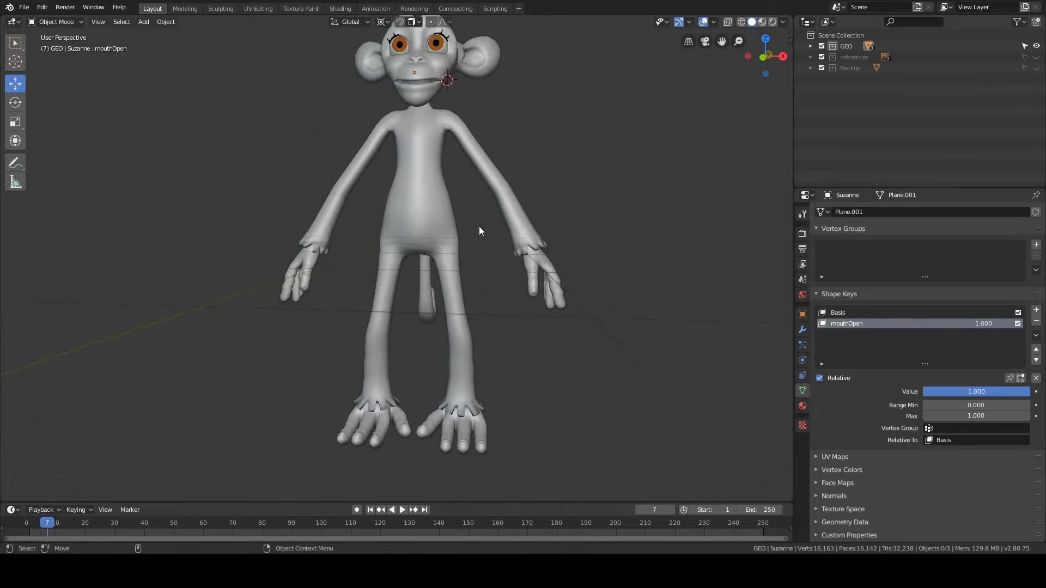
Step: Add a path curve to the scene and clear its location to the world origin
key(shift+a)
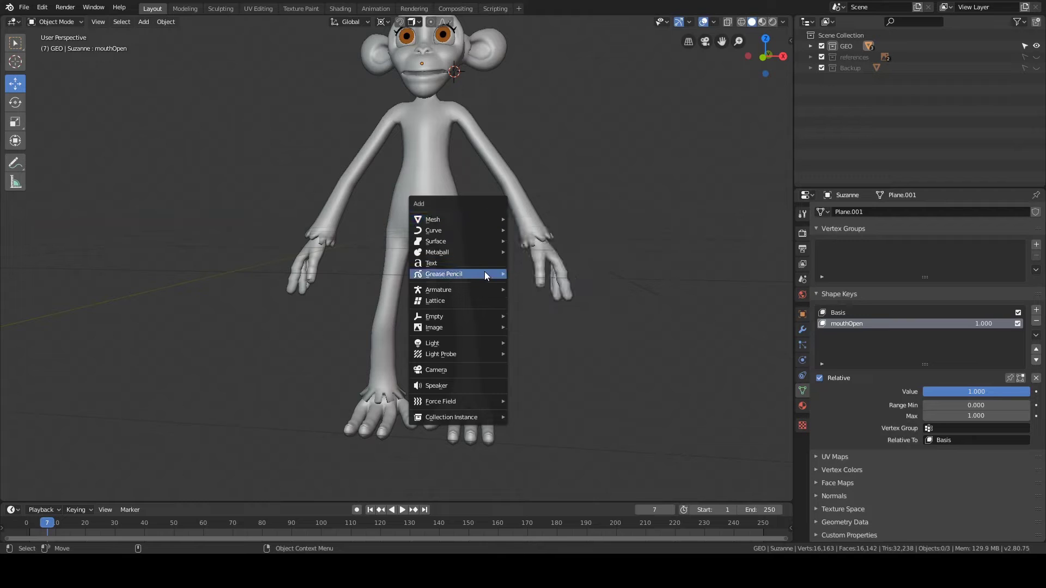
mouse_move(466, 231)
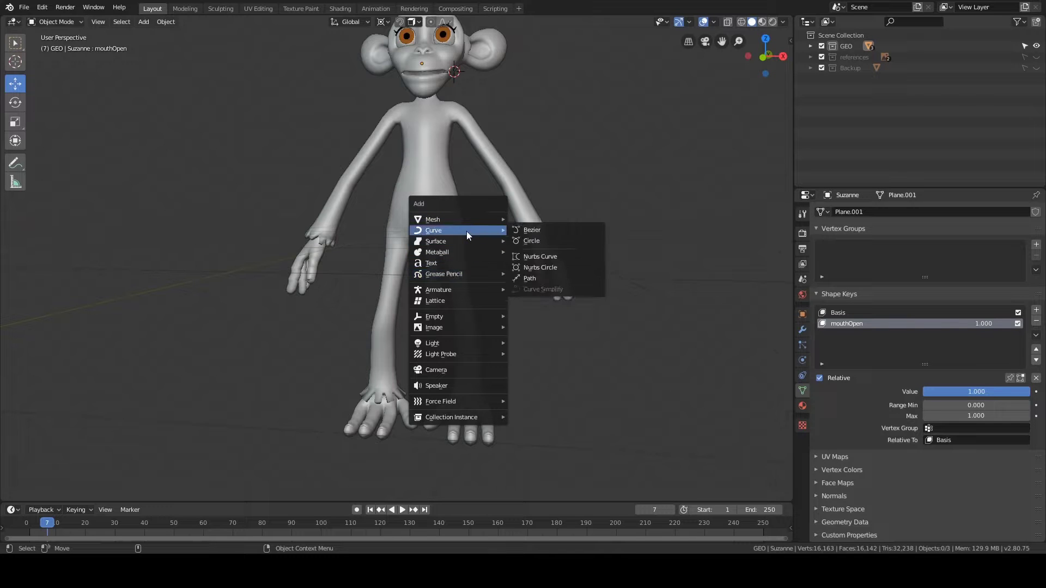
click(539, 278)
key(KP_Decimal)
key(alt+g)
scroll(492, 238, down, 4)
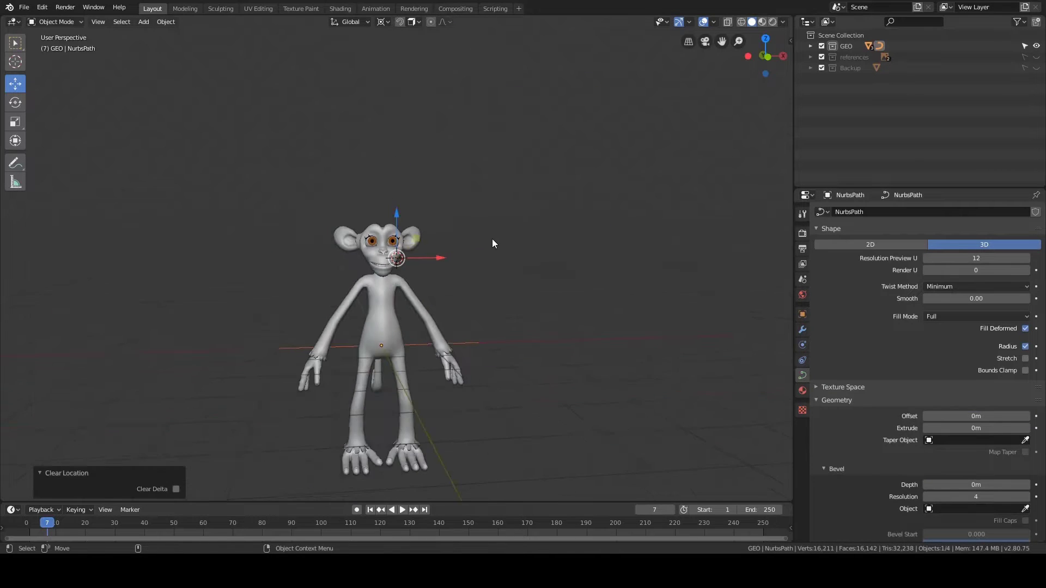
Step: Switch the transform pivot away from the 3D cursor and raise the path 1.63 m along Z to mouth height
key(shift+s)
click(460, 204)
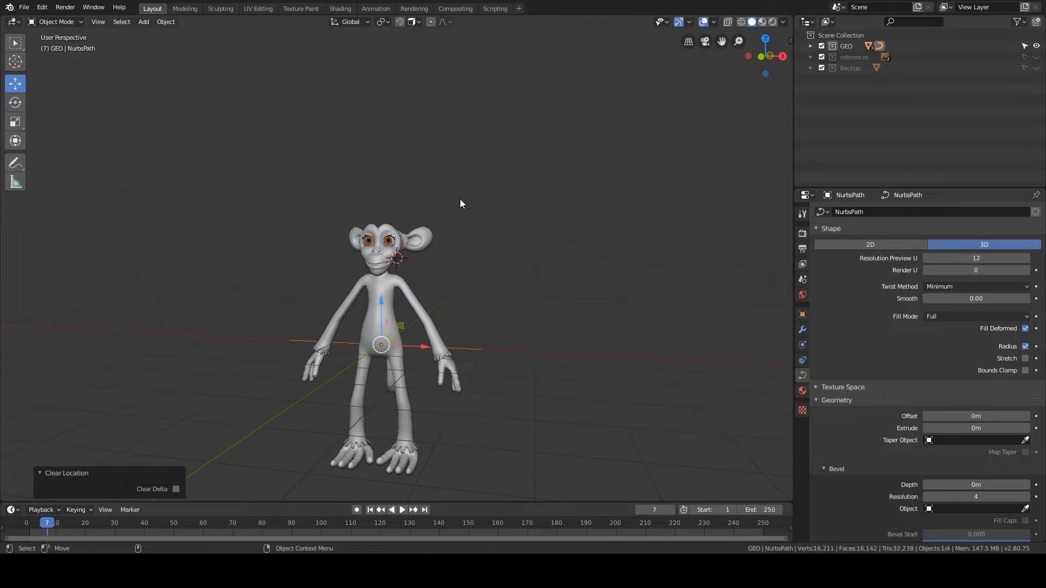
key(g)
key(z)
click(392, 227)
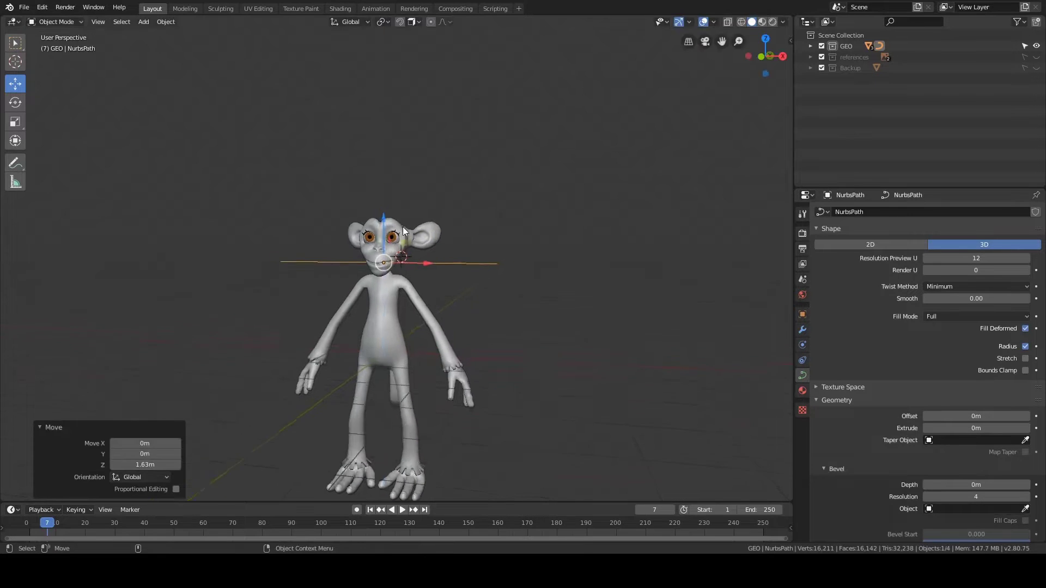
Step: Move the path -0.407 m along Y to the front of the mouth and fine-tune its height along Z
scroll(498, 254, up, 2)
middle_drag(498, 254, 553, 227)
scroll(553, 227, up, 3)
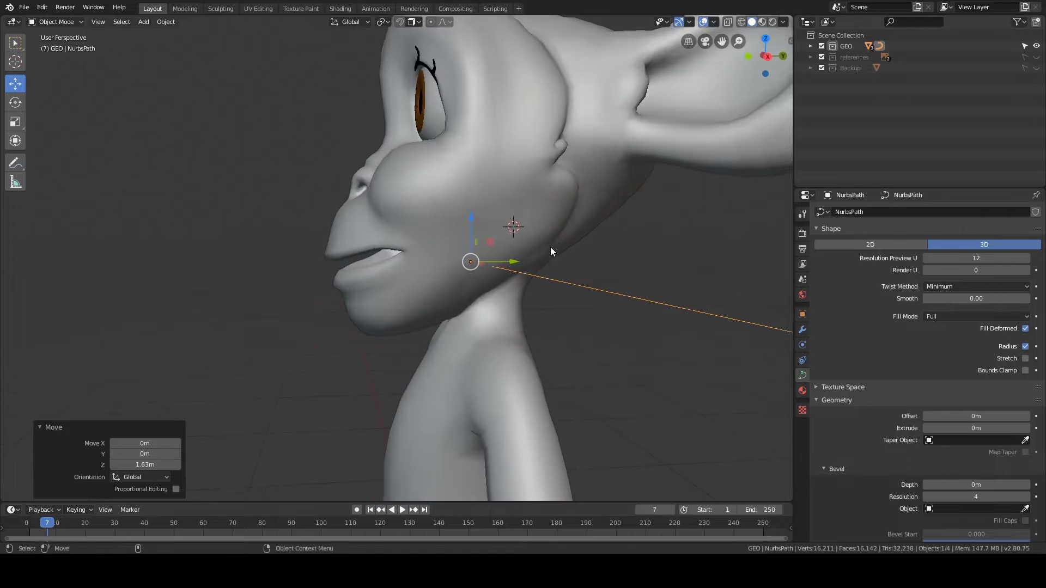
key(g)
key(y)
click(405, 268)
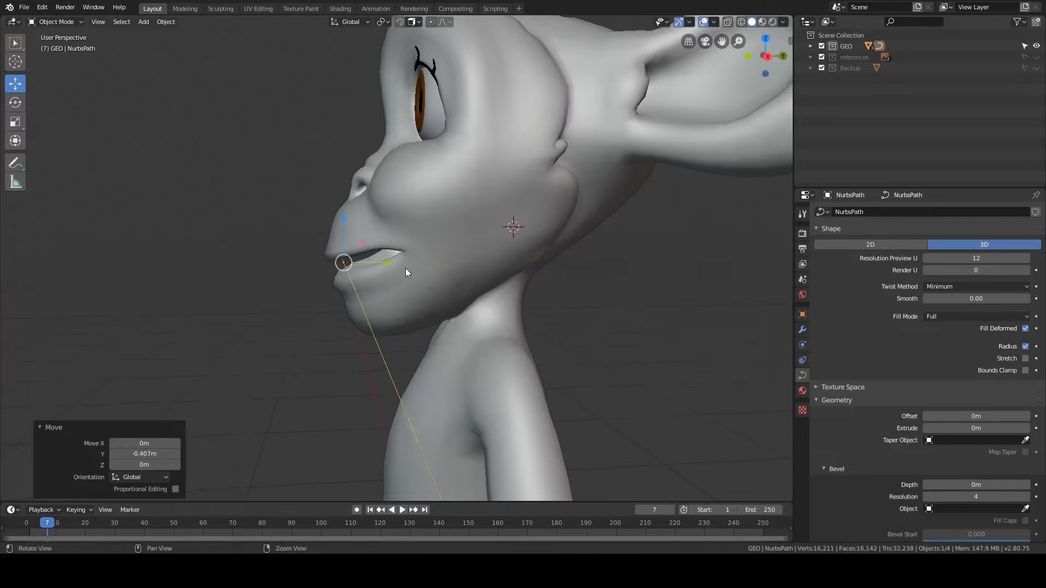
middle_drag(405, 268, 335, 221)
key(g)
key(z)
drag(341, 213, 341, 212)
middle_drag(349, 212, 502, 200)
Step: In Edit Mode, scale all the path's control points by 0.119 to roughly the width of the mouth
key(Tab)
scroll(502, 201, down, 3)
key(s)
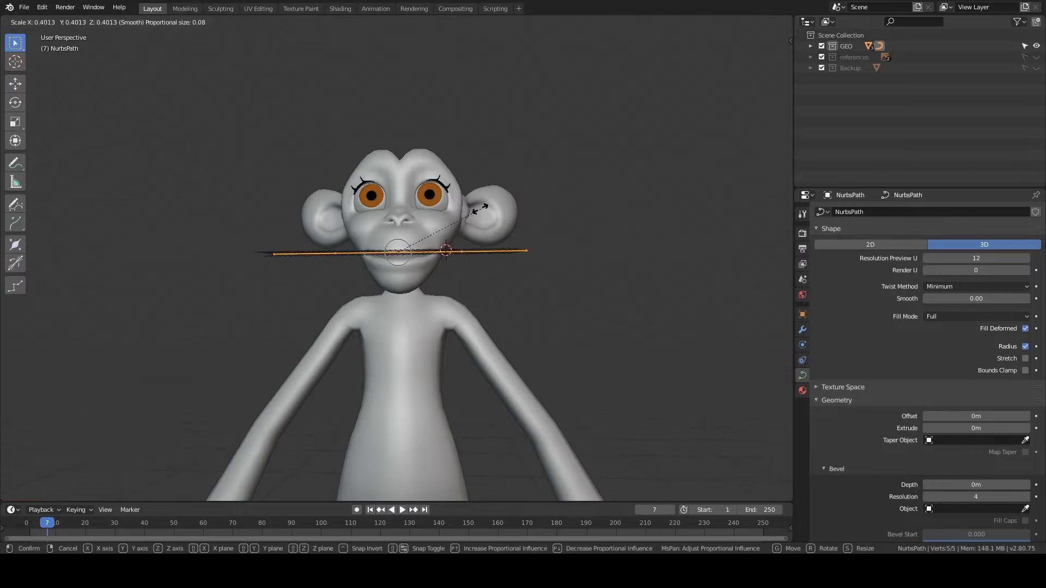
click(413, 228)
scroll(415, 228, up, 4)
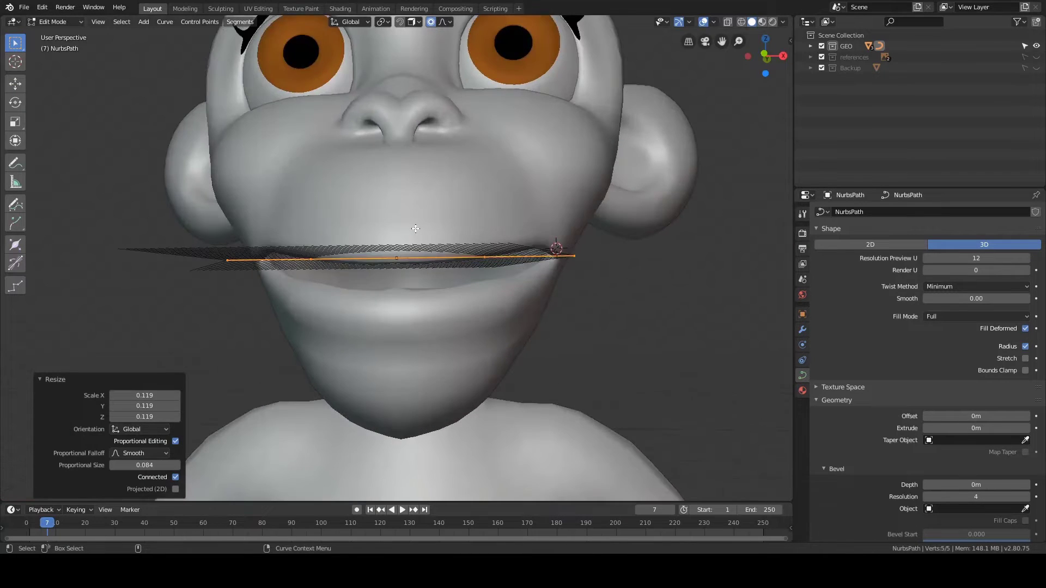
Step: Select the path's two end control points and move them back along Y toward the corners of the mouth
middle_drag(415, 228, 427, 248)
key(alt+a)
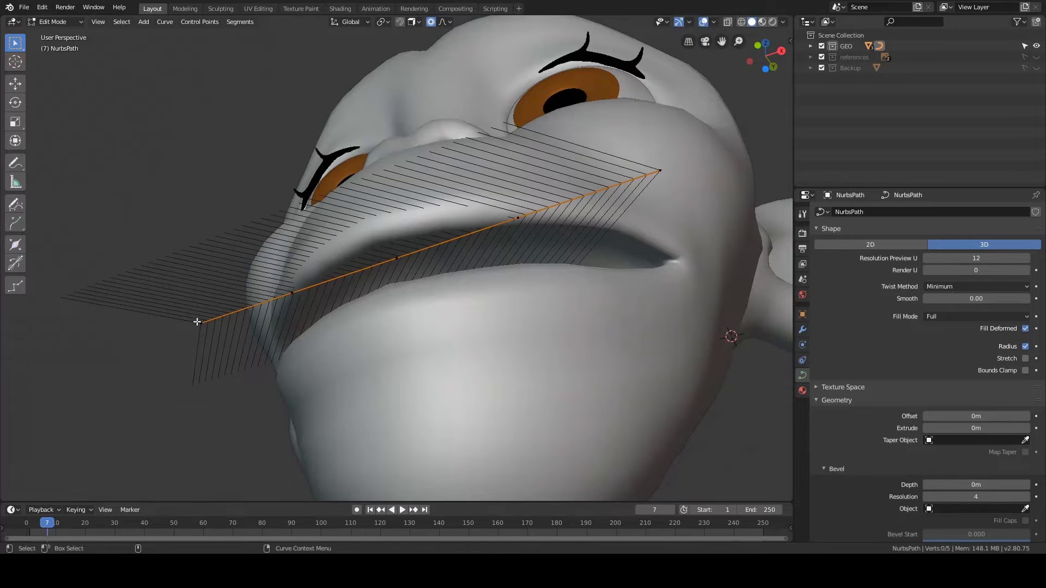
scroll(205, 328, down, 1)
shift+click(601, 200)
middle_drag(600, 200, 536, 282)
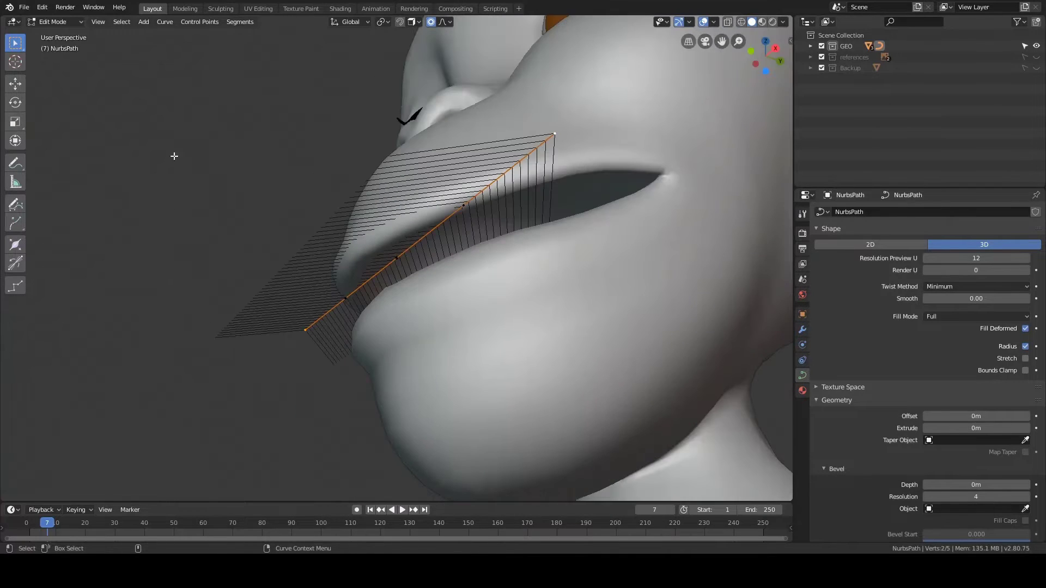
key(g)
key(y)
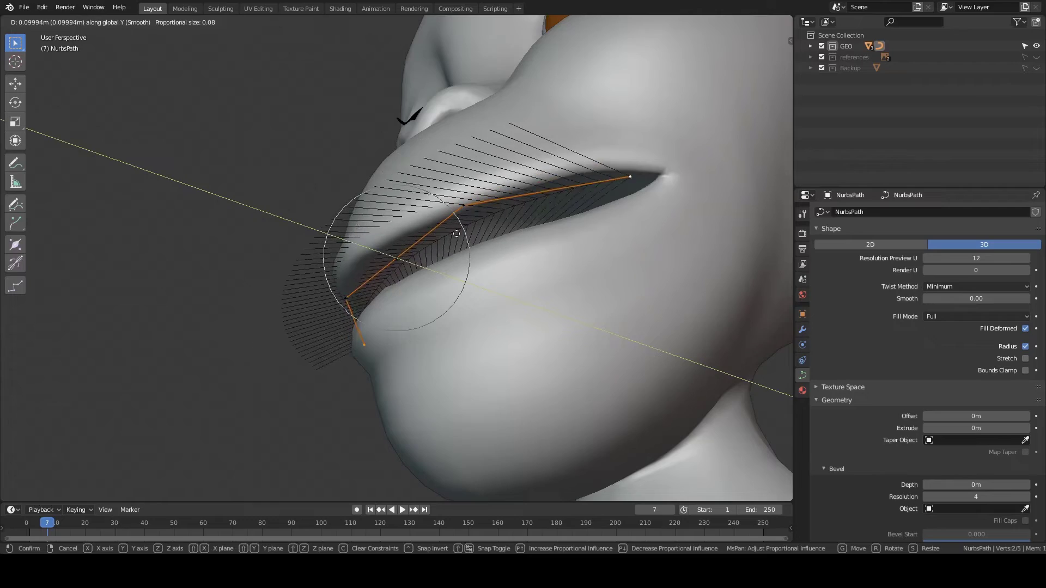
click(491, 248)
middle_drag(490, 248, 603, 226)
Step: Scale the path's two end control points together by 0.904 to bring them in line with the mouth corners
click(397, 258)
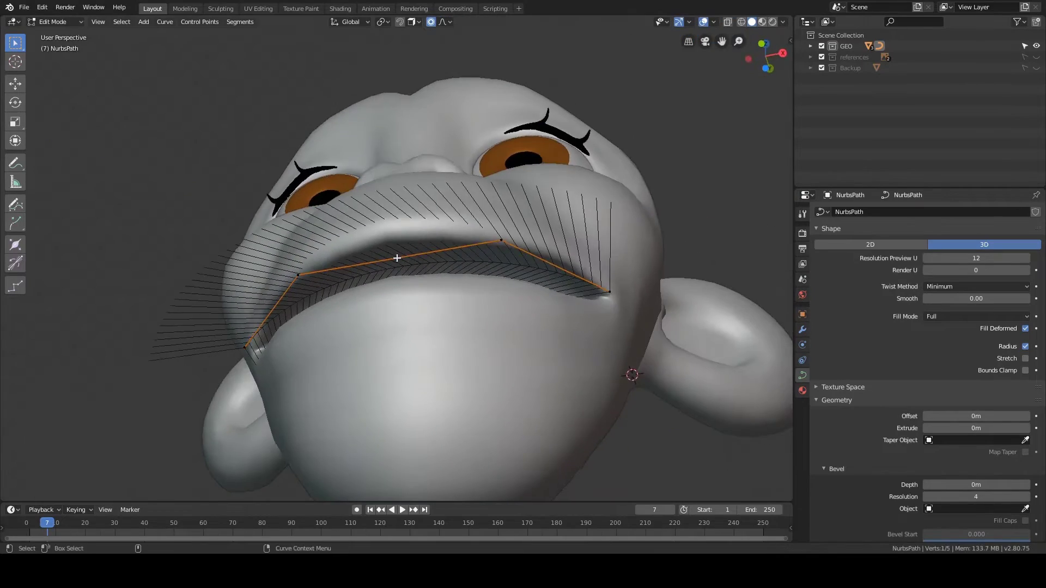
middle_drag(397, 259, 499, 272)
scroll(422, 280, up, 4)
middle_drag(406, 231, 330, 243)
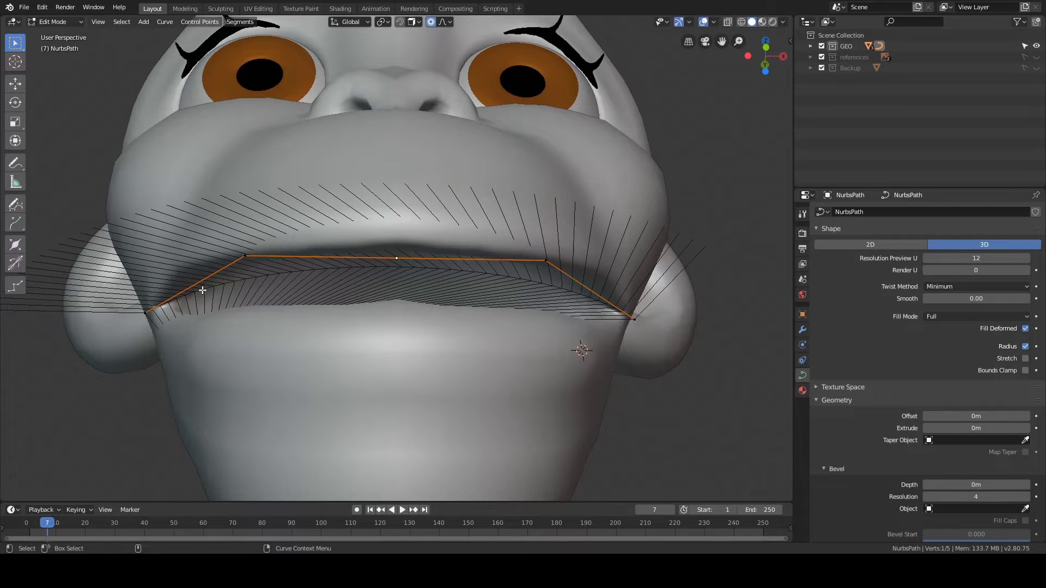
middle_drag(202, 291, 140, 297)
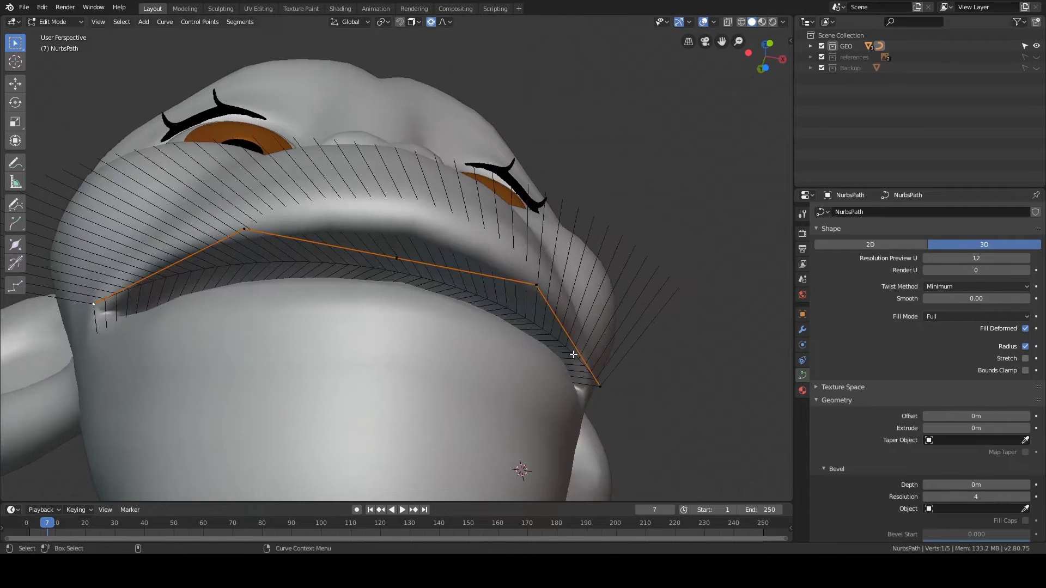
middle_drag(650, 341, 633, 325)
key(s)
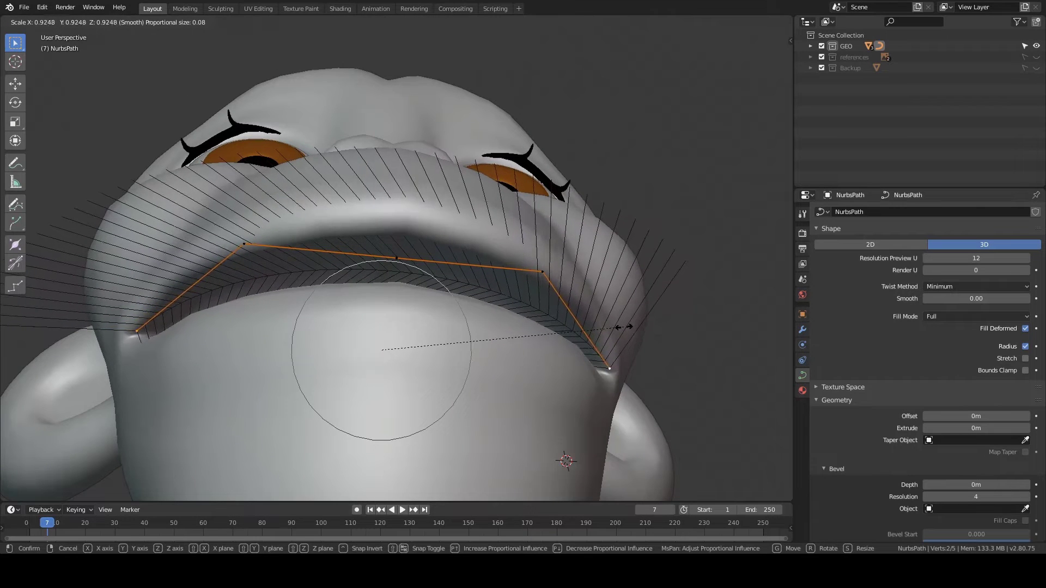
click(614, 327)
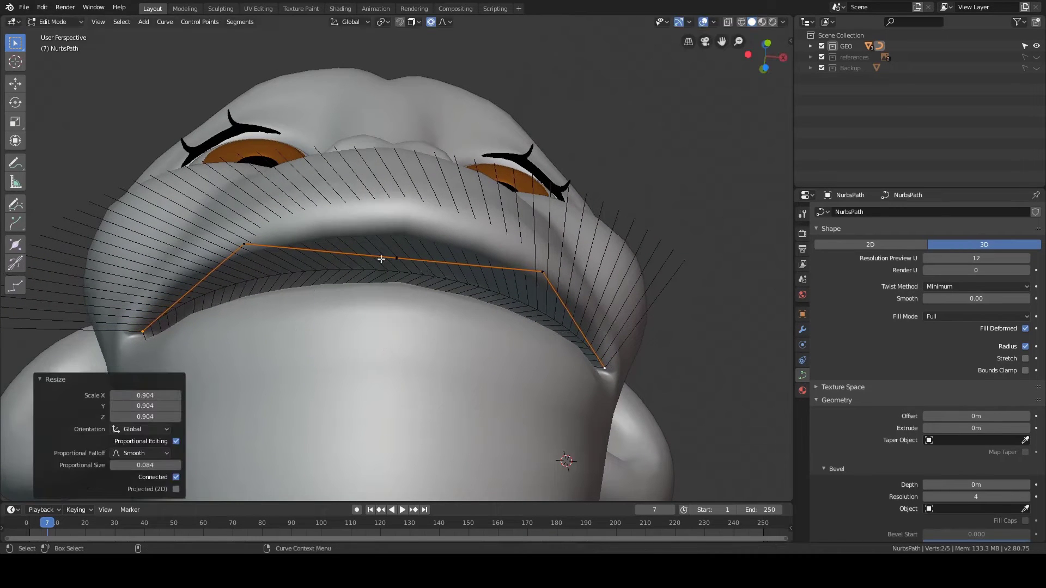
Step: Select the path's three middle control points and move them forward along Y toward the upper lip
click(259, 241)
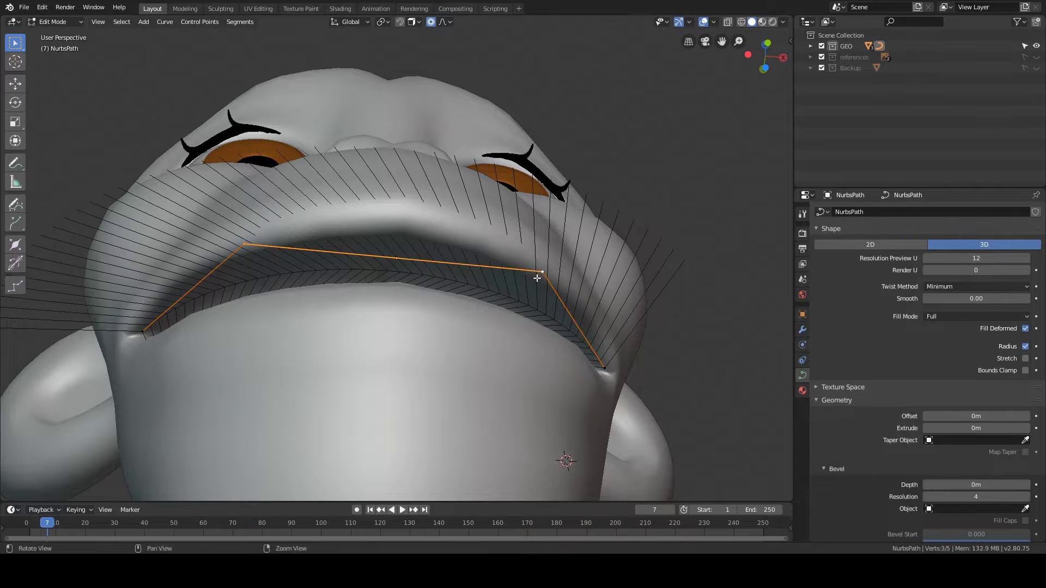
middle_drag(537, 278, 487, 242)
key(g)
key(y)
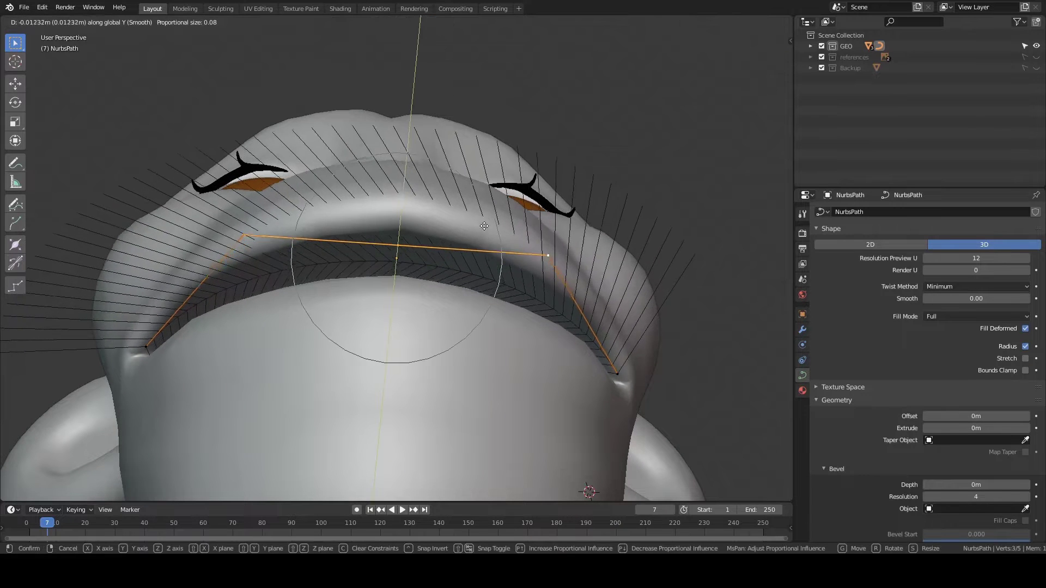
click(481, 203)
Step: Move the path's centre control point -0.00845 m along Y to round out the front of the curve
click(402, 221)
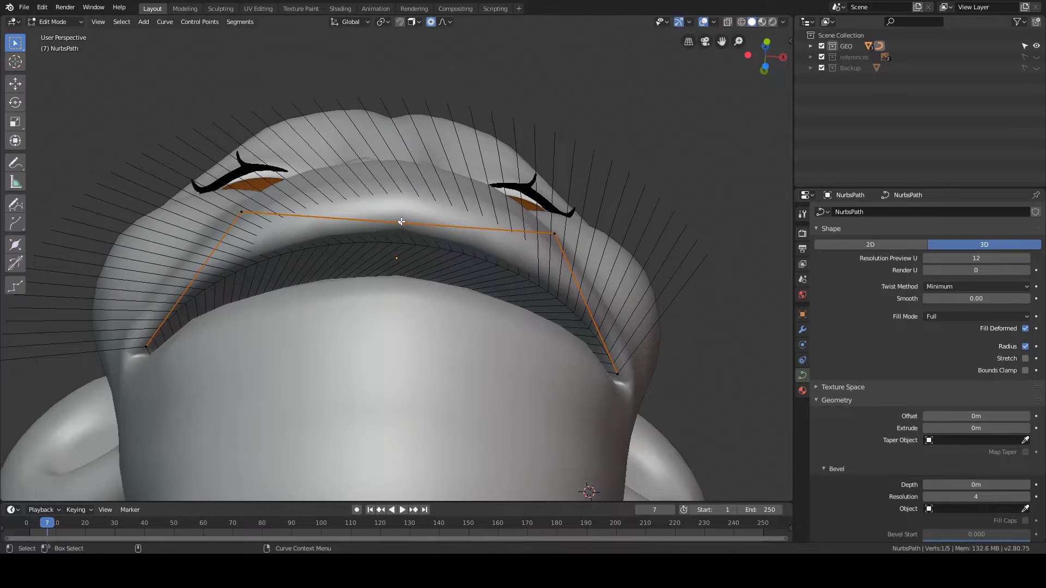
key(g)
key(y)
click(404, 220)
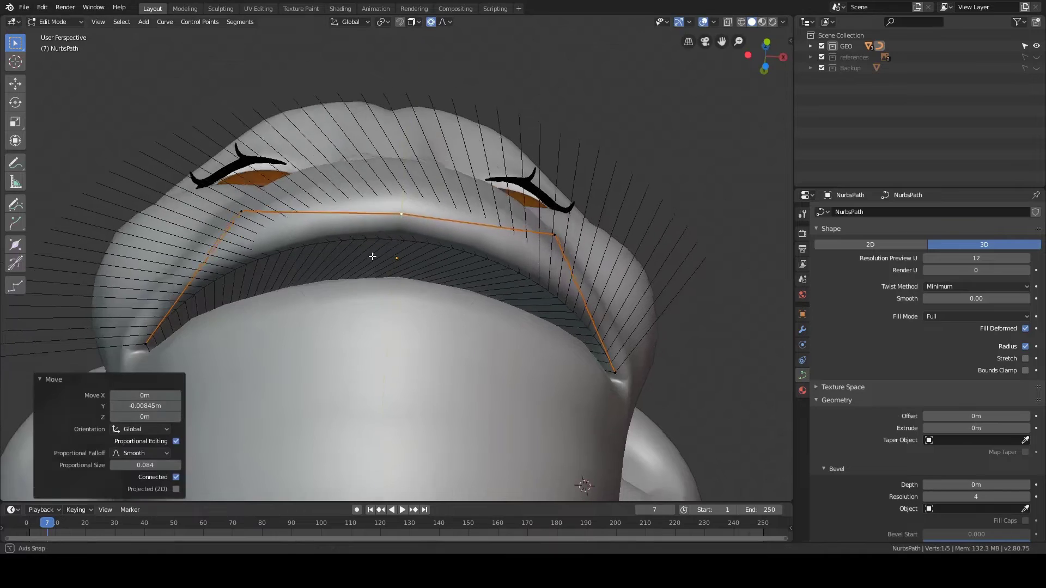
Step: Select the two control points flanking the centre and scale them slightly closer together
middle_drag(371, 254, 459, 258)
click(380, 120)
middle_drag(435, 175, 352, 173)
shift+click(557, 234)
key(s)
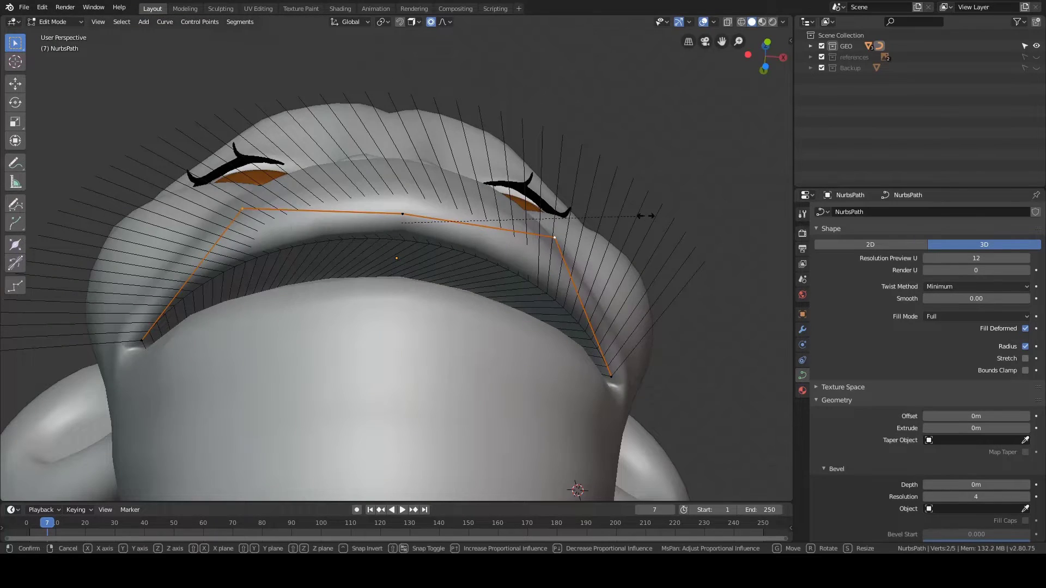
click(627, 220)
Step: Scale the path's two end control points together by 0.960
click(608, 364)
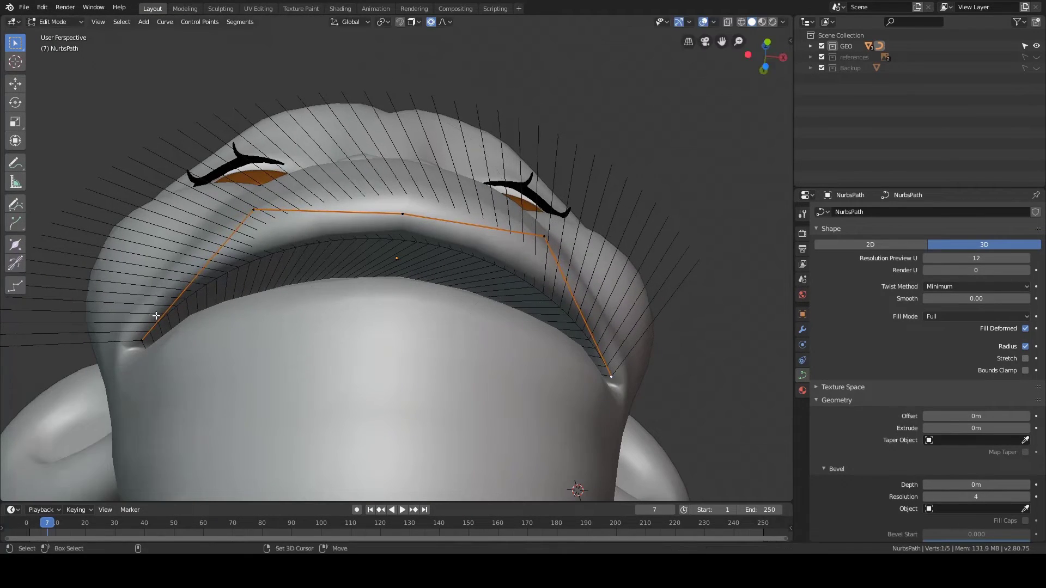
key(s)
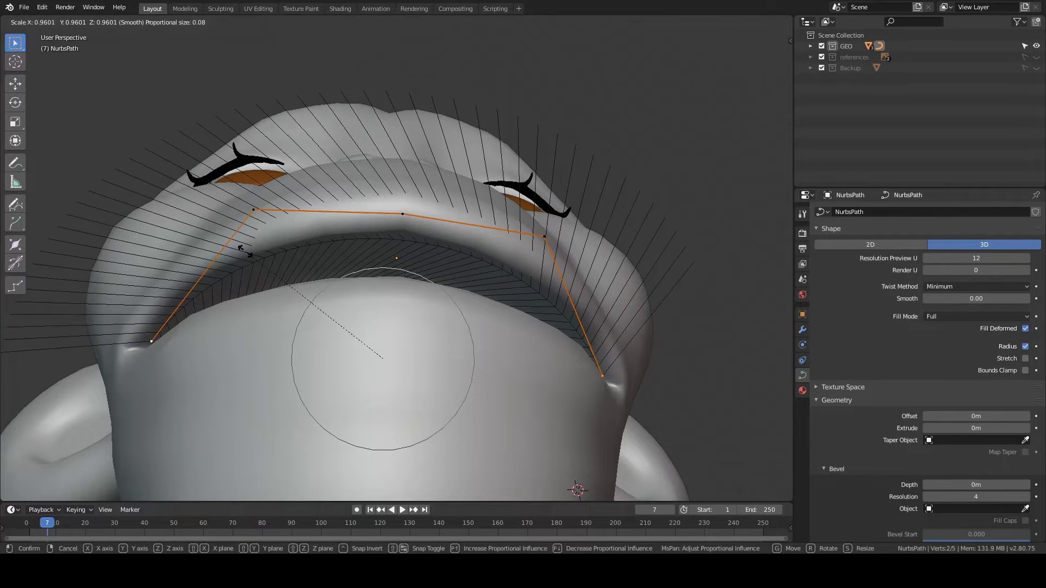
click(238, 256)
middle_drag(237, 256, 354, 267)
Step: From the side, raise the path's two end control points 0.0279 m along Z to follow the mouth opening
key(KP_3)
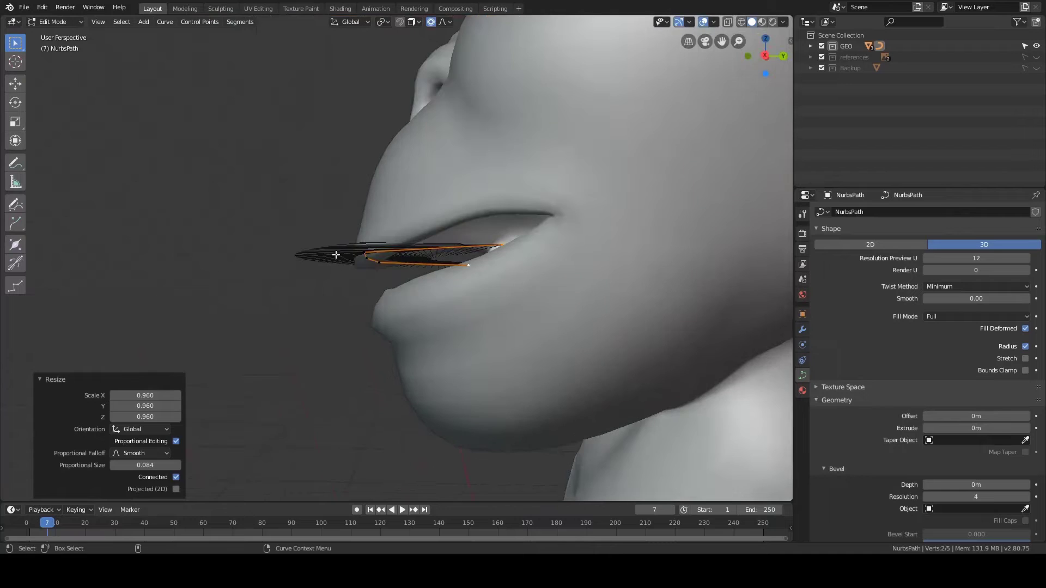
scroll(397, 250, up, 3)
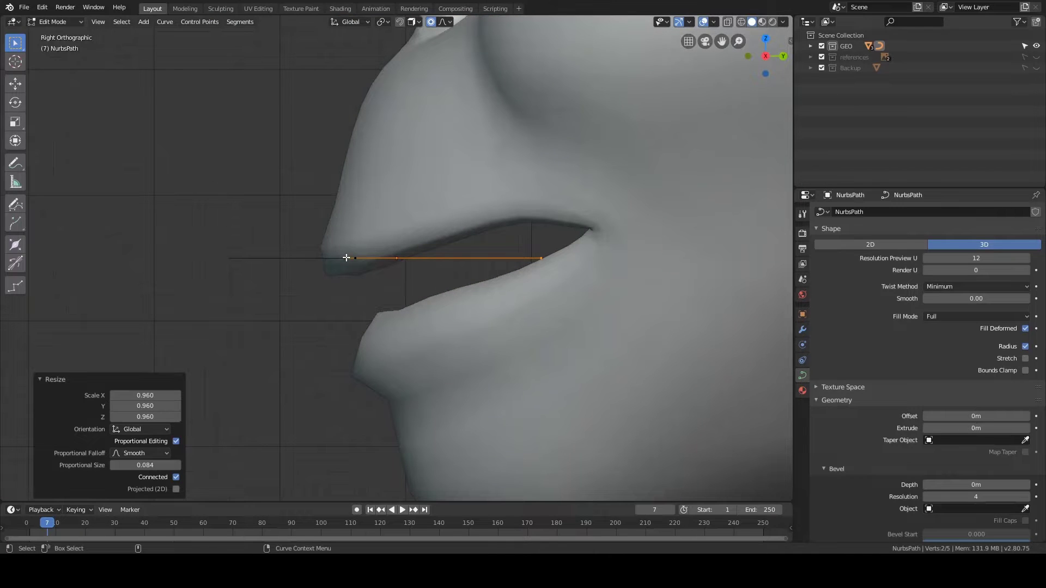
click(522, 260)
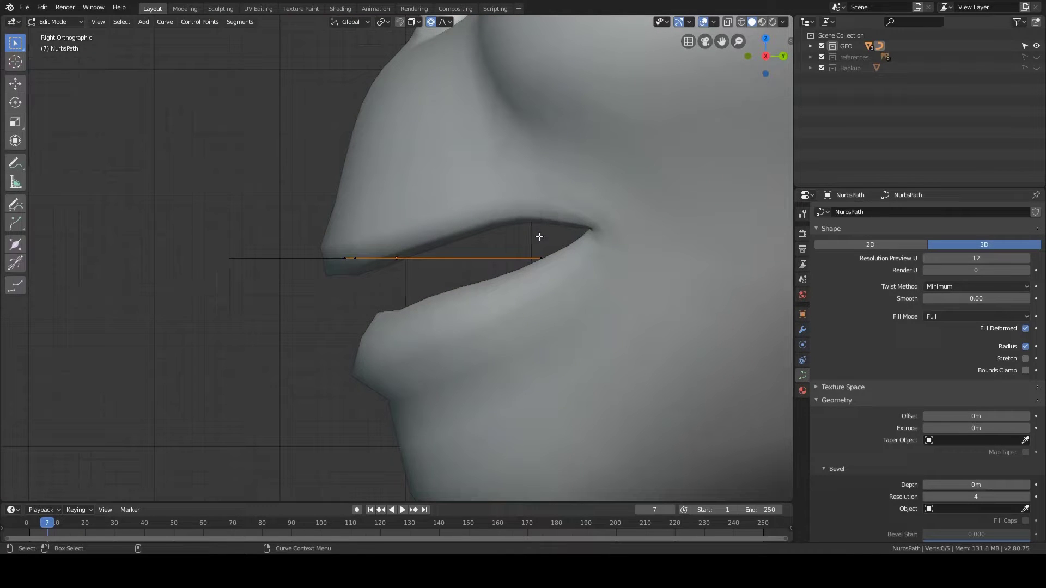
ctrl+right_drag(635, 279, 636, 279)
mouse_move(635, 279)
middle_down()
mouse_move(537, 282)
mouse_move(541, 273)
mouse_move(479, 248)
mouse_move(457, 258)
middle_up()
key(g)
key(z)
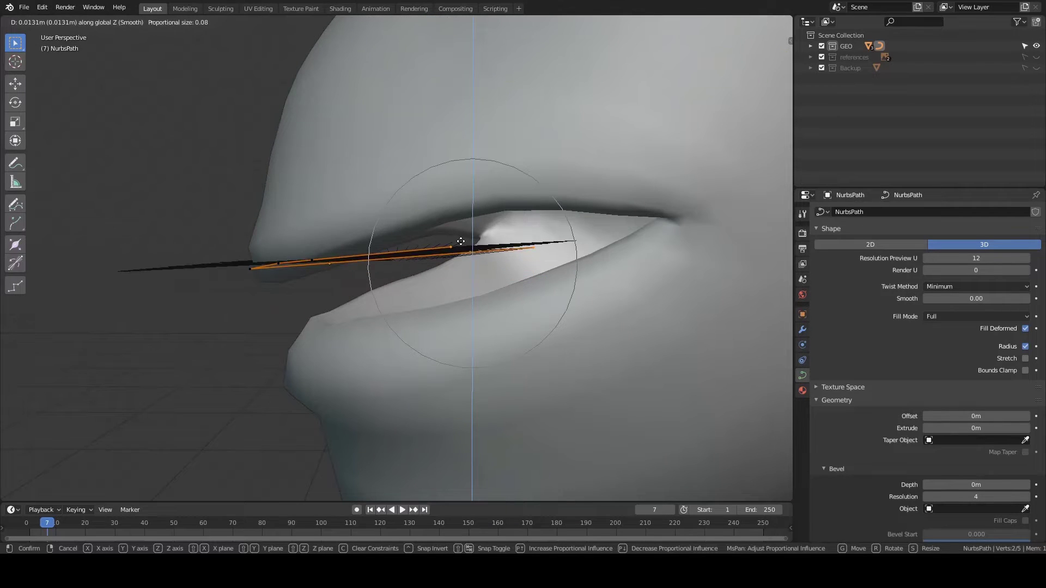
click(461, 222)
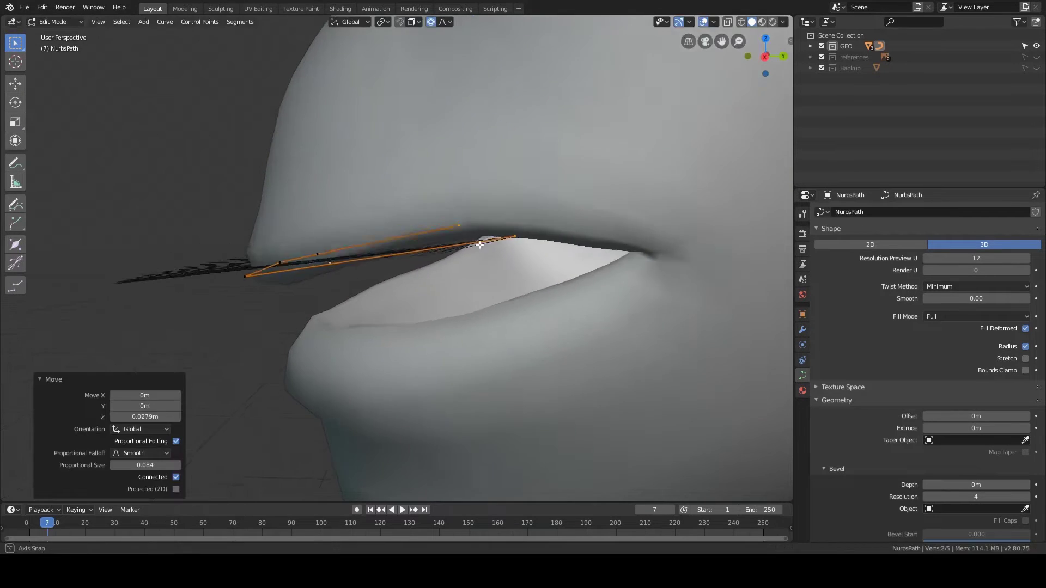
Step: Scale the two control points flanking the centre by 0.873 and move them 0.00843 m back along Y
middle_drag(474, 235, 602, 164)
click(549, 158)
key(s)
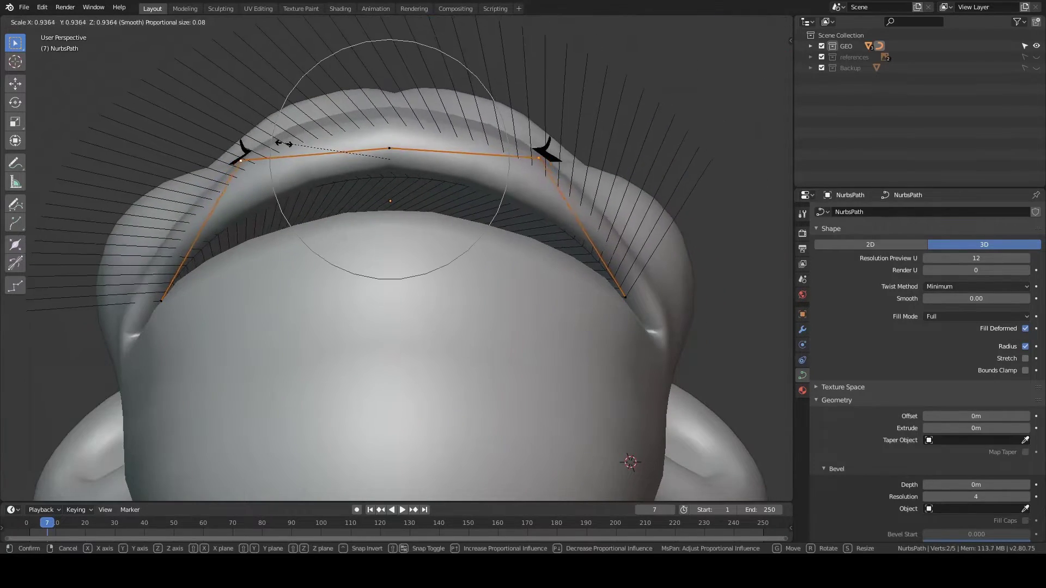
click(292, 150)
key(g)
key(y)
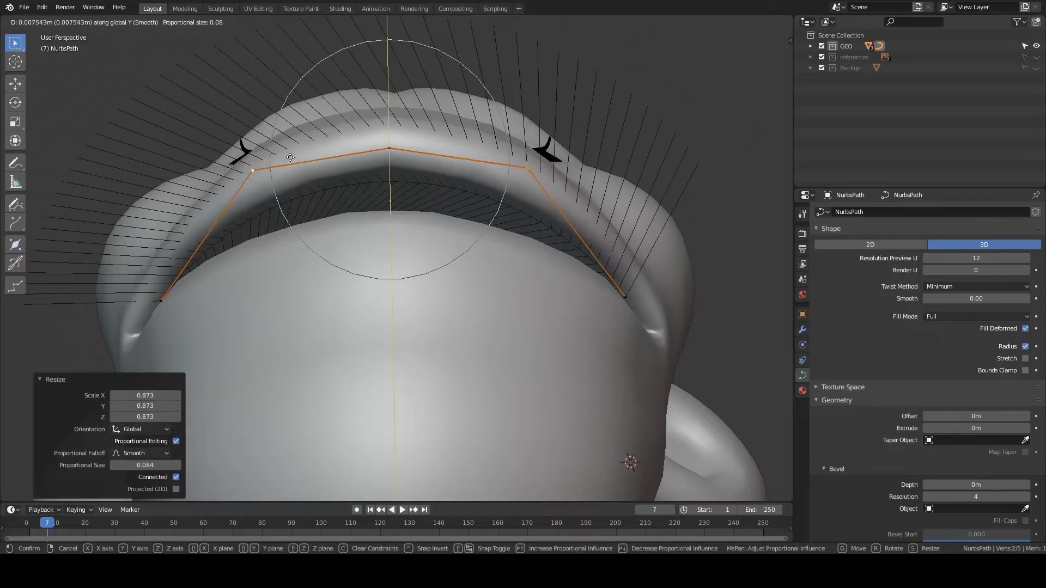
click(297, 159)
middle_drag(297, 160, 418, 210)
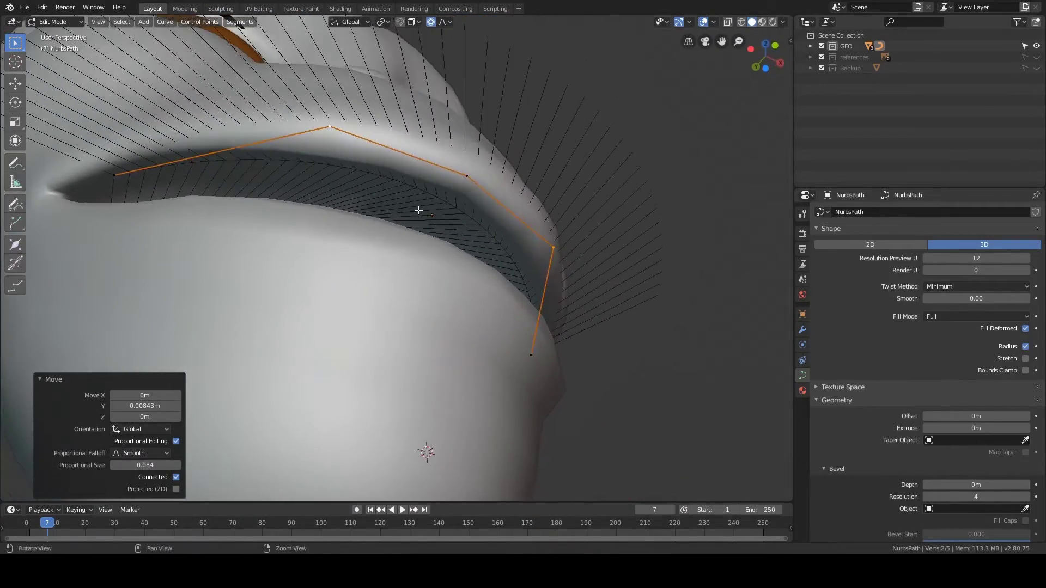
Step: Move the path's two end control points 0.0546 m along Y, deeper toward the mouth corners
middle_drag(119, 181, 463, 274)
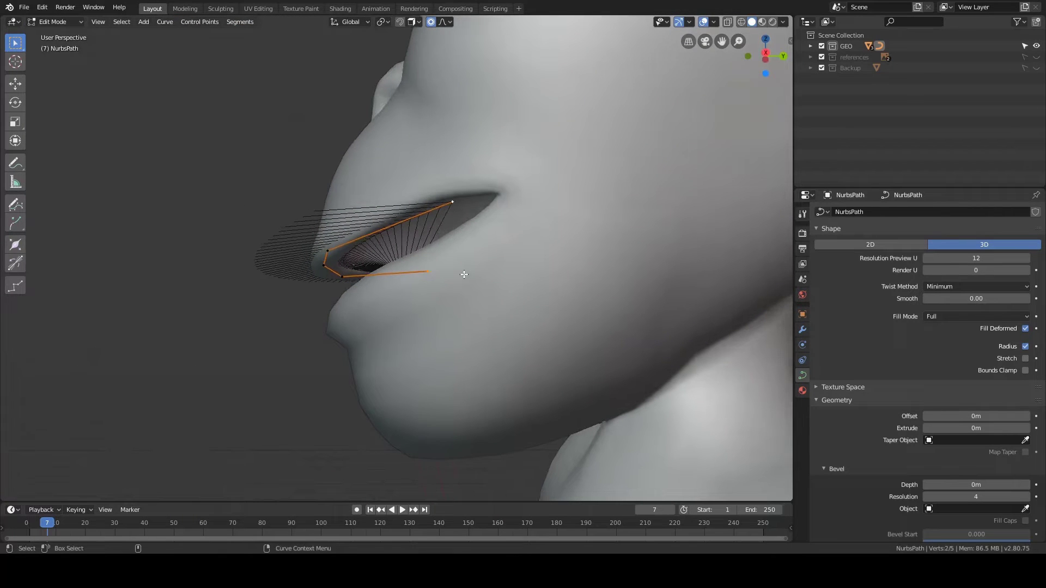
key(g)
key(y)
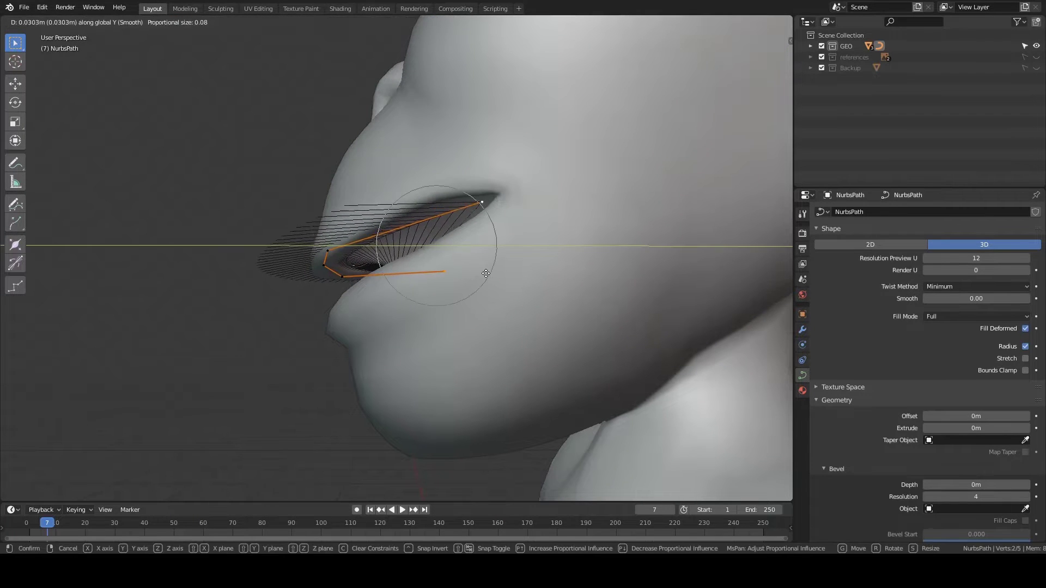
click(499, 280)
middle_drag(499, 279, 602, 243)
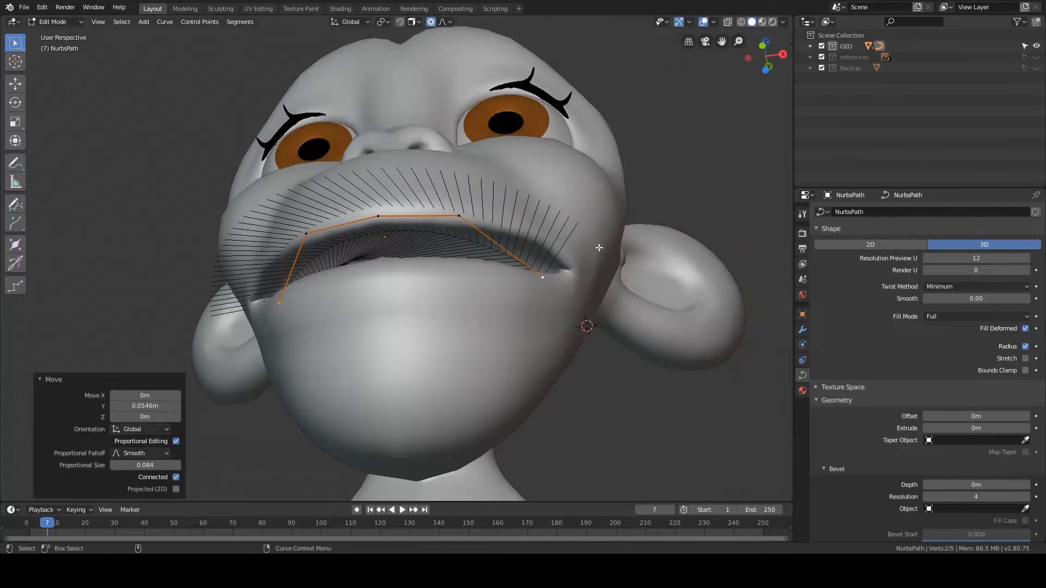
Step: Scale the two end control points apart by about 1.15 to reach the mouth corners, and return to Object Mode
key(s)
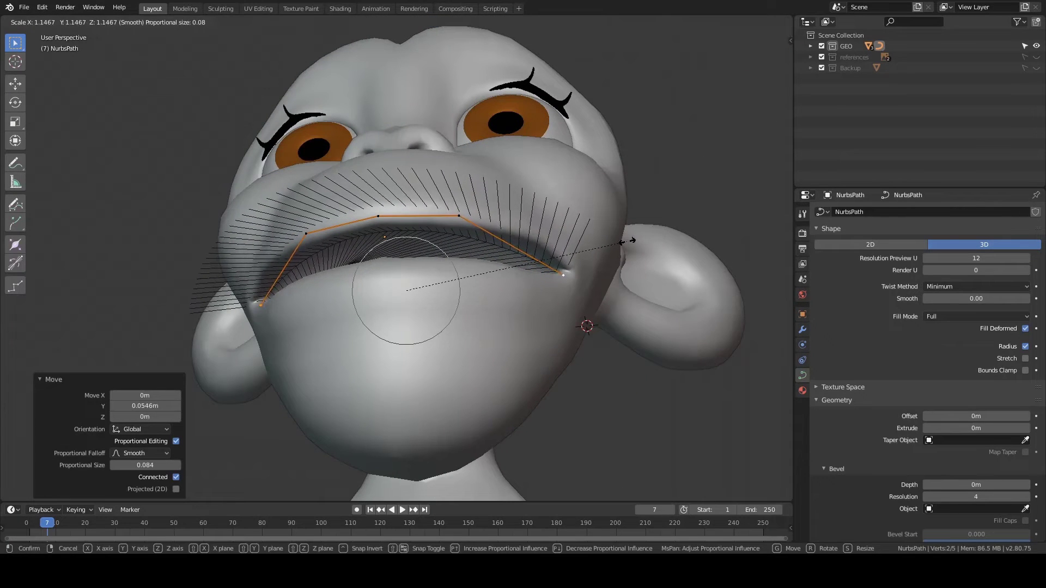
click(627, 241)
middle_drag(467, 253, 404, 285)
click(608, 287)
key(Tab)
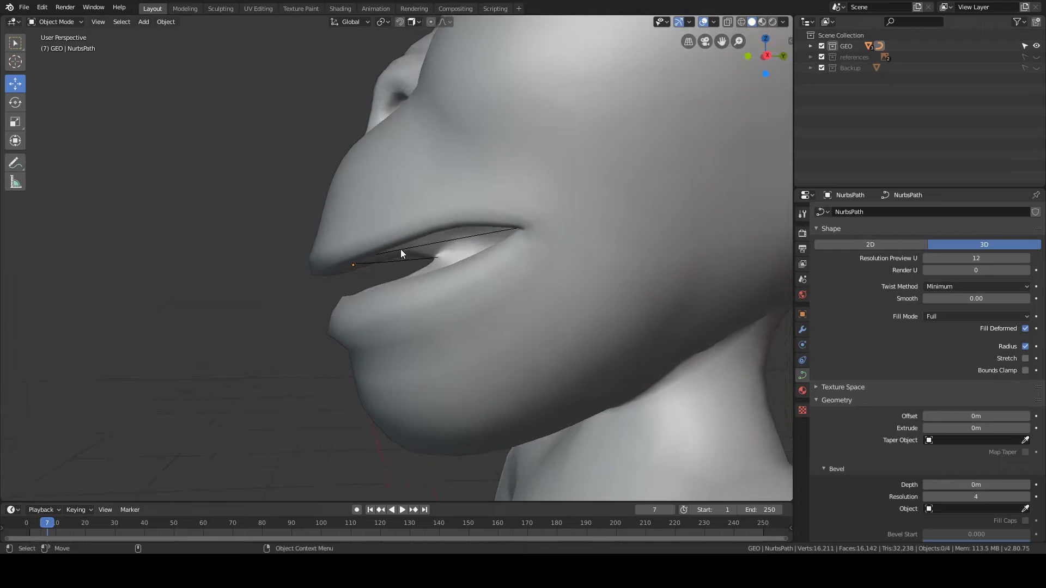
Step: In Edit Mode, raise the path's end control points about 0.015 m along Z, and return to Object Mode
key(ctrl+Tab)
click(436, 254)
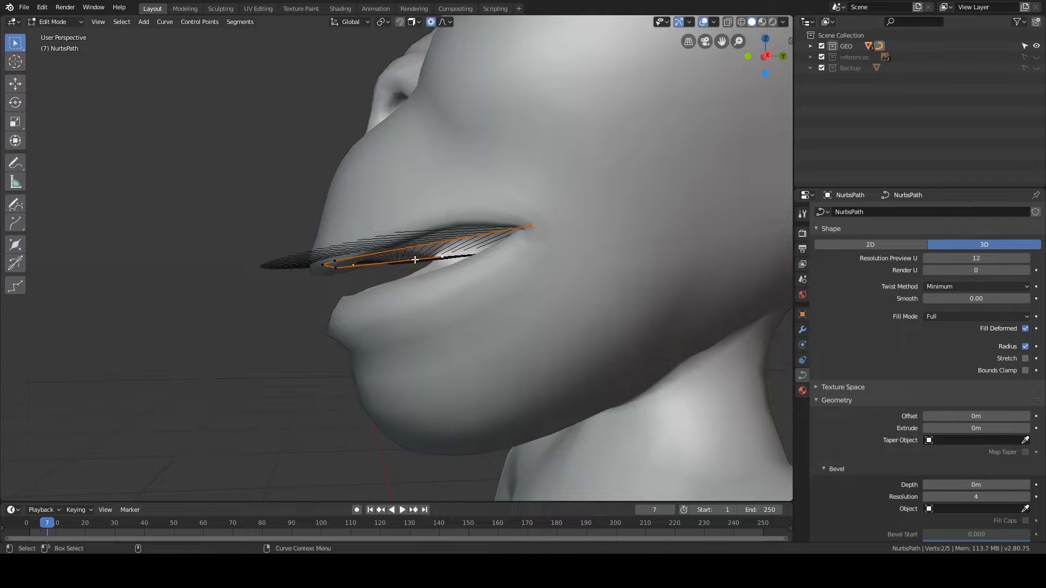
key(g)
key(z)
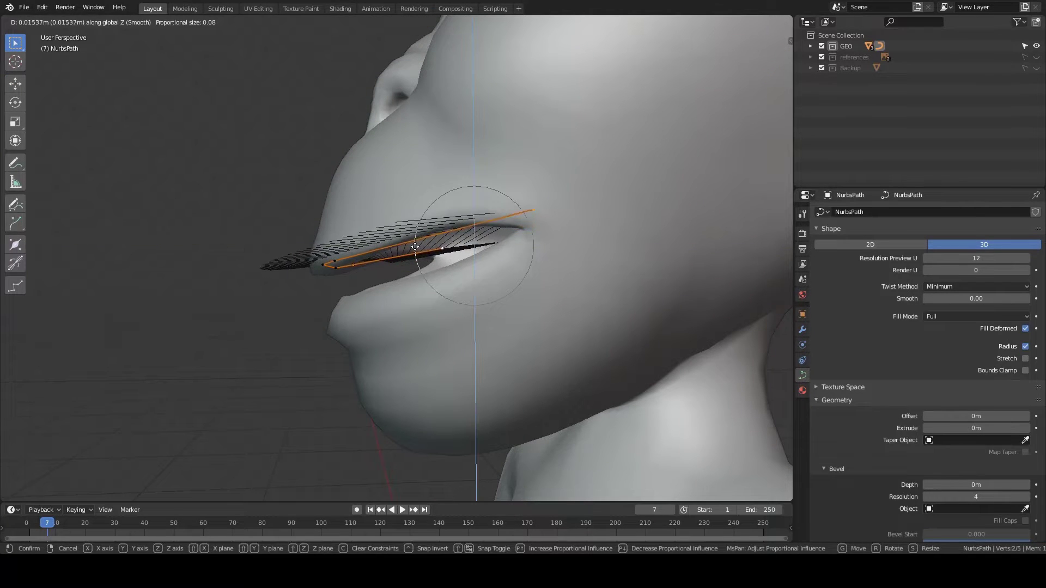
click(415, 247)
key(Tab)
Step: Examine the open mouth and the fitted path from several angles and distances
middle_drag(219, 213, 345, 232)
scroll(370, 242, down, 4)
middle_drag(409, 254, 486, 241)
scroll(359, 259, up, 5)
scroll(347, 237, down, 4)
scroll(384, 251, up, 3)
scroll(449, 245, down, 3)
scroll(482, 233, up, 4)
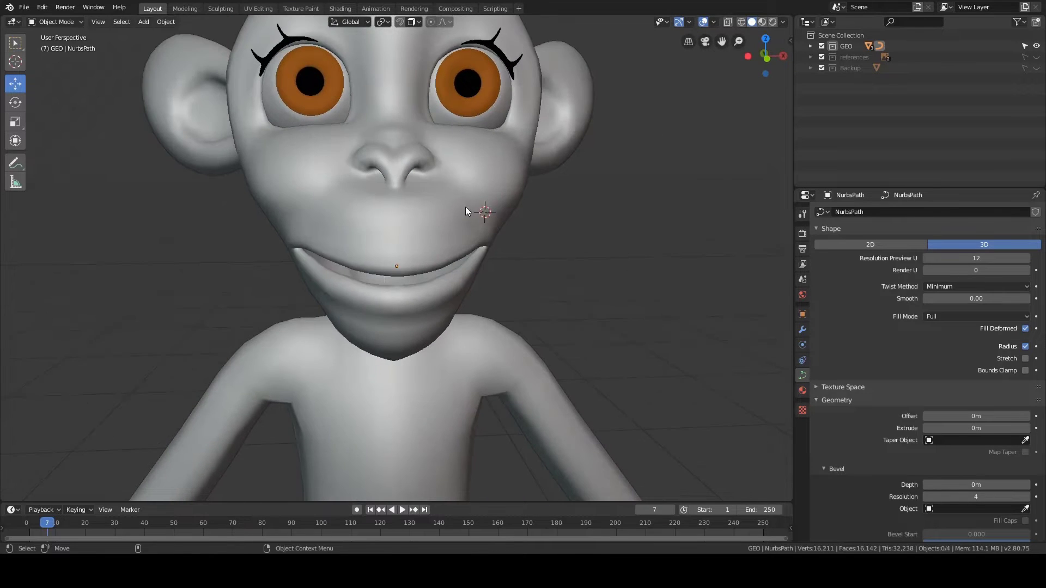
middle_drag(465, 207, 500, 183)
scroll(419, 198, up, 3)
middle_drag(459, 221, 522, 240)
Step: Add a cube mesh to the scene and clear its location to the world origin
key(shift+a)
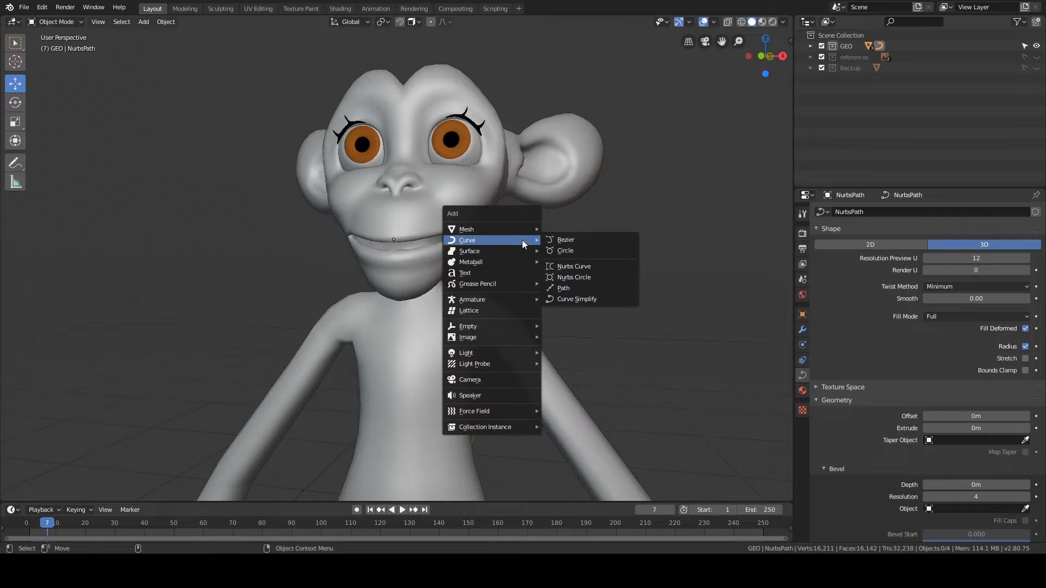
mouse_move(517, 230)
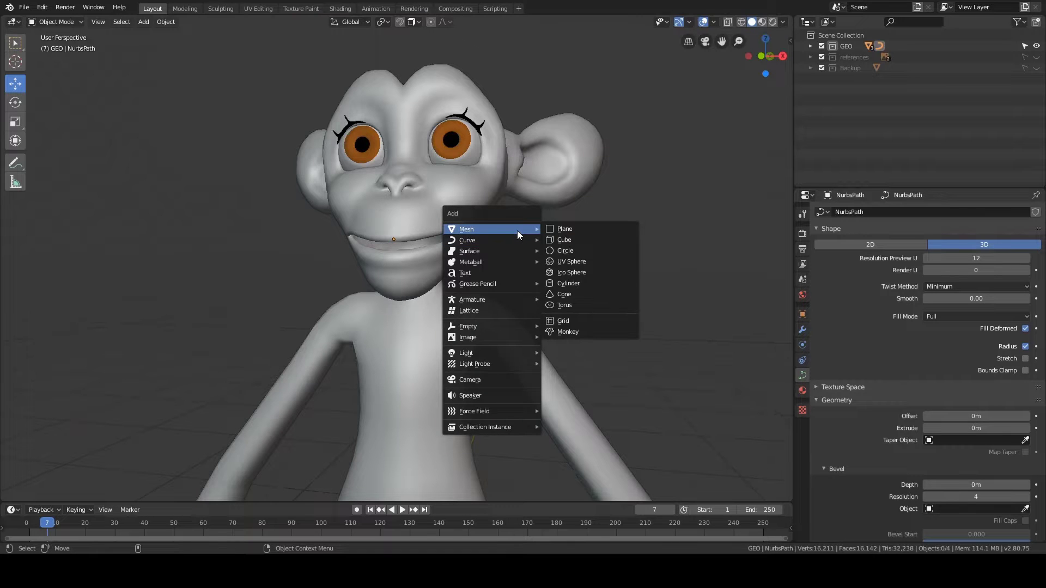
click(577, 234)
scroll(502, 285, down, 3)
key(alt+g)
Step: In Edit Mode, scale the whole cube mesh down to about 0.2 of its size, and return to Object Mode
key(ctrl+Tab)
click(572, 267)
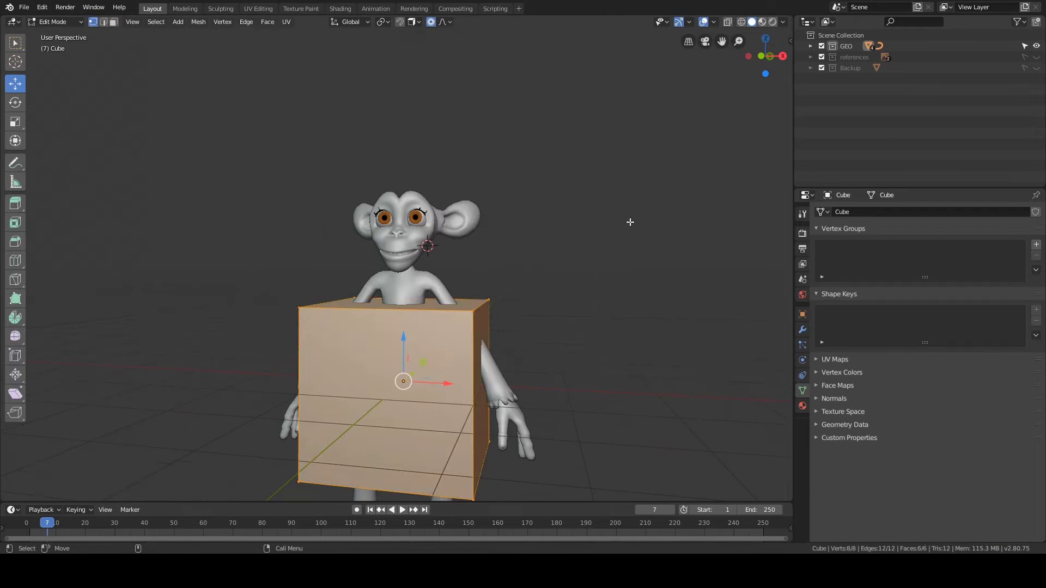
key(s)
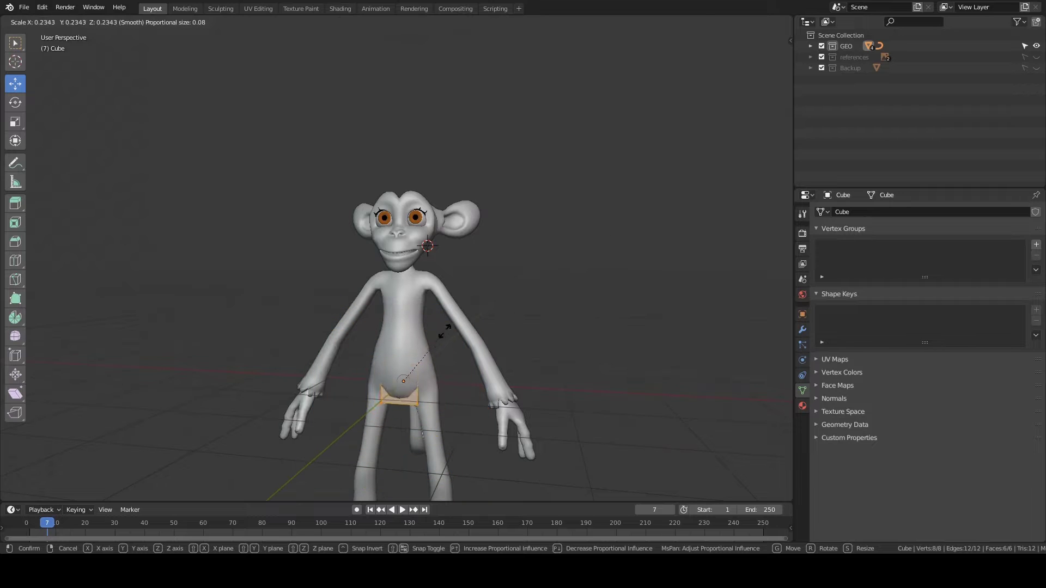
click(439, 334)
key(ctrl+Tab)
click(375, 334)
Step: Isolate the cube in local view and scale its entire mesh by about 0.411 in Edit Mode
middle_drag(376, 334, 371, 333)
middle_drag(476, 363, 530, 341)
key(KP_Divide)
key(Tab)
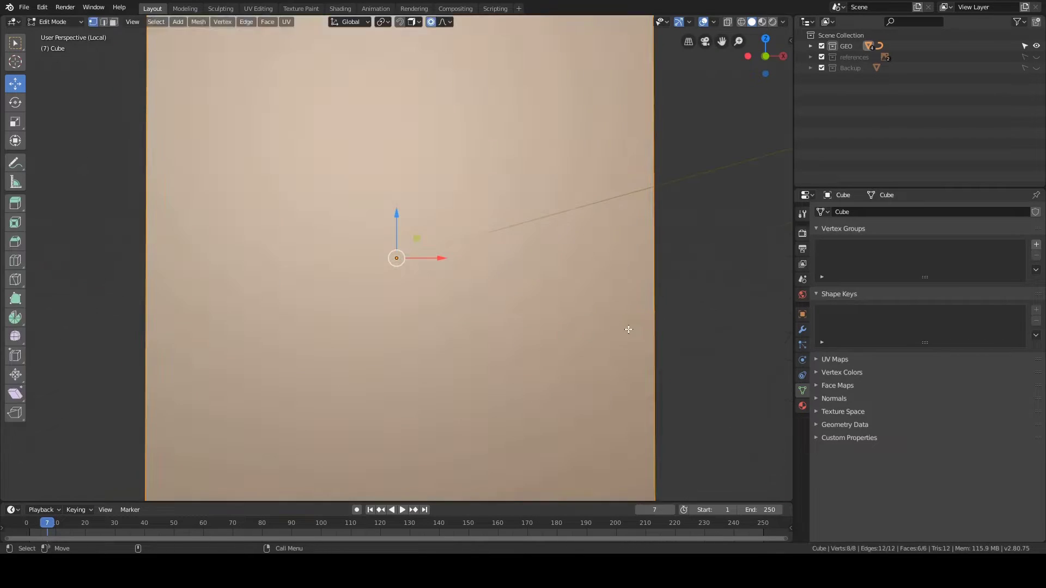
scroll(591, 284, down, 5)
key(s)
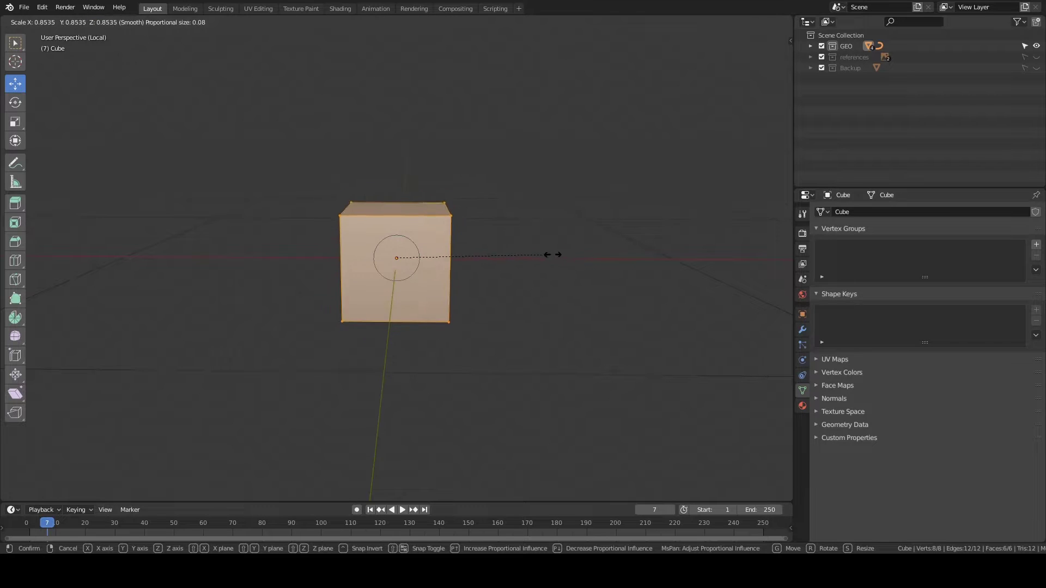
click(473, 263)
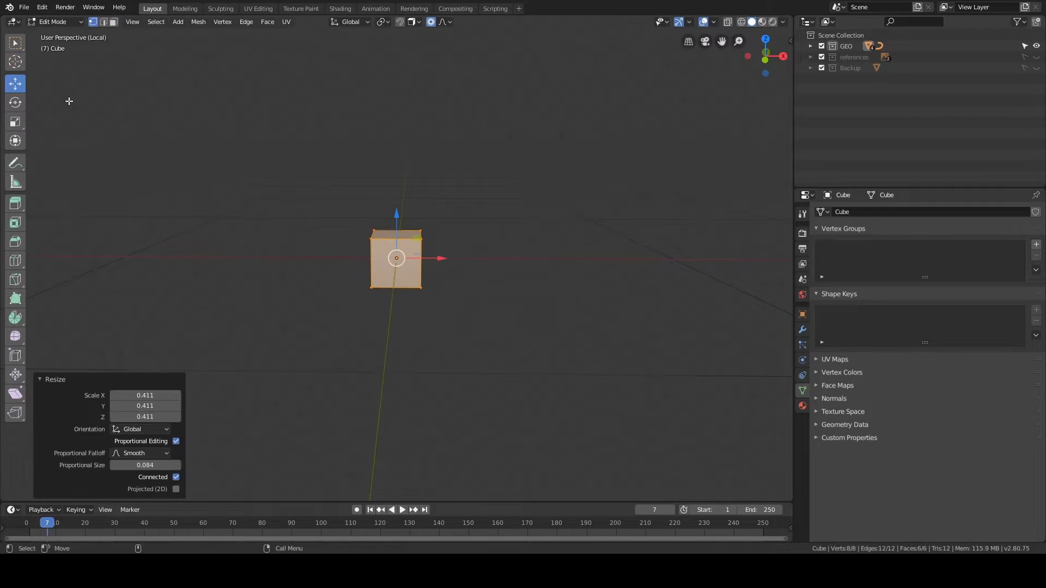
Step: Select the cube's four top vertices and raise them about 0.089 m along Z
key(alt+a)
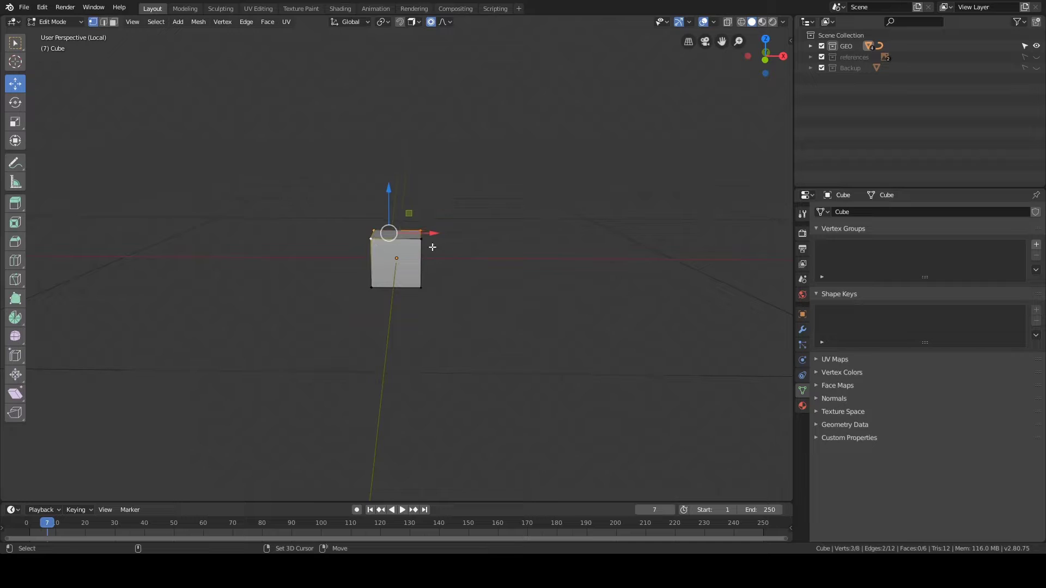
drag(407, 211, 400, 168)
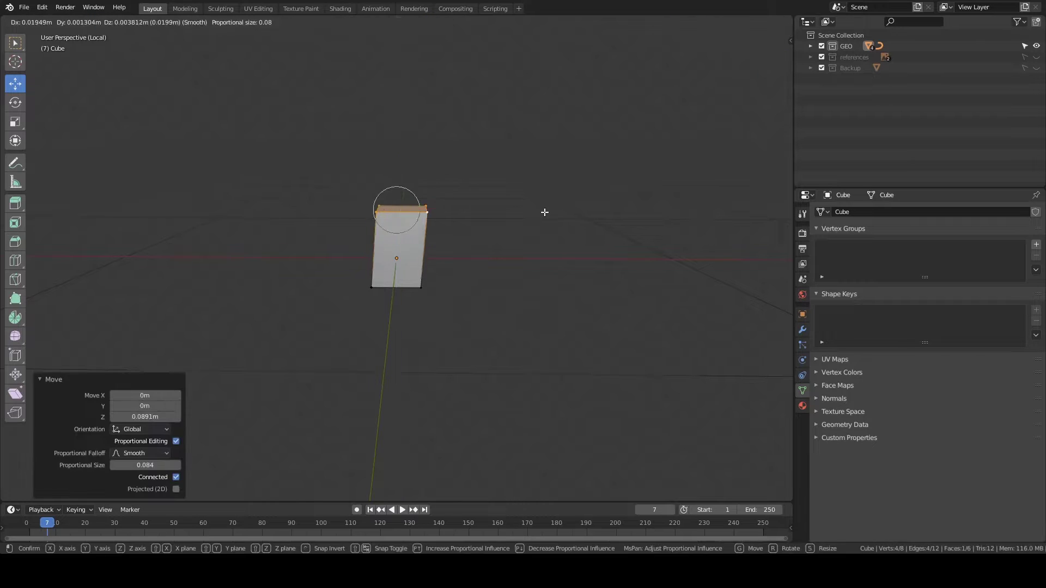
key(alt+a)
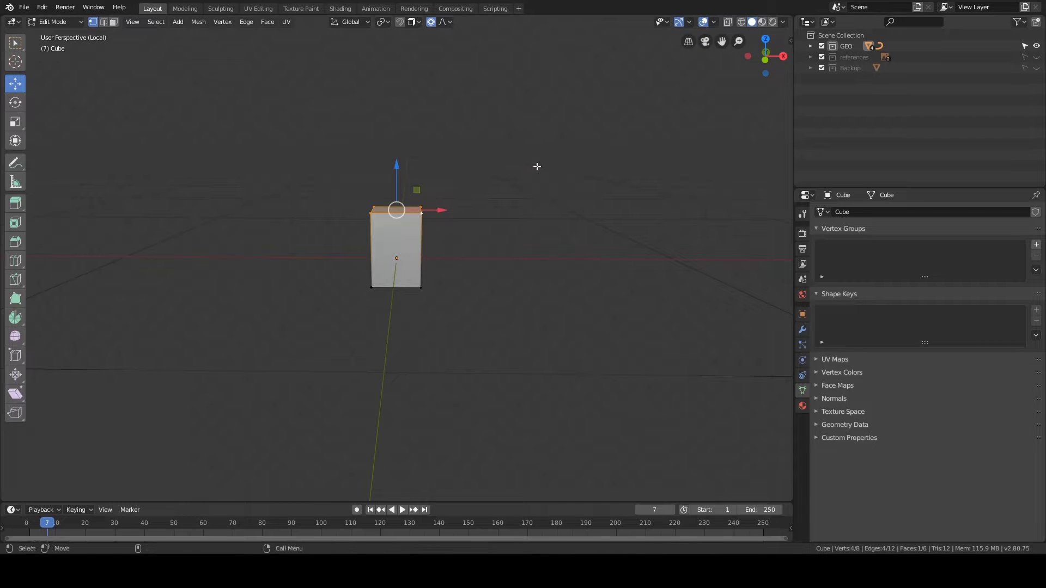
Step: Taper the block by scaling its top face inward, and lower that face about 0.014 m along Z
key(s)
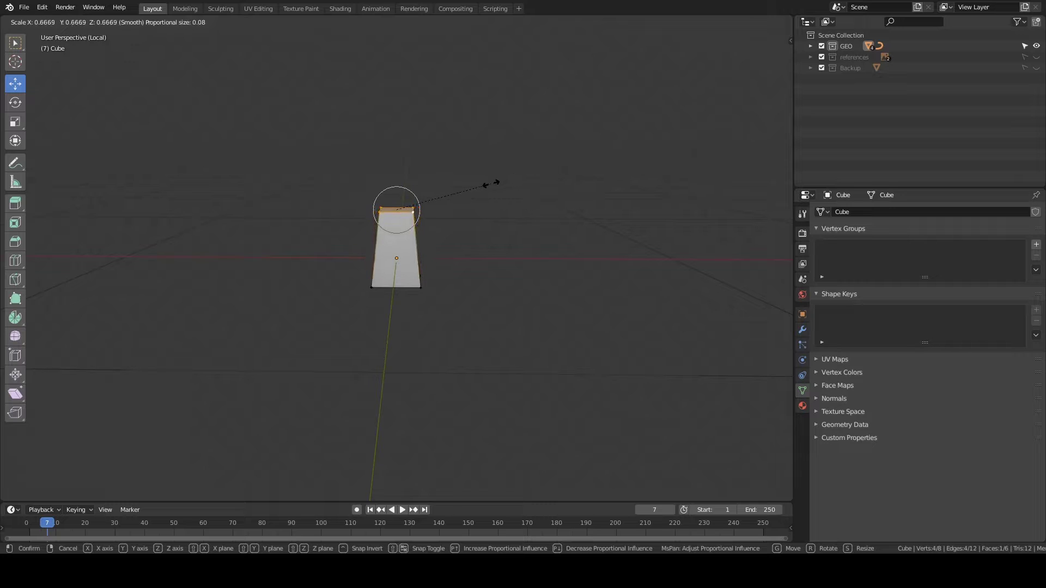
click(463, 192)
drag(388, 168, 393, 170)
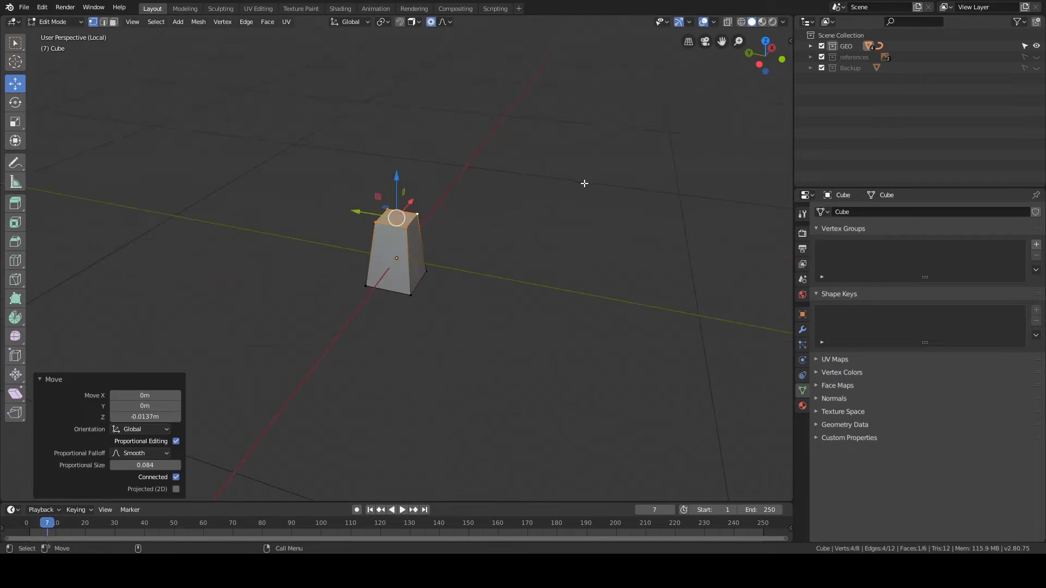
Step: Try to bevel all edges of the tapered block with a single segment, and undo the bevel
scroll(545, 191, up, 2)
mouse_move(503, 193)
middle_down()
mouse_move(469, 208)
mouse_move(516, 201)
middle_up()
key(2)
key(a)
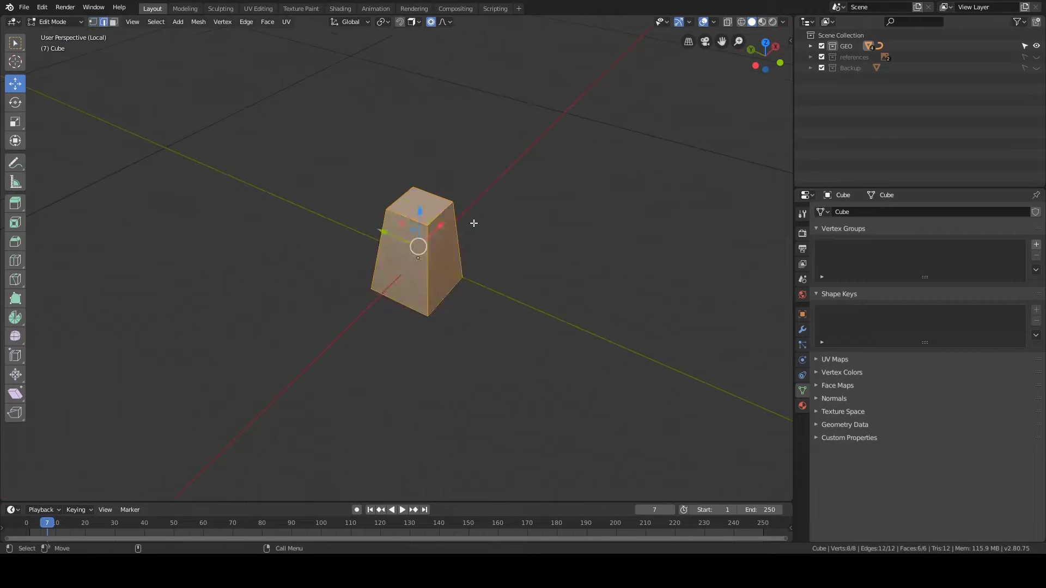
key(alt+a)
key(a)
middle_drag(527, 203, 515, 193)
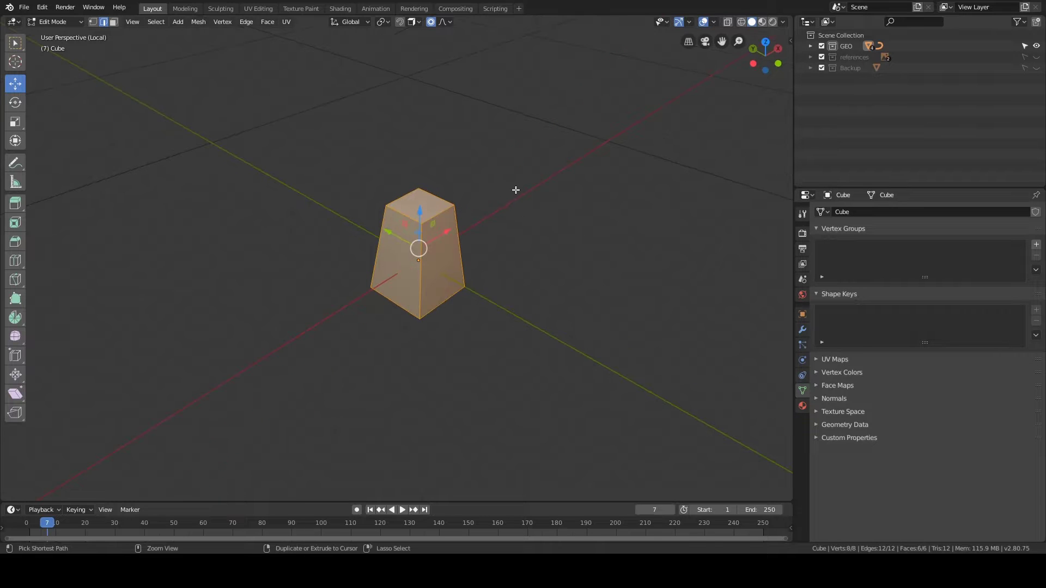
key(ctrl+b)
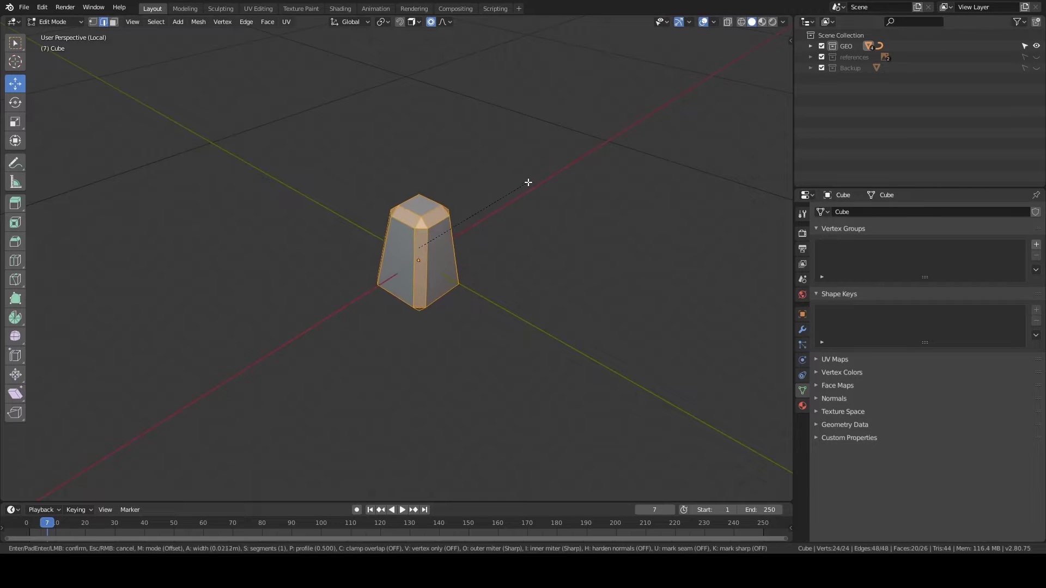
click(528, 181)
mouse_move(537, 186)
middle_down()
mouse_move(516, 187)
mouse_move(499, 170)
mouse_move(528, 196)
middle_up()
key(ctrl+z)
key(ctrl+Tab)
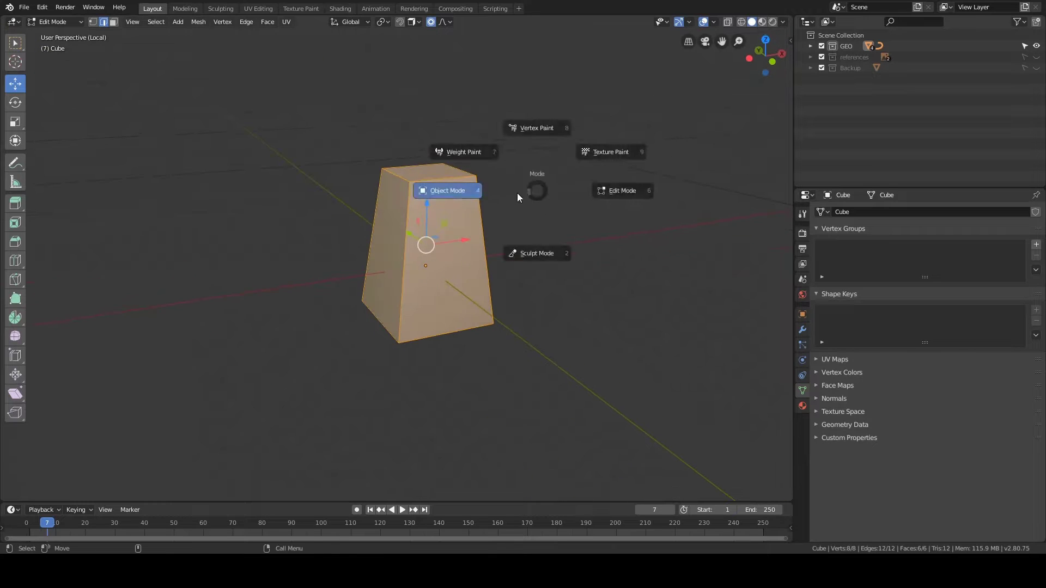
click(515, 194)
key(Tab)
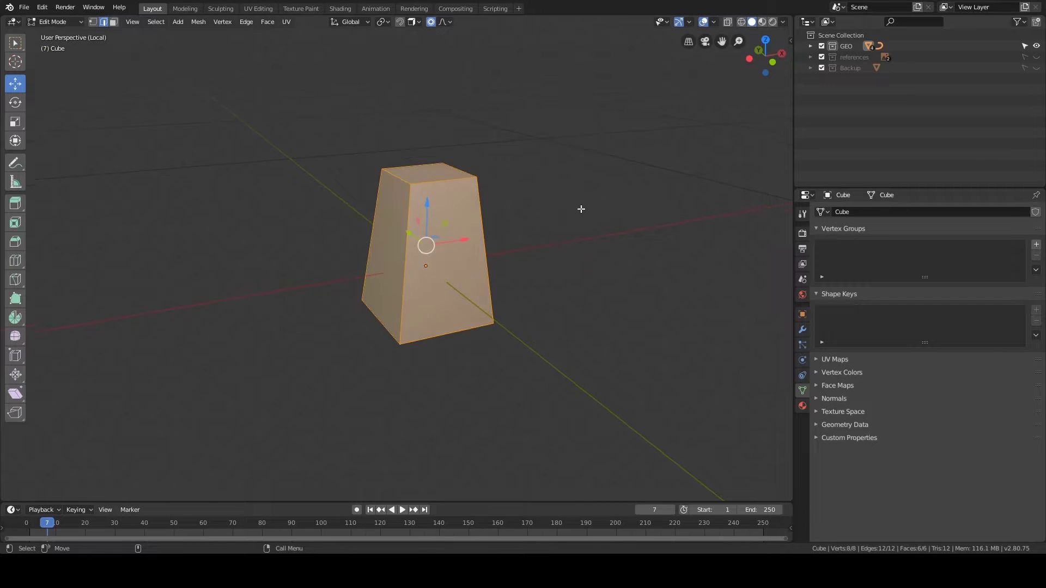
Step: Cut horizontal edge loops near the block's top and bottom, at slide factors of about -0.773 and 0.801
middle_drag(580, 209, 467, 208)
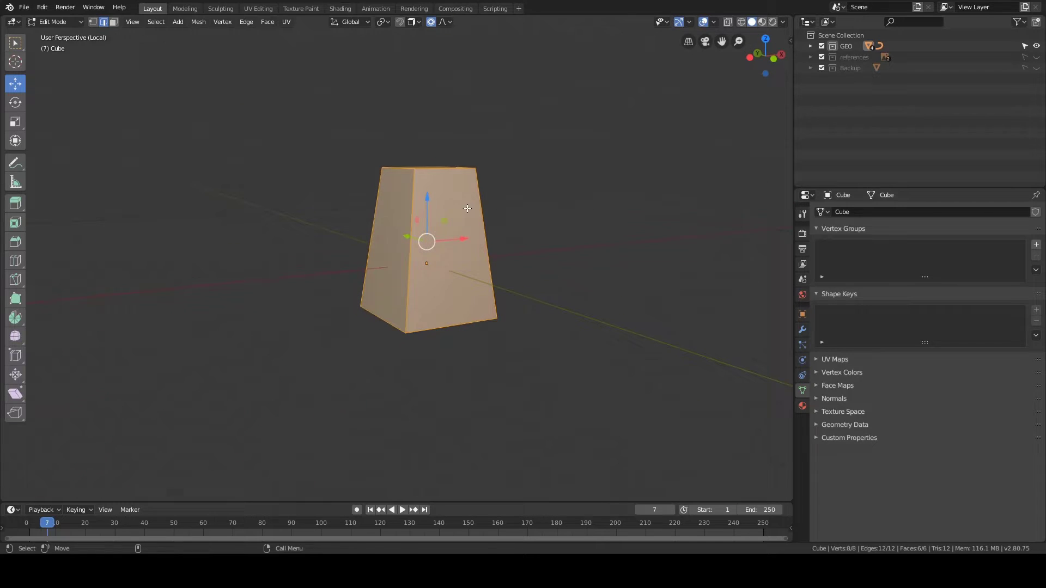
key(ctrl+r)
click(418, 192)
click(428, 136)
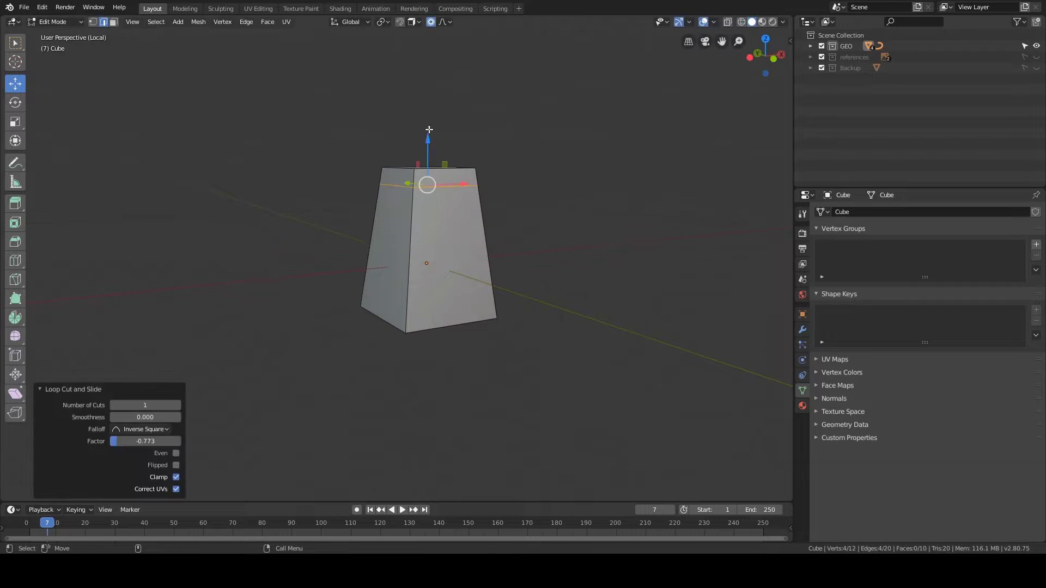
key(ctrl+r)
click(415, 264)
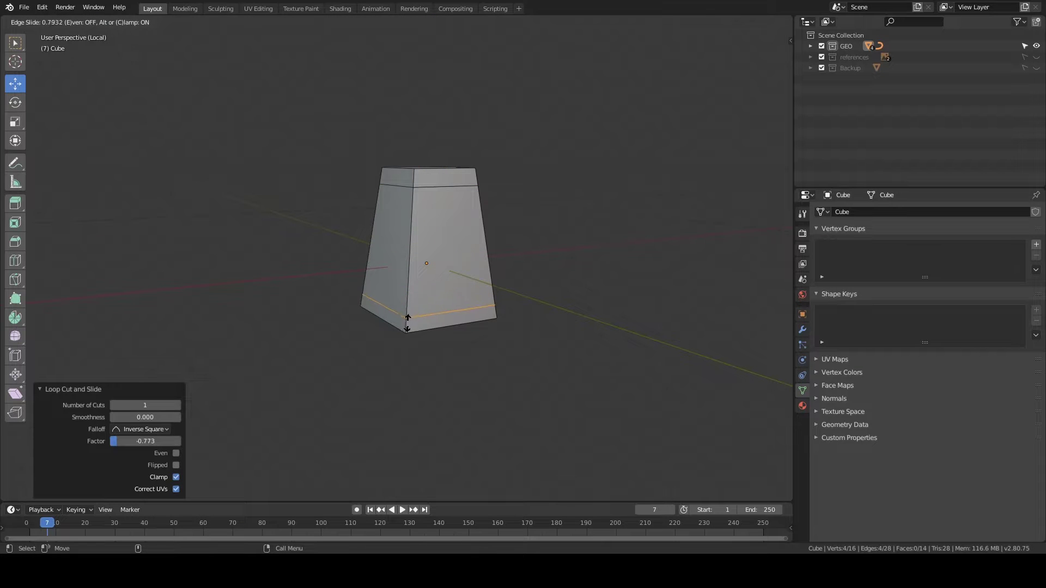
click(407, 323)
Step: Try cutting a centred edge loop across the block's top and sides, and undo it
middle_drag(436, 288, 540, 357)
key(ctrl+r)
click(453, 219)
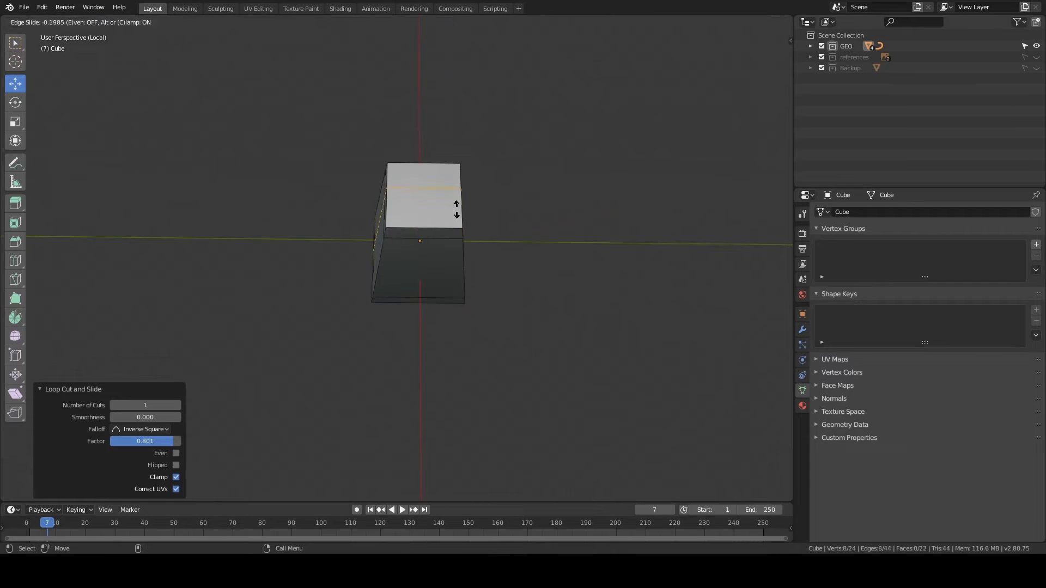
right_click(456, 210)
middle_drag(456, 210, 457, 233)
key(ctrl+z)
Step: Cut two vertical edge loops close to the block's opposite X sides, at slide factors of about -0.669 and 0.694
click(435, 290)
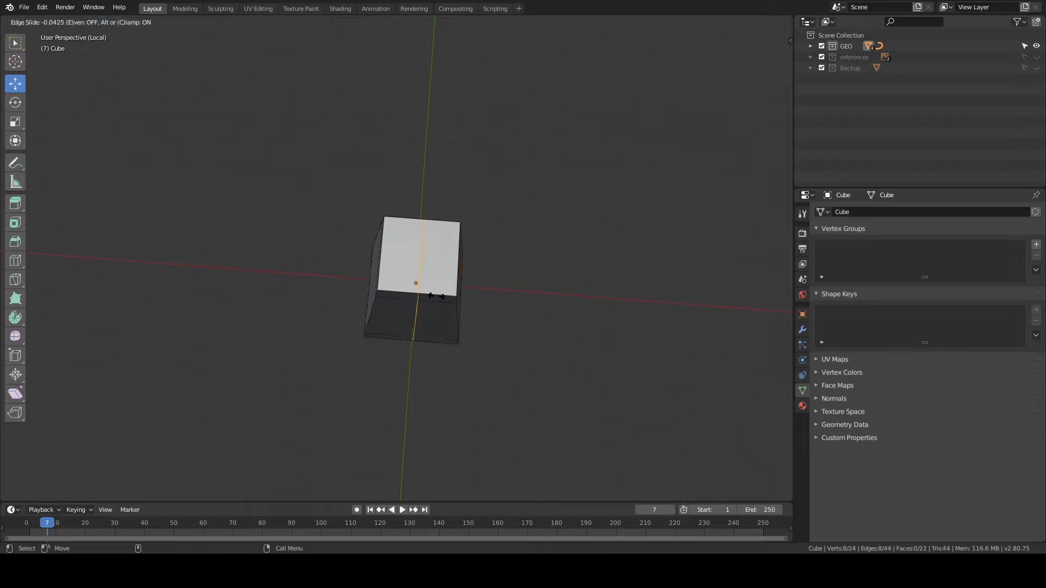
click(461, 298)
key(ctrl+r)
click(388, 287)
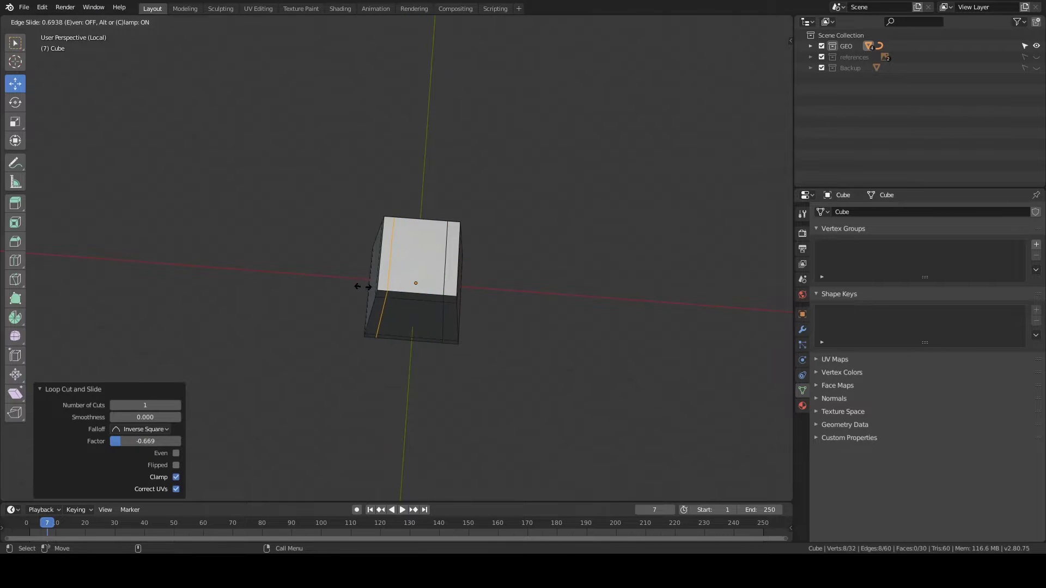
click(363, 287)
Step: Cut two evenly spaced vertical edge loops that divide the block along its Y width
middle_drag(363, 286, 411, 250)
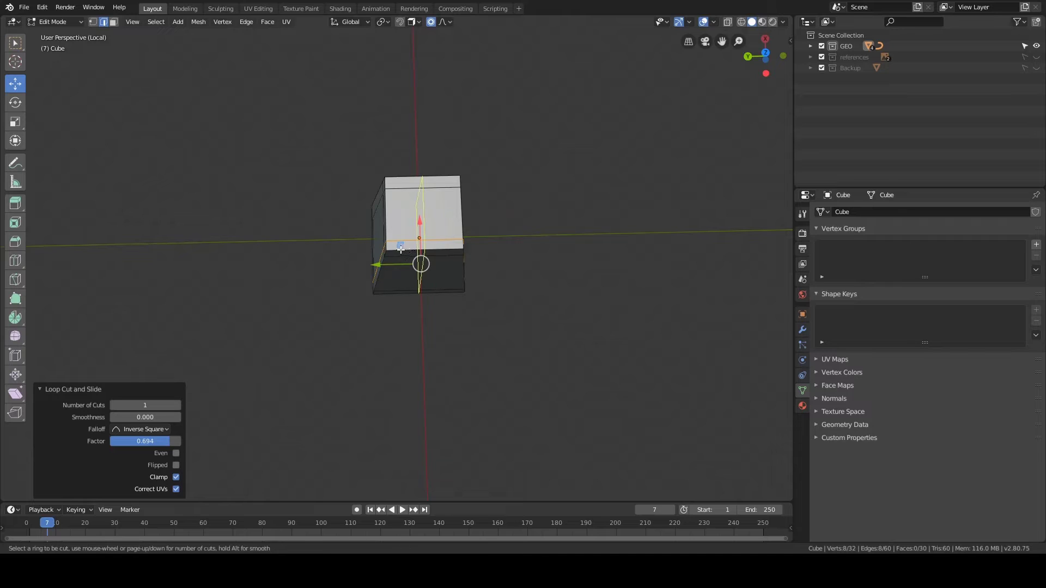
scroll(401, 250, up, 1)
click(402, 250)
right_click(402, 250)
Step: Select the two vertical edge loops closest to the block's X sides and dissolve their edges
middle_drag(531, 218, 523, 183)
click(520, 185)
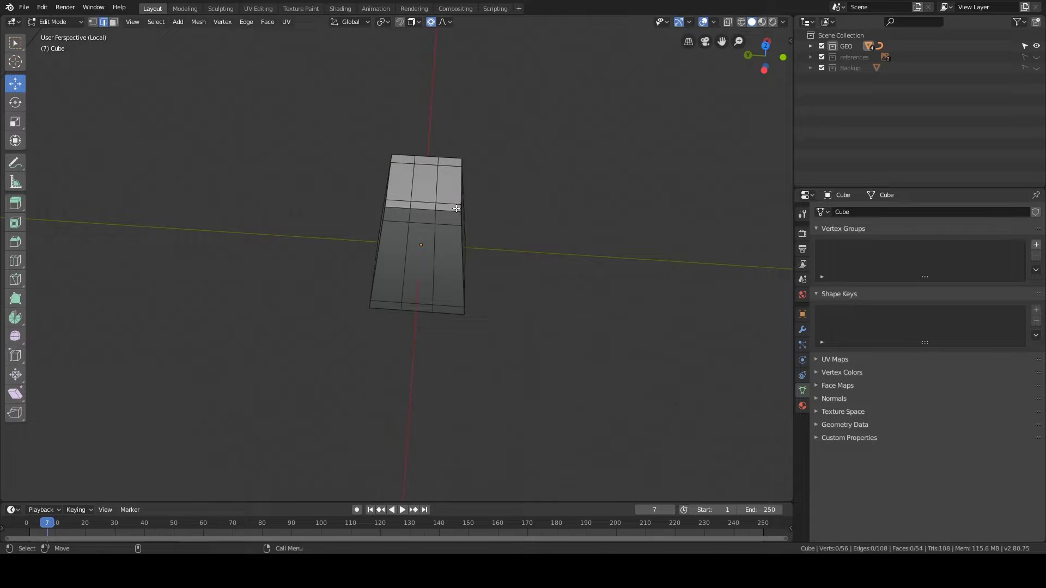
alt+shift+click(451, 163)
middle_drag(451, 162, 450, 223)
key(x)
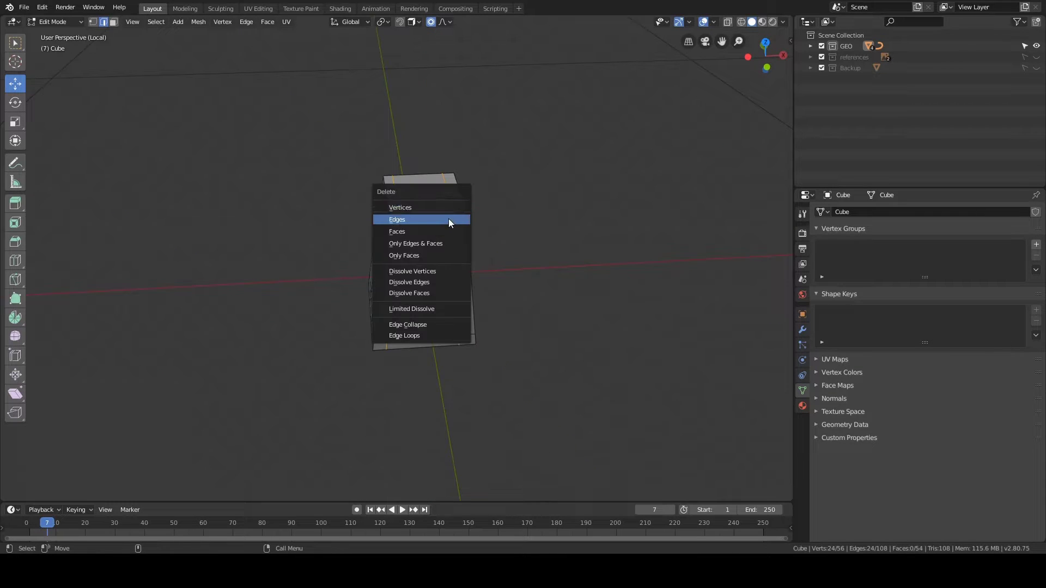
click(436, 282)
Step: Cut two evenly spaced vertical edge loops that divide the block along its X width, without sliding them
middle_drag(435, 282, 433, 210)
key(ctrl+r)
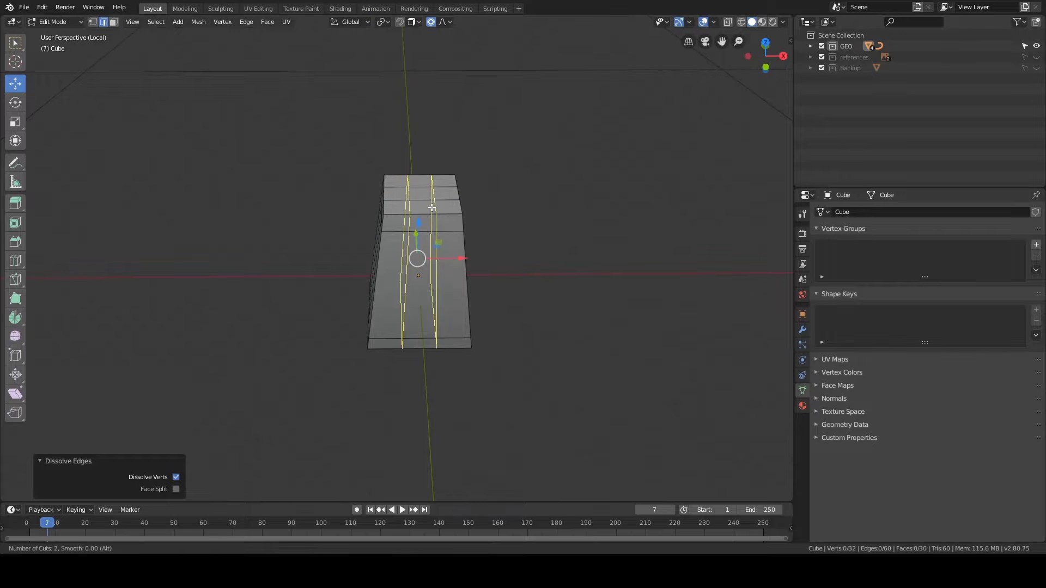
click(432, 207)
right_click(490, 194)
Step: Select the centre face on top of the block and raise it about 0.034 m along Z with proportional editing
middle_drag(490, 194, 580, 157)
key(3)
click(436, 172)
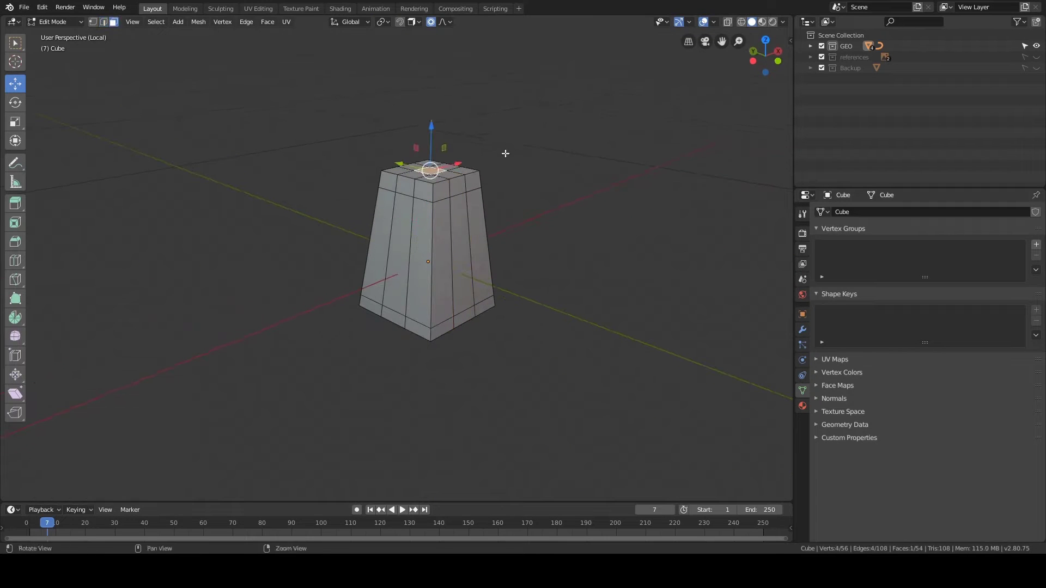
middle_drag(504, 154, 450, 165)
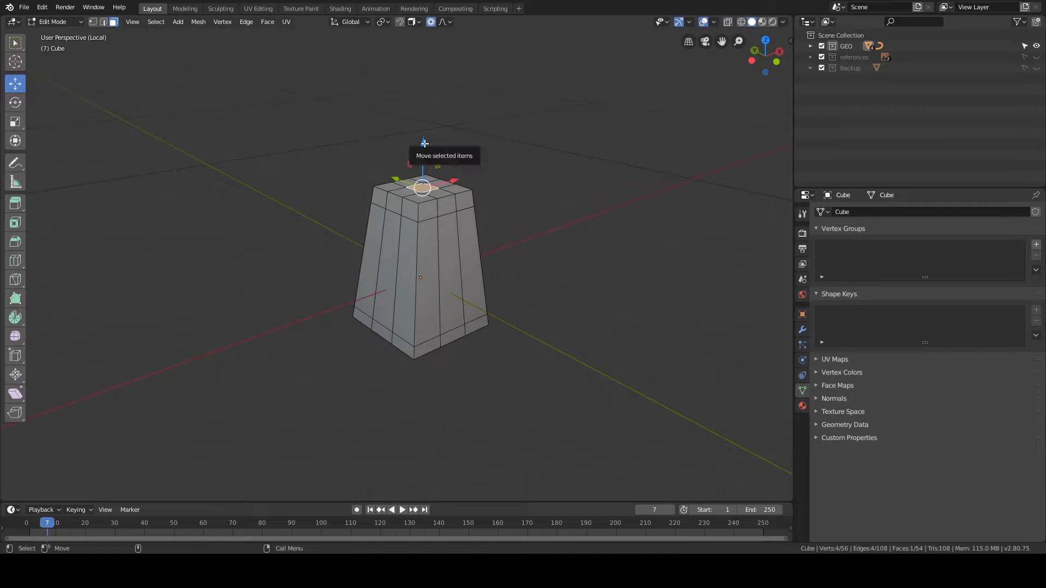
drag(425, 142, 425, 142)
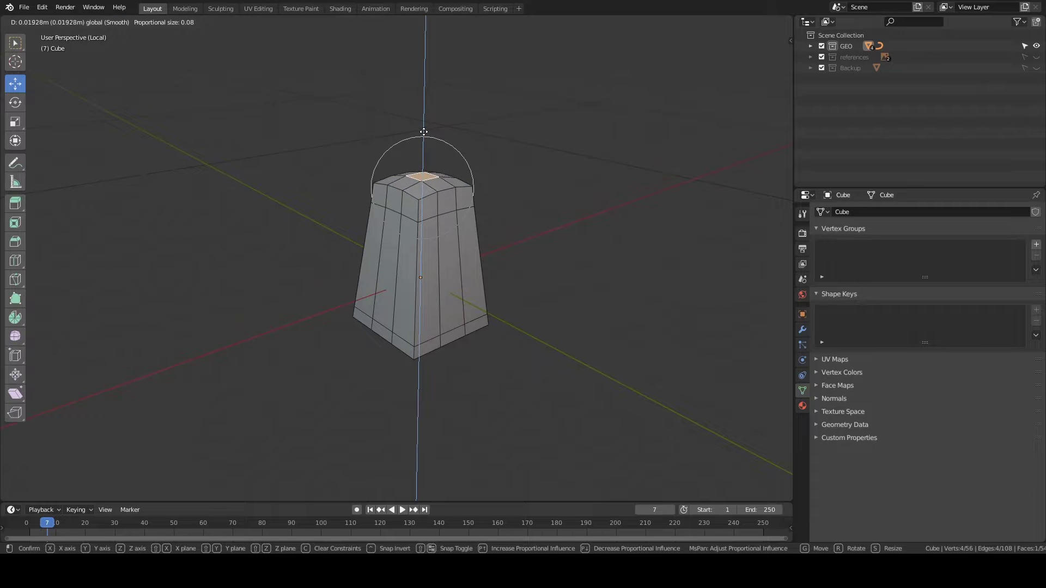
drag(422, 123, 423, 123)
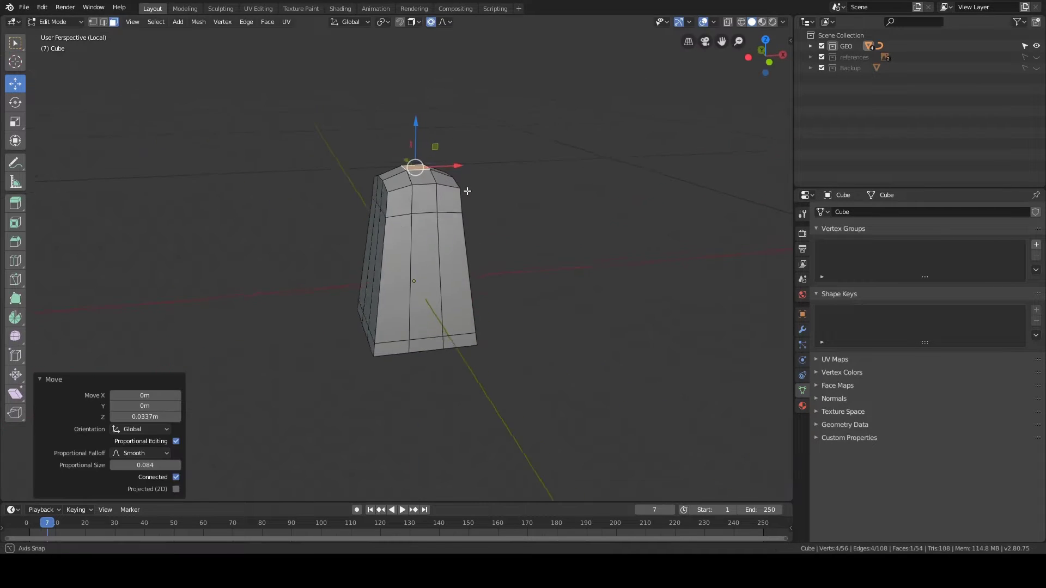
Step: In Object Mode, smooth the block with a level 2 Subdivision Surface modifier
key(Tab)
key(ctrl+2)
key(g)
click(475, 207)
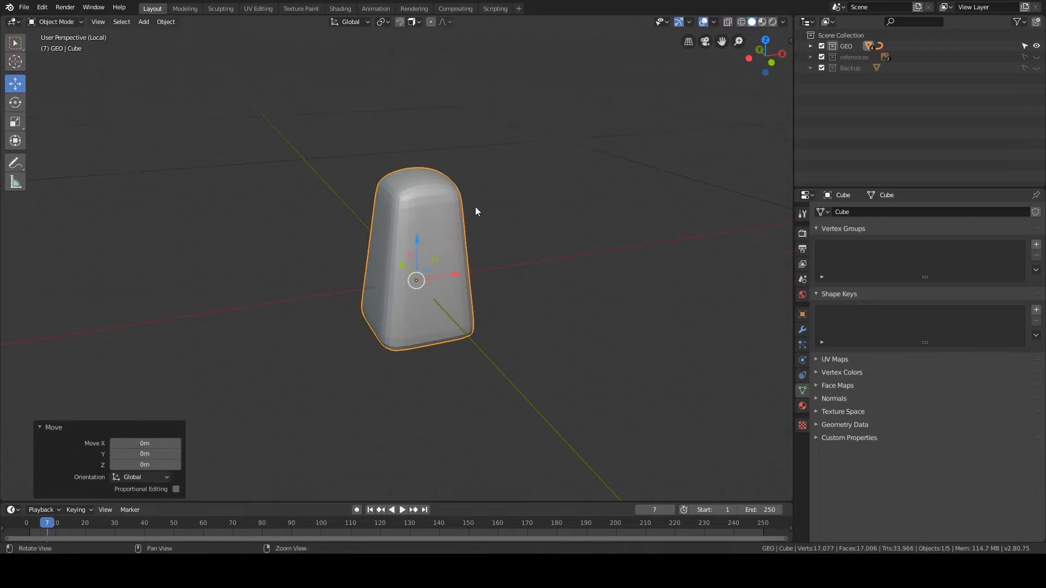
mouse_move(475, 207)
middle_down()
mouse_move(518, 191)
mouse_move(535, 293)
mouse_move(525, 173)
mouse_move(504, 228)
mouse_move(444, 245)
mouse_move(501, 195)
mouse_move(532, 210)
mouse_move(500, 231)
middle_up()
key(z)
click(470, 136)
Step: Select the whole mesh in Edit Mode, scale it to about 0.838 along Y, and widen it slightly along X
key(Tab)
key(a)
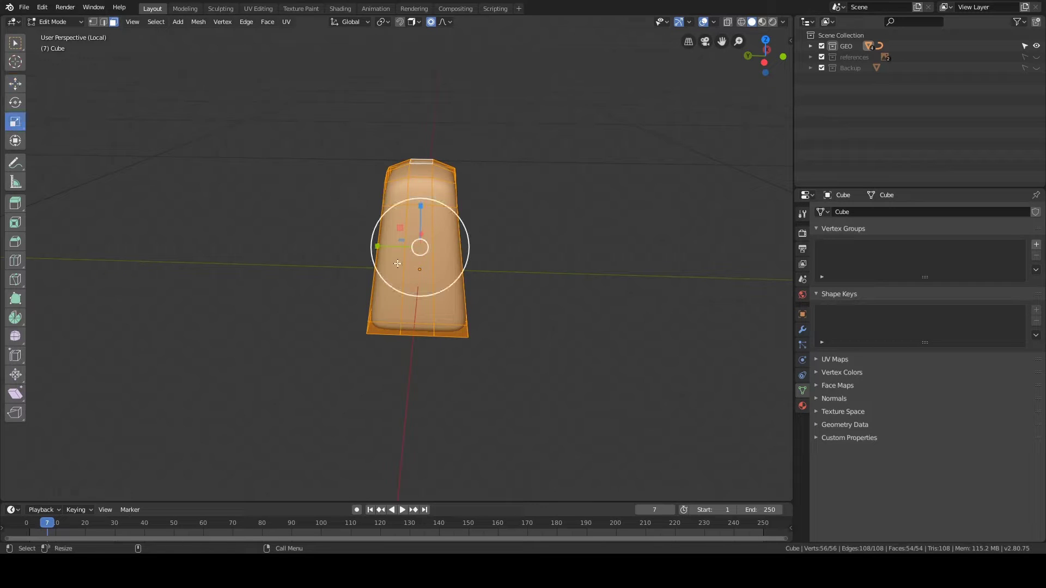
click(378, 245)
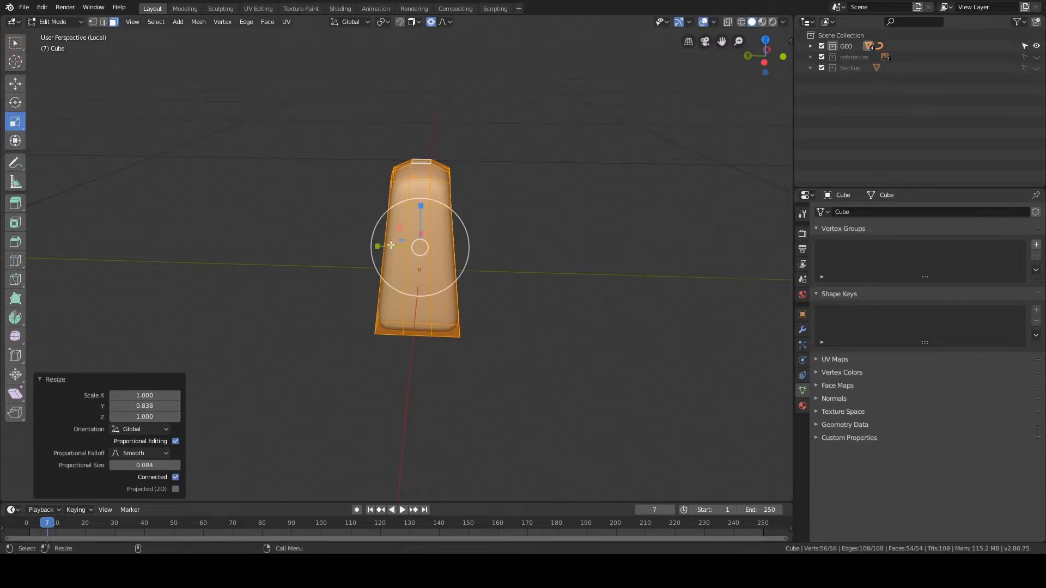
middle_drag(378, 245, 480, 207)
drag(450, 265, 456, 264)
Step: Try rescaling the selected mesh in vertex selection mode, and undo the change
key(1)
middle_drag(512, 217, 528, 147)
key(s)
click(537, 186)
key(ctrl+z)
Step: Select all vertices in the block's upper end, including hidden ones, and scale them by about 1.153 along X
key(alt+a)
key(z)
ctrl+right_drag(350, 103, 555, 177)
key(z)
middle_drag(551, 189, 491, 183)
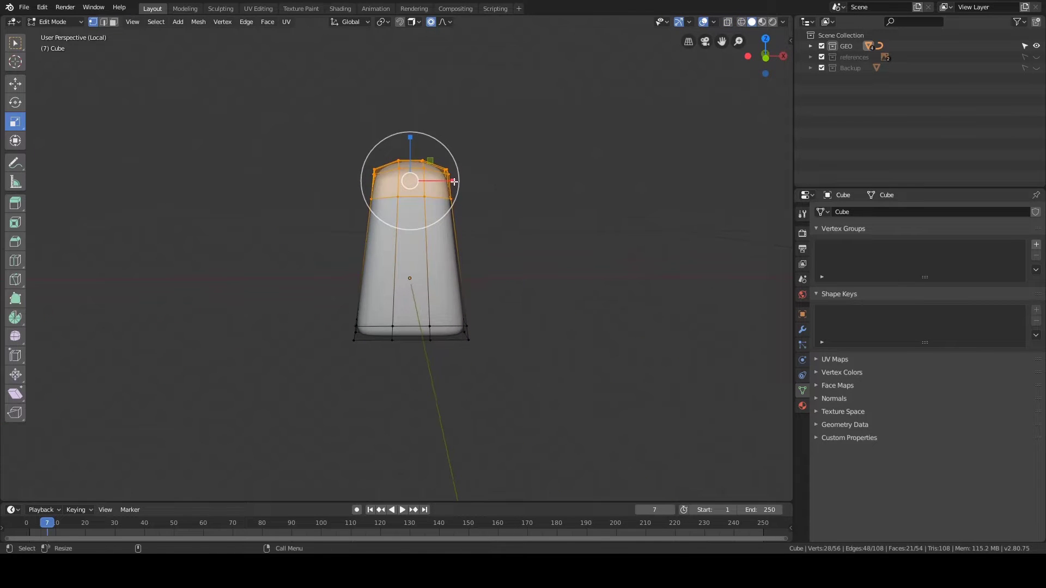
drag(455, 182, 460, 181)
Step: Lower the block's selected upper vertices about 0.049 m along Z
middle_drag(537, 176, 566, 174)
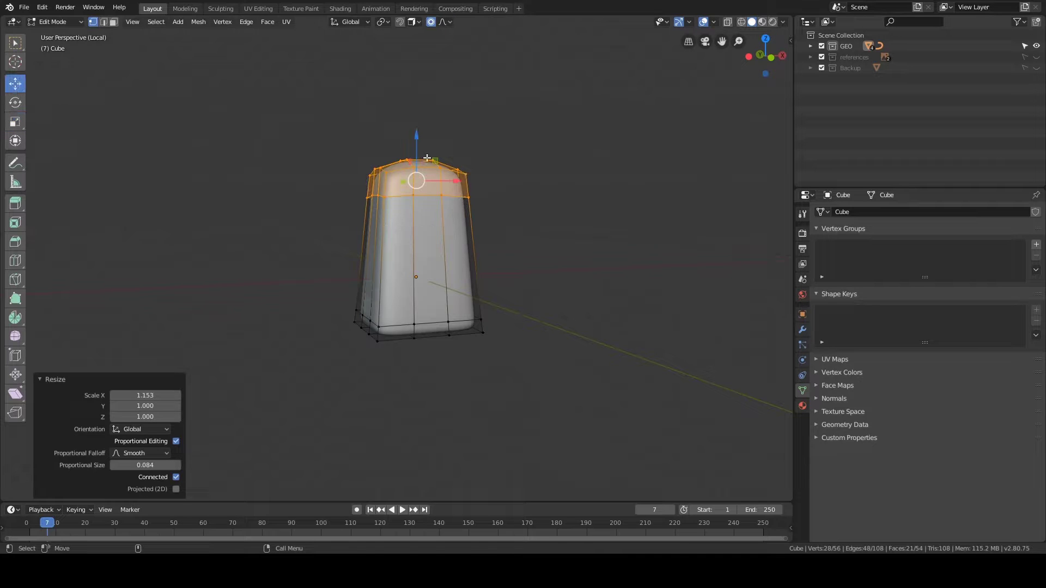
drag(415, 142, 415, 160)
middle_drag(416, 160, 358, 189)
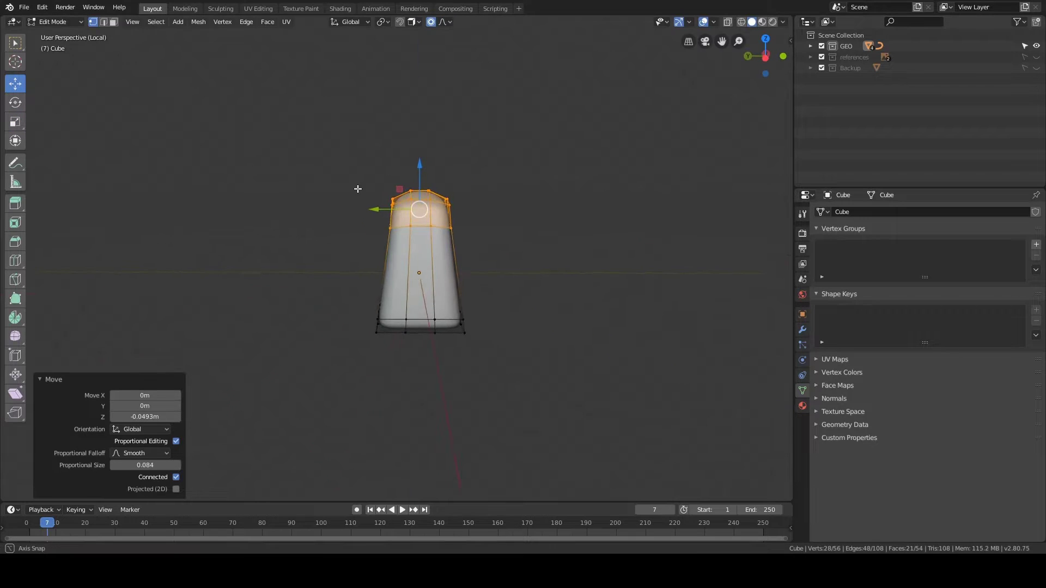
Step: Invert the selection to the block's lower vertices, shift them slightly along Y, and return to Object Mode
alt+drag(362, 282, 370, 265)
key(ctrl+i)
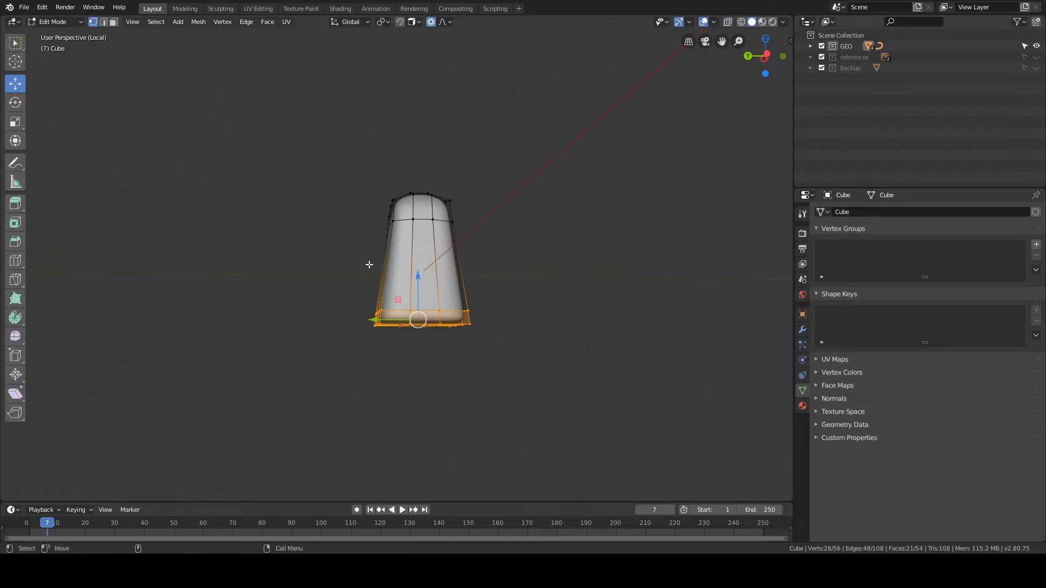
alt+drag(529, 264, 523, 270)
drag(376, 319, 383, 320)
alt+drag(569, 264, 479, 272)
key(Tab)
click(572, 266)
scroll(479, 272, down, 4)
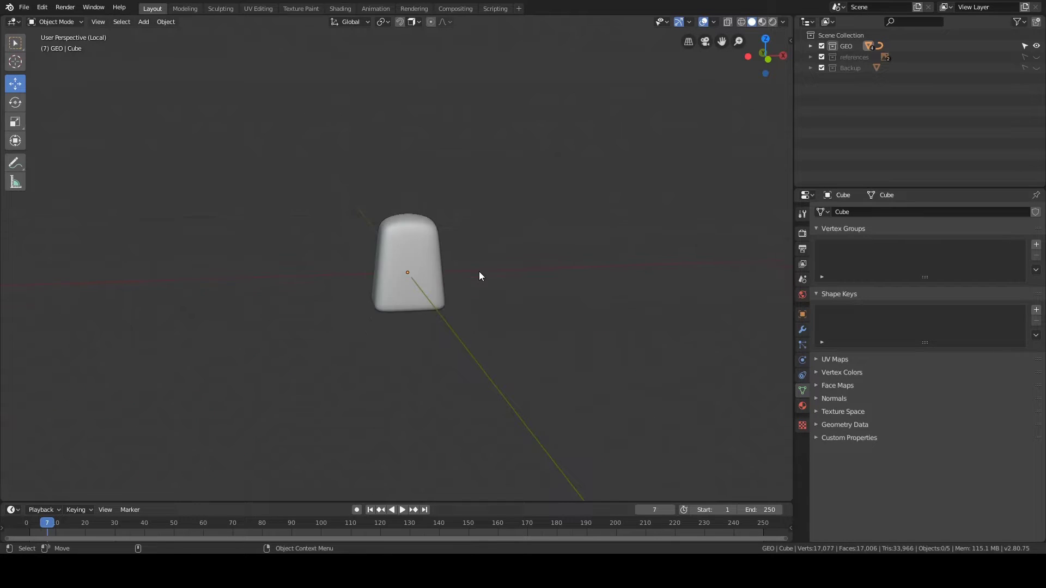
Step: Rename the tapered cube in the GEO collection as teeth_top
click(414, 259)
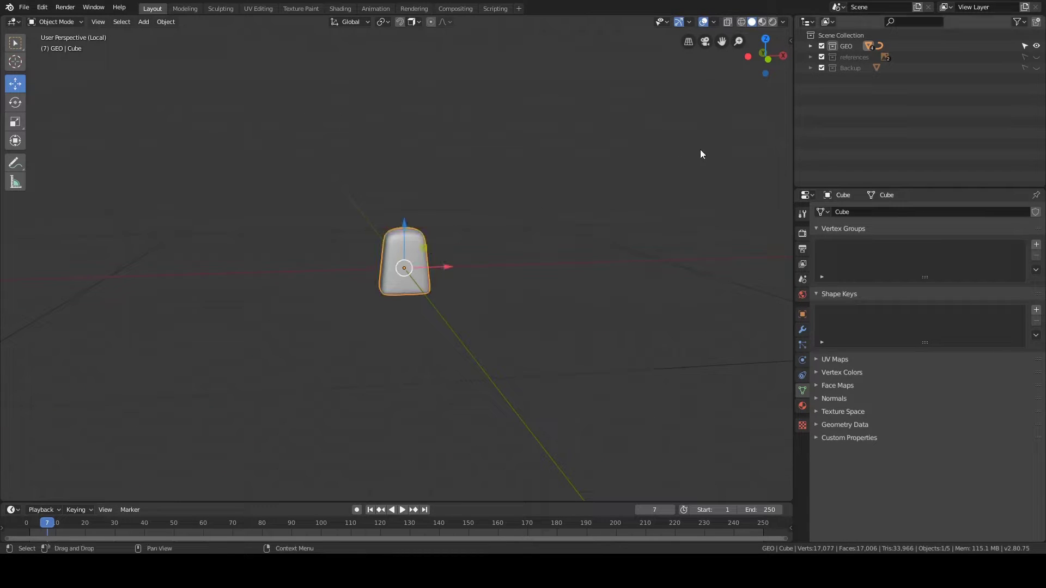
click(811, 46)
double_click(847, 56)
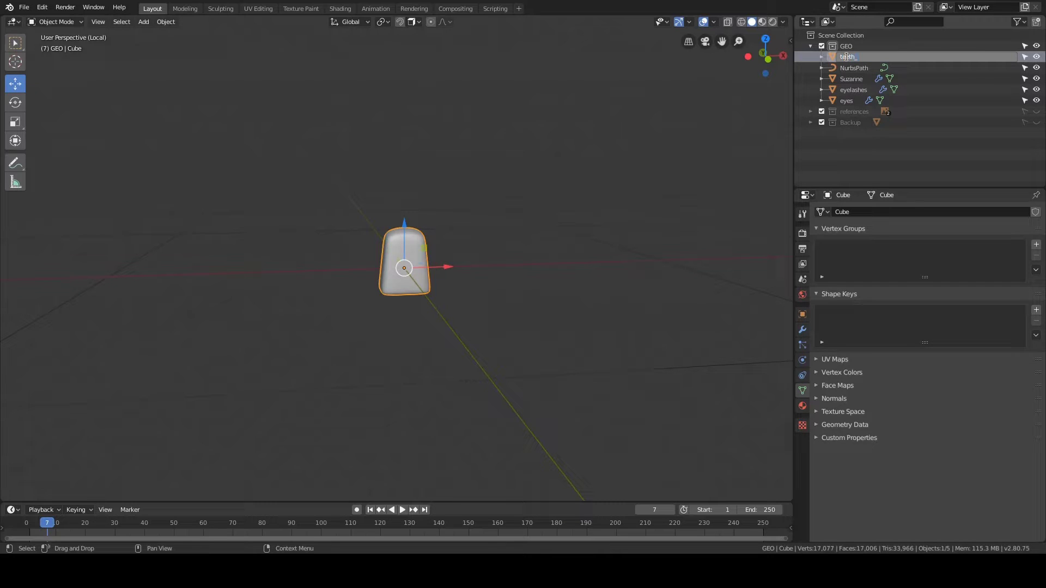
text(teeth_top)
key(Return)
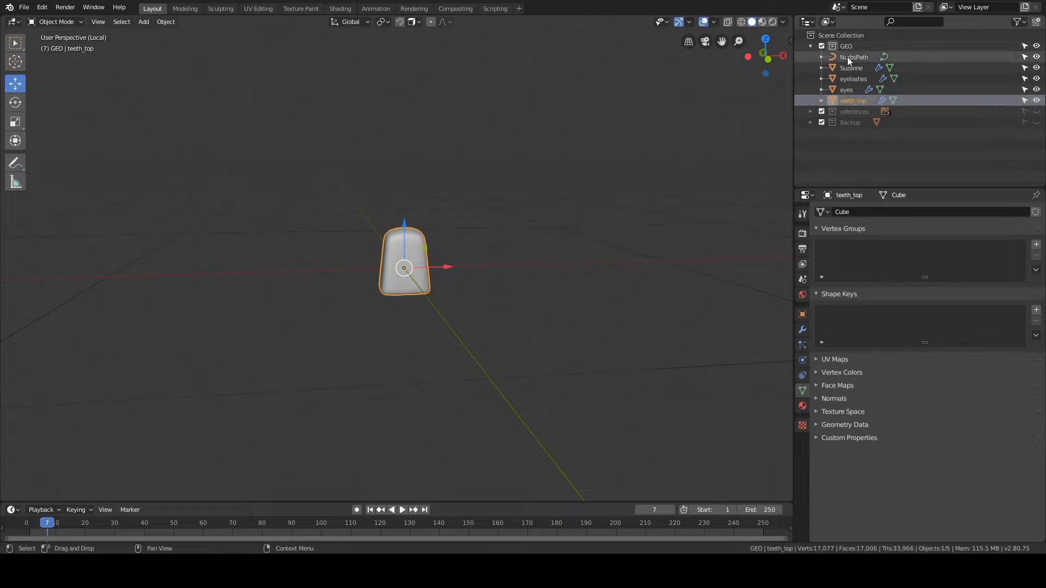
Step: Select teeth_top and exit local view to show the whole character
click(853, 57)
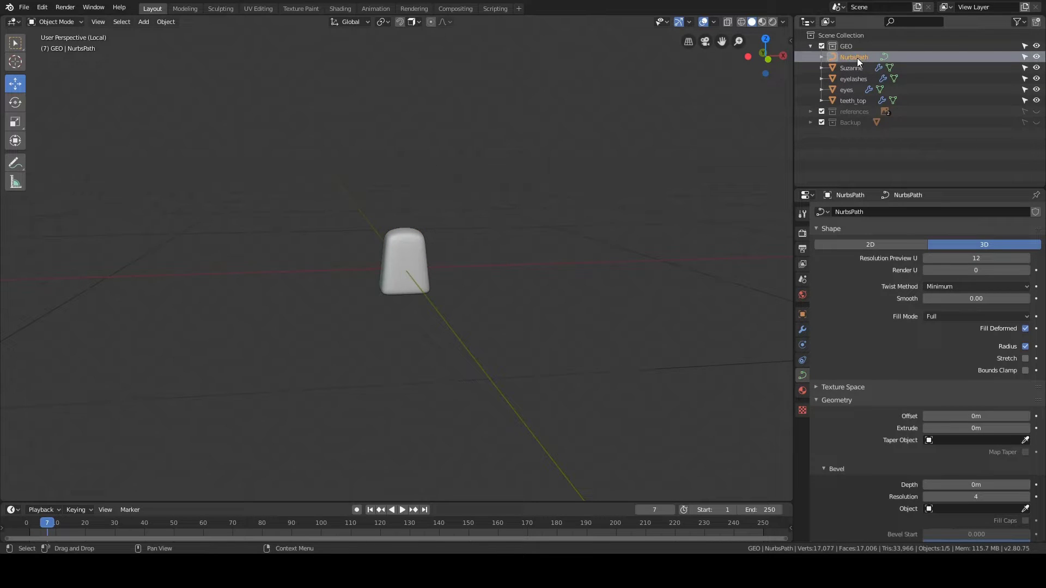
click(853, 101)
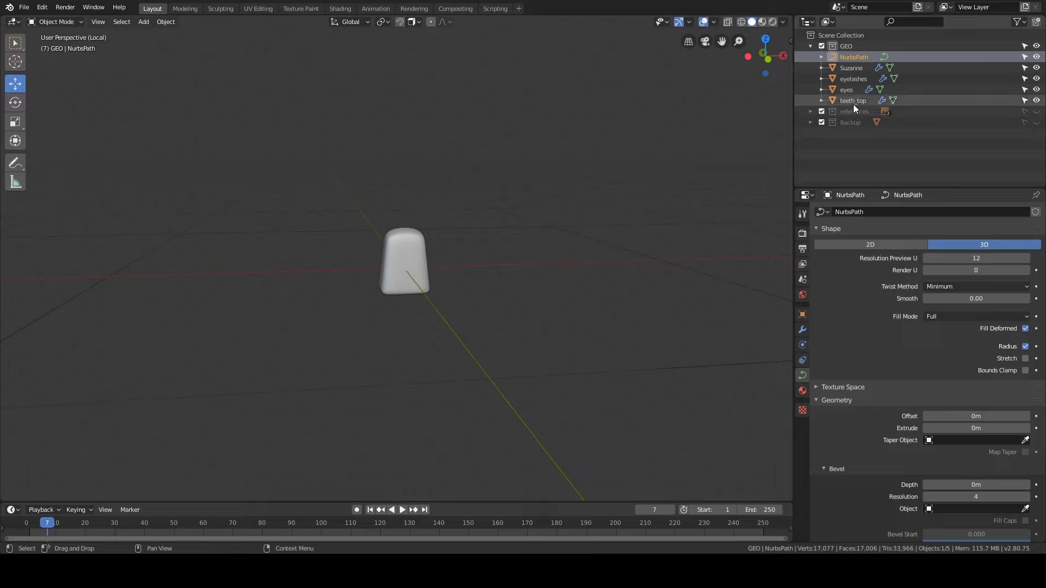
middle_drag(574, 205, 529, 181)
key(KP_Divide)
scroll(547, 189, up, 2)
scroll(530, 182, up, 3)
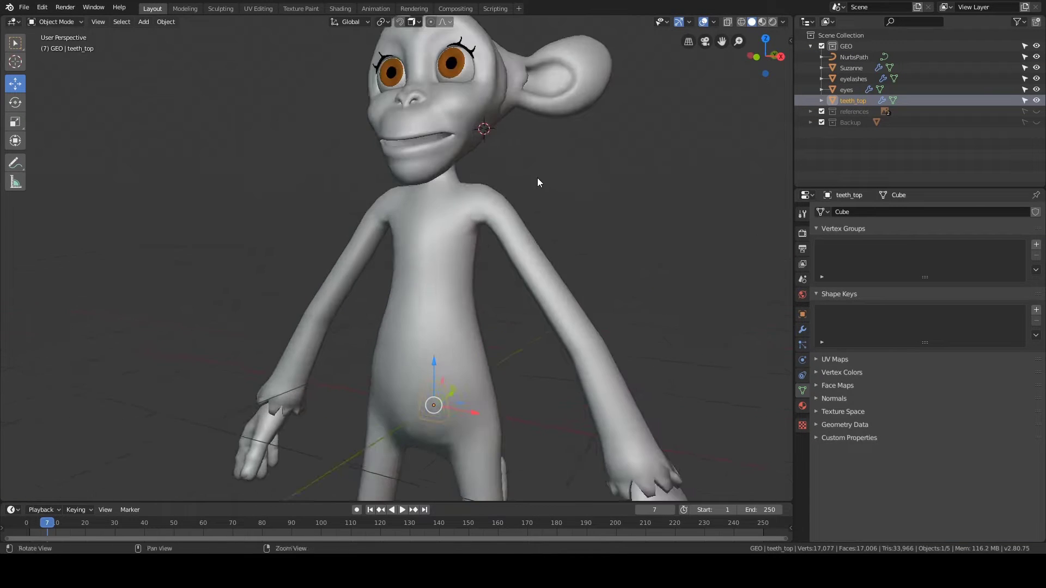
Step: Add an Array modifier to teeth_top
click(801, 329)
click(846, 212)
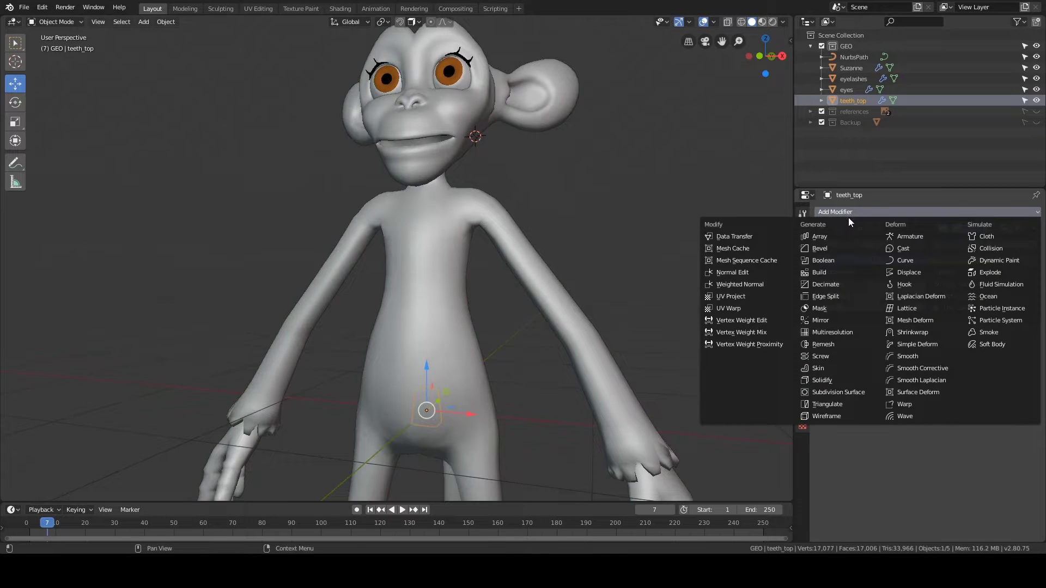
click(825, 237)
Step: Scale the whole tooth mesh to about 0.22 in Edit Mode, and return to Object Mode with solid shading
middle_drag(552, 300, 609, 258)
shift+middle_drag(547, 279, 640, 223)
scroll(552, 209, up, 2)
scroll(630, 229, up, 2)
key(Tab)
key(4)
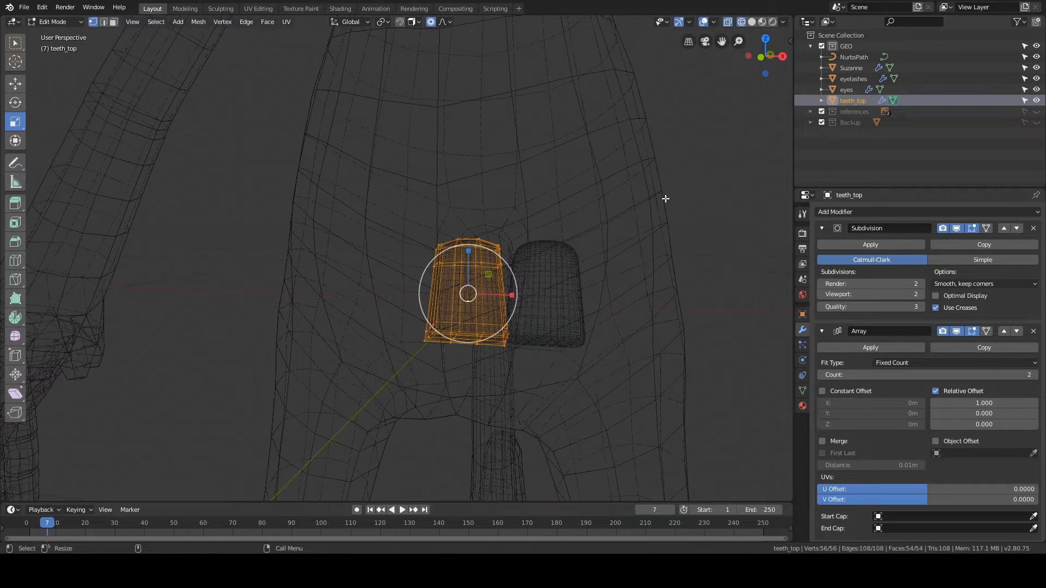
key(s)
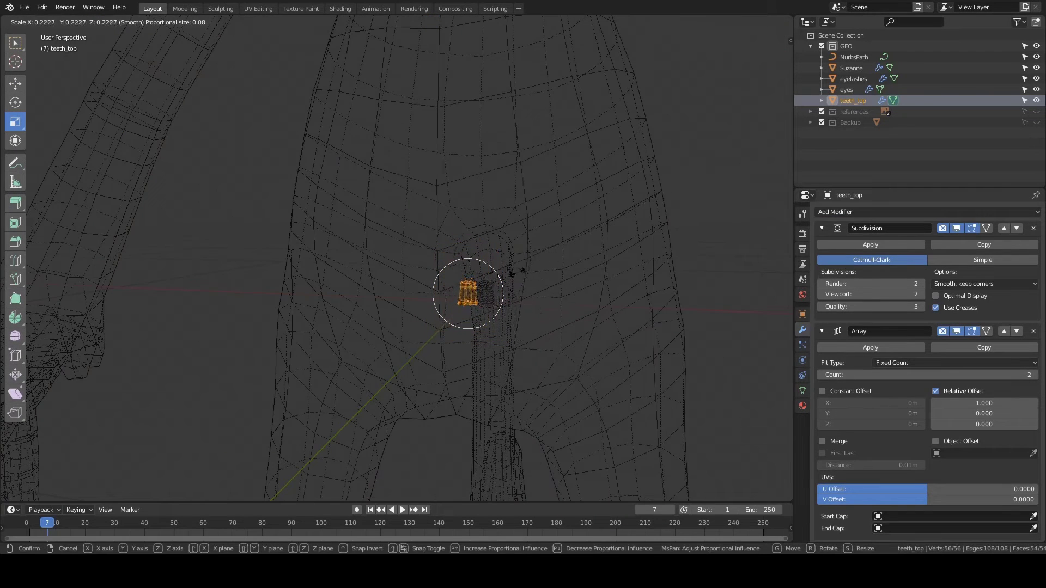
click(511, 275)
key(Tab)
scroll(488, 272, down, 10)
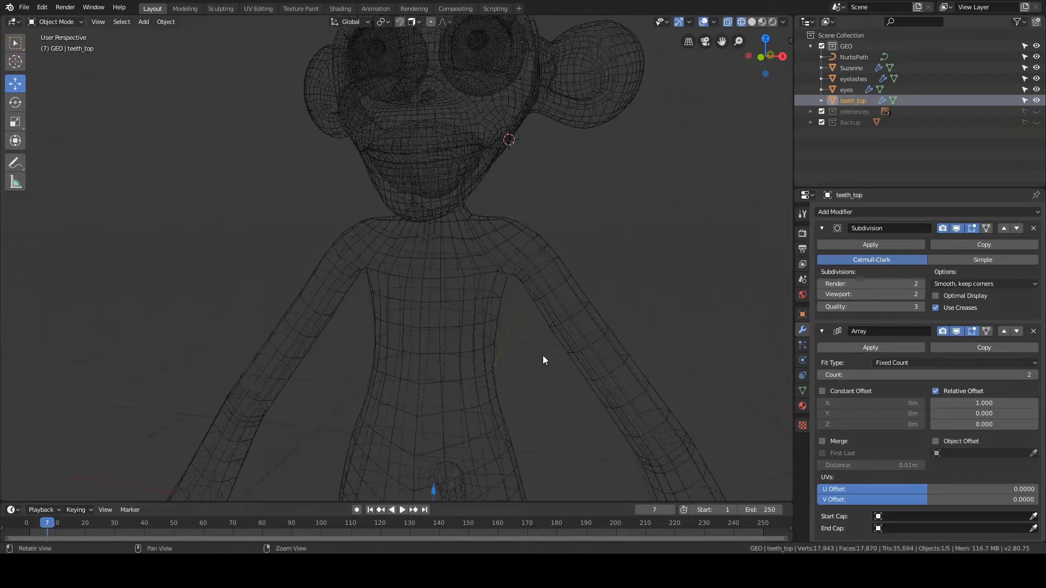
key(z)
click(544, 314)
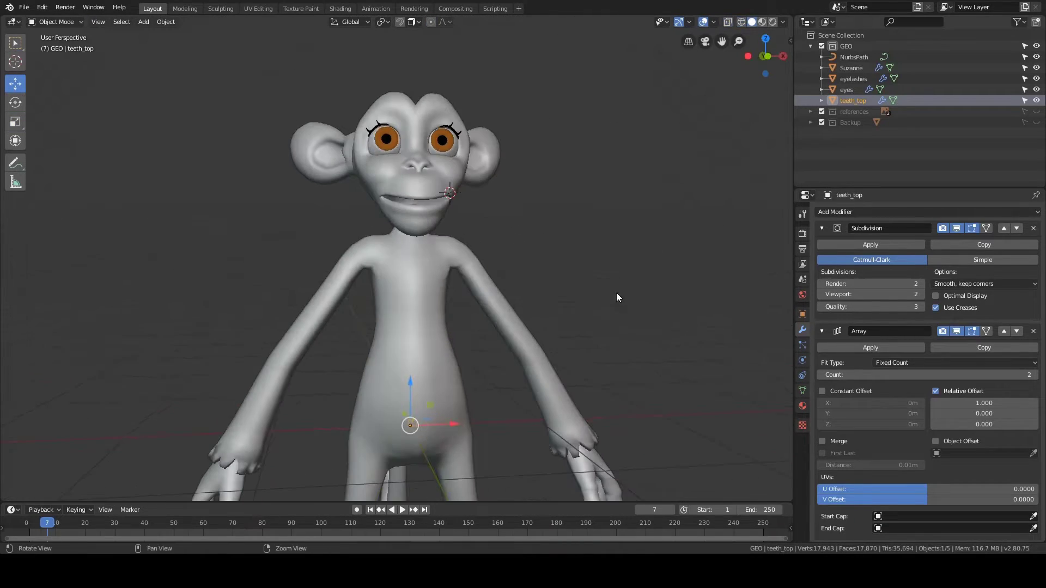
Step: Go to frame 6 and set the Array modifier's count to 20 for teeth_top
mouse_move(625, 282)
middle_down()
mouse_move(506, 284)
mouse_move(498, 240)
mouse_move(513, 272)
mouse_move(476, 246)
mouse_move(391, 127)
middle_up()
key(Left)
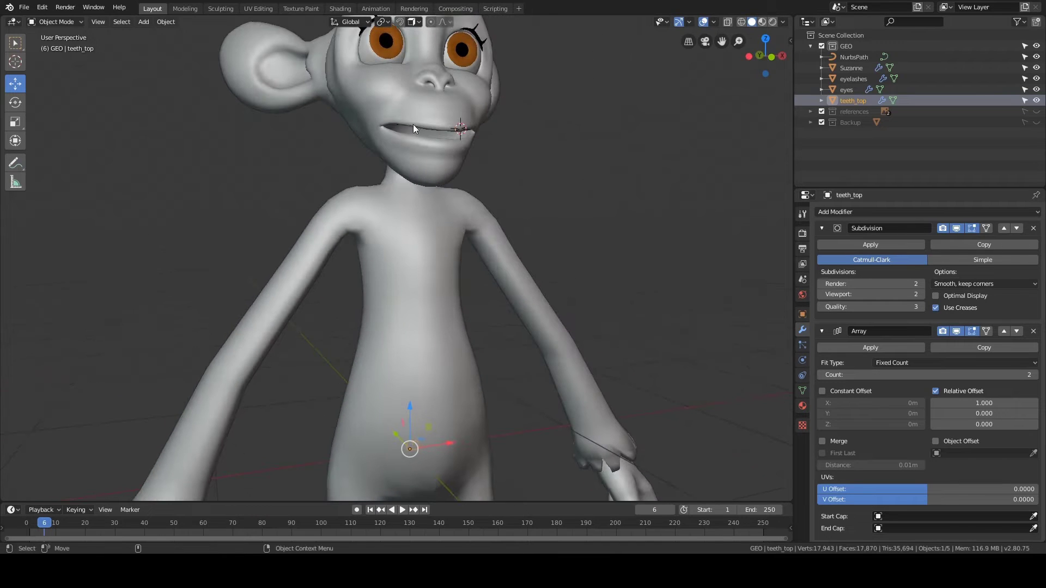
mouse_move(541, 152)
middle_down()
mouse_move(360, 158)
mouse_move(504, 152)
mouse_move(548, 167)
middle_up()
click(831, 229)
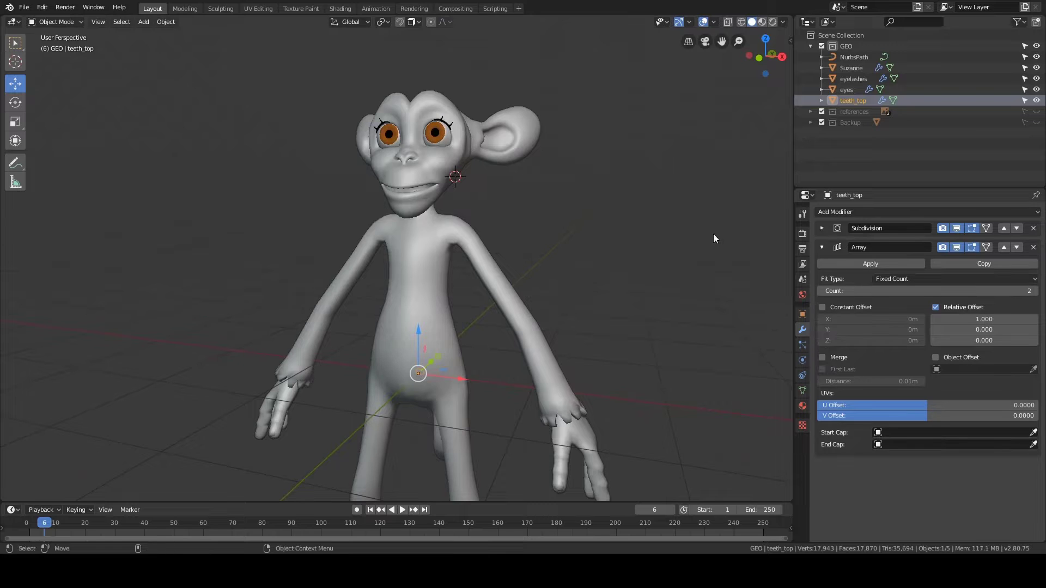
middle_drag(713, 234, 565, 217)
scroll(551, 189, up, 3)
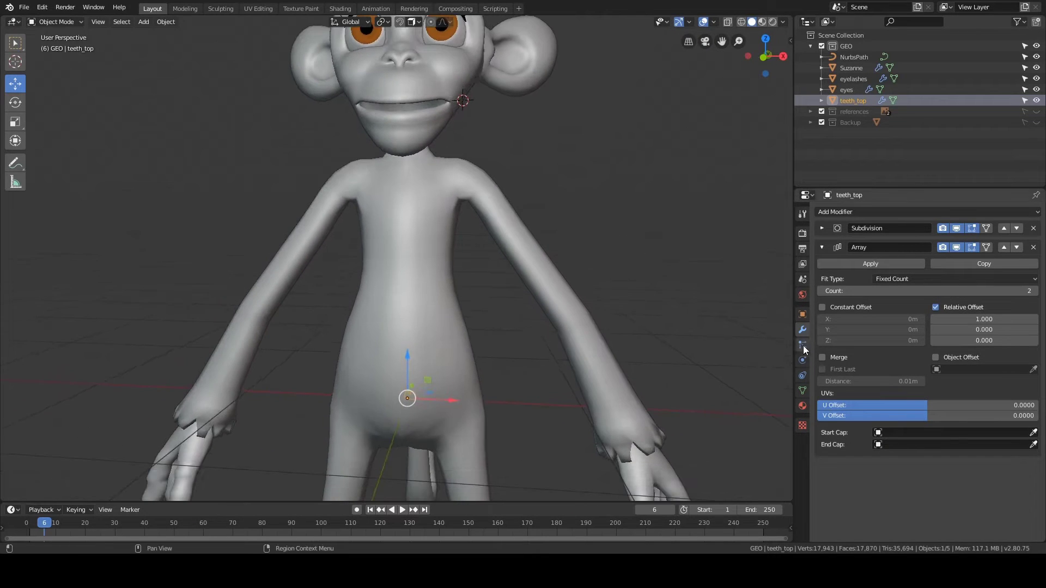
middle_drag(578, 327, 633, 338)
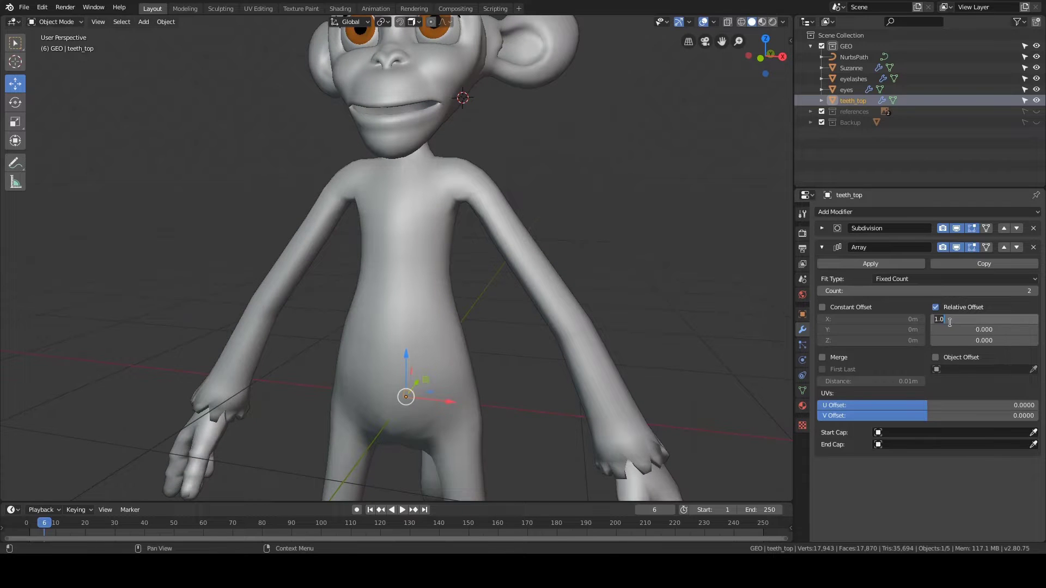
middle_drag(622, 393, 638, 390)
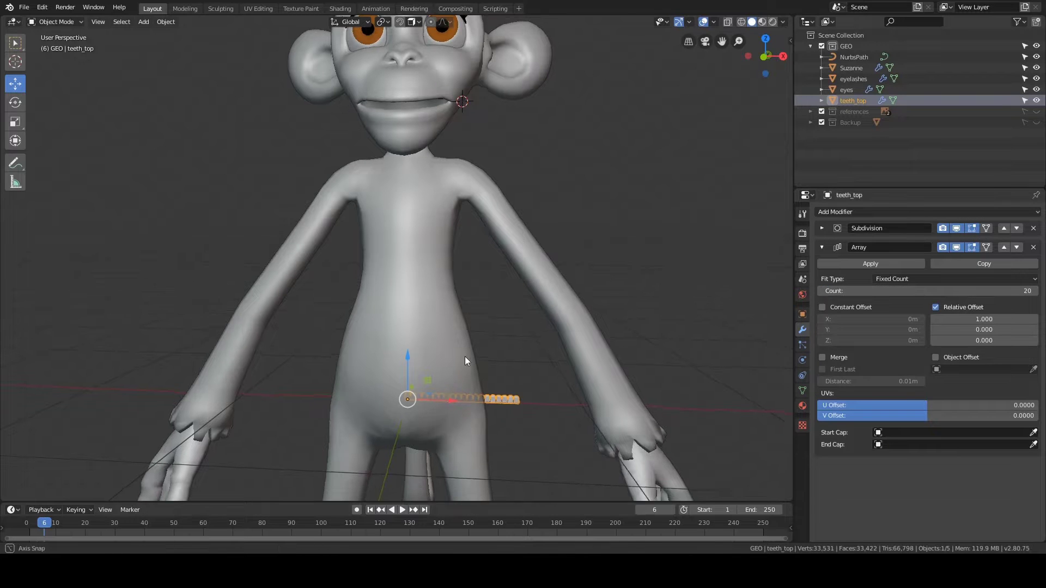
middle_drag(465, 356, 595, 264)
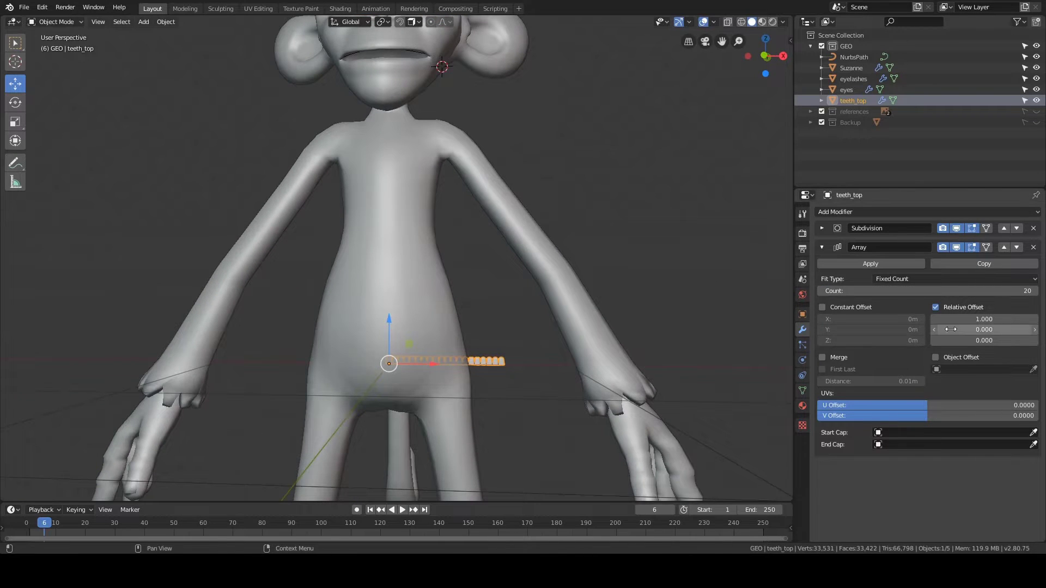
Step: Add a Curve modifier to teeth_top with NurbsPath as its curve object
click(832, 250)
click(831, 210)
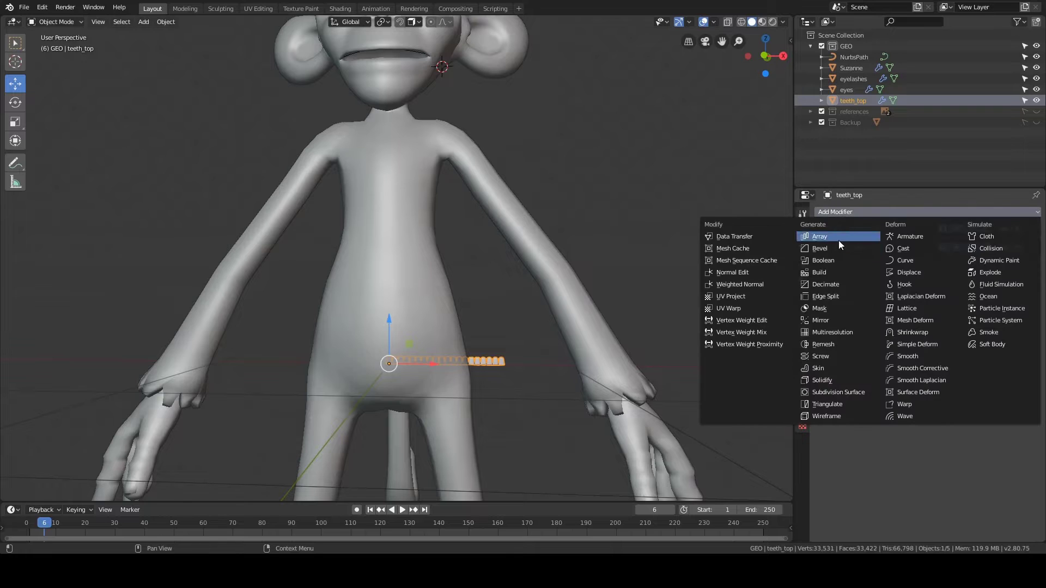
click(904, 260)
shift+middle_drag(637, 221, 645, 221)
click(842, 308)
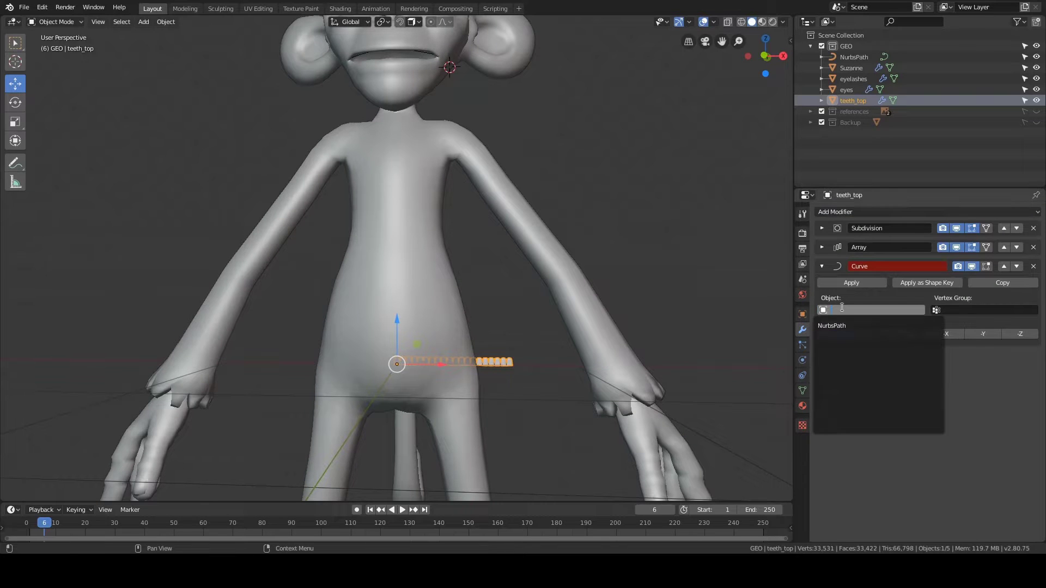
click(850, 325)
Step: Examine the character's mouth and body from several angles for the deformed teeth, and check the transform values of teeth_top
middle_drag(512, 185, 544, 231)
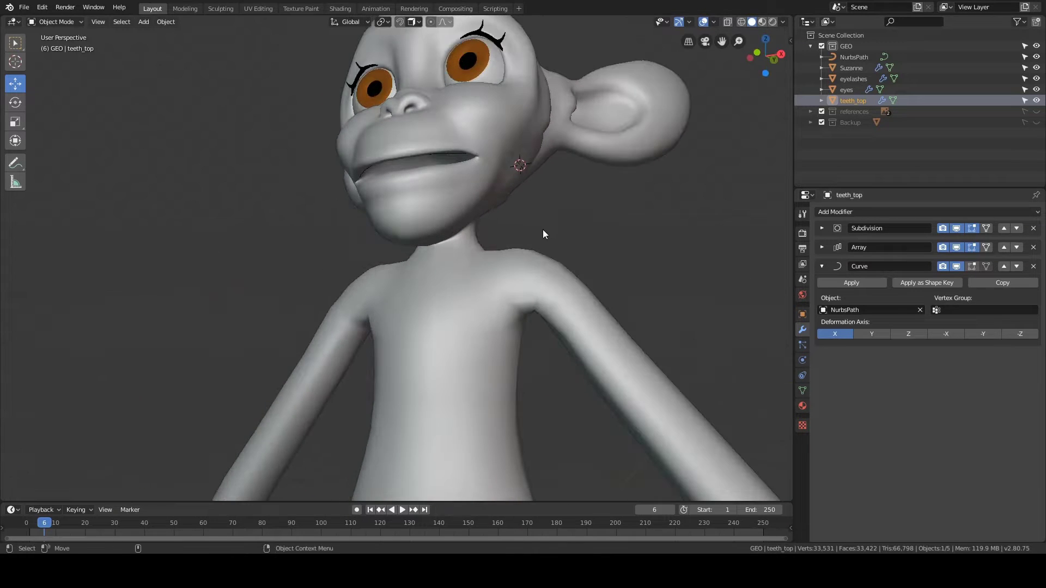
middle_drag(561, 304, 541, 289)
scroll(536, 347, down, 3)
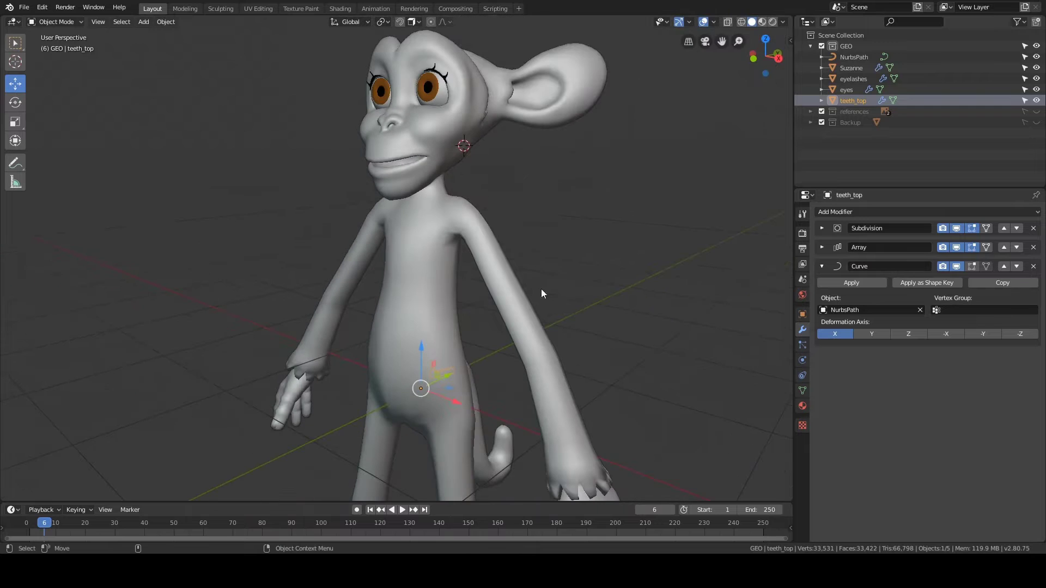
middle_drag(599, 305, 556, 321)
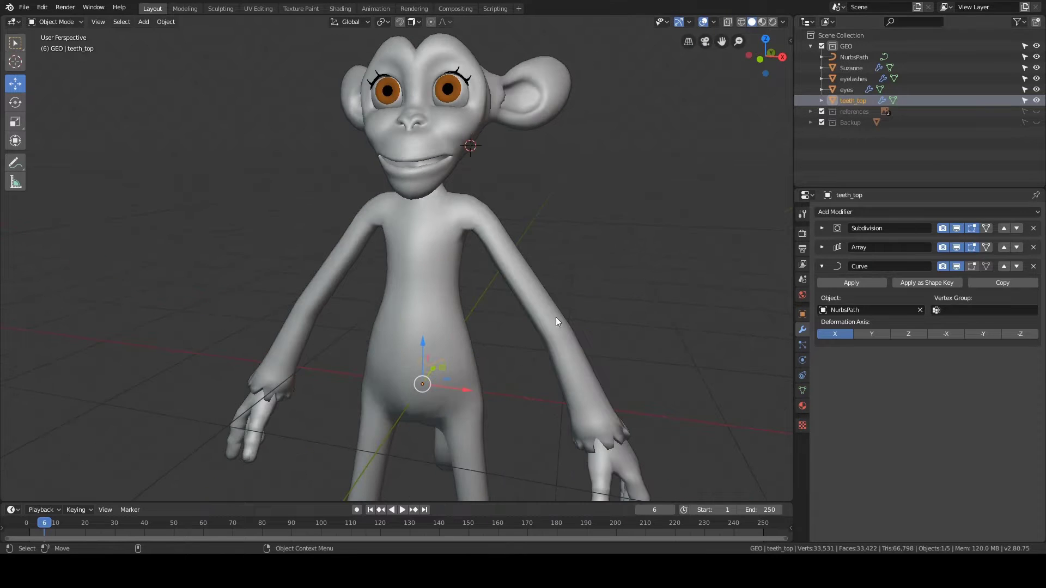
middle_drag(655, 350, 746, 158)
middle_drag(577, 327, 482, 365)
middle_drag(423, 392, 631, 312)
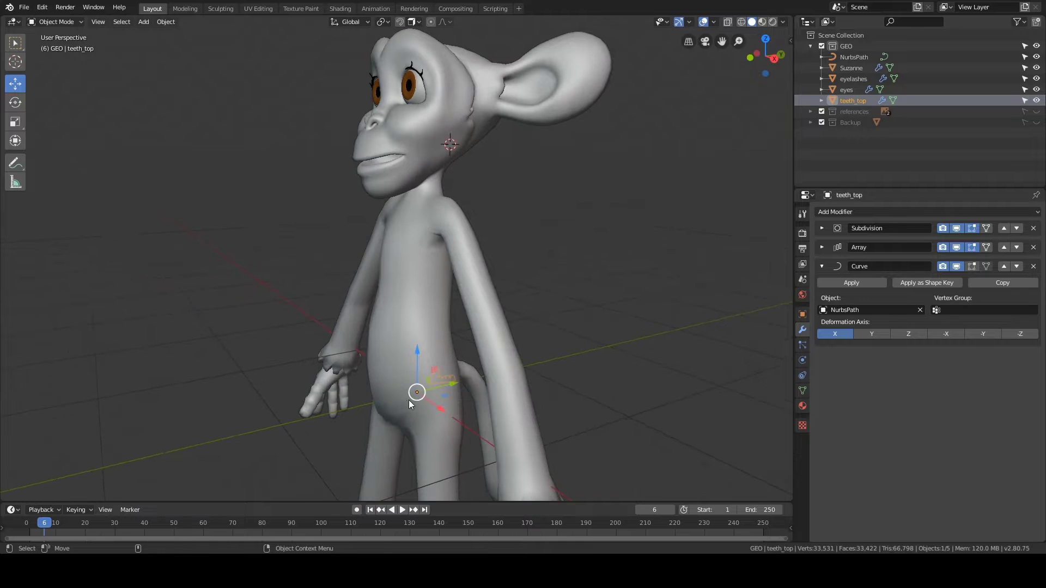
key(n)
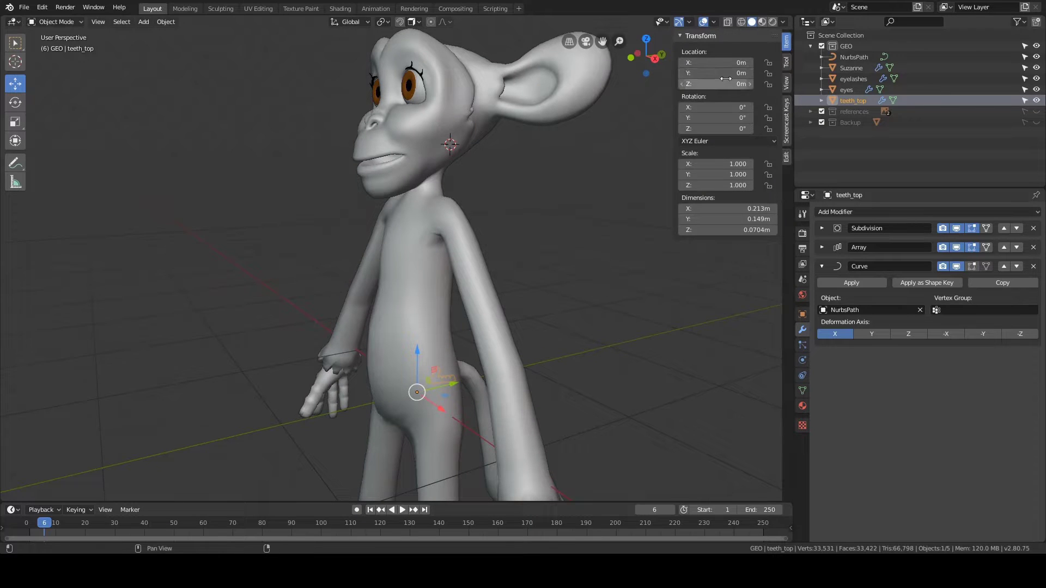
key(n)
Step: Apply the NurbsPath curve's transforms and select teeth_top again
click(853, 57)
key(ctrl+a)
middle_drag(565, 199, 533, 218)
click(564, 209)
click(852, 100)
key(KP_Decimal)
scroll(561, 248, down, 4)
Step: Move all control points of NurbsPath about -0.019 m along Z in Edit Mode, and leave Edit Mode
click(850, 57)
middle_drag(472, 249, 549, 262)
key(Tab)
key(a)
key(g)
key(z)
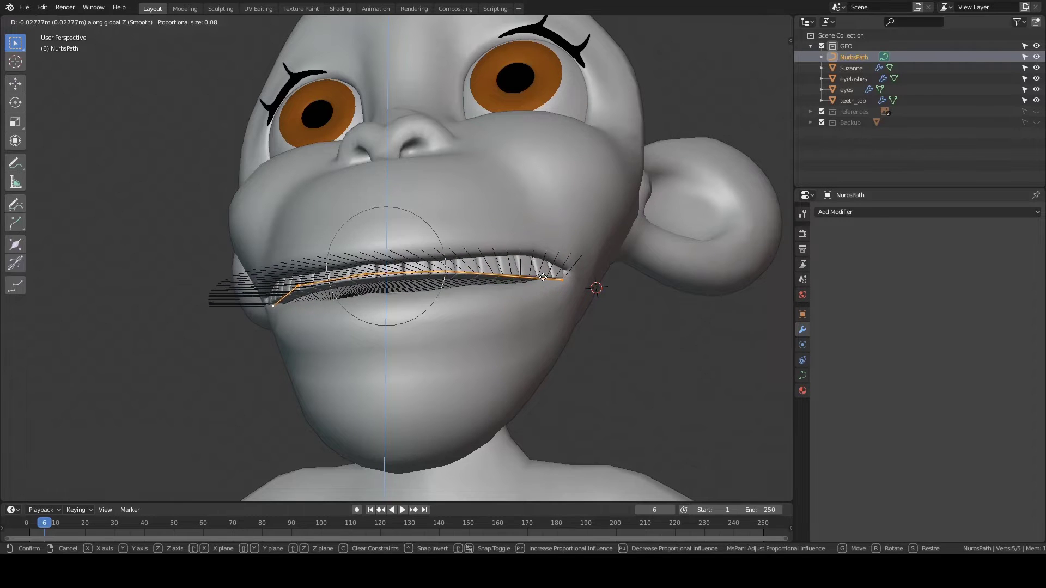
click(547, 275)
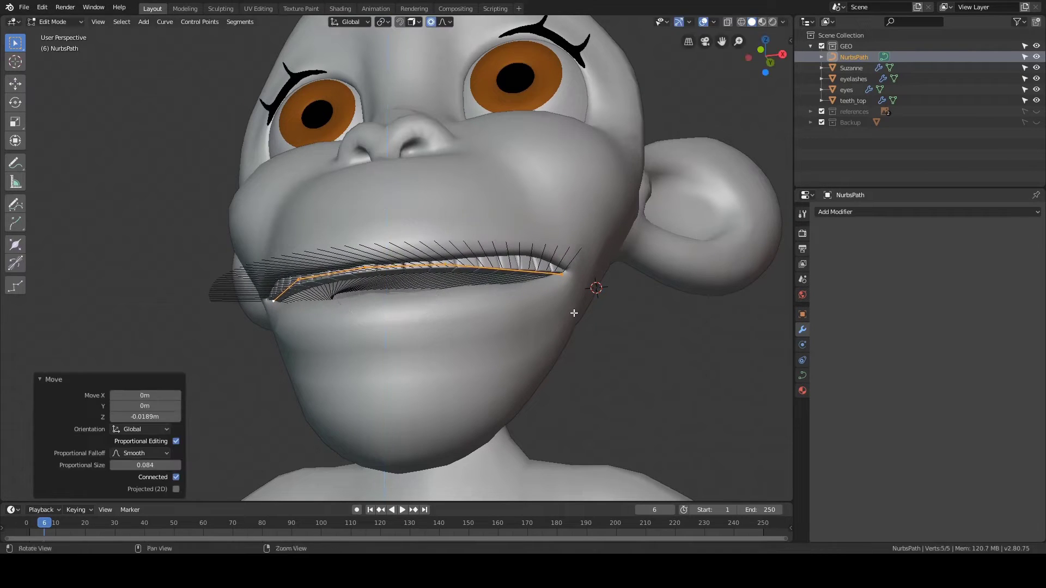
middle_drag(572, 297, 443, 228)
scroll(452, 273, up, 2)
scroll(359, 259, up, 3)
key(Tab)
Step: Enter Edit Mode on teeth_top and enable the on-cage edit display for its Array and Curve modifiers
click(299, 217)
click(385, 250)
scroll(443, 228, down, 6)
scroll(443, 228, down, 3)
key(Tab)
click(517, 204)
scroll(522, 231, down, 5)
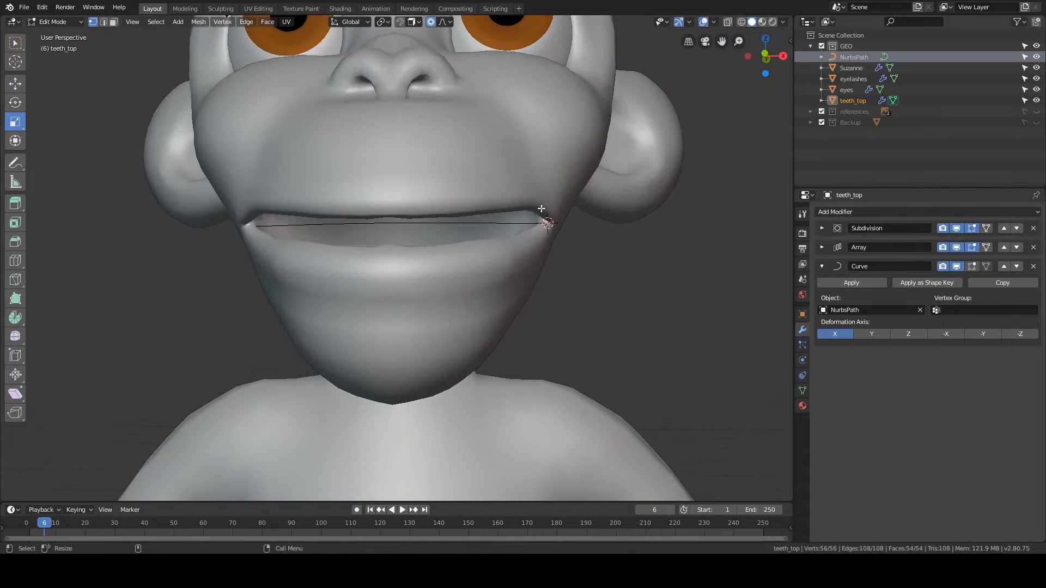
scroll(522, 232, down, 4)
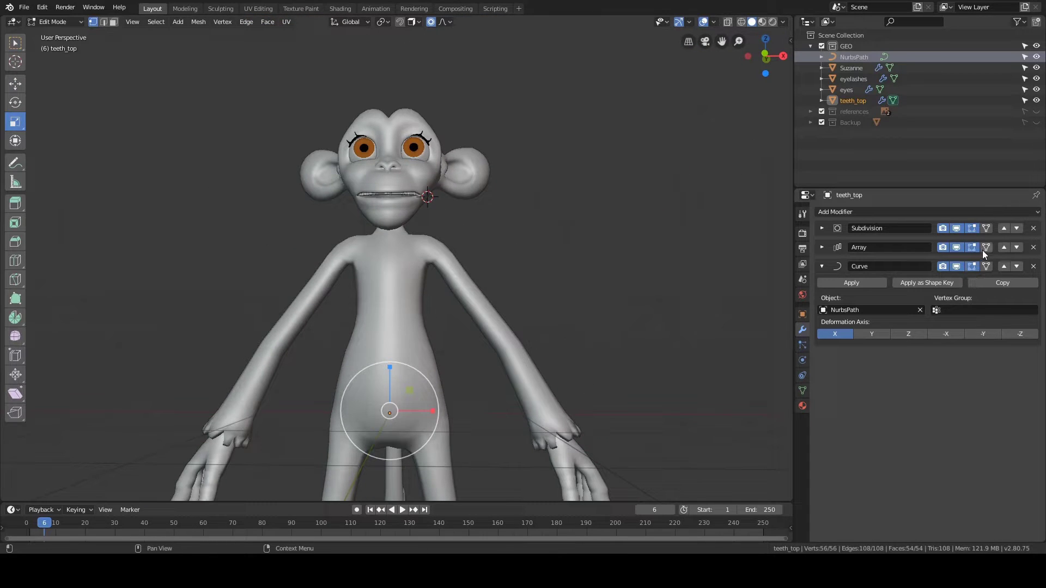
click(986, 266)
scroll(491, 234, up, 8)
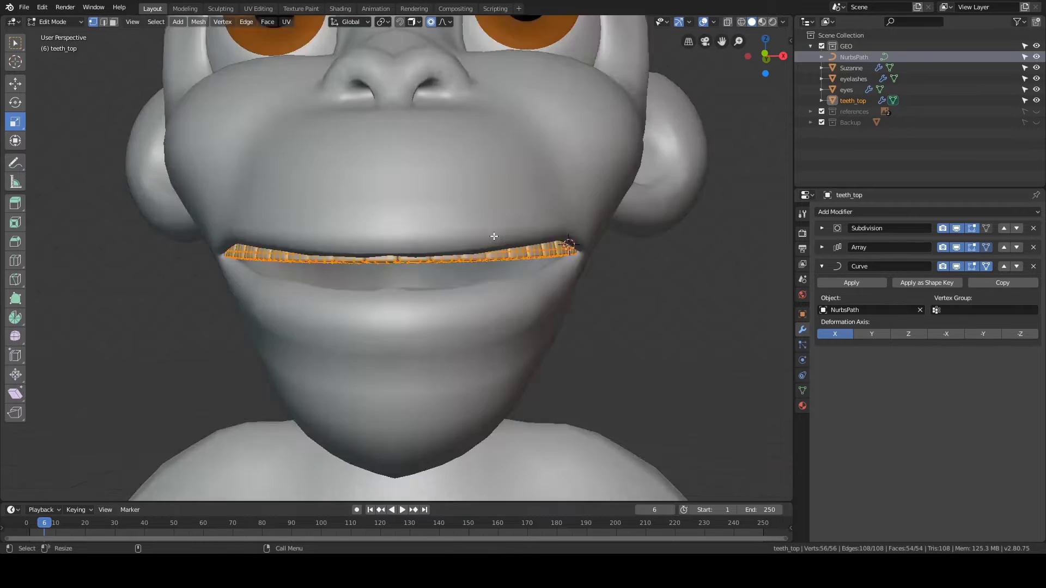
Step: Rotate the entire tooth mesh 180° about the global X axis
middle_drag(502, 233, 527, 249)
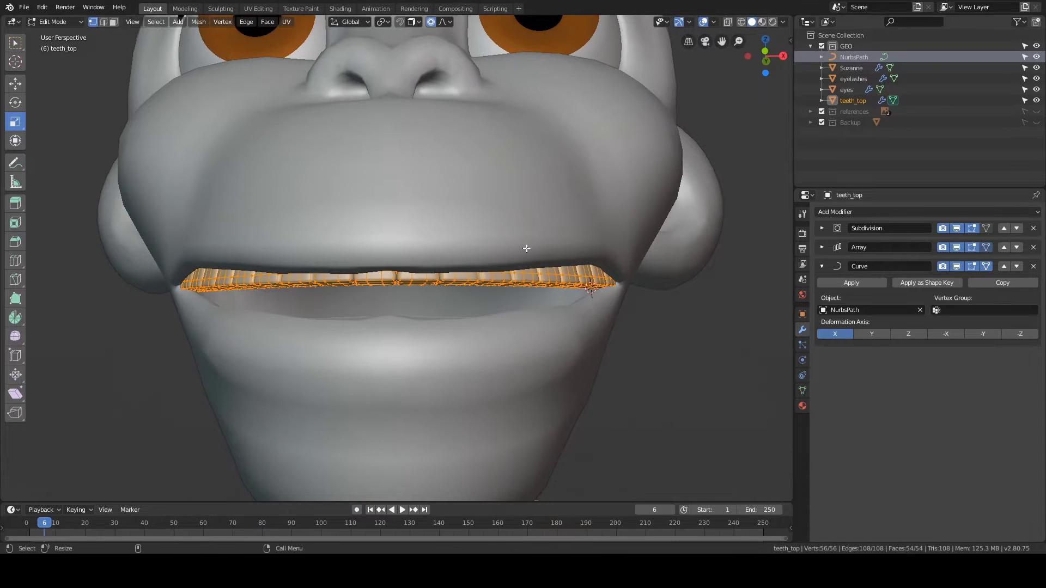
key(r)
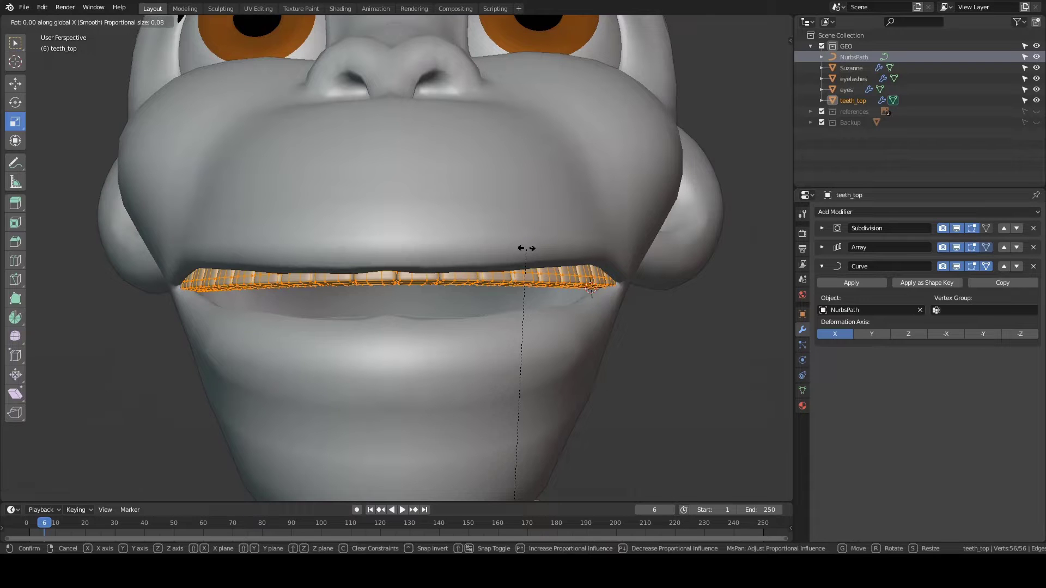
text(180)
key(Return)
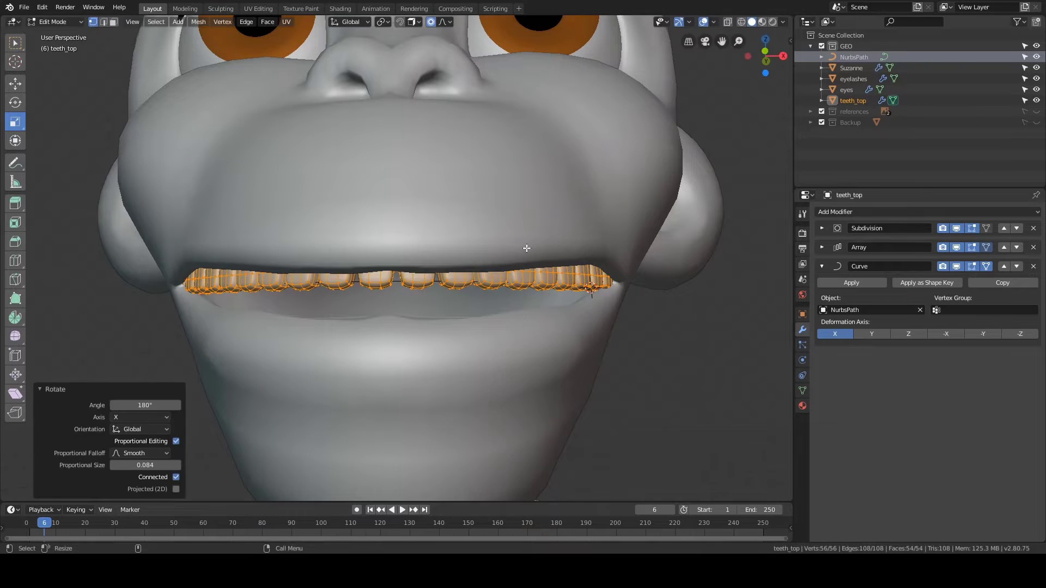
mouse_move(525, 247)
middle_down()
mouse_move(460, 251)
mouse_move(478, 219)
mouse_move(528, 263)
middle_up()
key(ctrl+Tab)
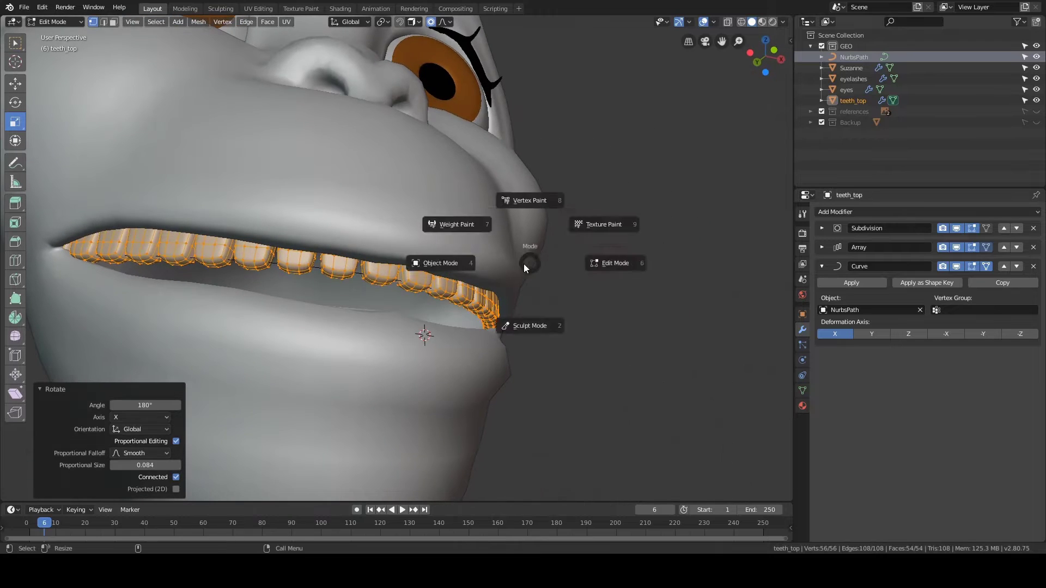
Step: Return teeth_top to Object Mode and deselect it
click(442, 263)
middle_drag(678, 258, 625, 277)
click(678, 277)
scroll(677, 277, down, 4)
alt+drag(672, 277, 564, 273)
scroll(609, 299, up, 1)
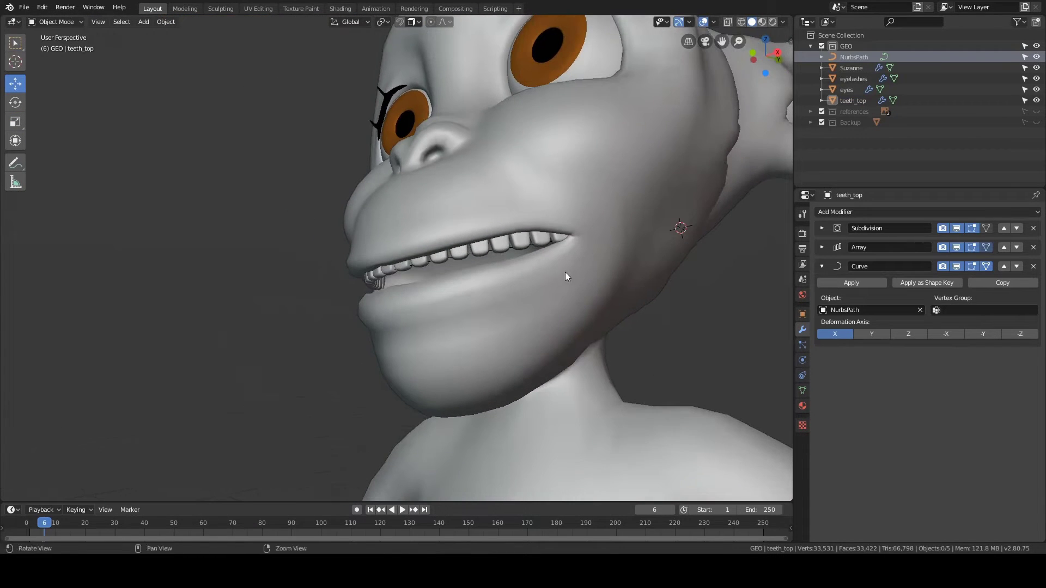
Step: Enter Edit Mode on the NurbsPath curve and move two of its control points about 0.015 m along Z
click(852, 56)
key(Tab)
click(593, 268)
alt+drag(593, 268, 413, 291)
key(g)
key(y)
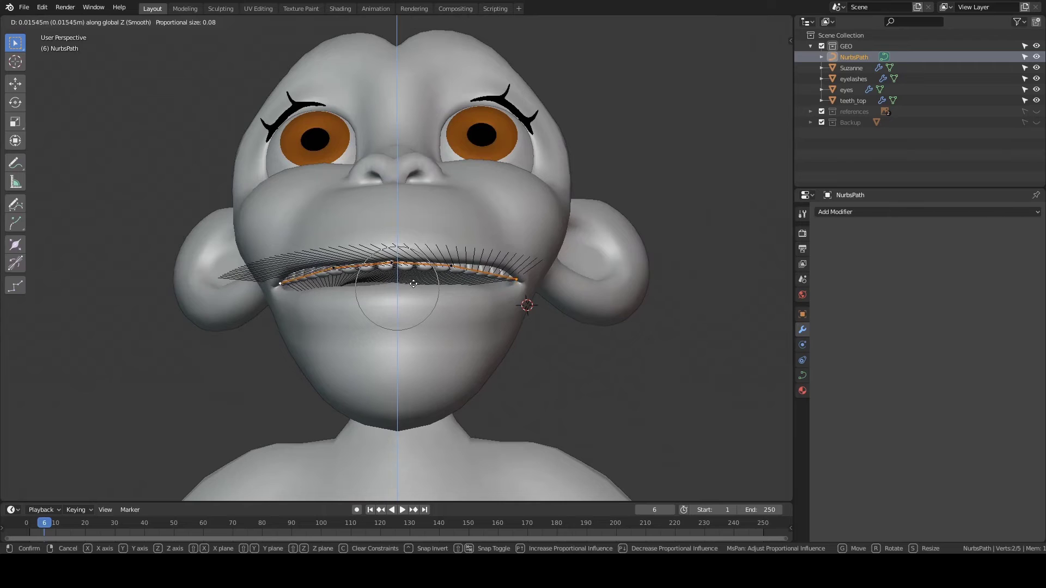
click(414, 284)
Step: Move the middle control point of NurbsPath about -0.004 m along Z and return to Object Mode
click(396, 260)
key(g)
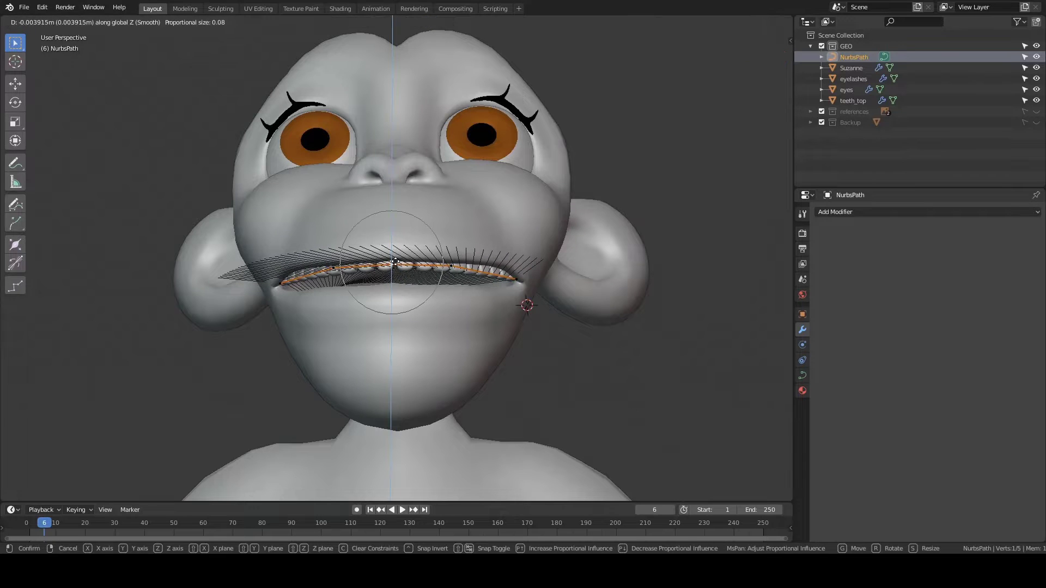
click(395, 262)
click(604, 316)
click(546, 352)
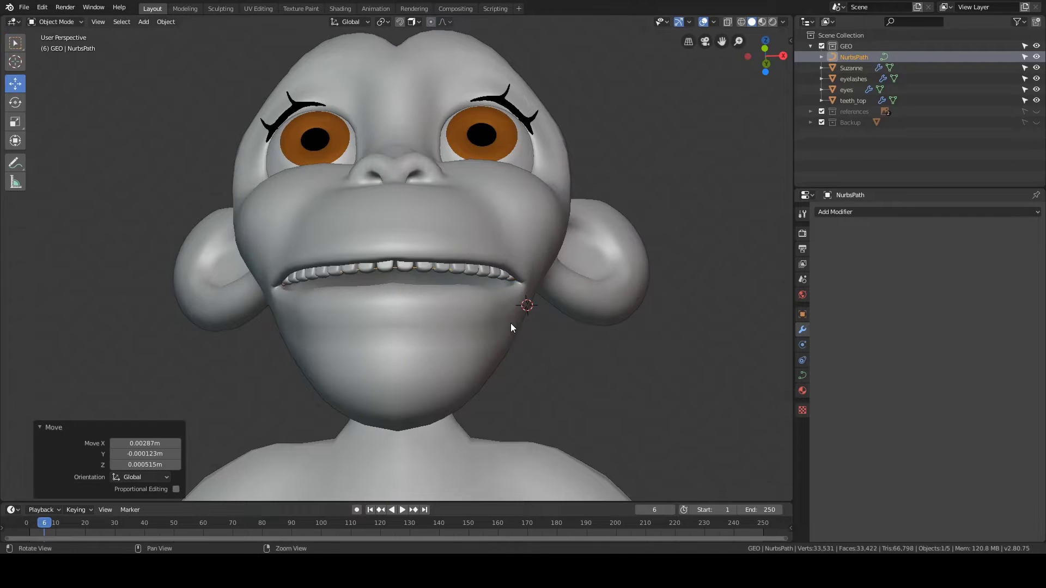
Step: Select teeth_top together with its NurbsPath curve and duplicate both in place
middle_drag(510, 322, 557, 271)
click(591, 328)
scroll(555, 272, up, 2)
click(495, 286)
shift+click(524, 298)
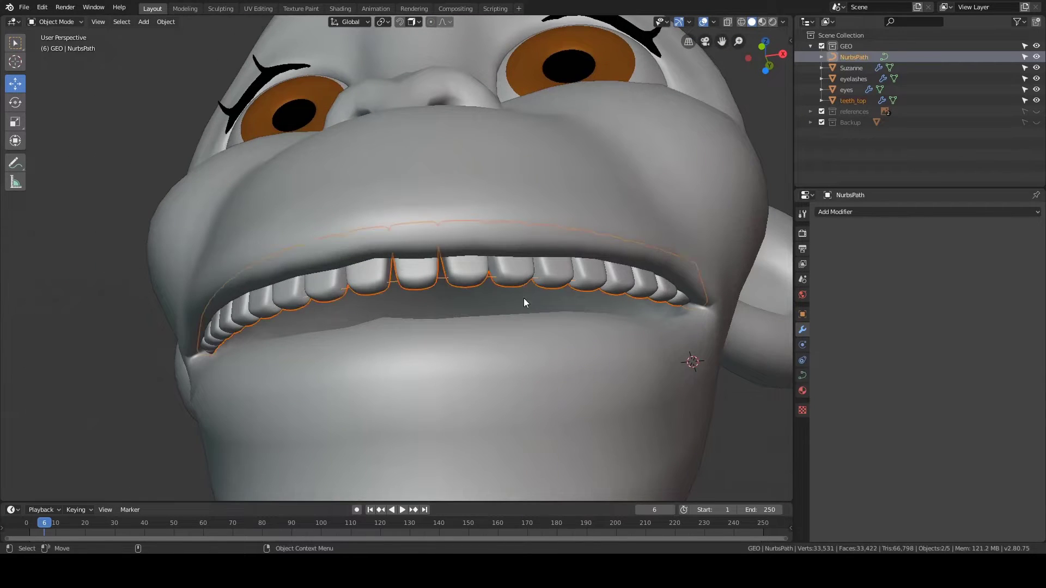
scroll(523, 305, down, 5)
key(shift+d)
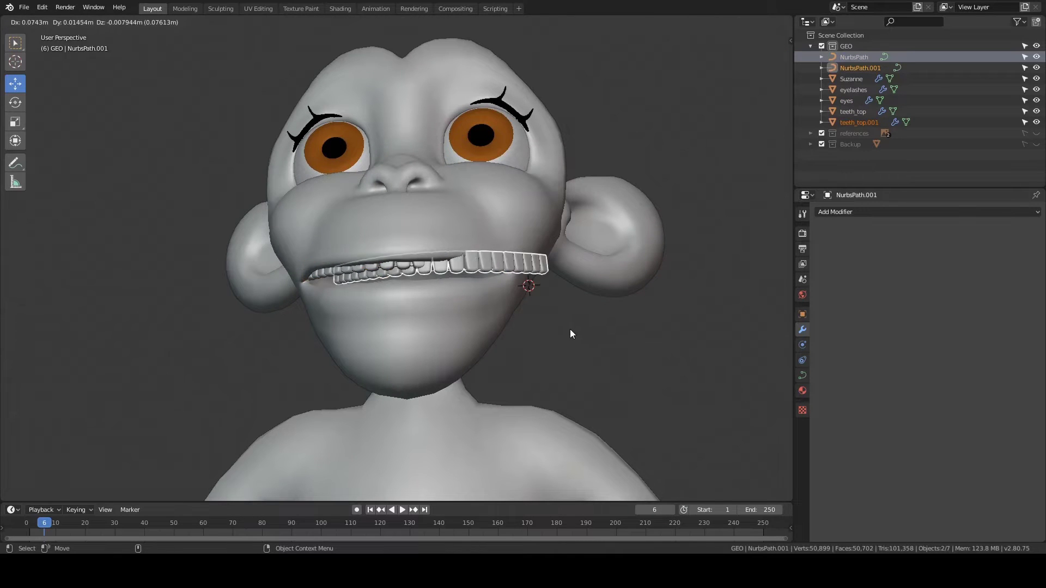
right_click(570, 329)
Step: Enter Edit Mode on the duplicated curve NurbsPath.001 and move all its control points about -0.058 m along Z
middle_drag(569, 329, 572, 237)
click(594, 265)
click(850, 58)
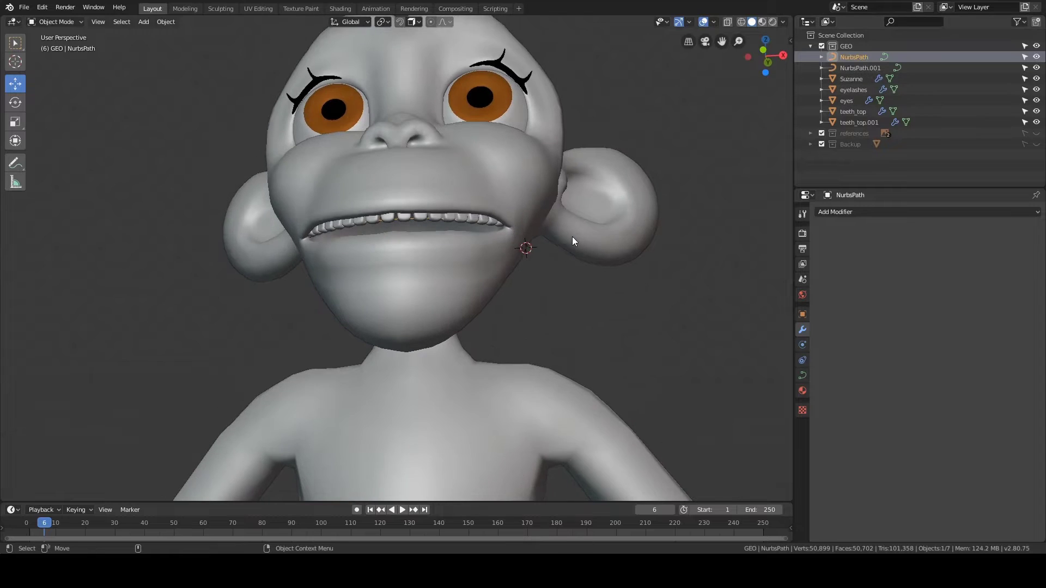
scroll(572, 237, up, 2)
click(851, 68)
middle_drag(585, 311, 579, 242)
key(ctrl+Tab)
click(614, 325)
key(g)
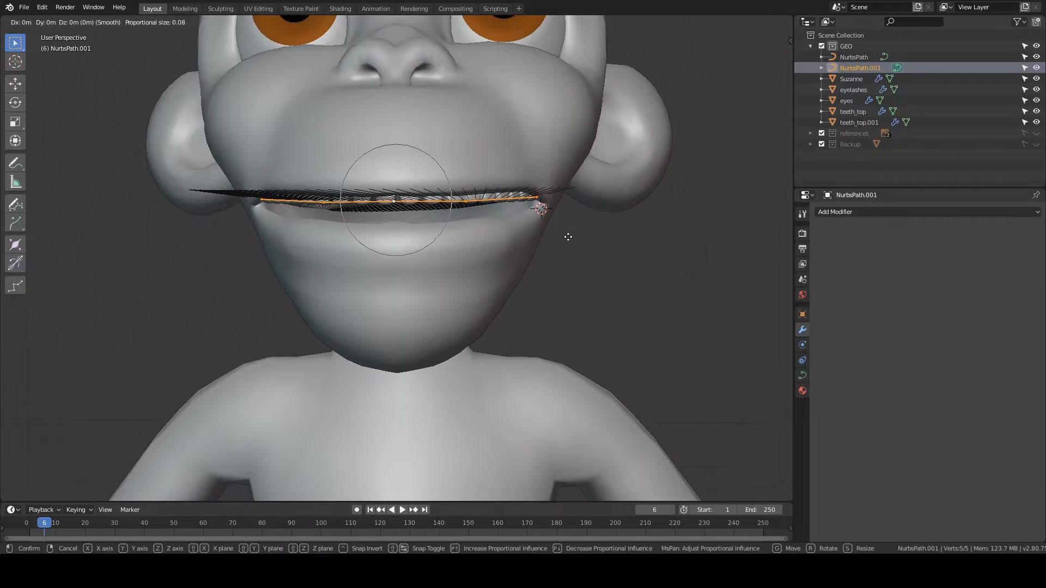
key(z)
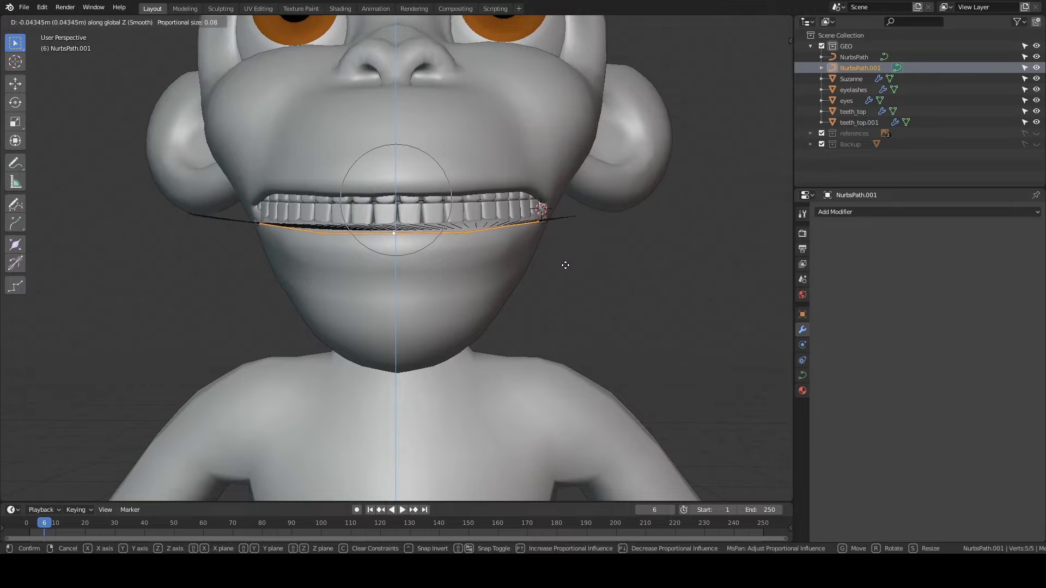
click(566, 275)
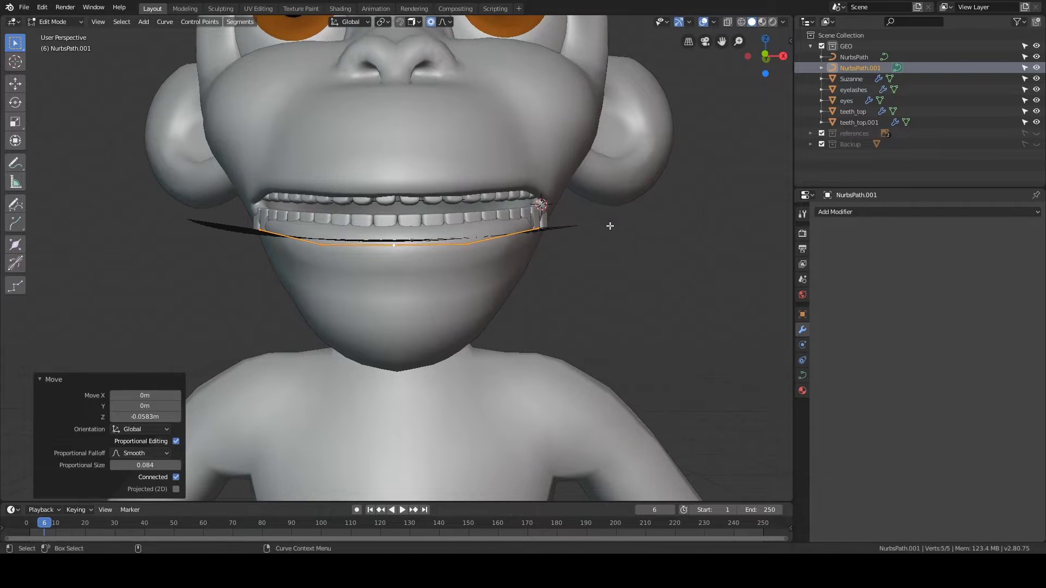
key(s)
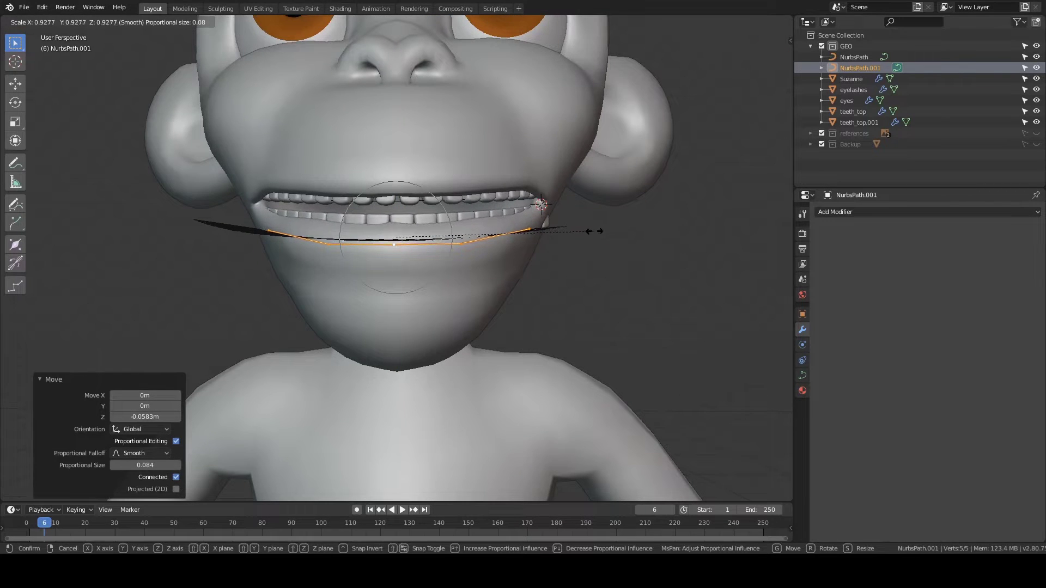
right_click(593, 231)
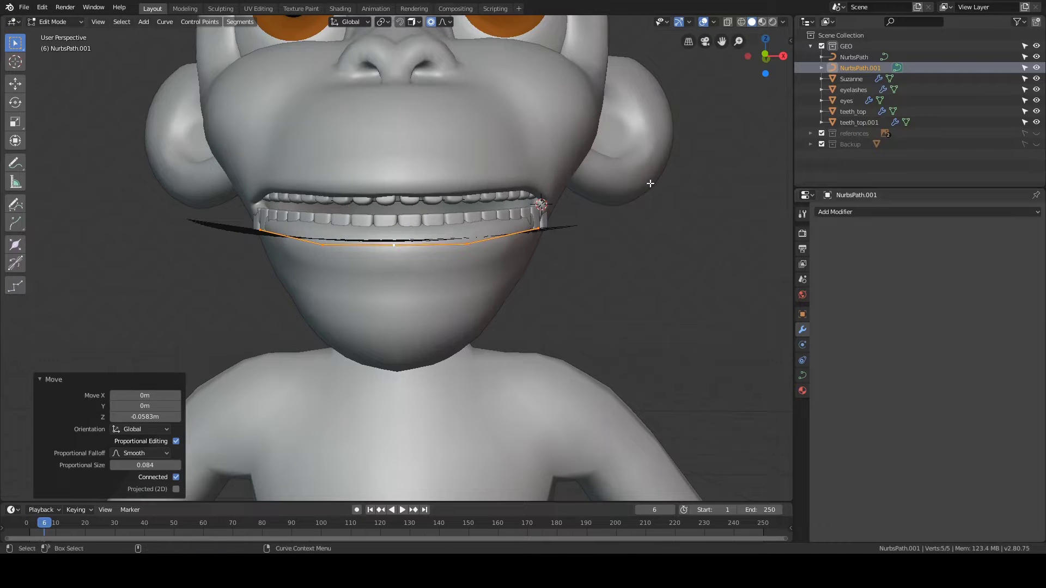
key(s)
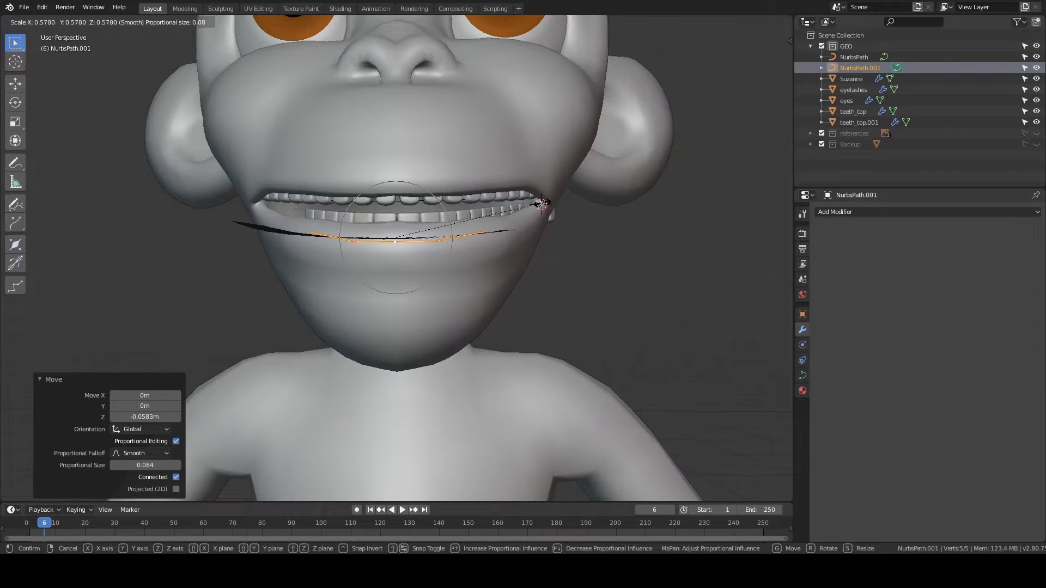
right_click(539, 205)
key(comma)
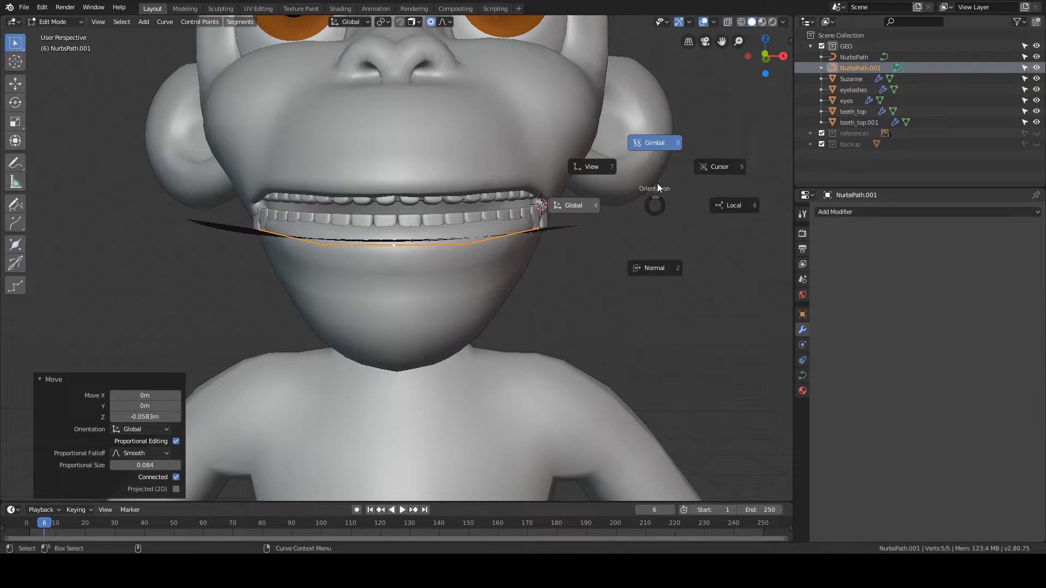
right_click(654, 205)
key(period)
click(660, 161)
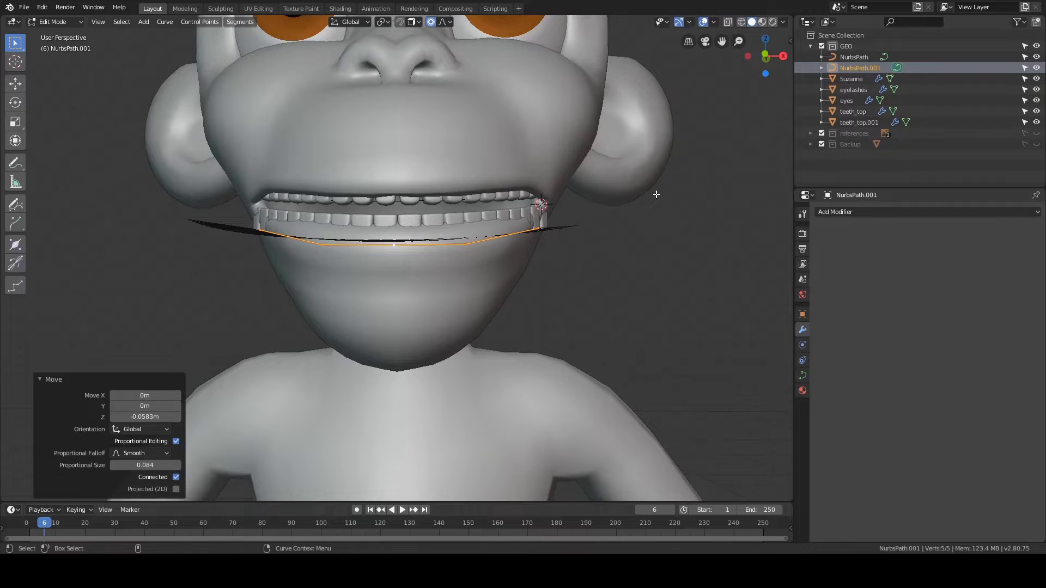
key(s)
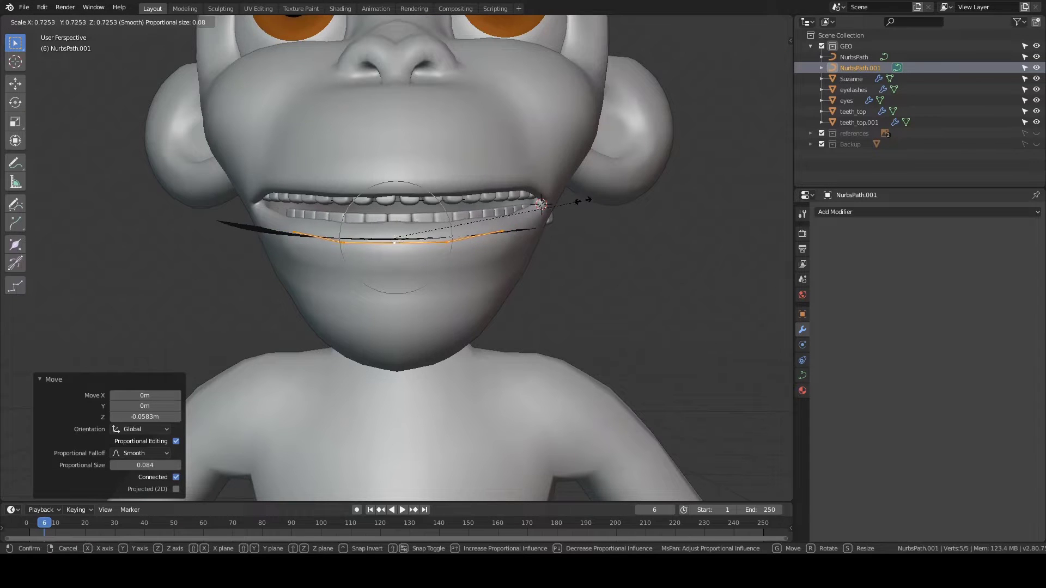
right_click(643, 187)
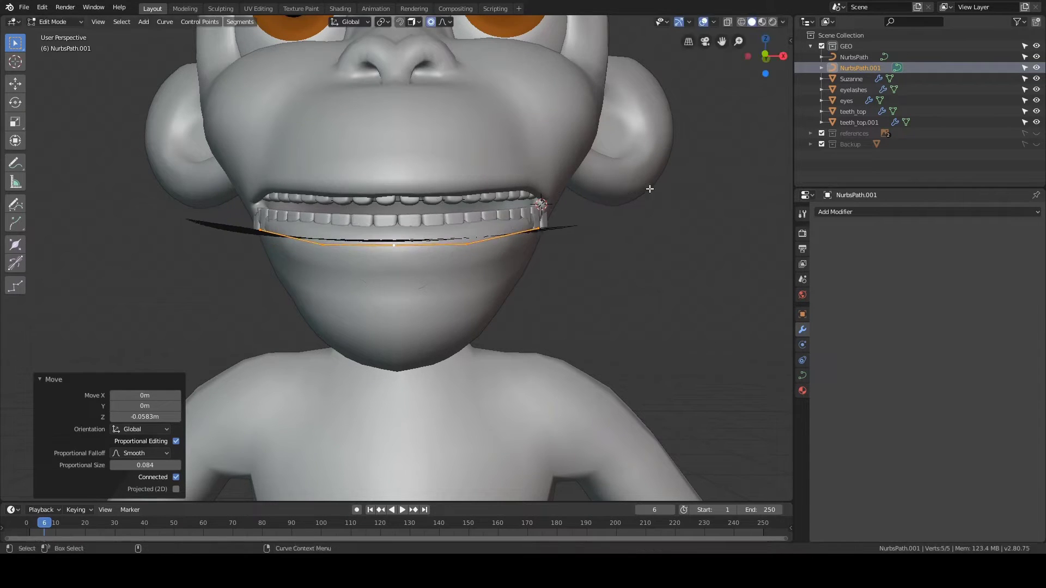
middle_drag(649, 189, 623, 159)
key(ctrl+z)
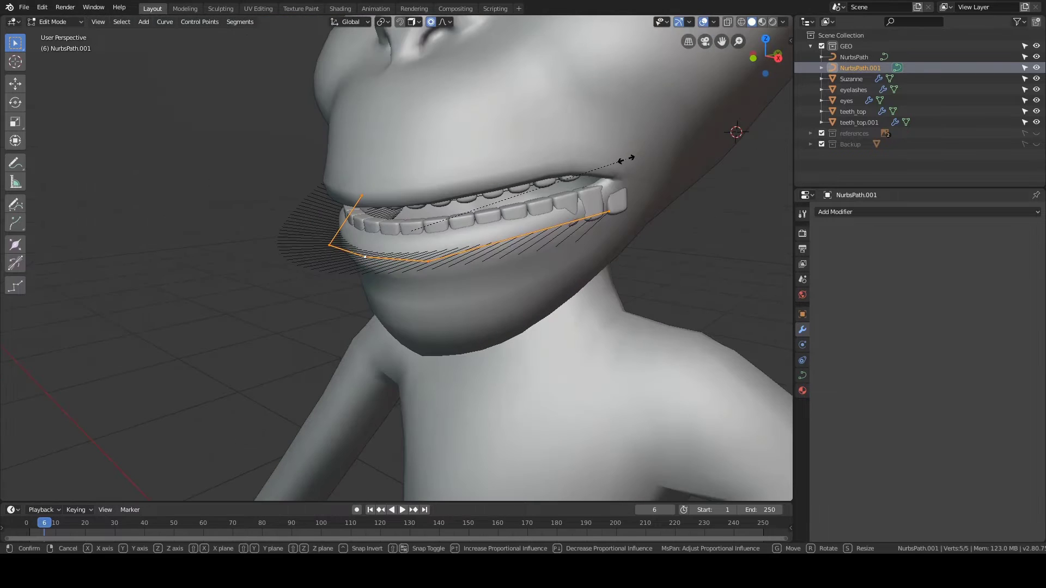
key(s)
right_click(543, 180)
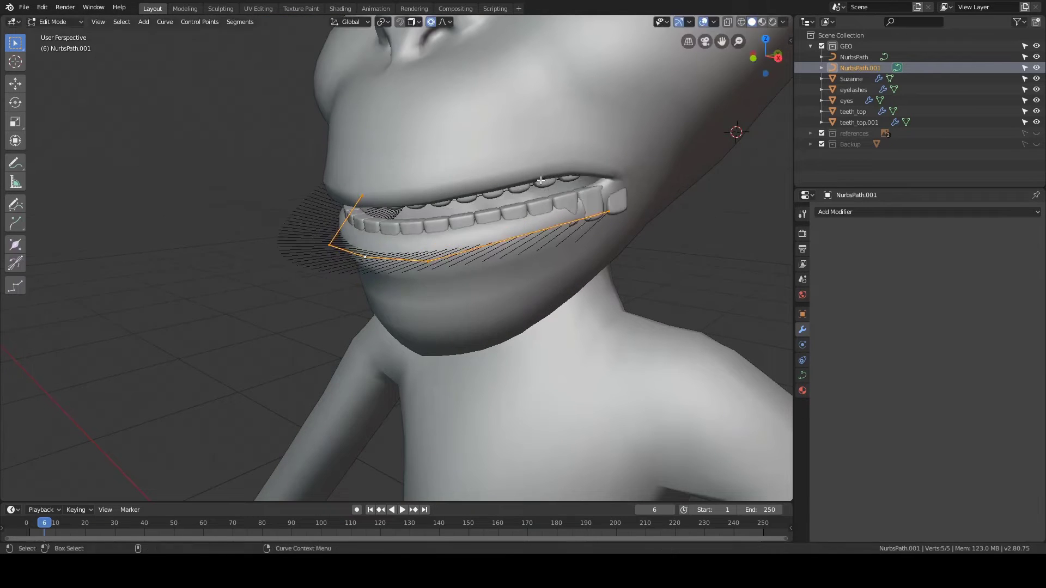
middle_drag(543, 181, 609, 166)
scroll(610, 166, up, 2)
middle_drag(729, 150, 655, 153)
key(s)
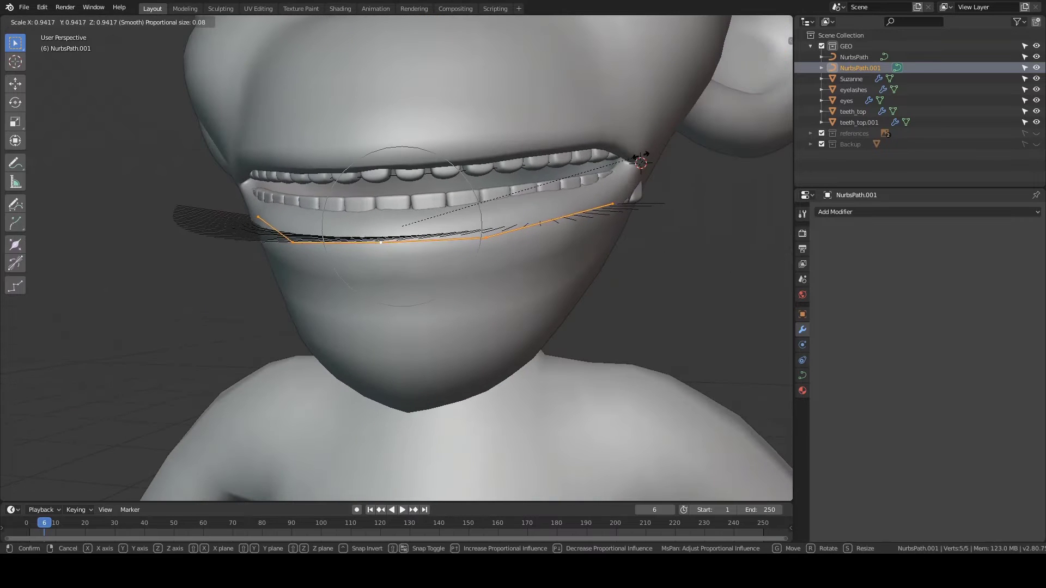
right_click(623, 159)
middle_drag(582, 184, 606, 183)
key(s)
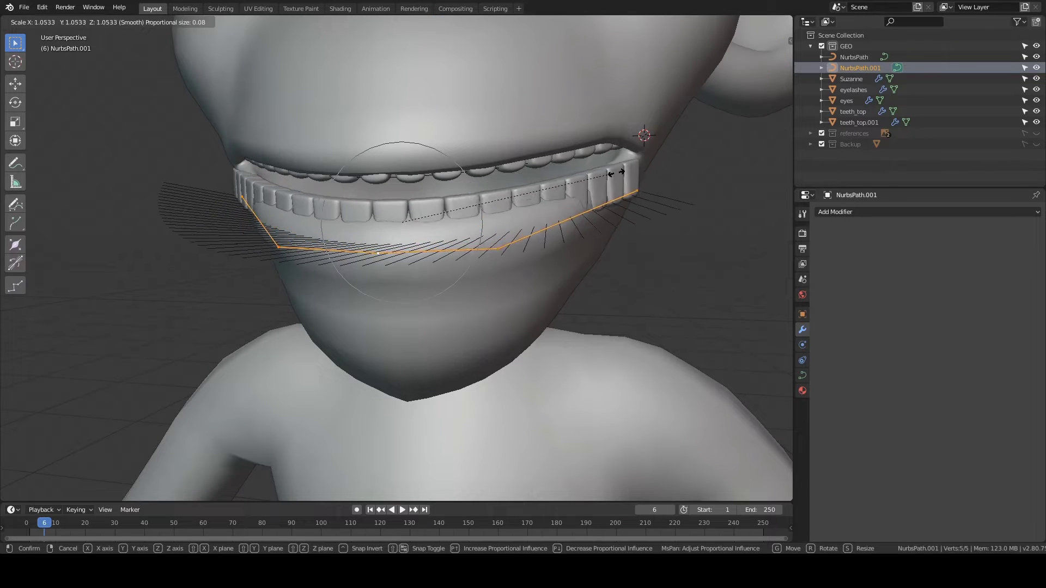
click(542, 176)
key(ctrl+z)
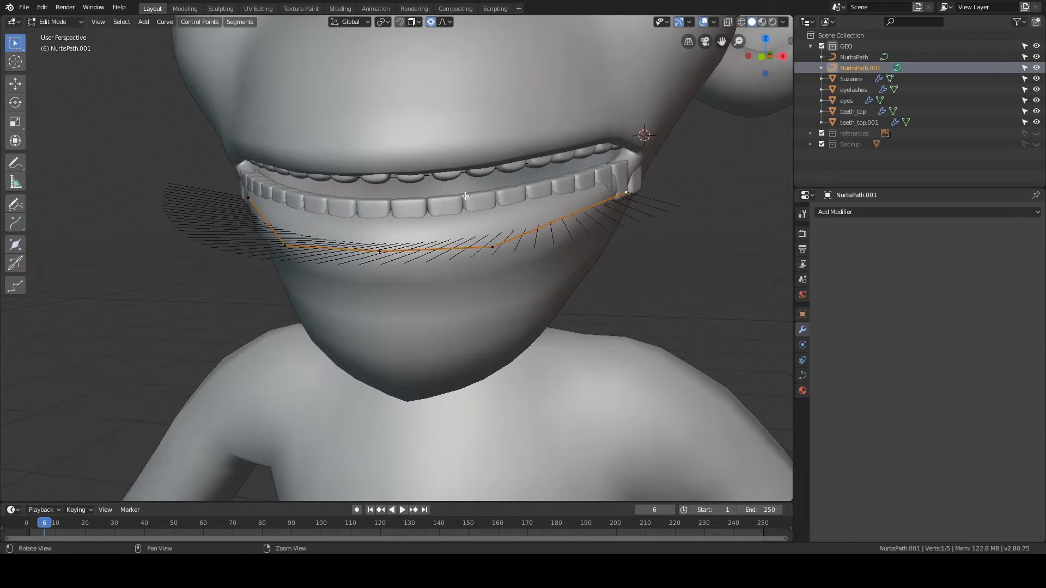
Step: Scale the two end control points of NurbsPath.001 inward to about 0.899
middle_drag(465, 196, 193, 204)
key(s)
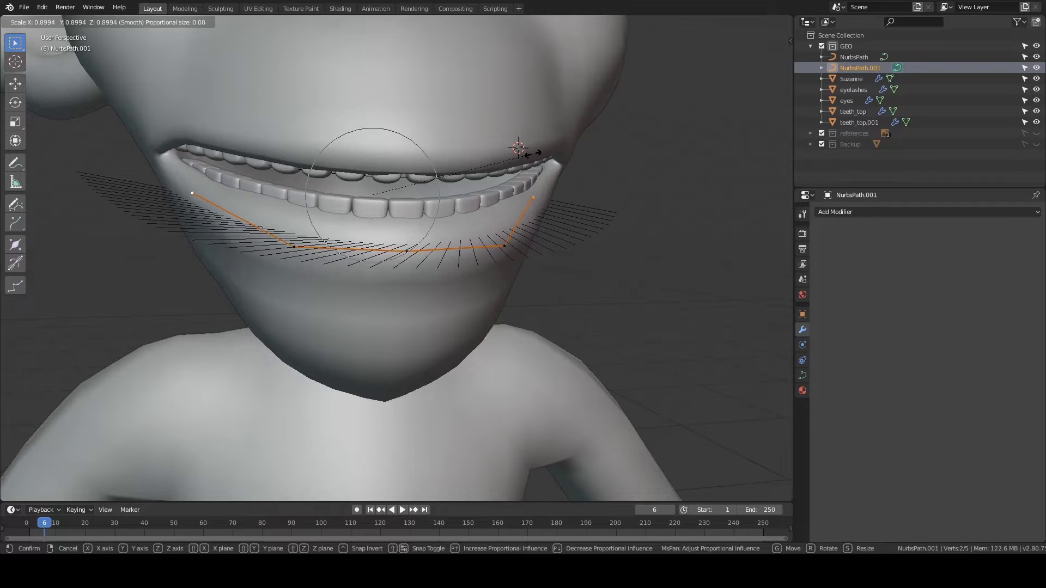
click(538, 153)
middle_drag(538, 154, 525, 162)
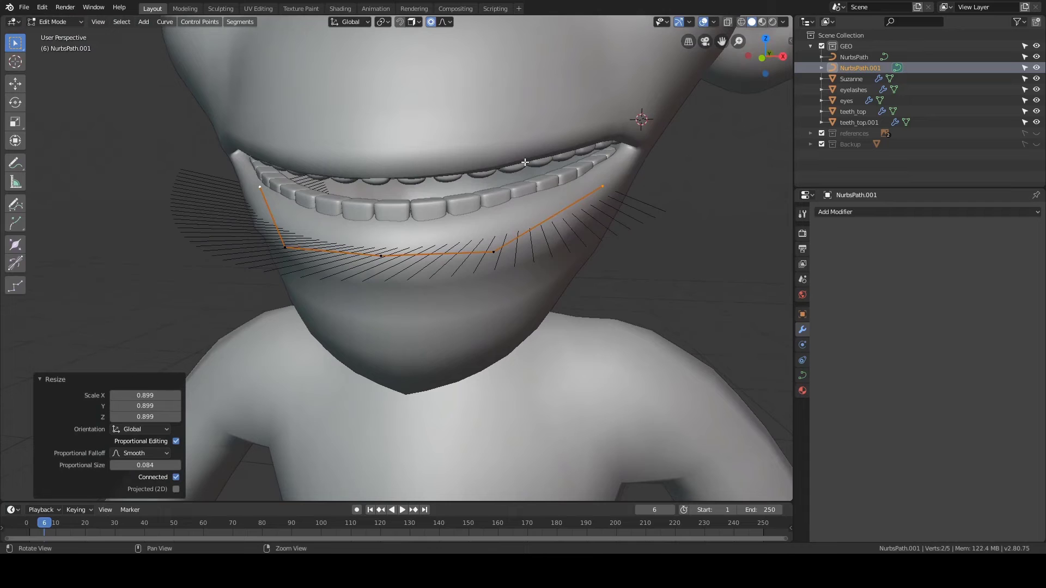
Step: Move all control points of NurbsPath.001 about 0.023 m along Y so the lower teeth sit behind the lip
shift+click(288, 248)
middle_drag(463, 257, 544, 231)
key(h)
key(alt+h)
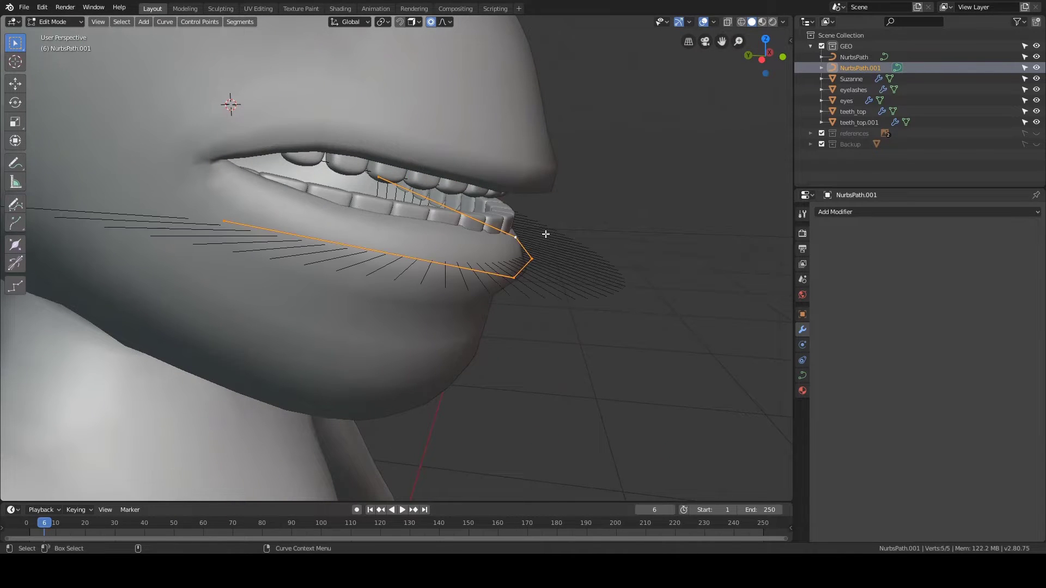
key(g)
key(y)
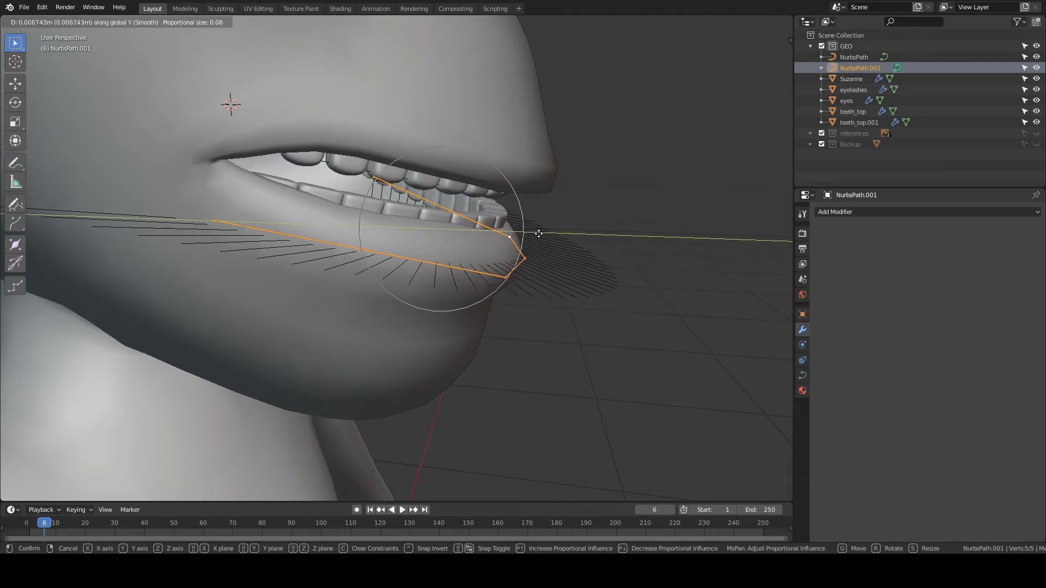
click(523, 234)
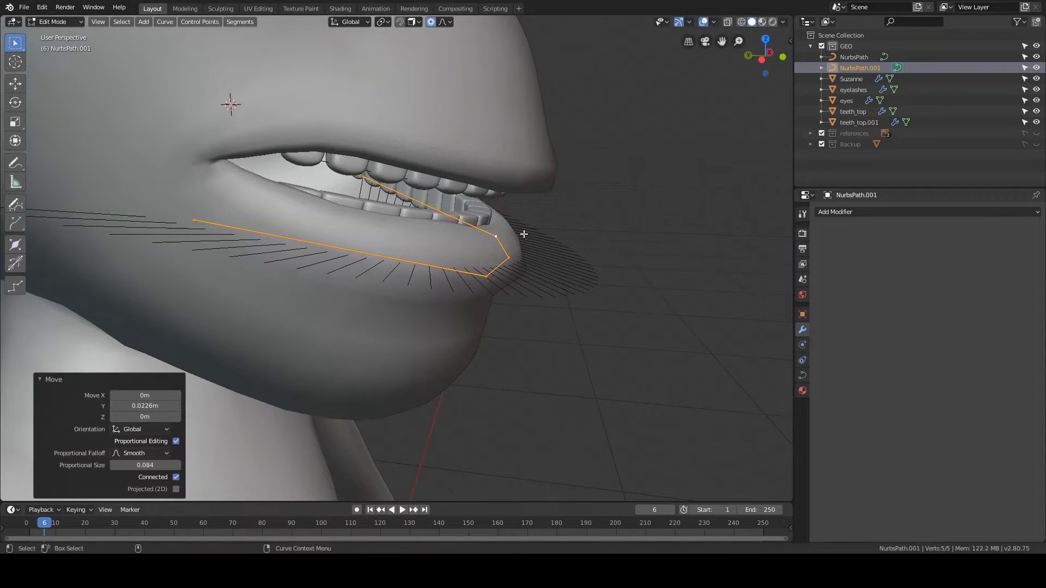
Step: Rescale selected control points of NurbsPath.001 to fit the lower mouth, and return to Object Mode
middle_drag(523, 231, 401, 213)
click(288, 192)
key(s)
click(539, 216)
click(374, 212)
scroll(509, 243, down, 4)
Step: Rotate the entire mesh of teeth_top.001 180° about the global X axis in Edit Mode, and return to Object Mode
click(576, 218)
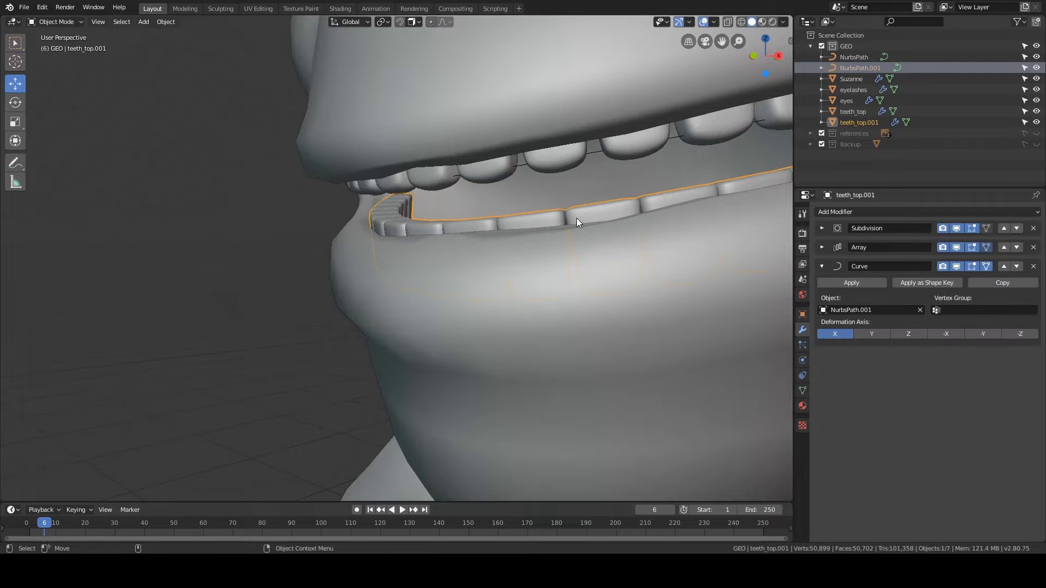
middle_drag(576, 218, 535, 239)
key(ctrl+Tab)
click(571, 241)
scroll(574, 242, down, 3)
key(r)
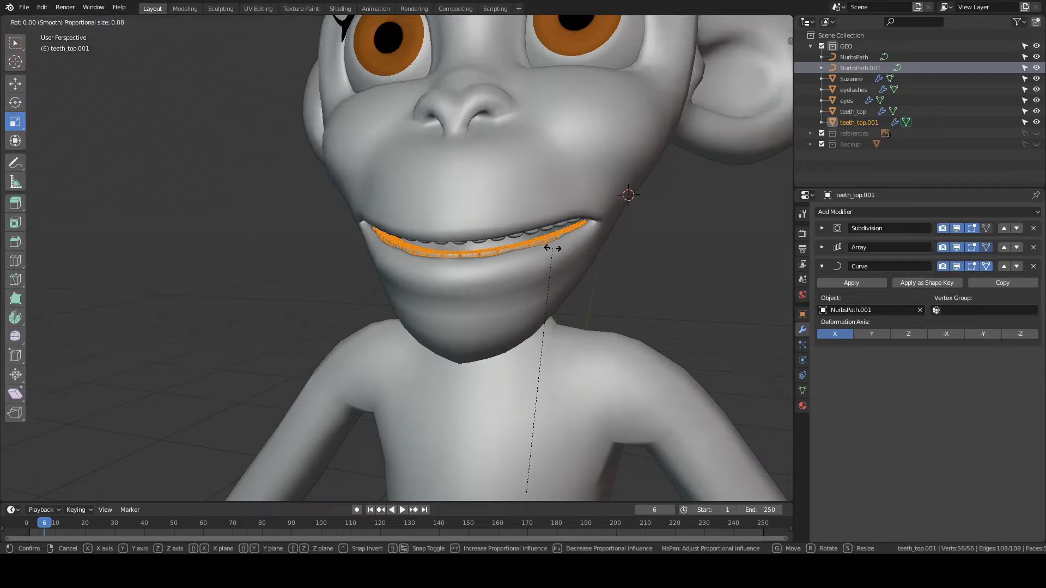
text(18)
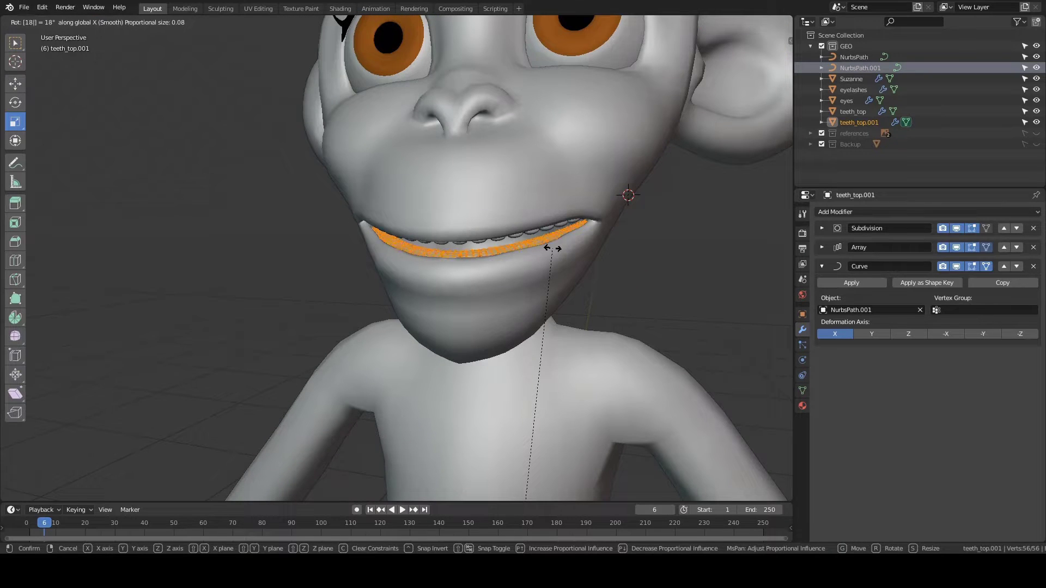
text(0)
key(Return)
key(ctrl+Tab)
click(529, 251)
Step: Move all control points of the upper NurbsPath curve about 0.006 m along Z in Edit Mode, and leave Edit Mode
drag(585, 256, 596, 257)
middle_drag(596, 257, 539, 218)
click(644, 246)
click(486, 201)
key(Tab)
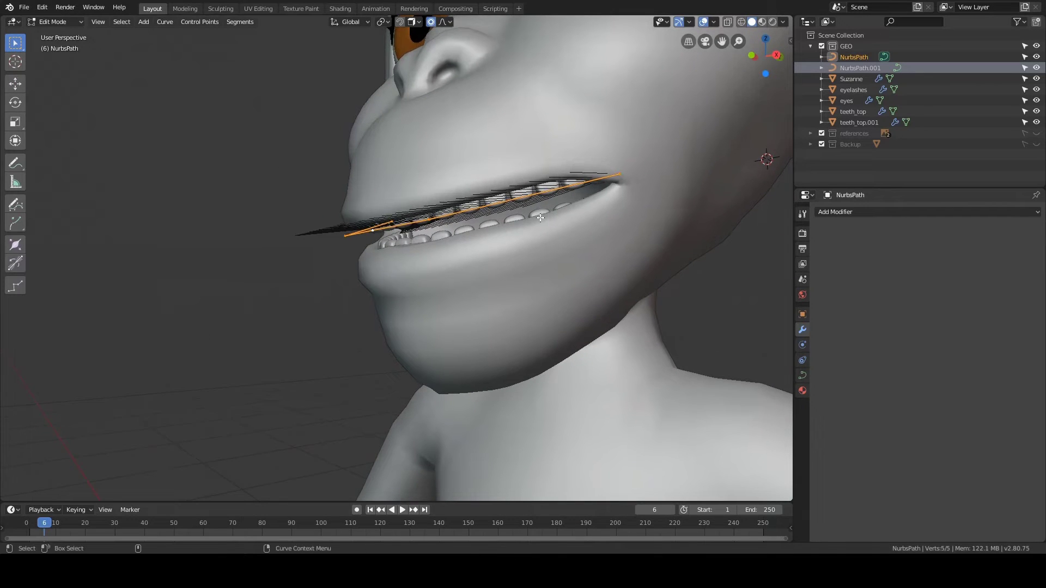
key(g)
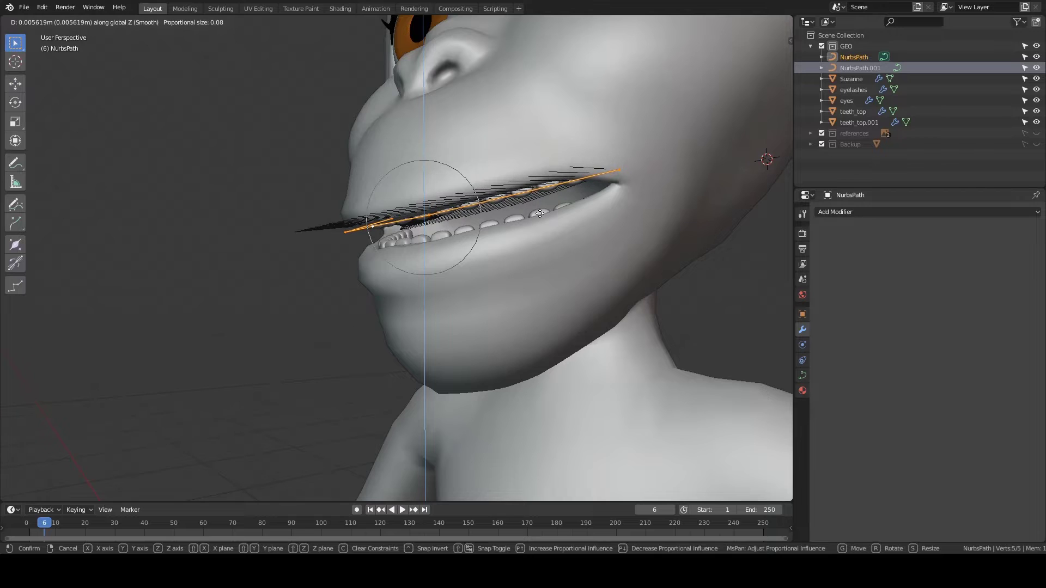
click(540, 213)
key(Tab)
Step: Enter Edit Mode on the lower teeth, hide their Array and Curve modifiers in Edit Mode, and deselect the single tooth's vertices
alt+drag(499, 224, 605, 242)
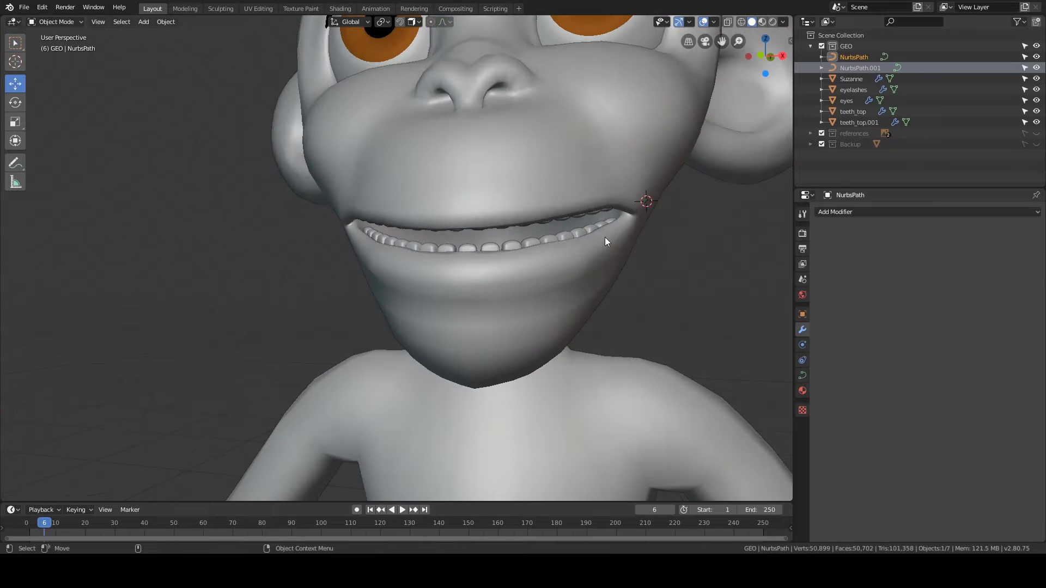
scroll(564, 183, up, 2)
middle_drag(565, 183, 489, 217)
scroll(583, 142, up, 2)
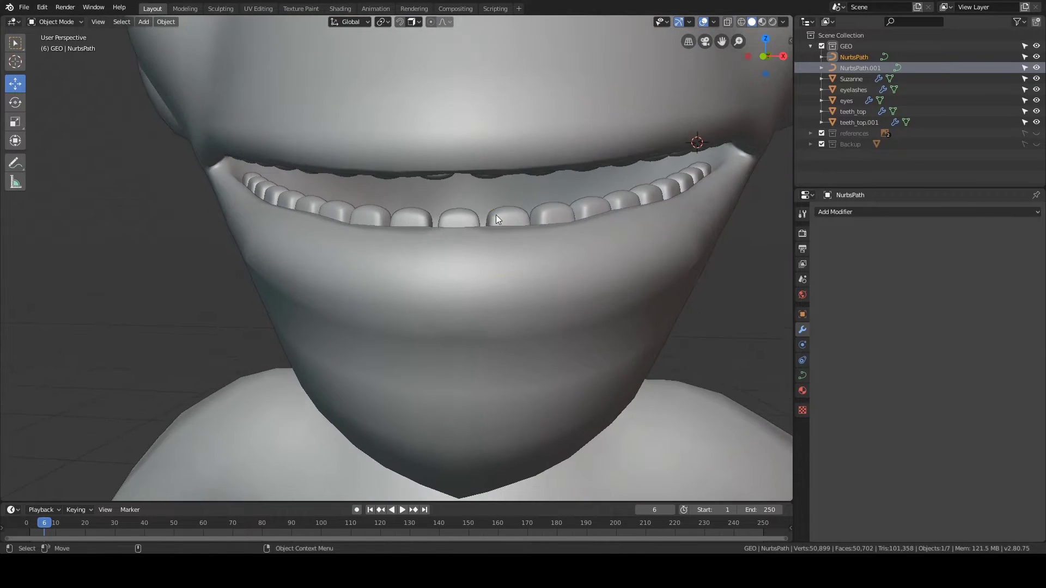
click(496, 215)
key(ctrl+Tab)
click(522, 220)
scroll(521, 220, down, 2)
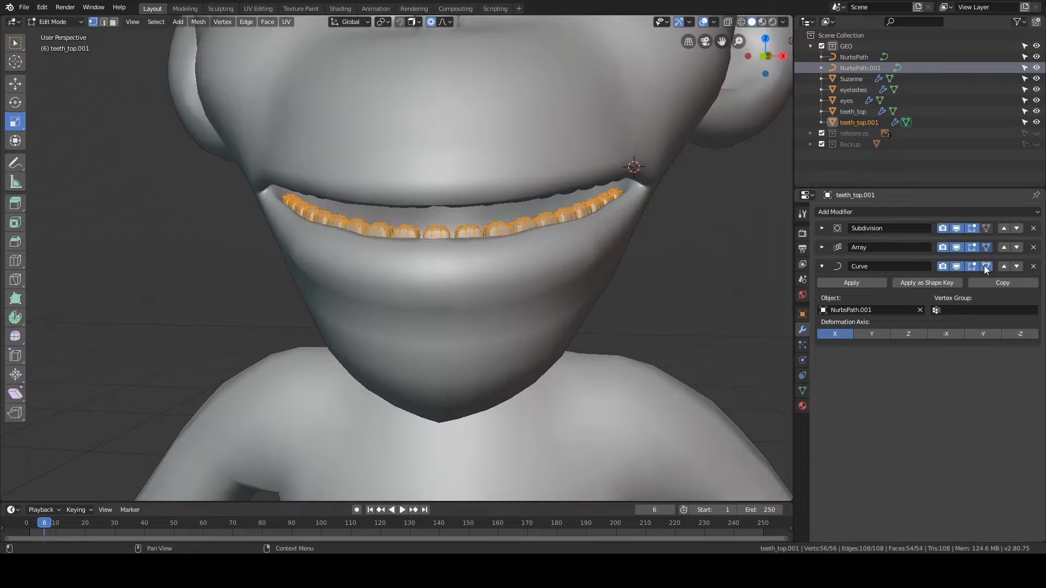
key(f)
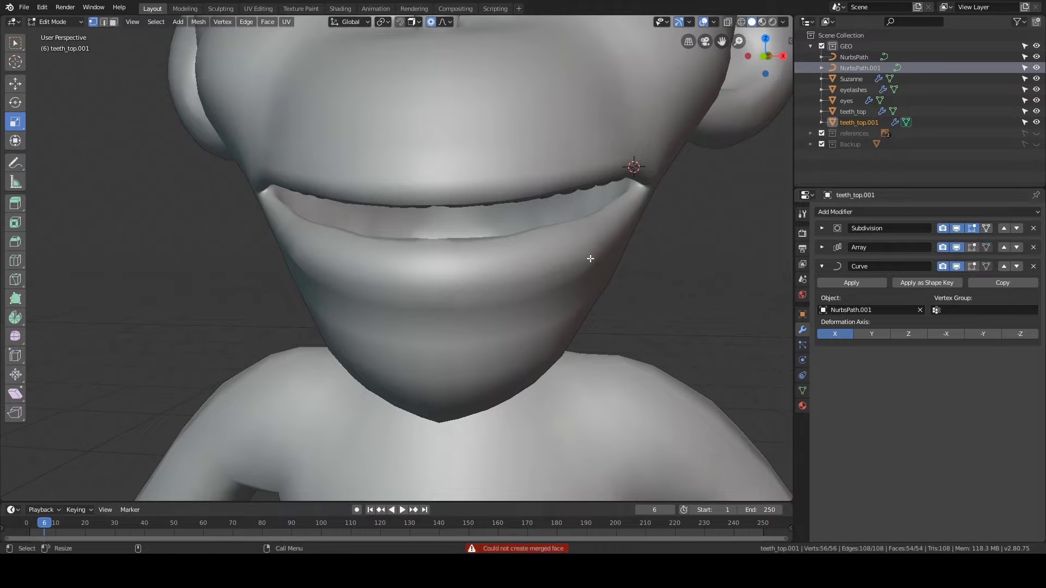
key(KP_Decimal)
scroll(567, 246, down, 1)
key(alt+a)
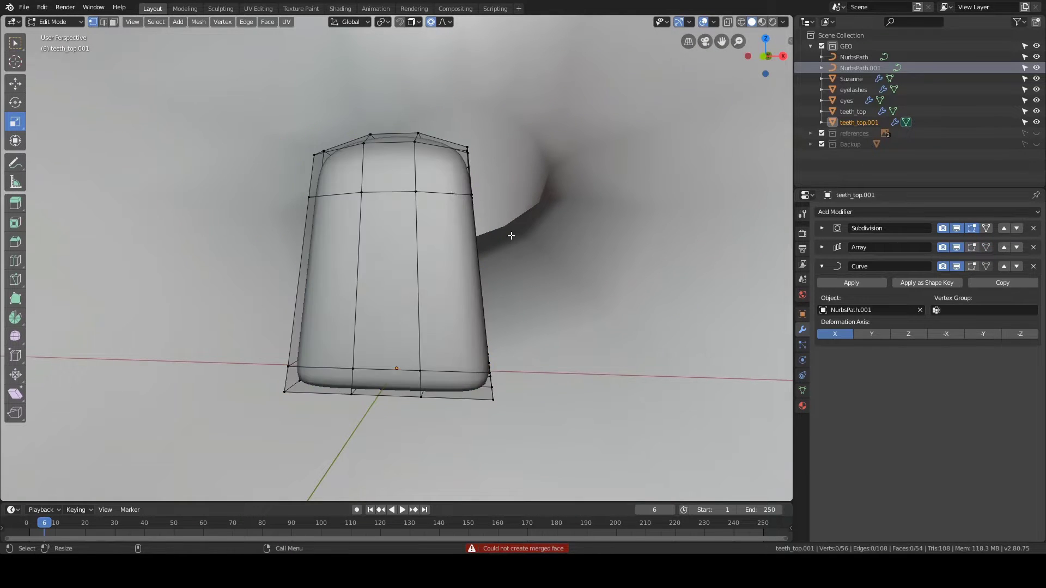
Step: Lasso-select the vertices around the upper end of the lower tooth, and show the Array and Curve modifiers in Edit Mode again
alt+drag(506, 235, 586, 192)
mouse_move(467, 95)
ctrl+right_down()
mouse_move(227, 166)
mouse_move(509, 210)
ctrl+right_up()
alt+drag(534, 217, 259, 228)
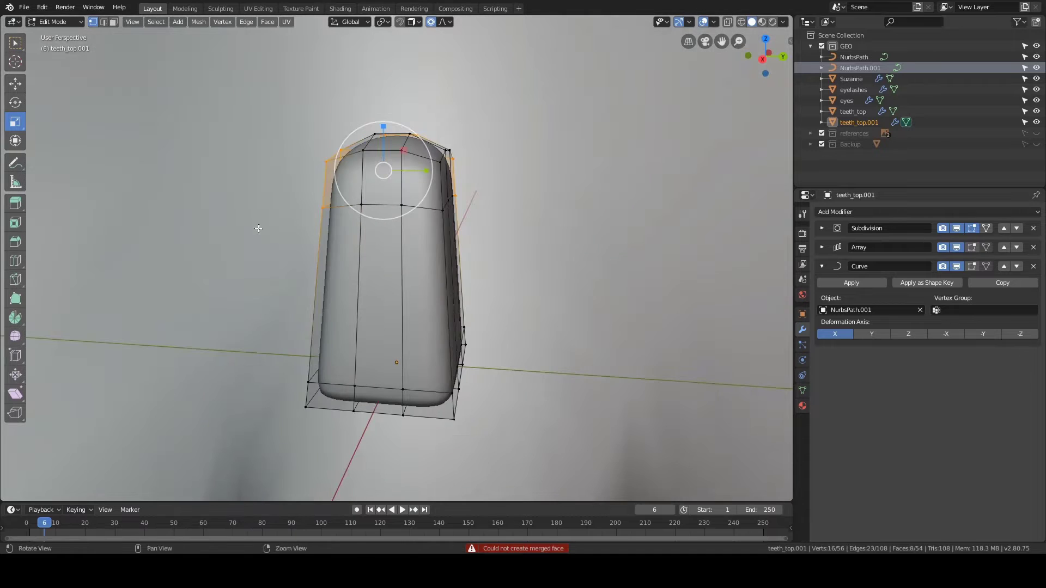
mouse_move(416, 74)
ctrl+right_down()
mouse_move(327, 250)
mouse_move(509, 215)
ctrl+right_up()
alt+drag(577, 193, 518, 201)
mouse_move(253, 131)
alt+mouse_down()
mouse_move(582, 126)
mouse_move(787, 167)
alt+mouse_up()
mouse_move(968, 248)
mouse_down()
mouse_move(986, 249)
mouse_move(987, 266)
mouse_up()
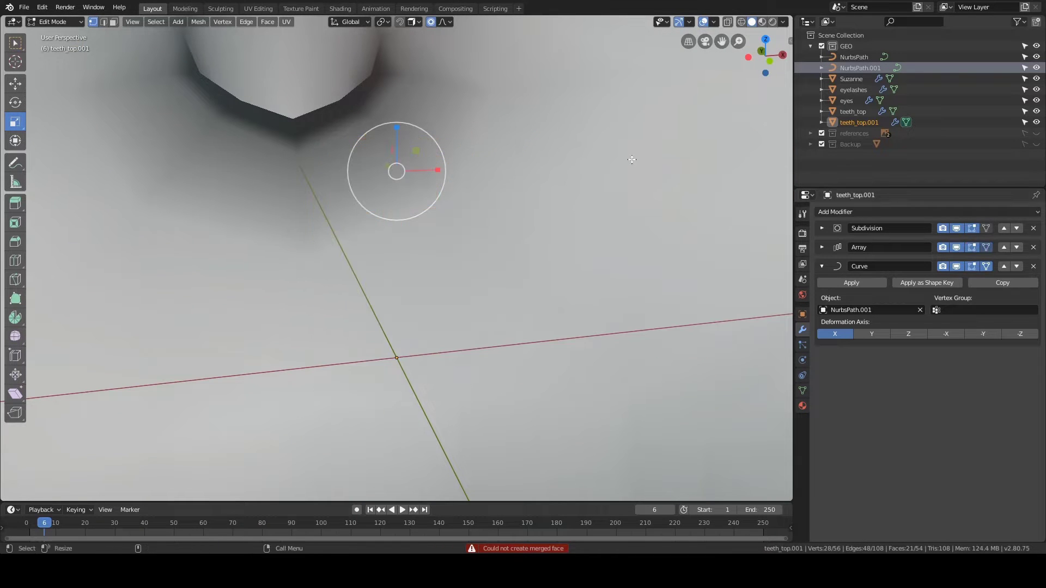
key(KP_Decimal)
alt+drag(613, 154, 555, 145)
scroll(563, 166, down, 10)
scroll(543, 183, up, 3)
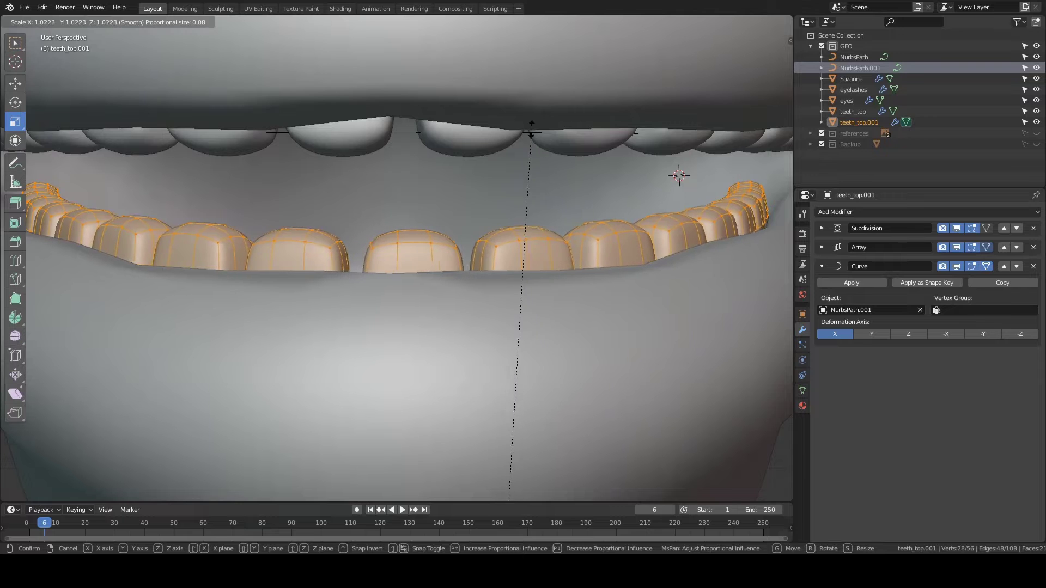
click(522, 74)
scroll(527, 161, down, 7)
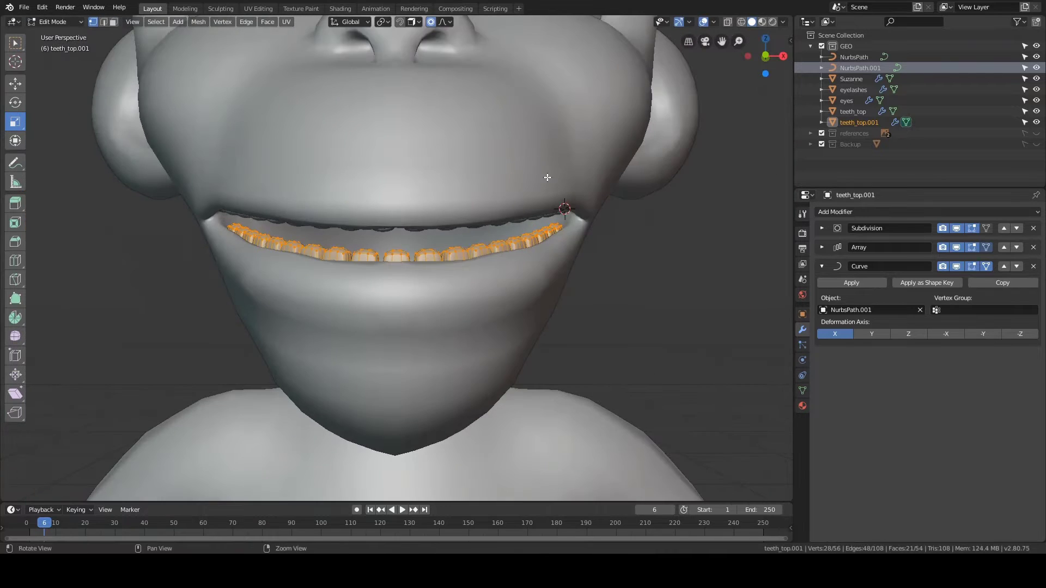
alt+drag(546, 178, 349, 202)
mouse_move(425, 198)
alt+mouse_down()
mouse_move(409, 192)
mouse_move(419, 186)
alt+mouse_up()
key(s)
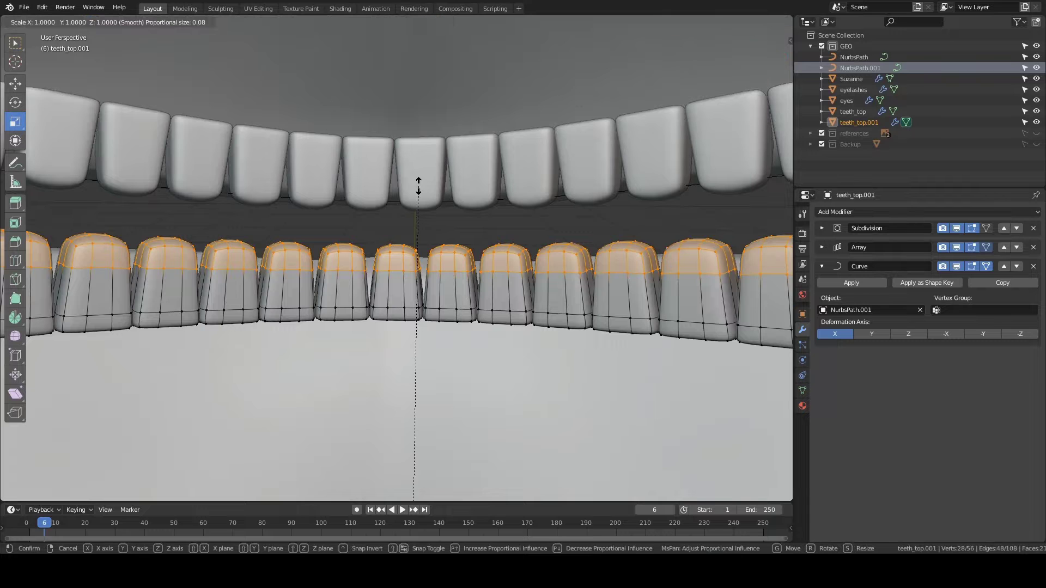
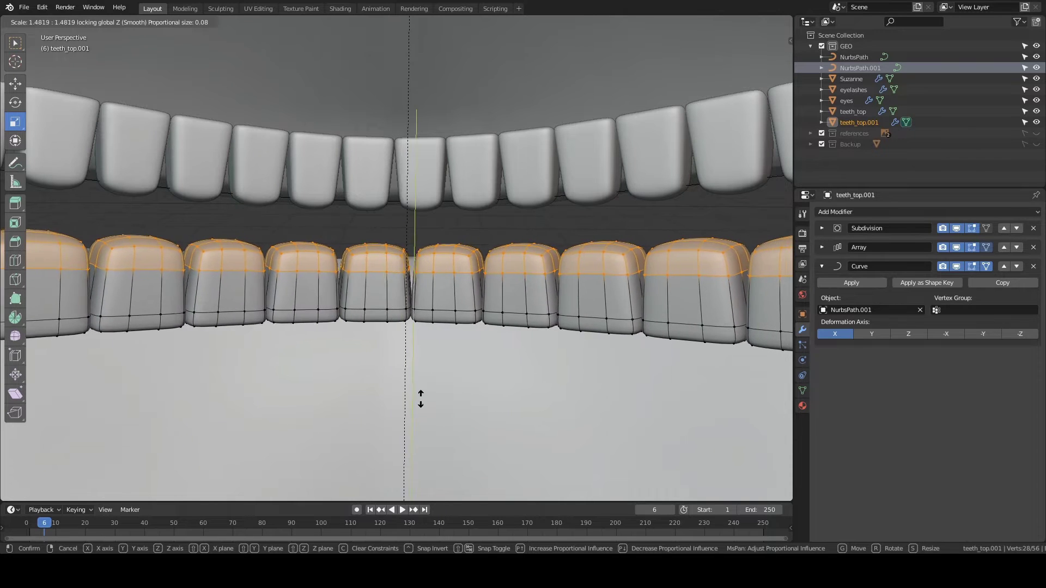
right_click(472, 147)
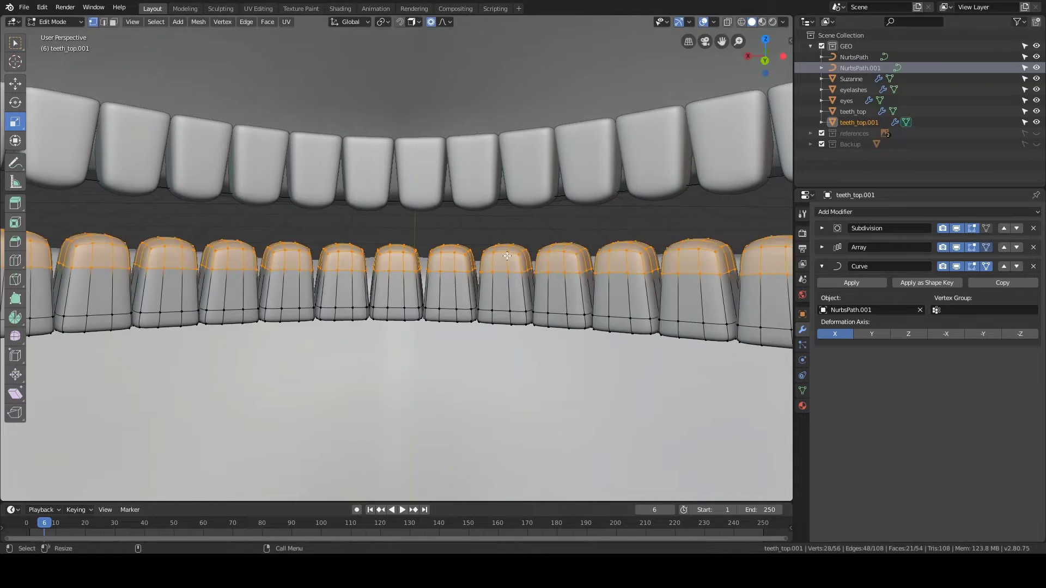
Step: Turn off proportional editing while viewing the single lower tooth without Array and Curve, and show both modifiers in Edit Mode again
scroll(392, 205, down, 3)
scroll(392, 205, down, 3)
middle_drag(393, 205, 466, 210)
scroll(562, 185, up, 5)
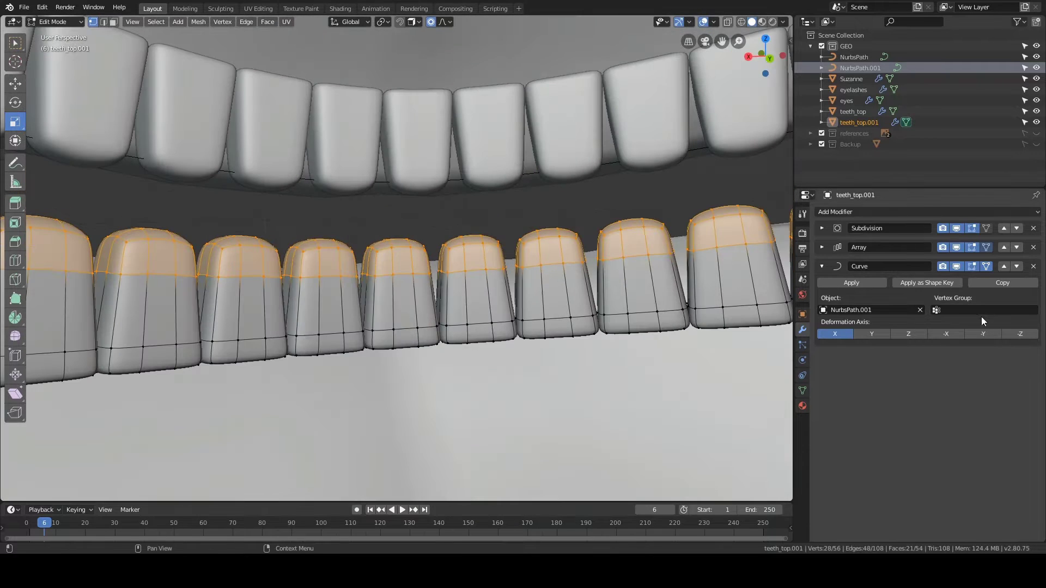
click(986, 266)
key(KP_Decimal)
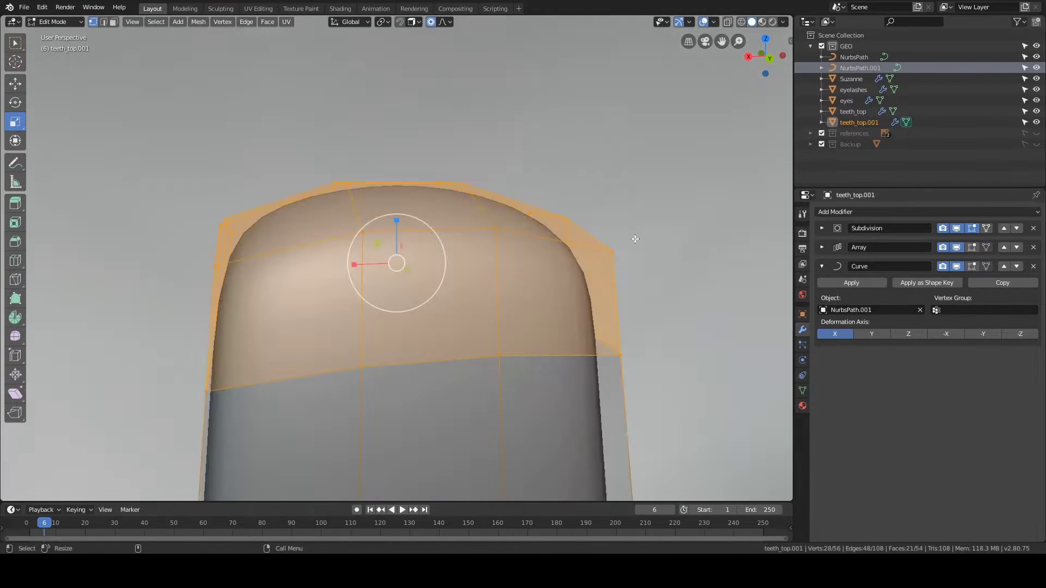
scroll(632, 236, down, 3)
shift+drag(396, 217, 393, 205)
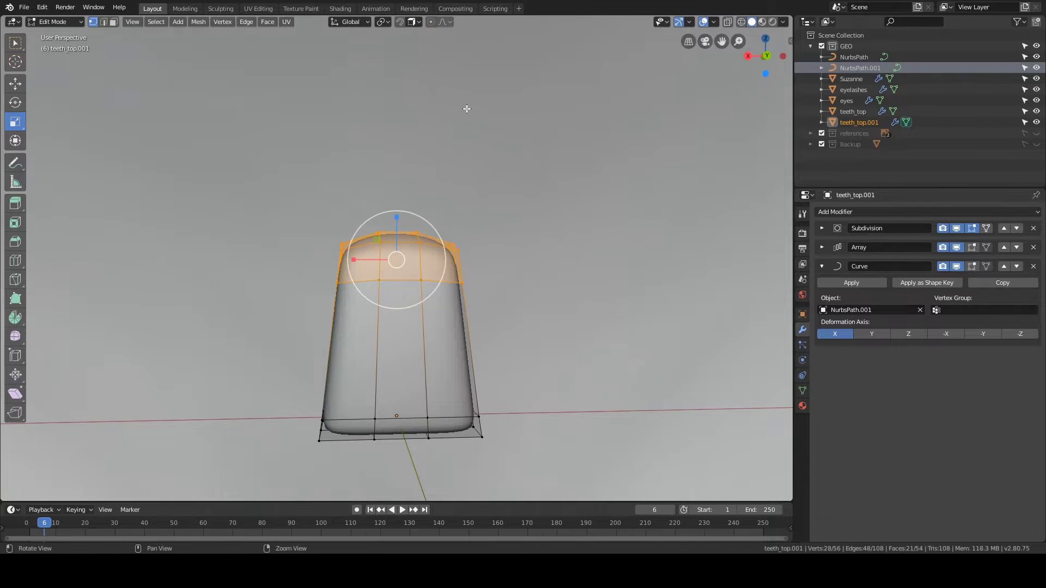
middle_drag(466, 109, 420, 23)
click(986, 246)
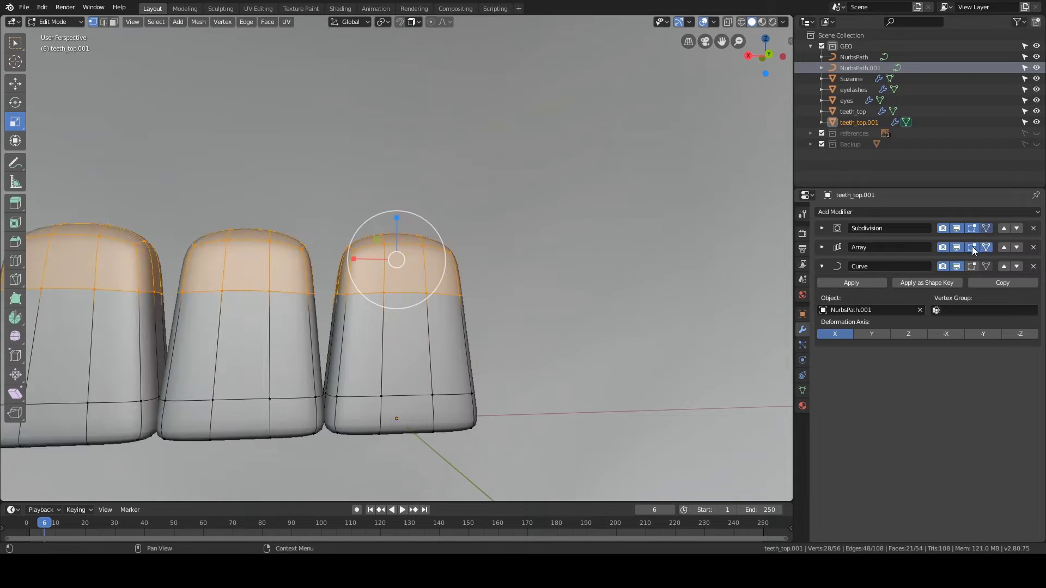
click(985, 267)
key(KP_Decimal)
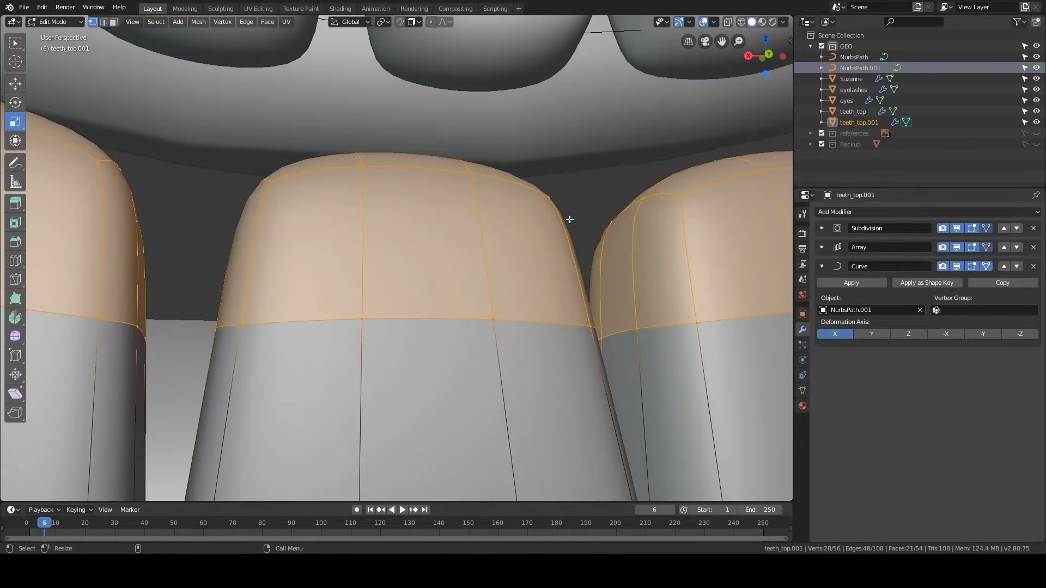
scroll(564, 219, down, 9)
scroll(526, 229, up, 2)
middle_drag(549, 214, 434, 289)
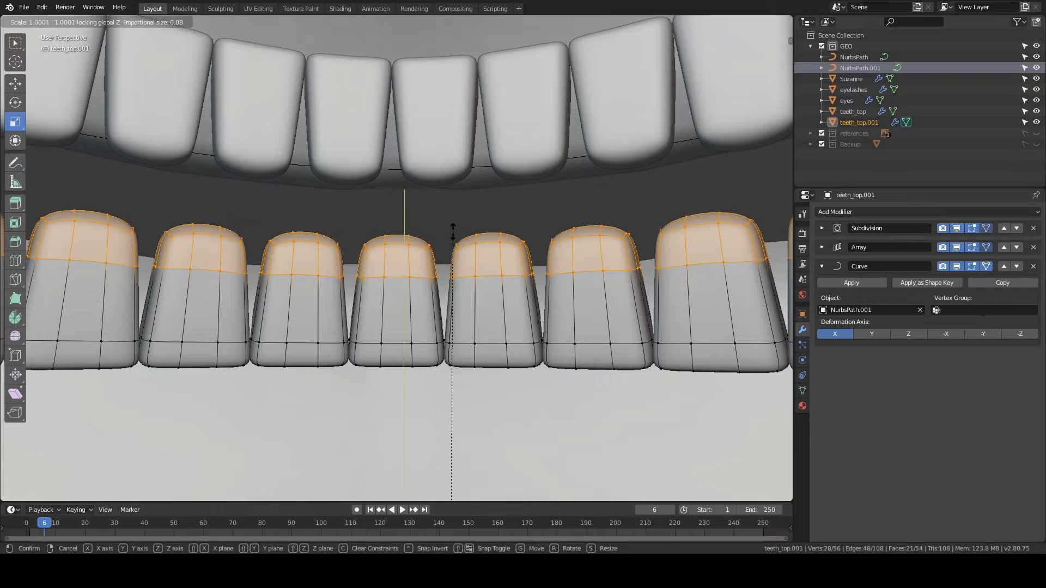
right_click(568, 105)
key(o)
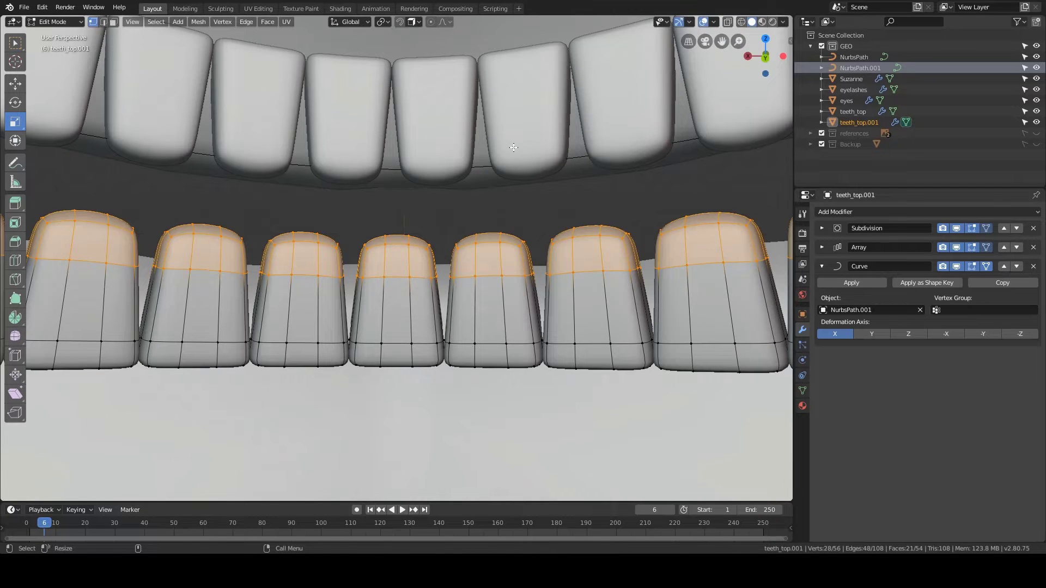
key(s)
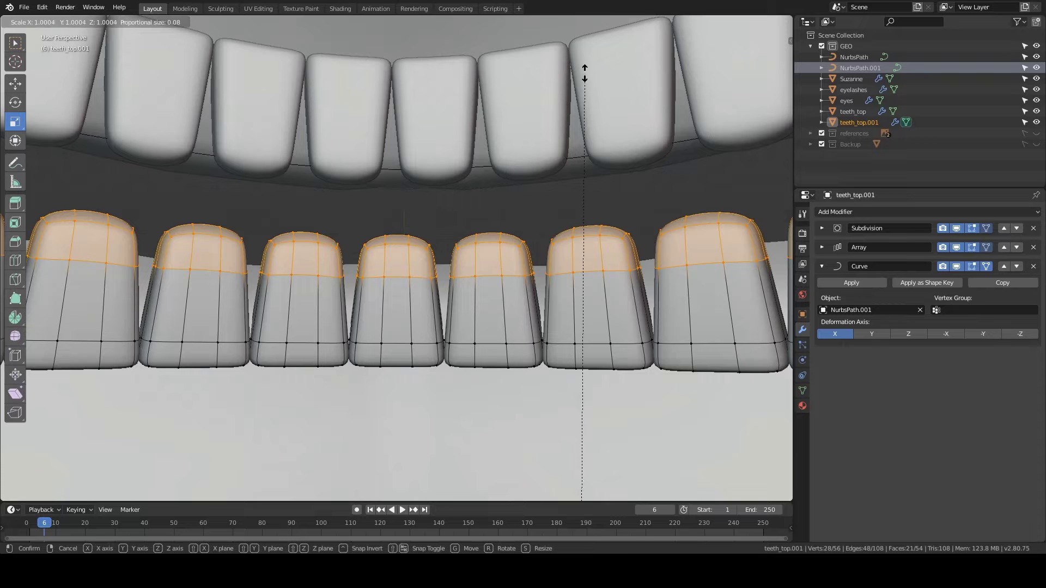
right_click(585, 73)
scroll(515, 201, down, 10)
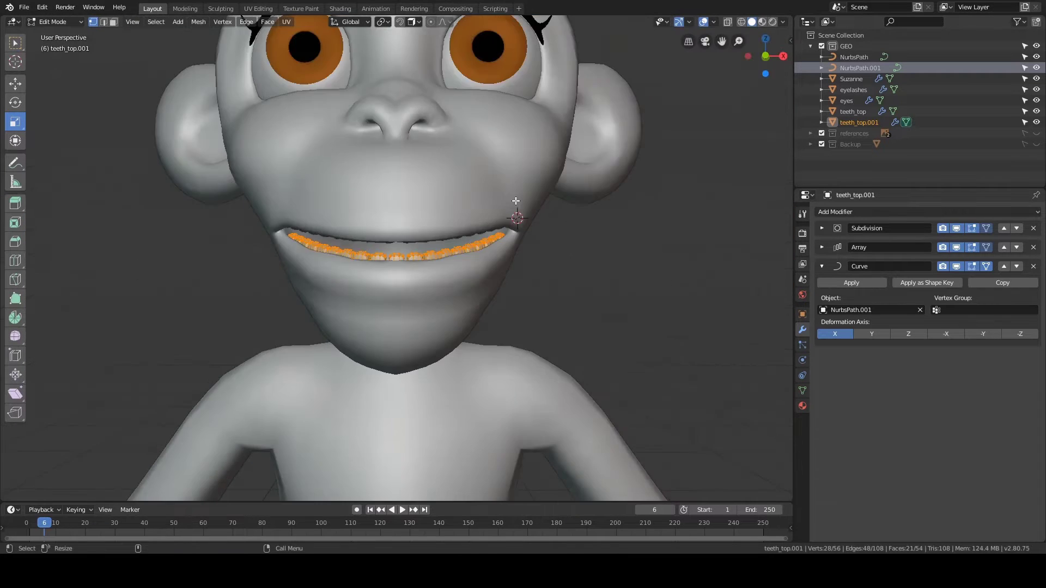
scroll(516, 201, down, 6)
key(s)
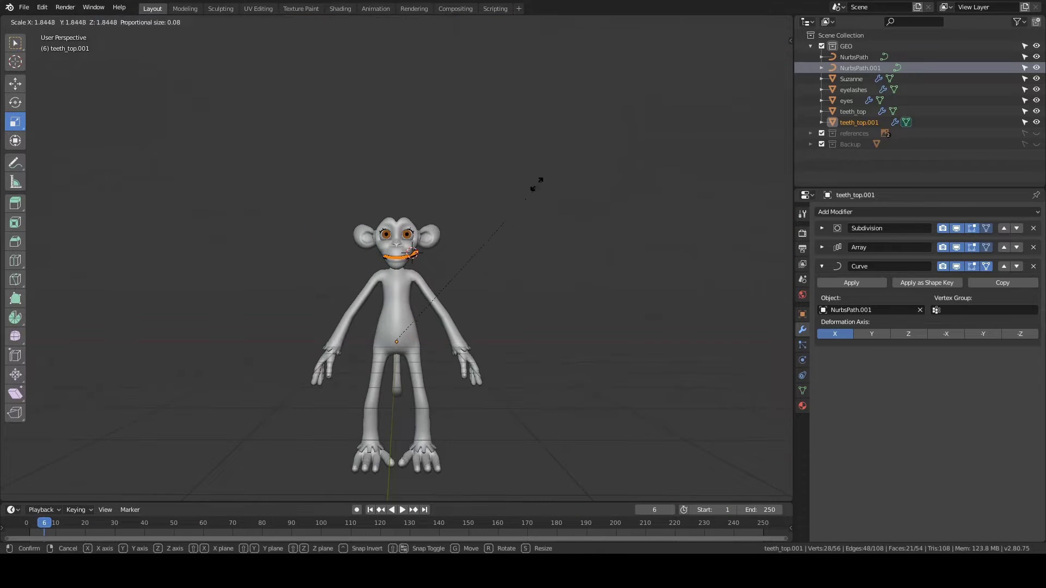
scroll(548, 176, up, 18)
middle_drag(469, 189, 368, 213)
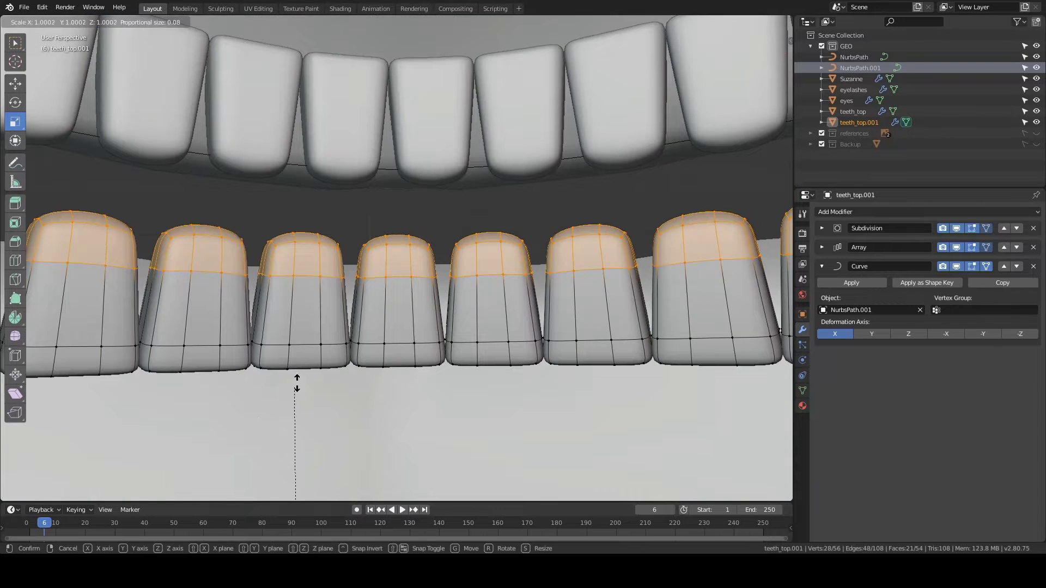
click(162, 269)
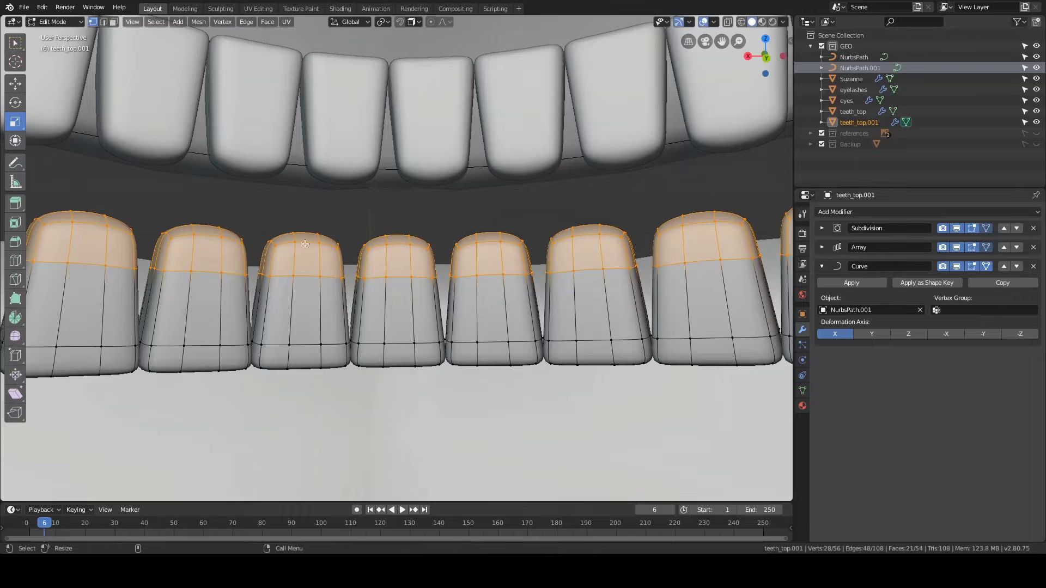
Step: Scale the selected tips of the lower teeth uniformly by about 1.125, and once more by about 1.041
scroll(303, 244, down, 5)
middle_drag(302, 243, 322, 205)
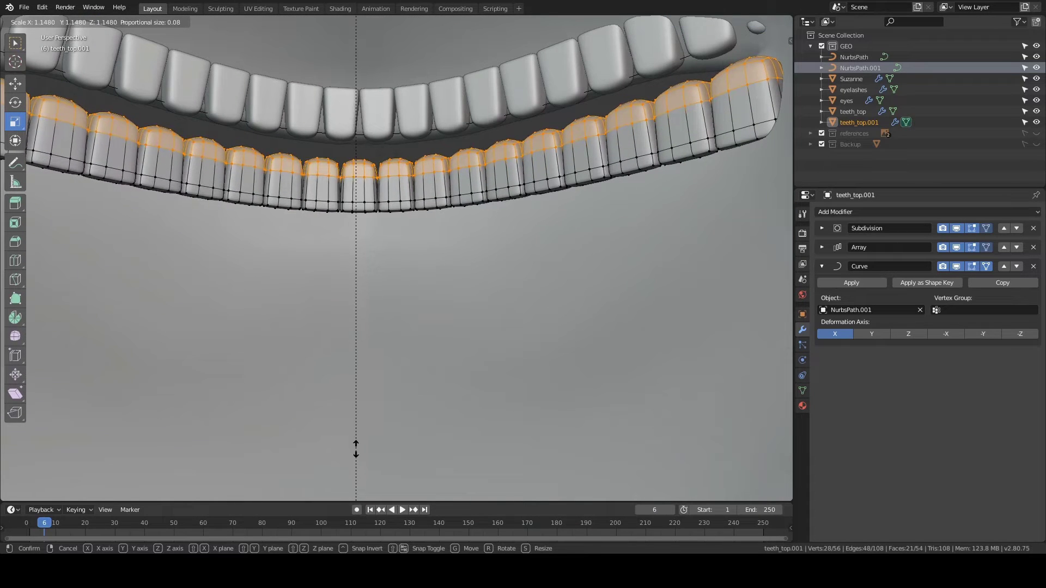
click(368, 23)
middle_drag(367, 33, 512, 155)
scroll(376, 122, down, 5)
scroll(513, 155, up, 2)
scroll(512, 155, down, 2)
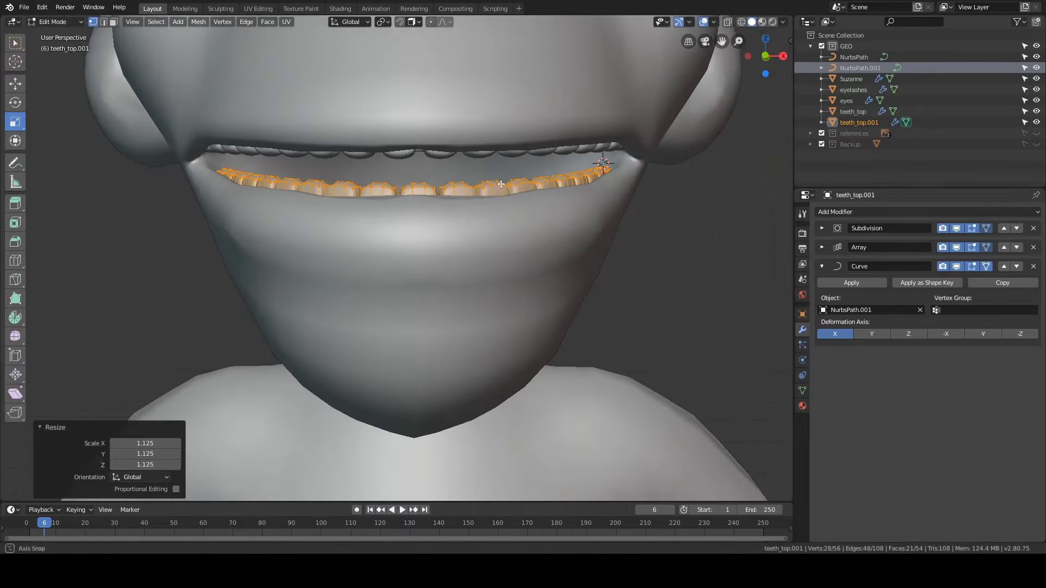
key(s)
right_click(514, 143)
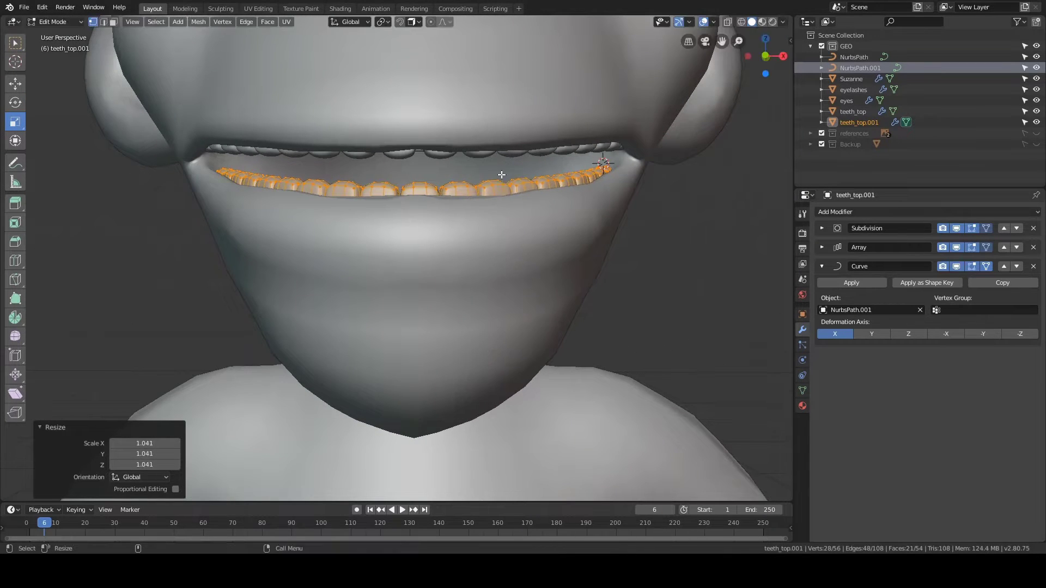
Step: Switch to editing the teeth_top mesh, and hide its Array and Curve modifiers in Edit Mode to isolate one tooth
key(Tab)
click(446, 154)
key(Tab)
middle_drag(485, 202, 469, 185)
drag(972, 267, 963, 248)
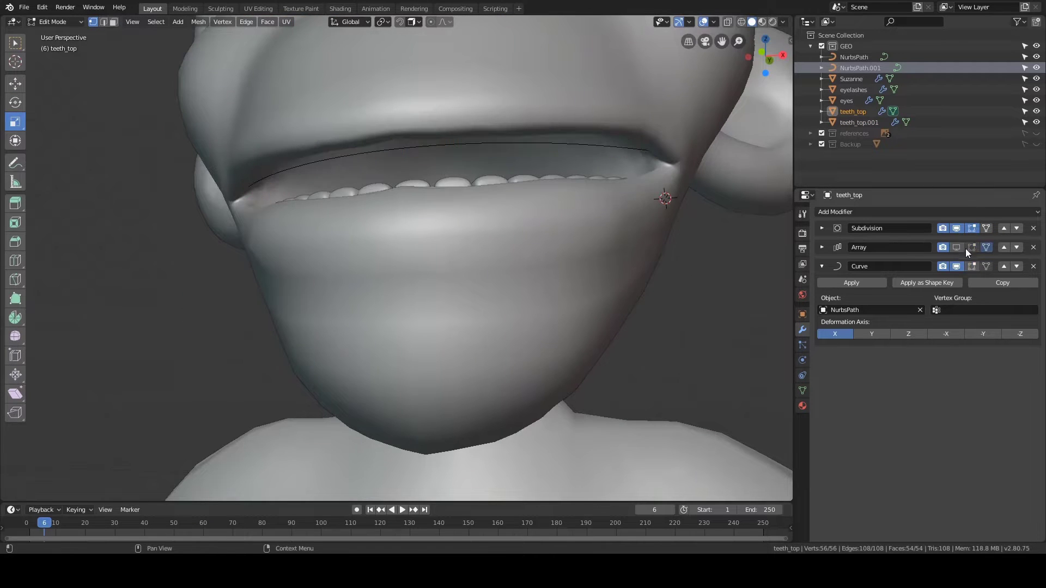
key(KP_Decimal)
scroll(566, 275, down, 5)
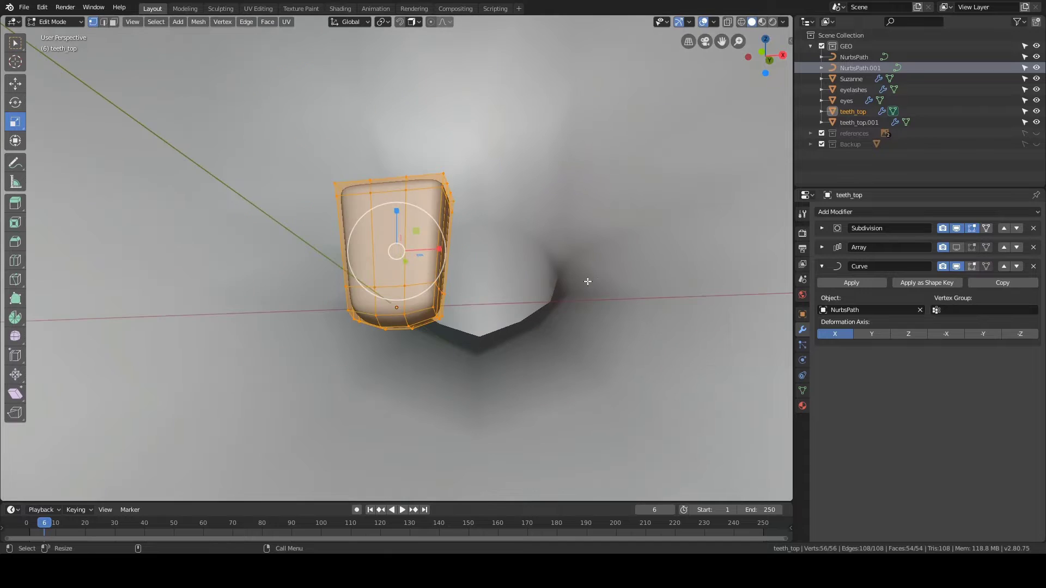
Step: Select all vertices of the upper tooth's lower end through the mesh, and show the Array and Curve modifiers in Edit Mode again
key(alt+a)
key(z)
ctrl+right_drag(470, 263, 530, 284)
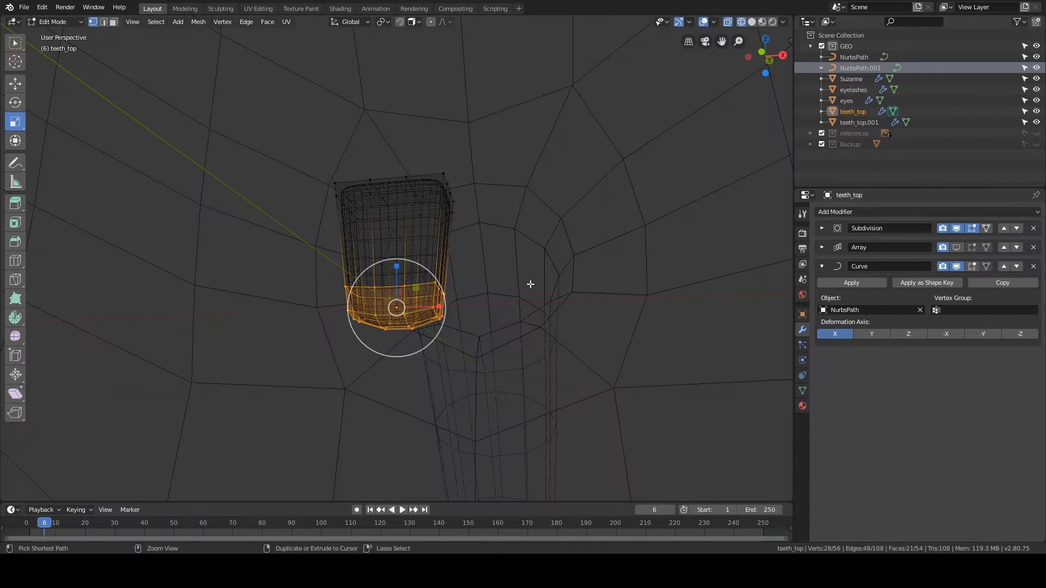
key(z)
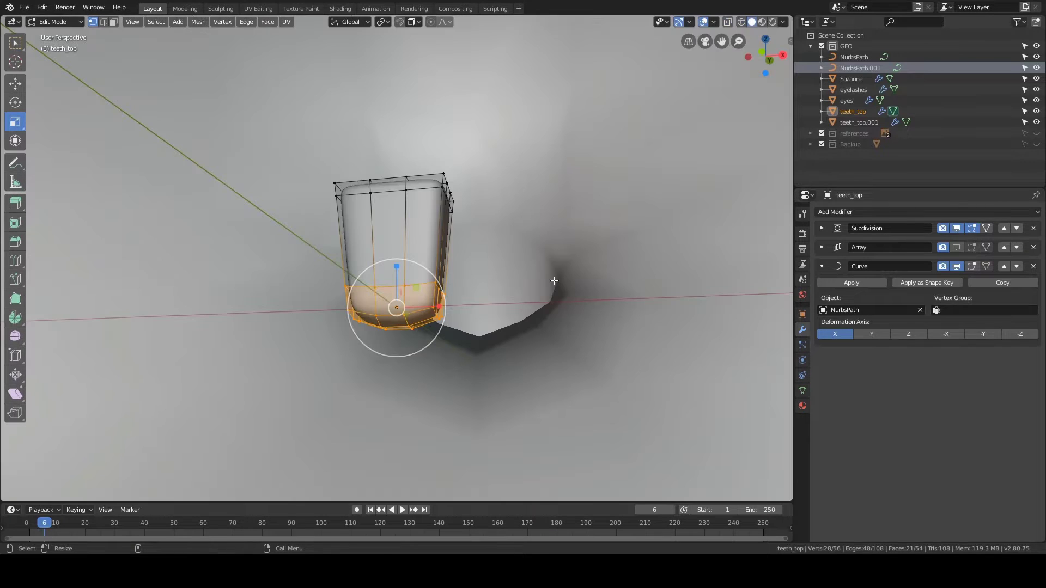
drag(955, 250, 982, 250)
click(972, 266)
click(985, 267)
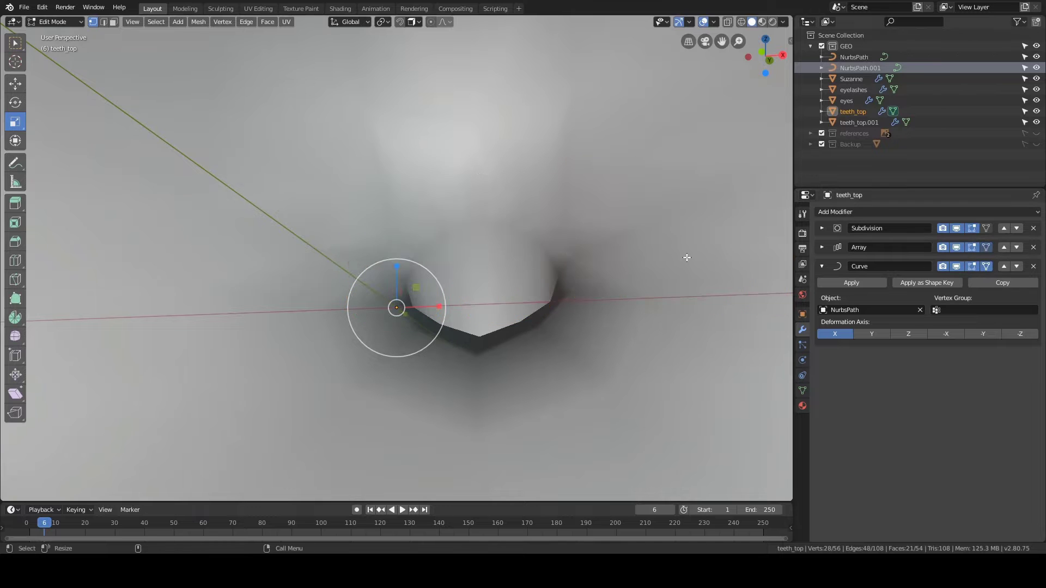
Step: Scale the selected tips of the upper teeth uniformly by about 1.223
key(KP_Decimal)
scroll(640, 258, down, 14)
middle_drag(504, 269, 529, 264)
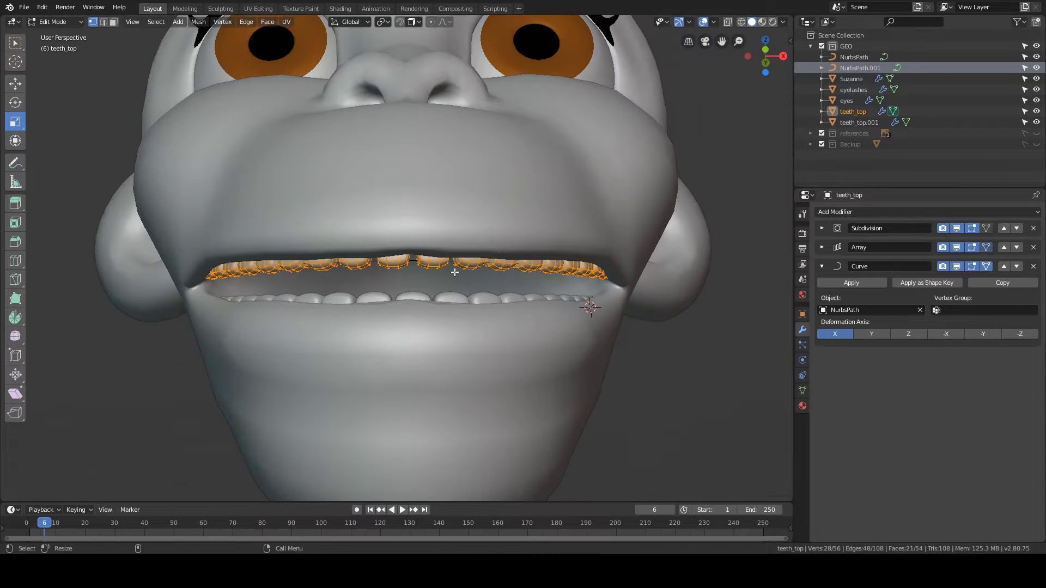
key(s)
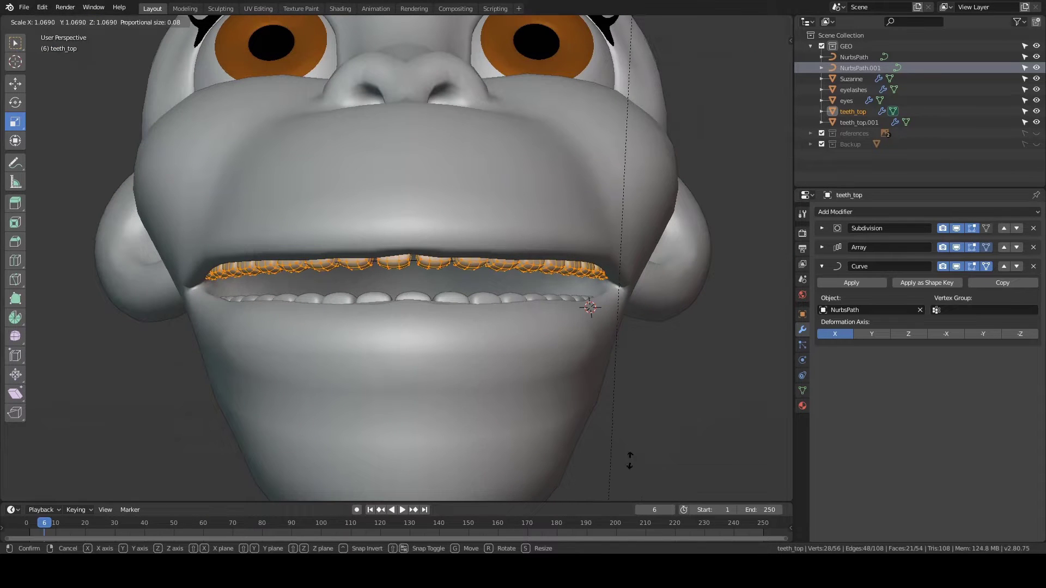
click(193, 360)
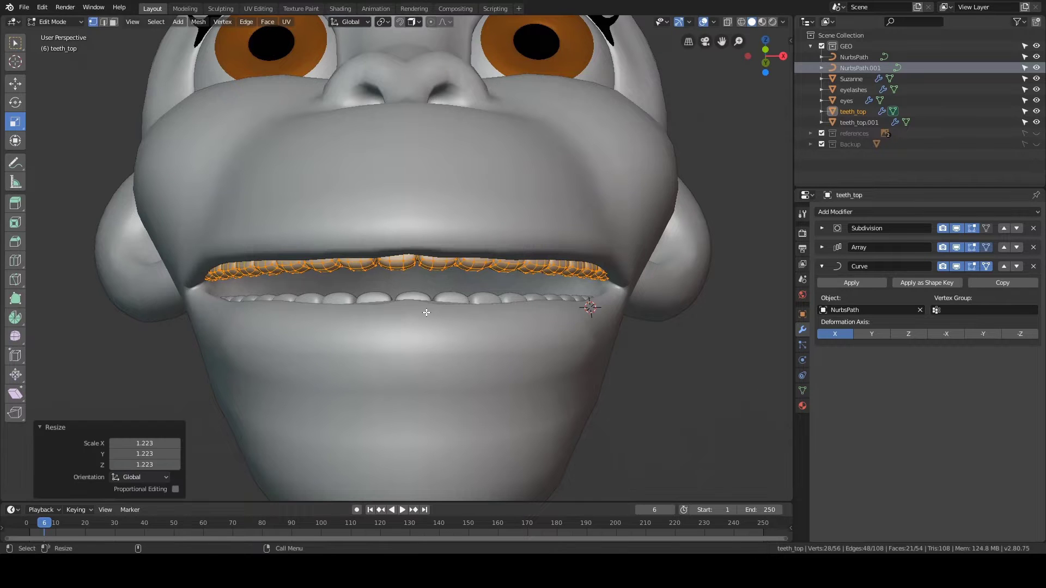
Step: Return to Object Mode and inspect how the upper and lower teeth sit in Suzanne's mouth from several angles
key(Tab)
middle_drag(648, 348, 526, 383)
scroll(493, 415, up, 4)
scroll(526, 383, down, 7)
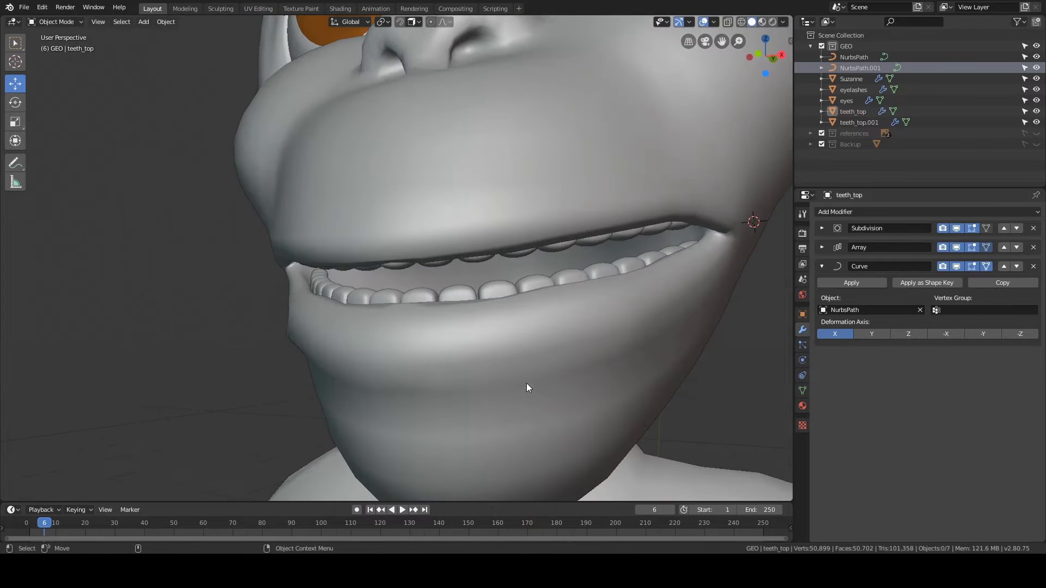
middle_drag(419, 320, 483, 266)
scroll(494, 293, up, 2)
scroll(494, 293, down, 5)
scroll(472, 293, up, 4)
scroll(473, 289, down, 3)
scroll(466, 194, up, 1)
middle_drag(436, 160, 462, 161)
scroll(466, 191, up, 3)
middle_drag(469, 204, 470, 171)
alt+drag(469, 171, 452, 168)
scroll(453, 168, down, 4)
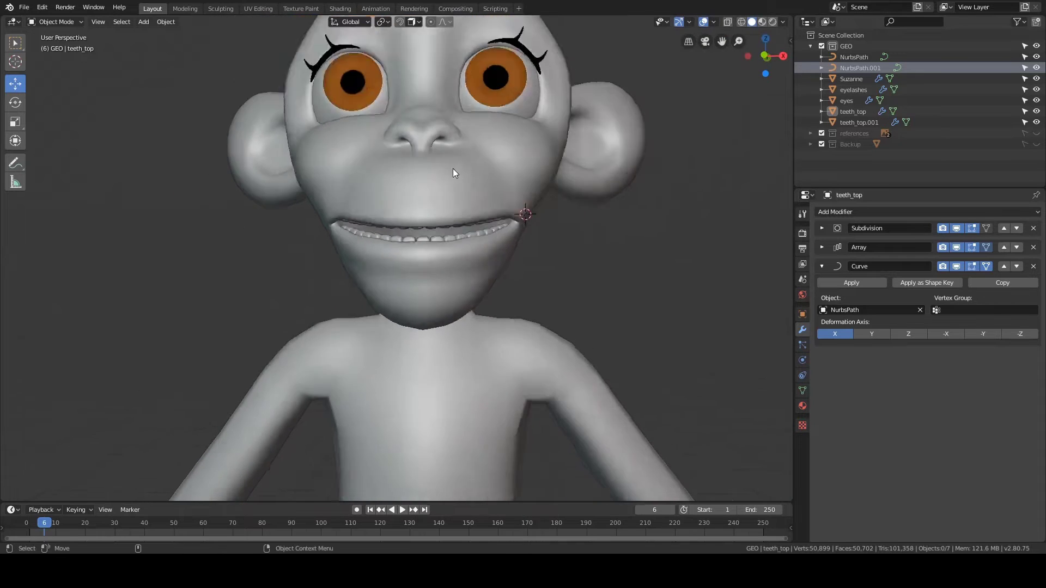
alt+drag(438, 231, 414, 240)
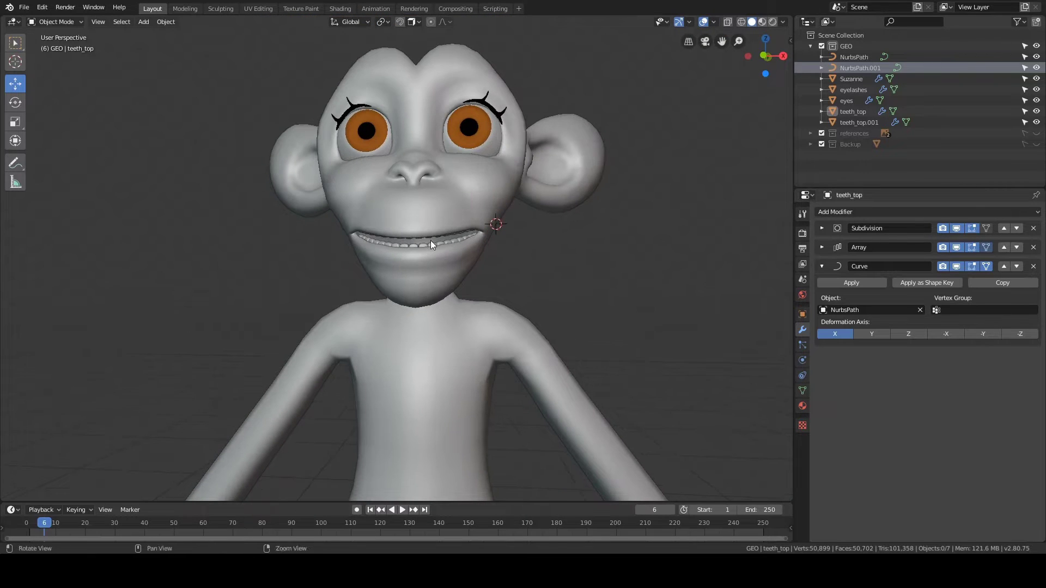
middle_drag(430, 240, 463, 273)
scroll(475, 238, up, 2)
Step: Select Suzanne and lower the mouthOpen shape key's value to 0 to close the mouth
click(429, 234)
click(443, 217)
click(434, 229)
click(537, 279)
middle_drag(759, 352, 700, 312)
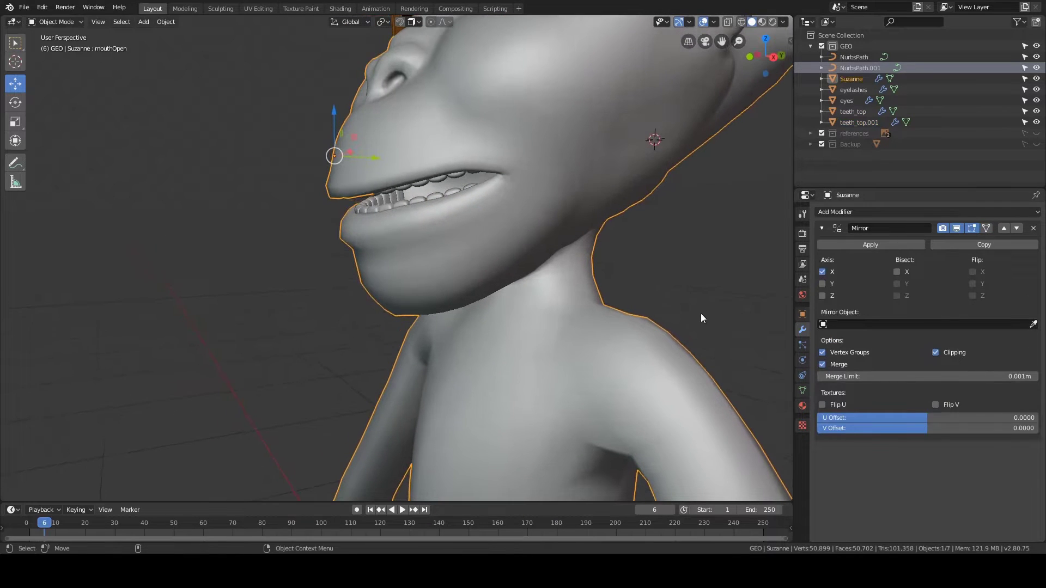
click(802, 391)
alt+drag(711, 349, 718, 344)
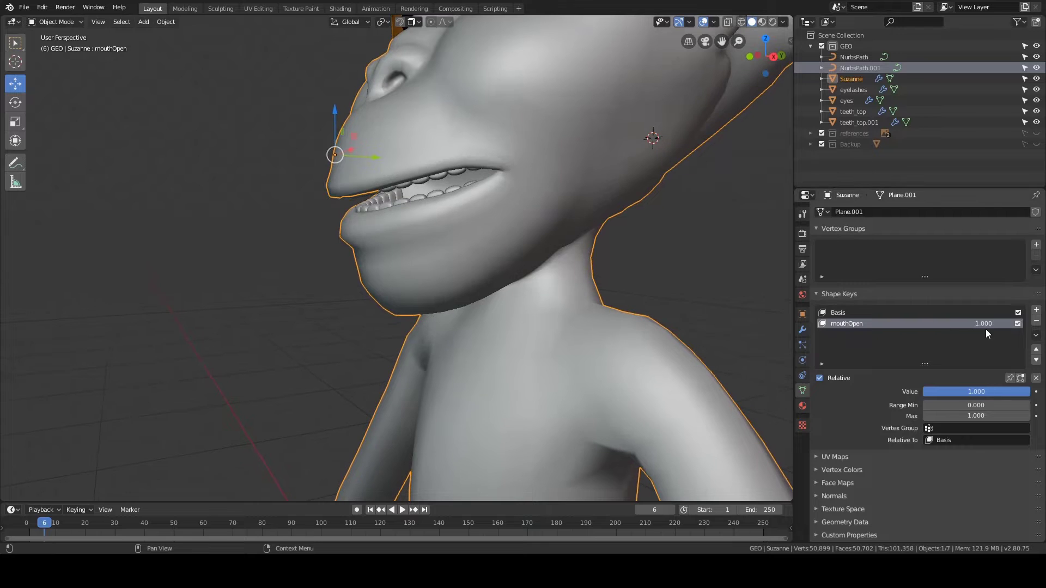
drag(1019, 392, 974, 391)
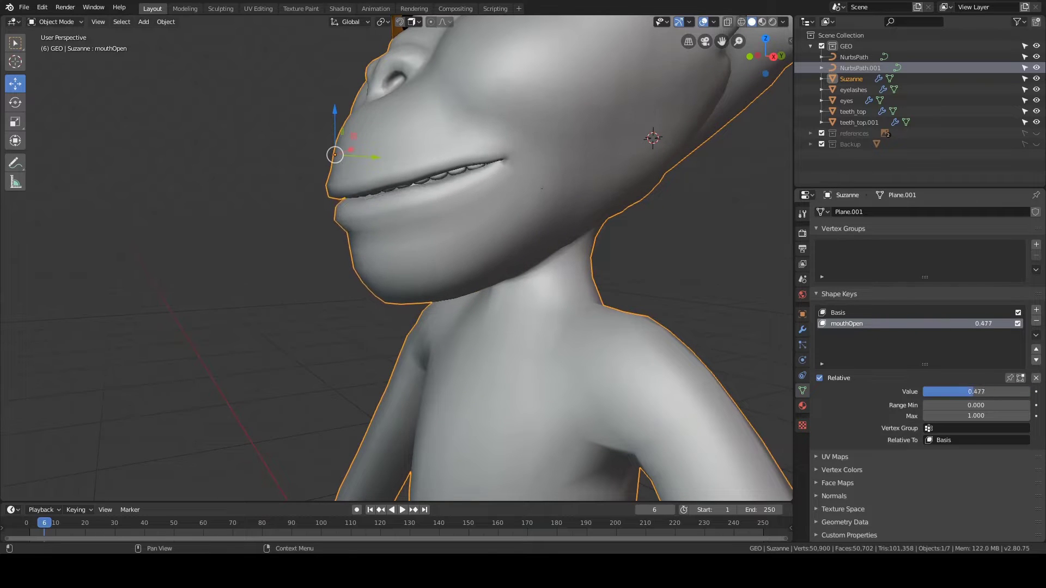
middle_drag(572, 264, 550, 267)
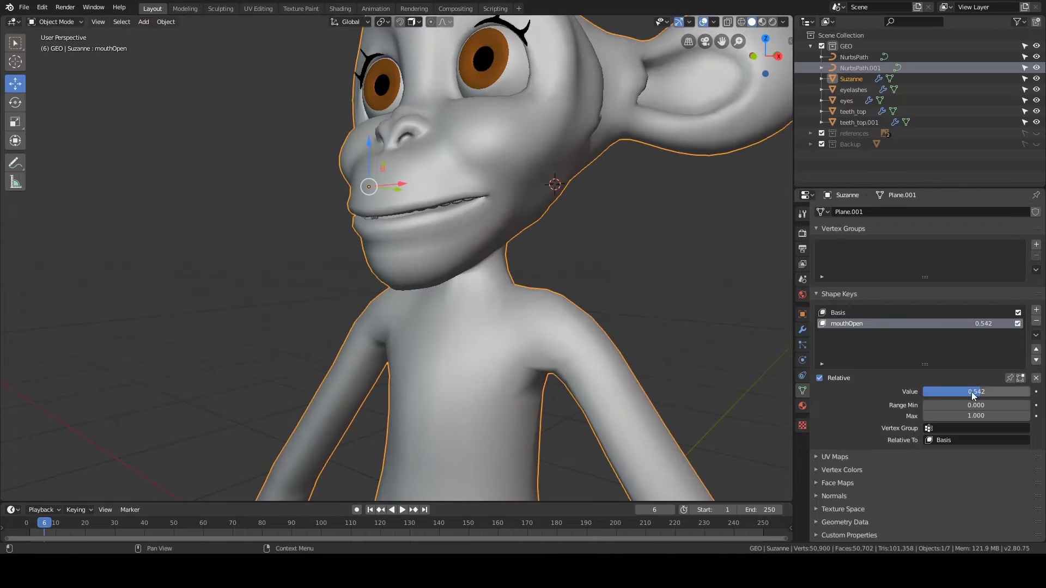
middle_drag(535, 310, 529, 258)
scroll(521, 308, up, 3)
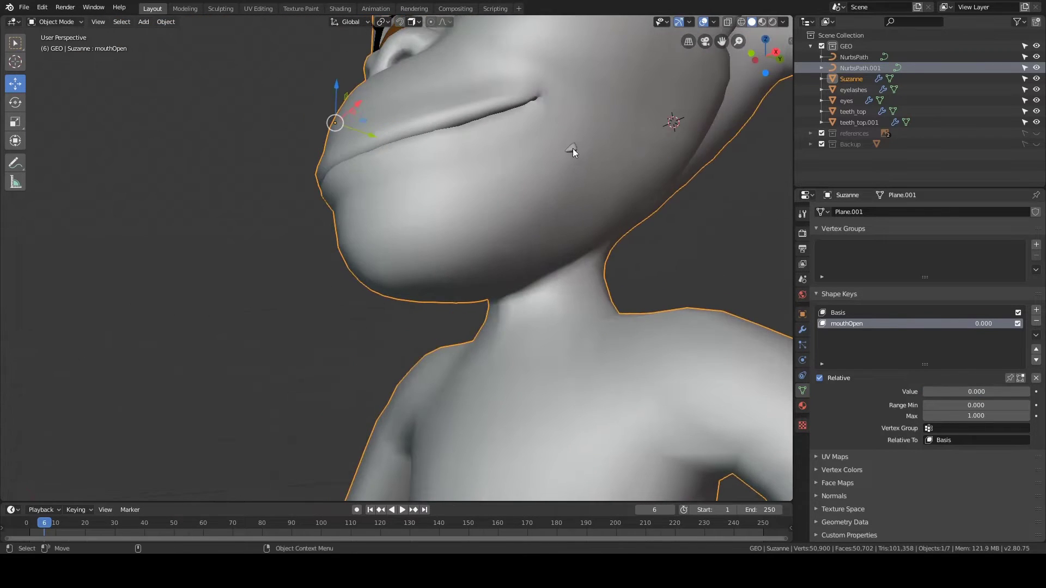
Step: Edit NurbsPath.001 in wireframe and scale its two end control points by 0.875 to pull the lower back teeth inward
click(573, 151)
middle_drag(570, 174, 556, 222)
click(859, 68)
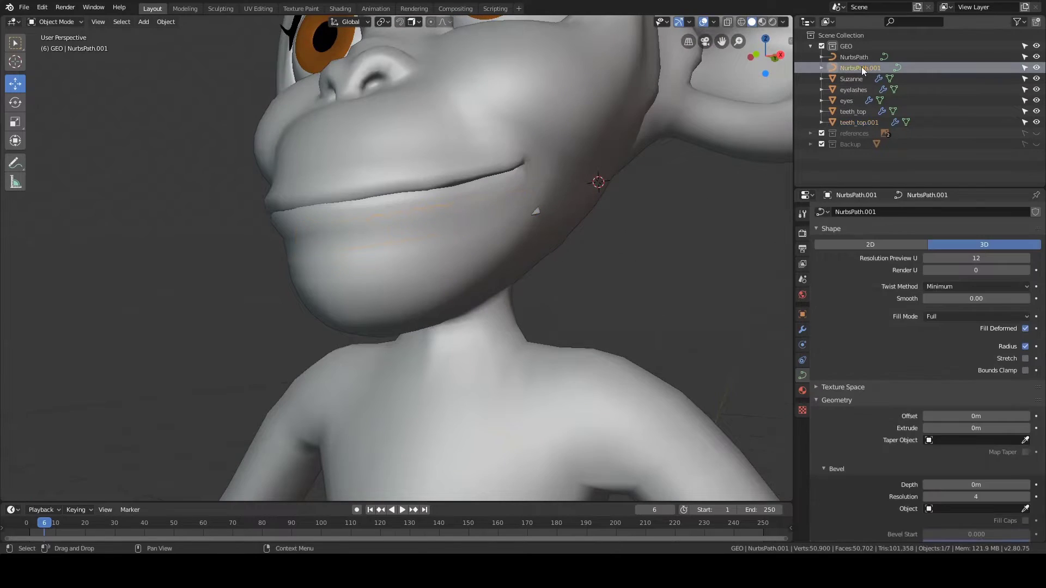
mouse_move(626, 185)
middle_down()
mouse_move(414, 288)
mouse_move(460, 273)
mouse_move(402, 285)
mouse_move(446, 289)
mouse_move(478, 273)
mouse_move(462, 270)
mouse_move(555, 234)
middle_up()
key(z)
click(393, 285)
key(Tab)
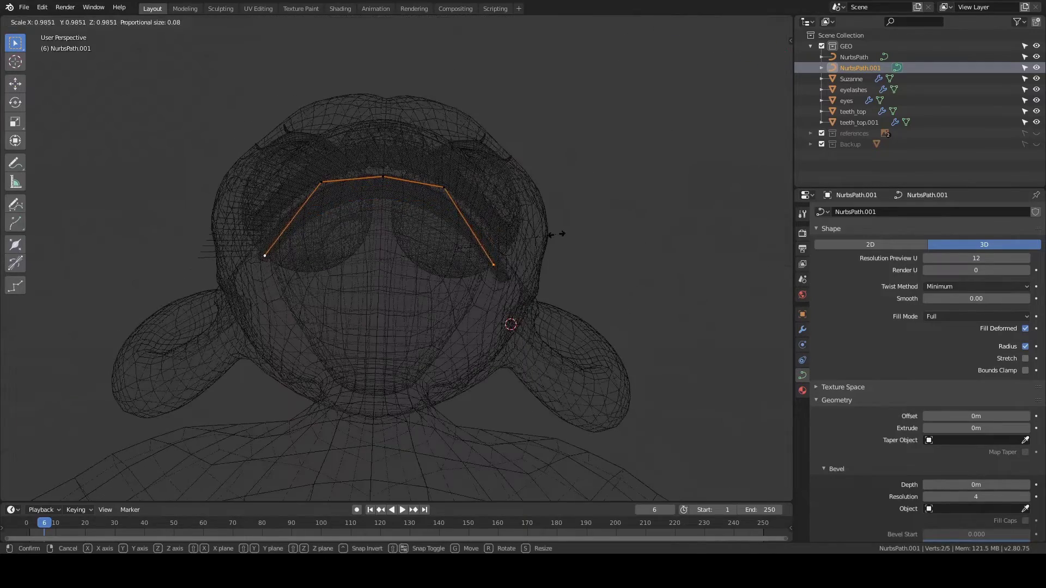
click(537, 238)
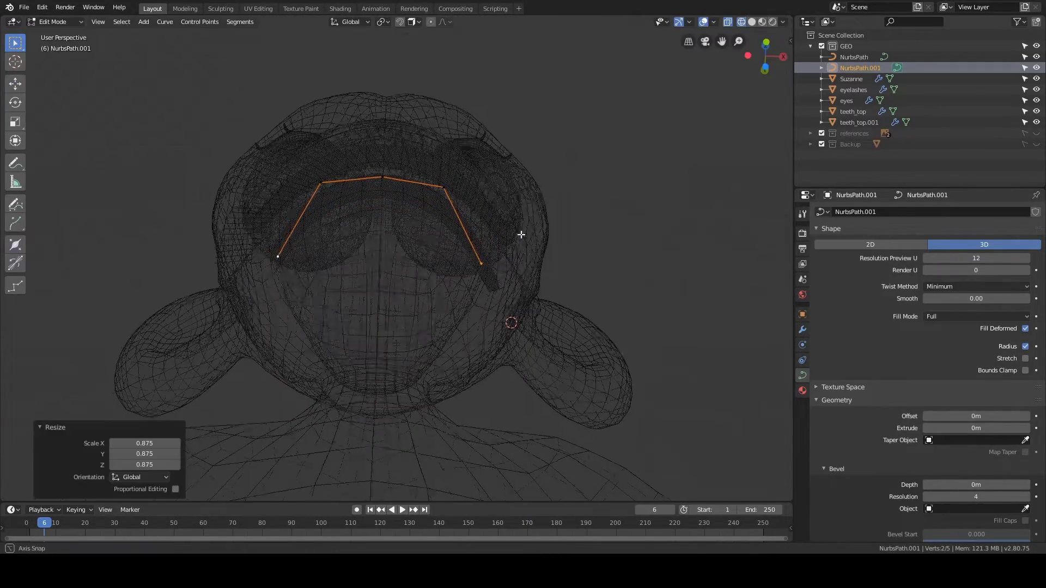
Step: Return to solid shading and move the middle control point of the lower teeth's path along the Y axis
middle_drag(518, 233, 352, 338)
key(z)
click(392, 336)
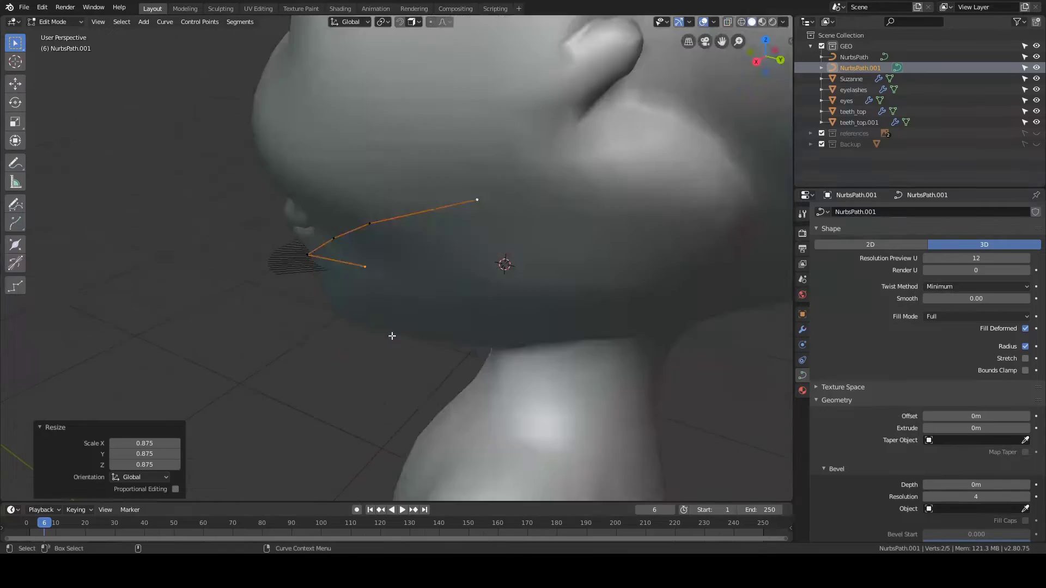
scroll(476, 278, up, 4)
mouse_move(523, 308)
middle_down()
mouse_move(476, 278)
mouse_move(480, 262)
mouse_move(420, 230)
mouse_move(434, 296)
mouse_move(428, 284)
mouse_move(462, 249)
mouse_move(416, 225)
mouse_move(590, 317)
mouse_move(537, 301)
middle_up()
scroll(428, 283, up, 4)
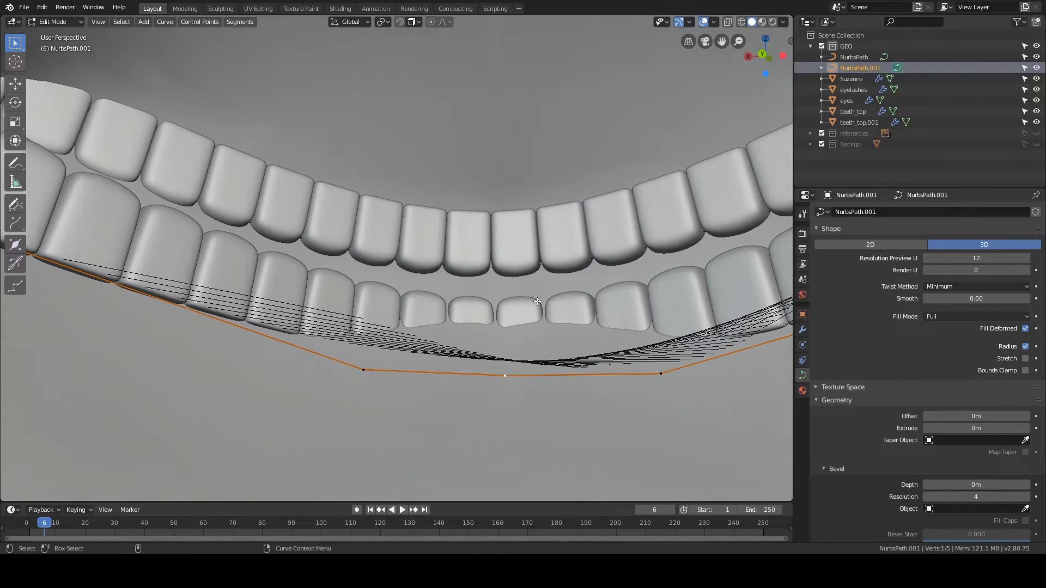
key(g)
key(y)
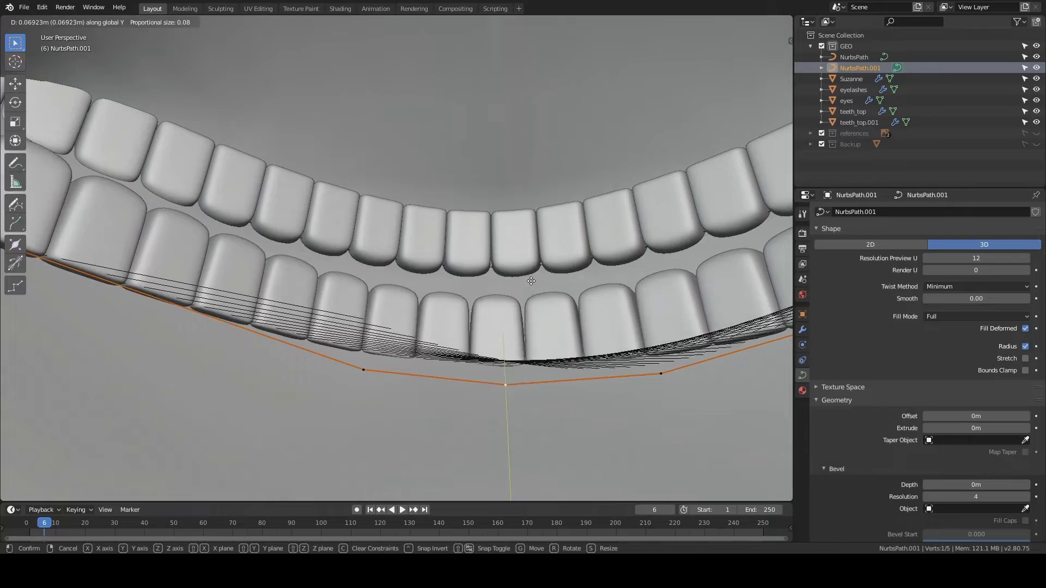
click(525, 226)
Step: Move the control points on either side of the lower path's middle by 0.0671 m along Y
middle_drag(525, 226, 396, 298)
click(502, 265)
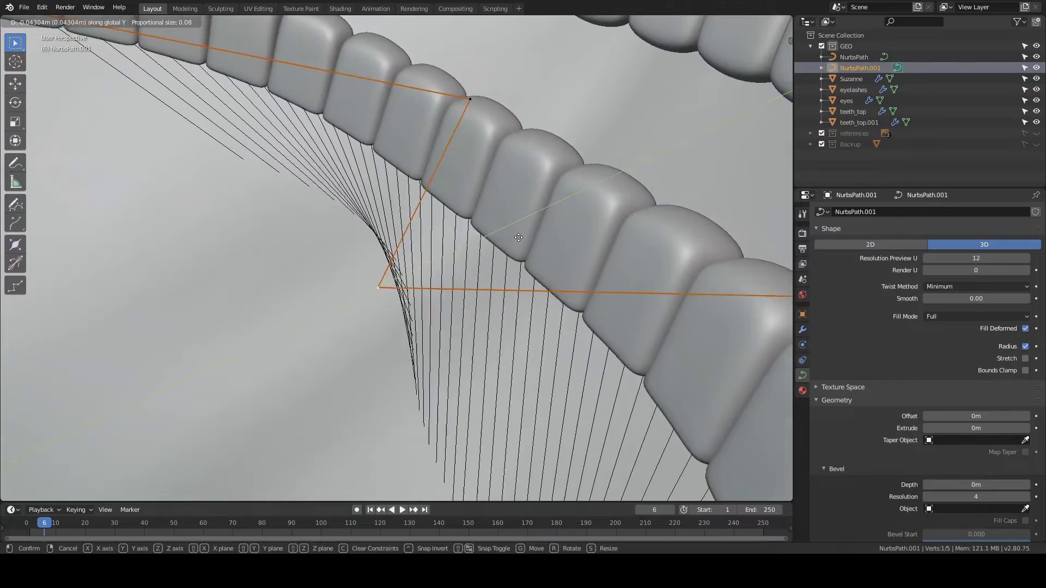
click(646, 183)
middle_drag(646, 183, 639, 145)
shift+click(573, 181)
middle_drag(573, 182, 416, 203)
click(513, 170)
middle_drag(455, 143, 520, 136)
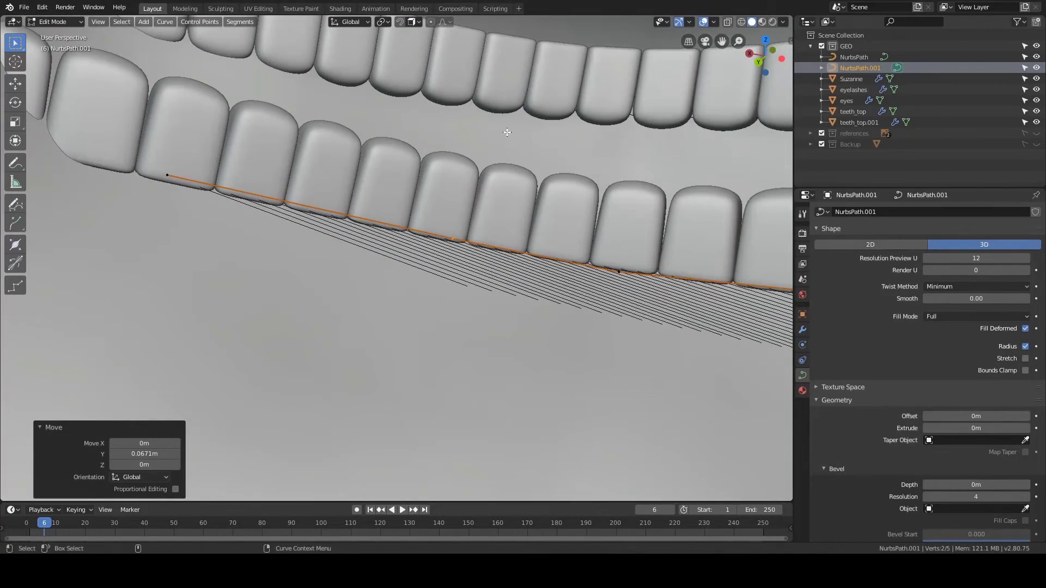
Step: Move the two end control points of the lower teeth's path by 0.0506 m along Y
click(165, 177)
middle_drag(235, 204, 366, 187)
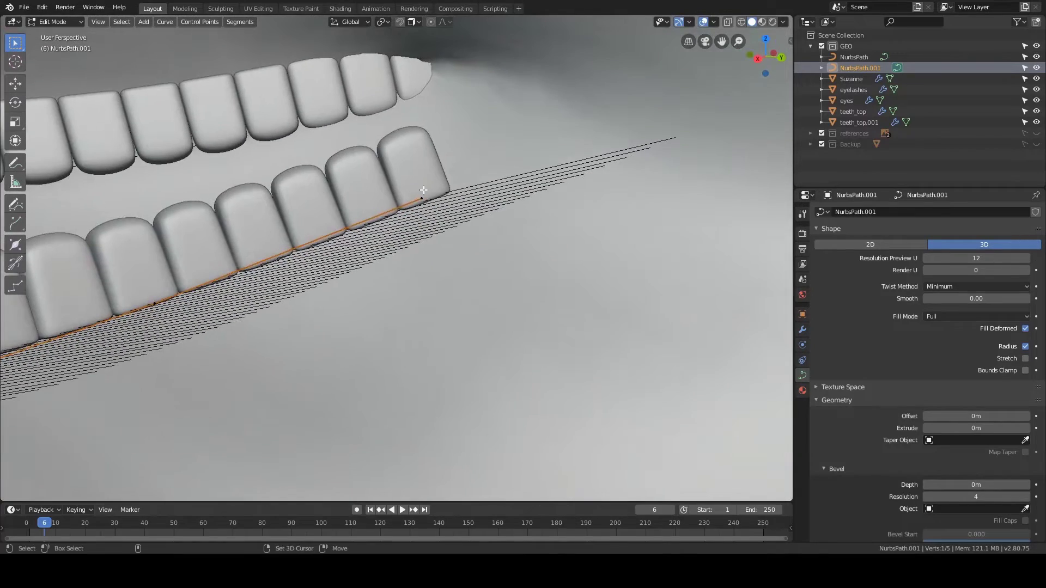
key(g)
key(y)
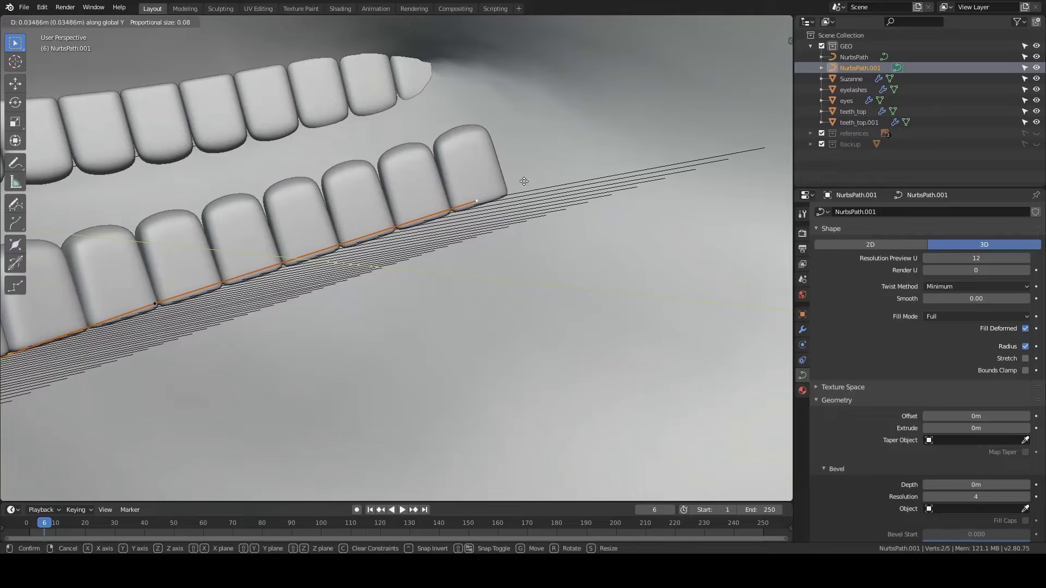
click(598, 187)
Step: In a wireframe right view, move all control points of the lower path by -0.0926 m in Y and 0.00158 m in Z
mouse_move(316, 205)
alt+mouse_down()
mouse_move(595, 125)
mouse_move(406, 185)
mouse_move(402, 197)
mouse_move(519, 170)
mouse_move(490, 213)
mouse_move(517, 200)
alt+mouse_up()
key(z)
click(466, 201)
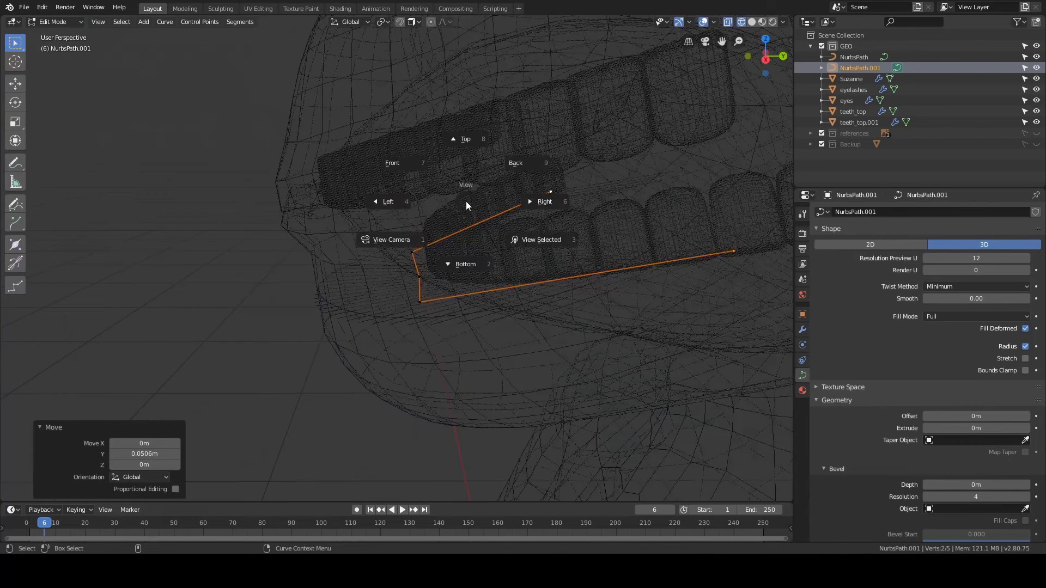
click(522, 204)
scroll(439, 214, down, 2)
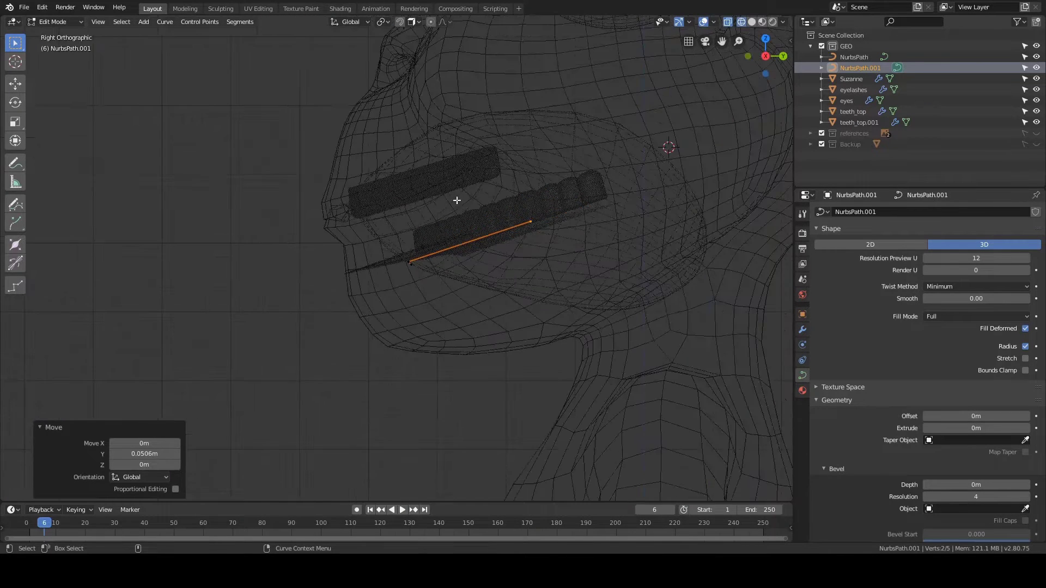
shift+middle_drag(480, 194, 484, 234)
key(a)
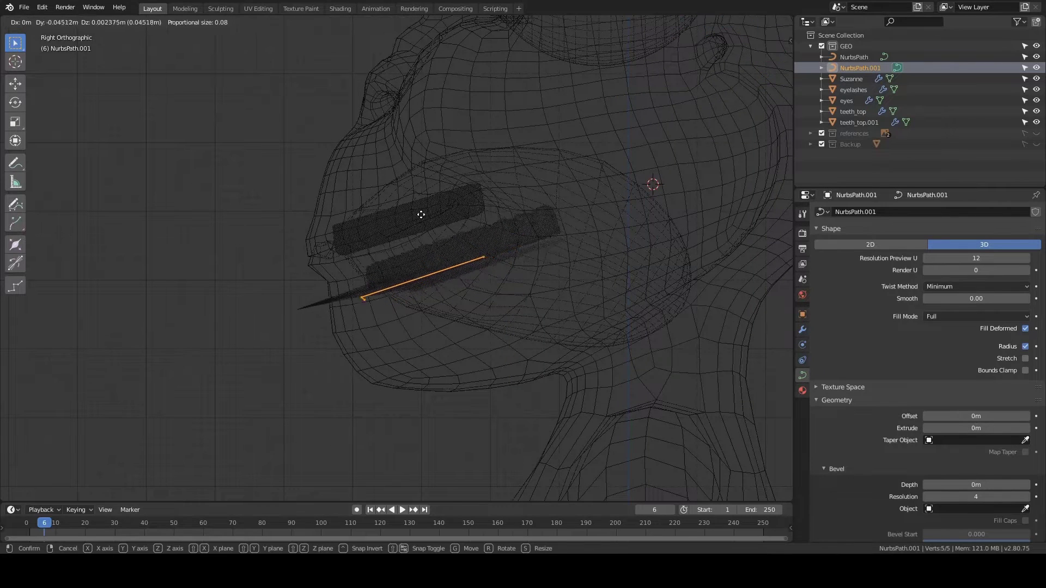
click(390, 215)
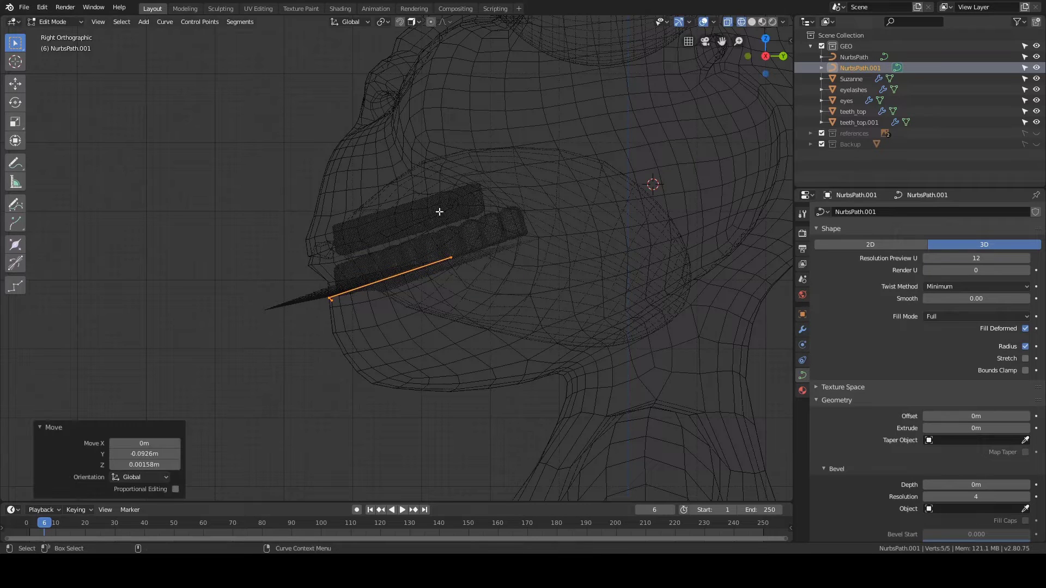
Step: Nudge the whole lower path in the side view, the last time by 0.00317 m in Y and 0.00396 m in Z
key(g)
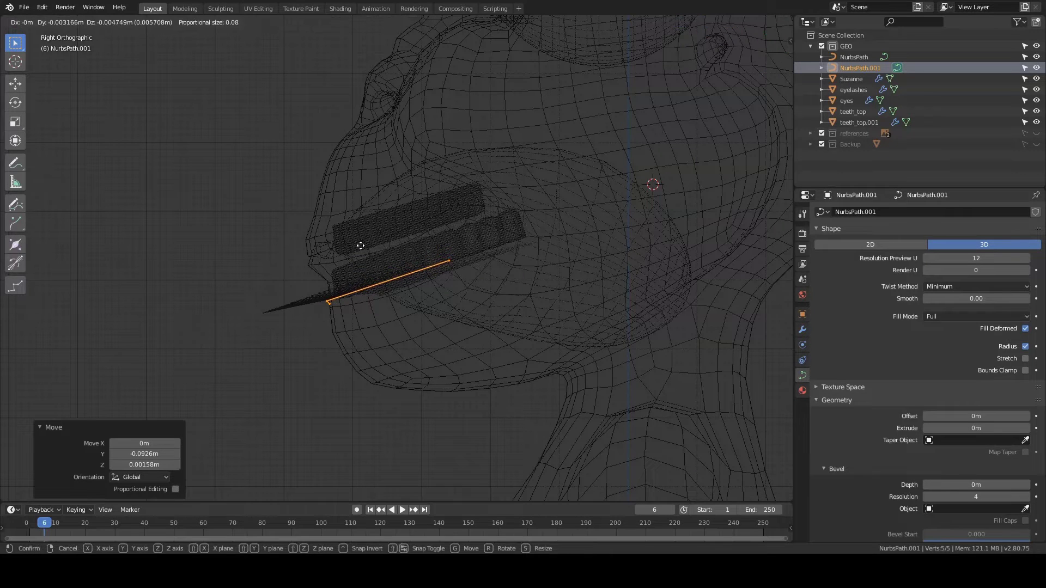
click(361, 246)
key(g)
click(356, 247)
Step: Select both end control points of the lower teeth's path from the front and scale them slightly
key(grave)
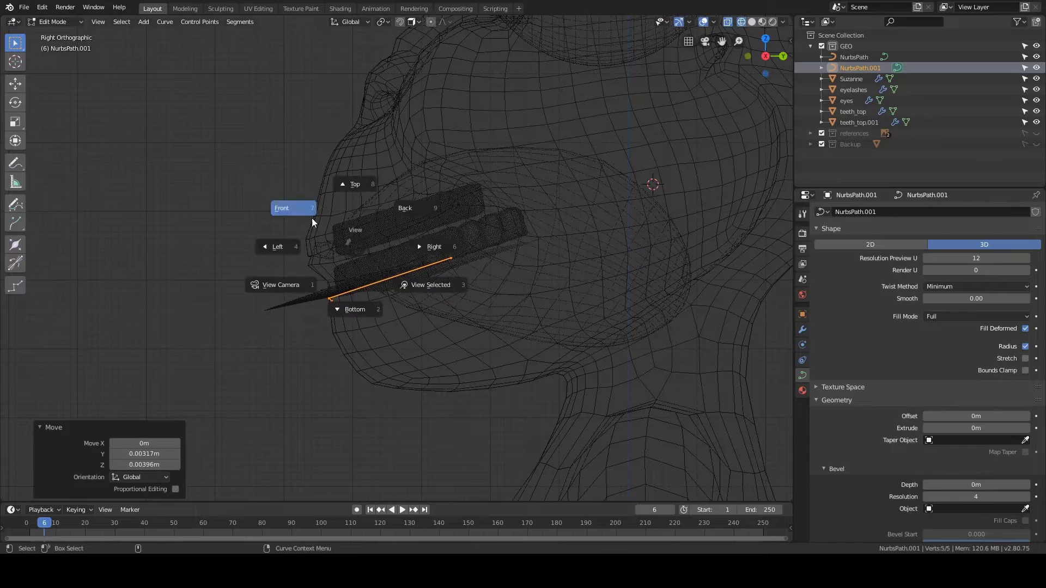
click(312, 222)
middle_drag(408, 242, 311, 273)
click(543, 275)
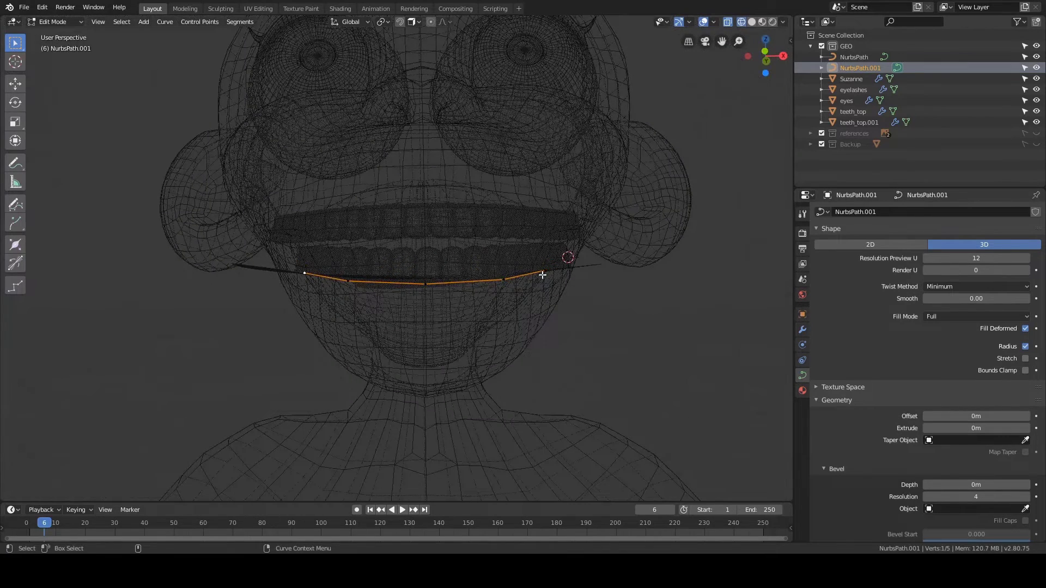
click(565, 280)
shift+click(561, 277)
middle_drag(562, 277, 555, 265)
key(s)
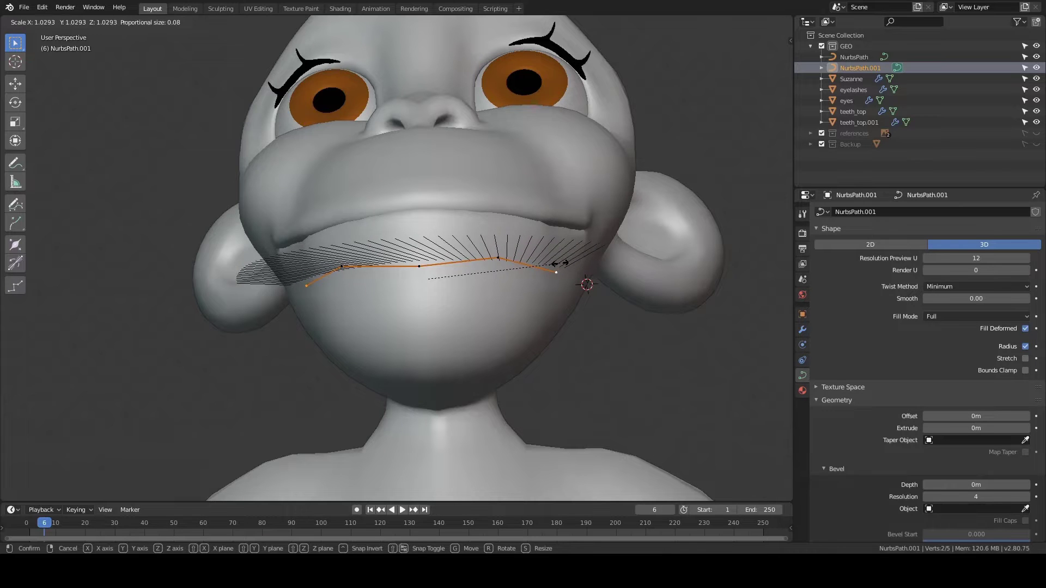
click(553, 265)
Step: Switch from the path to editing Suzanne's mesh, and make the Basis shape key active
middle_drag(553, 264, 443, 280)
click(493, 204)
scroll(425, 308, up, 4)
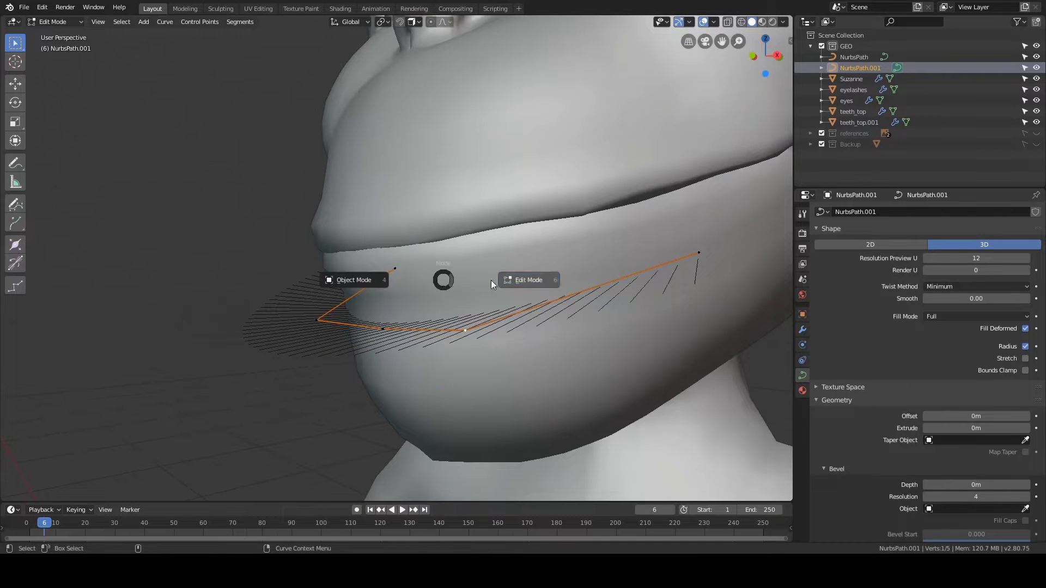
key(Tab)
click(456, 211)
key(Tab)
middle_drag(457, 217, 526, 242)
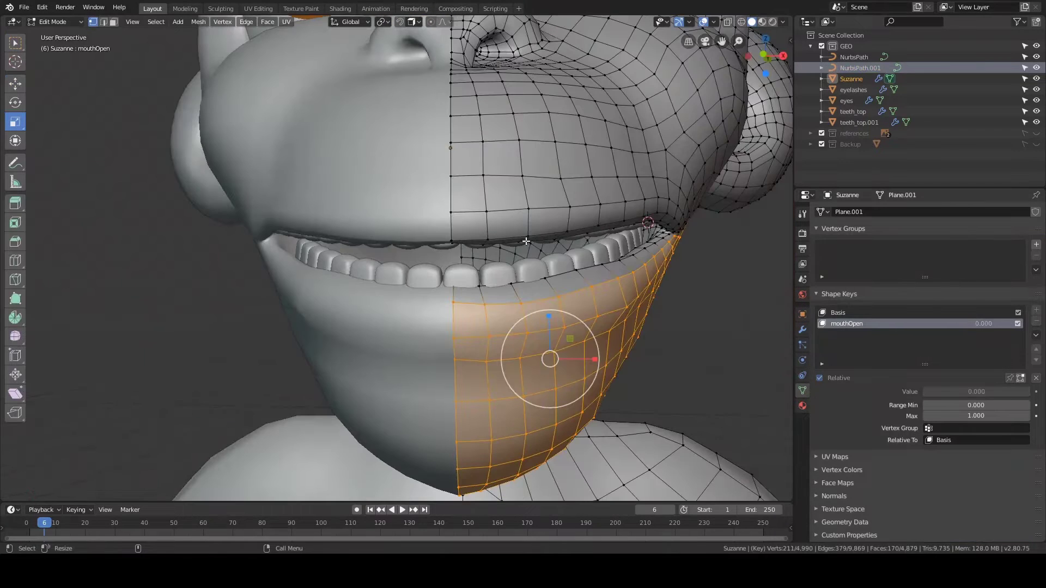
click(828, 313)
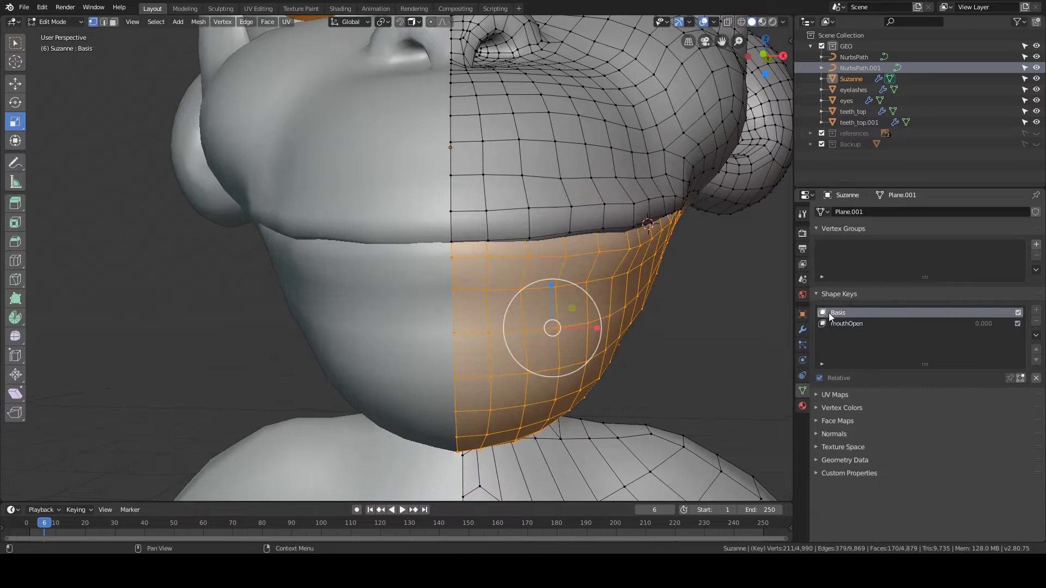
middle_drag(748, 312, 628, 308)
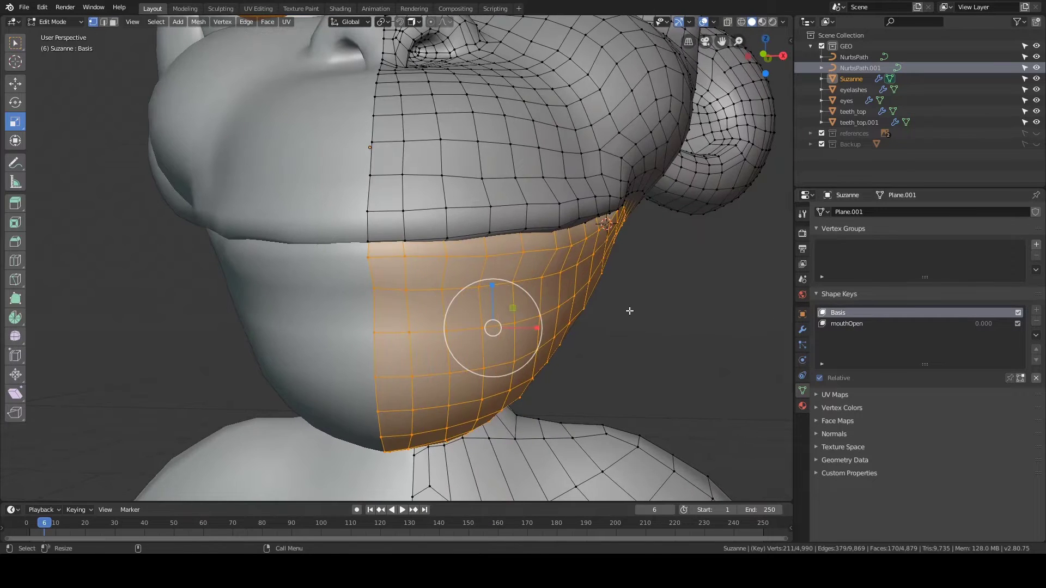
Step: Hide the face loop around Suzanne's lips and the linked faces inside it to expose both rows of teeth
key(3)
key(alt+a)
alt+click(484, 248)
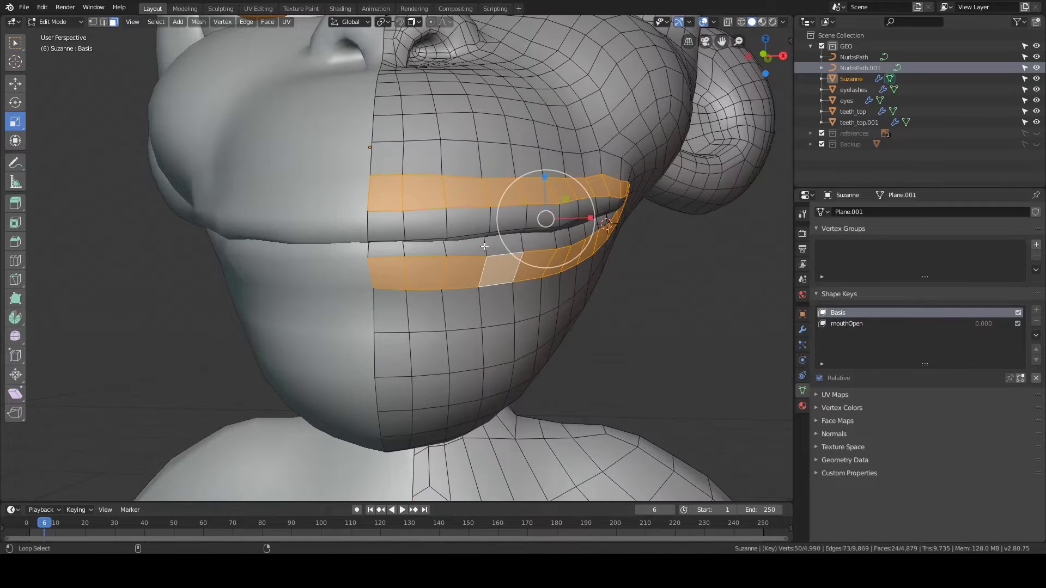
key(h)
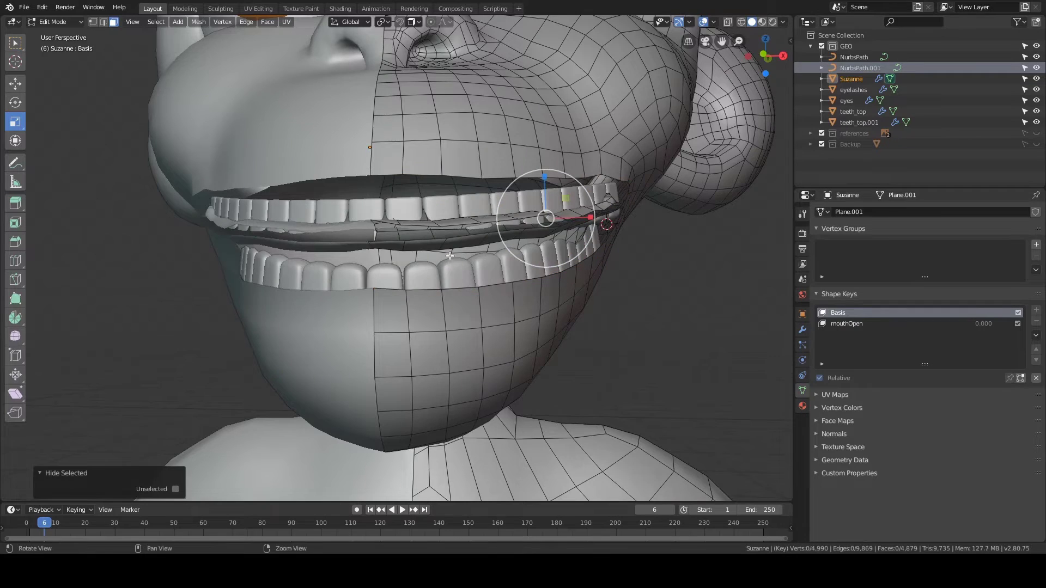
middle_drag(449, 256, 521, 184)
key(l)
key(h)
Step: Look over the exposed teeth up close, and return Suzanne to Object Mode to check the closed mouth
scroll(569, 253, up, 3)
key(Tab)
key(Tab)
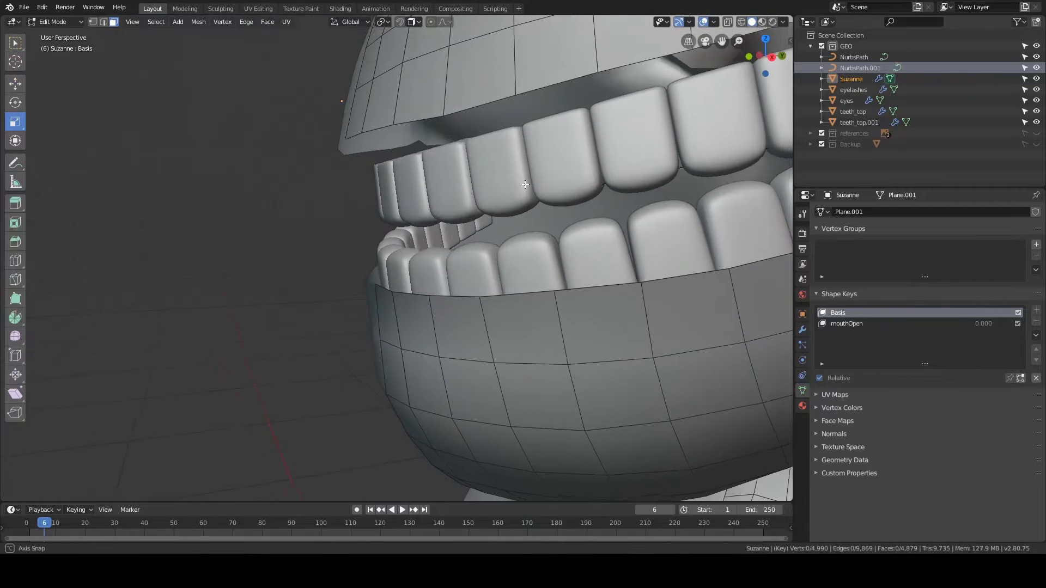
key(Tab)
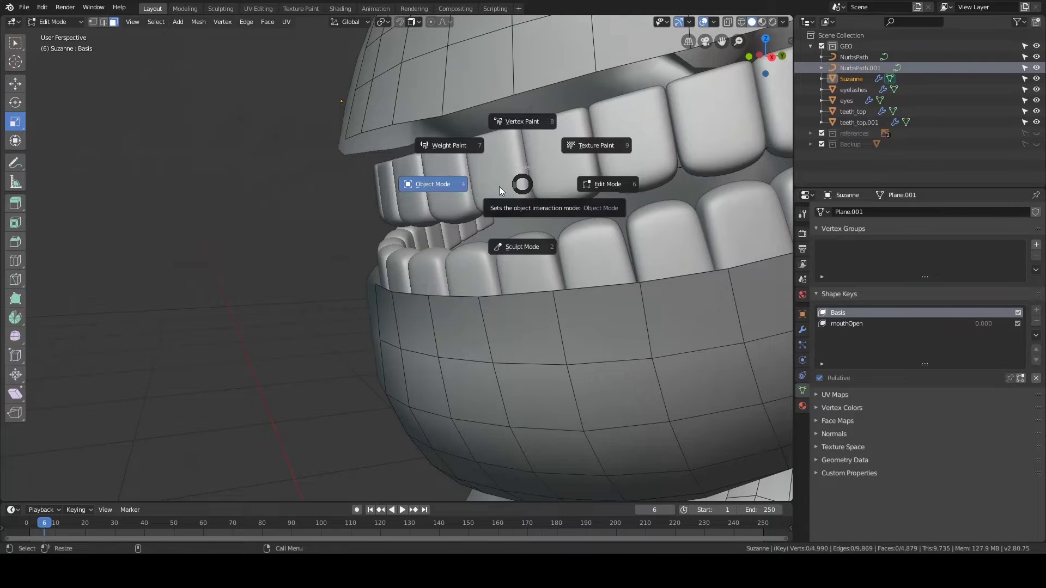
click(499, 186)
middle_drag(596, 136, 524, 156)
scroll(668, 140, down, 3)
alt+drag(524, 156, 589, 144)
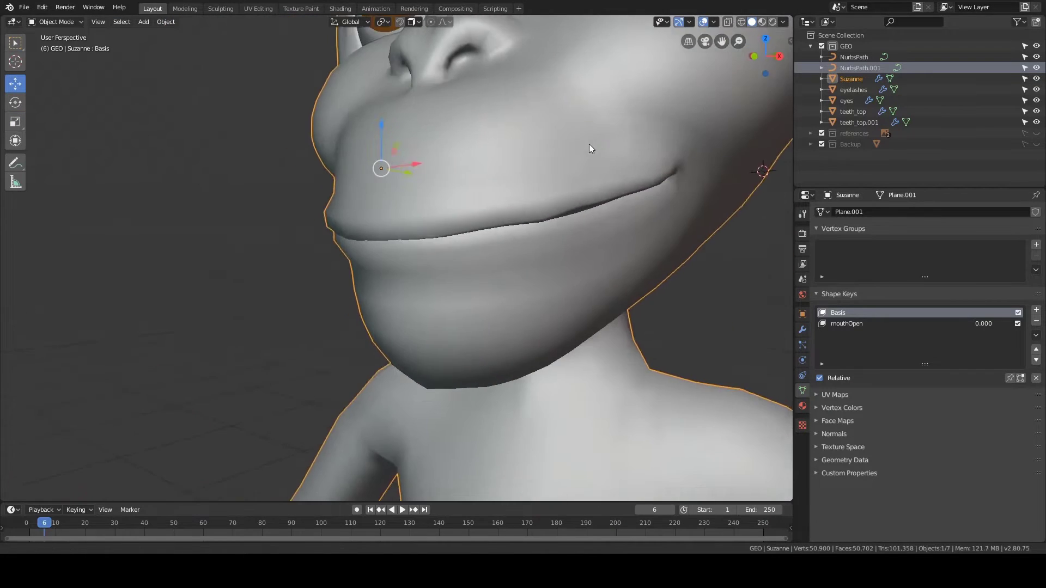
Step: Compare Suzanne's closed mouth with the exposed teeth from several angles, alternating between Object Mode and Edit Mode
alt+middle_drag(589, 143, 548, 162)
key(ctrl+Tab)
alt+drag(548, 162, 602, 186)
click(591, 170)
scroll(602, 186, down, 4)
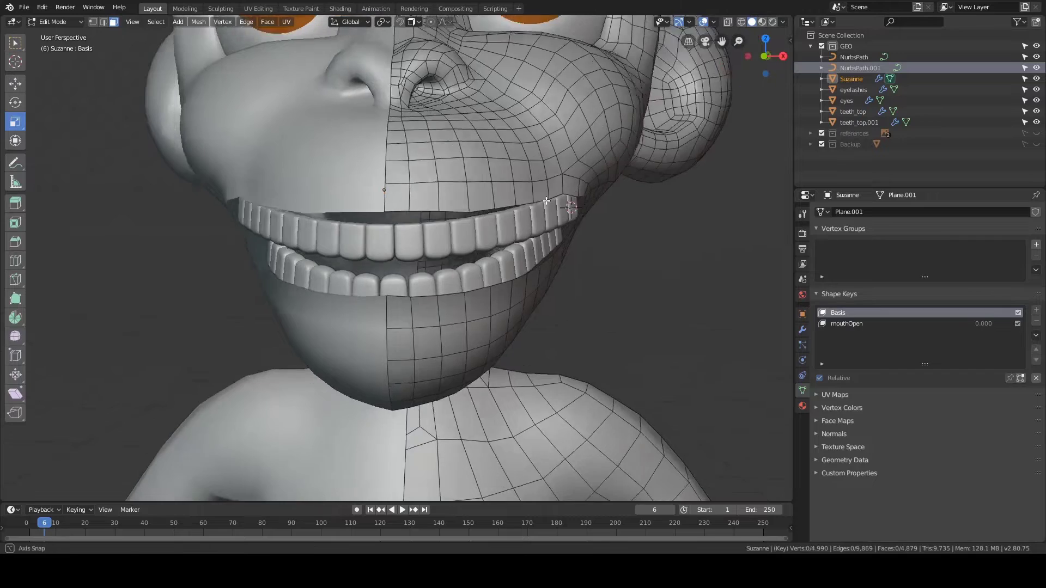
key(ctrl+Tab)
click(505, 195)
scroll(502, 202, up, 4)
middle_drag(500, 199, 420, 207)
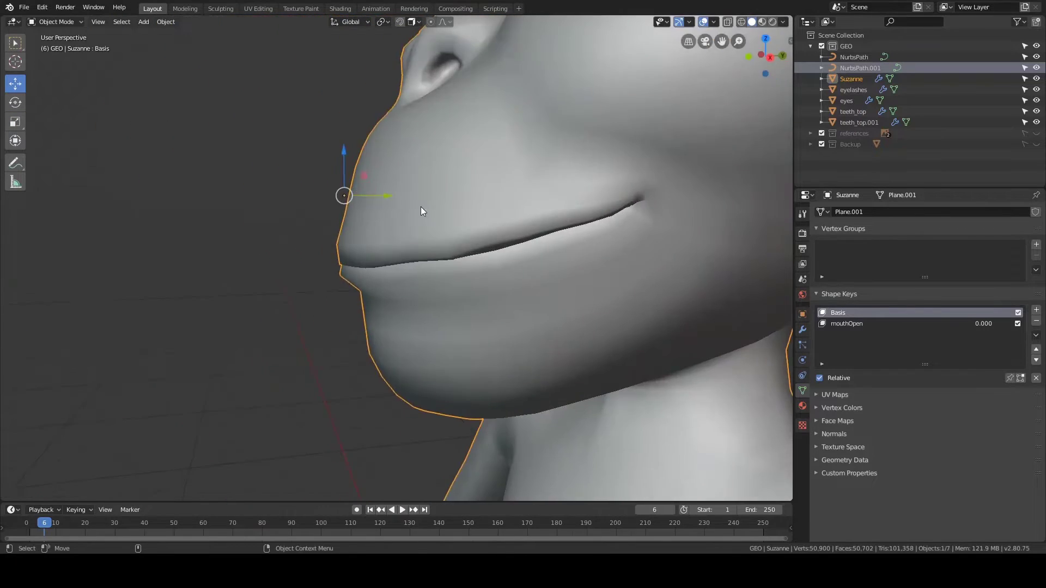
scroll(420, 207, down, 4)
middle_drag(468, 254, 525, 243)
scroll(526, 241, up, 3)
key(ctrl+Tab)
click(585, 241)
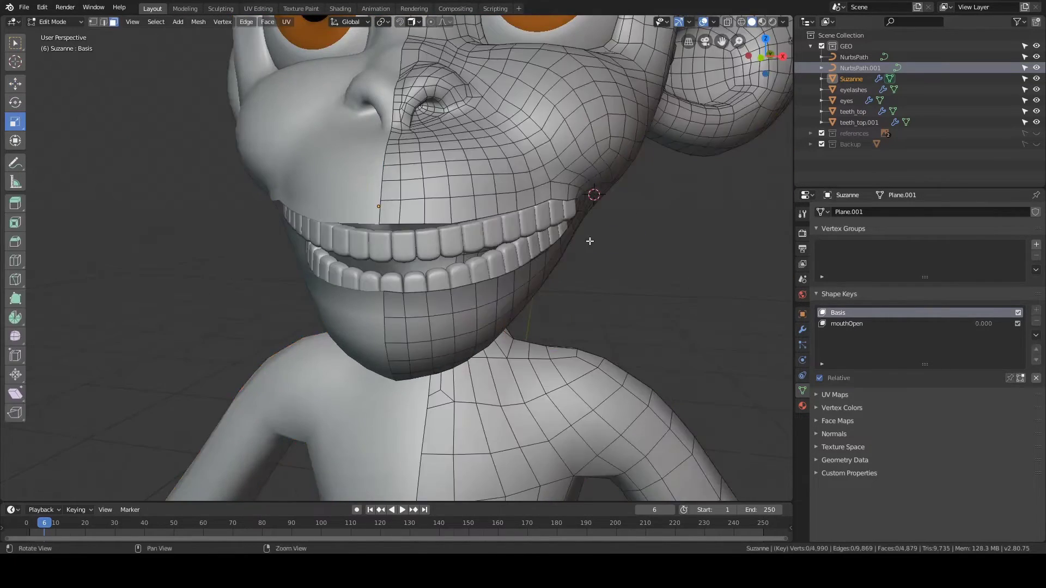
scroll(546, 229, up, 3)
alt+drag(589, 241, 569, 221)
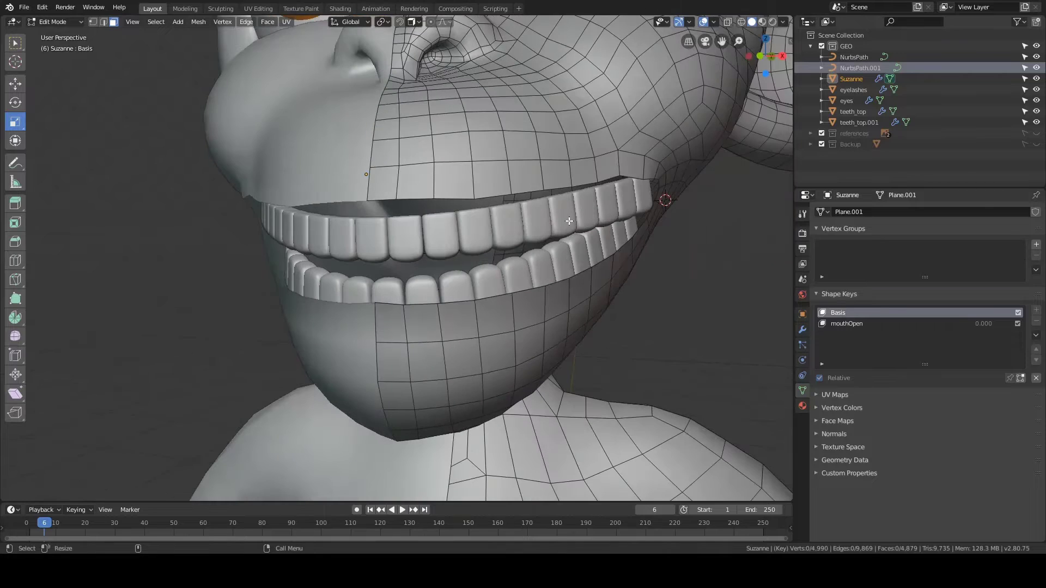
mouse_move(672, 304)
alt+mouse_down()
mouse_move(696, 306)
mouse_move(663, 308)
alt+mouse_up()
key(ctrl+Tab)
alt+drag(607, 246, 670, 269)
click(582, 247)
key(ctrl+Tab)
click(626, 257)
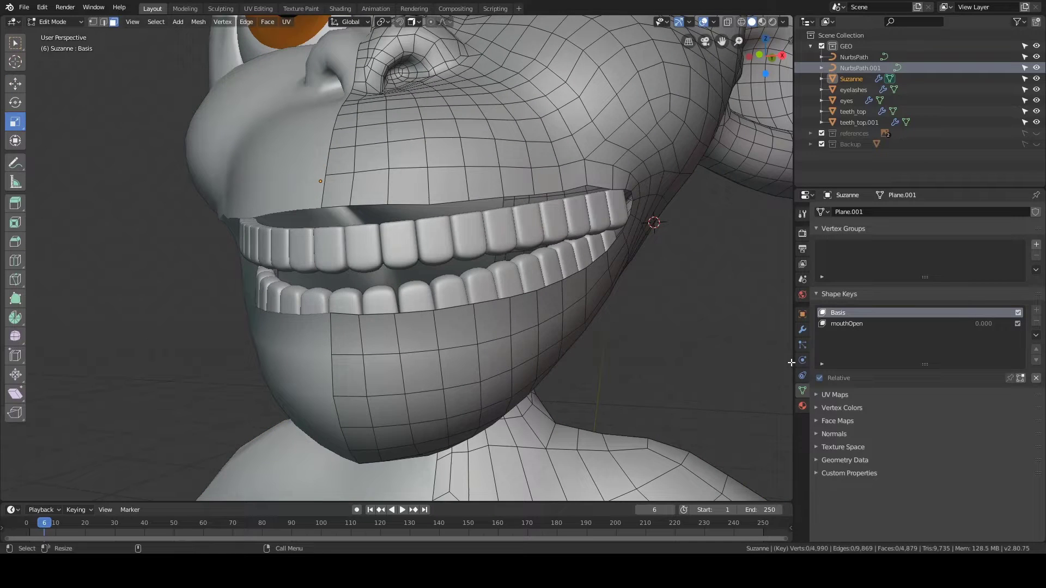
Step: Add a vertex group to Suzanne, reveal the hidden lip and inner-mouth faces, and assign them to the group
click(1035, 247)
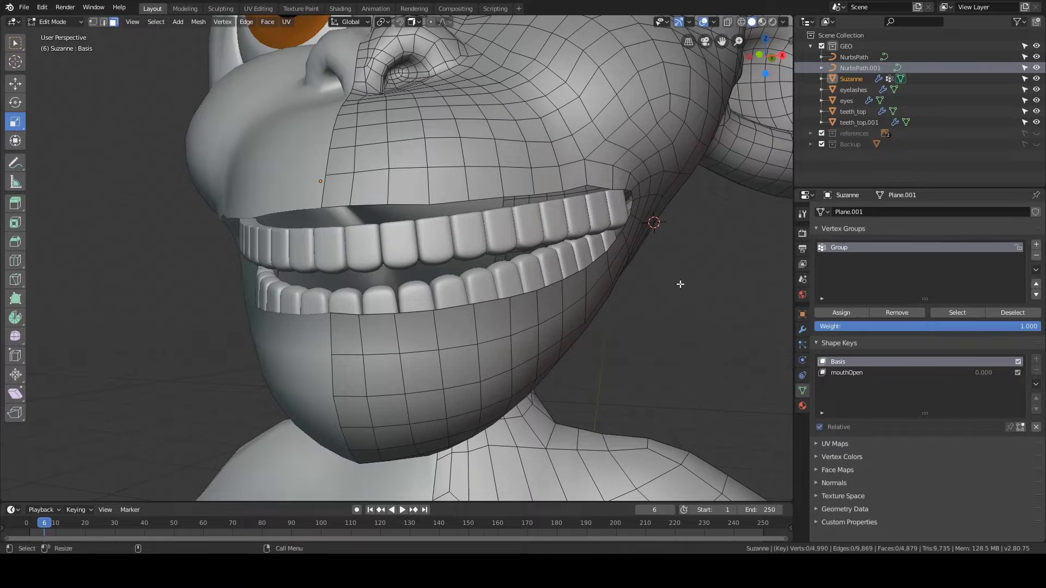
alt+drag(518, 269, 461, 273)
key(alt+h)
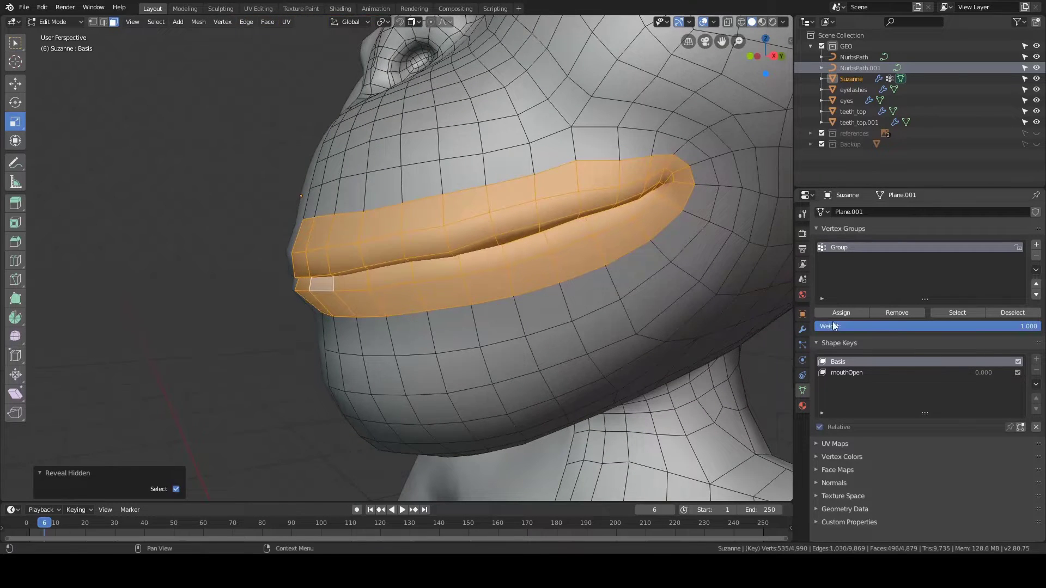
click(851, 312)
alt+drag(616, 283, 650, 284)
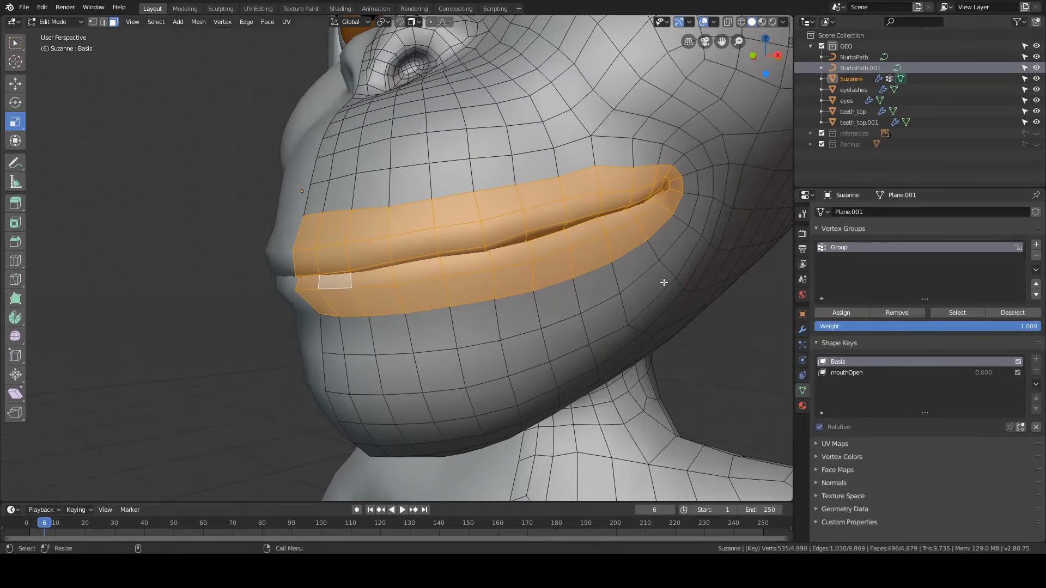
Step: Add a Mask modifier to Suzanne in Object Mode, using the vertex group Group with its effect inverted
key(Tab)
click(802, 329)
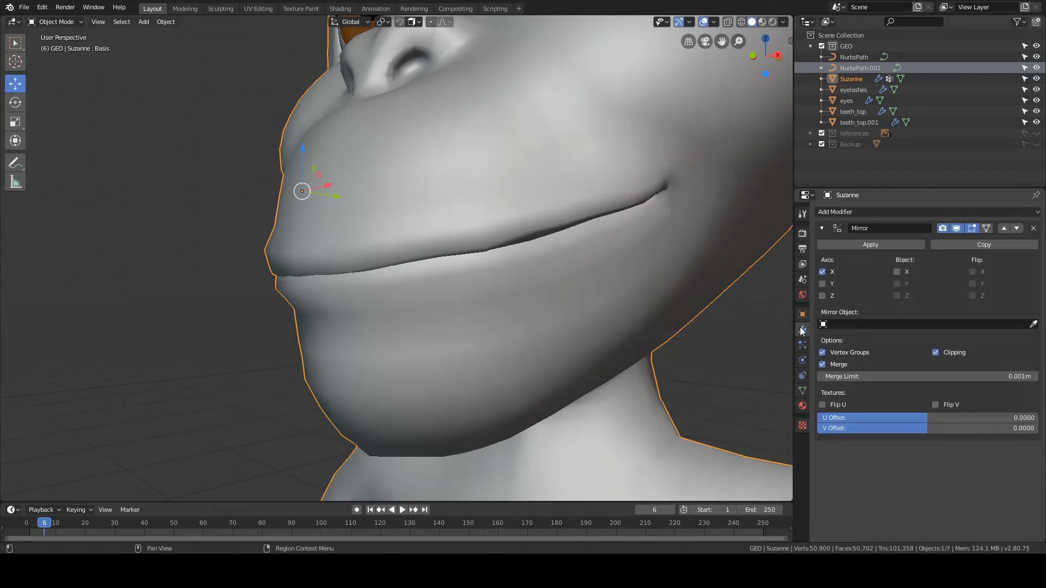
click(837, 212)
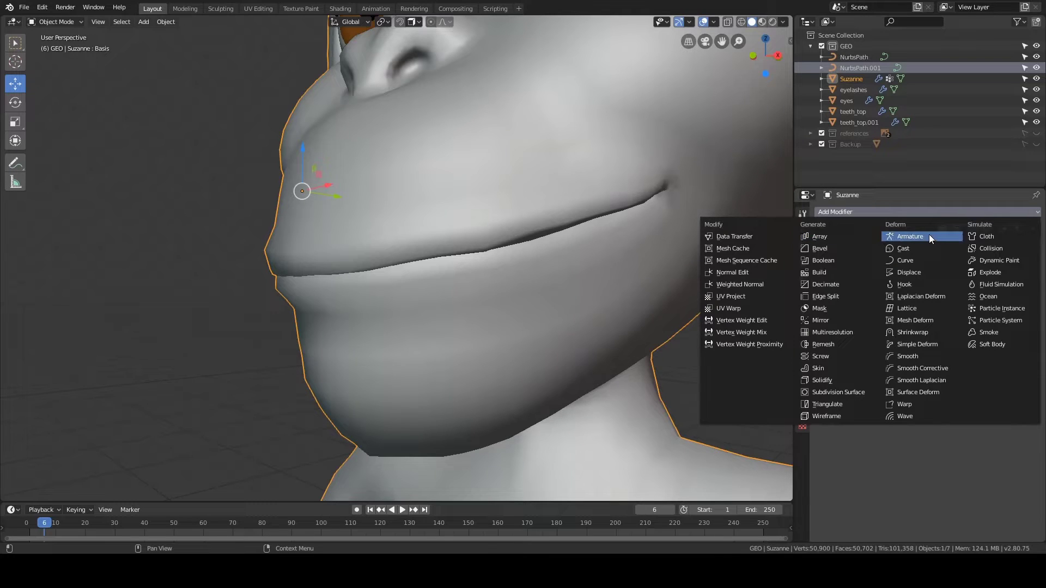
click(825, 308)
click(947, 291)
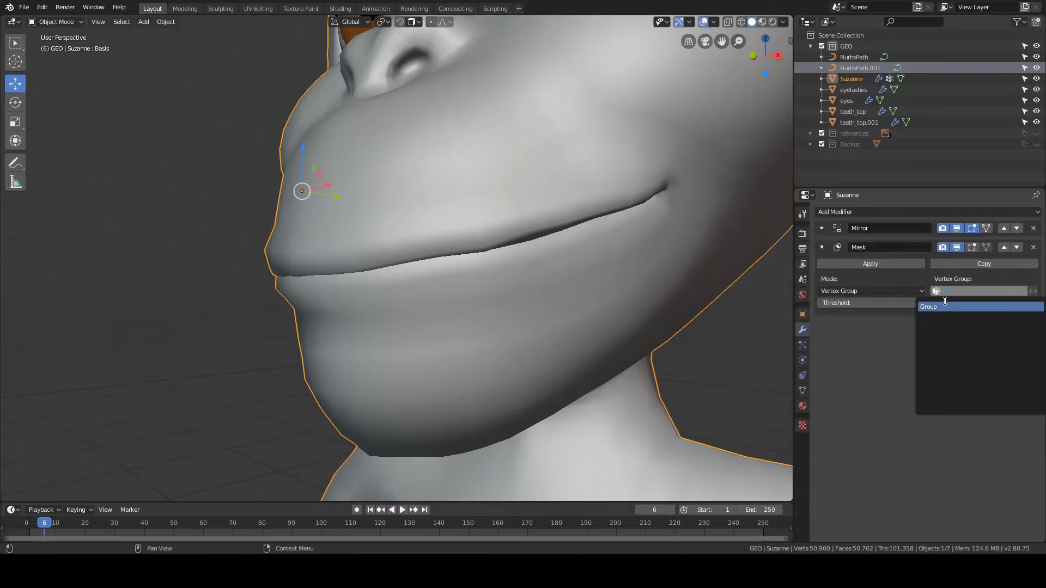
click(945, 306)
click(1033, 291)
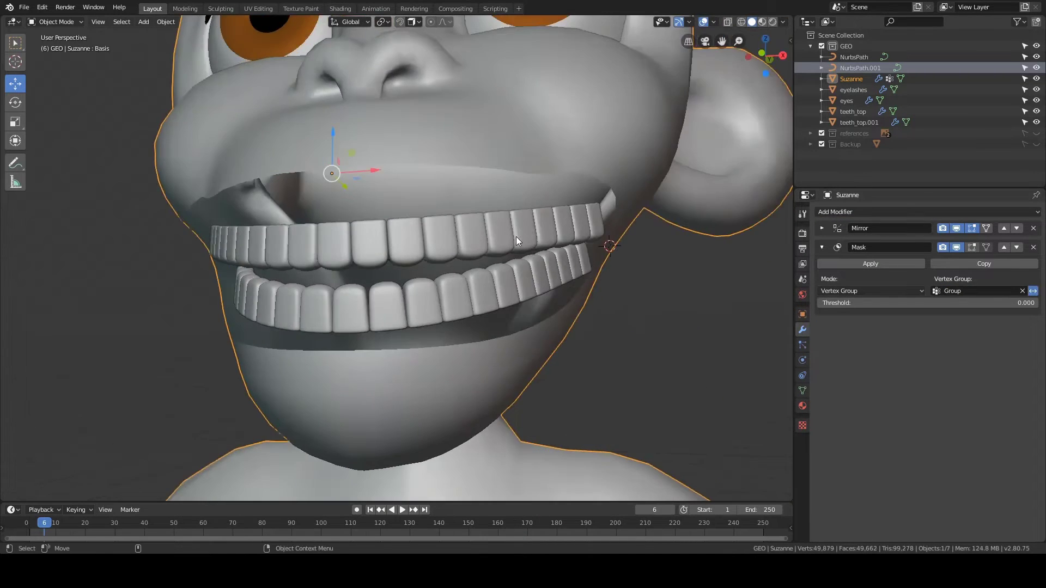
middle_drag(515, 237, 495, 258)
Step: Select only the outer face loop around Suzanne's lips, remove it from the vertex group, and return to Object Mode
key(Tab)
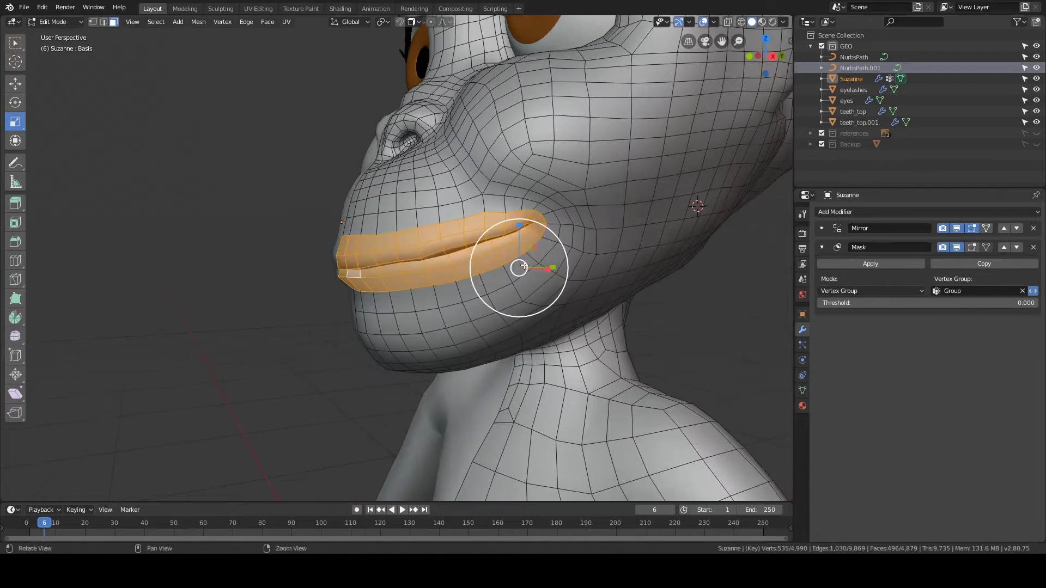
drag(497, 262, 504, 276)
key(ctrl+z)
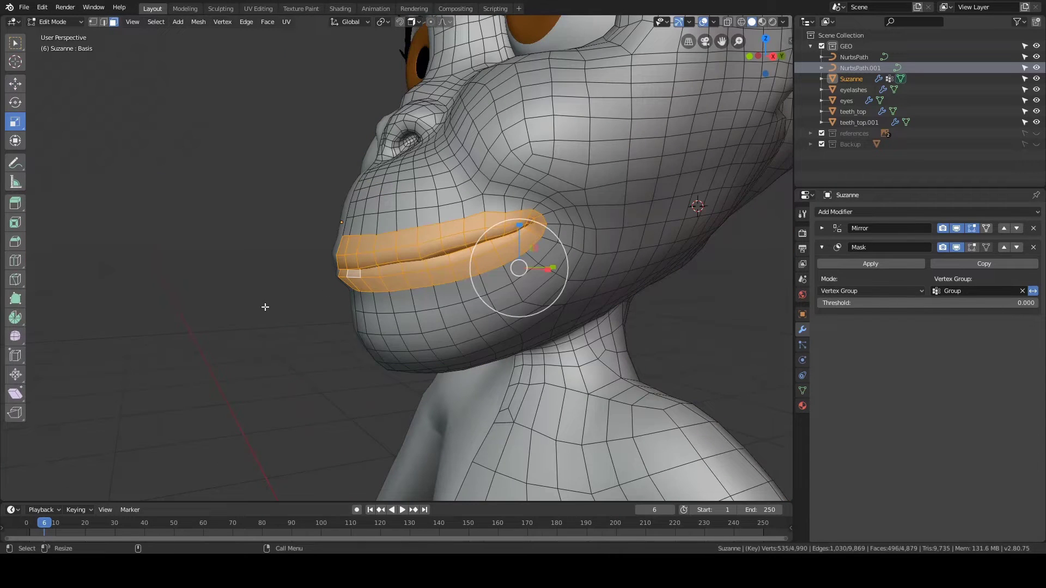
key(a)
key(a)
alt+click(376, 242)
middle_drag(546, 310, 585, 309)
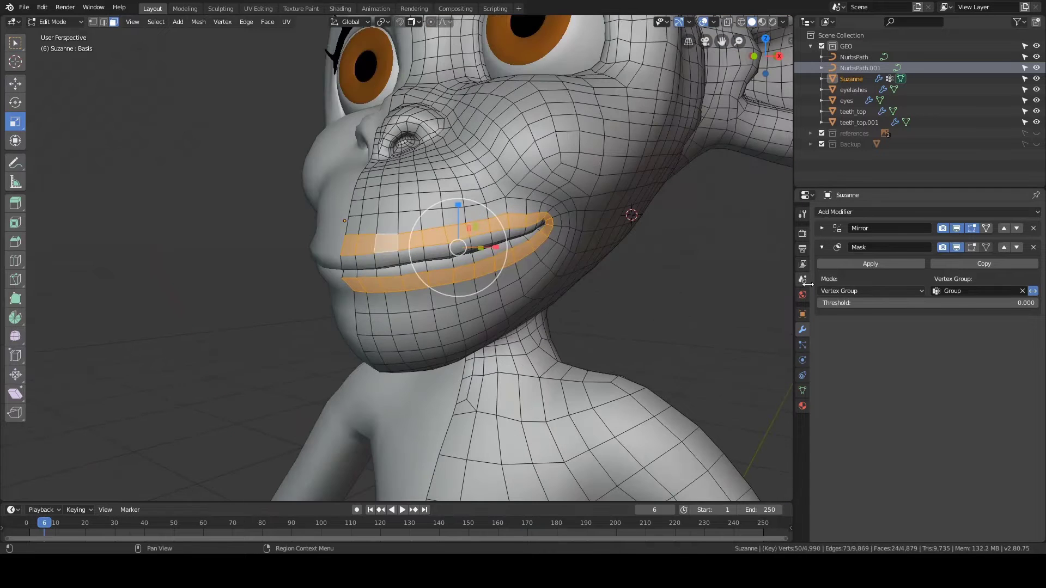
click(802, 390)
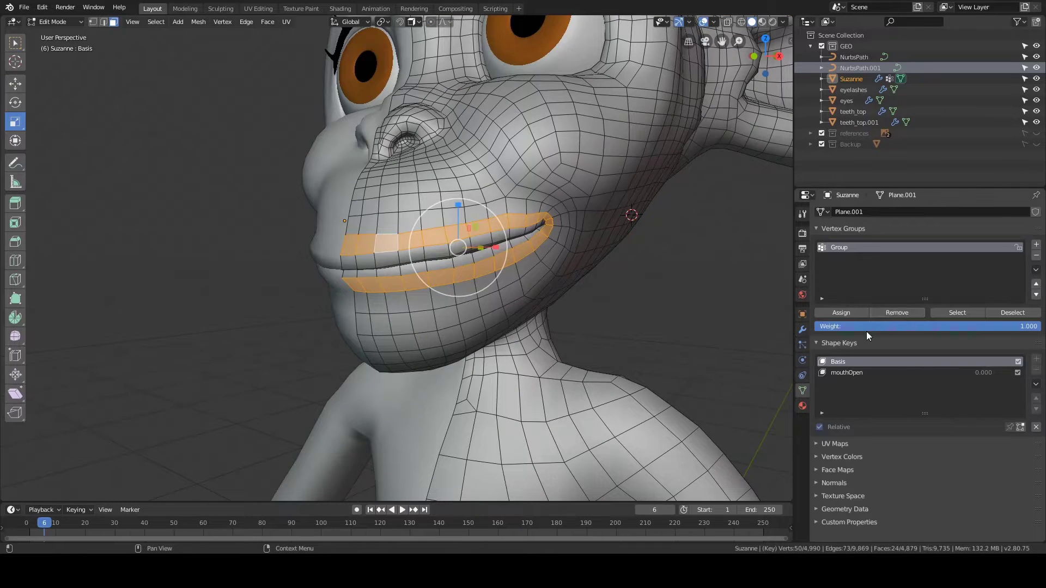
click(901, 310)
key(Tab)
Step: Edit the lower teeth's path NurbsPath.001 and move its front middle control point about 0.03 m forward along Y
middle_drag(602, 286, 472, 306)
click(856, 66)
key(Tab)
key(g)
key(y)
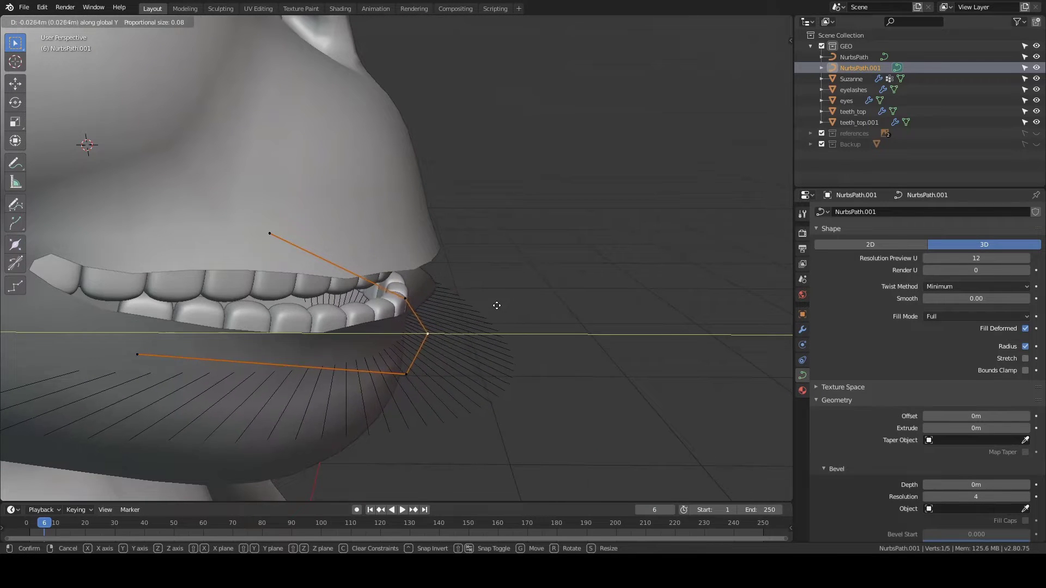
click(493, 310)
Step: Select the two control points beside the path's front point and move them back along Y by about 0.008 m
middle_drag(493, 310, 631, 140)
shift+click(377, 310)
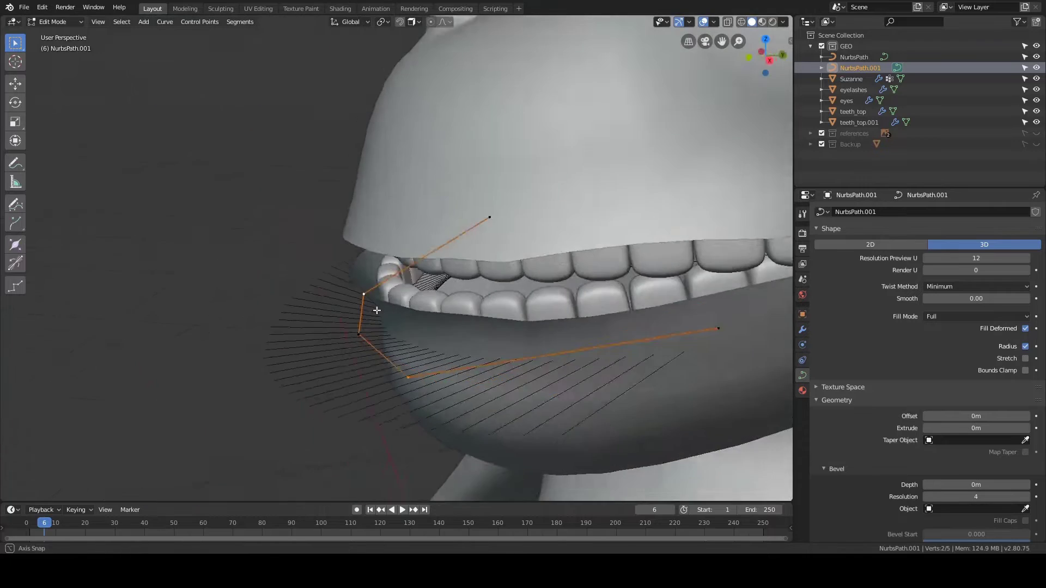
middle_drag(377, 310, 425, 299)
key(g)
key(y)
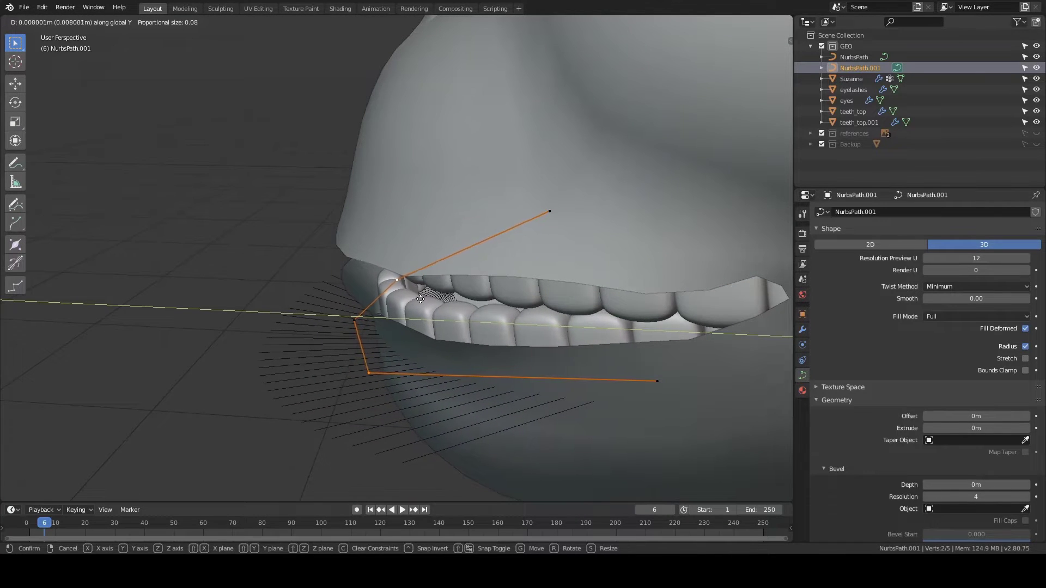
click(422, 299)
Step: Select both end control points of the lower teeth's path and move them about 0.125 m back along Y
middle_drag(425, 299, 537, 261)
click(584, 283)
shift+click(228, 261)
middle_drag(327, 263, 478, 283)
key(4)
key(z)
click(439, 277)
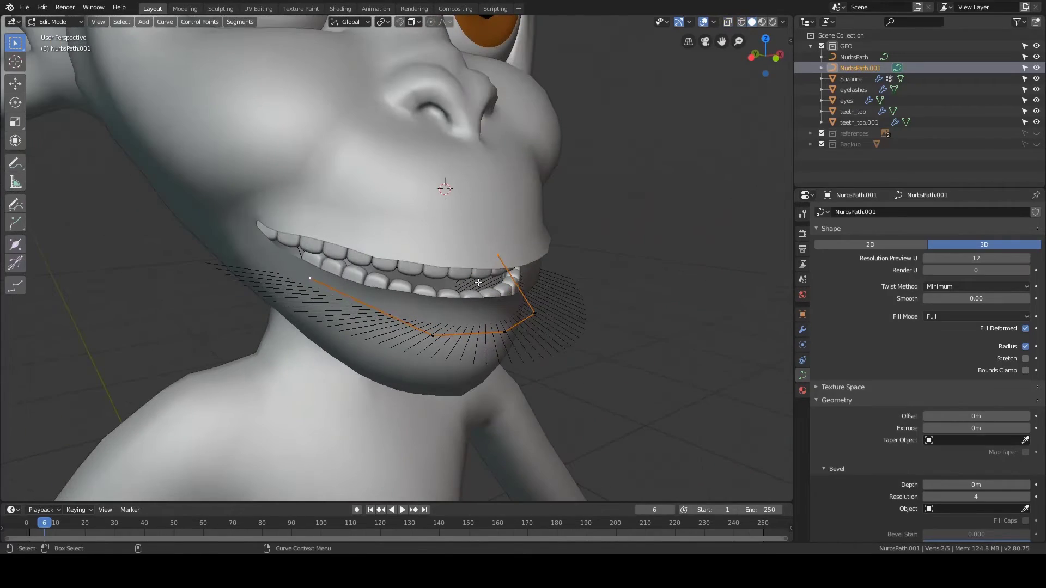
key(g)
key(y)
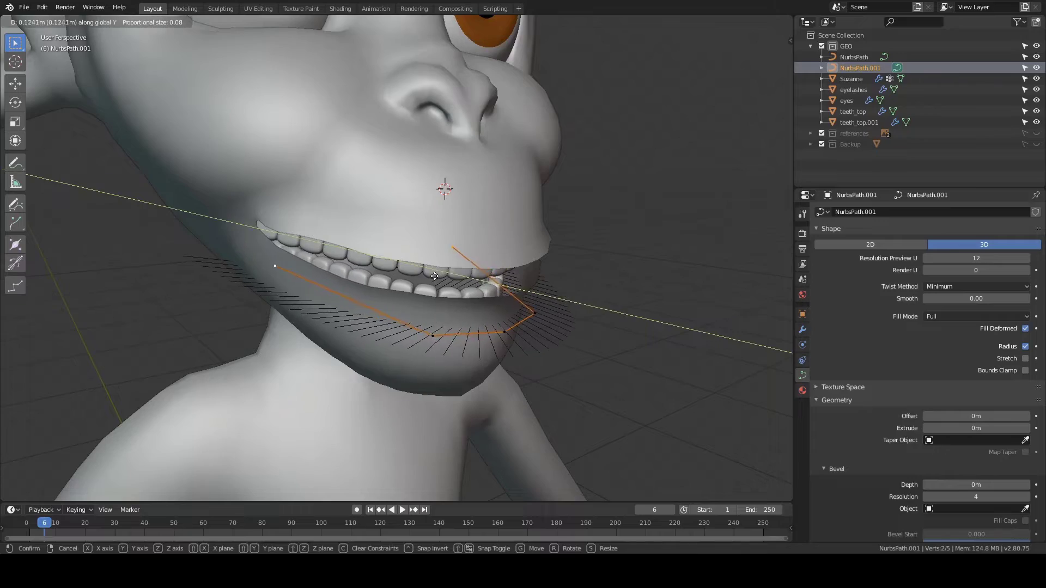
click(434, 276)
Step: In wireframe shading, move both end control points forward along Y by about 0.05 m and leave the path's Edit Mode
middle_drag(435, 276, 452, 279)
key(z)
middle_drag(537, 278, 566, 280)
key(z)
click(449, 280)
mouse_move(451, 280)
middle_down()
mouse_move(341, 217)
mouse_move(300, 222)
middle_up()
key(z)
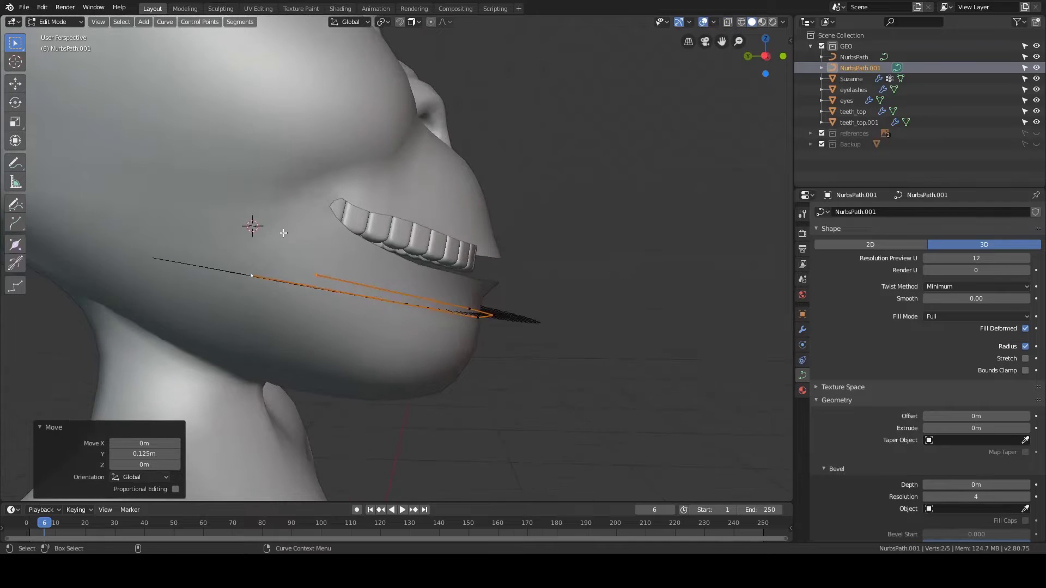
key(z)
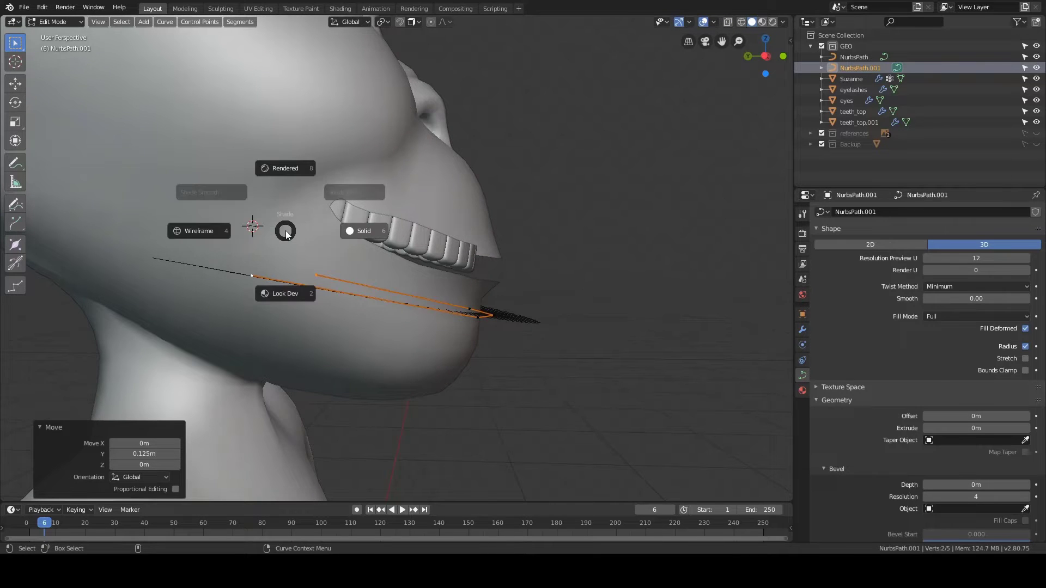
click(264, 231)
middle_drag(264, 231, 279, 239)
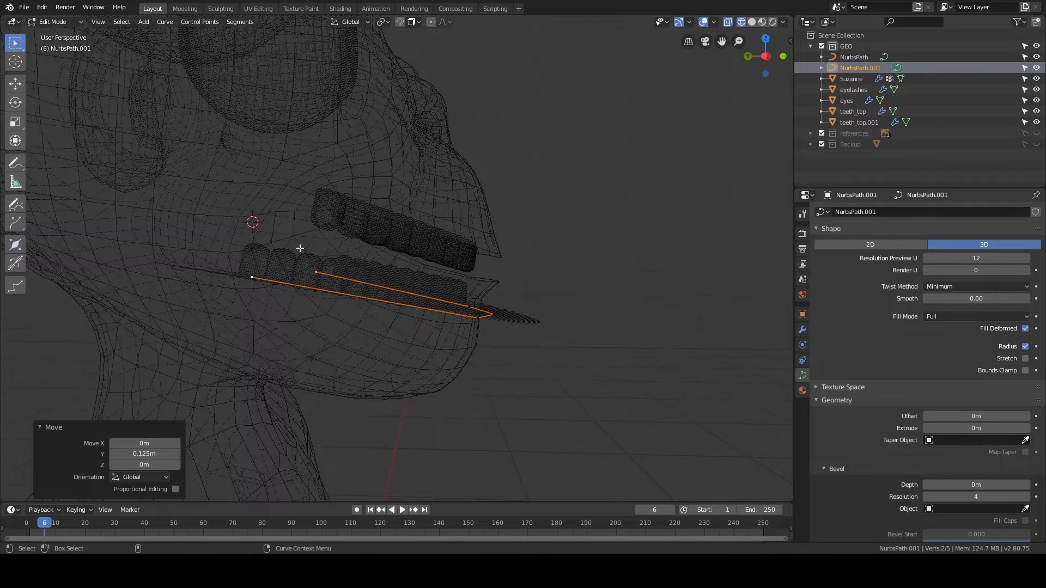
key(g)
key(y)
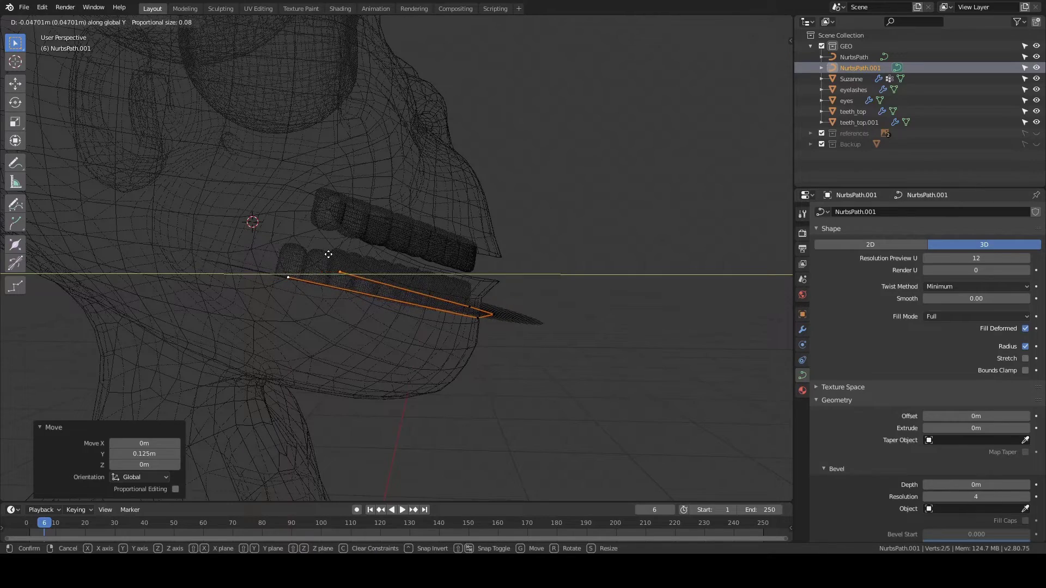
click(324, 254)
middle_drag(324, 254, 399, 328)
key(Tab)
Step: Select the lower teeth, view them from the top, and expand the settings of their Array modifier
click(464, 282)
key(grave)
click(401, 267)
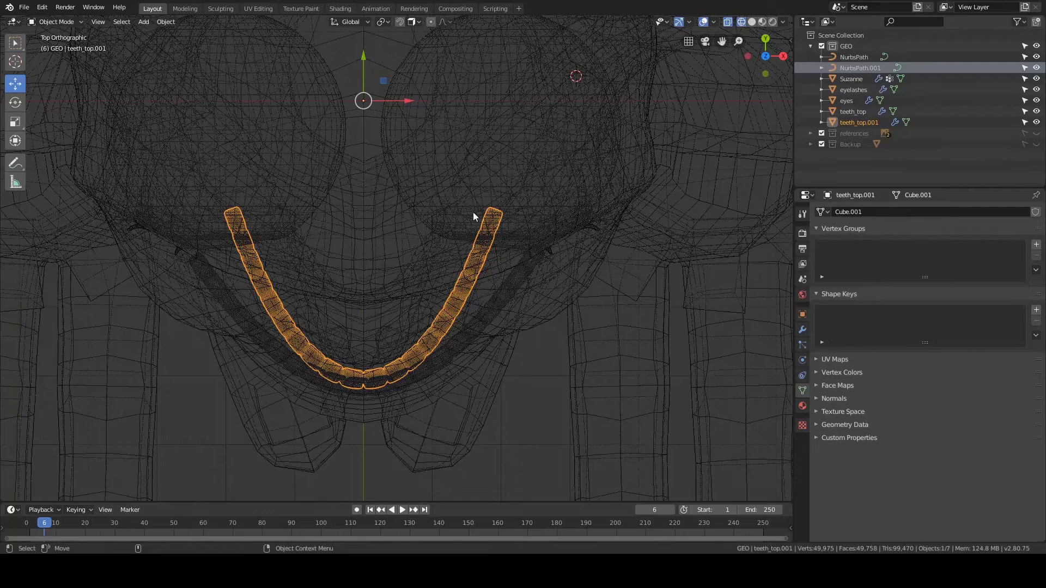
click(802, 330)
click(822, 248)
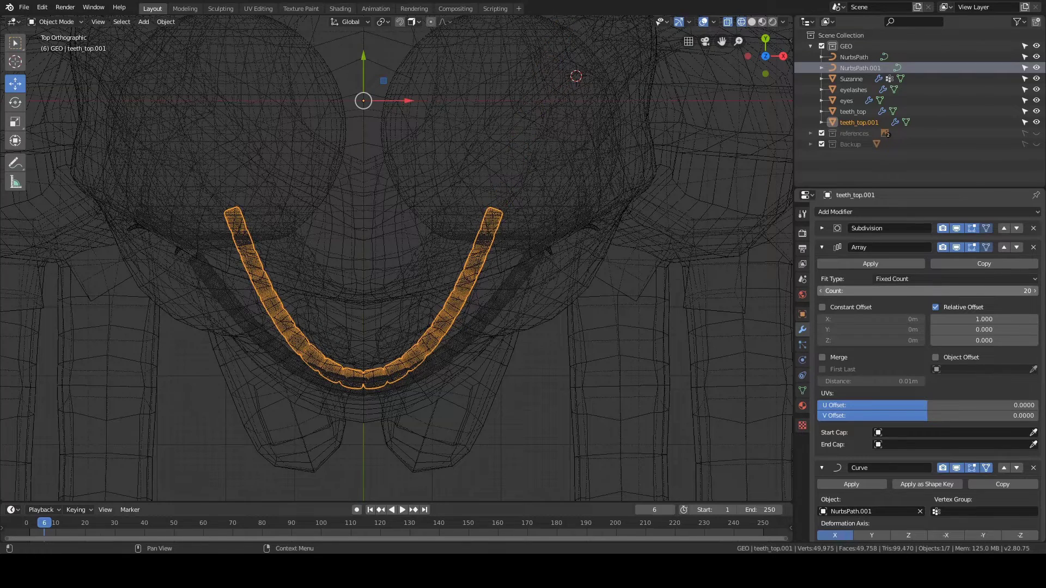
Step: Switch the viewport from wireframe to solid shading, viewing both rows of teeth from the front
middle_drag(531, 325, 522, 203)
key(z)
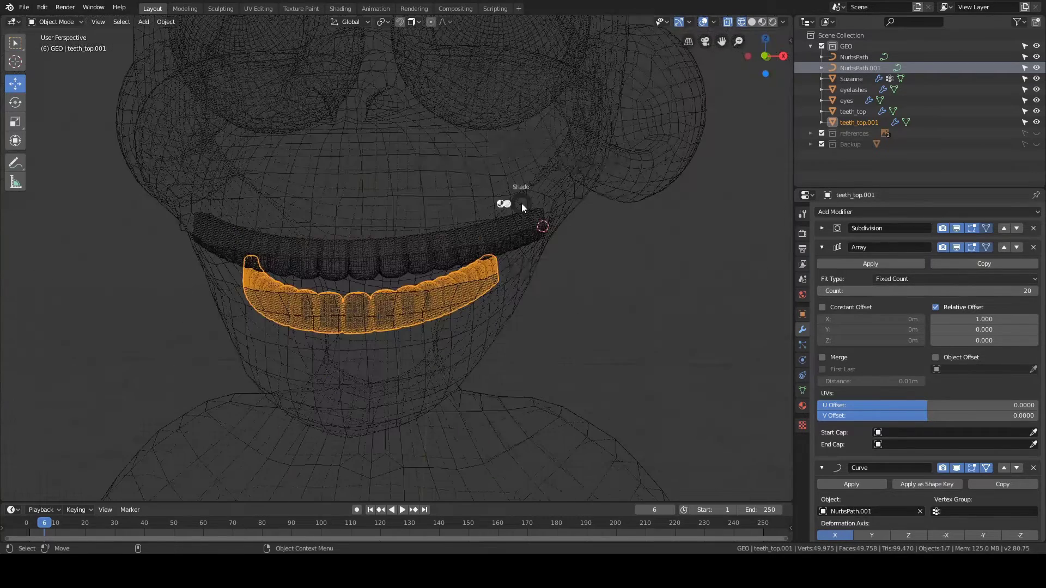
click(551, 203)
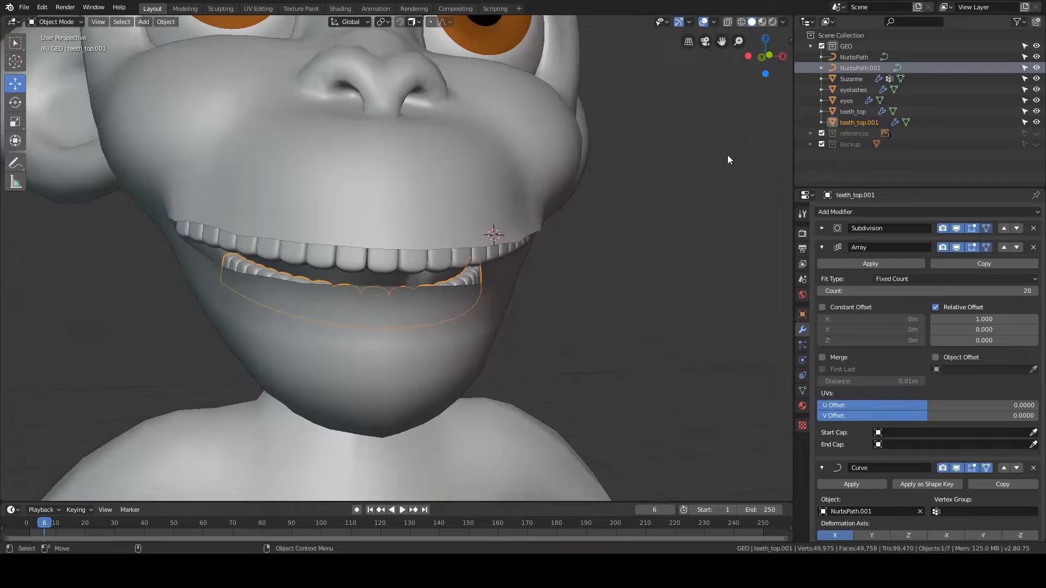
Step: Edit the NurbsPath curve of the upper teeth and move all its points about -0.028 m along Y
click(848, 56)
middle_drag(578, 158, 455, 238)
key(Tab)
key(g)
key(y)
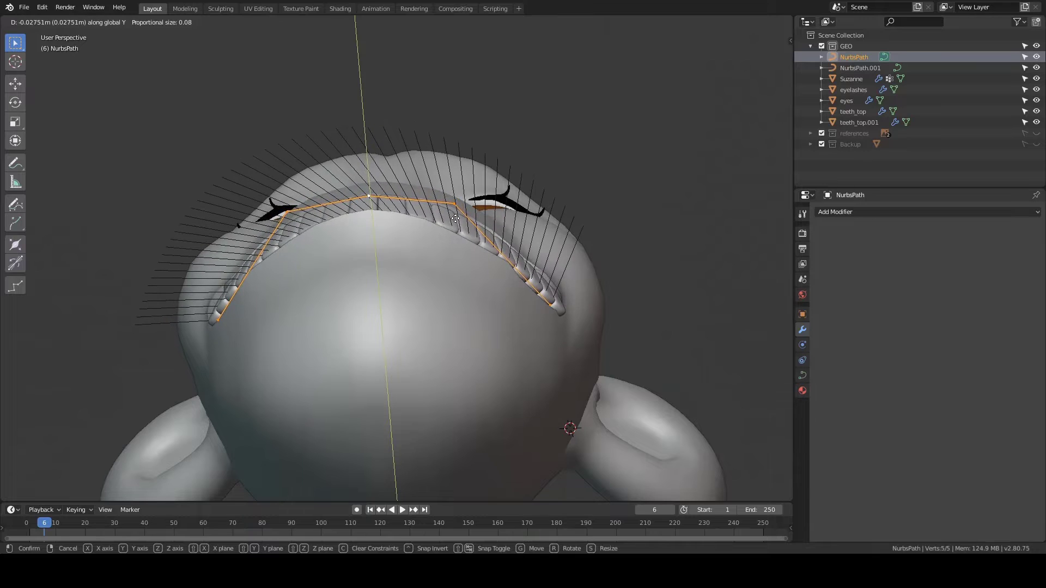
click(455, 218)
Step: Select the two end points of the upper teeth curve and scale them to 0.954
middle_drag(455, 218, 486, 268)
click(197, 278)
middle_drag(506, 308, 551, 310)
shift+click(549, 306)
key(s)
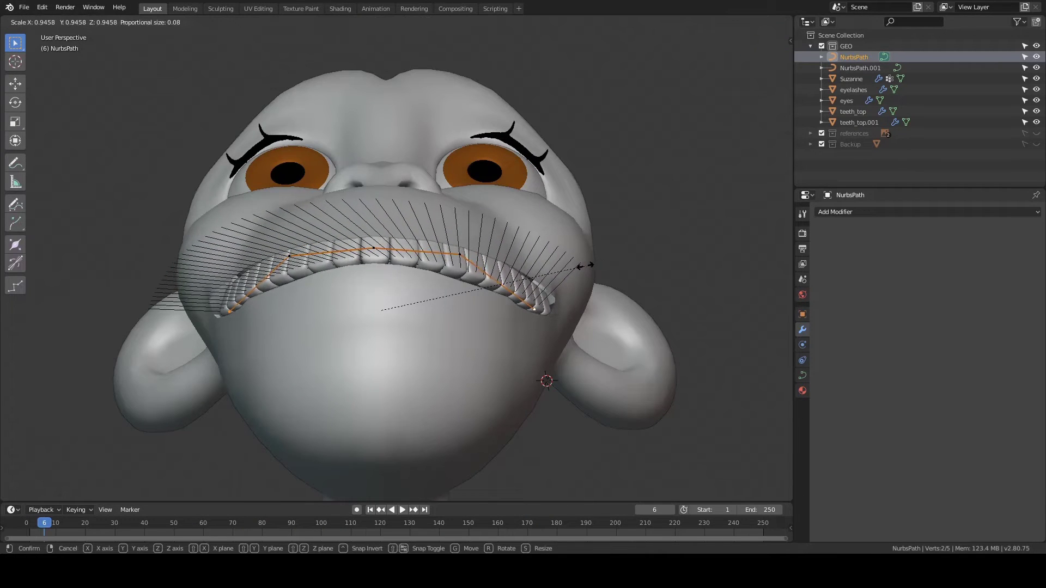
click(586, 266)
Step: Spread the curve's two inner side points outward by scaling and adjust them along Y
middle_drag(585, 266, 462, 187)
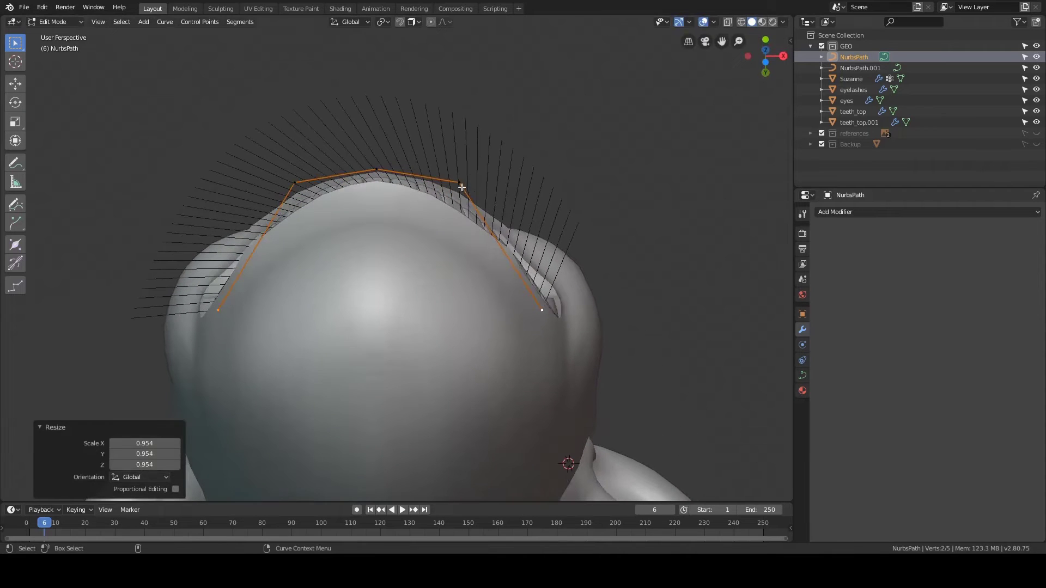
click(461, 187)
shift+click(294, 185)
middle_drag(305, 188, 314, 217)
key(s)
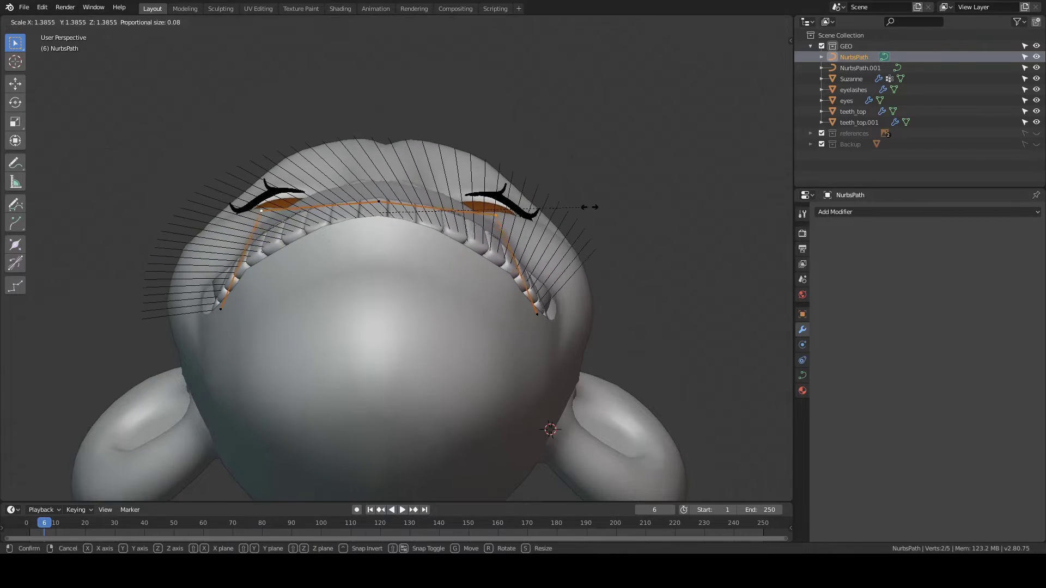
middle_drag(504, 247, 310, 281)
key(y)
click(488, 242)
Step: Move the curve's two end points back along Y by 0.0728 m, plus about 0.025 m more
middle_drag(540, 267, 499, 283)
click(474, 269)
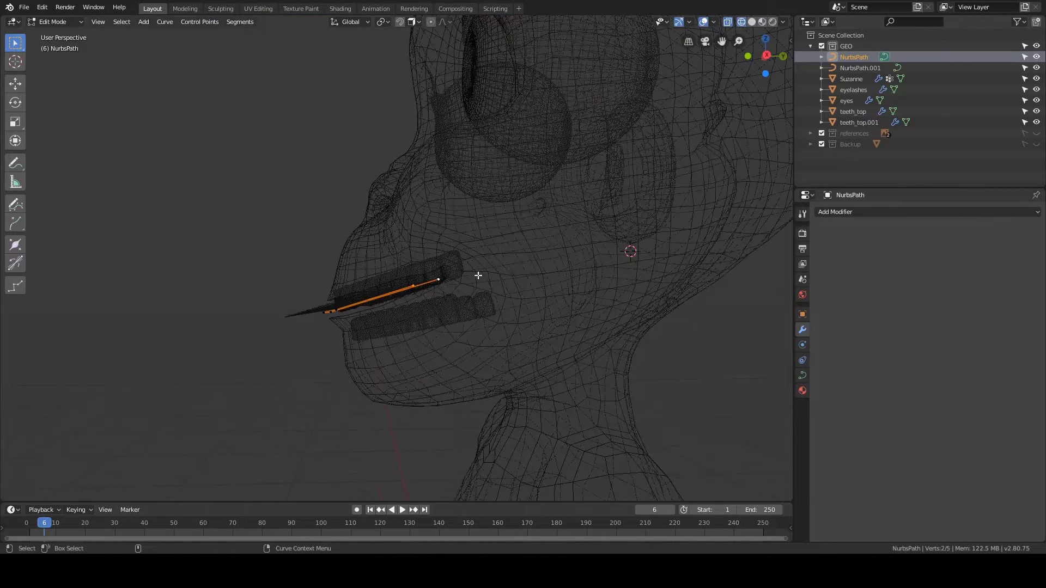
key(y)
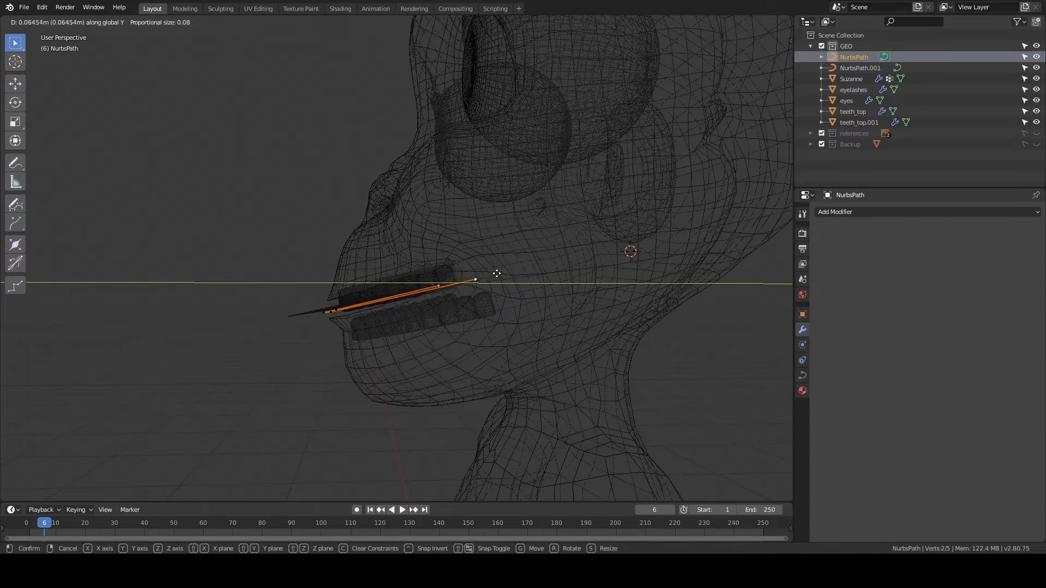
click(497, 274)
middle_drag(500, 273, 495, 332)
key(y)
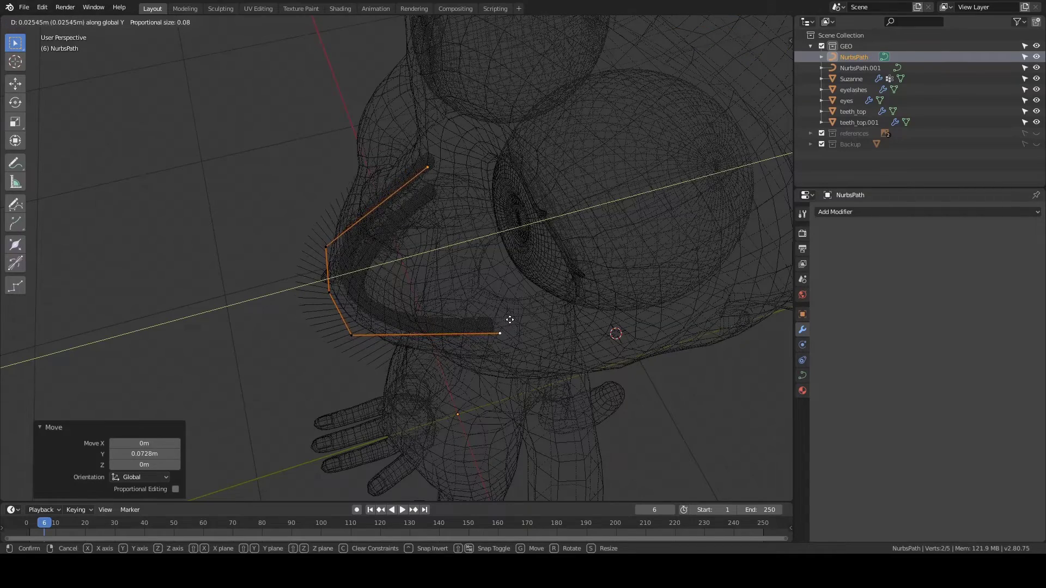
click(510, 319)
Step: Scale the curve's two end points to 0.914 and return the viewport to solid shading
mouse_move(509, 320)
middle_down()
mouse_move(548, 315)
mouse_move(577, 276)
mouse_move(530, 273)
mouse_move(532, 243)
mouse_move(554, 243)
middle_up()
key(s)
click(560, 271)
key(z)
click(554, 245)
Step: Widen the spacing of the curve's two end points by a scale of about 1.2
scroll(553, 243, up, 2)
mouse_move(539, 307)
middle_down()
mouse_move(530, 290)
mouse_move(545, 294)
mouse_move(577, 268)
mouse_move(573, 239)
mouse_move(555, 256)
mouse_move(546, 242)
middle_up()
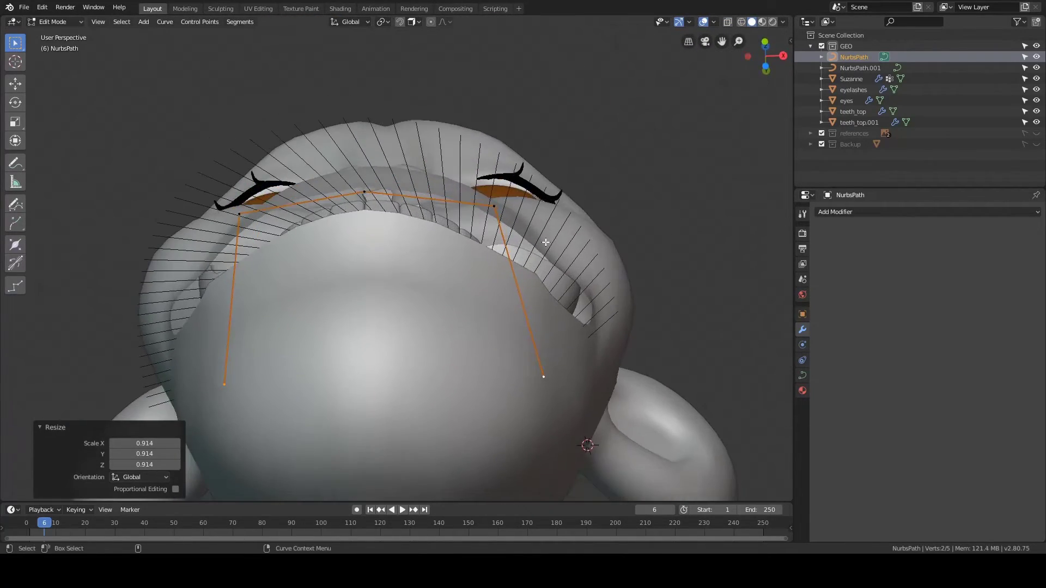
key(s)
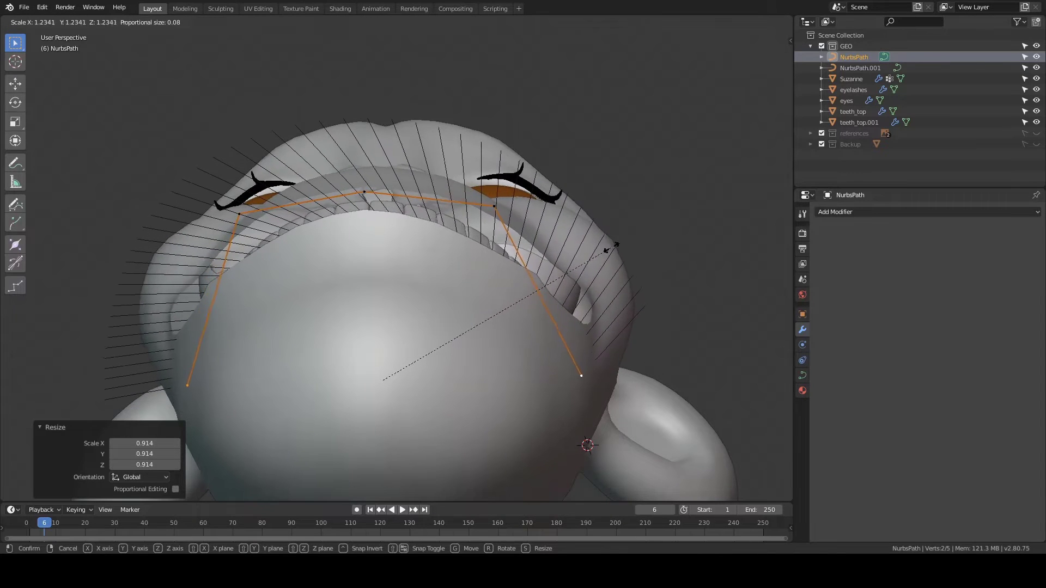
click(604, 249)
Step: Select all points of the upper teeth curve and move them slightly forward along Y
click(494, 209)
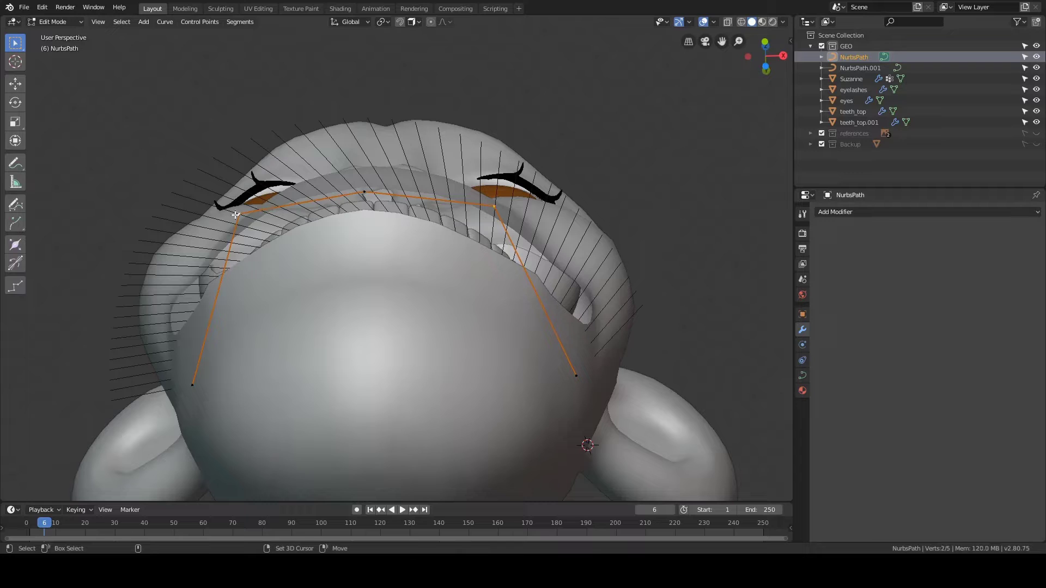
mouse_move(396, 220)
middle_down()
mouse_move(403, 240)
mouse_move(413, 223)
middle_up()
key(a)
key(g)
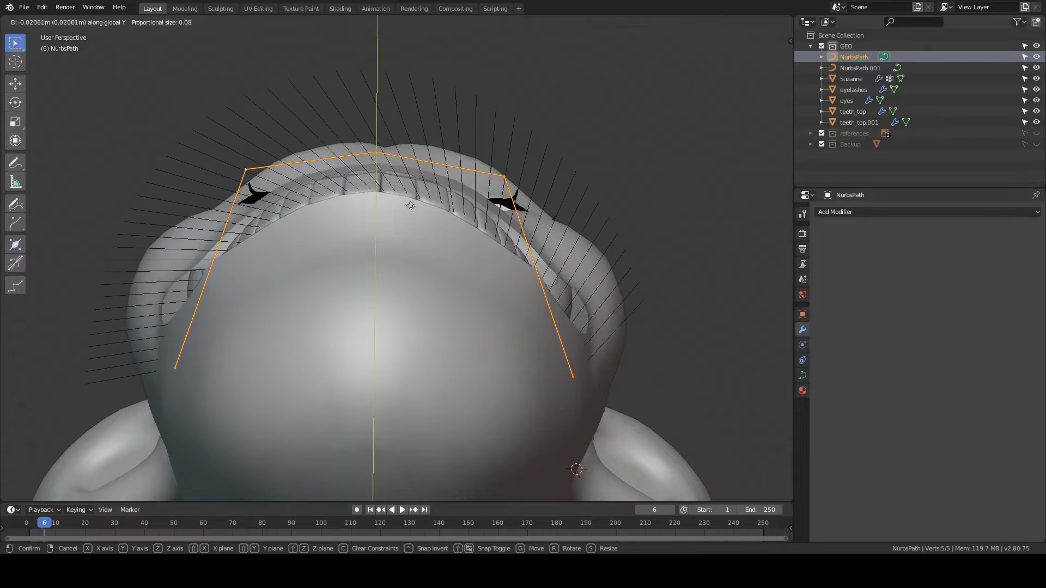
click(409, 216)
Step: Select the two end points of the curve and raise them about 0.037 m along Z
middle_drag(409, 215, 380, 288)
scroll(381, 288, down, 3)
click(531, 284)
middle_drag(175, 262, 305, 276)
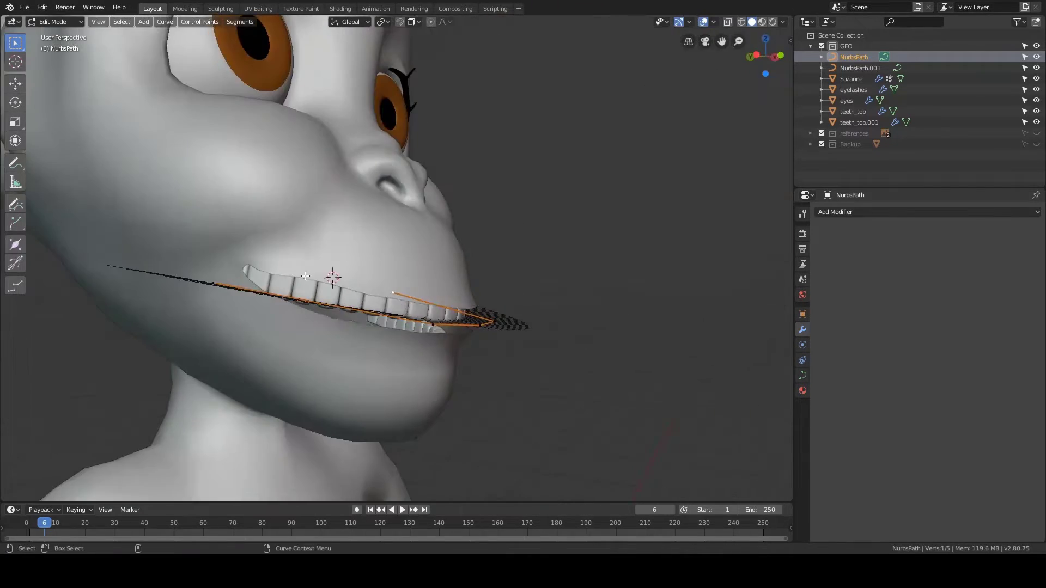
shift+click(212, 278)
middle_drag(212, 279, 424, 238)
key(g)
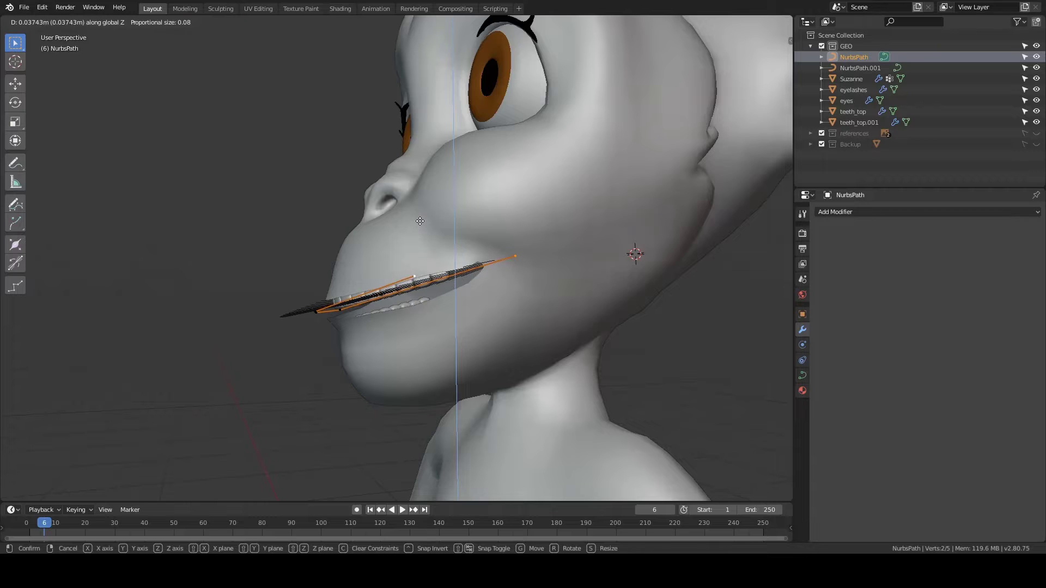
click(420, 221)
Step: Leave curve editing, select teeth_top and set its Array modifier count to 22
middle_drag(420, 221, 378, 281)
key(Tab)
click(509, 267)
middle_drag(509, 267, 321, 265)
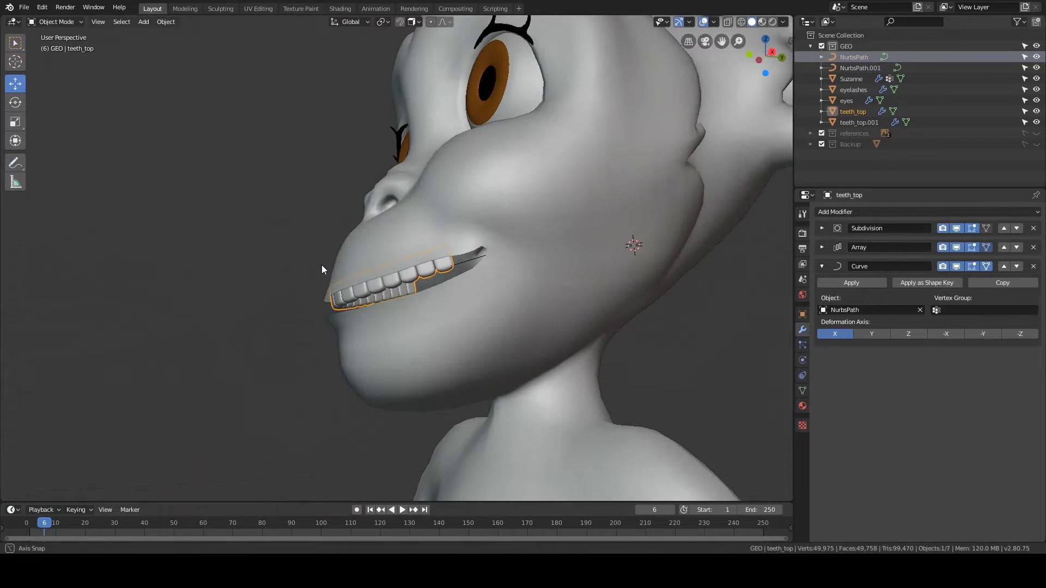
click(822, 247)
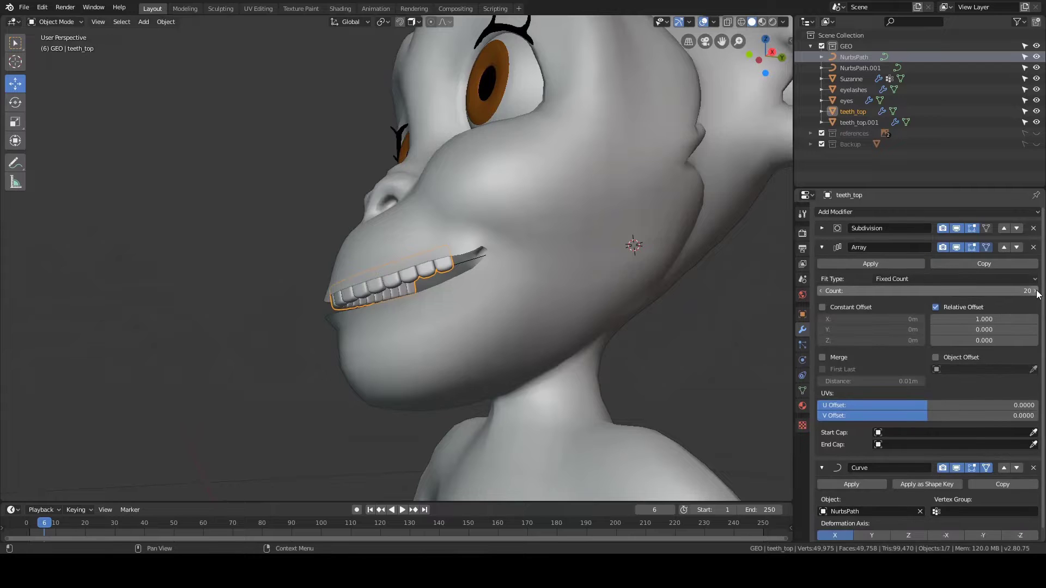
middle_drag(381, 283, 522, 261)
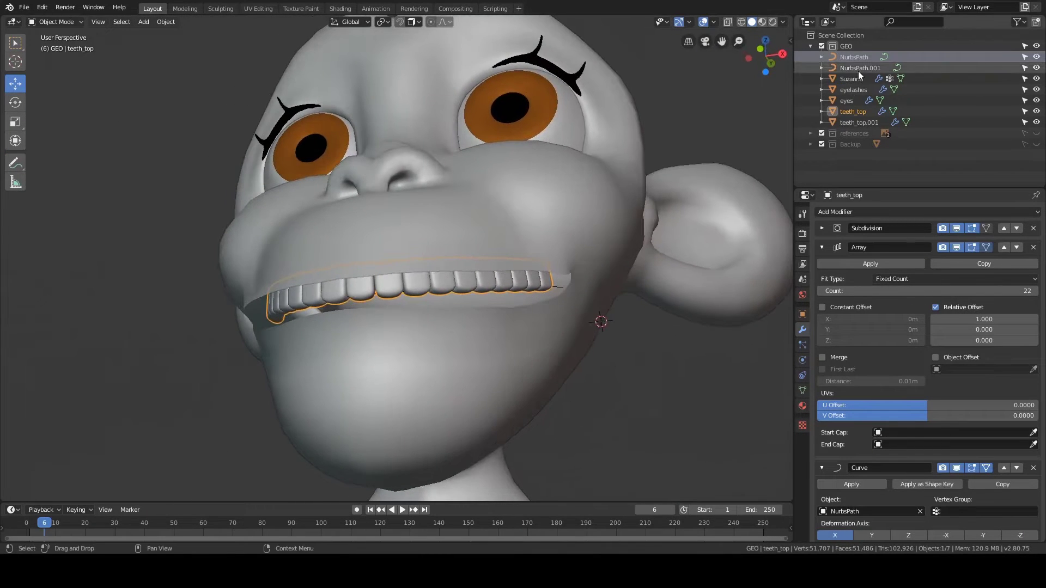
Step: Reopen the NurbsPath curve for editing and scale its two end points outward
click(844, 59)
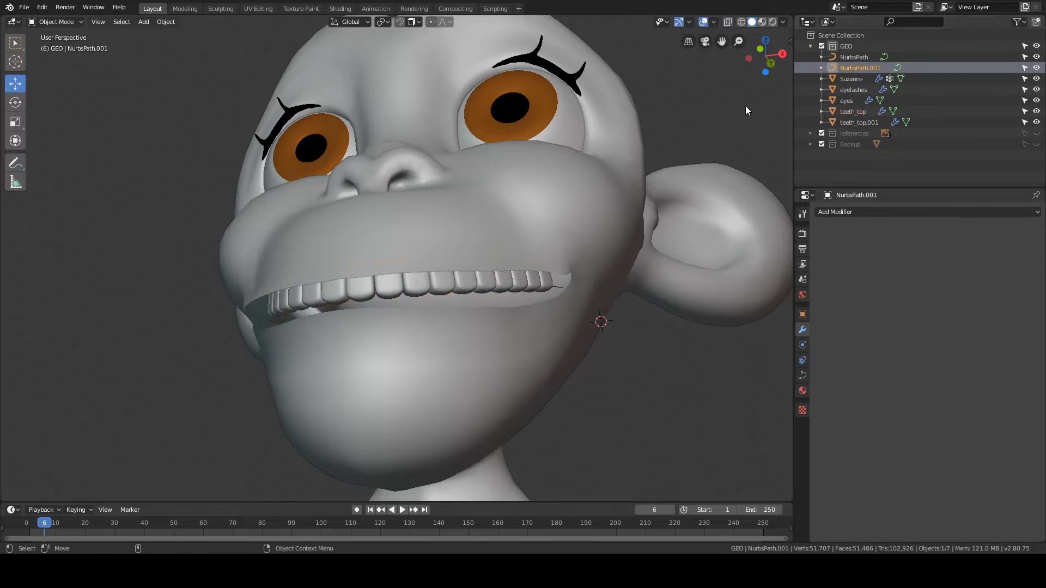
click(578, 222)
click(849, 58)
key(Tab)
middle_drag(595, 256, 504, 262)
key(s)
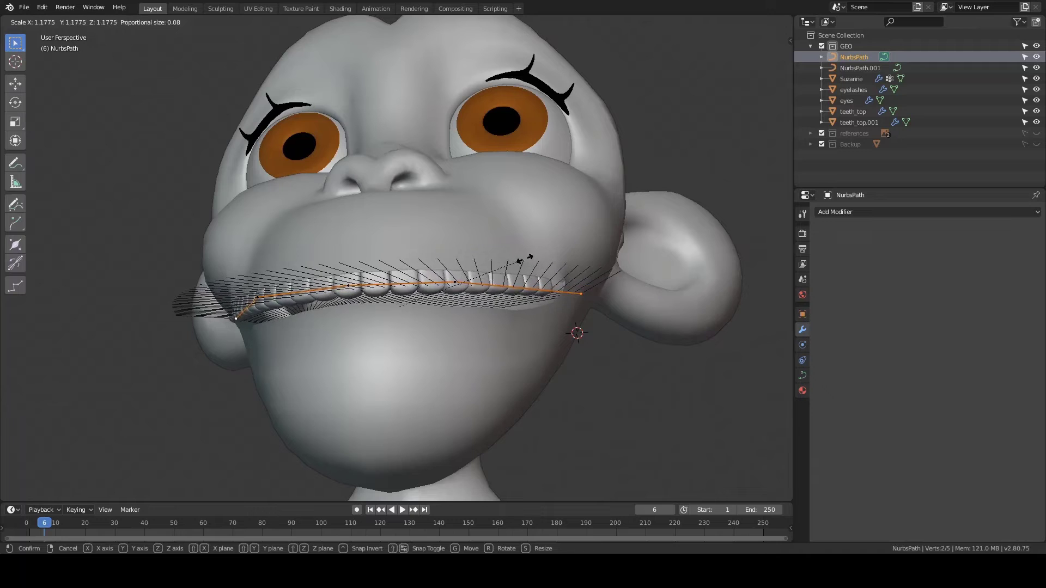
click(515, 262)
Step: Select the curve's two inner side points and scale them by 1.184
mouse_move(512, 261)
middle_down()
mouse_move(489, 236)
mouse_move(482, 246)
mouse_move(497, 253)
middle_up()
click(255, 271)
shift+click(460, 252)
key(s)
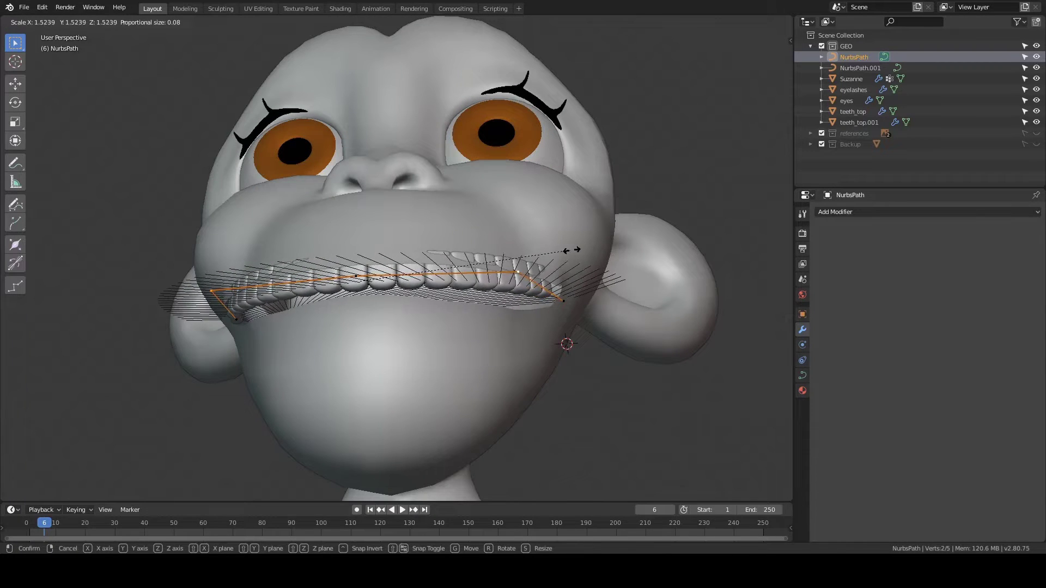
click(523, 251)
Step: Scale the two inner side points by a further 1.519 and move them back along Y
middle_drag(522, 252, 477, 207)
key(s)
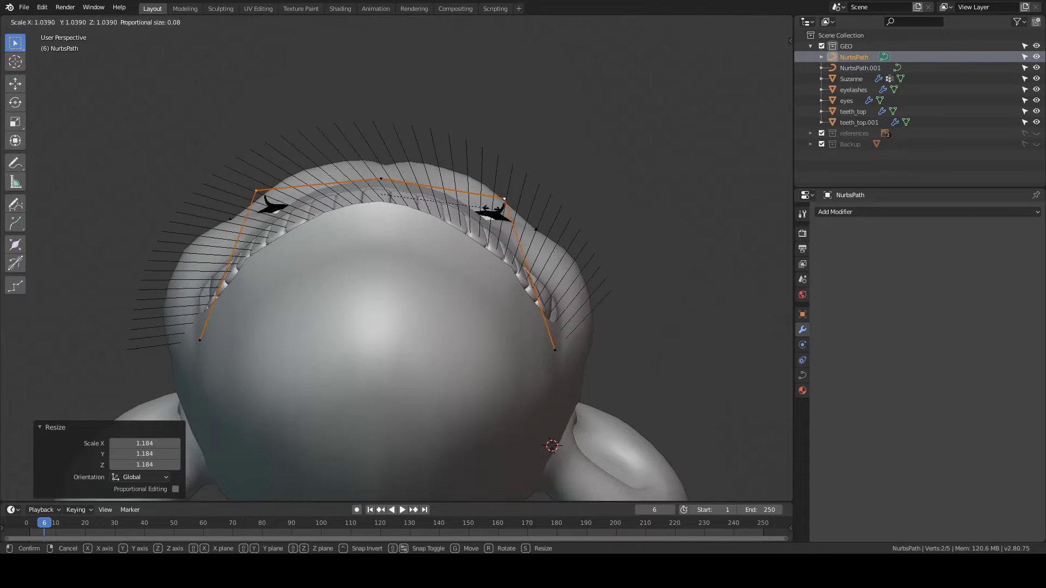
click(543, 208)
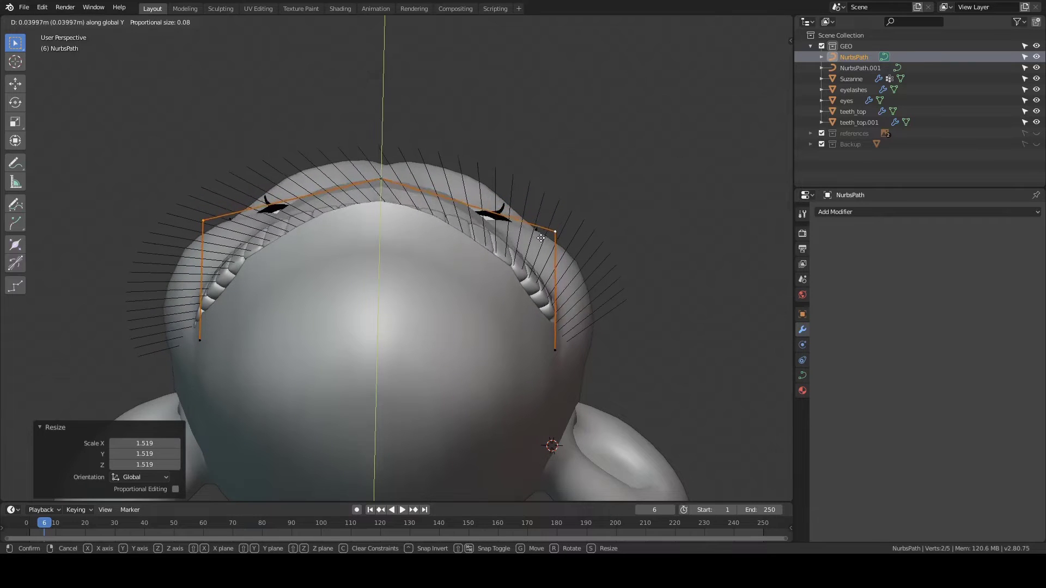
click(542, 254)
Step: Select the curve's front middle point and move it -0.0533 m along Y
middle_drag(542, 253, 469, 212)
click(584, 235)
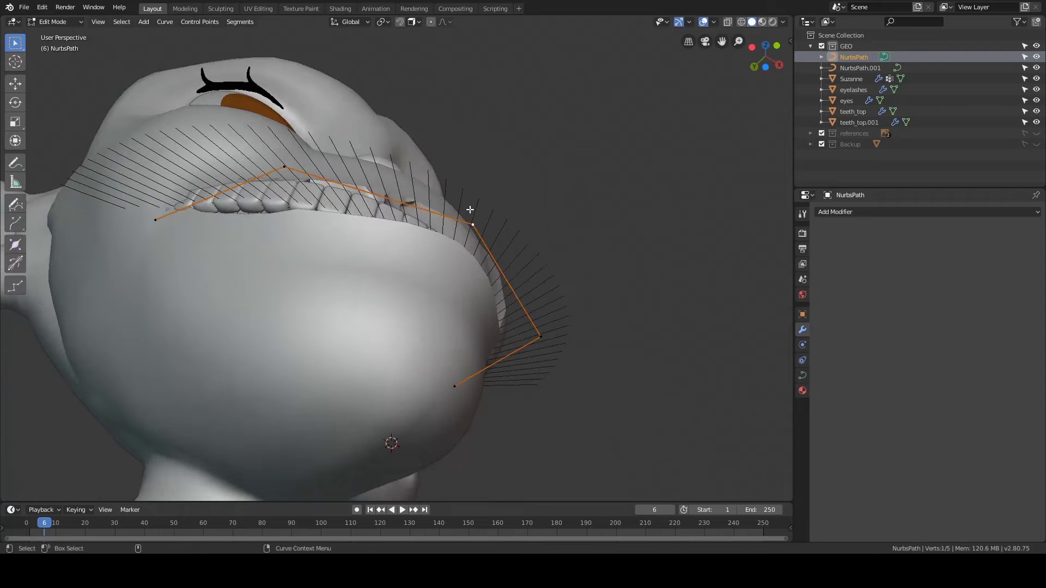
click(469, 211)
key(g)
key(y)
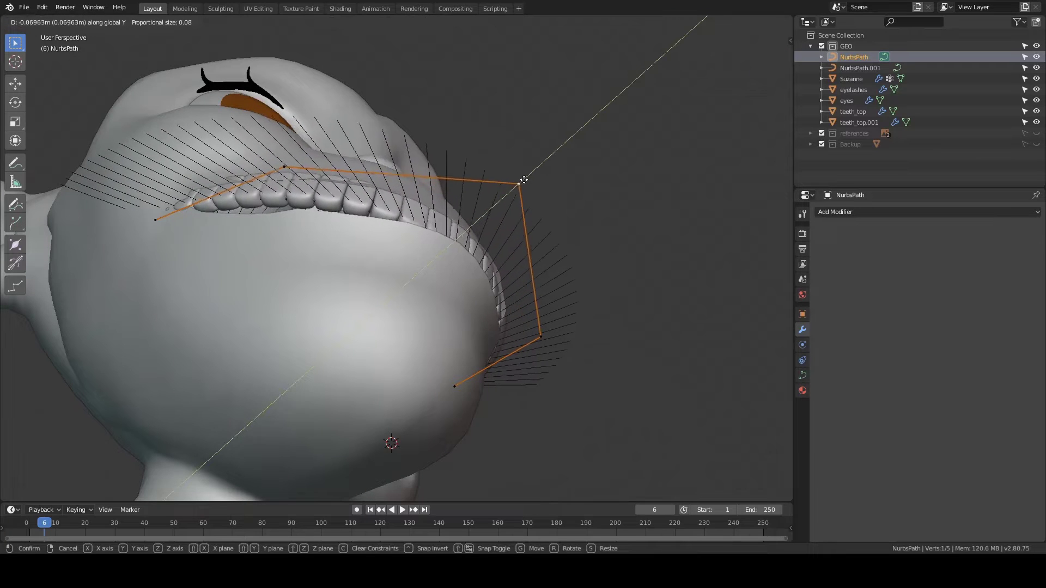
click(508, 187)
Step: Select the four side and end points of the curve and scale them to 0.957
middle_drag(508, 188, 454, 246)
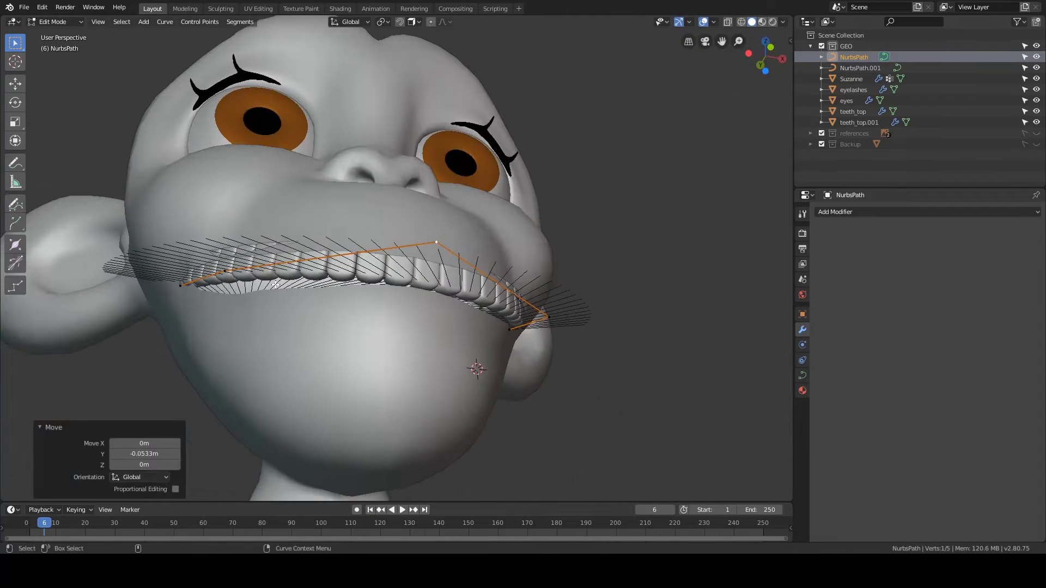
click(231, 272)
middle_drag(249, 273, 313, 278)
shift+click(195, 288)
middle_drag(205, 286, 610, 239)
shift+click(582, 287)
key(s)
click(619, 248)
key(s)
click(607, 242)
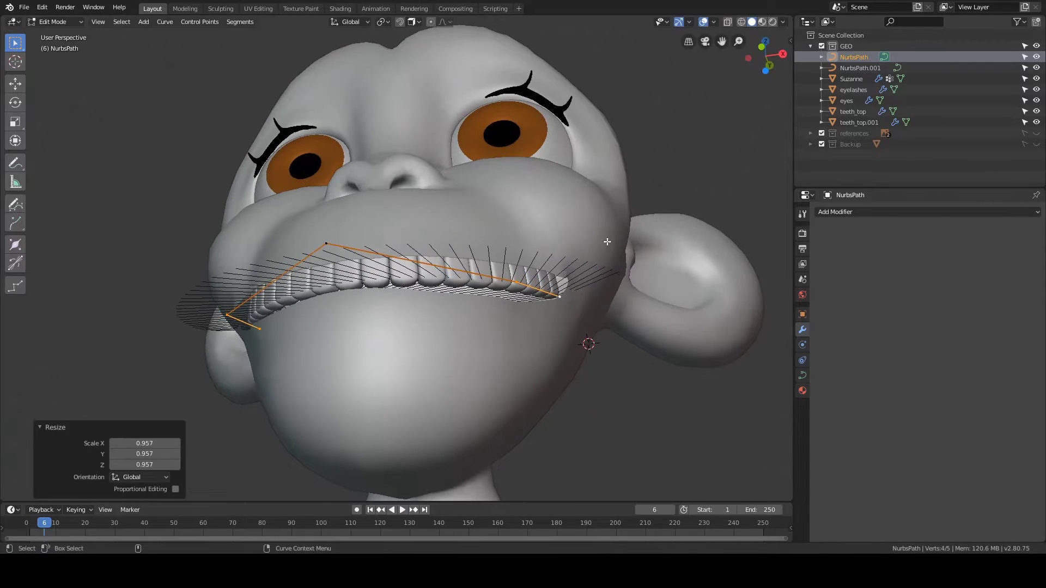
Step: Leave curve editing and check from the side how the upper teeth fit the mouth and cheek
alt+drag(498, 249, 537, 247)
key(Tab)
click(498, 253)
alt+drag(453, 276, 311, 246)
click(457, 296)
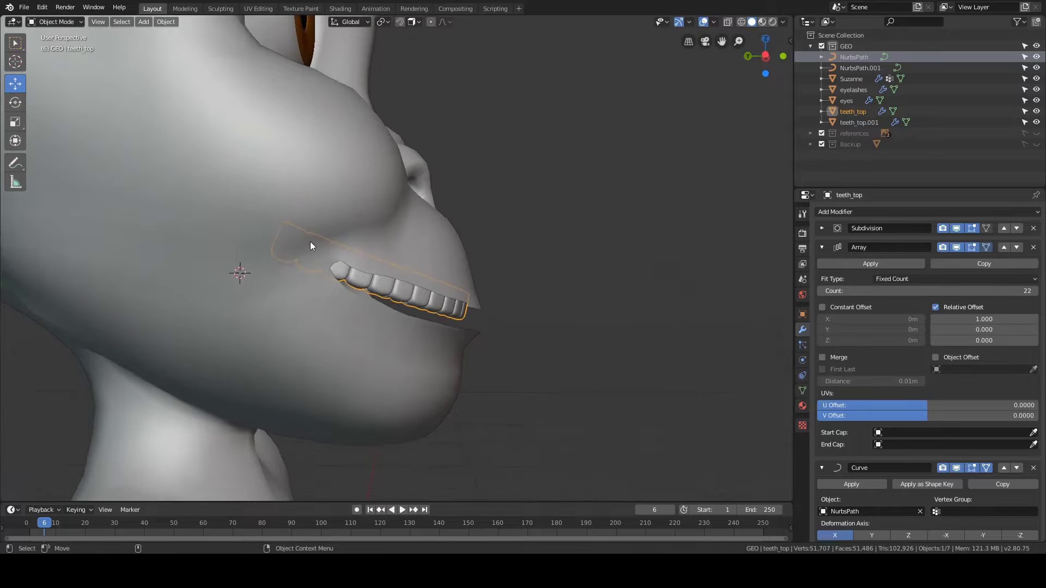
key(Tab)
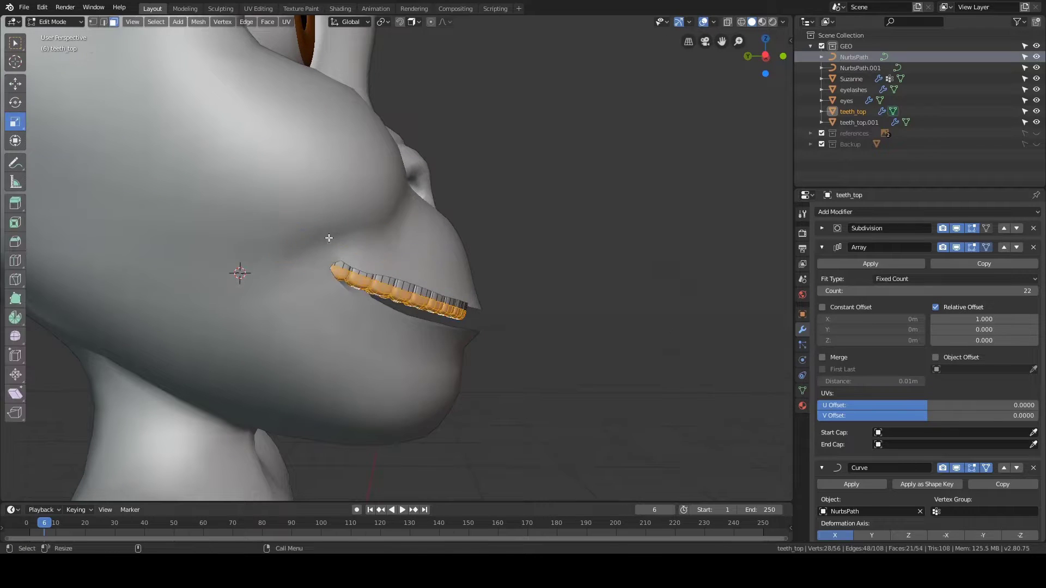
key(Tab)
click(276, 244)
Step: Reopen the NurbsPath curve for editing and move its two end points -0.0326 m along Y
click(888, 56)
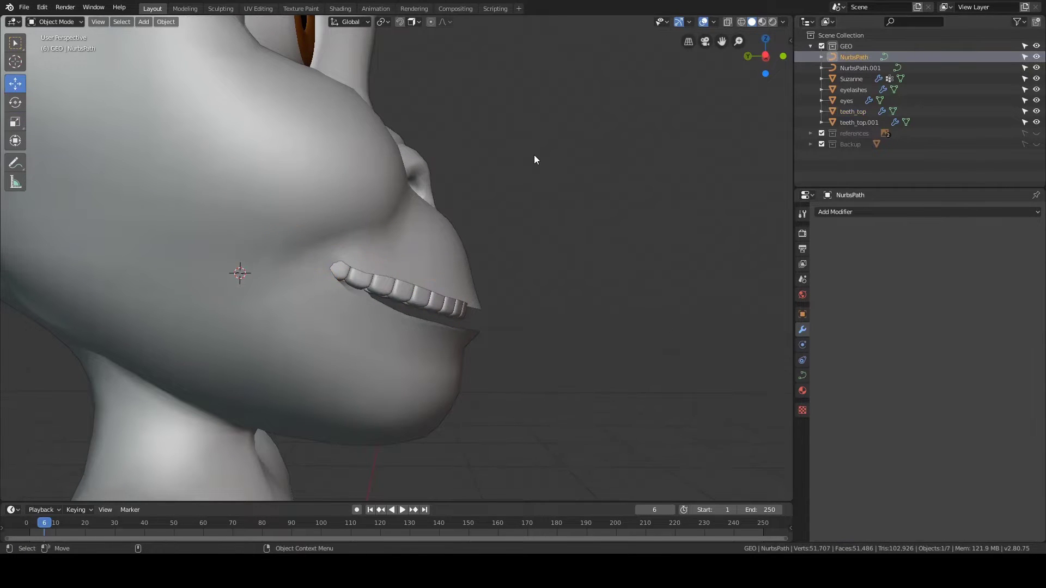
key(Tab)
alt+drag(285, 256, 385, 257)
shift+click(384, 211)
alt+drag(384, 212, 405, 249)
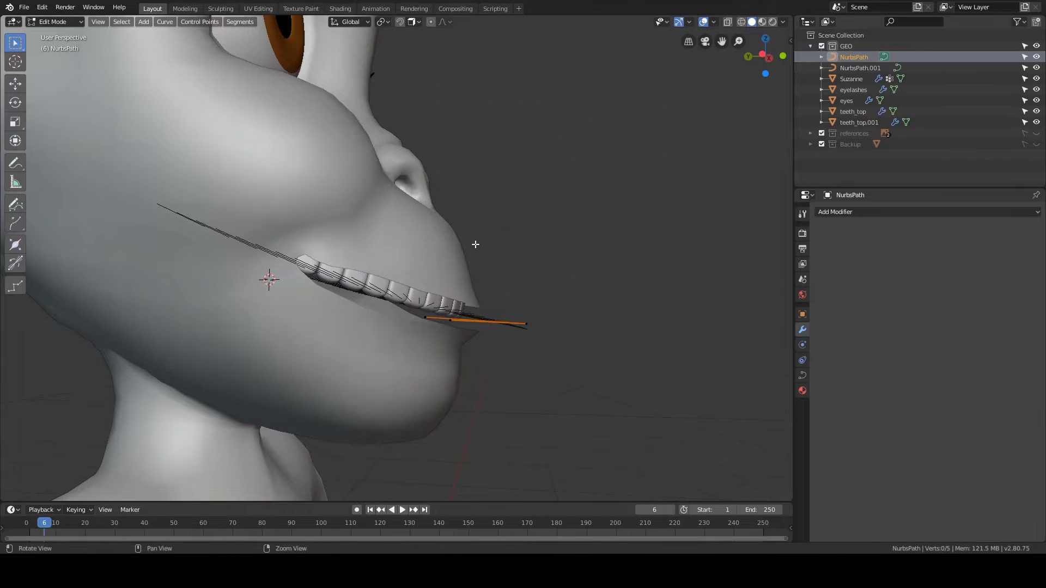
alt+drag(476, 244, 400, 236)
key(g)
key(y)
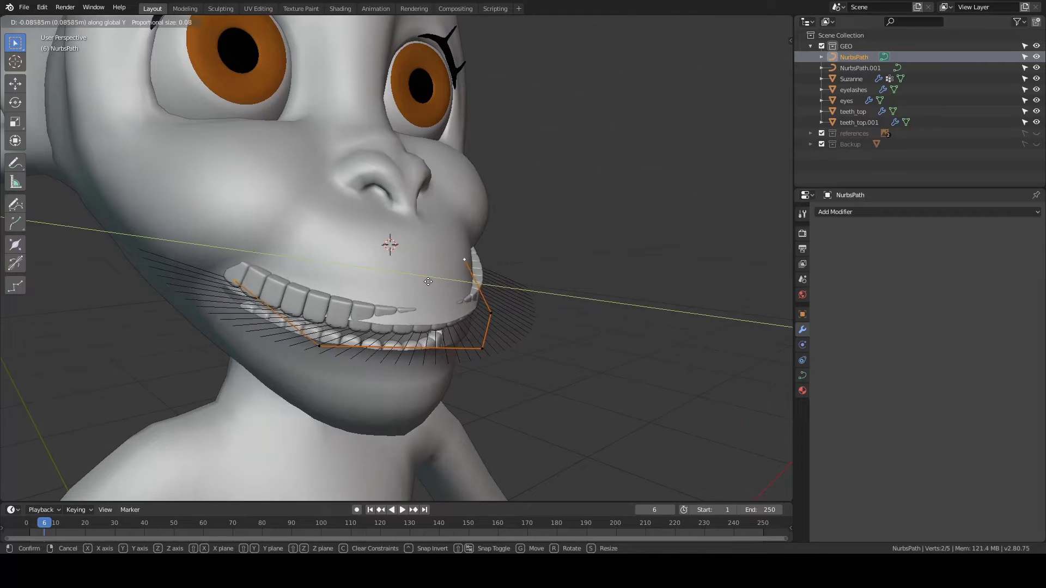
click(411, 279)
Step: Select the curve's two inner side points and scale them to 0.882
alt+drag(412, 278, 373, 315)
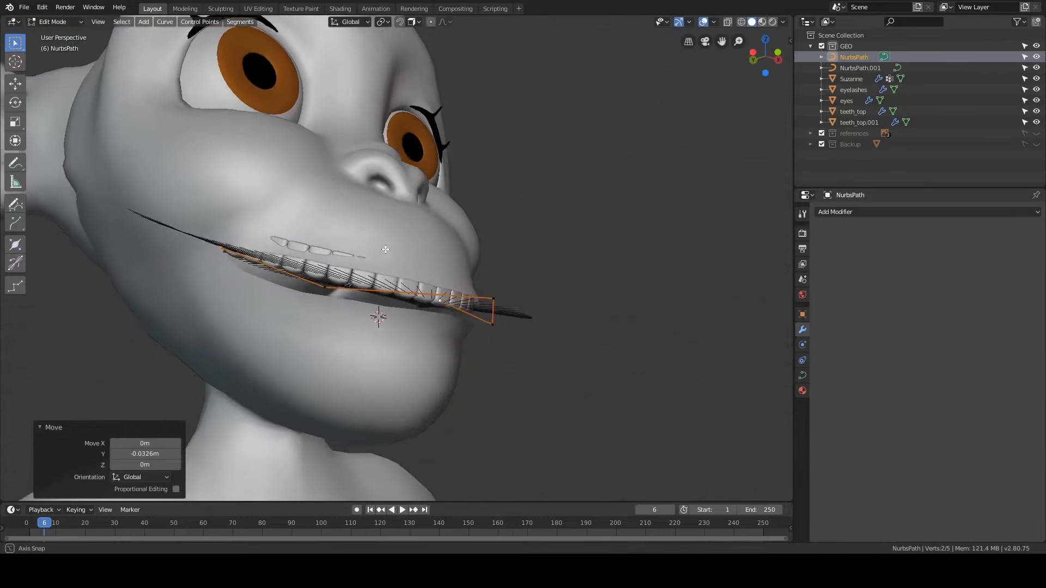
click(316, 299)
alt+drag(316, 299, 414, 305)
shift+click(501, 318)
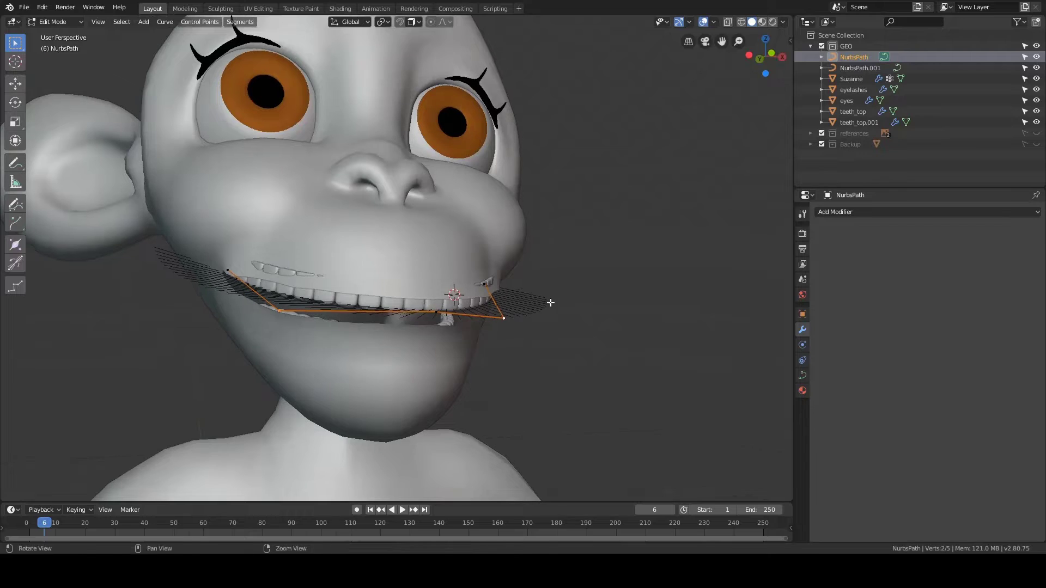
key(s)
click(548, 284)
middle_drag(557, 277, 411, 265)
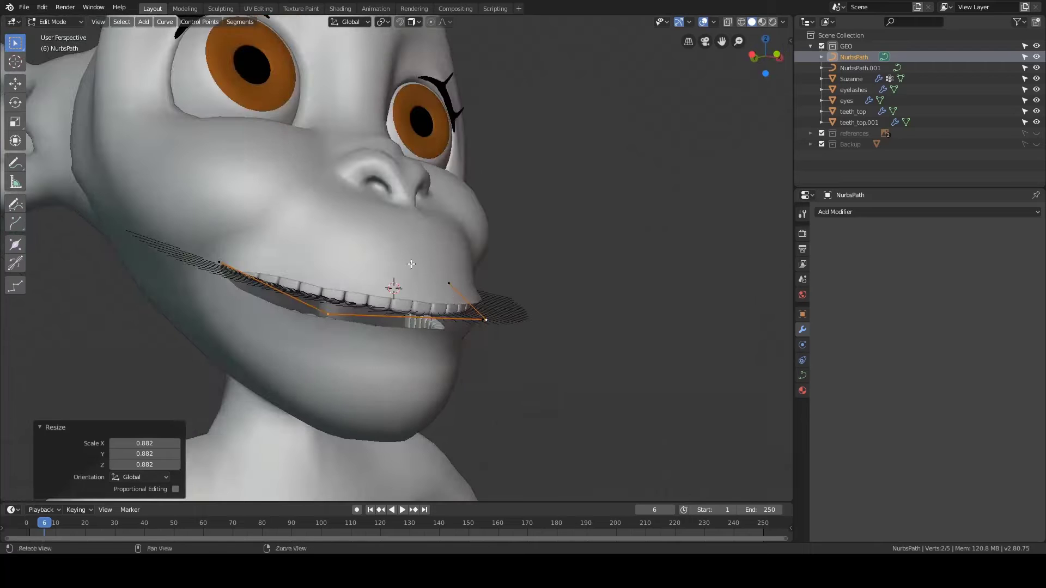
Step: Leave editing of the NurbsPath curve and select the lower teeth row to check its fit from the side
click(238, 263)
middle_drag(238, 263, 406, 276)
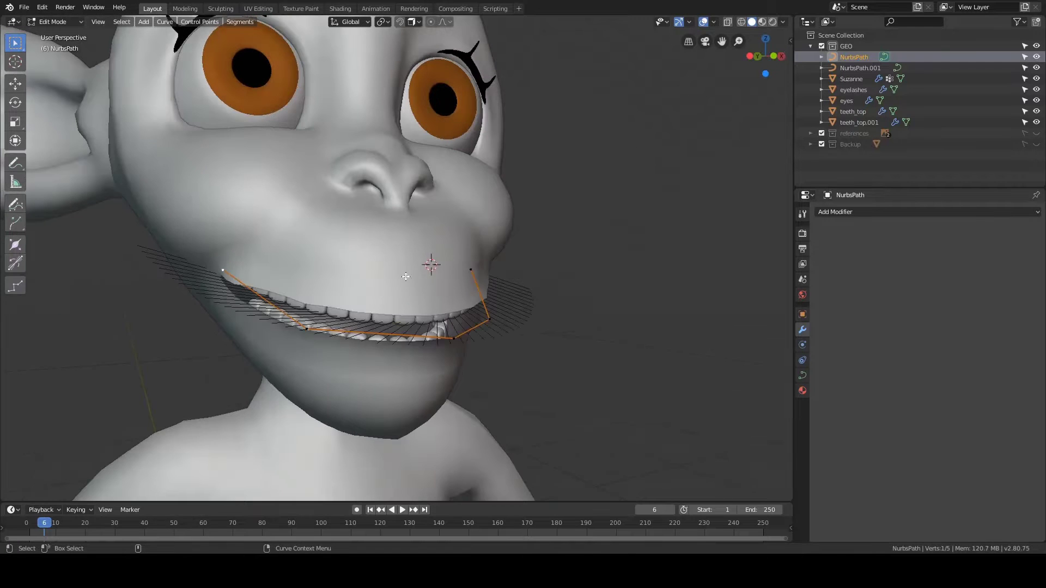
click(545, 251)
key(Tab)
middle_drag(574, 260, 449, 358)
click(397, 357)
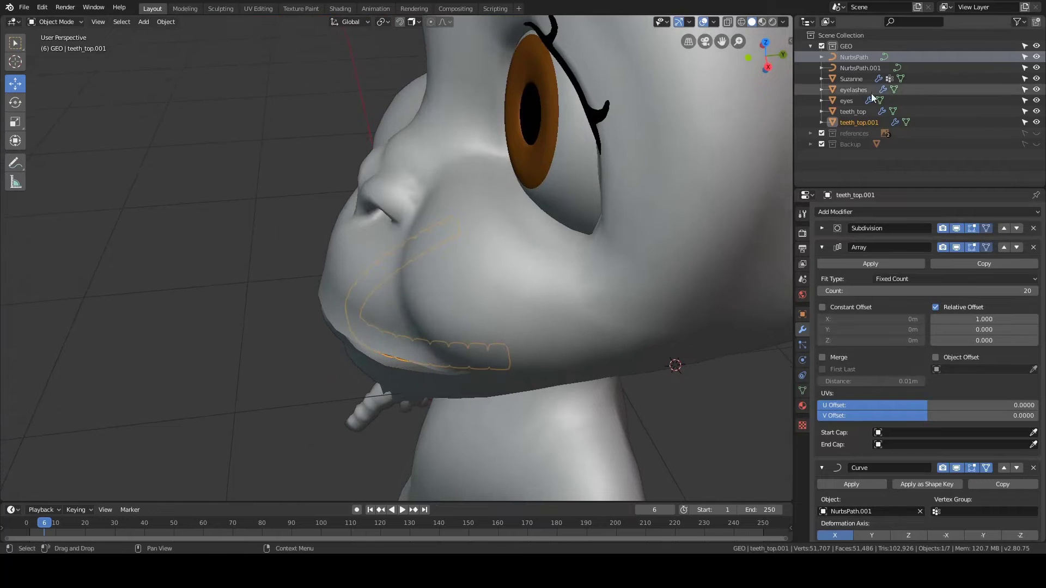
Step: Open the NurbsPath.001 curve for editing and scale its two side points to 1.990
click(852, 68)
middle_drag(494, 283, 430, 313)
key(s)
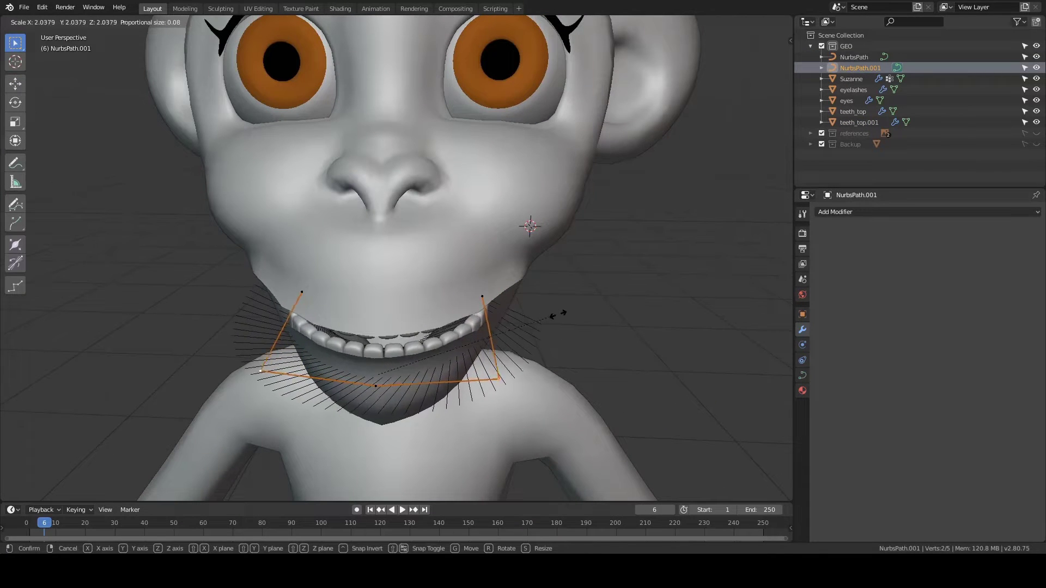
click(554, 314)
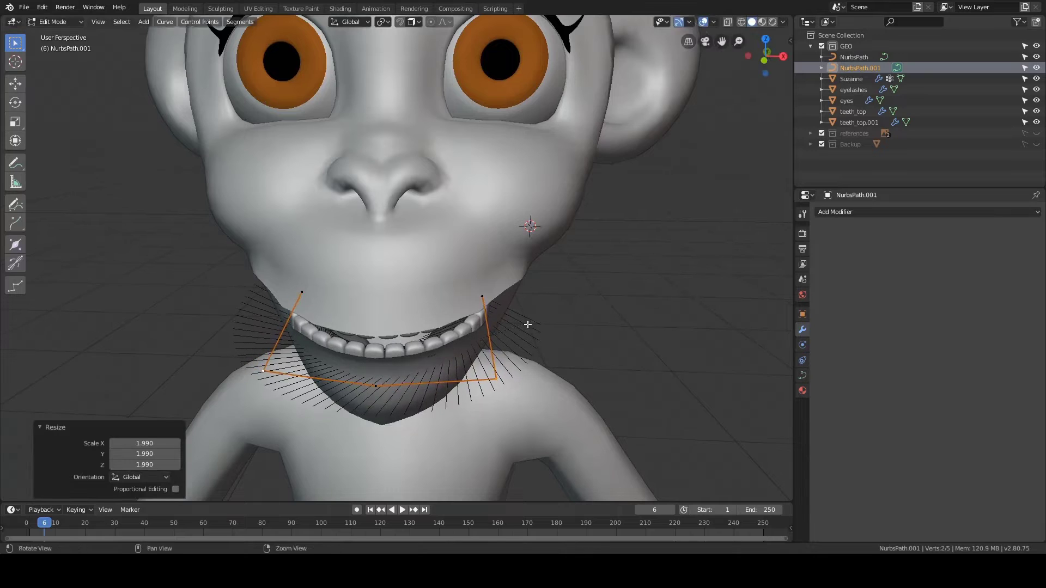
Step: Select the two end points of the NurbsPath.001 curve and scale them to 1.153
middle_drag(554, 315, 414, 305)
click(316, 304)
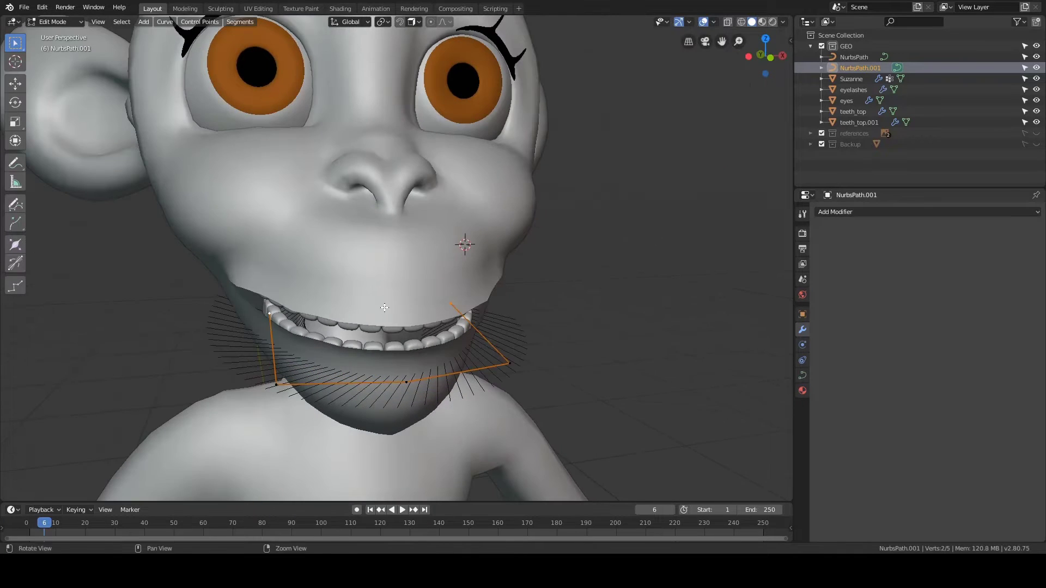
shift+click(450, 304)
key(s)
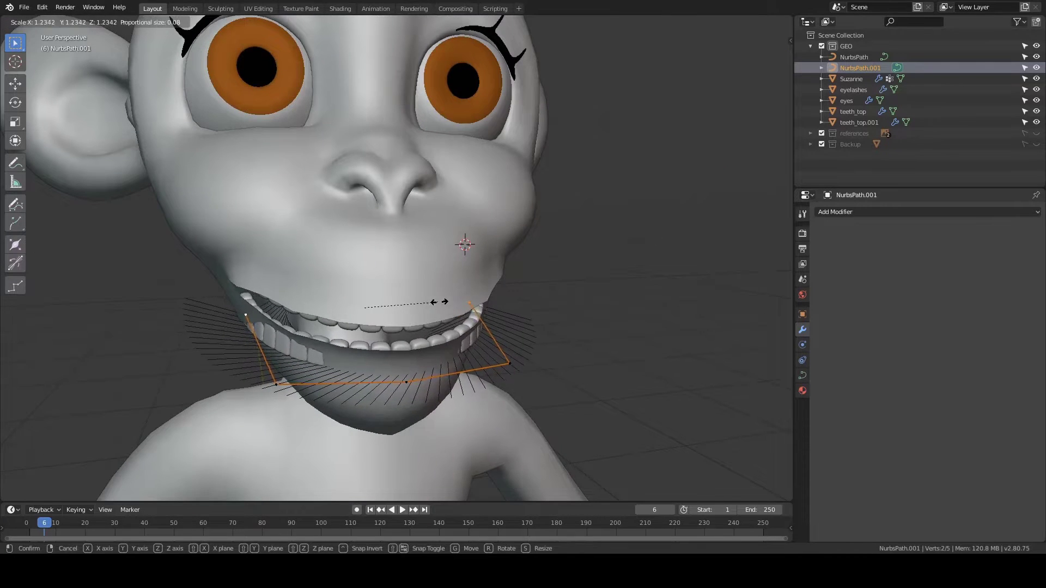
click(434, 301)
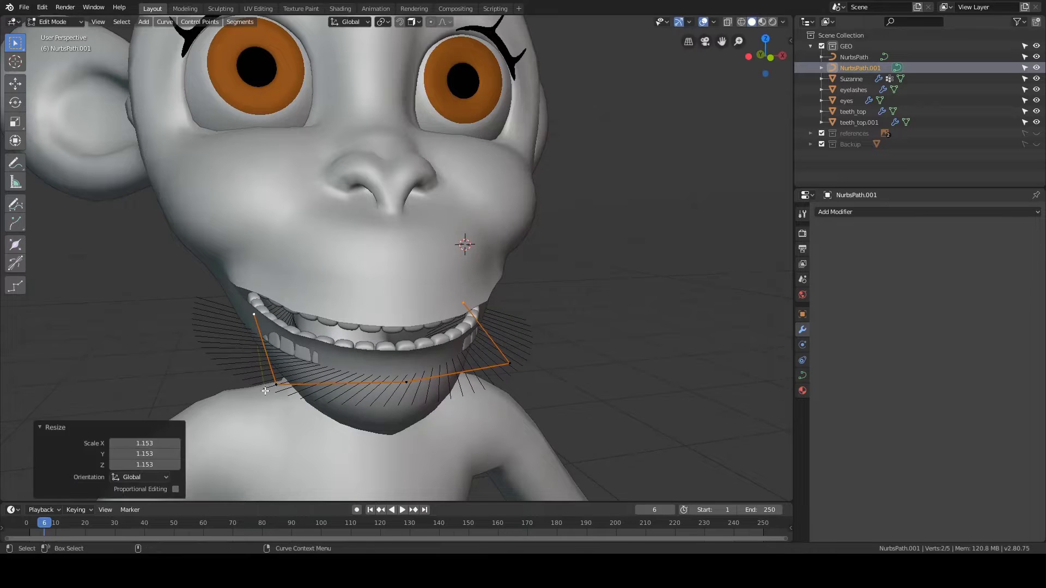
Step: Adjust the side points of the NurbsPath.001 curve along Y to reshape the lower teeth's arc
click(276, 385)
middle_drag(512, 364, 456, 322)
key(g)
key(y)
click(460, 357)
key(g)
key(y)
click(351, 371)
Step: Leave curve editing and compare the upper and lower teeth in wireframe from the right and left sides
key(Tab)
click(431, 354)
key(grave)
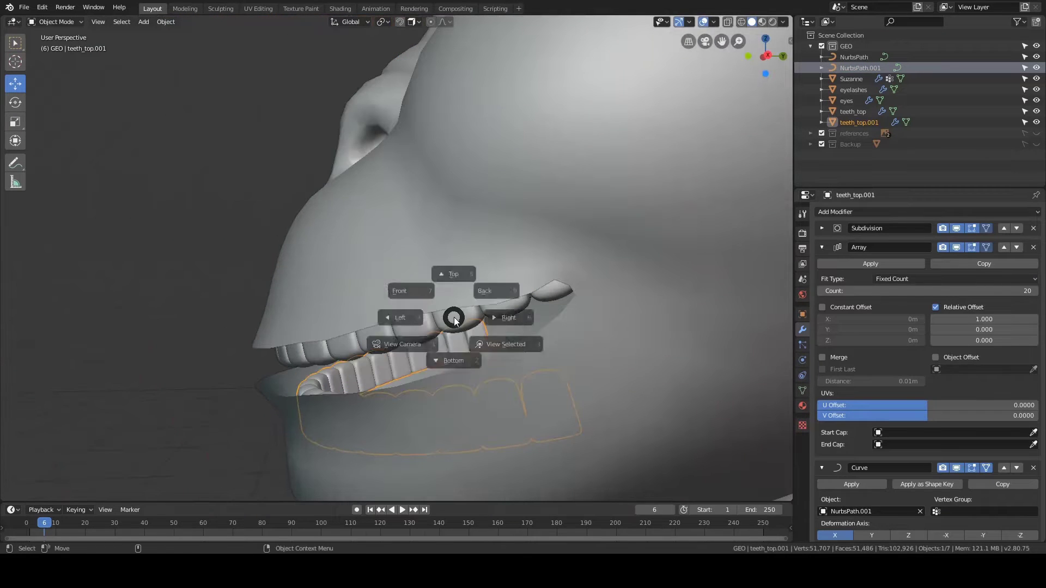
click(492, 313)
key(z)
click(478, 316)
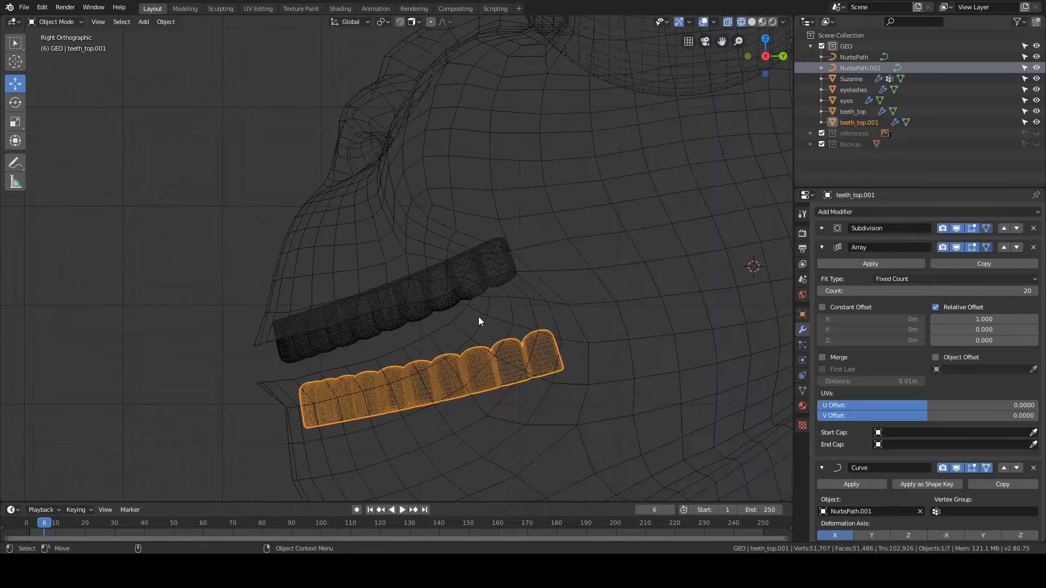
key(grave)
click(390, 323)
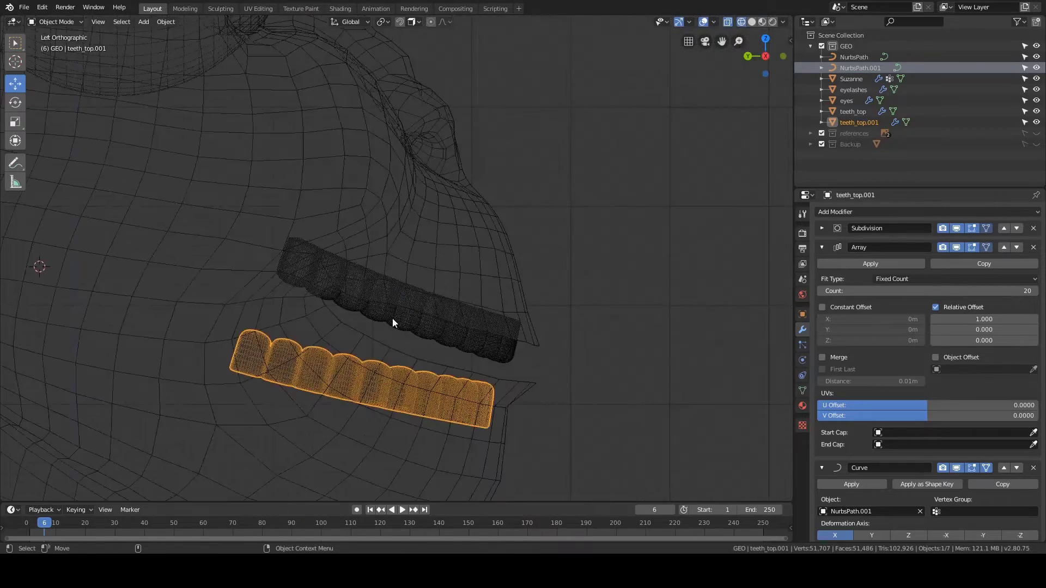
middle_drag(392, 318, 412, 325)
Step: Set the lower teeth's Array count to 22 while viewing from above, and return to solid shading
key(grave)
click(413, 279)
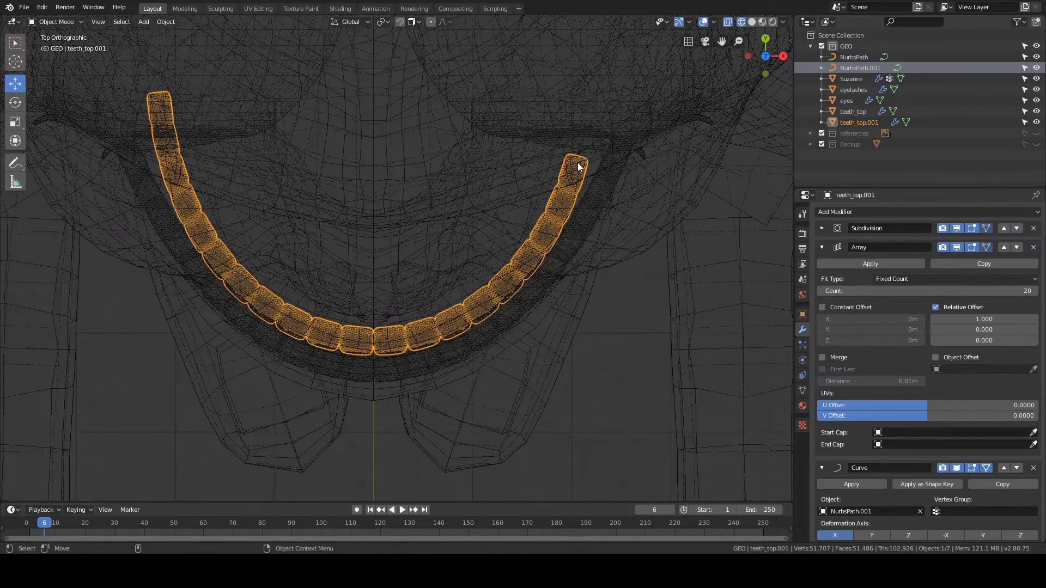
shift+middle_drag(577, 163, 588, 250)
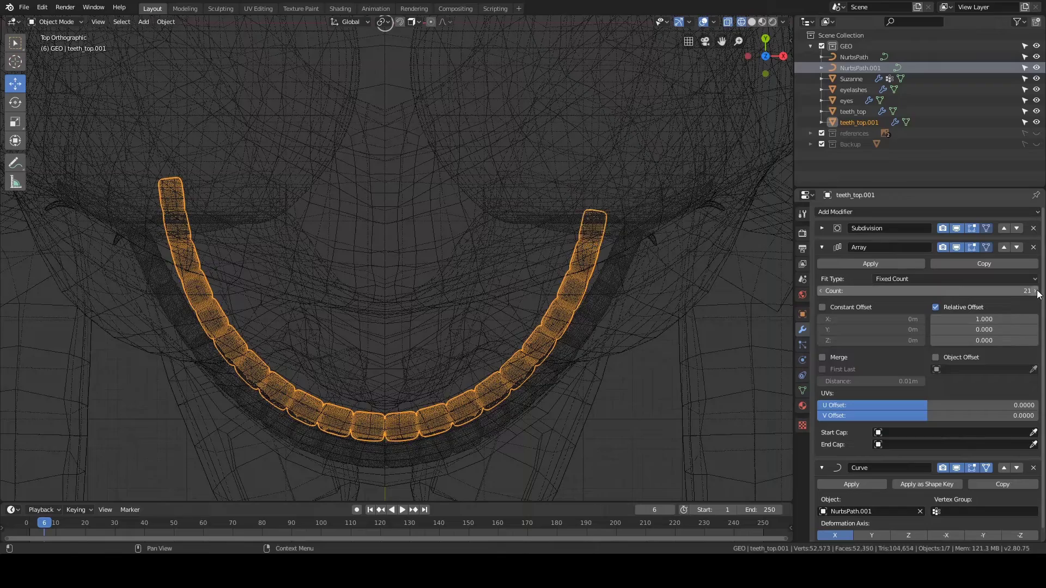
middle_drag(543, 334, 534, 212)
key(z)
click(609, 213)
mouse_move(577, 266)
middle_down()
mouse_move(551, 250)
mouse_move(485, 259)
mouse_move(613, 257)
mouse_move(617, 285)
mouse_move(437, 259)
middle_up()
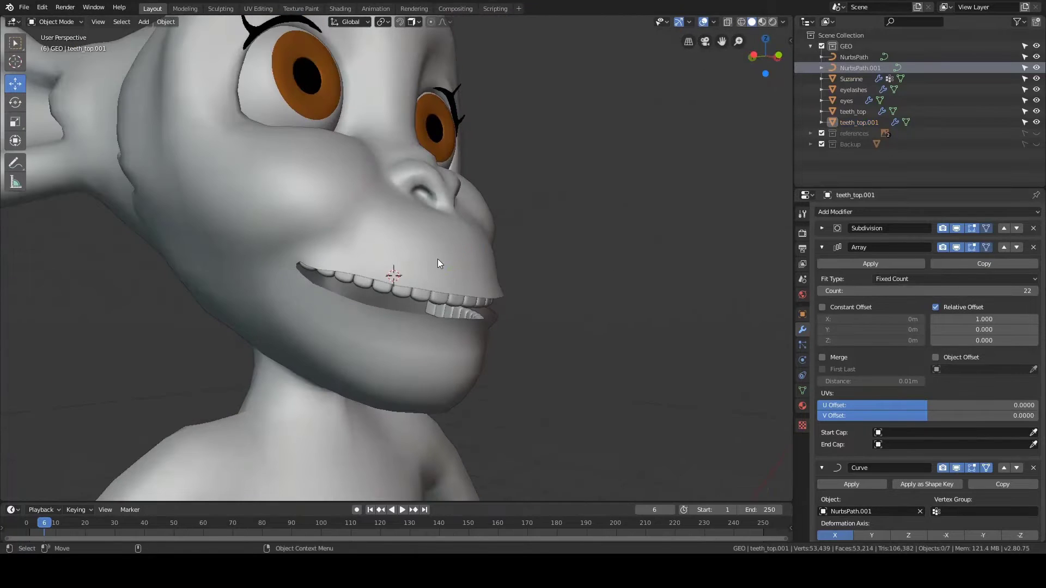
Step: Select the Suzanne mesh and remove the modifier below its Mirror modifier
click(437, 259)
click(1033, 247)
middle_drag(708, 283, 602, 305)
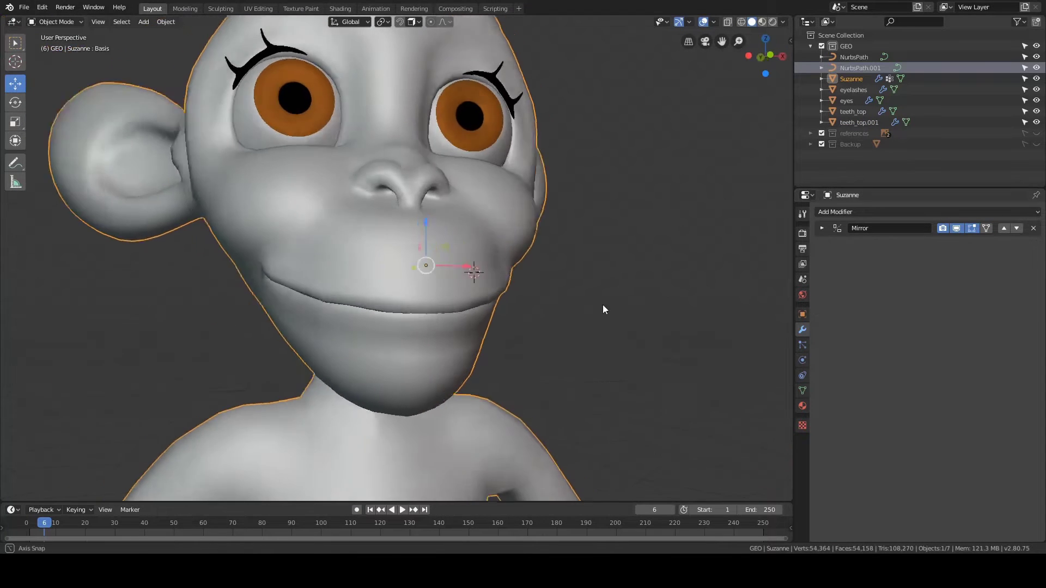
Step: Vary Suzanne's mouthOpen shape key and set it to 1.000, checking the teeth inside the opening mouth
click(802, 390)
middle_drag(725, 376, 607, 366)
drag(983, 345, 1014, 345)
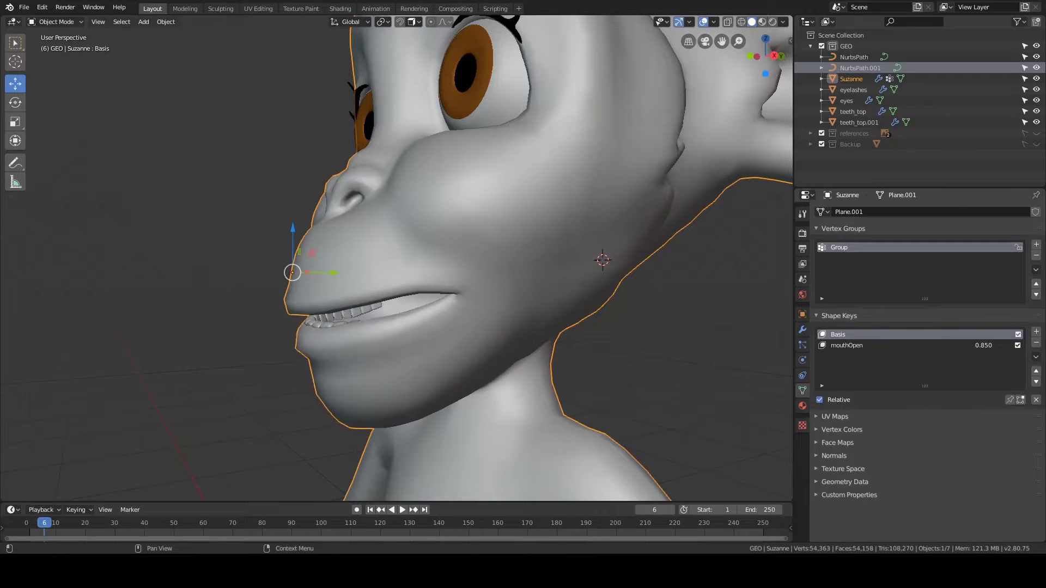
middle_drag(474, 305, 564, 301)
scroll(564, 306, down, 1)
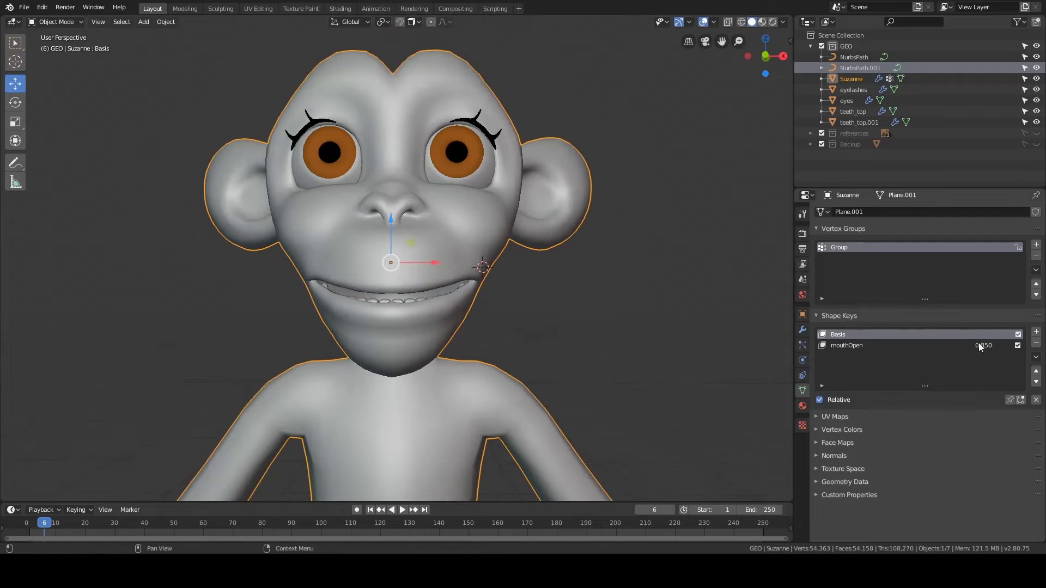
drag(981, 345, 1008, 345)
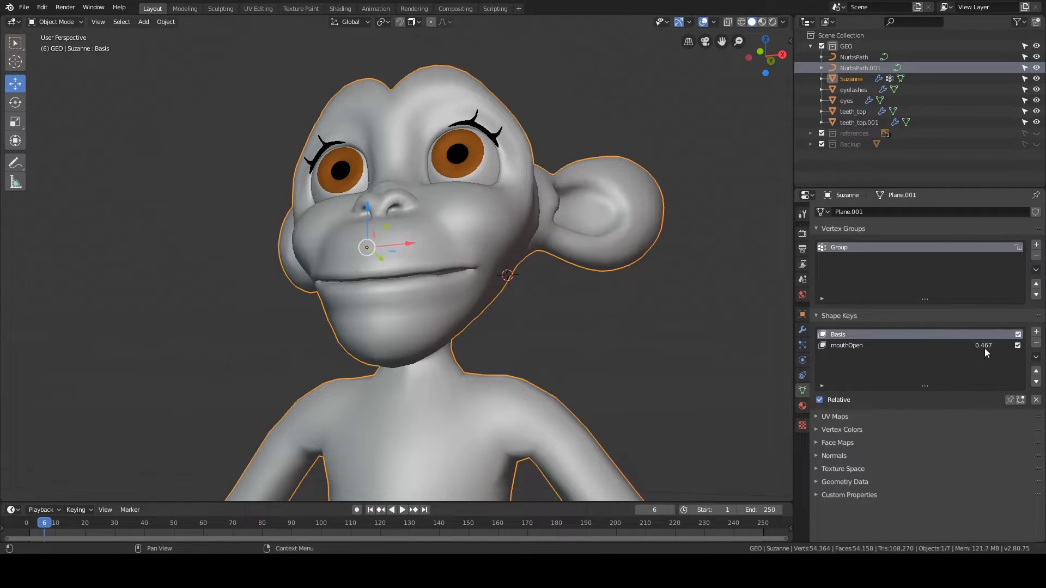
drag(985, 348, 1008, 345)
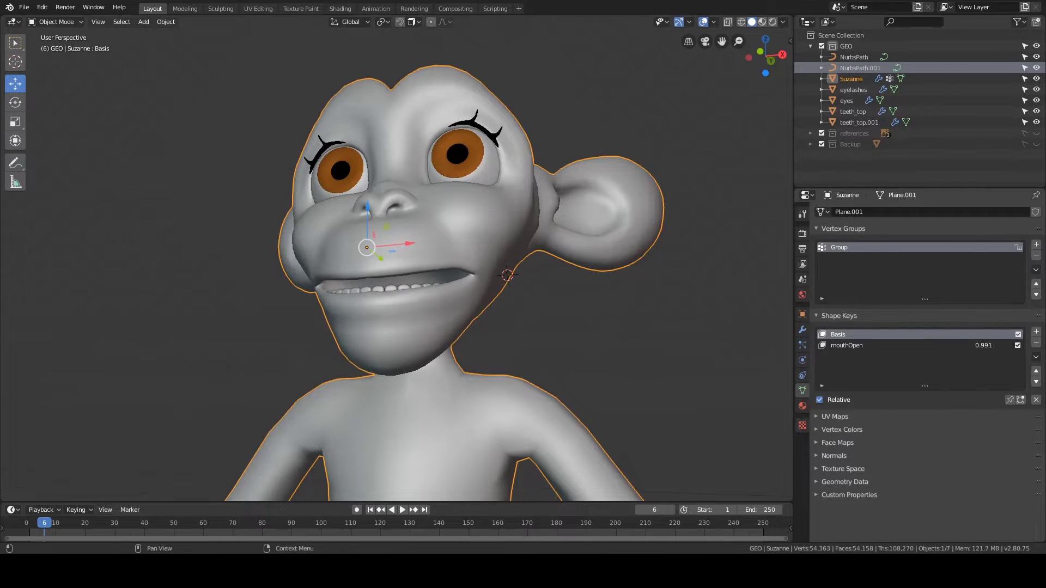
middle_drag(691, 319, 647, 331)
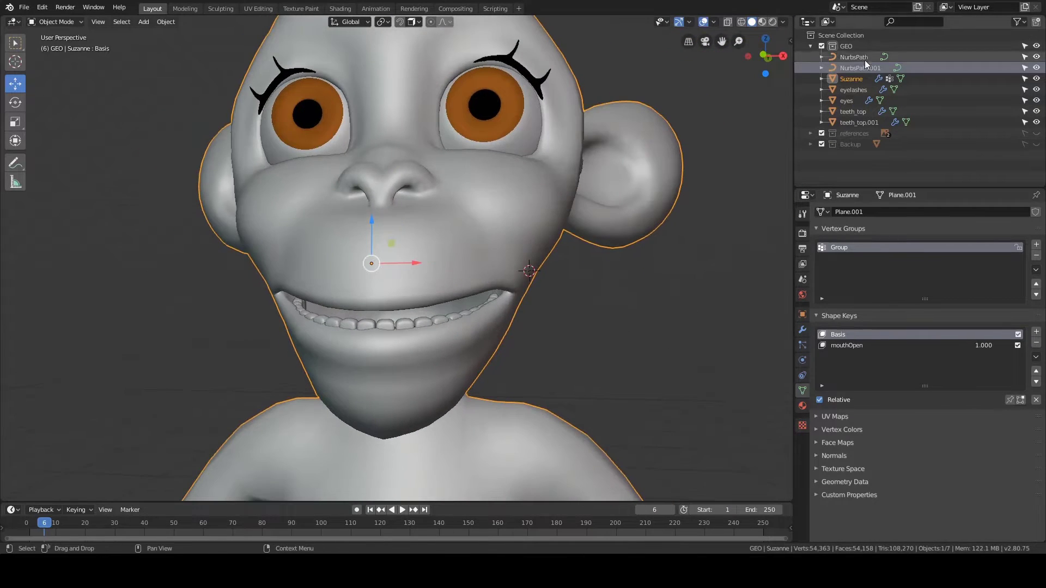
Step: Open the NurbsPath.001 curve for editing and move all its points -0.00816 m along Z
click(860, 67)
click(623, 267)
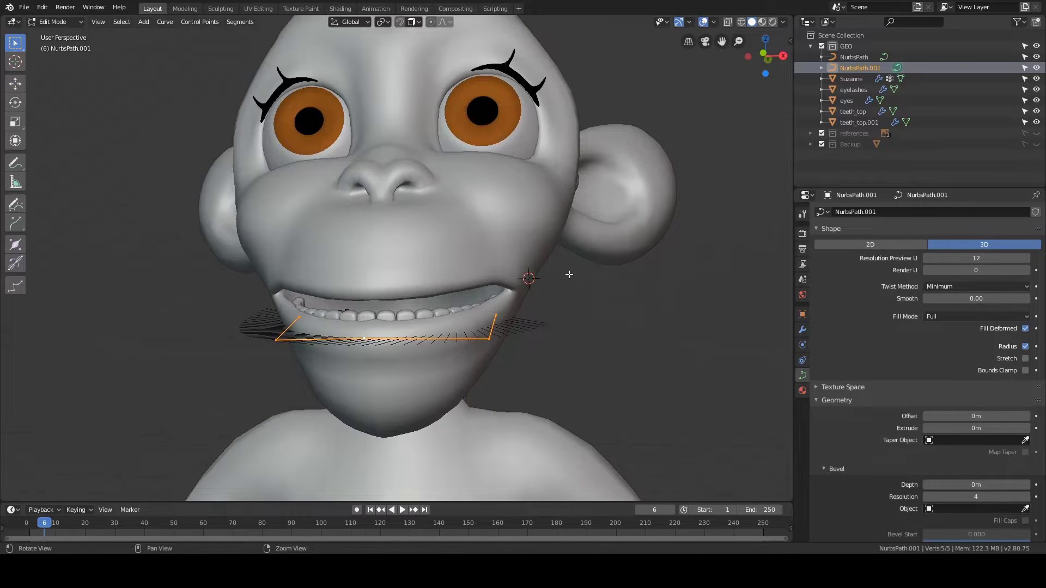
key(g)
key(y)
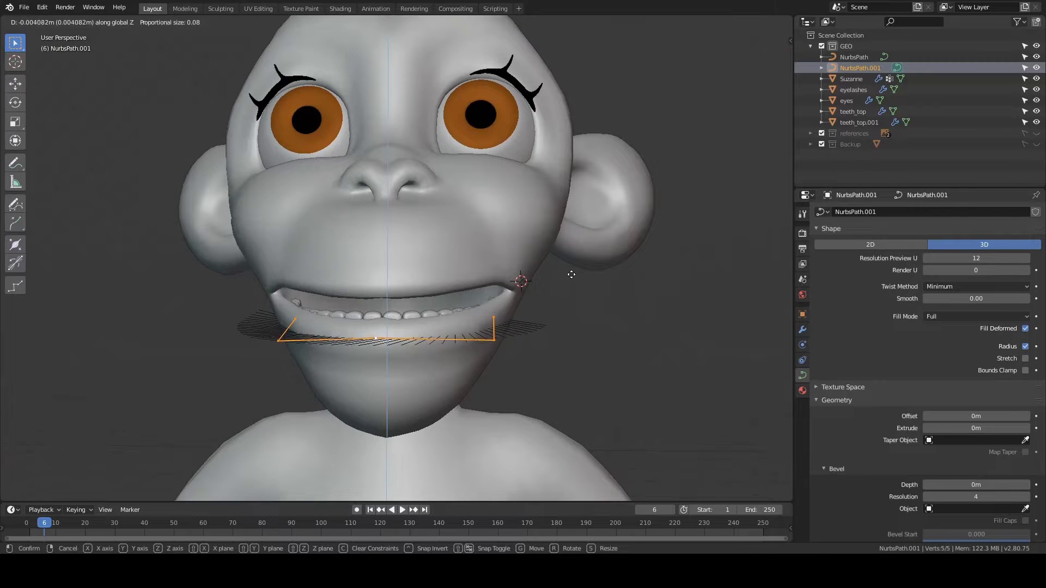
click(571, 277)
middle_drag(570, 277, 421, 322)
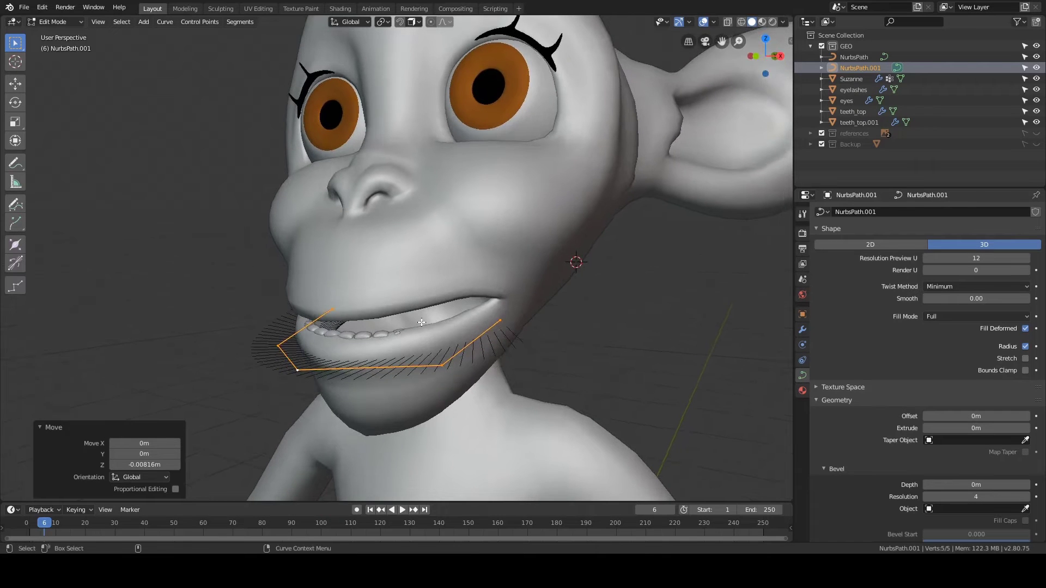
Step: Lower all points of the NurbsPath curve so the upper teeth show beneath the upper lip, and return to Object Mode
click(378, 322)
key(Tab)
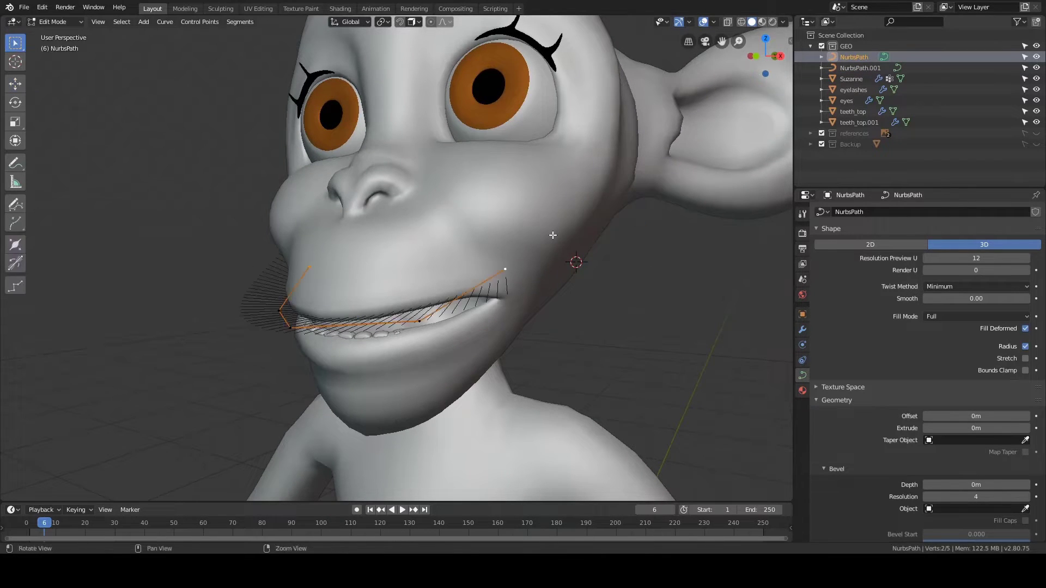
middle_drag(554, 220, 571, 220)
key(g)
key(y)
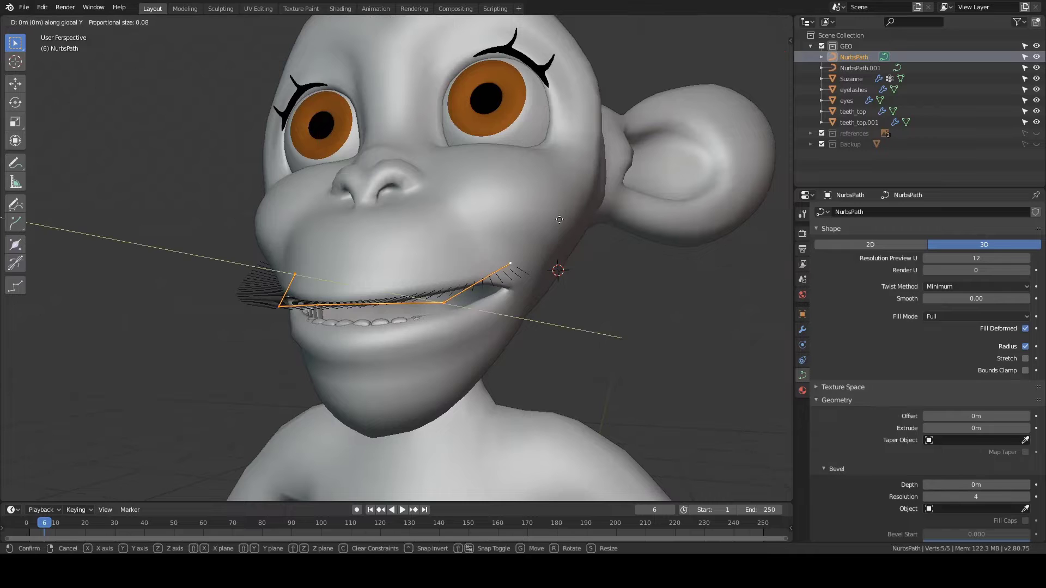
middle_drag(561, 225, 531, 271)
key(ctrl+Tab)
click(525, 247)
Step: Select the Suzanne mesh and set its mouthOpen shape key to 0.000 to check the teeth against the closed mouth
click(530, 271)
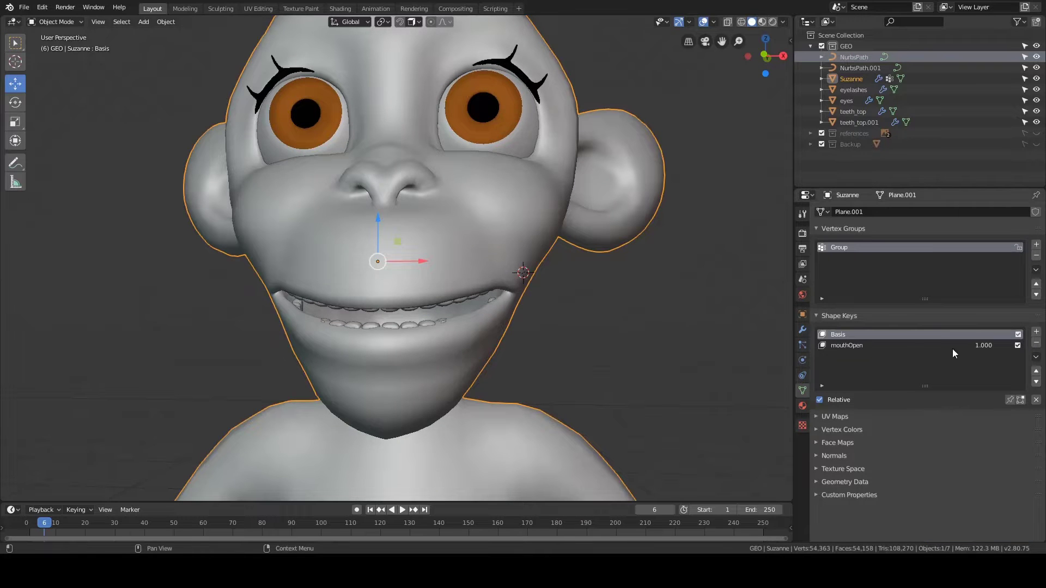
drag(953, 346, 893, 346)
middle_drag(513, 333, 425, 318)
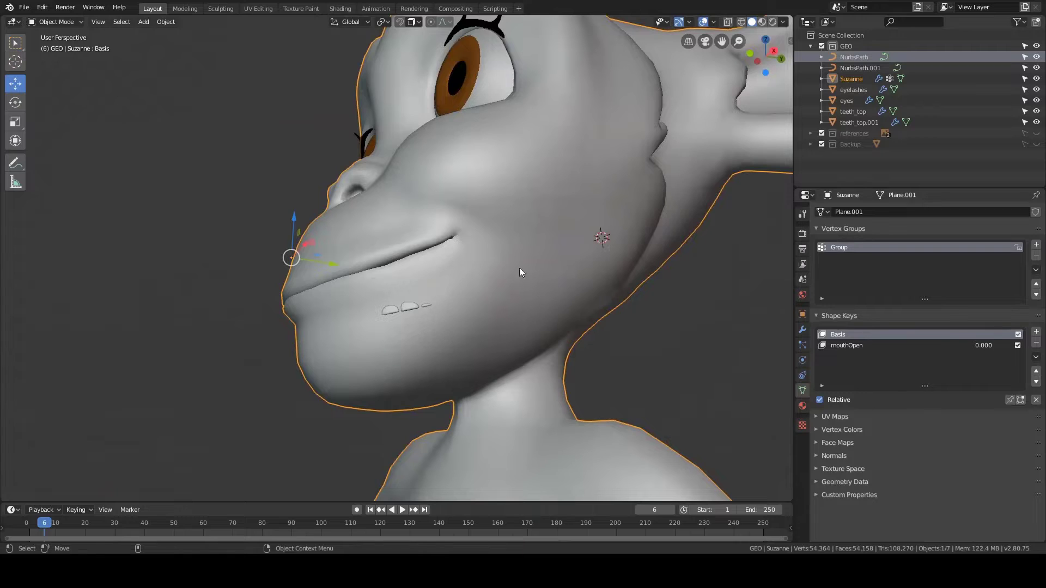
Step: Raise all points of the NurbsPath.001 curve about 0.015 m along Z and return to Object Mode
click(860, 67)
middle_drag(447, 262, 486, 261)
key(Tab)
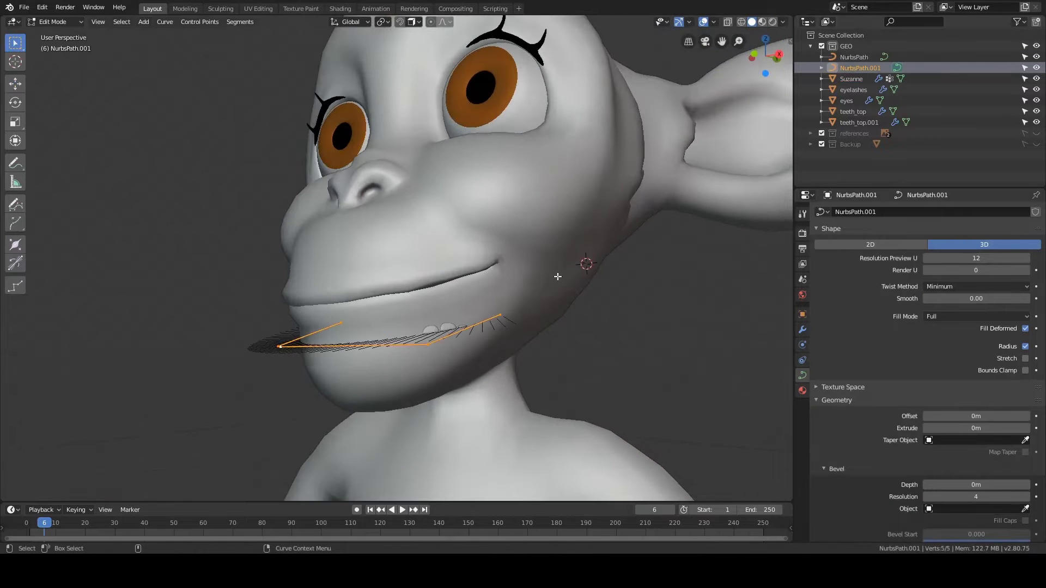
key(g)
key(z)
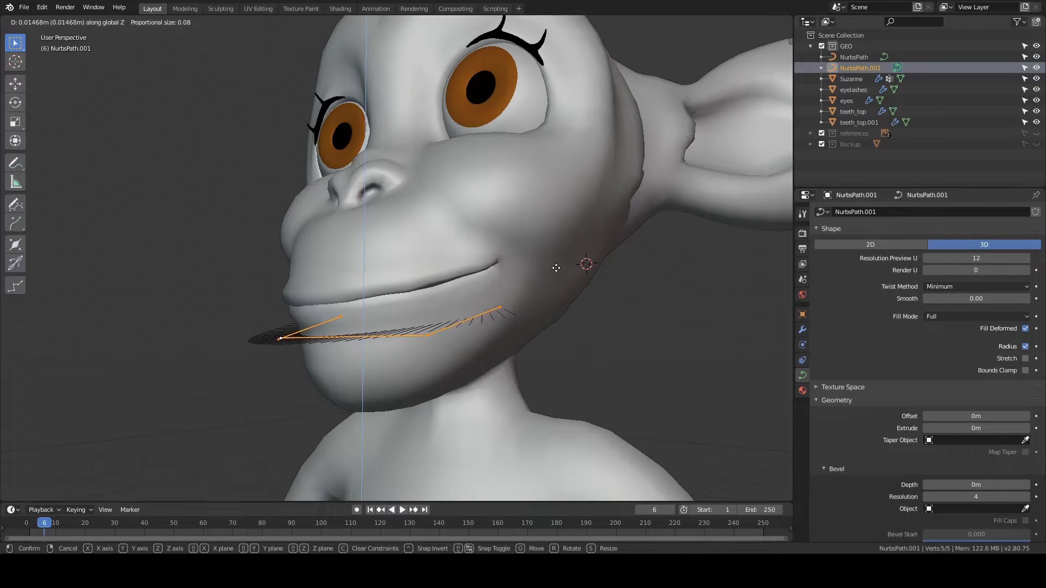
click(556, 267)
key(ctrl+Tab)
click(525, 267)
Step: Switch to wireframe shading and move all points of the NurbsPath curve 0.00478 m along Z
mouse_move(527, 270)
middle_down()
mouse_move(572, 282)
mouse_move(484, 299)
mouse_move(584, 243)
middle_up()
key(z)
click(547, 283)
scroll(530, 283, up, 6)
click(858, 57)
key(Tab)
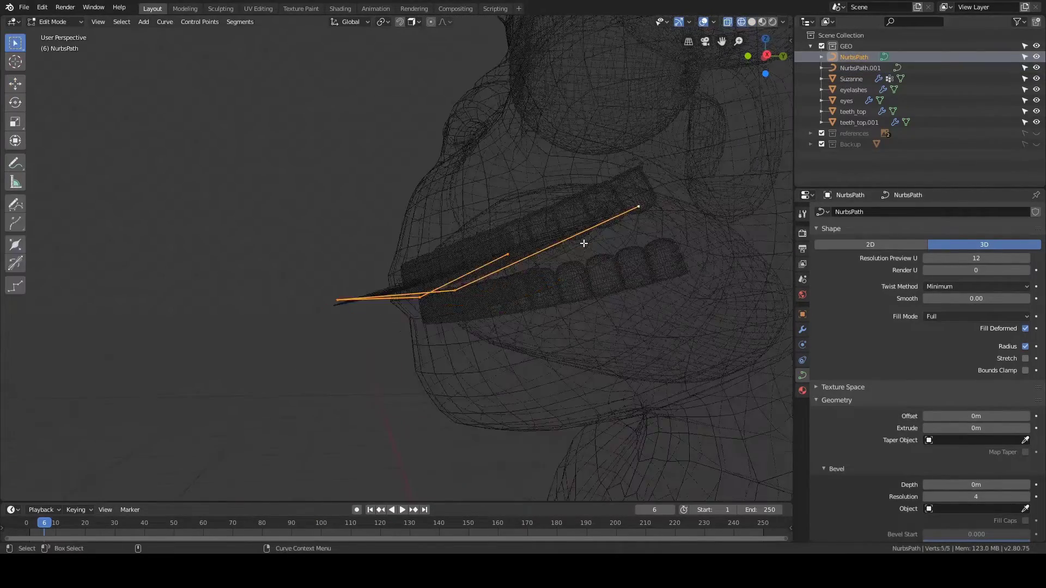
key(g)
key(z)
click(559, 241)
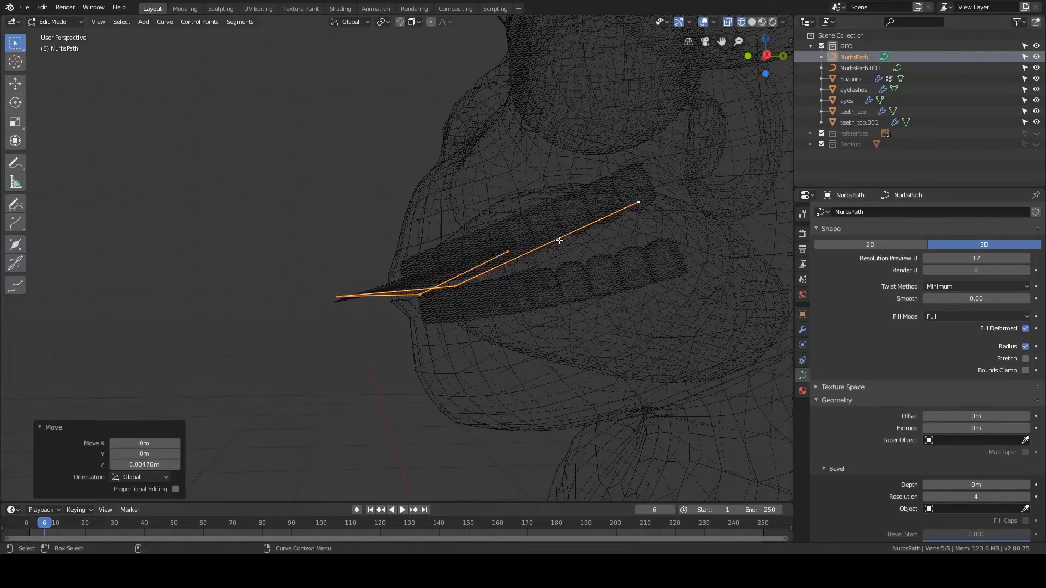
key(Tab)
Step: Examine the wireframe monkey and its teeth from the front and side, with the NurbsPath curve selected
middle_drag(320, 301, 391, 309)
scroll(390, 309, down, 4)
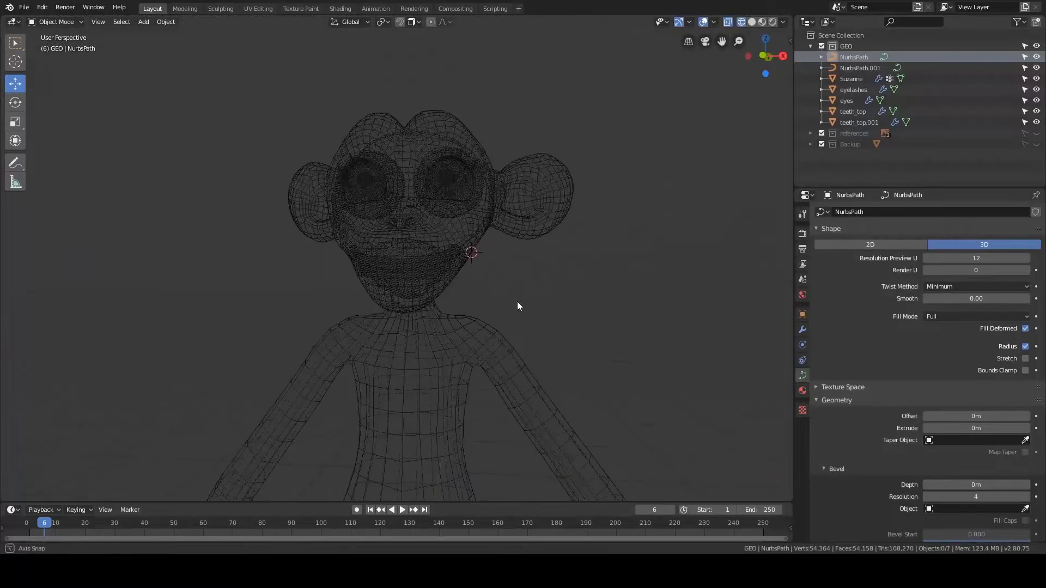
middle_drag(518, 302, 456, 302)
shift+middle_drag(456, 302, 783, 235)
click(848, 58)
alt+drag(588, 232, 567, 210)
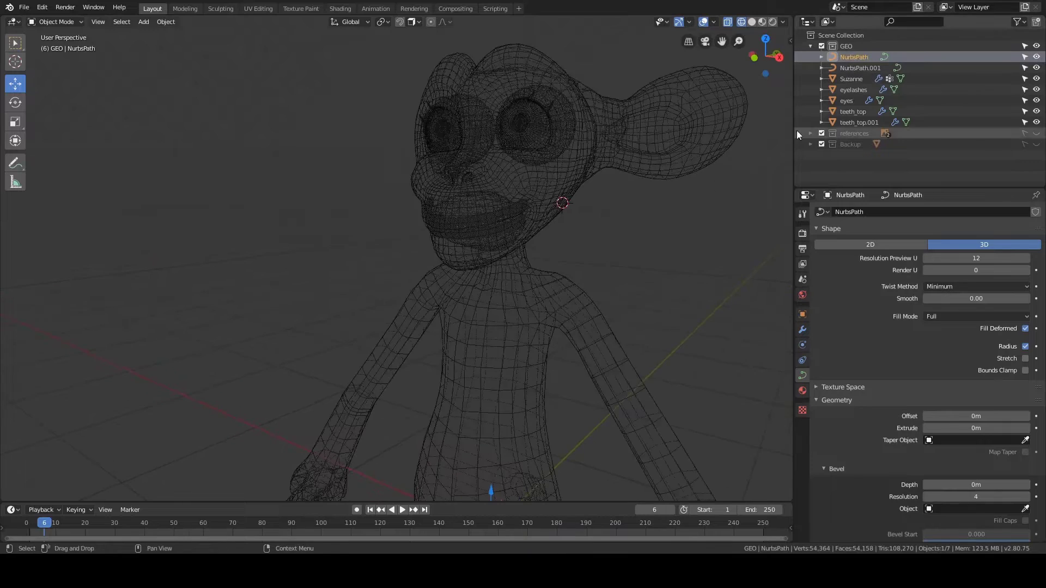
alt+drag(545, 291, 593, 299)
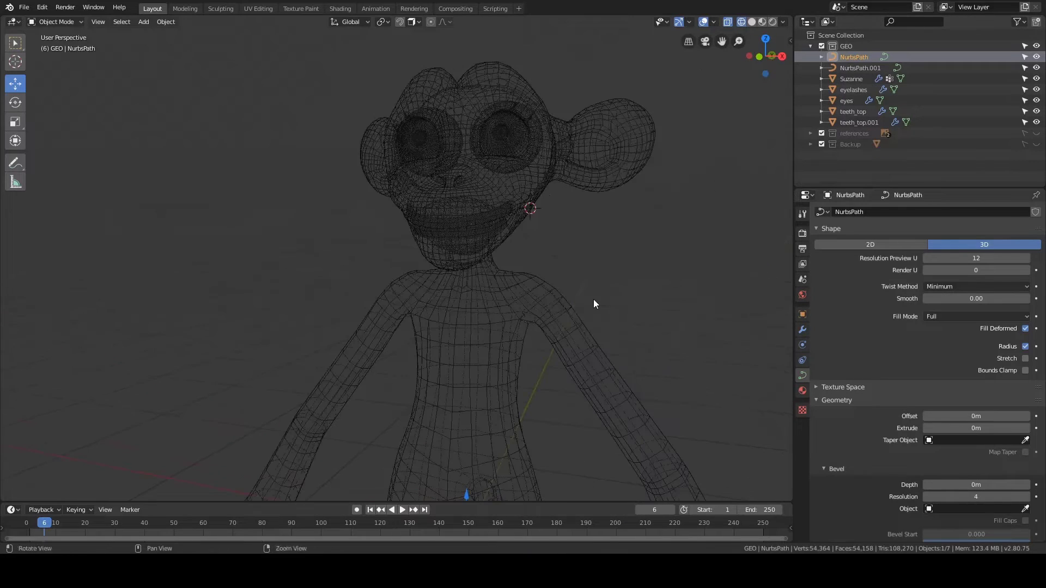
Step: Show the modifiers of teeth_top.001 and collapse its Array and Curve modifier settings
click(814, 123)
middle_drag(608, 286, 760, 361)
click(802, 329)
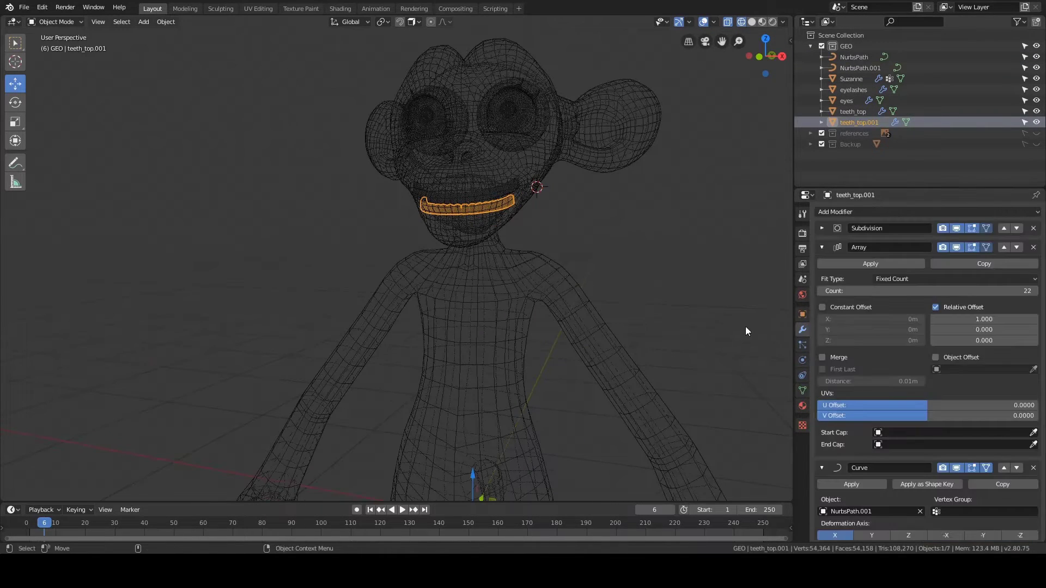
click(830, 249)
click(821, 266)
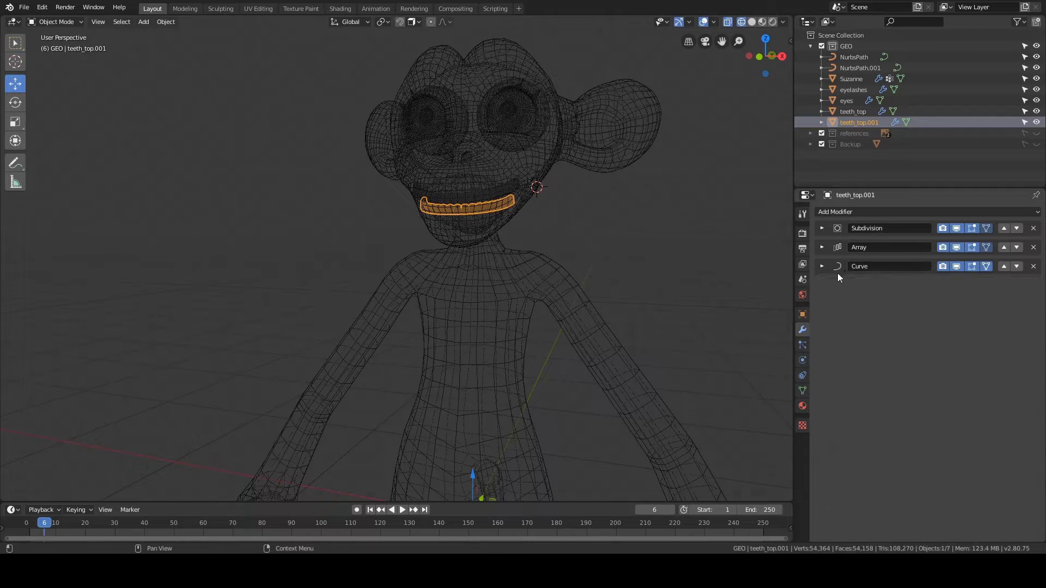
Step: Switch the viewport to solid shading and deselect the teeth, with the whole monkey in view
mouse_move(613, 302)
middle_down()
mouse_move(469, 315)
mouse_move(522, 306)
mouse_move(515, 213)
middle_up()
key(z)
click(578, 301)
click(577, 263)
scroll(578, 263, down, 3)
mouse_move(536, 279)
shift+middle_down()
mouse_move(533, 246)
mouse_move(561, 249)
mouse_move(544, 261)
shift+middle_up()
scroll(561, 249, down, 1)
middle_drag(431, 240, 472, 211)
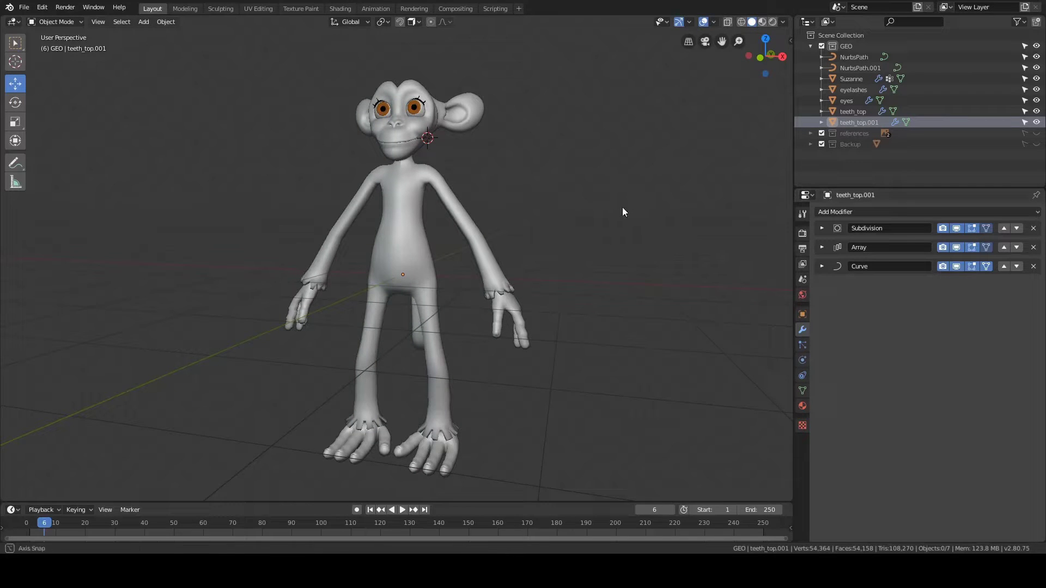
Step: Enlarge the Outliner, rename teeth_top.001 as teeth_bottom and collapse the GEO collection
drag(841, 187, 837, 233)
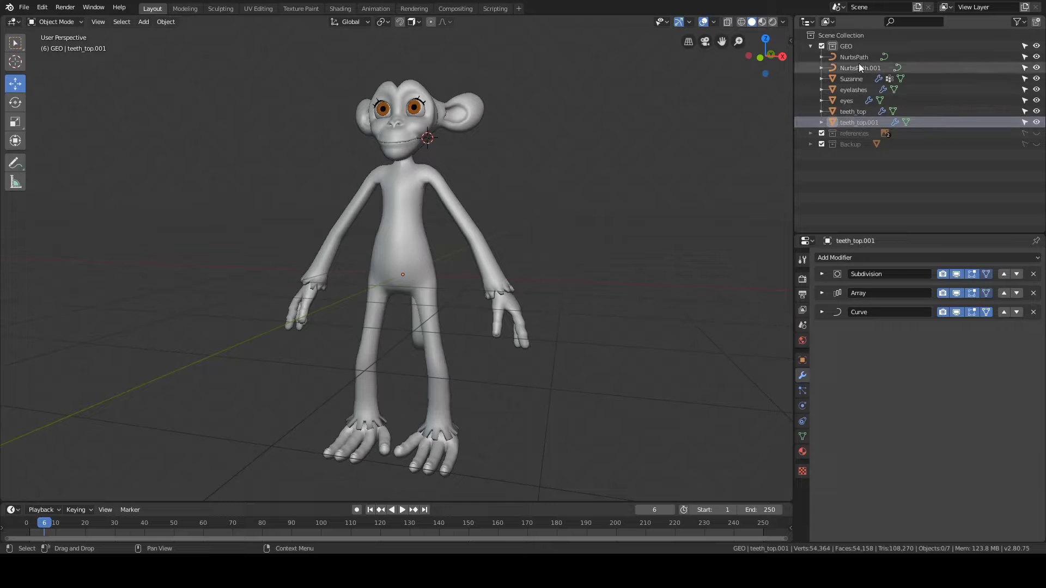
double_click(859, 121)
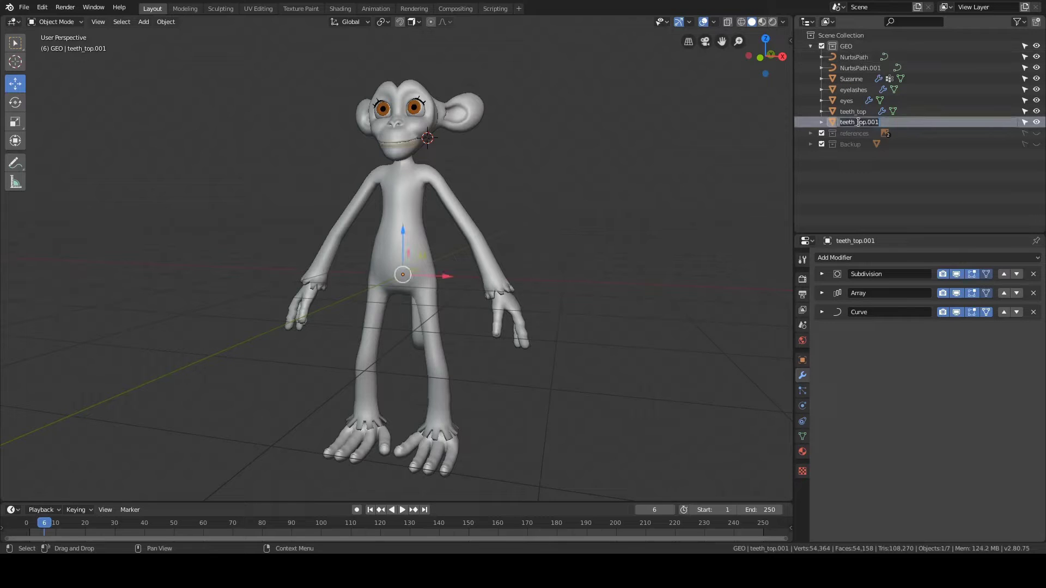
text(bottom)
key(Return)
click(810, 46)
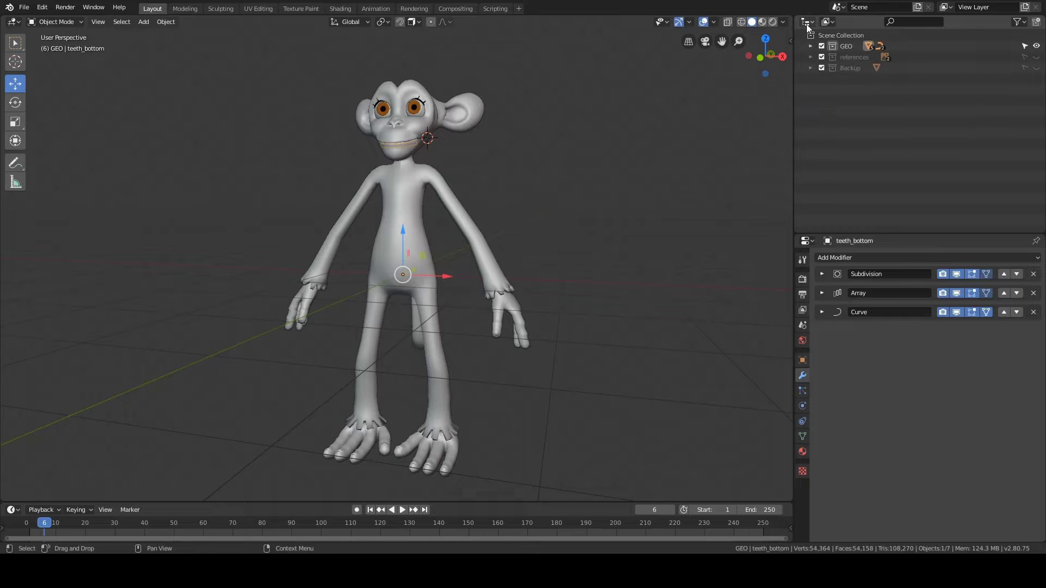
Step: Change the Outliner area to an Image Editor showing MonkeyGirl.png and resize it so the full reference figure fits
click(807, 23)
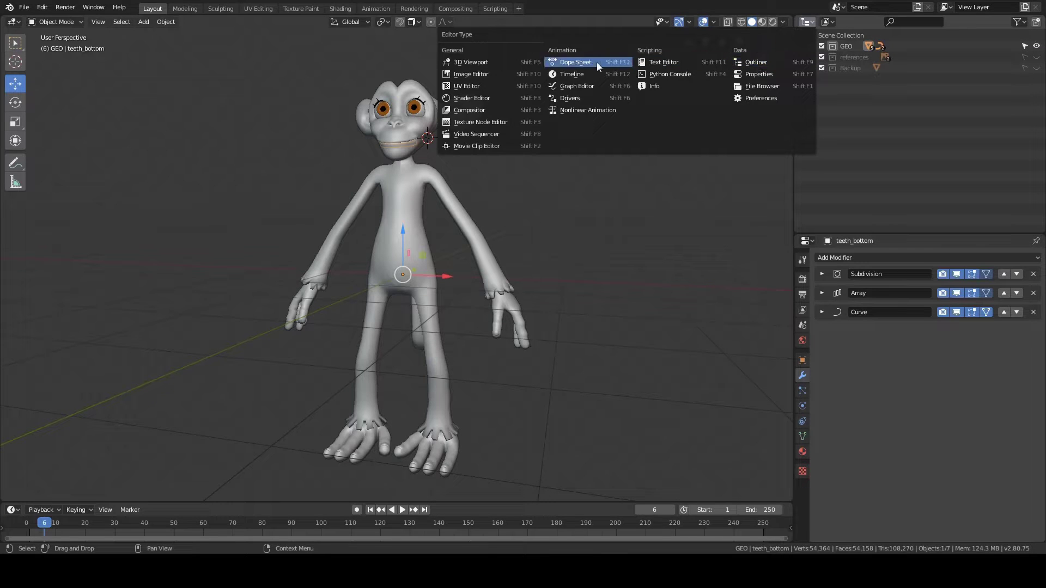
click(483, 74)
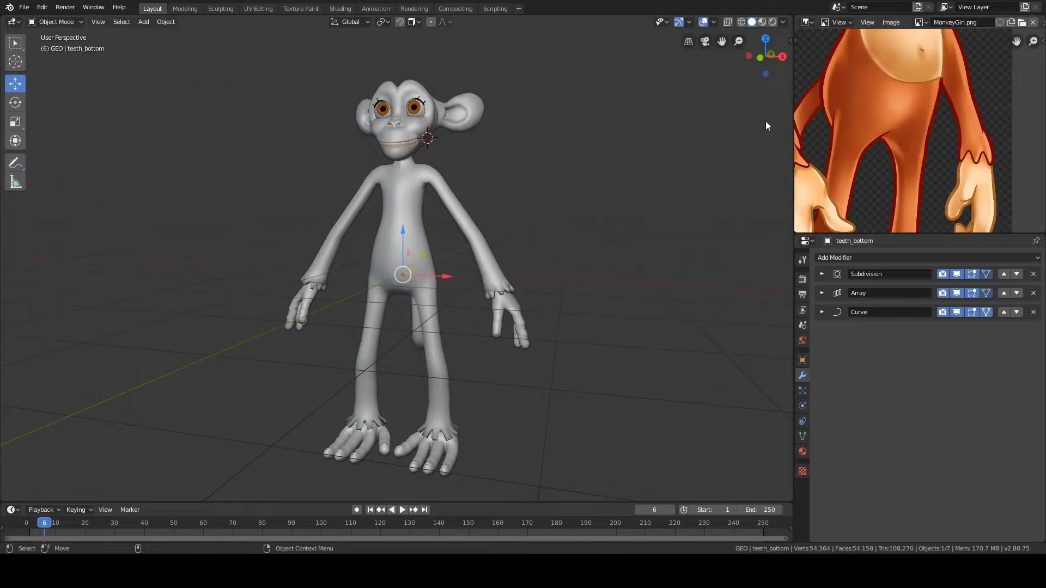
drag(817, 235, 818, 330)
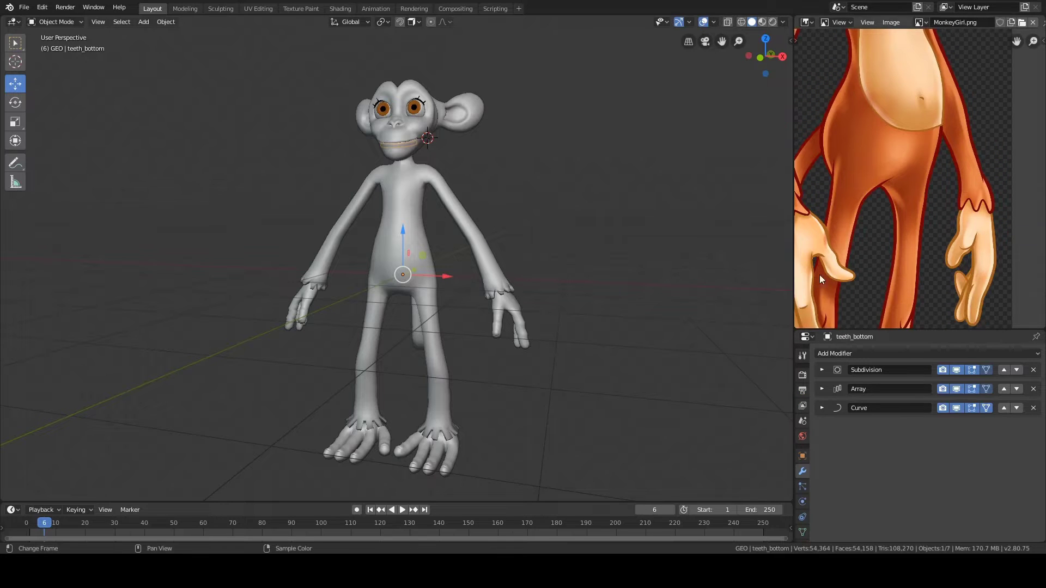
drag(793, 231, 750, 231)
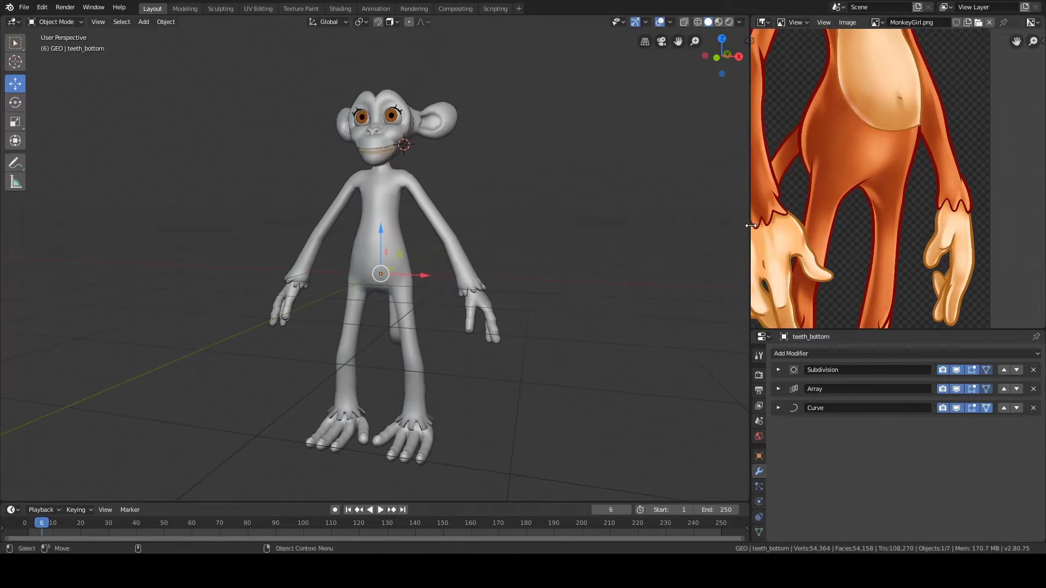
scroll(824, 186, down, 3)
scroll(822, 186, down, 3)
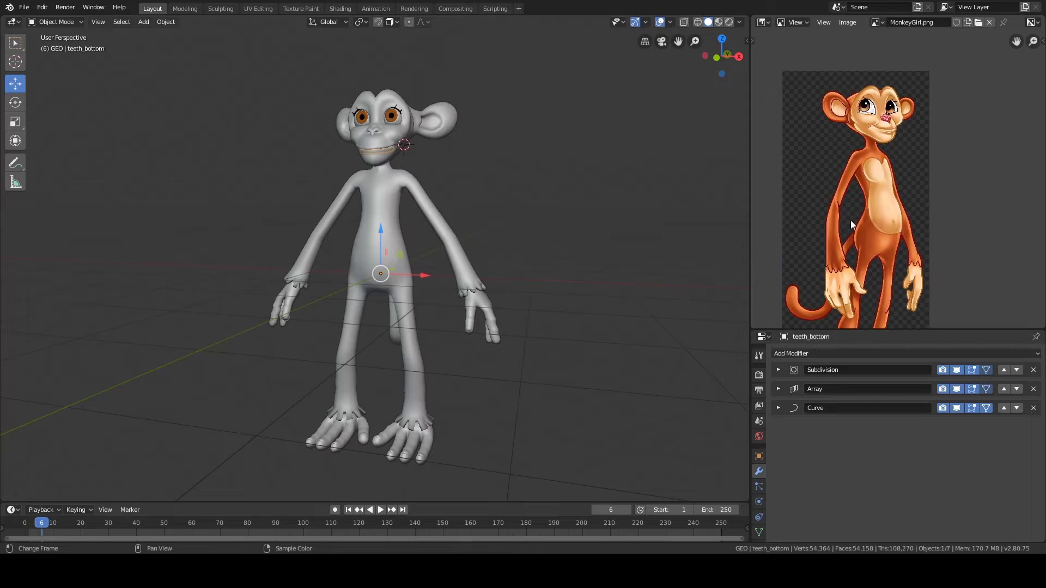
middle_drag(893, 147, 956, 131)
drag(750, 220, 827, 217)
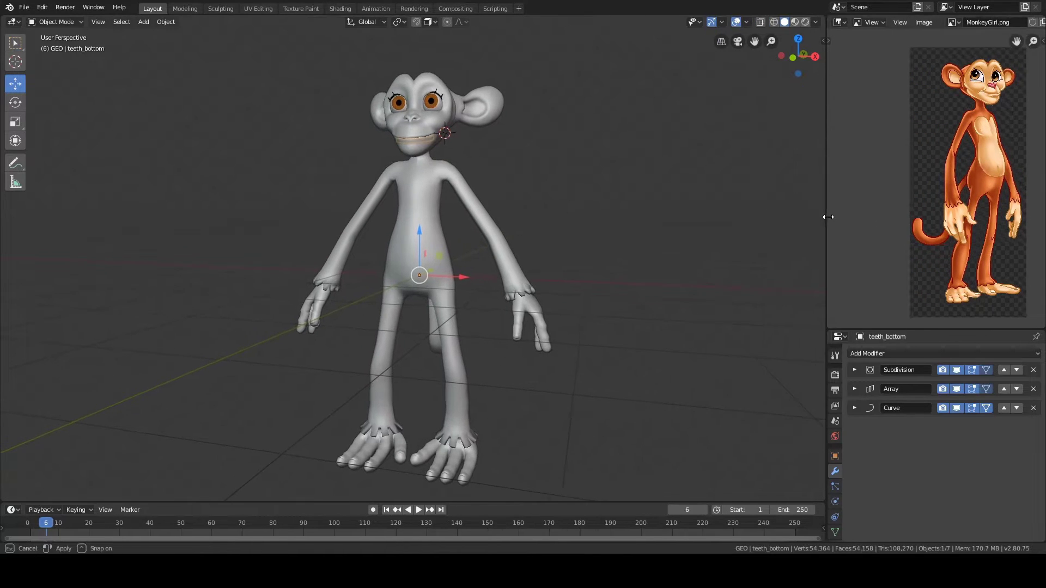
middle_drag(931, 199, 899, 195)
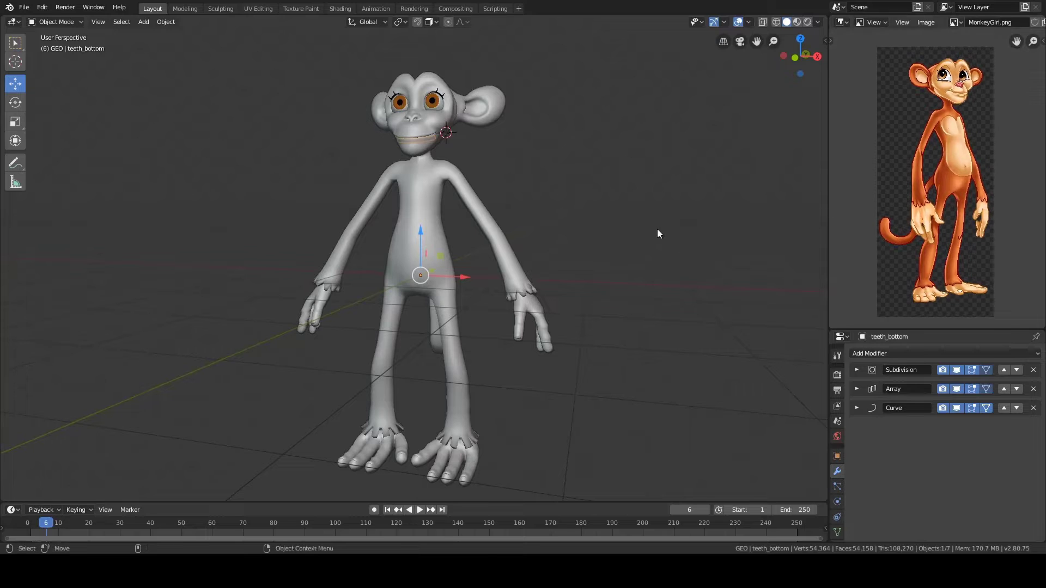
Step: Select the Suzanne body, split the 3D viewport vertically into two areas and make the new area an Image Editor
click(545, 214)
click(483, 213)
shift+middle_drag(637, 178, 579, 142)
drag(825, 19, 512, 24)
click(512, 25)
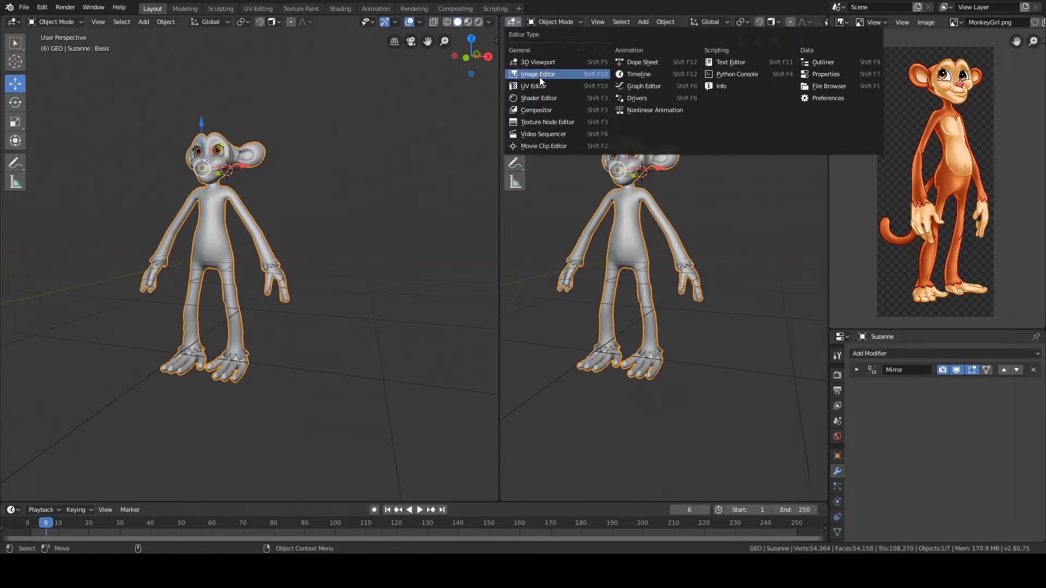
click(536, 77)
scroll(623, 214, up, 2)
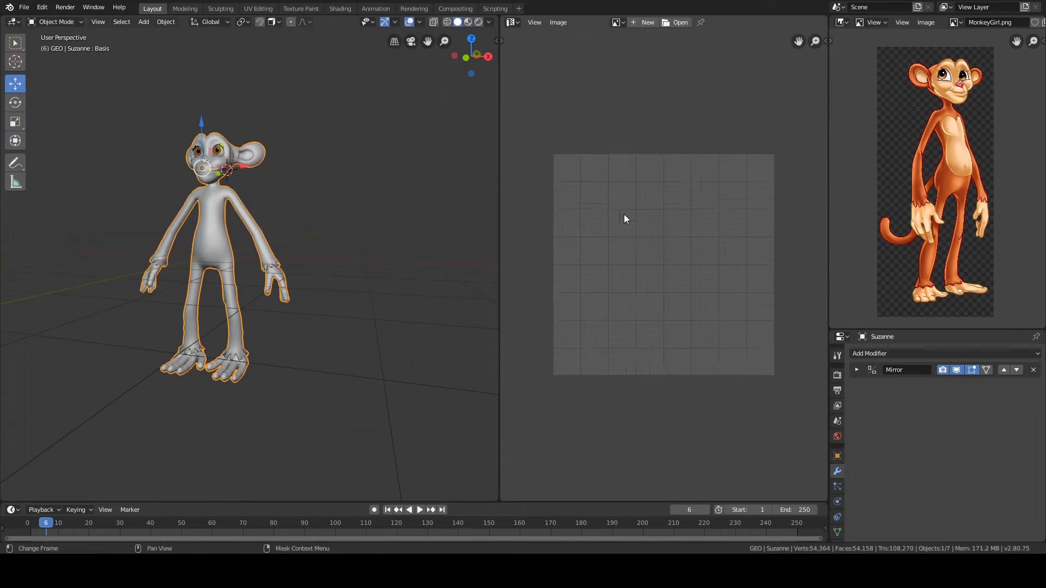
middle_drag(390, 228, 406, 227)
scroll(430, 218, up, 1)
shift+middle_drag(354, 200, 394, 208)
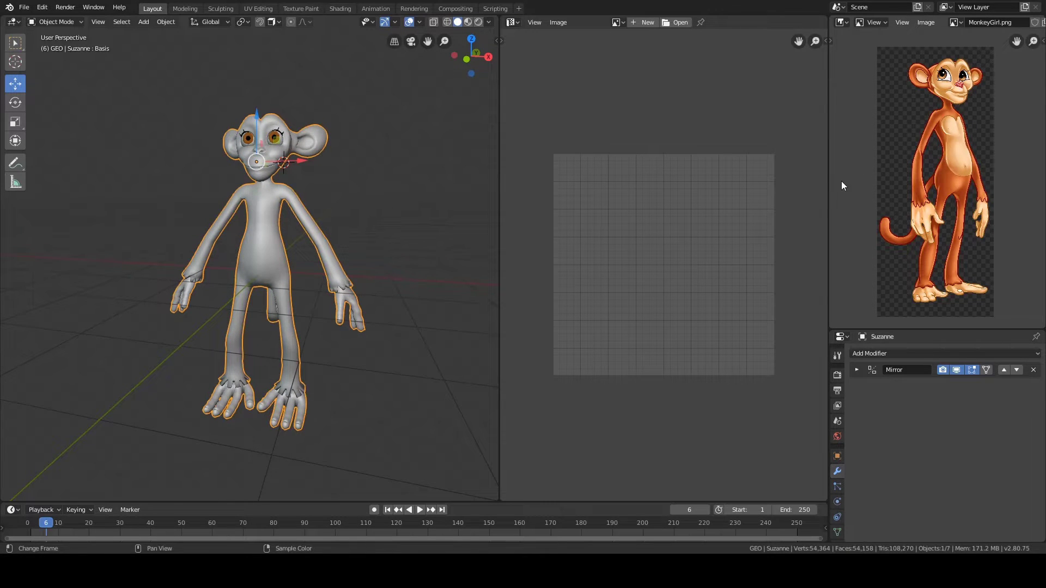
drag(828, 187, 804, 180)
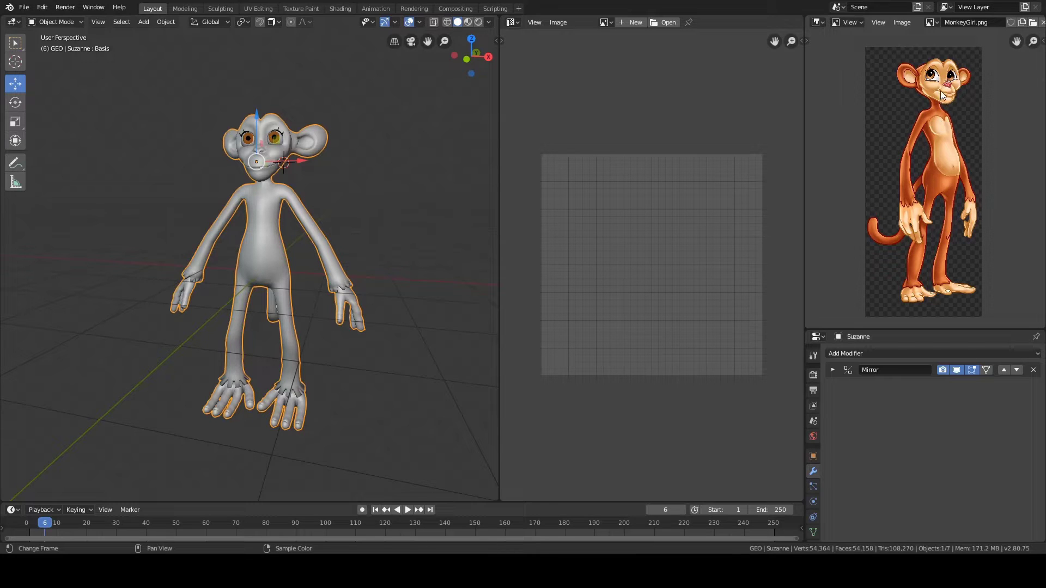
Step: Examine the MonkeyGirl.png reference from head to feet for the colours of the face, fur, belly, hands and nails
mouse_move(939, 180)
middle_down()
mouse_move(948, 132)
mouse_move(937, 215)
middle_up()
scroll(948, 131, up, 2)
mouse_move(946, 89)
middle_down()
mouse_move(943, 159)
mouse_move(924, 135)
mouse_move(926, 188)
middle_up()
scroll(926, 188, up, 4)
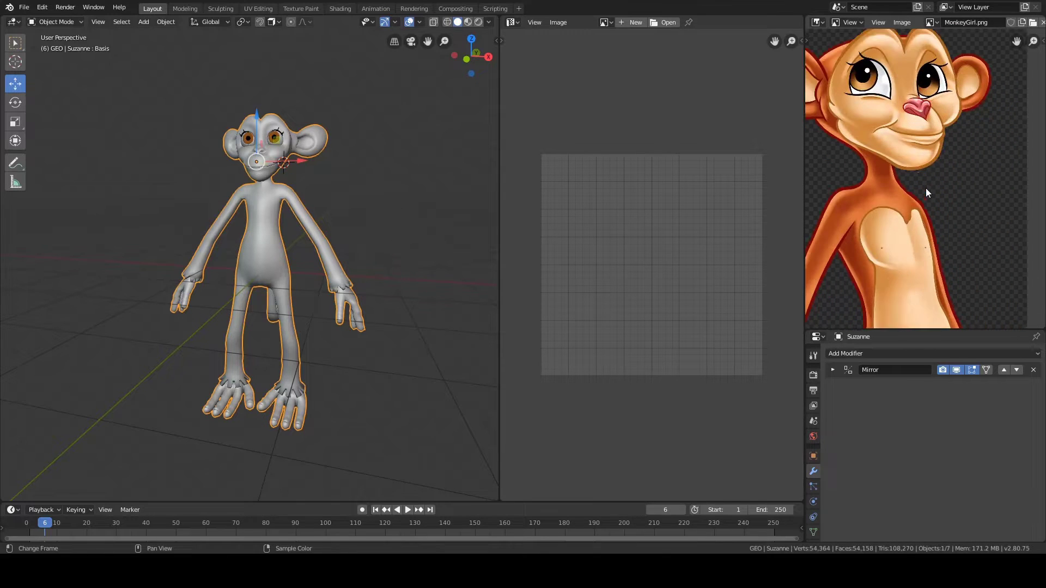
scroll(904, 169, down, 1)
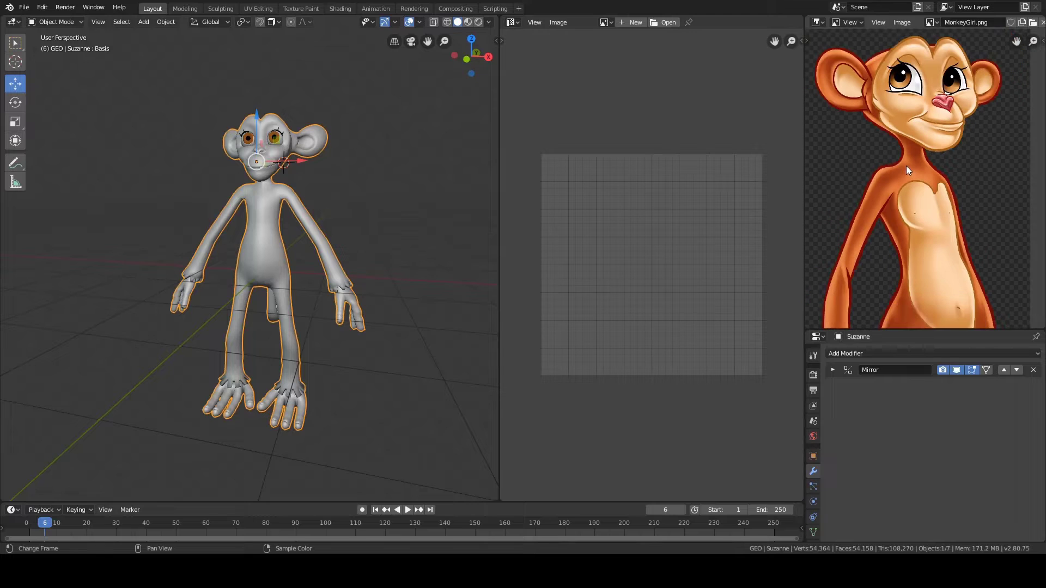
middle_drag(939, 178, 933, 207)
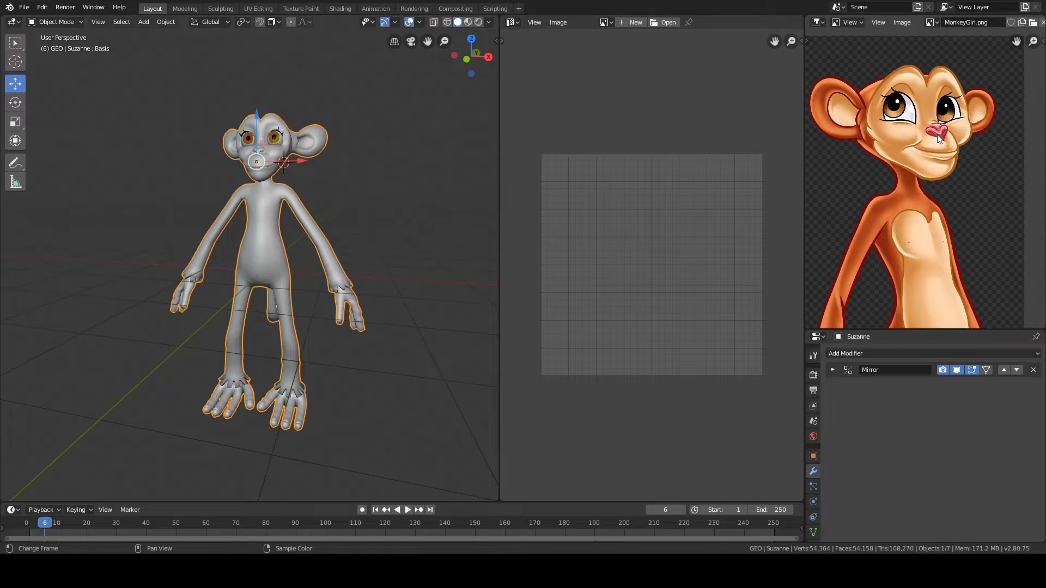
middle_drag(938, 139, 923, 173)
scroll(923, 173, up, 5)
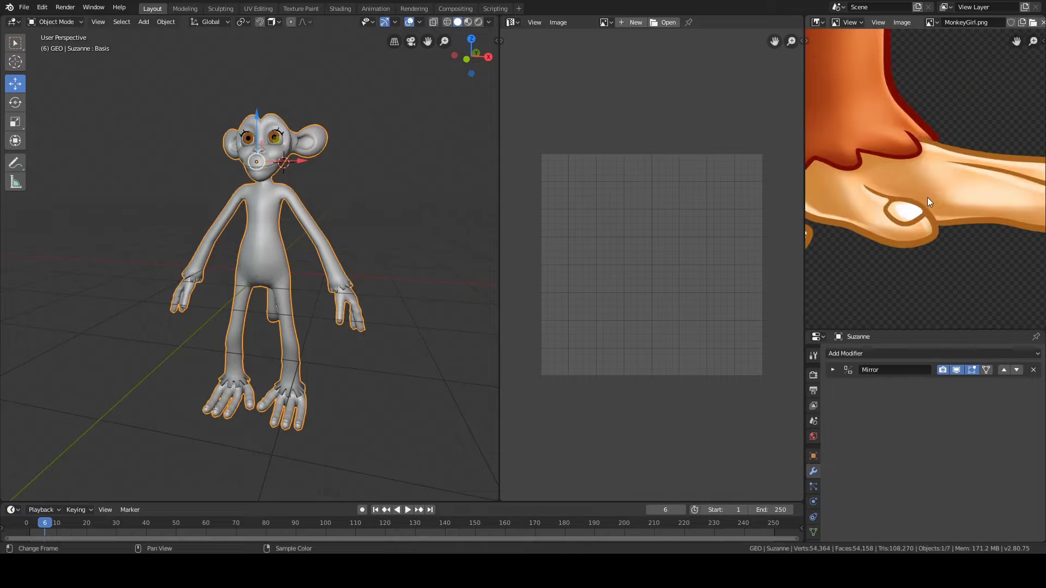
scroll(906, 212, down, 4)
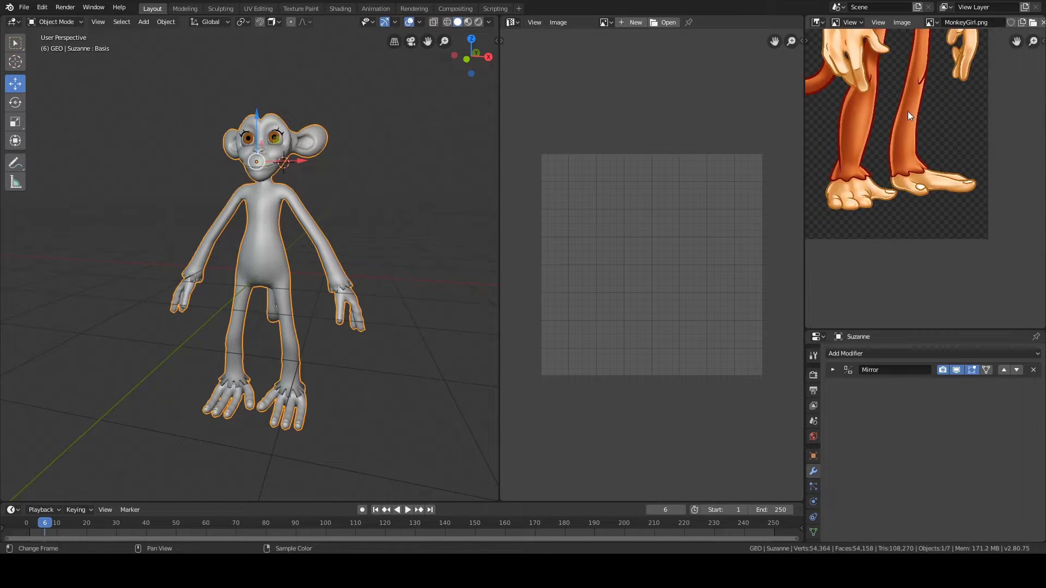
middle_drag(907, 111, 944, 208)
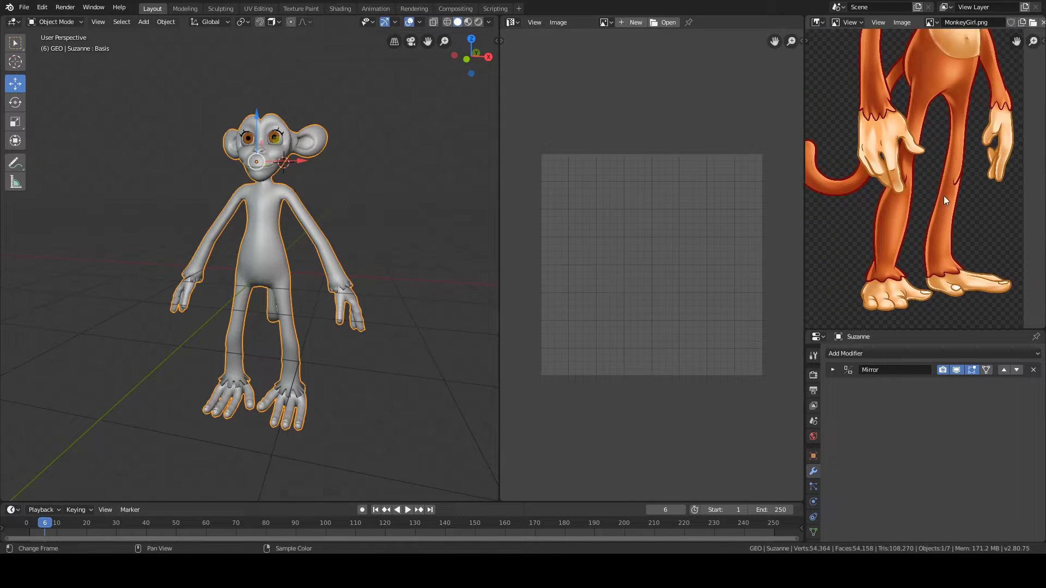
middle_drag(939, 122, 914, 235)
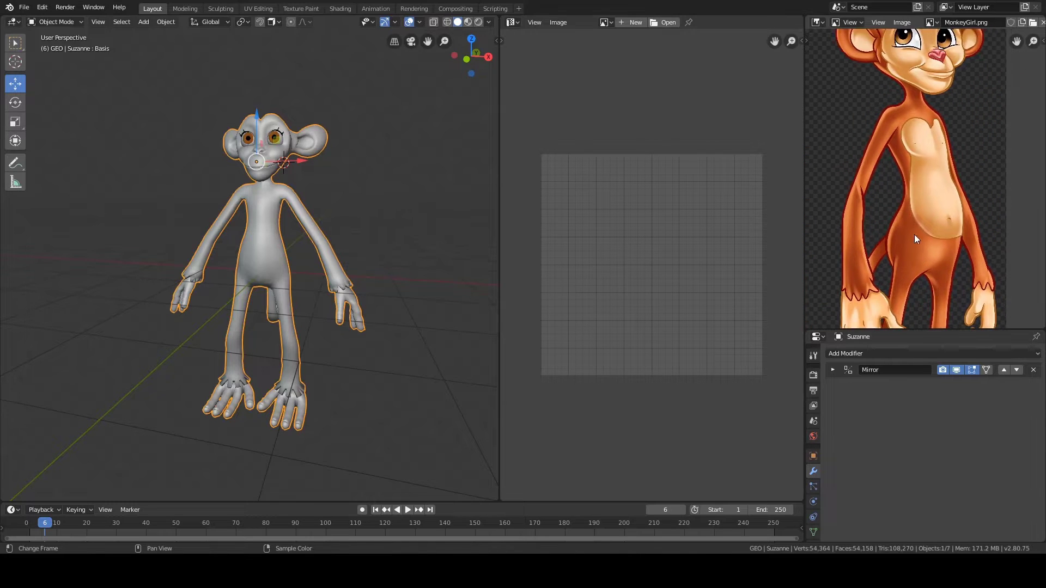
middle_drag(924, 169, 924, 216)
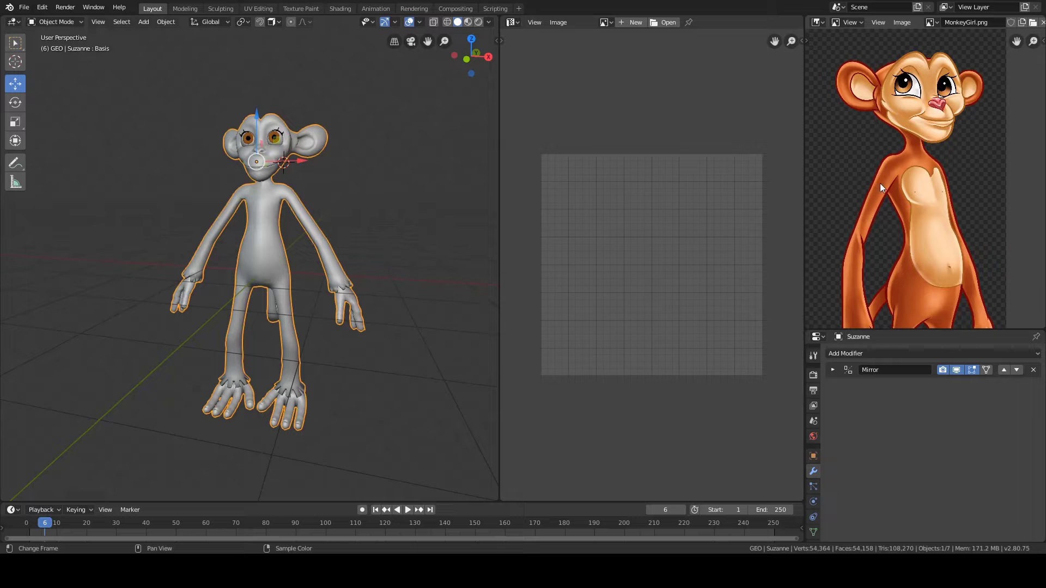
middle_drag(900, 231, 928, 186)
scroll(899, 183, down, 1)
scroll(888, 192, down, 1)
scroll(920, 212, up, 3)
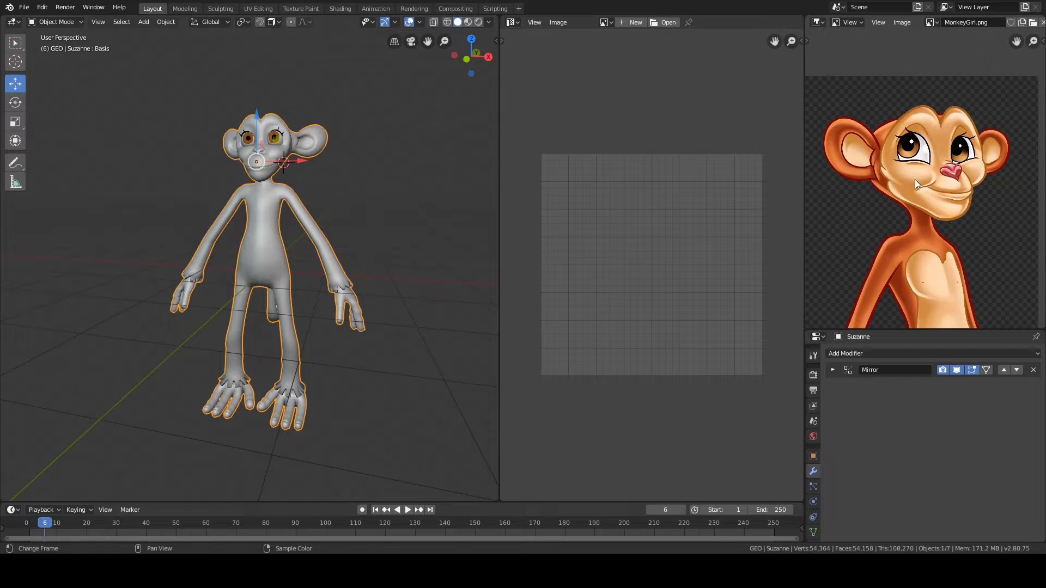
middle_drag(945, 231, 940, 155)
scroll(931, 160, down, 2)
middle_drag(927, 304, 914, 165)
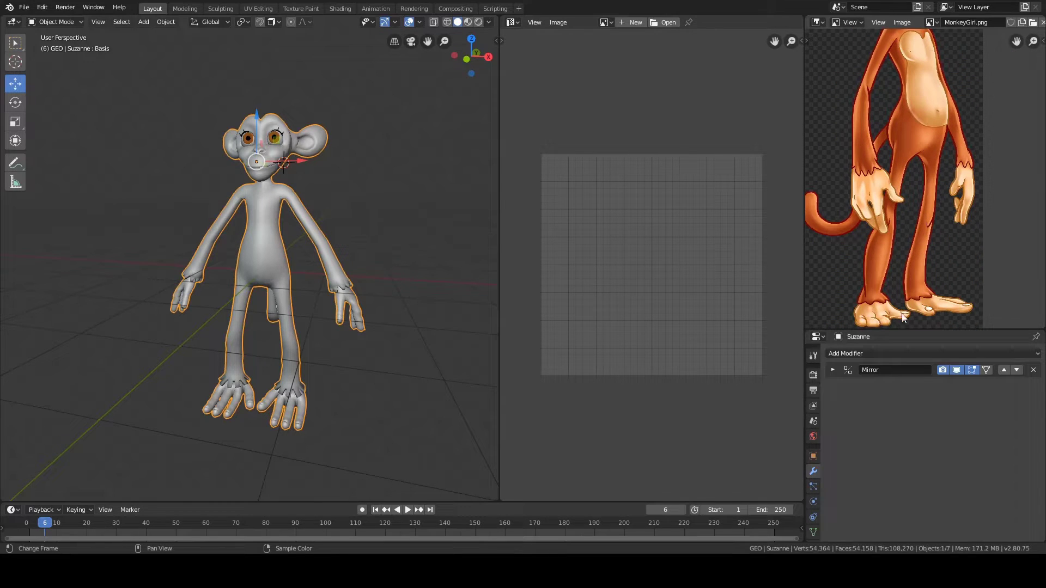
middle_drag(924, 184, 925, 303)
mouse_move(902, 154)
middle_down()
mouse_move(934, 236)
mouse_move(927, 179)
mouse_move(903, 151)
middle_up()
scroll(939, 230, up, 3)
scroll(940, 228, down, 3)
scroll(929, 212, down, 2)
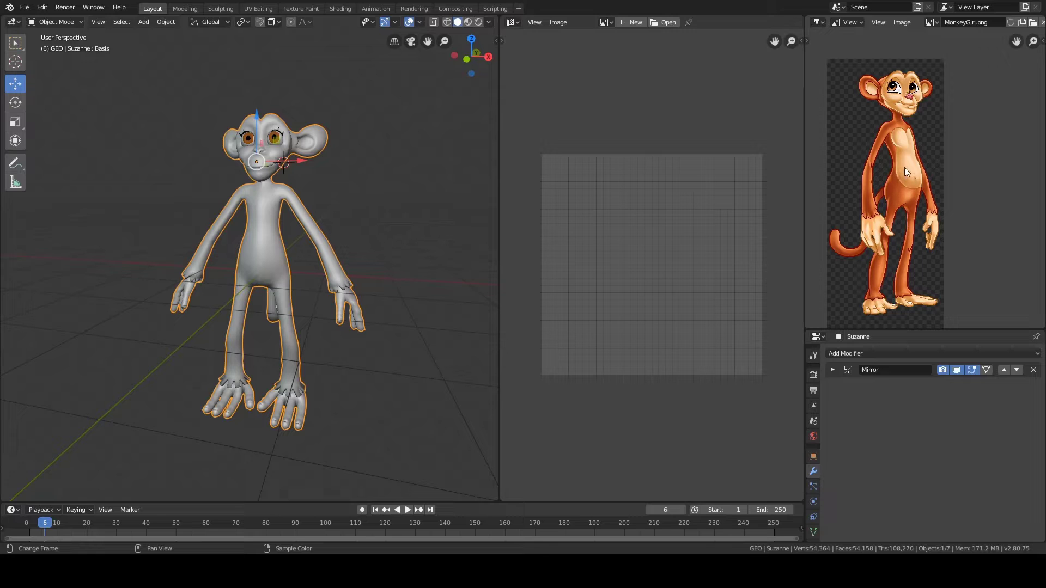
middle_drag(905, 168, 927, 155)
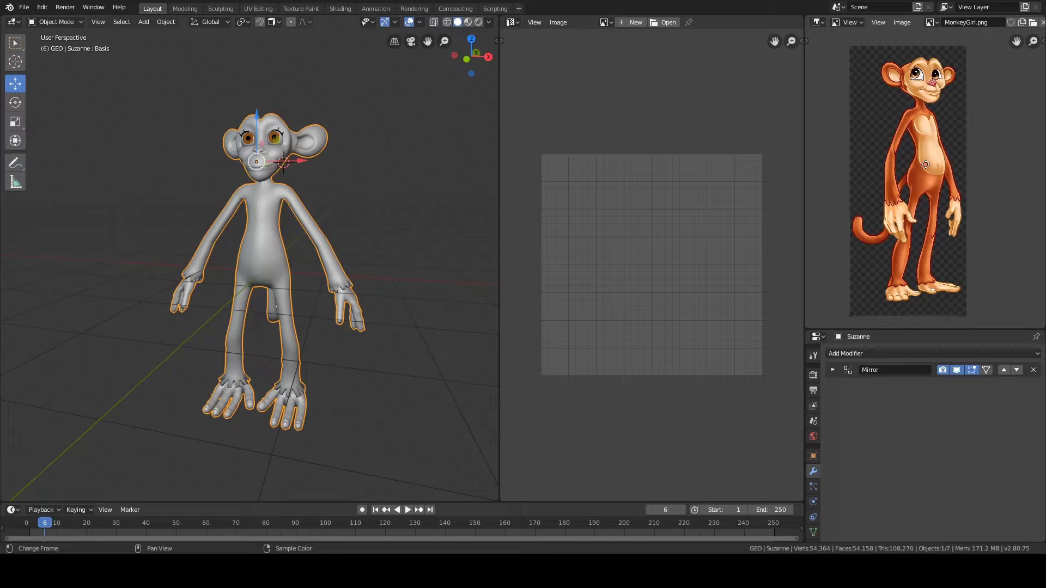
Step: Unwrap all of Suzanne's faces in Edit Mode using Smart UV Project with angle limit 66 and island margin 0
middle_drag(398, 219, 339, 218)
key(ctrl+Tab)
click(399, 215)
key(a)
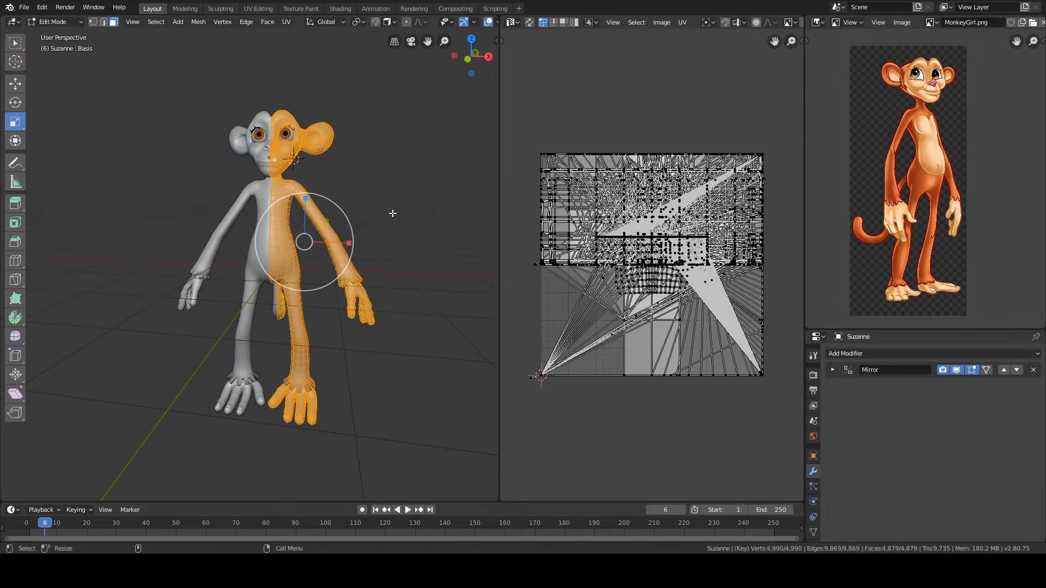
scroll(393, 213, up, 2)
scroll(419, 189, down, 1)
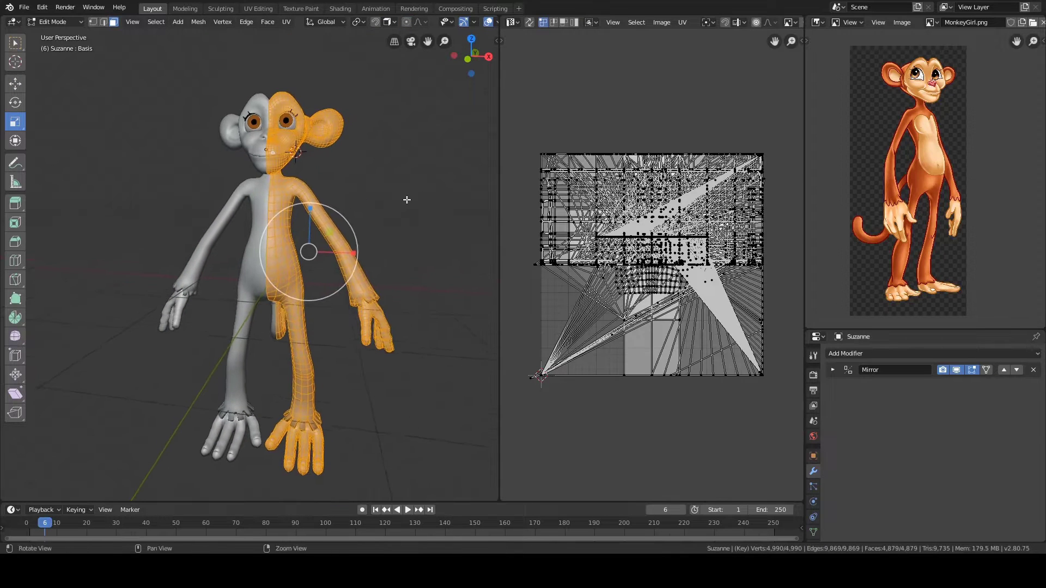
key(u)
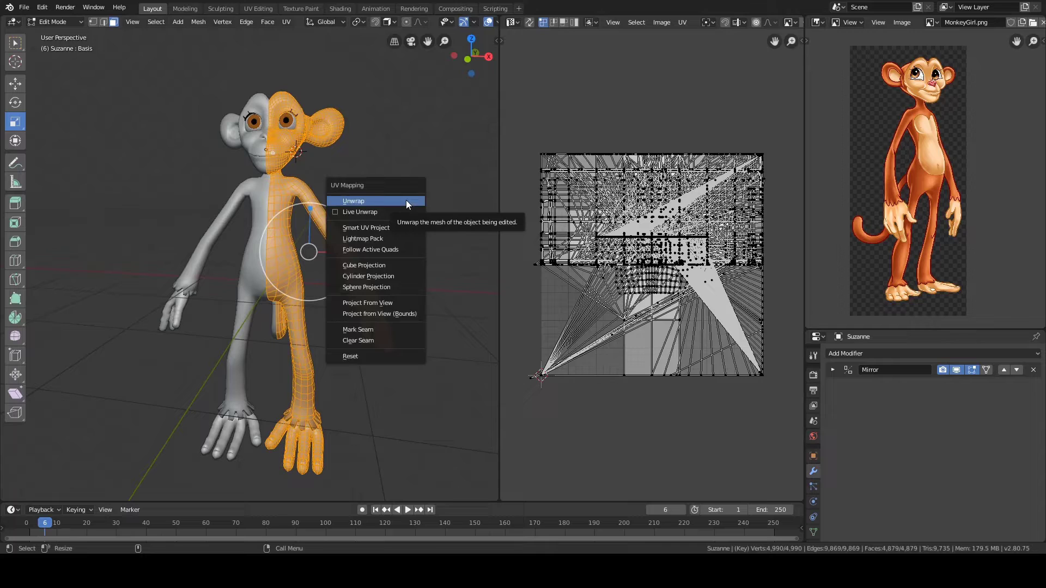
click(385, 226)
click(387, 308)
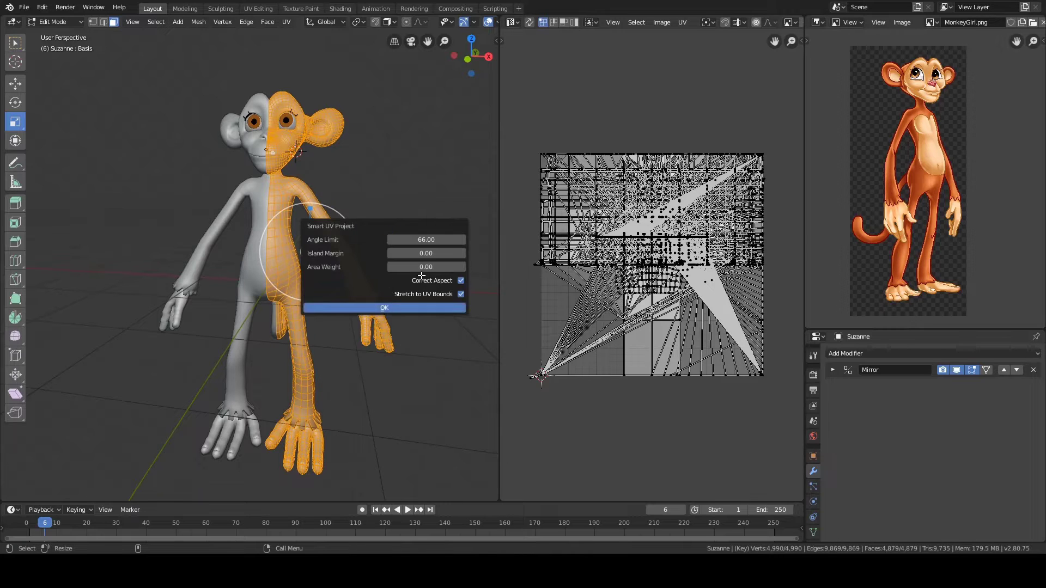
Step: Examine how the Smart UV Project islands of the monkey are split and arranged in the UV layout
scroll(642, 234, up, 1)
scroll(641, 233, up, 3)
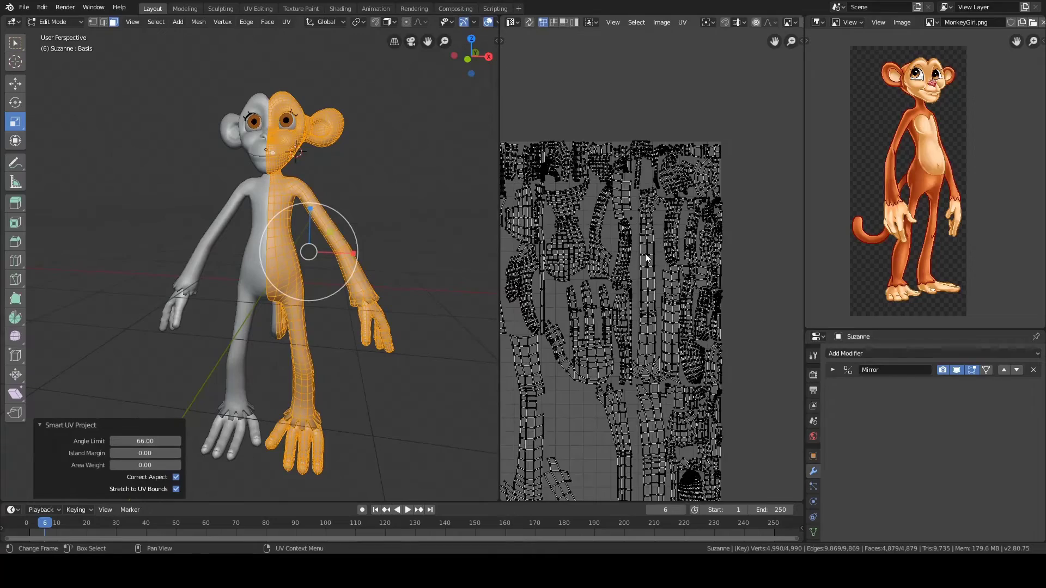
scroll(632, 249, up, 3)
middle_drag(616, 244, 659, 319)
scroll(676, 292, up, 2)
scroll(659, 271, down, 6)
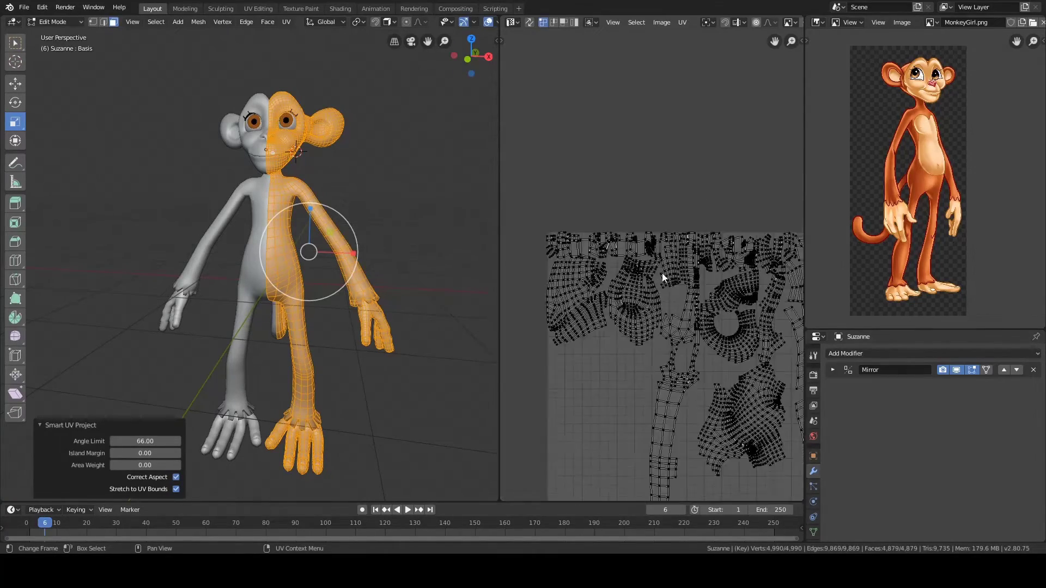
scroll(682, 247, up, 2)
middle_drag(682, 247, 691, 217)
scroll(708, 251, down, 1)
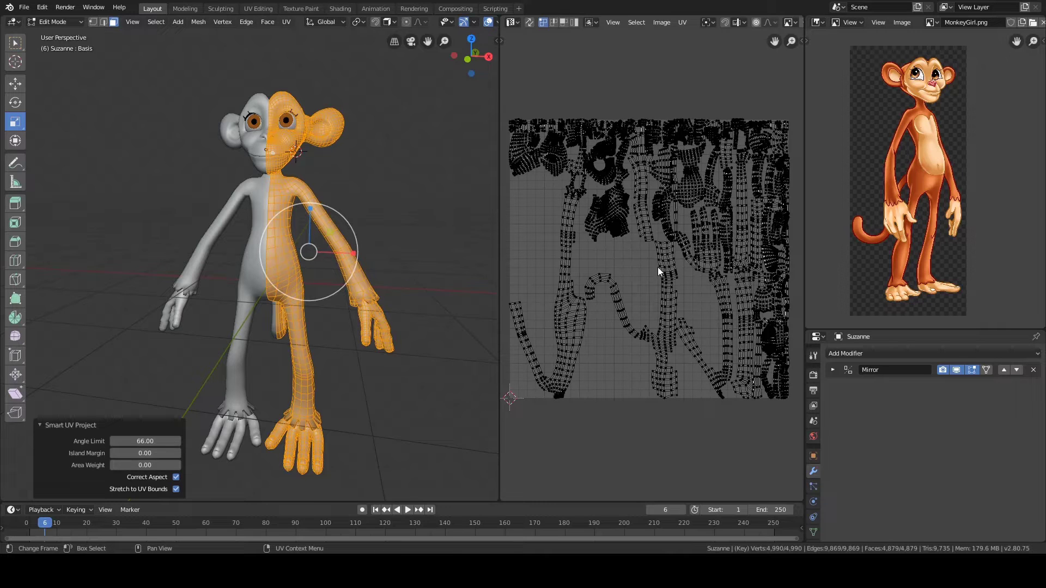
middle_drag(658, 267, 660, 273)
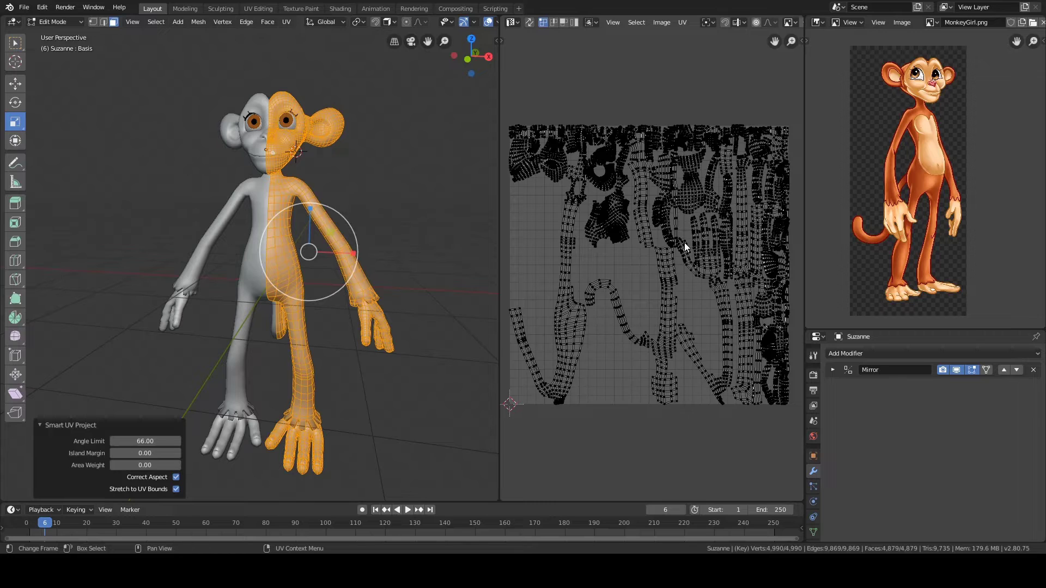
Step: Examine the long limb islands across the UV layout, selecting part of one strip to check where it breaks up
scroll(652, 276, up, 4)
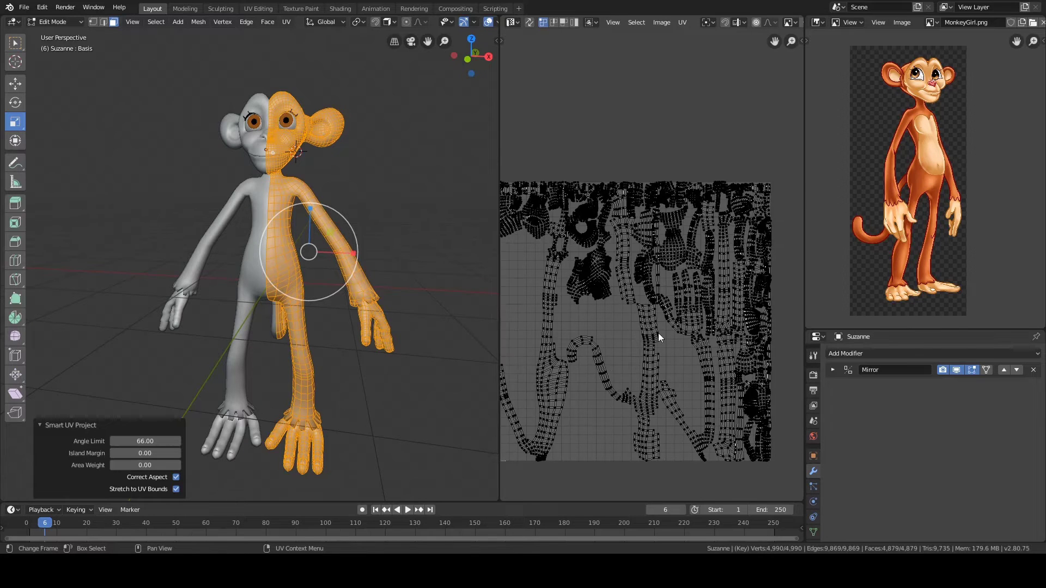
scroll(681, 326, down, 3)
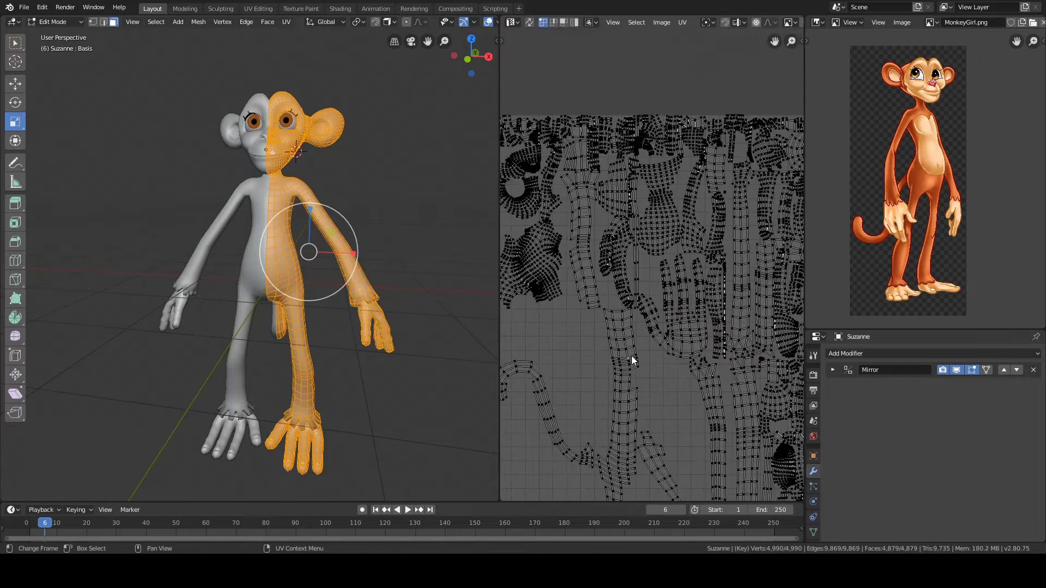
scroll(654, 310, up, 3)
middle_drag(626, 330, 706, 338)
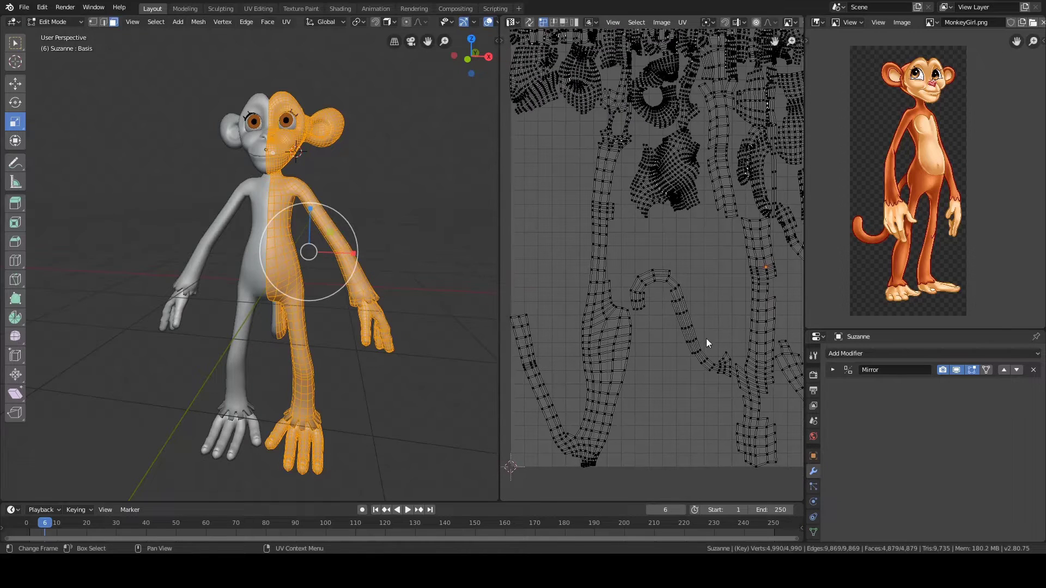
middle_drag(600, 266, 571, 326)
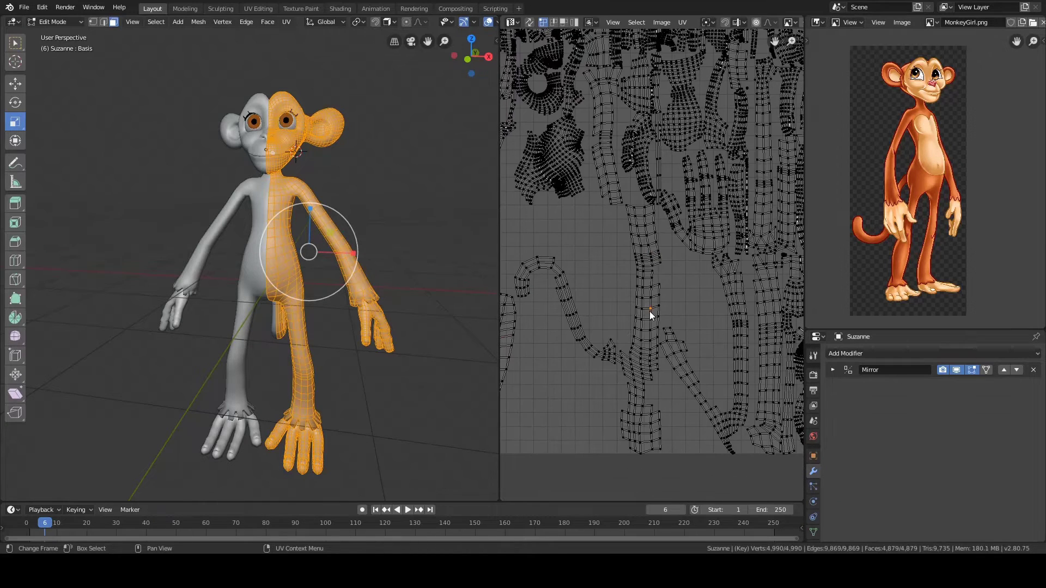
drag(624, 210, 661, 298)
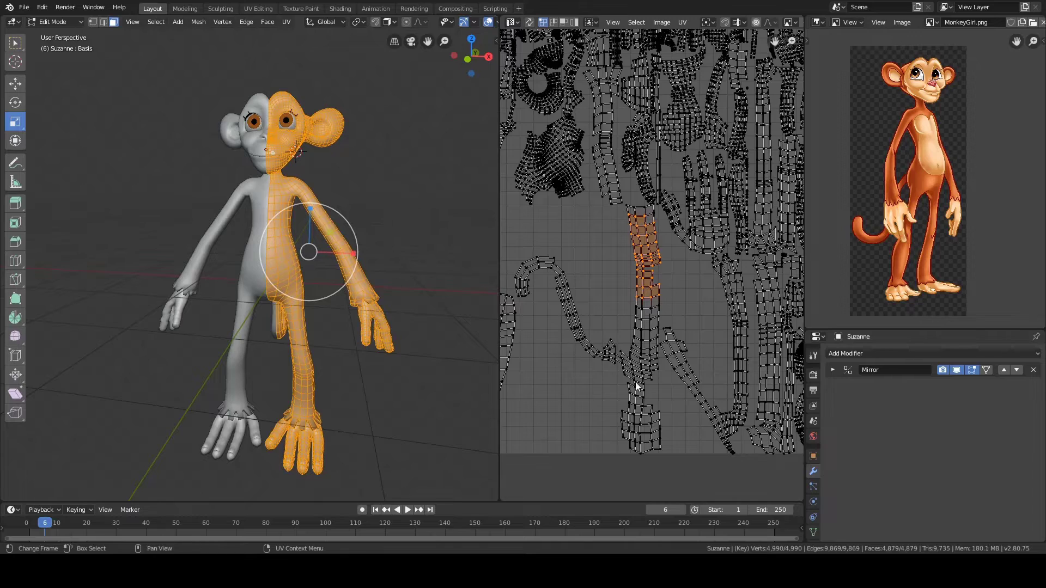
click(586, 238)
middle_drag(579, 232, 661, 357)
middle_drag(580, 262, 665, 361)
Step: Inspect the small fragmented islands along the upper edge of the UV layout
scroll(661, 228, up, 3)
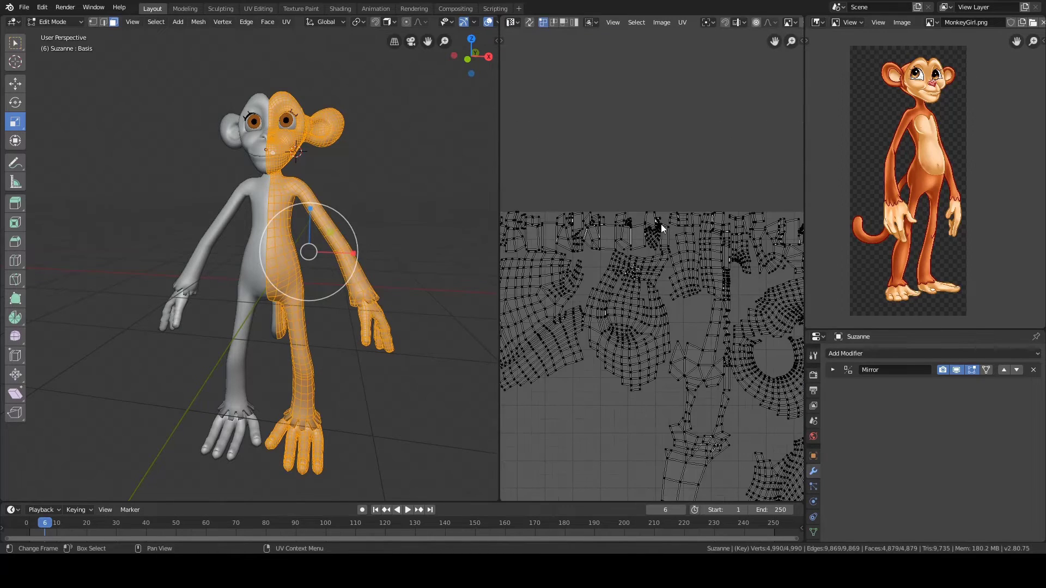
drag(670, 282, 701, 212)
middle_drag(702, 215, 640, 228)
drag(663, 216, 719, 268)
click(702, 203)
scroll(702, 216, down, 4)
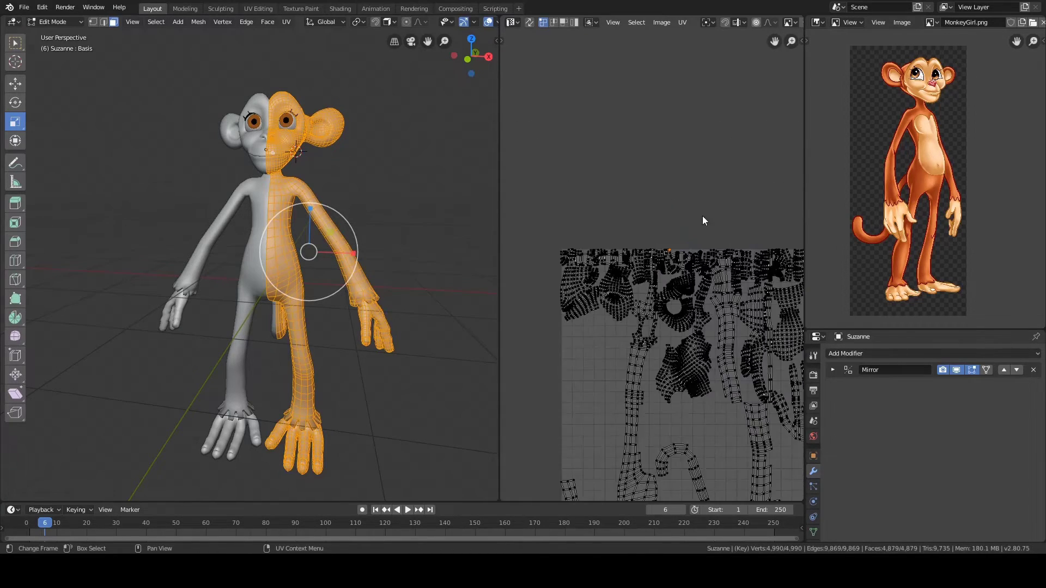
middle_drag(703, 221, 665, 101)
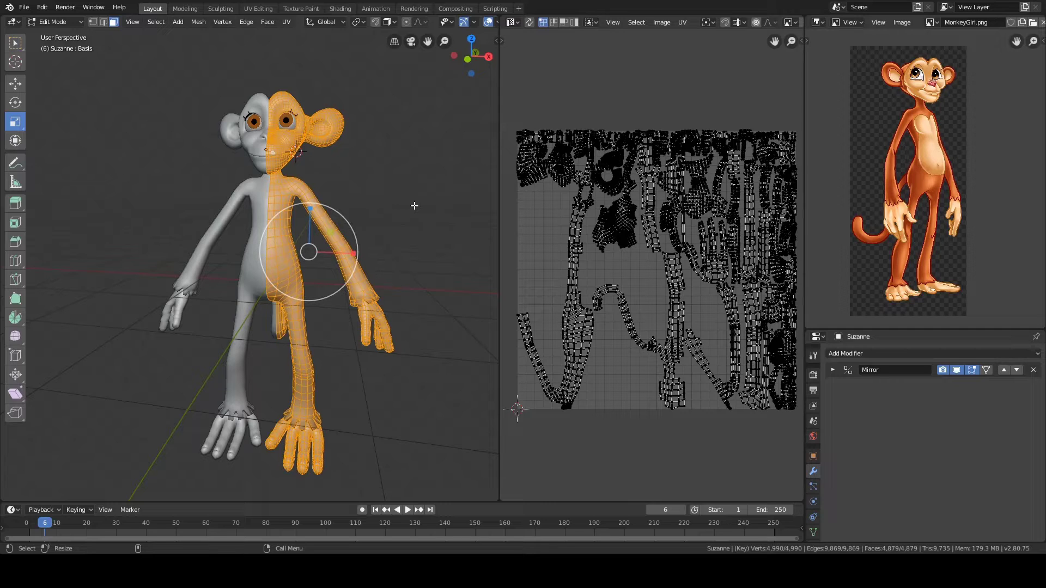
Step: Deselect the whole mesh, switch to edge selection and look over the monkey's editable half for seam placement
key(alt+a)
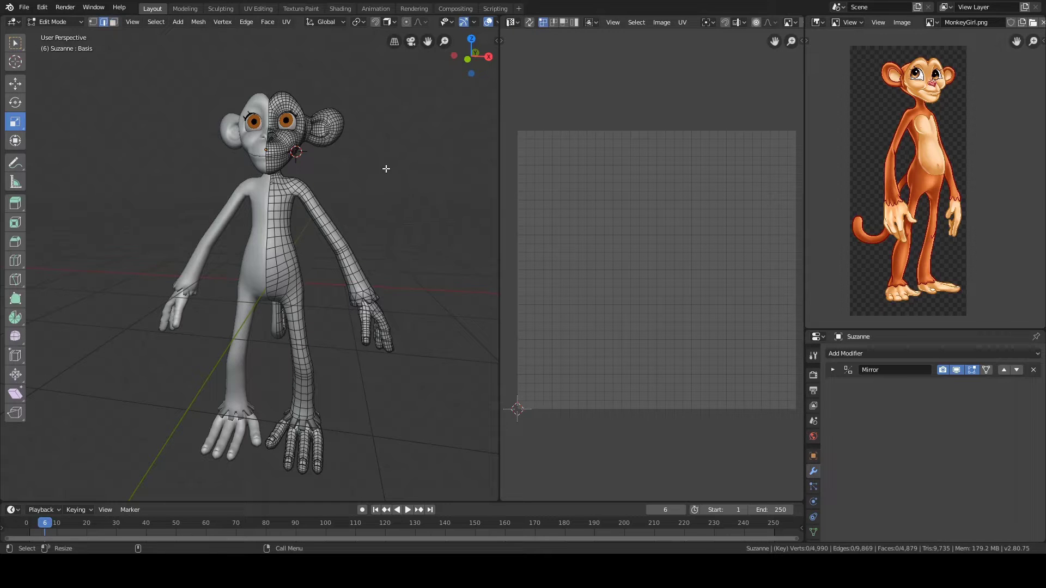
middle_drag(386, 169, 395, 223)
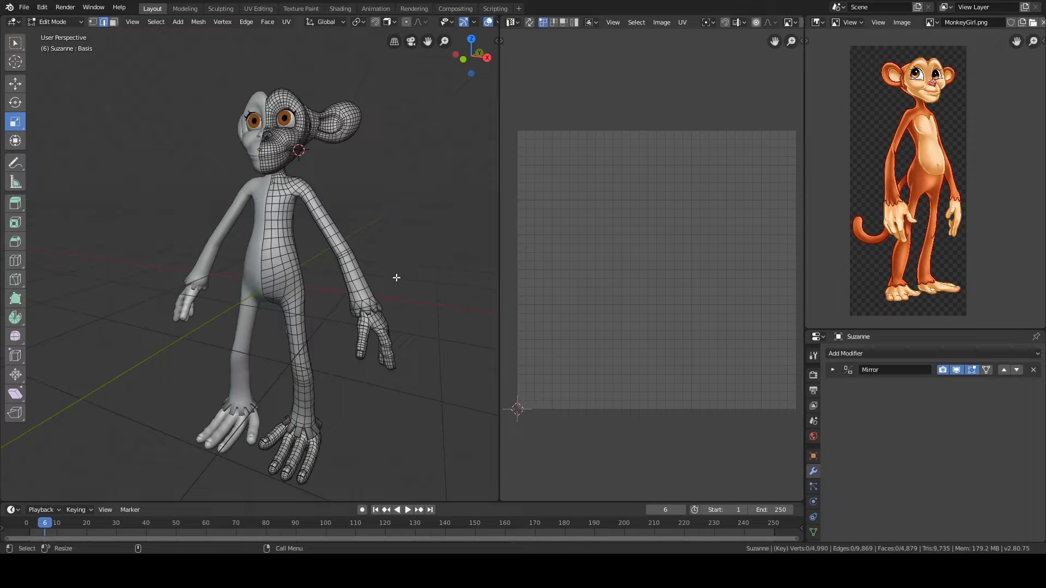
middle_drag(397, 278, 286, 317)
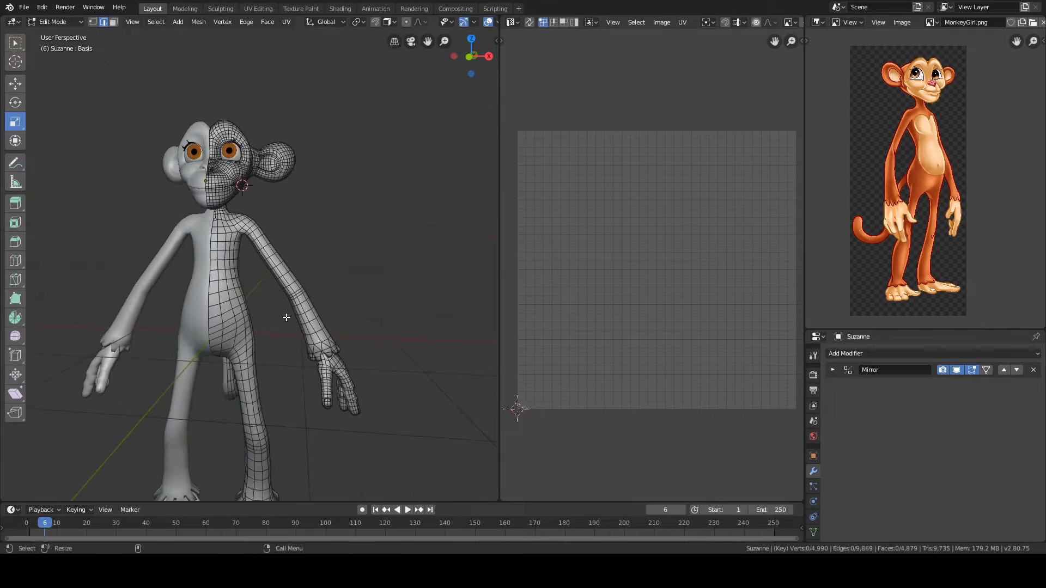
scroll(287, 318, up, 2)
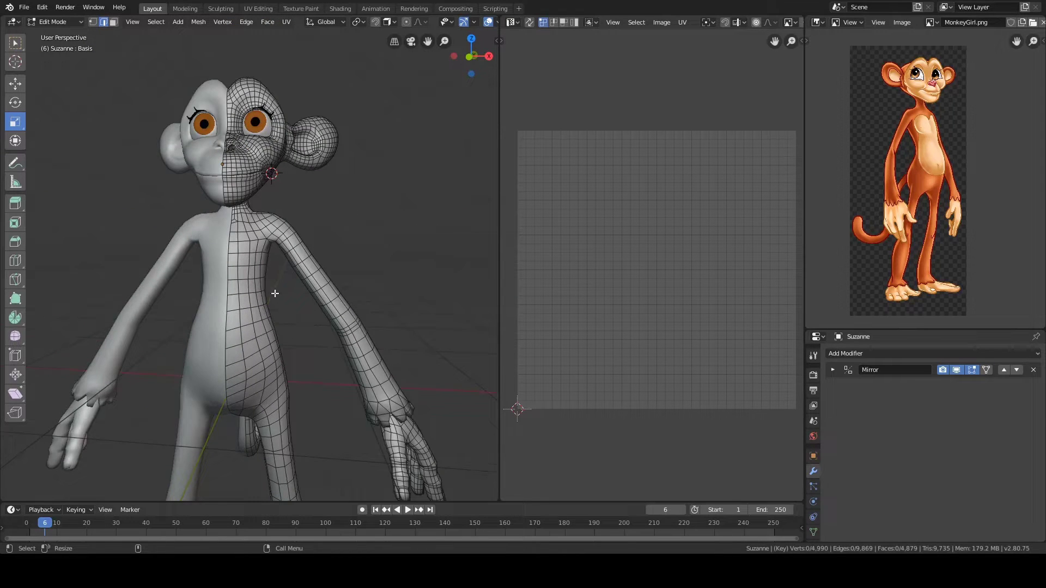
scroll(275, 293, down, 4)
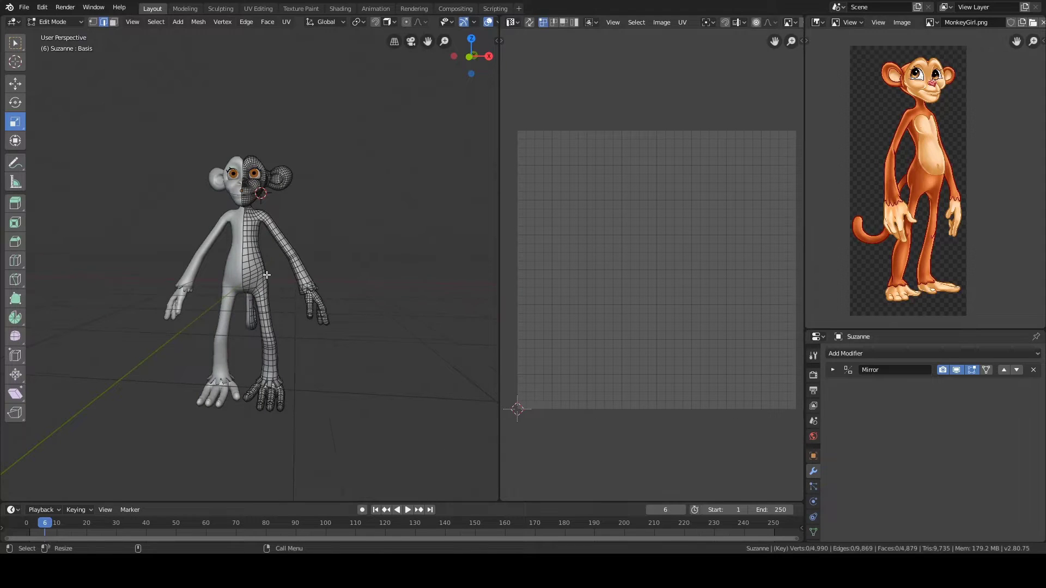
scroll(283, 279, up, 2)
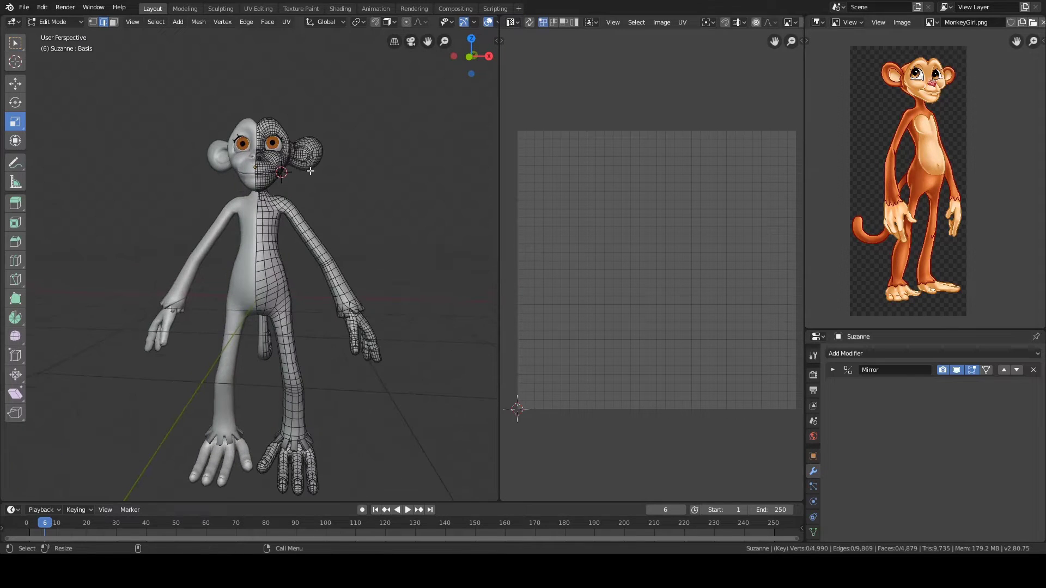
mouse_move(311, 171)
middle_down()
mouse_move(332, 180)
mouse_move(179, 193)
mouse_move(242, 197)
mouse_move(316, 181)
middle_up()
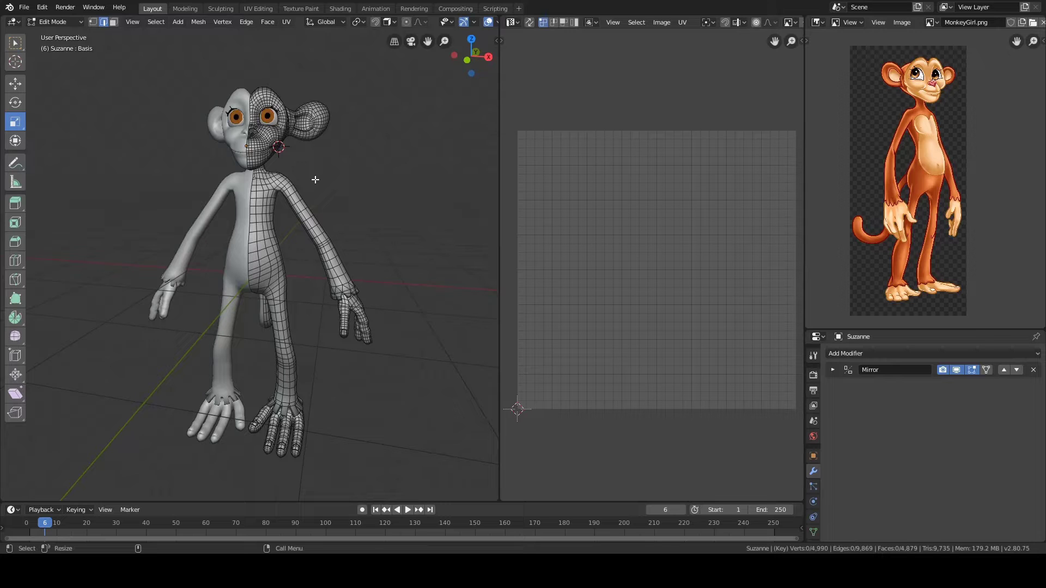
middle_drag(315, 180, 318, 153)
alt+scroll(318, 153, up, 1)
scroll(318, 156, up, 5)
mouse_move(315, 193)
shift+middle_down()
mouse_move(308, 231)
mouse_move(319, 188)
shift+middle_up()
scroll(307, 231, up, 1)
scroll(308, 233, down, 5)
middle_drag(320, 187, 327, 198)
scroll(310, 196, down, 1)
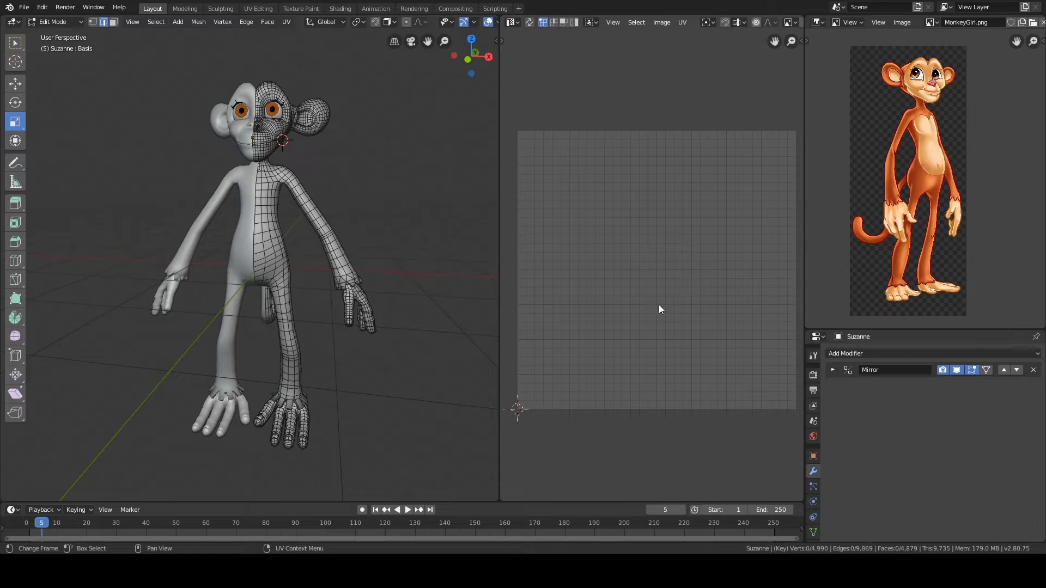
scroll(679, 243, down, 1)
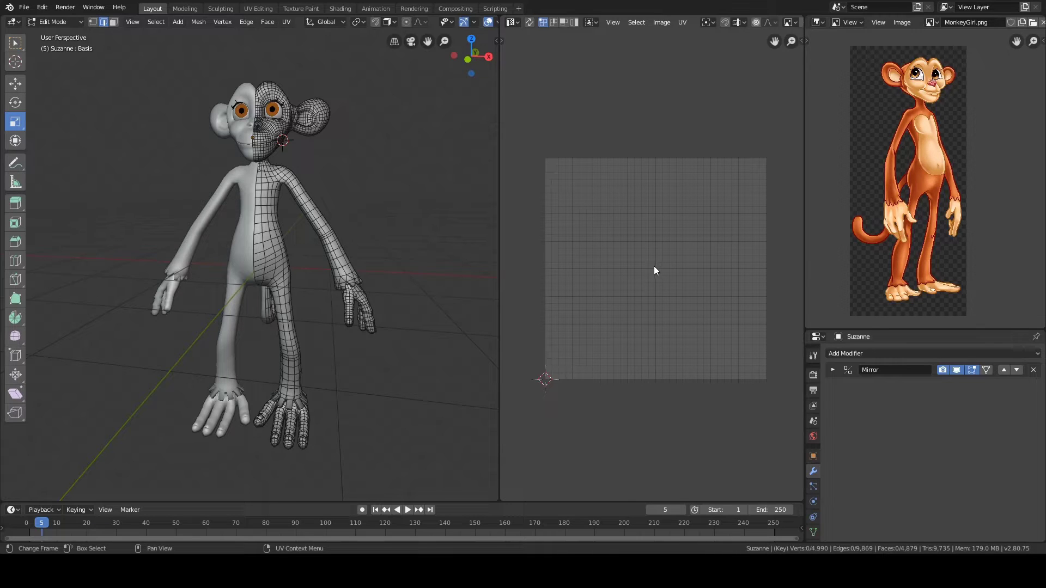
Step: Check the settings of Suzanne's Mirror modifier and collapse them again
click(832, 370)
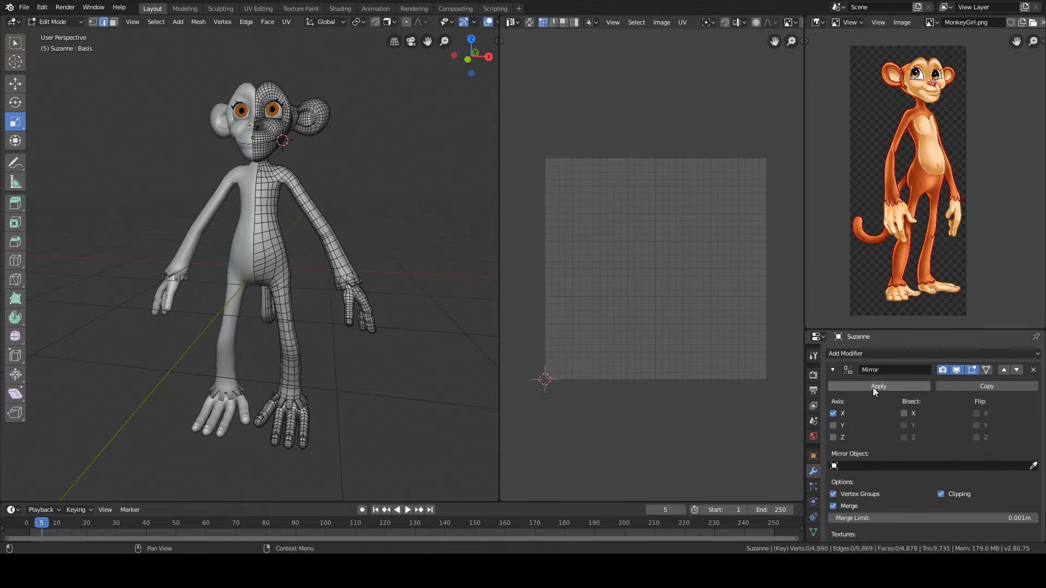
click(833, 370)
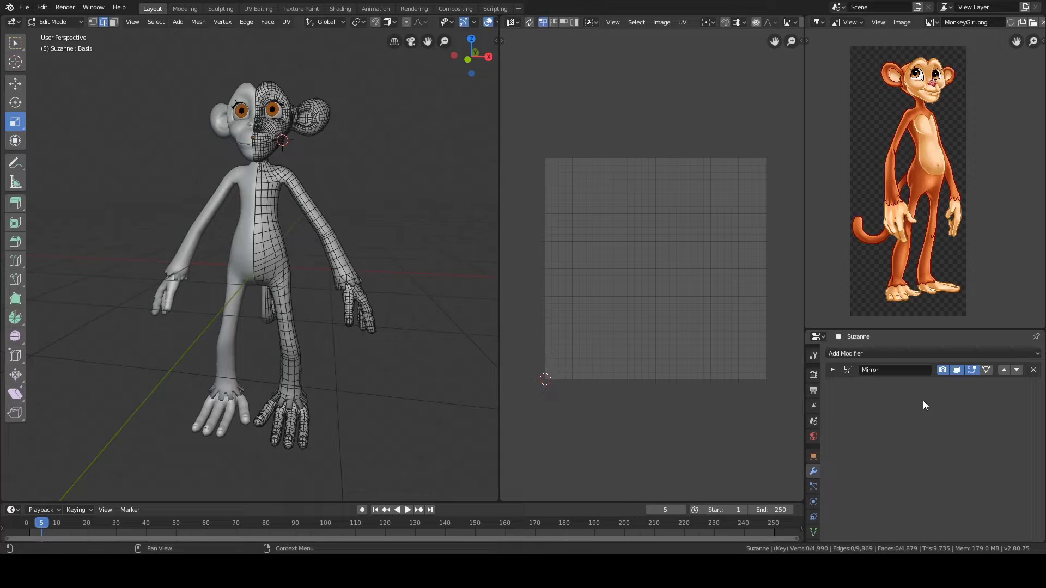
middle_drag(347, 283, 350, 276)
scroll(350, 275, up, 2)
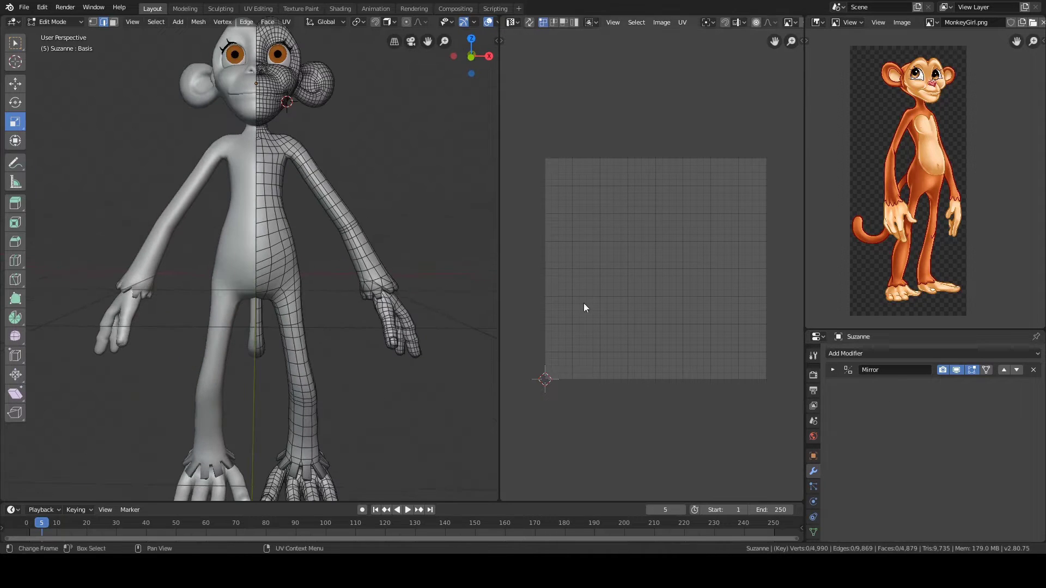
click(832, 370)
click(832, 370)
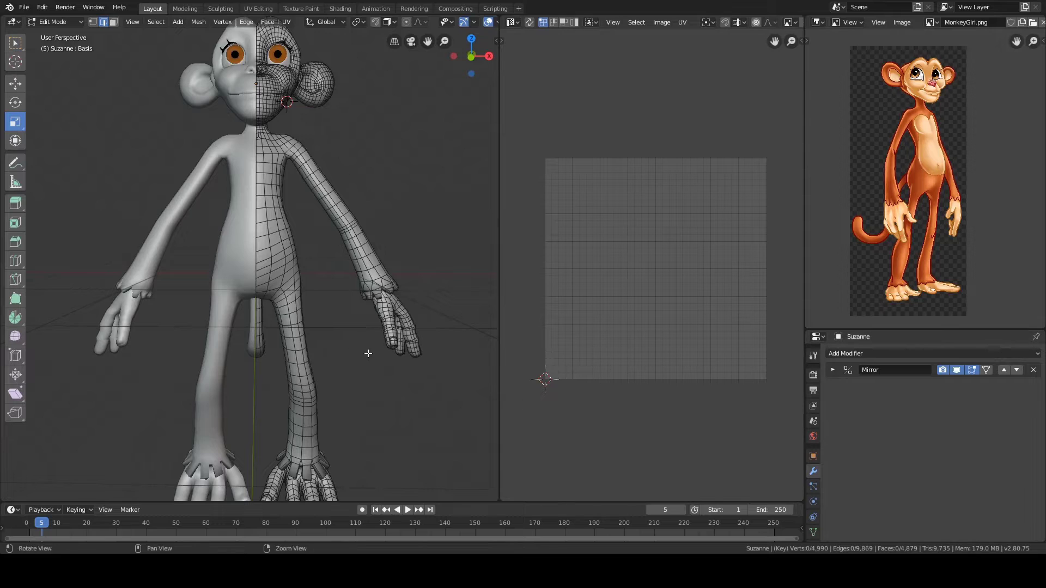
Step: Select the lengthwise face loop down the side of the body and leg to locate its UV pieces
scroll(367, 352, up, 2)
middle_drag(348, 292, 278, 257)
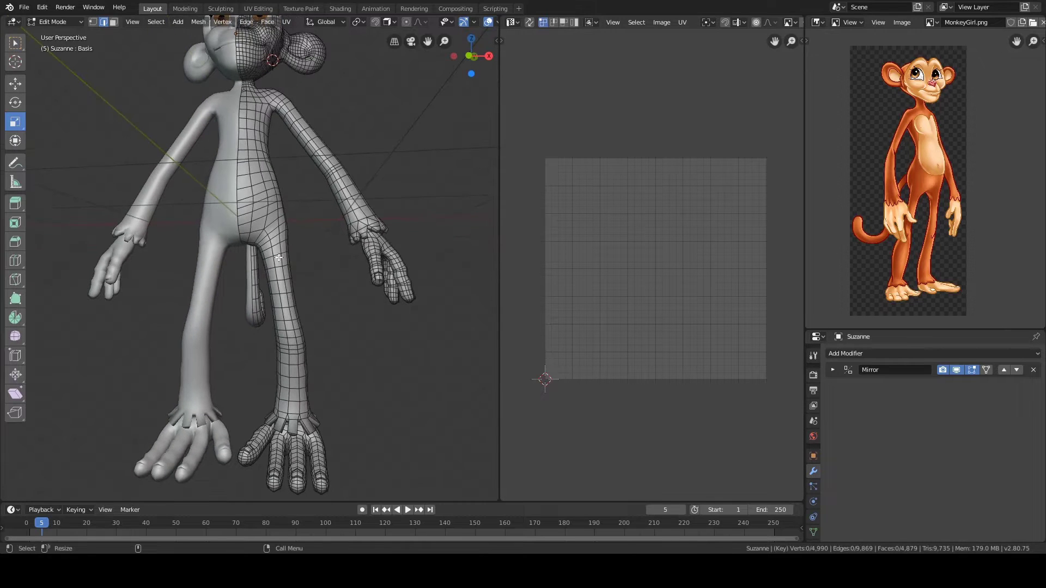
key(a)
key(a)
alt+click(300, 314)
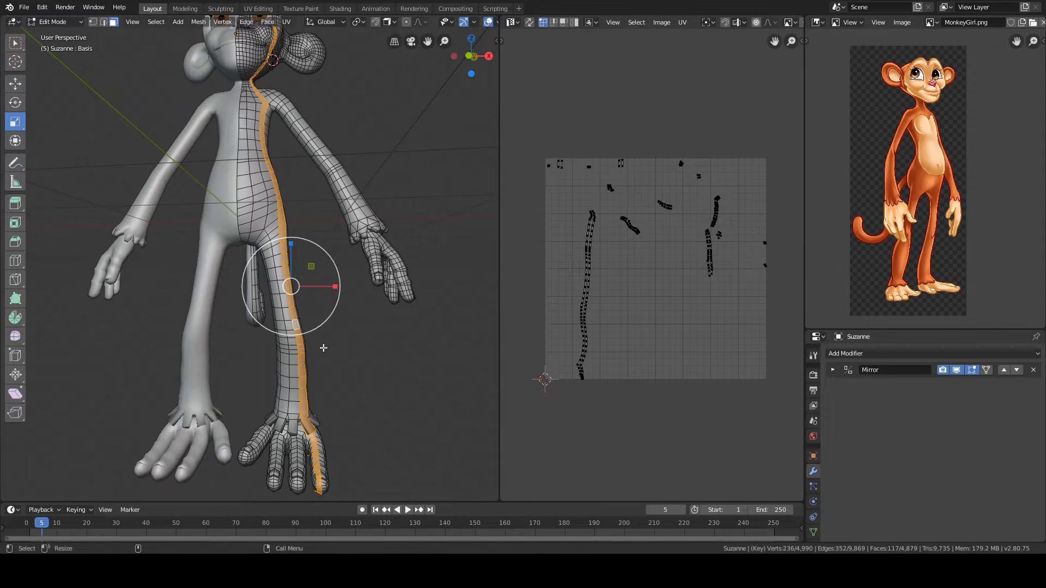
Step: Select a ring of faces around the leg and grow it along the leg to check its UV pieces, and deselect everything
key(a)
key(a)
alt+click(287, 324)
key(ctrl+KP_Add)
key(ctrl+KP_Add)
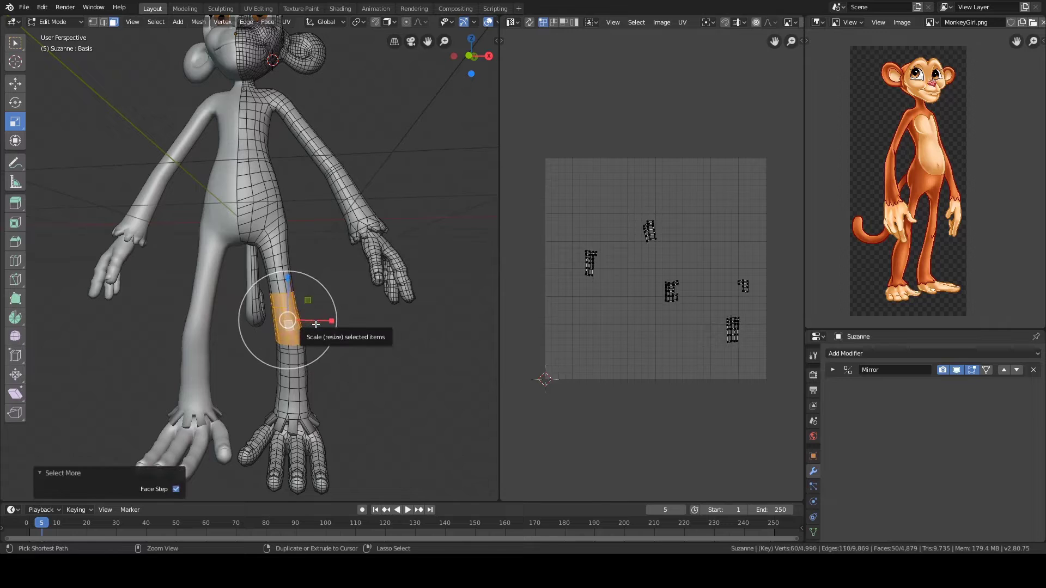
key(ctrl+KP_Add)
middle_drag(308, 320, 210, 275)
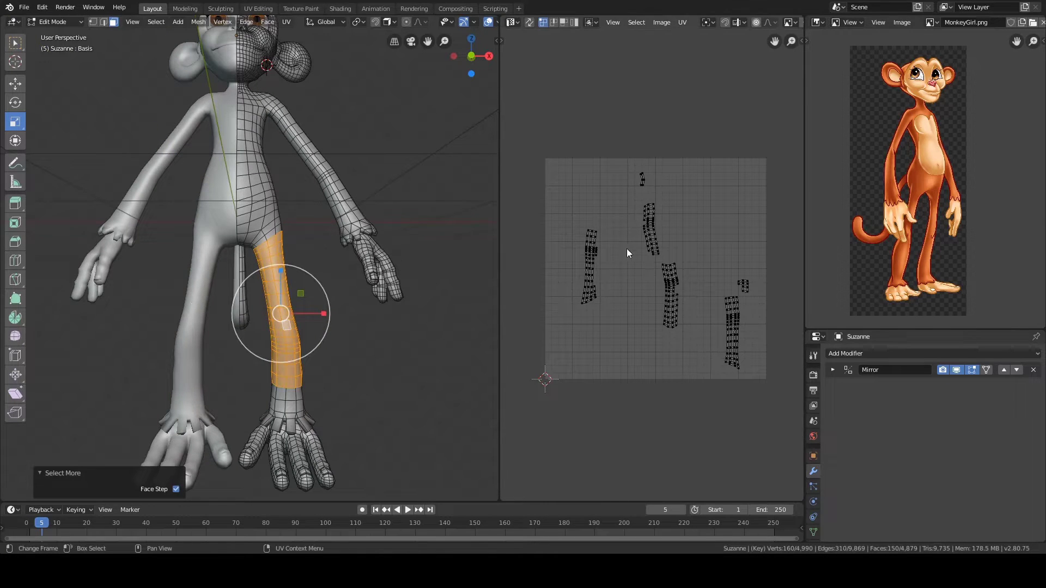
key(alt+a)
middle_drag(420, 218, 435, 251)
scroll(413, 250, down, 2)
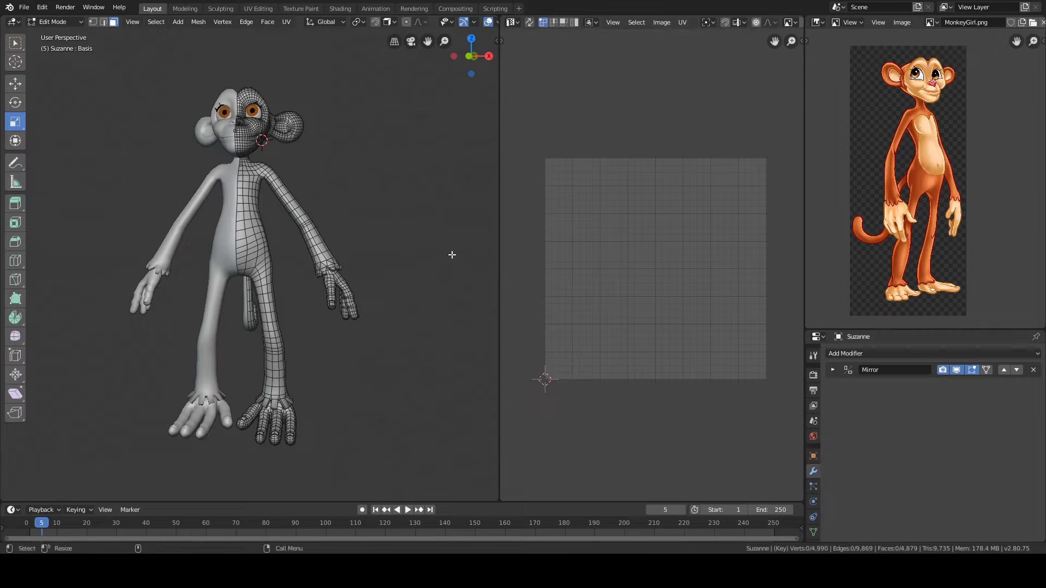
Step: Switch Suzanne from Edit Mode to Object Mode and expand the Mirror modifier's settings
middle_drag(411, 231, 386, 233)
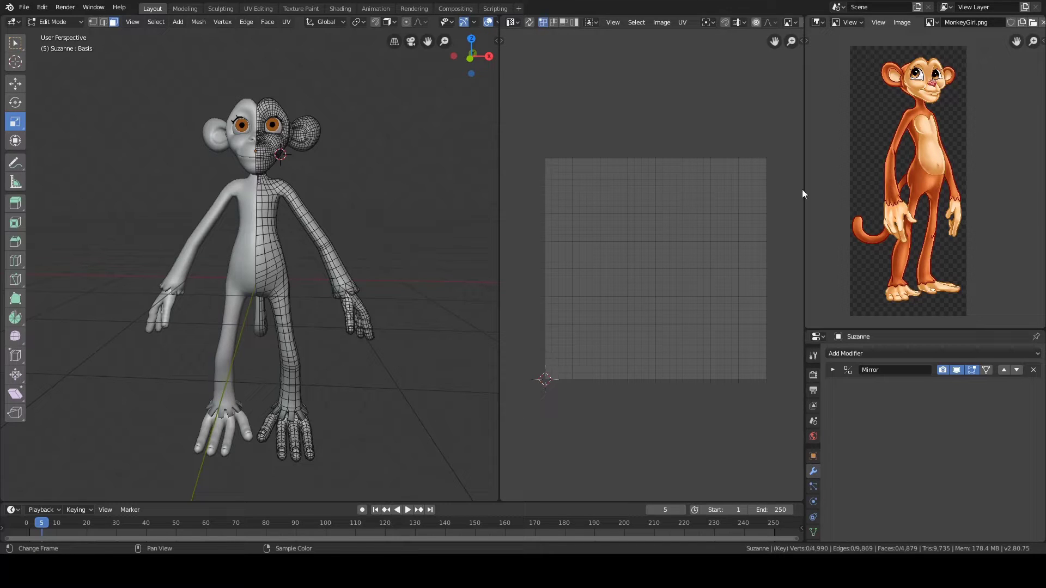
middle_drag(456, 184, 434, 190)
alt+drag(434, 190, 369, 179)
key(ctrl+Tab)
click(275, 189)
click(832, 370)
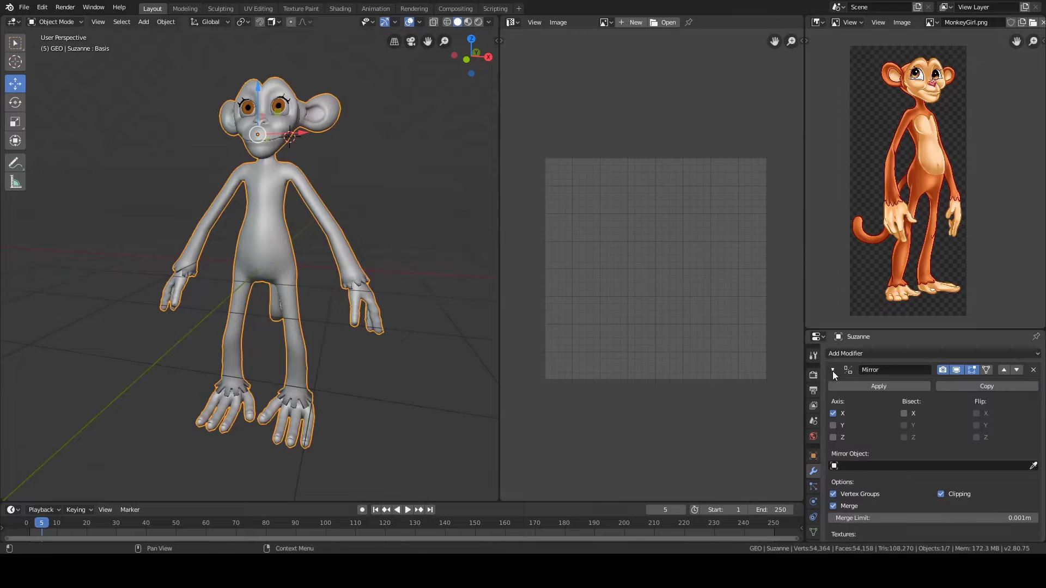
Step: Examine the monkey's head and face from the front and sides against the MonkeyGirl.png reference
alt+drag(393, 237, 406, 224)
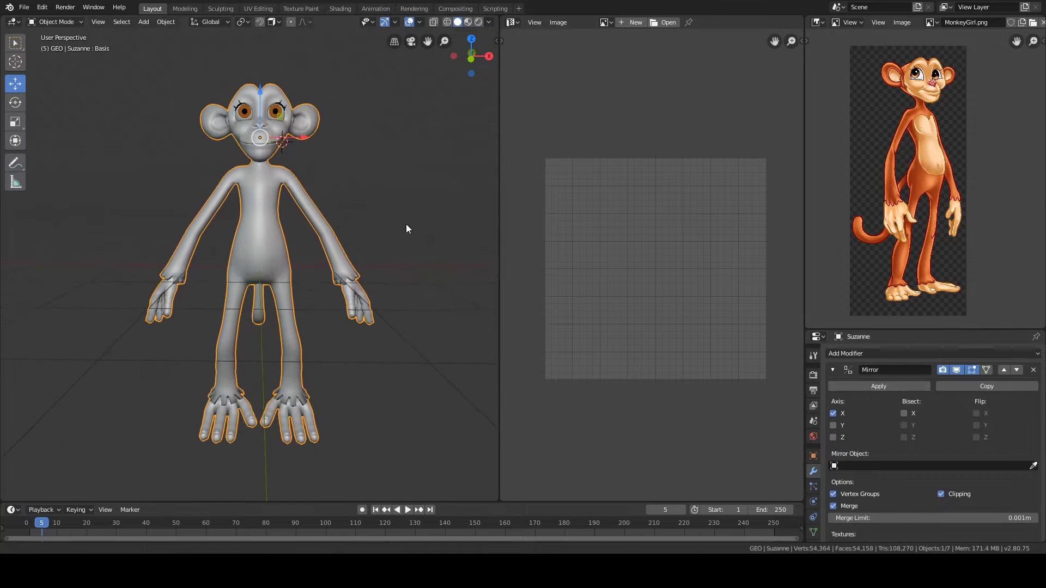
alt+drag(419, 296, 395, 250)
scroll(384, 287, up, 2)
scroll(386, 281, up, 1)
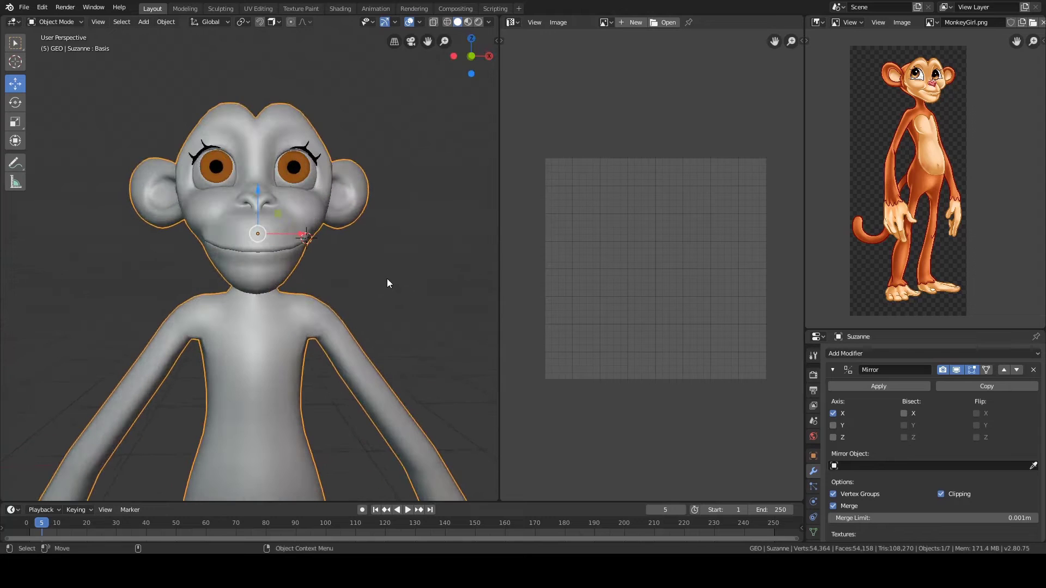
scroll(390, 285, down, 2)
alt+drag(390, 286, 413, 173)
scroll(335, 204, up, 2)
scroll(338, 208, up, 2)
scroll(234, 201, up, 2)
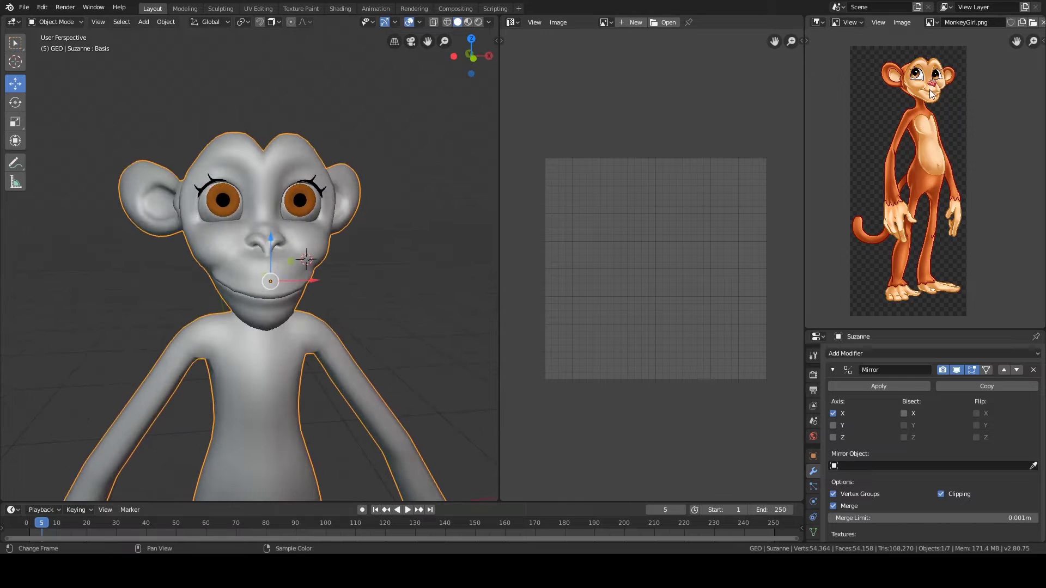
alt+drag(488, 200, 433, 191)
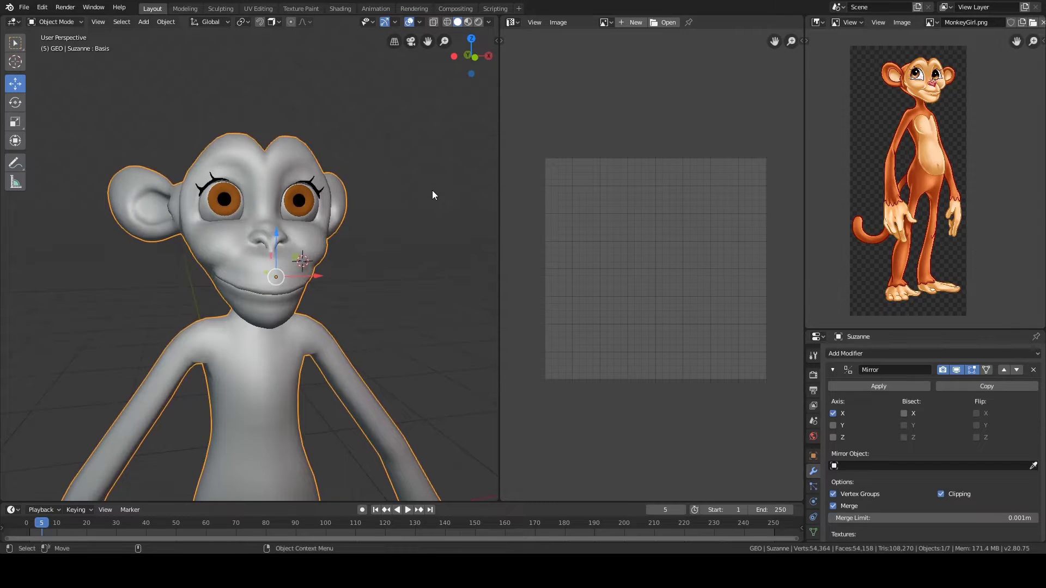
alt+drag(390, 218, 295, 230)
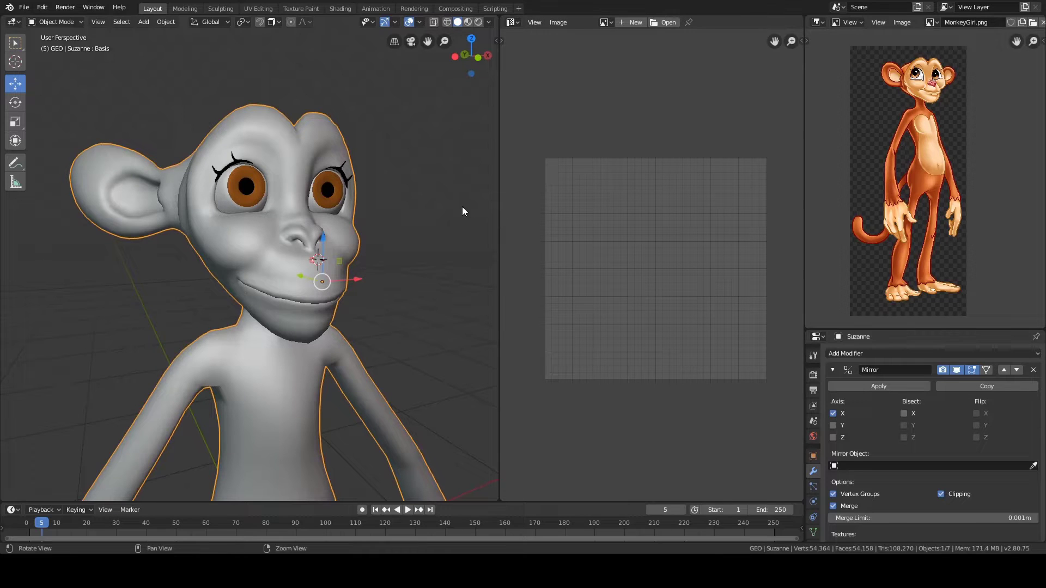
mouse_move(462, 211)
alt+mouse_down()
mouse_move(429, 207)
mouse_move(441, 210)
alt+mouse_up()
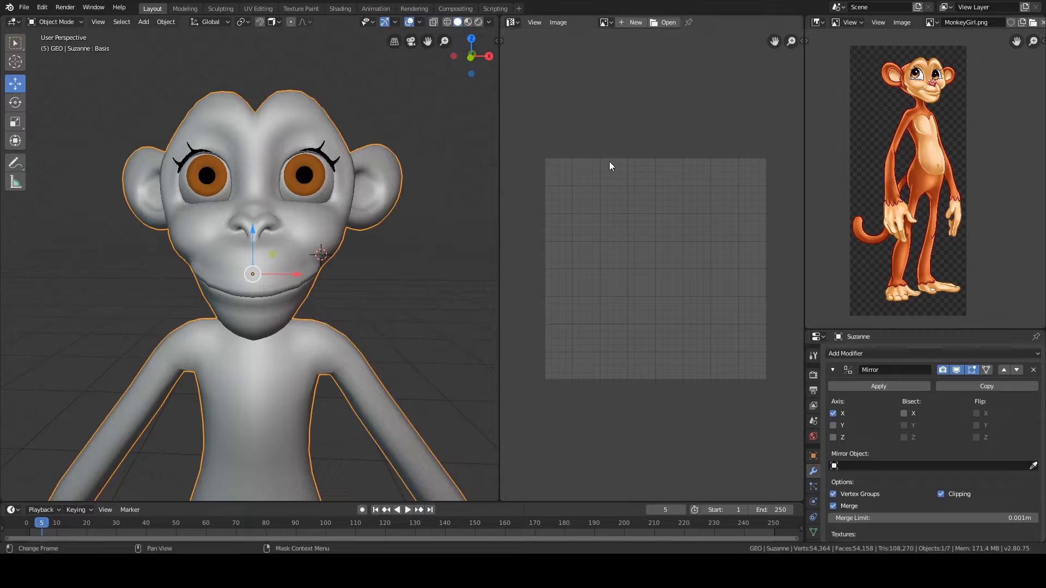
alt+drag(439, 243, 405, 248)
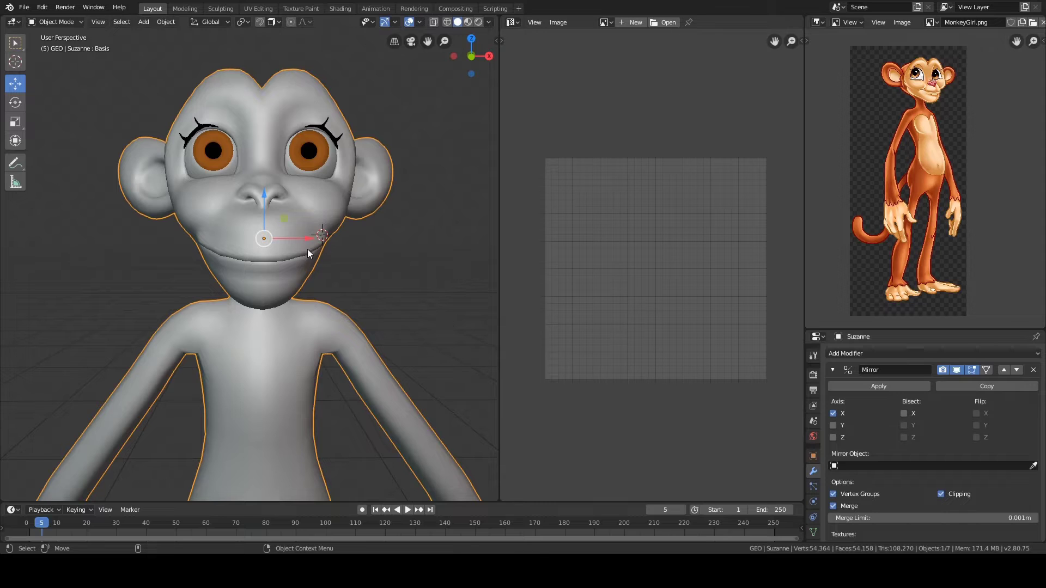
Step: Try to apply the Mirror modifier on Suzanne
alt+drag(382, 276, 414, 256)
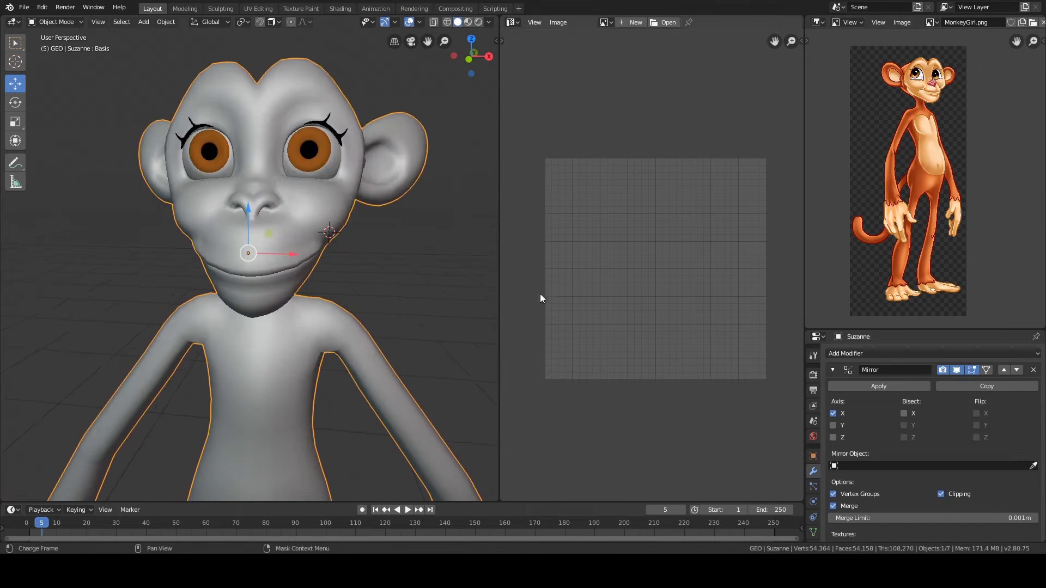
alt+drag(414, 292, 427, 296)
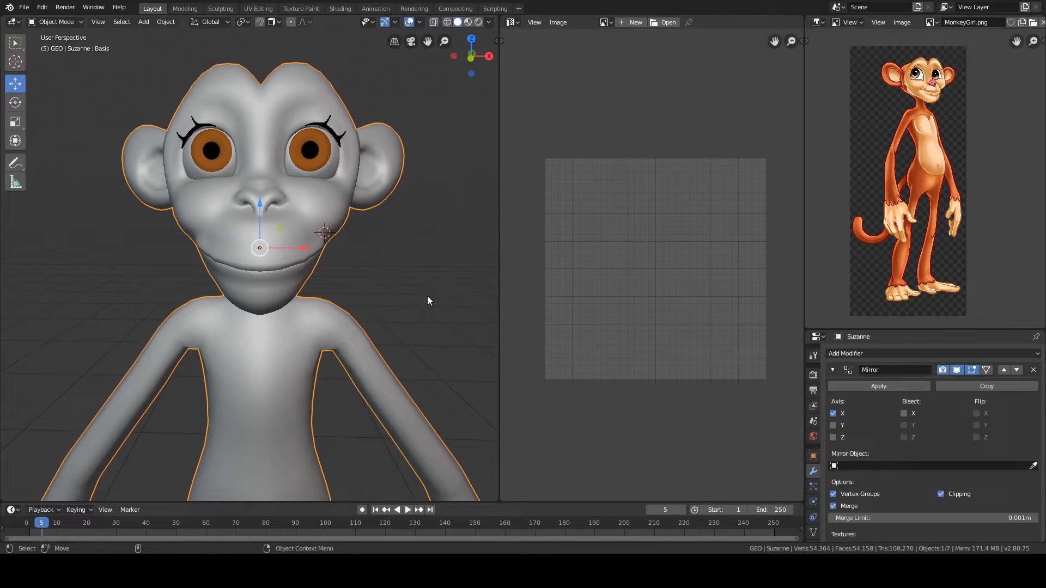
click(883, 384)
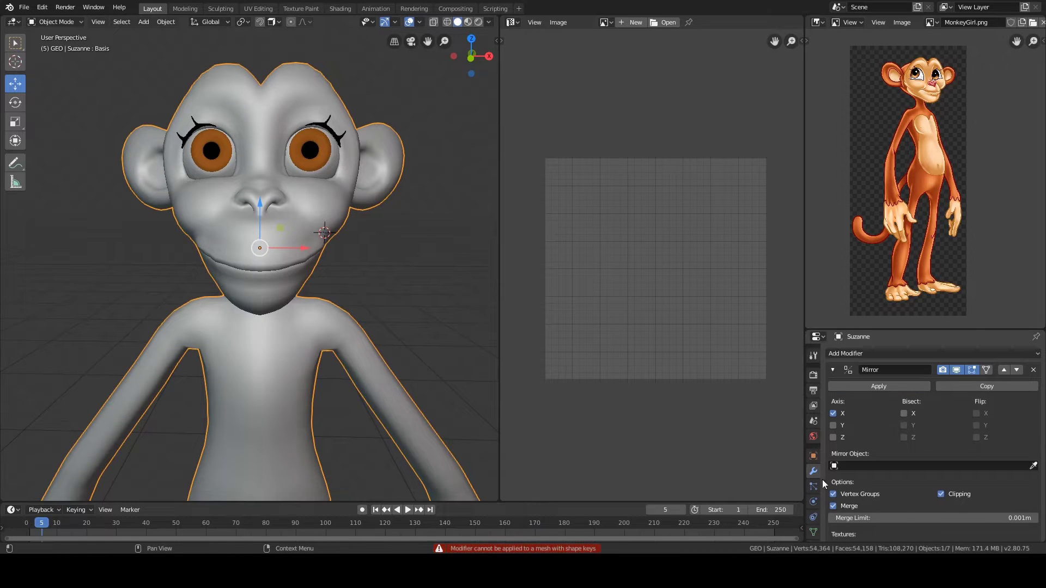
Step: Remove Suzanne's mouthOpen and Basis shape keys and apply the Mirror modifier
drag(834, 331, 839, 248)
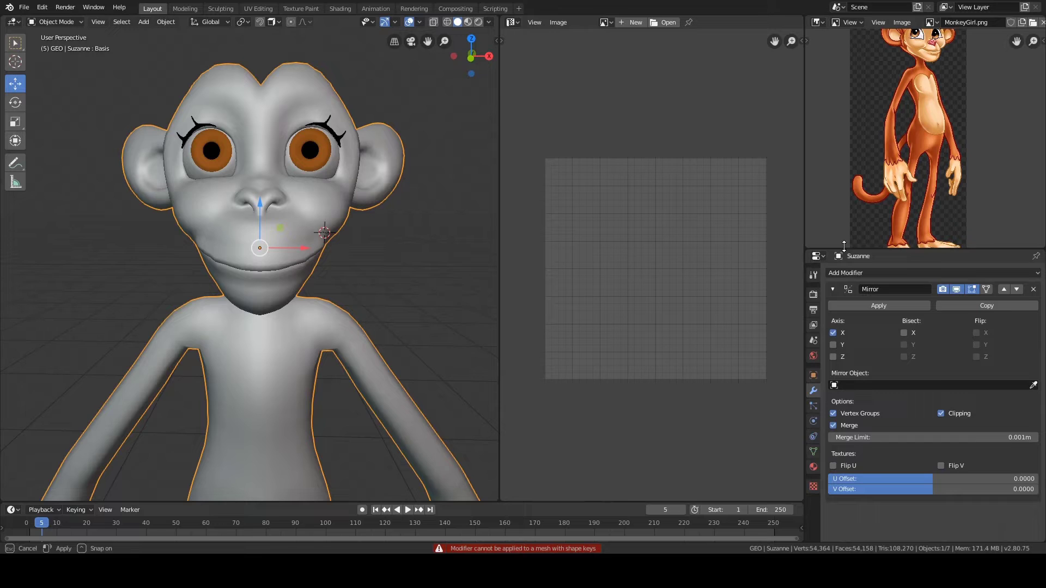
click(813, 451)
click(854, 408)
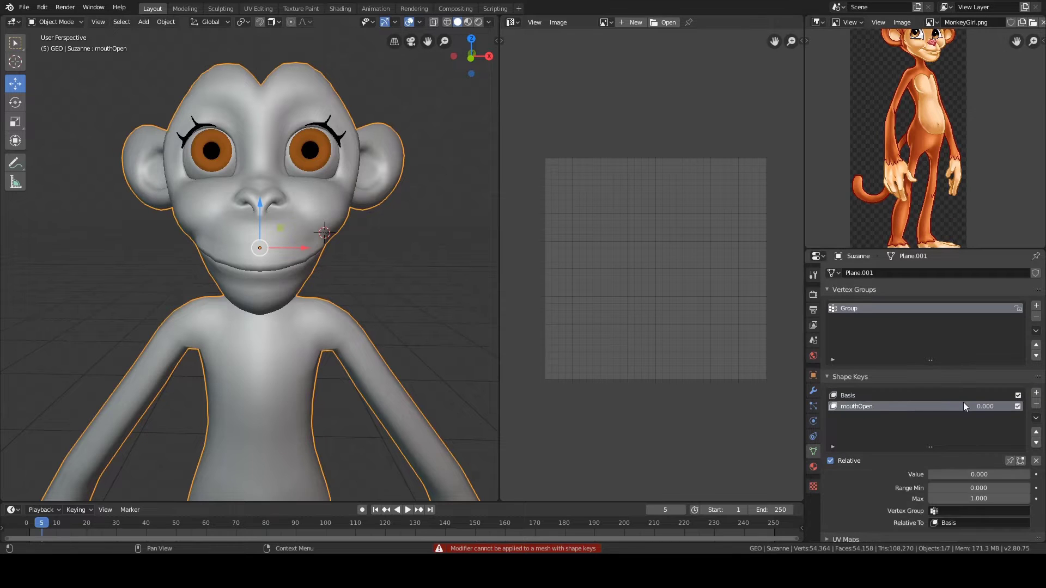
mouse_move(963, 406)
mouse_down()
mouse_move(1002, 406)
mouse_move(963, 406)
mouse_up()
middle_drag(421, 306, 416, 292)
click(1036, 405)
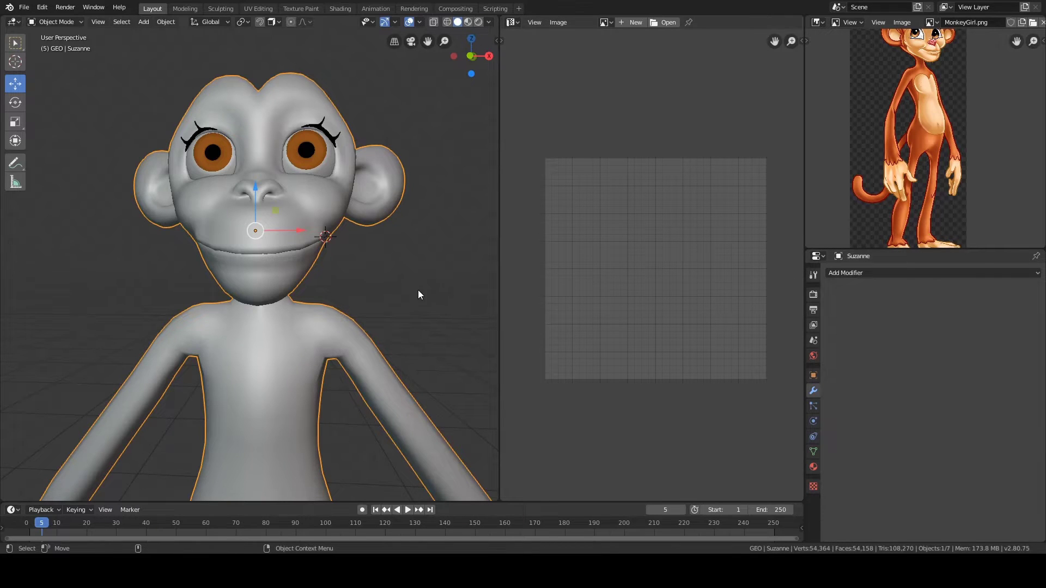
Step: Switch Suzanne to Edit Mode with edge selection and clear the selection
scroll(418, 290, down, 3)
middle_drag(396, 299, 237, 324)
key(ctrl+Tab)
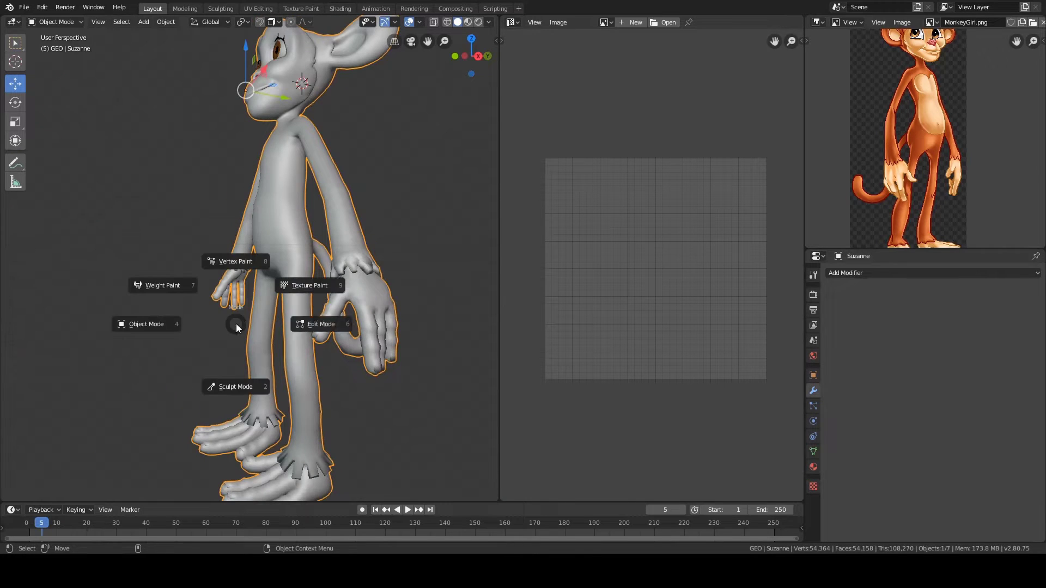
click(312, 325)
middle_drag(313, 326, 352, 291)
key(2)
alt+click(331, 341)
key(a)
key(a)
scroll(352, 319, up, 3)
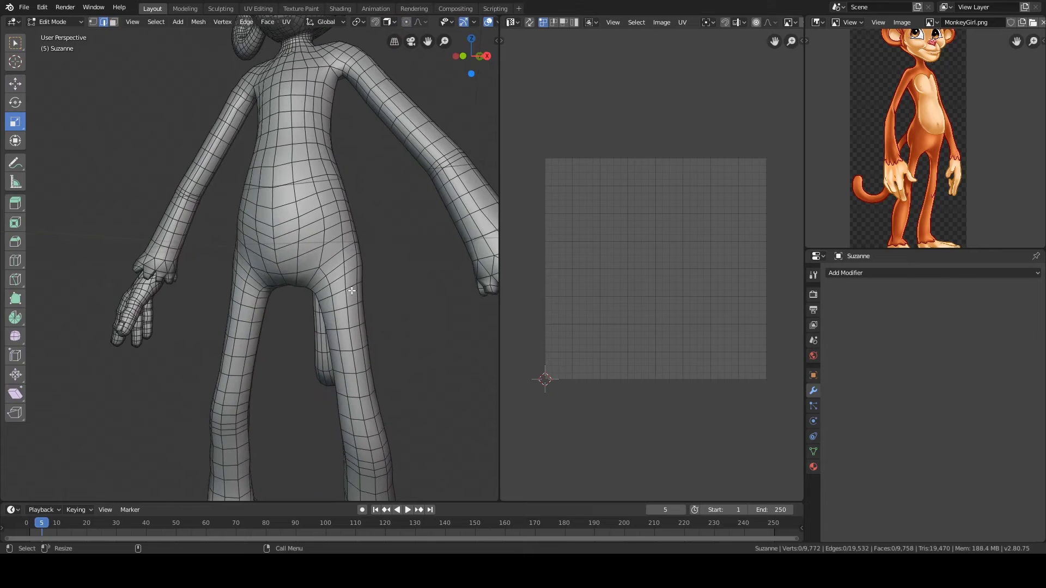
Step: Mark the edge loops around the tops of both legs as seams and deselect everything
alt+click(342, 285)
middle_drag(252, 302, 411, 302)
scroll(366, 299, up, 2)
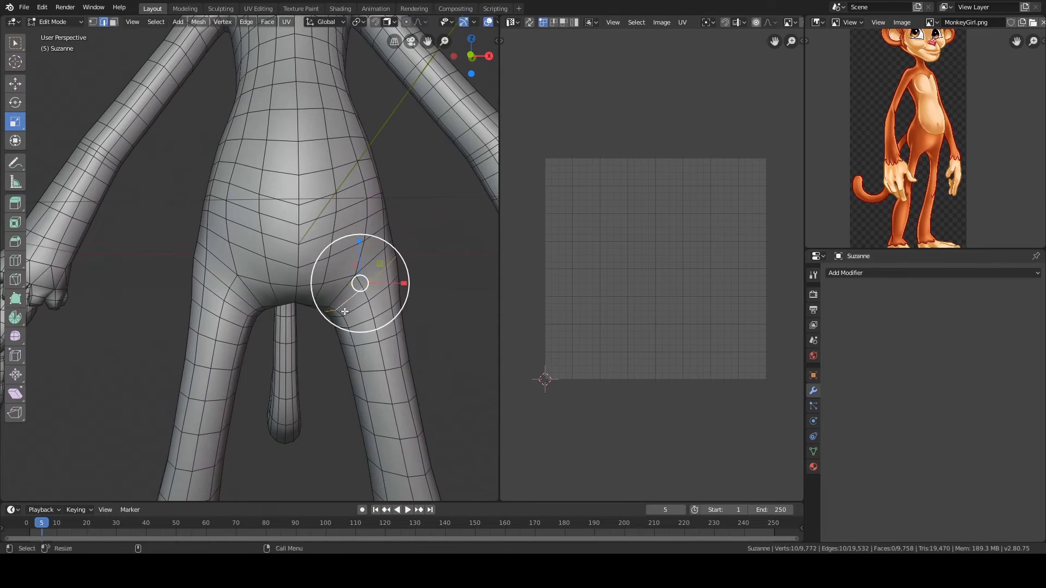
alt+shift+click(239, 318)
key(ctrl+e)
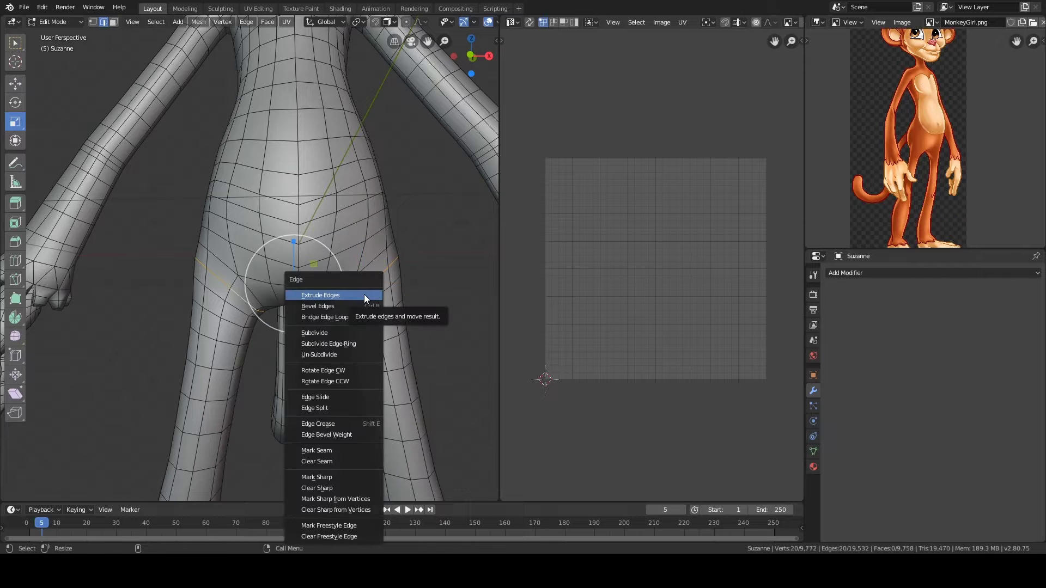
click(342, 448)
scroll(441, 302, down, 2)
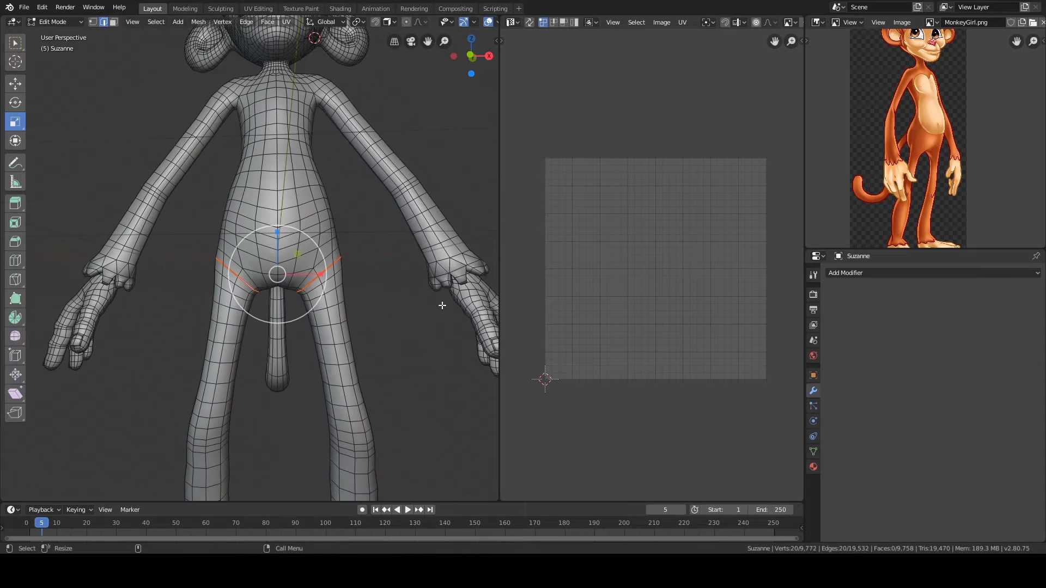
click(417, 361)
key(a)
key(a)
Step: Mark the edge loops around both ankles, just above the fringes, as seams and clear the selection
alt+middle_drag(428, 455, 382, 235)
scroll(333, 231, up, 2)
click(354, 368)
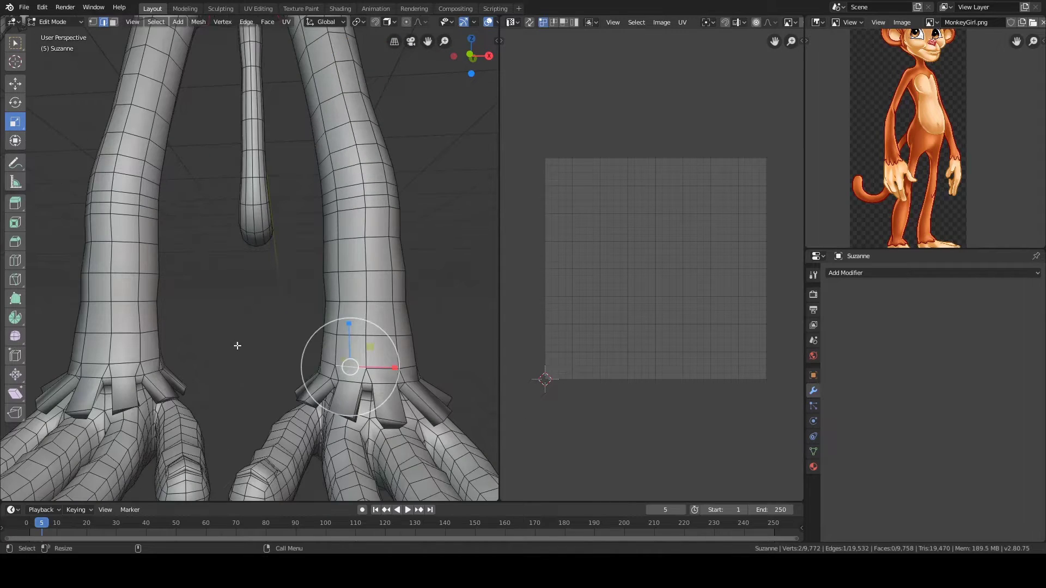
key(a)
key(alt+a)
alt+middle_drag(237, 345, 262, 294)
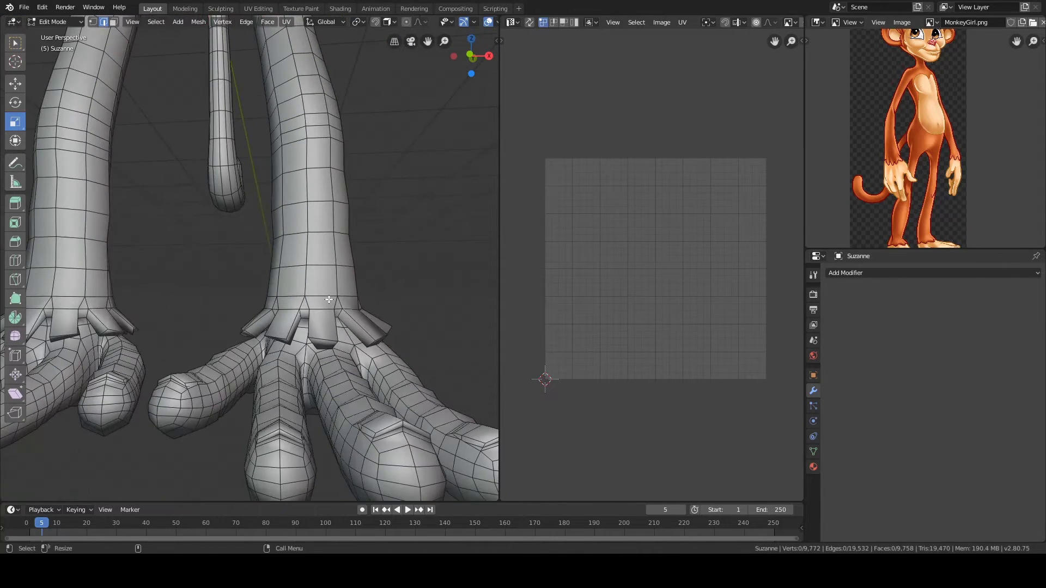
alt+click(318, 277)
alt+middle_drag(175, 276, 128, 286)
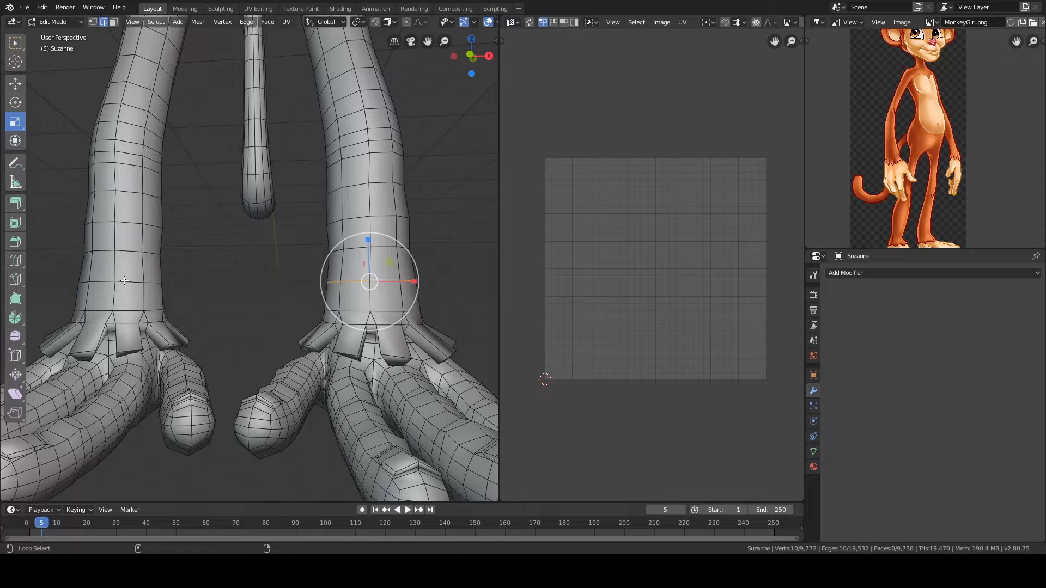
alt+shift+click(155, 283)
key(ctrl+e)
click(242, 253)
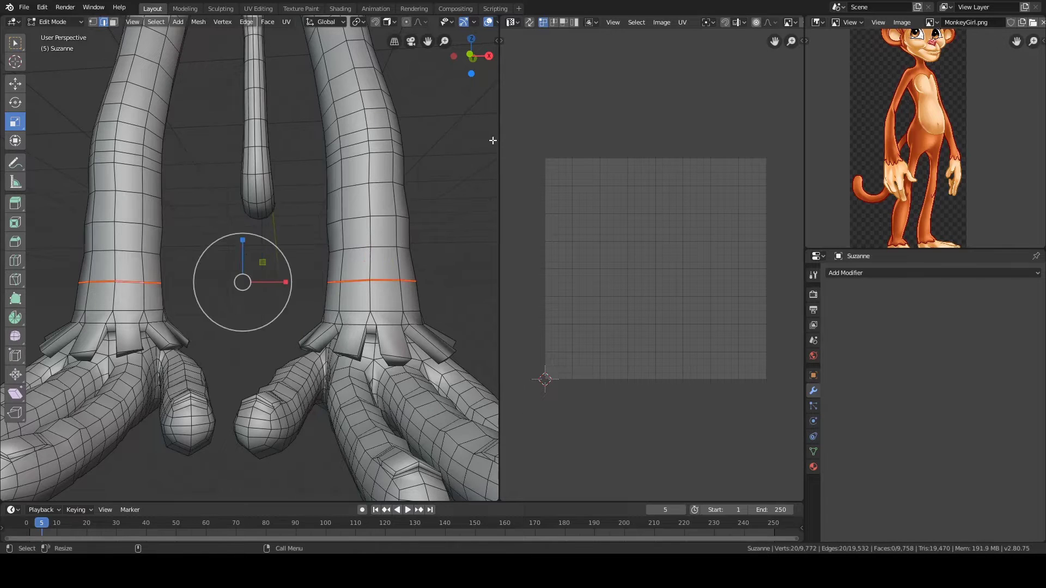
key(alt+a)
scroll(456, 159, down, 4)
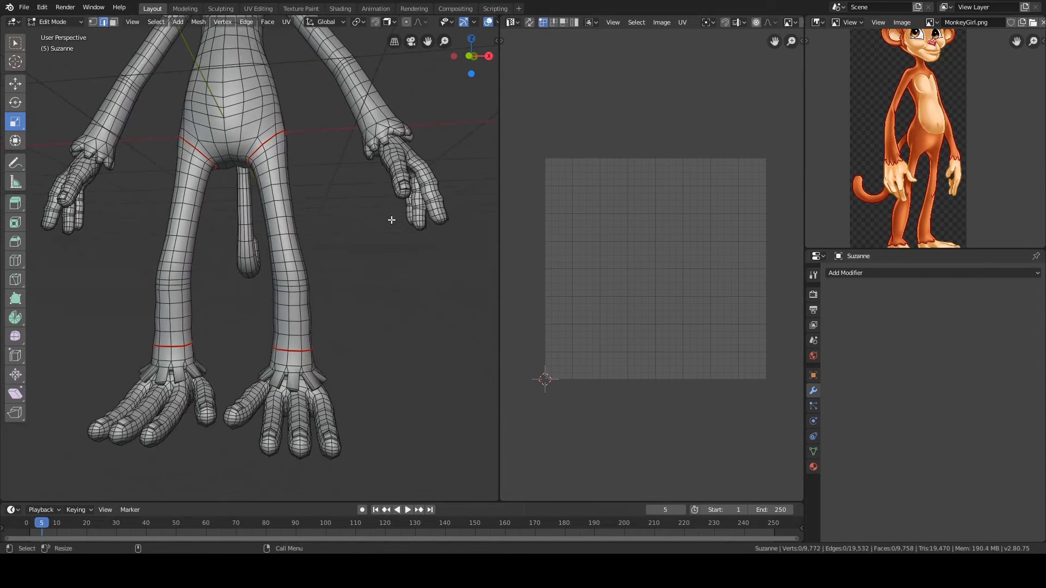
Step: Select the edge loops around one wrist above the cuff and around both upper arms at the shoulders
alt+middle_drag(351, 117, 243, 225)
scroll(349, 286, up, 2)
scroll(244, 224, up, 2)
double_click(333, 266)
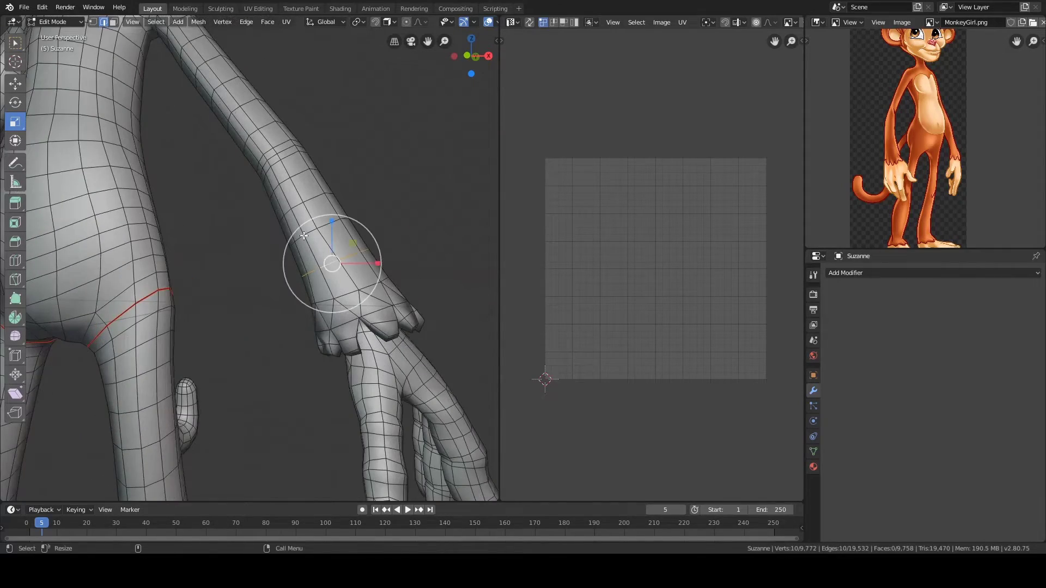
alt+middle_drag(203, 163, 268, 351)
mouse_move(264, 237)
alt+mouse_down()
mouse_move(260, 254)
mouse_move(273, 250)
alt+mouse_up()
scroll(268, 238, up, 2)
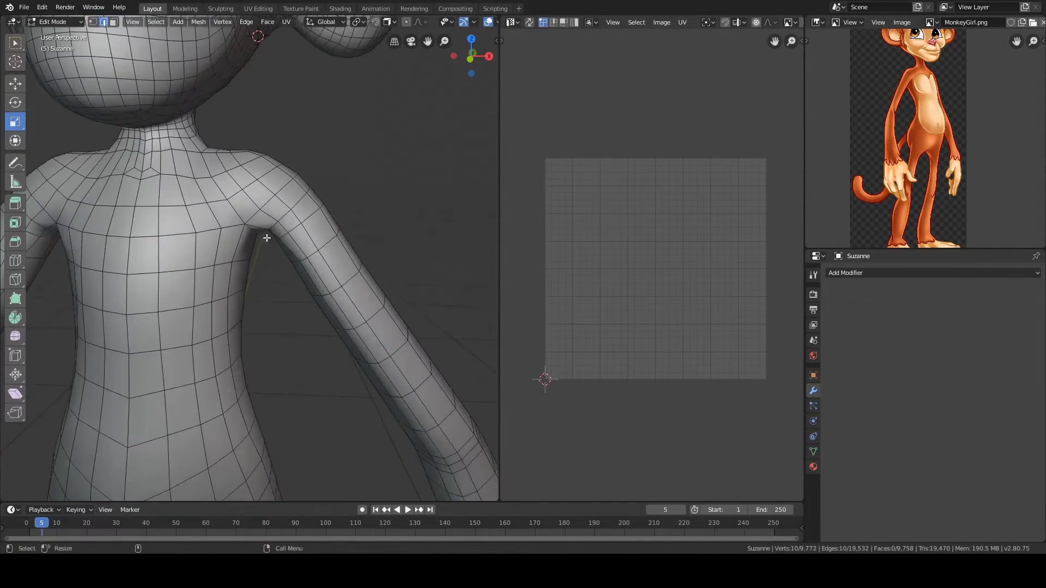
shift+double_click(266, 234)
alt+drag(245, 197, 376, 249)
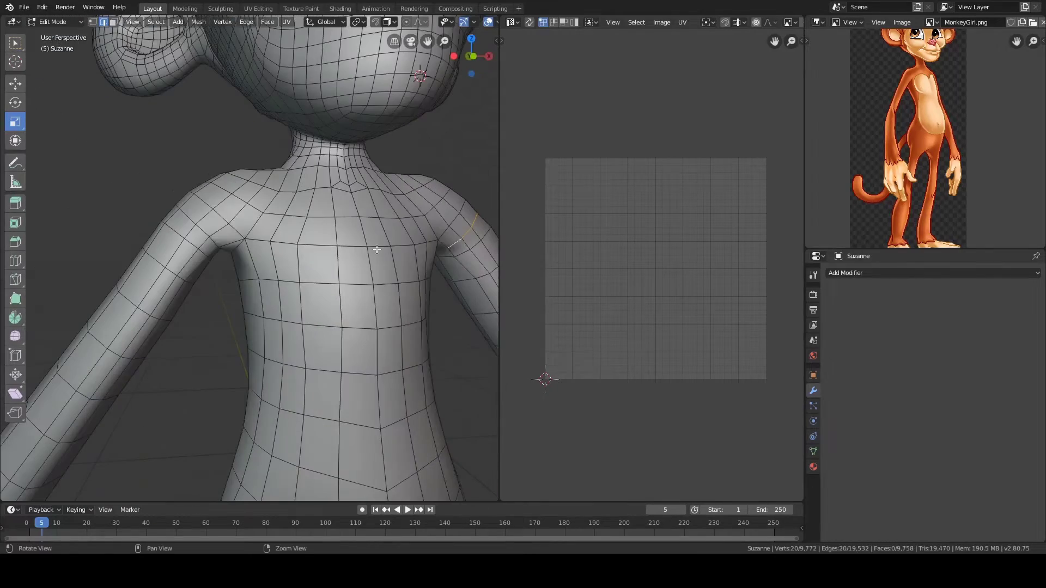
shift+double_click(215, 241)
scroll(226, 259, down, 3)
alt+middle_drag(213, 346, 233, 173)
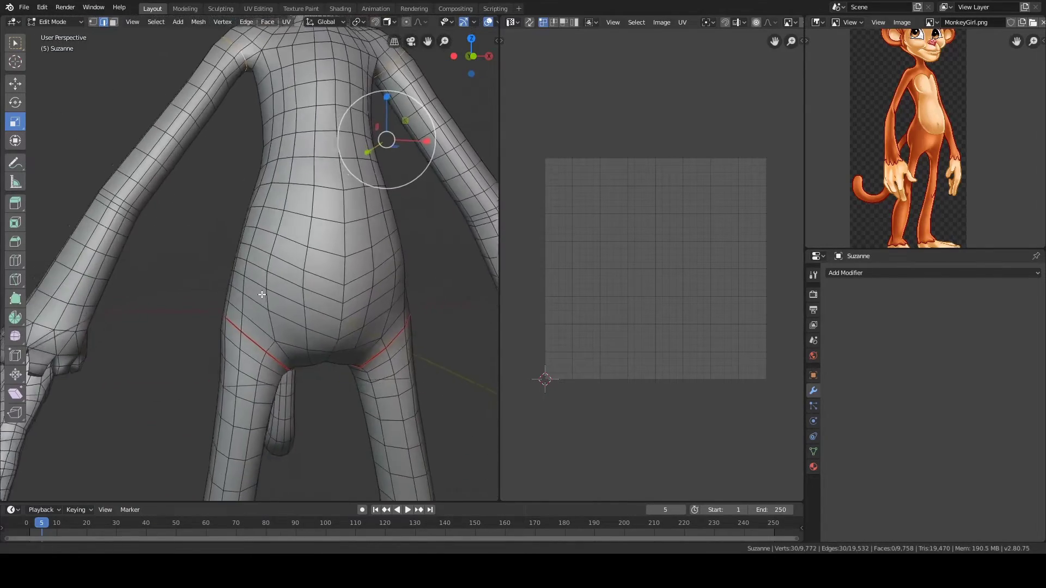
Step: Include the edge loop around the other wrist and mark the wrist and shoulder loops as seams
scroll(261, 297, down, 4)
alt+middle_drag(263, 300, 364, 289)
scroll(305, 278, up, 3)
double_click(245, 265)
scroll(248, 261, down, 4)
click(332, 229)
alt+drag(376, 234, 283, 246)
alt+middle_drag(371, 235, 403, 301)
scroll(243, 262, up, 5)
alt+drag(403, 302, 463, 244)
double_click(176, 271)
shift+double_click(256, 271)
key(q)
key(ctrl+e)
click(463, 244)
Step: Mark the edge loop around the base of the tail as a seam and deselect it
scroll(380, 261, down, 6)
shift+middle_drag(381, 261, 376, 114)
middle_drag(327, 251, 299, 224)
alt+click(225, 216)
key(ctrl+e)
click(311, 199)
key(alt+a)
Step: Mark the edge loop around the neck below the head as a seam
scroll(312, 207, down, 4)
shift+middle_drag(267, 71, 353, 293)
scroll(301, 234, up, 2)
alt+click(301, 301)
alt+drag(354, 293, 240, 211)
key(ctrl+e)
click(240, 211)
Step: Mark seams down the backs of both legs, connecting the thigh seams with the ankle seams
click(125, 240)
alt+drag(125, 245, 298, 308)
middle_drag(298, 308, 253, 268)
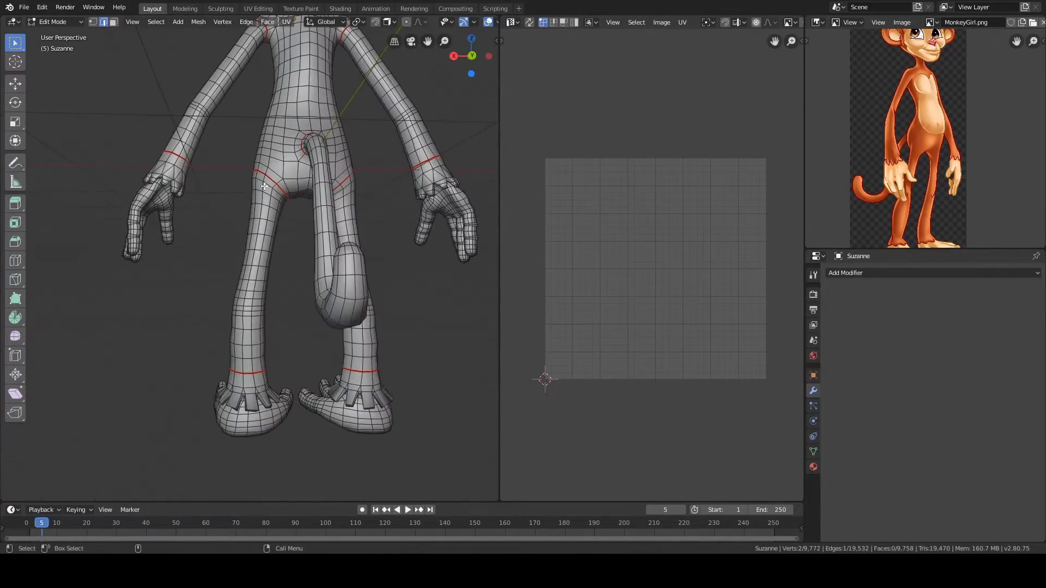
middle_drag(264, 186, 264, 197)
shift+middle_drag(264, 197, 264, 294)
alt+middle_drag(269, 216, 261, 103)
alt+drag(262, 104, 321, 114)
alt+right_drag(322, 114, 327, 240)
alt+drag(327, 240, 236, 248)
middle_drag(236, 248, 276, 230)
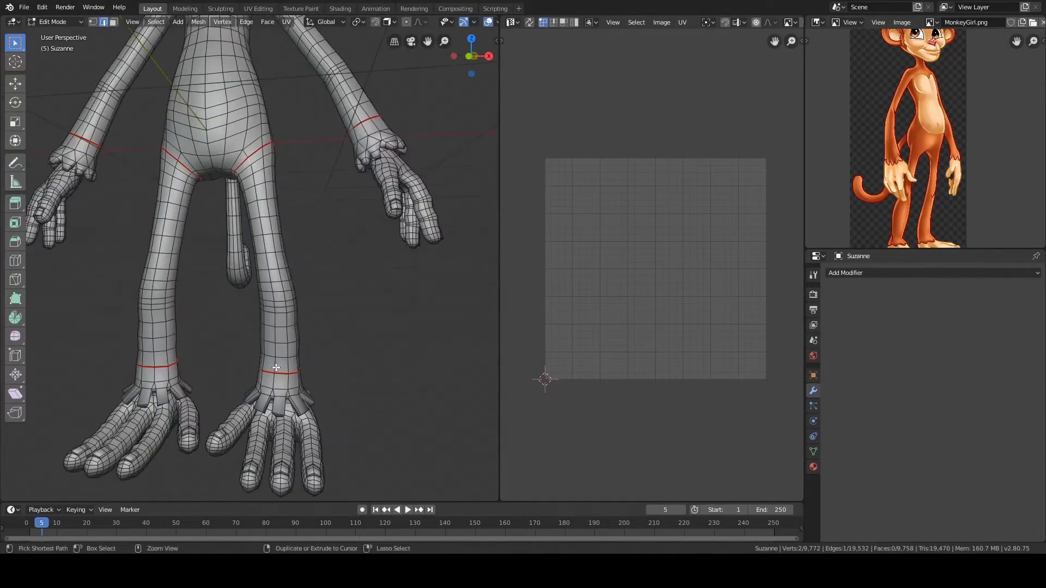
ctrl+click(277, 368)
middle_drag(276, 367, 301, 330)
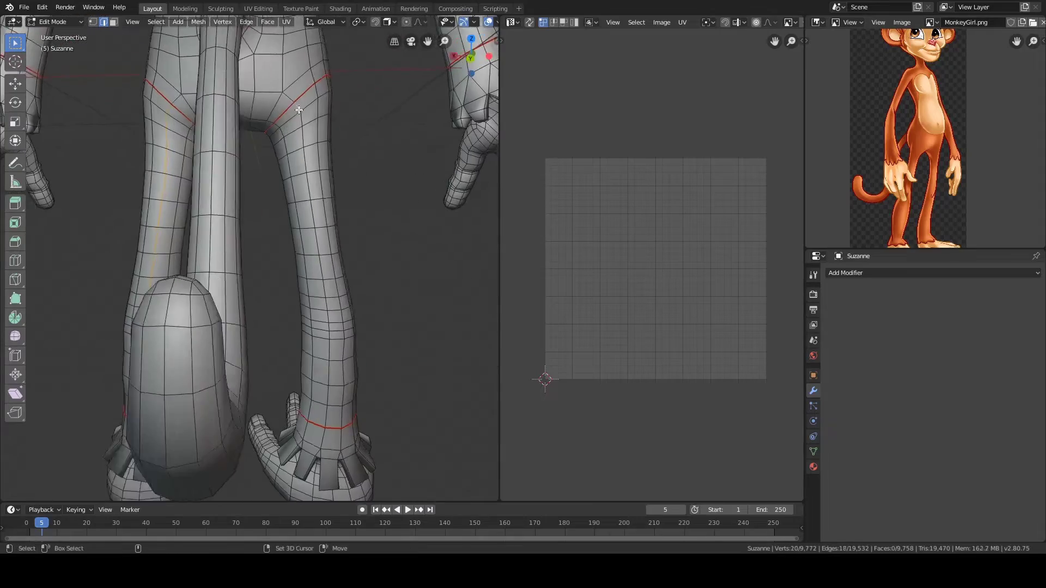
middle_drag(300, 110, 245, 192)
ctrl+click(307, 339)
key(ctrl+e)
click(309, 339)
Step: Select the edge path along the length of the tail from base to tip and mark it as a seam
click(243, 192)
ctrl+click(322, 284)
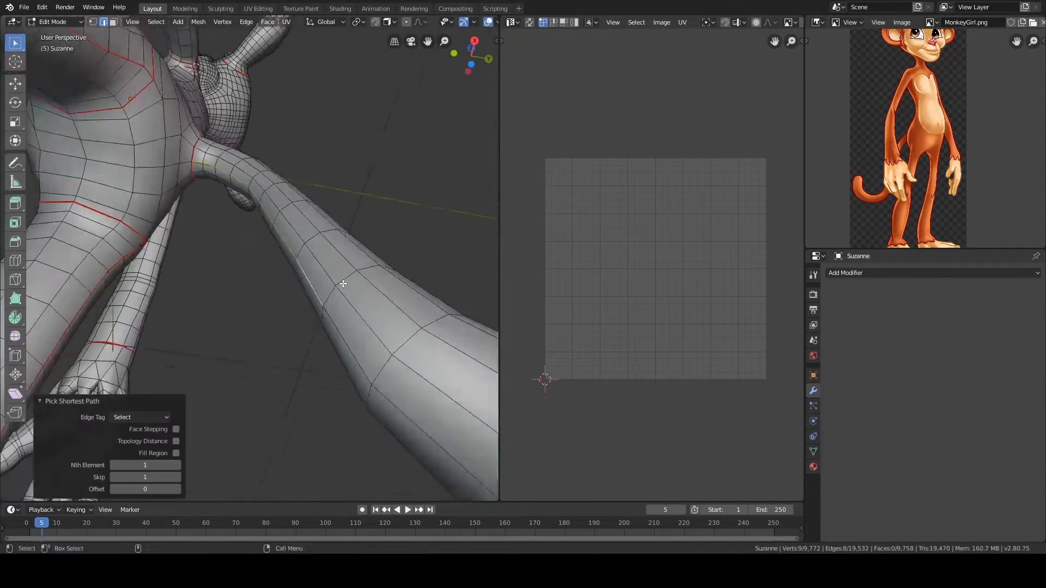
middle_drag(343, 284, 364, 367)
ctrl+click(364, 367)
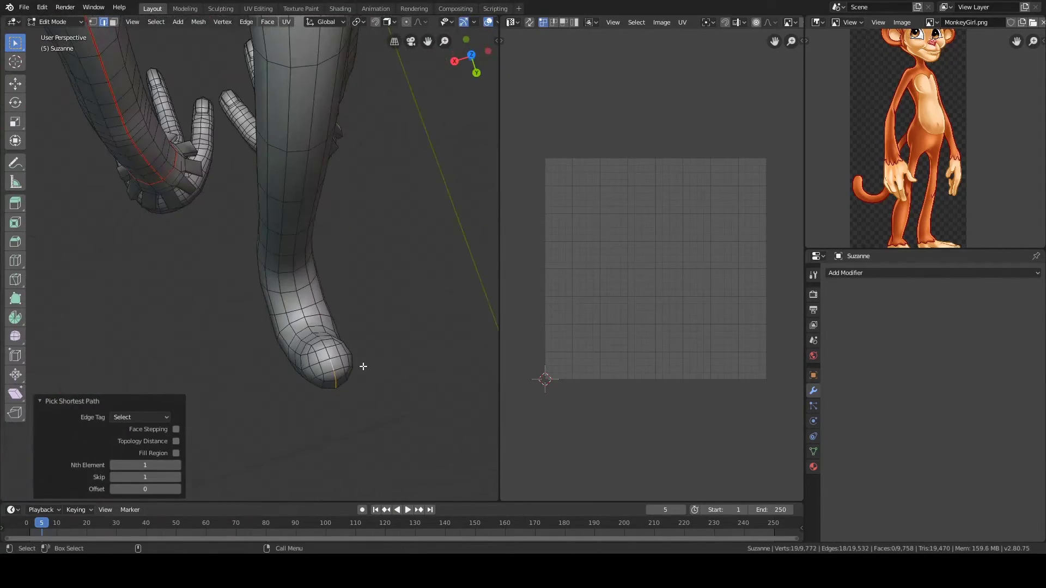
click(331, 318)
middle_drag(379, 321, 238, 295)
ctrl+click(323, 195)
key(ctrl+e)
click(429, 271)
Step: Mark the edge path along the back of the arm from the wrist seam to the shoulder seam as a seam
scroll(217, 257, down, 5)
scroll(239, 296, up, 2)
shift+middle_drag(239, 295, 249, 359)
click(431, 387)
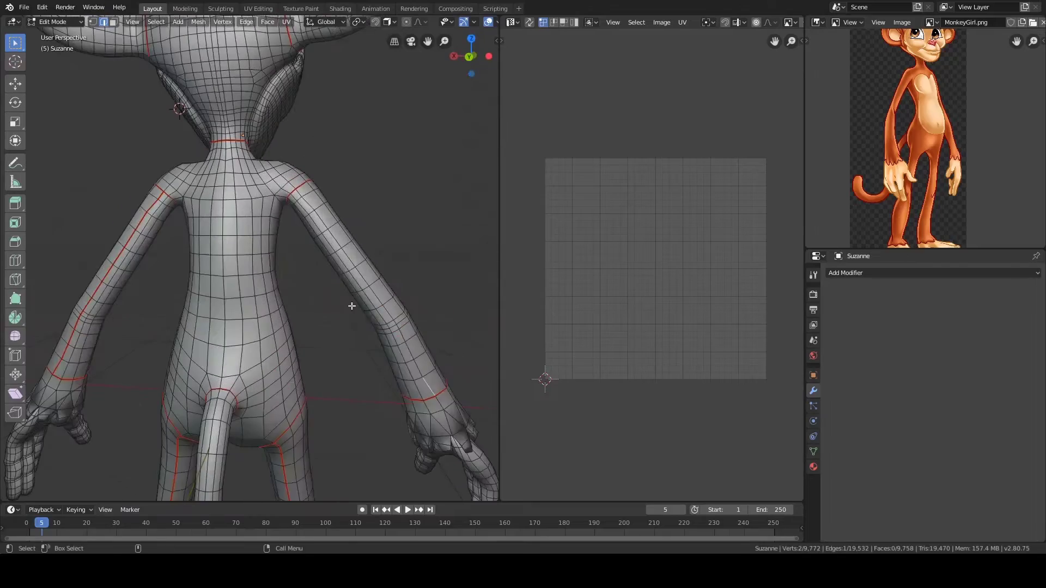
ctrl+click(301, 193)
key(ctrl+e)
click(301, 194)
key(alt+a)
Step: Mark the edge loops at the base of both hands, beneath the wrist cuffs, as seams and clear the selection
scroll(300, 193, down, 5)
middle_drag(236, 240, 304, 244)
alt+middle_drag(289, 290, 234, 229)
scroll(234, 228, up, 8)
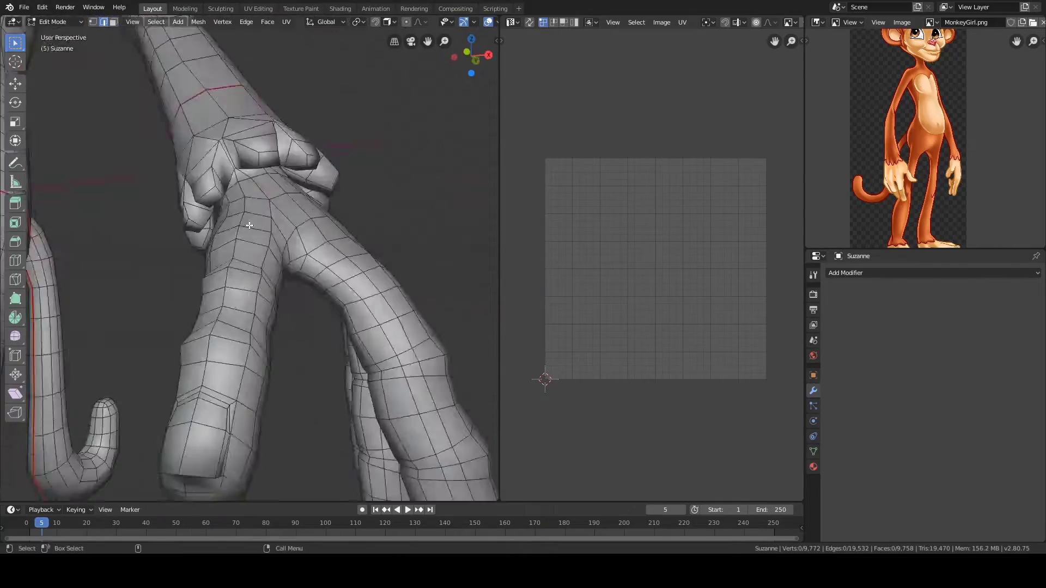
alt+drag(235, 229, 305, 205)
drag(305, 205, 365, 235)
click(425, 220)
alt+drag(425, 220, 324, 197)
middle_drag(323, 197, 326, 259)
alt+click(299, 250)
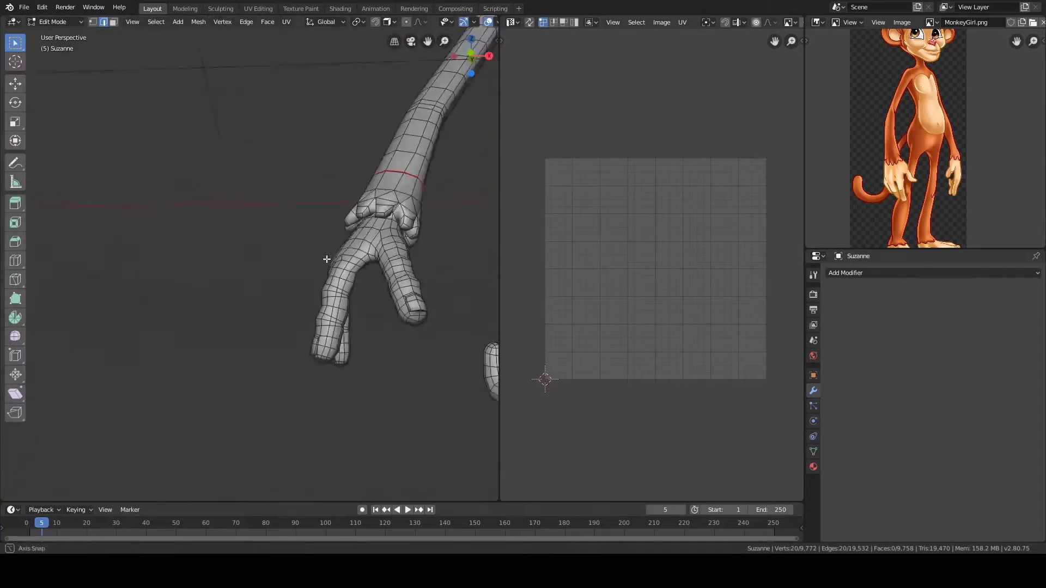
scroll(348, 256, up, 6)
key(ctrl+e)
click(437, 242)
key(alt+a)
Step: Mark a seam around the foot beneath the ankle fringe and select the lengthwise edge loops around the toes
scroll(437, 242, down, 8)
scroll(283, 218, up, 6)
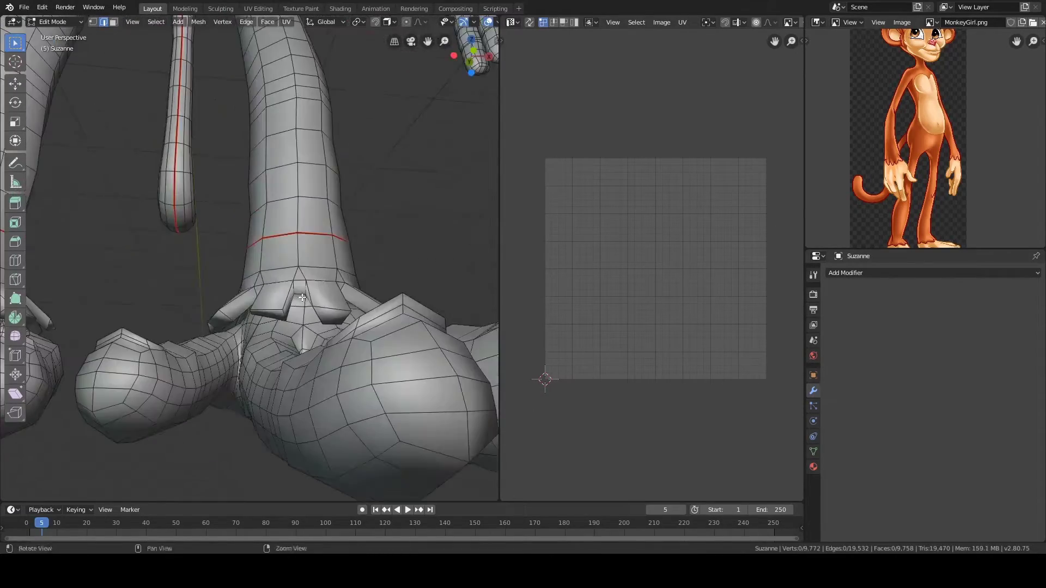
shift+middle_drag(218, 218, 376, 201)
middle_drag(283, 218, 239, 223)
scroll(392, 209, down, 5)
scroll(391, 261, up, 4)
shift+middle_drag(381, 256, 297, 128)
alt+click(287, 254)
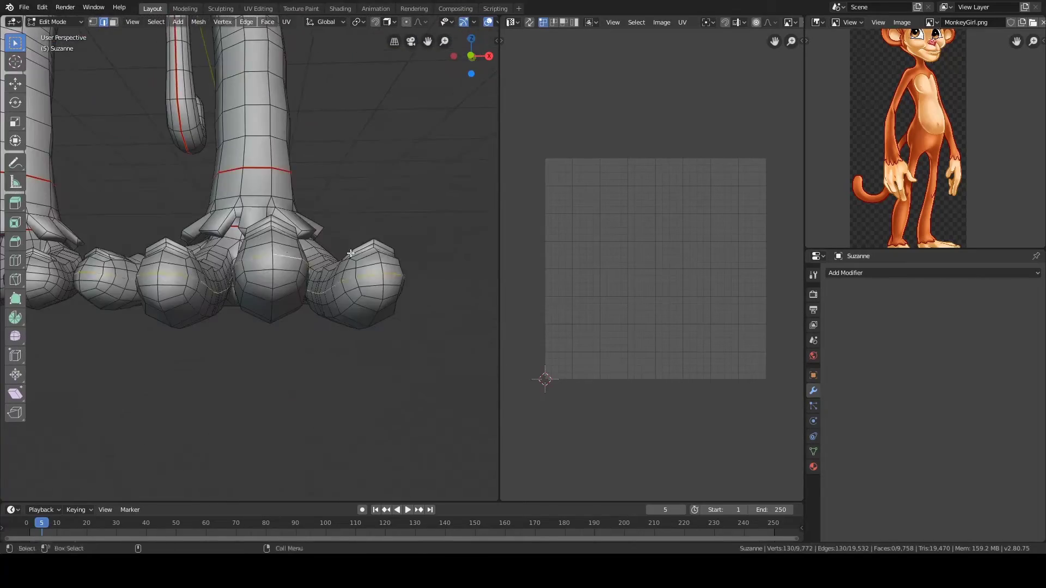
middle_drag(270, 256, 295, 226)
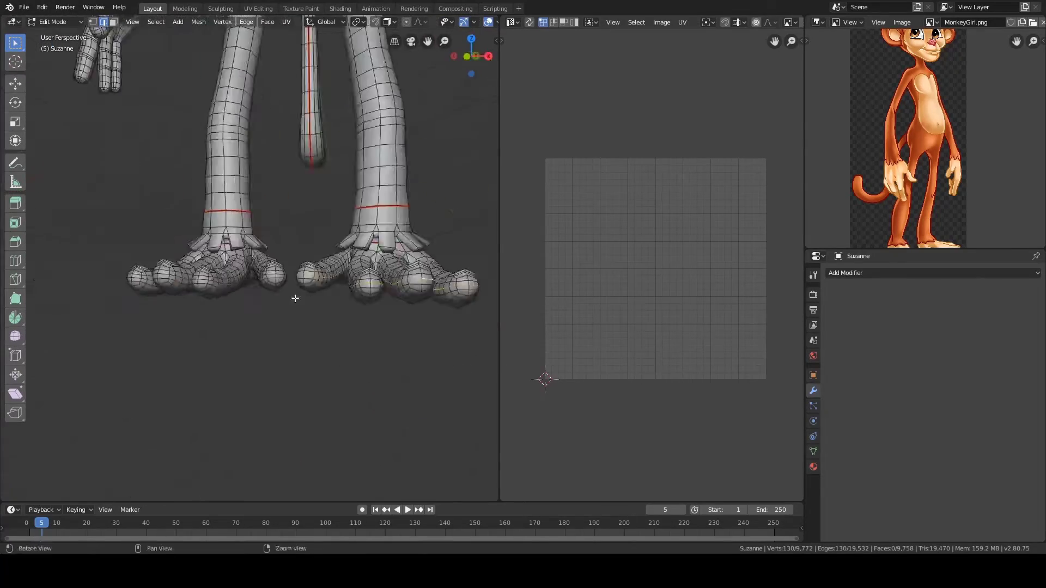
middle_drag(371, 303, 320, 269)
Step: Select the lengthwise edge loops along the fingers and thumb of the hand
middle_drag(381, 217, 400, 195)
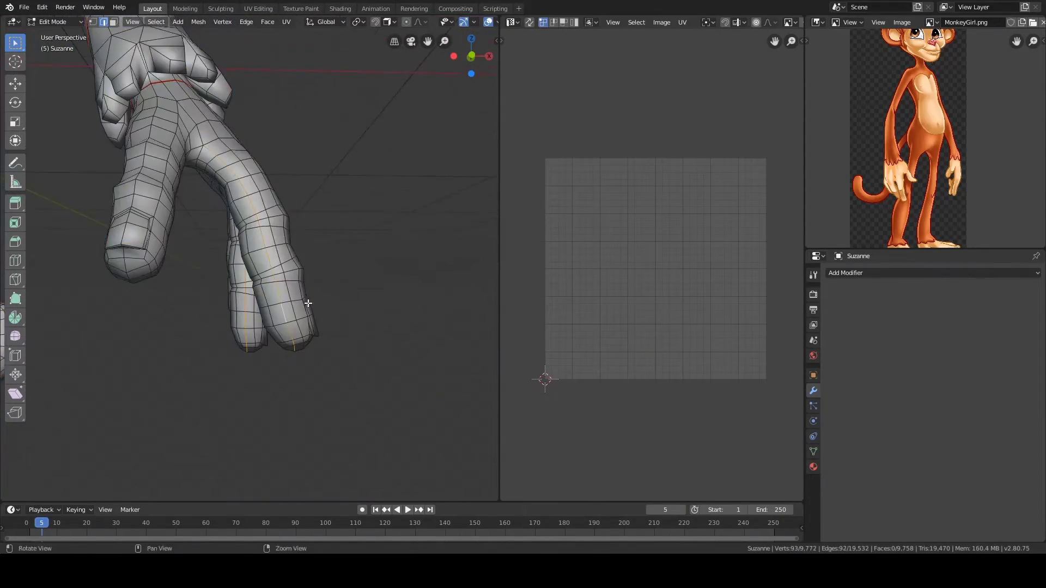
middle_drag(308, 221, 234, 264)
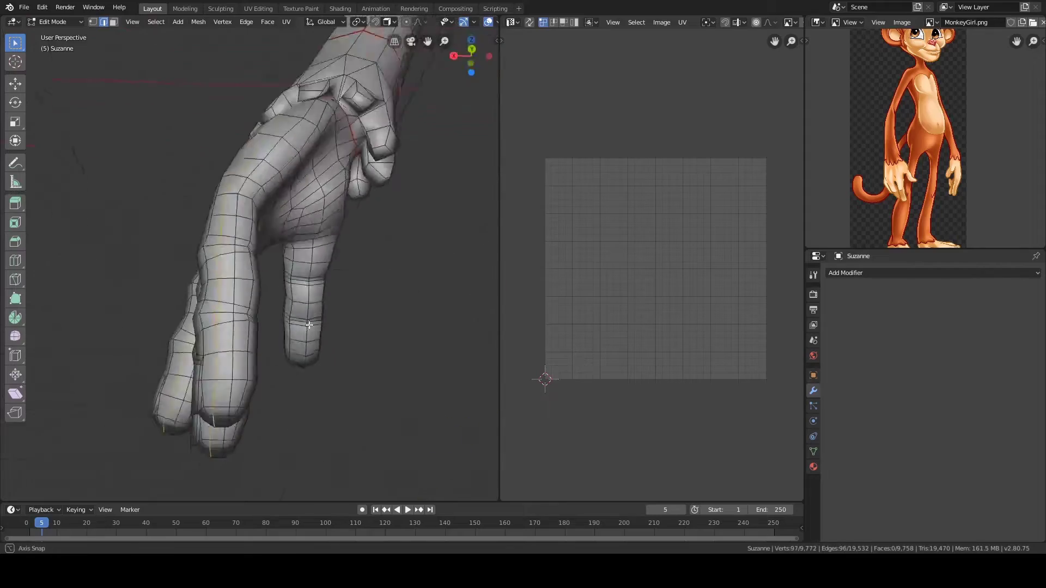
middle_drag(309, 325, 359, 270)
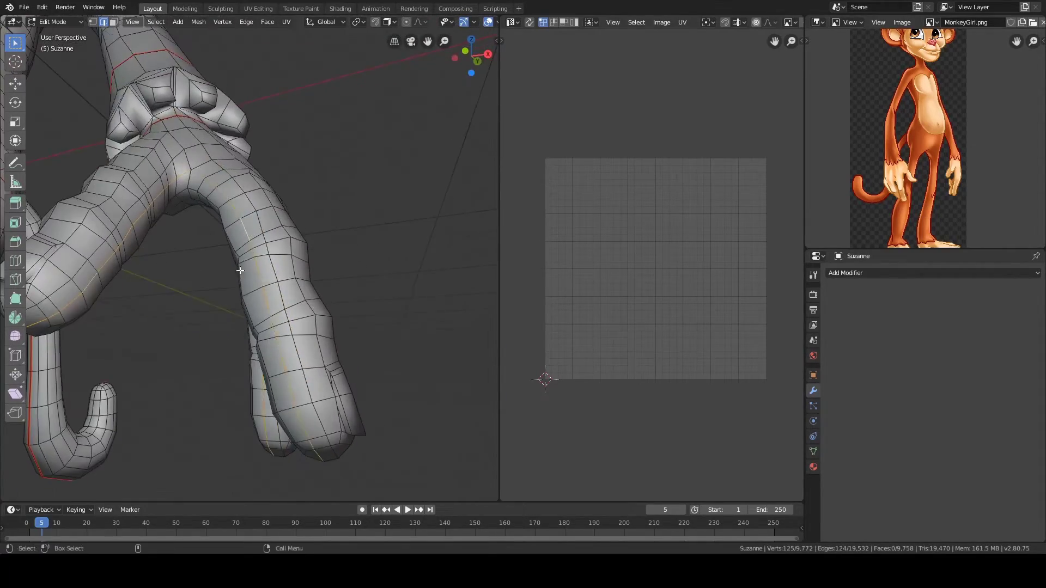
middle_drag(240, 271, 189, 323)
key(a)
key(alt+a)
Step: Complete the lengthwise edge selection on the hand's fingers and thumb, connecting it towards the seam at the hand's base
alt+click(134, 296)
middle_drag(323, 305, 306, 325)
scroll(267, 295, up, 6)
shift+click(299, 319)
scroll(306, 325, down, 5)
middle_drag(222, 245, 245, 260)
scroll(280, 237, up, 5)
scroll(245, 260, down, 4)
middle_drag(245, 259, 283, 292)
scroll(283, 292, up, 5)
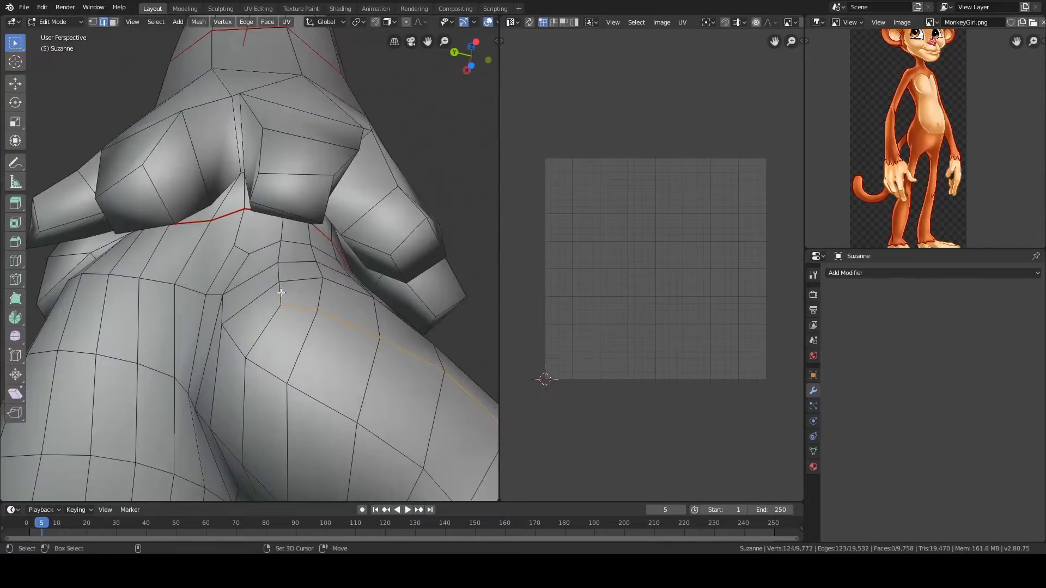
key(ctrl+e)
click(317, 260)
click(317, 260)
Step: Extend the thumb edge path on the other hand to its base seam, mark the selected edges as seams and clear the selection
scroll(317, 259, down, 6)
middle_drag(317, 258, 325, 239)
scroll(321, 256, down, 4)
alt+drag(325, 238, 307, 262)
double_click(315, 267)
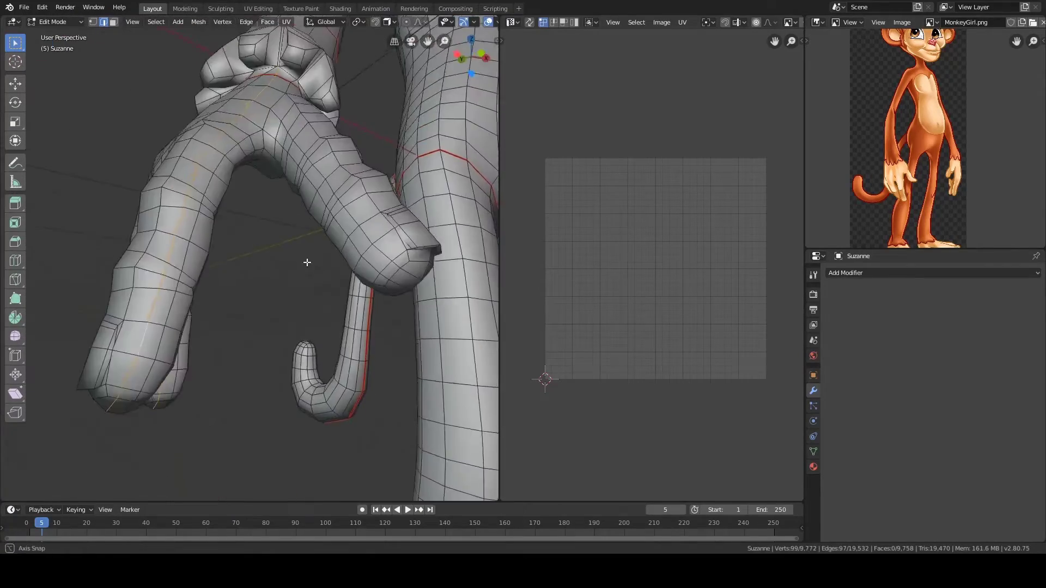
scroll(380, 218, up, 5)
alt+drag(355, 158, 350, 227)
scroll(381, 217, down, 5)
scroll(305, 164, up, 4)
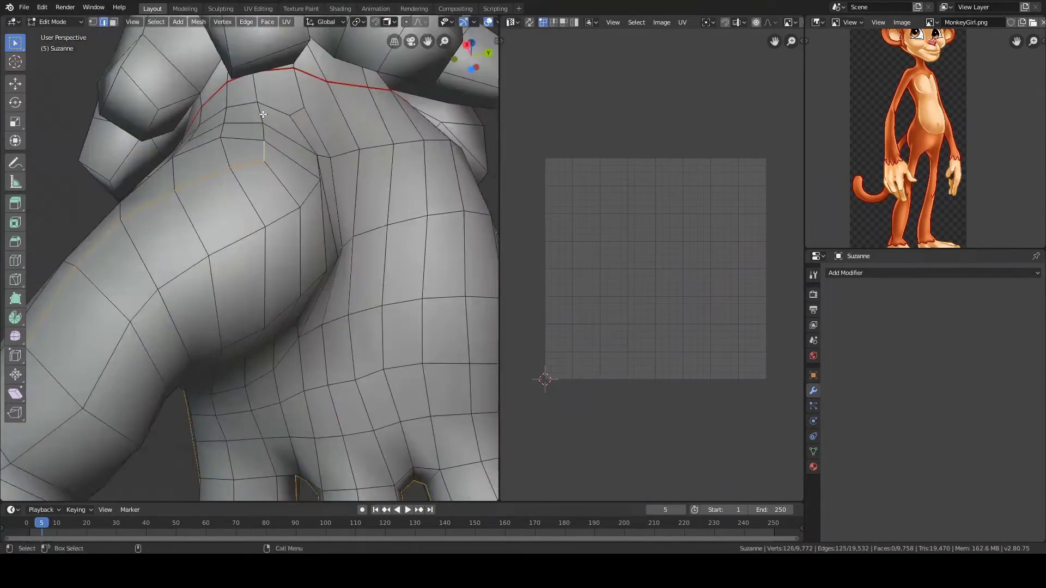
ctrl+click(261, 112)
alt+drag(261, 112, 254, 199)
scroll(319, 281, up, 3)
scroll(319, 236, down, 6)
key(alt+a)
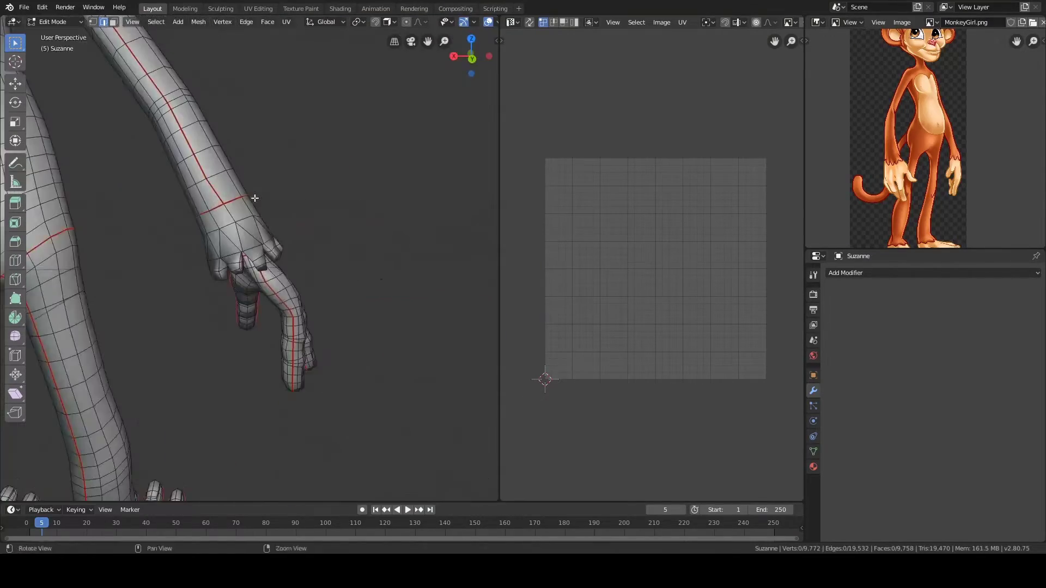
key(alt+a)
Step: Mark the edge path through the wrist cuff, from the wrist seam down to the hand, as a seam
scroll(326, 305, up, 3)
alt+drag(313, 282, 311, 268)
scroll(338, 315, down, 4)
alt+drag(338, 315, 203, 264)
scroll(392, 334, up, 4)
scroll(299, 259, up, 3)
shift+click(302, 241)
click(333, 301)
scroll(308, 303, down, 7)
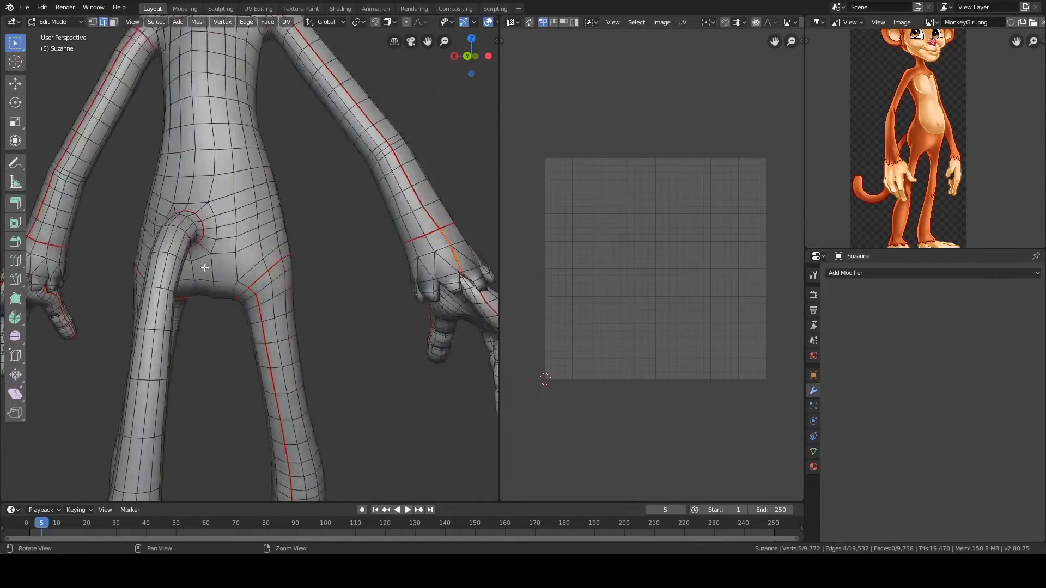
Step: Mark the matching edge path through the other arm's wrist cuff as a seam
alt+drag(294, 272, 260, 259)
click(194, 296)
middle_drag(260, 259, 294, 273)
scroll(282, 321, up, 4)
scroll(201, 380, up, 3)
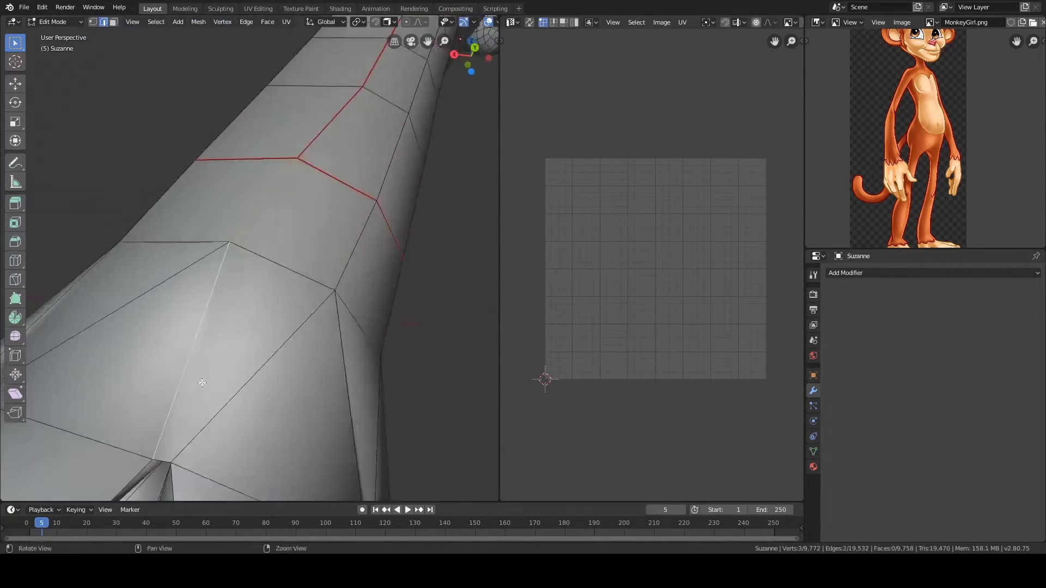
click(238, 297)
middle_drag(201, 380, 239, 237)
Step: Mark the edge path at the back of the ankle, from the ankle seam beneath the fringe to the foot seam, as a seam
scroll(238, 297, down, 6)
scroll(240, 327, up, 7)
scroll(243, 234, up, 3)
click(250, 263)
ctrl+click(267, 309)
middle_drag(319, 384, 332, 346)
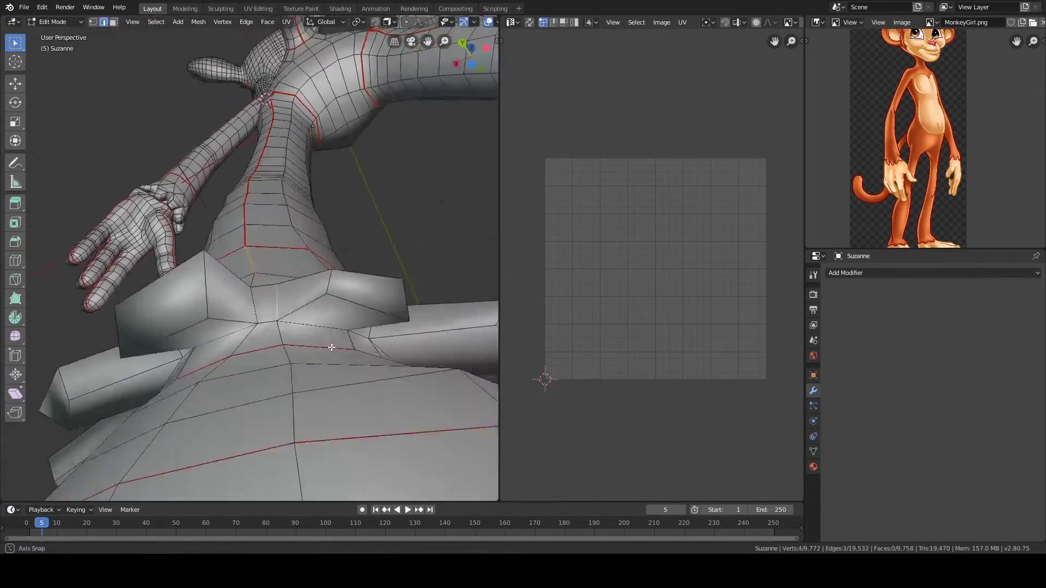
ctrl+click(278, 338)
middle_drag(332, 261, 339, 294)
right_click(339, 294)
click(338, 294)
scroll(338, 294, down, 5)
Step: Mark the matching edge path at the back of the other ankle as a seam and clear the selection
click(256, 275)
middle_drag(256, 275, 253, 341)
alt+drag(253, 342, 278, 306)
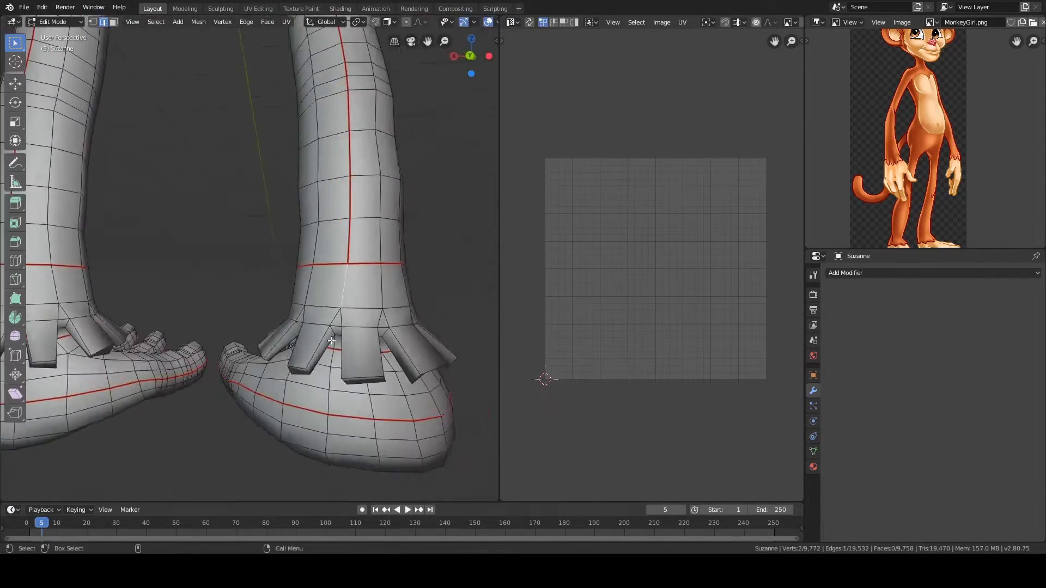
scroll(281, 241, up, 4)
scroll(182, 273, down, 5)
click(182, 273)
alt+drag(182, 273, 318, 304)
scroll(268, 293, down, 5)
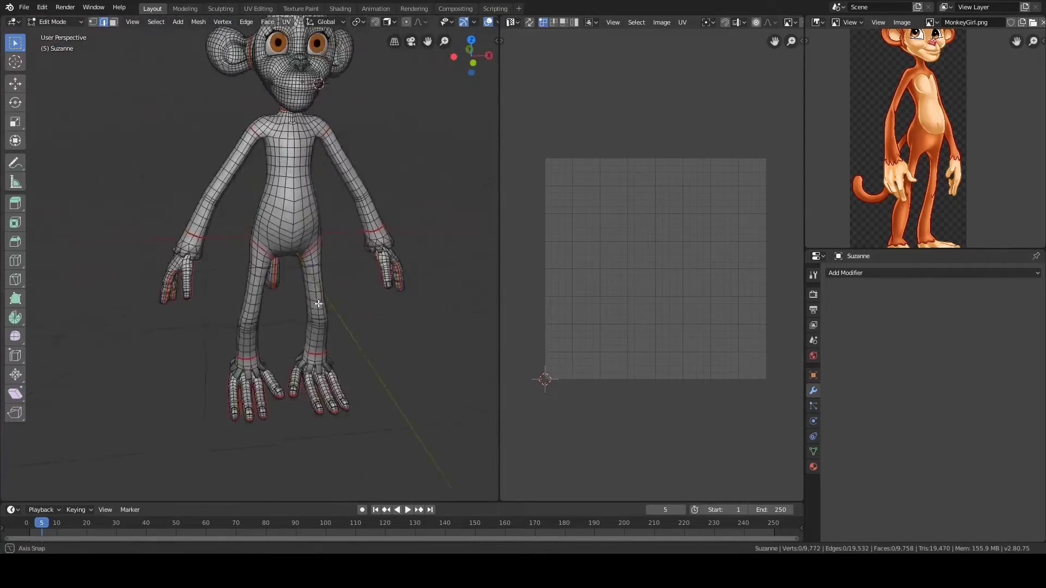
Step: Check the torso's seam boundaries by selecting its linked region with Seam as the delimiter
scroll(349, 267, up, 4)
middle_drag(331, 262, 241, 283)
key(l)
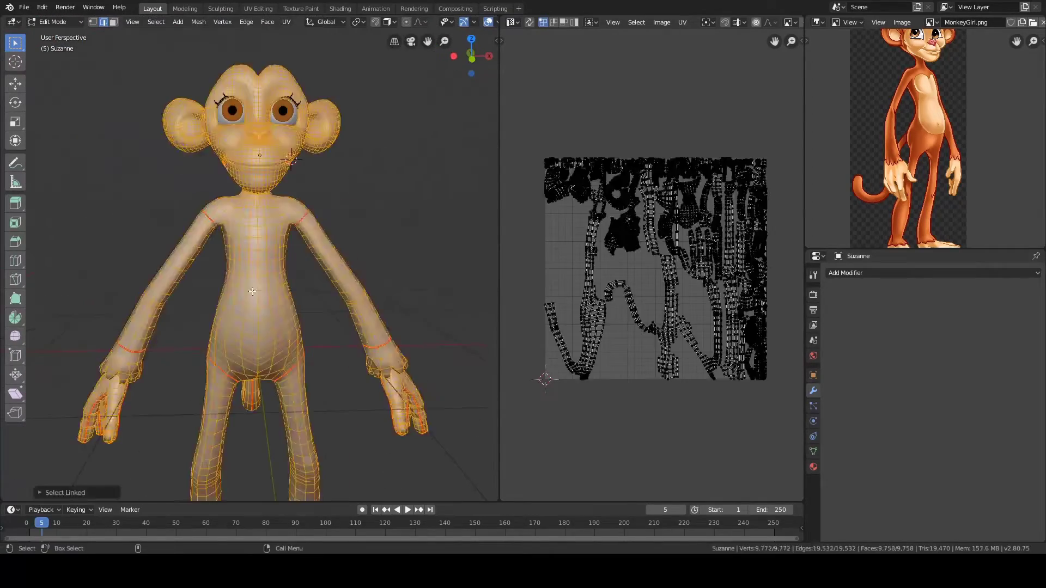
key(alt+a)
key(l)
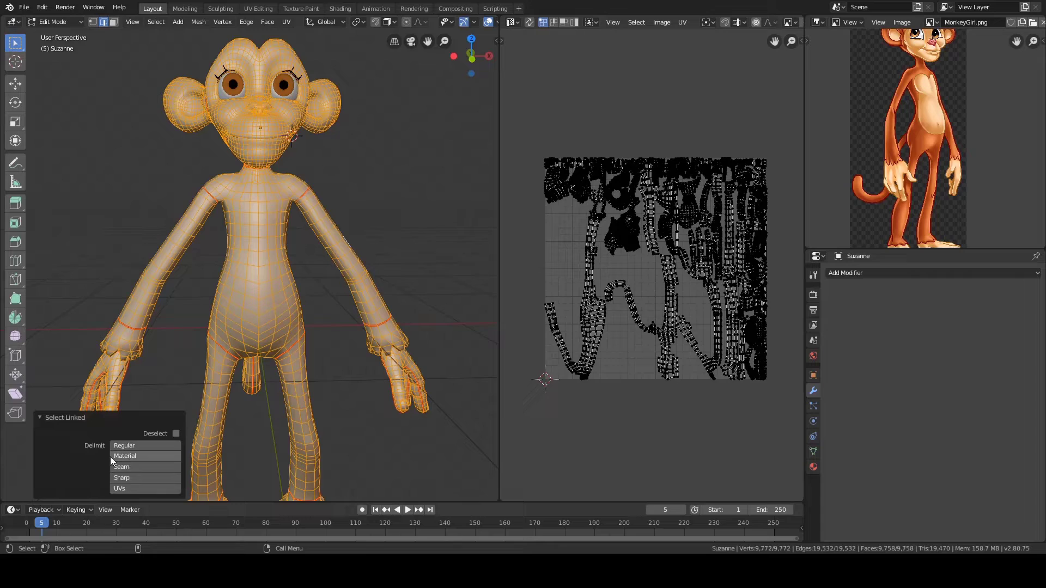
click(127, 487)
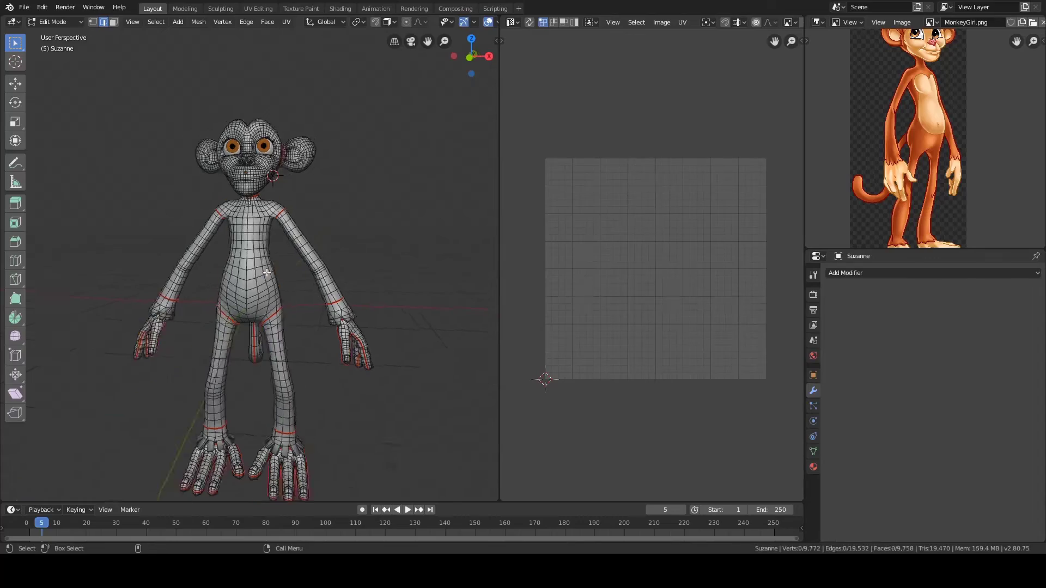
key(l)
scroll(267, 273, up, 5)
middle_drag(266, 272, 259, 324)
key(ctrl+z)
Step: Mark the edge path down the side of the torso from the armpit to the hip seam as a seam
ctrl+click(258, 325)
ctrl+click(256, 152)
middle_drag(257, 154, 313, 229)
key(alt+a)
click(281, 184)
ctrl+click(222, 292)
shift+click(304, 175)
ctrl+click(279, 428)
key(ctrl+e)
middle_drag(341, 313, 394, 329)
key(l)
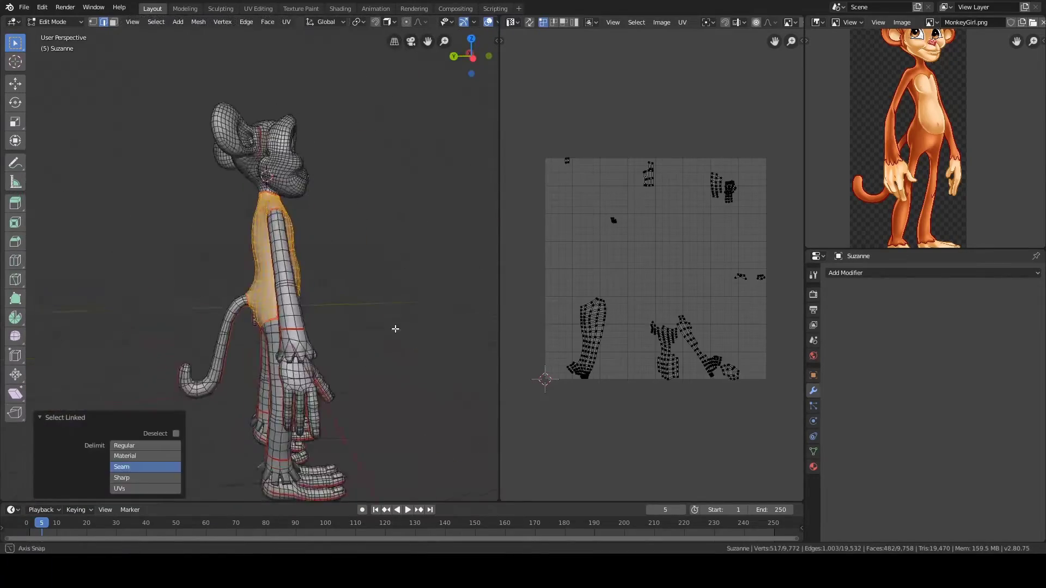
key(alt+a)
Step: Mark the edge path over the top of the shoulder, from the neck seam to the shoulder seam, as a seam
scroll(305, 284, up, 5)
click(305, 285)
middle_drag(305, 285, 301, 316)
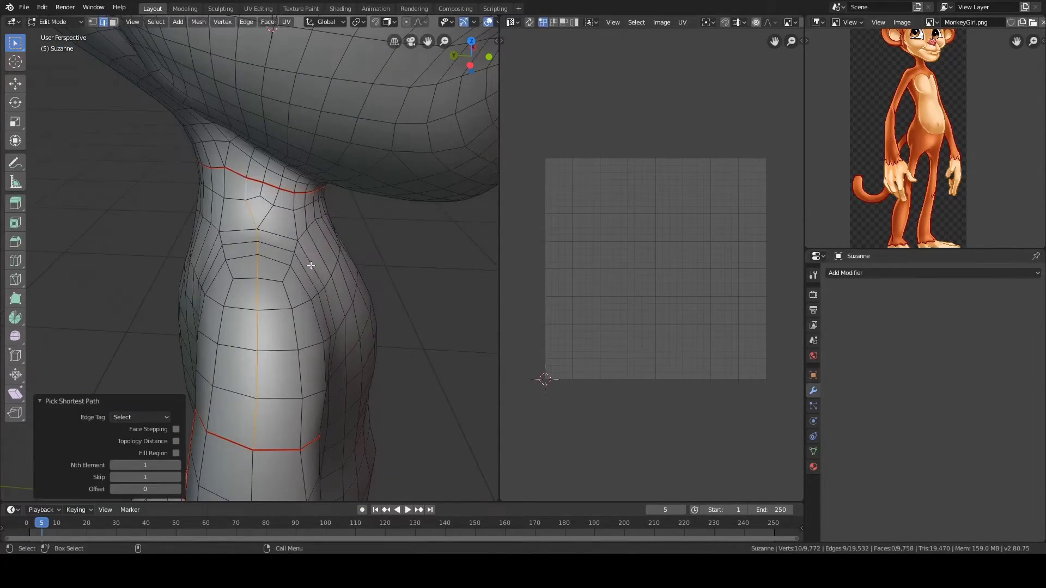
key(ctrl+e)
scroll(194, 266, down, 3)
middle_drag(311, 266, 262, 305)
scroll(272, 316, up, 3)
click(296, 354)
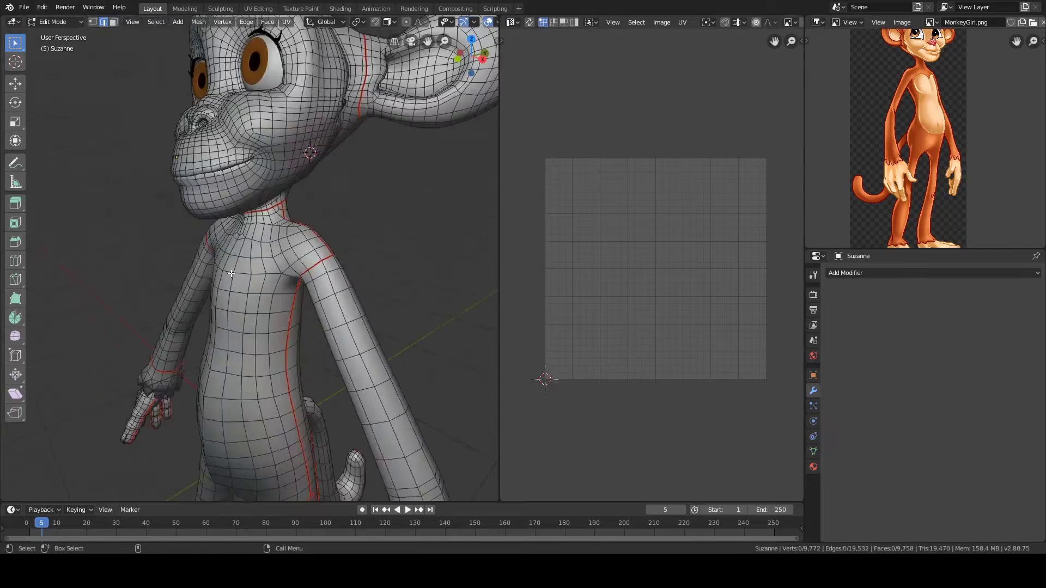
Step: Select the linked torso region to check whether seams separate its front from its back
scroll(266, 244, up, 6)
middle_drag(266, 244, 323, 292)
scroll(226, 228, down, 3)
scroll(227, 228, down, 4)
key(alt+a)
key(l)
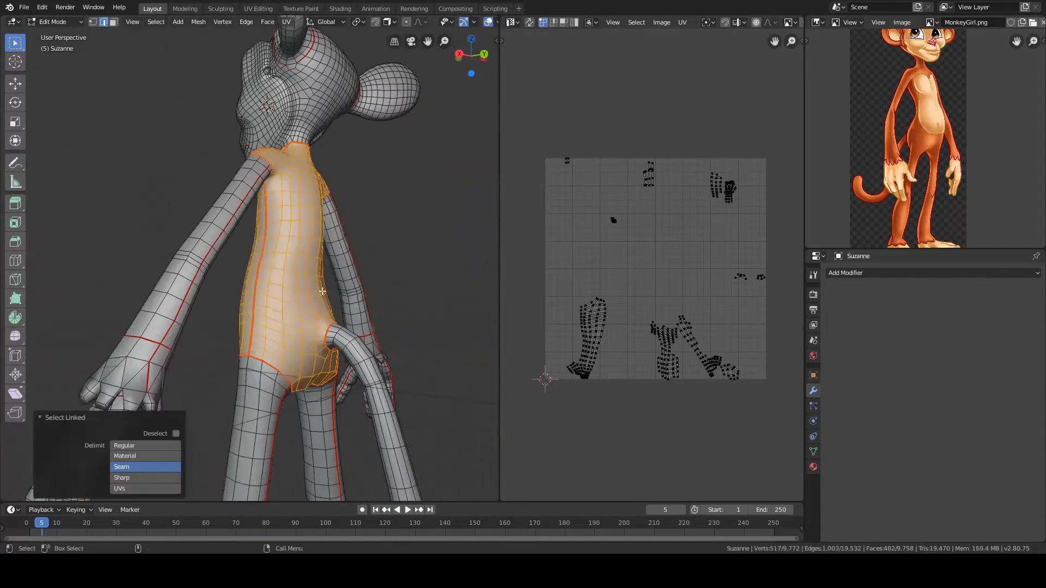
Step: Mark the remaining edge path on the opposite side of the torso as a seam, separating front from back, and clear the selection
middle_drag(359, 245, 345, 319)
scroll(345, 320, up, 3)
click(376, 216)
ctrl+click(401, 213)
middle_drag(401, 212, 439, 267)
ctrl+click(309, 282)
key(ctrl+e)
scroll(339, 305, down, 4)
key(l)
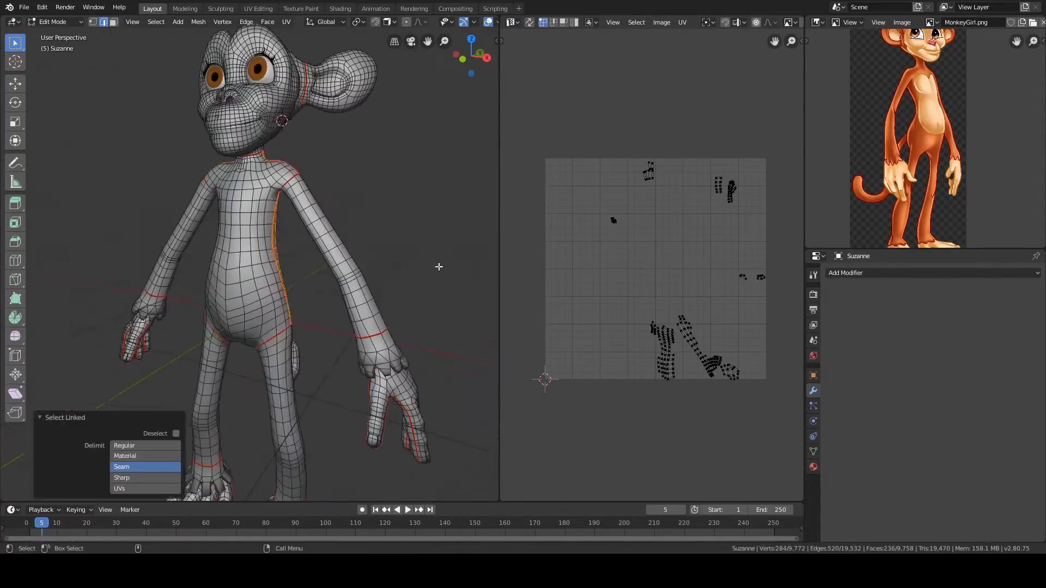
key(alt+a)
Step: Select the entire mesh and unwrap it with the Angle Based method
middle_drag(430, 213, 359, 236)
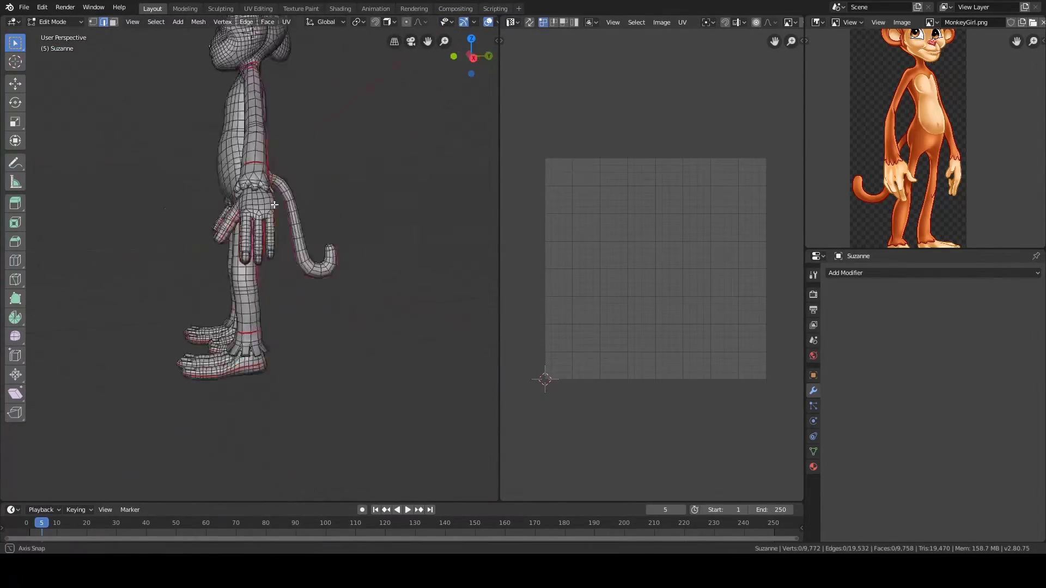
key(a)
middle_drag(264, 211, 326, 179)
scroll(326, 179, down, 3)
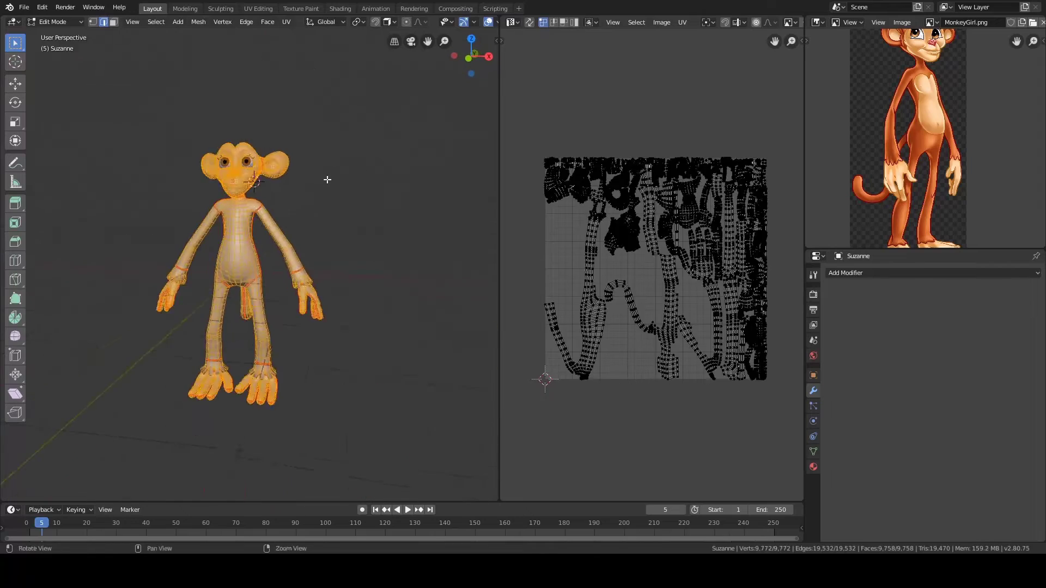
click(333, 173)
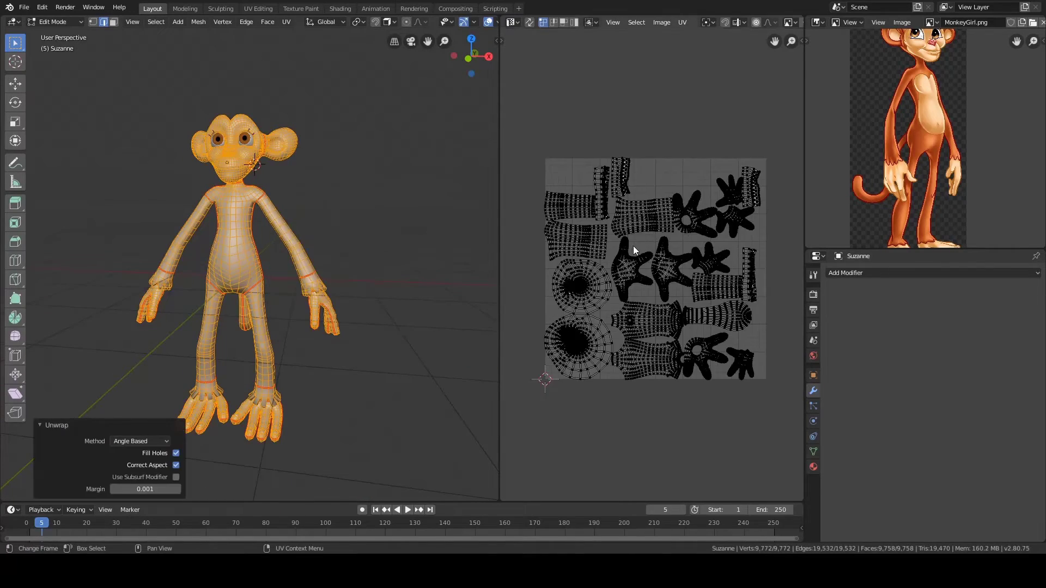
Step: Select the whole body apart from the head and examine its UV islands
key(alt+a)
key(l)
key(ctrl+i)
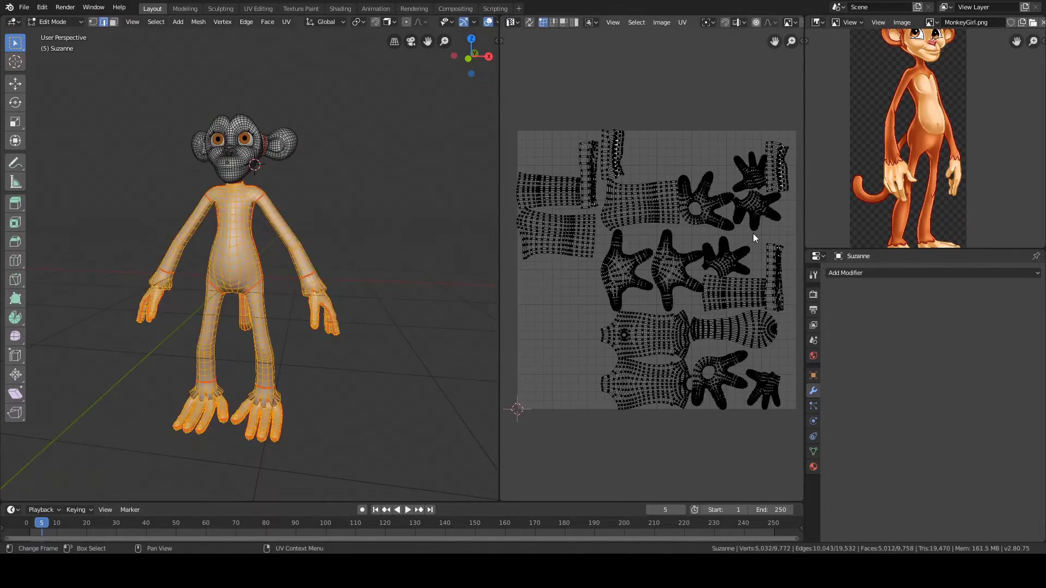
scroll(674, 298, up, 6)
scroll(598, 273, down, 3)
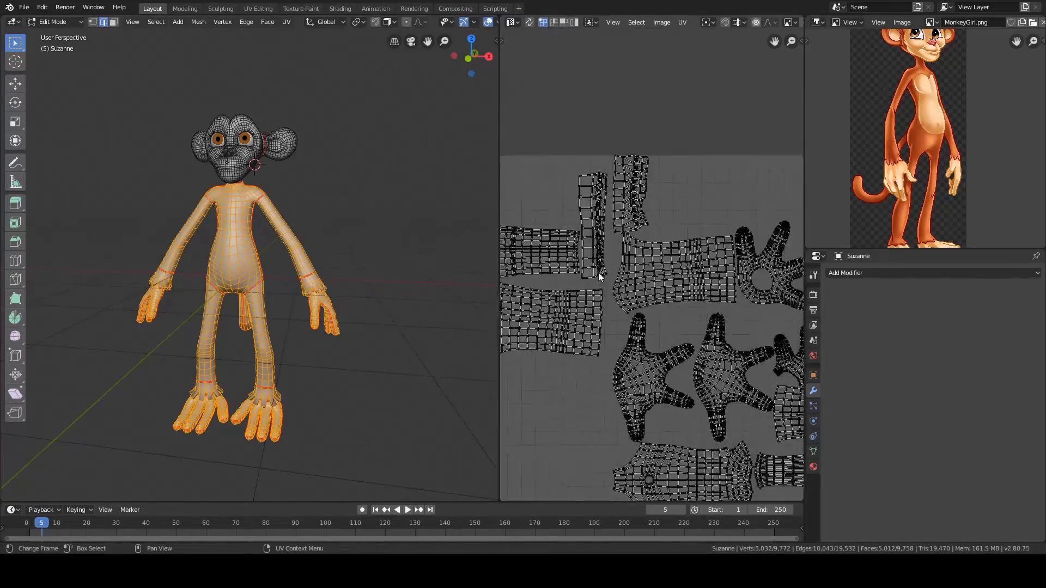
scroll(599, 273, down, 1)
middle_drag(630, 325, 560, 190)
scroll(681, 286, up, 2)
middle_drag(688, 293, 625, 267)
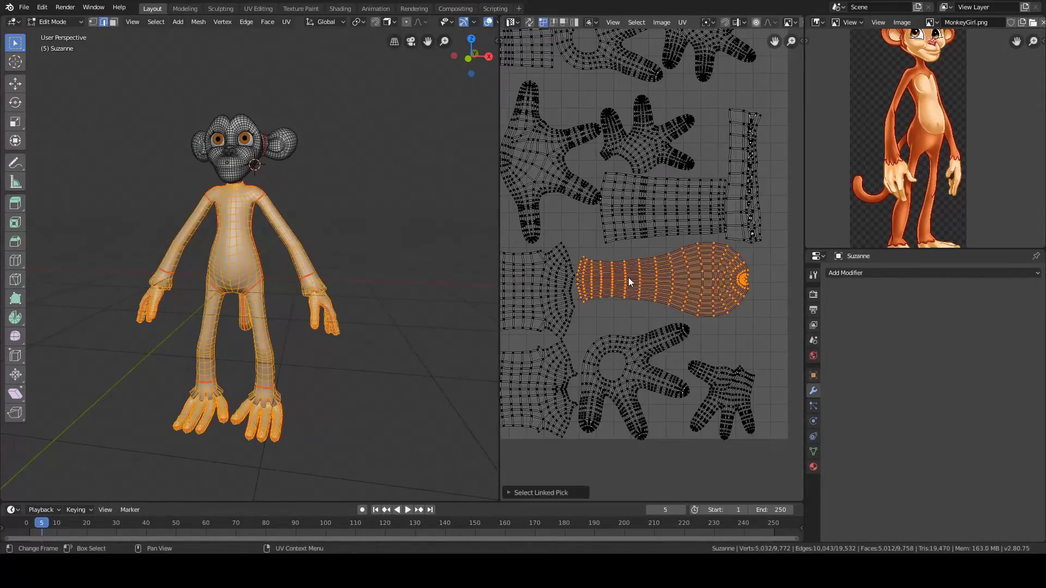
Step: Reselect the entire mesh and unwrap it again
key(alt+a)
middle_drag(444, 390, 340, 200)
key(l)
scroll(180, 324, up, 3)
scroll(305, 236, up, 3)
key(alt+a)
key(a)
key(u)
click(341, 201)
Step: Clear the selection and save the file
key(alt+a)
middle_drag(392, 283, 334, 249)
scroll(320, 252, down, 3)
key(l)
key(ctrl+s)
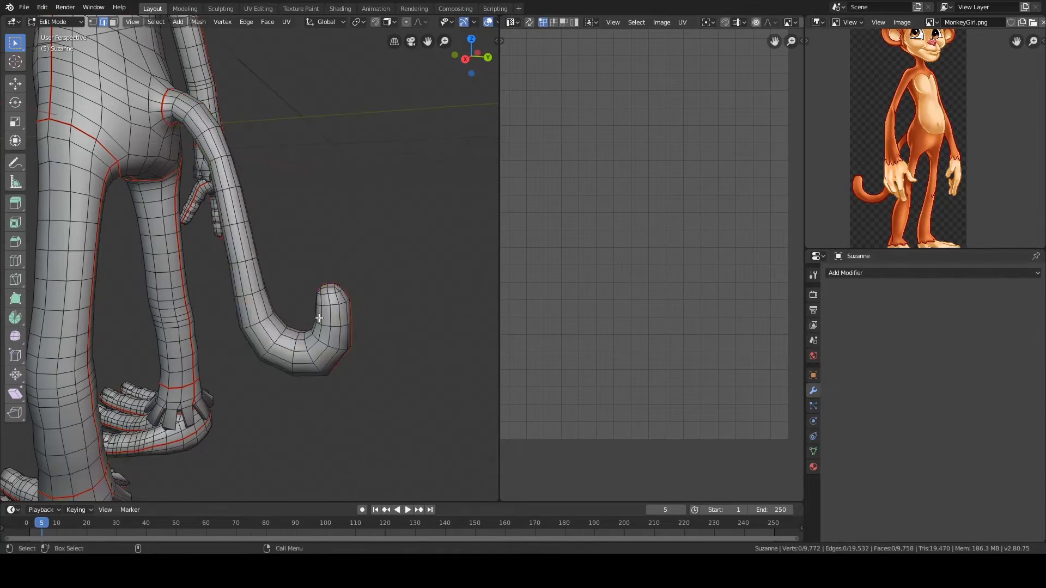
Step: Show the UVs of the whole mesh and select the rectangular island above the tail's island
key(l)
scroll(651, 166, up, 2)
click(643, 226)
scroll(642, 226, down, 1)
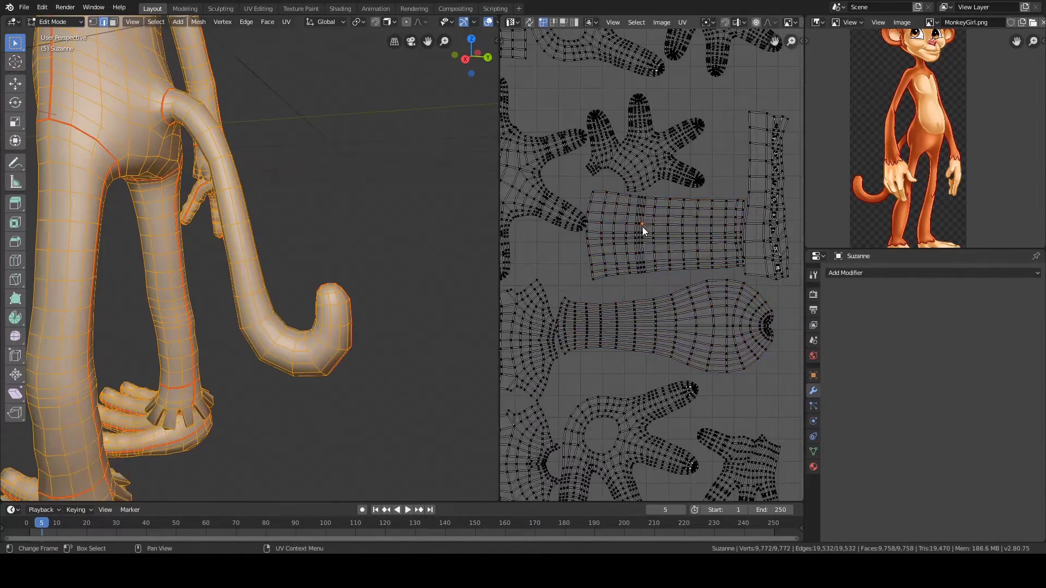
key(l)
scroll(654, 232, down, 3)
Step: Select the linked leg region, delimited by seams, to identify its UV island
key(alt+a)
key(l)
scroll(72, 385, down, 3)
click(126, 468)
scroll(599, 327, down, 1)
middle_drag(588, 321, 703, 324)
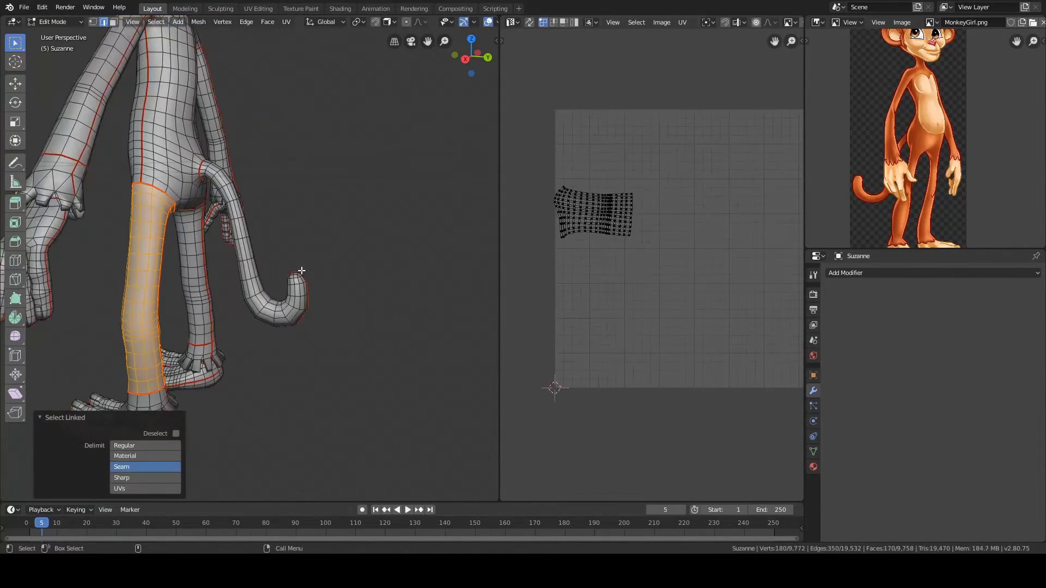
Step: Check further linked body regions against their UV islands, and reselect the whole mesh
key(l)
key(l)
scroll(653, 261, up, 2)
key(alt+a)
key(l)
key(a)
middle_drag(569, 255, 614, 261)
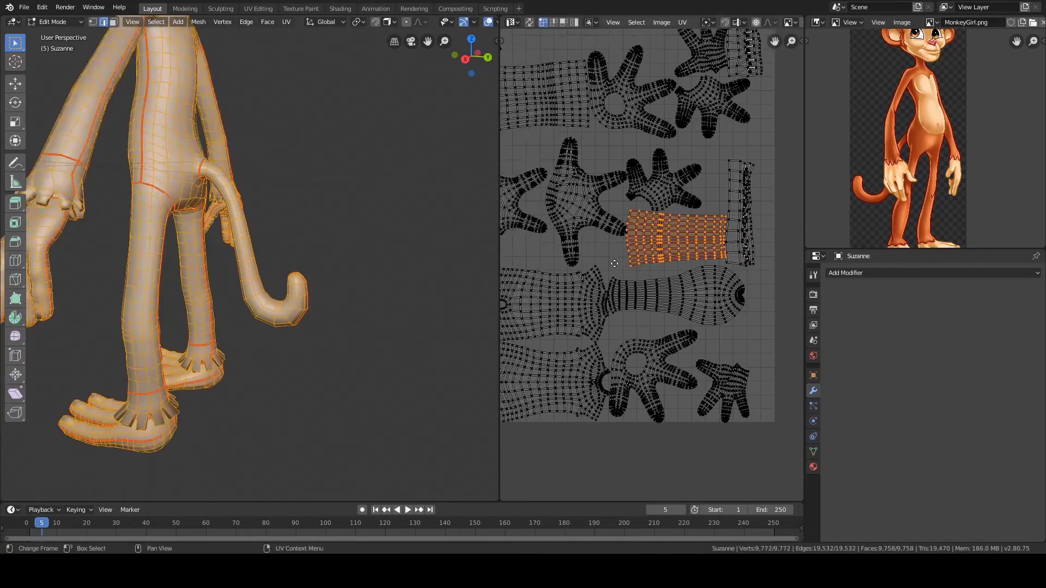
Step: Select the tail's linked faces, delimited by seams, to isolate its UV island
key(alt+a)
key(l)
scroll(690, 303, up, 2)
middle_drag(691, 303, 657, 307)
key(3)
key(alt+a)
key(l)
scroll(350, 289, up, 6)
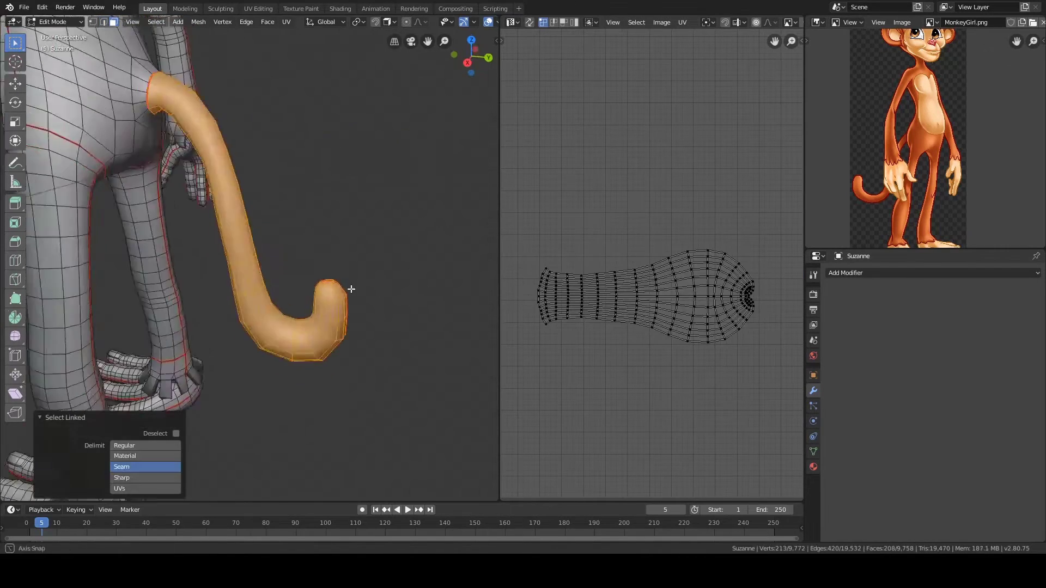
middle_drag(350, 289, 274, 243)
scroll(275, 243, down, 5)
scroll(308, 245, up, 4)
Step: Try unwrapping the tail with Follow Active Quads in Length Average mode from a quad near its tip, and undo it
key(u)
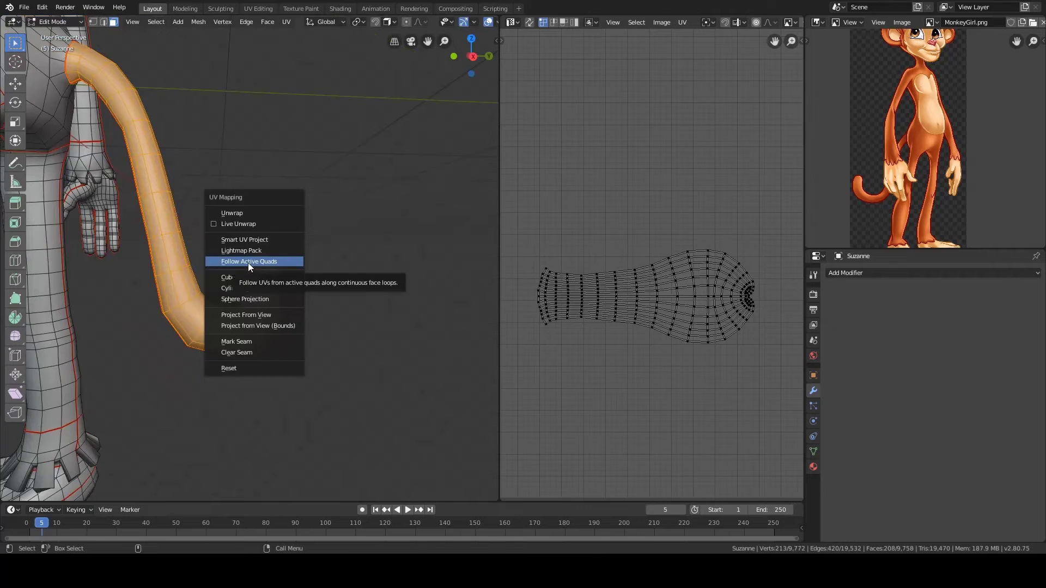
middle_drag(320, 269, 330, 235)
scroll(320, 257, up, 5)
shift+click(286, 263)
scroll(507, 196, down, 6)
middle_drag(505, 193, 526, 214)
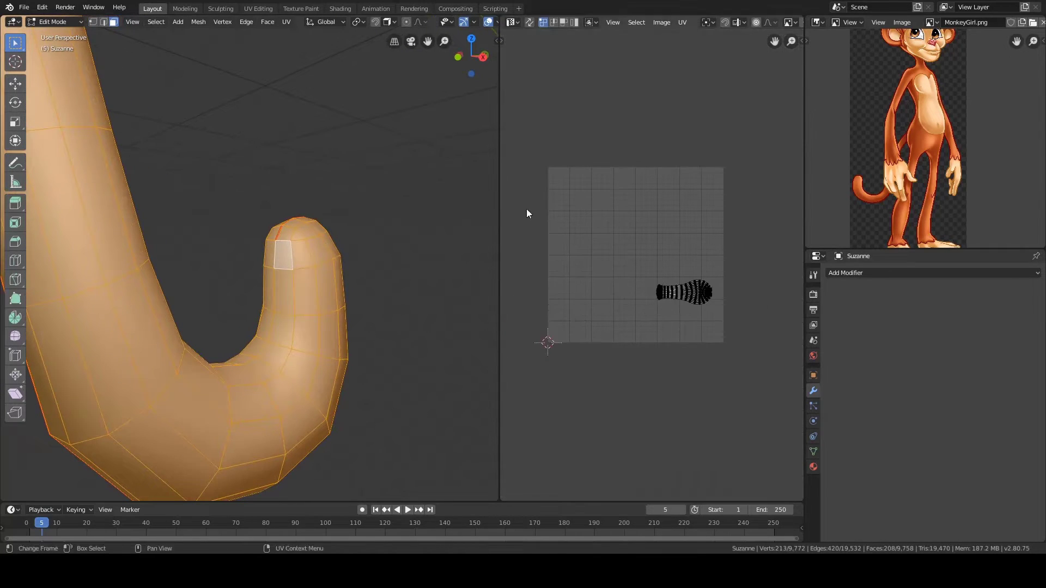
key(u)
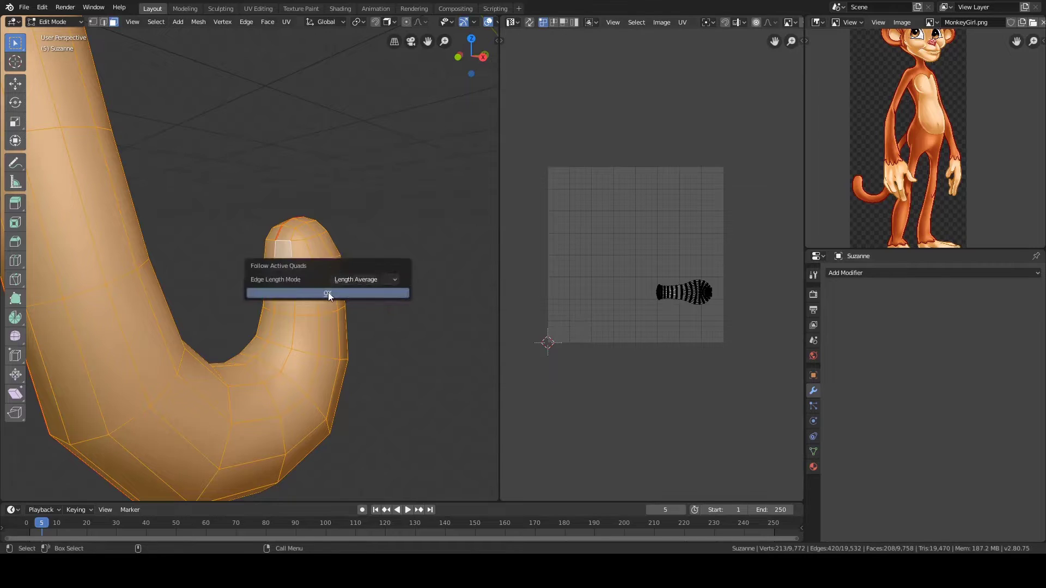
click(328, 292)
scroll(678, 303, up, 3)
key(ctrl+z)
Step: Unwrap only the quad near the tail's tip with Smart UV Project and start aligning its corners to the UV square
click(284, 256)
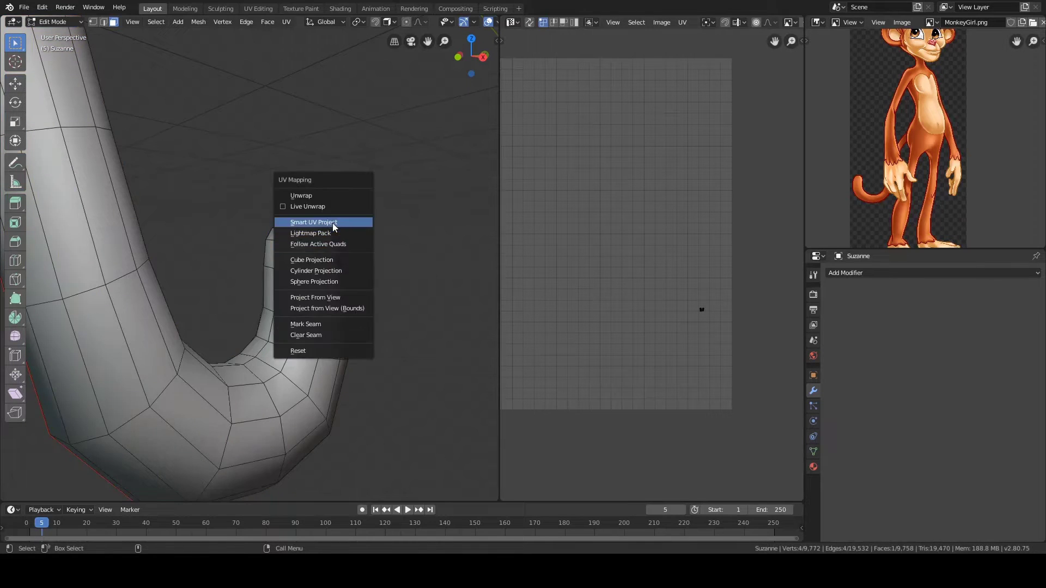
click(321, 223)
middle_drag(634, 250, 654, 234)
scroll(653, 234, up, 5)
click(670, 224)
scroll(670, 226, up, 2)
key(g)
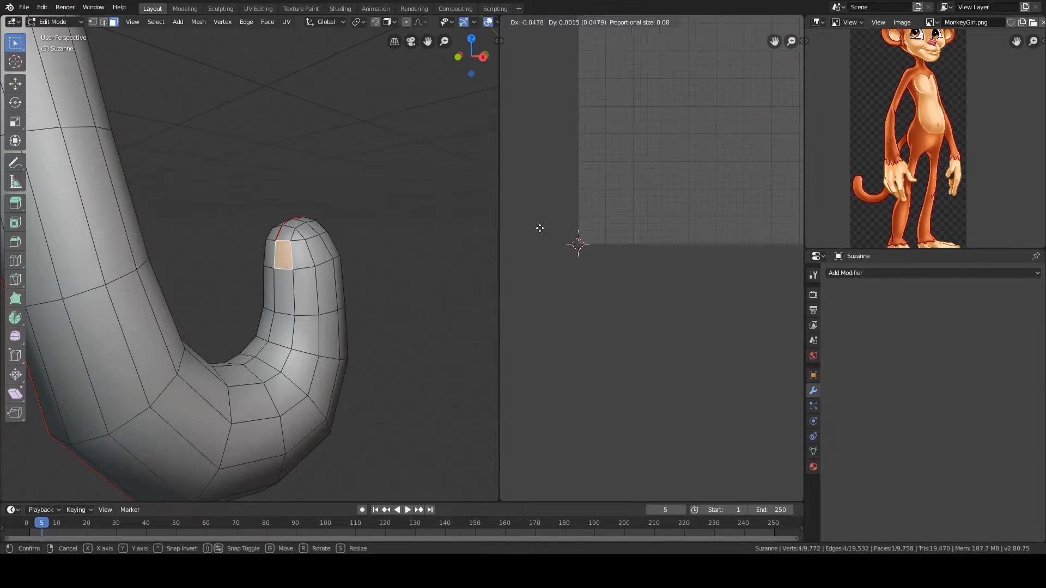
click(545, 232)
scroll(555, 236, up, 3)
click(587, 233)
scroll(602, 256, down, 10)
Step: Move the quad's remaining UV corners onto the corners of the UV square
click(685, 266)
scroll(693, 262, up, 10)
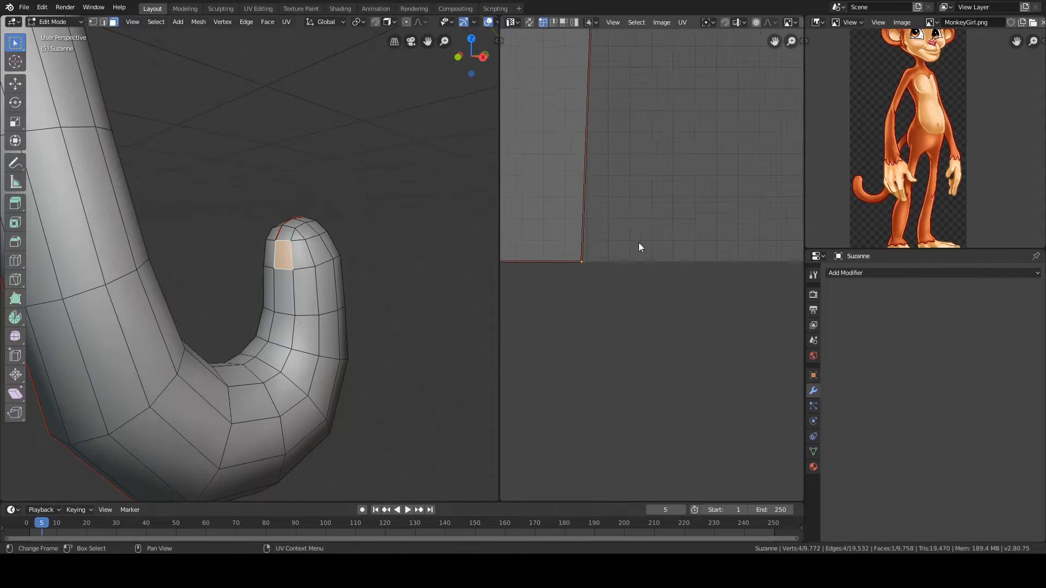
middle_drag(638, 243, 550, 244)
key(g)
click(510, 250)
key(g)
click(694, 234)
middle_drag(666, 136, 652, 256)
scroll(670, 255, down, 8)
click(692, 240)
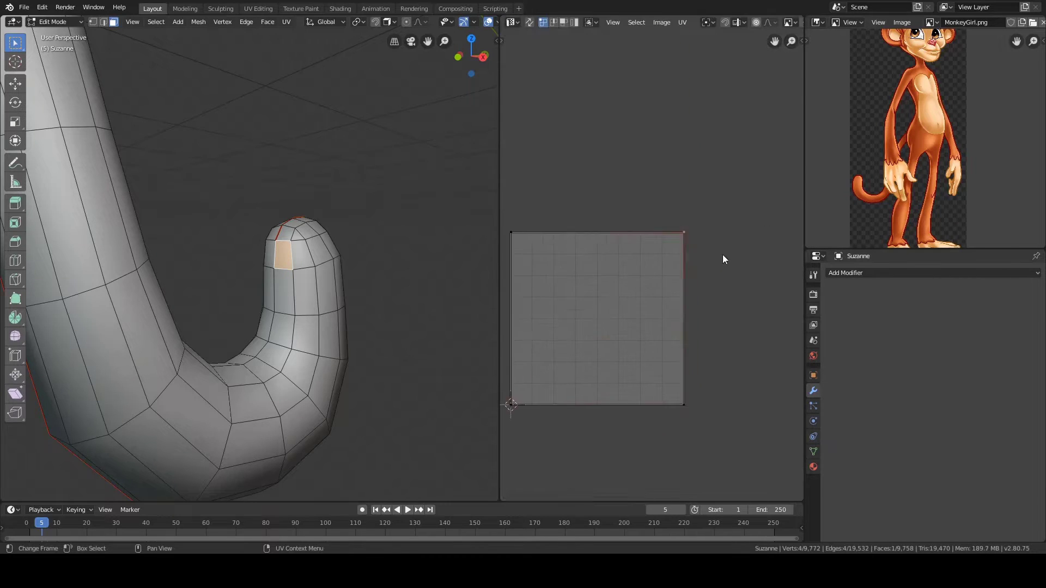
scroll(676, 252, up, 8)
middle_drag(523, 267, 635, 289)
Step: Select the whole tail and unwrap it with Follow Active Quads, using Length Average as the edge length mode
key(a)
scroll(741, 316, down, 4)
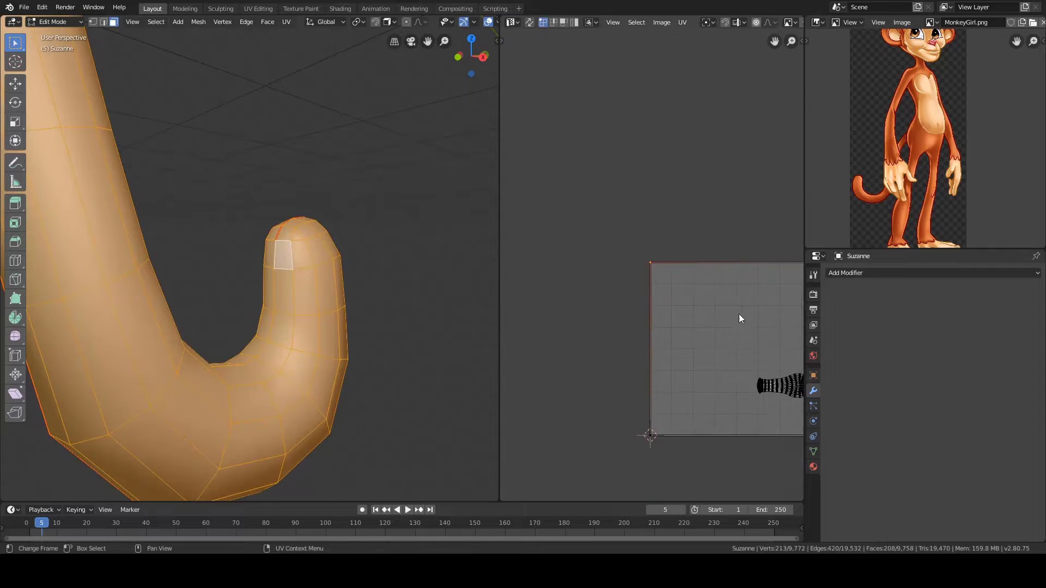
key(u)
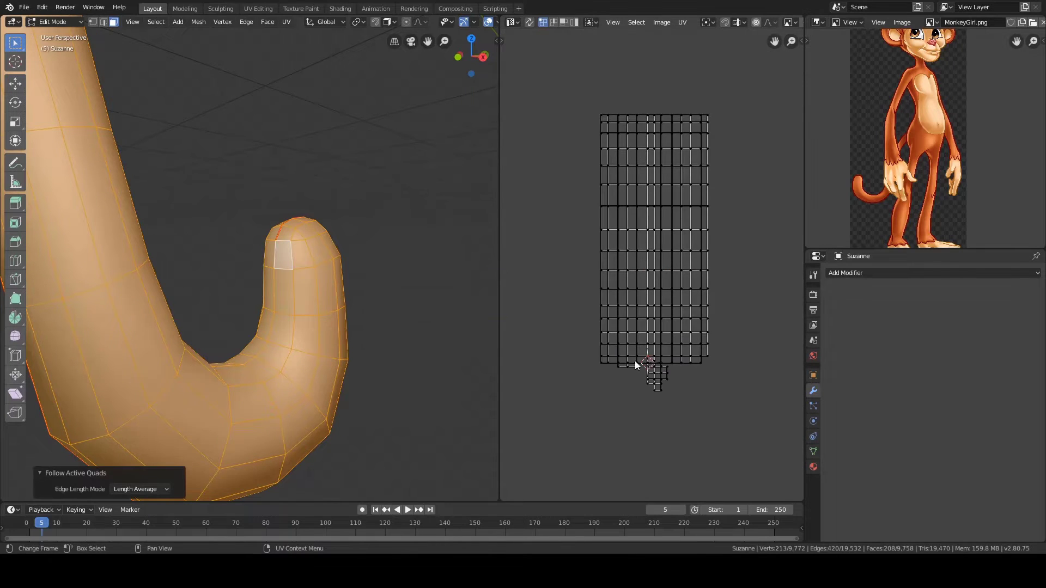
Step: Clear the selection and select the four triangular faces around the tail's tip
alt+drag(469, 270, 399, 266)
scroll(376, 267, up, 3)
key(alt+a)
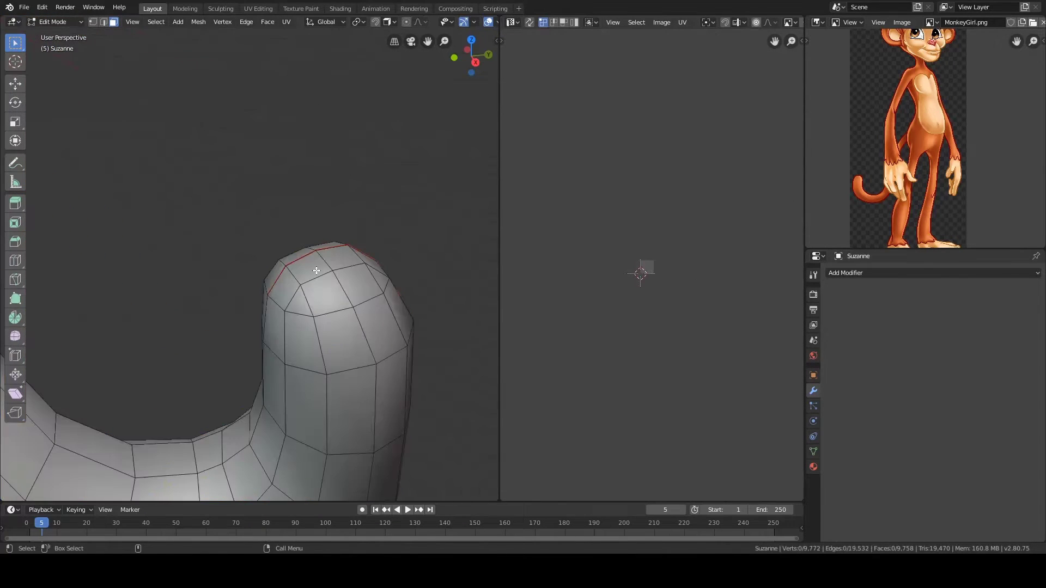
click(315, 268)
key(ctrl+KP_Add)
key(ctrl+KP_Add)
alt+drag(321, 266, 357, 288)
key(ctrl+z)
shift+click(306, 324)
shift+click(280, 274)
shift+click(330, 318)
Step: Scale up the UVs of the four tail-tip triangles
scroll(336, 316, up, 3)
scroll(647, 265, up, 16)
scroll(645, 259, down, 8)
key(a)
key(s)
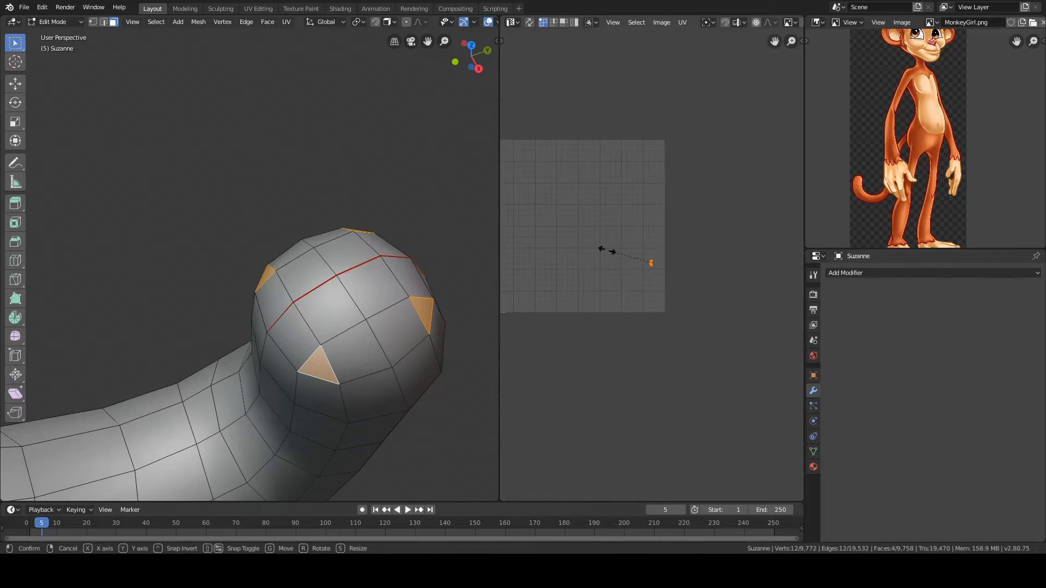
click(802, 204)
Step: Turn on UV sync selection for the linked tail faces and select only the tail's large grid island
scroll(648, 189, down, 5)
key(l)
scroll(649, 238, down, 3)
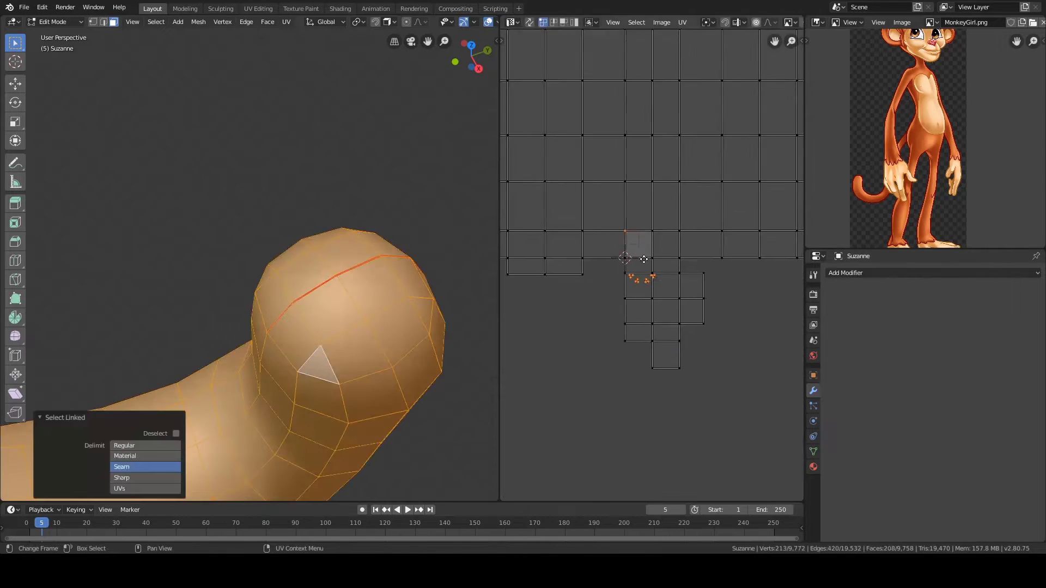
scroll(651, 324, up, 2)
click(529, 23)
key(alt+a)
scroll(659, 261, down, 9)
key(alt+a)
key(l)
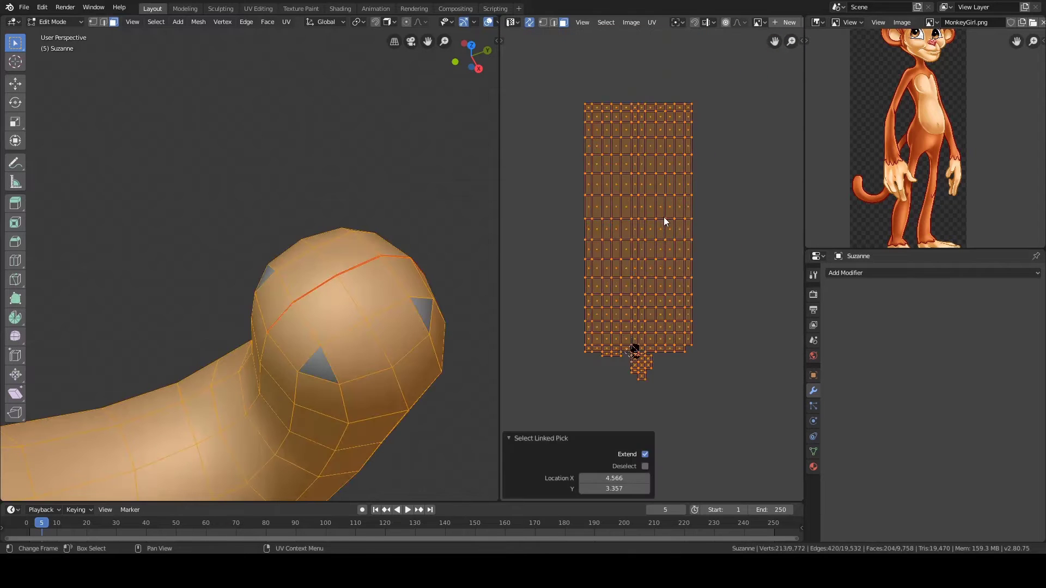
Step: Scale down the tail's grid island and move it clear of the packed UV layout
key(s)
click(661, 204)
key(g)
click(659, 281)
key(KP_Decimal)
key(s)
click(693, 161)
key(g)
click(763, 158)
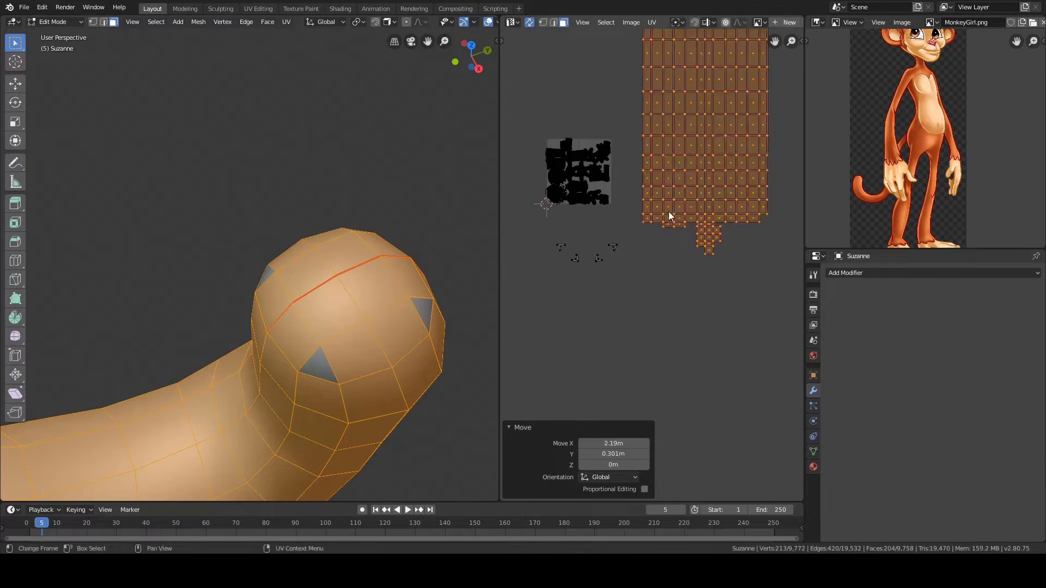
Step: Select the loose triangle UVs and move them beneath the tail's grid island
drag(549, 236, 632, 273)
key(g)
click(743, 241)
middle_drag(743, 241, 719, 239)
Step: Separate the small tail-tip quads from the grid island by moving them apart below it
click(694, 277)
key(alt+a)
scroll(689, 254, down, 2)
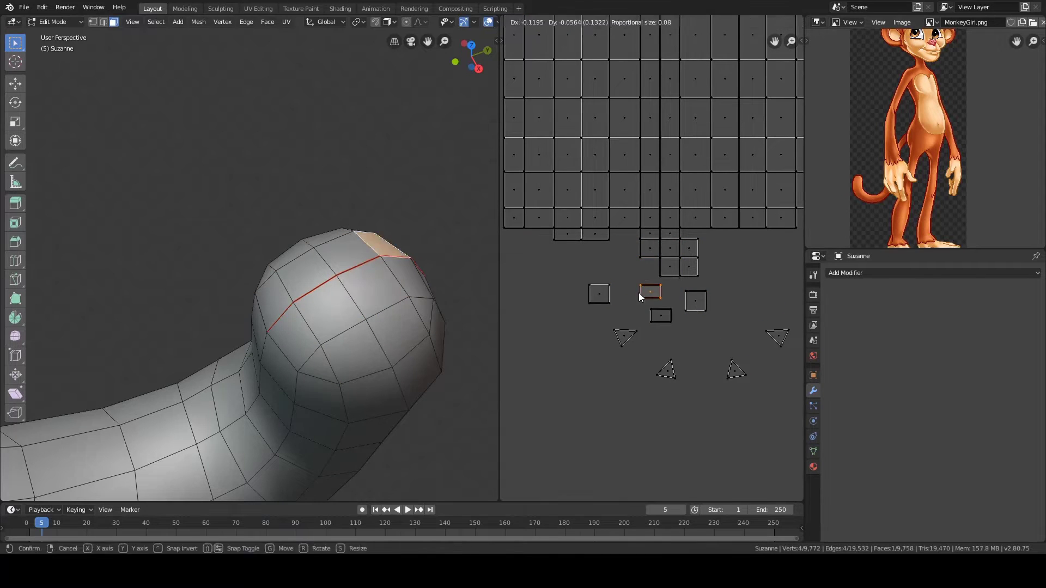
click(714, 229)
middle_drag(707, 231, 684, 235)
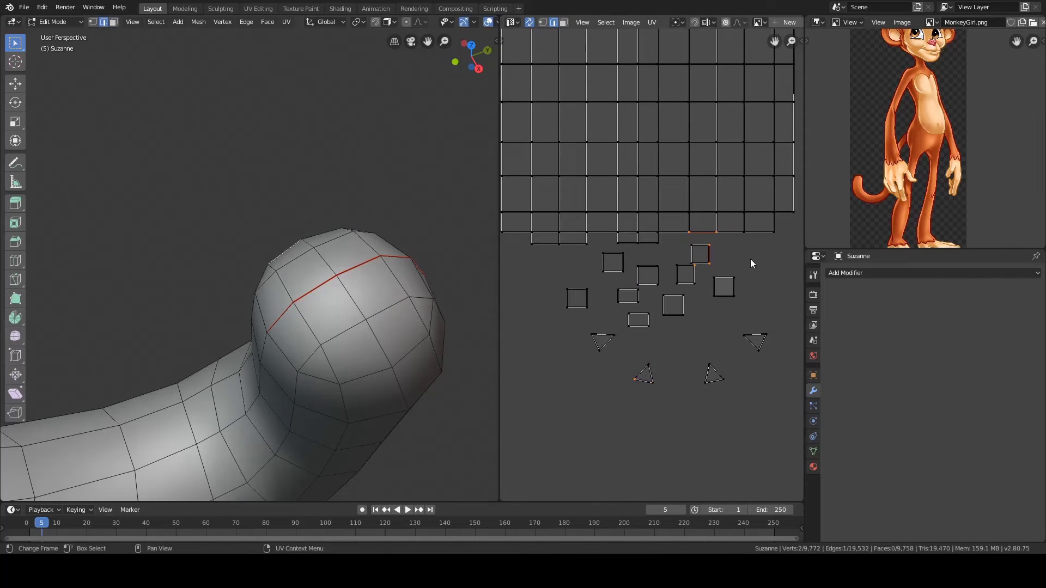
Step: Stitch two loose triangles and two loose quads to the right half of the grid's lower edge
key(v)
click(708, 234)
click(731, 234)
key(v)
click(733, 233)
click(760, 234)
Step: Stitch the two remaining triangles and further loose quads to the left half of the grid's lower edge
click(602, 233)
key(v)
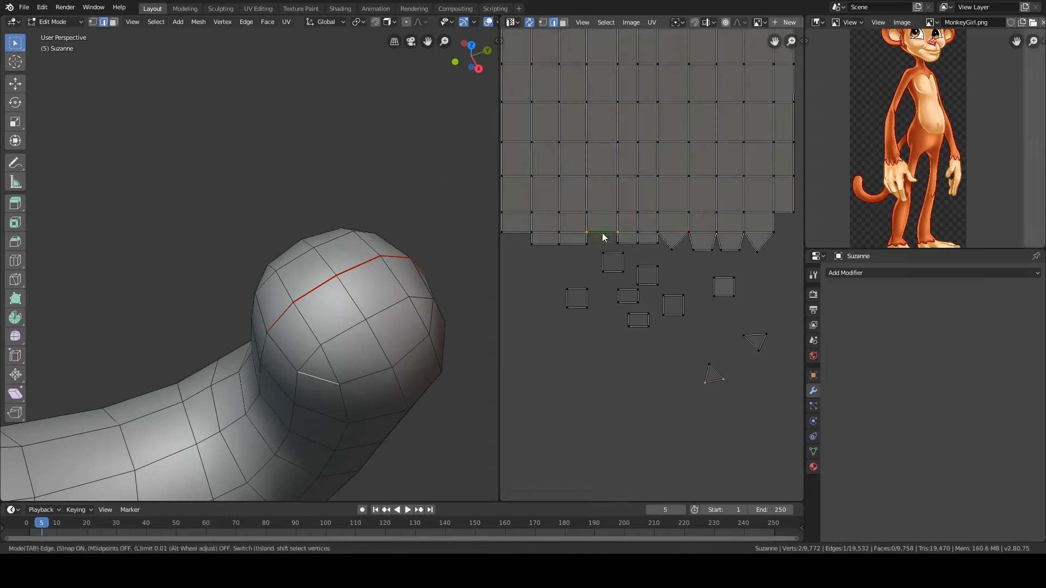
click(602, 233)
middle_drag(517, 234, 576, 234)
click(548, 237)
key(v)
click(580, 245)
Step: Stitch a loose tip quad beneath one of the quads already attached at the grid's right half
click(658, 246)
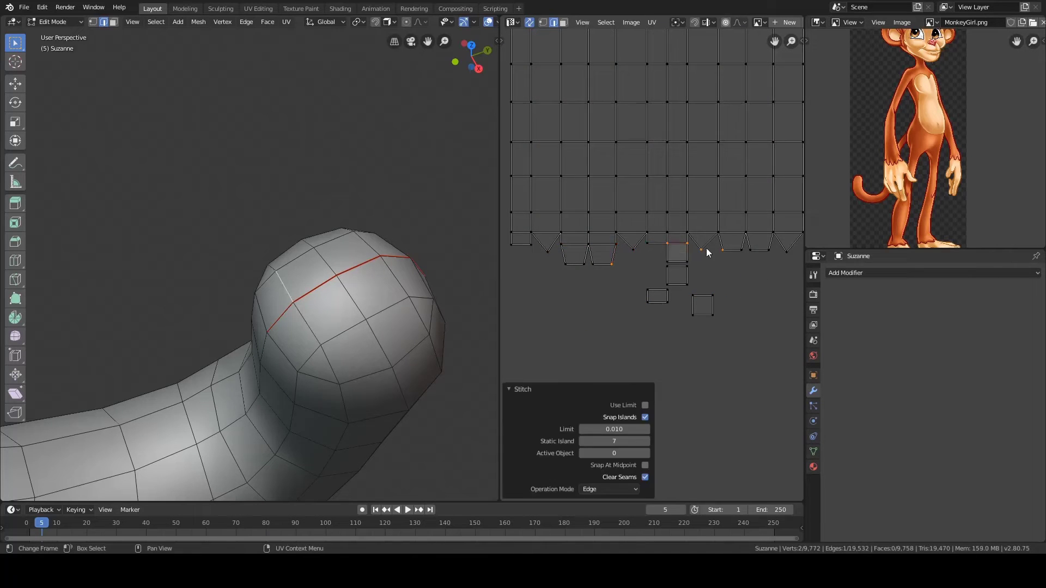
key(3)
click(671, 250)
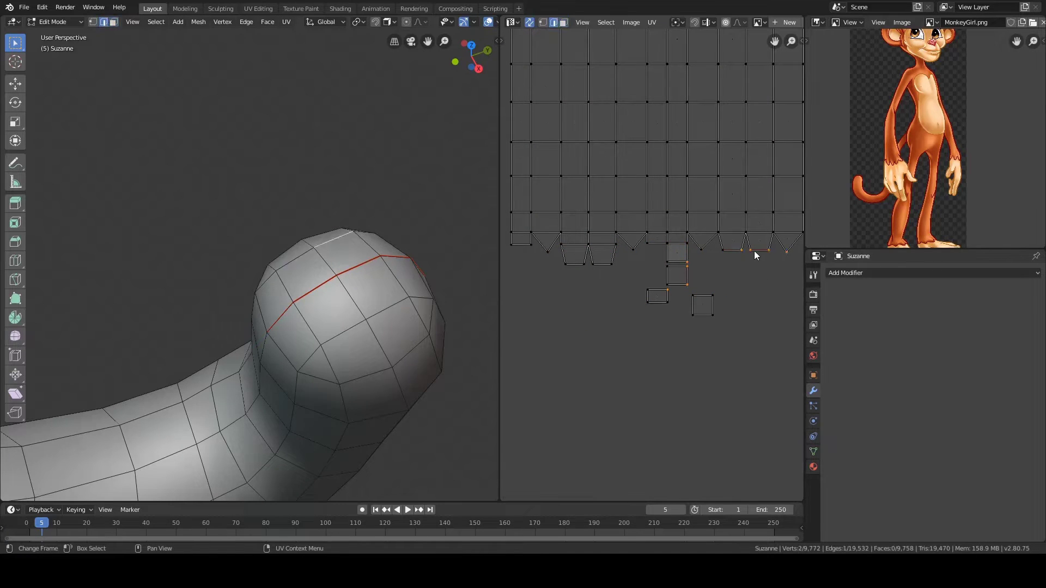
key(v)
click(655, 242)
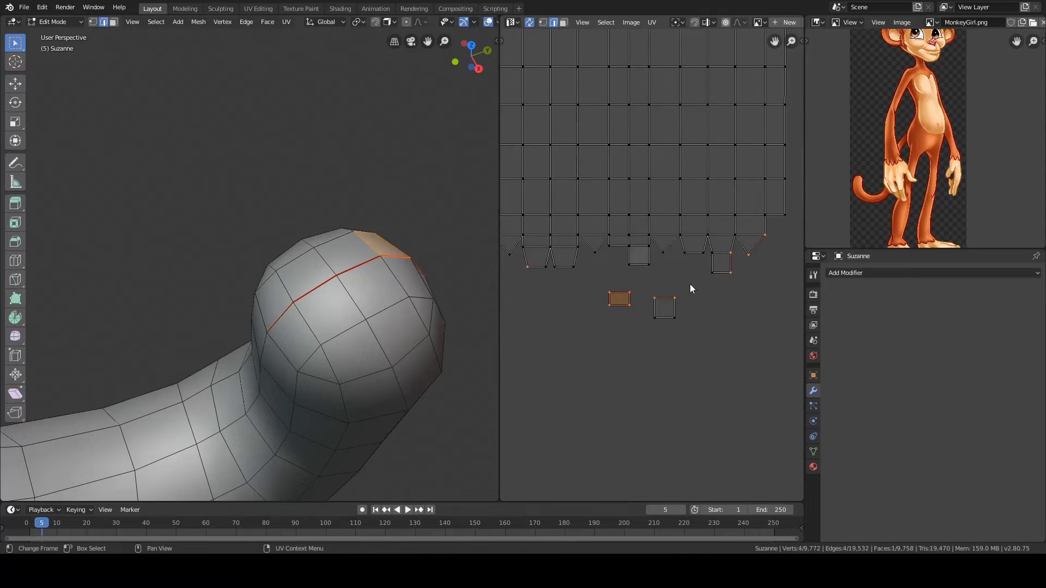
Step: Stitch another loose tip quad to the middle of the grid's lower edge along two selected edges
middle_drag(613, 307, 672, 278)
click(670, 266)
shift+click(661, 257)
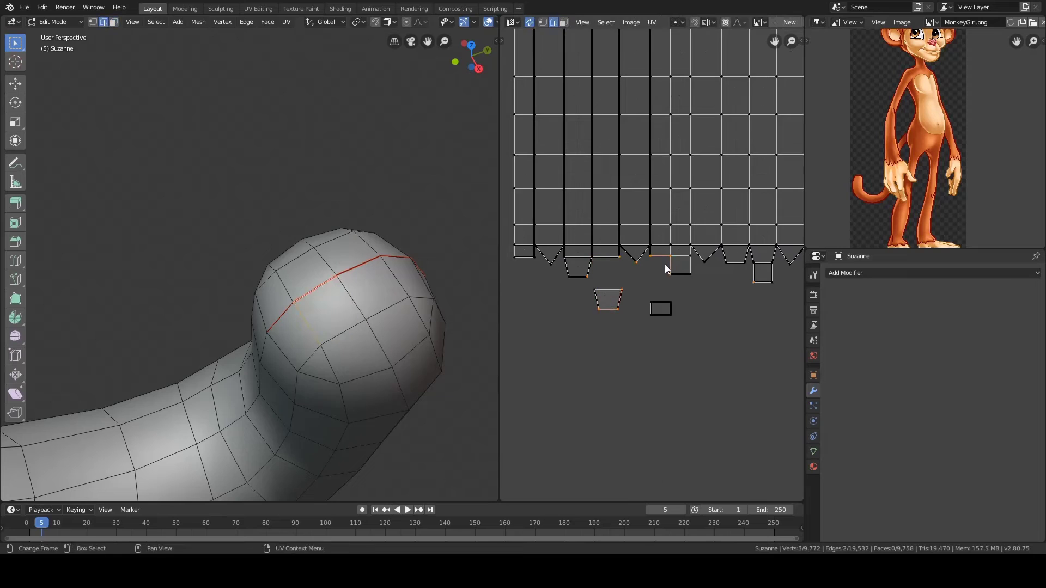
key(v)
click(664, 264)
Step: Stitch the last two loose tip quads to the tail's grid island
click(658, 299)
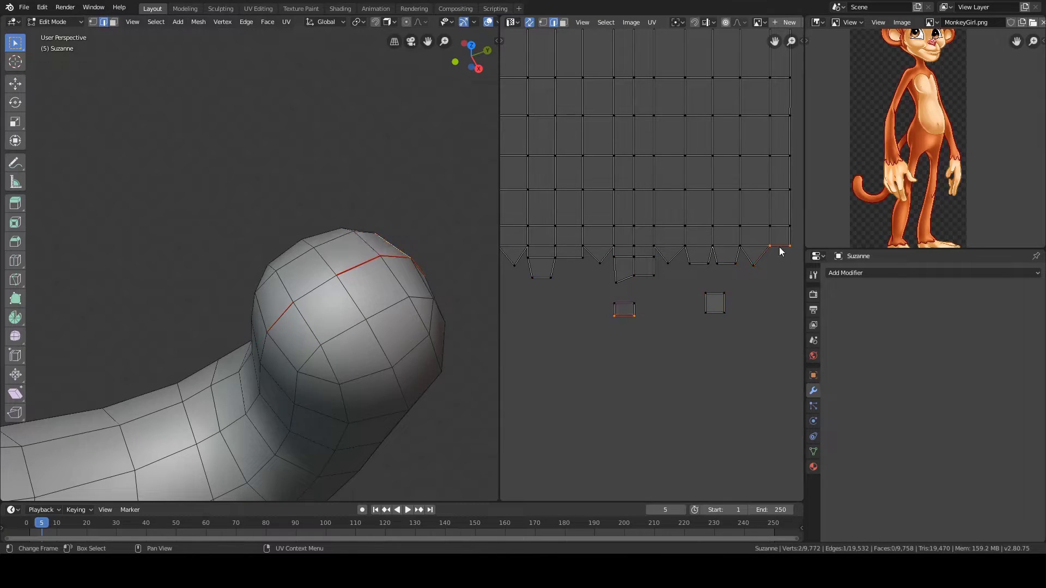
key(v)
middle_drag(722, 294, 634, 292)
click(724, 273)
key(v)
click(723, 272)
Step: Scale down the tail's complete linked UV island, turn off UV sync selection and clear the mesh selection
scroll(714, 261, down, 5)
middle_drag(586, 68, 590, 109)
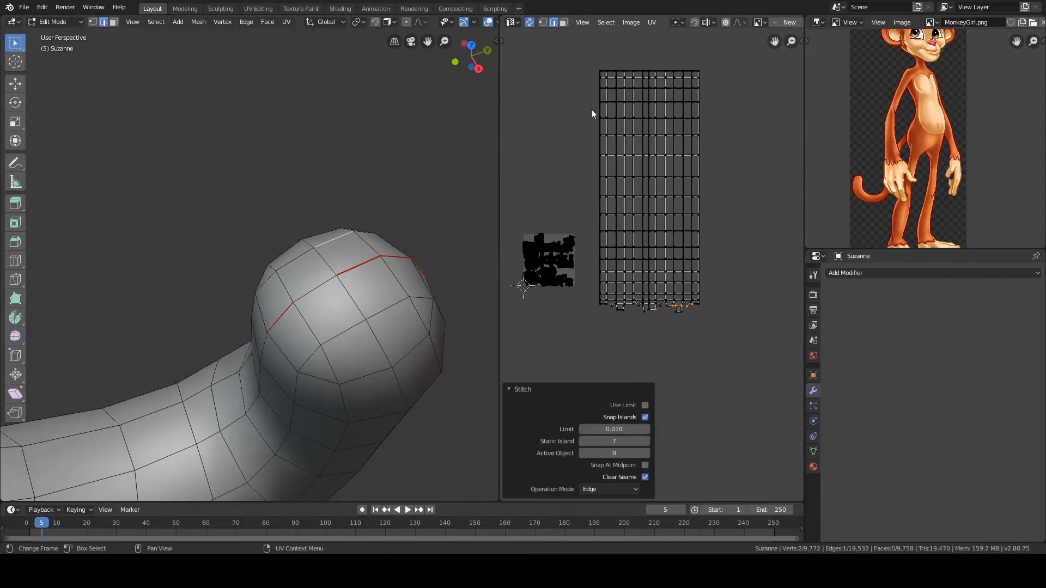
key(ctrl+l)
key(s)
key(alt+a)
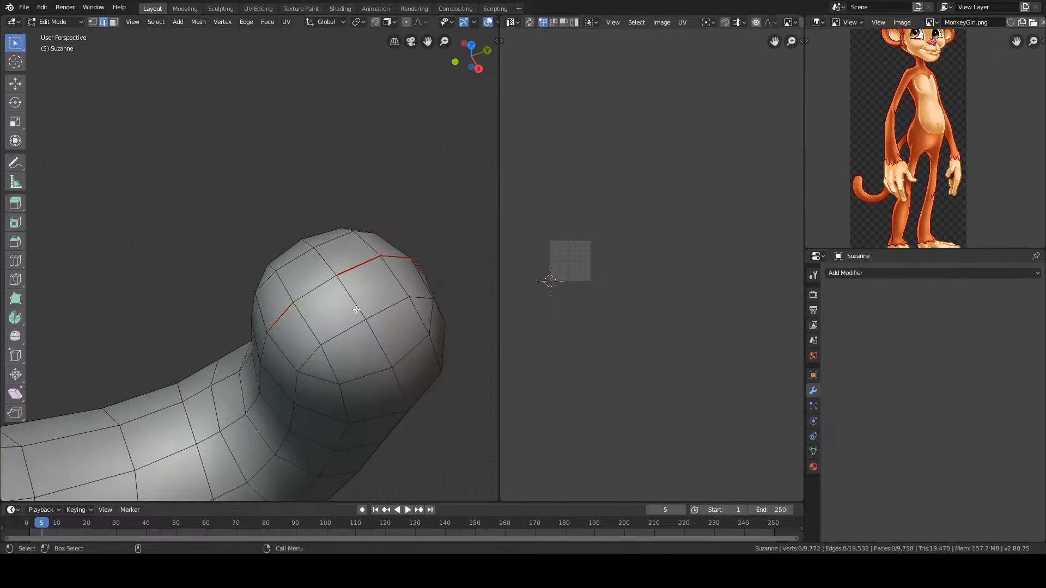
Step: Scale and rotate the tail's island to fit the packed layout, moving it 0.093 m in X and -0.0149 m in Y
key(l)
key(a)
key(s)
key(s)
click(740, 177)
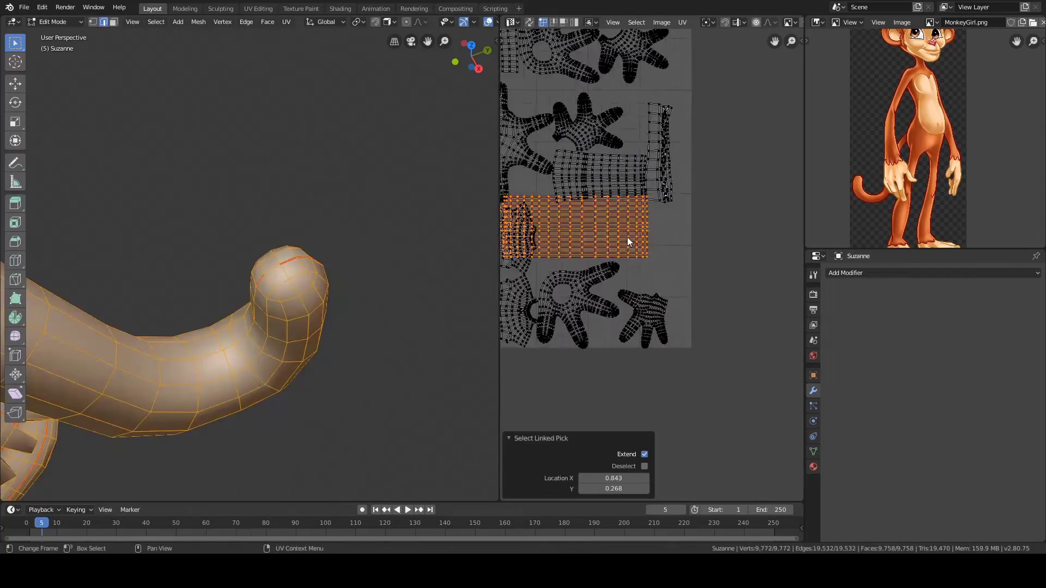
key(g)
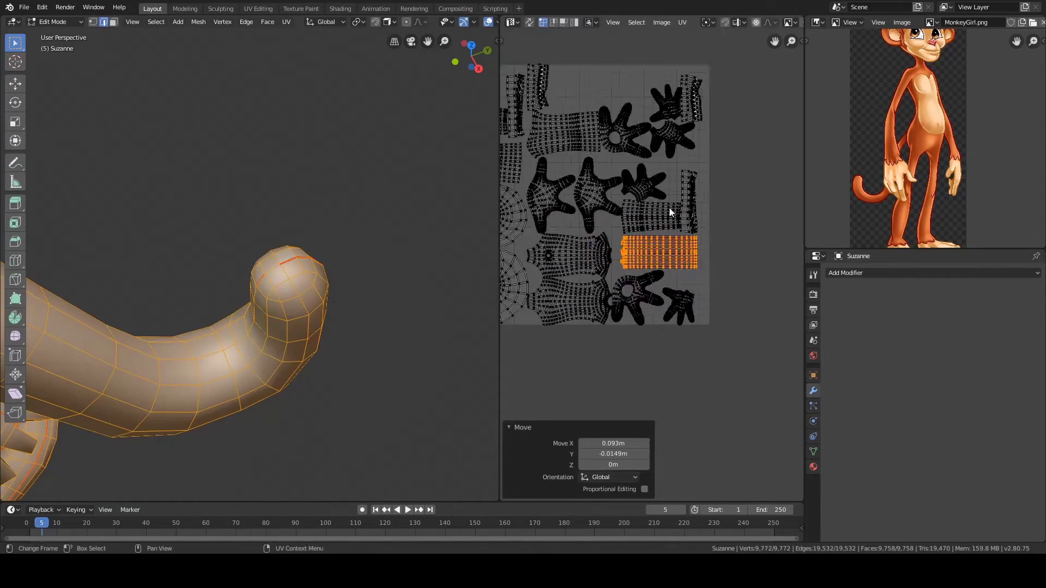
Step: Select the linked UV island directly above the straightened tail island
scroll(671, 212, up, 4)
click(629, 251)
key(l)
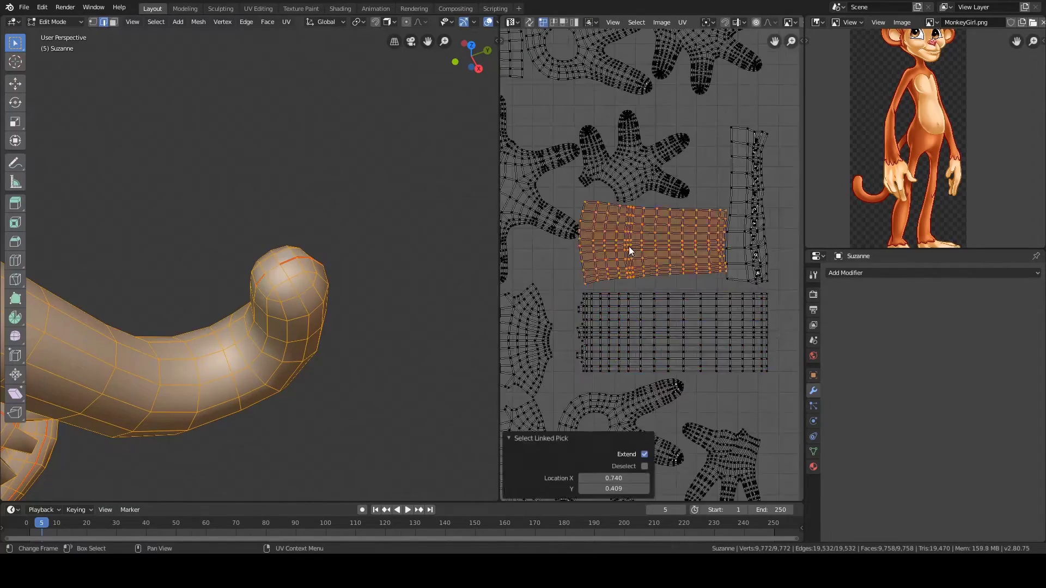
scroll(628, 250, down, 2)
scroll(455, 280, down, 5)
middle_drag(417, 218, 315, 210)
scroll(332, 178, down, 2)
middle_drag(544, 227, 657, 259)
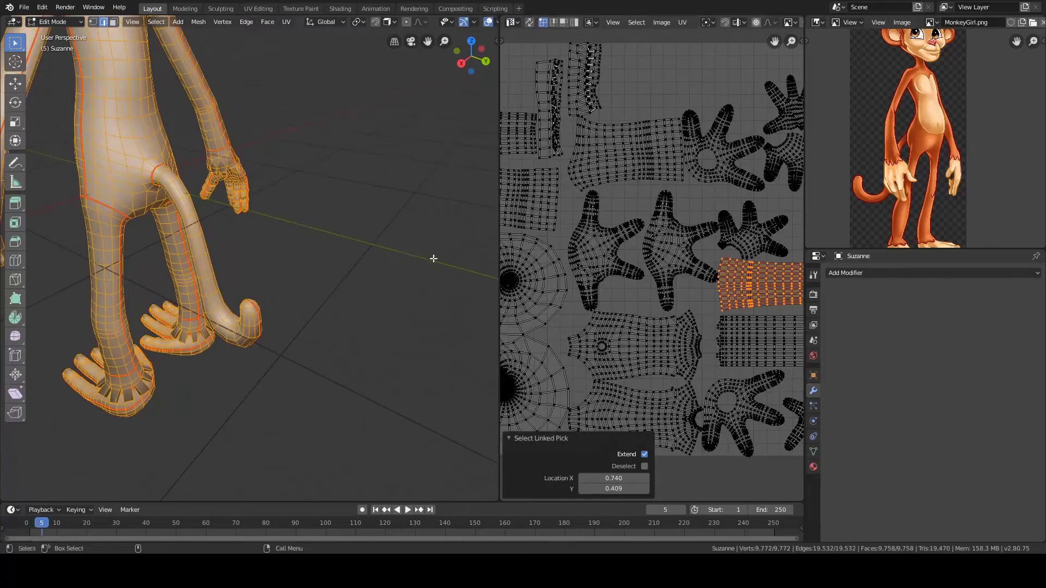
middle_drag(726, 274, 650, 250)
middle_drag(555, 218, 789, 309)
key(alt+a)
middle_drag(305, 296, 408, 234)
scroll(320, 310, up, 3)
key(ctrl+e)
click(338, 454)
scroll(353, 293, down, 3)
scroll(353, 294, down, 4)
key(a)
key(u)
scroll(530, 228, down, 2)
scroll(648, 250, up, 4)
Step: Mark seams around the bases of both ears and along the length of each ear
middle_drag(370, 185, 338, 264)
scroll(338, 264, up, 5)
click(390, 250)
alt+drag(338, 264, 221, 265)
scroll(281, 319, up, 3)
middle_drag(281, 319, 256, 436)
scroll(401, 252, up, 2)
alt+click(419, 250)
scroll(304, 328, down, 5)
scroll(289, 305, up, 5)
alt+shift+click(321, 308)
scroll(354, 218, down, 5)
scroll(283, 294, down, 3)
Step: Mark a seam along the midline of the head from the back over the crown, and clear the selection
middle_drag(284, 294, 244, 298)
middle_drag(275, 252, 275, 326)
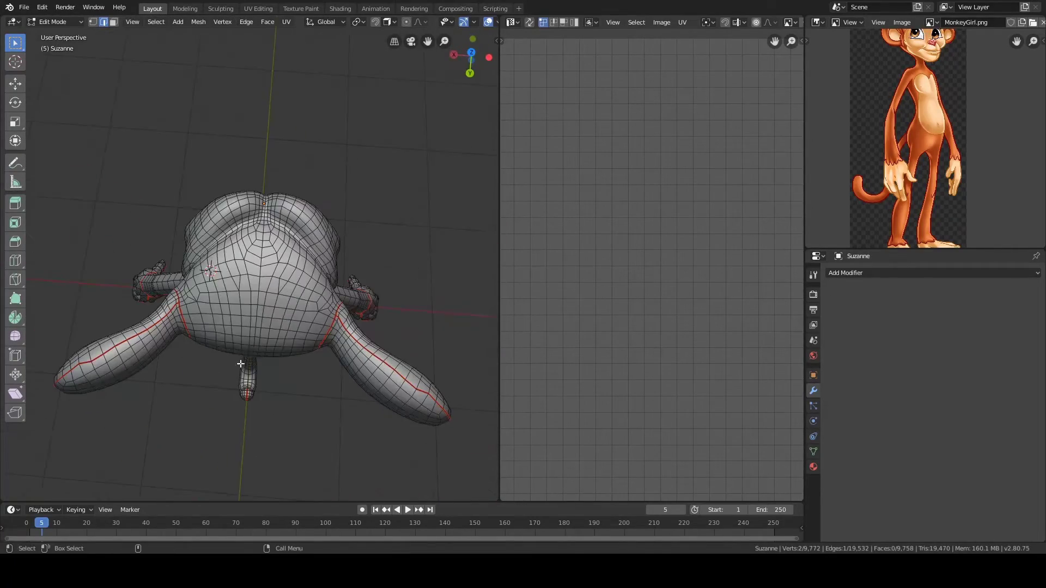
scroll(287, 268, up, 3)
scroll(267, 269, up, 2)
ctrl+click(280, 246)
middle_drag(280, 247, 400, 234)
ctrl+click(262, 222)
middle_drag(281, 283, 285, 267)
key(ctrl+e)
click(285, 267)
click(400, 264)
mouse_move(402, 275)
middle_down()
mouse_move(407, 258)
mouse_move(240, 273)
mouse_move(338, 240)
mouse_move(283, 267)
mouse_move(318, 271)
mouse_move(271, 256)
mouse_move(273, 283)
mouse_move(323, 332)
mouse_move(263, 216)
middle_up()
key(alt+a)
Step: Merge the stray neighbouring vertices inside the head near the mouth and return to edge selection
scroll(303, 260, up, 4)
key(z)
click(280, 259)
key(z)
click(353, 274)
scroll(308, 285, up, 4)
scroll(271, 257, up, 6)
key(1)
scroll(322, 331, up, 5)
click(286, 292)
shift+click(279, 337)
key(alt+m)
scroll(280, 337, down, 4)
key(2)
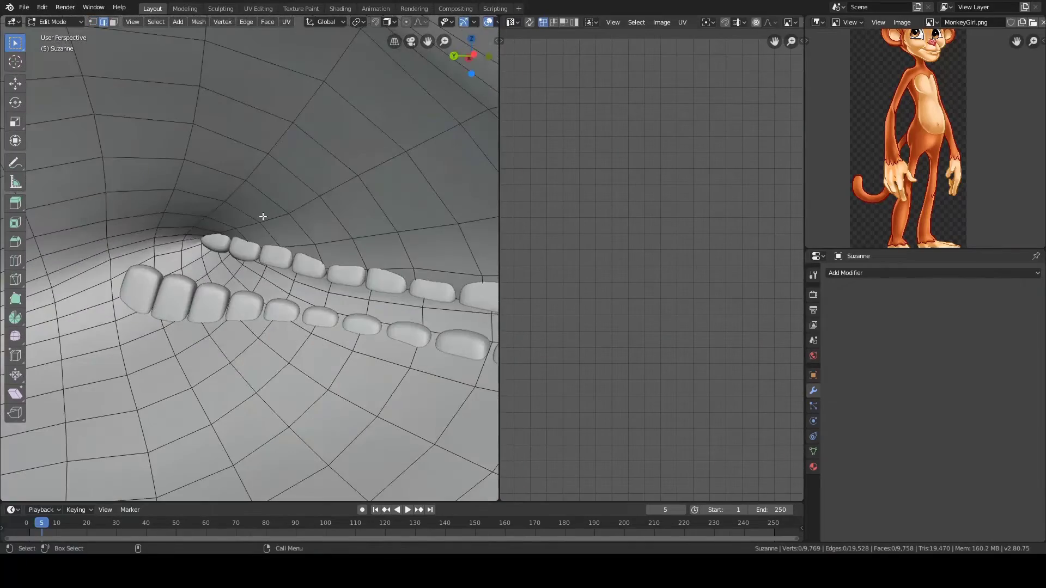
Step: Mark the edge loop running around the mouth interior behind the teeth as a seam
alt+click(262, 217)
scroll(212, 245, down, 4)
scroll(213, 245, up, 3)
middle_drag(213, 245, 305, 235)
scroll(285, 233, down, 3)
alt+drag(305, 235, 430, 238)
Step: Mark a seam along the middle of the mouth cavity, starting just below the lower part of the loop seam
click(290, 347)
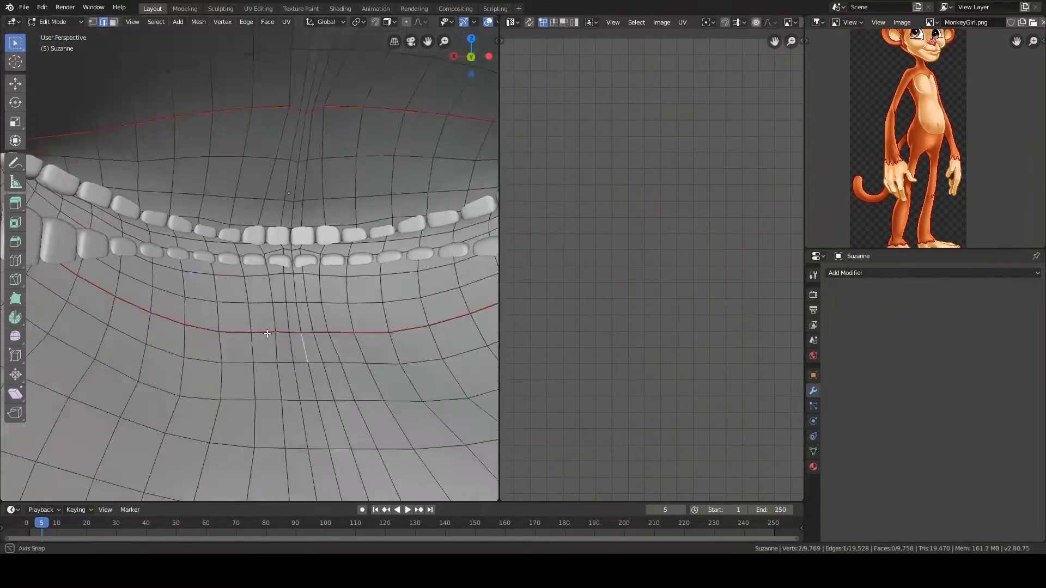
alt+drag(266, 334, 262, 317)
middle_drag(261, 317, 270, 294)
middle_drag(294, 244, 232, 302)
ctrl+click(277, 154)
alt+drag(232, 301, 306, 168)
ctrl+click(278, 195)
click(328, 253)
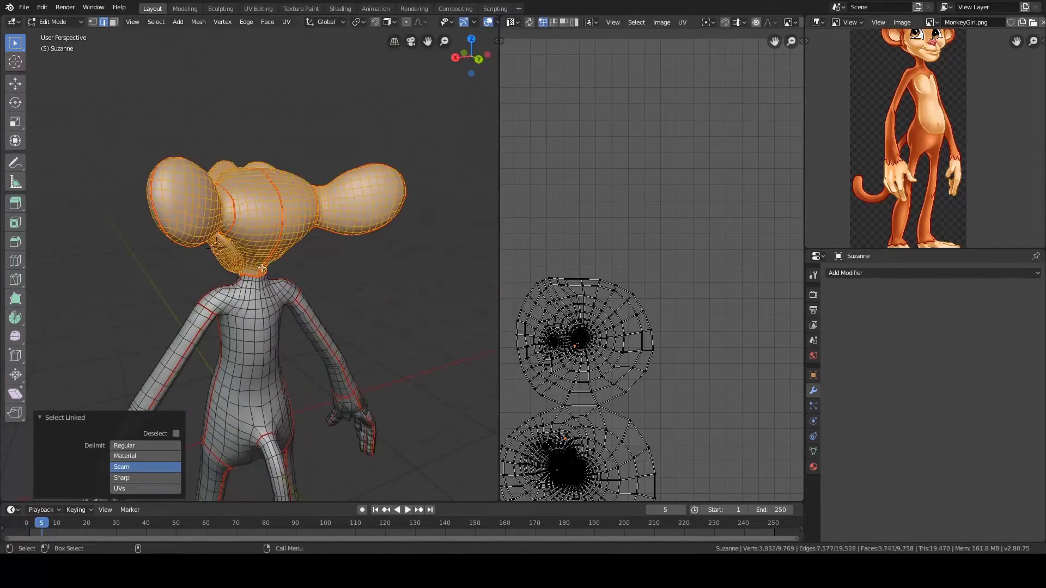
Step: Select the seam-bounded regions of the head, ears and mouth interior and unwrap them with the Angle Based method
middle_drag(262, 268, 158, 234)
key(l)
scroll(280, 217, up, 9)
key(l)
scroll(294, 202, down, 6)
middle_drag(381, 210, 315, 219)
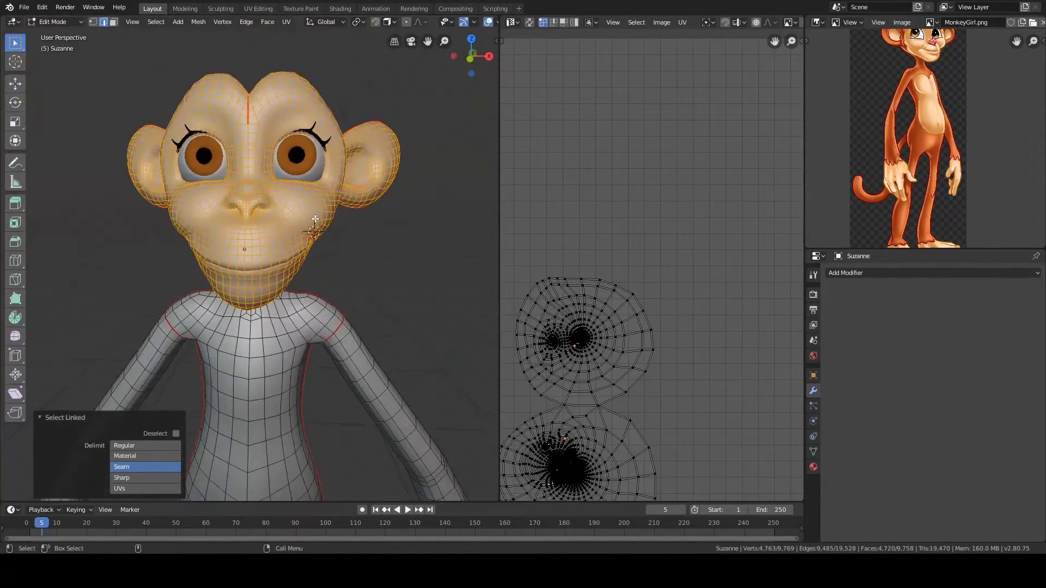
click(262, 171)
scroll(620, 227, down, 4)
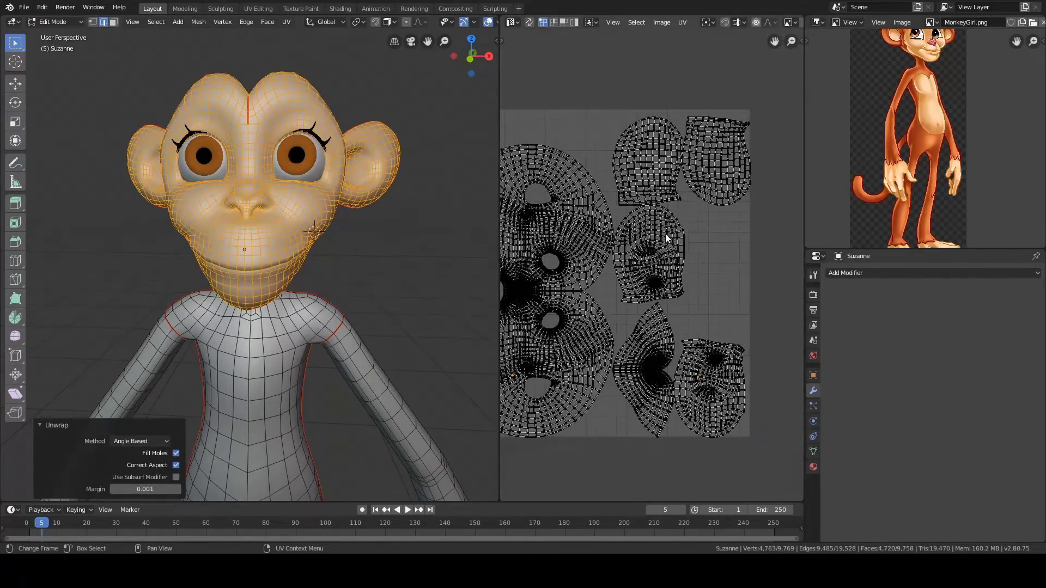
Step: Select the whole mesh, pack all UV islands with rotation and a 0.001 margin, and clear the UV selection
key(a)
scroll(398, 230, down, 3)
scroll(605, 226, down, 2)
click(682, 22)
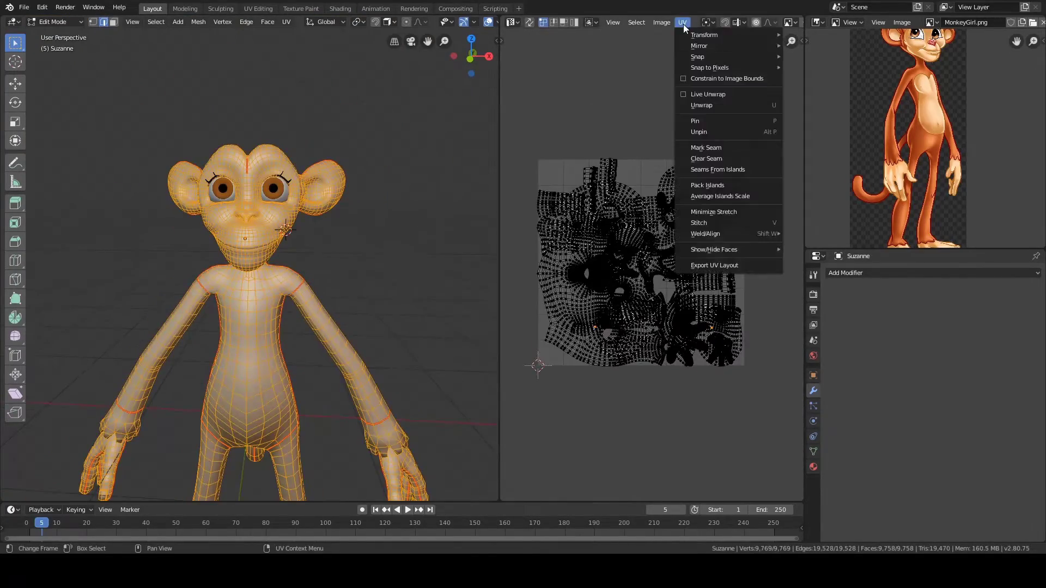
click(707, 186)
scroll(630, 194, up, 4)
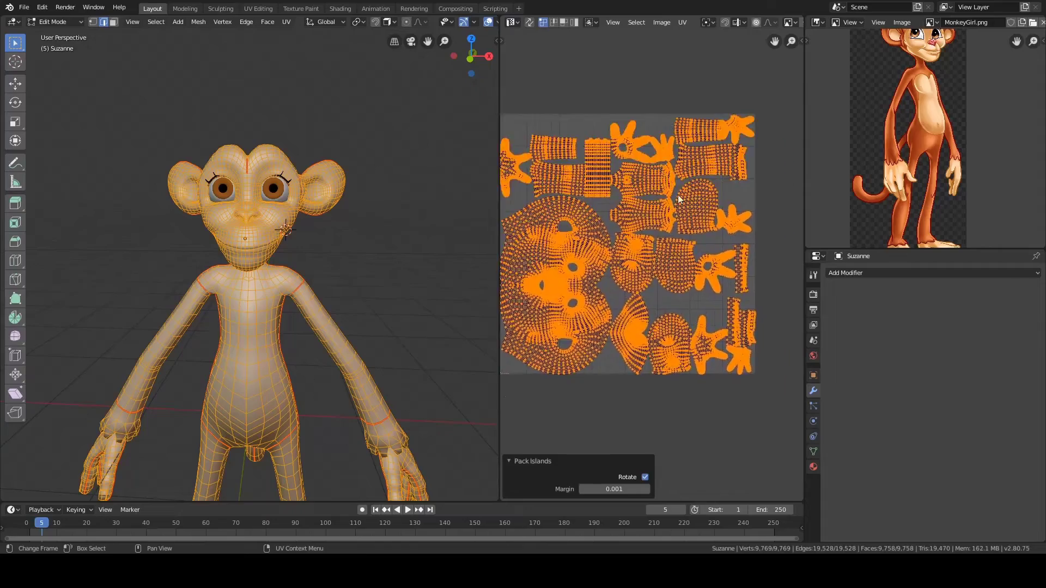
scroll(631, 195, up, 2)
scroll(656, 248, down, 4)
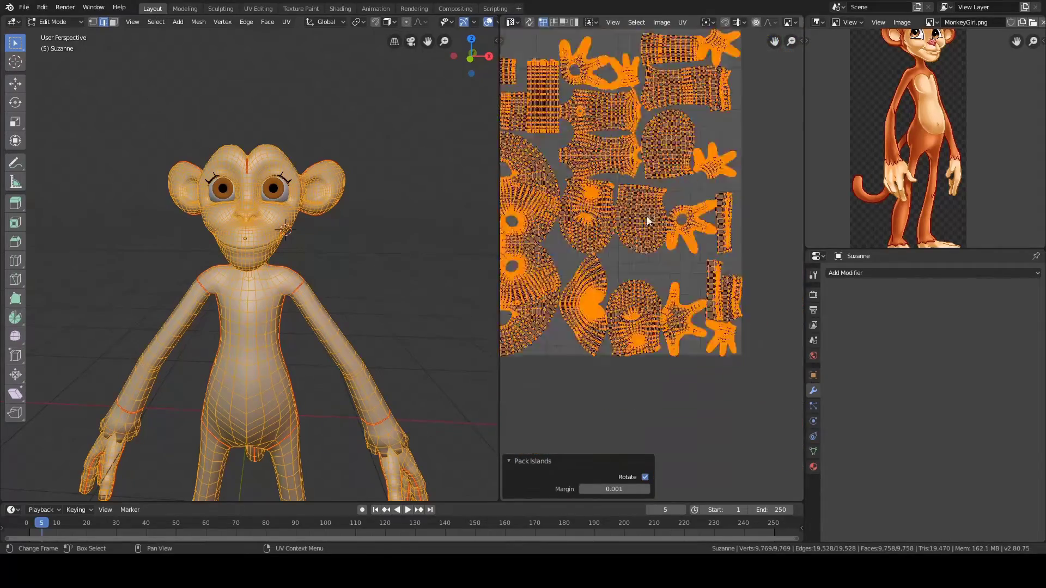
scroll(674, 221, up, 1)
click(562, 151)
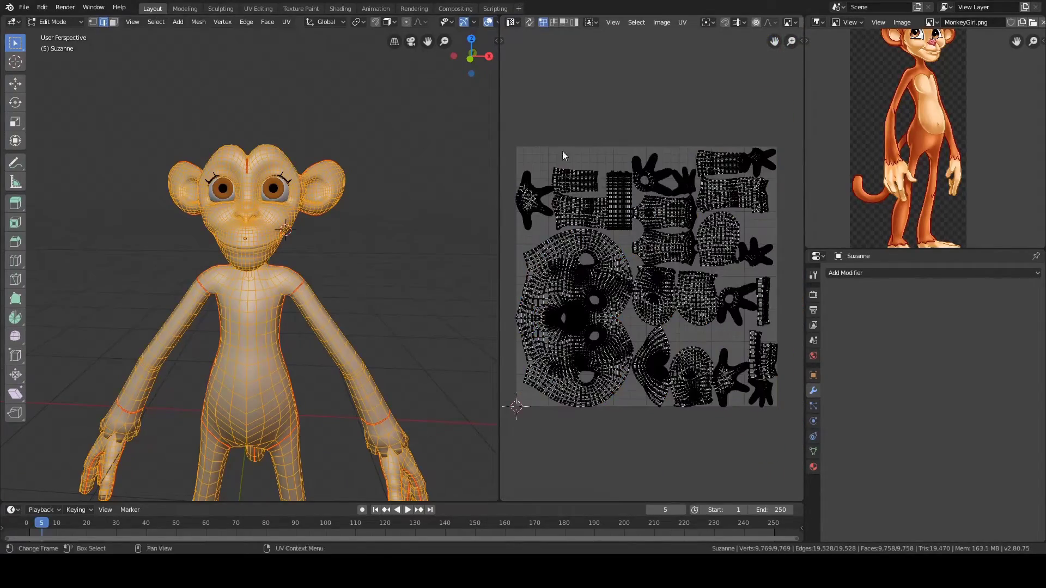
Step: Switch to Object Mode with material preview shading and open the material in the Shader Editor
key(ctrl+Tab)
shift+middle_drag(330, 316, 347, 203)
click(328, 270)
scroll(359, 279, down, 3)
click(367, 282)
click(512, 22)
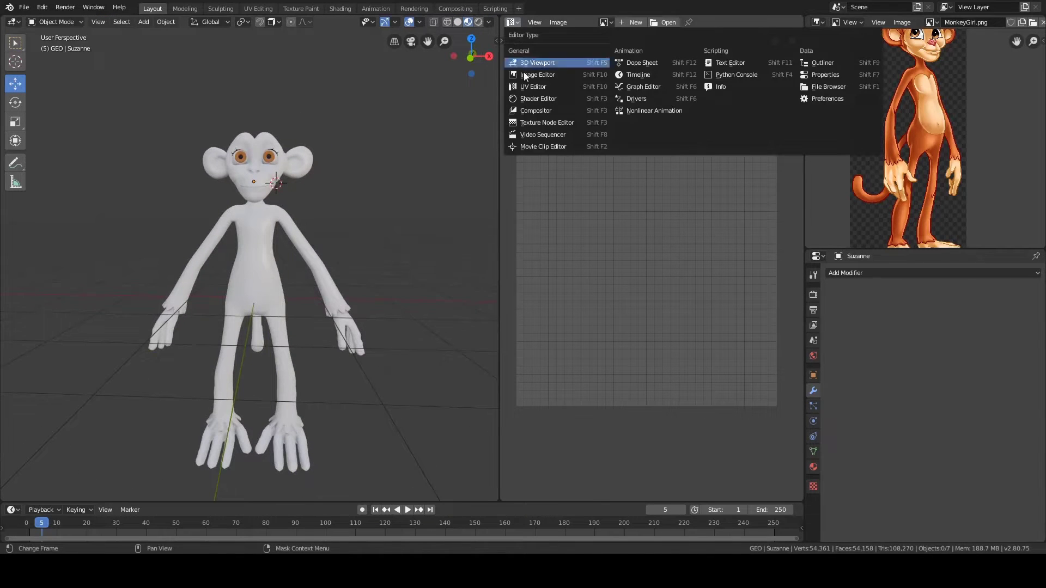
click(538, 98)
Step: Add a Checker Texture feeding the shader's Base Color and raise its scale to 16.8
middle_drag(644, 200, 705, 106)
scroll(569, 205, down, 1)
key(shift+a)
text(s)
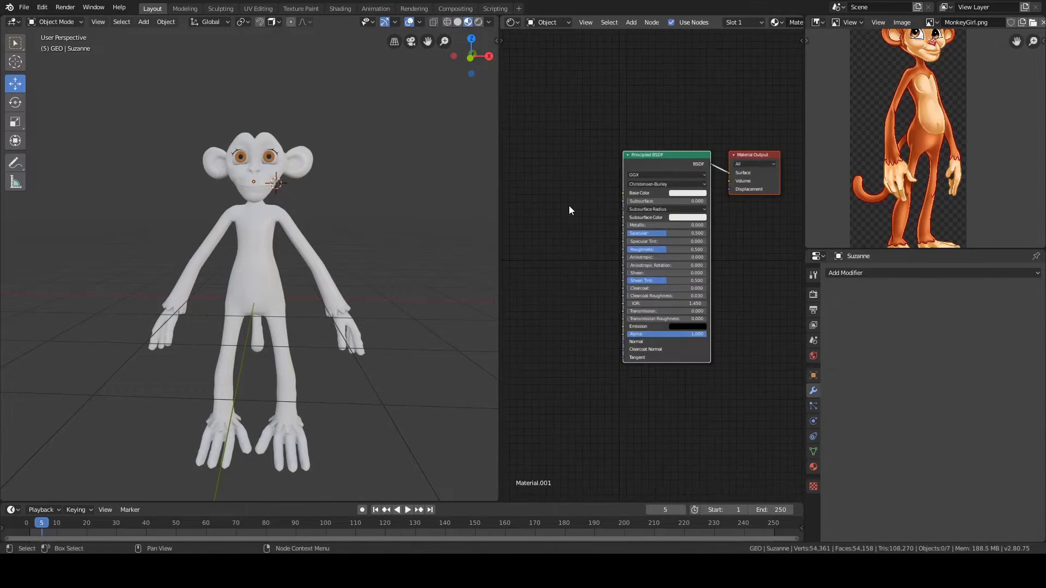
text(che)
key(Return)
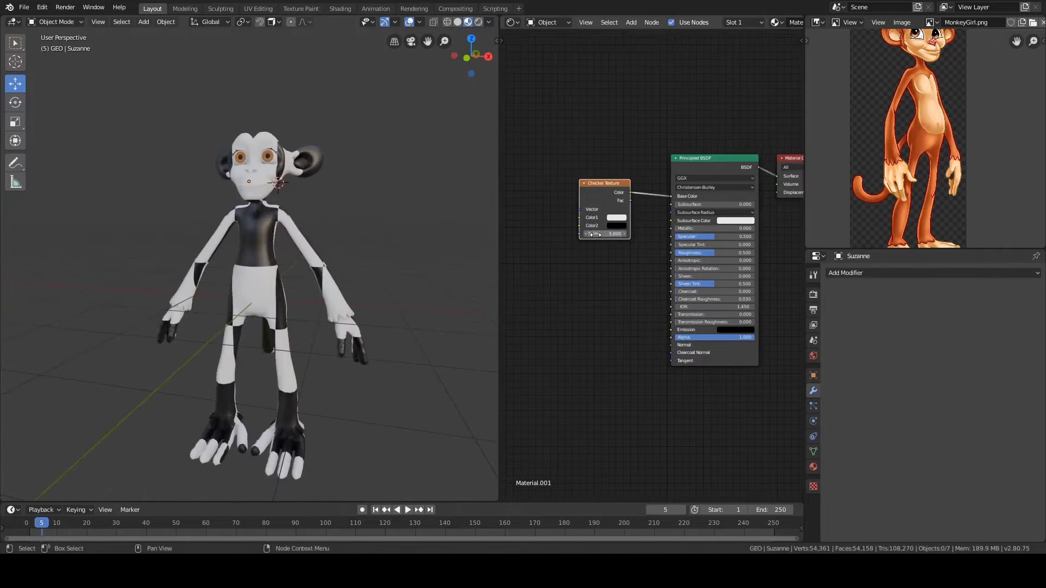
drag(605, 234, 621, 234)
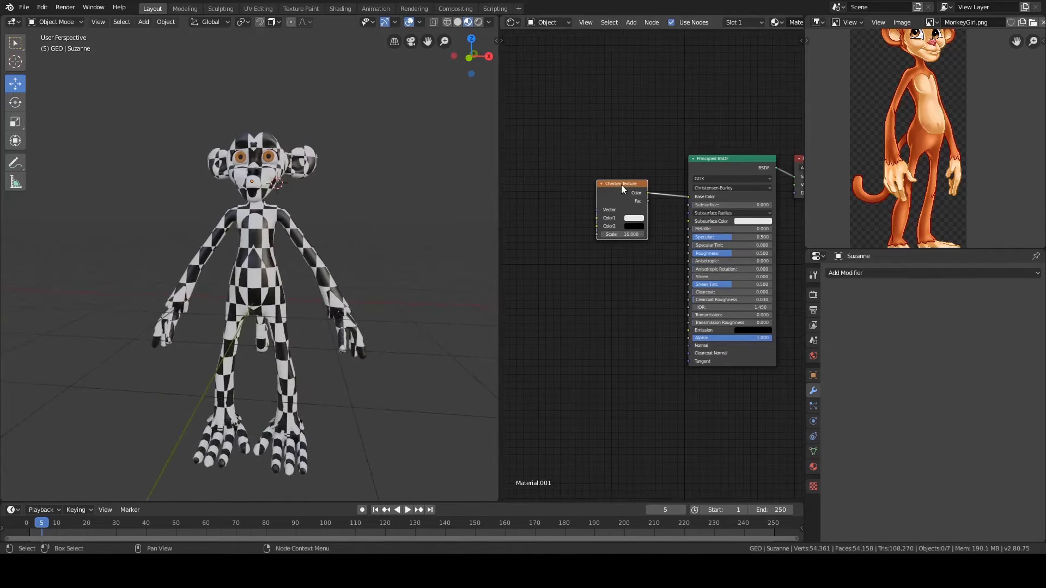
Step: Add Texture Coordinate and Mapping nodes before the Checker Texture and feed the mapping from the UV output
middle_drag(614, 185, 628, 188)
middle_drag(417, 223, 450, 218)
scroll(450, 218, up, 2)
middle_drag(373, 244, 394, 245)
scroll(394, 245, up, 1)
middle_drag(250, 255, 187, 244)
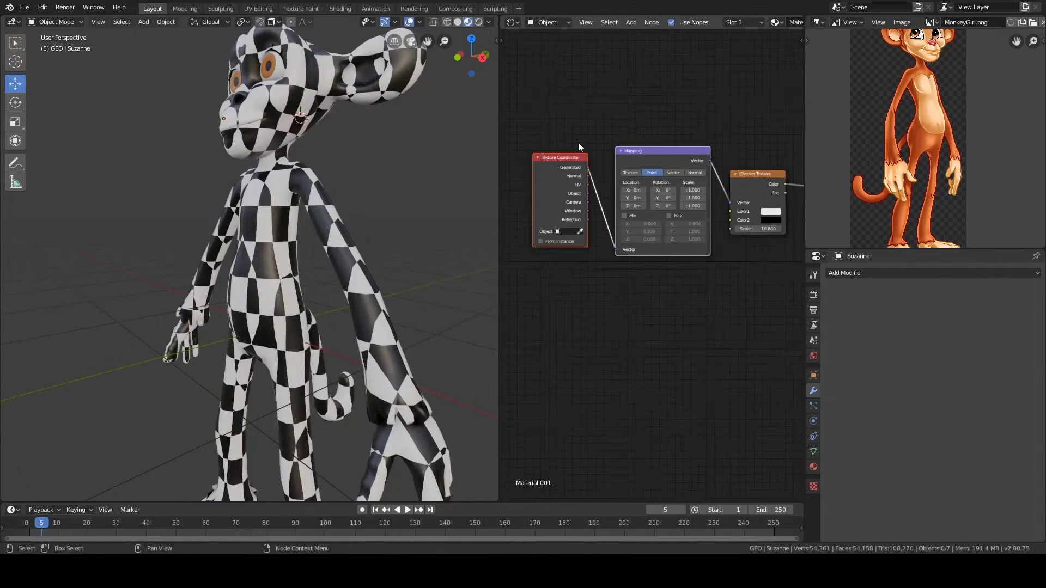
mouse_move(338, 316)
middle_down()
mouse_move(298, 318)
mouse_move(349, 305)
middle_up()
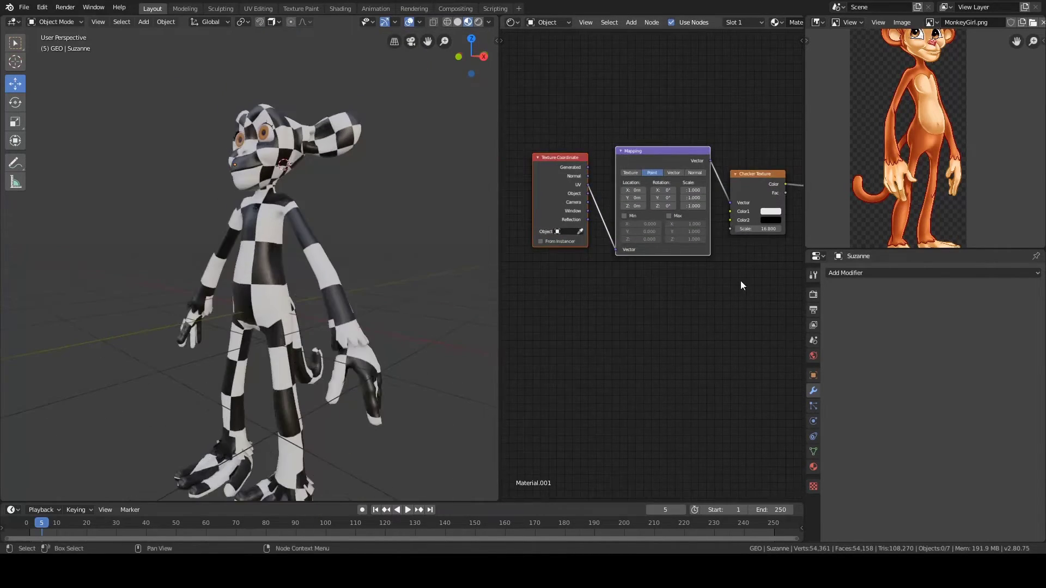
Step: Set the Checker Texture's scale to 50 and inspect the pattern on the head and body
double_click(664, 239)
text(50)
key(Return)
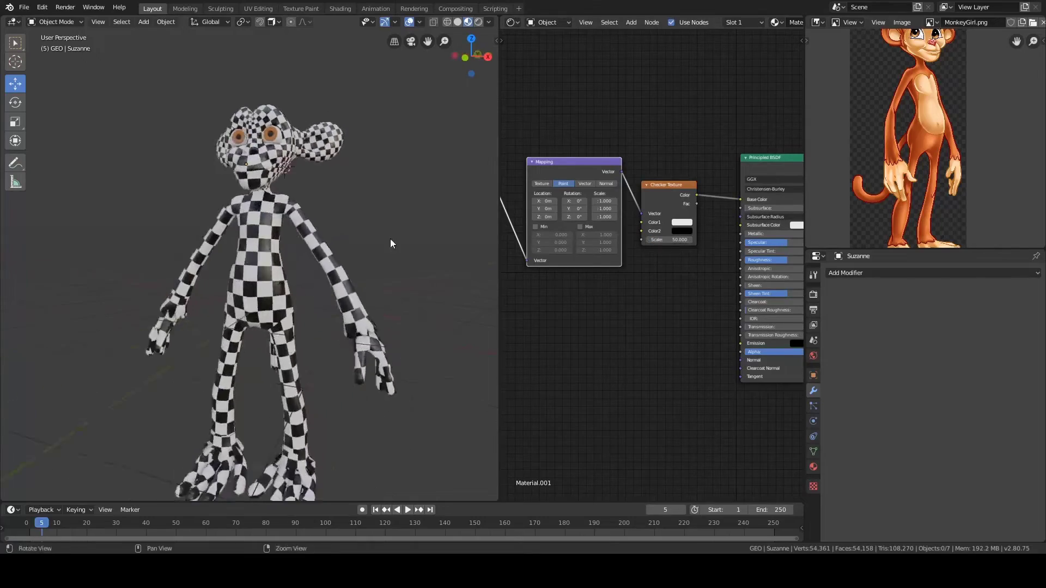
middle_drag(390, 239, 177, 270)
scroll(118, 217, up, 2)
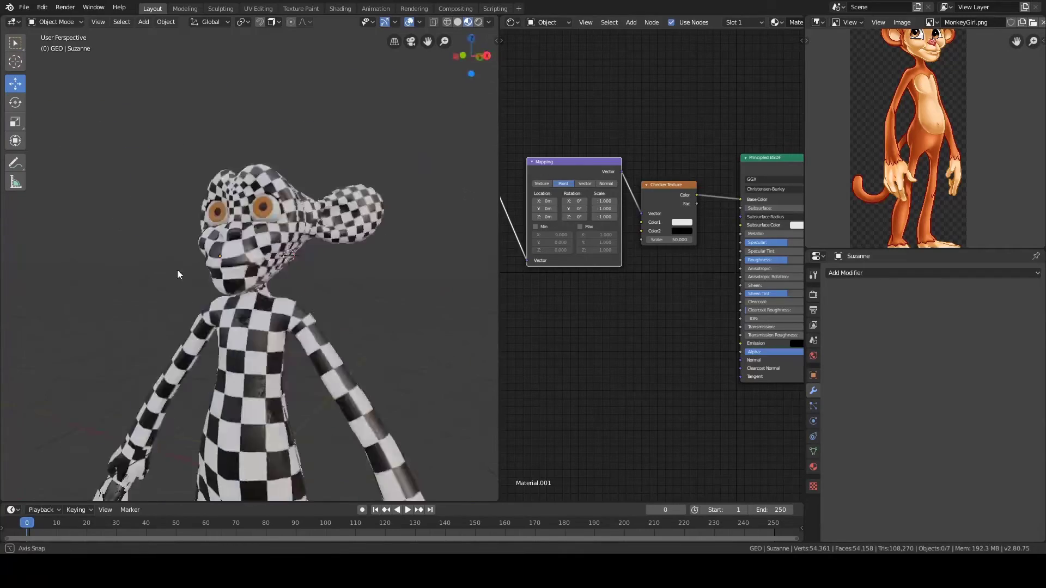
Step: Return to the UV Editor, put the body mesh in Edit Mode and clear its selection
click(535, 87)
key(Tab)
key(alt+a)
Step: Select the front and back regions of both ears and scale down their four UV islands, finishing with a 0.918 factor
scroll(350, 247, up, 3)
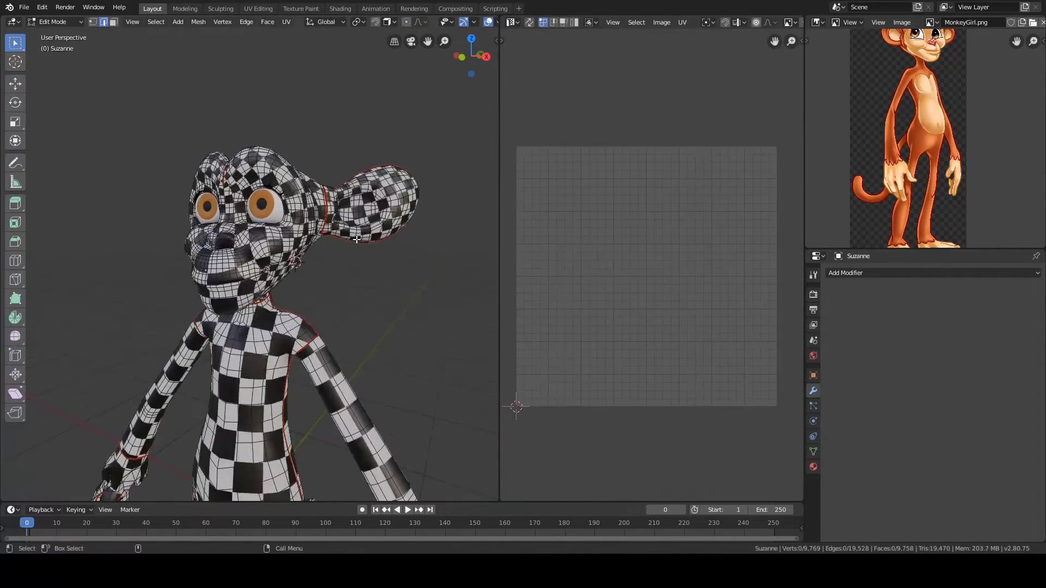
key(l)
middle_drag(371, 204, 234, 209)
key(l)
key(l)
middle_drag(335, 207, 193, 213)
key(l)
middle_drag(305, 215, 174, 223)
key(a)
middle_drag(349, 235, 370, 245)
key(s)
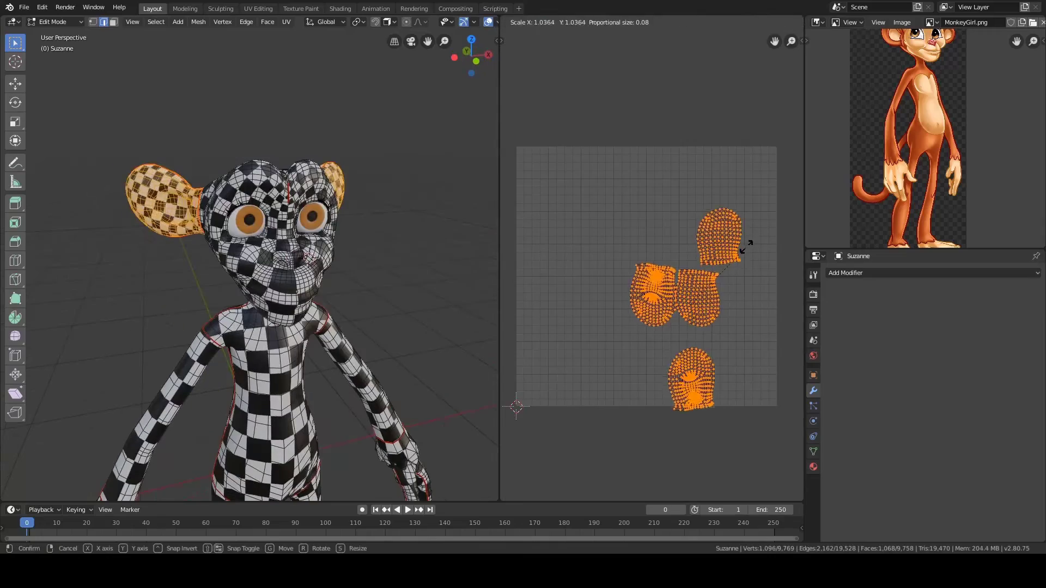
middle_drag(305, 283, 327, 261)
key(s)
click(721, 251)
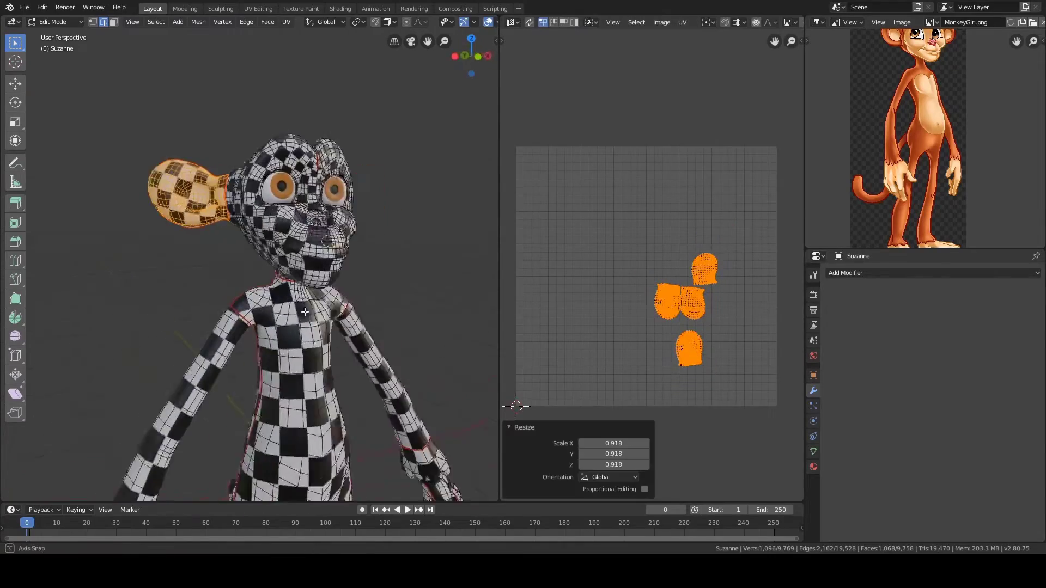
Step: Select the mouth interior up to its seams and scale down its fan-shaped UV island
scroll(302, 308, up, 3)
middle_drag(371, 363, 322, 340)
middle_drag(223, 291, 303, 284)
key(alt+a)
scroll(303, 283, up, 8)
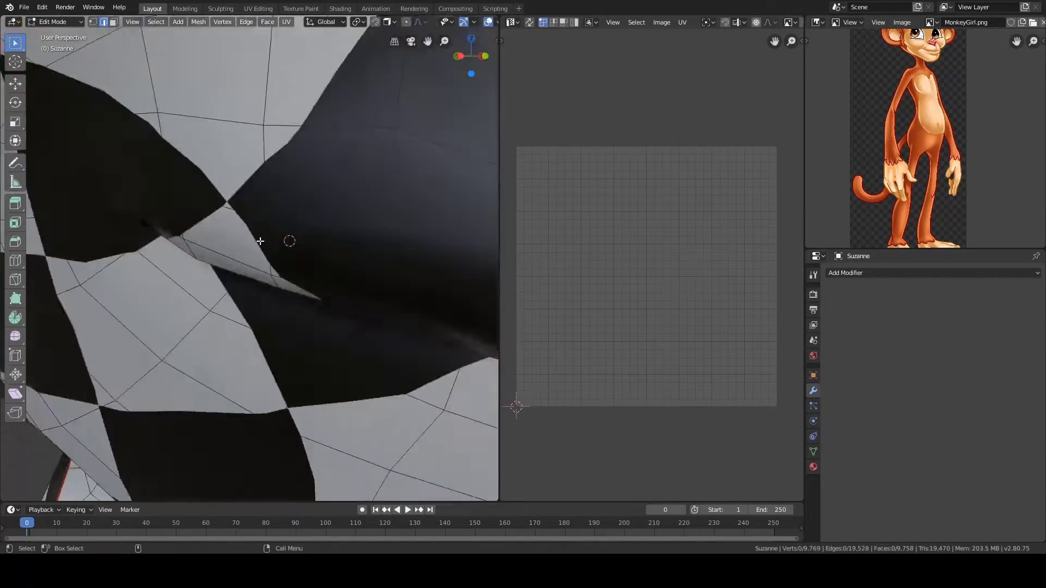
key(l)
scroll(398, 267, down, 3)
scroll(397, 267, down, 4)
middle_drag(390, 250, 109, 182)
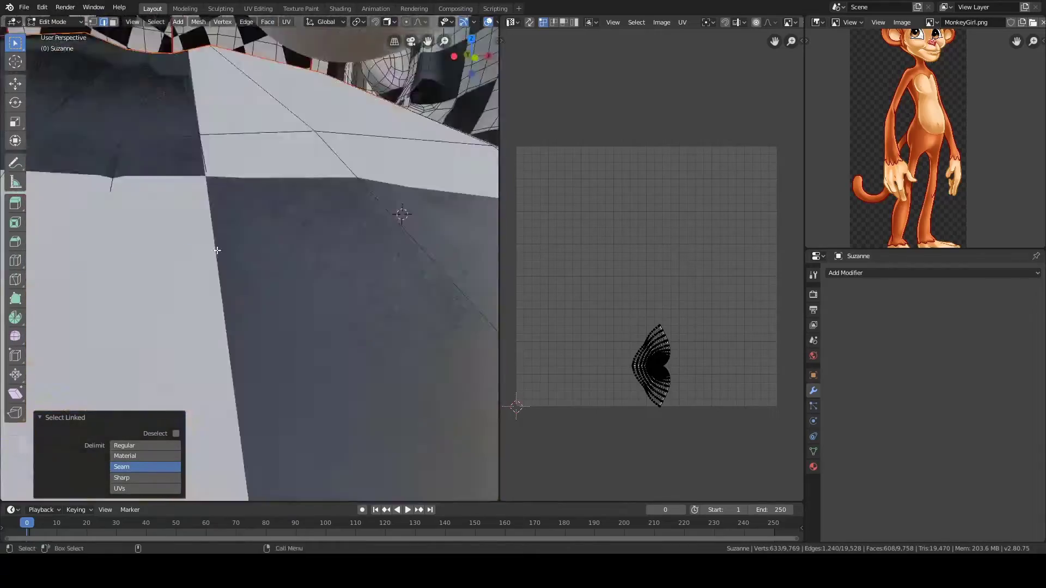
scroll(109, 181, down, 6)
key(l)
scroll(260, 264, up, 3)
scroll(260, 264, up, 6)
key(s)
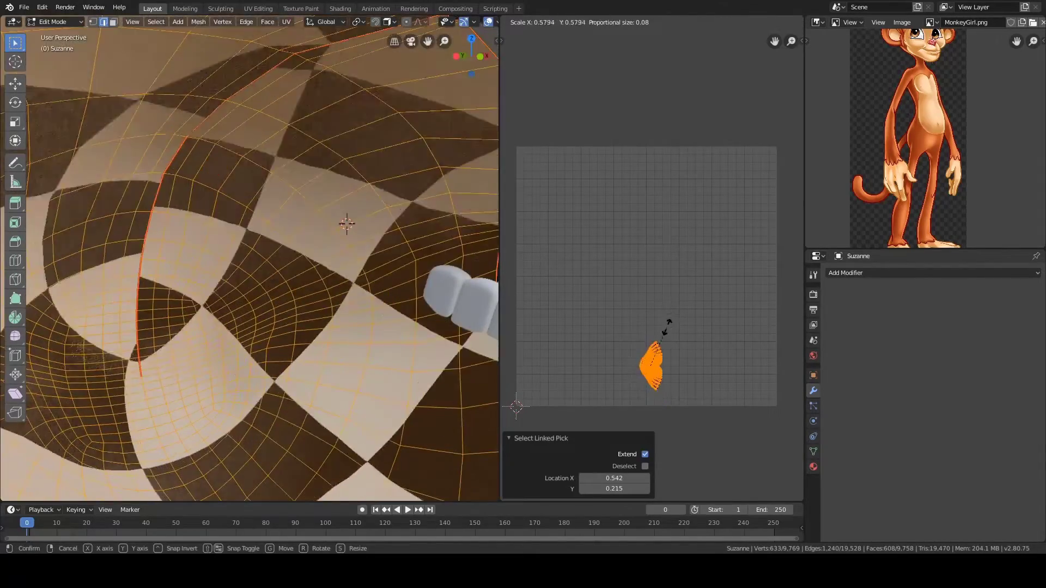
click(667, 320)
Step: Show the whole mesh's UV layout, select the large head island and scale it by about 0.66
scroll(382, 273, down, 8)
middle_drag(381, 277, 414, 266)
key(a)
scroll(415, 266, down, 4)
key(alt+a)
key(a)
key(alt+a)
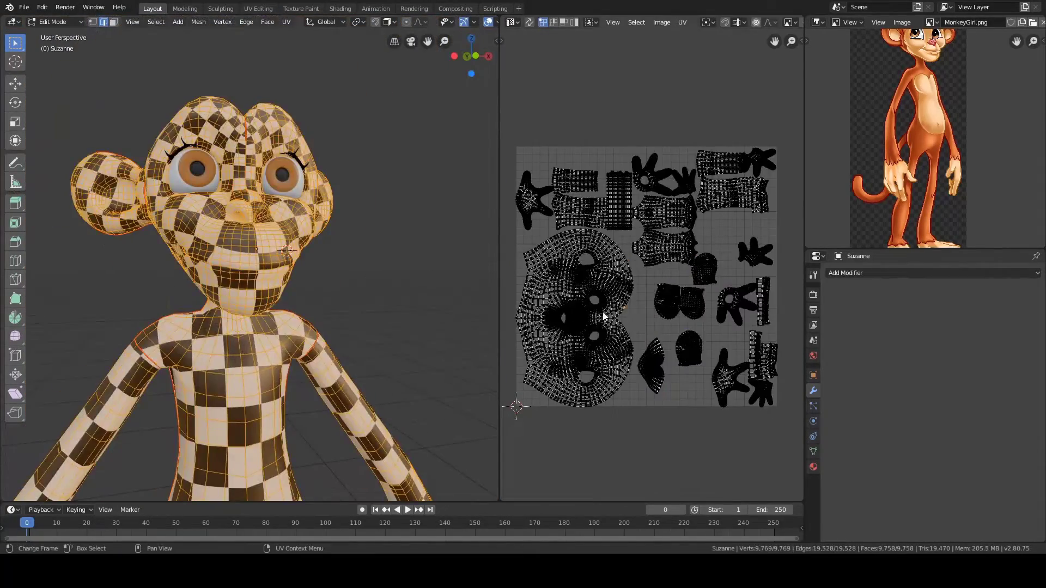
key(l)
middle_drag(272, 267, 388, 268)
scroll(387, 268, up, 2)
key(s)
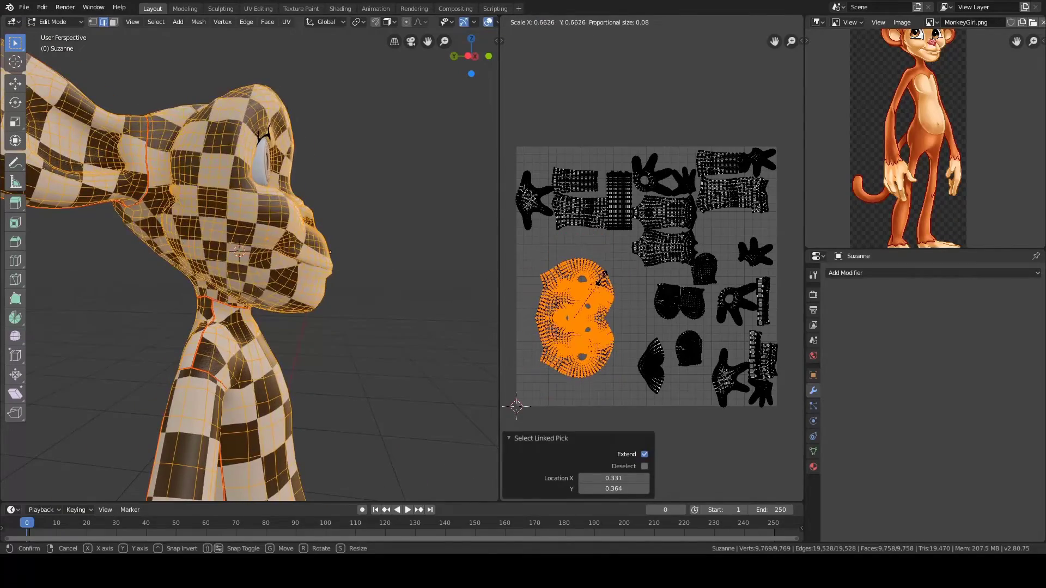
click(602, 278)
Step: Scale the head island up by 1.045 and check its checker size against the neck and ears
middle_drag(278, 267, 11, 285)
key(s)
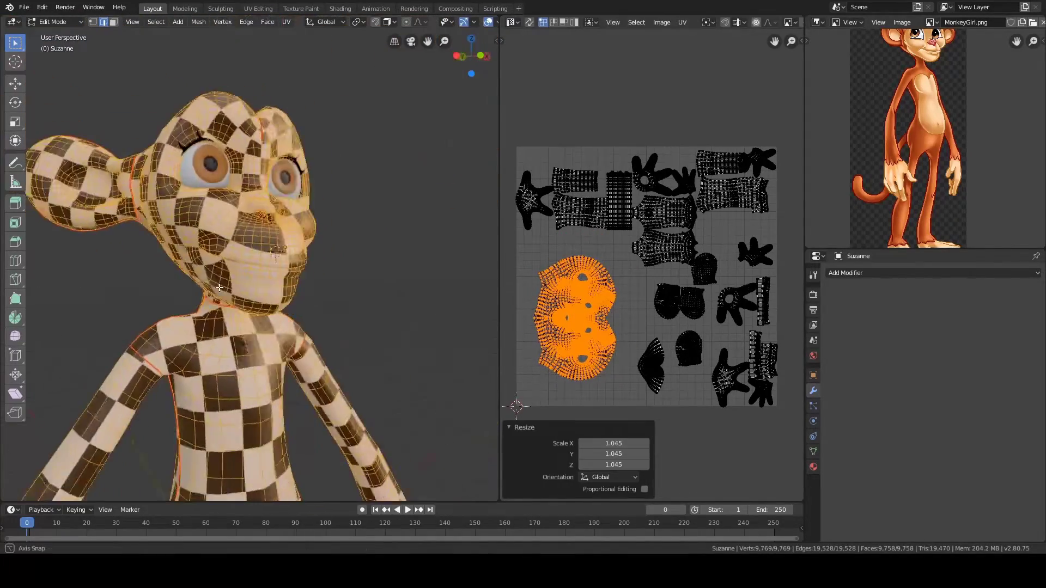
middle_drag(252, 256, 274, 276)
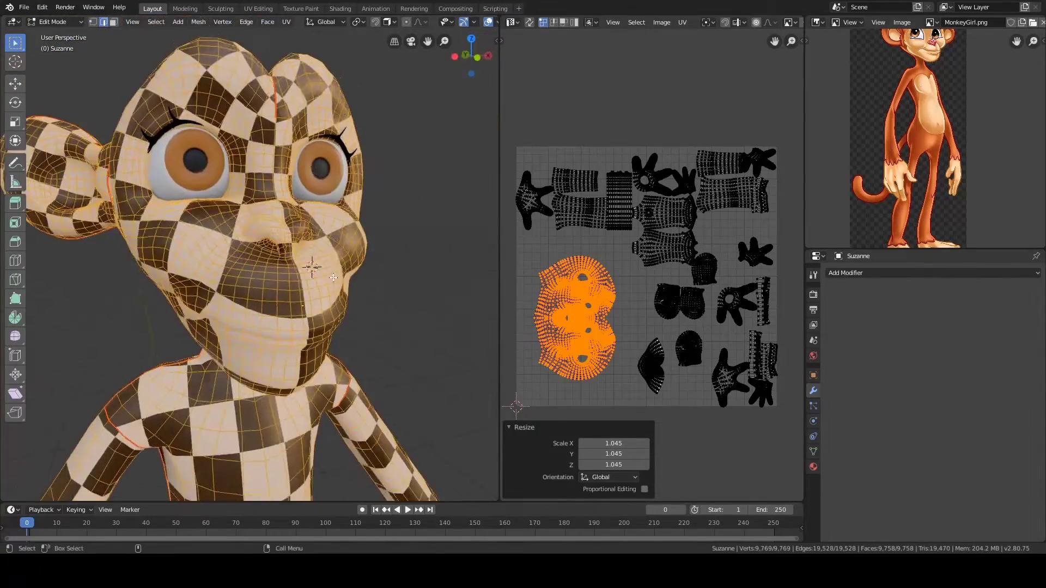
middle_drag(267, 278, 350, 310)
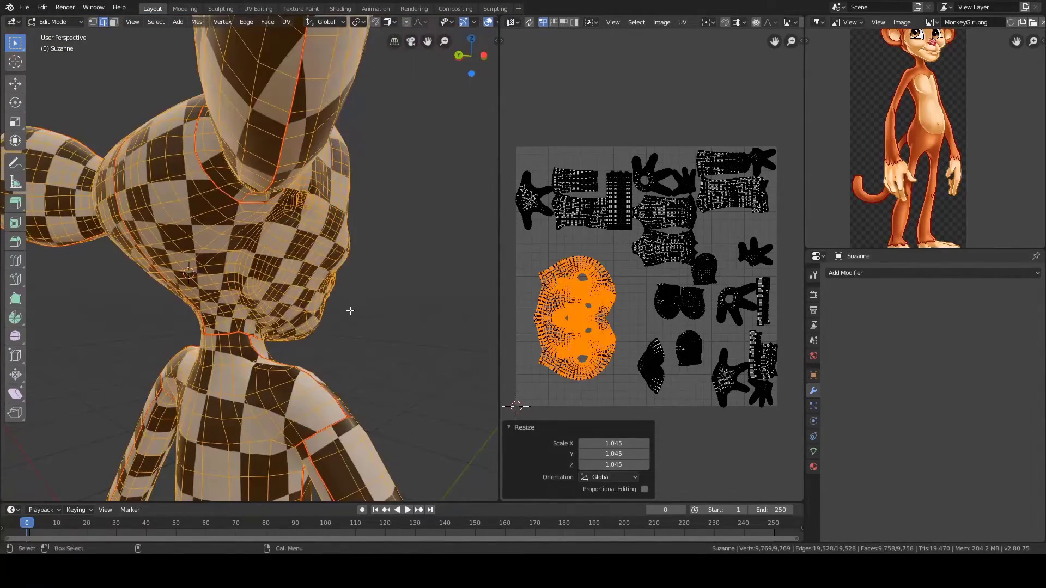
Step: Clear the mesh selection, bring the mouth into view and turn on UV sync selection to show the whole layout
key(alt+a)
middle_drag(401, 282, 348, 262)
scroll(294, 267, up, 2)
alt+click(376, 285)
key(a)
middle_drag(431, 246, 453, 237)
click(530, 22)
key(alt+a)
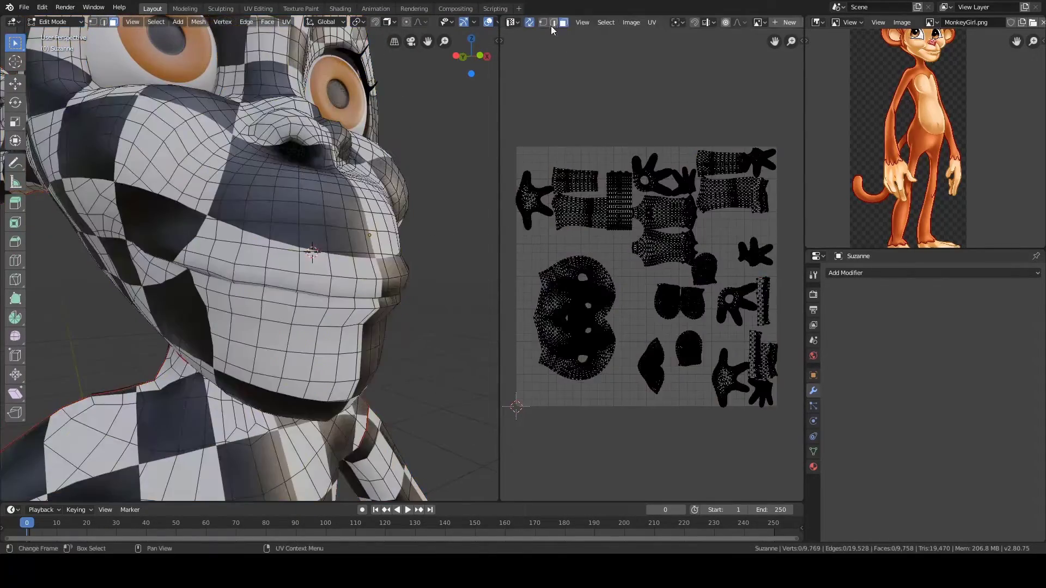
click(530, 22)
click(531, 22)
Step: Select the face loop around the mouth opening in the head's UV island and grow the selection outward
scroll(571, 305, up, 3)
middle_drag(571, 305, 673, 212)
scroll(673, 212, down, 2)
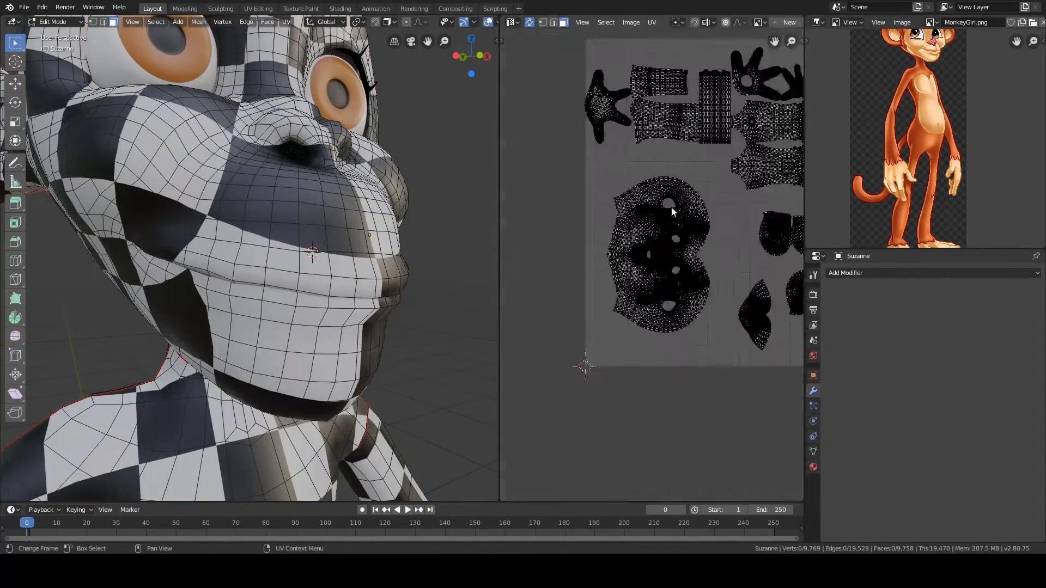
scroll(649, 252, up, 13)
alt+click(603, 216)
scroll(610, 218, down, 4)
key(ctrl+KP_Add)
key(ctrl+KP_Add)
key(ctrl+KP_Add)
key(ctrl+KP_Add)
key(ctrl+KP_Add)
key(ctrl+KP_Add)
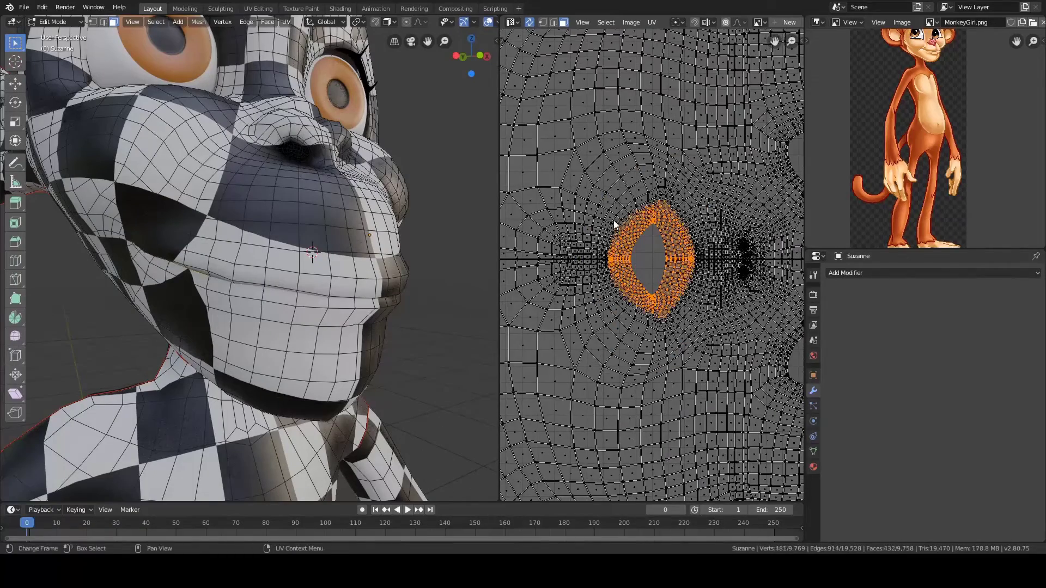
Step: Extend the selection over the lips and chin, viewing only the selected faces' UVs
click(530, 22)
key(ctrl+KP_Add)
key(ctrl+KP_Add)
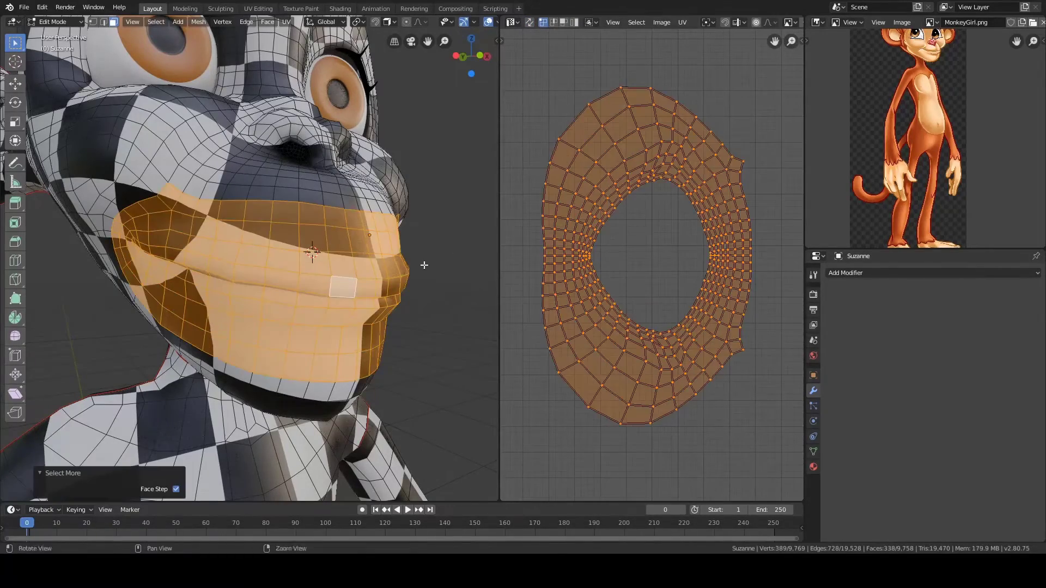
key(ctrl+KP_Add)
mouse_move(423, 263)
middle_down()
mouse_move(401, 273)
mouse_move(433, 260)
middle_up()
scroll(651, 262, down, 10)
scroll(616, 260, up, 3)
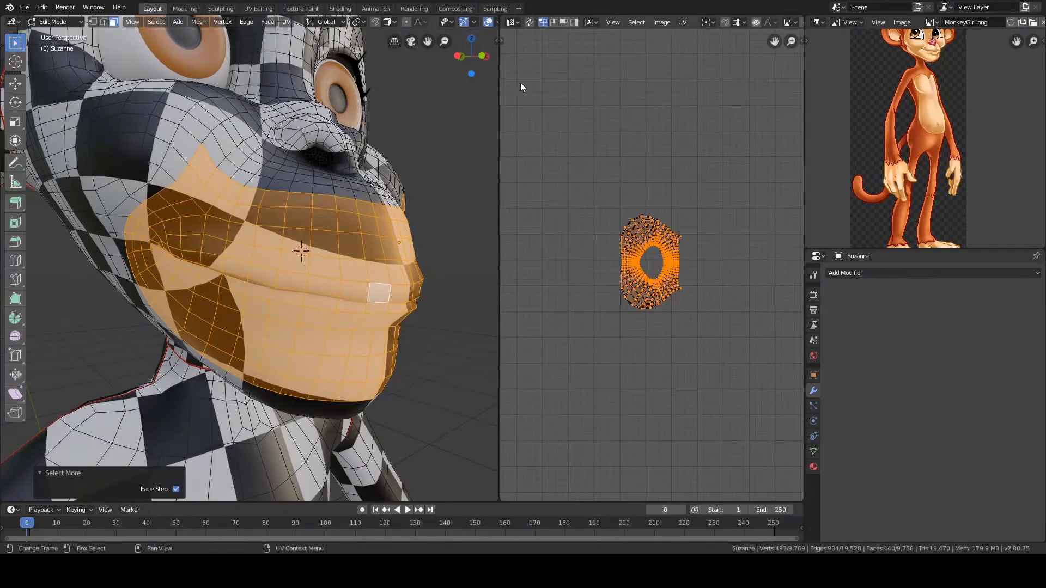
Step: Try Minimize Stretch on the selected mouth area within the head's UV island and undo it
click(528, 22)
scroll(625, 206, down, 5)
middle_drag(705, 231, 616, 224)
scroll(617, 225, up, 6)
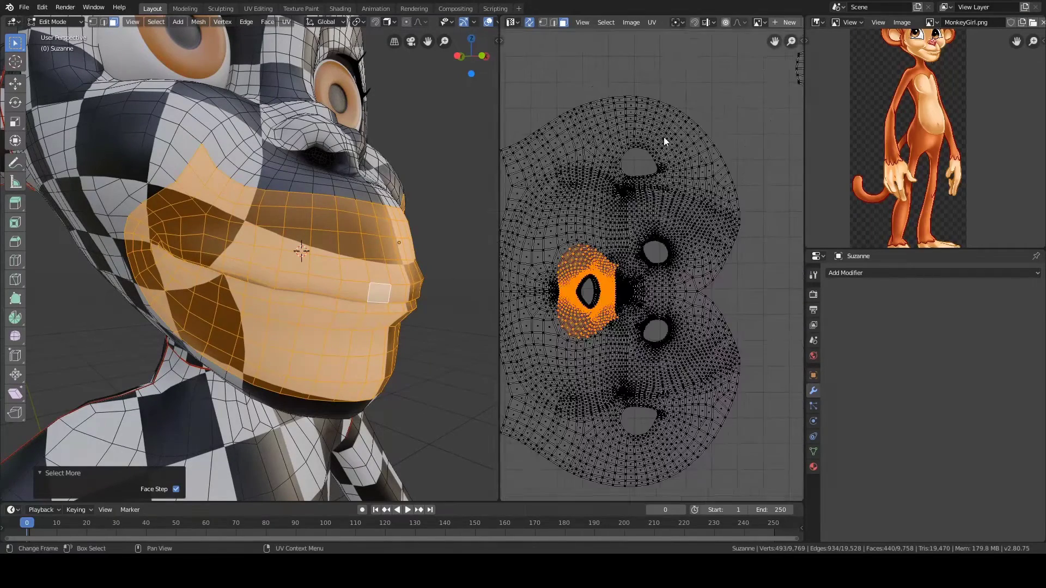
click(651, 22)
click(682, 213)
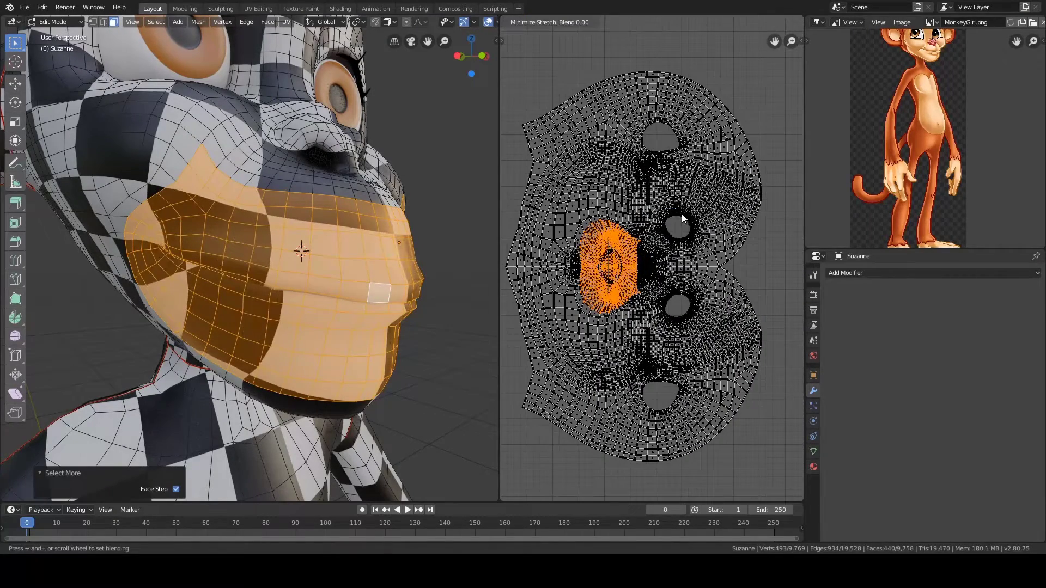
click(548, 183)
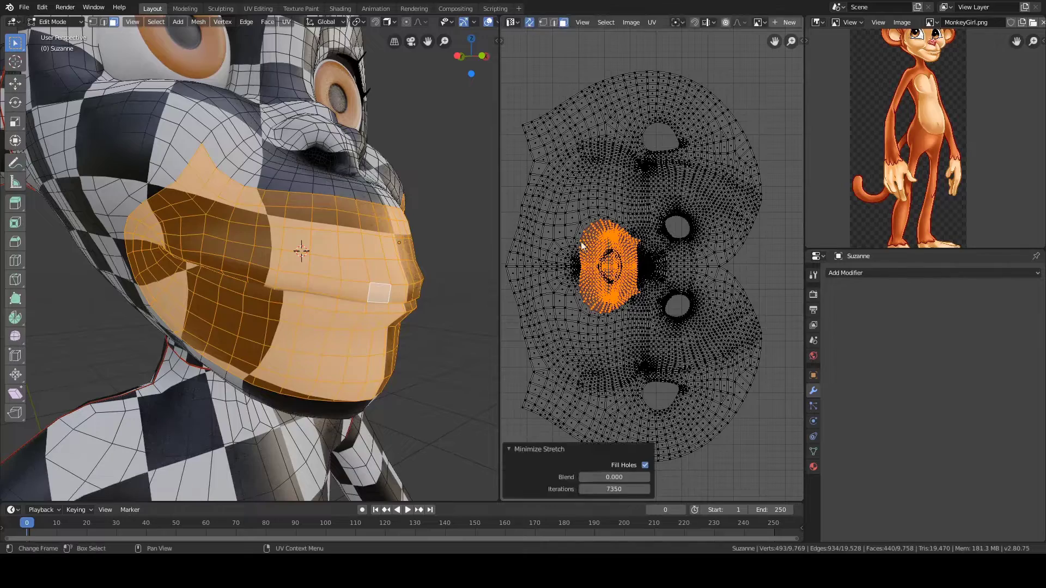
middle_drag(463, 343, 434, 308)
scroll(434, 308, down, 4)
scroll(434, 309, up, 2)
key(ctrl+z)
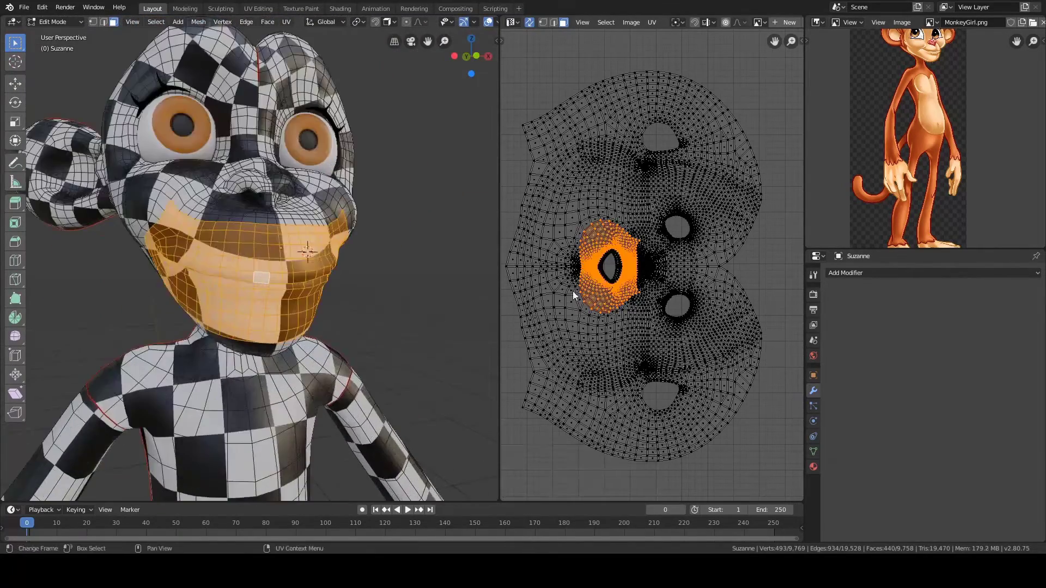
Step: Grow the mouth selection three more steps across the muzzle and run Minimize Stretch on its UVs
scroll(574, 297, up, 1)
middle_drag(381, 267, 425, 288)
key(ctrl+KP_Add)
key(ctrl+KP_Add)
key(ctrl+KP_Add)
key(ctrl+v)
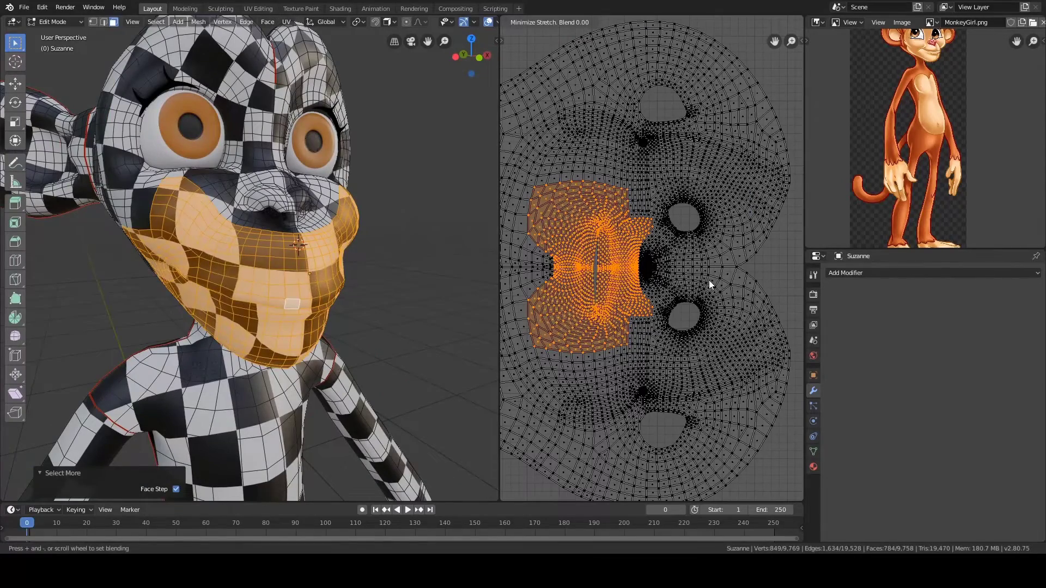
Step: Add the remaining cheek, chin and nose faces to the selection and minimize the stretch of the muzzle UVs
mouse_move(305, 283)
middle_down()
mouse_move(374, 267)
mouse_move(277, 182)
middle_up()
ctrl+right_drag(220, 191, 224, 269)
mouse_move(224, 270)
middle_down()
mouse_move(288, 212)
mouse_move(178, 196)
middle_up()
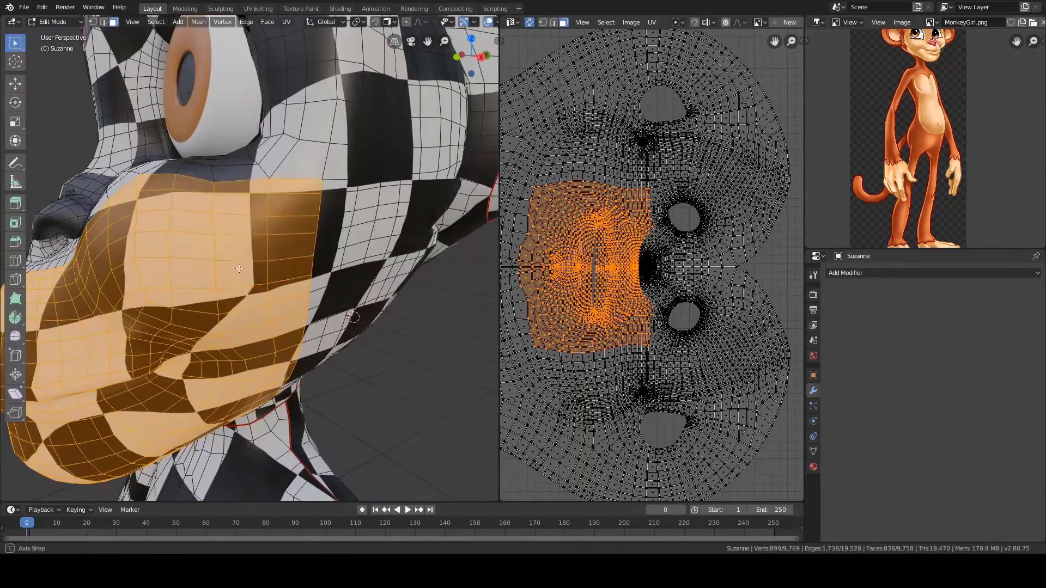
middle_drag(240, 268, 138, 253)
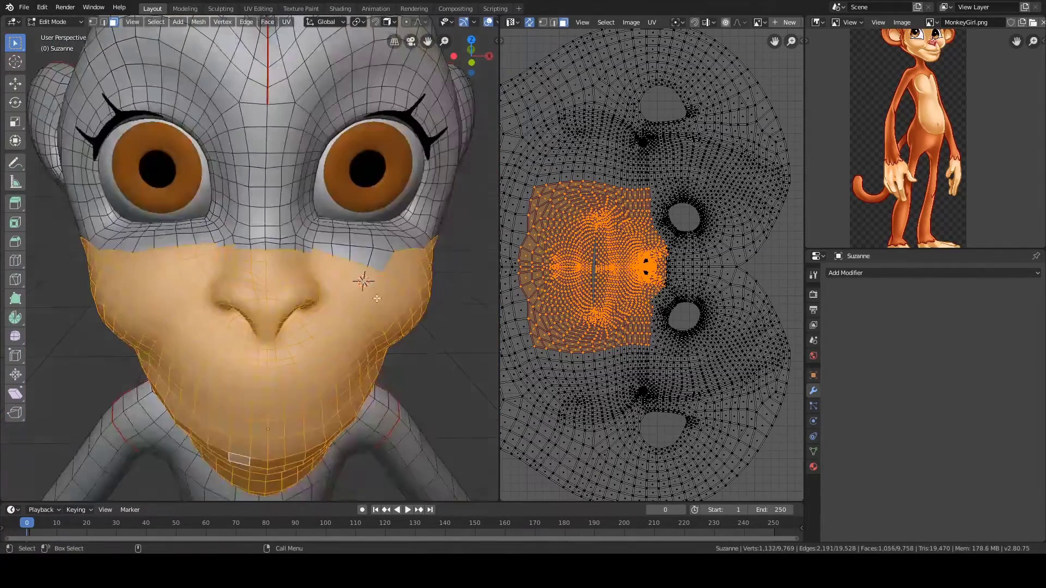
scroll(200, 257, up, 2)
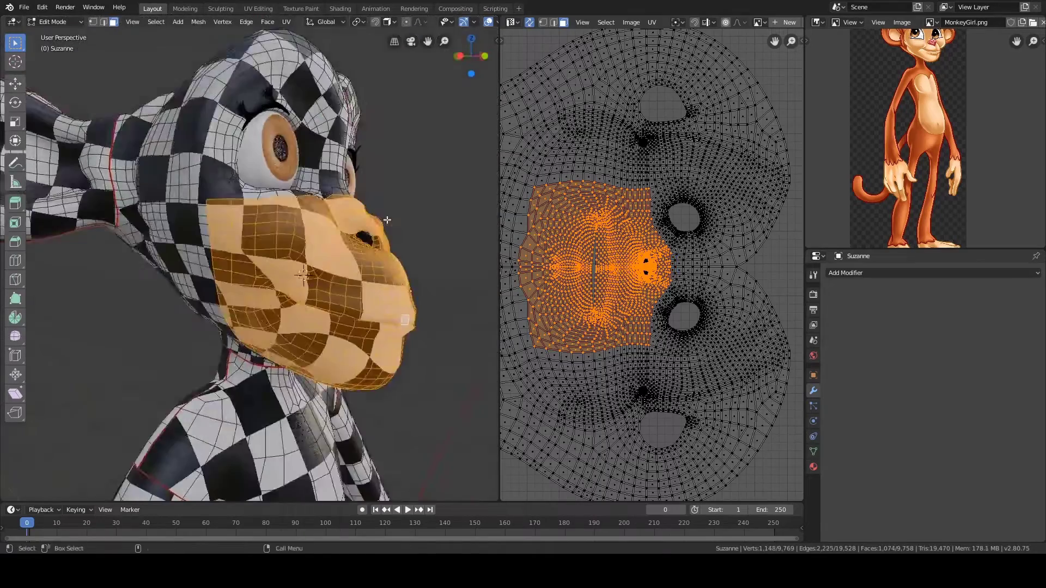
click(652, 21)
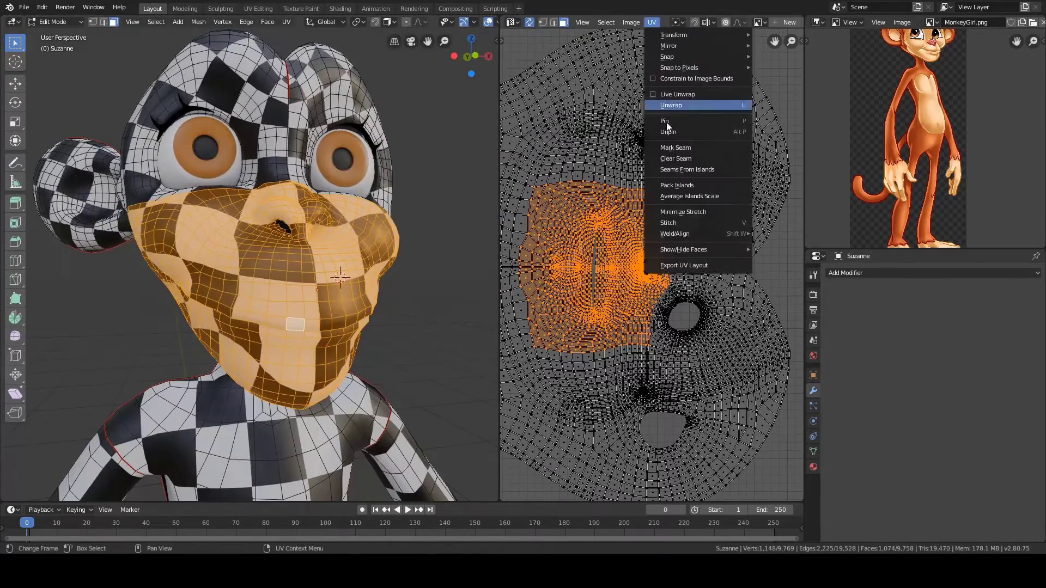
click(619, 283)
Step: Select the entire linked head island and run Minimize Stretch on it
middle_drag(305, 277, 371, 278)
key(l)
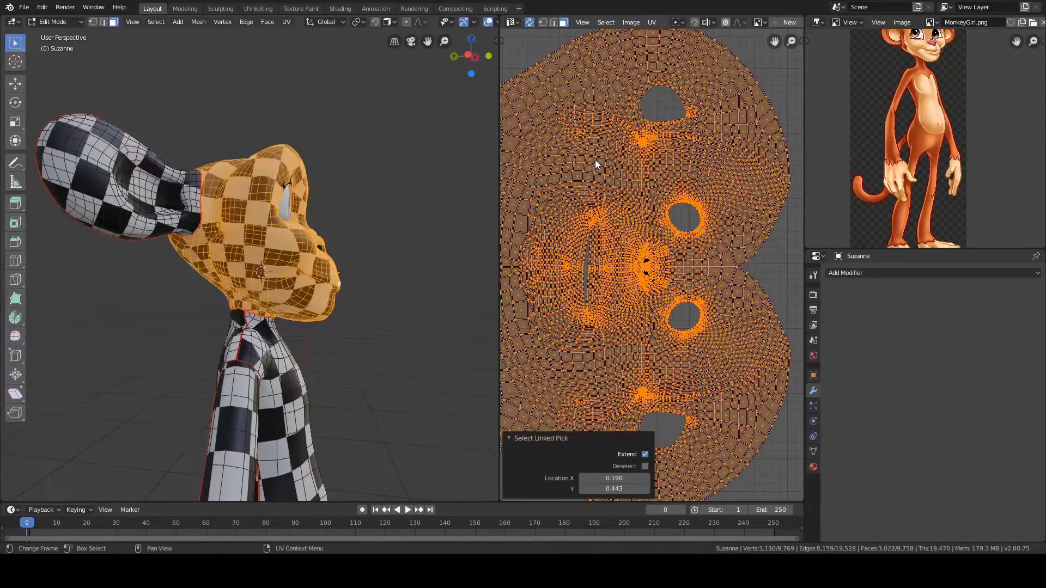
click(652, 21)
click(679, 211)
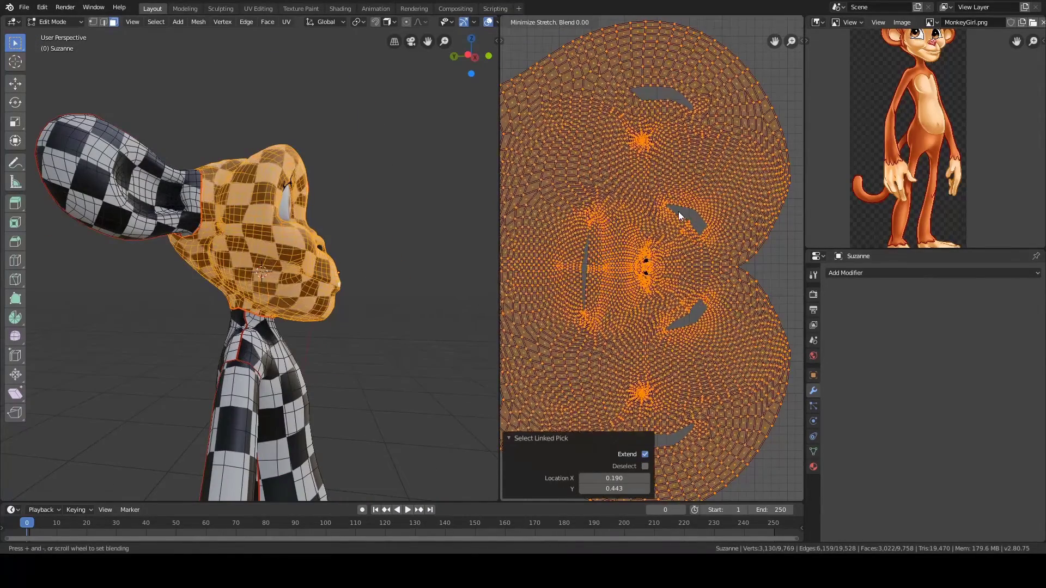
click(678, 212)
Step: Deselect everything and examine the checker pattern on the head and body from front and back
middle_drag(362, 224, 270, 249)
key(alt+a)
alt+drag(270, 249, 300, 246)
scroll(371, 283, up, 5)
scroll(300, 246, down, 6)
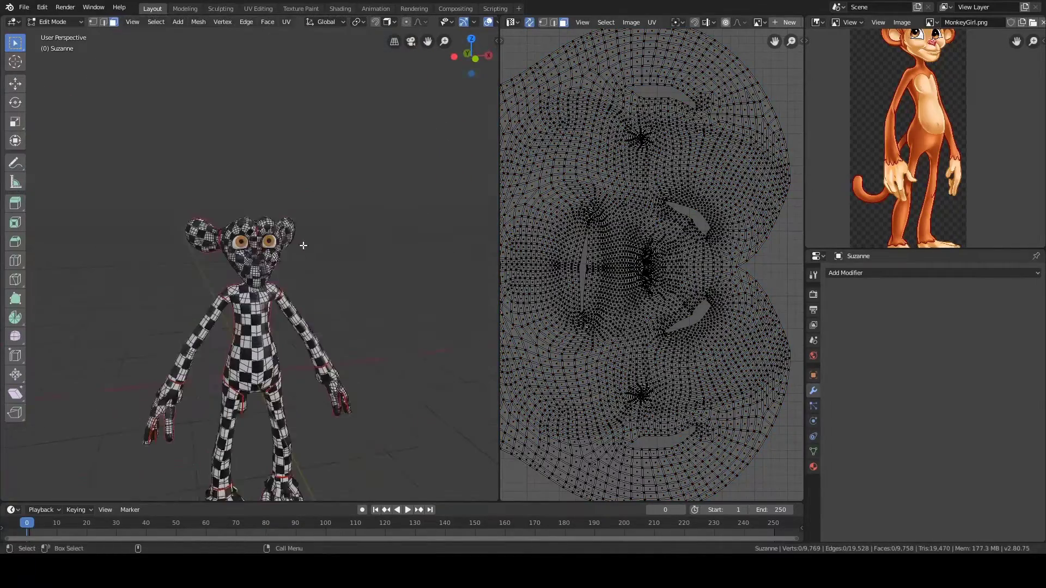
middle_drag(200, 180, 161, 164)
scroll(180, 175, up, 3)
scroll(578, 250, down, 7)
Step: Select the whole mesh, pack all UV islands into the UV square, and check the checker pattern in object mode
key(a)
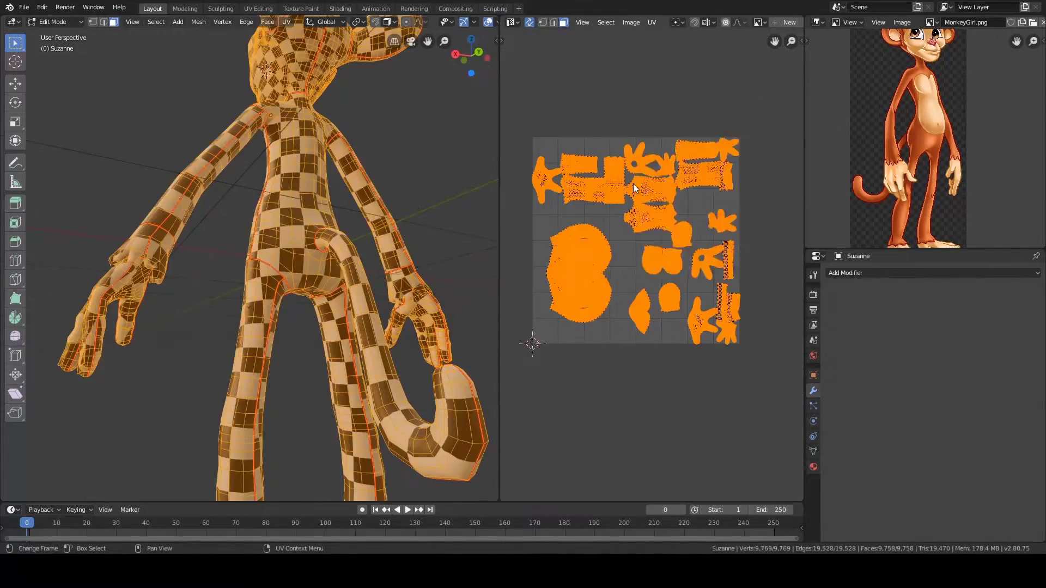
click(680, 185)
scroll(305, 234, down, 4)
mouse_move(218, 228)
middle_down()
mouse_move(385, 238)
mouse_move(217, 226)
mouse_move(299, 243)
mouse_move(366, 186)
middle_up()
key(alt+a)
key(z)
key(Tab)
key(alt+a)
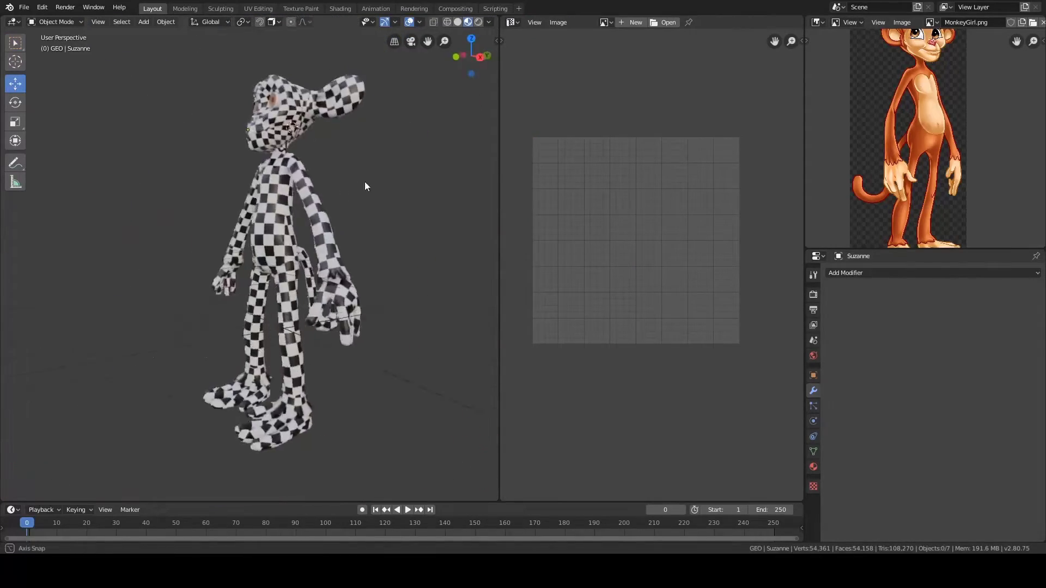
key(Tab)
scroll(403, 186, up, 8)
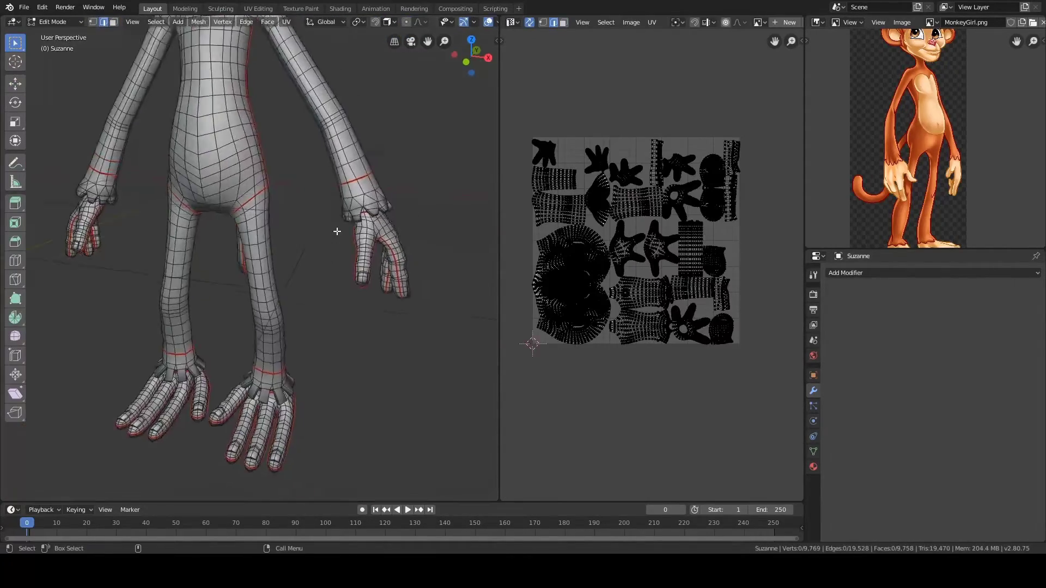
Step: Select the edge loop outlining a fingernail on the hand
middle_drag(370, 205, 311, 362)
middle_drag(330, 280, 360, 206)
alt+drag(360, 206, 298, 258)
double_click(282, 240)
shift+double_click(273, 255)
middle_drag(298, 259, 265, 271)
alt+drag(265, 271, 376, 268)
alt+right_drag(376, 268, 250, 271)
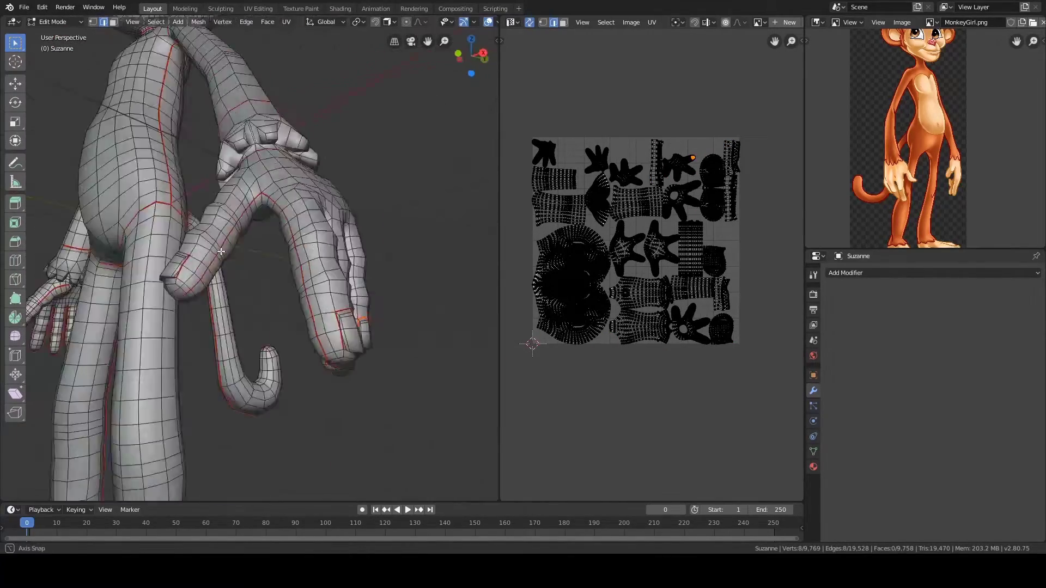
Step: Select the edges outlining the next nails on the fingers and toes and mark them as seams
alt+drag(251, 271, 347, 193)
double_click(434, 273)
key(f)
double_click(358, 317)
alt+shift+click(347, 194)
key(ctrl+e)
middle_drag(347, 194, 268, 180)
click(268, 178)
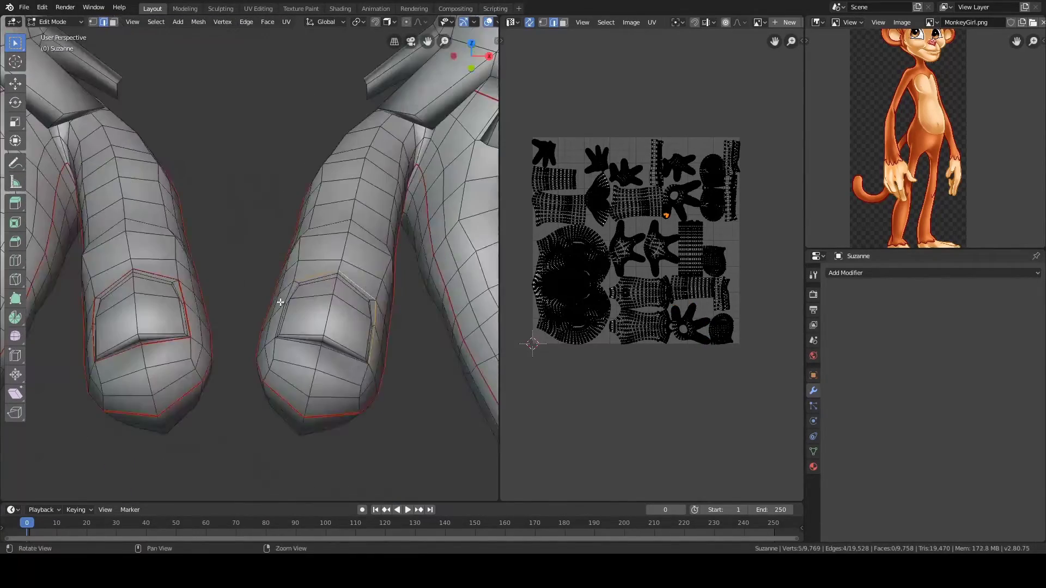
Step: Select the edges around the remaining toenails and mark them as seams
alt+drag(427, 291, 155, 294)
shift+click(205, 306)
click(283, 361)
shift+click(344, 246)
key(ctrl+e)
alt+click(335, 290)
middle_drag(335, 289, 266, 325)
key(ctrl+e)
click(266, 325)
Step: Select the toenails on both feet up to their seams
scroll(381, 322, down, 6)
middle_drag(401, 320, 452, 313)
key(l)
key(l)
key(l)
key(l)
key(ctrl+z)
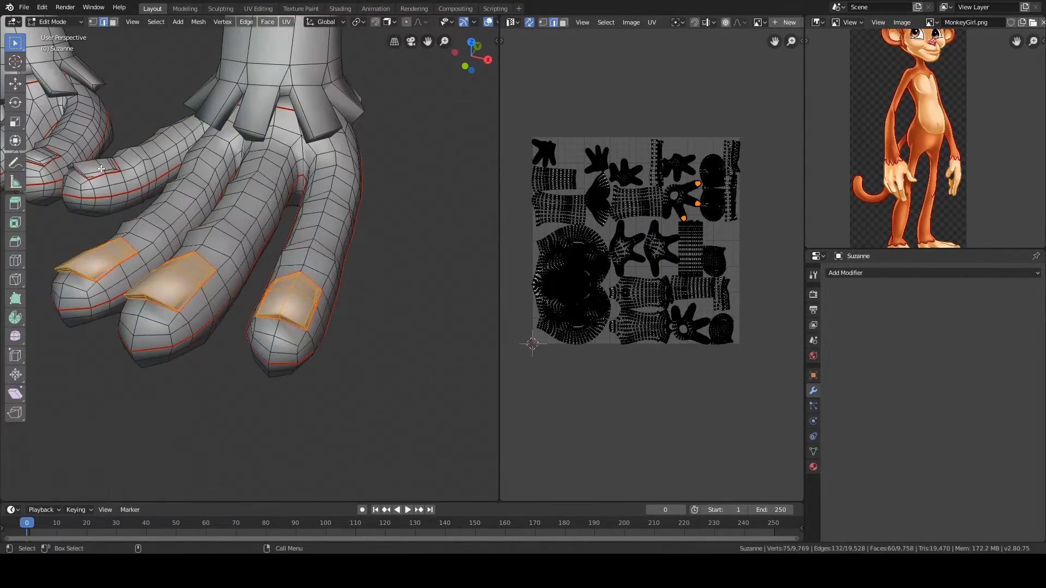
key(l)
key(l)
shift+middle_drag(99, 163, 302, 173)
key(l)
key(l)
key(l)
scroll(218, 245, down, 5)
scroll(302, 173, down, 3)
Step: Add the fingernails of both hands to the selection and unwrap all nails with the Angle Based method and 0.001 margin
key(l)
key(l)
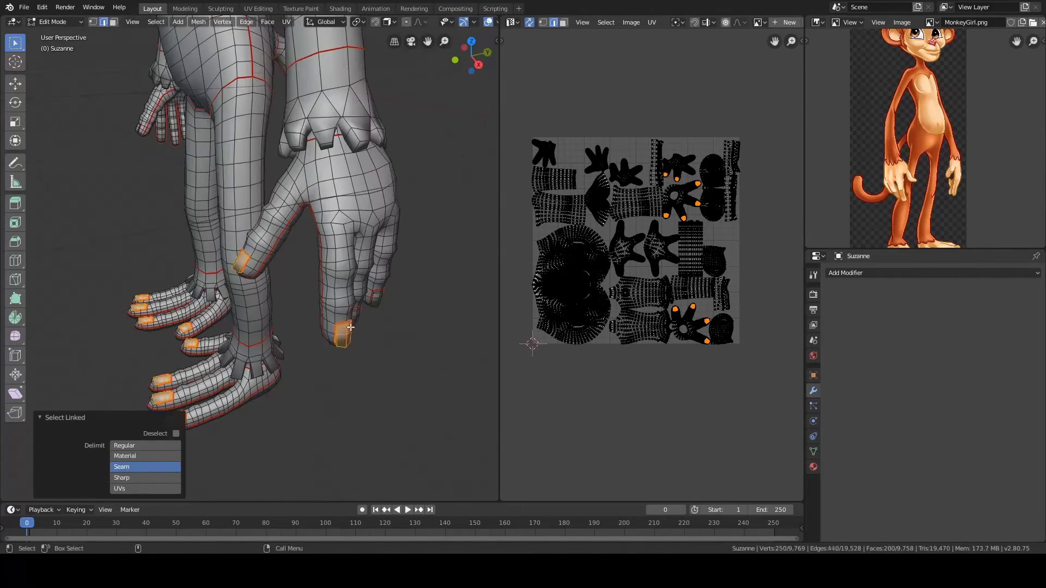
key(l)
key(l)
middle_drag(376, 297, 493, 278)
key(l)
key(l)
key(l)
key(l)
key(u)
click(422, 212)
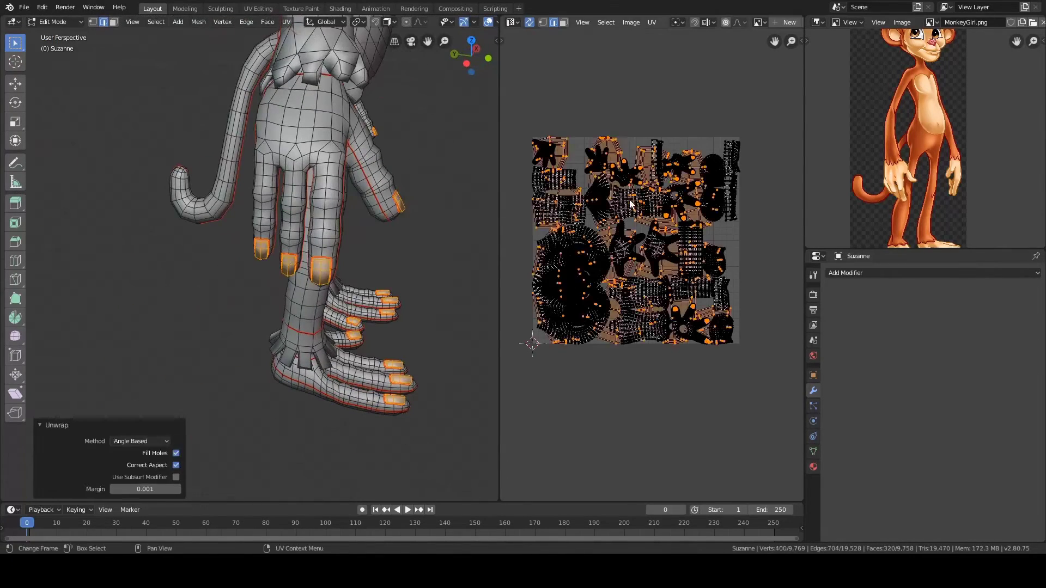
Step: Show only the nails' UVs and move them along Y by about -0.96, below the UV square
scroll(652, 264, down, 3)
key(g)
right_click(652, 327)
click(529, 23)
key(a)
key(g)
key(y)
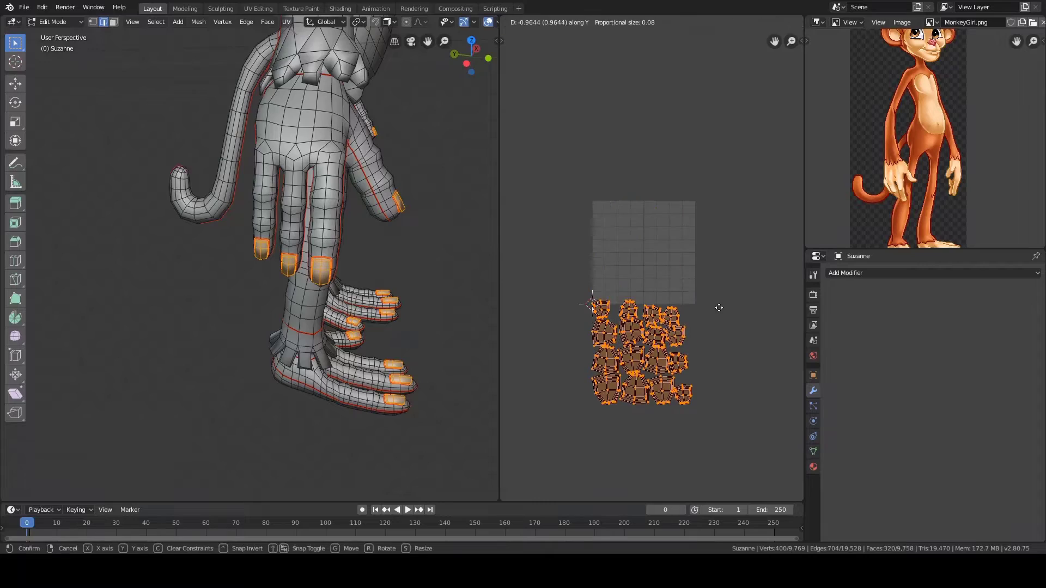
click(719, 306)
Step: Show the full UV layout, select the linked nail islands, move them further down along Y and scale them down
key(a)
middle_drag(542, 293, 528, 248)
key(alt+a)
drag(567, 262, 673, 368)
key(ctrl+l)
key(g)
key(y)
click(684, 232)
key(s)
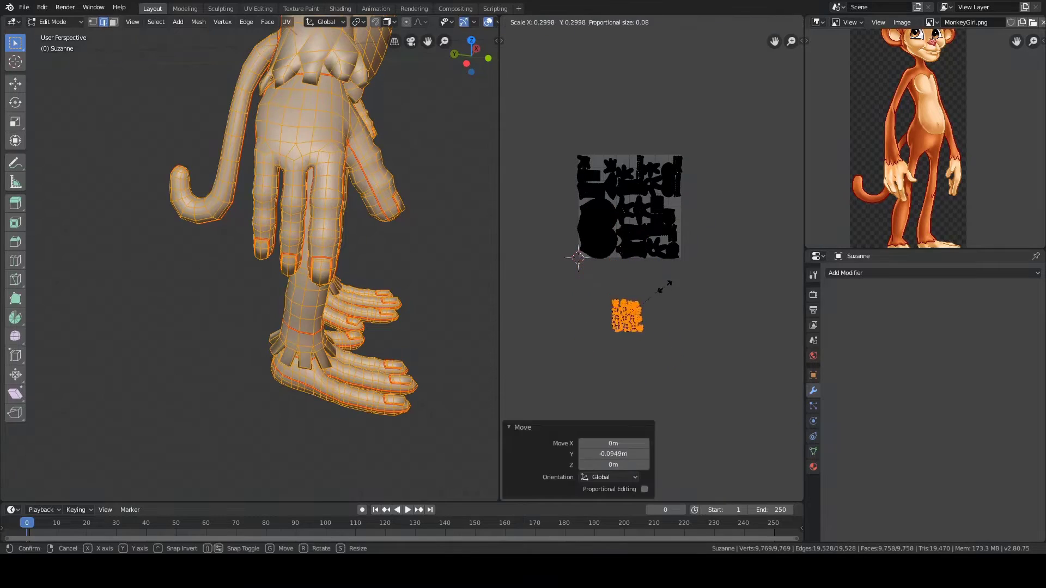
click(651, 290)
Step: Move the nail islands into the gap between the upper hand islands and scale them down further to fit
scroll(649, 265, up, 3)
key(g)
click(576, 151)
middle_drag(576, 151, 627, 309)
middle_drag(694, 241, 719, 264)
key(s)
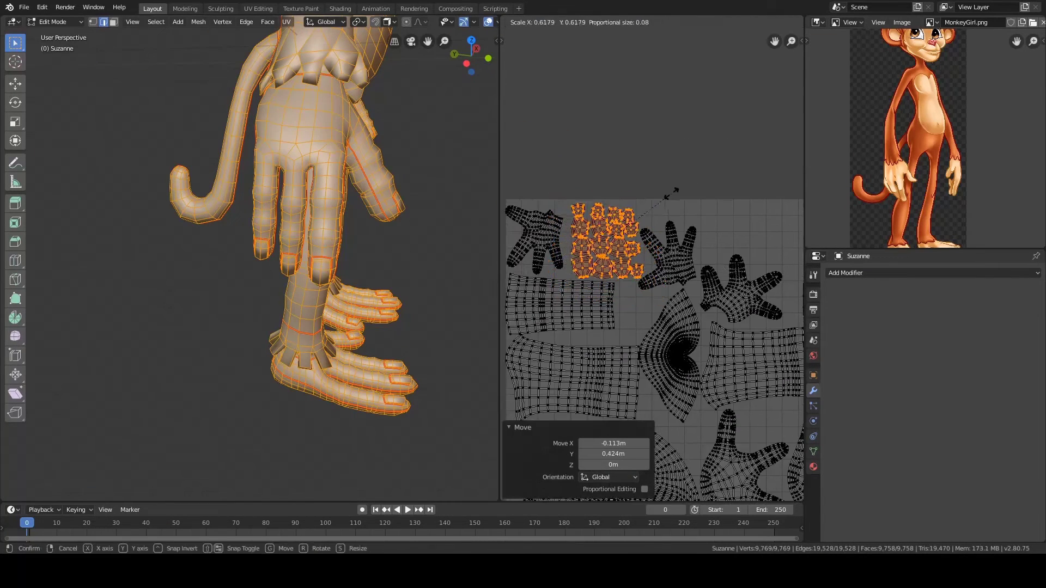
click(660, 200)
key(g)
click(590, 194)
Step: Return to object mode, check the checker pattern on the hands and feet, and deselect the body in solid shading
key(Tab)
click(468, 22)
middle_drag(386, 243, 362, 240)
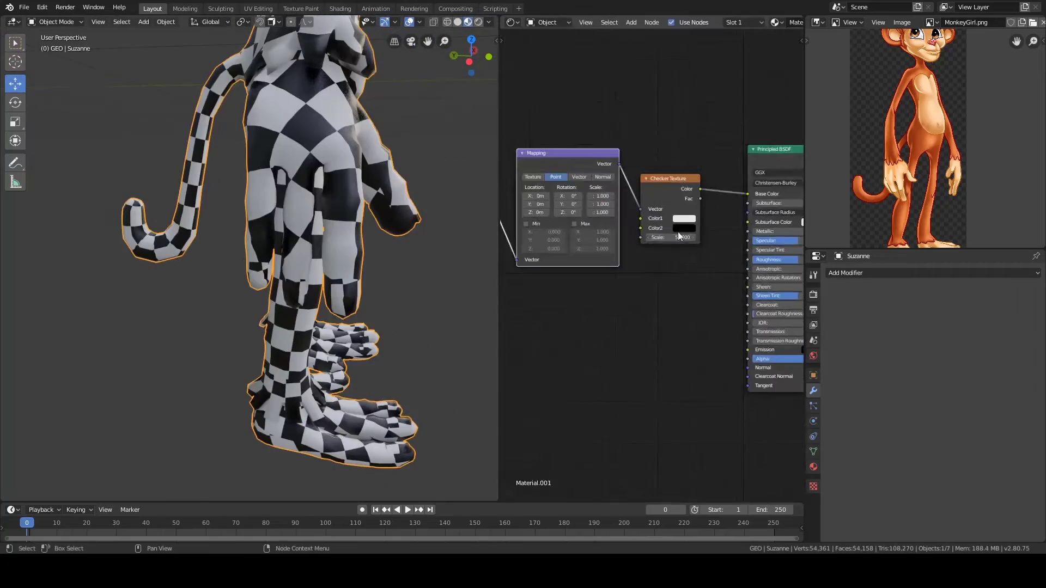
middle_drag(327, 245, 301, 211)
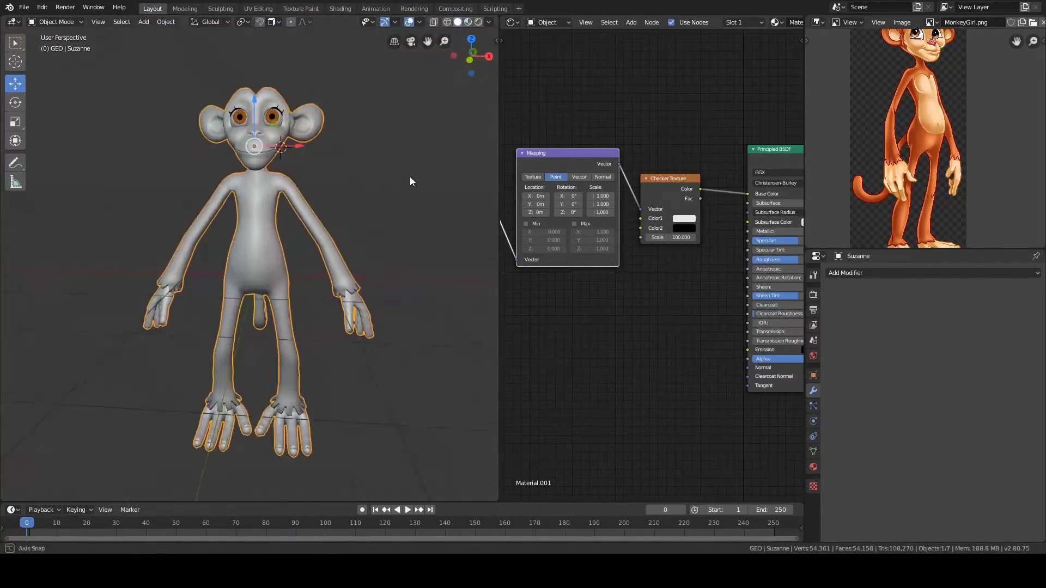
click(380, 194)
mouse_move(380, 195)
middle_down()
mouse_move(316, 194)
mouse_move(371, 183)
mouse_move(339, 195)
mouse_move(338, 170)
mouse_move(364, 184)
middle_up()
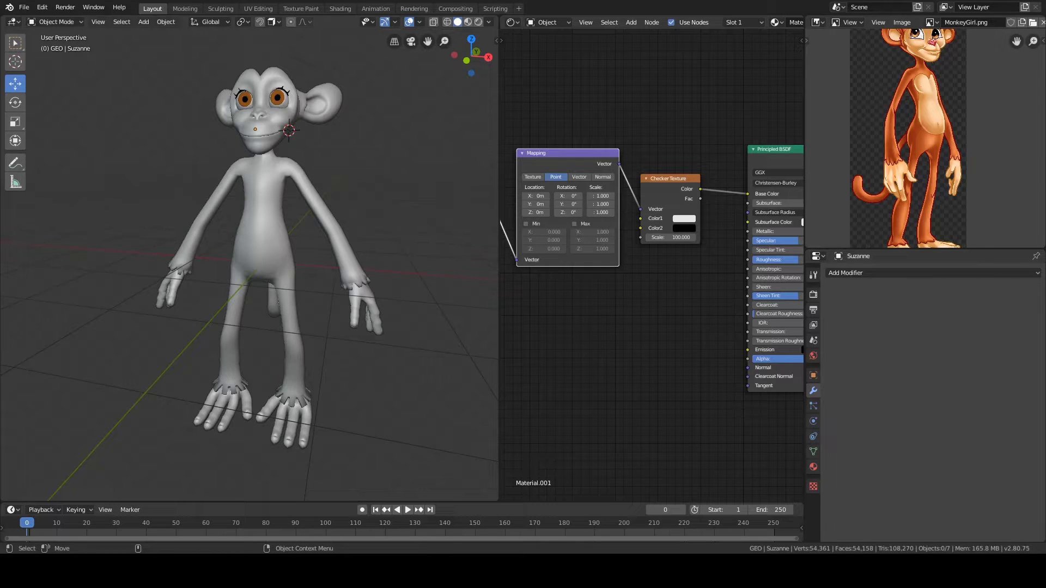
Step: Delete the Checker Texture node from the body material
middle_click(327, 229)
alt+drag(326, 230, 298, 224)
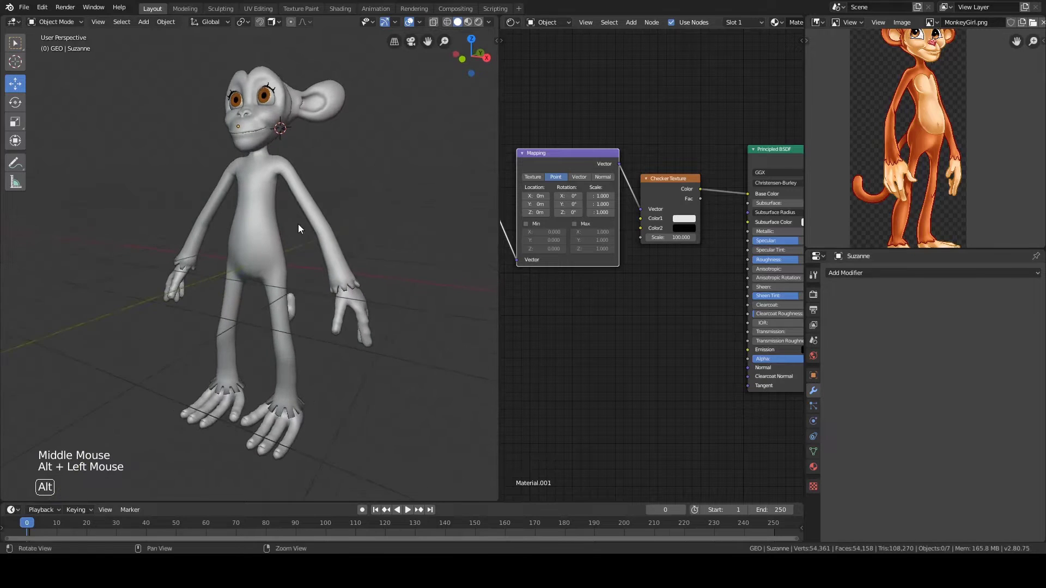
alt+middle_drag(290, 196, 332, 221)
middle_drag(518, 125, 541, 177)
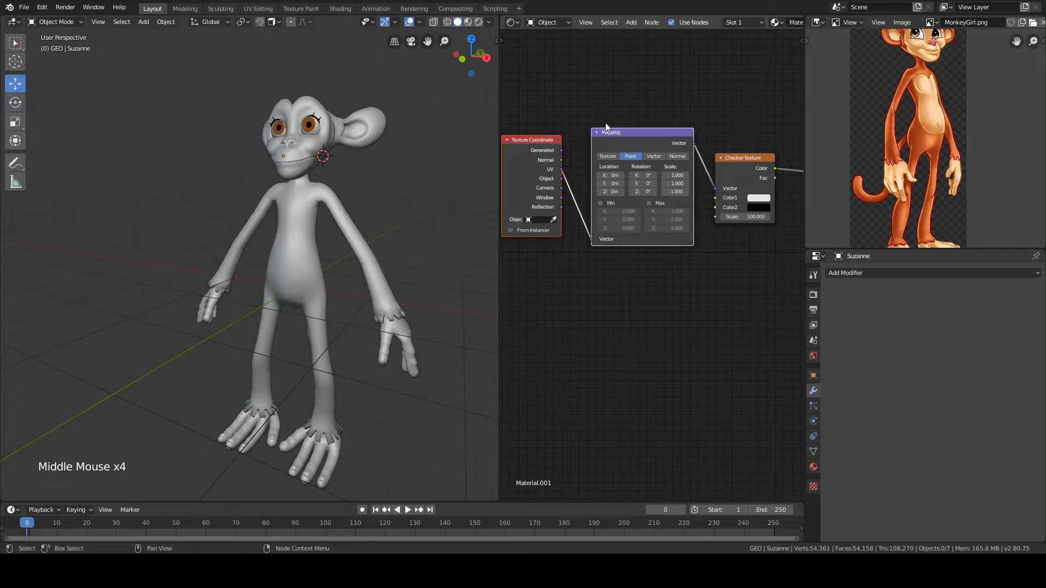
middle_drag(608, 128, 548, 131)
click(677, 183)
key(Delete)
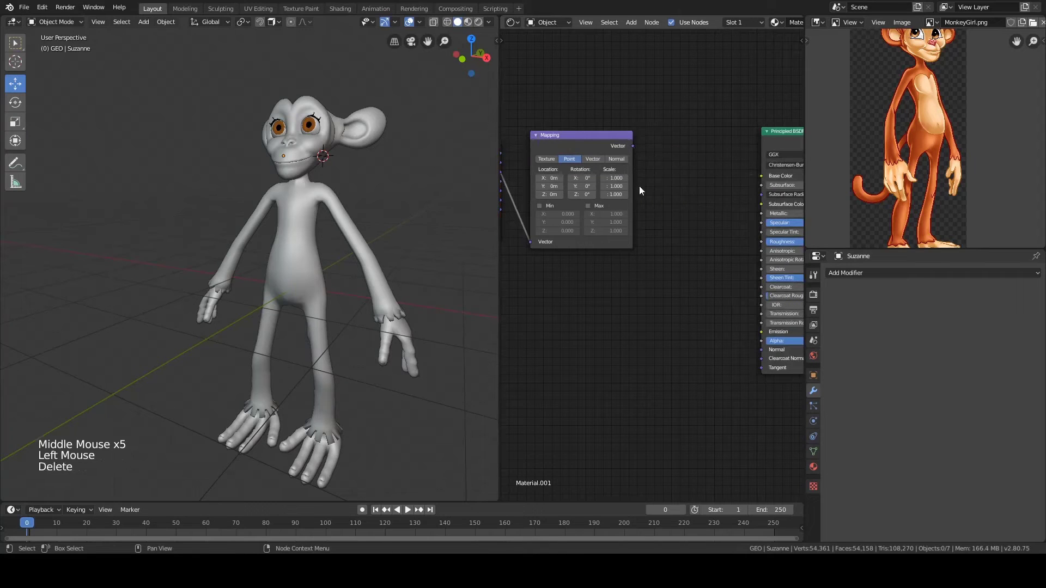
Step: Add an Image Texture node and place it between the Mapping and Principled BSDF nodes
middle_drag(661, 192, 649, 191)
key(shift+a)
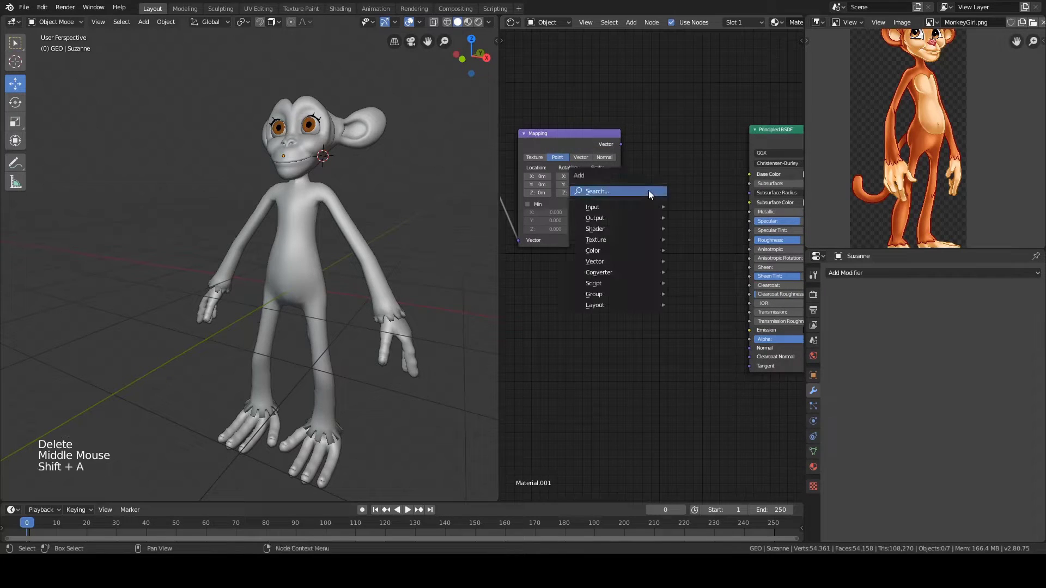
click(648, 190)
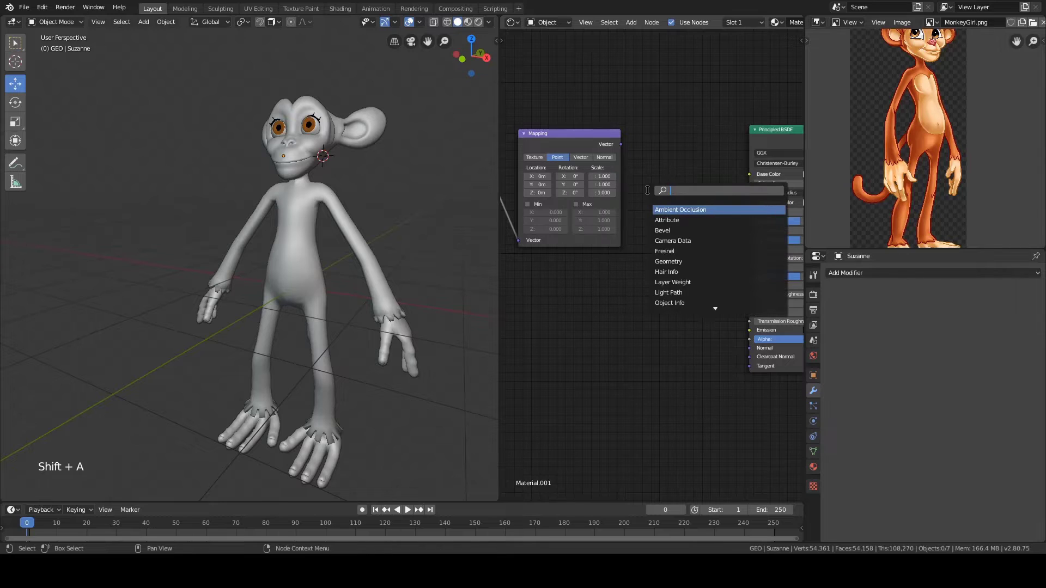
text(image)
key(Return)
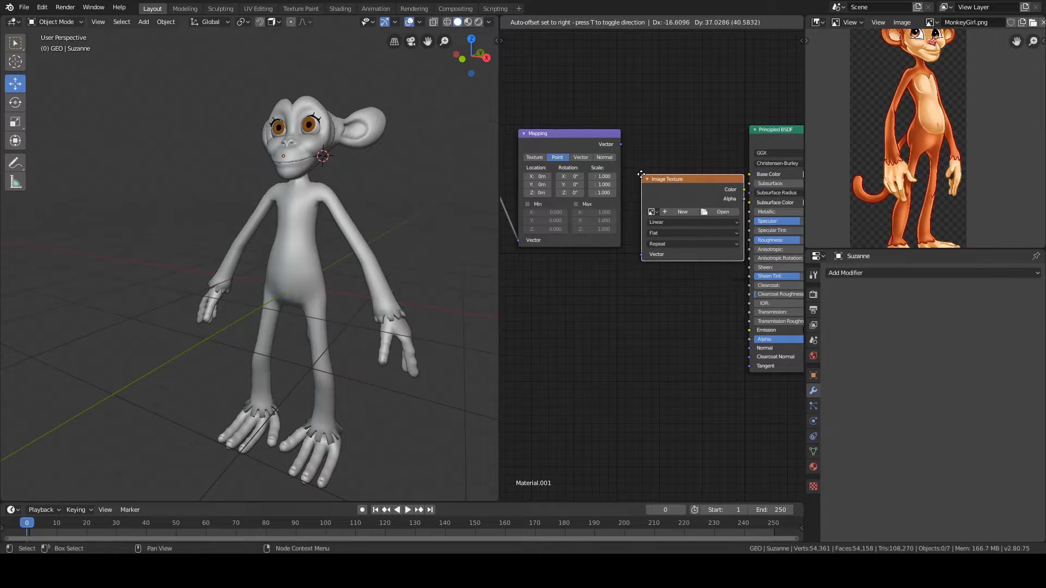
click(641, 174)
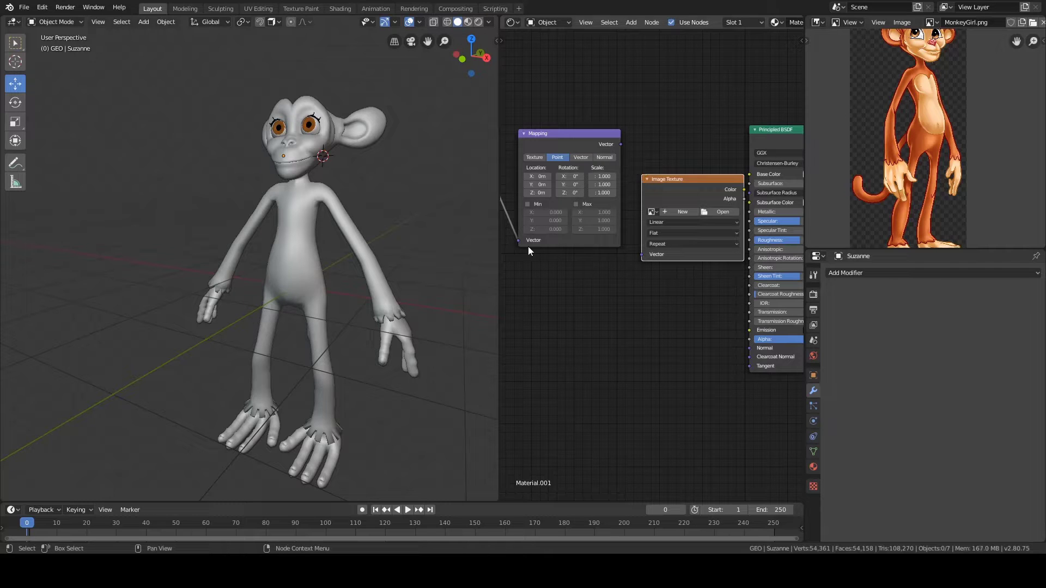
middle_drag(671, 191, 657, 213)
drag(655, 194, 649, 183)
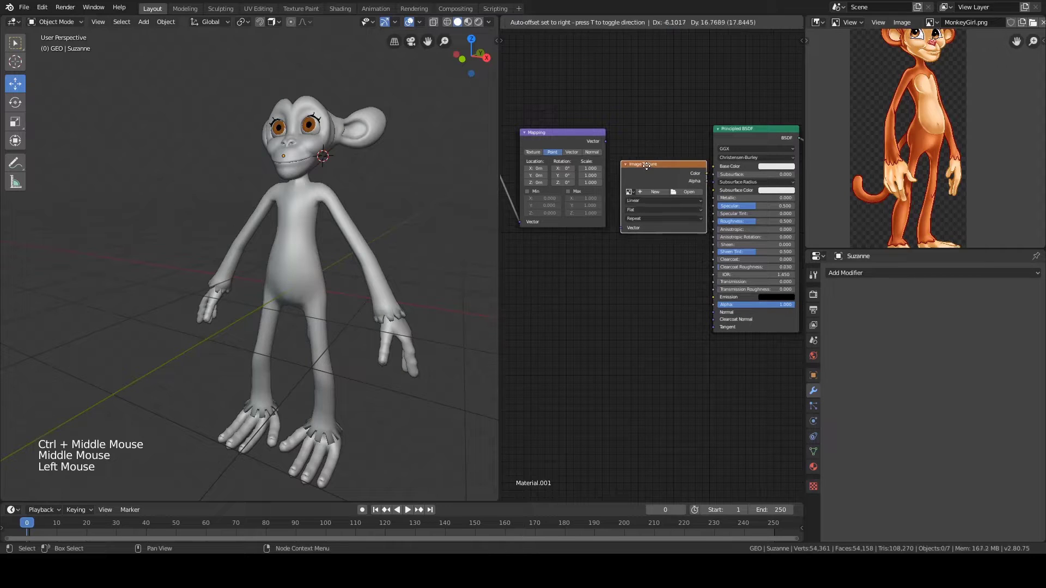
click(649, 187)
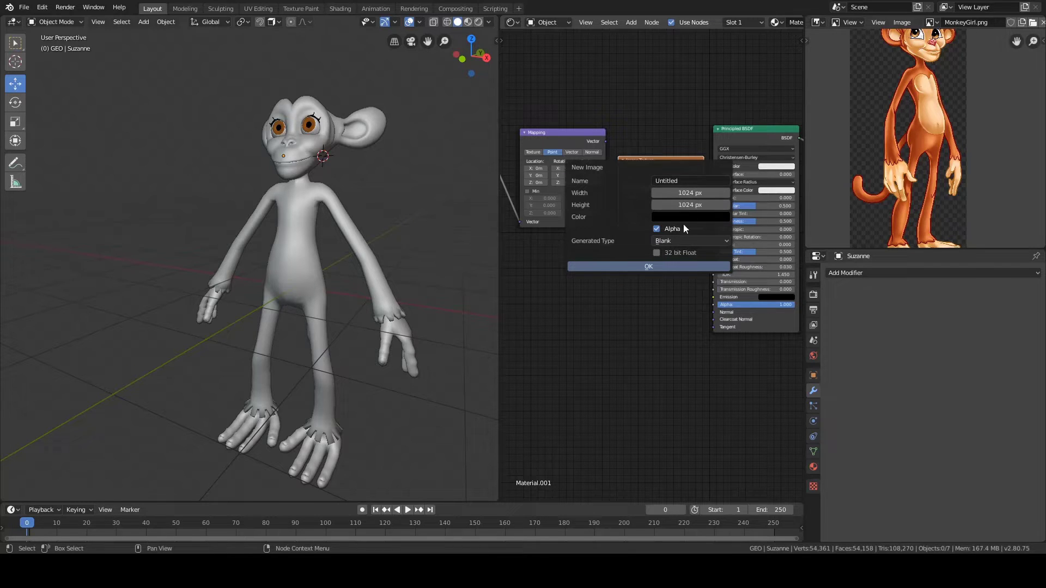
click(682, 193)
text(4096)
click(681, 203)
text(4096)
key(Return)
click(671, 179)
text(suzanne_diffuse)
click(702, 216)
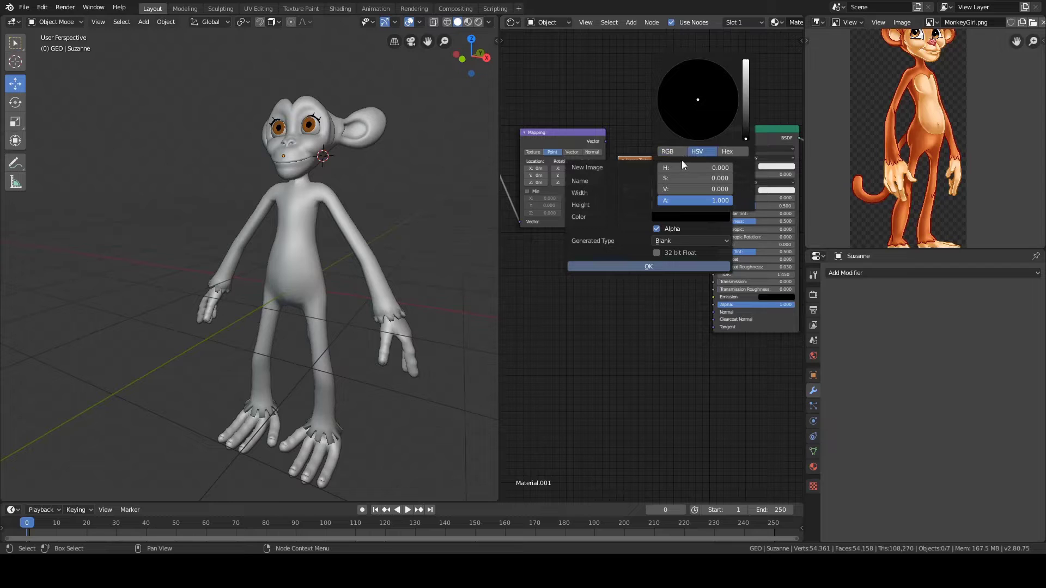
key(Escape)
key(Escape)
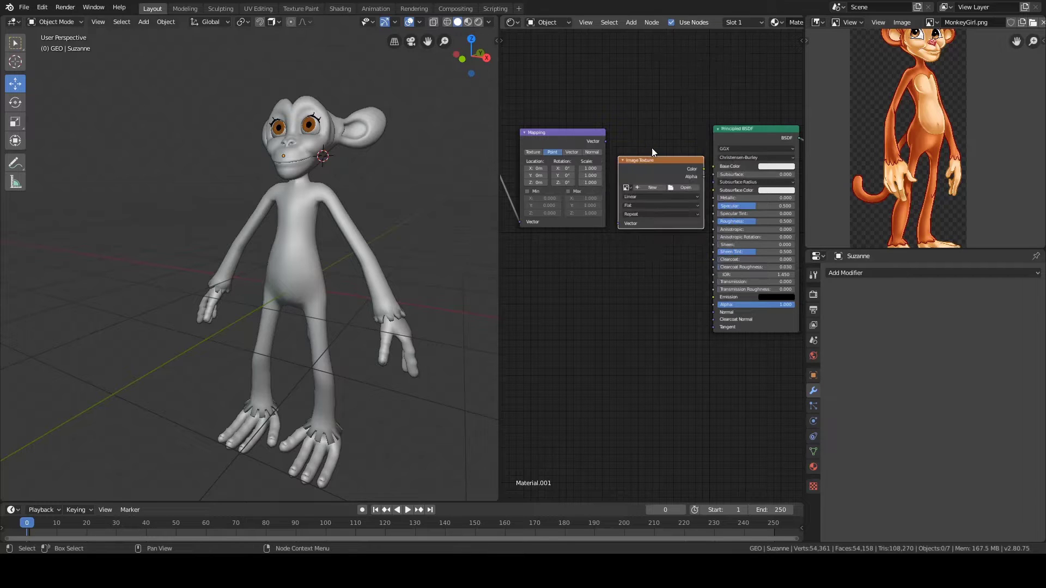
Step: Set the Principled BSDF's Base Color by sampling the orange fur in the MonkeyGirl.png reference image
click(654, 159)
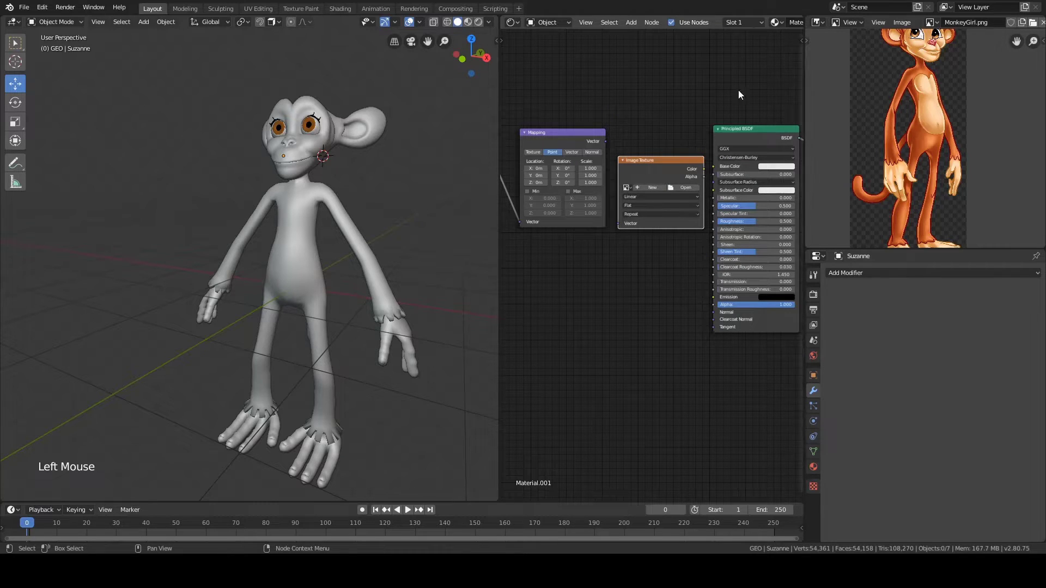
middle_drag(680, 109, 645, 137)
middle_drag(720, 168, 685, 169)
click(701, 165)
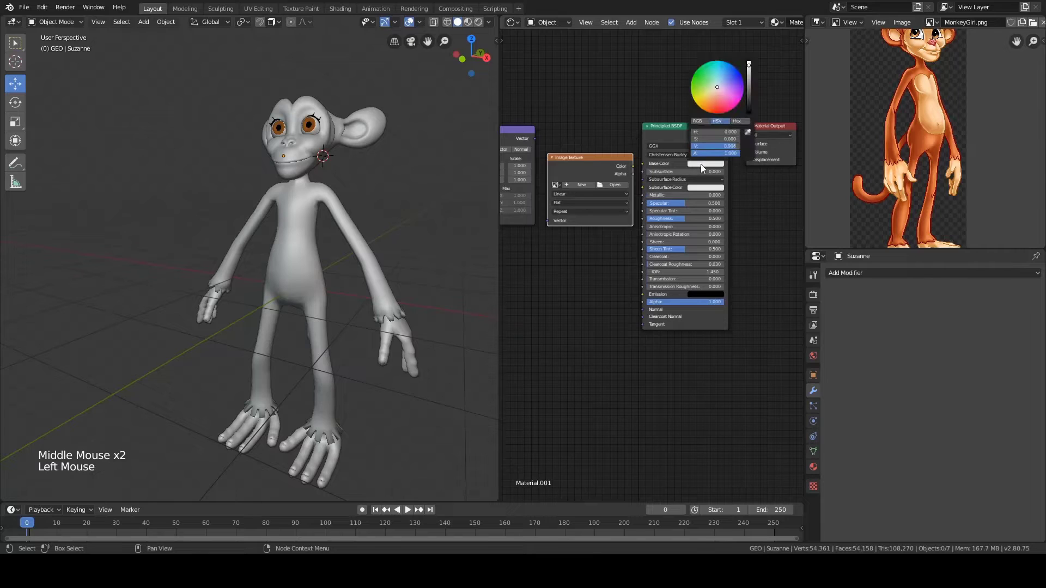
click(747, 132)
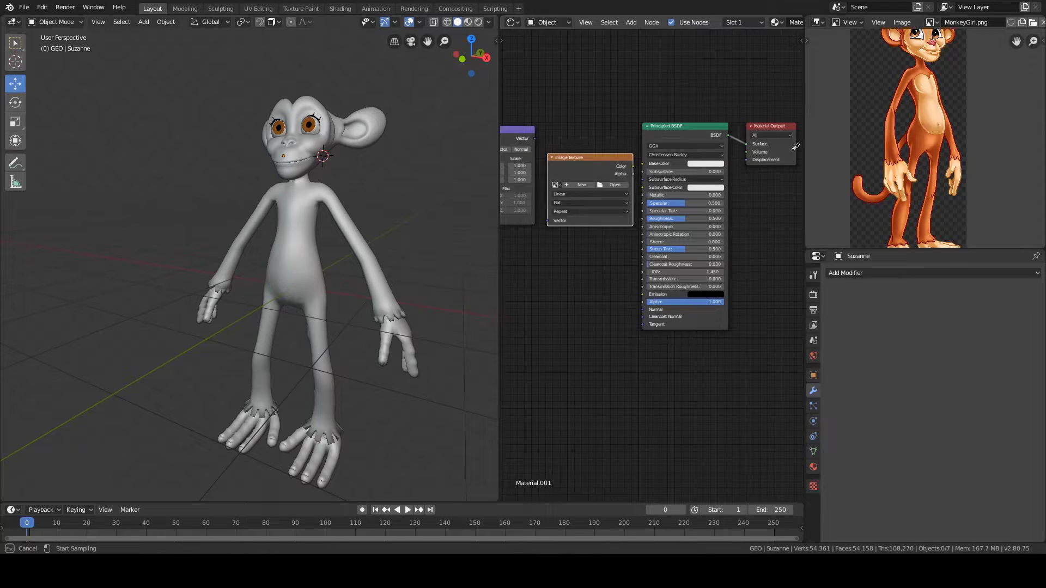
click(924, 135)
middle_drag(688, 137, 683, 142)
middle_drag(683, 142, 697, 143)
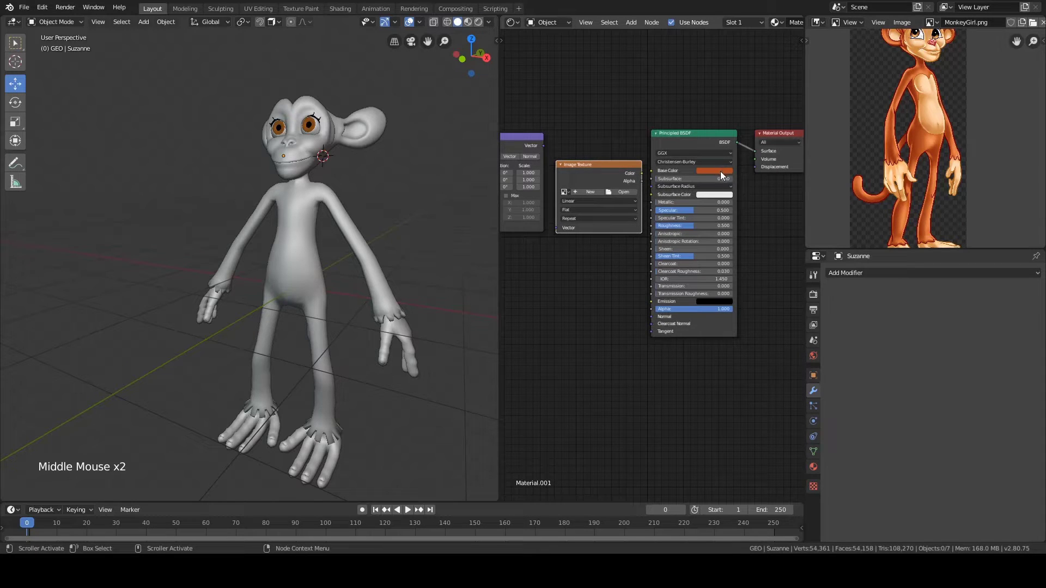
Step: Copy the sampled orange from the Principled BSDF's Base Color
key(ctrl)
key(ctrl+c)
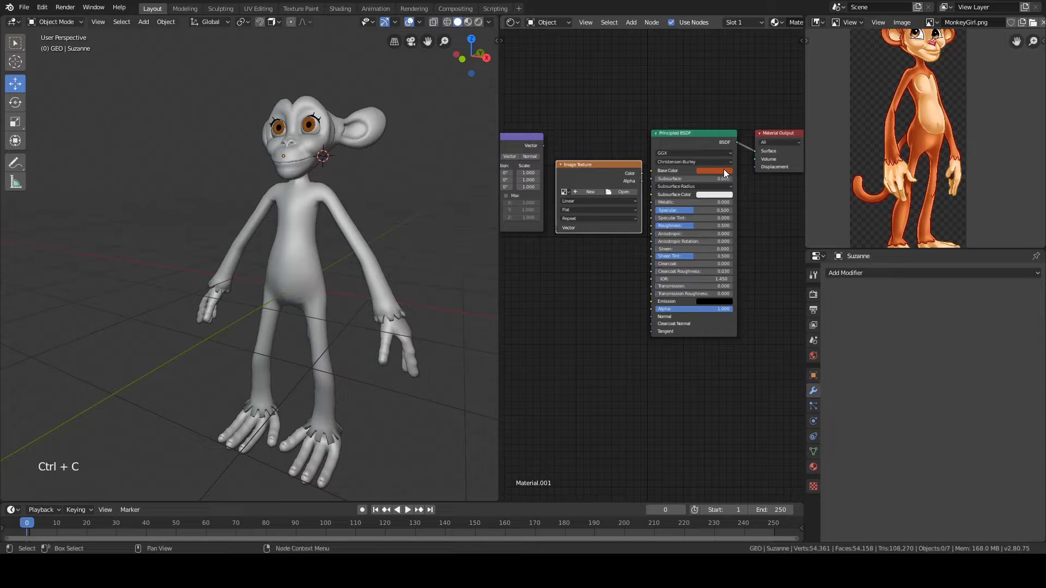
click(723, 169)
key(ctrl+c)
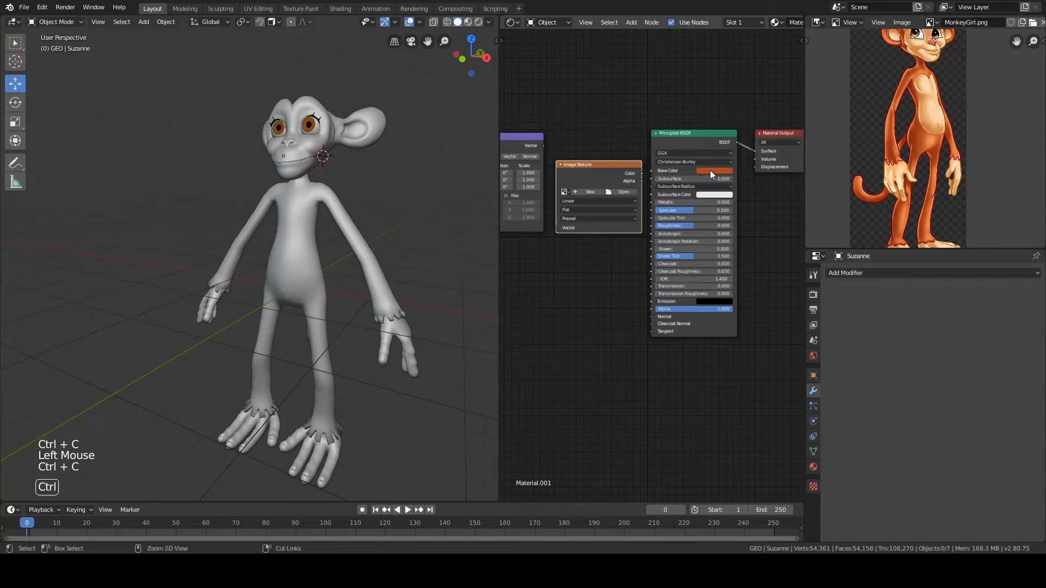
key(alt)
alt+middle_click(571, 112)
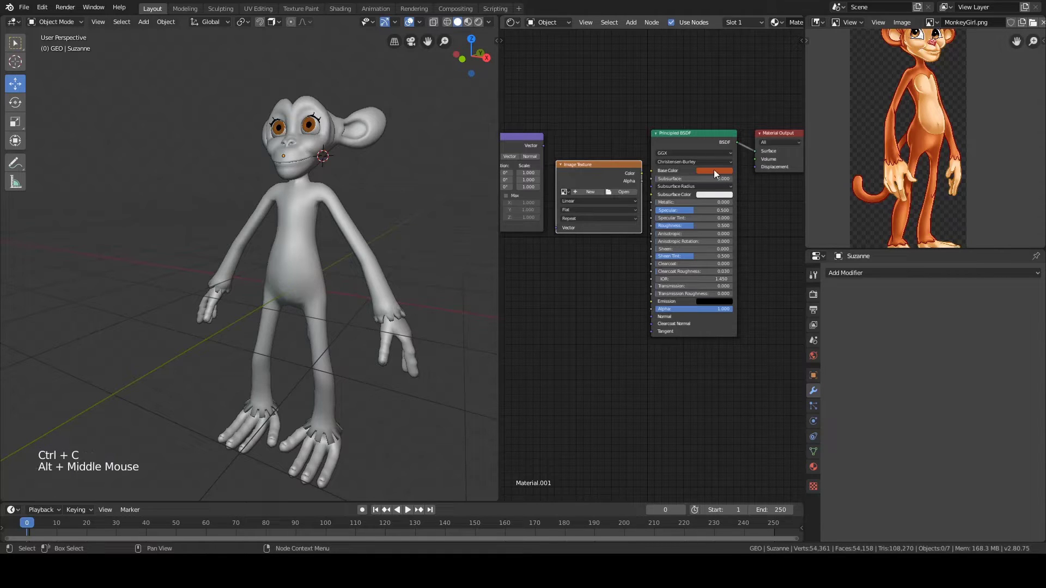
Step: Create a 4096 × 4096 px image named suzanne_diffuse in the Image Texture node, filled with the copied orange
click(591, 191)
click(620, 195)
text(4096)
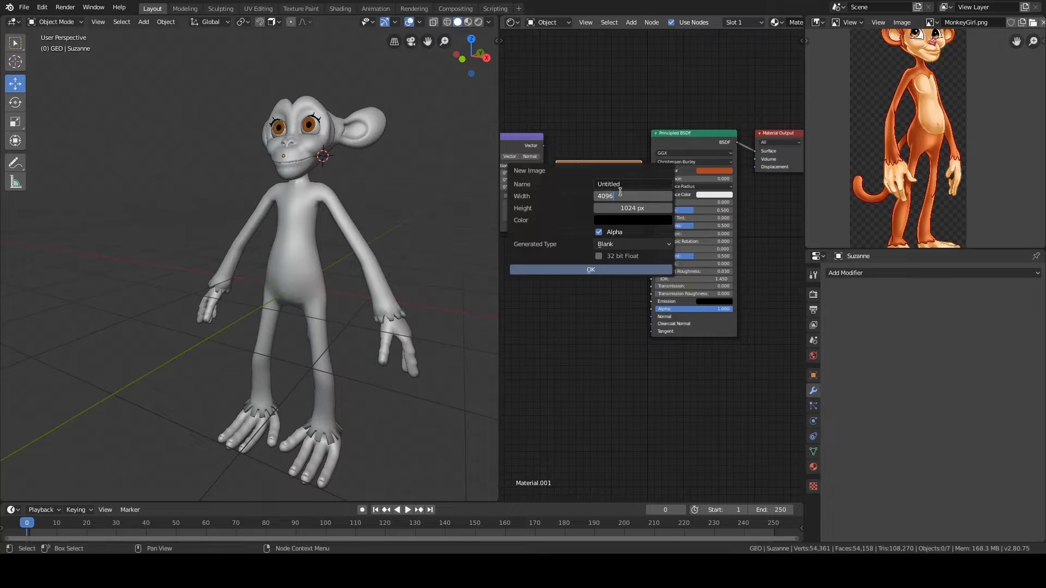
click(633, 209)
text(4096)
key(Return)
click(612, 185)
text(suzanne_diffuse)
key(Return)
key(ctrl+v)
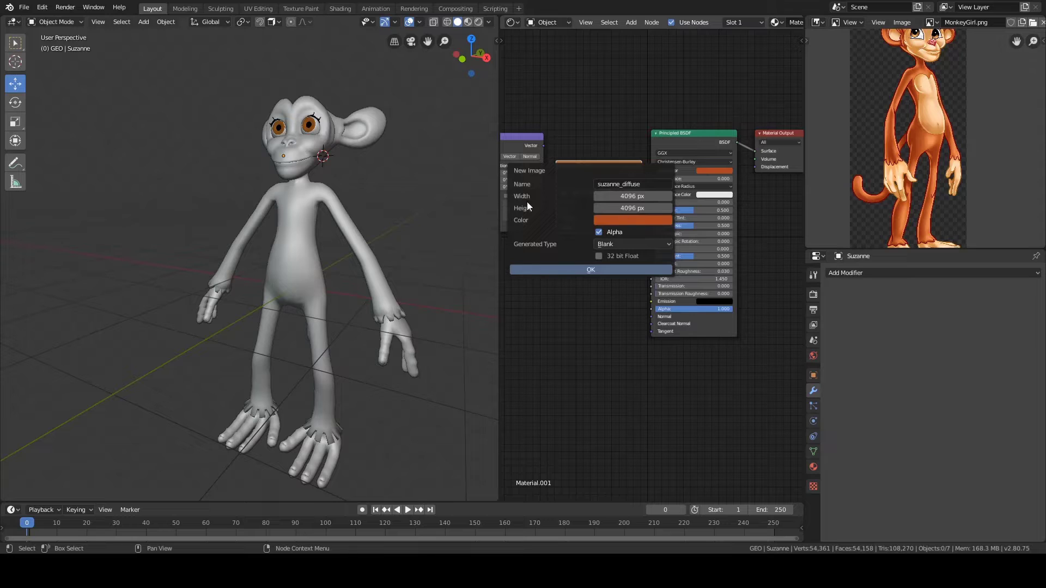
click(580, 270)
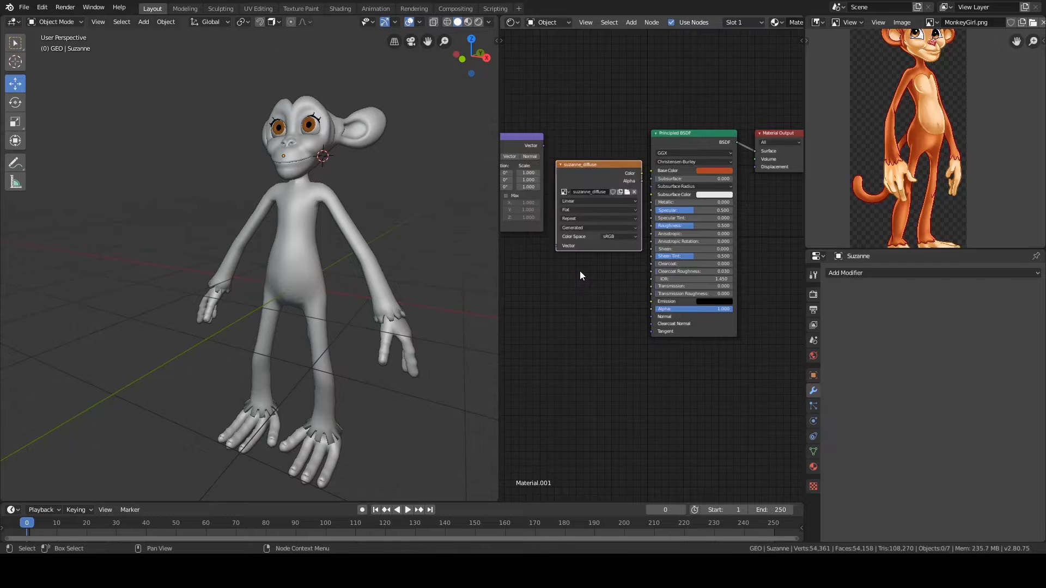
Step: Space out the texture nodes, then link Mapping's Vector to the suzanne_diffuse node and its Color to Base Color
middle_drag(540, 123, 665, 123)
scroll(525, 120, down, 1)
drag(525, 120, 591, 190)
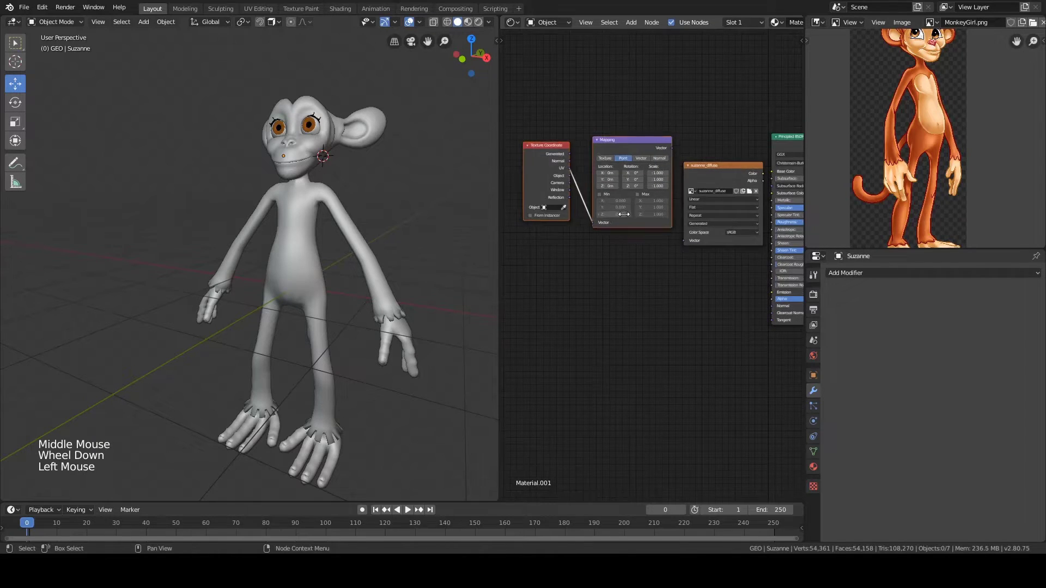
key(g)
click(616, 191)
key(g)
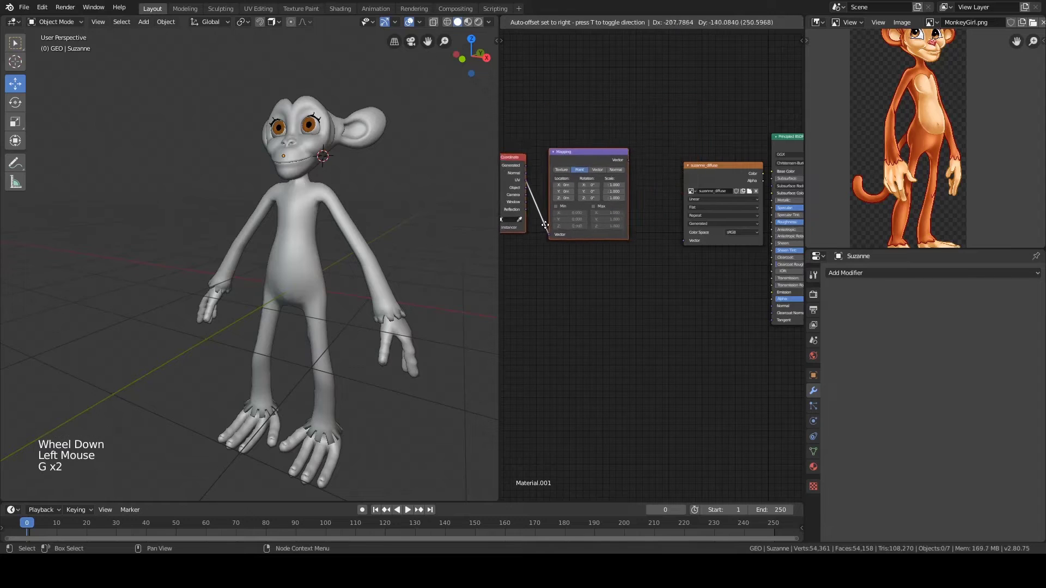
click(548, 223)
drag(704, 166, 664, 238)
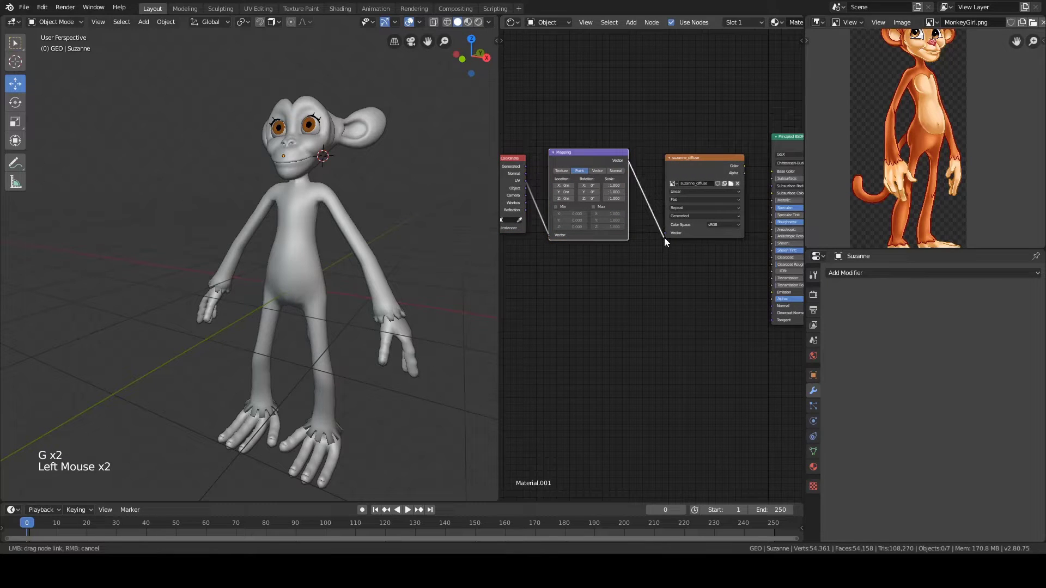
middle_drag(754, 163, 674, 186)
drag(665, 189, 693, 195)
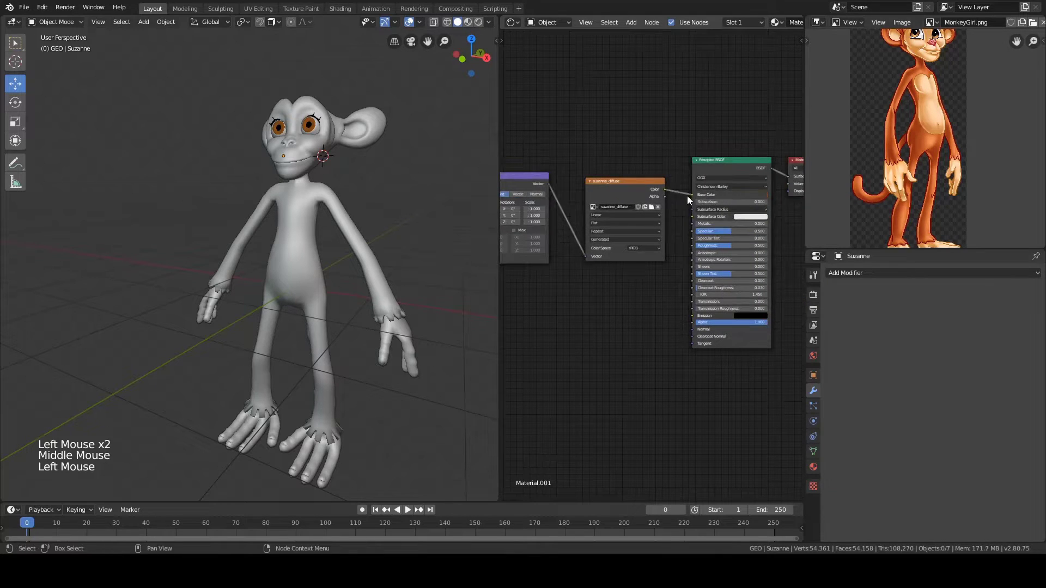
Step: Display the model with material preview shading, widen the 3D viewport and select the monkey body
key(z)
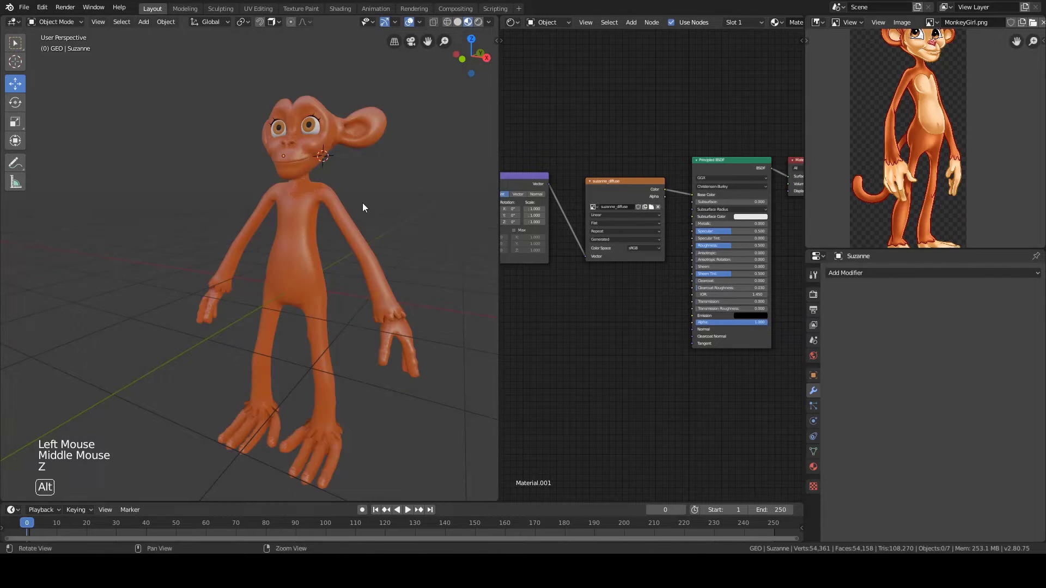
alt+drag(361, 203, 382, 206)
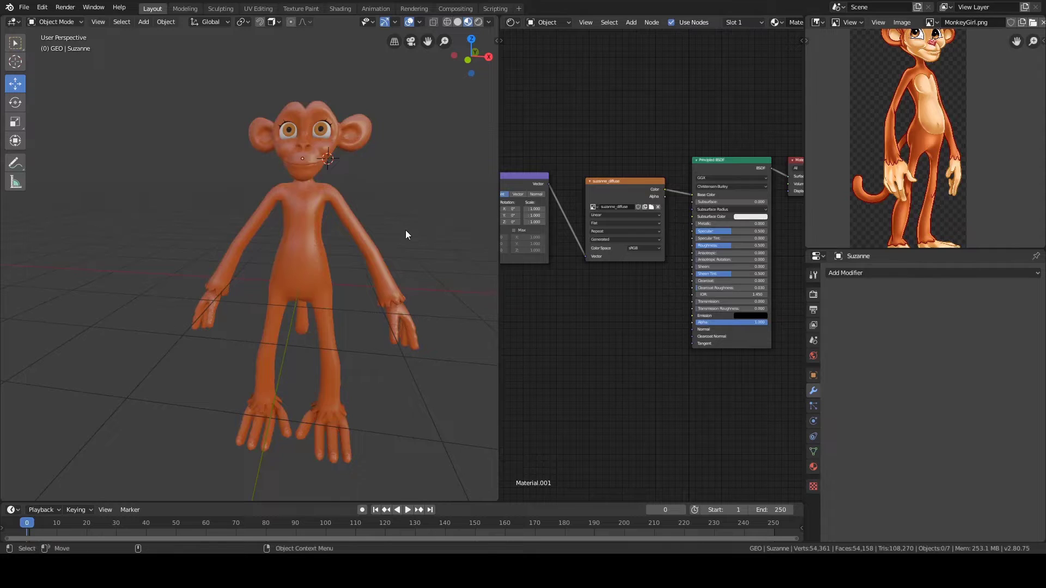
alt+middle_drag(405, 230, 390, 225)
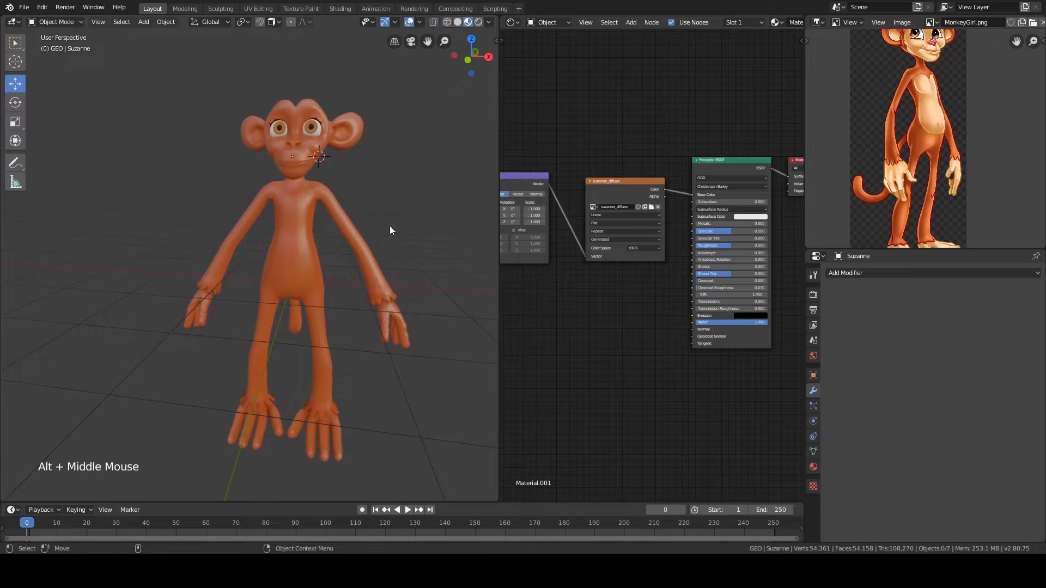
drag(499, 218, 543, 215)
alt+drag(464, 194, 389, 190)
click(364, 209)
Step: Try Texture Paint mode on the monkey body and return to Object Mode
key(Tab)
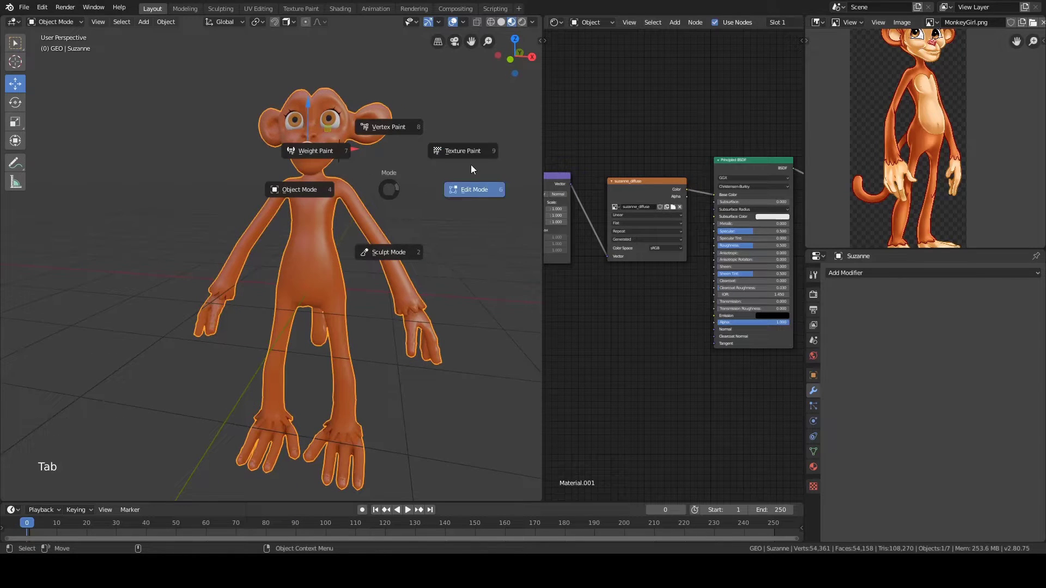
click(473, 146)
mouse_move(430, 214)
alt+mouse_down()
mouse_move(444, 211)
mouse_move(433, 211)
alt+mouse_up()
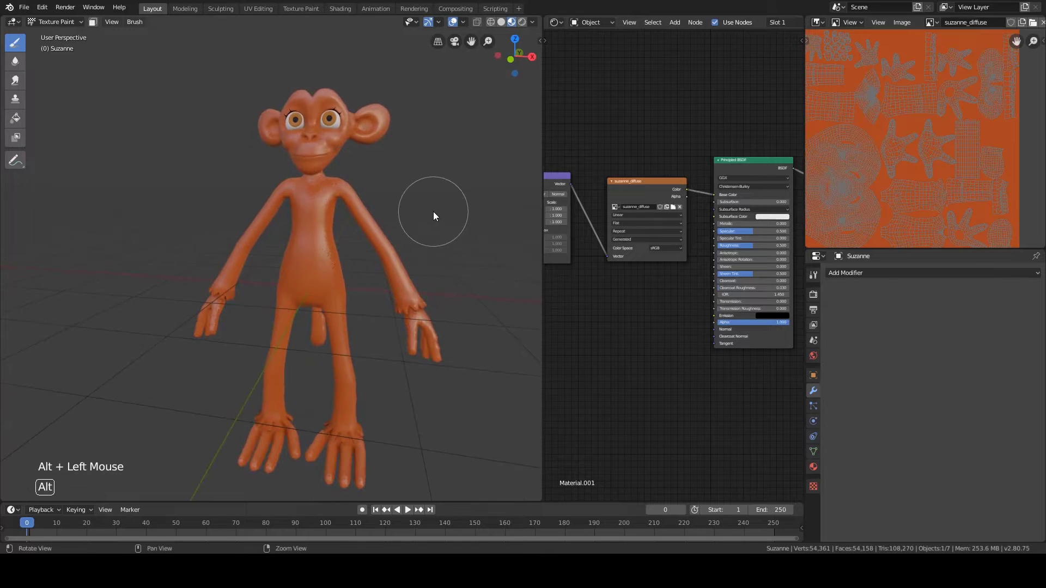
key(Tab)
alt+middle_click(424, 194)
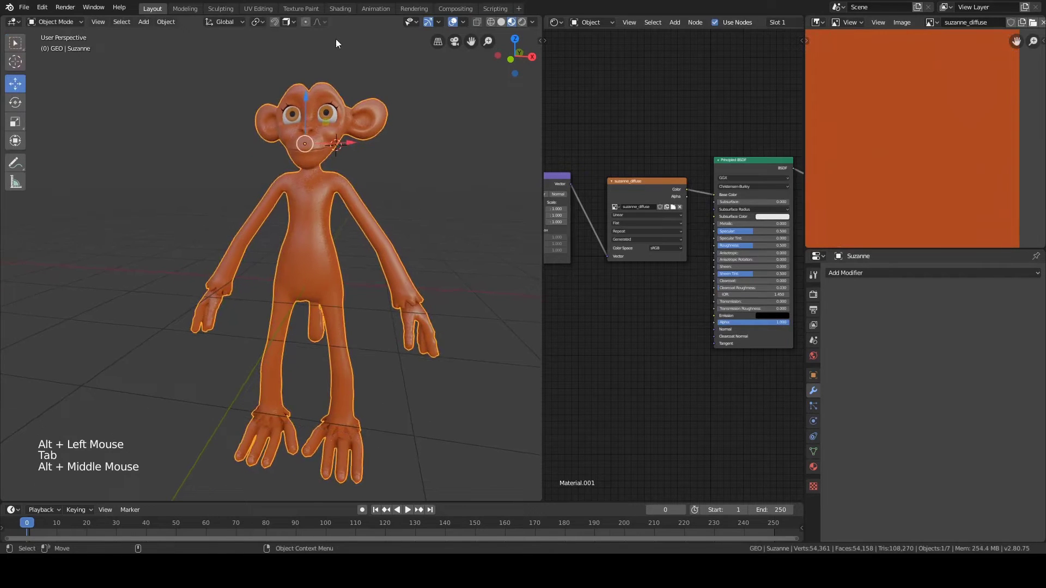
Step: Switch to the Texture Paint workspace and frame the whole monkey from the front for painting
click(309, 10)
key(Home)
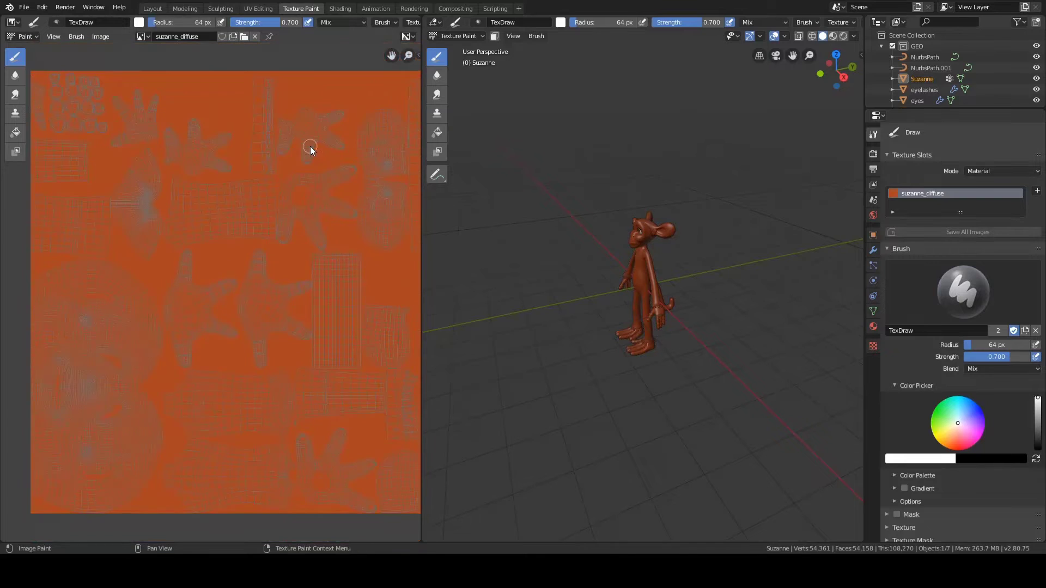
middle_drag(676, 345, 708, 286)
scroll(709, 286, up, 6)
mouse_move(674, 251)
middle_down()
mouse_move(681, 240)
mouse_move(703, 263)
mouse_move(681, 234)
mouse_move(740, 235)
mouse_move(718, 228)
middle_up()
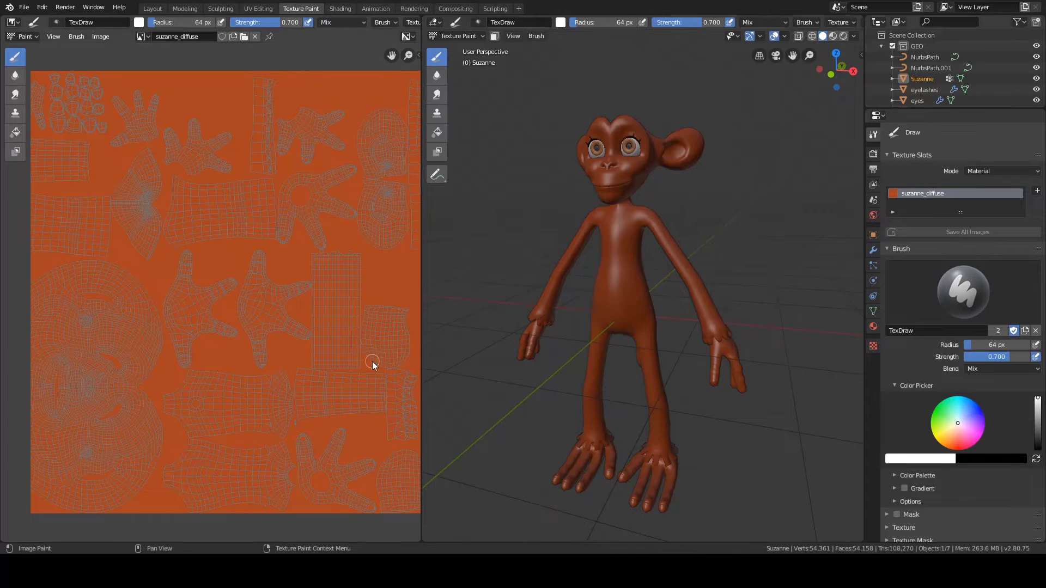
Step: Expand the Color Palette settings of the TexDraw brush
scroll(937, 425, down, 2)
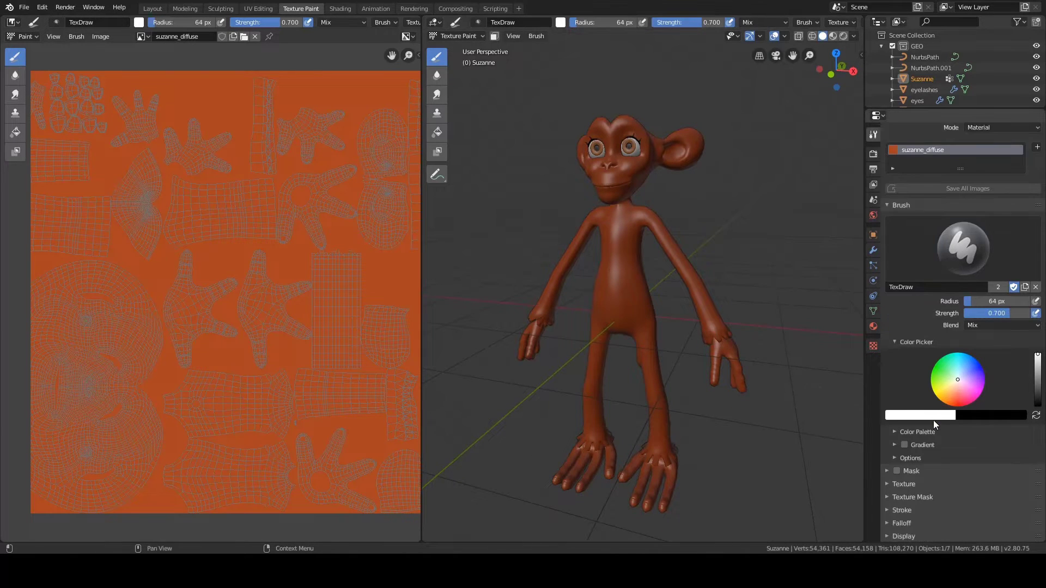
click(913, 434)
scroll(920, 432, down, 1)
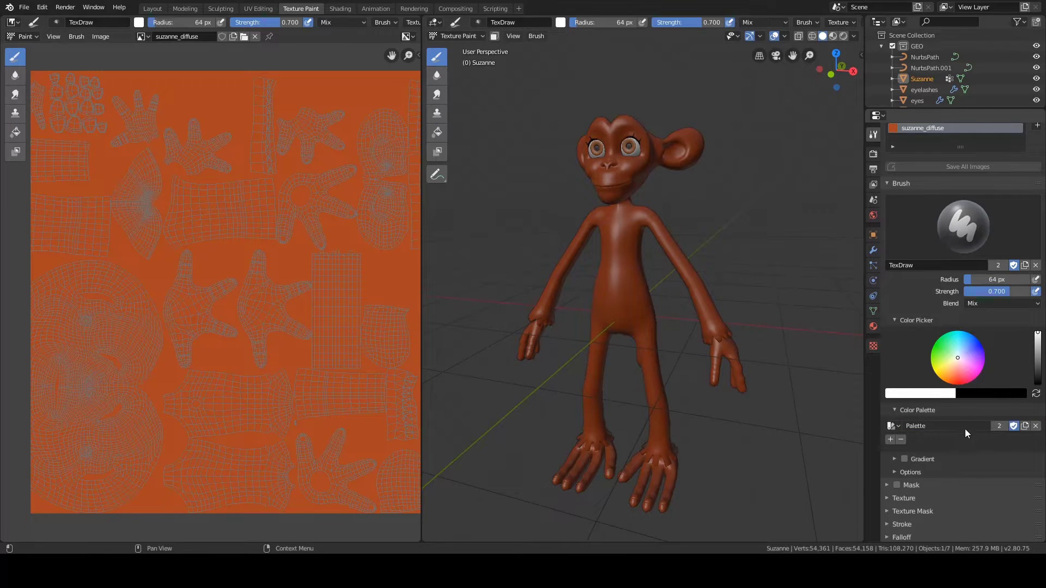
Step: Paste the copied orange into the TexDraw brush color and add it as a swatch to the palette
key(ctrl+v)
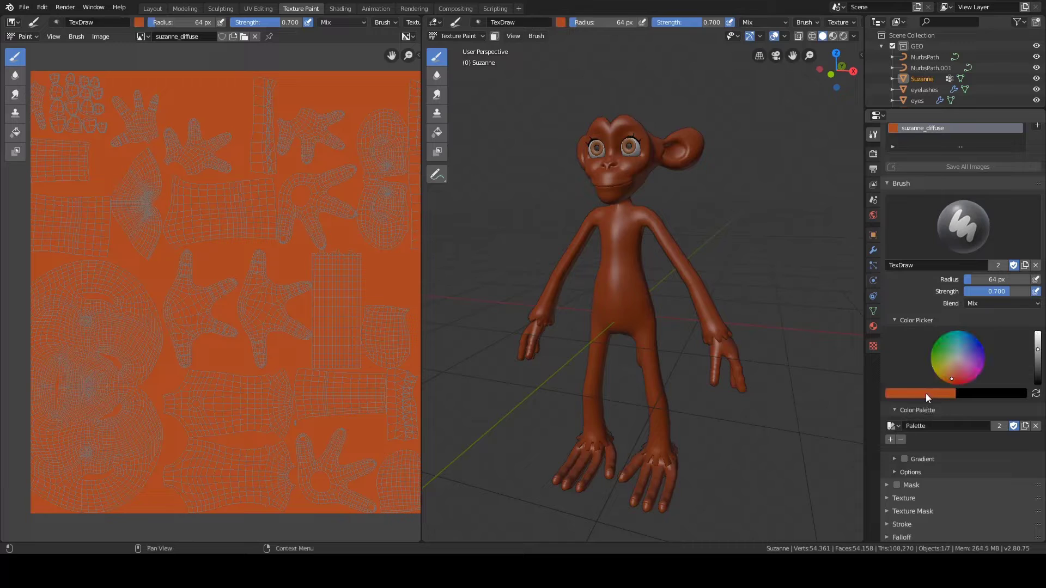
click(891, 440)
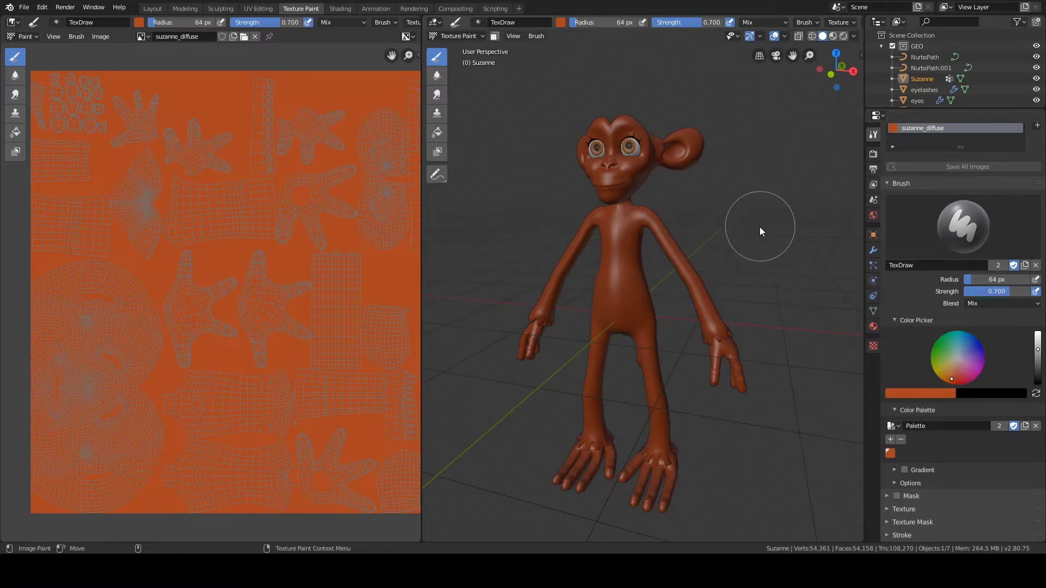
Step: Show the MonkeyGirl.png reference in the image editor, framed closely on the character's belly
middle_drag(759, 227, 765, 237)
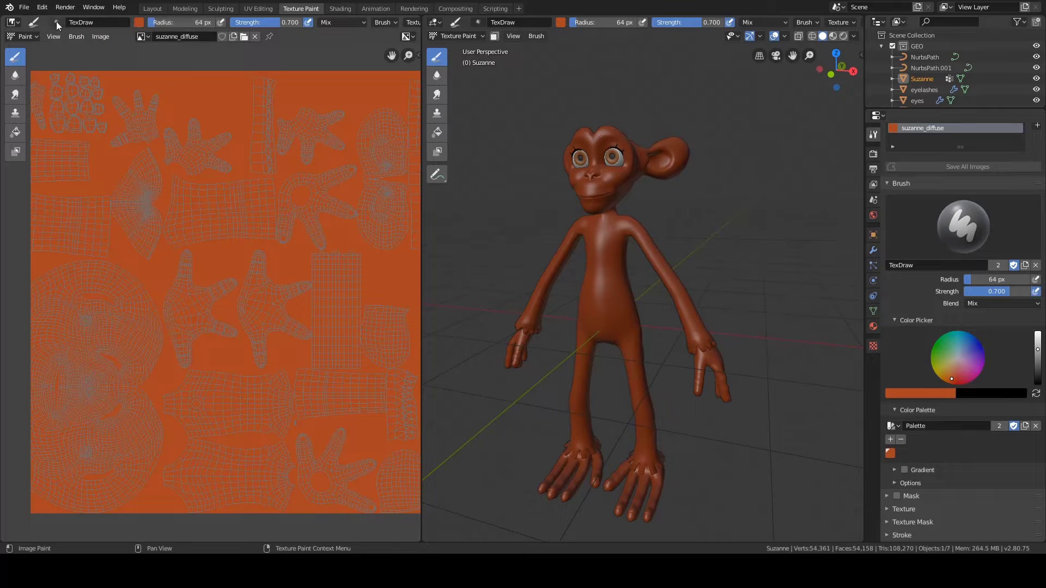
click(141, 36)
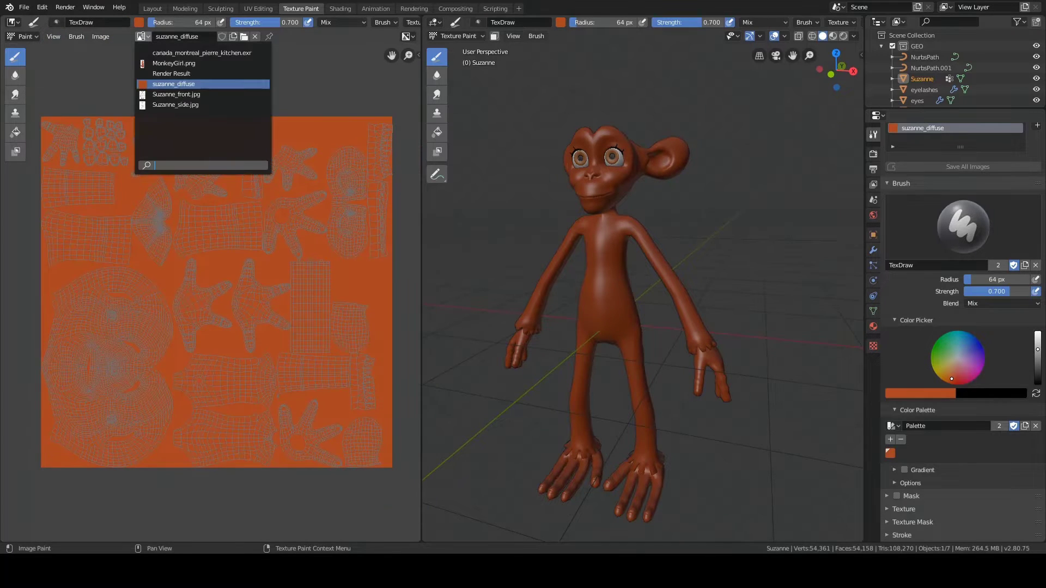
click(164, 64)
scroll(248, 168, up, 6)
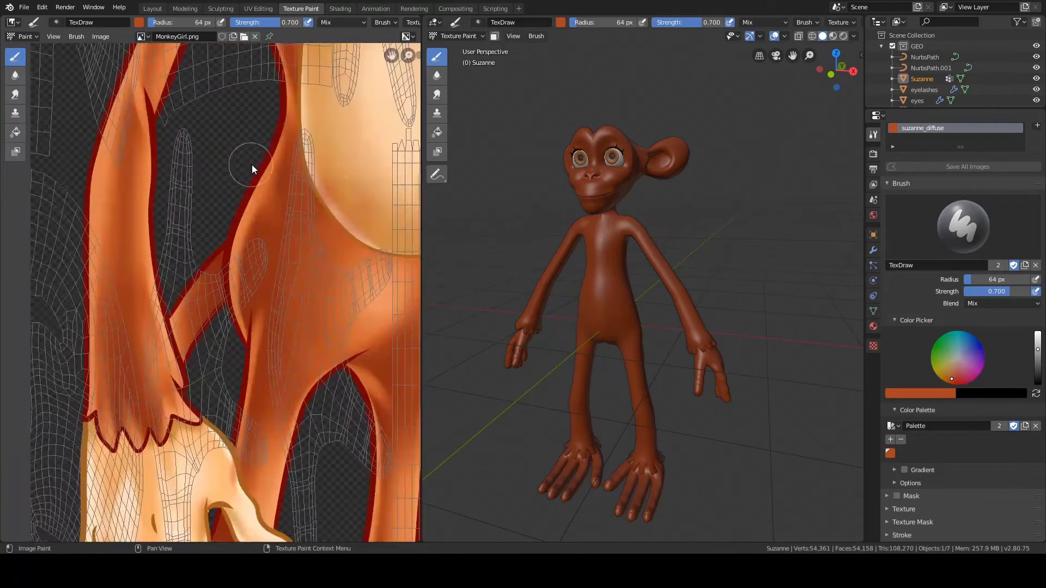
middle_drag(386, 121, 242, 236)
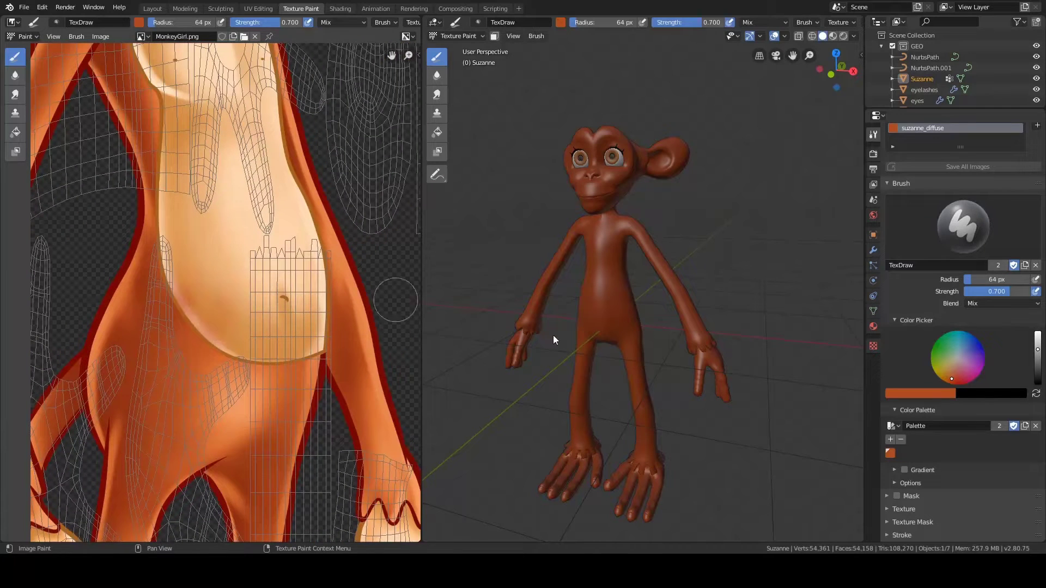
Step: Sample the light cream belly colour from the reference image and add it to the palette
click(934, 395)
click(952, 350)
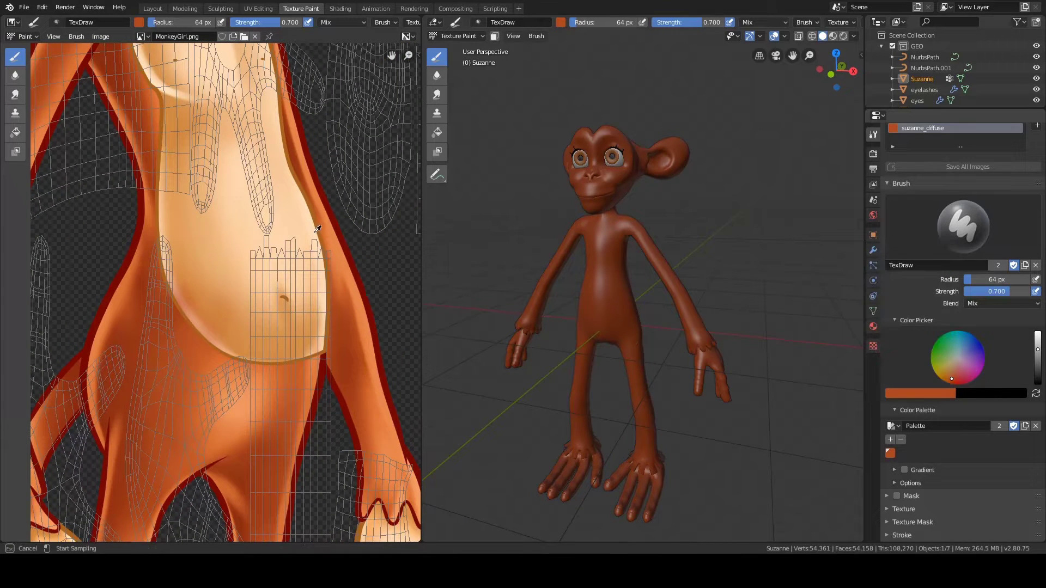
click(292, 216)
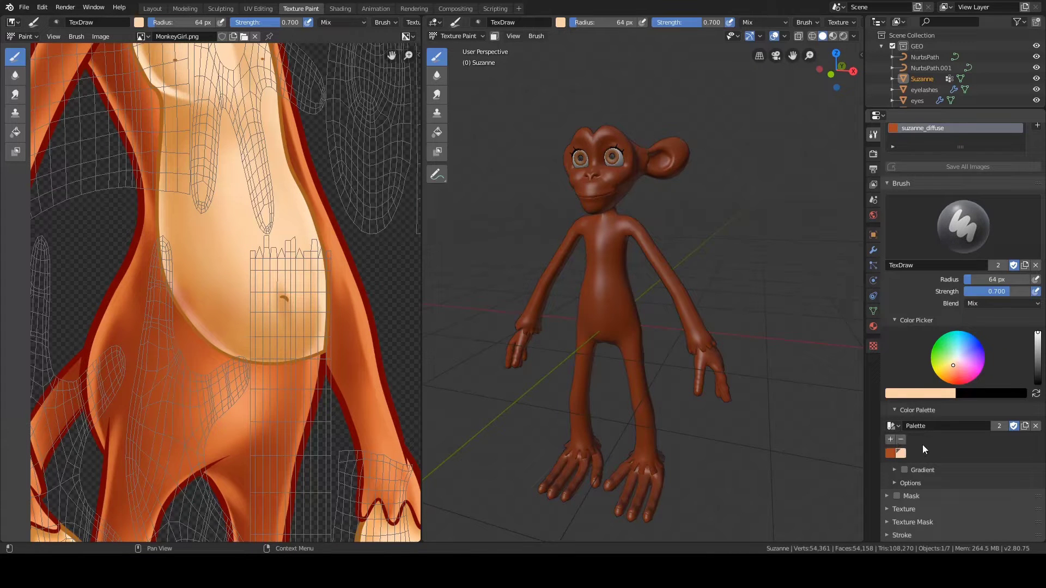
Step: Sample the pink from the nose in the reference image and add it to the palette
scroll(512, 292, down, 1)
scroll(310, 218, down, 1)
middle_drag(302, 164, 316, 283)
scroll(311, 218, down, 2)
middle_drag(291, 109, 189, 361)
scroll(318, 304, up, 3)
scroll(215, 289, up, 2)
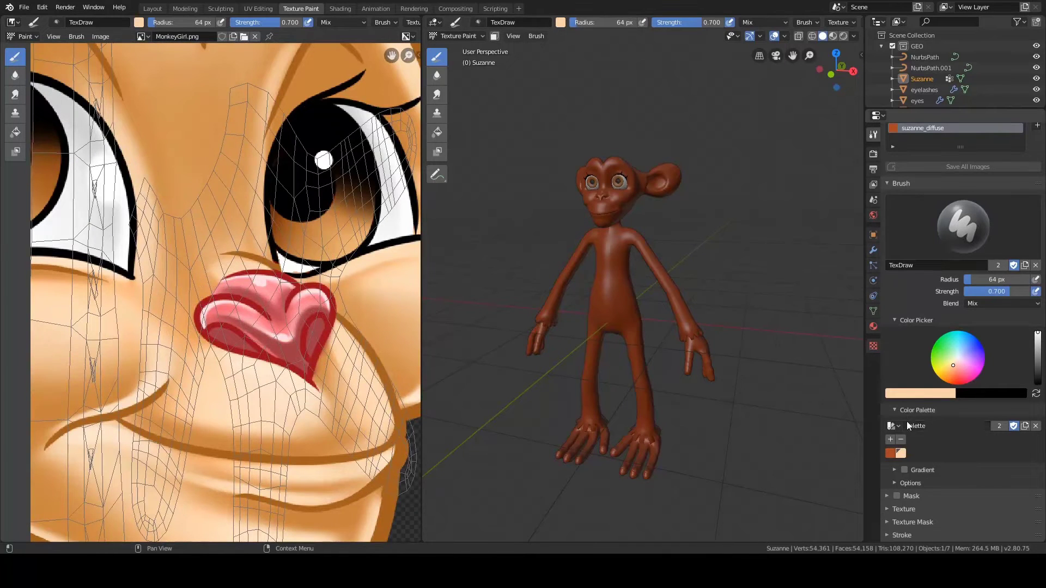
click(921, 393)
click(945, 358)
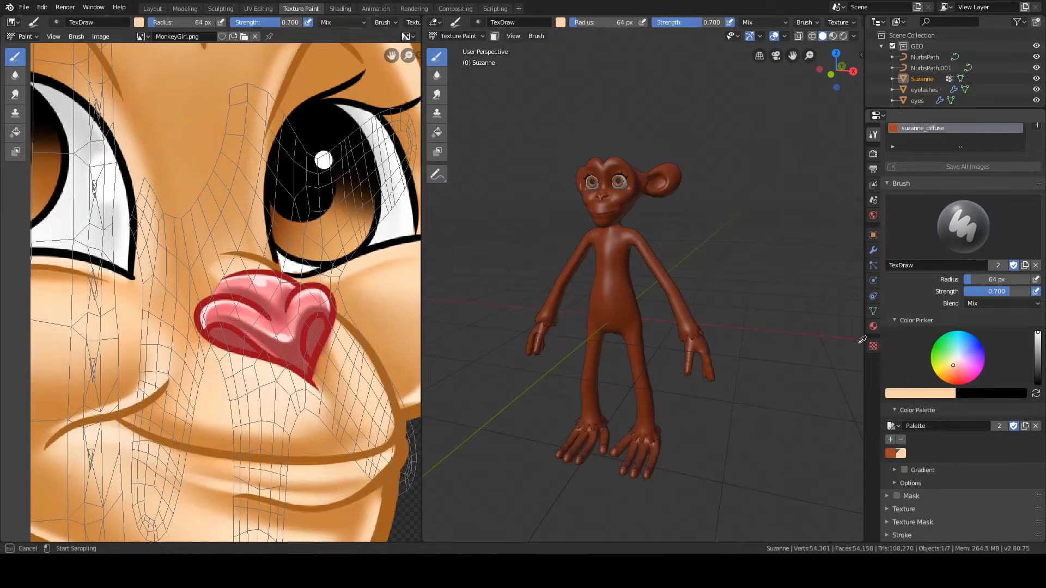
click(271, 290)
click(891, 439)
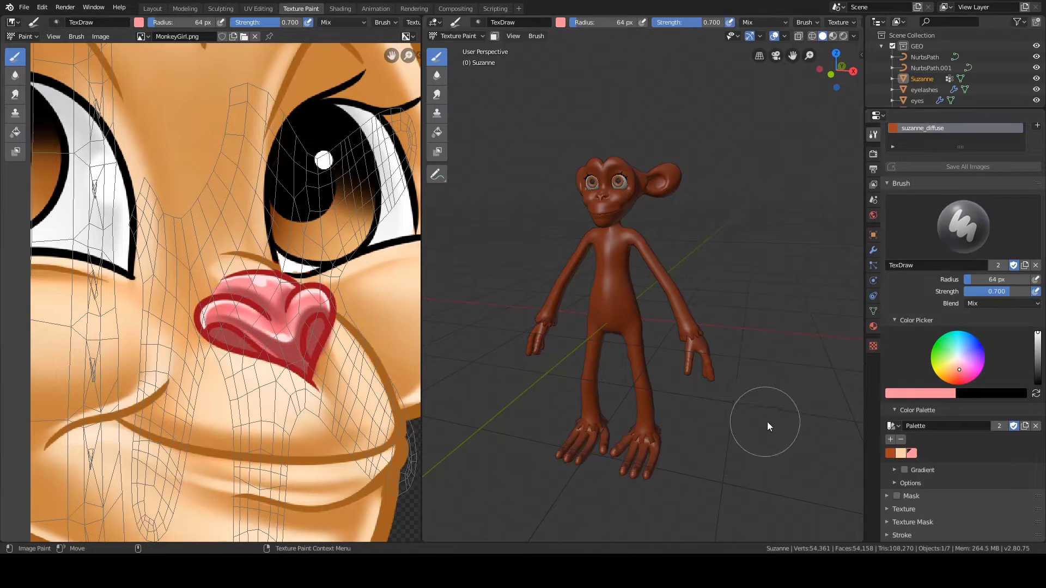
Step: Sample the white of the big toenail in the reference image as the brush colour
scroll(262, 407, down, 5)
middle_drag(268, 400, 298, 177)
middle_drag(352, 463, 304, 322)
scroll(218, 308, up, 5)
middle_drag(278, 425, 284, 303)
scroll(284, 304, up, 3)
scroll(286, 302, down, 4)
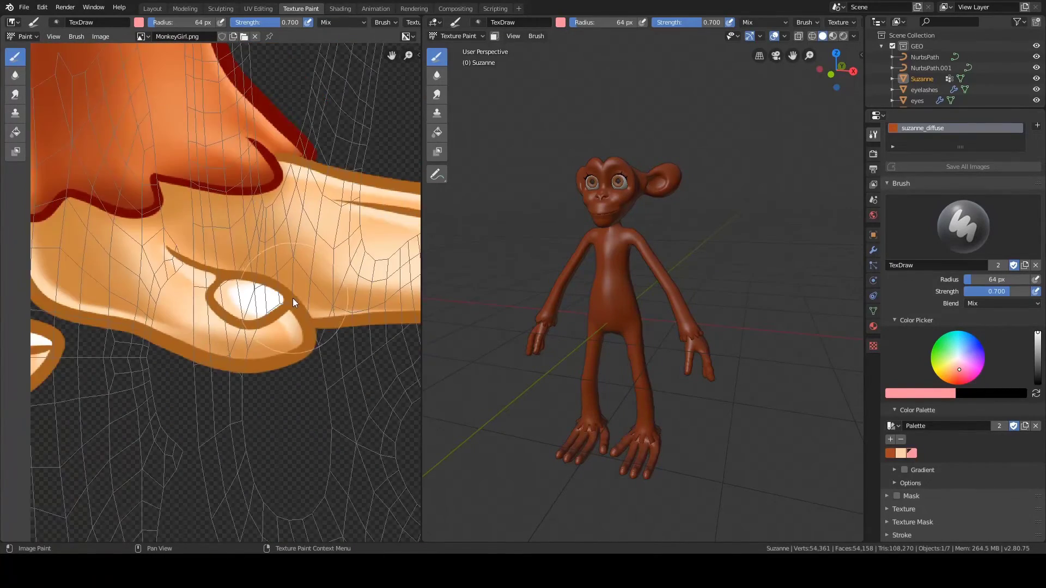
middle_drag(278, 265, 174, 285)
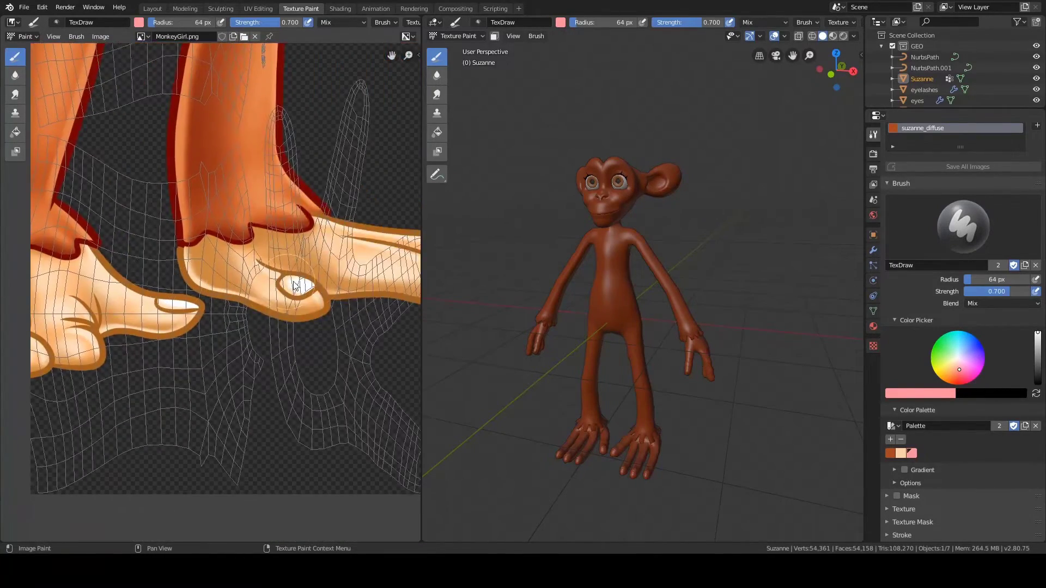
middle_drag(335, 278, 142, 303)
scroll(176, 288, up, 5)
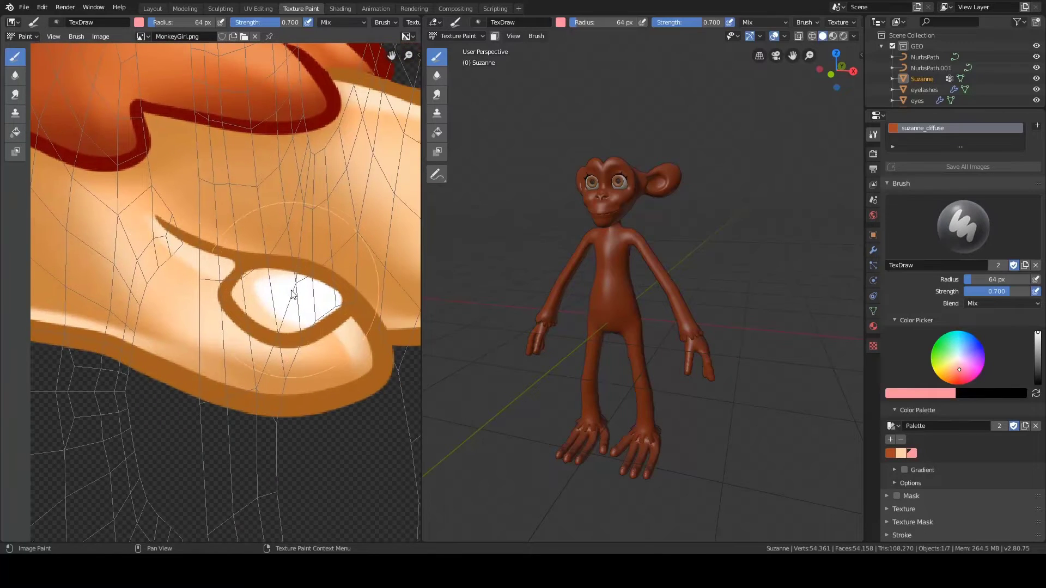
click(899, 393)
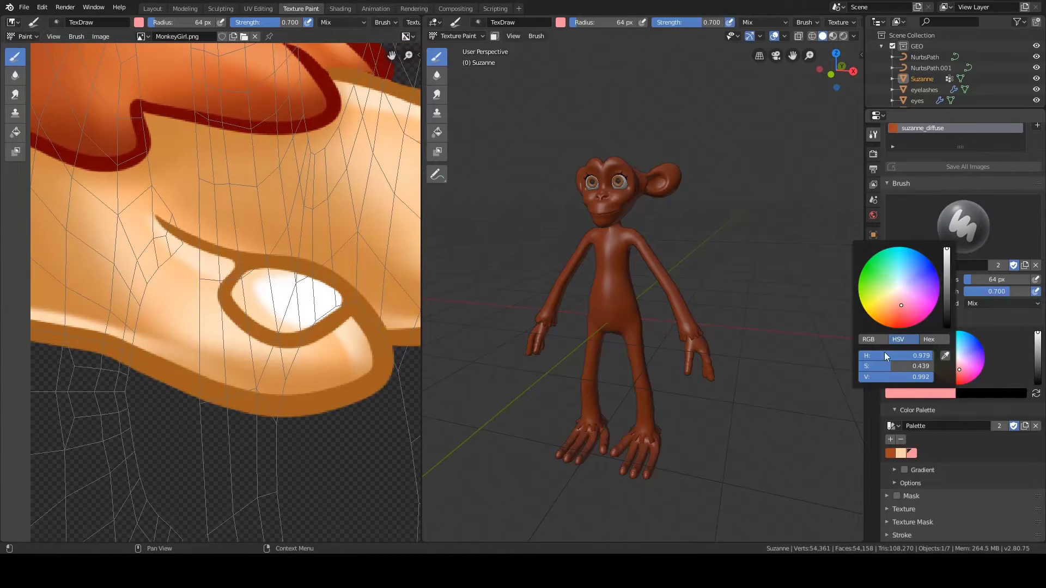
click(945, 355)
click(309, 302)
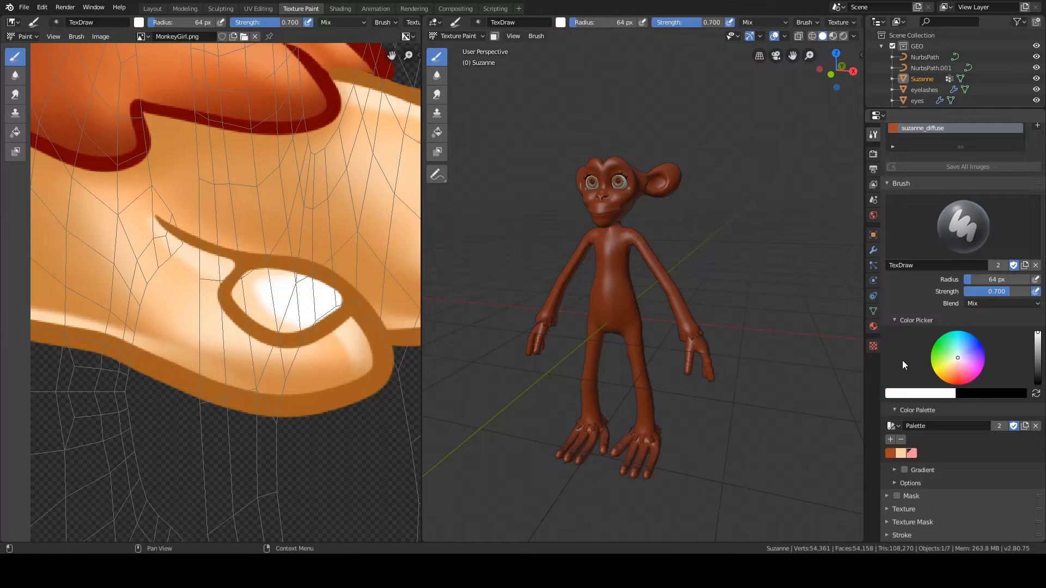
click(934, 393)
click(872, 340)
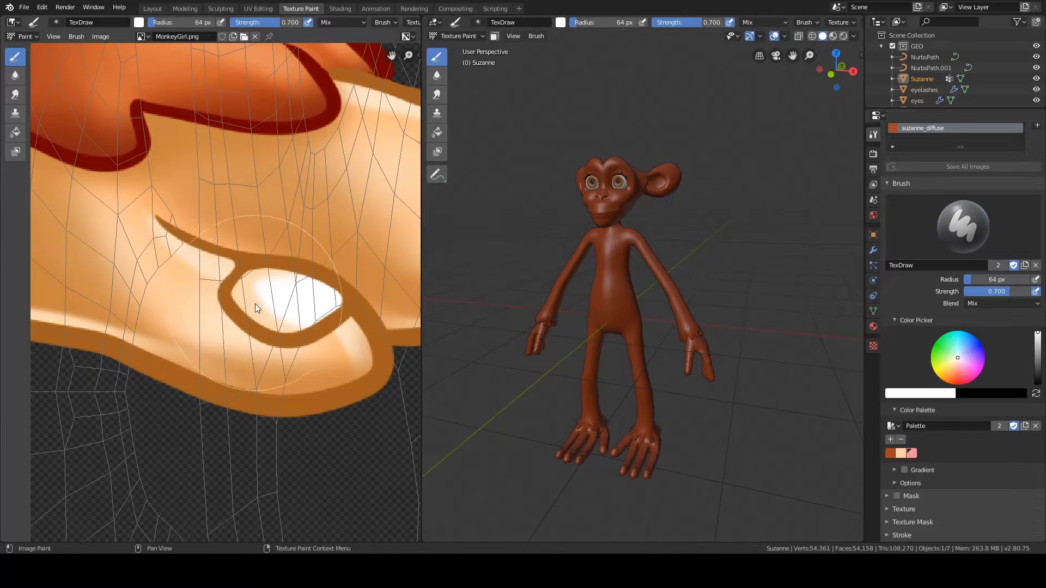
Step: Sample the pale cream at the toenail's edge, add it to the palette, and reselect the belly cream swatch
click(933, 393)
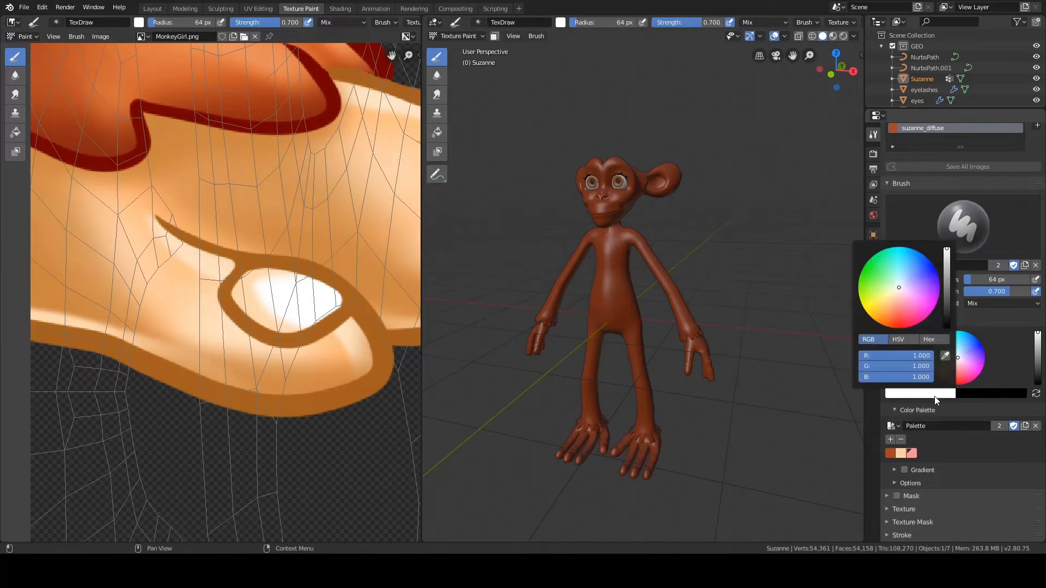
click(950, 344)
click(259, 303)
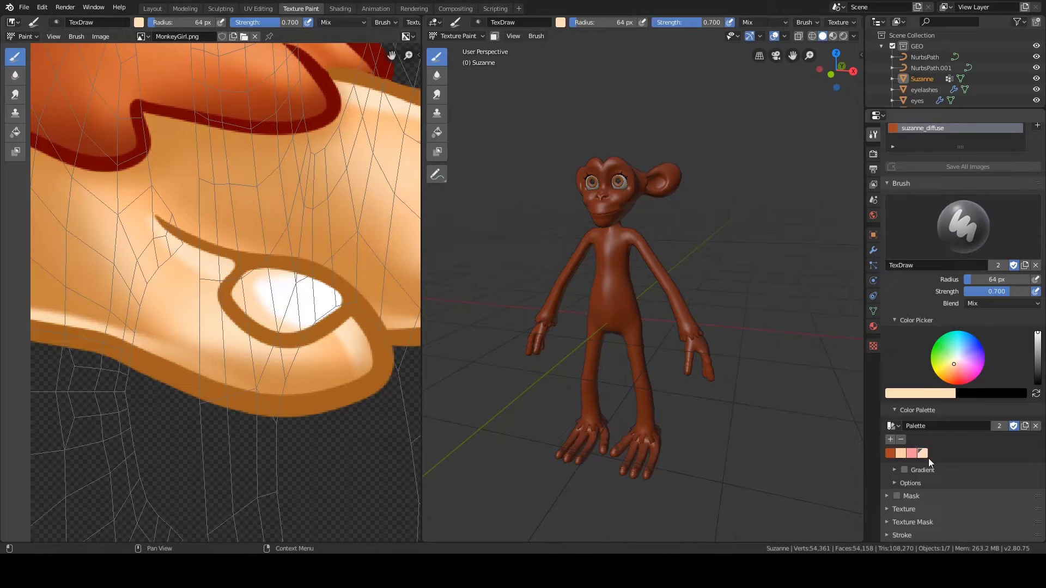
click(901, 454)
click(902, 452)
Step: Show the suzanne_diffuse texture in the image editor in place of the reference image
scroll(280, 285, down, 6)
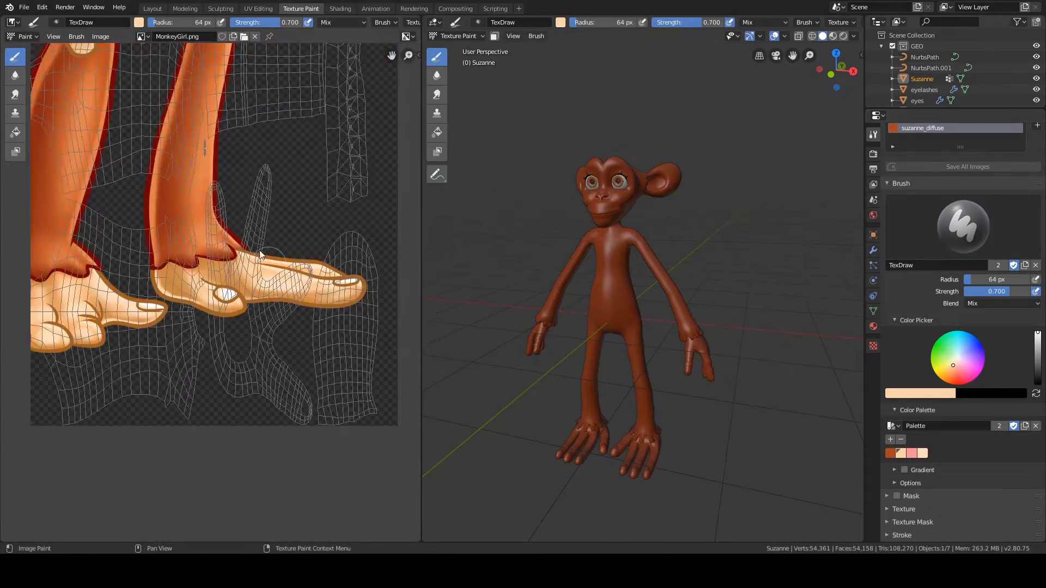
middle_drag(348, 291, 375, 395)
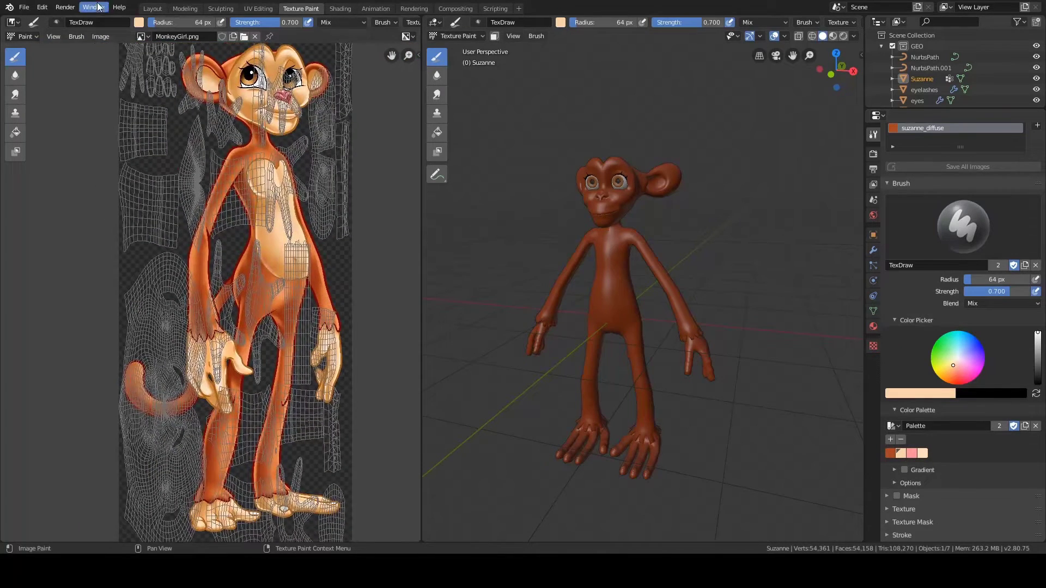
click(142, 36)
click(173, 83)
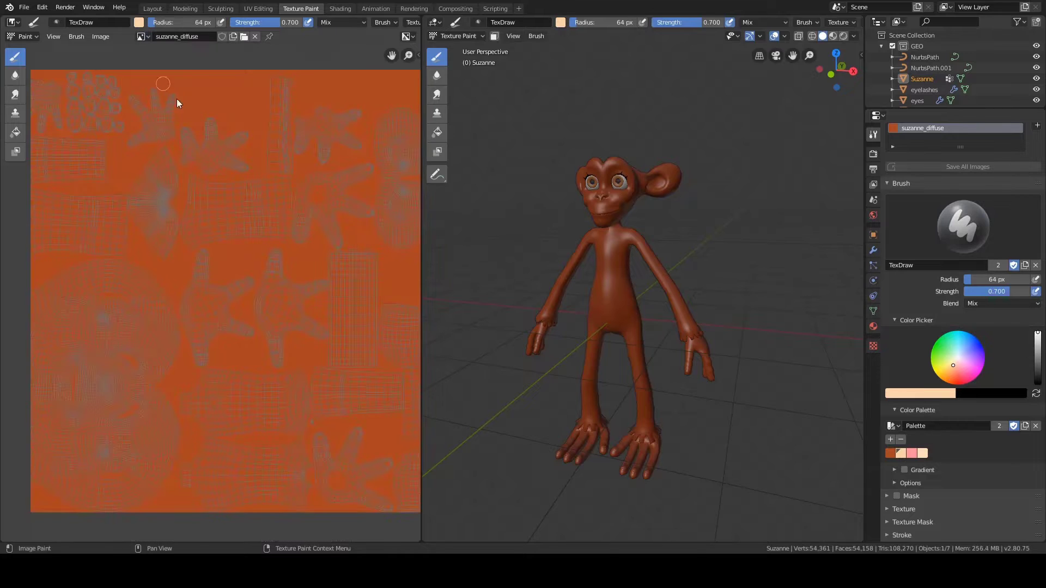
middle_drag(293, 230, 276, 226)
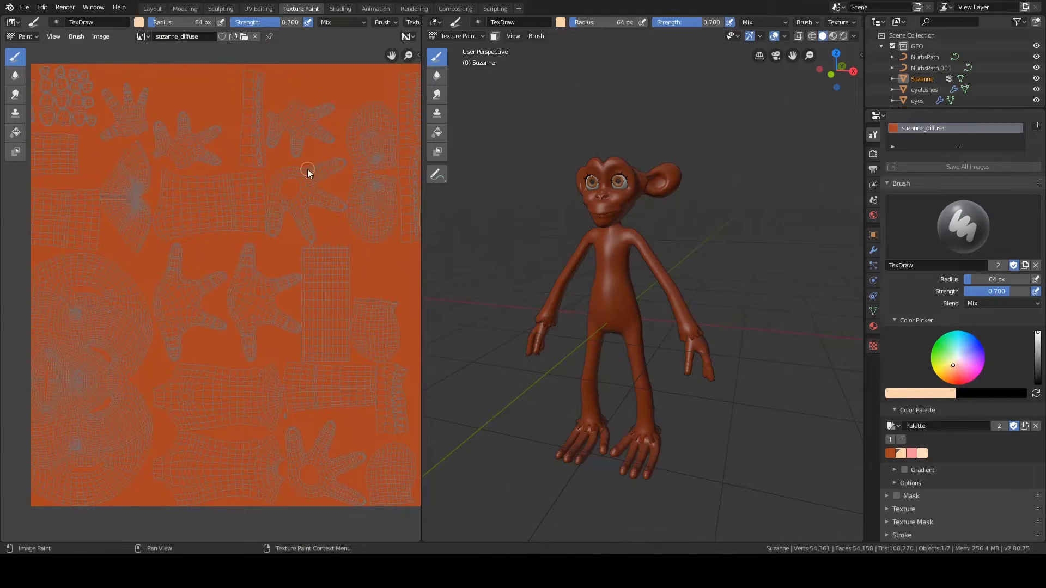
middle_drag(308, 169, 272, 159)
scroll(272, 159, up, 2)
Step: Split the image editor into two stacked areas and show the whole MonkeyGirl.png reference in the upper one
drag(420, 17, 428, 333)
click(143, 36)
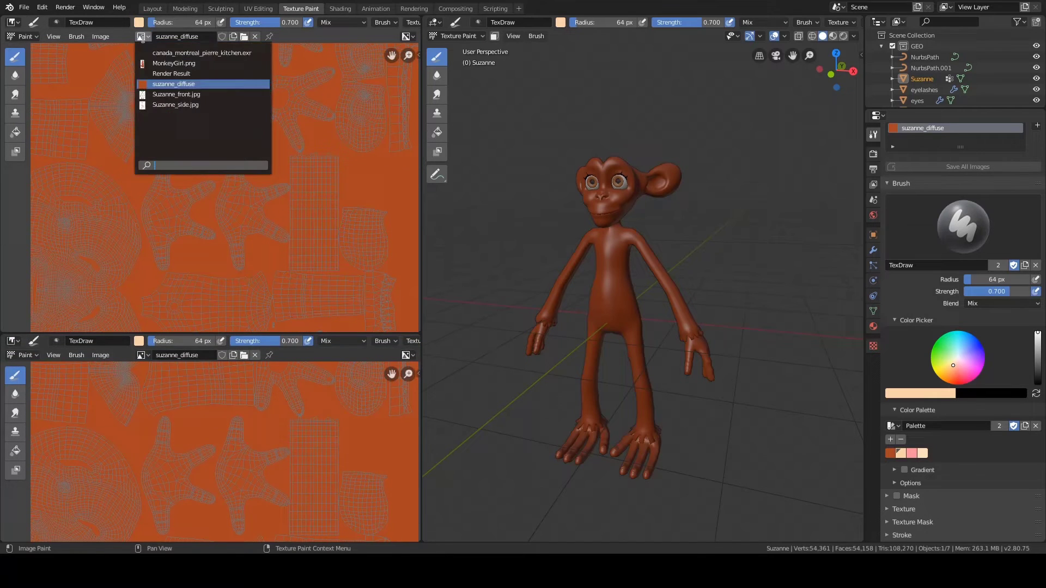
click(174, 64)
key(Home)
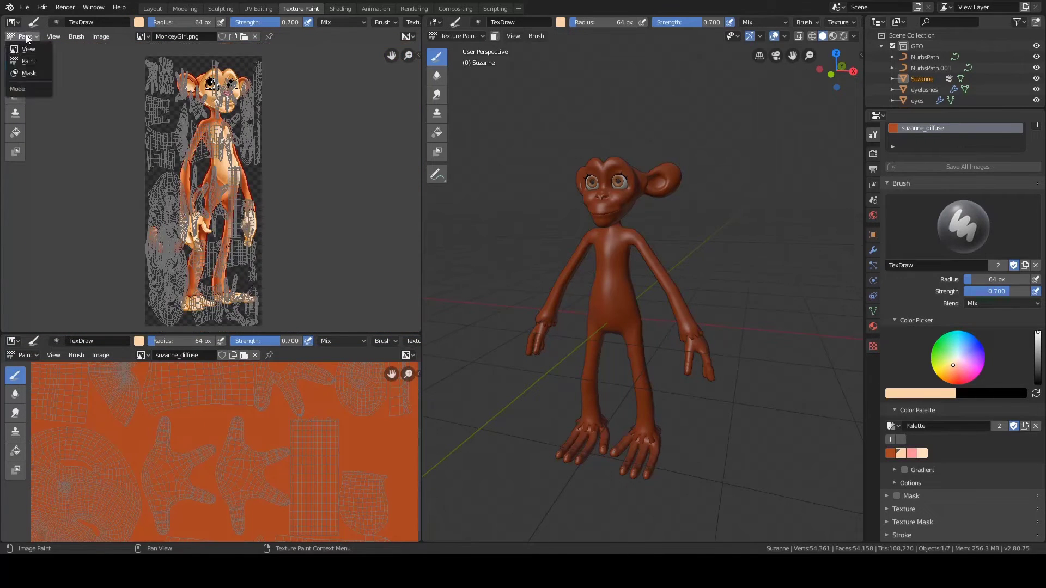
Step: Switch the reference image's editor from Paint to View mode, keeping it an Image Editor
click(14, 22)
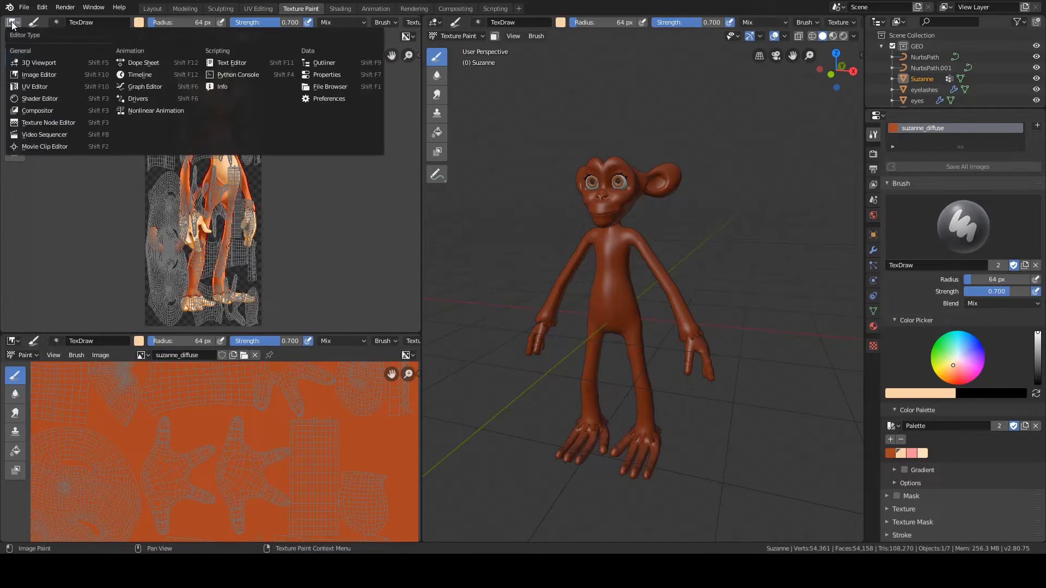
click(39, 75)
click(145, 36)
click(166, 99)
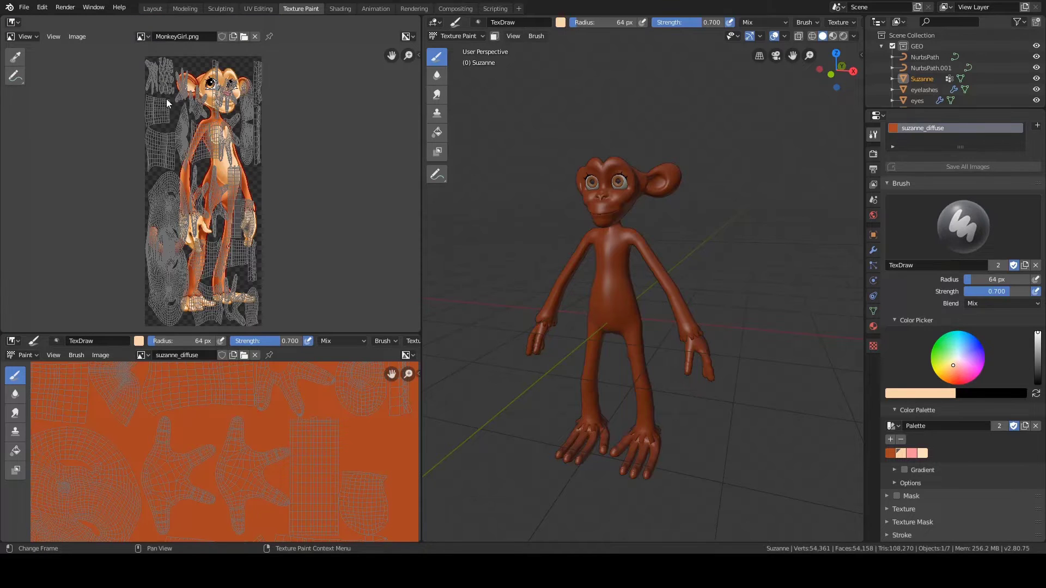
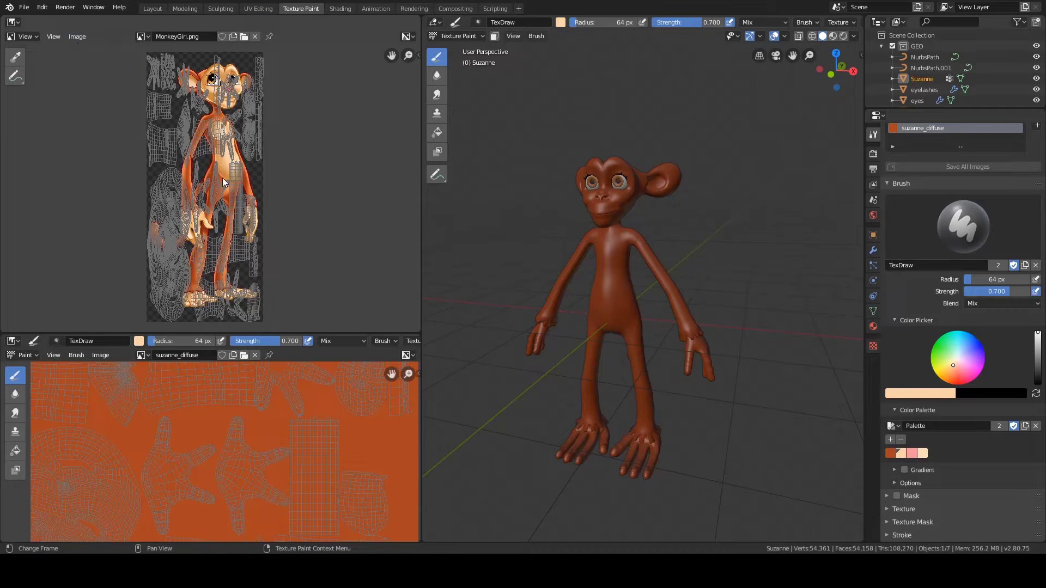
Step: Turn off Display Texture Paint UVs for the MonkeyGirl.png reference
click(407, 37)
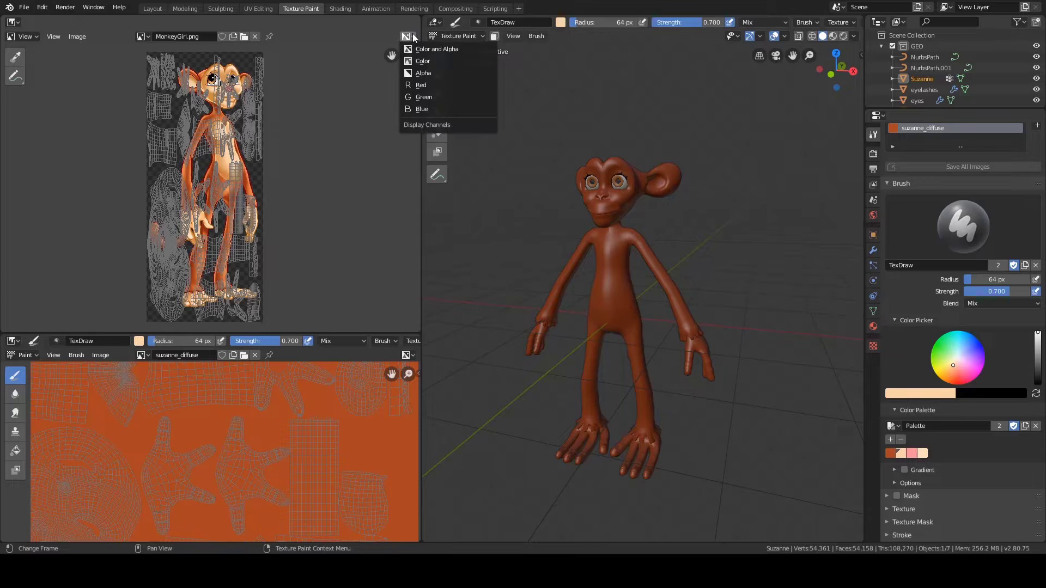
click(409, 34)
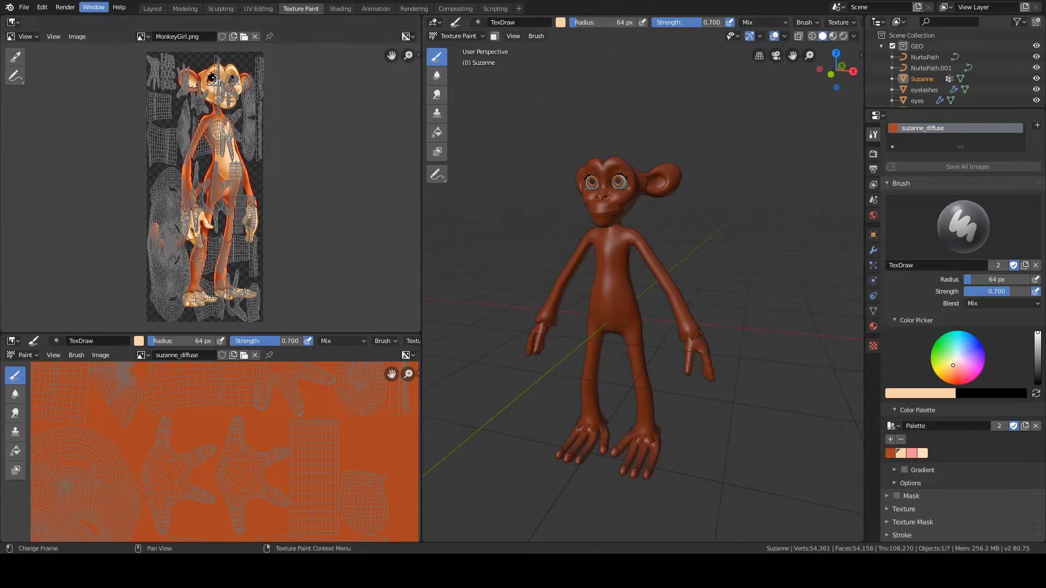
click(53, 36)
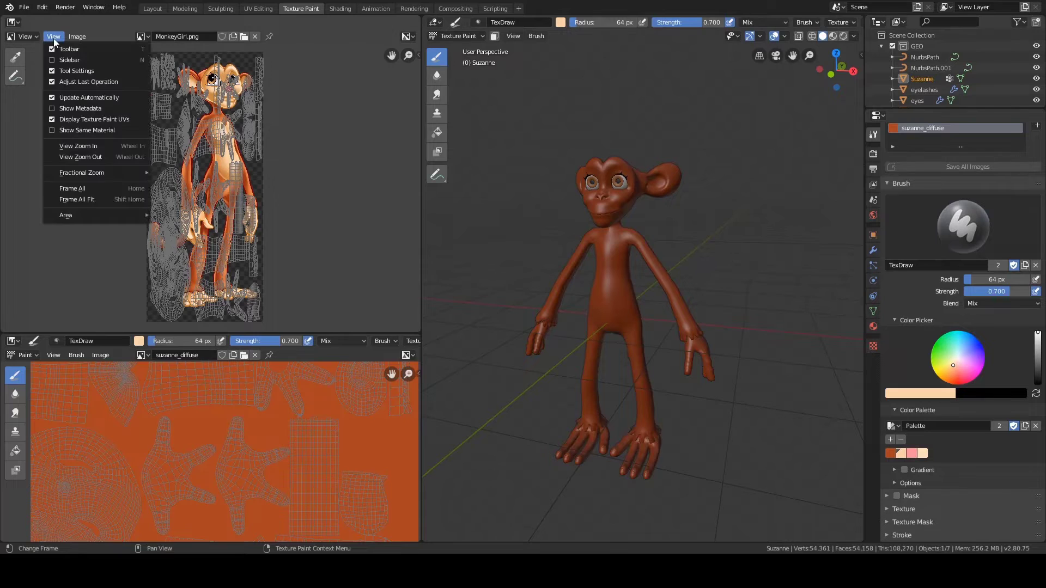
click(77, 118)
middle_drag(239, 111, 243, 135)
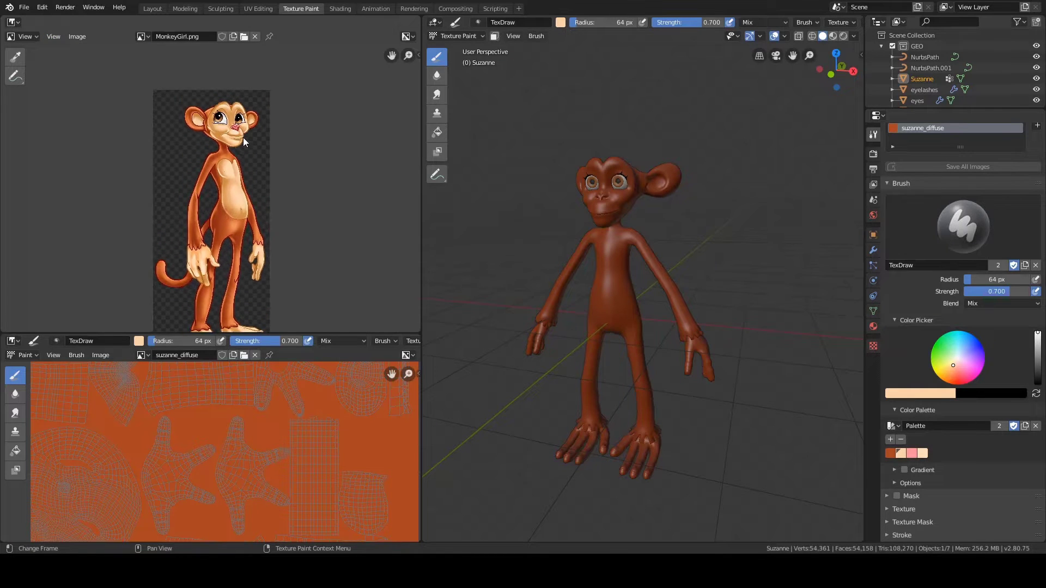
scroll(243, 135, up, 2)
scroll(243, 134, down, 1)
middle_drag(264, 188, 217, 131)
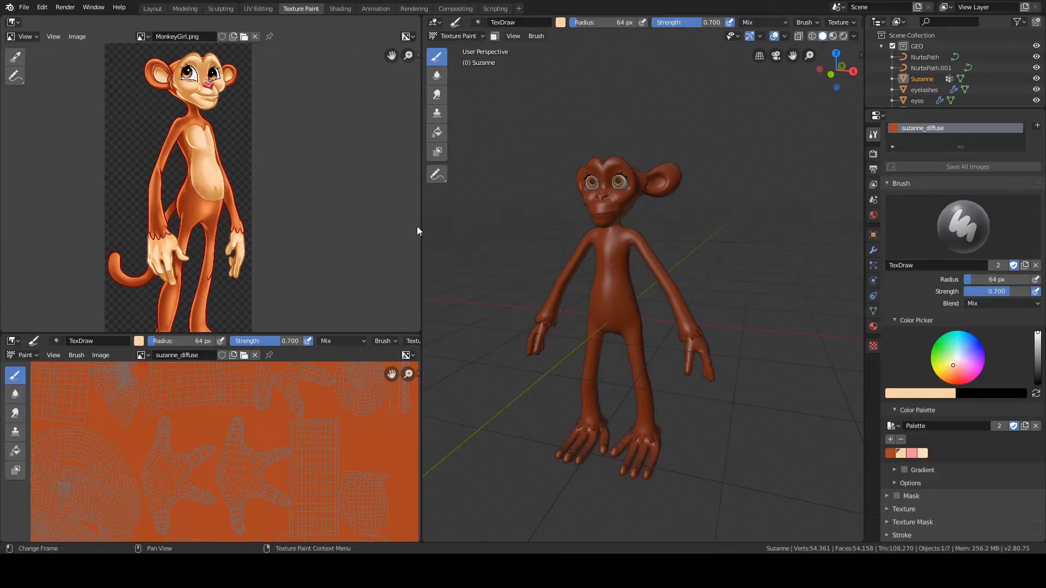
Step: Narrow the image editors, make the reference area shorter, and frame the reference character's head in it
drag(421, 226, 371, 223)
middle_drag(266, 225, 266, 158)
scroll(255, 188, down, 1)
scroll(272, 387, down, 3)
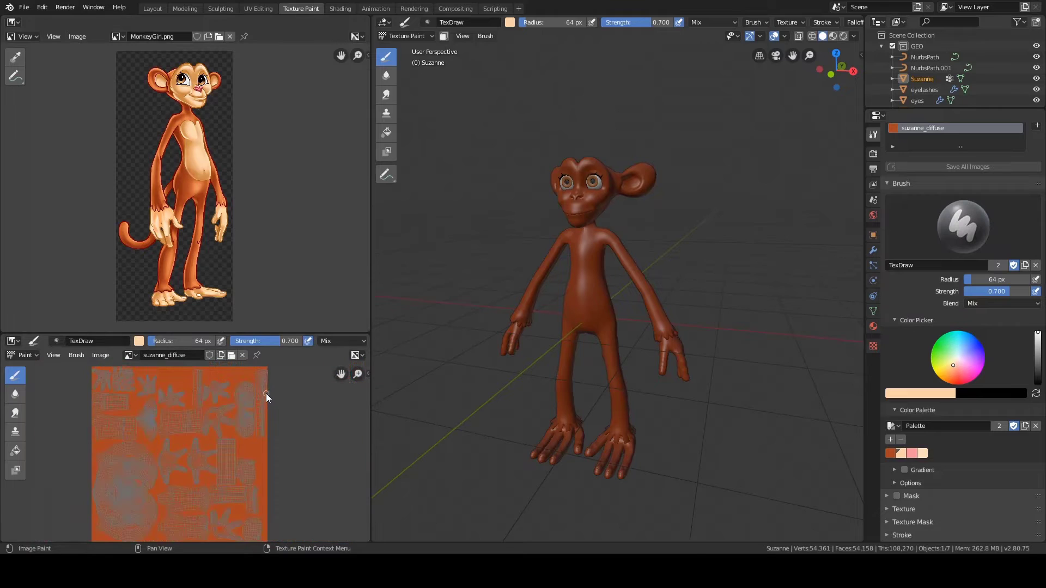
drag(238, 333, 236, 284)
scroll(249, 231, up, 3)
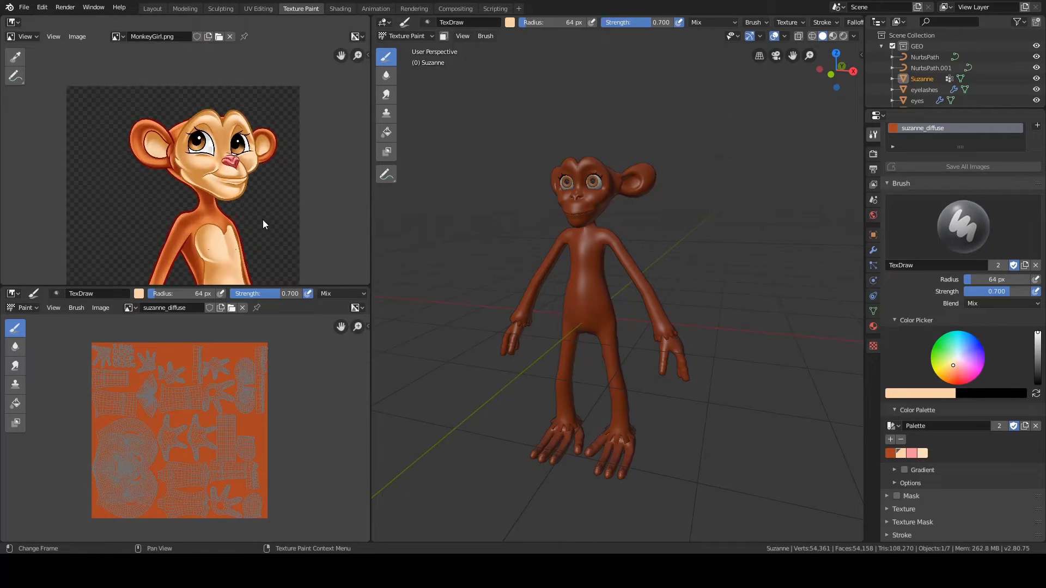
scroll(262, 220, up, 5)
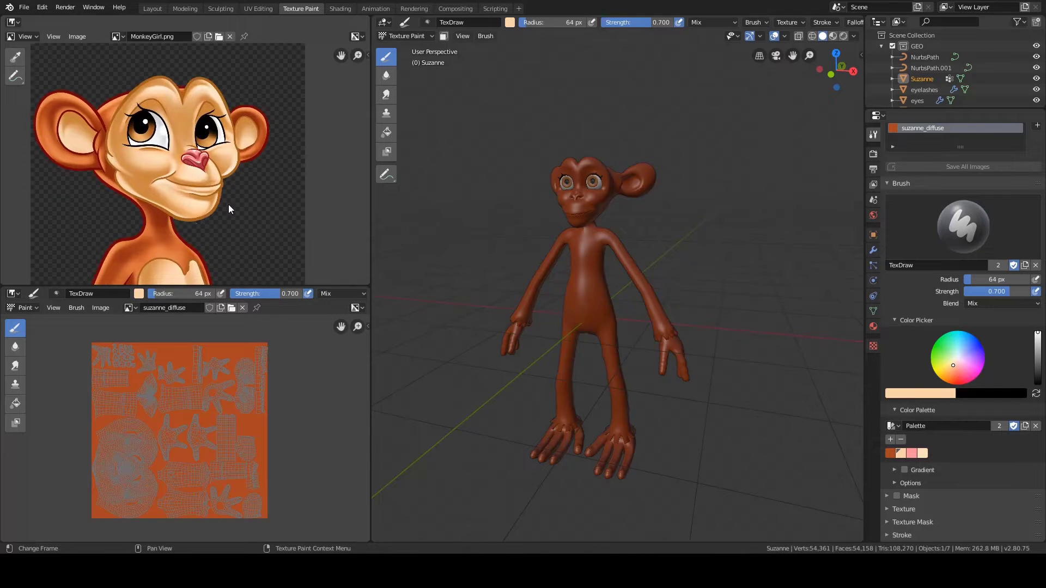
Step: Set the TexDraw brush radius to 29 px and its strength to 1.000
key(f)
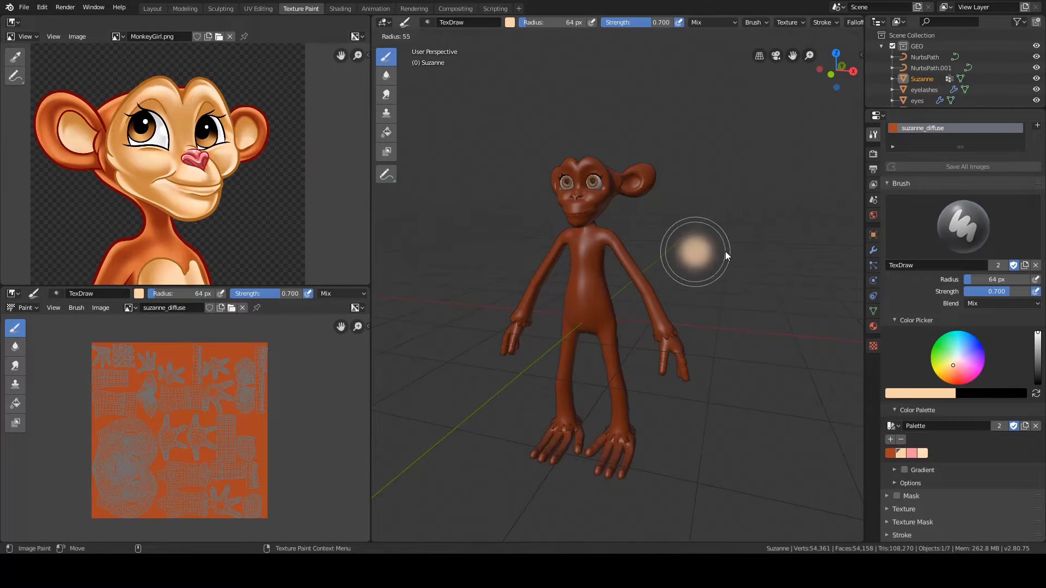
click(711, 252)
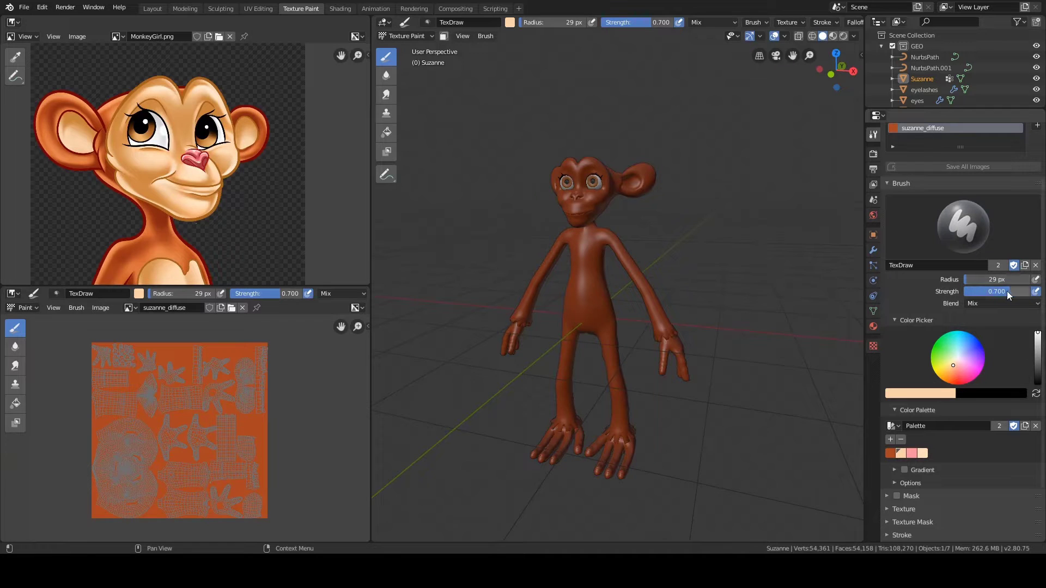
drag(1007, 291, 1032, 291)
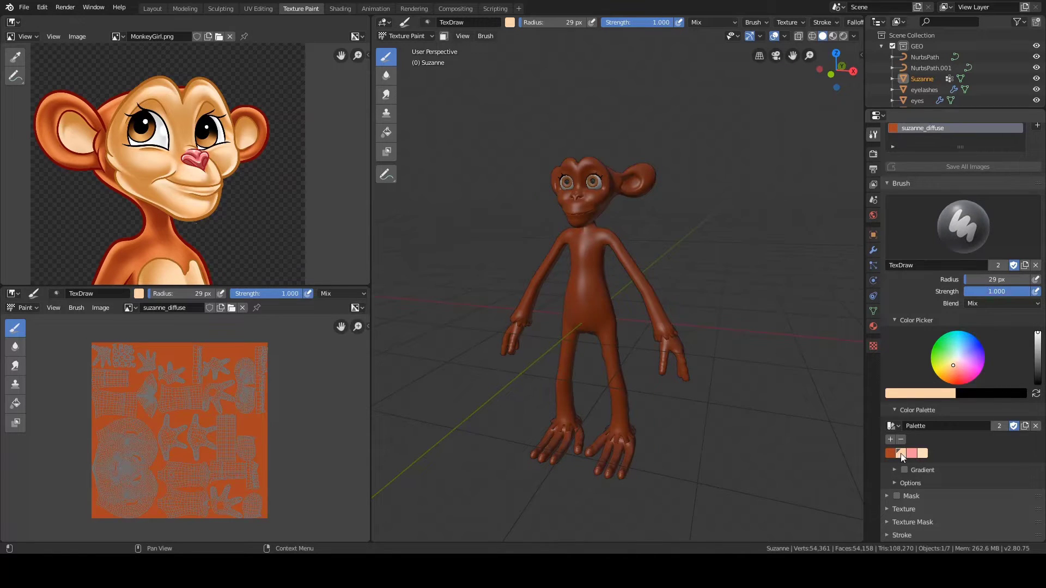
Step: Try a light peach test stroke on Suzanne's cheek and undo it
mouse_move(691, 276)
shift+middle_down()
mouse_move(675, 308)
mouse_move(700, 297)
shift+middle_up()
scroll(699, 297, up, 1)
shift+middle_drag(607, 249, 640, 284)
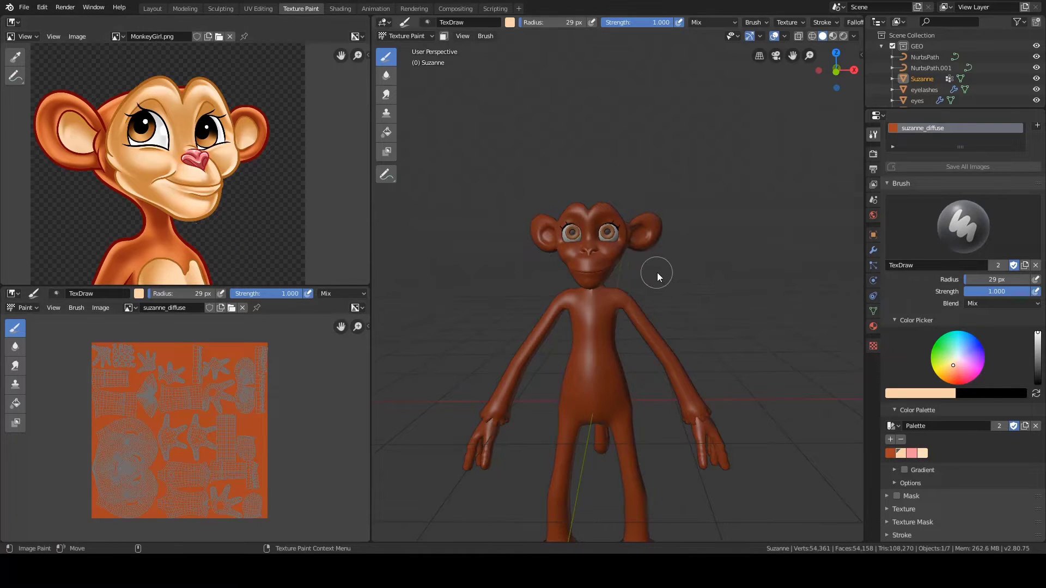
scroll(657, 272, up, 4)
middle_drag(648, 271, 642, 270)
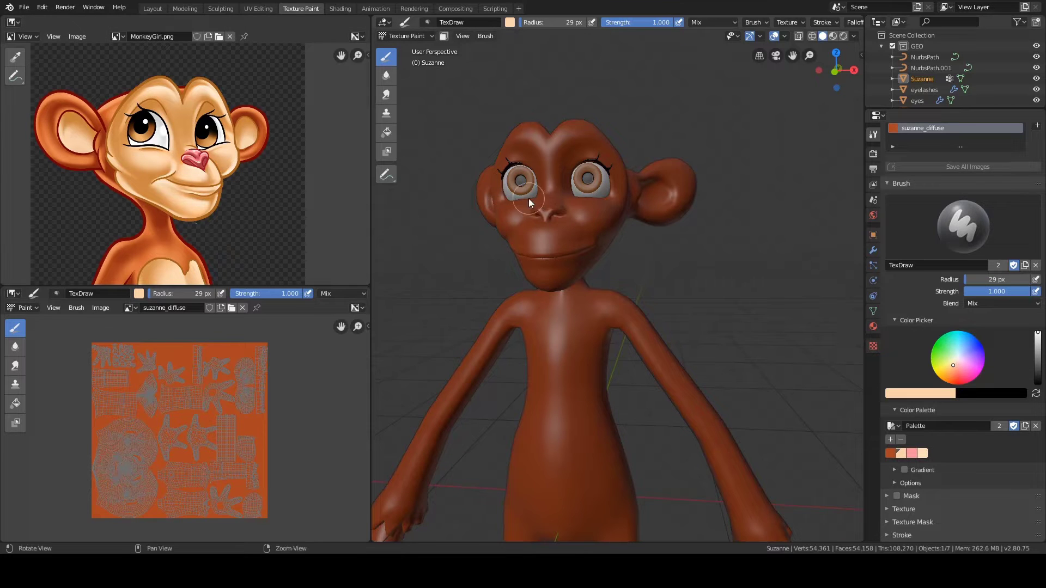
mouse_move(528, 199)
middle_down()
mouse_move(546, 211)
mouse_move(547, 260)
mouse_move(589, 247)
mouse_move(506, 258)
mouse_move(569, 256)
mouse_move(604, 279)
mouse_move(554, 264)
mouse_move(534, 244)
mouse_move(590, 266)
mouse_move(581, 266)
middle_up()
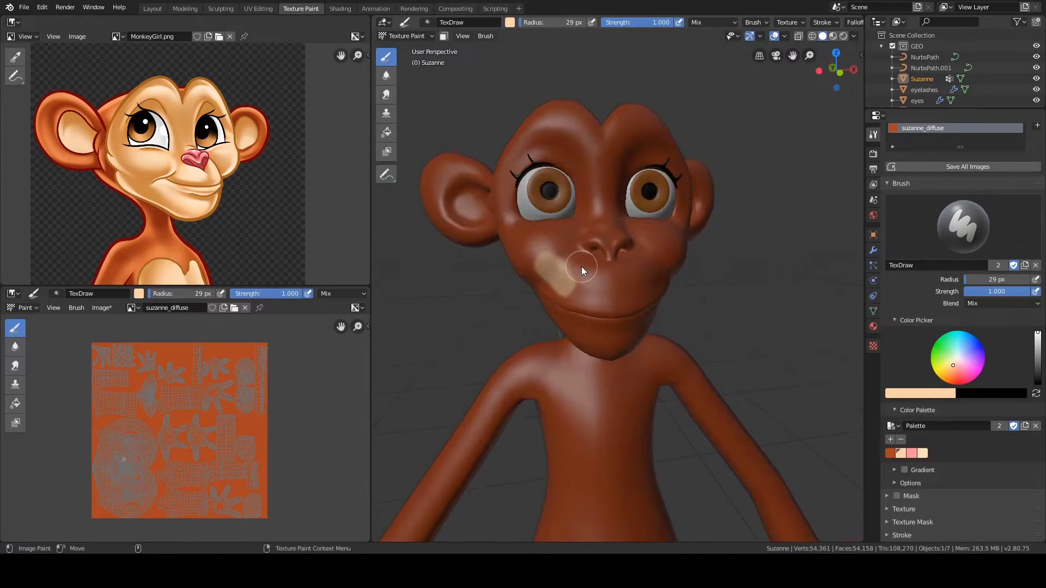
key(ctrl+z)
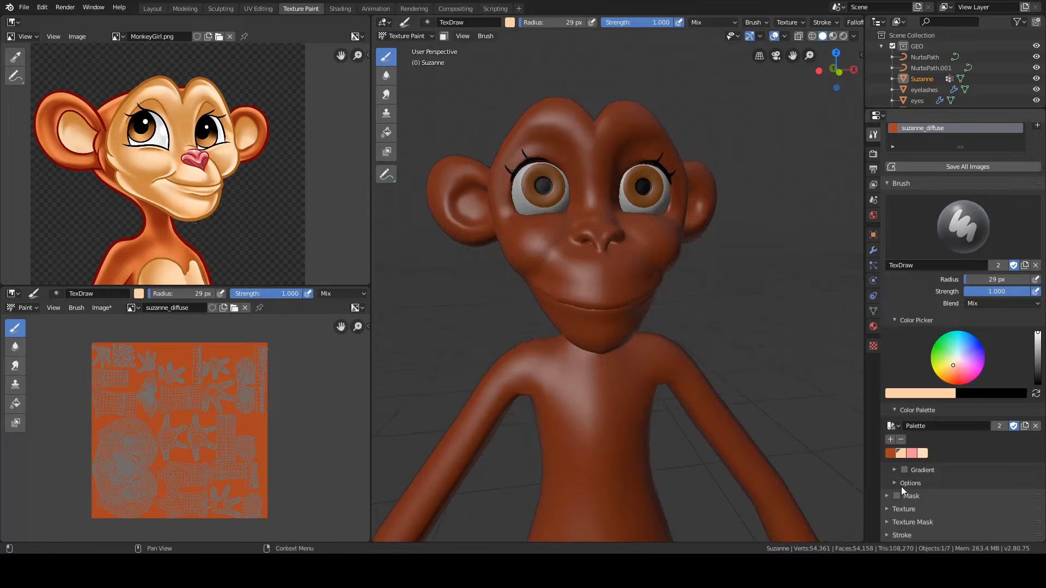
Step: Enable X mirror symmetry for painting and cover the area around the eyes and brow in light peach with a 42 px brush
scroll(901, 486, down, 3)
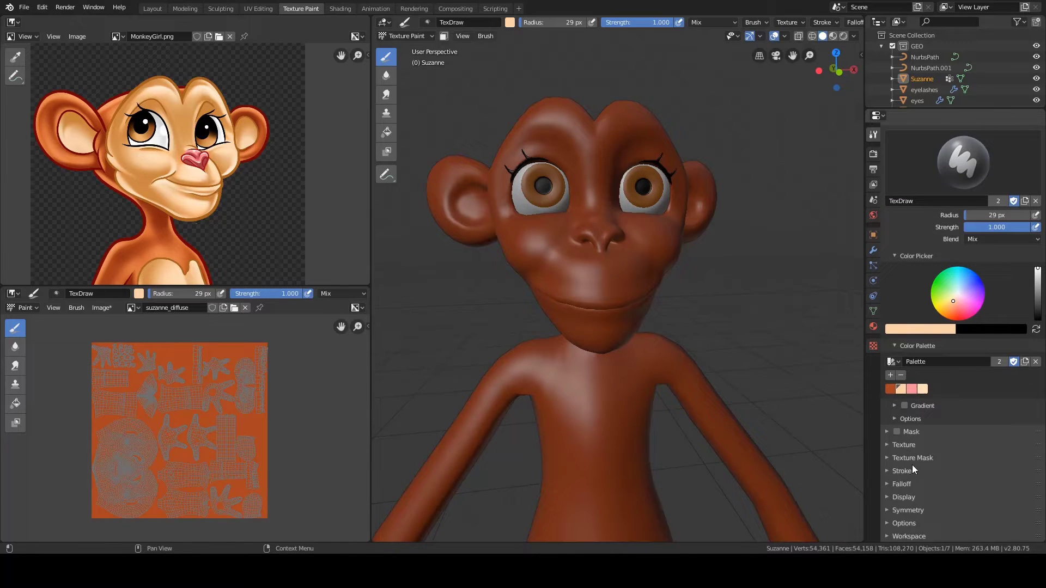
click(909, 510)
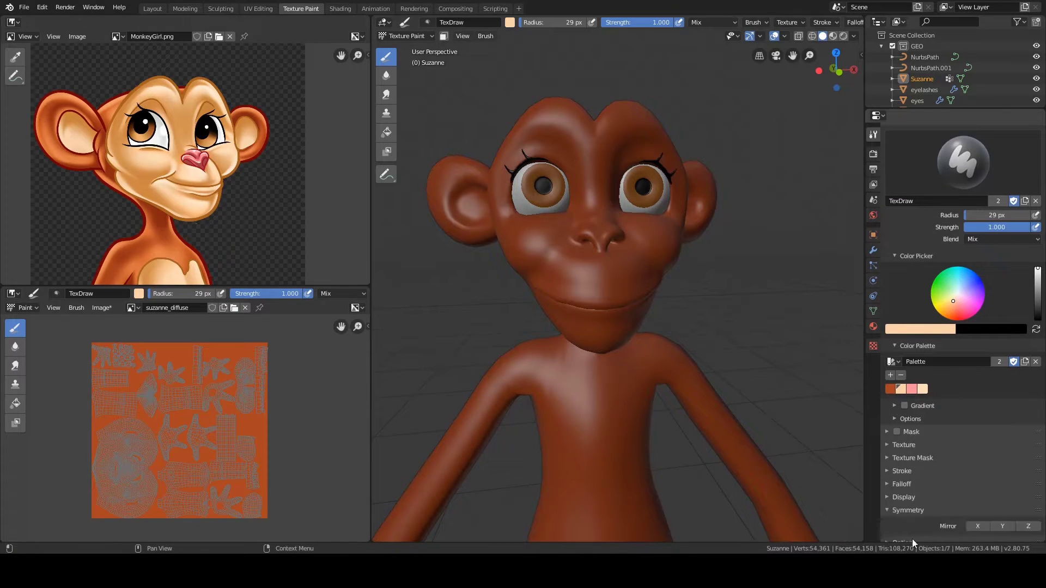
mouse_move(574, 267)
mouse_down()
mouse_move(537, 239)
mouse_move(561, 250)
mouse_move(519, 249)
mouse_move(567, 251)
mouse_move(580, 234)
mouse_move(572, 240)
mouse_move(604, 235)
mouse_up()
key(f)
click(581, 249)
mouse_move(598, 238)
mouse_down()
mouse_move(583, 240)
mouse_move(607, 226)
mouse_move(596, 238)
mouse_move(625, 270)
mouse_move(649, 260)
mouse_move(577, 236)
mouse_move(588, 274)
mouse_move(552, 246)
mouse_move(562, 240)
mouse_move(544, 255)
mouse_up()
alt+drag(155, 191, 231, 218)
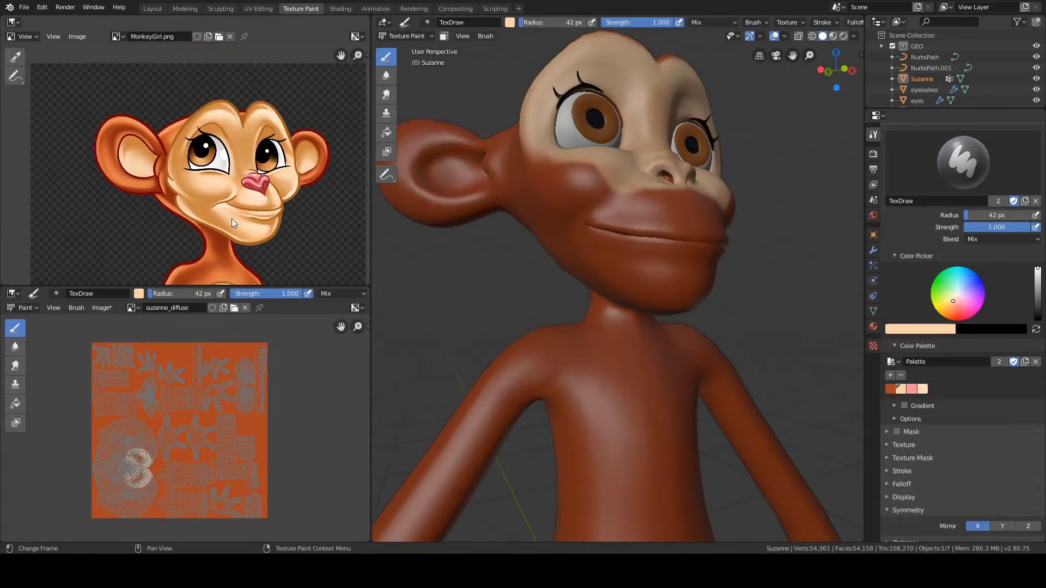
Step: Paint the cheeks and upper muzzle light peach down to the mouth with a 51 px brush
key(f)
click(475, 217)
mouse_move(483, 217)
alt+mouse_down()
mouse_move(665, 207)
mouse_move(544, 200)
alt+mouse_up()
drag(561, 259, 566, 204)
alt+drag(564, 163, 650, 302)
drag(654, 348, 688, 300)
key(f)
click(701, 294)
mouse_move(691, 305)
mouse_down()
mouse_move(722, 267)
mouse_move(678, 308)
mouse_move(605, 246)
mouse_move(673, 226)
mouse_up()
mouse_move(686, 251)
alt+mouse_down()
mouse_move(618, 264)
mouse_move(582, 233)
mouse_move(537, 229)
alt+mouse_up()
mouse_move(572, 272)
mouse_down()
mouse_move(651, 285)
mouse_move(593, 187)
mouse_up()
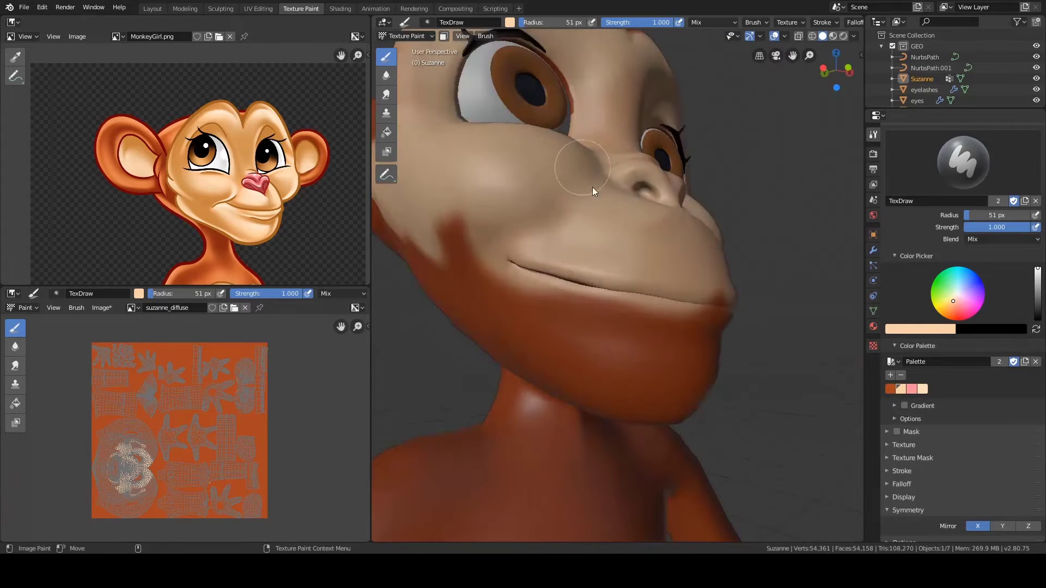
Step: Extend the light peach over the lower lip, chin and jaw
drag(545, 316, 643, 337)
mouse_move(577, 250)
alt+mouse_down()
mouse_move(521, 236)
mouse_move(596, 253)
alt+mouse_up()
key(f)
click(591, 262)
mouse_move(610, 305)
alt+mouse_down()
mouse_move(619, 243)
mouse_move(613, 292)
mouse_move(588, 288)
alt+mouse_up()
mouse_move(561, 187)
mouse_down()
mouse_move(600, 280)
mouse_move(636, 298)
mouse_up()
mouse_move(636, 297)
alt+mouse_down()
mouse_move(612, 302)
mouse_move(605, 245)
alt+mouse_up()
mouse_move(545, 281)
mouse_down()
mouse_move(621, 323)
mouse_move(681, 266)
mouse_move(661, 251)
mouse_up()
Step: Paint the side of the face and temple light peach, using an 80 px and then a 69 px brush
key(f)
mouse_move(662, 251)
alt+mouse_down()
mouse_move(631, 202)
mouse_move(626, 231)
alt+mouse_up()
mouse_move(621, 245)
mouse_down()
mouse_move(538, 162)
mouse_move(544, 216)
mouse_up()
alt+drag(544, 216, 621, 272)
mouse_move(594, 303)
mouse_down()
mouse_move(567, 260)
mouse_move(608, 303)
mouse_up()
mouse_move(607, 302)
alt+mouse_down()
mouse_move(596, 249)
mouse_move(595, 277)
alt+mouse_up()
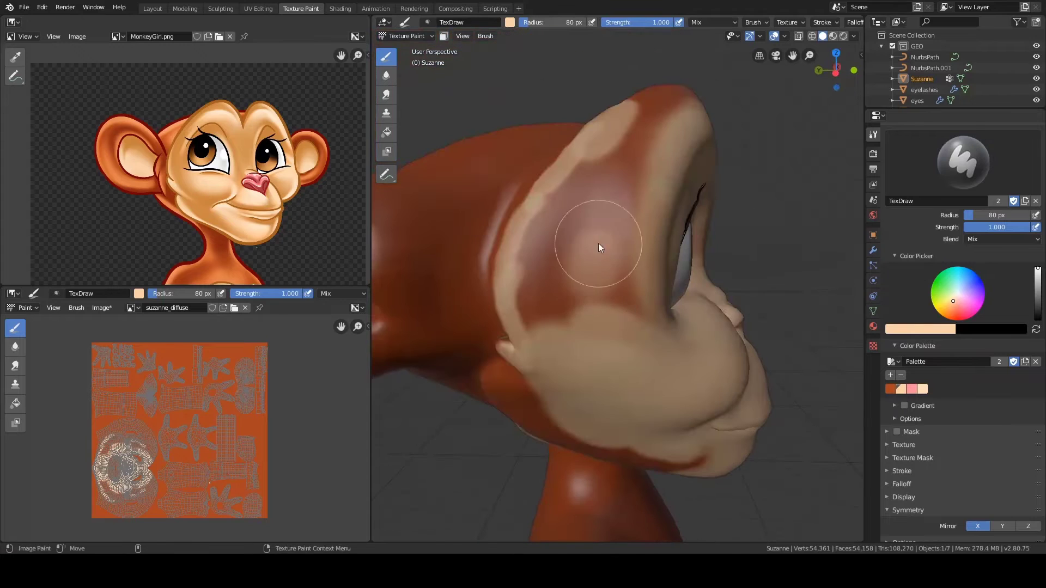
mouse_move(605, 215)
mouse_down()
mouse_move(629, 296)
mouse_move(607, 332)
mouse_up()
mouse_move(607, 316)
alt+mouse_down()
mouse_move(607, 224)
mouse_move(584, 233)
alt+mouse_up()
key(f)
click(594, 233)
click(1036, 228)
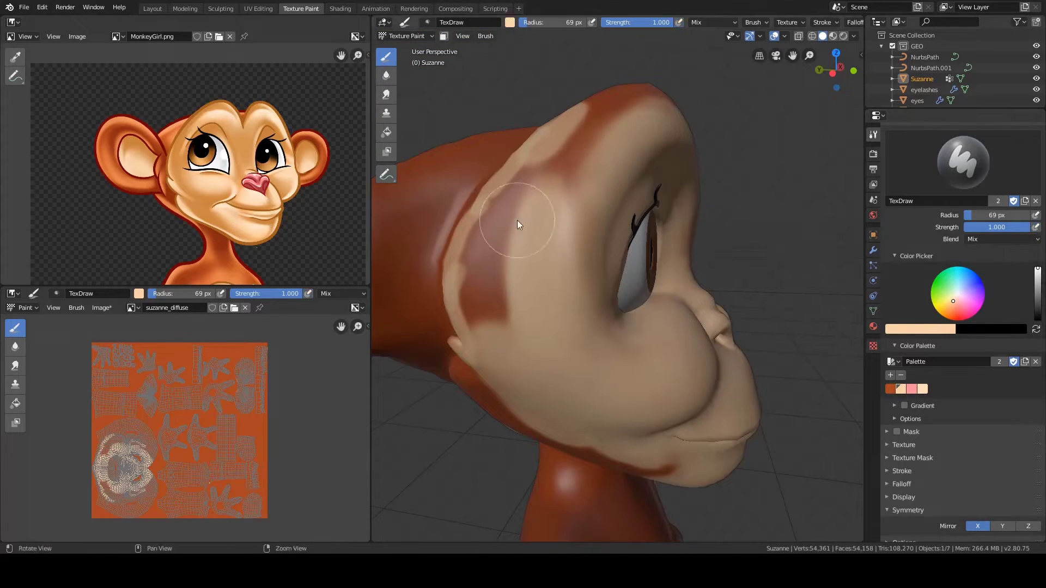
alt+drag(517, 220, 580, 228)
Step: Fill the remaining orange patches on the temple, forehead side and jaw with light peach, reducing the brush to 45 px
key(f)
click(578, 240)
mouse_move(566, 273)
mouse_down()
mouse_move(588, 267)
mouse_move(684, 381)
mouse_move(690, 410)
mouse_move(684, 334)
mouse_move(597, 394)
mouse_up()
mouse_move(597, 395)
middle_down()
mouse_move(590, 345)
mouse_move(610, 251)
mouse_move(593, 245)
mouse_move(566, 284)
middle_up()
key(f)
click(609, 252)
drag(562, 295, 529, 256)
mouse_move(528, 256)
middle_down()
mouse_move(512, 285)
mouse_move(622, 304)
mouse_move(527, 176)
mouse_move(554, 187)
mouse_move(639, 275)
mouse_move(552, 233)
mouse_move(534, 292)
mouse_move(557, 248)
middle_up()
drag(567, 252, 660, 347)
middle_drag(608, 294, 619, 277)
drag(604, 294, 619, 361)
middle_drag(619, 364, 599, 348)
drag(596, 428, 579, 446)
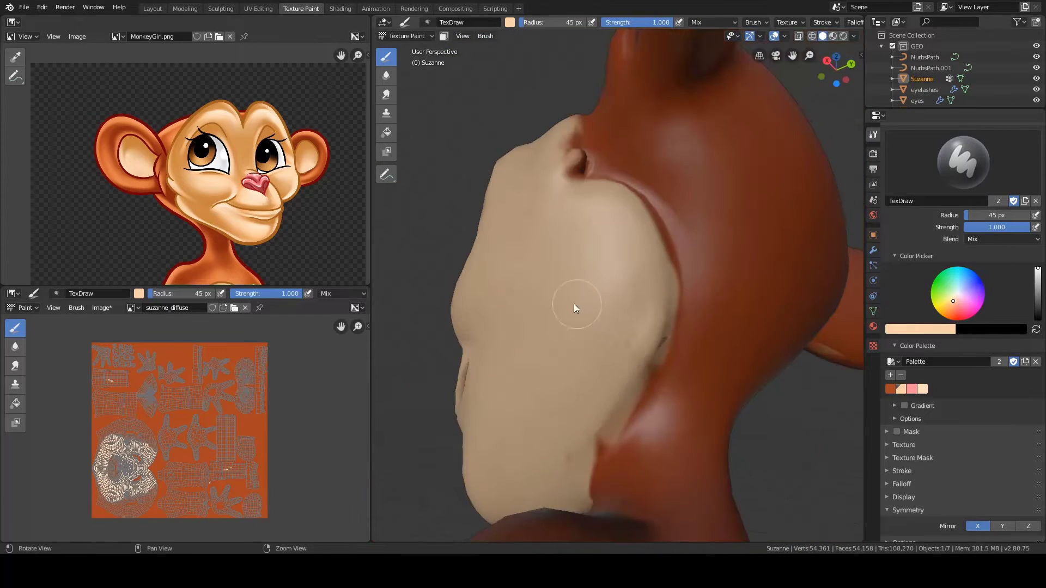
Step: Set the palette's orange-brown as the secondary brush colour, keeping light peach as the primary colour
middle_drag(574, 303, 546, 276)
key(x)
click(889, 387)
click(1036, 330)
middle_drag(469, 294, 511, 280)
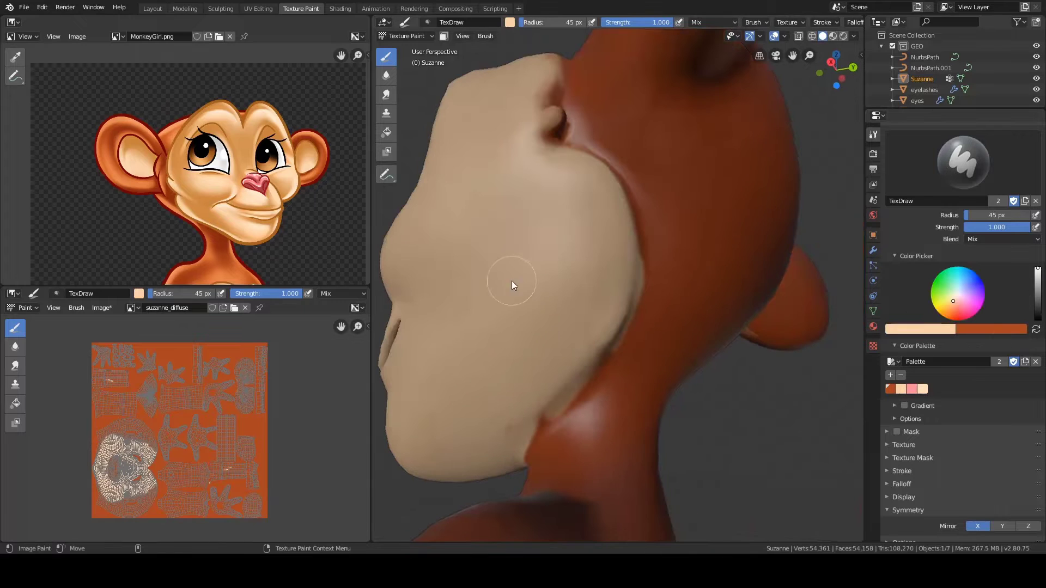
Step: Refine the border between the peach face and orange-brown neck under the jaw and chin, ending with a 39 px brush
key(f)
click(639, 300)
middle_drag(639, 301, 609, 294)
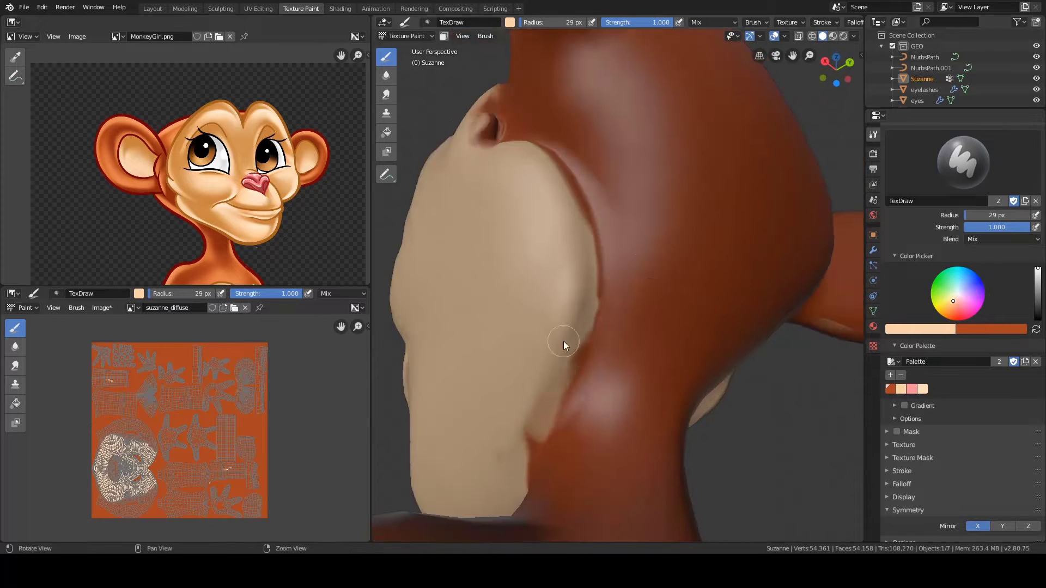
alt+drag(577, 381, 629, 333)
key(ctrl+z)
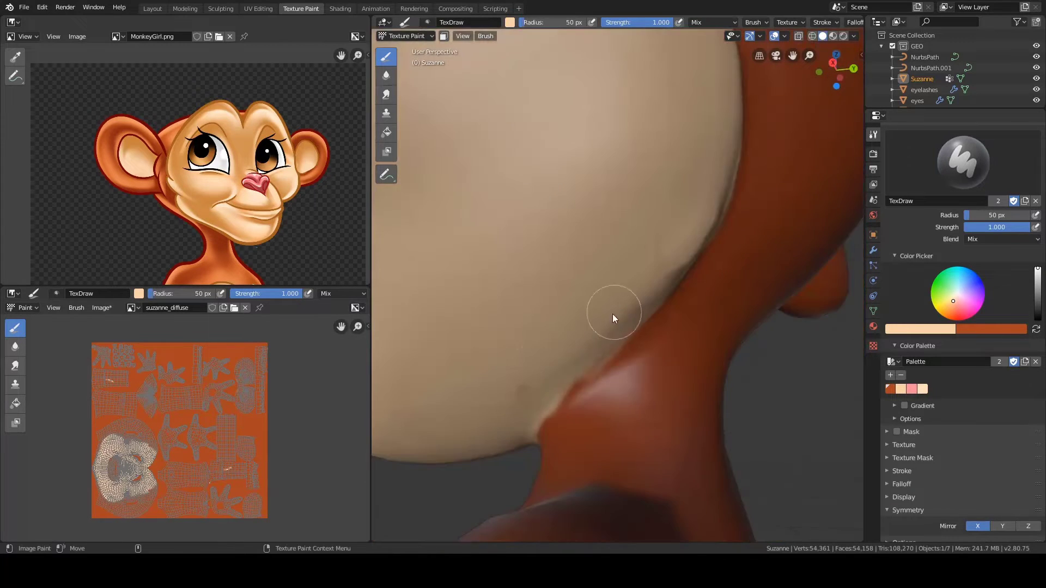
middle_drag(614, 311, 593, 403)
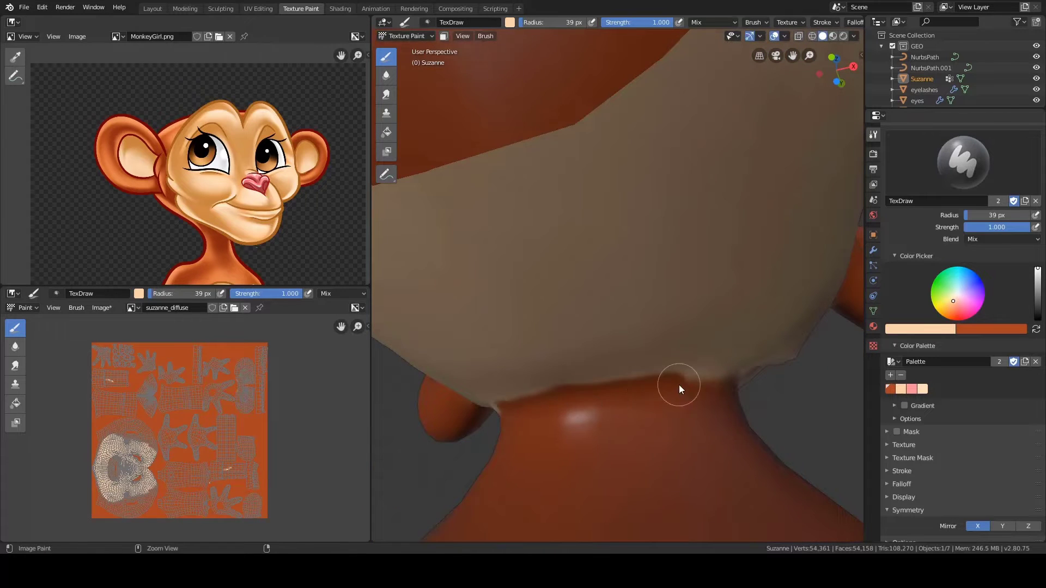
mouse_move(678, 384)
middle_down()
mouse_move(680, 361)
mouse_move(602, 389)
mouse_move(699, 338)
mouse_move(652, 254)
mouse_move(590, 315)
middle_up()
mouse_move(530, 436)
middle_down()
mouse_move(556, 304)
mouse_move(556, 350)
mouse_move(554, 325)
mouse_move(627, 264)
mouse_move(685, 354)
mouse_move(703, 338)
middle_up()
Step: Turn on the wireframe overlay and smooth the colour border along the cheek and jaw with a 28 px brush
click(784, 36)
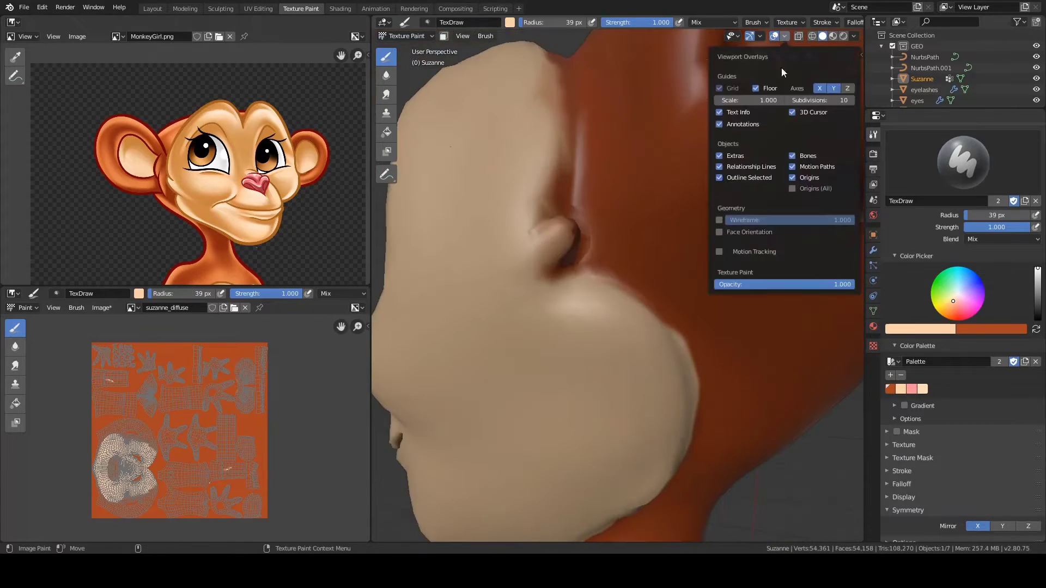
click(724, 220)
mouse_move(654, 294)
middle_down()
mouse_move(576, 280)
mouse_move(609, 283)
middle_up()
key(f)
click(609, 283)
middle_drag(648, 330, 663, 322)
ctrl+middle_drag(663, 321, 593, 224)
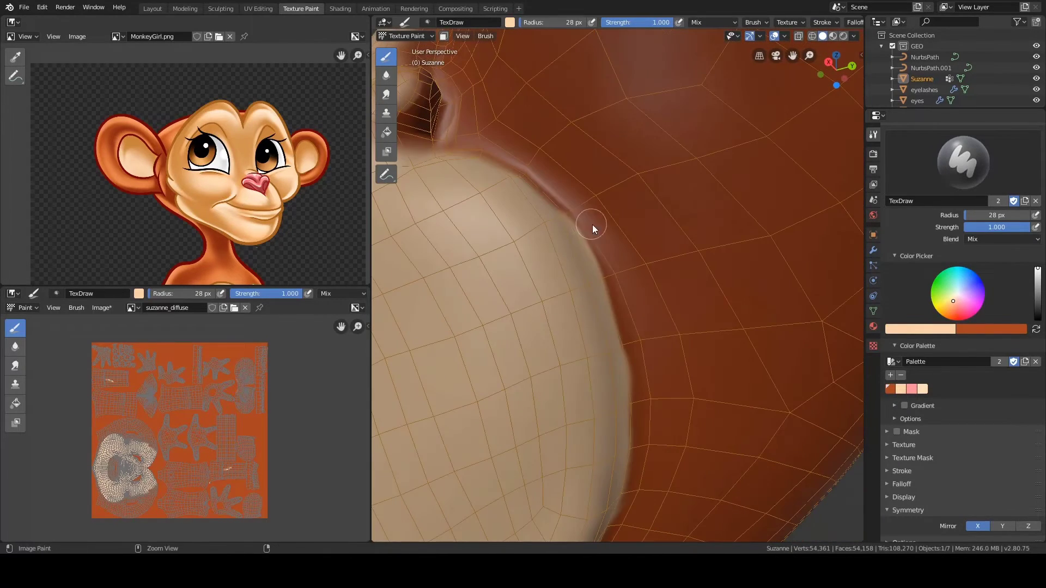
middle_drag(638, 323, 636, 278)
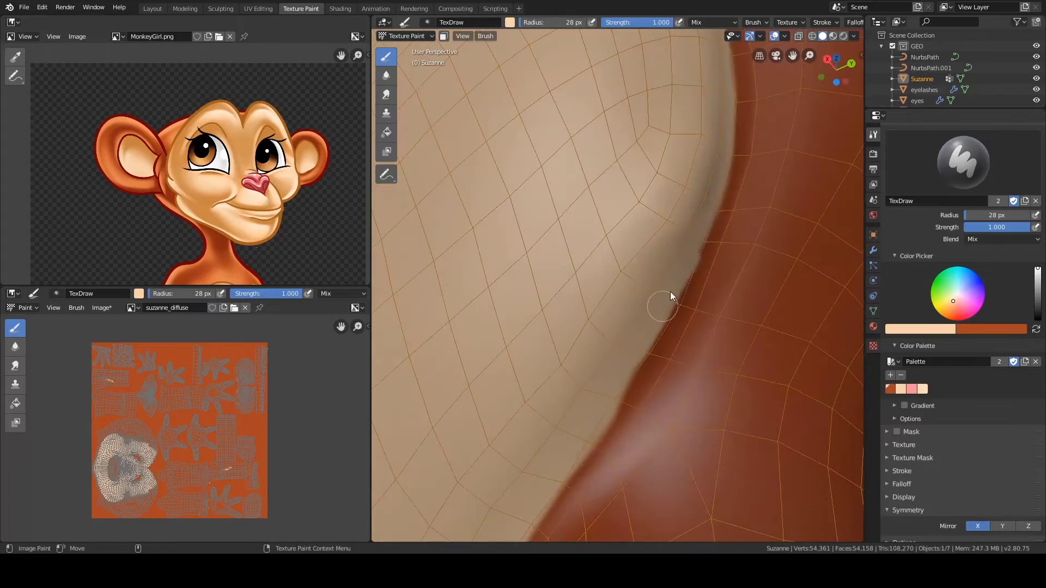
ctrl+middle_drag(703, 267, 678, 291)
alt+drag(630, 348, 599, 381)
ctrl+drag(548, 463, 628, 378)
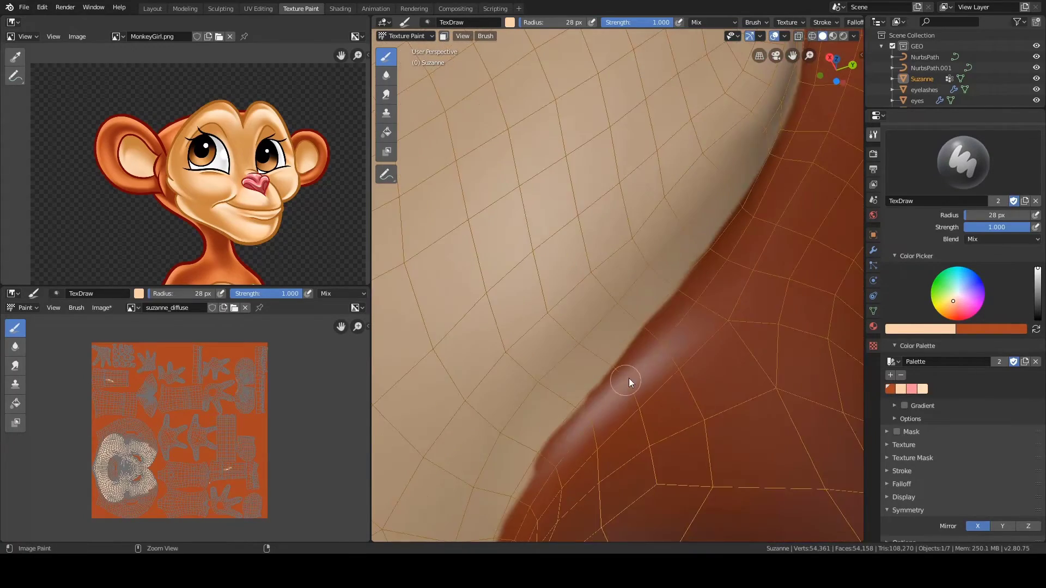
Step: Clean up the peach border around the small side bump and up the temple to the top of the forehead
mouse_move(629, 378)
alt+right_down()
mouse_move(548, 187)
mouse_move(548, 285)
alt+right_up()
mouse_move(548, 285)
alt+mouse_down()
mouse_move(591, 285)
mouse_move(601, 317)
mouse_move(639, 329)
alt+mouse_up()
drag(557, 282, 560, 237)
mouse_move(560, 238)
alt+mouse_down()
mouse_move(551, 320)
mouse_move(610, 420)
mouse_move(519, 311)
mouse_move(527, 377)
alt+mouse_up()
key(f)
alt+drag(519, 282, 607, 264)
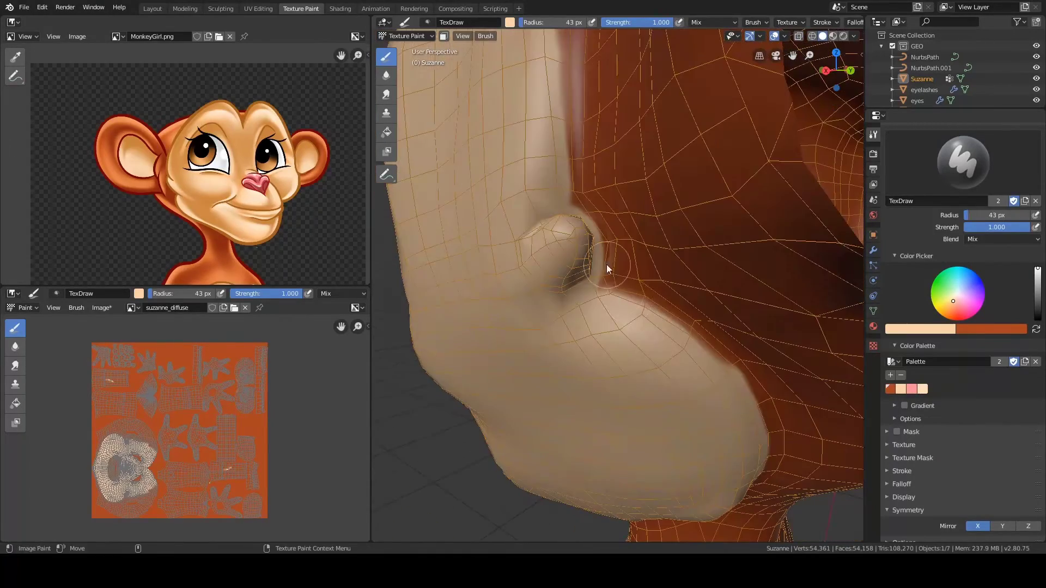
alt+drag(555, 173, 578, 300)
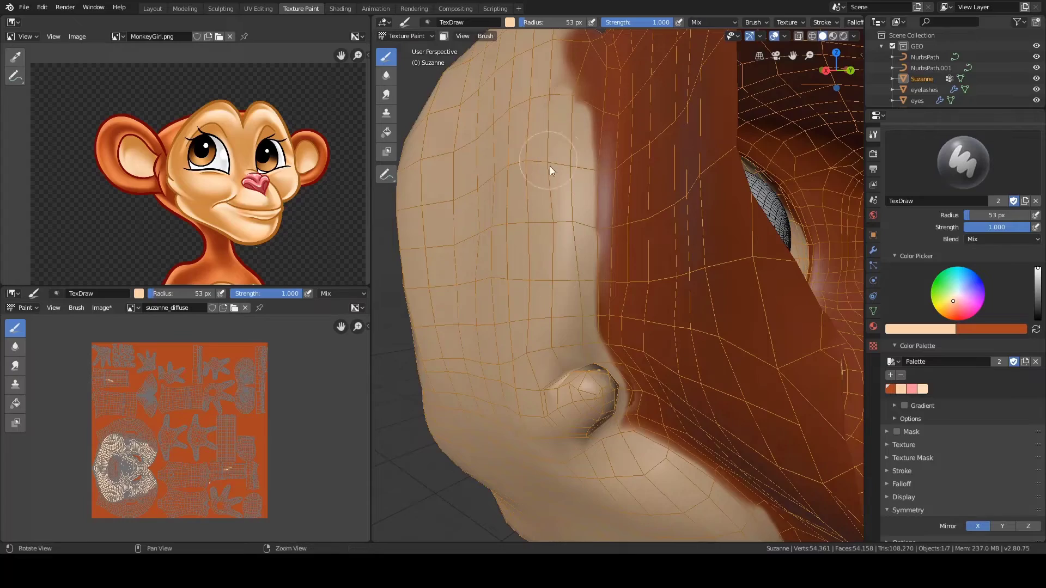
alt+drag(551, 167, 528, 453)
alt+drag(541, 199, 567, 411)
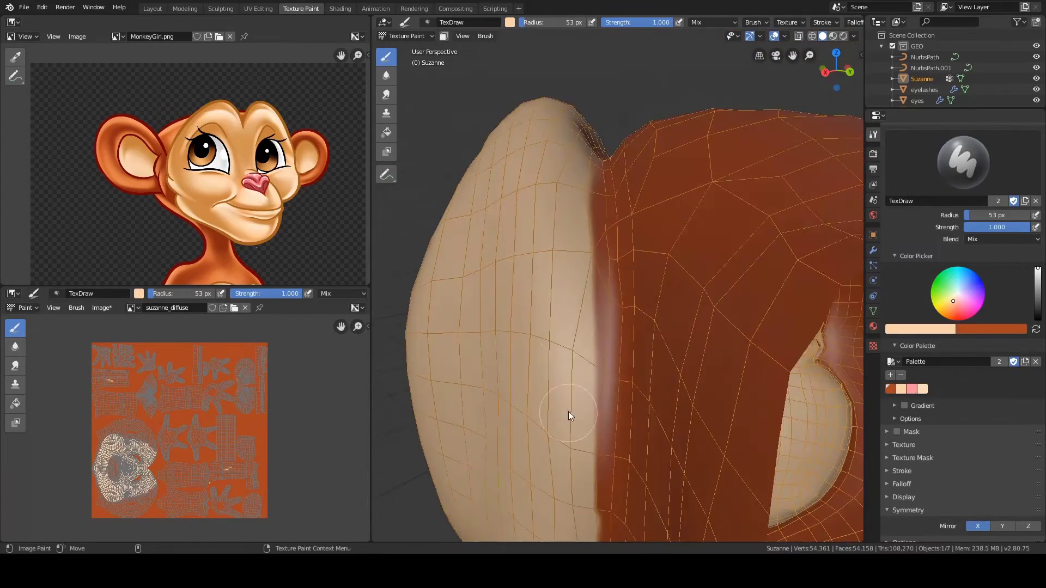
mouse_move(583, 296)
alt+mouse_down()
mouse_move(586, 280)
mouse_move(548, 241)
mouse_move(569, 174)
mouse_move(646, 178)
mouse_move(498, 322)
mouse_move(633, 275)
mouse_move(606, 380)
mouse_move(667, 333)
mouse_move(648, 348)
mouse_move(557, 349)
mouse_move(590, 349)
mouse_move(675, 245)
mouse_move(594, 209)
mouse_move(609, 203)
alt+mouse_up()
Step: In Material.001's shader nodes, set the Principled BSDF's Specular to 0.000 and Roughness to 1.000
key(shift+F3)
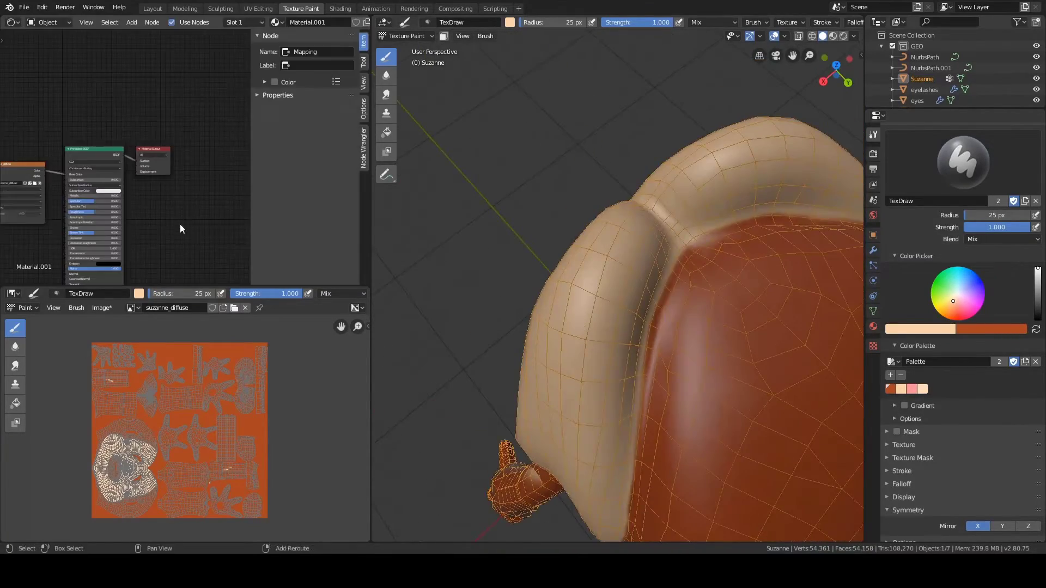
middle_drag(149, 217, 232, 183)
key(n)
middle_drag(187, 109, 192, 120)
scroll(326, 204, up, 5)
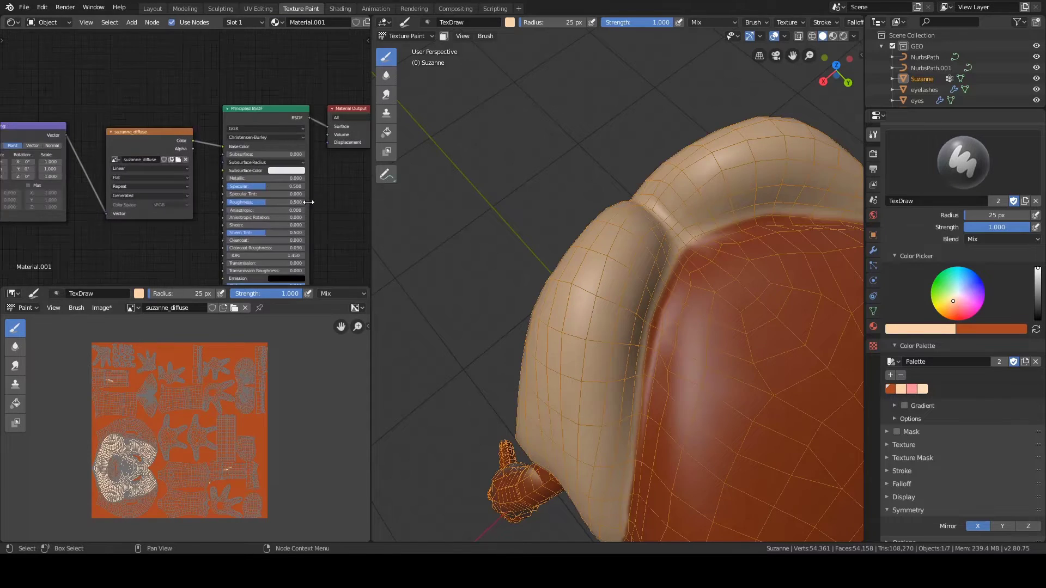
middle_drag(309, 201, 291, 169)
drag(267, 169, 311, 170)
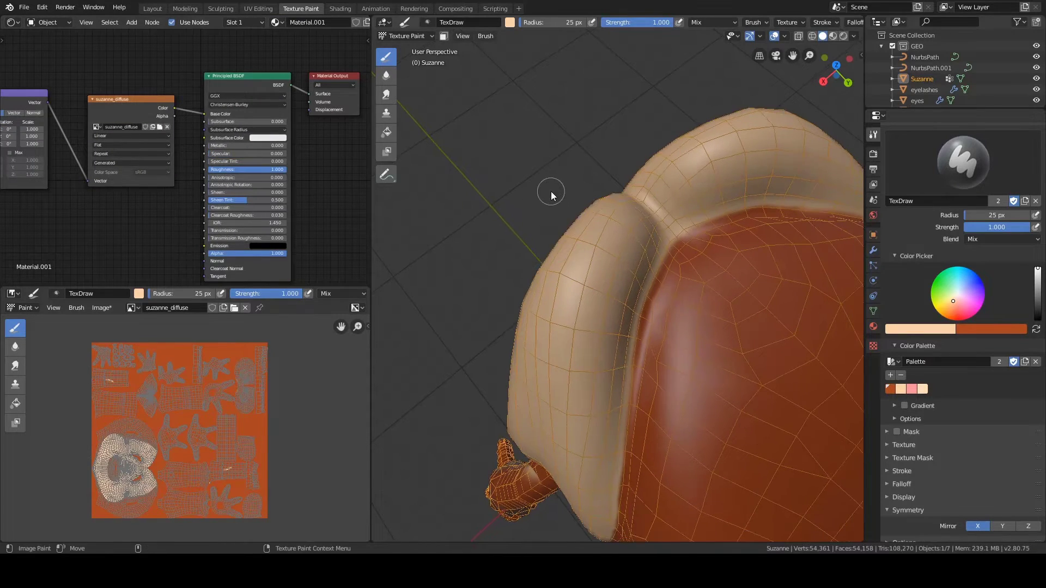
Step: Switch the 3D viewport to LookDev shading and restore the MonkeyGirl.png reference in place of the shader nodes
alt+drag(550, 191, 554, 248)
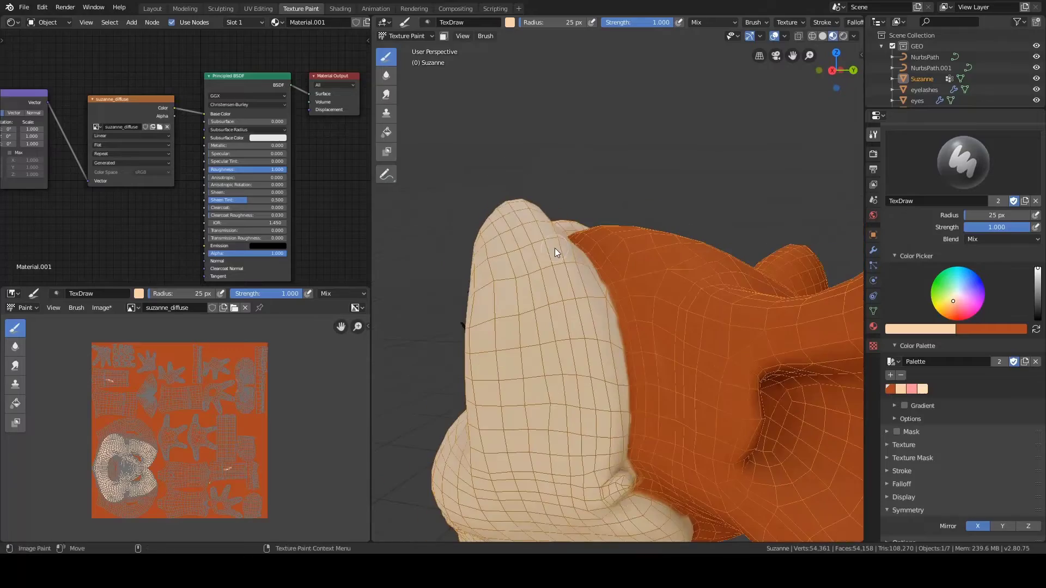
key(shift+F10)
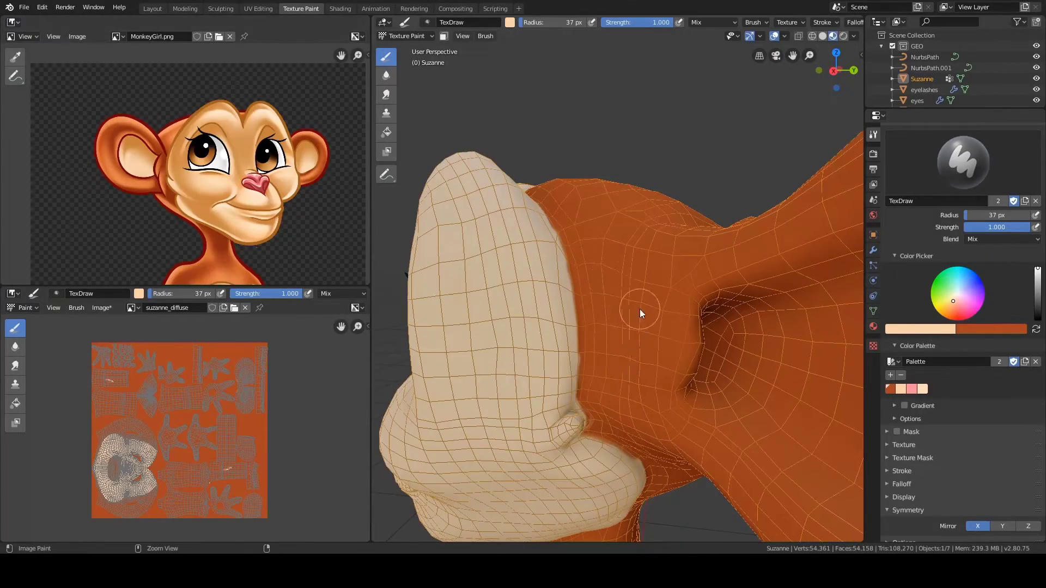
Step: Sharpen the face border beside the small side bump and under the chin with orange-brown, using 32 px and 26 px brushes
alt+drag(640, 310, 523, 326)
mouse_move(545, 191)
middle_down()
mouse_move(524, 361)
mouse_move(512, 294)
middle_up()
key(bracketleft)
ctrl+drag(512, 294, 510, 329)
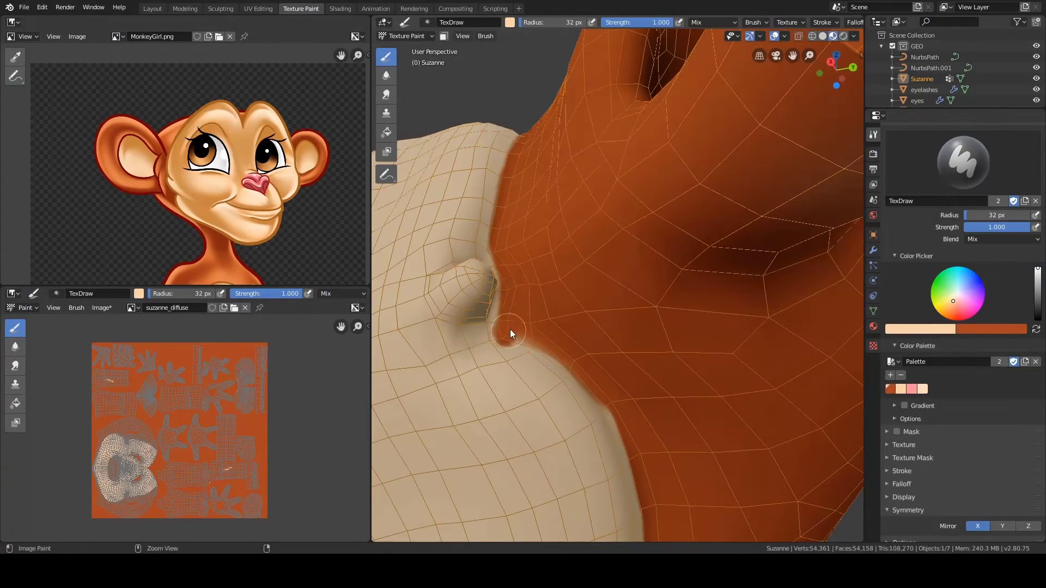
shift+middle_drag(583, 368, 574, 301)
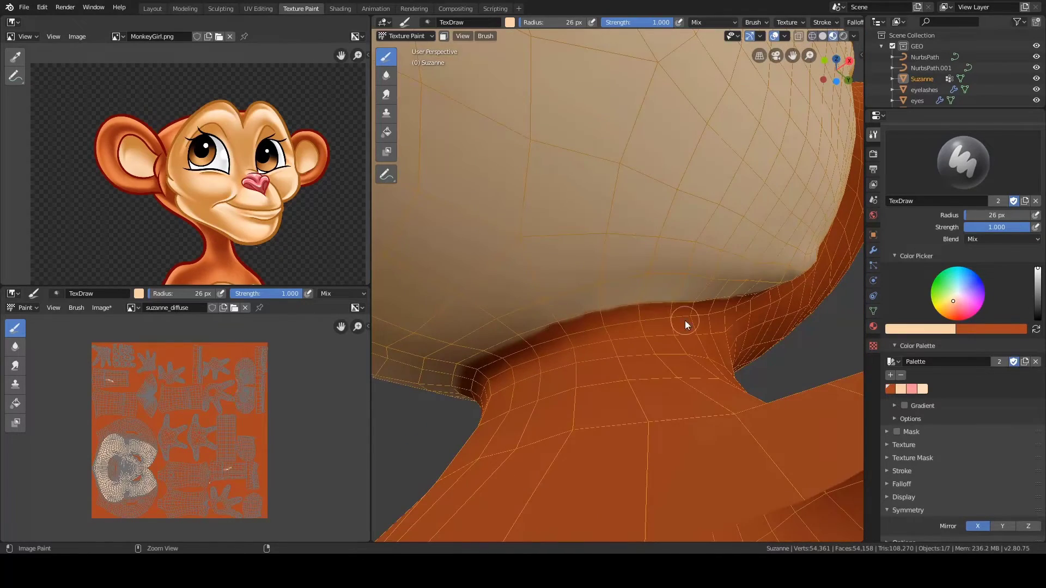
mouse_move(685, 326)
middle_down()
mouse_move(649, 264)
mouse_move(623, 250)
mouse_move(588, 306)
mouse_move(689, 286)
mouse_move(613, 354)
middle_up()
Step: Hide the wireframe overlay and touch up the orange-brown skin around the face with a larger brush
click(784, 37)
click(724, 202)
scroll(638, 239, down, 8)
scroll(689, 286, down, 3)
key(f)
ctrl+drag(632, 332, 641, 371)
middle_drag(642, 370, 681, 364)
alt+drag(681, 364, 702, 418)
alt+drag(523, 283, 523, 305)
alt+right_drag(545, 240, 680, 218)
alt+middle_drag(681, 163, 511, 239)
alt+drag(511, 239, 532, 259)
Step: Show the wireframe overlay again and outline the upper and outer rim of the inner ear in light peach at 28 px
click(784, 36)
click(720, 232)
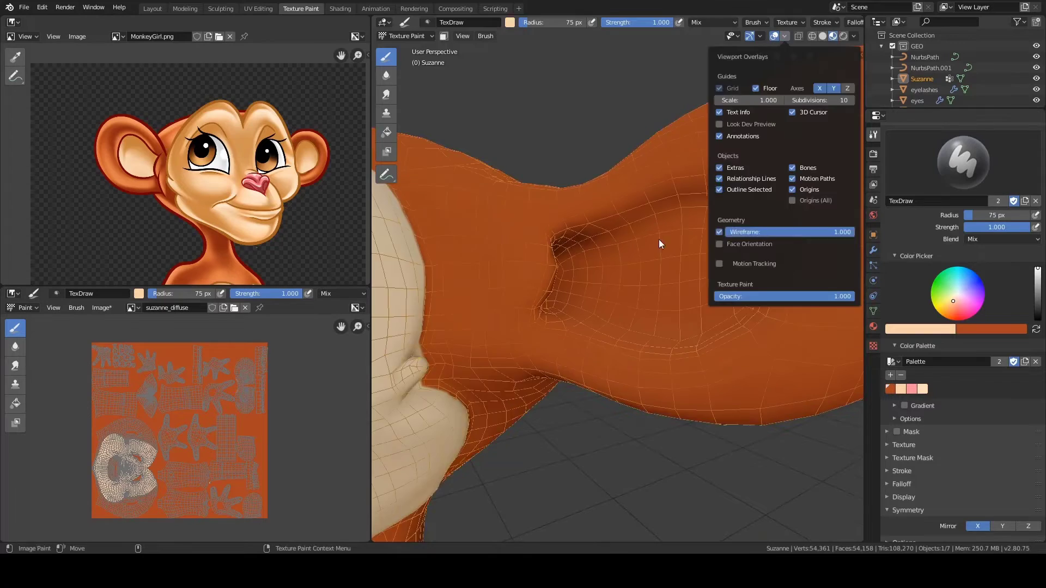
alt+right_drag(631, 234, 570, 200)
key(bracketleft)
key(bracketleft)
key(bracketleft)
key(bracketleft)
key(bracketleft)
key(bracketleft)
key(bracketleft)
alt+middle_drag(570, 199, 595, 228)
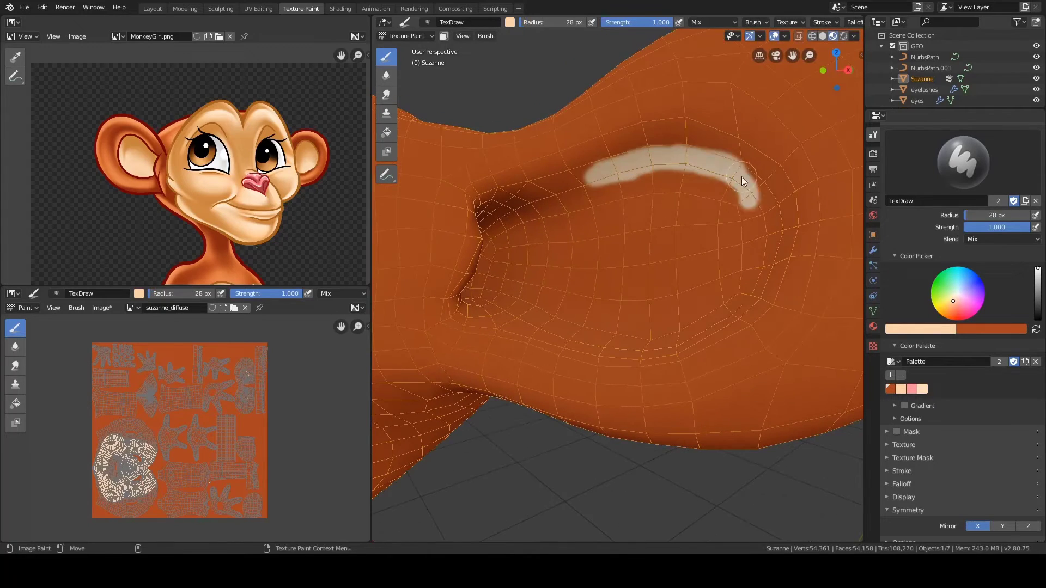
drag(742, 177, 749, 272)
Step: Complete the peach outline along the inner ear's lower edge and its narrow end near the head with a 38 px brush
alt+middle_drag(463, 260, 548, 237)
alt+right_drag(548, 237, 565, 238)
mouse_move(508, 220)
alt+mouse_down()
mouse_move(474, 228)
mouse_move(749, 283)
alt+mouse_up()
key(bracketleft)
key(bracketleft)
key(bracketleft)
key(bracketleft)
key(bracketleft)
mouse_move(482, 326)
mouse_down()
mouse_move(551, 350)
mouse_move(479, 348)
mouse_move(537, 305)
mouse_up()
mouse_move(514, 297)
mouse_down()
mouse_move(522, 266)
mouse_move(492, 258)
mouse_move(528, 240)
mouse_up()
mouse_move(515, 272)
mouse_down()
mouse_move(541, 173)
mouse_move(612, 134)
mouse_up()
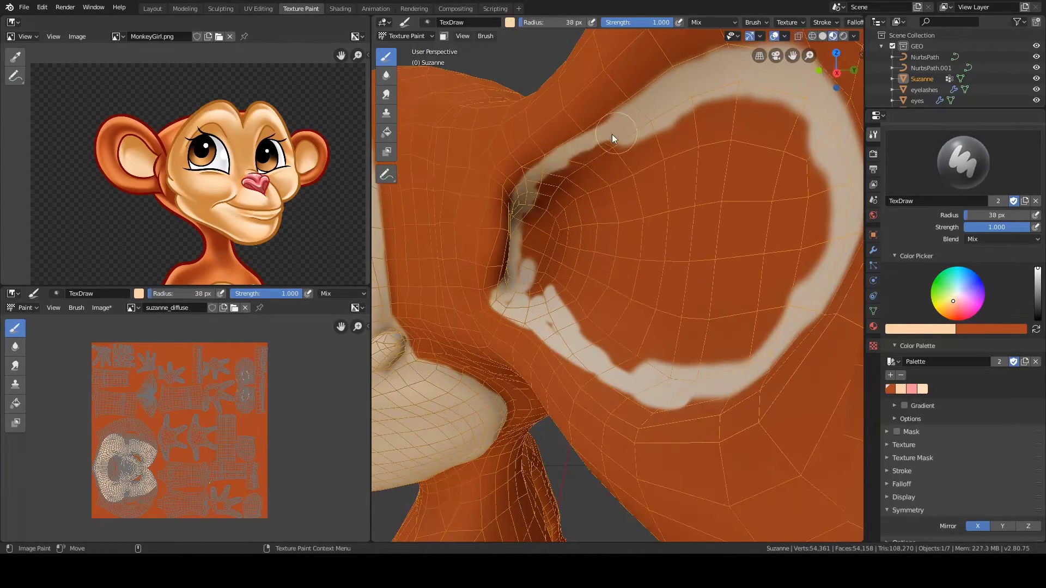
mouse_move(552, 196)
mouse_down()
mouse_move(538, 247)
mouse_move(547, 288)
mouse_up()
Step: Fill the narrow, deep part of the inner ear with light peach using a 22 px brush
mouse_move(594, 229)
alt+mouse_down()
mouse_move(669, 217)
mouse_move(588, 272)
alt+mouse_up()
key(bracketleft)
key(bracketleft)
key(bracketleft)
key(bracketleft)
key(bracketleft)
drag(544, 322, 518, 342)
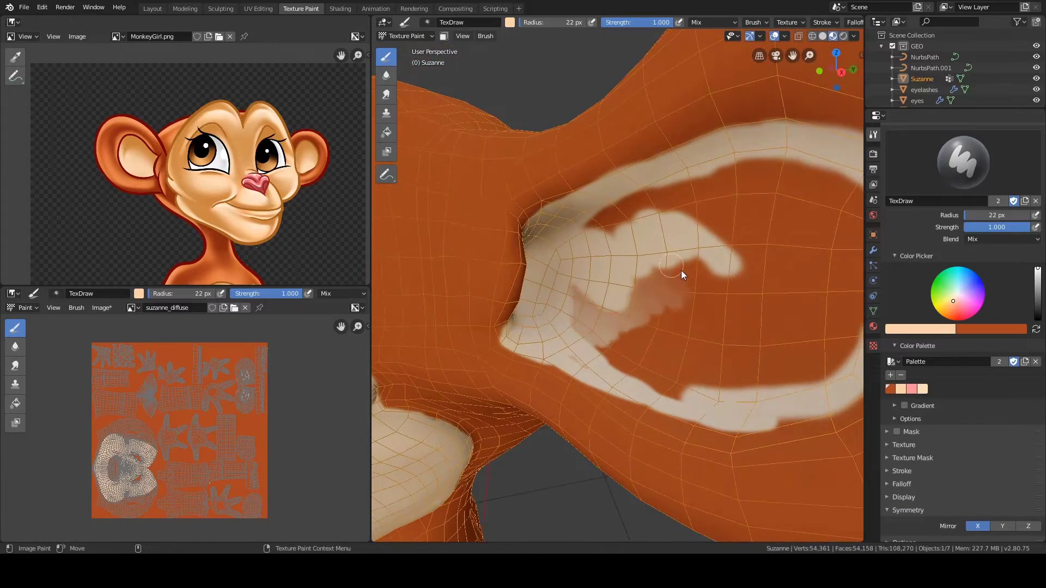
drag(681, 270, 717, 298)
Step: Fill the centre of the inner ear with light peach using a 42 px brush
alt+drag(567, 288, 587, 290)
key(f)
click(599, 289)
drag(747, 273, 567, 328)
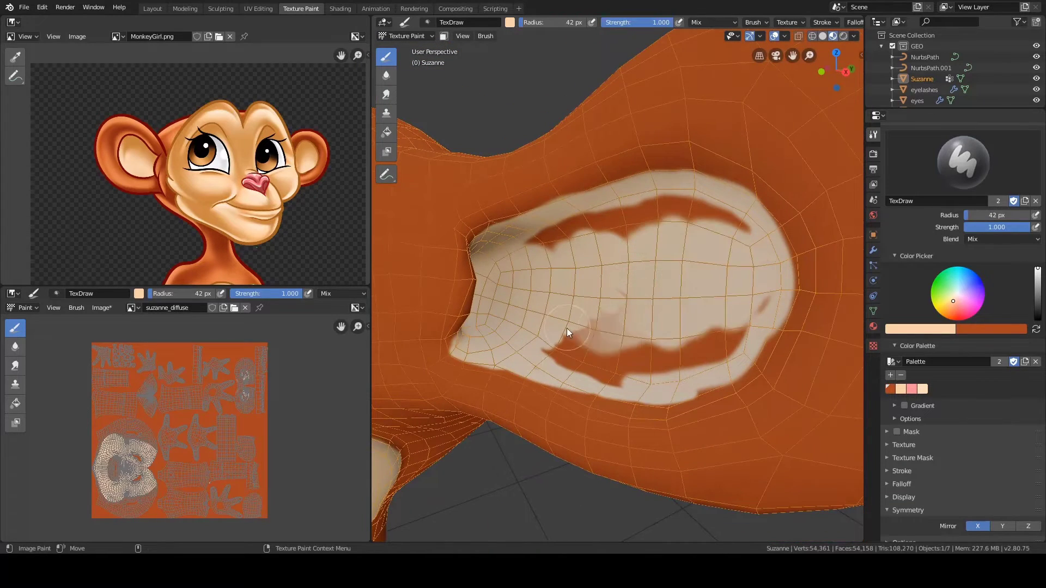
drag(727, 348, 638, 361)
Step: Cover the remaining orange gaps inside the ear with light peach using a 29 px brush
middle_drag(615, 376, 634, 381)
key(f)
click(626, 376)
middle_drag(588, 273, 612, 267)
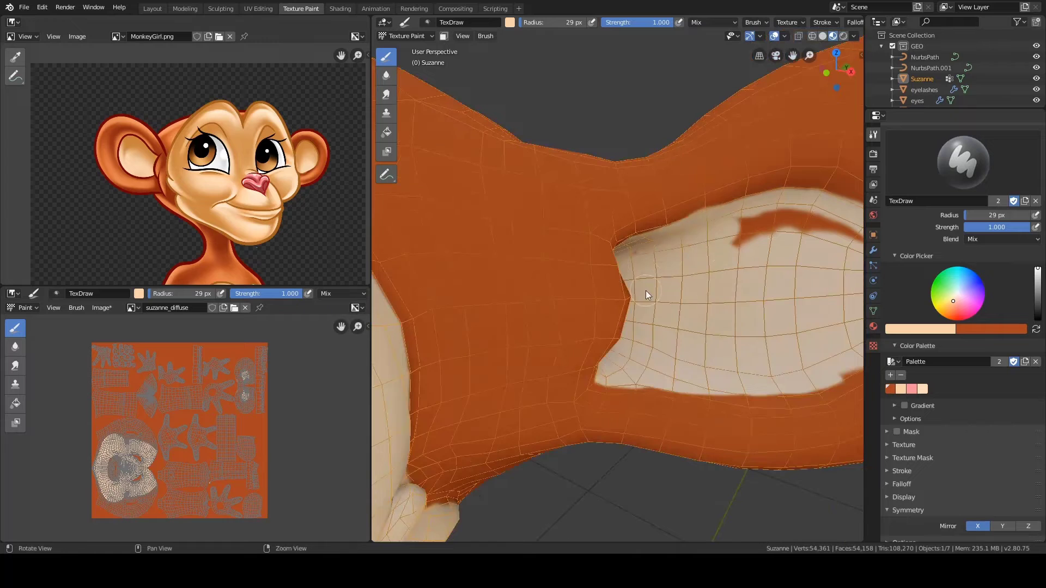
alt+drag(645, 291, 626, 294)
drag(634, 248, 748, 259)
alt+drag(639, 361, 629, 355)
Step: Even out the inner ear's lower and outer edges in light peach with a 26 px brush
key(f)
click(458, 384)
ctrl+drag(453, 391, 561, 402)
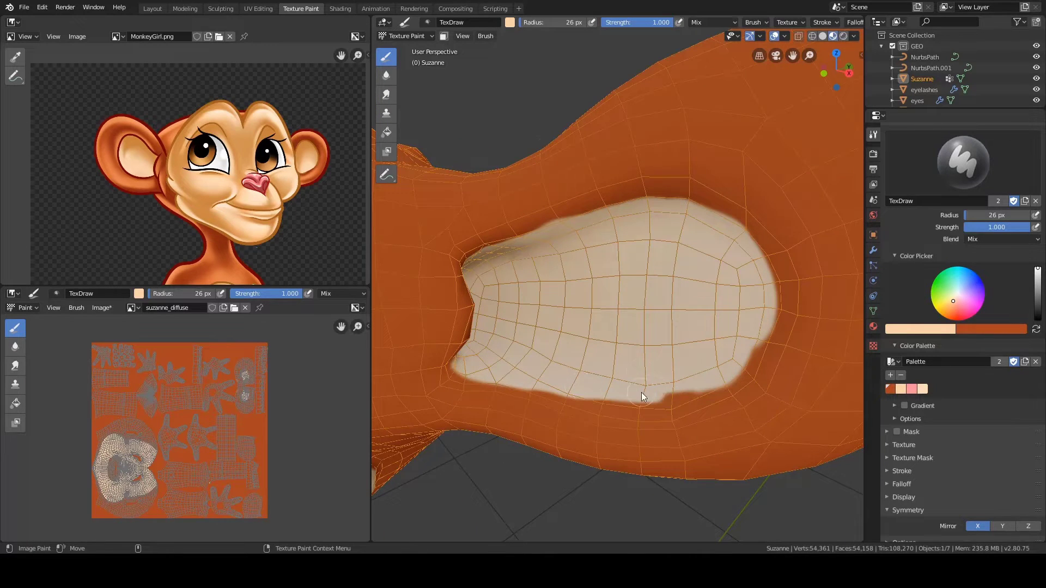
drag(642, 392, 595, 390)
middle_drag(648, 389, 675, 376)
drag(686, 370, 754, 352)
middle_drag(727, 392, 682, 426)
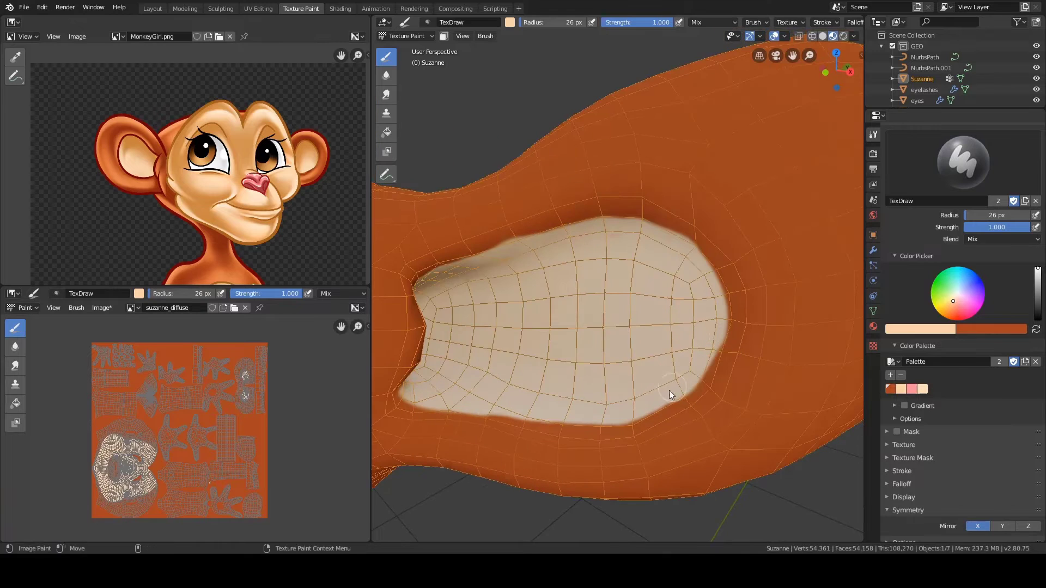
Step: Hide the wireframe overlay to see the painted ear's outline clearly
middle_drag(668, 390, 512, 162)
click(785, 36)
click(715, 233)
mouse_move(526, 240)
alt+mouse_down()
mouse_move(503, 205)
mouse_move(470, 304)
mouse_move(560, 293)
mouse_move(551, 366)
mouse_move(603, 159)
mouse_move(645, 203)
mouse_move(740, 215)
alt+mouse_up()
Step: Enable Smooth Stroke in the brush's stroke settings
scroll(909, 449, down, 1)
click(910, 451)
scroll(901, 462, down, 3)
click(895, 451)
scroll(897, 455, down, 2)
scroll(616, 219, down, 3)
Step: Try smoothed strokes on the orange outer ear, undo them, and set the Smooth Stroke radius to 45 px
key(bracketleft)
key(bracketleft)
key(ctrl+z)
mouse_move(701, 255)
mouse_down()
mouse_move(613, 262)
mouse_move(741, 395)
mouse_up()
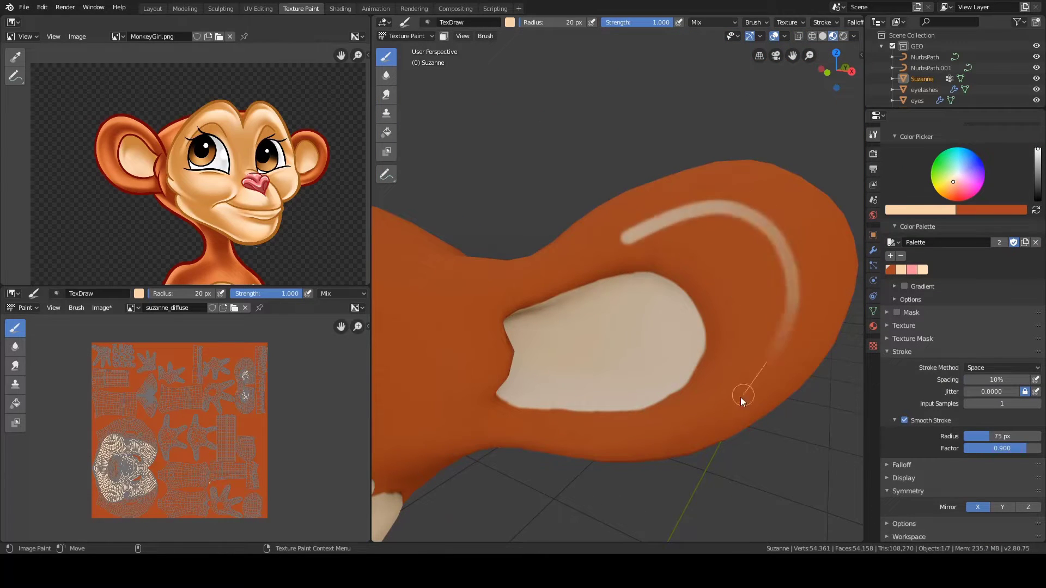
key(ctrl+z)
drag(661, 212, 672, 434)
key(ctrl+z)
alt+middle_drag(673, 435, 625, 426)
key(bracketright)
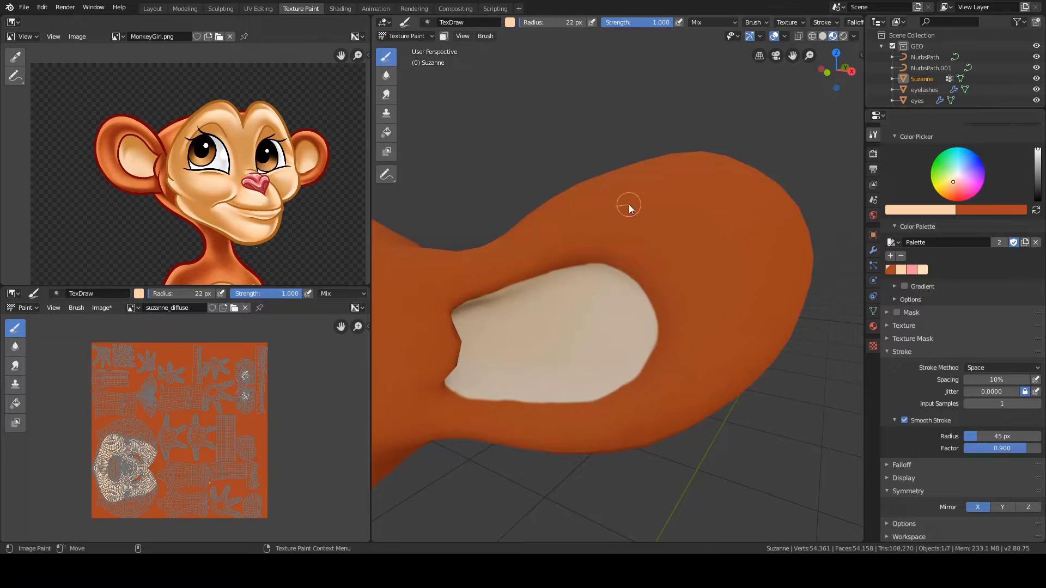
drag(618, 201, 729, 310)
Step: Smooth the inner ear's upper and outer edges in light peach with a 16 px brush
scroll(550, 281, up, 3)
key(bracketleft)
key(bracketleft)
key(bracketleft)
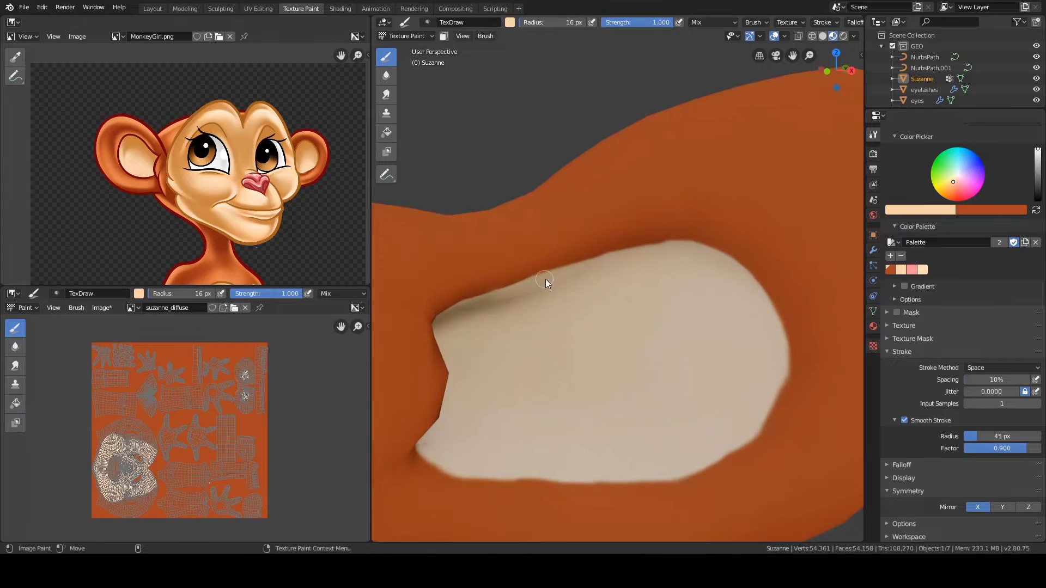
drag(603, 258, 650, 245)
alt+drag(649, 245, 655, 224)
drag(776, 284, 785, 303)
middle_drag(678, 273, 668, 269)
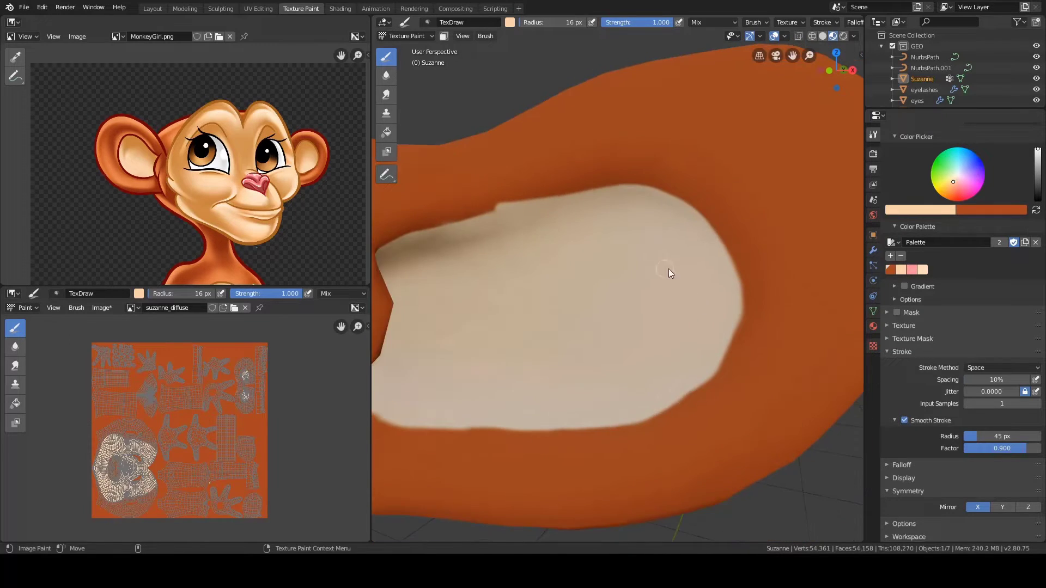
Step: Refine the inner ear's narrow end and lower edge with smoothed 16 px strokes in light peach
middle_drag(563, 416, 741, 354)
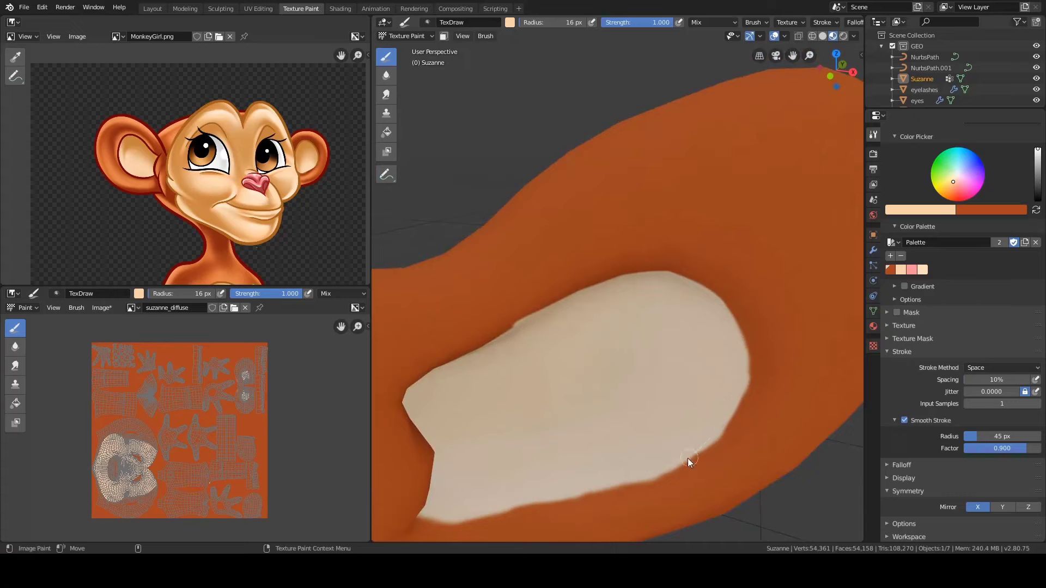
middle_drag(747, 413, 461, 313)
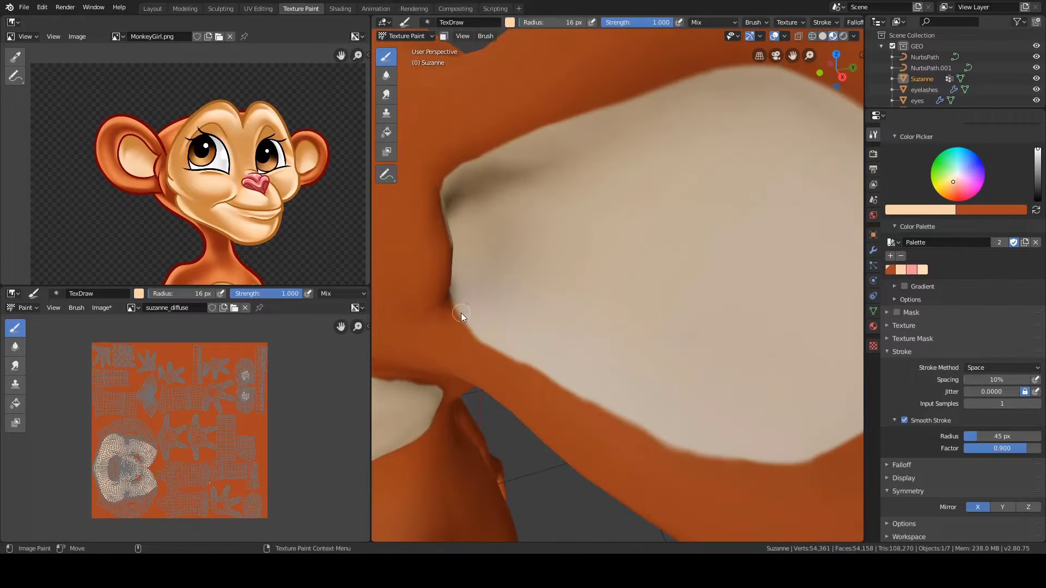
middle_drag(610, 417, 574, 329)
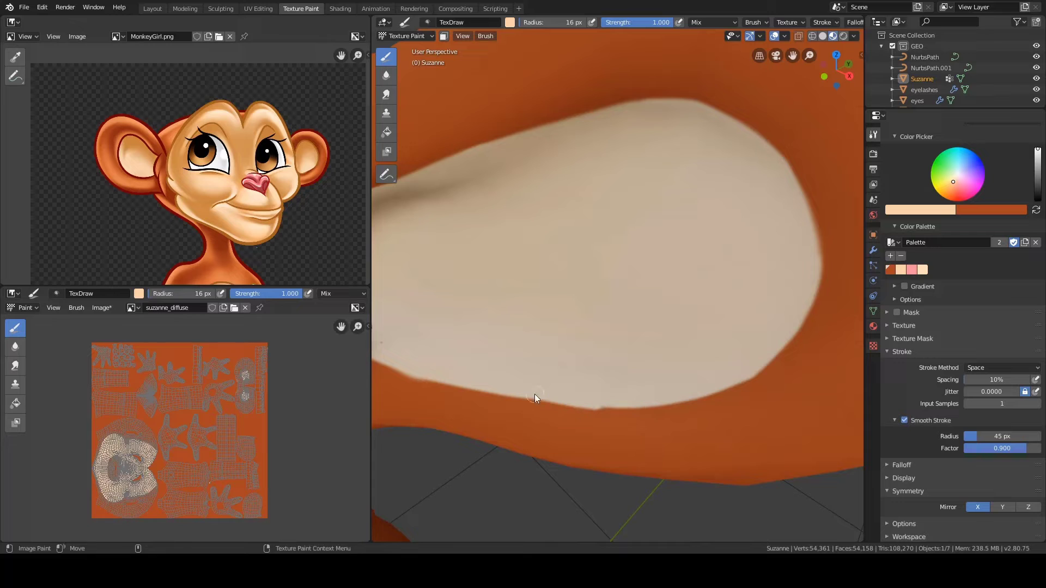
middle_drag(615, 407, 550, 360)
Step: Turn off Smooth Stroke and paint light peach into the deep orange recess at the ear's narrow end
click(905, 421)
mouse_move(498, 218)
middle_down()
mouse_move(467, 197)
mouse_move(461, 218)
middle_up()
key(f)
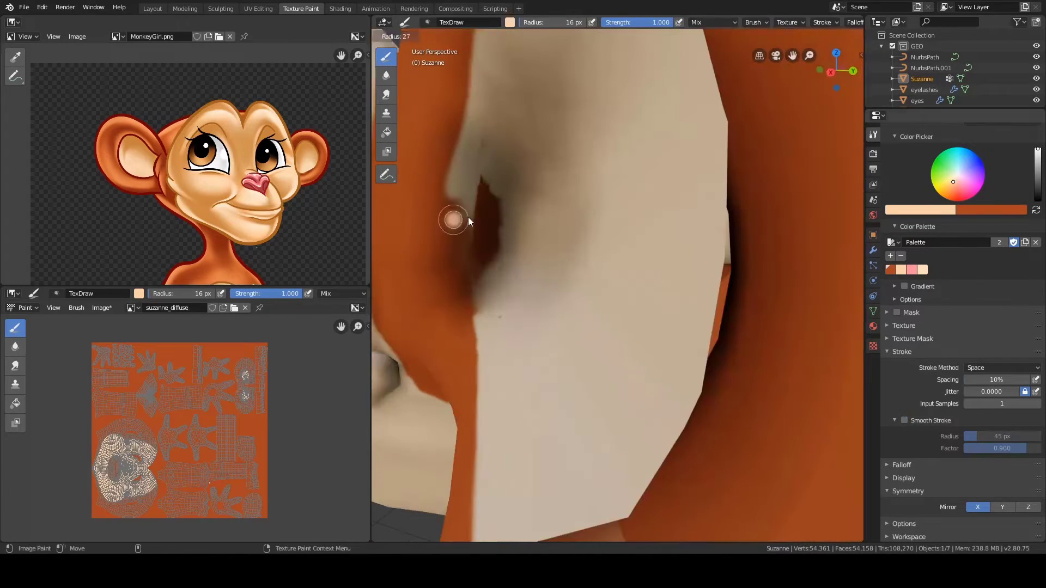
click(468, 216)
mouse_move(460, 218)
mouse_down()
mouse_move(456, 195)
mouse_move(469, 299)
mouse_up()
middle_drag(440, 235, 449, 223)
drag(496, 233, 494, 256)
Step: Examine the reference image's chest and belly patch against the front of the model's torso
mouse_move(497, 245)
alt+mouse_down()
mouse_move(537, 273)
mouse_move(583, 180)
alt+mouse_up()
key(f)
click(612, 142)
alt+drag(612, 142, 729, 244)
alt+right_drag(730, 244, 555, 294)
mouse_move(556, 294)
alt+mouse_down()
mouse_move(699, 309)
mouse_move(543, 256)
mouse_move(604, 329)
alt+mouse_up()
scroll(286, 224, up, 1)
scroll(286, 224, down, 2)
middle_drag(281, 266, 240, 169)
scroll(241, 169, up, 1)
alt+right_drag(526, 325, 555, 313)
alt+middle_drag(527, 322, 536, 246)
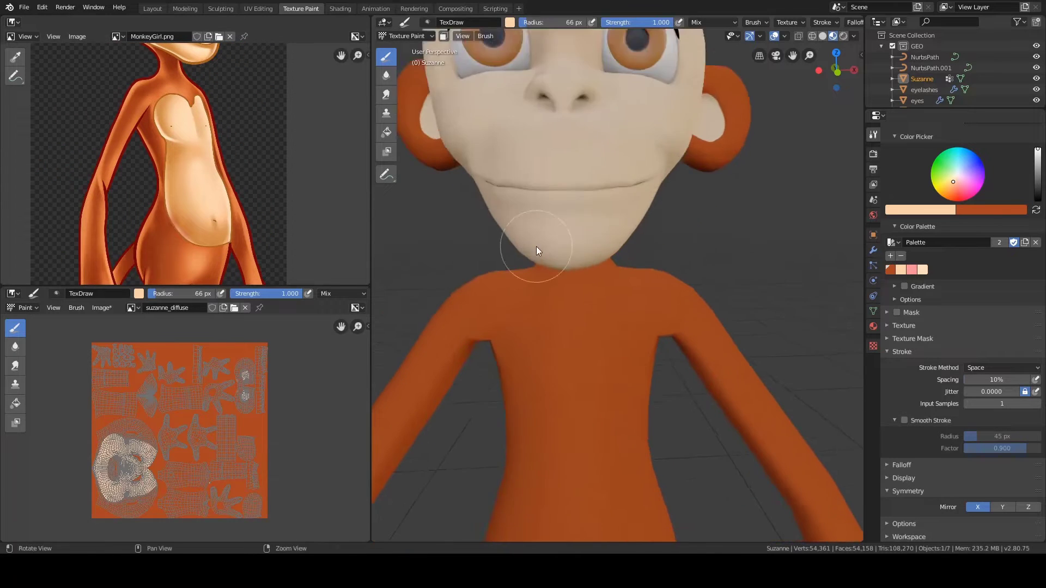
Step: Show the wireframe overlay again over the torso
alt+drag(536, 247, 533, 180)
alt+right_drag(550, 294, 514, 306)
key(f)
click(515, 306)
click(784, 36)
click(720, 232)
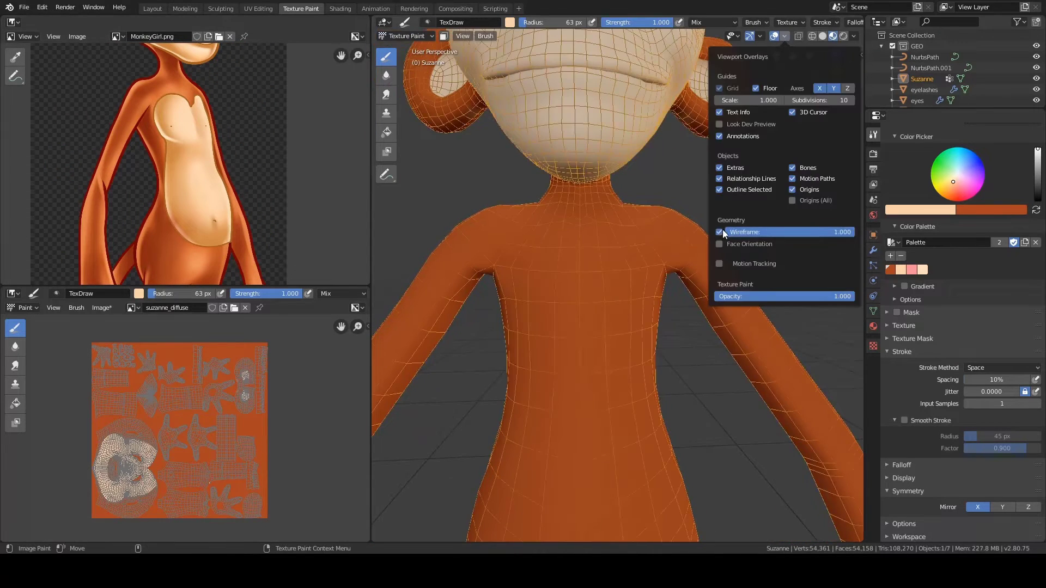
Step: Paint a mirrored two-lobed light peach patch across the chest with a 40 px brush
mouse_move(540, 267)
alt+mouse_down()
mouse_move(554, 276)
mouse_move(534, 293)
mouse_move(567, 299)
mouse_move(557, 297)
alt+mouse_up()
key(f)
click(545, 277)
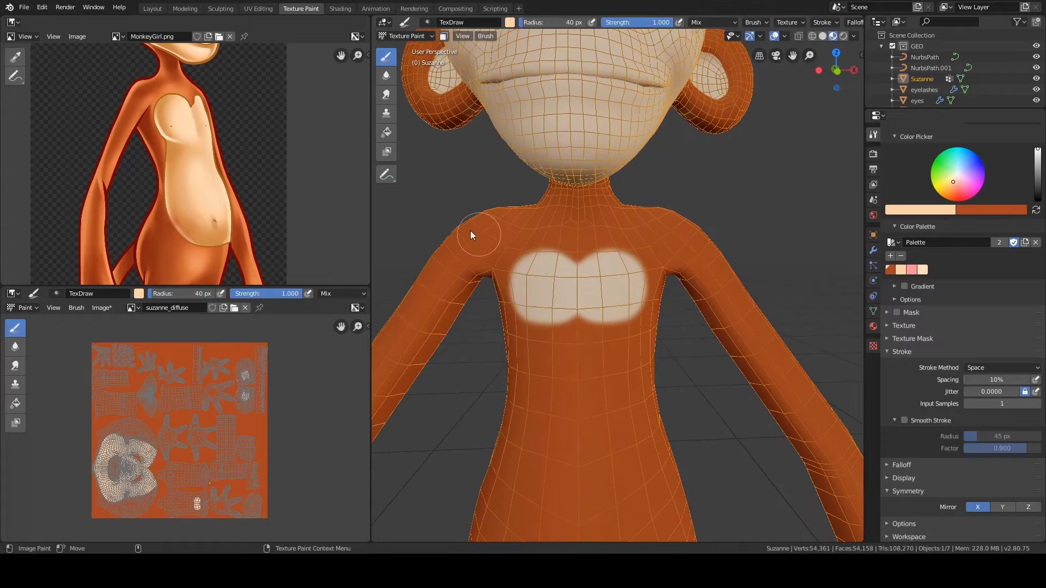
key(f)
click(458, 231)
ctrl+drag(577, 263, 575, 256)
Step: Mark the lower belly and fill the belly up to the chest patch in light peach with a 37 px brush
alt+drag(547, 289, 557, 272)
alt+right_drag(567, 272, 540, 349)
alt+middle_drag(578, 428, 574, 343)
alt+drag(574, 343, 580, 347)
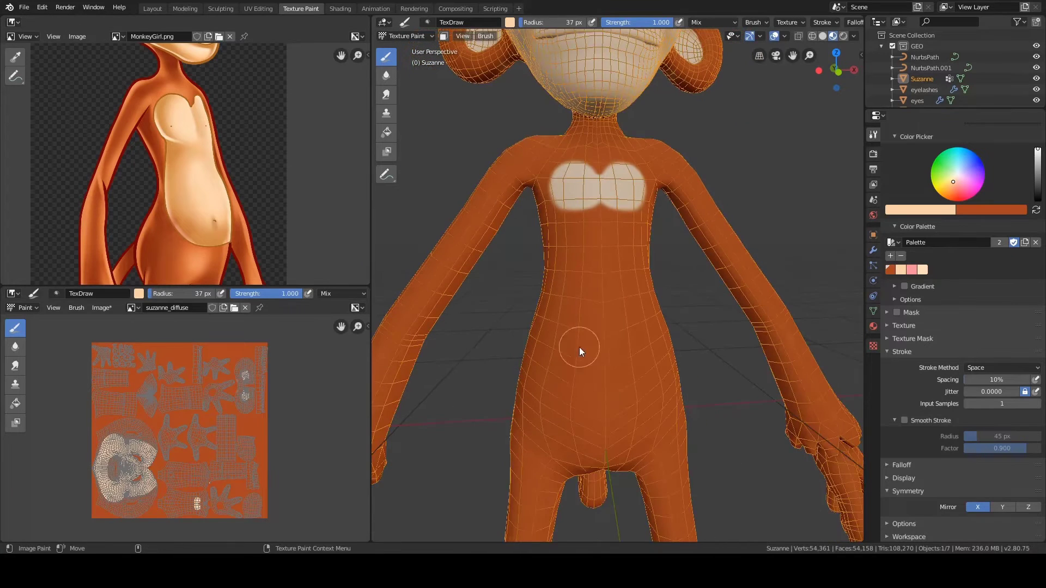
alt+middle_drag(257, 221, 256, 185)
click(595, 403)
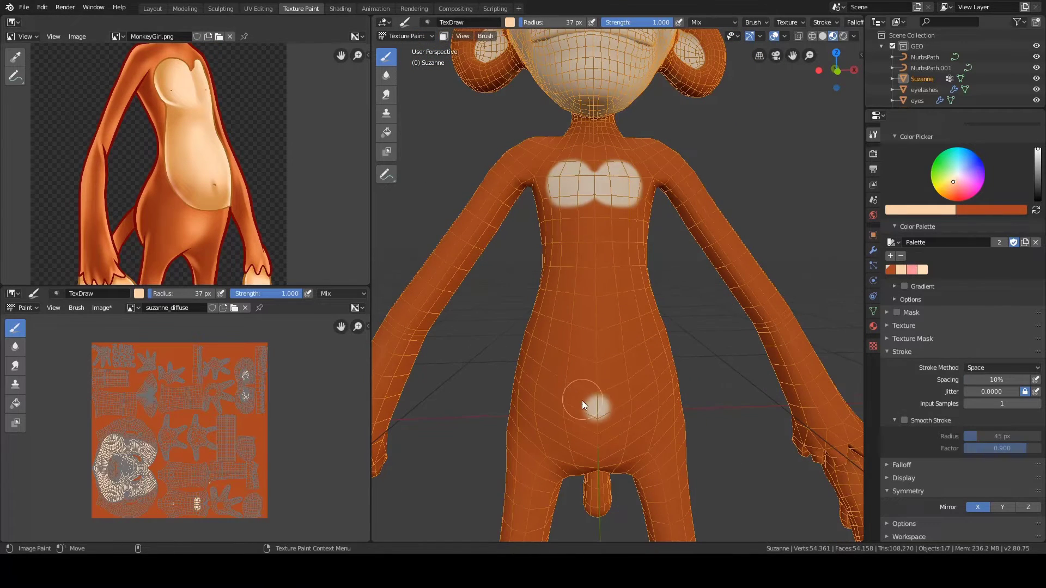
alt+drag(544, 288, 561, 291)
mouse_move(619, 402)
mouse_down()
mouse_move(559, 295)
mouse_move(587, 204)
mouse_up()
Step: Widen the light peach patch along the sides of the waist and chest after adjusting the brush size
mouse_move(551, 294)
alt+mouse_down()
mouse_move(568, 295)
mouse_move(571, 284)
alt+mouse_up()
key(f)
click(569, 257)
key(f)
click(582, 253)
mouse_move(620, 232)
mouse_down()
mouse_move(602, 295)
mouse_move(609, 306)
mouse_move(575, 297)
mouse_up()
alt+right_drag(575, 296, 569, 247)
alt+middle_drag(569, 247, 567, 290)
Step: Shape the side of the chest patch in light peach with a 40 px brush, then set the radius to 38 px
key(f)
alt+drag(606, 345, 597, 338)
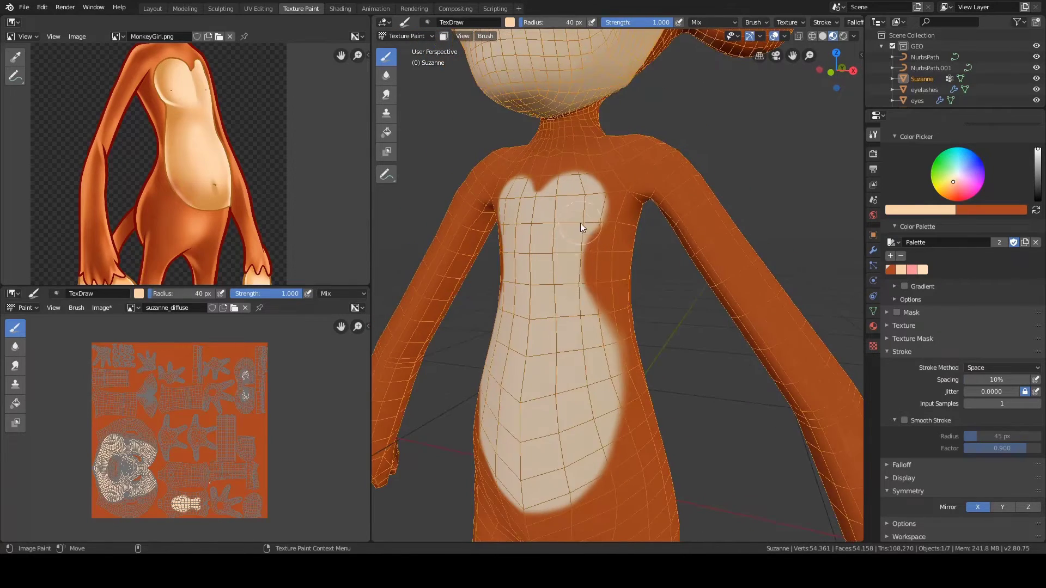
alt+drag(580, 224, 567, 224)
mouse_move(564, 240)
mouse_down()
mouse_move(567, 266)
mouse_move(620, 257)
mouse_up()
key(f)
click(606, 271)
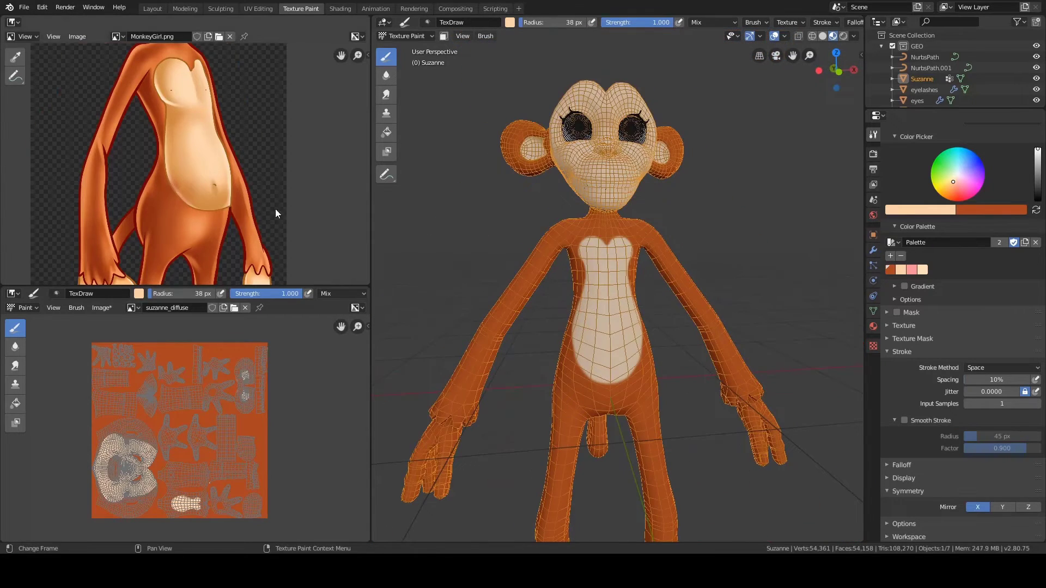
Step: Hide the wireframe overlay and inspect the character's peach areas from several angles against the full reference
scroll(276, 208, down, 3)
click(784, 36)
click(721, 231)
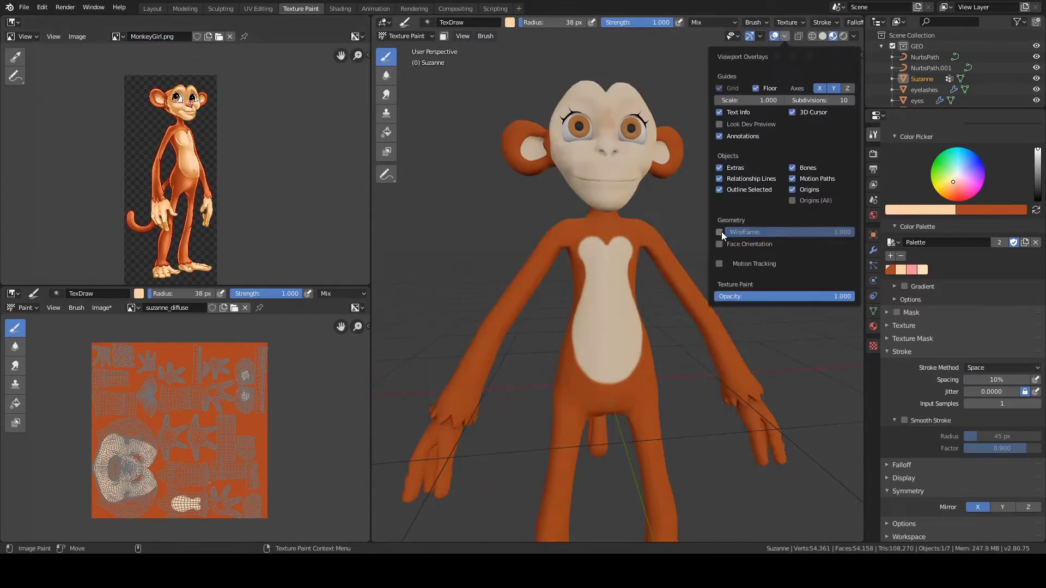
mouse_move(537, 214)
middle_down()
mouse_move(521, 186)
mouse_move(534, 187)
middle_up()
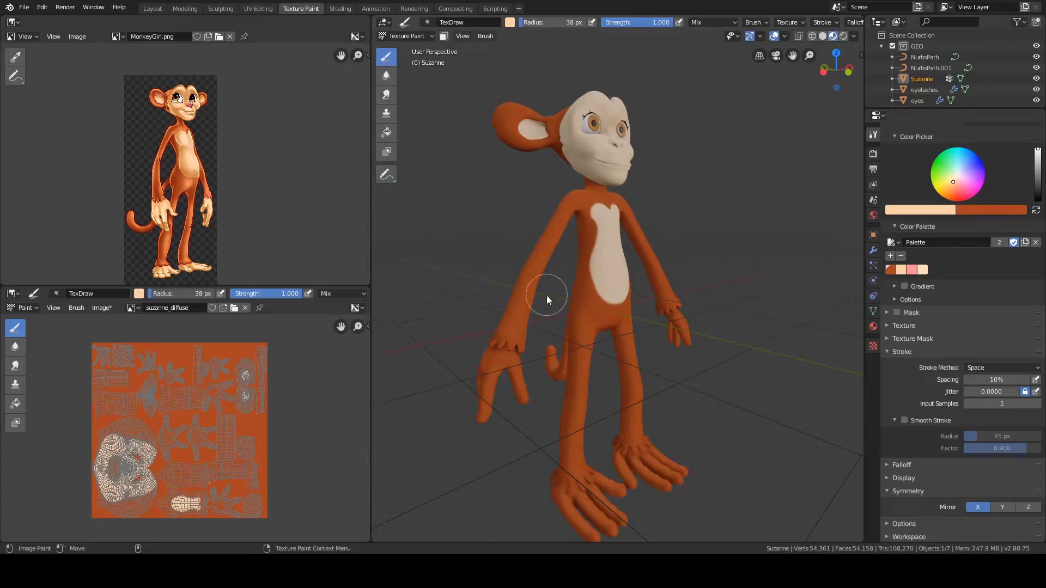
middle_drag(547, 296, 524, 277)
scroll(476, 242, up, 5)
mouse_move(476, 242)
middle_down()
mouse_move(597, 198)
mouse_move(570, 253)
mouse_move(604, 244)
mouse_move(595, 217)
mouse_move(611, 222)
middle_up()
scroll(597, 198, down, 4)
scroll(570, 253, up, 5)
Step: Try to extend the belly patch's lower side with a larger light peach brush and undo it
key(f)
click(559, 170)
scroll(608, 214, down, 1)
mouse_move(594, 289)
shift+middle_down()
mouse_move(567, 231)
mouse_move(570, 284)
mouse_move(600, 256)
shift+middle_up()
key(f)
click(547, 231)
drag(572, 240, 657, 320)
middle_drag(657, 321, 651, 315)
key(f)
click(597, 332)
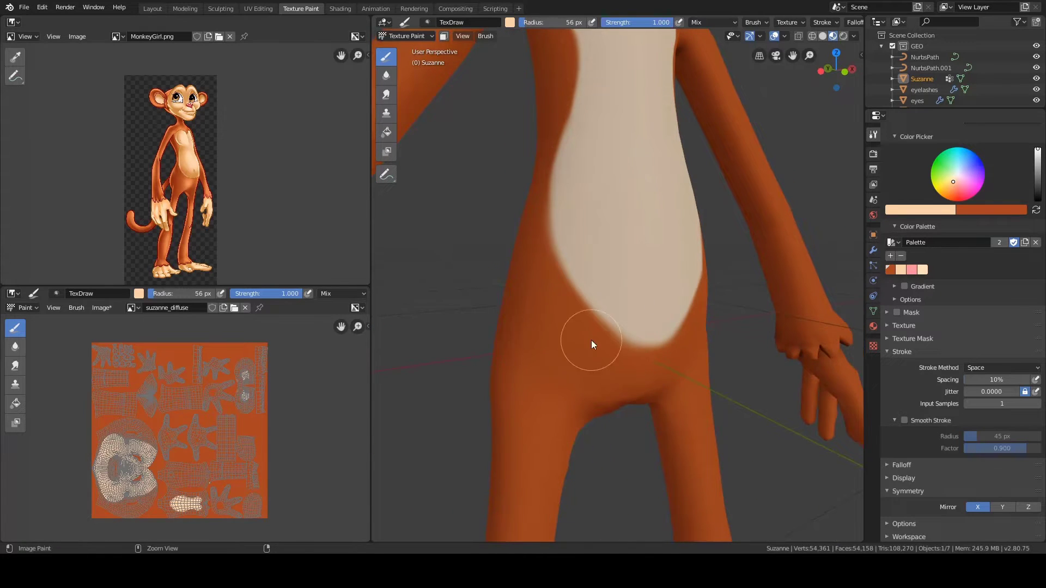
key(ctrl+z)
Step: Widen and round out the lower belly patch in light peach with a 64 px brush, then reduce the brush to 43 px
mouse_move(591, 340)
middle_down()
mouse_move(505, 282)
mouse_move(606, 306)
mouse_move(556, 227)
mouse_move(592, 227)
middle_up()
scroll(512, 285, down, 5)
scroll(606, 306, up, 5)
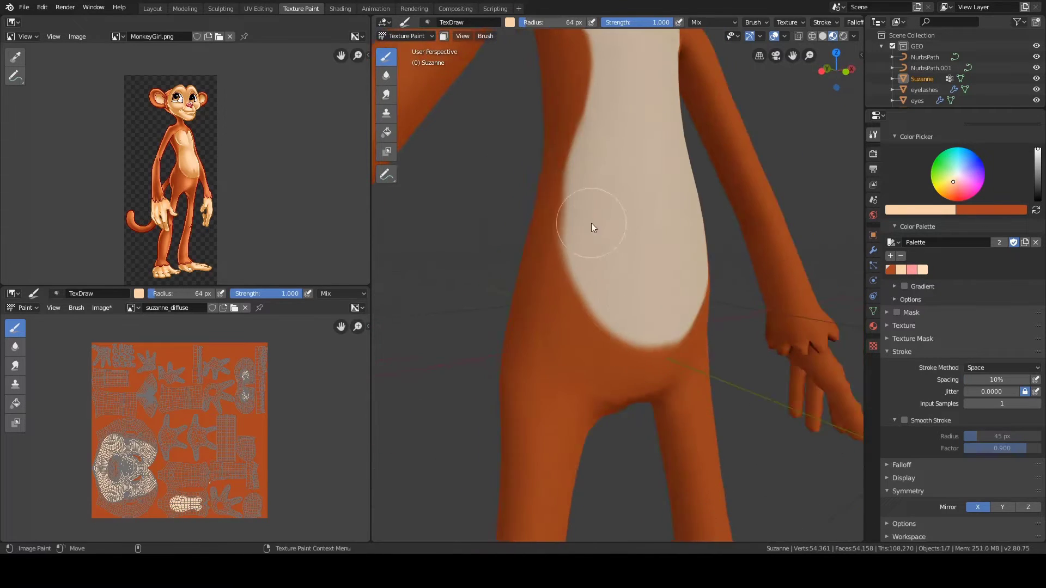
drag(596, 256, 627, 297)
middle_drag(616, 272, 544, 248)
drag(544, 257, 578, 289)
key(f)
click(536, 284)
middle_drag(526, 281, 554, 282)
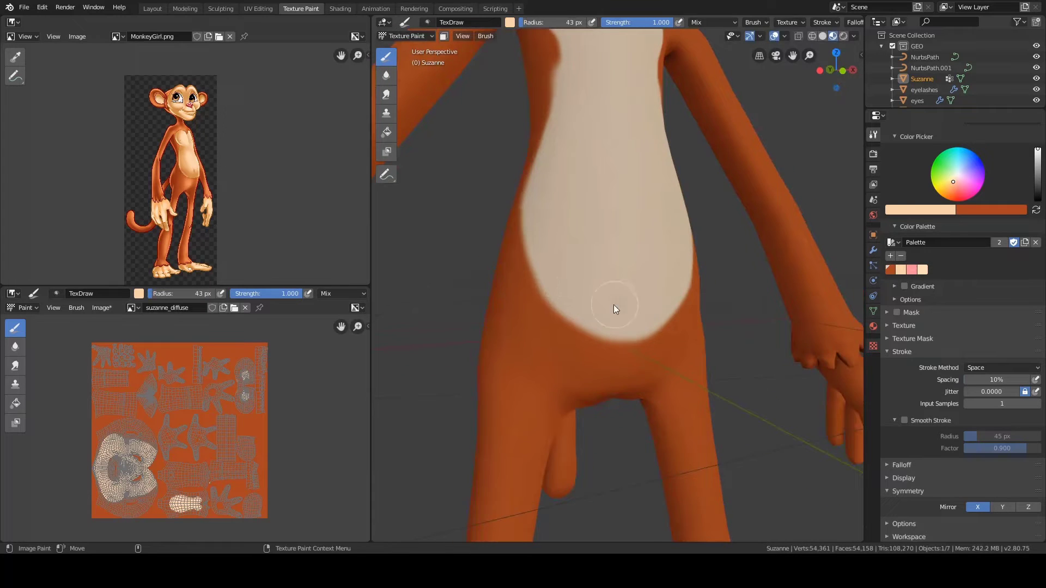
Step: Examine the belly patch and the whole figure, then the unpainted wrist cuff and hand
middle_drag(614, 309, 655, 299)
scroll(603, 273, down, 4)
mouse_move(603, 272)
middle_down()
mouse_move(580, 328)
mouse_move(552, 156)
mouse_move(630, 241)
middle_up()
scroll(552, 156, up, 5)
scroll(551, 156, down, 4)
scroll(623, 230, down, 5)
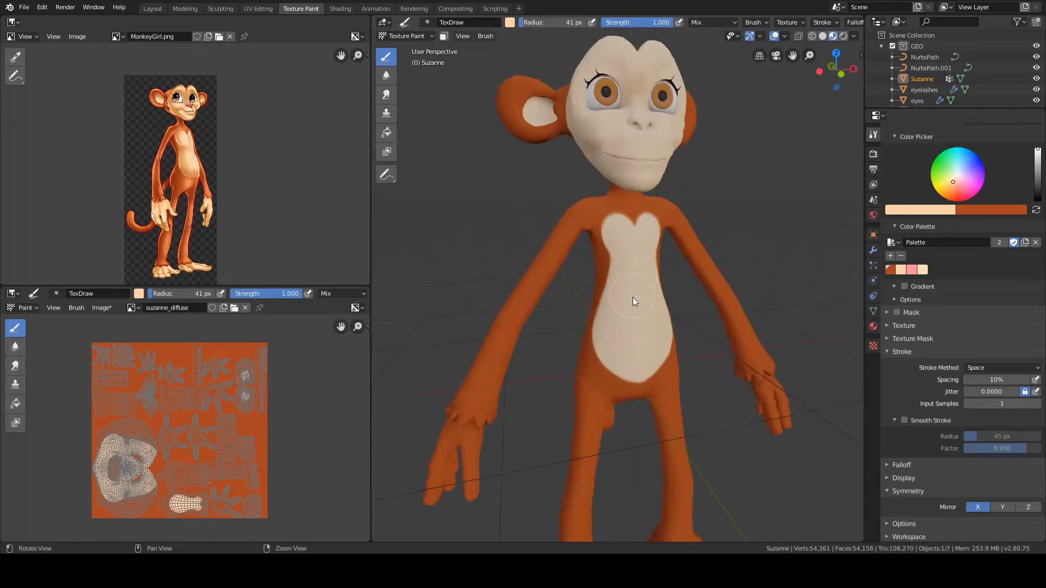
mouse_move(630, 298)
middle_down()
mouse_move(602, 285)
mouse_move(635, 261)
mouse_move(588, 237)
mouse_move(512, 226)
mouse_move(585, 260)
middle_up()
scroll(587, 237, up, 5)
scroll(580, 252, up, 3)
key(f)
click(585, 260)
scroll(574, 219, up, 3)
Step: Enlarge the texture image editor by shrinking the reference image area and narrowing the 3D view
mouse_move(668, 218)
alt+mouse_down()
mouse_move(574, 219)
mouse_move(616, 198)
mouse_move(602, 248)
alt+mouse_up()
drag(191, 286, 191, 133)
scroll(191, 284, down, 1)
drag(371, 246, 472, 245)
scroll(177, 233, up, 3)
click(25, 155)
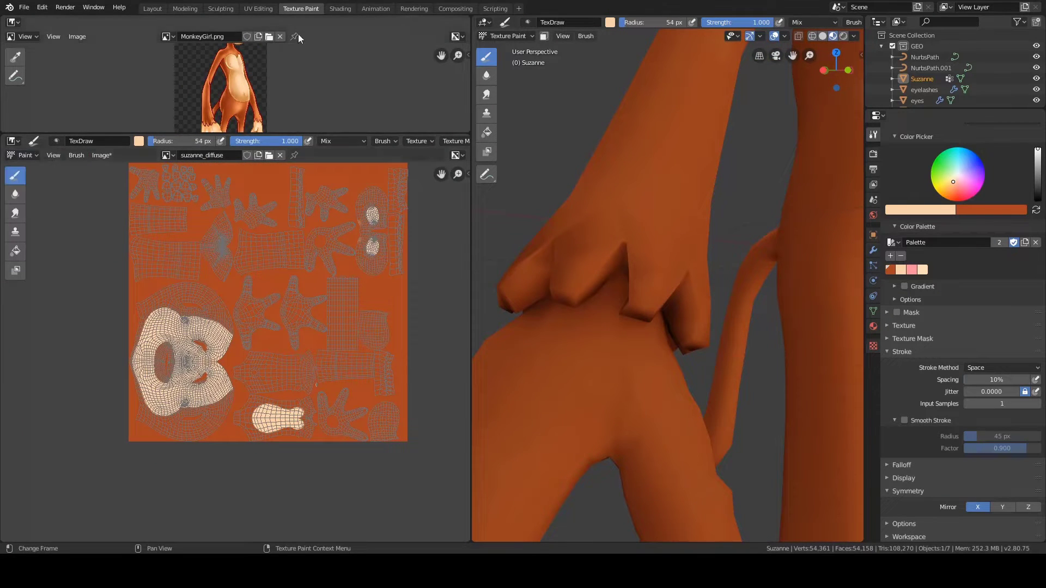
Step: Paint the star-shaped foot sole UV island light peach on the suzanne_diffuse texture with a 76 px brush
scroll(303, 315, up, 5)
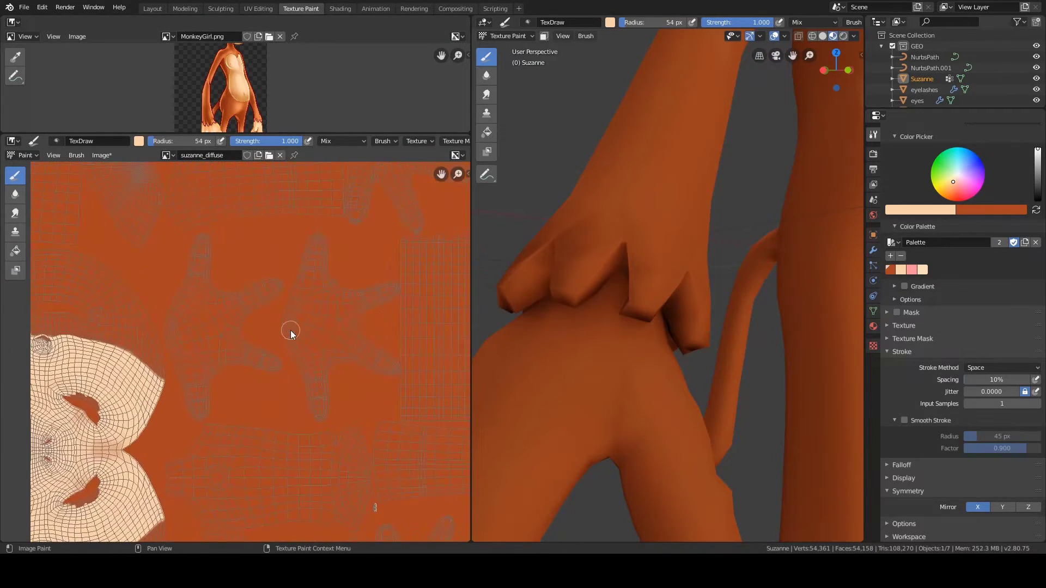
mouse_move(321, 265)
mouse_down()
mouse_move(306, 349)
mouse_move(319, 414)
mouse_move(365, 349)
mouse_up()
mouse_move(812, 341)
middle_down()
mouse_move(671, 305)
mouse_move(611, 308)
middle_up()
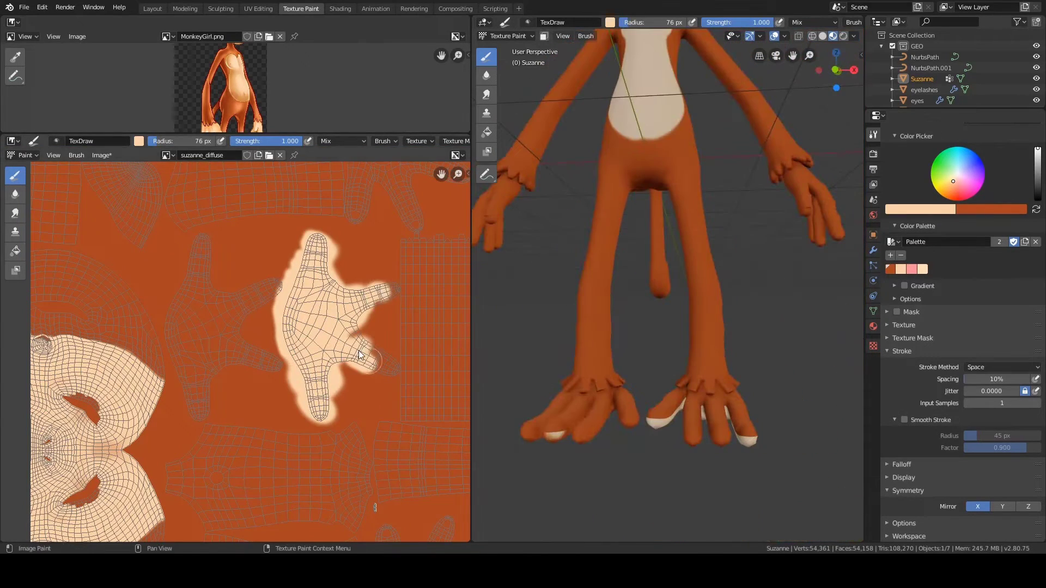
Step: Cover the foot sole island's remaining toe in light peach with a 13 px brush, staying off the neighbouring UV island
scroll(338, 331, up, 6)
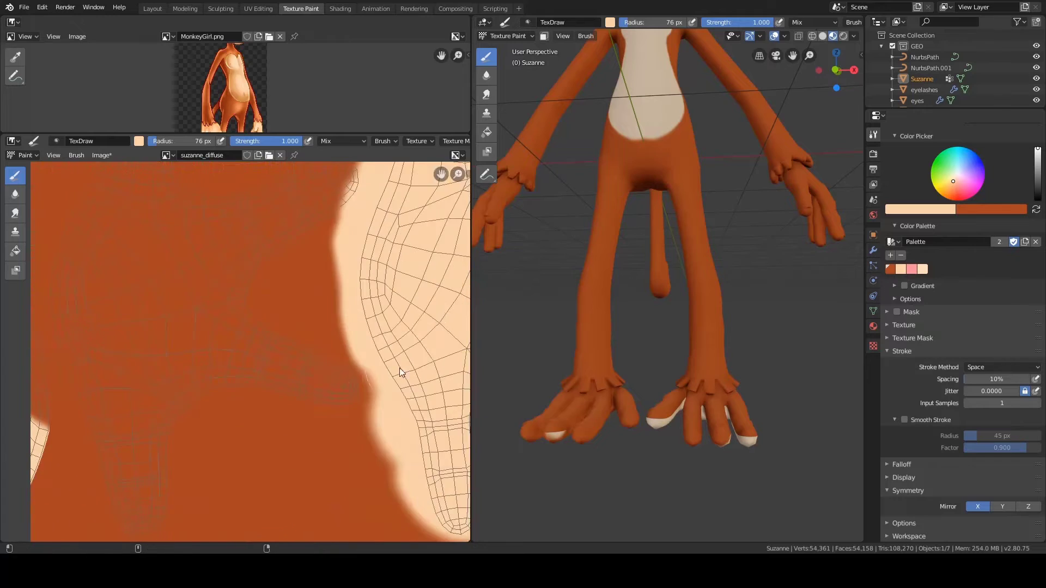
key(bracketleft)
key(bracketleft)
key(bracketleft)
key(bracketleft)
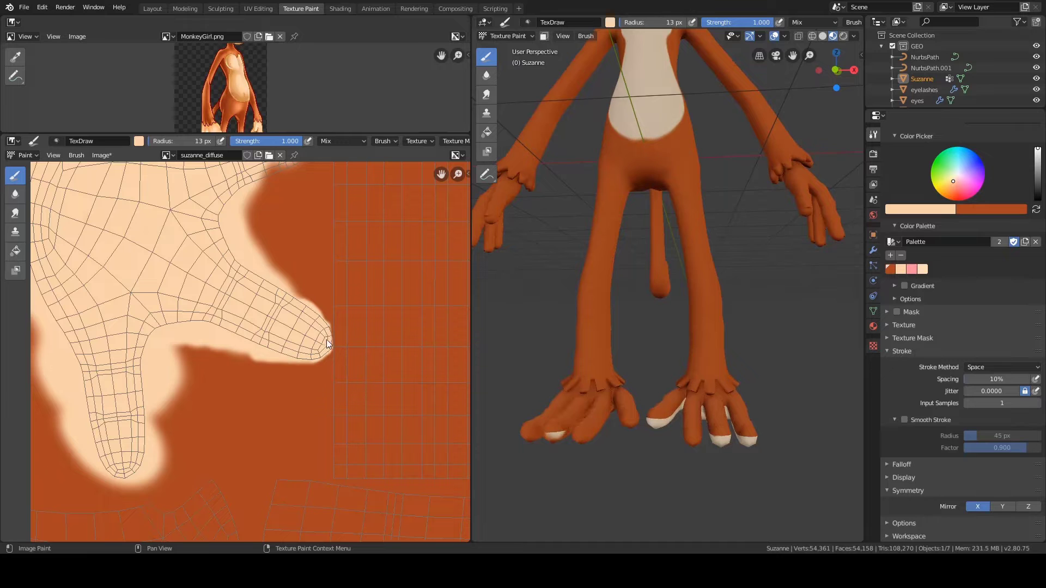
Step: Touch up the tip of the foot sole island's toe in light peach with an 8 px brush, staying off the neighbouring island
key(bracketleft)
key(bracketleft)
key(bracketleft)
scroll(338, 342, up, 2)
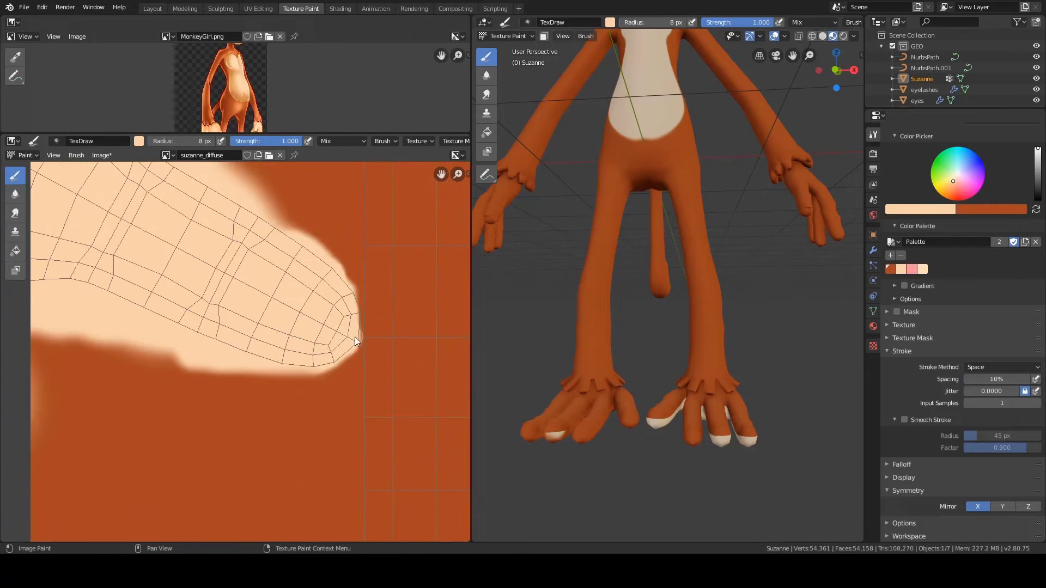
shift+middle_drag(206, 297, 223, 308)
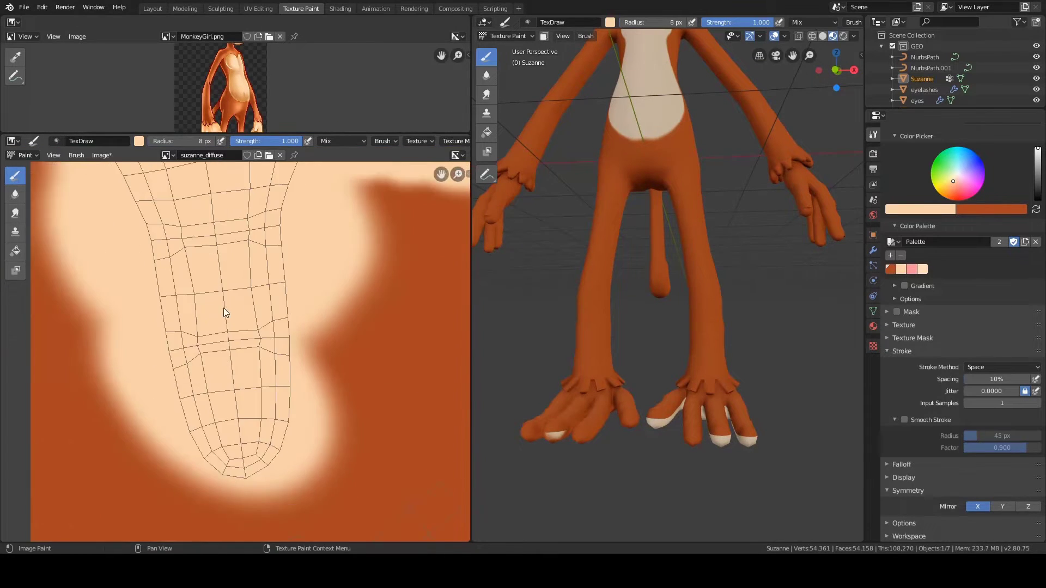
Step: Cover the foot sole island's other unfinished toe beside the rectangular island in light peach, using 8 px at the tip and 25 px along its side
scroll(225, 308, down, 5)
shift+middle_drag(341, 211, 297, 293)
scroll(297, 293, up, 4)
scroll(308, 291, up, 3)
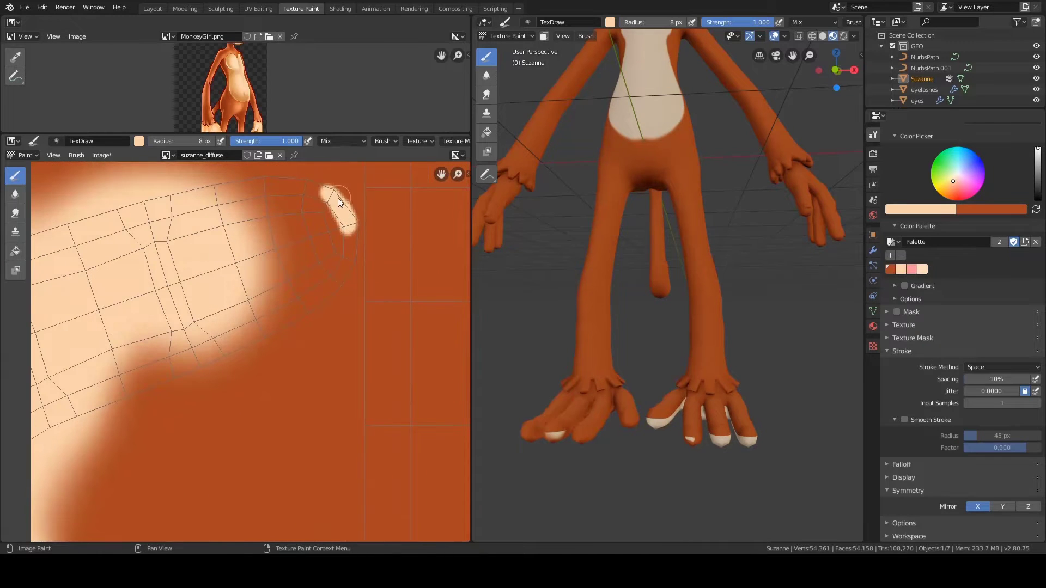
drag(331, 279, 304, 312)
key(f)
click(329, 313)
mouse_move(128, 403)
mouse_down()
mouse_move(162, 362)
mouse_move(302, 260)
mouse_move(306, 312)
mouse_up()
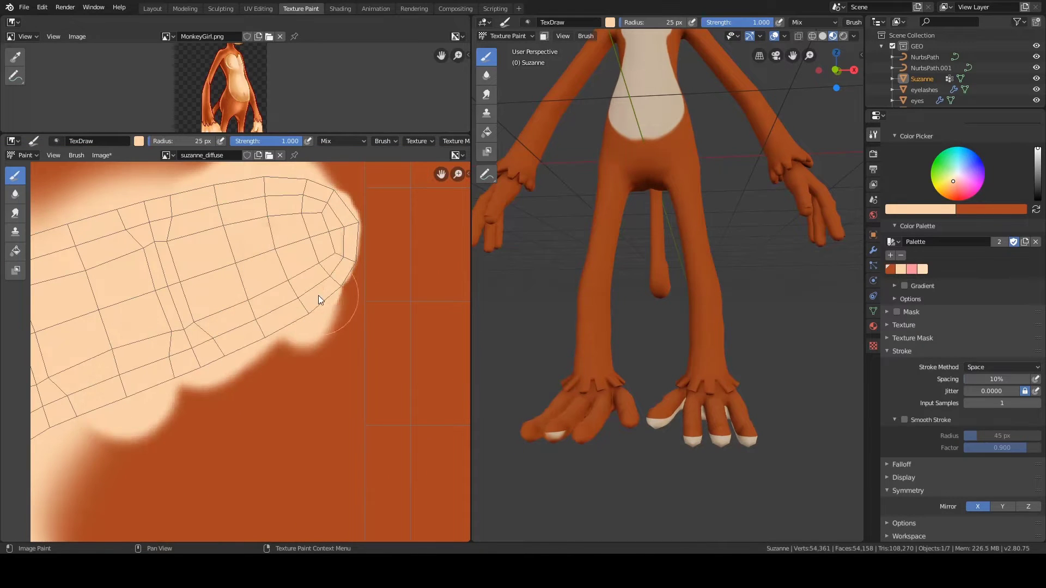
Step: Paint the second foot sole UV island light peach, outlining it with a 71 px brush and filling it with a 93 px brush
scroll(355, 250, down, 9)
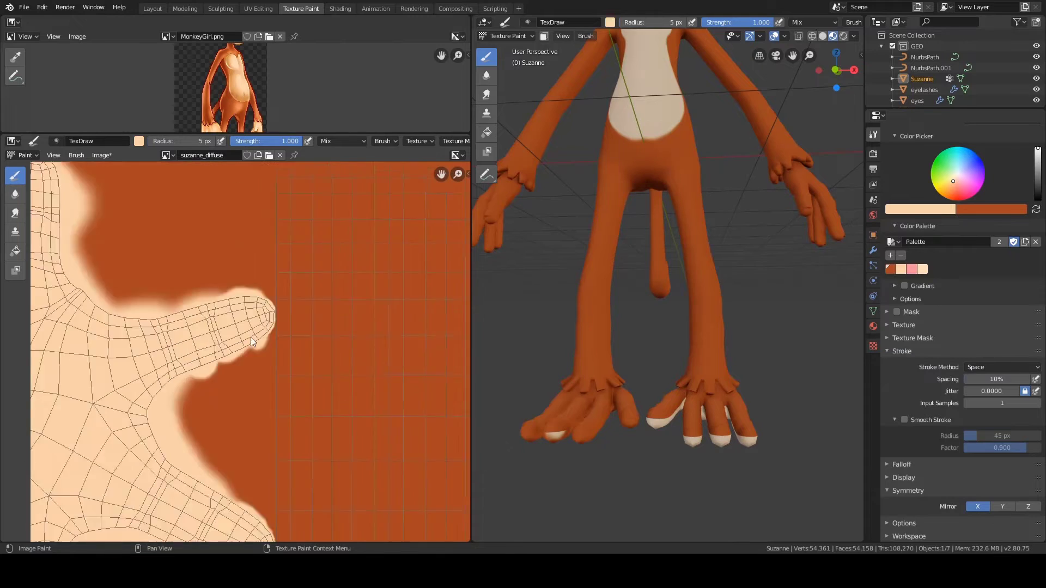
middle_drag(163, 326, 314, 293)
key(f)
click(239, 310)
mouse_move(238, 311)
mouse_down()
mouse_move(251, 300)
mouse_move(175, 261)
mouse_up()
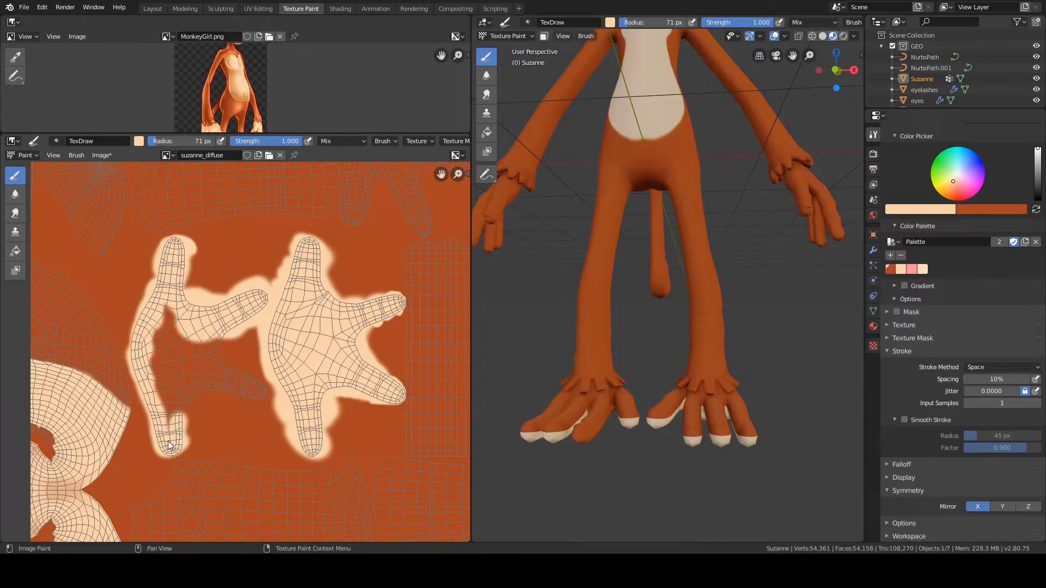
key(f)
click(178, 274)
mouse_move(189, 376)
mouse_down()
mouse_move(242, 355)
mouse_move(218, 413)
mouse_up()
scroll(329, 247, down, 5)
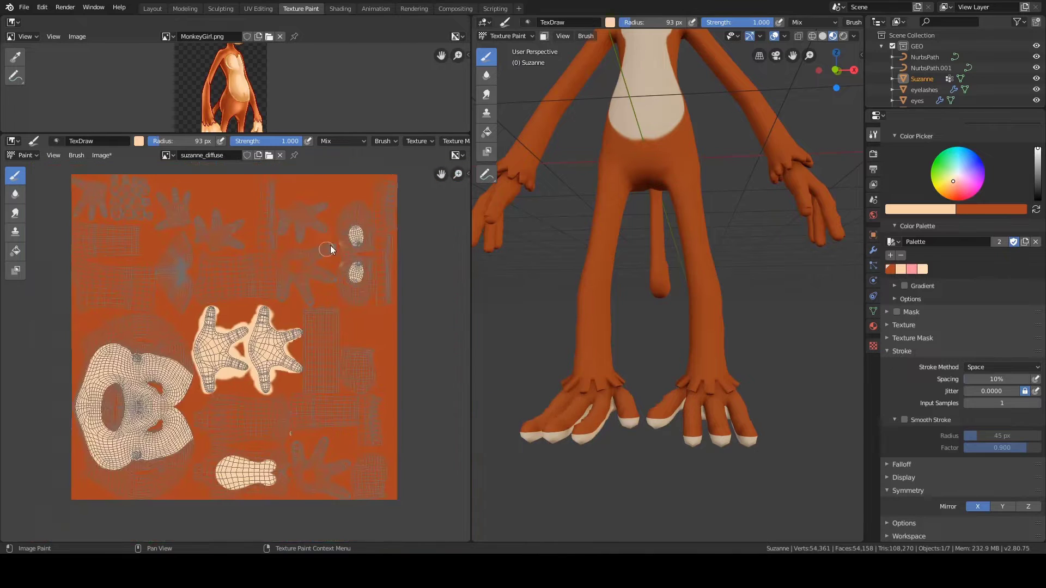
Step: Paint the top-of-foot UV island at the texture's lower edge light peach with 63 px and 82 px brushes
scroll(329, 248, up, 1)
middle_drag(296, 474, 250, 255)
scroll(280, 258, up, 4)
key(f)
click(213, 271)
mouse_move(191, 265)
mouse_down()
mouse_move(271, 253)
mouse_move(248, 321)
mouse_up()
drag(189, 281, 191, 314)
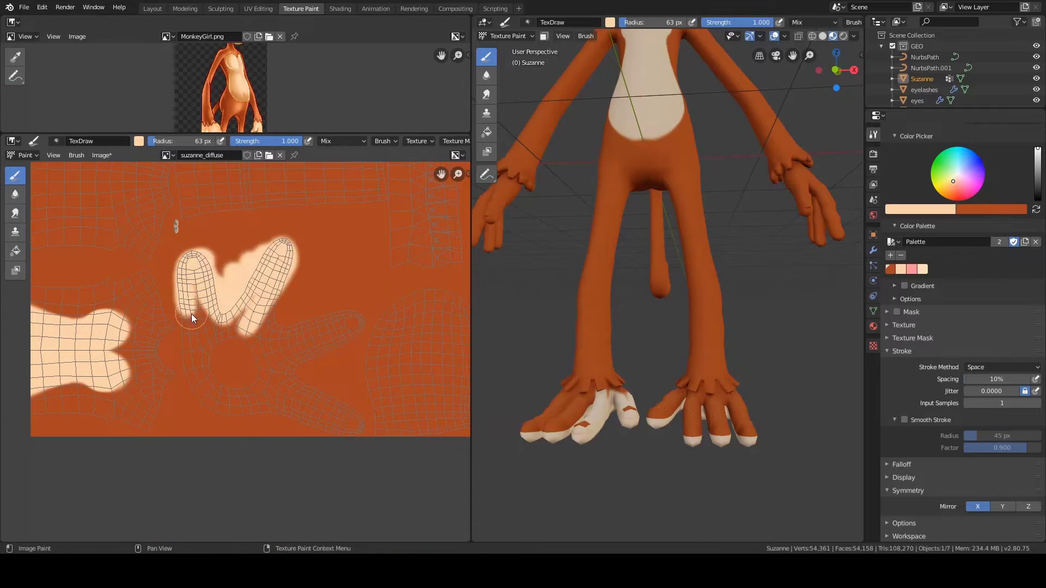
mouse_move(213, 407)
mouse_down()
mouse_move(356, 427)
mouse_move(351, 329)
mouse_move(274, 310)
mouse_move(233, 353)
mouse_up()
key(f)
click(260, 311)
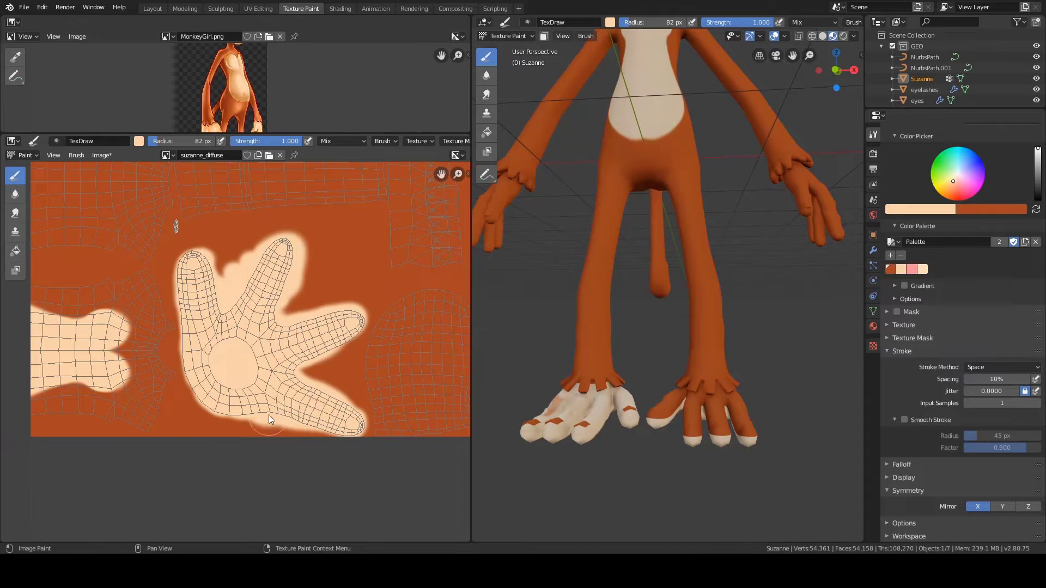
Step: Paint the palm area and upper toe of the other top-of-foot UV island, beside the ear islands, light peach with a 68 px brush
scroll(316, 215, down, 3)
middle_drag(245, 223, 241, 366)
middle_drag(205, 228, 228, 389)
scroll(253, 331, up, 2)
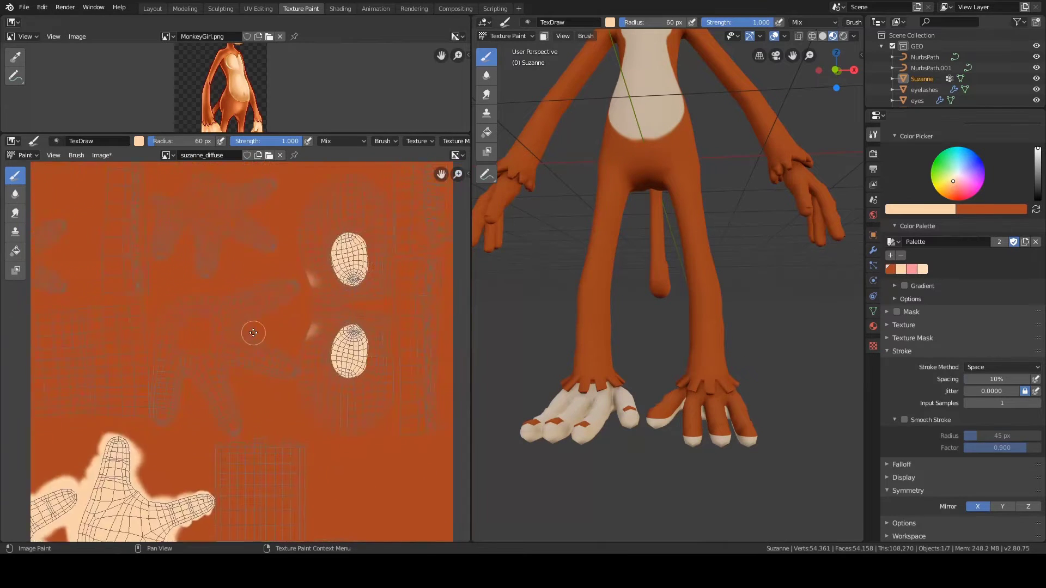
scroll(288, 339, up, 3)
middle_drag(304, 329, 258, 341)
scroll(291, 341, down, 1)
mouse_move(764, 90)
shift+middle_down()
mouse_move(693, 217)
mouse_move(668, 240)
shift+middle_up()
scroll(668, 240, up, 3)
scroll(668, 240, up, 2)
key(f)
ctrl+drag(270, 290, 263, 281)
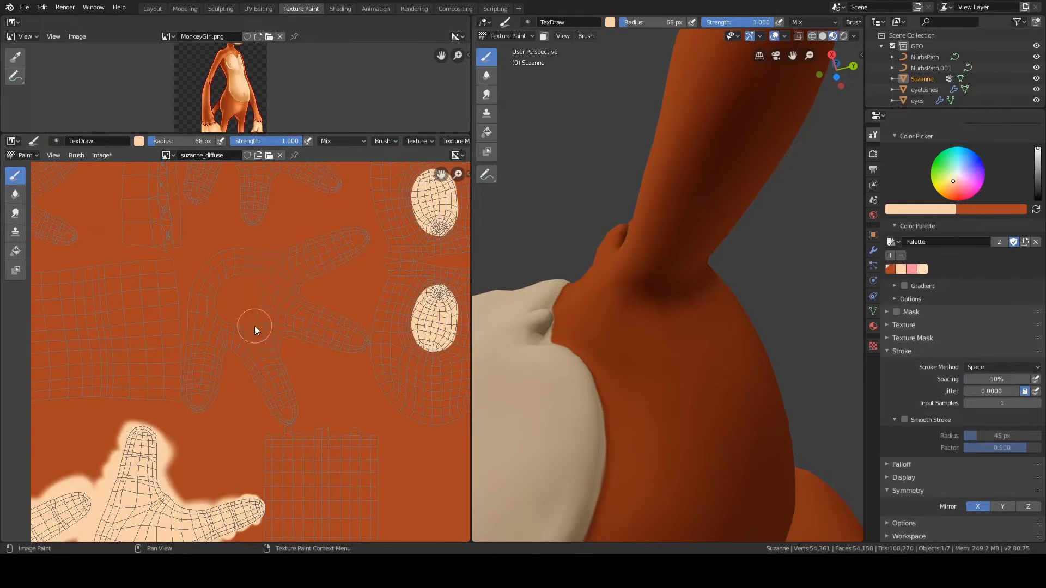
drag(256, 333, 338, 245)
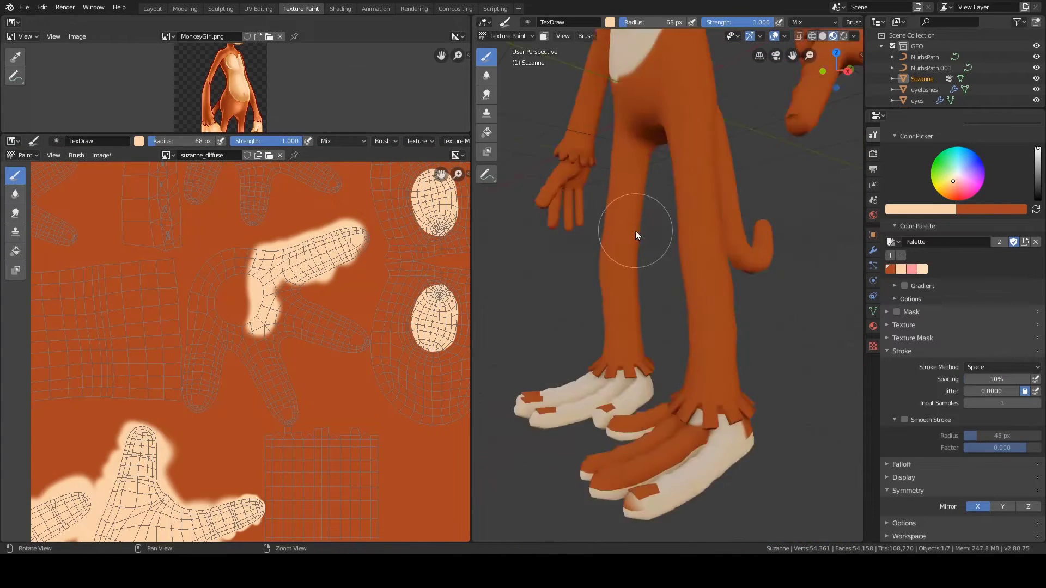
mouse_move(334, 263)
mouse_down()
mouse_move(289, 327)
mouse_move(318, 335)
mouse_move(214, 341)
mouse_move(234, 316)
mouse_move(221, 344)
mouse_up()
Step: Fill the leftover gap and the toe nearest the ear islands in light peach, starting with a 48 px brush and shrinking it towards the tip
scroll(349, 328, up, 6)
key(f)
click(273, 328)
key(f)
click(234, 330)
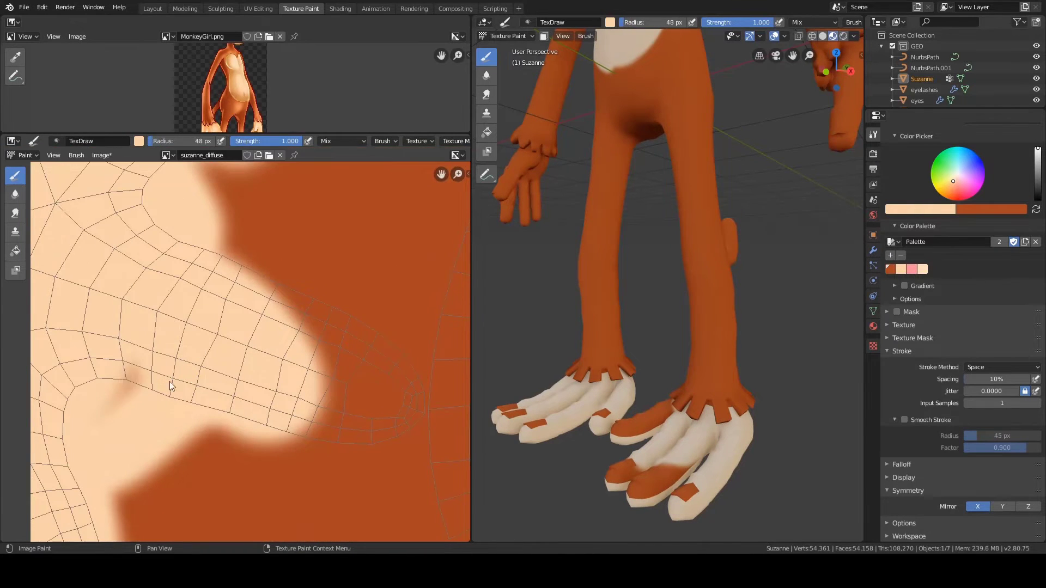
drag(136, 373, 111, 400)
drag(245, 260, 339, 331)
drag(289, 427, 362, 430)
key(f)
mouse_move(375, 440)
mouse_down()
mouse_move(416, 425)
mouse_move(415, 366)
mouse_move(398, 354)
mouse_up()
key(f)
click(406, 357)
mouse_move(405, 362)
mouse_down()
mouse_move(352, 321)
mouse_move(382, 374)
mouse_move(335, 407)
mouse_up()
Step: Cover the top-of-foot island's toe that points at the rectangular island in light peach, starting with a 21 px brush
middle_drag(147, 491, 363, 199)
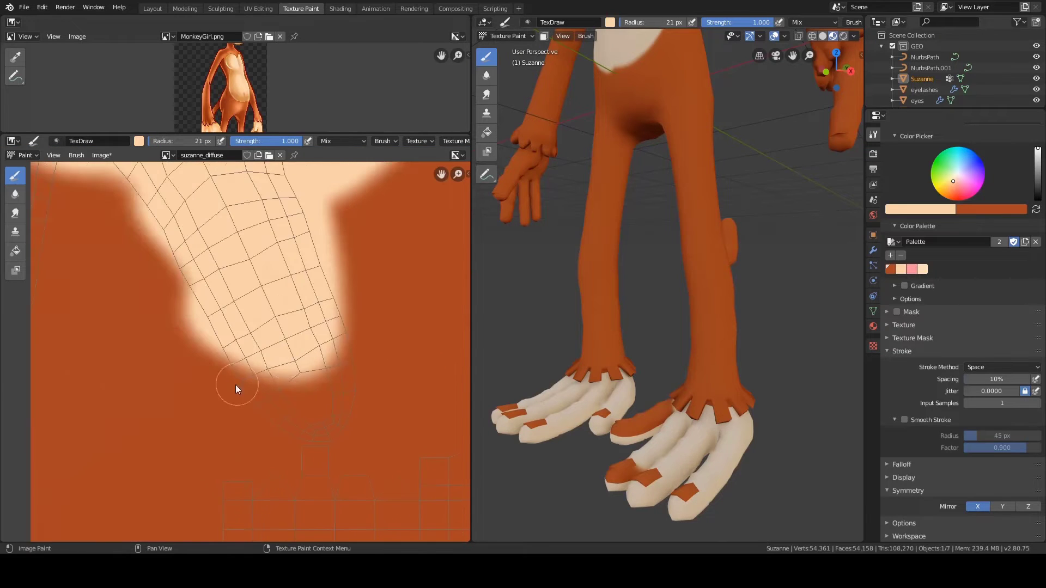
mouse_move(240, 367)
mouse_down()
mouse_move(348, 376)
mouse_move(343, 286)
mouse_up()
key(f)
mouse_move(234, 371)
mouse_down()
mouse_move(309, 436)
mouse_move(340, 424)
mouse_move(313, 435)
mouse_up()
click(269, 420)
key(f)
click(317, 435)
Step: Paint the top-of-foot island's last bare toe light peach, adjusting the brush size to stay within its outline
mouse_move(34, 205)
middle_down()
mouse_move(222, 305)
mouse_move(305, 309)
middle_up()
mouse_move(194, 457)
mouse_down()
mouse_move(185, 407)
mouse_move(201, 376)
mouse_move(203, 209)
mouse_move(275, 483)
mouse_move(334, 277)
mouse_up()
key(f)
click(184, 407)
key(f)
click(191, 362)
key(f)
click(340, 291)
mouse_move(345, 297)
mouse_down()
mouse_move(289, 276)
mouse_move(283, 458)
mouse_move(259, 402)
mouse_move(260, 292)
mouse_up()
Step: Fill the gap along the top-of-foot island's outer edge in light peach with a 17 px brush, staying off the adjacent grid island
middle_drag(190, 204, 276, 283)
drag(274, 281, 275, 184)
middle_drag(278, 200, 330, 314)
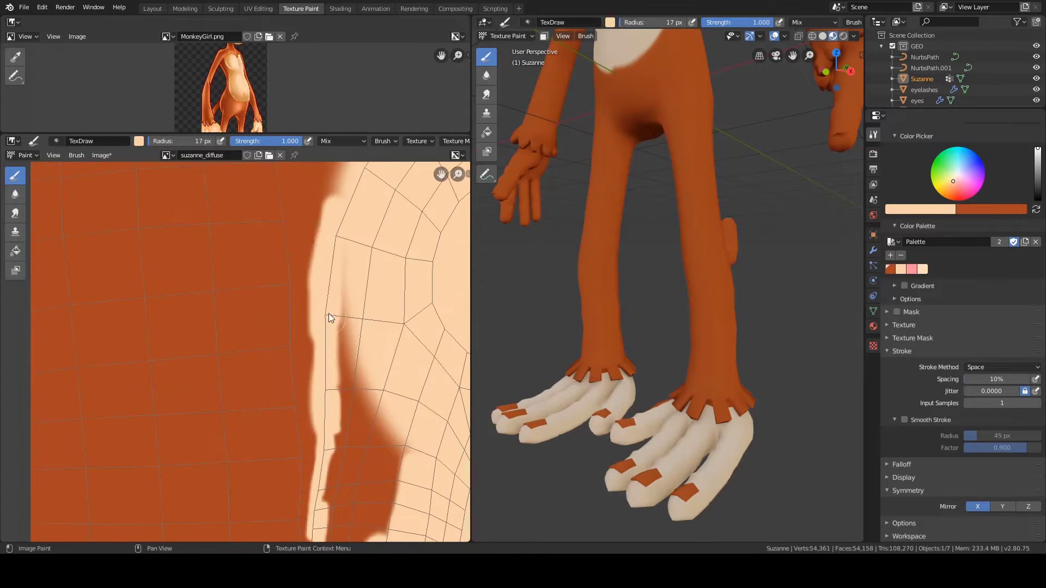
drag(348, 283, 366, 422)
middle_drag(366, 421, 323, 318)
mouse_move(323, 317)
mouse_down()
mouse_move(303, 315)
mouse_move(318, 351)
mouse_up()
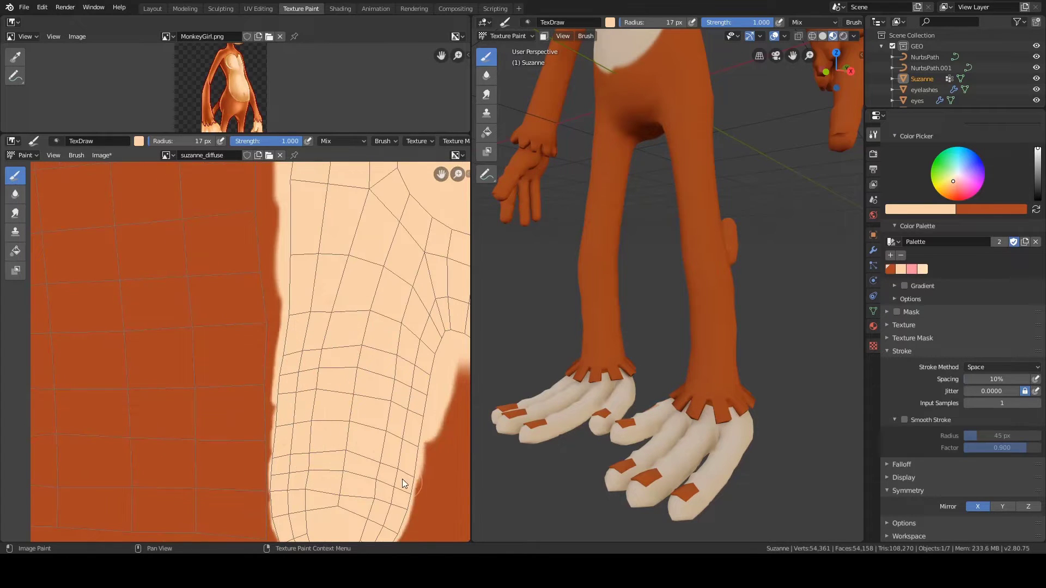
Step: Paint the back-of-hand UV island beside the narrow strip island light peach, finishing with a 29 px brush
middle_drag(403, 484, 283, 371)
mouse_move(222, 255)
middle_down()
mouse_move(285, 371)
mouse_move(289, 286)
middle_up()
middle_drag(294, 240, 305, 394)
key(f)
mouse_move(330, 291)
mouse_down()
mouse_move(455, 418)
mouse_move(326, 362)
mouse_move(300, 328)
mouse_up()
key(f)
mouse_move(265, 337)
mouse_down()
mouse_move(244, 317)
mouse_move(252, 415)
mouse_move(289, 343)
mouse_move(294, 367)
mouse_move(257, 420)
mouse_up()
key(f)
click(297, 330)
drag(268, 308, 295, 307)
drag(455, 287, 461, 314)
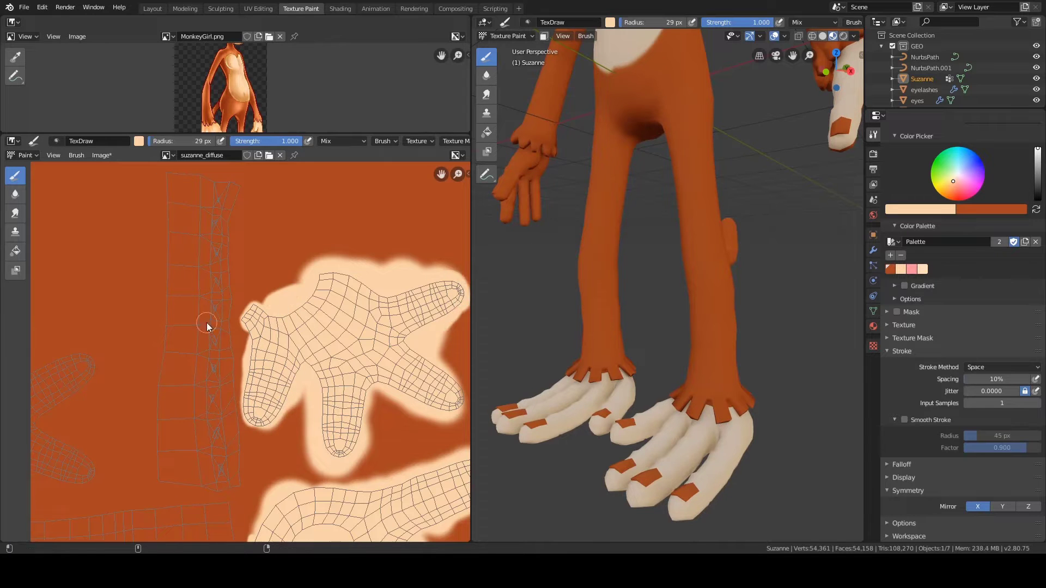
Step: Paint the other back-of-hand UV island light peach with a 49 px brush
middle_drag(206, 322, 144, 299)
scroll(595, 234, down, 2)
middle_drag(675, 219, 738, 224)
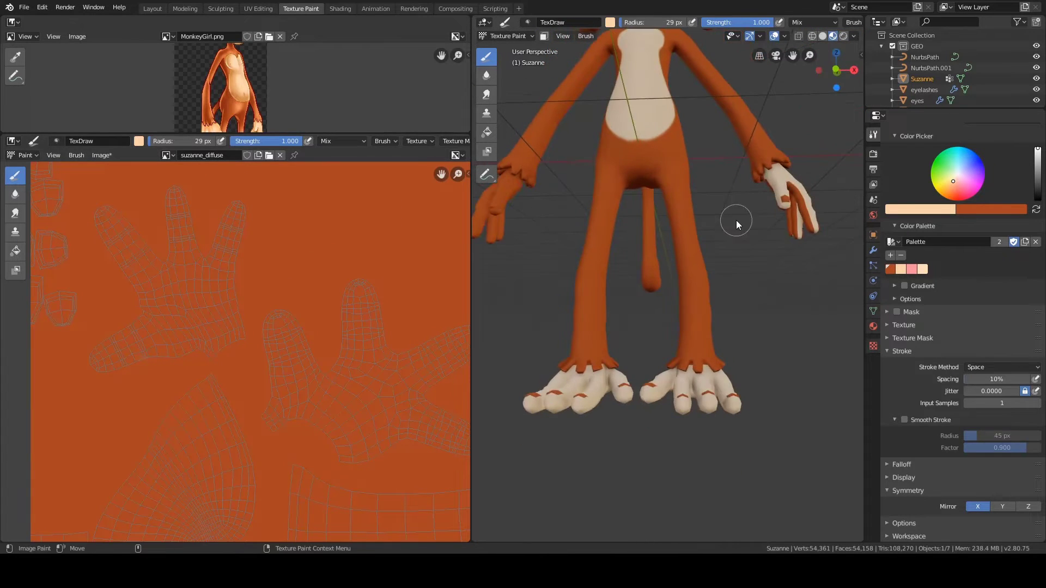
key(f)
click(294, 337)
mouse_move(275, 344)
mouse_down()
mouse_move(358, 288)
mouse_move(381, 361)
mouse_up()
middle_drag(398, 364, 310, 354)
drag(319, 349, 359, 346)
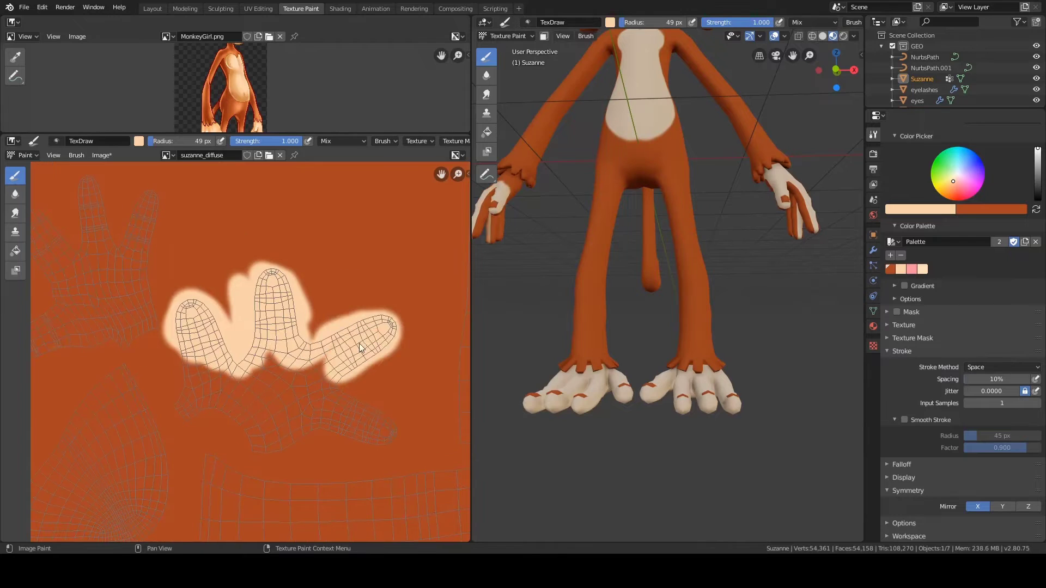
mouse_move(235, 365)
mouse_down()
mouse_move(191, 386)
mouse_move(295, 363)
mouse_move(240, 434)
mouse_move(392, 434)
mouse_move(327, 381)
mouse_move(267, 414)
mouse_up()
Step: Paint both palm UV islands on either side of the nail islands light peach with the 49 px brush
middle_drag(338, 384, 542, 408)
mouse_move(230, 379)
mouse_down()
mouse_move(243, 345)
mouse_move(219, 232)
mouse_move(304, 237)
mouse_move(349, 224)
mouse_move(243, 364)
mouse_move(276, 308)
mouse_move(321, 327)
mouse_move(274, 337)
mouse_move(290, 280)
mouse_up()
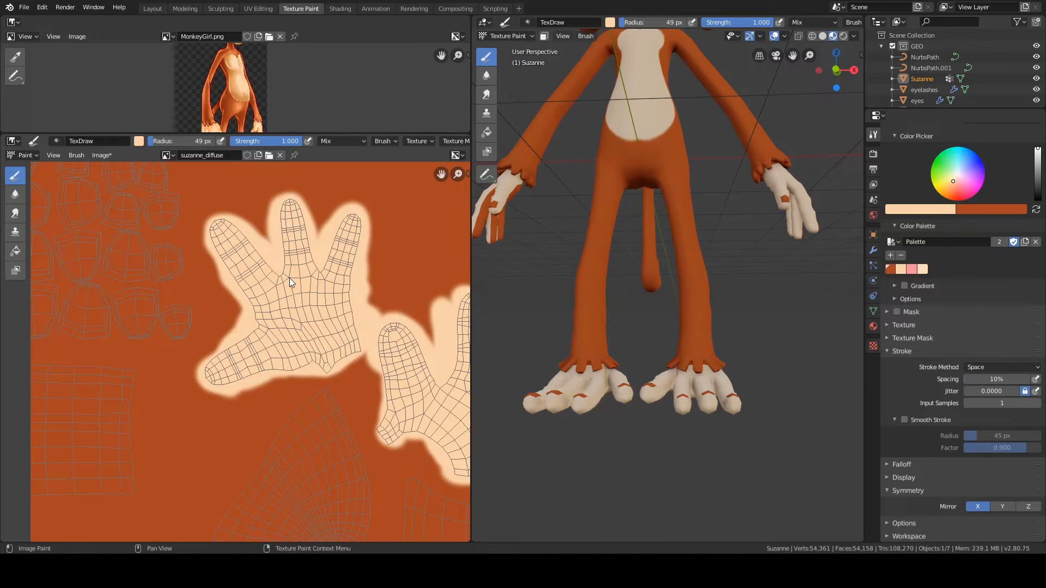
scroll(289, 280, down, 4)
scroll(163, 201, up, 4)
mouse_move(163, 201)
middle_down()
mouse_move(234, 358)
mouse_move(245, 350)
middle_up()
mouse_move(177, 329)
mouse_down()
mouse_move(145, 315)
mouse_move(256, 307)
mouse_move(245, 373)
mouse_up()
mouse_move(140, 433)
mouse_down()
mouse_move(240, 348)
mouse_move(203, 420)
mouse_move(281, 343)
mouse_move(266, 397)
mouse_up()
middle_drag(384, 328, 286, 303)
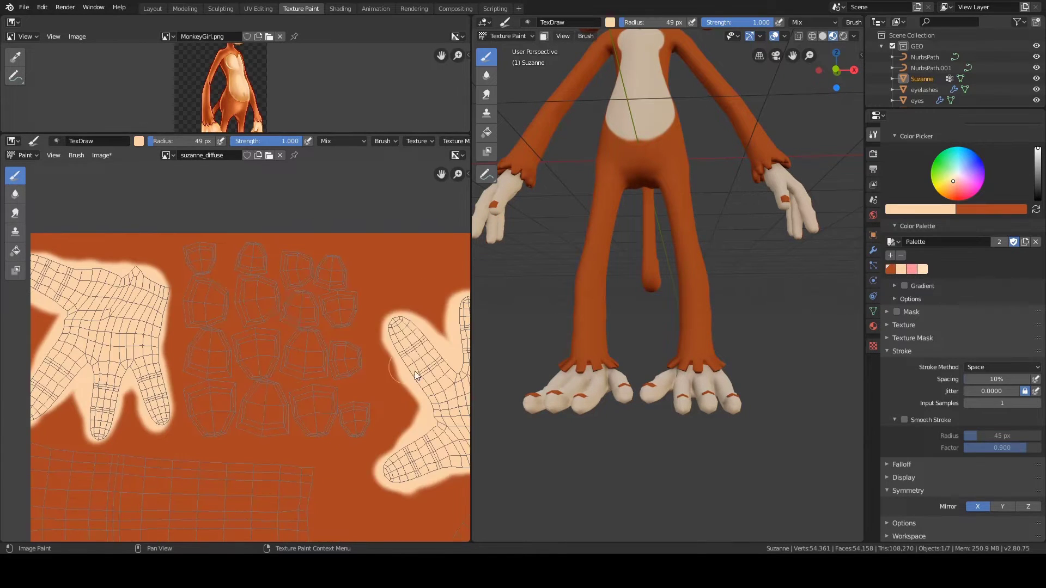
Step: Paint the whole block of nail UV islands in the palette's lighter cream with a 55 px brush
key(f)
click(256, 348)
mouse_move(256, 349)
mouse_down()
mouse_move(336, 328)
mouse_move(299, 278)
mouse_move(248, 255)
mouse_move(196, 370)
mouse_move(229, 414)
mouse_move(313, 389)
mouse_move(370, 417)
mouse_move(362, 436)
mouse_move(180, 272)
mouse_move(262, 252)
mouse_up()
alt+middle_drag(512, 82, 541, 254)
mouse_move(541, 254)
alt+mouse_down()
mouse_move(718, 312)
mouse_move(561, 254)
alt+mouse_up()
mouse_move(561, 253)
alt+right_down()
mouse_move(556, 218)
mouse_move(631, 283)
alt+right_up()
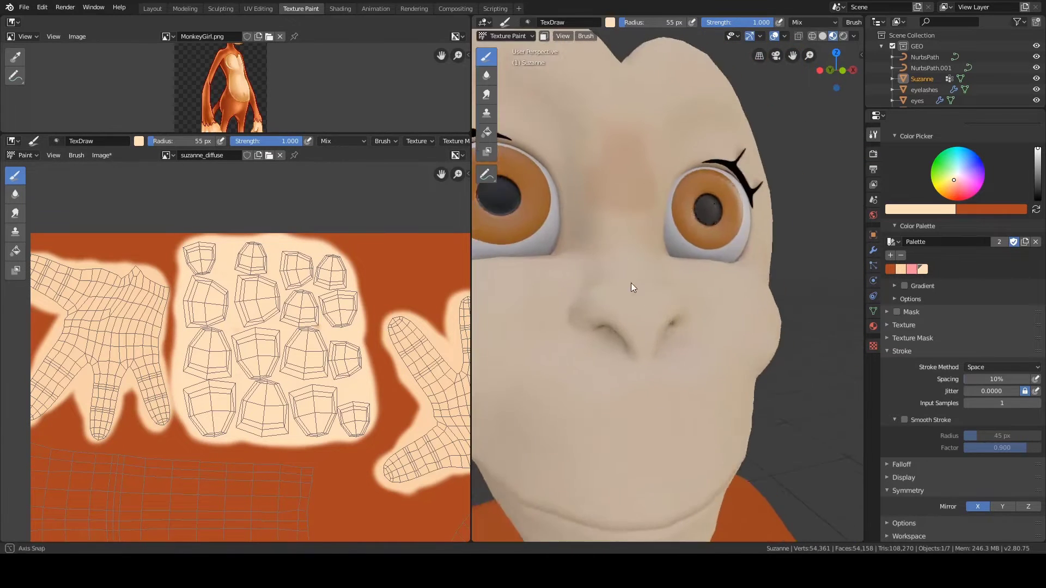
Step: Frame the face's nose and load the palette's pink as the brush colour
mouse_move(630, 283)
alt+mouse_down()
mouse_move(586, 301)
mouse_move(616, 297)
alt+mouse_up()
key(bracketleft)
key(bracketleft)
key(bracketleft)
key(bracketleft)
key(bracketleft)
click(912, 269)
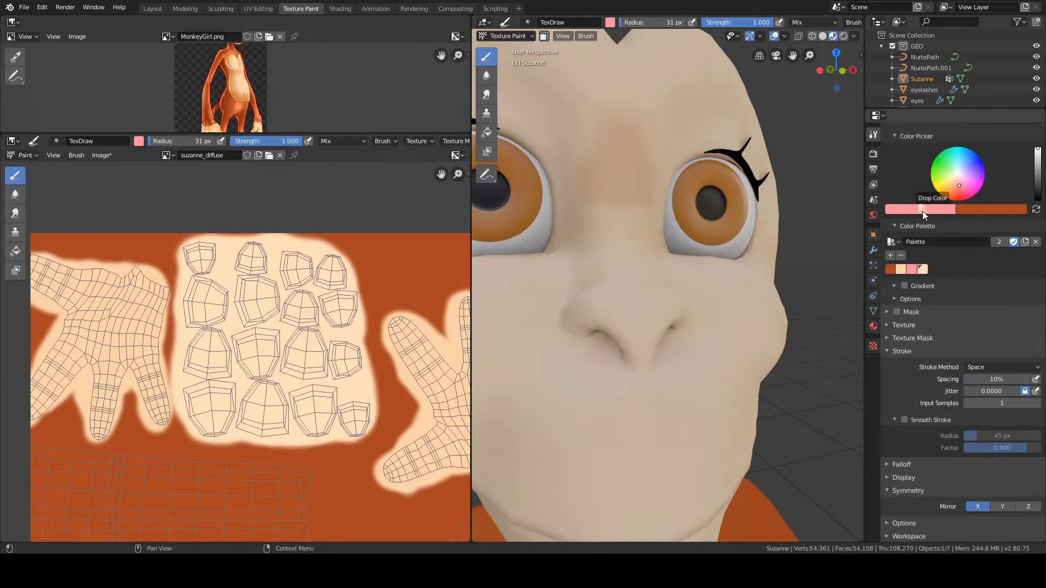
drag(923, 211, 922, 210)
key(f)
click(265, 325)
click(911, 270)
alt+right_drag(619, 325, 582, 333)
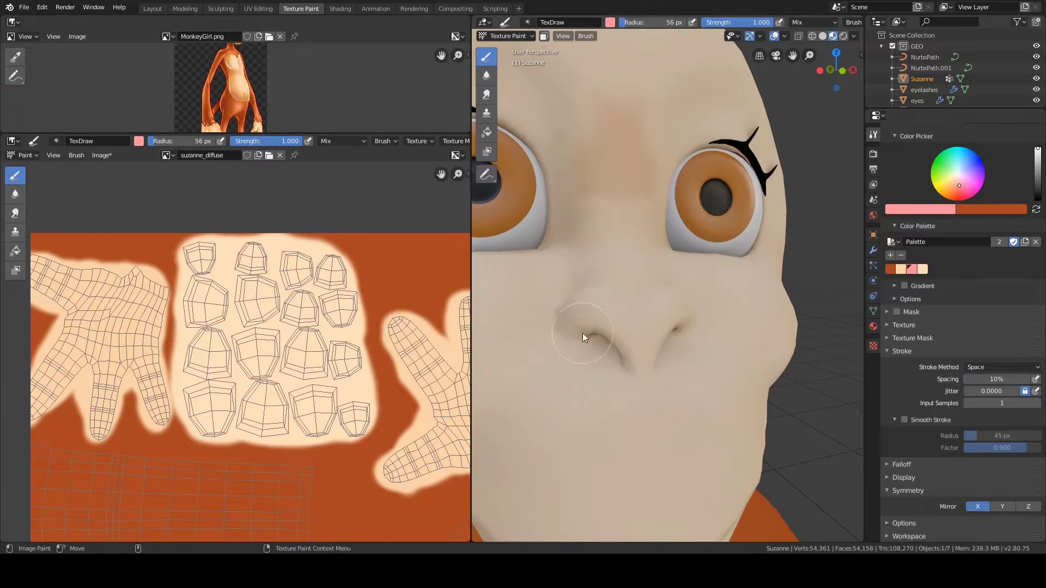
Step: Paint a pink outline around the nostrils and nose tip with a smaller brush, and set the secondary colour to the palette's peach
key(bracketleft)
key(bracketleft)
key(bracketleft)
key(bracketleft)
key(bracketleft)
key(bracketleft)
drag(583, 332, 614, 329)
drag(901, 269, 976, 209)
mouse_move(613, 375)
alt+mouse_down()
mouse_move(642, 297)
mouse_move(653, 304)
mouse_move(616, 360)
alt+mouse_up()
drag(571, 397, 586, 397)
mouse_move(576, 361)
alt+mouse_down()
mouse_move(613, 388)
mouse_move(578, 342)
alt+mouse_up()
Step: Reduce the brush to 25 px, then enlarge the reference image area and frame the MonkeyGirl.png nose
key(bracketleft)
drag(361, 136, 351, 282)
scroll(234, 164, up, 8)
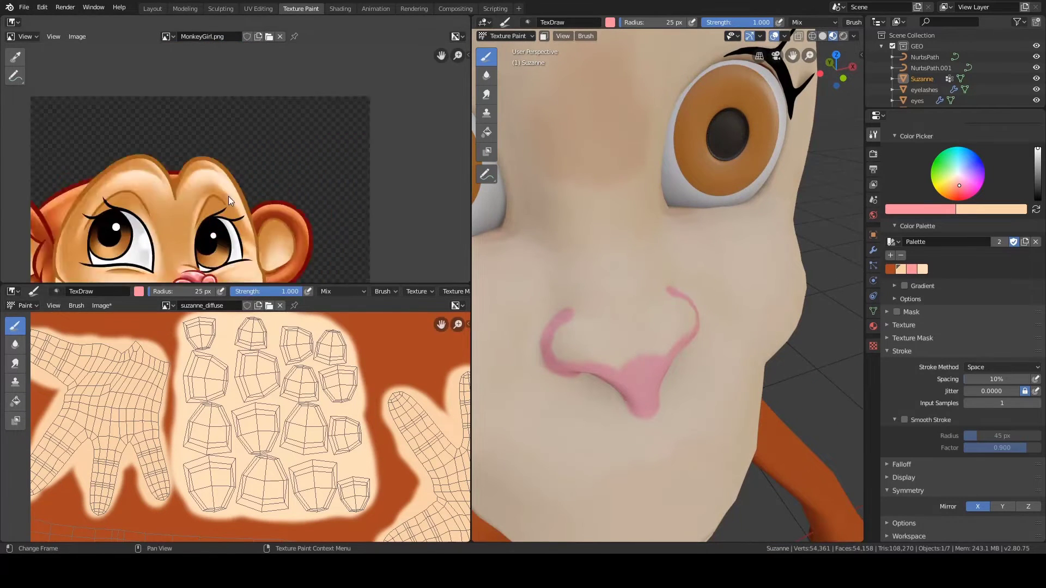
alt+drag(554, 226, 761, 121)
scroll(768, 23, down, 9)
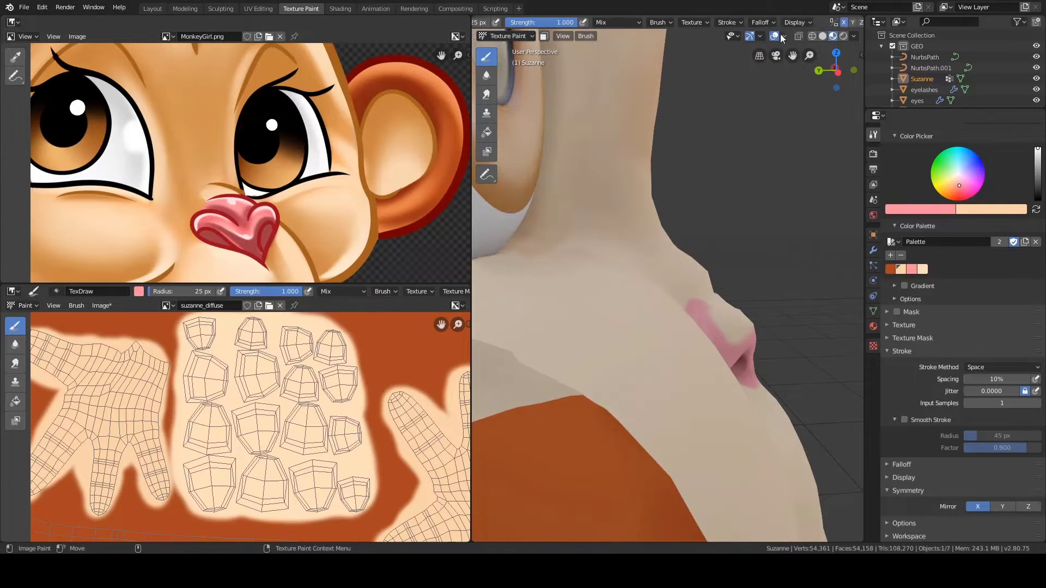
Step: Show the wireframe overlay and fill the nose in pink as a heart shape, refining its lower point with an 18 px brush
click(784, 36)
click(718, 235)
alt+drag(668, 210, 632, 209)
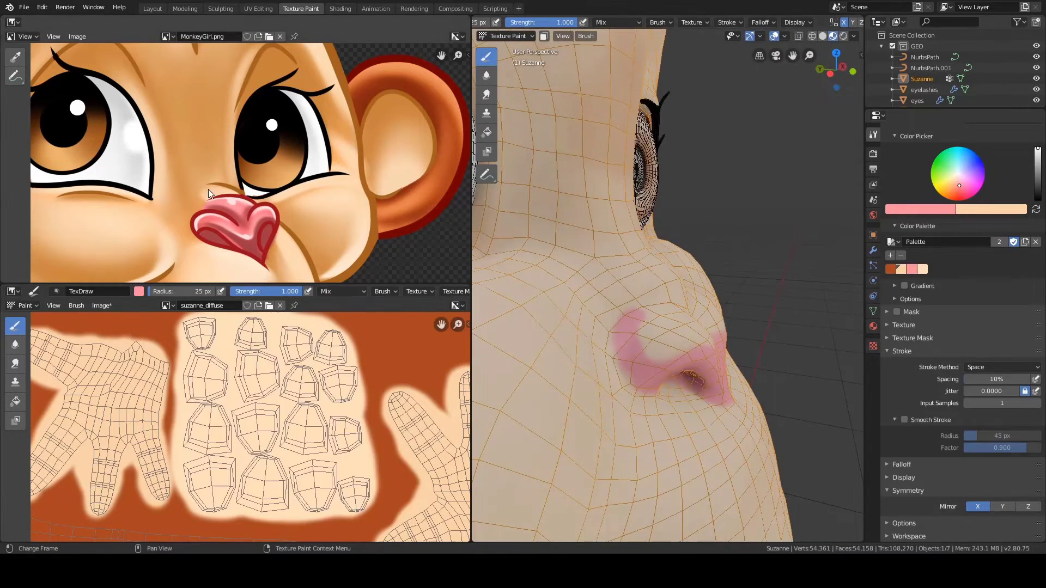
mouse_move(635, 321)
alt+mouse_down()
mouse_move(567, 318)
mouse_move(632, 329)
alt+mouse_up()
mouse_move(581, 325)
alt+mouse_down()
mouse_move(620, 337)
mouse_move(481, 352)
mouse_move(577, 368)
alt+mouse_up()
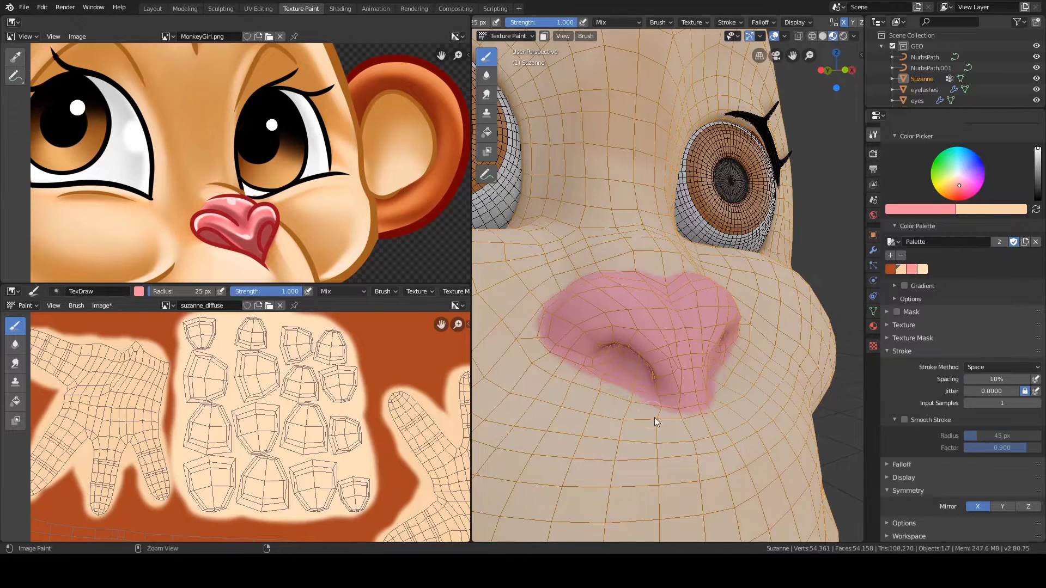
alt+drag(655, 417, 618, 419)
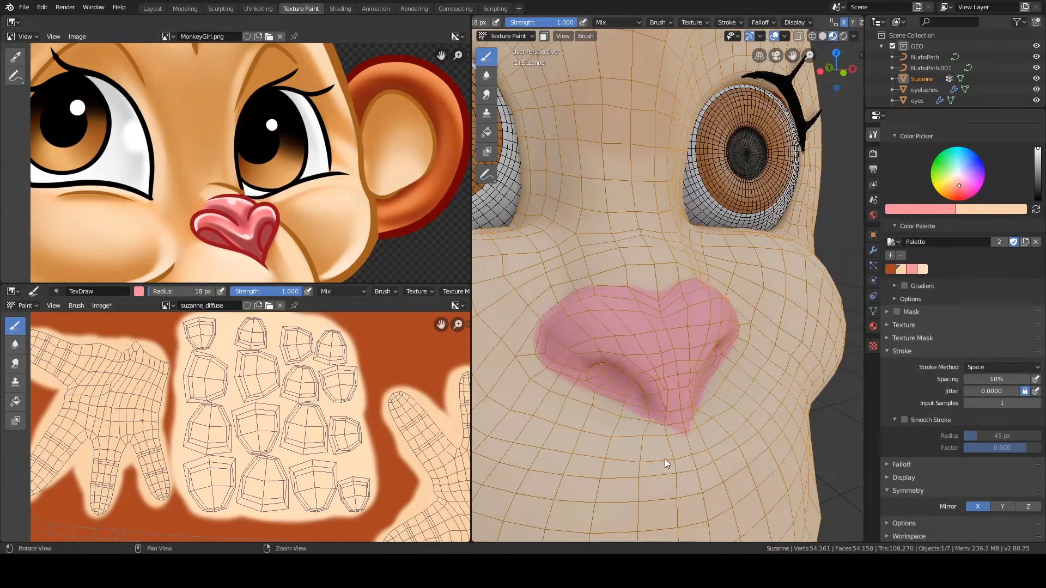
mouse_move(665, 458)
alt+mouse_down()
mouse_move(618, 424)
mouse_move(630, 319)
alt+mouse_up()
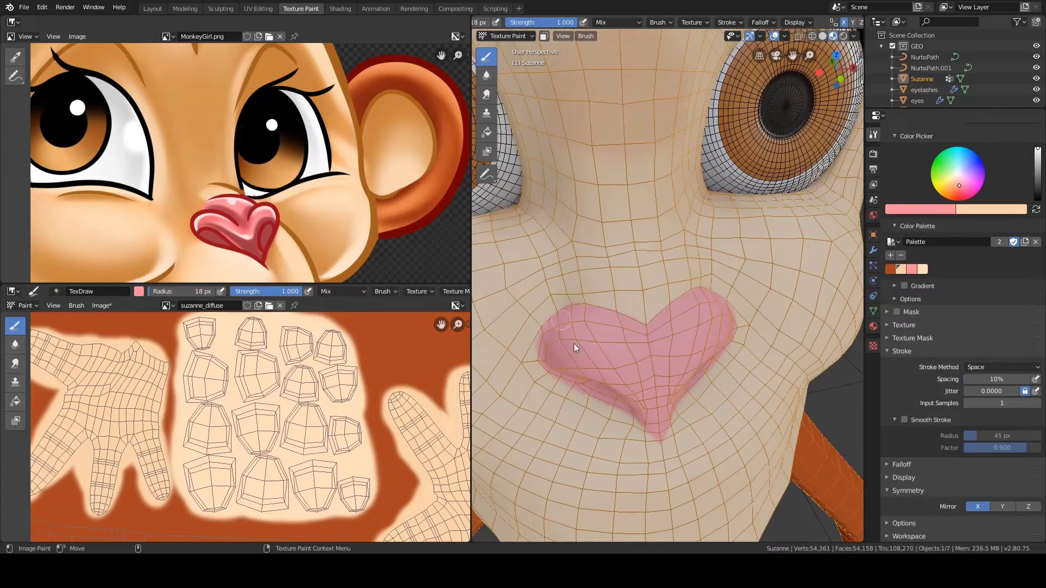
Step: Hide the wireframe overlay and smooth the outer edges of the pink nose with a 26 px brush, then set its radius to 28 px
click(784, 36)
click(721, 231)
alt+drag(666, 271, 692, 272)
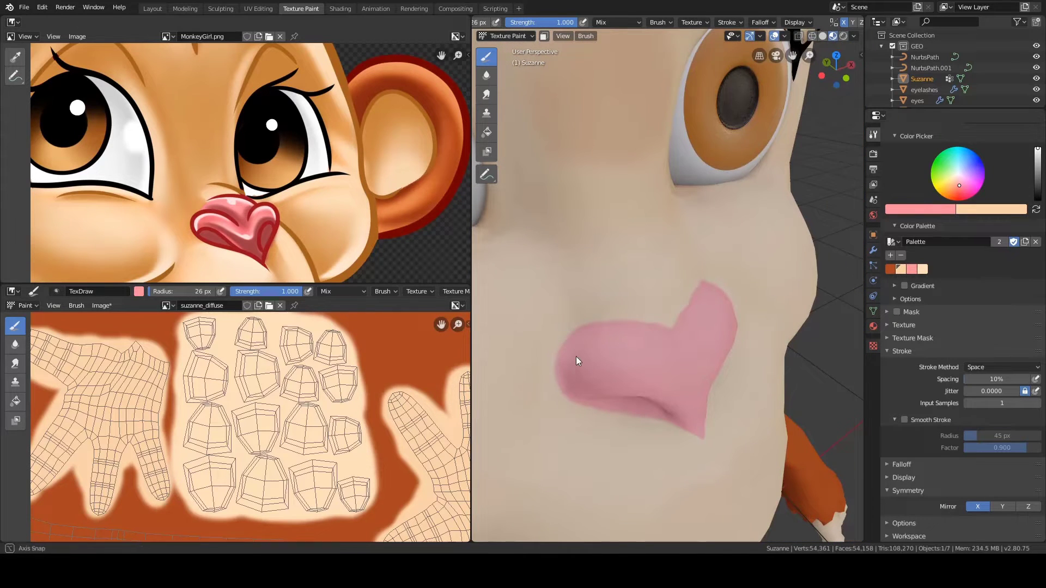
mouse_move(576, 358)
alt+mouse_down()
mouse_move(655, 367)
mouse_move(649, 334)
mouse_move(595, 347)
mouse_move(695, 275)
alt+mouse_up()
key(f)
click(612, 344)
Step: Show the wireframe overlay and paint pink upward from the heart onto the nose bridge, filling the area between the strokes
click(785, 36)
click(721, 231)
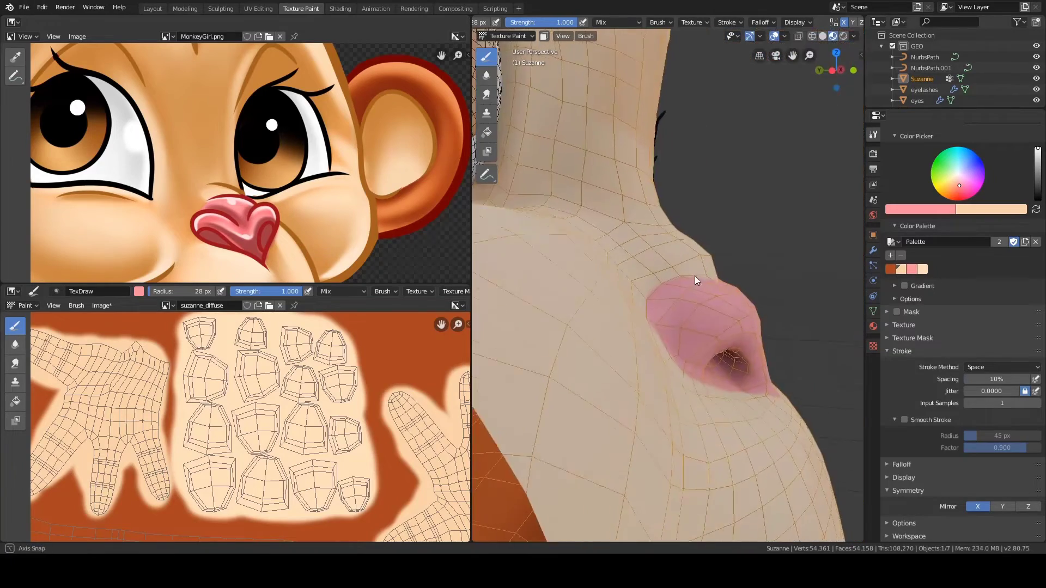
mouse_move(639, 240)
alt+mouse_down()
mouse_move(681, 289)
mouse_move(654, 297)
alt+mouse_up()
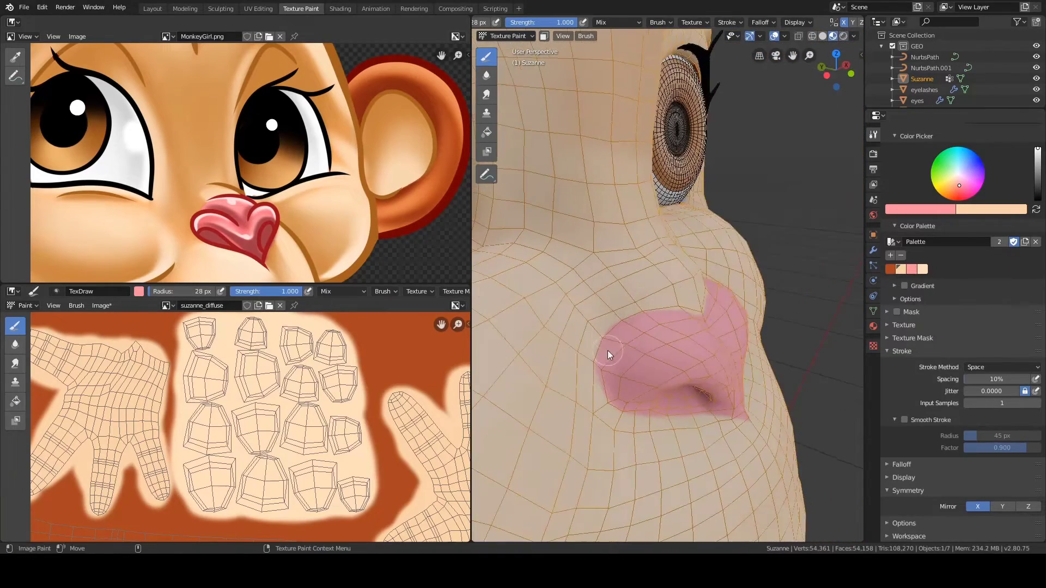
drag(607, 351, 675, 245)
key(ctrl+z)
mouse_move(645, 327)
alt+mouse_down()
mouse_move(580, 318)
mouse_move(643, 277)
alt+mouse_up()
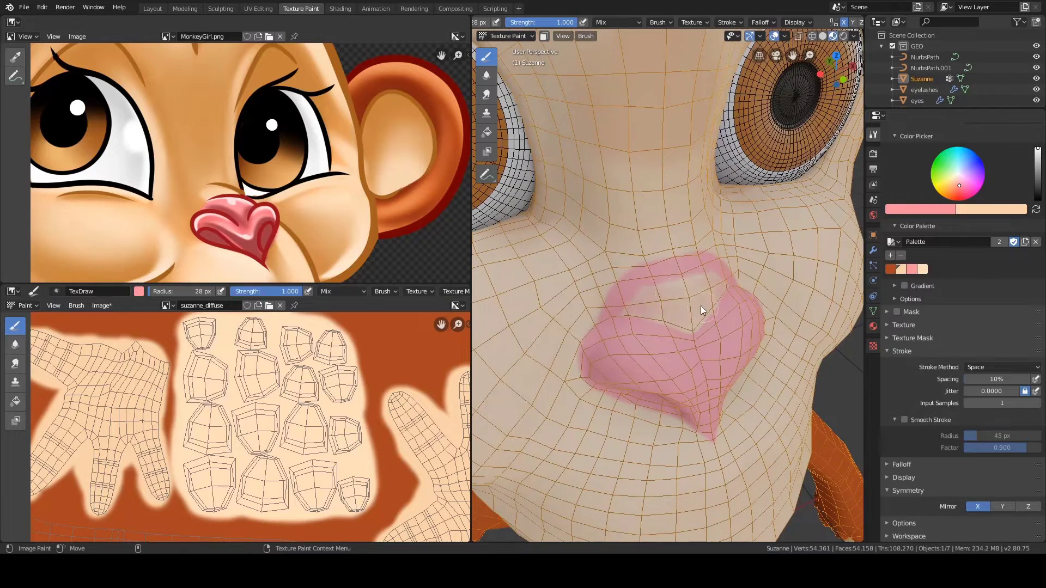
drag(701, 305, 667, 273)
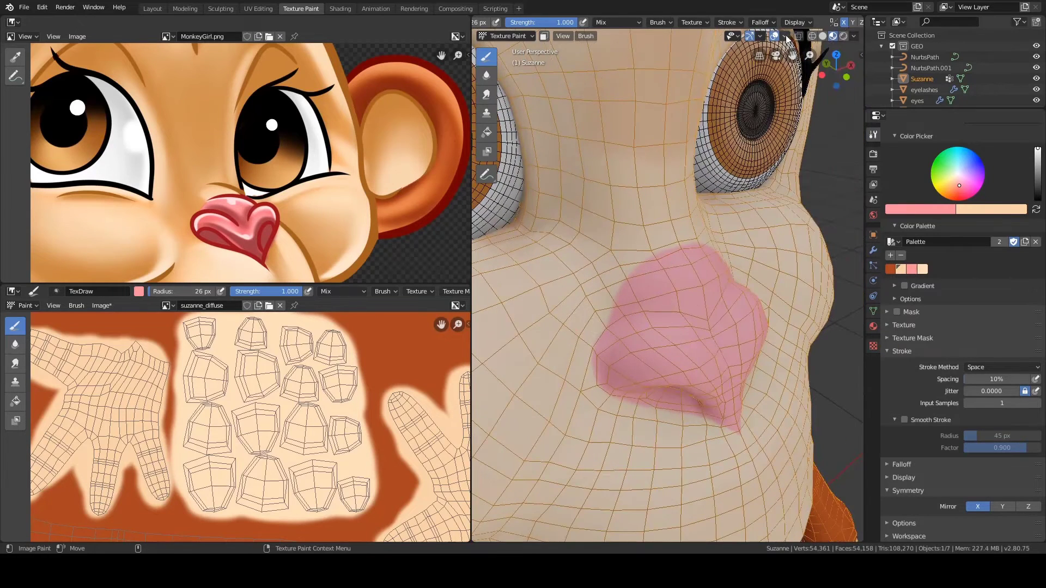
Step: Hide the wireframe overlay, reduce the brush radius to 24 px and frame the painted face from the front
click(785, 37)
click(717, 231)
key(f)
click(578, 353)
mouse_move(627, 321)
alt+mouse_down()
mouse_move(624, 343)
mouse_move(614, 275)
mouse_move(656, 260)
mouse_move(600, 339)
mouse_move(618, 318)
alt+mouse_up()
scroll(653, 342, down, 5)
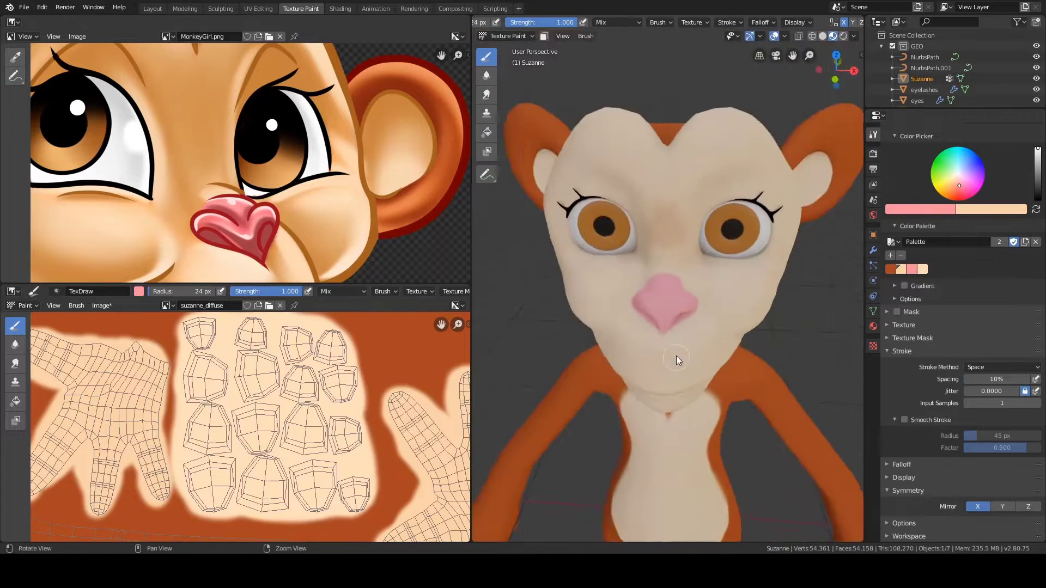
alt+drag(676, 355, 703, 343)
scroll(626, 262, up, 3)
Step: Resize the brush and paint a pink stroke at the inner corner of the eye
alt+shift+drag(577, 187, 570, 226)
key(f)
click(638, 207)
drag(641, 217, 637, 188)
alt+drag(656, 227, 562, 178)
Step: Isolate Suzanne in local view around the eye socket, set the brush radius to 46 px, and leave local view
key(KP_Divide)
scroll(626, 253, up, 8)
mouse_move(654, 235)
alt+mouse_down()
mouse_move(710, 199)
mouse_move(665, 240)
mouse_move(688, 228)
mouse_move(676, 289)
alt+mouse_up()
key(f)
click(675, 240)
mouse_move(673, 272)
alt+mouse_down()
mouse_move(621, 194)
mouse_move(602, 303)
mouse_move(612, 283)
mouse_move(641, 360)
alt+mouse_up()
scroll(648, 327, down, 7)
key(KP_Divide)
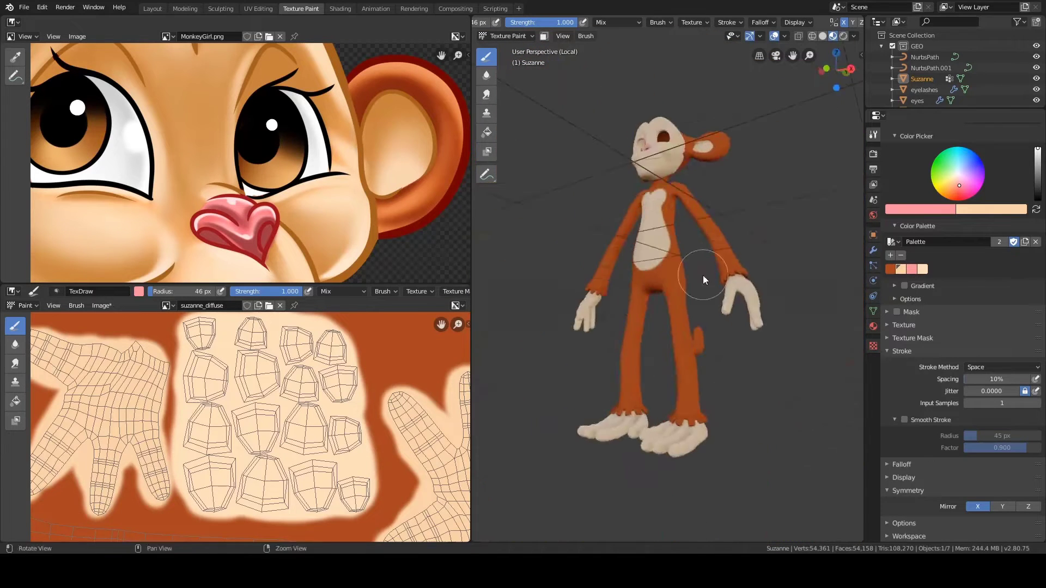
Step: Examine the painted character from several angles against the full MonkeyGirl.png figure
alt+drag(704, 277, 722, 307)
scroll(650, 142, up, 10)
alt+drag(501, 278, 526, 251)
scroll(645, 215, down, 8)
alt+drag(645, 215, 611, 319)
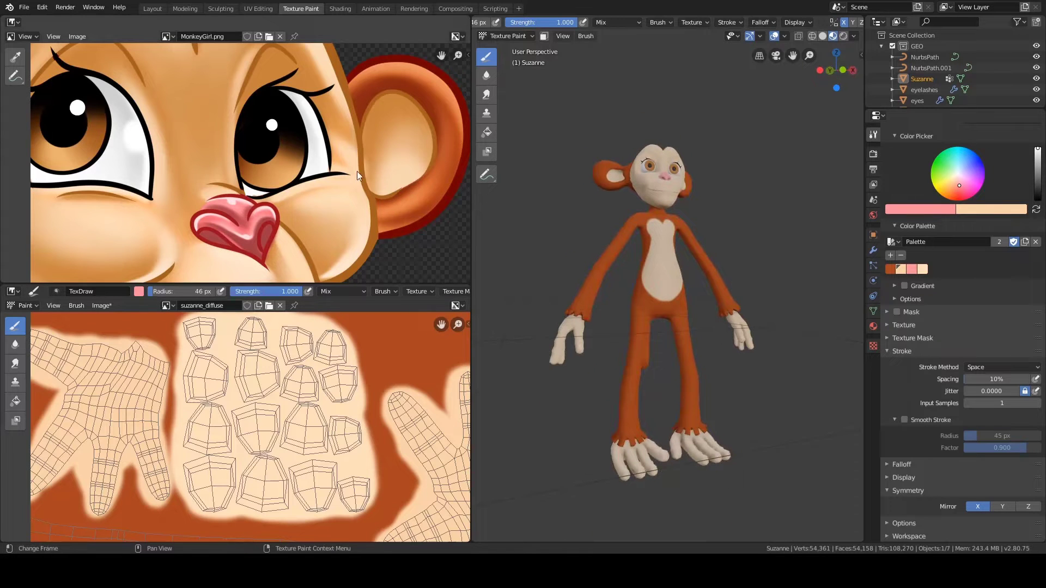
scroll(325, 148, down, 5)
middle_drag(306, 191, 331, 96)
scroll(333, 94, down, 3)
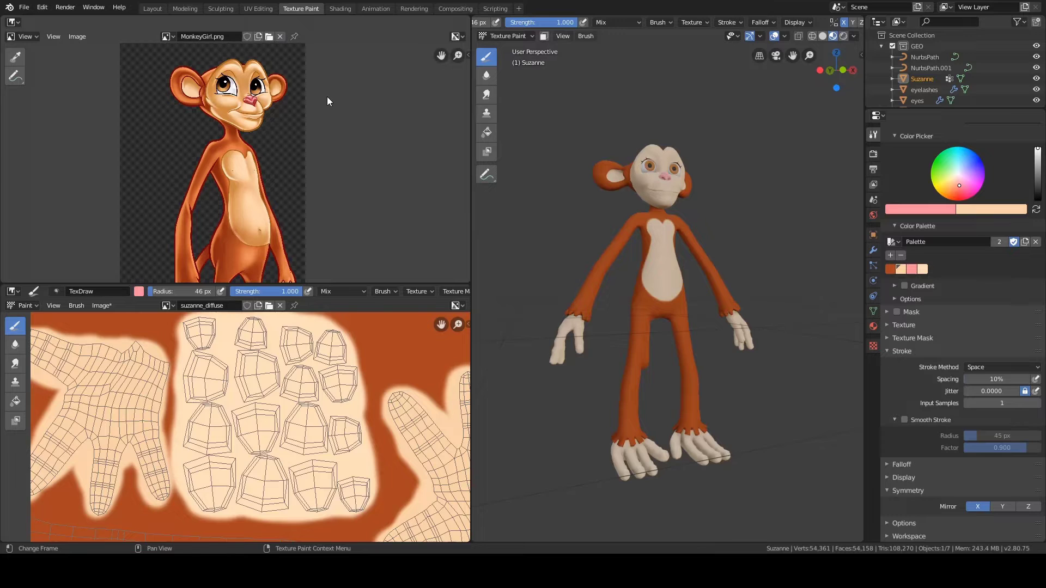
scroll(327, 96, down, 1)
Step: Switch Suzanne to Object Mode with nothing selected and save the scene file
key(ctrl+Tab)
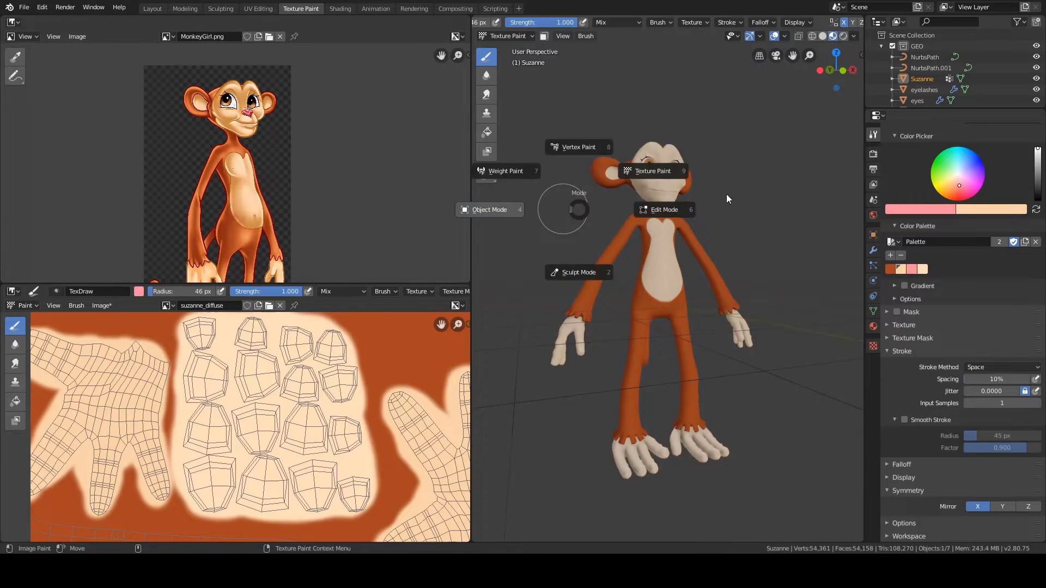
click(727, 194)
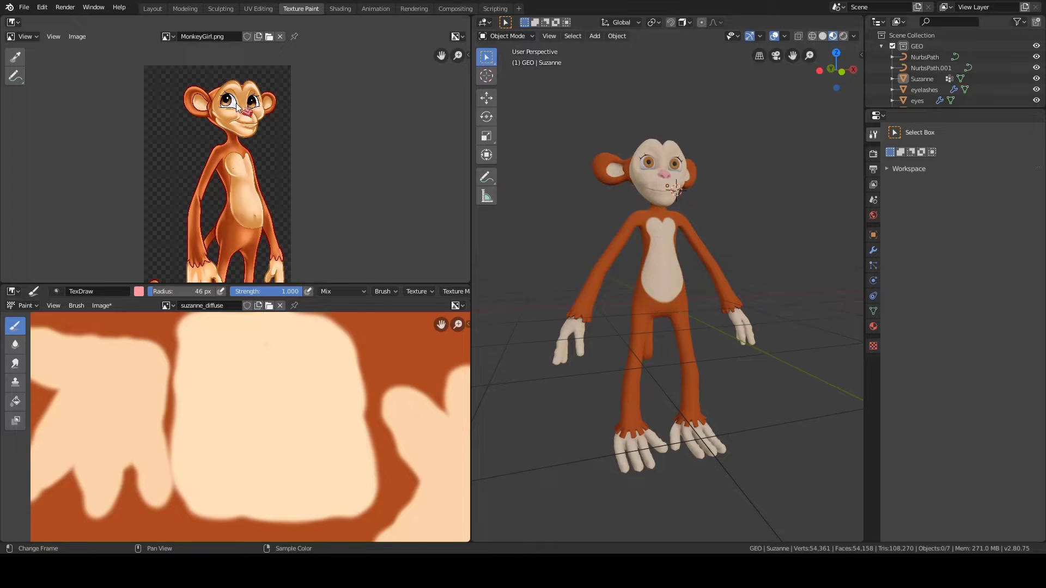
middle_drag(577, 180, 689, 201)
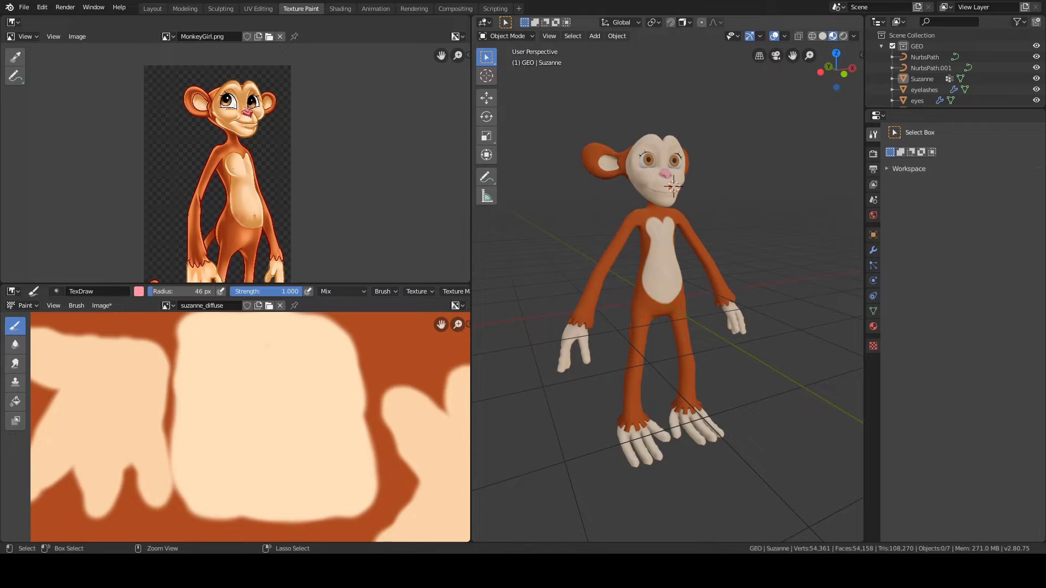
key(ctrl+s)
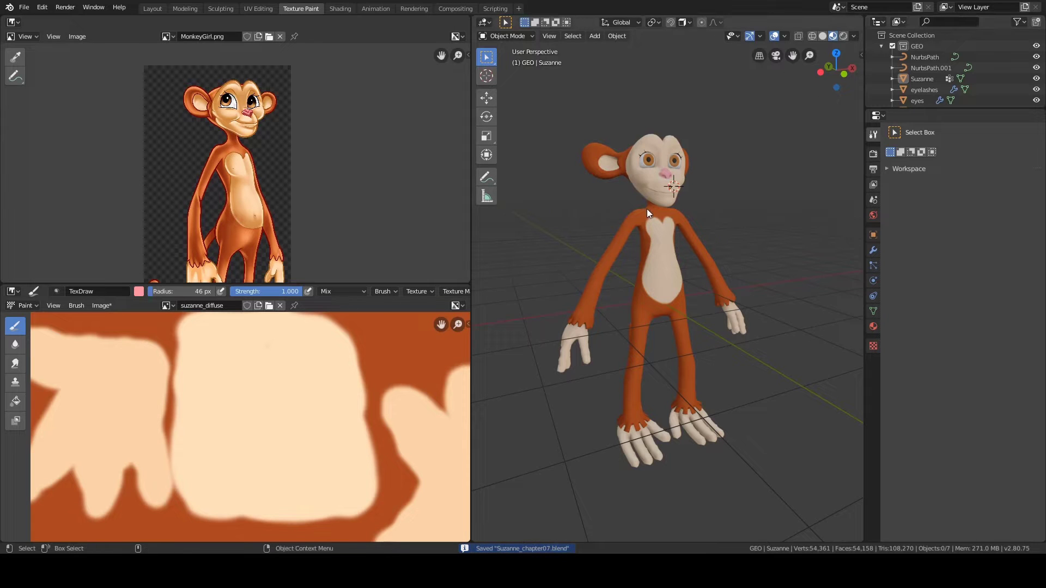
Step: Save the painted texture as suzanne_diffuse.png in the project's textures folder, using the PNG format
click(101, 306)
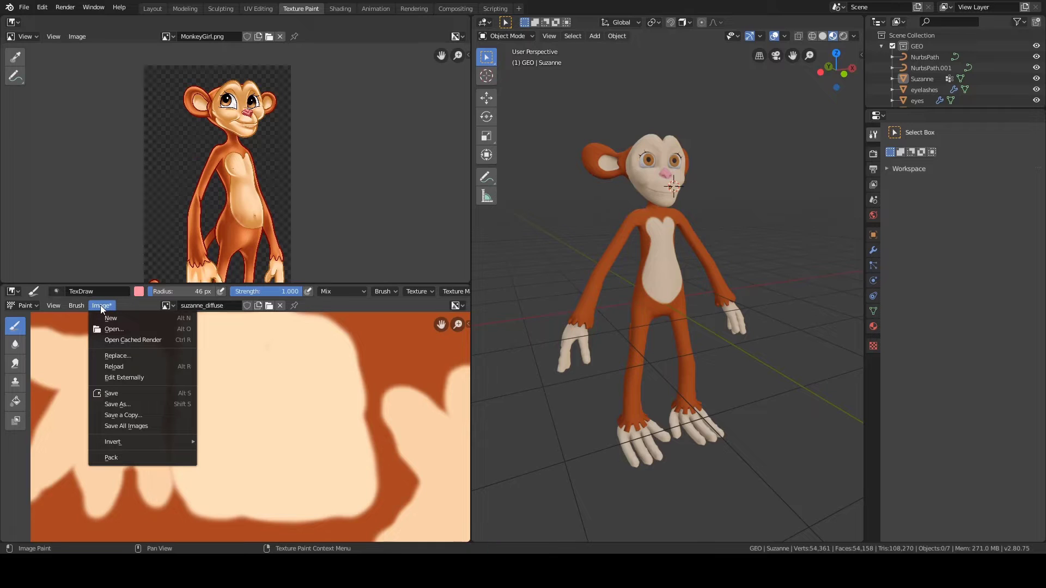
click(116, 404)
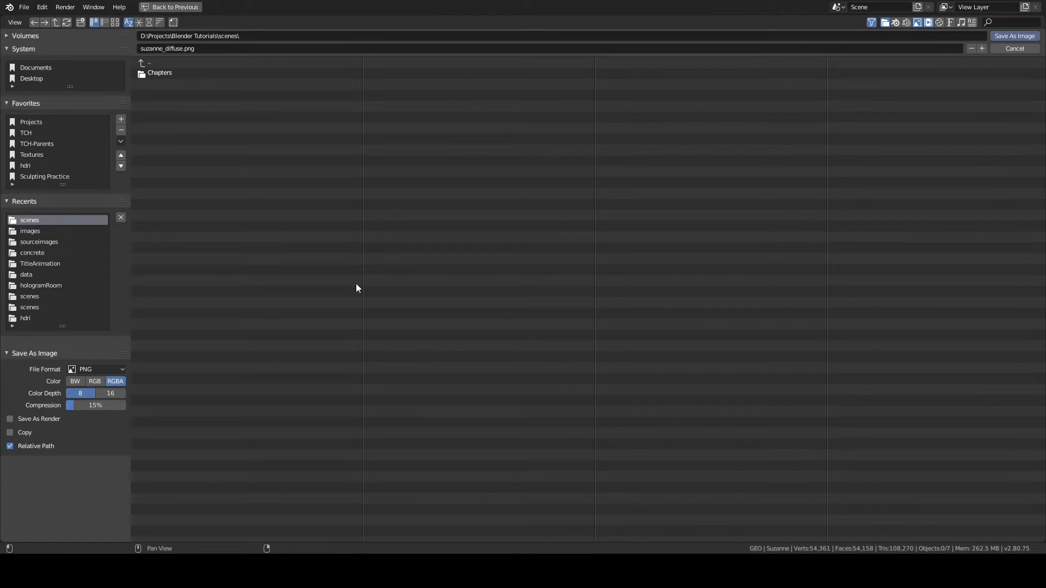
click(176, 72)
click(143, 63)
click(142, 61)
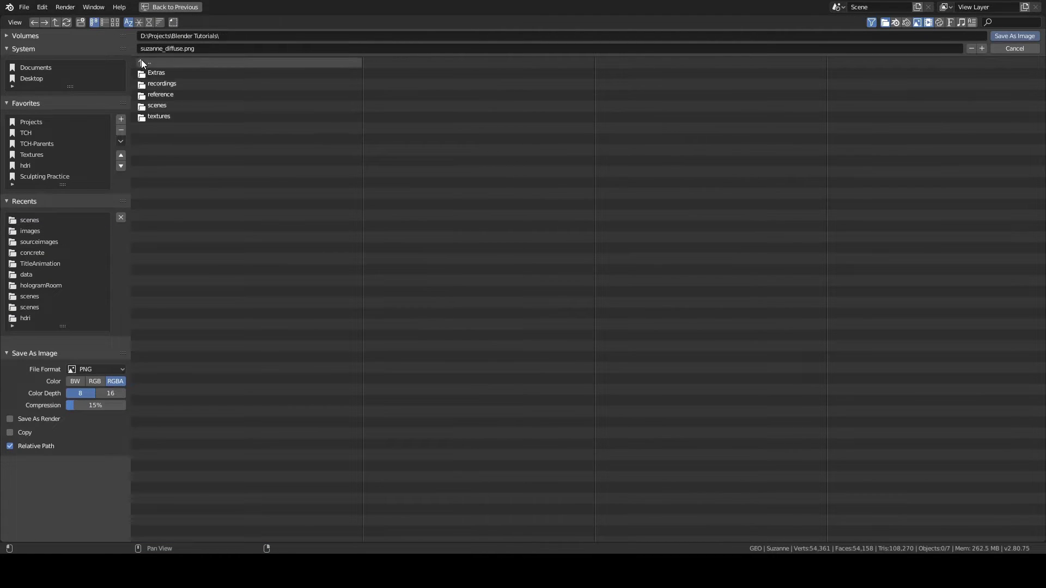
click(160, 116)
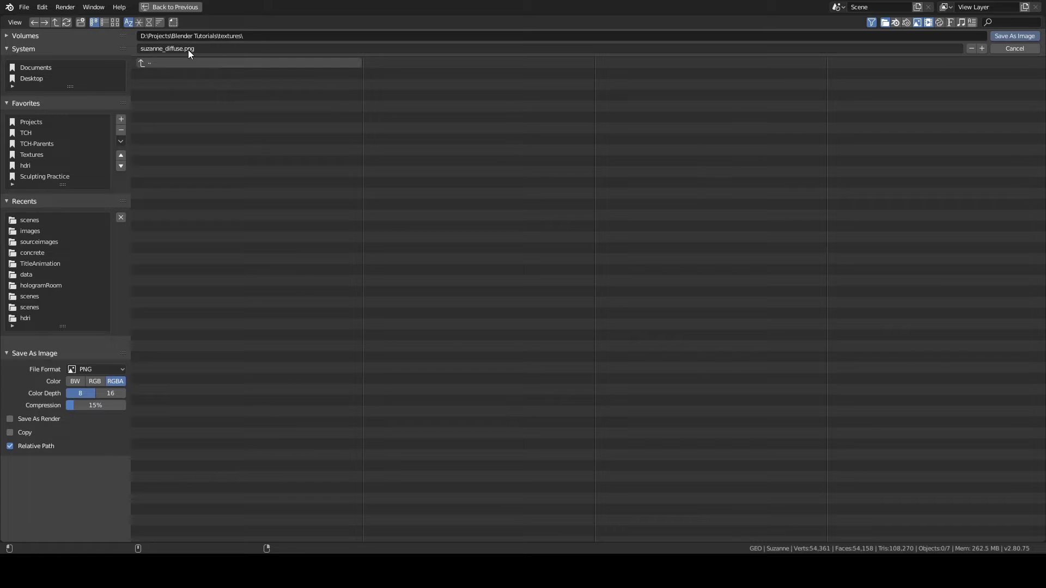
click(100, 370)
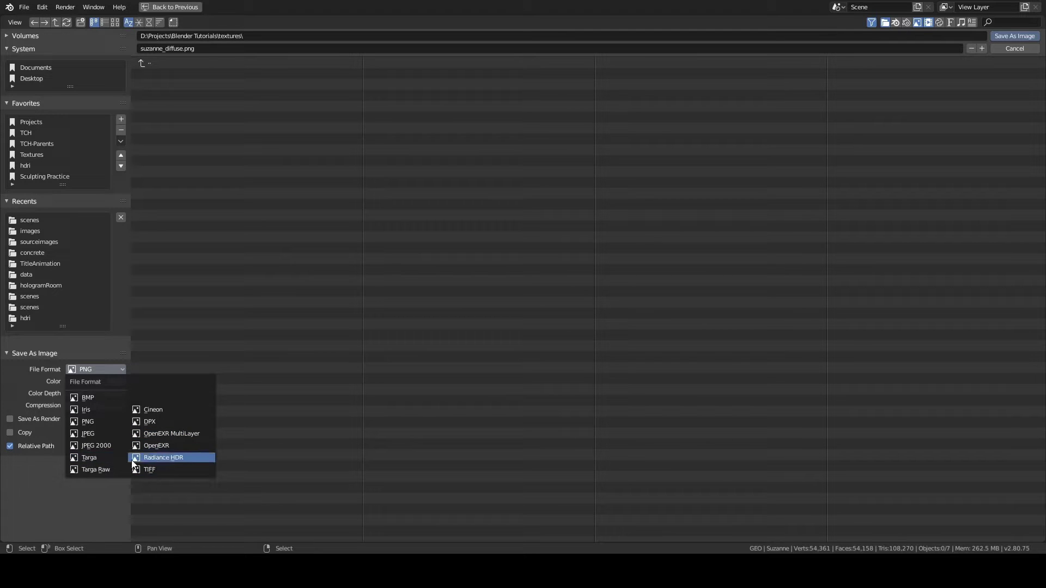
click(90, 423)
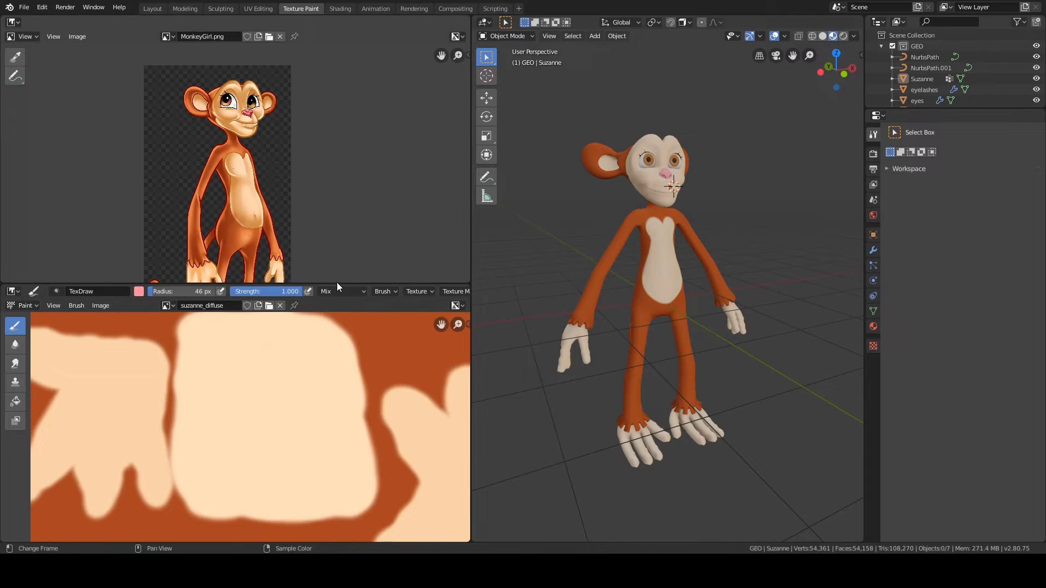
Step: Turn the reference image area into a Shader Editor and move the Texture Coordinate, Mapping and suzanne_diffuse nodes away from the Principled BSDF
drag(337, 283, 327, 288)
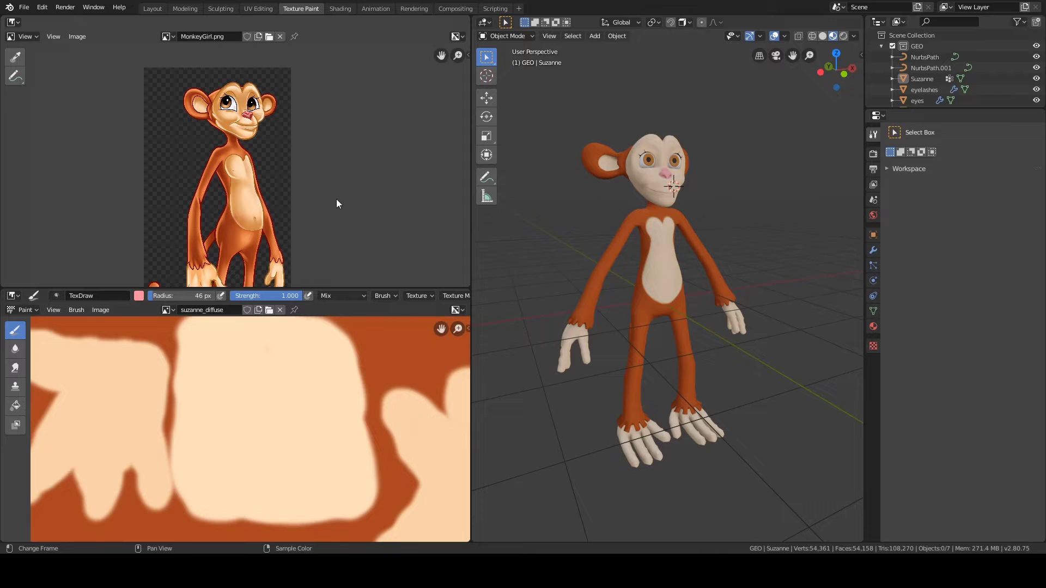
key(shift+F3)
scroll(332, 191, down, 4)
middle_drag(332, 191, 420, 198)
scroll(403, 191, down, 2)
drag(90, 96, 303, 196)
key(g)
click(284, 237)
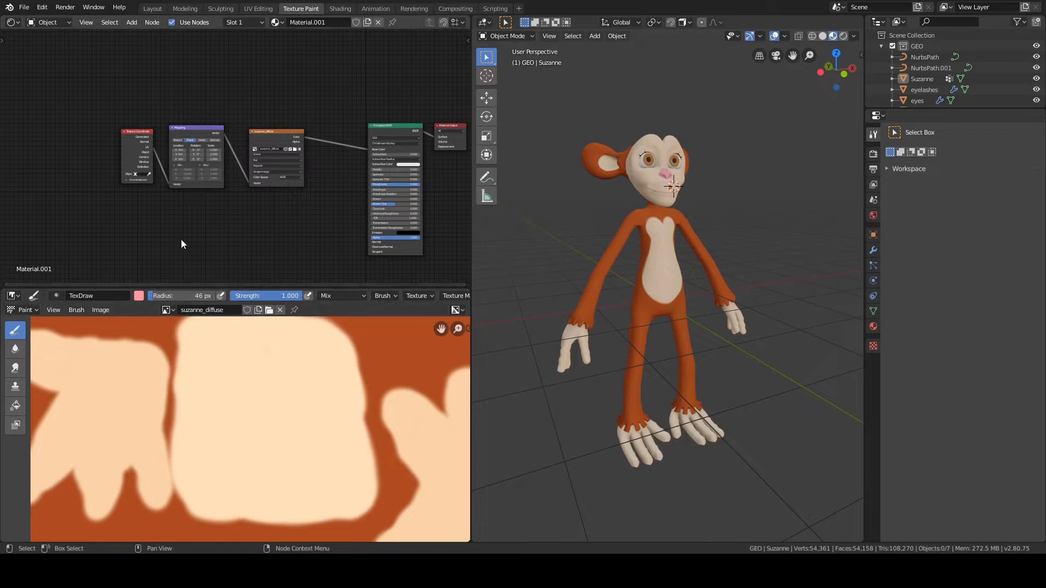
Step: Switch the image editor showing suzanne_diffuse to View mode and load MonkeyGirl.png in it
click(52, 309)
click(25, 310)
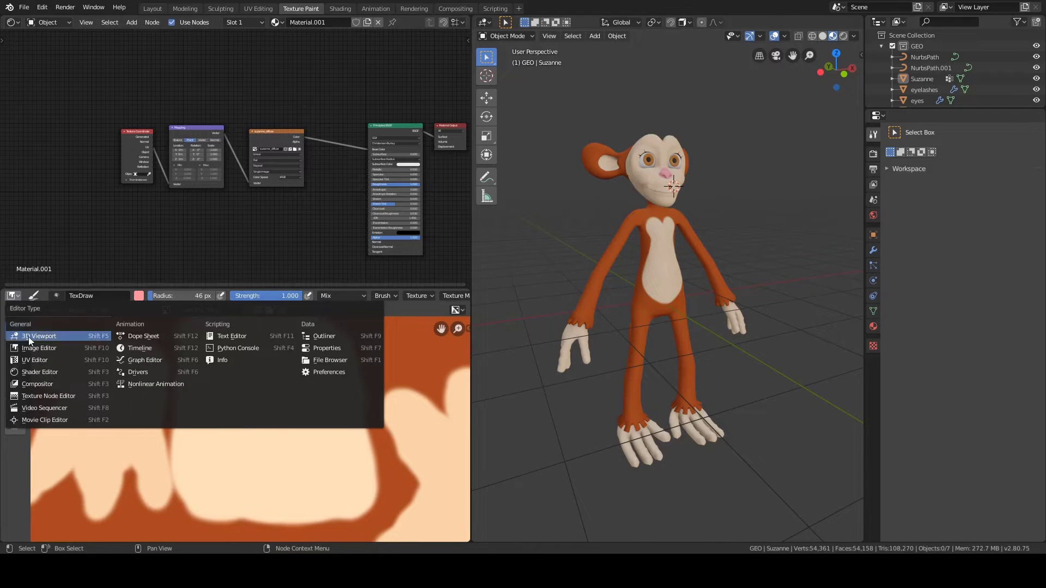
click(28, 336)
click(25, 309)
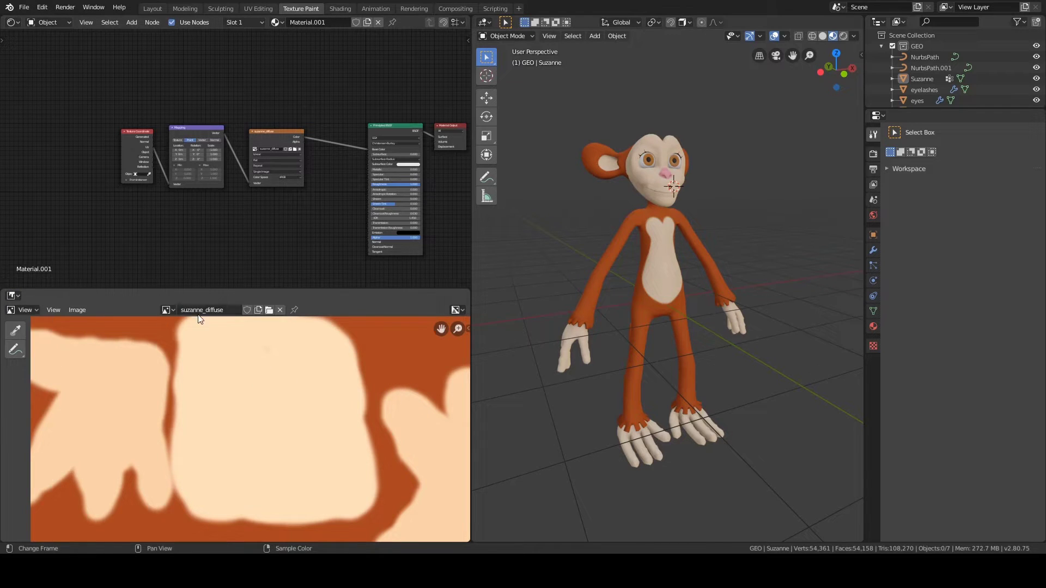
click(167, 310)
click(175, 338)
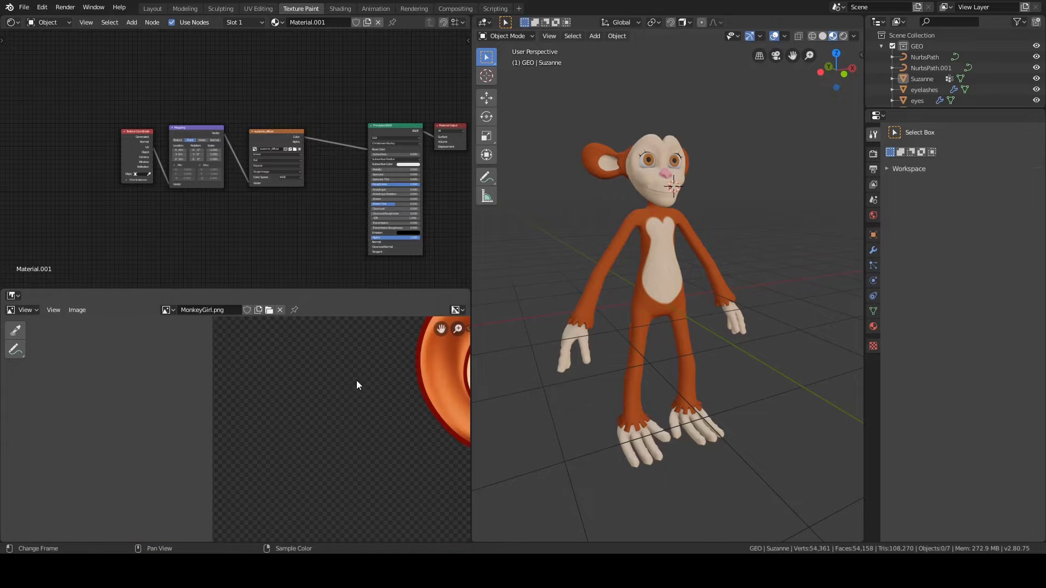
Step: Compare the model's skin and fur colours with the face, torso and limbs in MonkeyGirl.png
middle_drag(588, 313, 649, 315)
scroll(665, 308, up, 5)
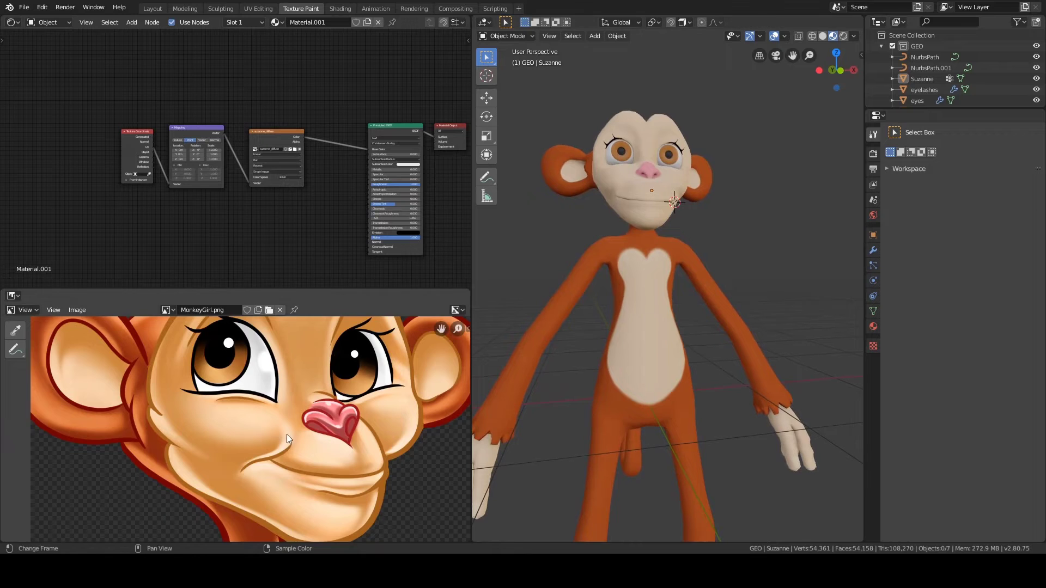
middle_drag(287, 433, 273, 410)
scroll(273, 409, down, 1)
scroll(273, 410, down, 6)
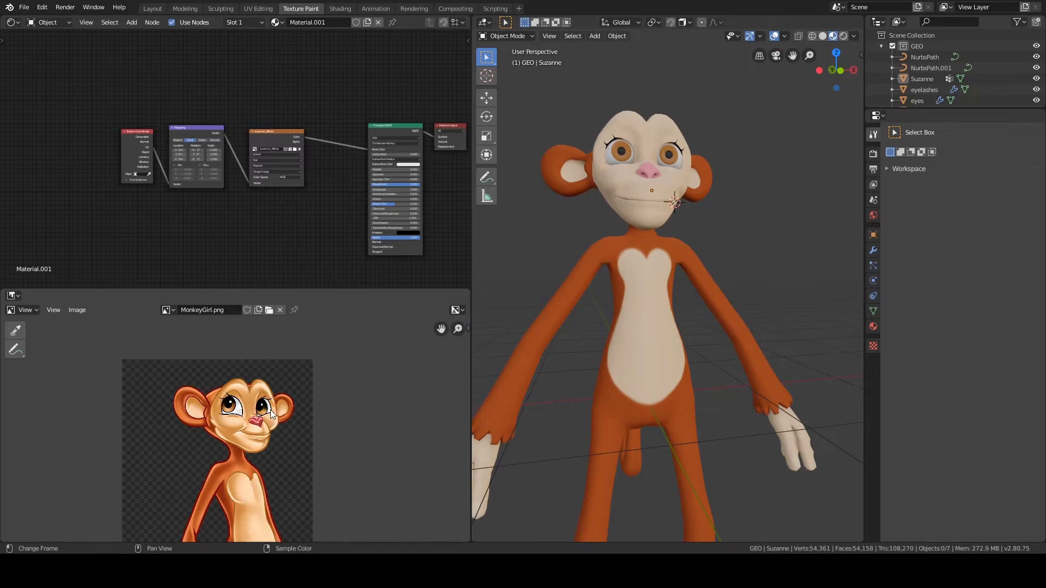
scroll(265, 417, up, 6)
scroll(243, 440, down, 1)
middle_drag(243, 440, 284, 452)
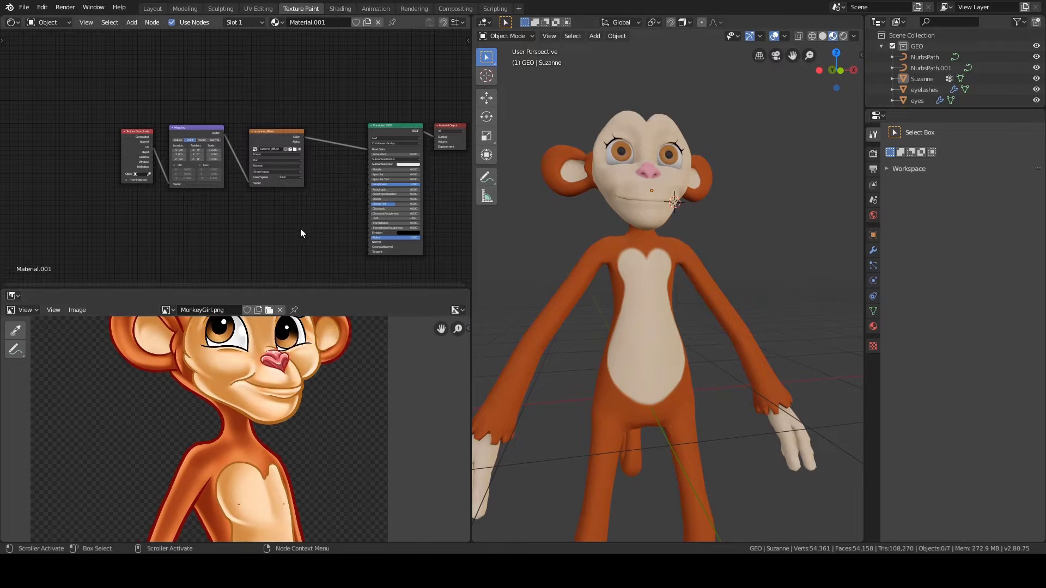
middle_drag(300, 228, 288, 237)
middle_drag(306, 368, 259, 380)
scroll(273, 408, down, 3)
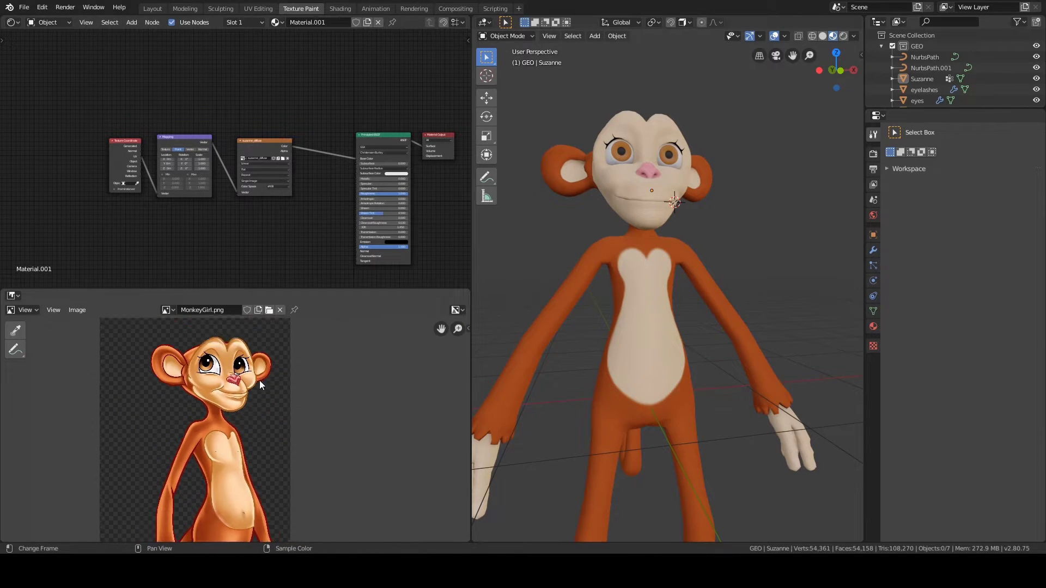
scroll(260, 380, up, 4)
scroll(263, 373, down, 4)
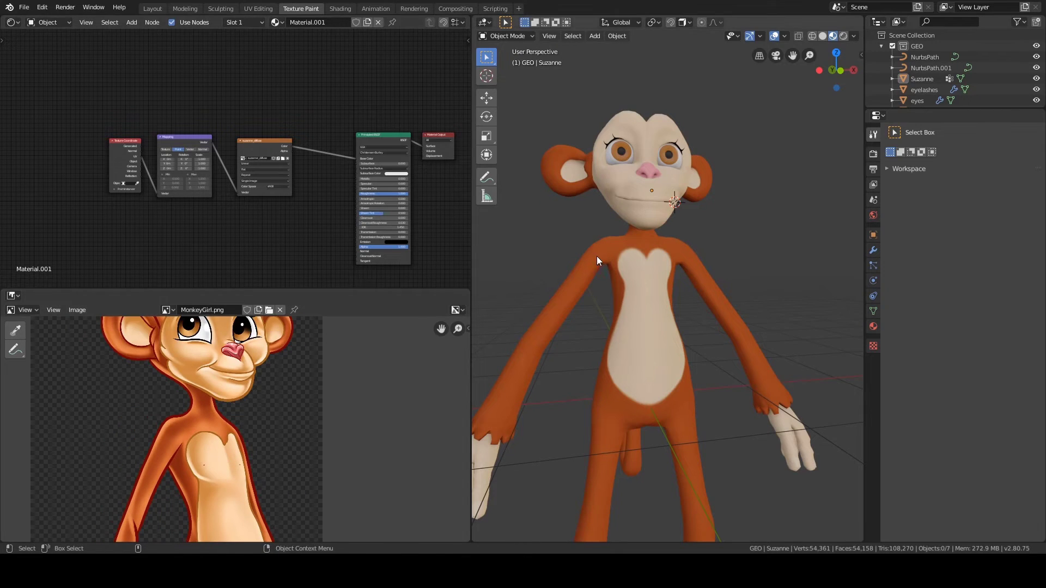
scroll(295, 350, down, 3)
middle_drag(294, 399, 293, 351)
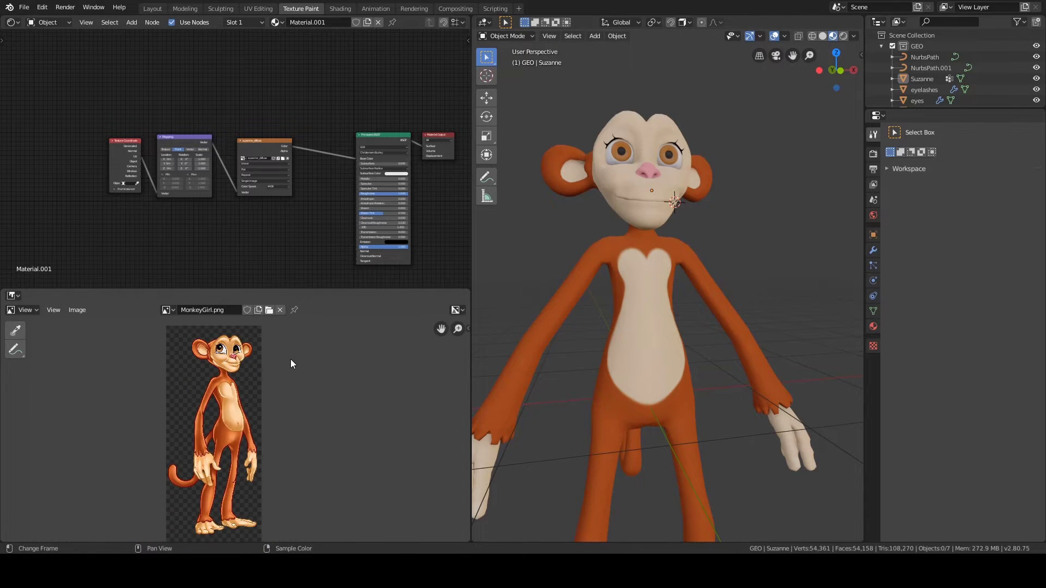
scroll(263, 413, up, 3)
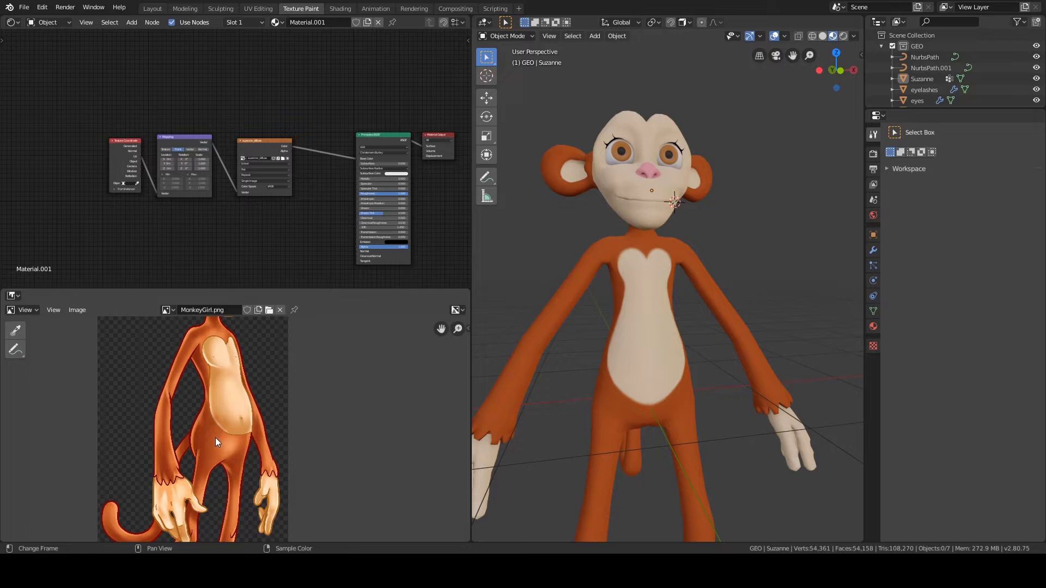
middle_drag(254, 374, 256, 404)
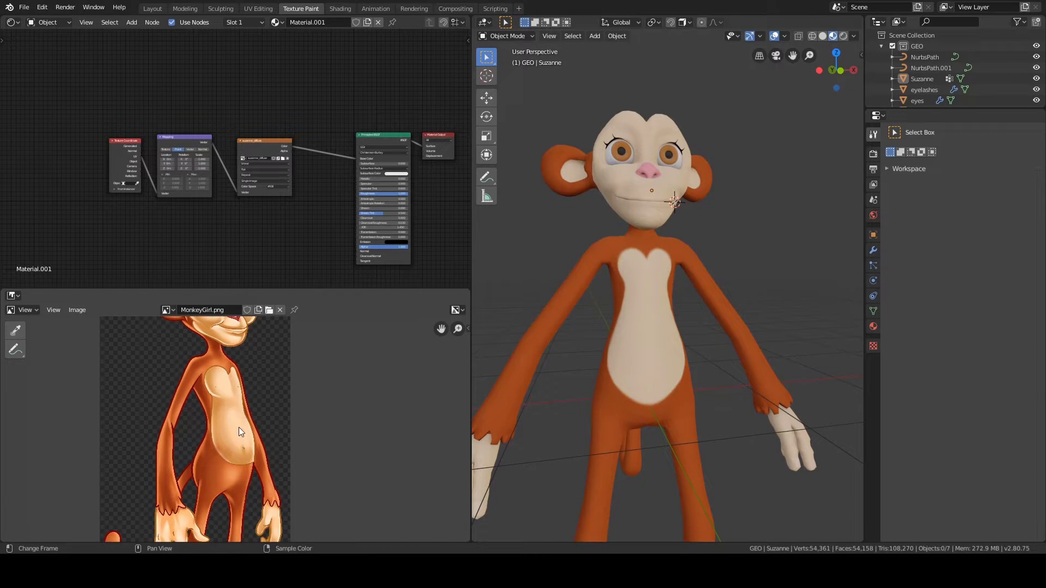
middle_drag(288, 390, 267, 410)
Step: Insert a Hue Saturation Value node between the suzanne_diffuse colour output and the Principled BSDF base colour
key(shift+a)
text(s)
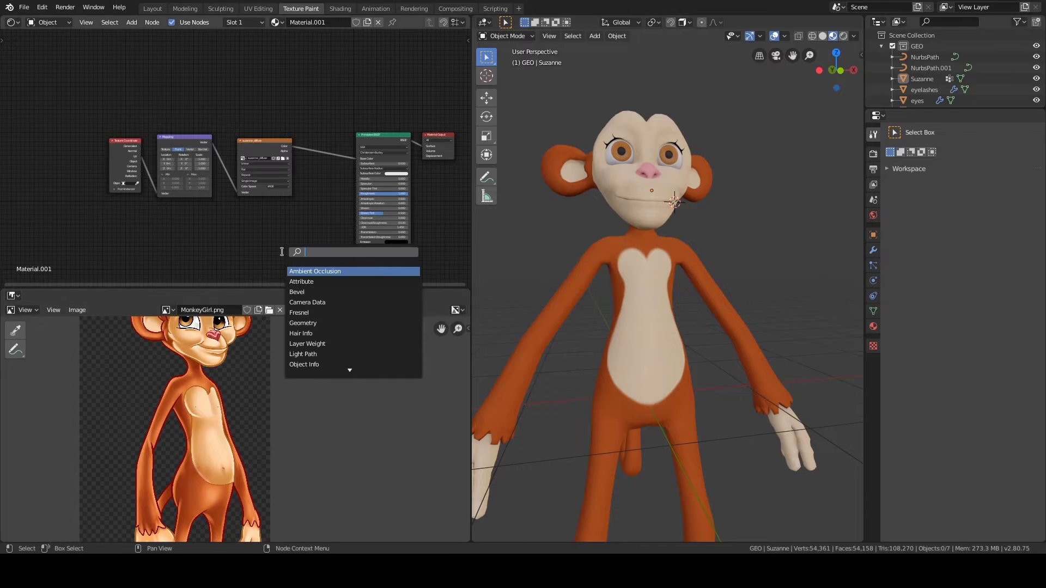
text(hue)
key(Return)
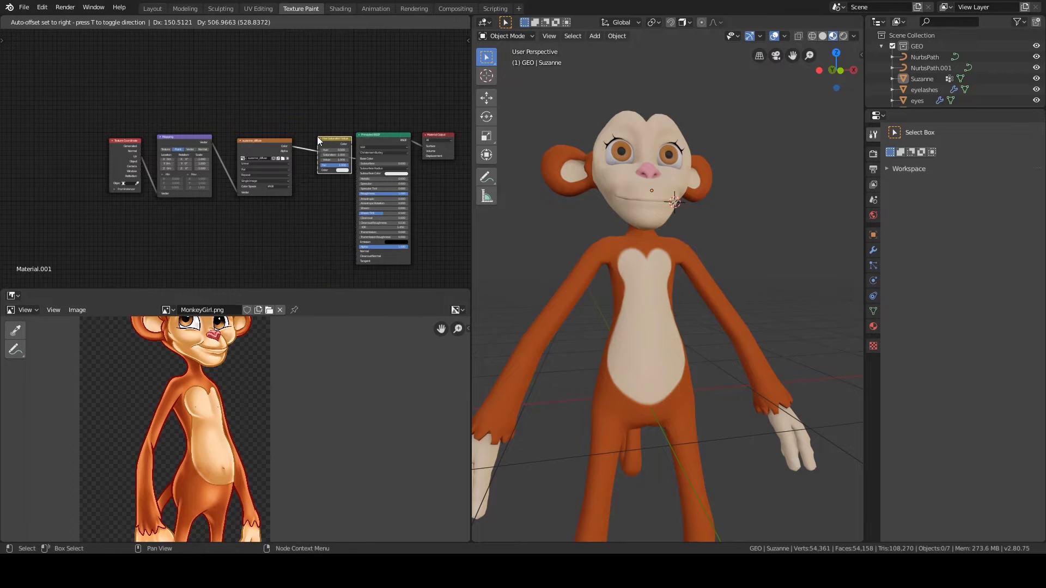
click(317, 137)
scroll(283, 235, up, 5)
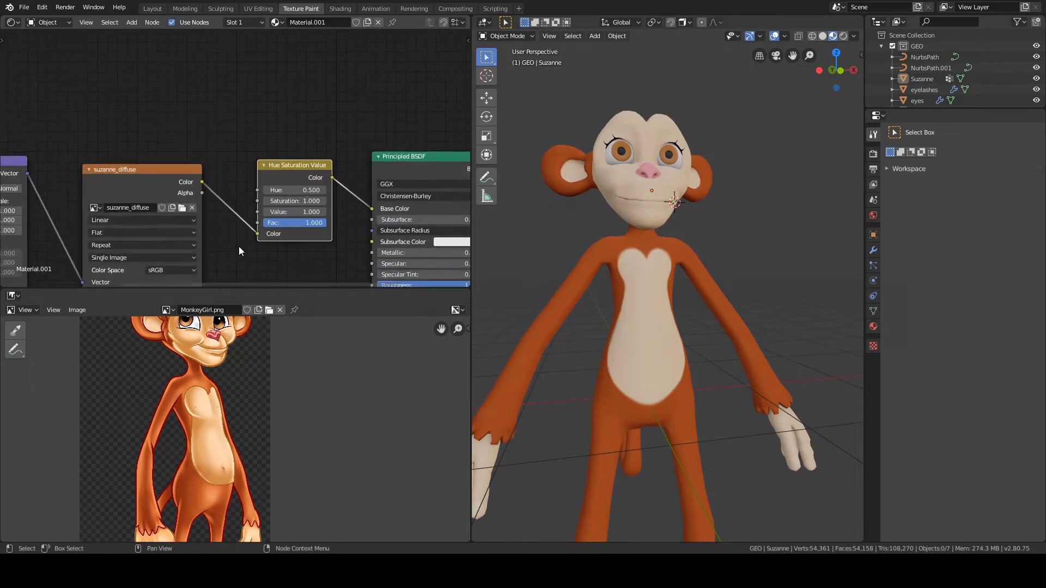
scroll(207, 186, up, 3)
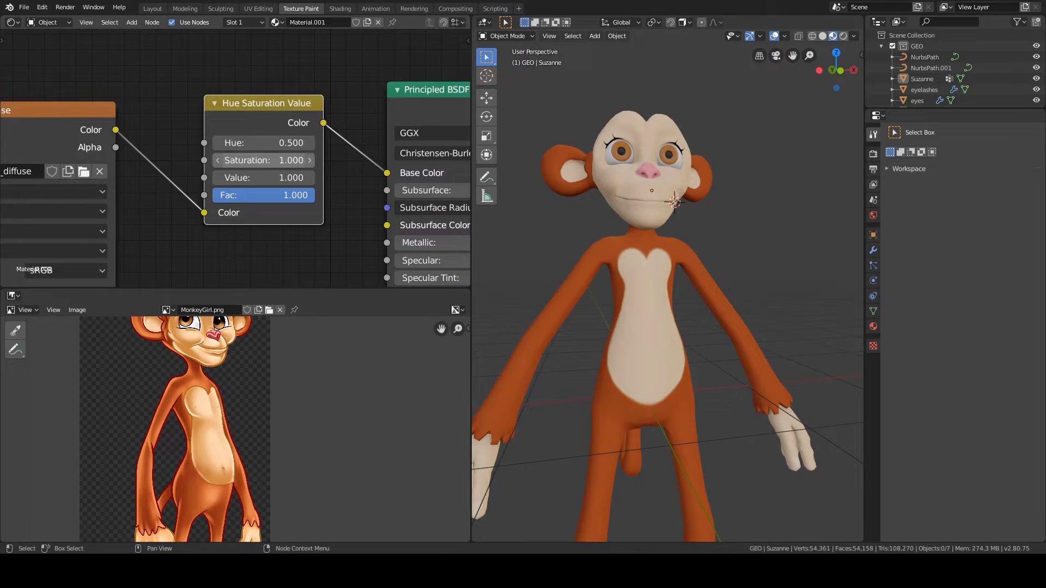
Step: Try saturation values of 1.100, 0 and 14 on the Hue Saturation Value node
drag(248, 158, 249, 159)
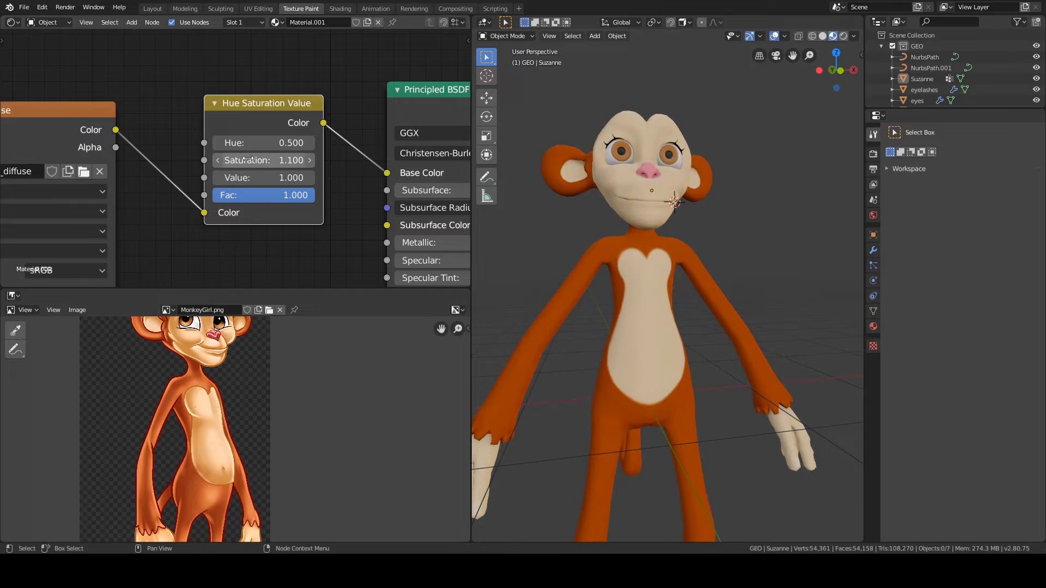
double_click(248, 158)
text(0)
key(Return)
double_click(247, 158)
text(14)
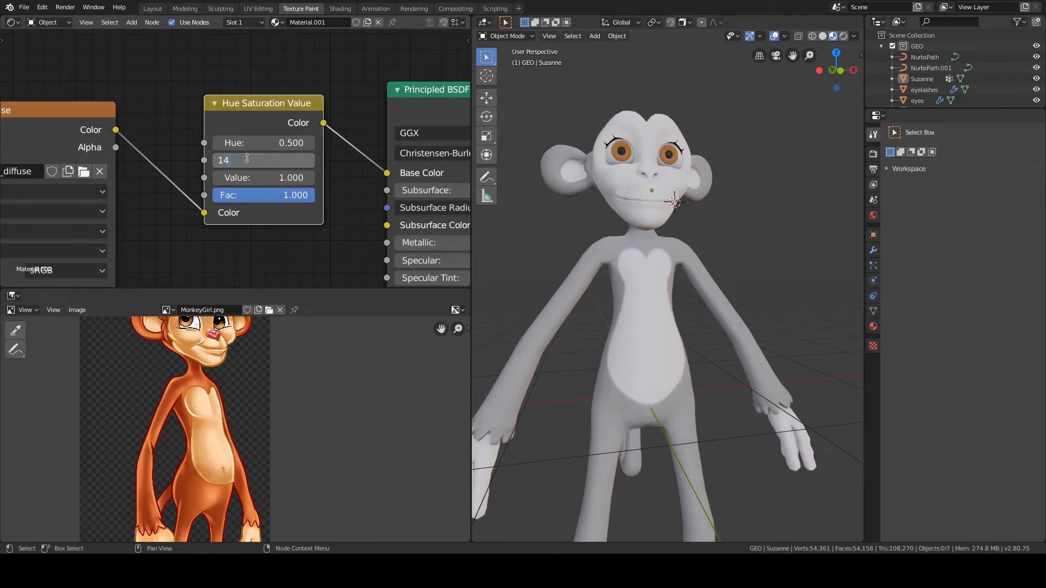
key(Return)
Step: Set the Hue Saturation Value node's saturation to 1.010
double_click(248, 159)
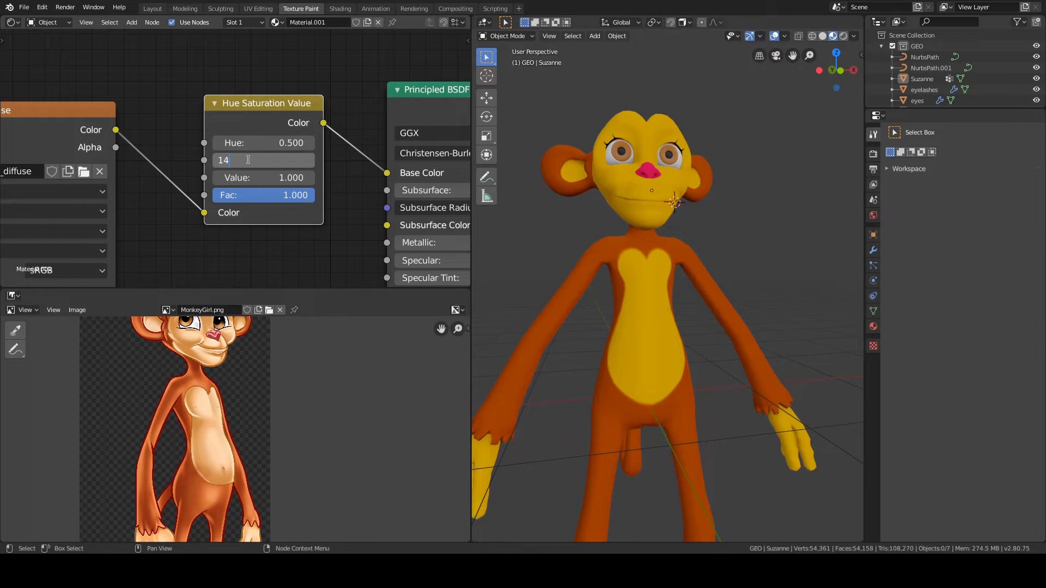
key(BackSpace)
key(Return)
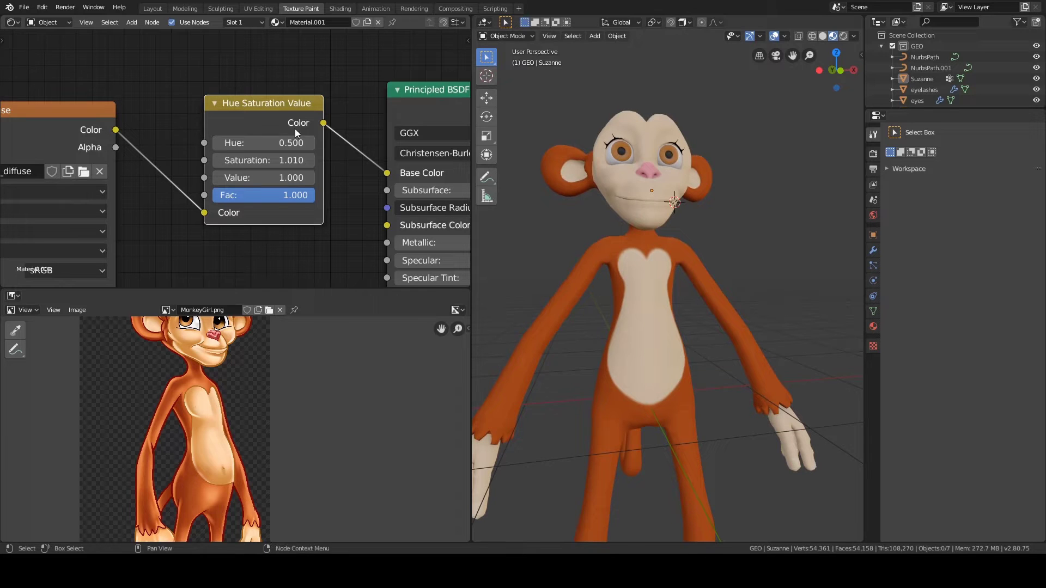
Step: Try hue values of 0.490 and 0.510 on the Hue Saturation Value node
ctrl+scroll(263, 143, down, 2)
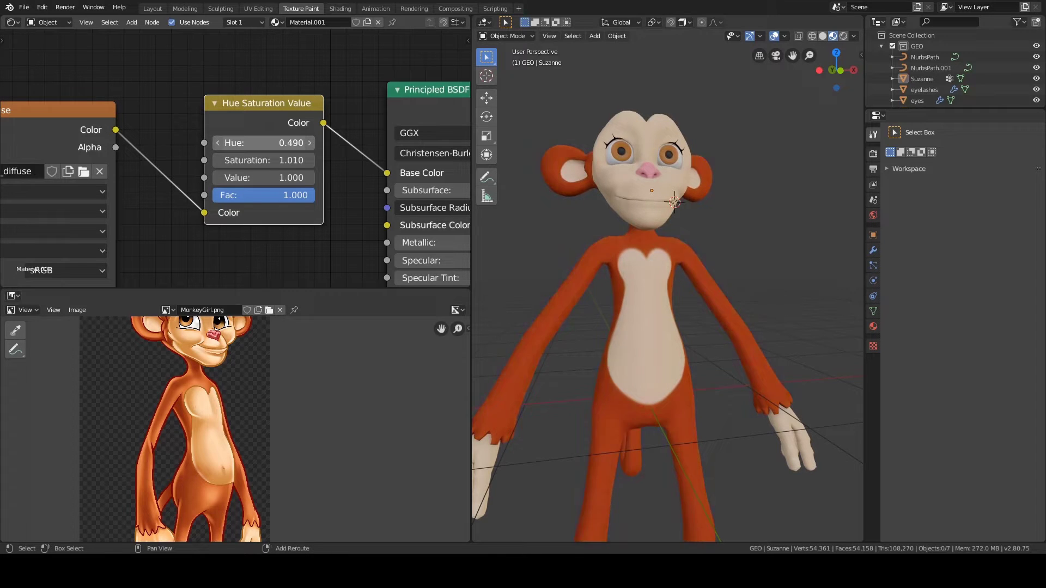
ctrl+scroll(263, 143, up, 1)
ctrl+scroll(264, 143, up, 1)
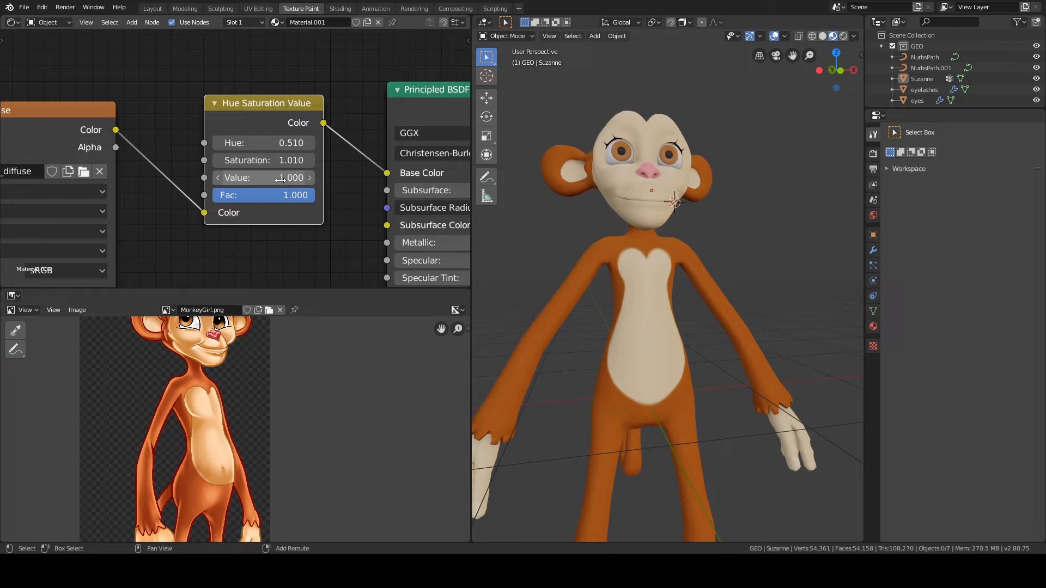
Step: Darken the character's colours by lowering the Hue Saturation Value node's value to 0.680
ctrl+scroll(263, 178, down, 11)
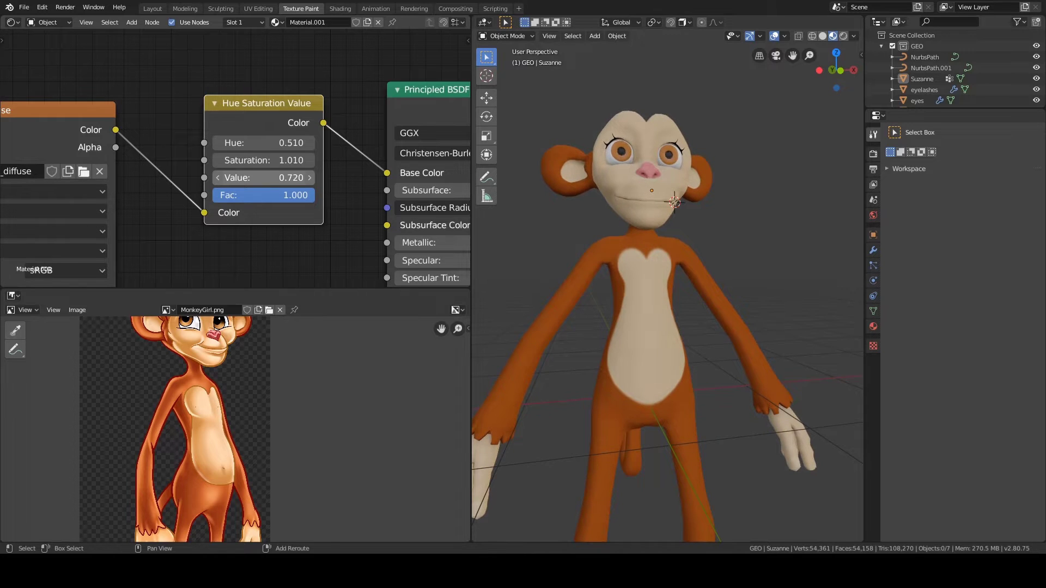
middle_drag(564, 241, 598, 237)
scroll(598, 238, down, 3)
scroll(602, 236, up, 3)
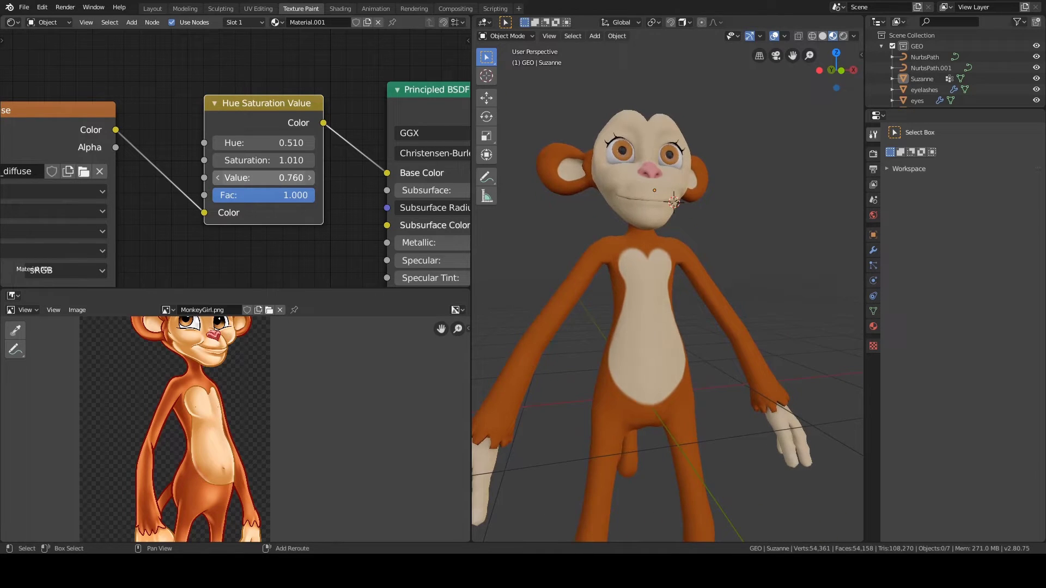
drag(263, 178, 265, 178)
Step: Try a hue of 0.490 on the Hue Saturation Value node, and set it back to 0.500
drag(264, 143, 263, 143)
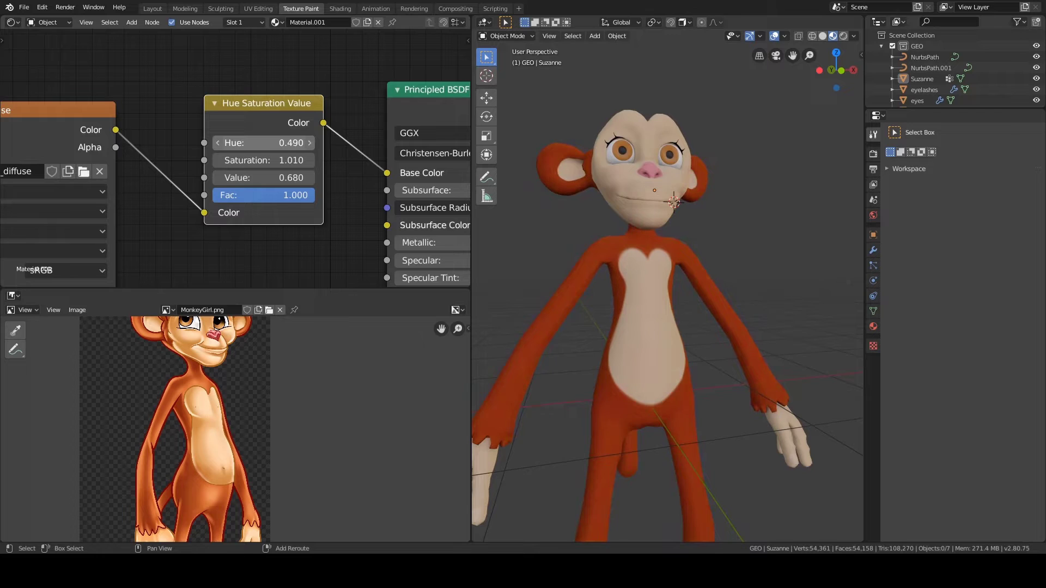
click(266, 143)
click(270, 143)
key(Return)
shift+drag(246, 144, 245, 143)
double_click(245, 143)
text(5)
key(Return)
click(249, 142)
drag(250, 143, 237, 143)
text(5)
key(Return)
mouse_move(659, 315)
middle_down()
mouse_move(649, 302)
mouse_move(815, 312)
mouse_move(650, 302)
mouse_move(659, 304)
middle_up()
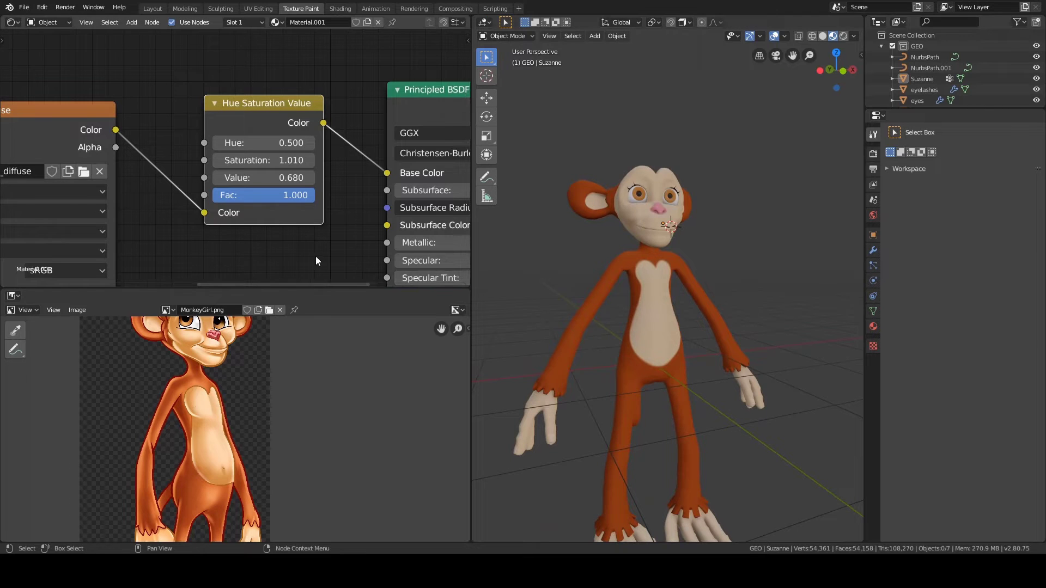
Step: Move the Texture Coordinate, Mapping, suzanne_diffuse and Hue Saturation Value nodes together farther away from the Principled BSDF
scroll(316, 256, down, 3)
middle_drag(325, 257, 212, 208)
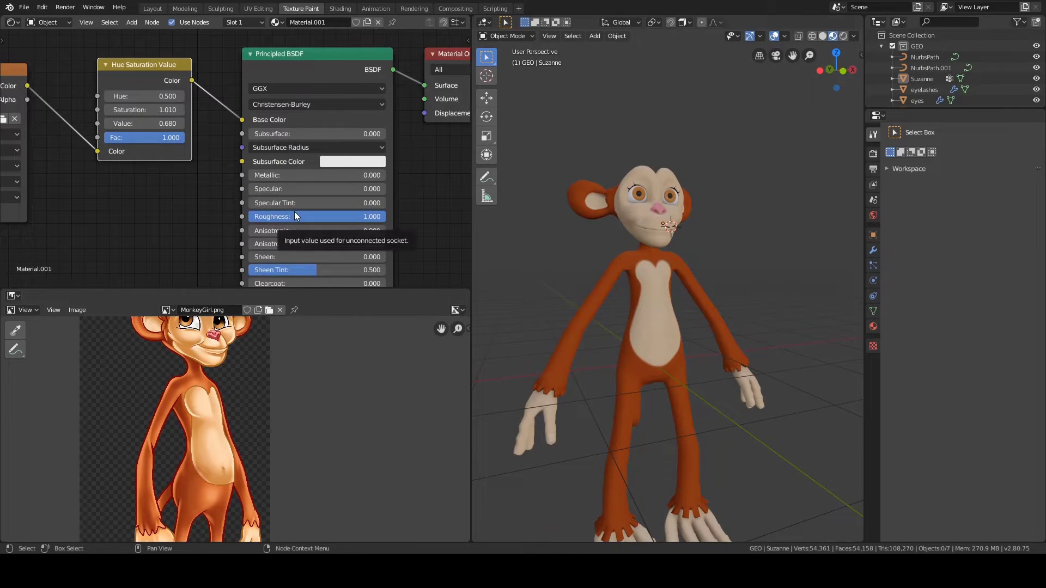
mouse_move(593, 175)
middle_down()
mouse_move(799, 177)
mouse_move(591, 178)
middle_up()
scroll(344, 171, down, 4)
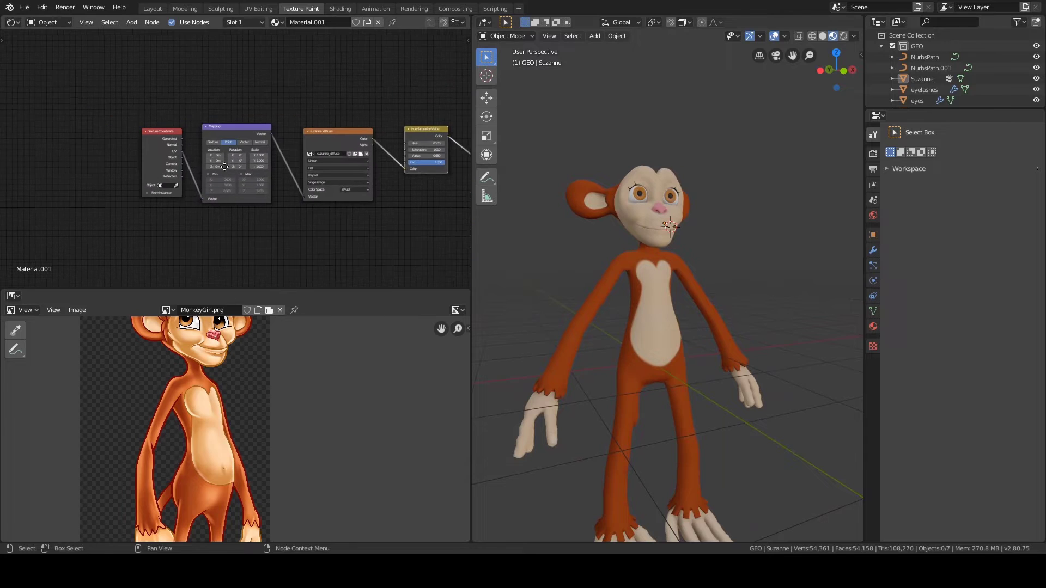
drag(72, 91, 427, 198)
key(g)
click(395, 189)
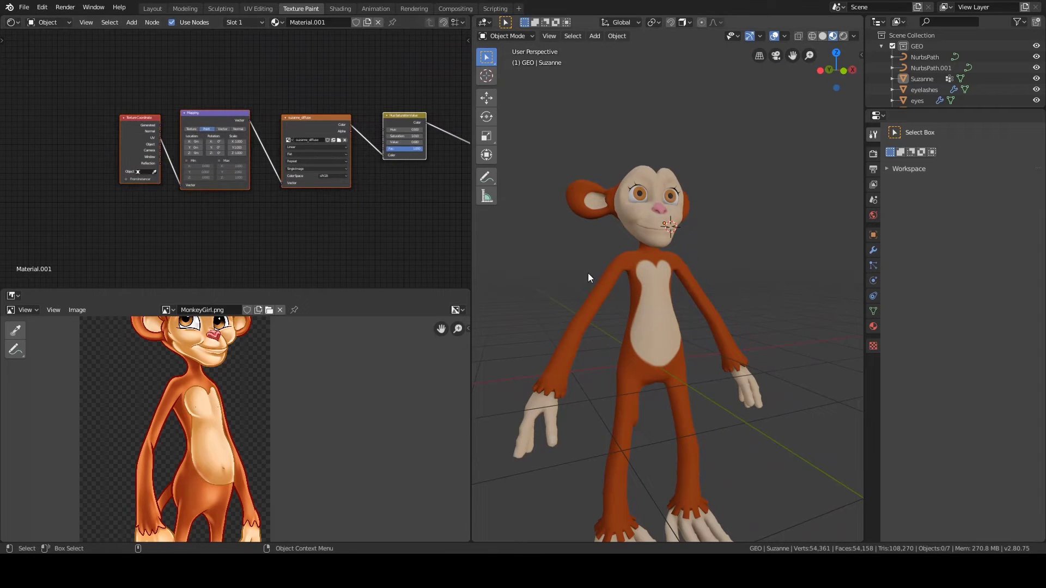
Step: Select the Suzanne body and add an Ambient Occlusion node below the suzanne_diffuse texture node
middle_drag(594, 284, 676, 278)
scroll(613, 280, up, 2)
click(612, 280)
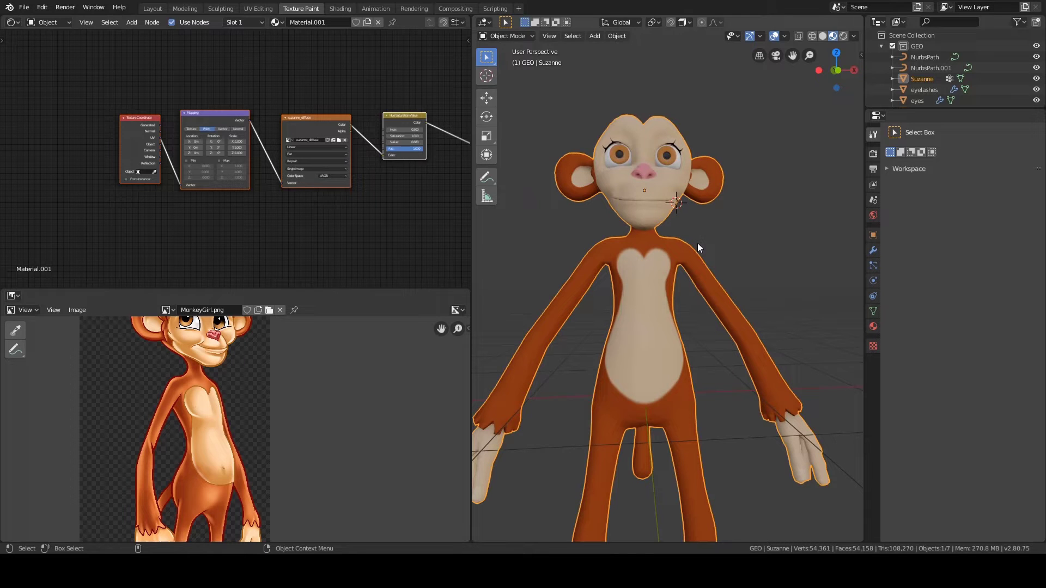
middle_drag(348, 244, 282, 235)
key(shift+a)
key(s)
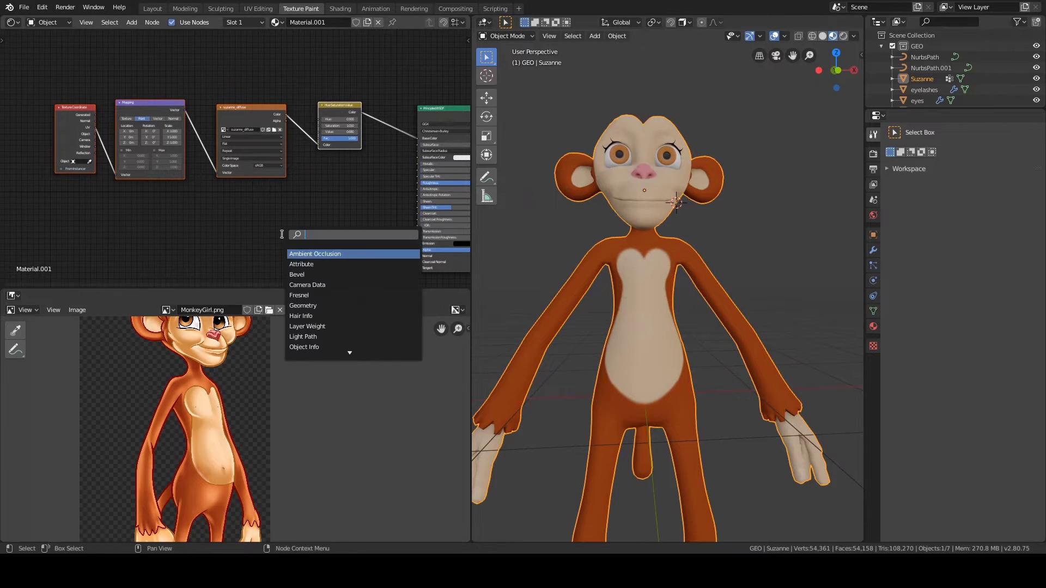
click(343, 254)
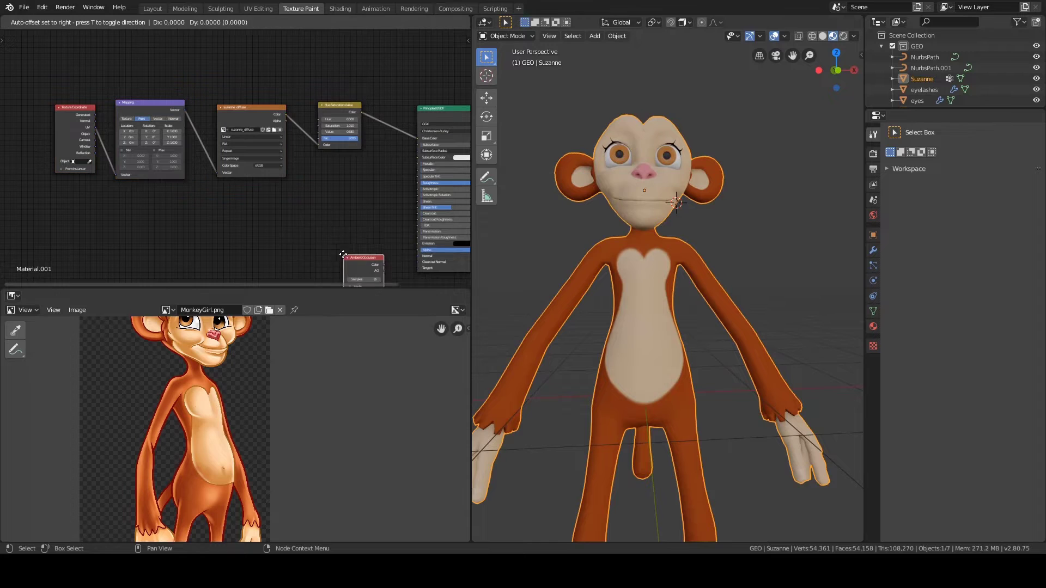
click(261, 204)
middle_drag(344, 224, 333, 200)
scroll(334, 203, up, 2)
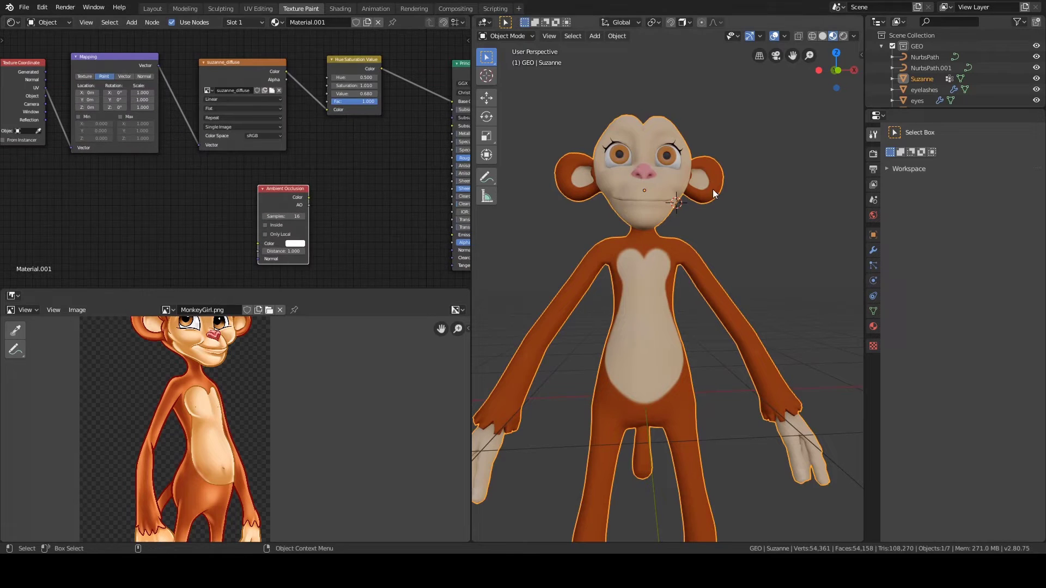
Step: Try the Cycles render engine with a different render device, and return to Eevee
click(872, 154)
click(979, 133)
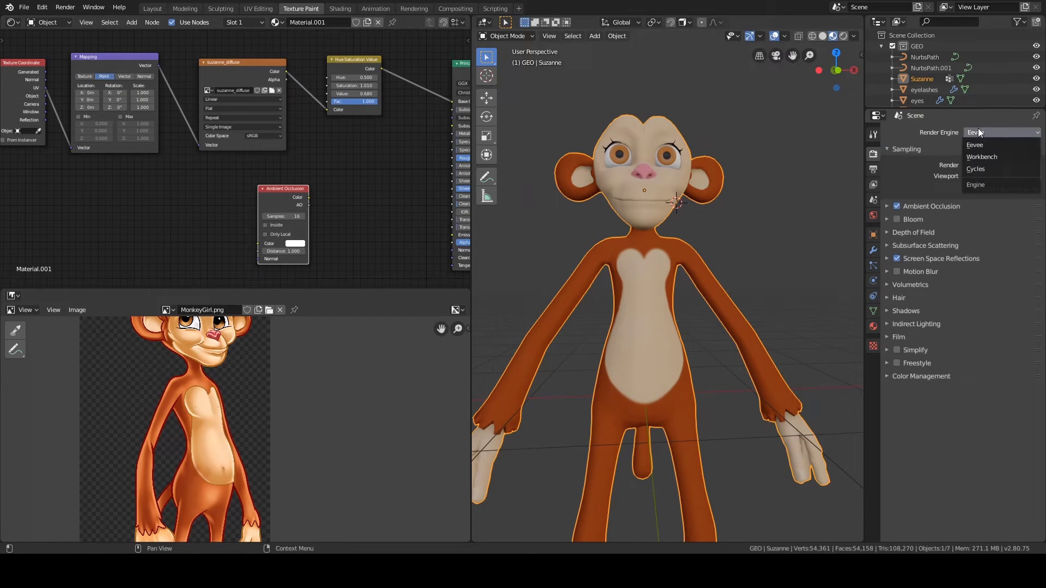
click(983, 168)
middle_drag(677, 204, 673, 213)
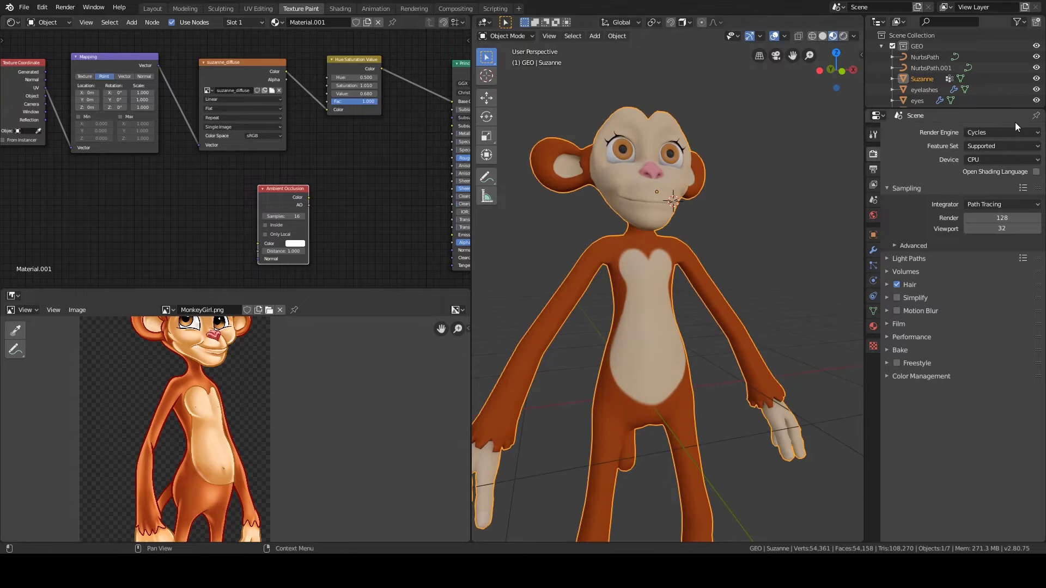
click(987, 158)
click(981, 177)
click(982, 129)
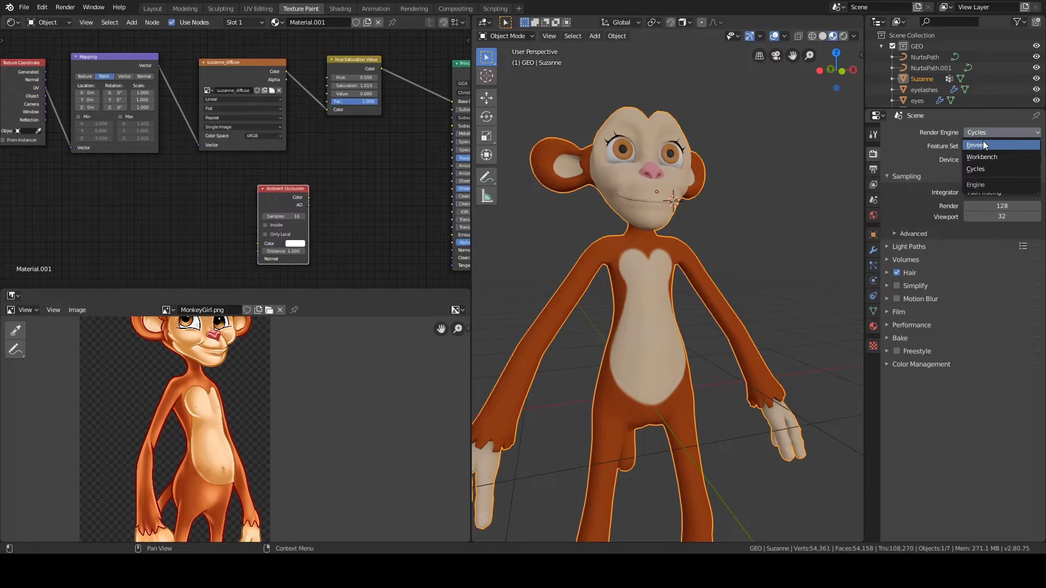
click(983, 141)
Step: Add a MixRGB node beside the Ambient Occlusion node
drag(282, 192, 281, 197)
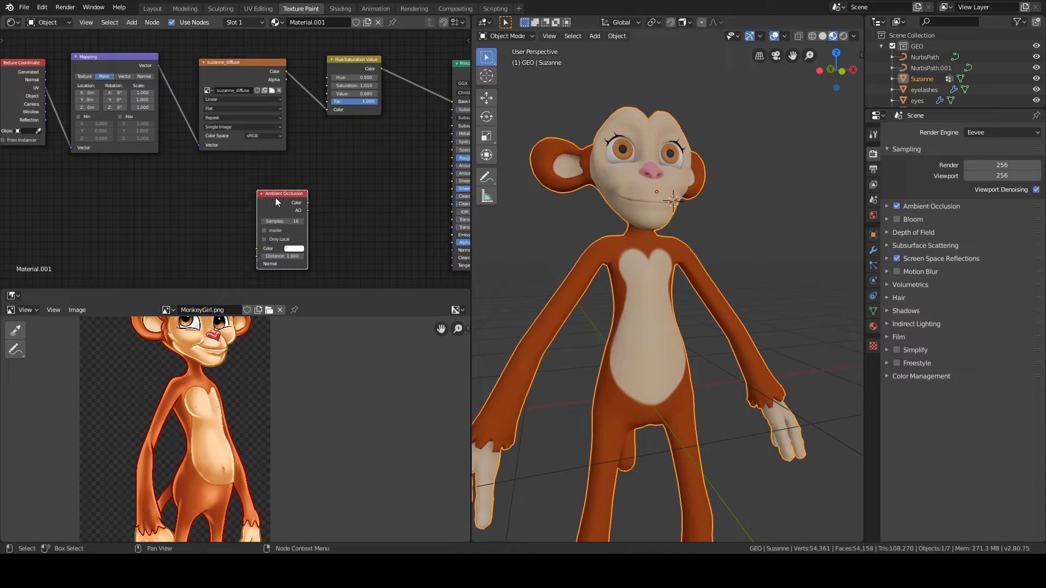
middle_drag(391, 189, 307, 180)
key(shift+a)
click(264, 173)
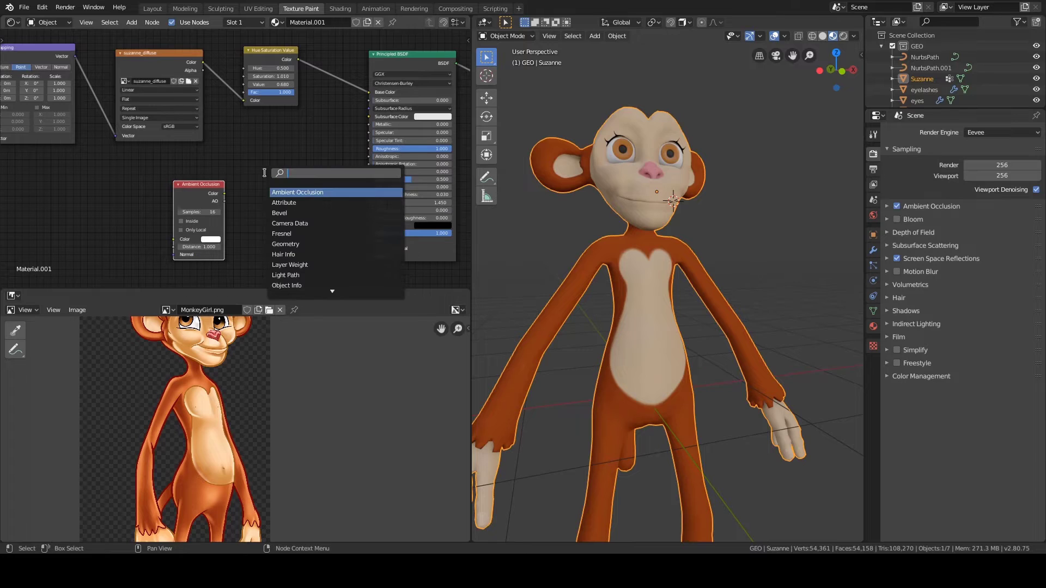
text(mix)
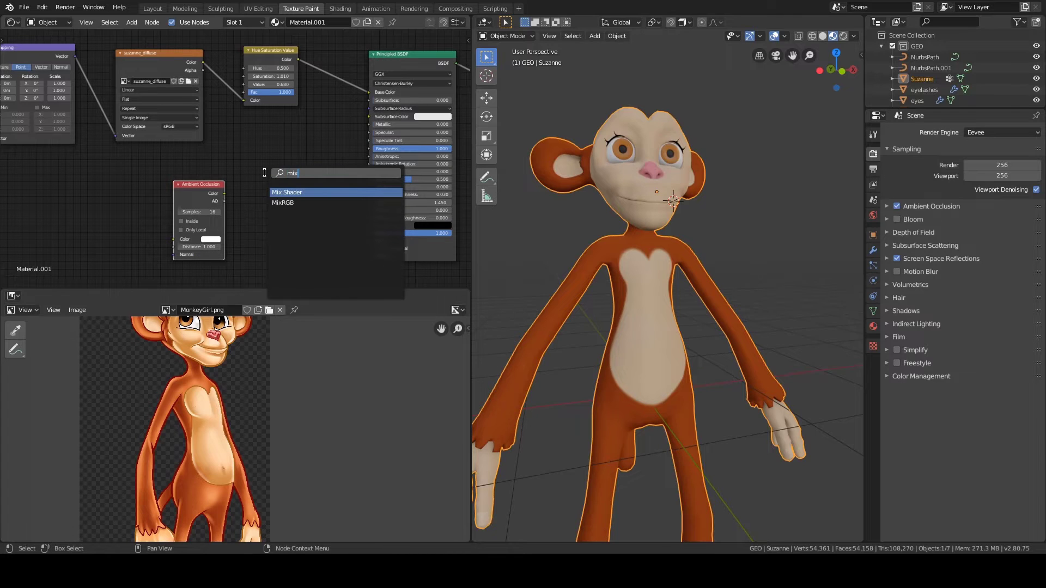
click(282, 202)
click(246, 165)
middle_drag(246, 166, 305, 139)
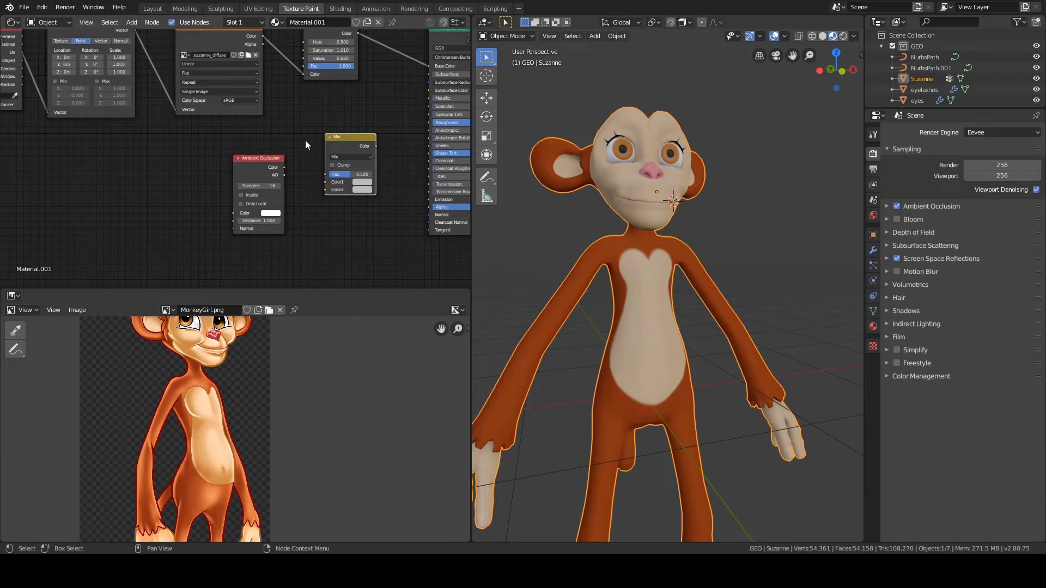
Step: Preview the Ambient Occlusion node's Color output on the model and examine the shading on the face, ears and limbs
ctrl+shift+click(272, 160)
scroll(377, 160, up, 3)
middle_drag(618, 189, 648, 226)
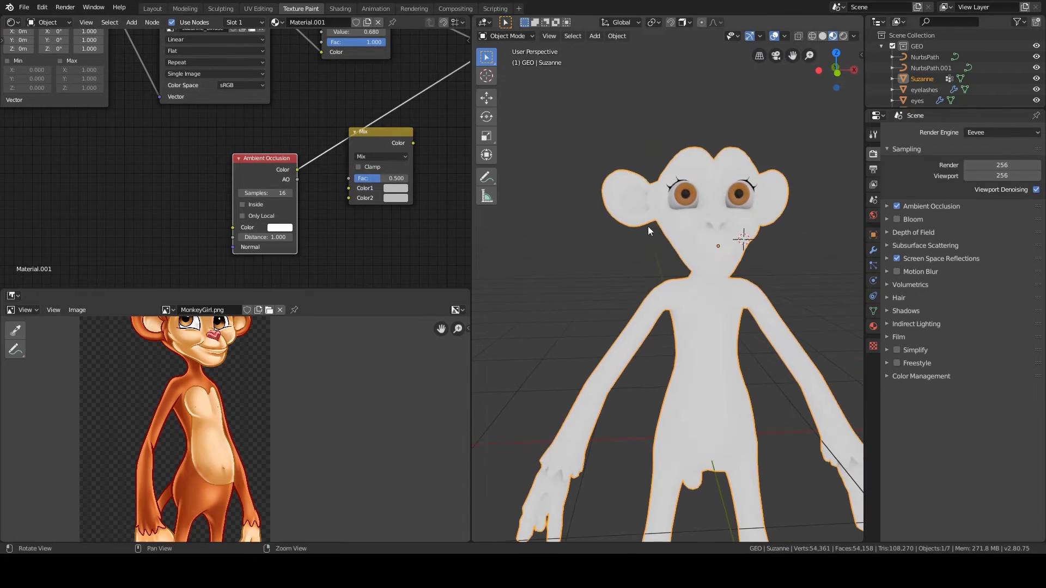
shift+middle_drag(637, 329, 670, 213)
middle_drag(670, 212, 705, 206)
shift+middle_drag(664, 254, 731, 192)
scroll(731, 192, up, 5)
middle_drag(694, 223, 701, 283)
scroll(681, 282, up, 4)
scroll(662, 280, down, 10)
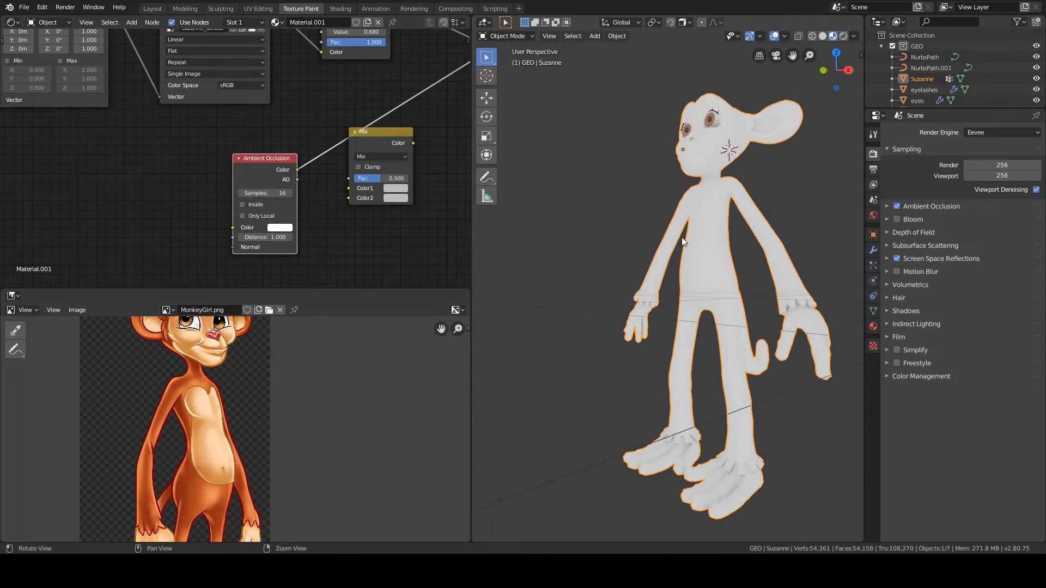
middle_drag(681, 237, 726, 284)
scroll(702, 299, up, 6)
scroll(730, 275, up, 2)
scroll(726, 283, up, 3)
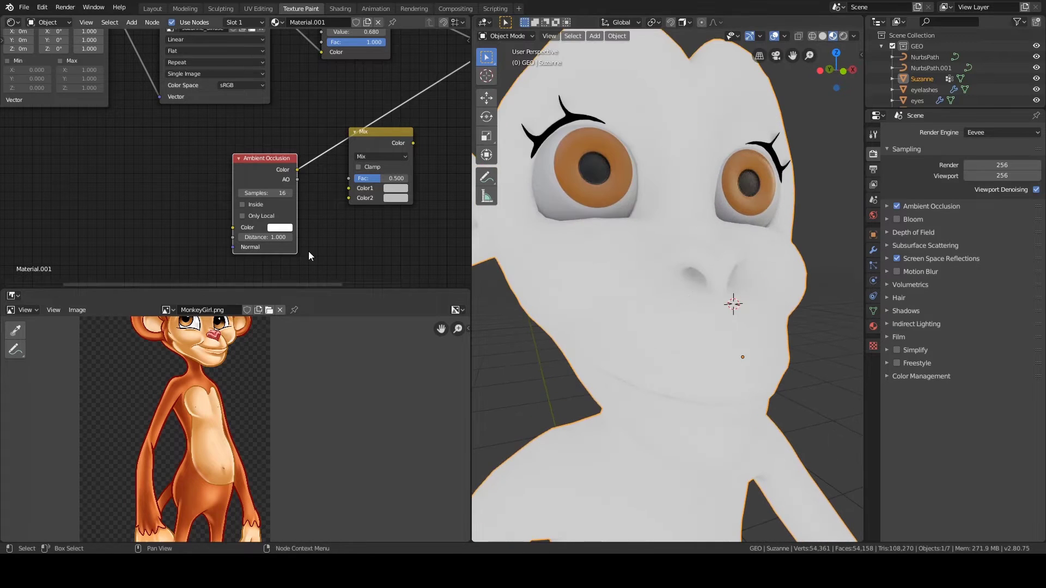
Step: Set the Ambient Occlusion node's samples to 32 and check the shading around the face
click(256, 192)
text(32)
key(Return)
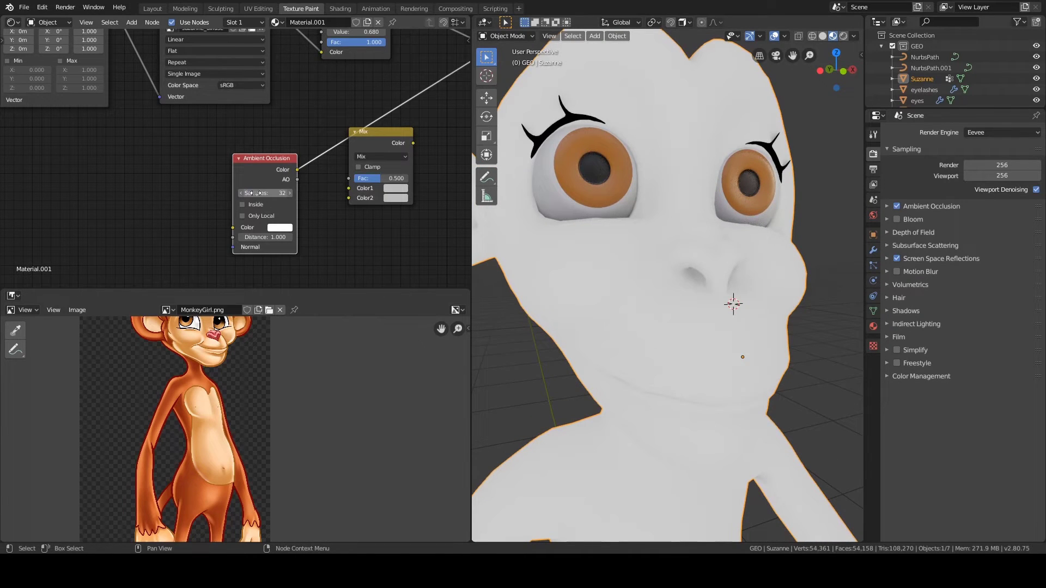
shift+middle_drag(575, 298, 569, 244)
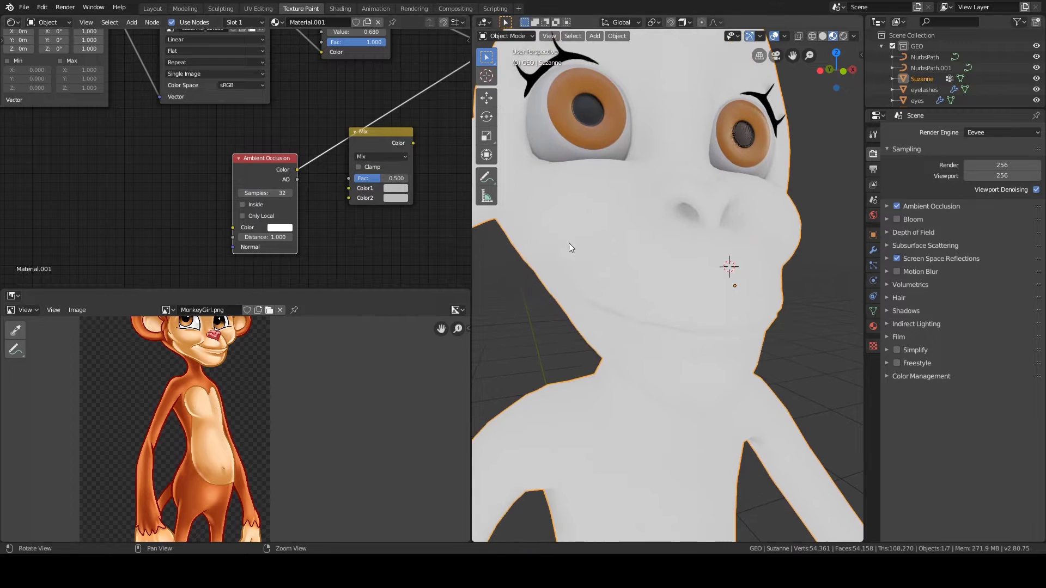
scroll(368, 250, up, 1)
scroll(301, 251, down, 1)
scroll(544, 245, down, 2)
Step: Preview the node's AO output on the model and, after testing other distances, set the Ambient Occlusion distance to 1
shift+drag(264, 238, 338, 238)
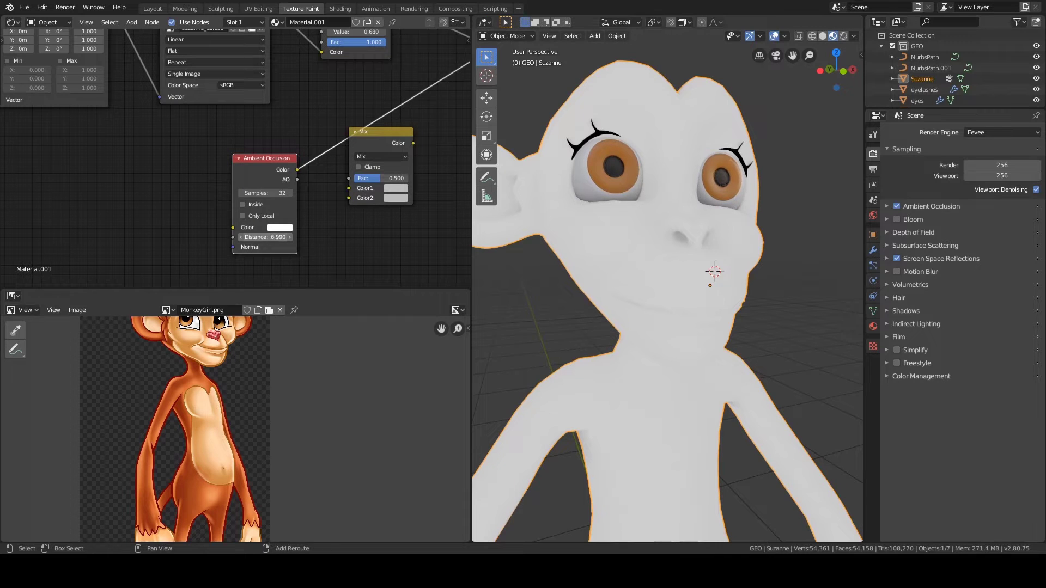
scroll(718, 243, down, 3)
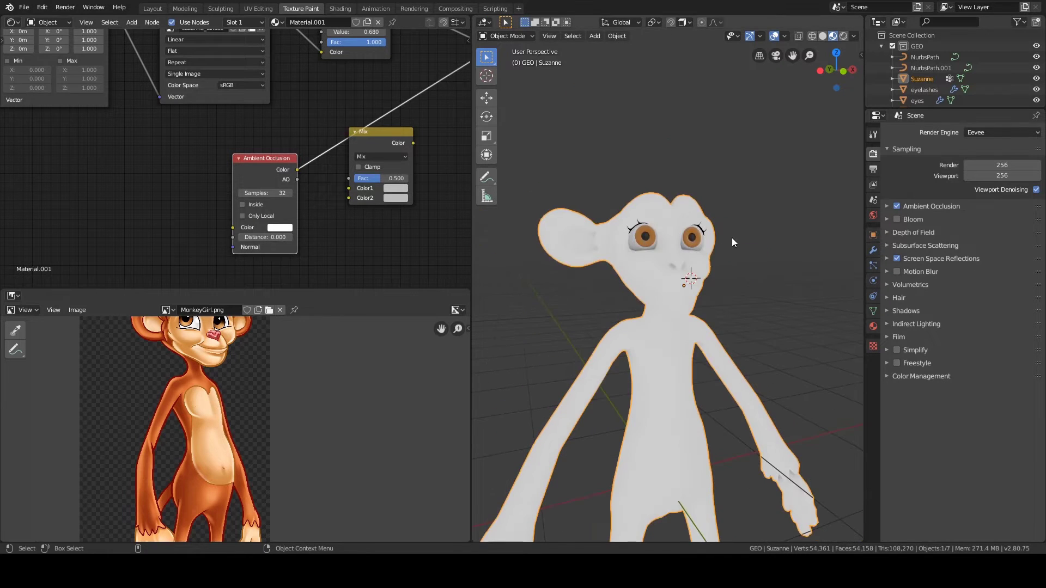
ctrl+shift+click(292, 178)
scroll(615, 254, up, 4)
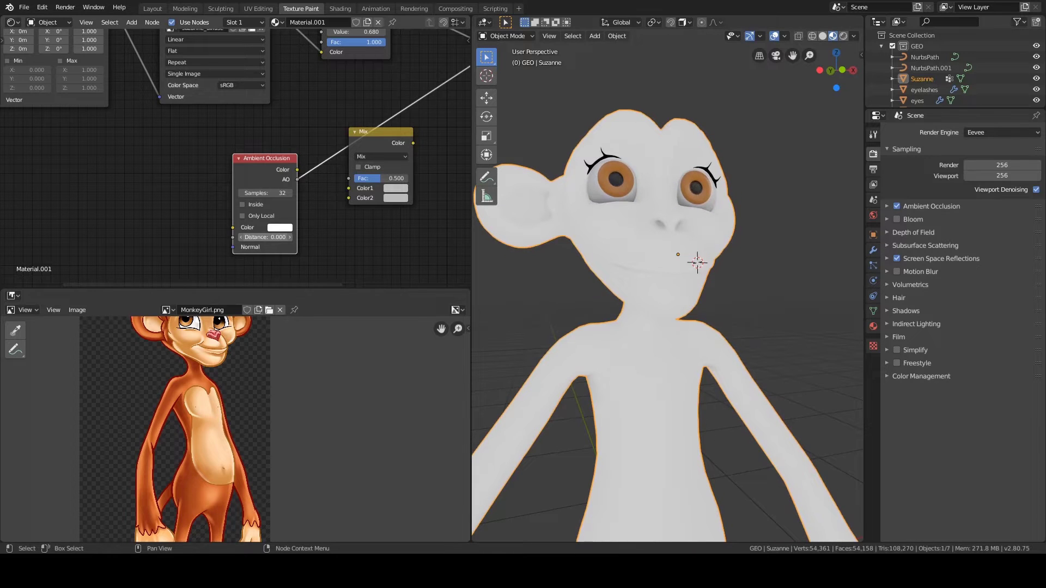
click(266, 237)
text(1)
key(Return)
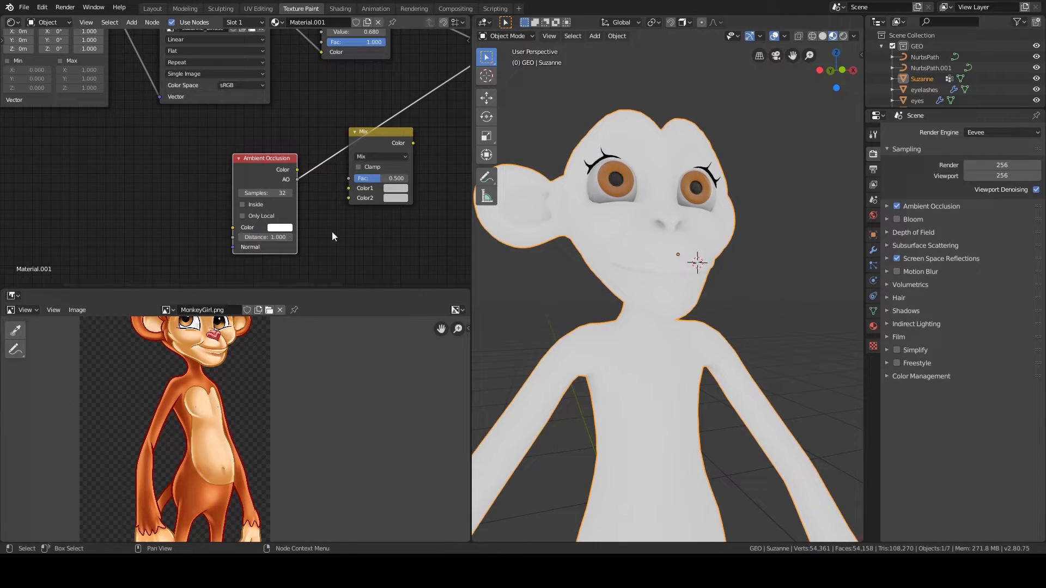
Step: Move the Ambient Occlusion node away from the Mix node and insert a ColorRamp node on its AO output link
click(252, 217)
click(255, 205)
middle_drag(186, 205, 206, 200)
drag(286, 153, 176, 158)
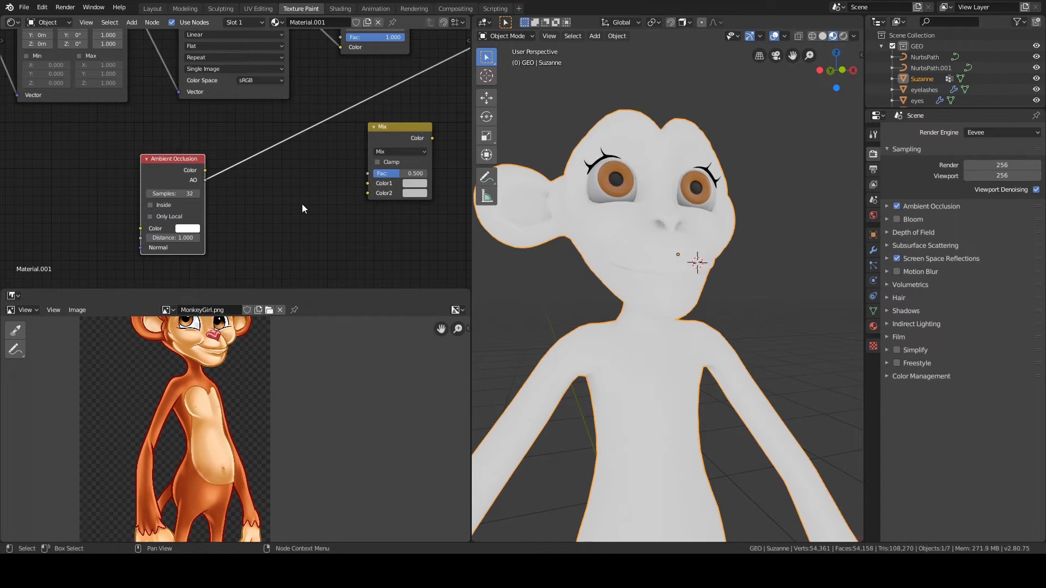
key(shift+a)
click(301, 204)
text(ramp)
key(Return)
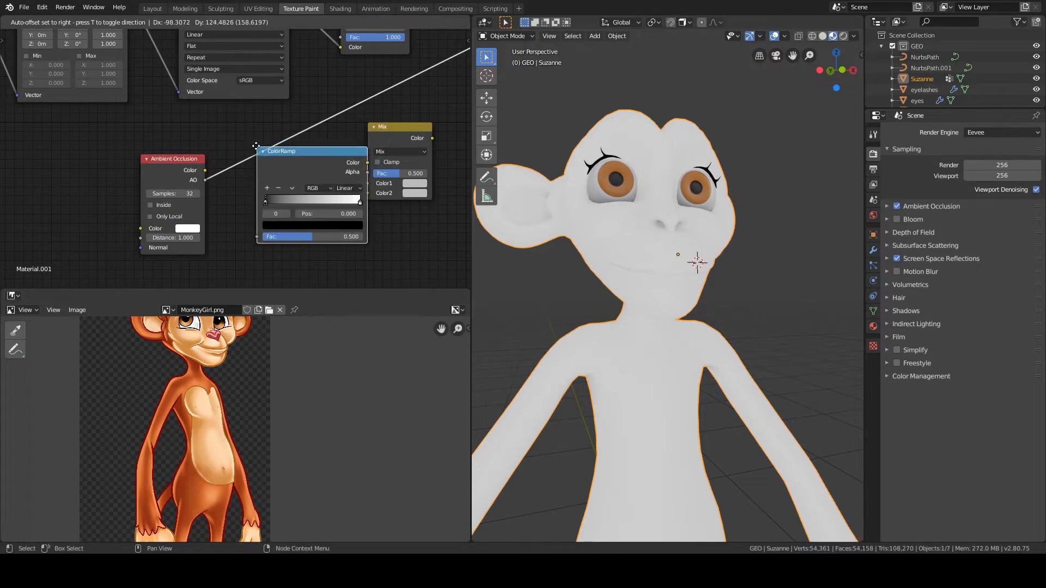
click(269, 187)
middle_drag(355, 217, 394, 220)
drag(195, 173, 154, 175)
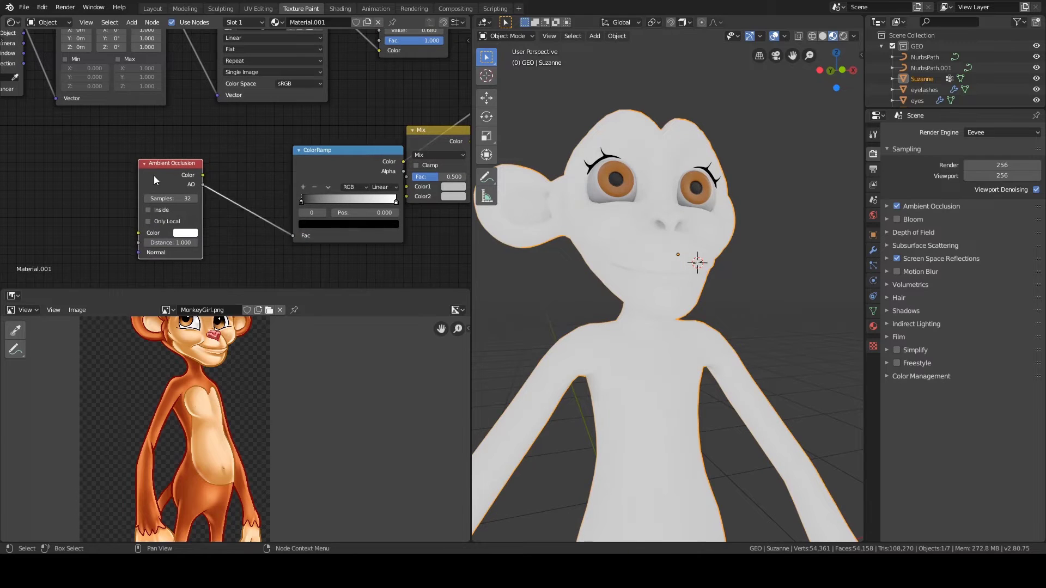
Step: Set the ColorRamp's black stop to position 0.332 and check the shading over the whole body
mouse_move(315, 178)
mouse_down()
mouse_move(263, 180)
mouse_move(257, 202)
mouse_move(319, 198)
mouse_up()
mouse_move(330, 204)
mouse_down()
mouse_move(254, 198)
mouse_move(277, 201)
mouse_up()
scroll(572, 234, down, 4)
scroll(591, 224, up, 3)
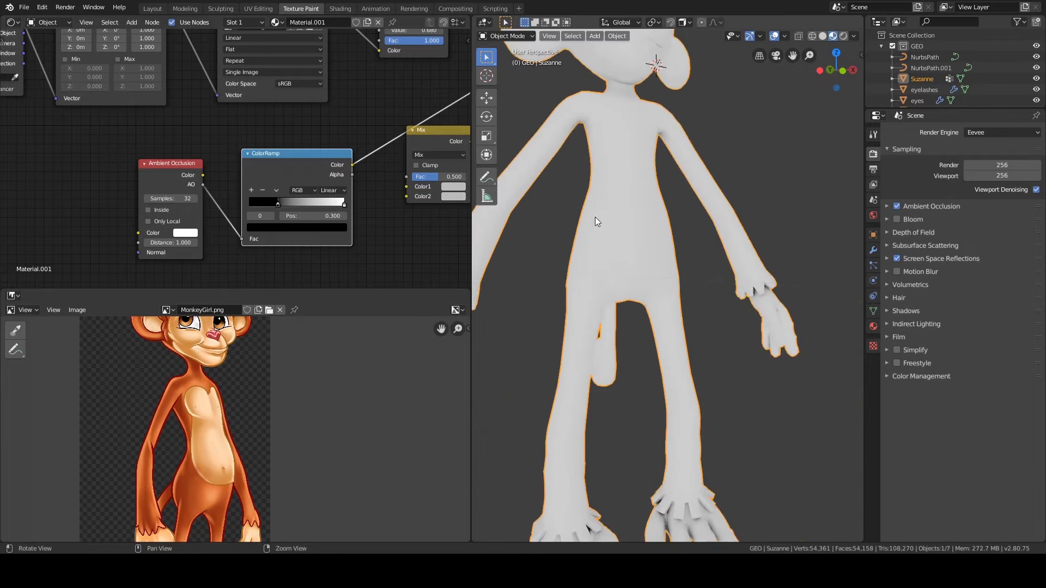
scroll(594, 218, down, 3)
mouse_move(278, 204)
mouse_down()
mouse_move(297, 203)
mouse_move(280, 204)
mouse_up()
Step: Switch the viewport to Rendered shading and compare the model with the scene's Ambient Occlusion off and on
key(z)
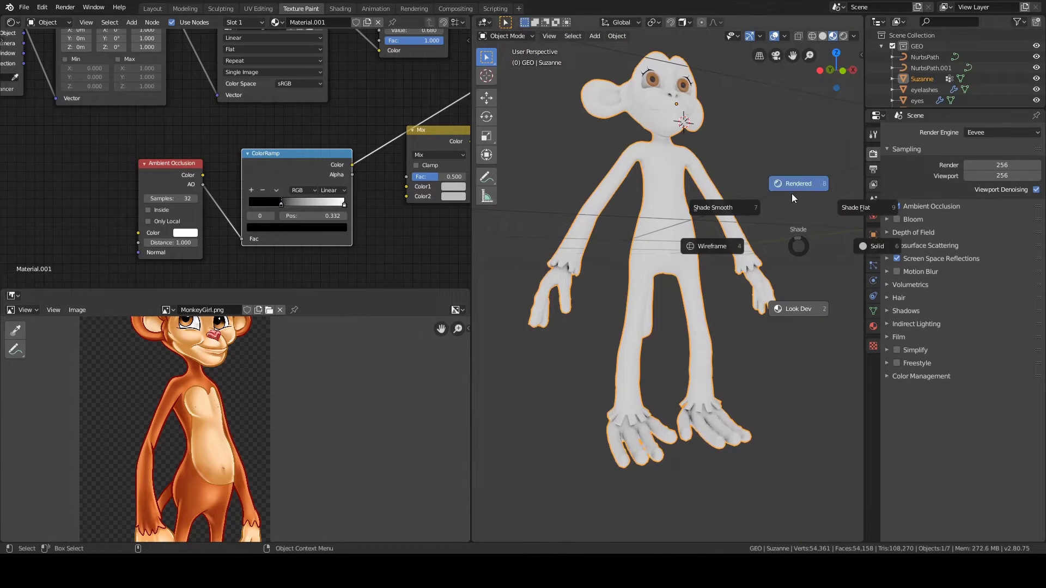
click(743, 295)
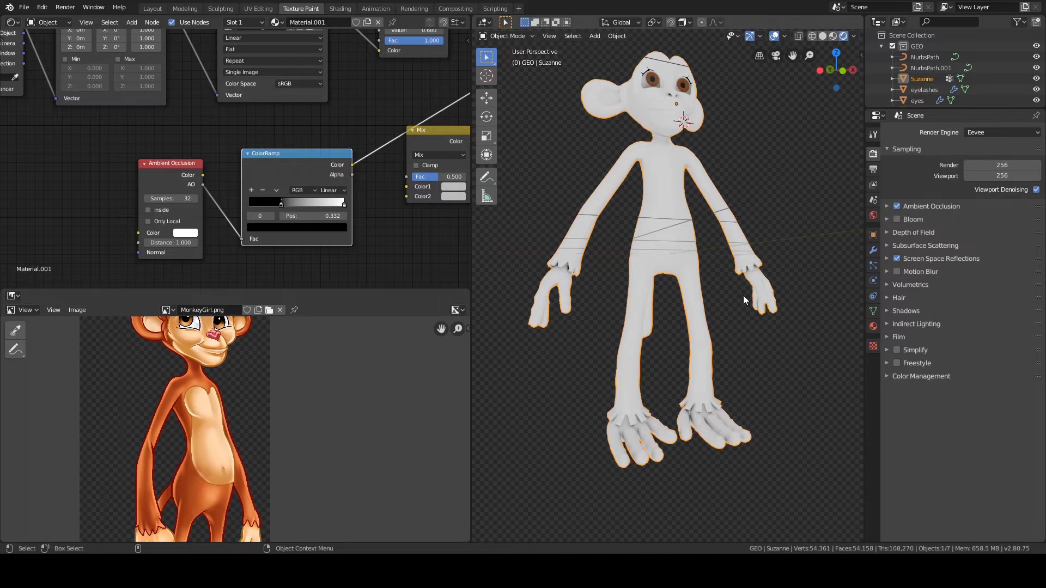
mouse_move(743, 295)
middle_down()
mouse_move(712, 316)
mouse_move(697, 296)
mouse_move(739, 292)
mouse_move(717, 257)
mouse_move(721, 293)
mouse_move(725, 280)
middle_up()
click(896, 207)
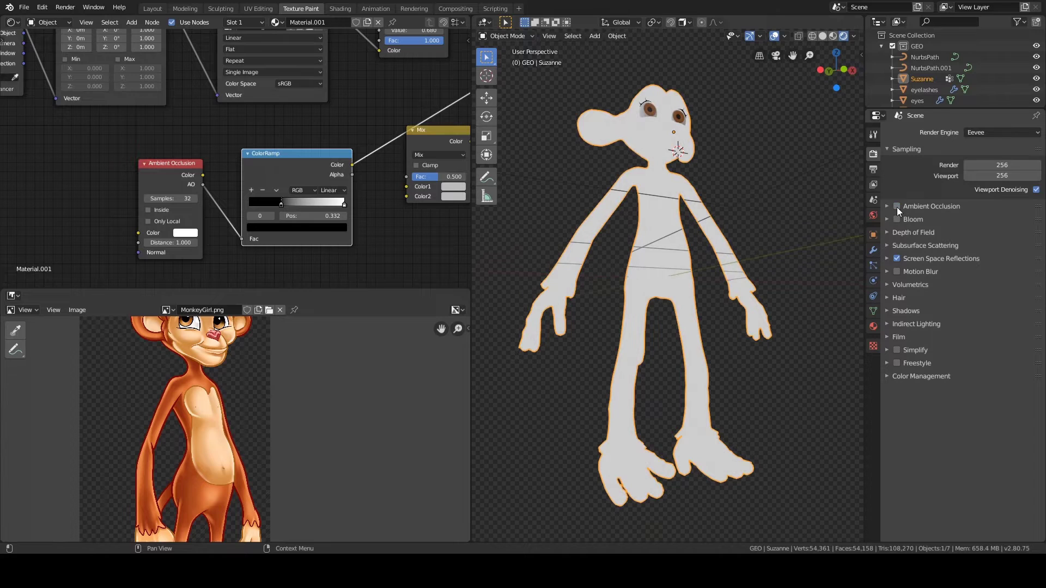
middle_drag(790, 233, 763, 237)
click(894, 207)
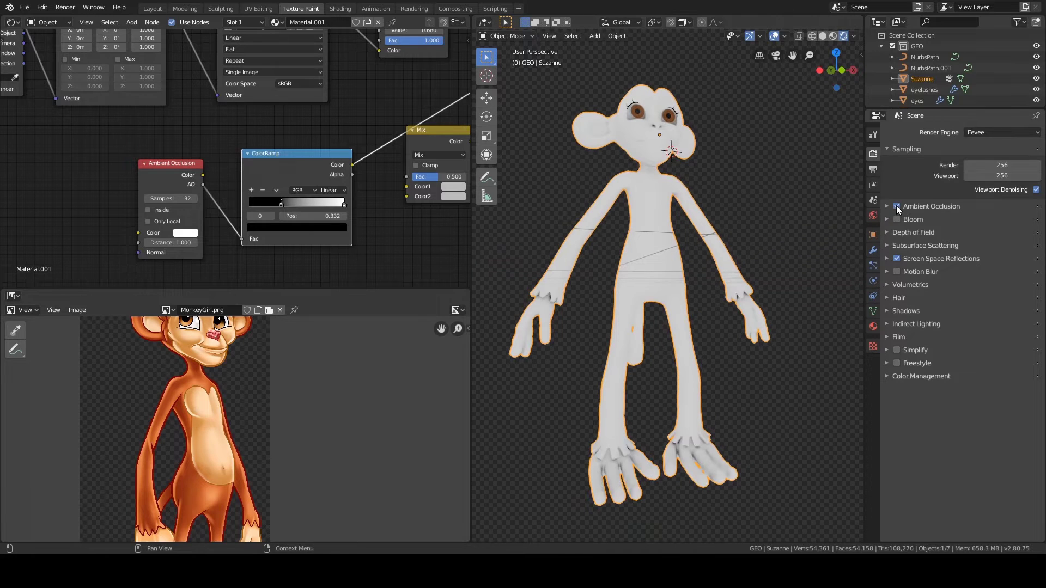
click(897, 205)
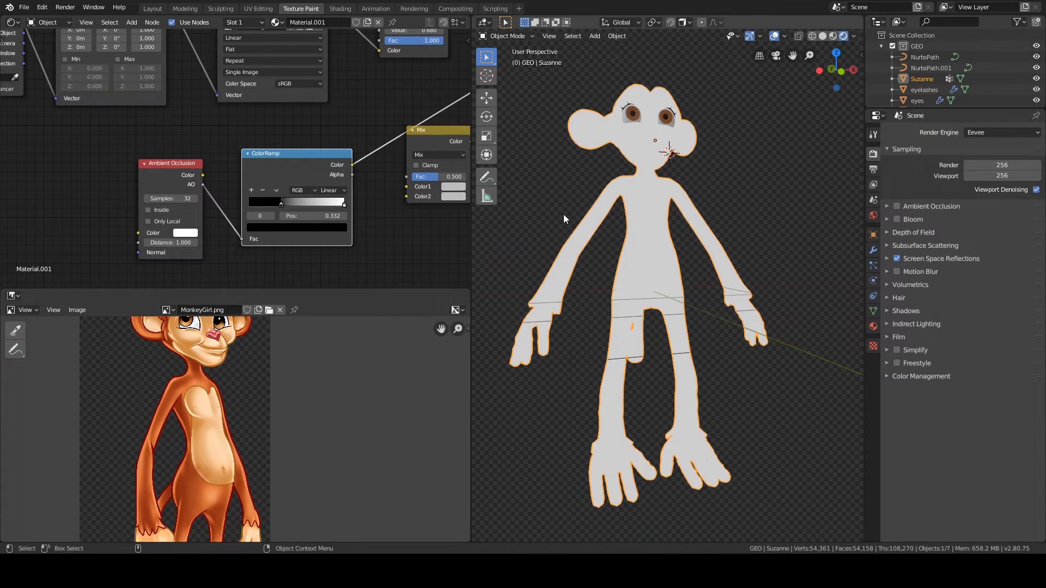
Step: Preview the Ambient Occlusion node and the ColorRamp in turn on the model, and re-enable the scene's Ambient Occlusion
ctrl+shift+click(177, 165)
ctrl+shift+click(294, 169)
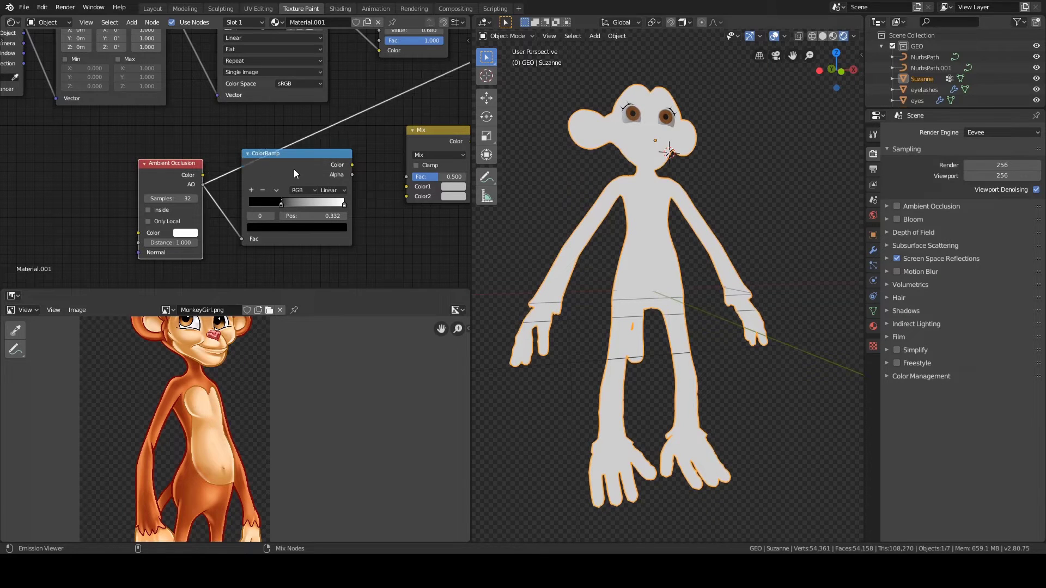
click(900, 207)
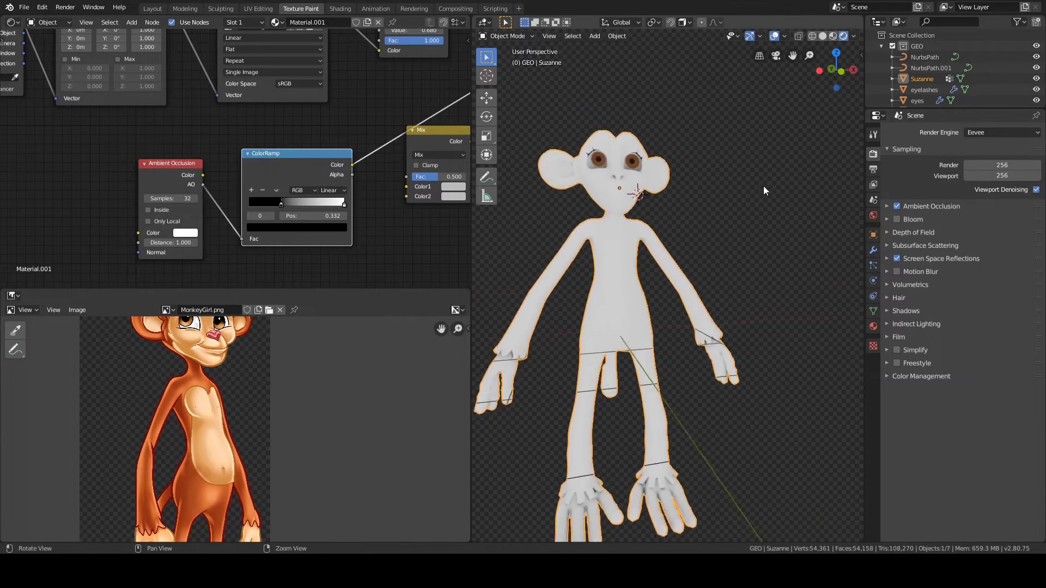
click(887, 206)
click(886, 205)
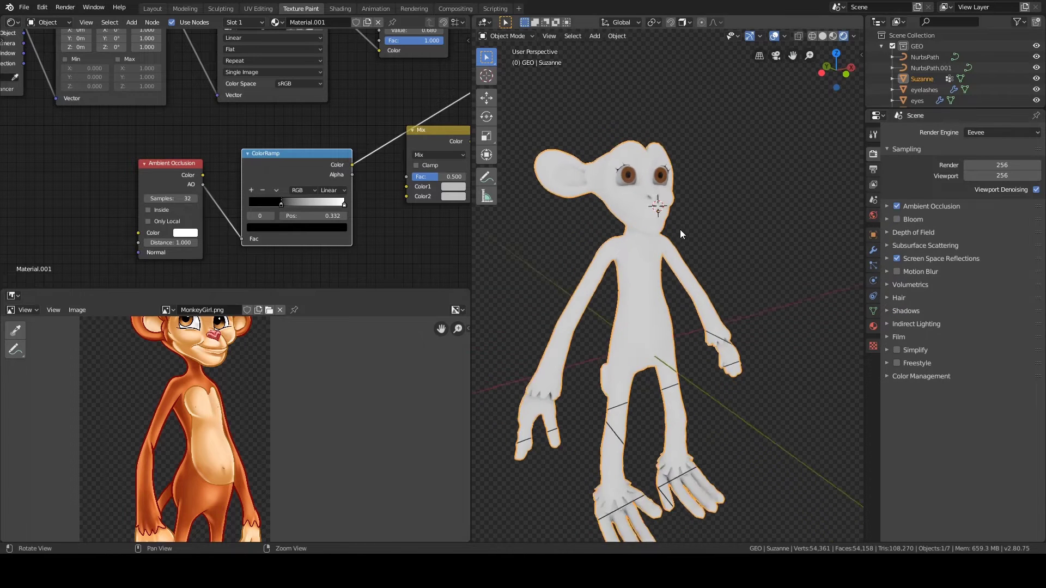
Step: Return the viewport to Look Dev shading and compare the model with the scene's Ambient Occlusion disabled
scroll(680, 230, up, 6)
key(z)
click(737, 260)
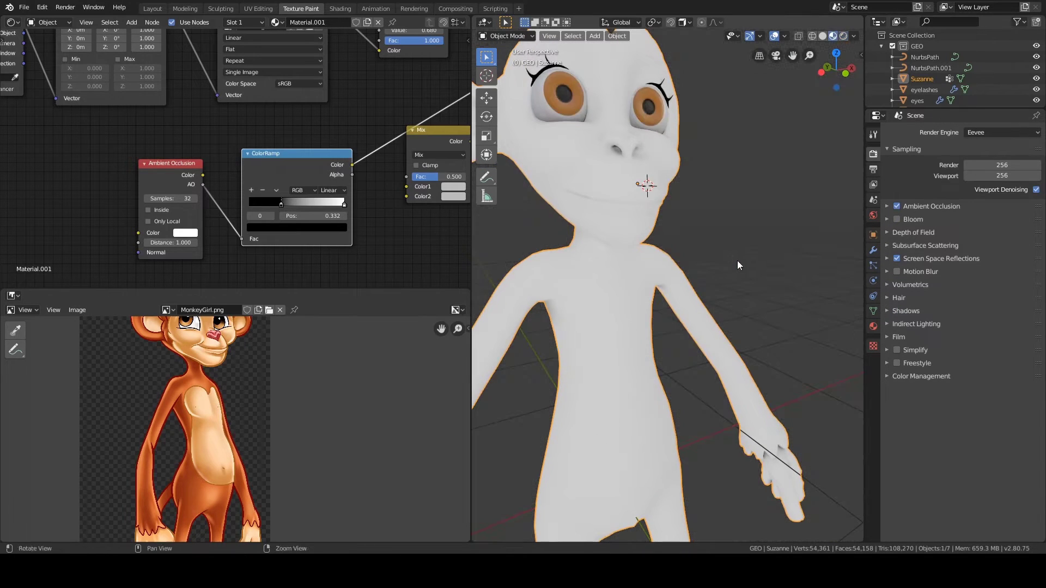
middle_drag(737, 260, 804, 241)
click(897, 206)
scroll(755, 232, down, 5)
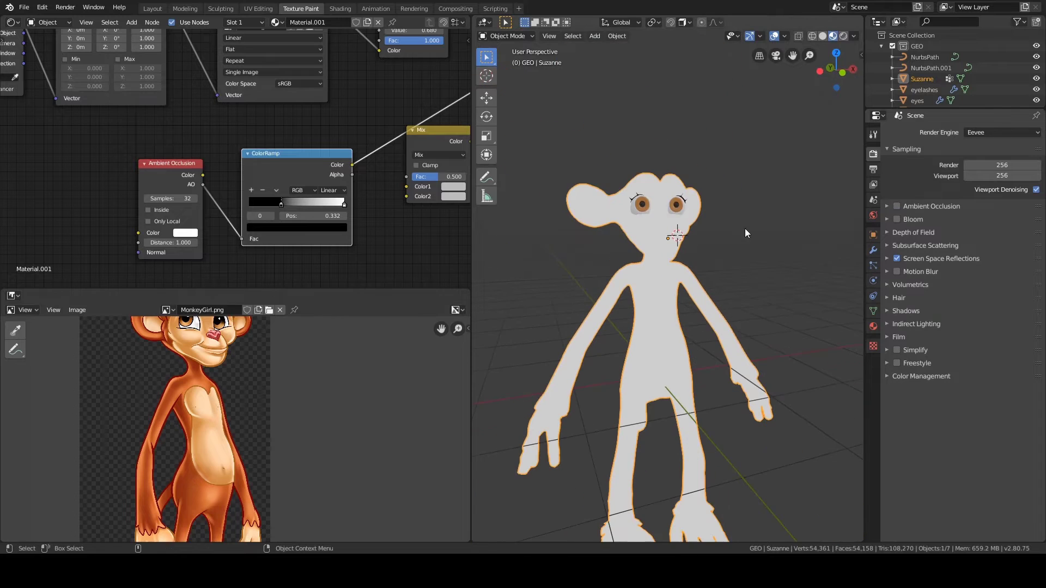
Step: Set the render engine to Cycles and examine the occlusion on the body, hands and feet in Rendered shading
click(1002, 133)
click(978, 169)
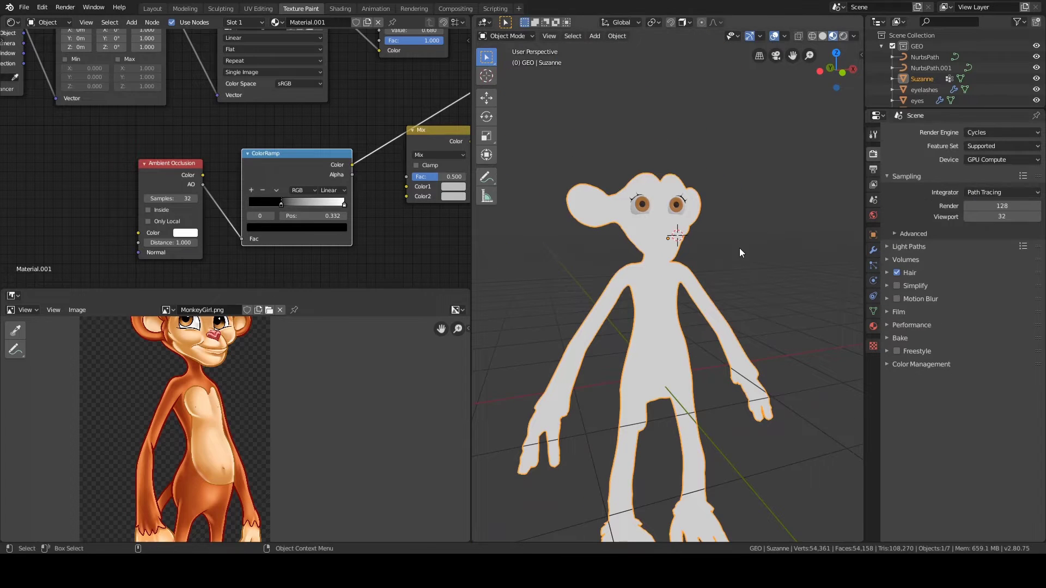
scroll(733, 238, up, 3)
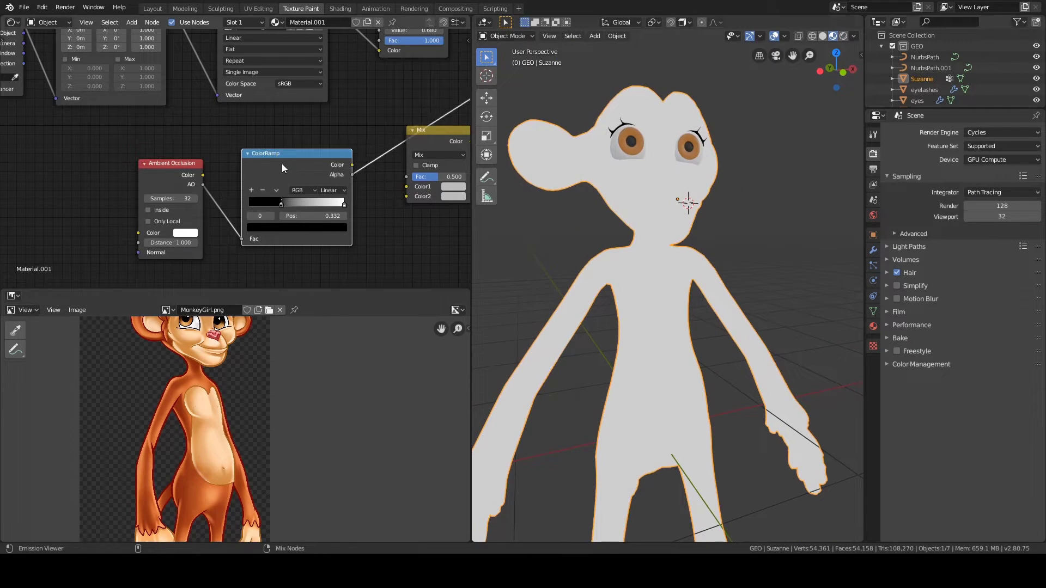
key(z)
click(715, 207)
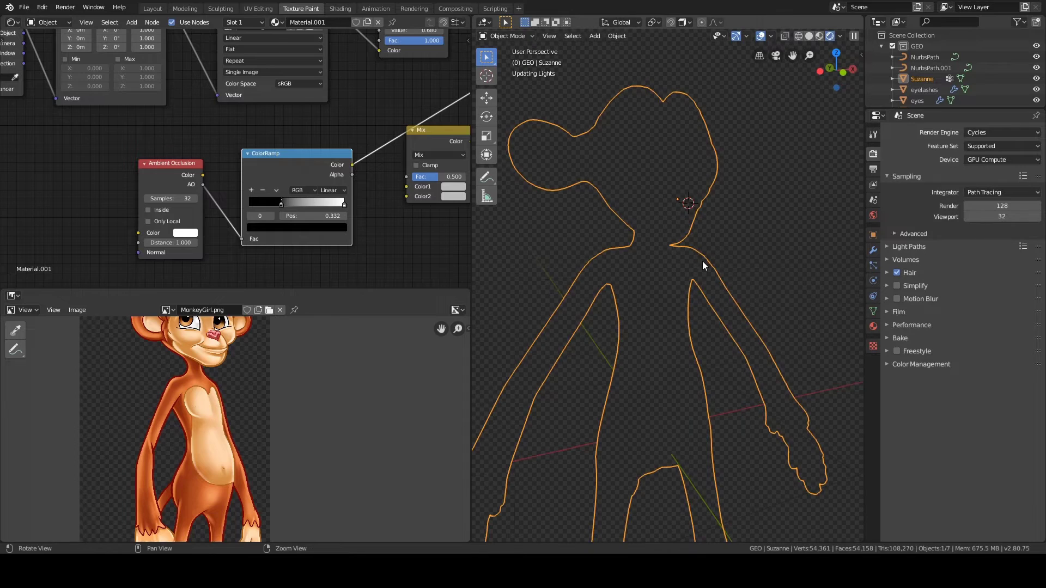
scroll(682, 257, down, 2)
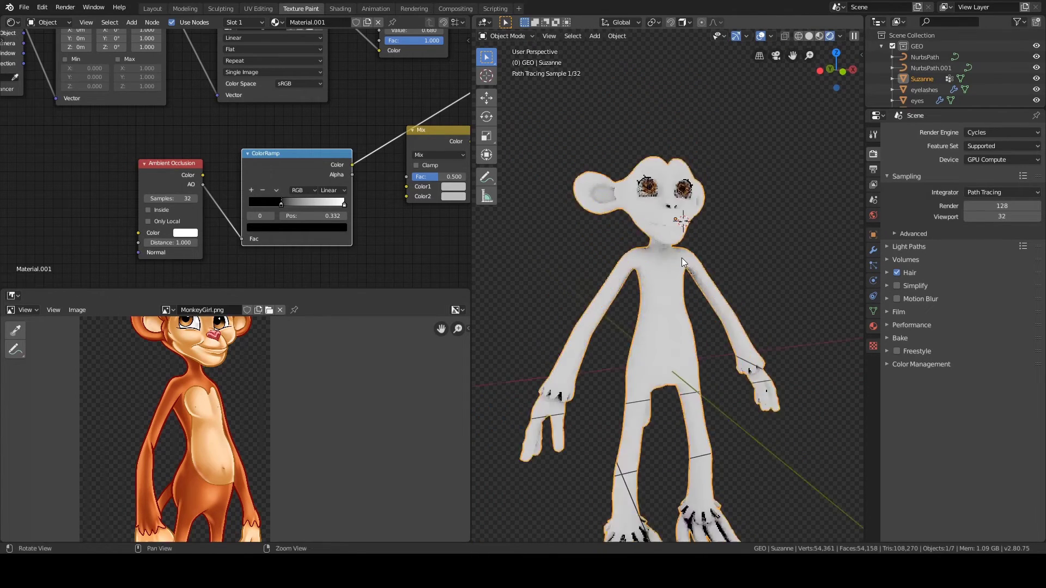
alt+drag(682, 257, 672, 240)
alt+middle_drag(672, 240, 665, 210)
alt+drag(664, 211, 666, 237)
scroll(666, 239, up, 2)
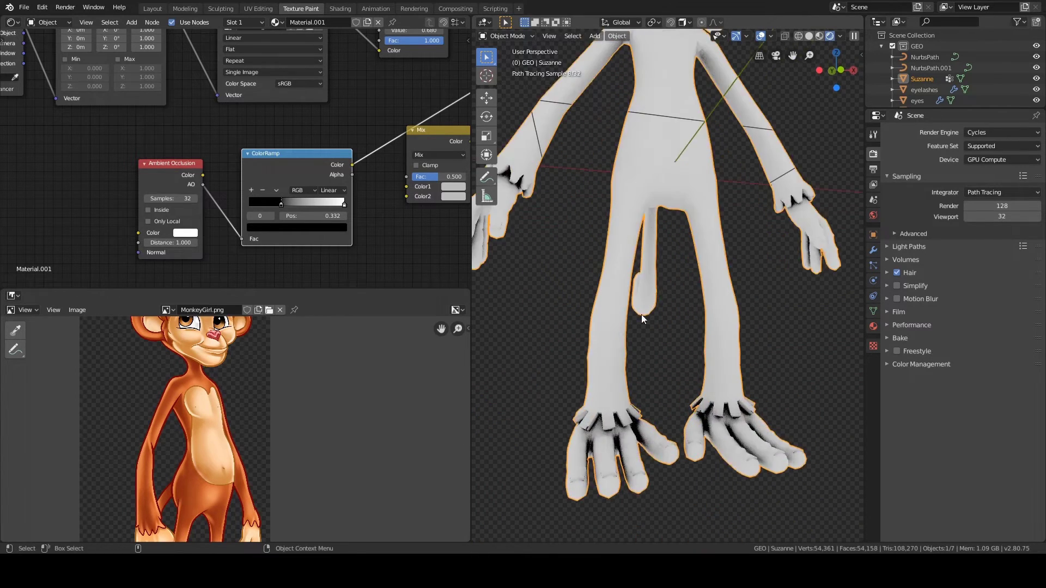
Step: Return the ColorRamp's black stop to position 0 and check the shading on the face and body
drag(280, 204, 246, 203)
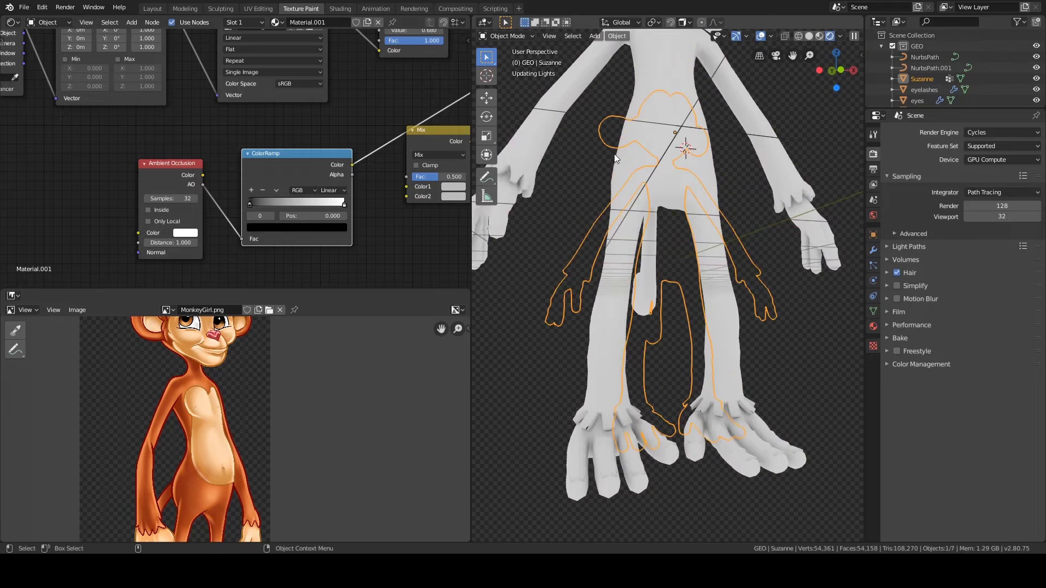
scroll(657, 136, up, 5)
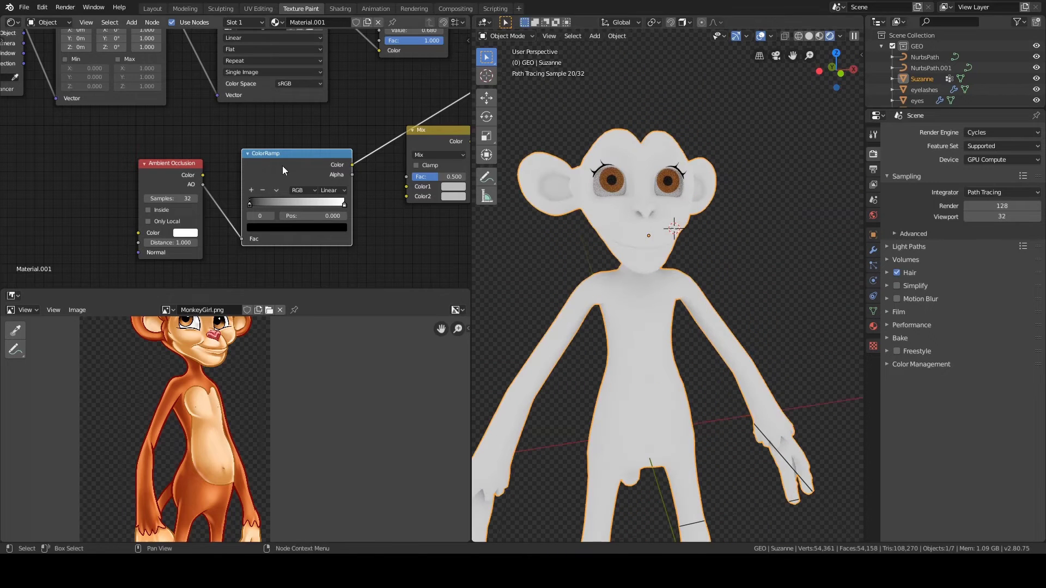
scroll(282, 166, down, 2)
Step: Move the Ambient Occlusion and ColorRamp nodes away from the Mix node and connect the ColorRamp's Color to Color2
drag(192, 171, 137, 168)
drag(281, 164, 229, 164)
middle_drag(312, 150, 253, 165)
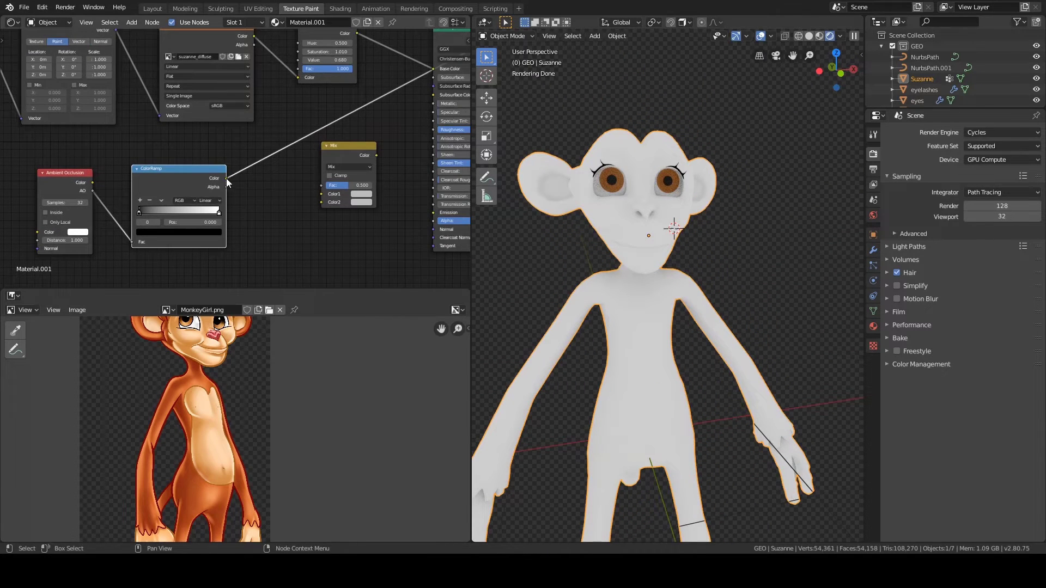
drag(227, 178, 322, 202)
Step: Shift the texture nodes aside, connect the Hue Saturation Value Color to the Mix node's Color1, and preview the Mix result
key(Home)
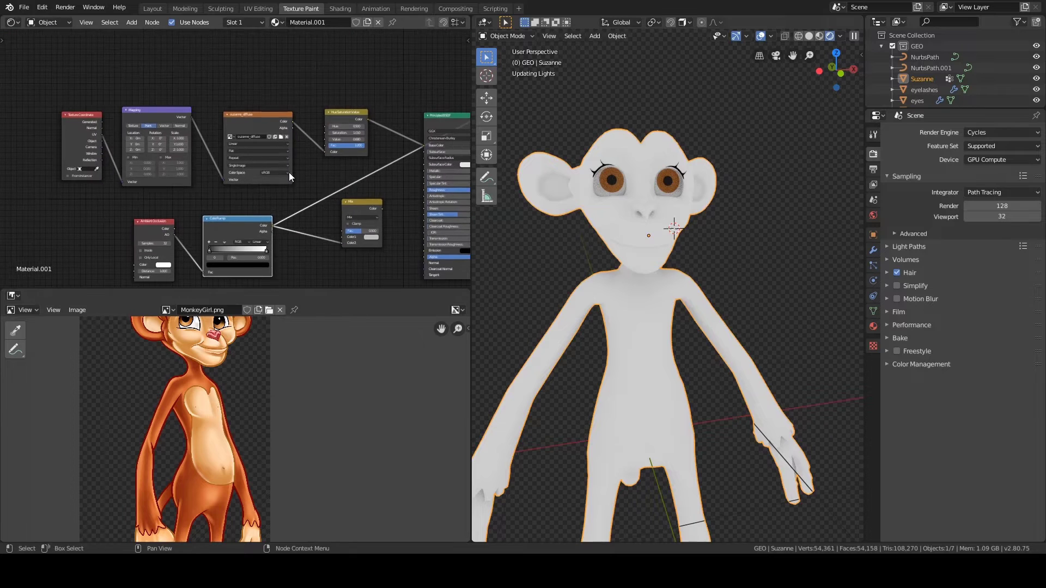
drag(33, 85, 377, 162)
key(g)
click(328, 156)
drag(321, 115, 342, 163)
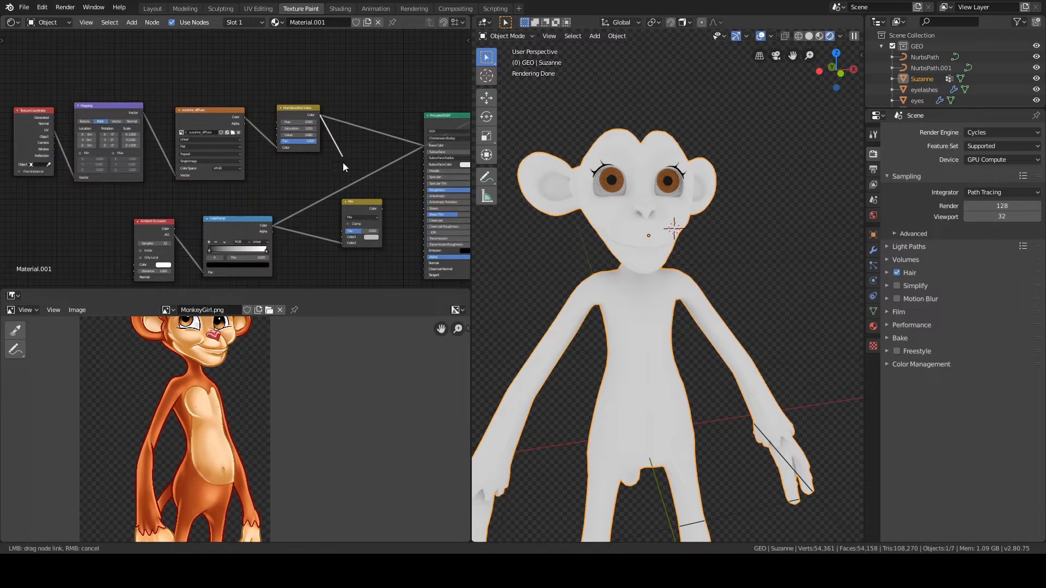
drag(337, 231, 340, 236)
scroll(349, 153, up, 1)
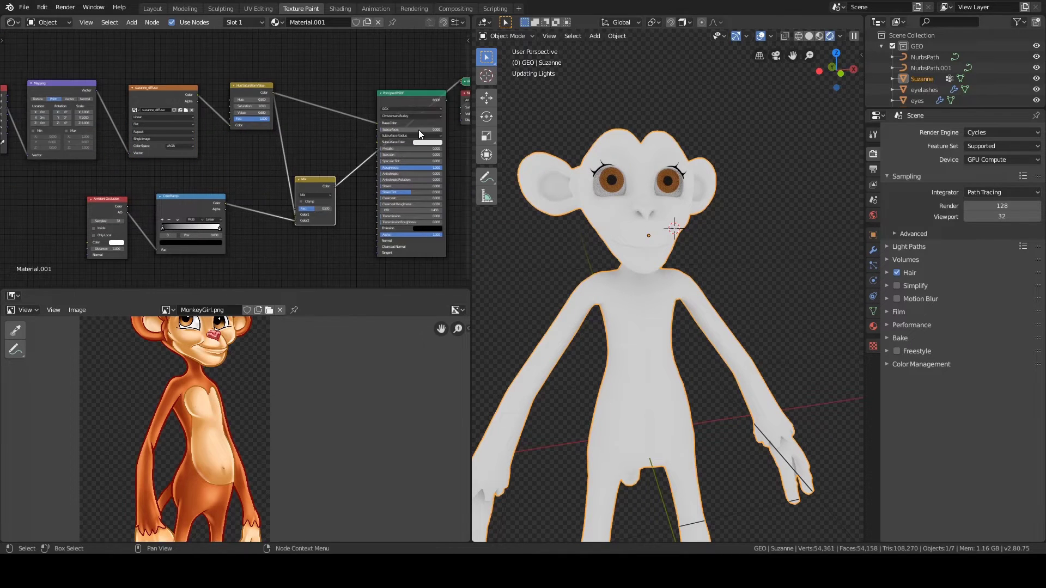
scroll(352, 179, up, 1)
scroll(305, 163, up, 3)
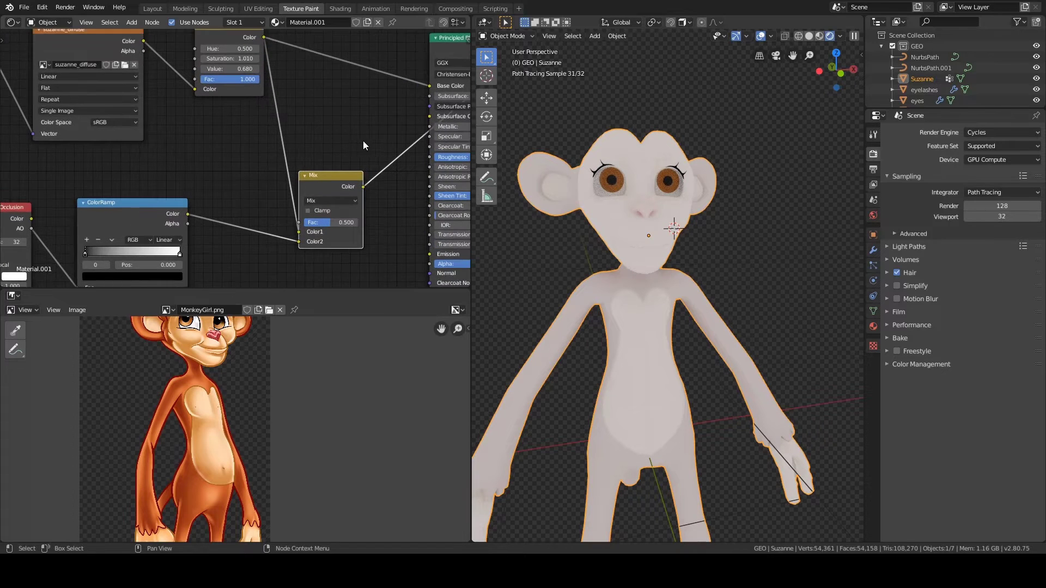
Step: Set the Mix node's blend mode to Multiply with a factor of 1.000 and check the result on the model
click(290, 157)
click(293, 180)
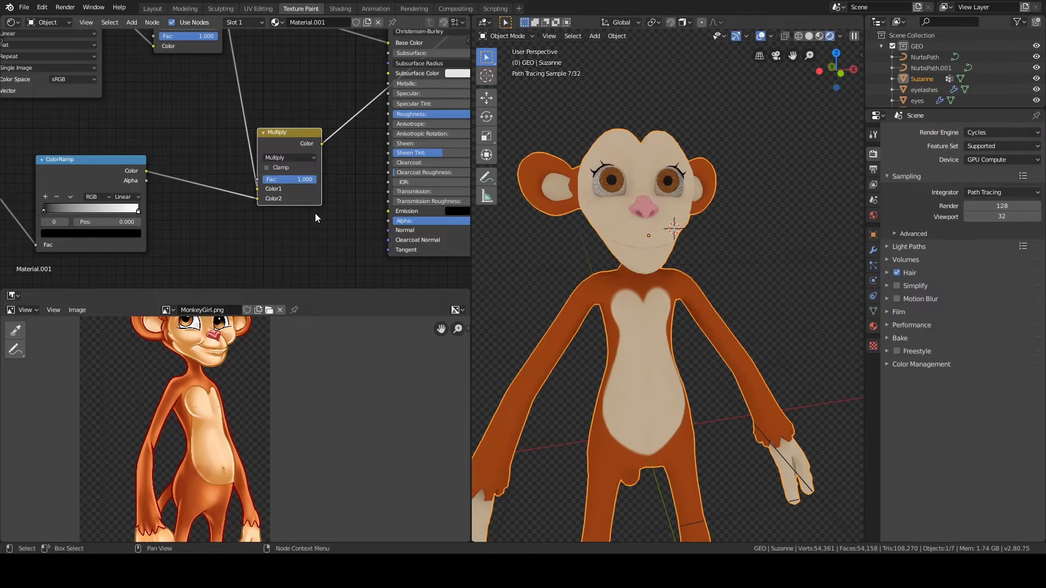
middle_drag(576, 227, 571, 204)
scroll(570, 204, down, 1)
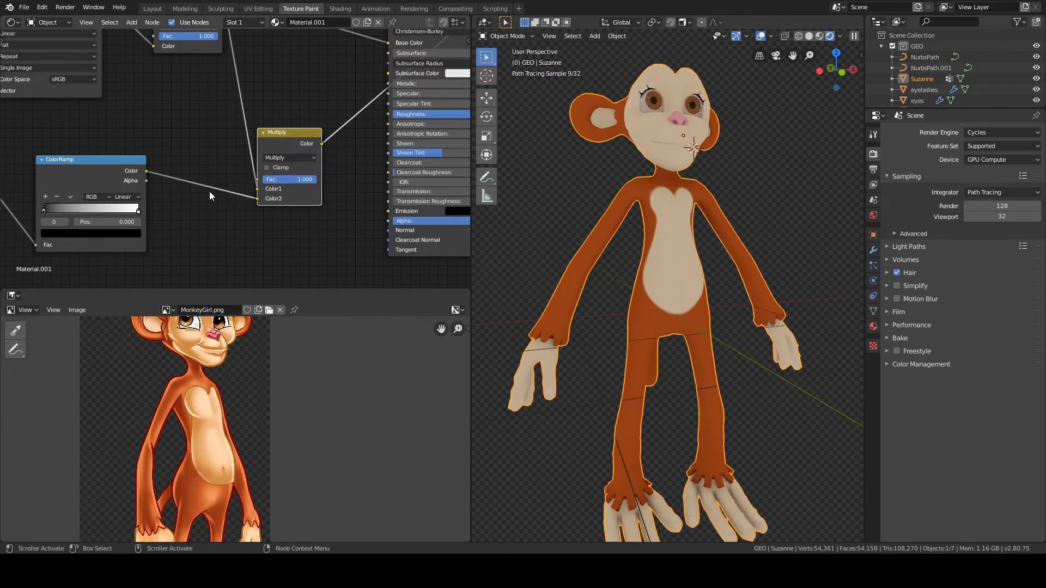
Step: Test stronger occlusion contrast with the ColorRamp's black stop and settle it at position 0.045
drag(45, 210, 68, 213)
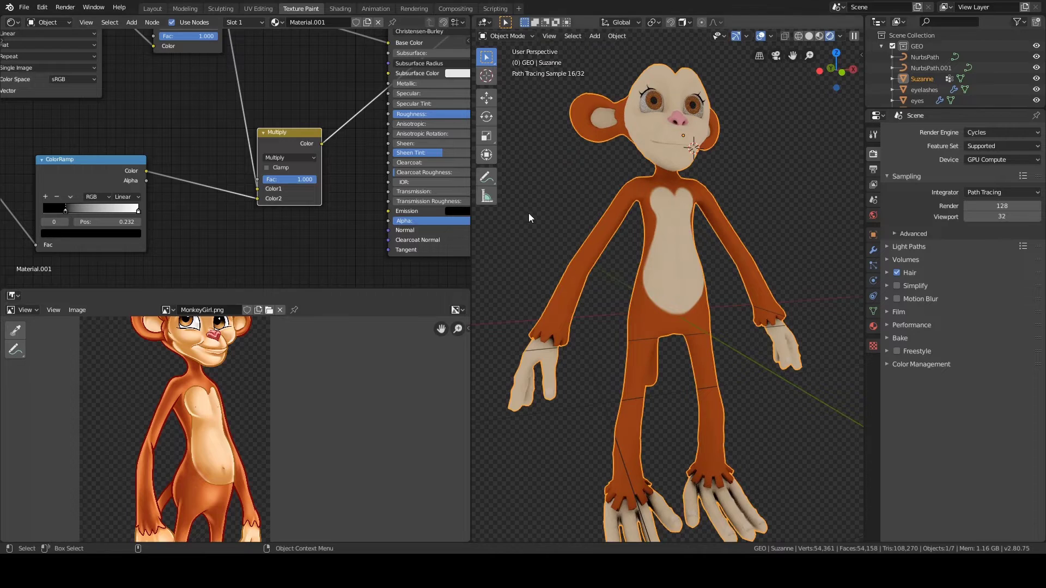
drag(66, 214, 86, 209)
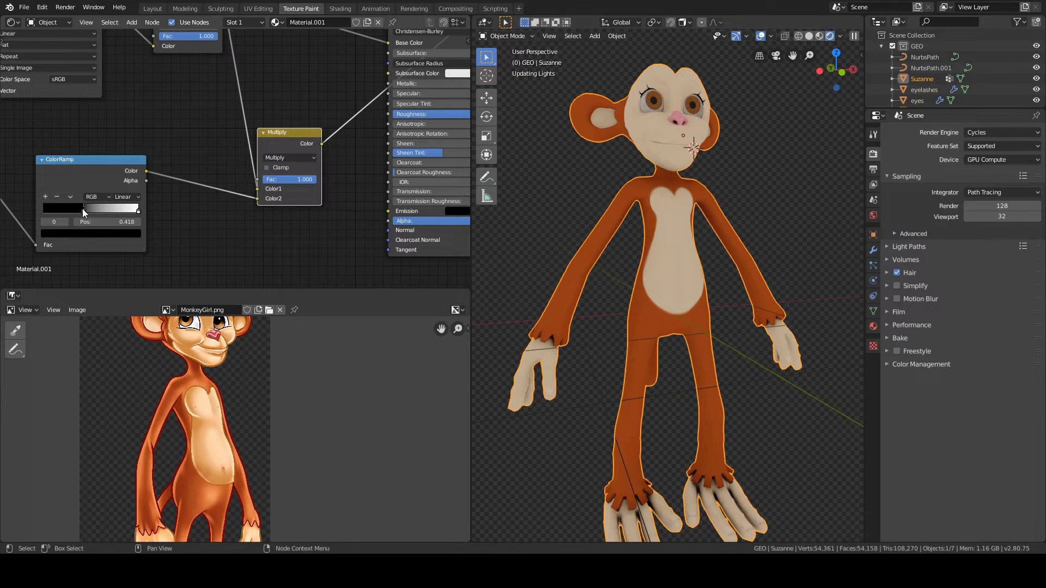
drag(82, 208, 53, 211)
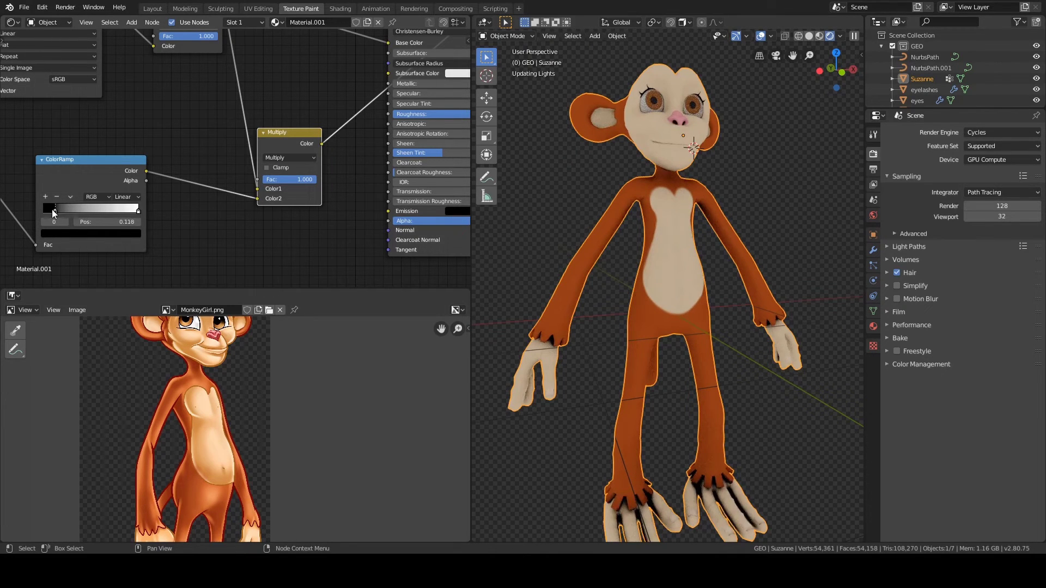
mouse_move(85, 188)
middle_down()
mouse_move(216, 192)
mouse_move(224, 203)
middle_up()
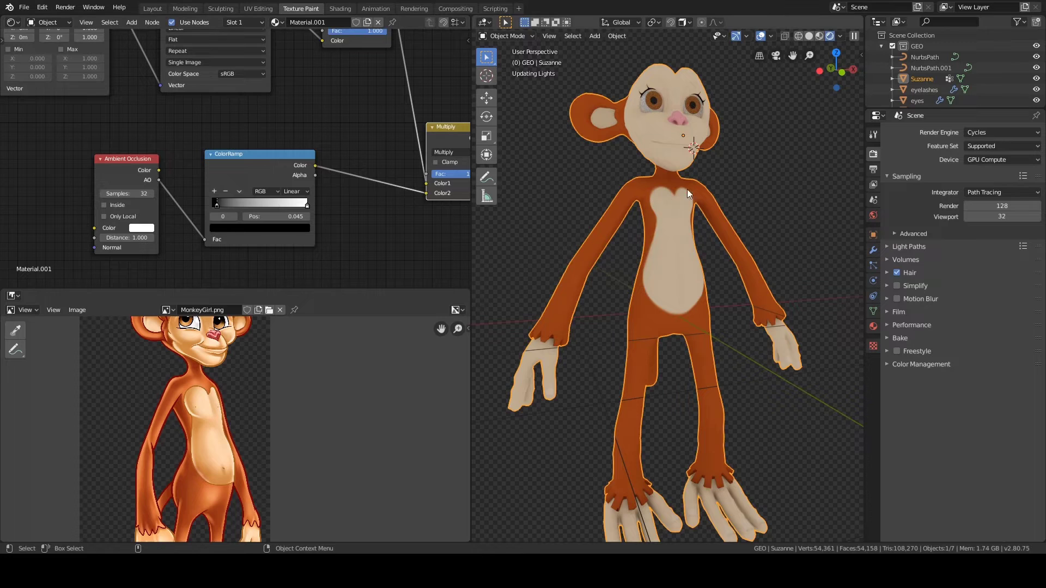
Step: Switch the render engine back to Eevee, enable the scene's Ambient Occlusion and expand its settings
click(975, 132)
click(975, 145)
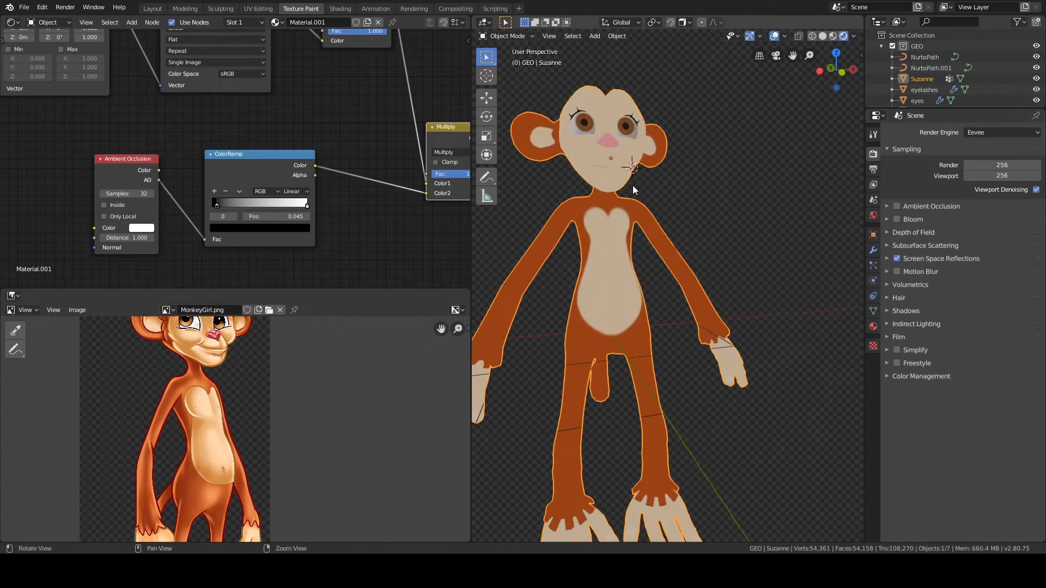
click(896, 206)
click(928, 207)
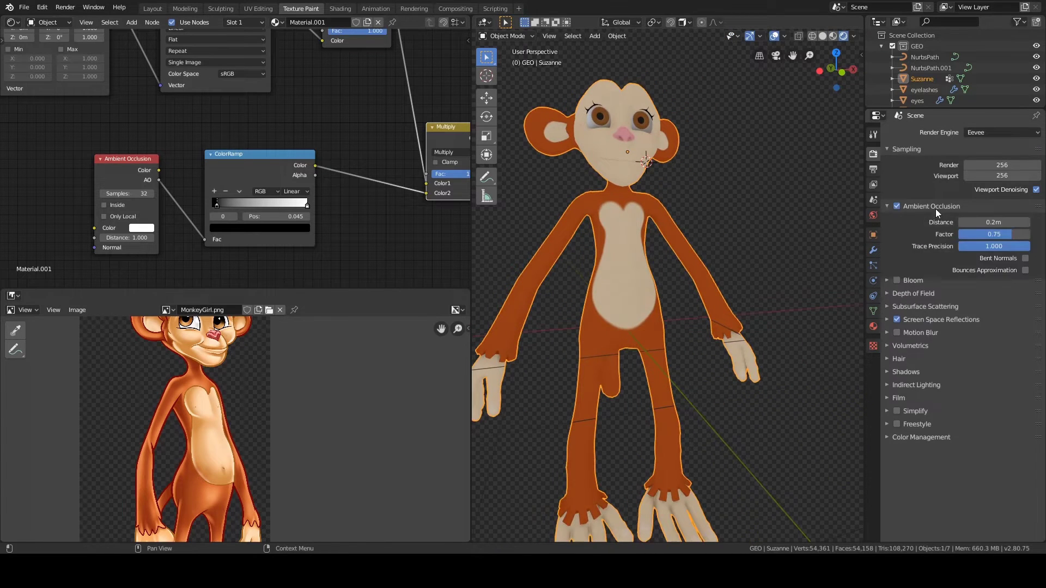
middle_drag(623, 224, 683, 221)
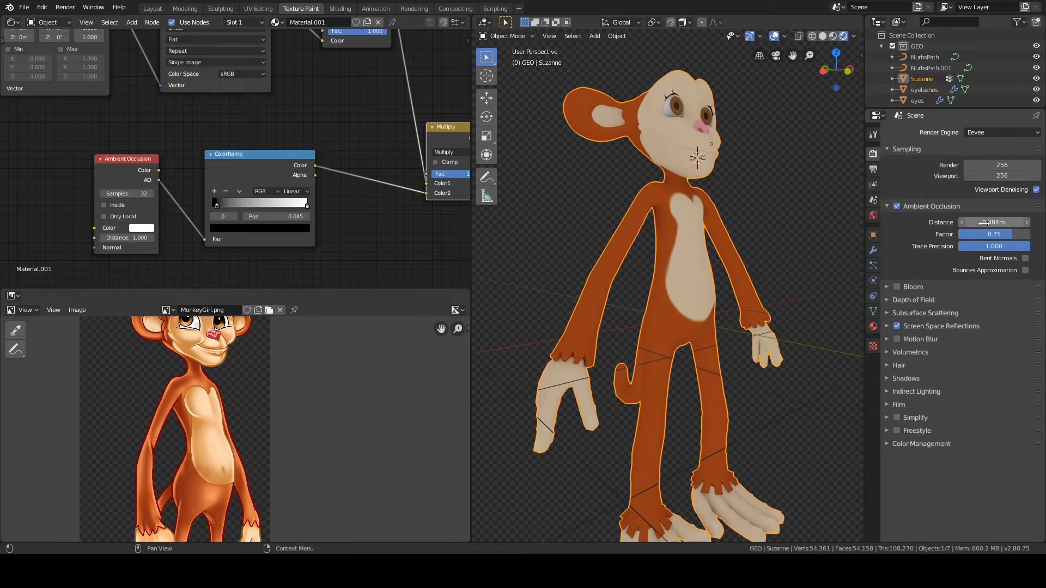
Step: Raise the scene's ambient occlusion factor to 1.00 and enable Bent Normals
drag(999, 235, 1031, 237)
middle_drag(750, 235, 722, 239)
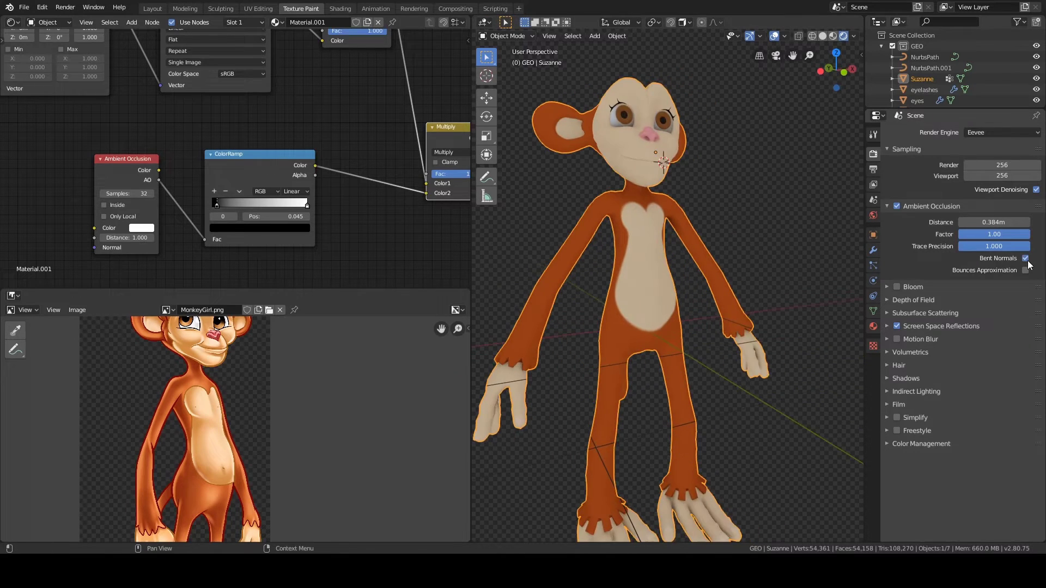
click(1026, 271)
Step: Test the ambient occlusion distance at 1.62 m and reset it to 0 m to compare the shading
mouse_move(994, 222)
mouse_down()
mouse_move(1029, 222)
mouse_move(981, 223)
mouse_move(1023, 222)
mouse_up()
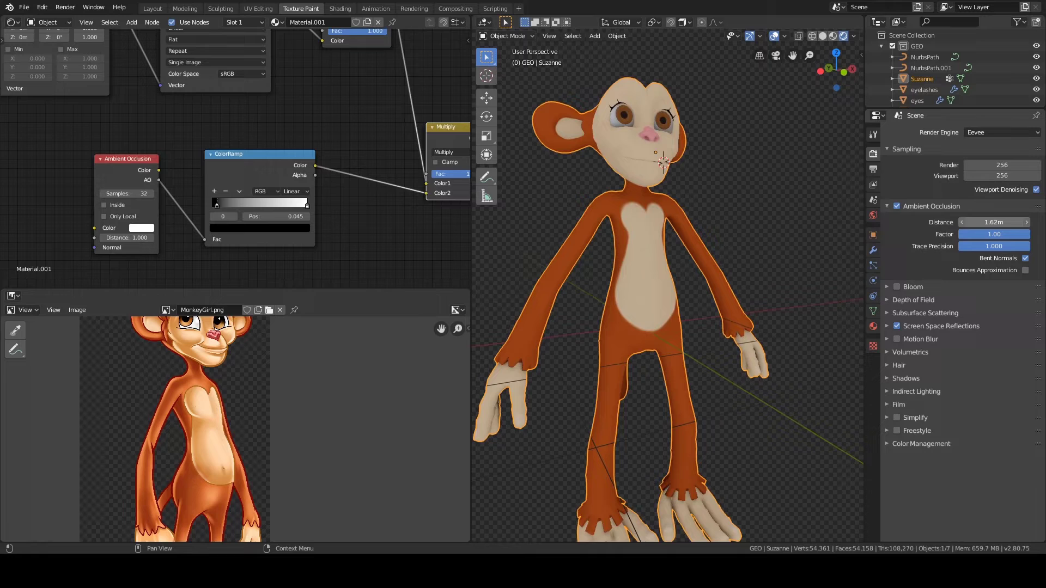
click(996, 222)
click(733, 270)
middle_drag(762, 244, 767, 231)
drag(995, 222, 953, 222)
click(1002, 222)
text(0)
key(Return)
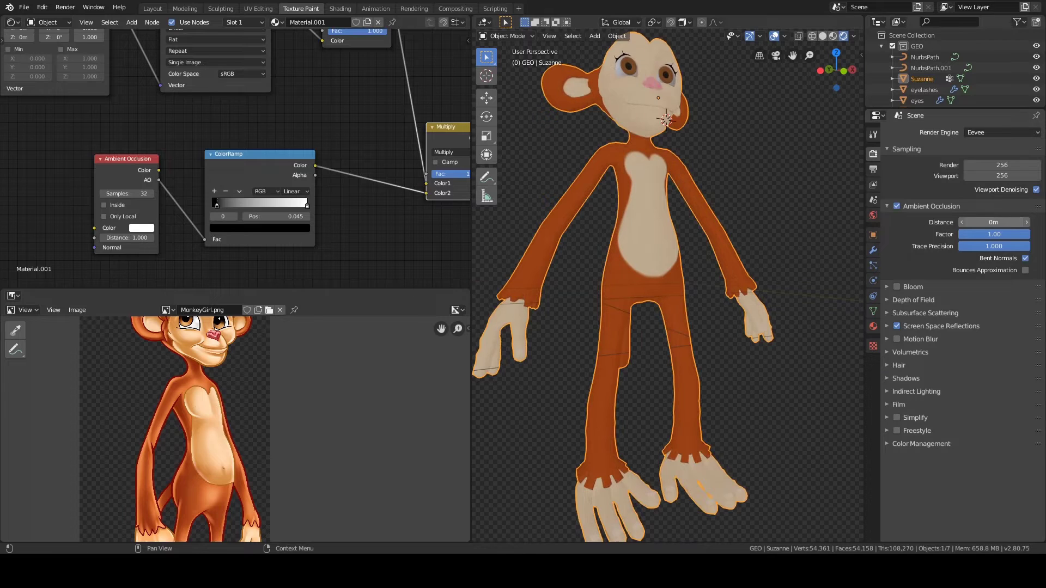
Step: Try an ambient occlusion distance of 0.13 m and settle it at 0.15 m, checking the whole character
scroll(753, 221, up, 4)
scroll(714, 226, up, 1)
shift+middle_drag(713, 226, 744, 217)
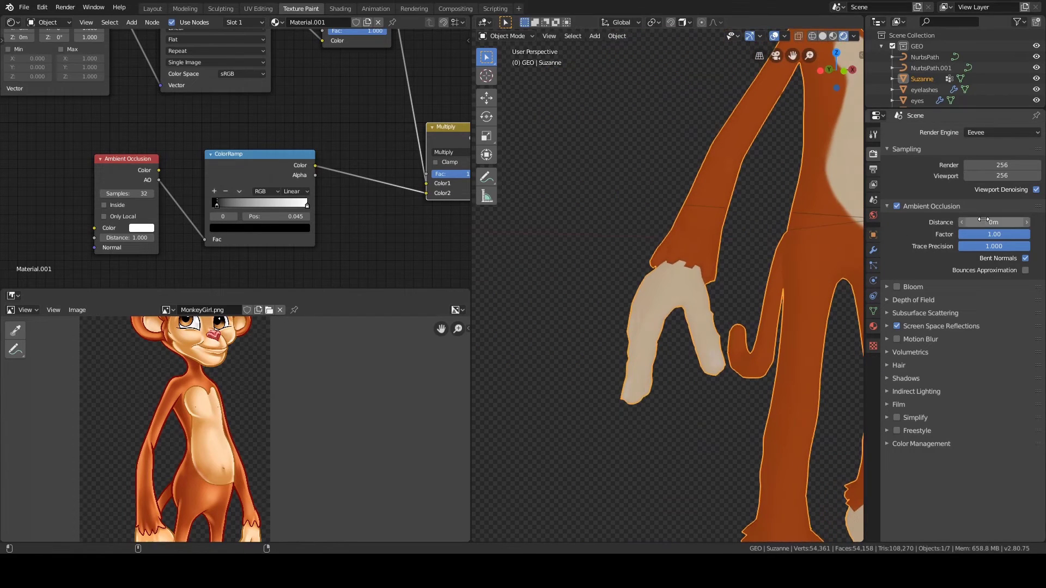
shift+middle_drag(854, 188, 794, 213)
click(1026, 222)
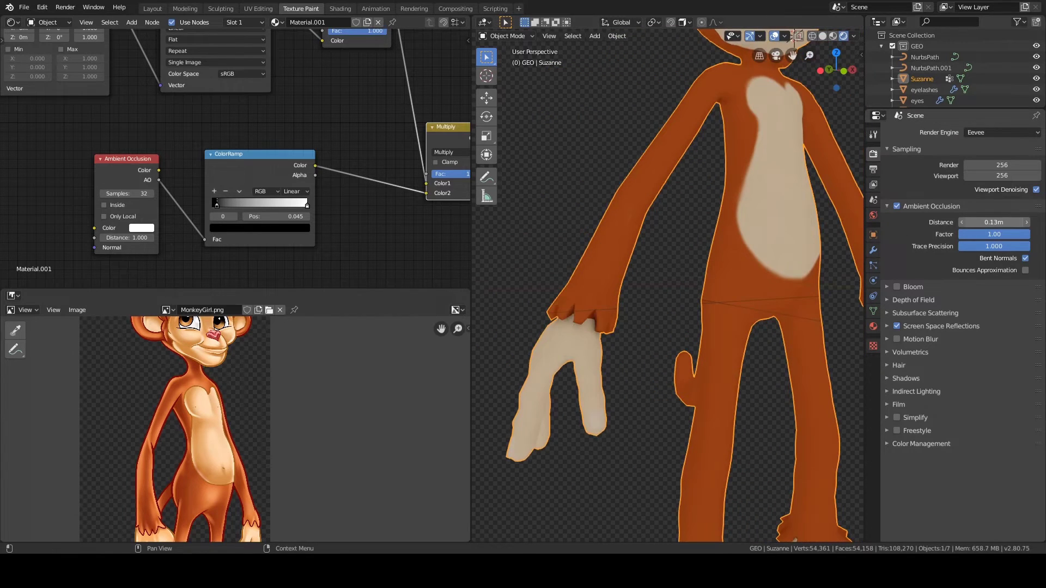
middle_drag(737, 186, 698, 192)
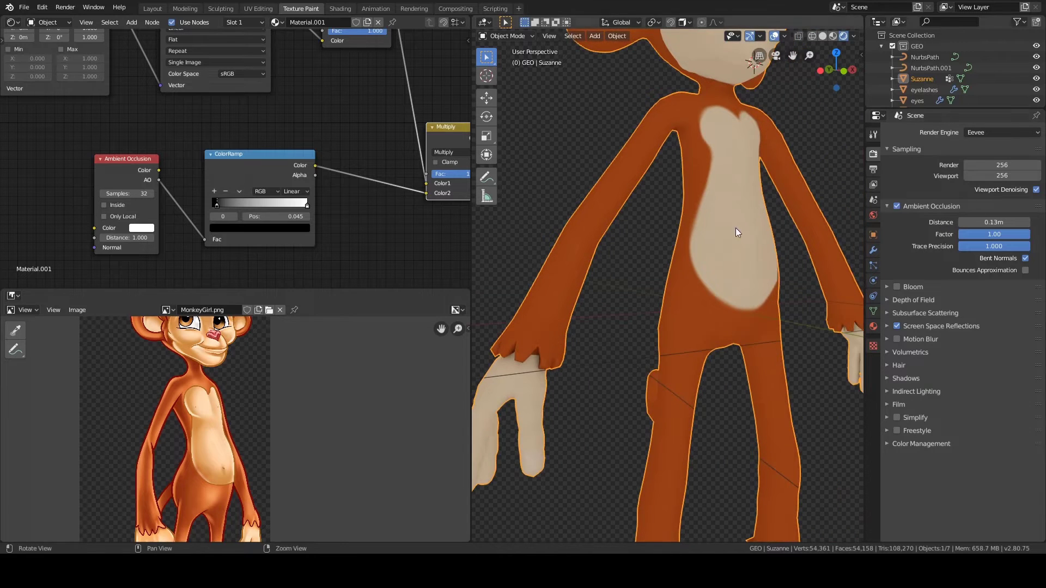
mouse_move(735, 227)
middle_down()
mouse_move(784, 219)
mouse_move(755, 220)
middle_up()
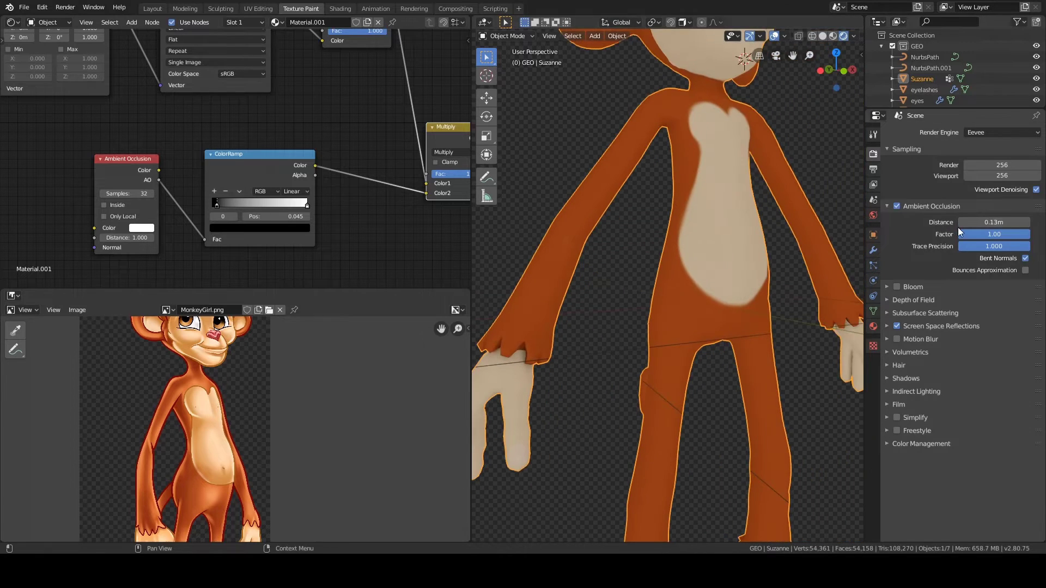
click(967, 222)
text(.15)
key(Return)
scroll(703, 254, down, 5)
mouse_move(689, 264)
middle_down()
mouse_move(659, 267)
mouse_move(704, 257)
middle_up()
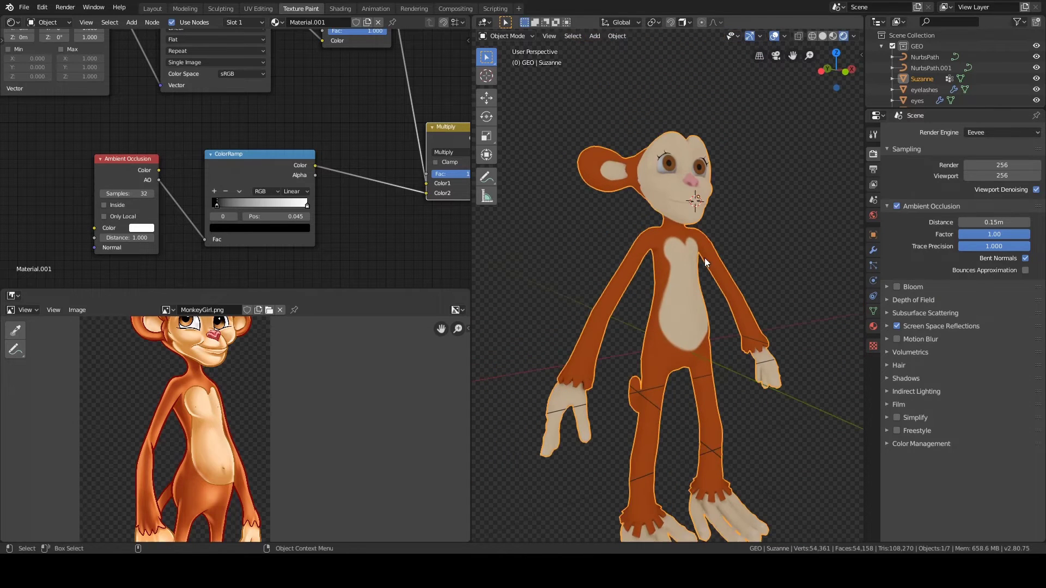
Step: Switch the 3D viewport to LookDev shading and check the character up close
key(z)
click(702, 318)
mouse_move(750, 288)
middle_down()
mouse_move(730, 269)
mouse_move(746, 280)
mouse_move(738, 266)
middle_up()
scroll(747, 279, up, 3)
scroll(746, 275, down, 3)
scroll(387, 205, down, 1)
Step: Move the Ambient Occlusion, ColorRamp and Multiply nodes together to sit beneath the texture node chain
middle_drag(386, 206, 308, 205)
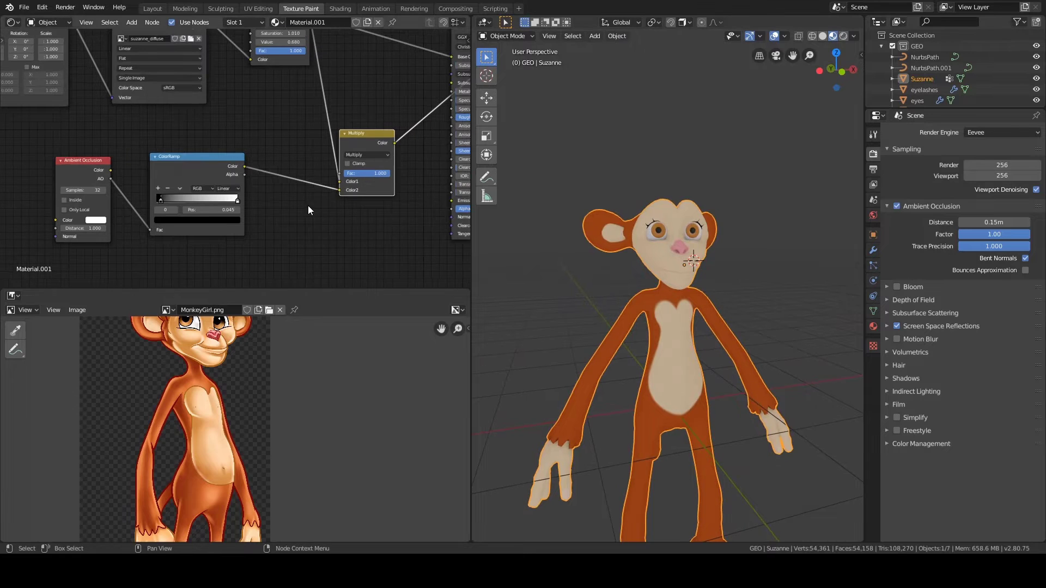
middle_drag(759, 213, 767, 210)
drag(26, 131, 369, 249)
key(g)
click(343, 213)
middle_drag(327, 184, 336, 197)
scroll(335, 197, down, 1)
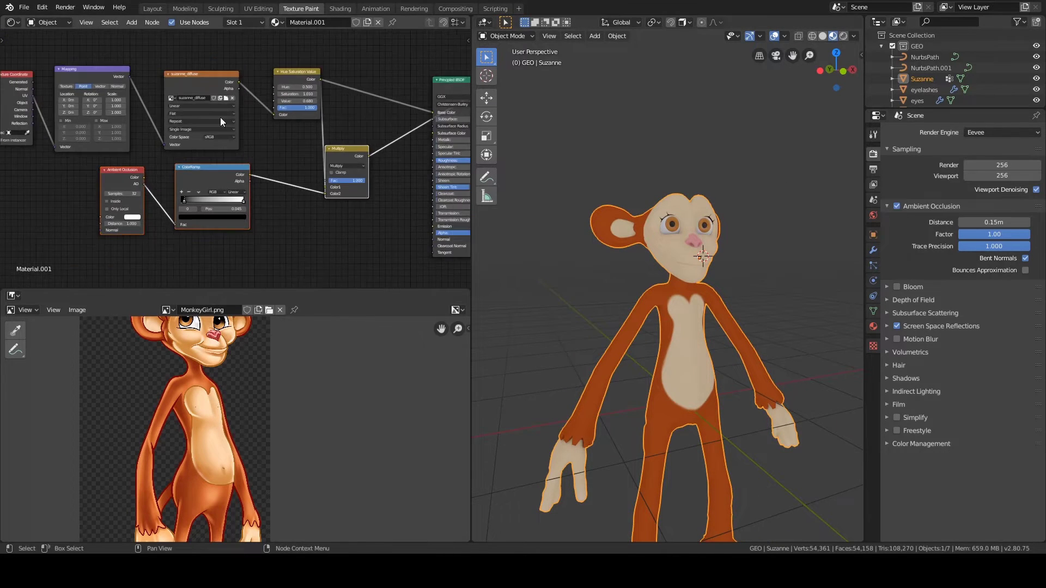
key(g)
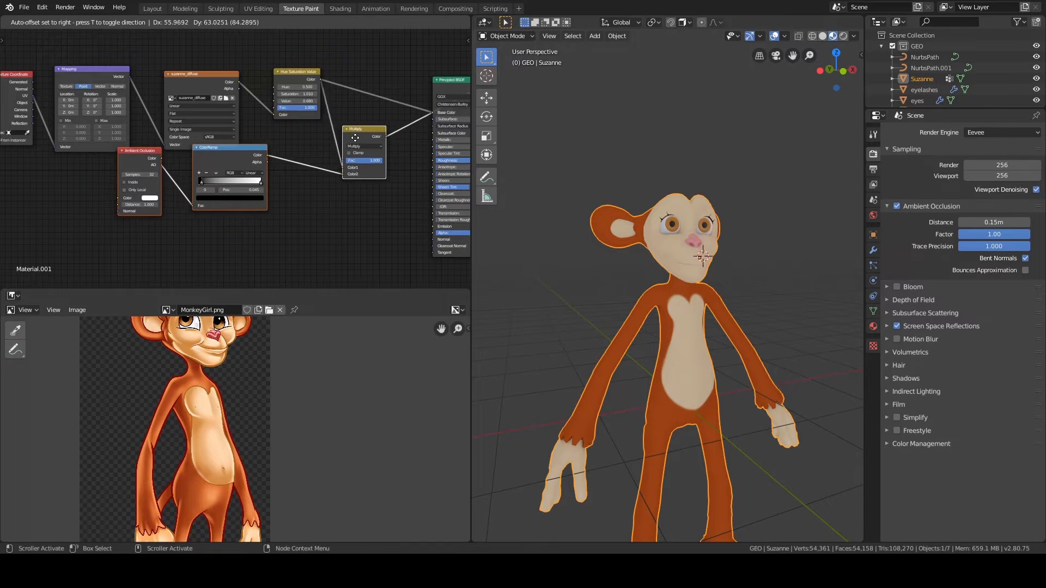
click(354, 158)
Step: Raise the Multiply node beside the Hue Saturation Value node and shift the texture node chain clear above the occlusion nodes
click(355, 155)
key(g)
click(373, 118)
middle_drag(374, 116, 360, 125)
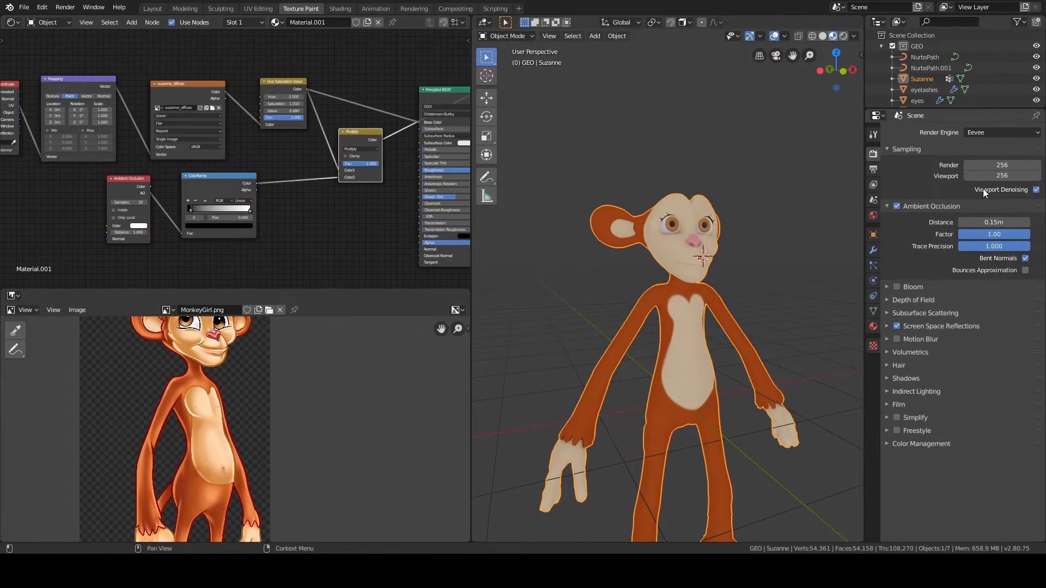
middle_drag(273, 131, 322, 149)
scroll(322, 148, down, 1)
drag(41, 72, 331, 146)
key(g)
click(335, 138)
Step: Compare the colours of the model's face and body with the MonkeyGirl.png reference
middle_drag(682, 245, 610, 244)
alt+drag(610, 244, 662, 258)
scroll(612, 246, up, 3)
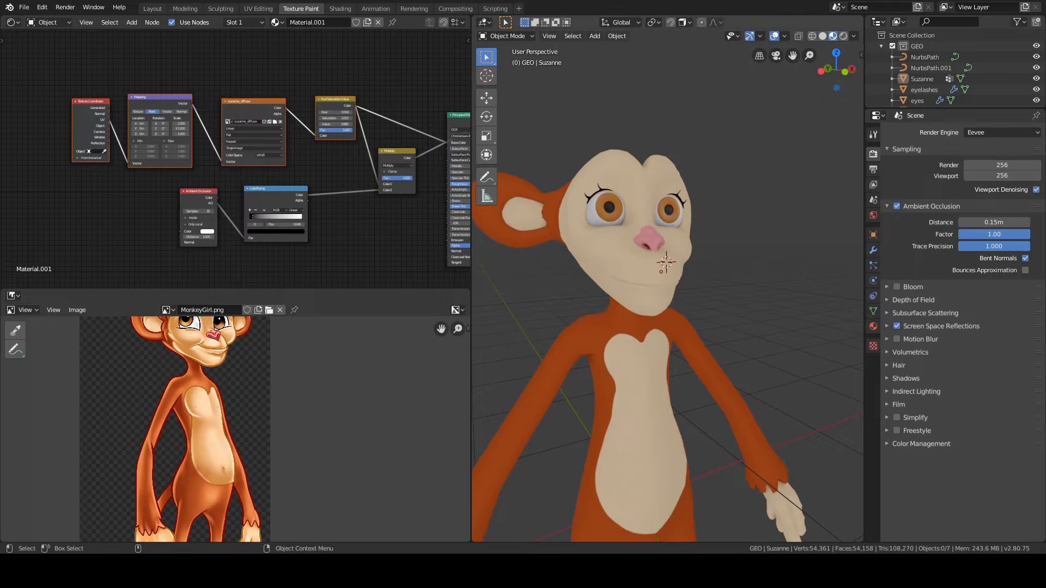
alt+drag(599, 261, 596, 240)
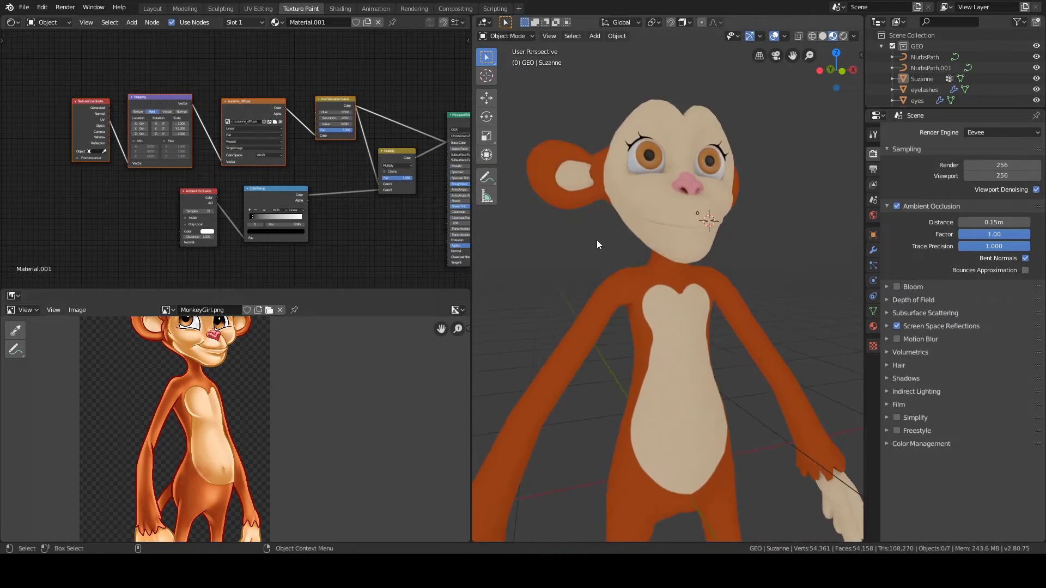
middle_drag(353, 381, 433, 375)
scroll(404, 370, down, 3)
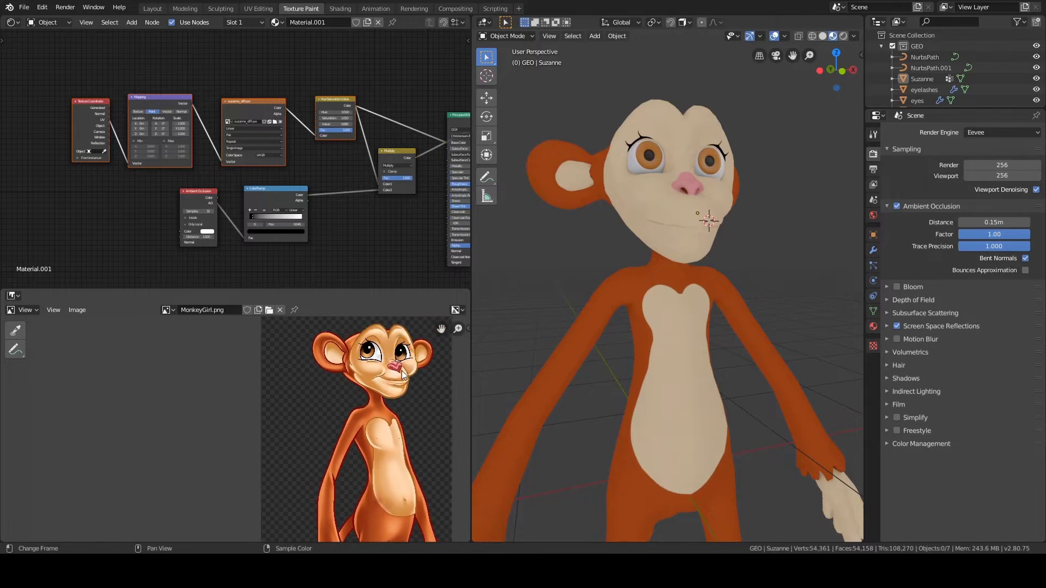
scroll(414, 372, up, 1)
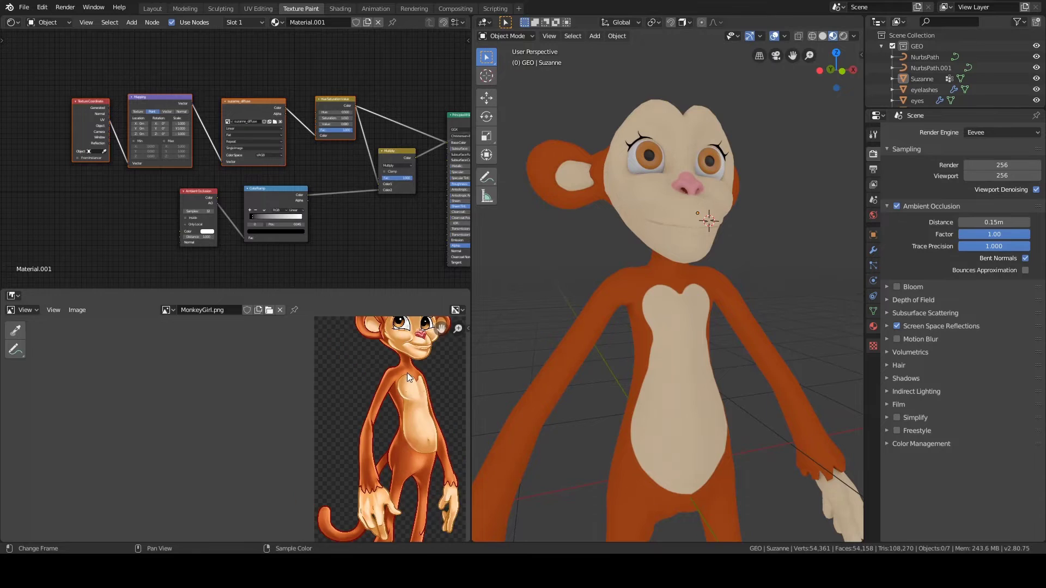
middle_drag(410, 370, 353, 403)
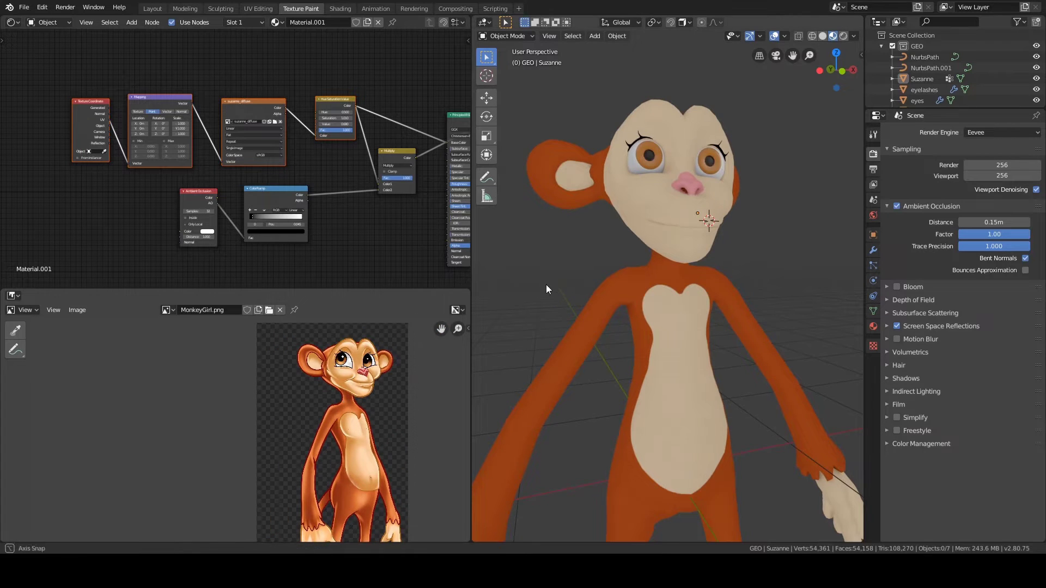
middle_drag(546, 284, 540, 279)
click(329, 99)
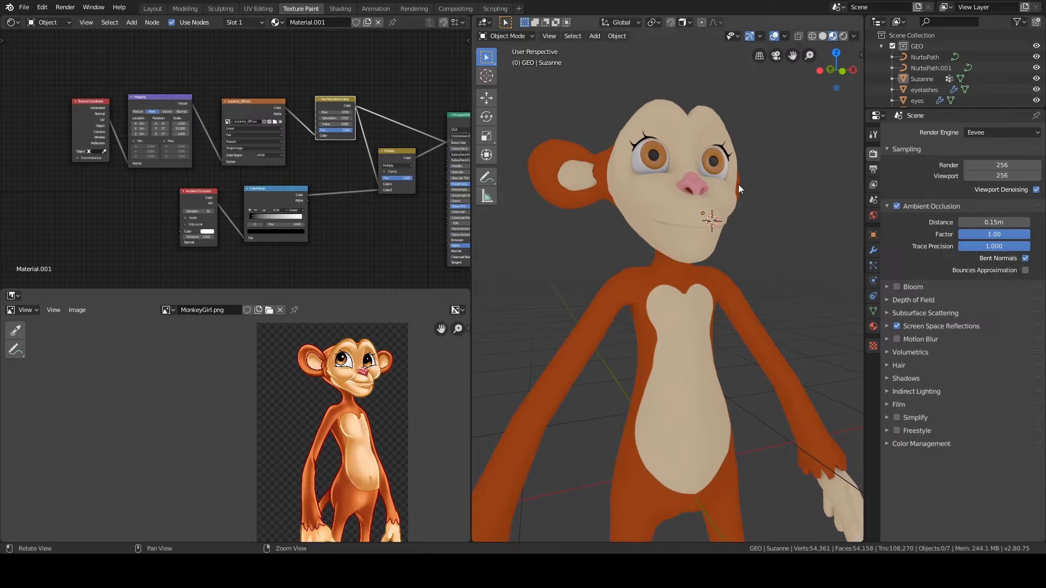
scroll(738, 184, up, 4)
scroll(705, 191, down, 2)
middle_drag(715, 182, 722, 177)
Step: Examine the reference painting's skin tones and shading on the chin, cheek and shoulder up close
middle_drag(378, 403, 294, 380)
scroll(363, 411, up, 3)
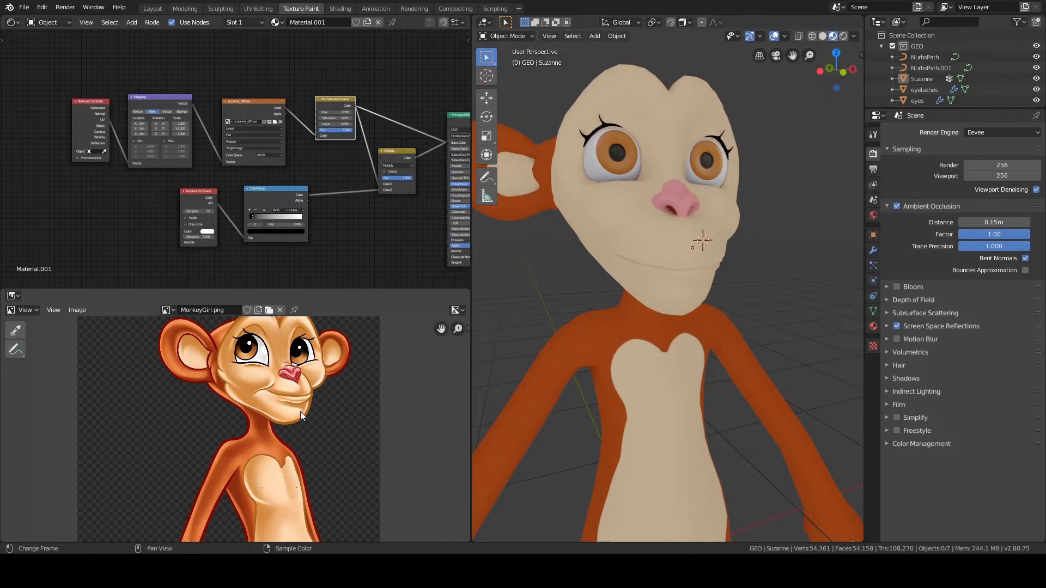
scroll(300, 411, up, 5)
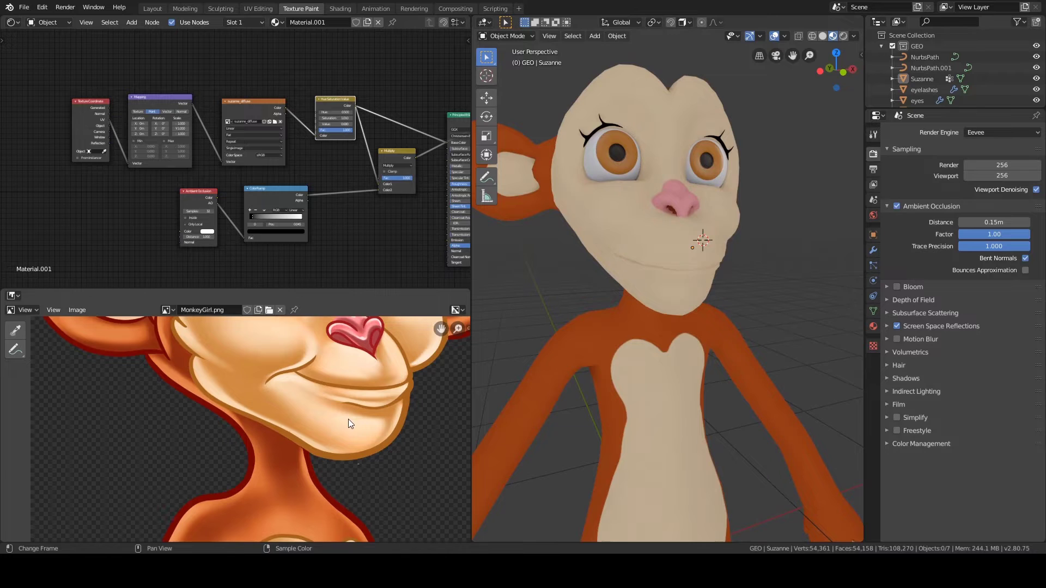
scroll(347, 420, down, 5)
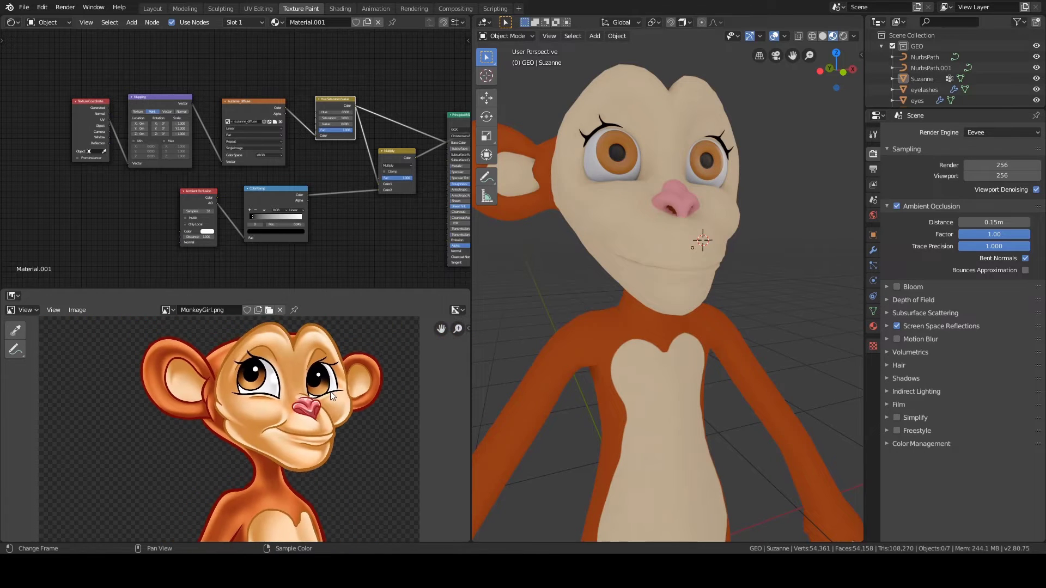
scroll(263, 410, up, 6)
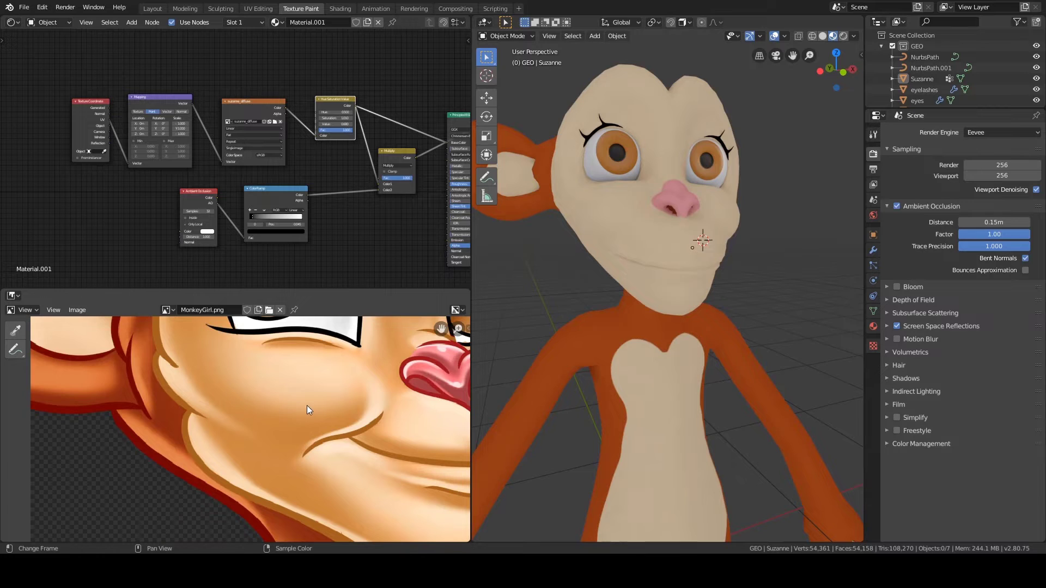
scroll(306, 409, down, 5)
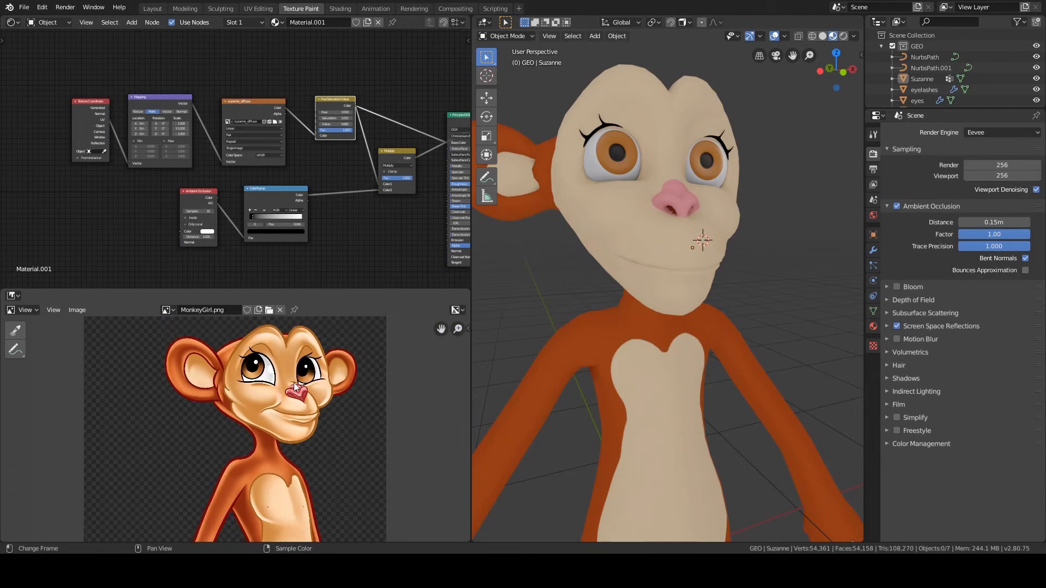
scroll(293, 383, down, 1)
scroll(285, 387, up, 4)
scroll(260, 439, down, 6)
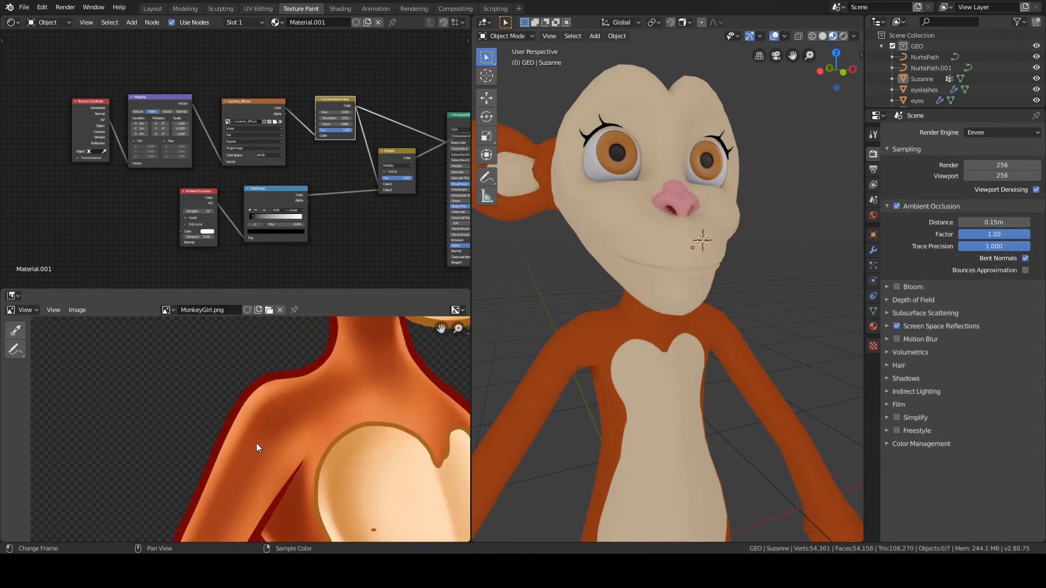
scroll(295, 391, down, 1)
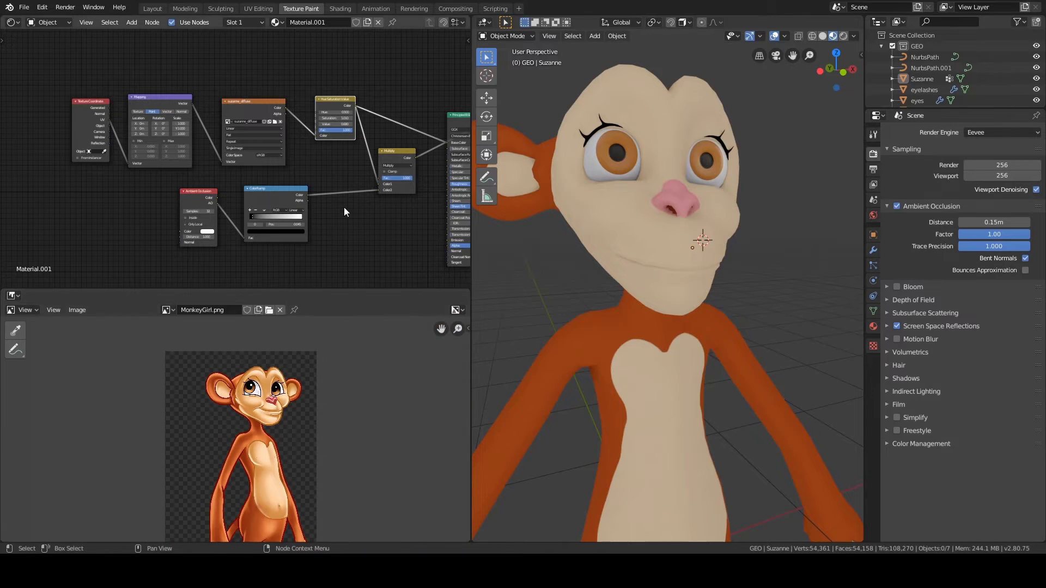
Step: Delete the Hue Saturation Value node and connect the suzanne_diffuse texture's Color to the Multiply node's Color1
middle_drag(331, 151, 327, 170)
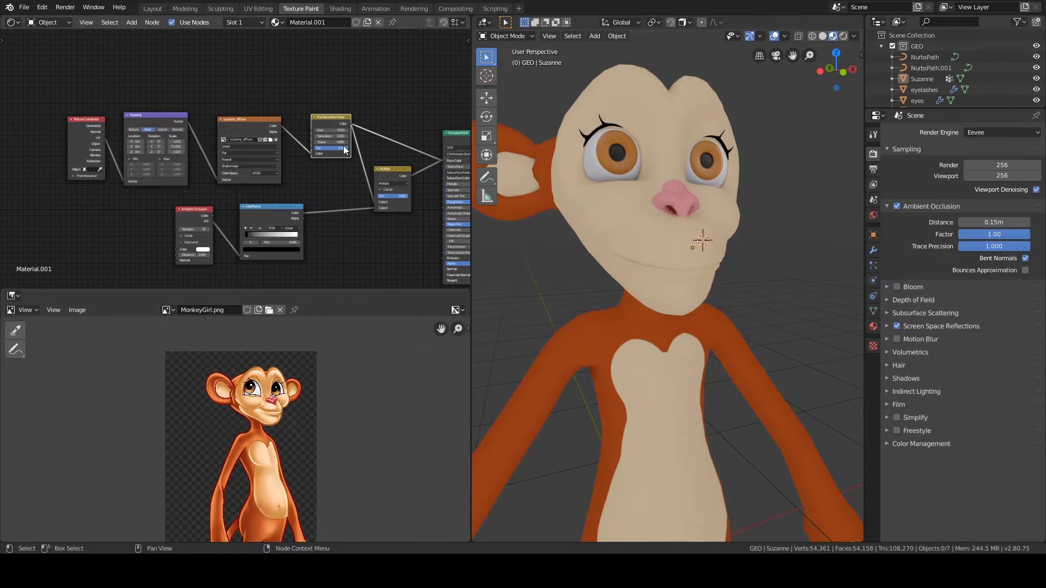
key(x)
scroll(324, 118, up, 1)
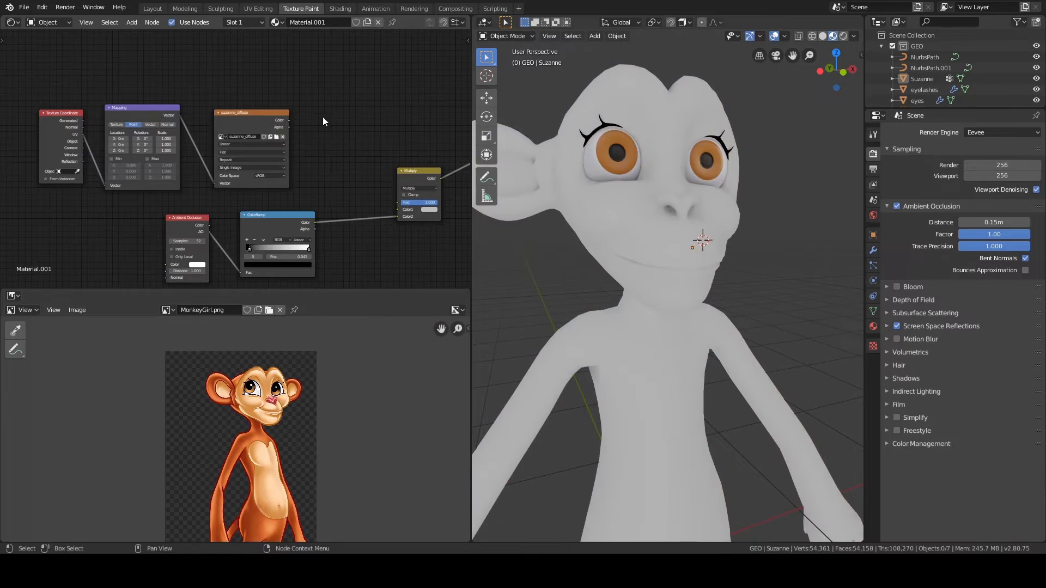
drag(289, 120, 341, 162)
drag(385, 208, 398, 210)
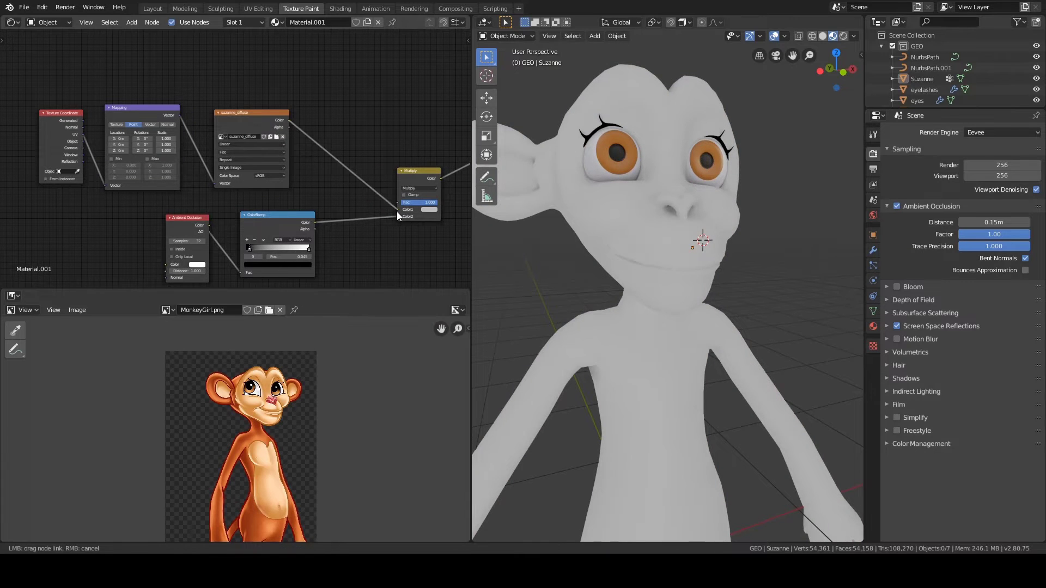
middle_drag(632, 236, 654, 285)
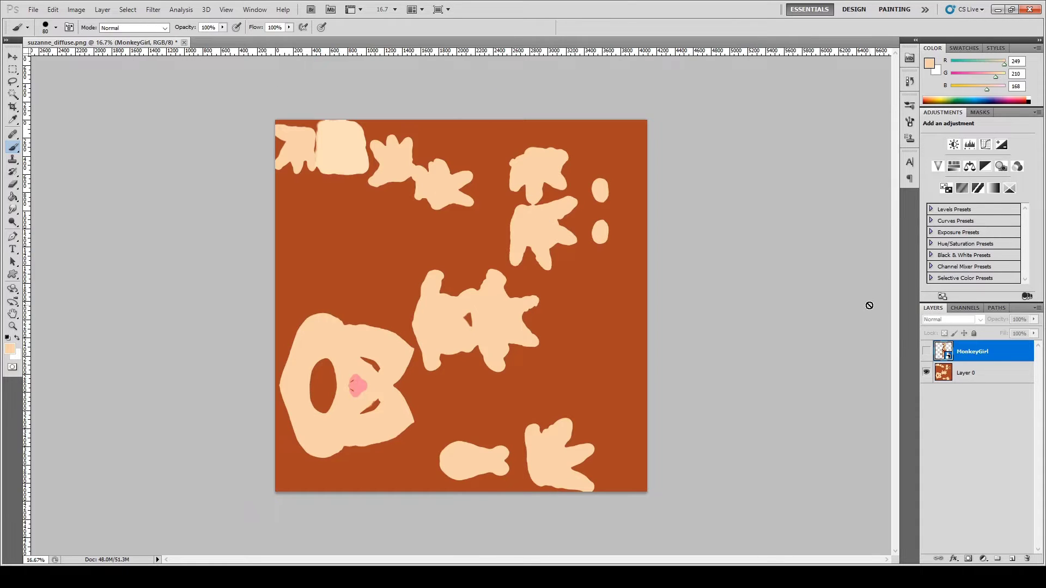
Step: In Photoshop, show the MonkeyGirl reference layer and move it over the left part of the suzanne_diffuse texture
click(927, 352)
click(13, 57)
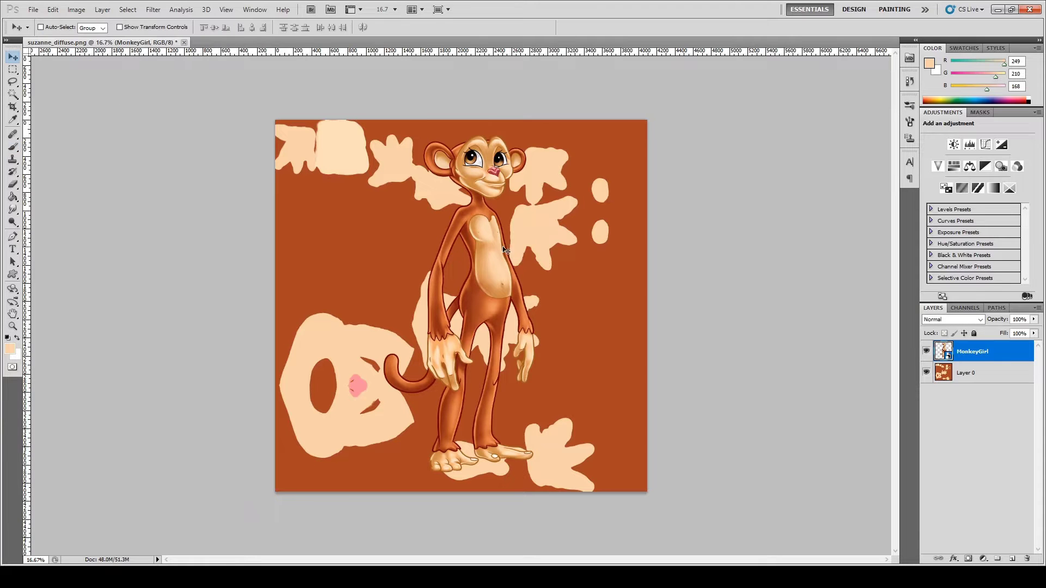
drag(498, 250, 481, 282)
key(ctrl+plus)
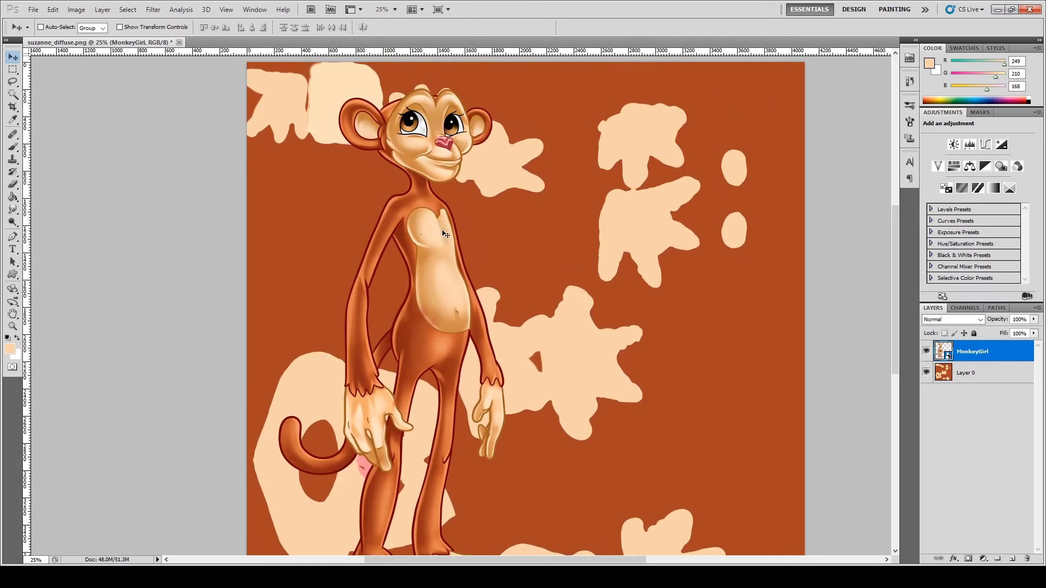
drag(610, 323, 651, 292)
Step: Make Layer 0, which holds the diffuse texture, the active layer
click(989, 376)
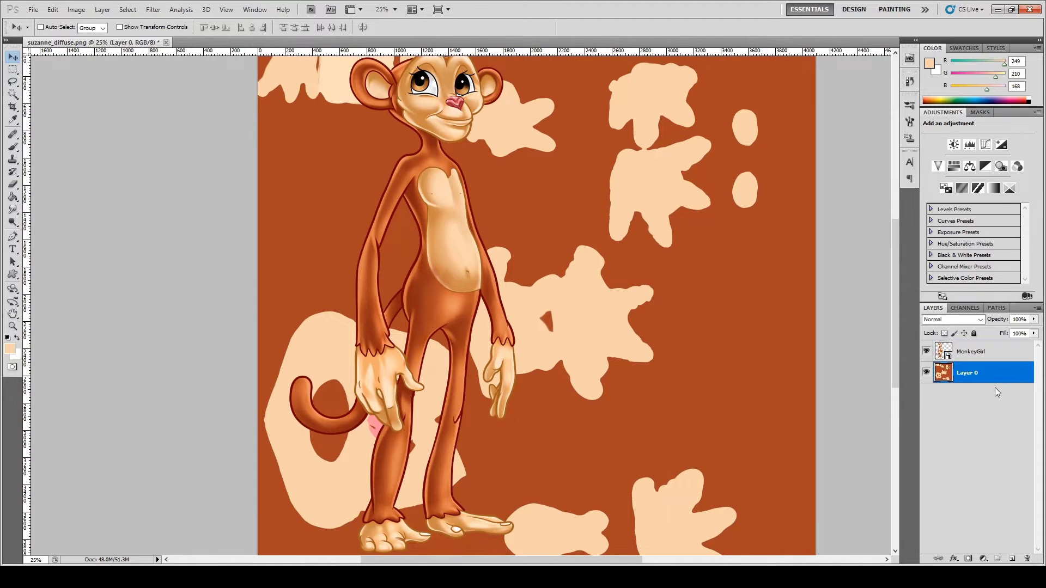
key(ctrl+minus)
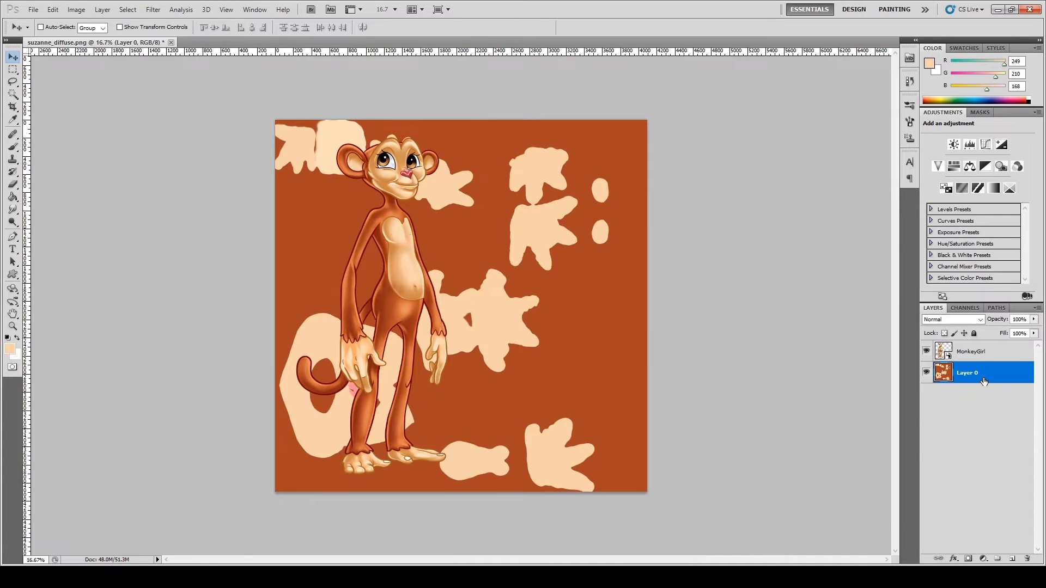
key(ctrl+plus)
click(968, 357)
click(965, 375)
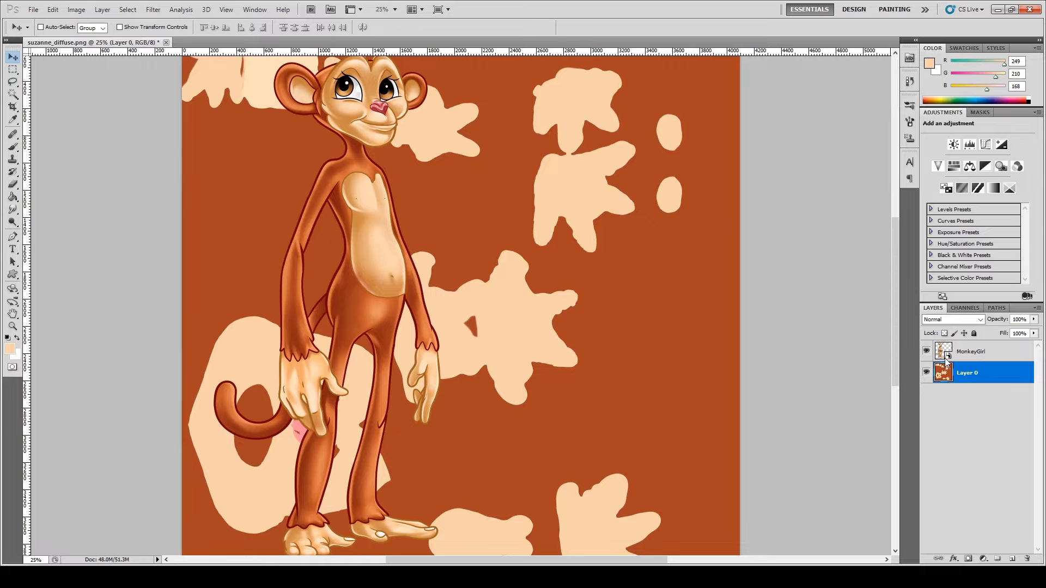
mouse_move(528, 294)
mouse_down()
mouse_move(571, 371)
mouse_move(532, 278)
mouse_move(507, 254)
mouse_move(529, 280)
mouse_up()
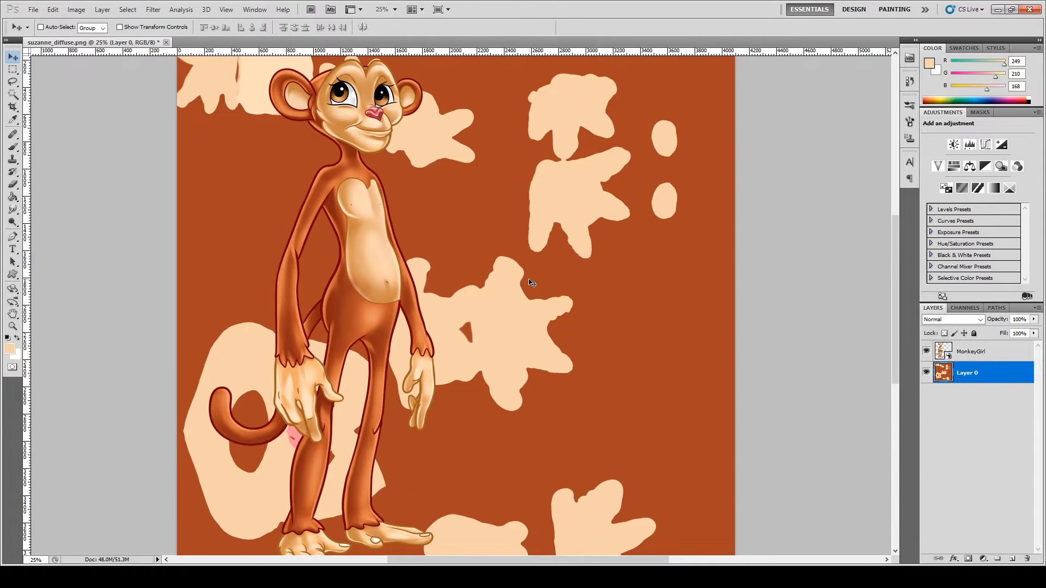
drag(508, 225, 515, 253)
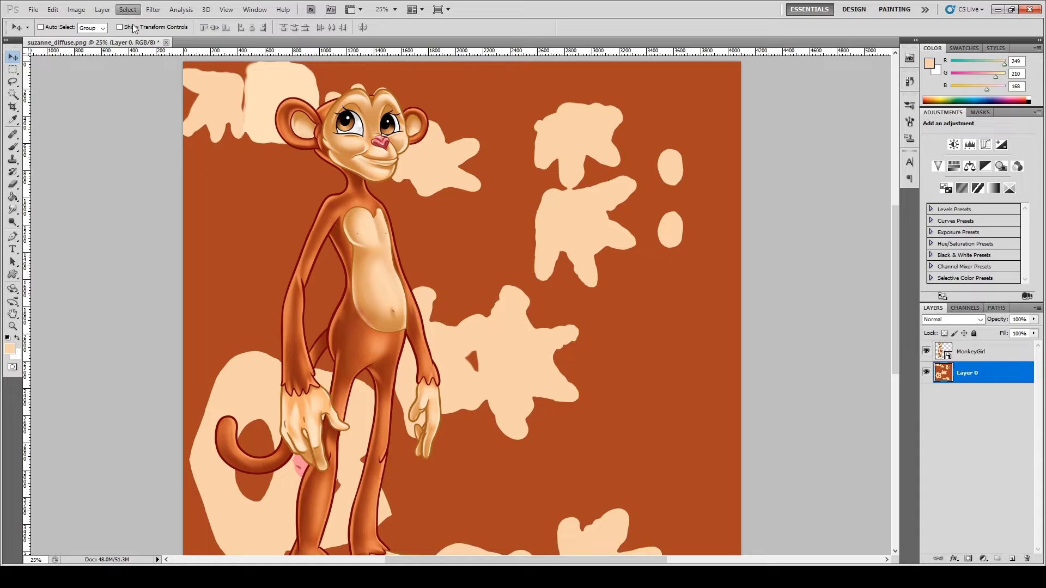
Step: Hide the MonkeyGirl layer and select all the brown fur areas of Layer 0 by colour range
key(i)
click(550, 262)
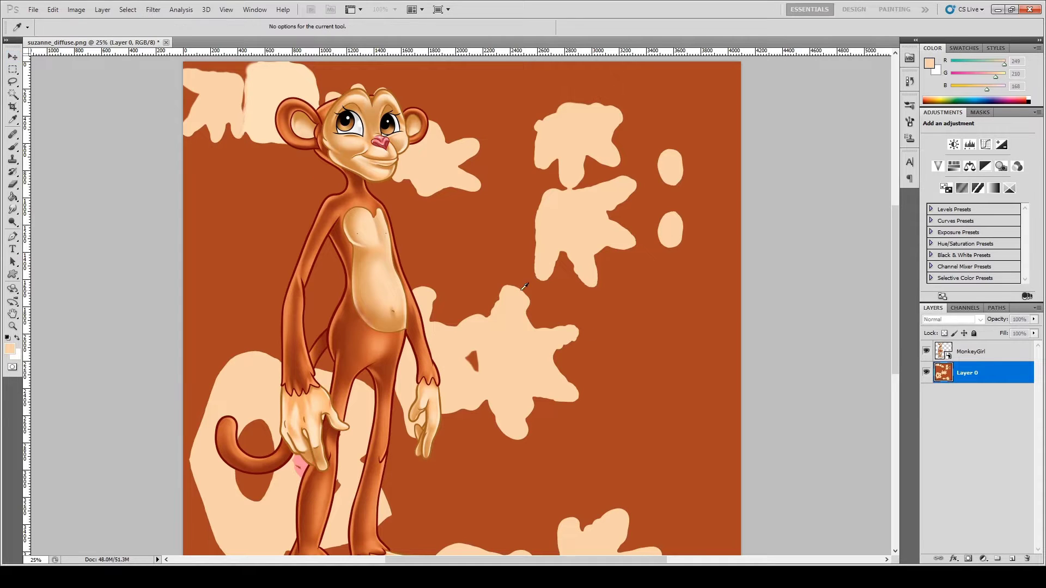
click(489, 243)
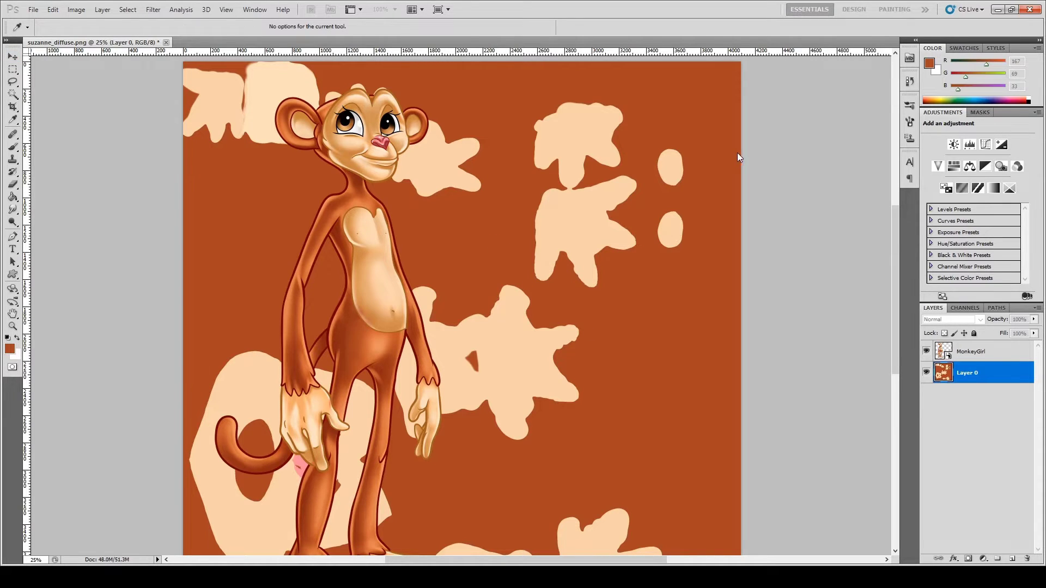
key(v)
click(926, 352)
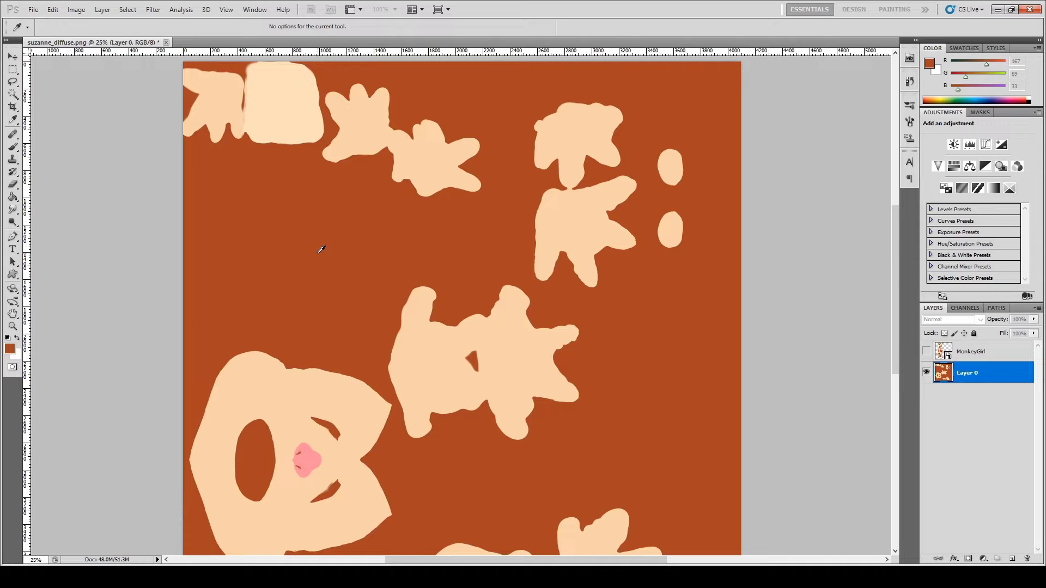
click(738, 146)
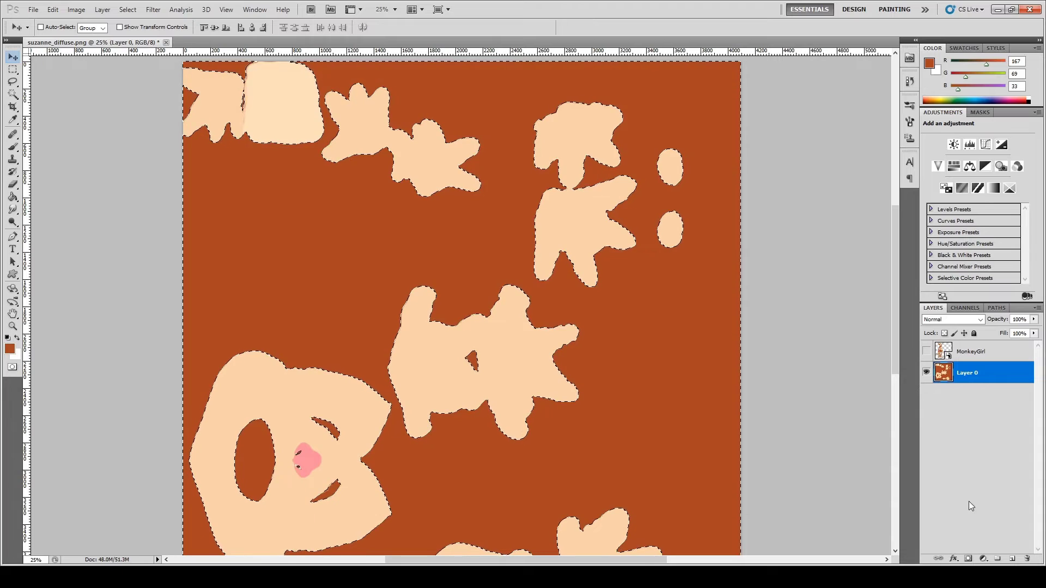
Step: Add a layer mask to Layer 0 from the brown-area selection and disable the mask
click(967, 559)
scroll(627, 367, down, 1)
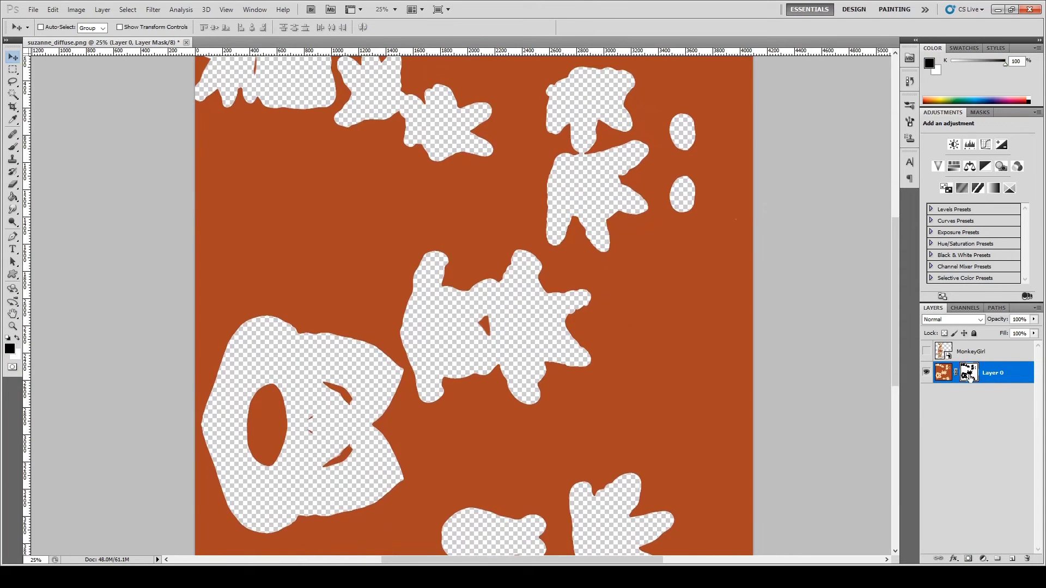
shift+click(969, 373)
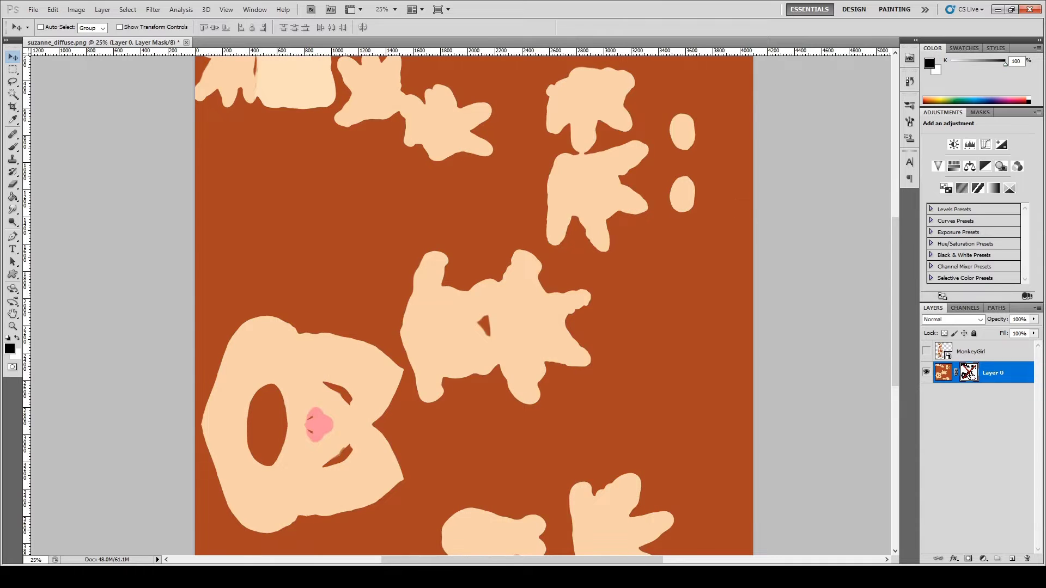
ctrl+click(968, 373)
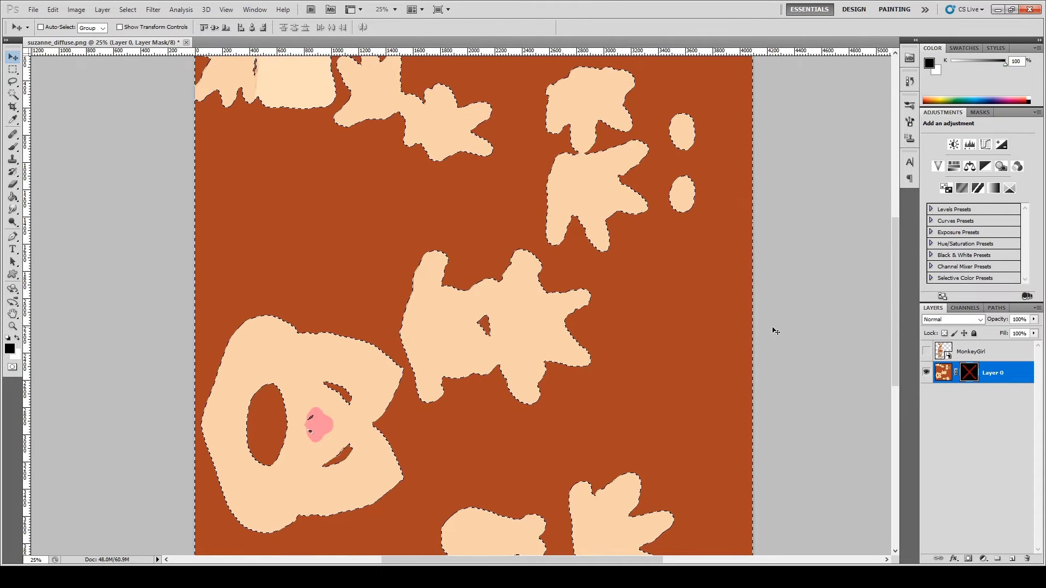
key(ctrl+z)
shift+click(968, 373)
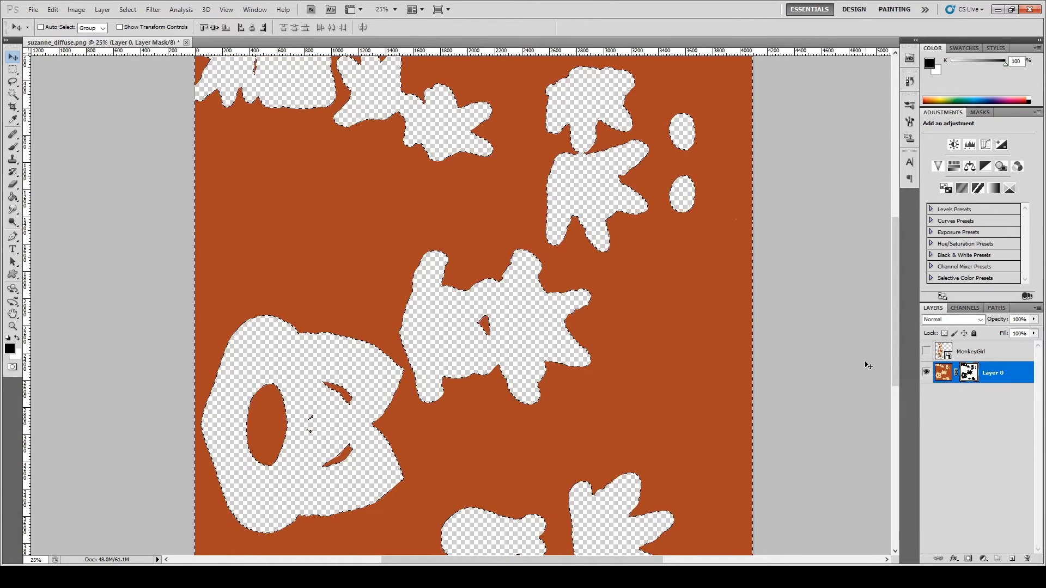
key(shift+F5)
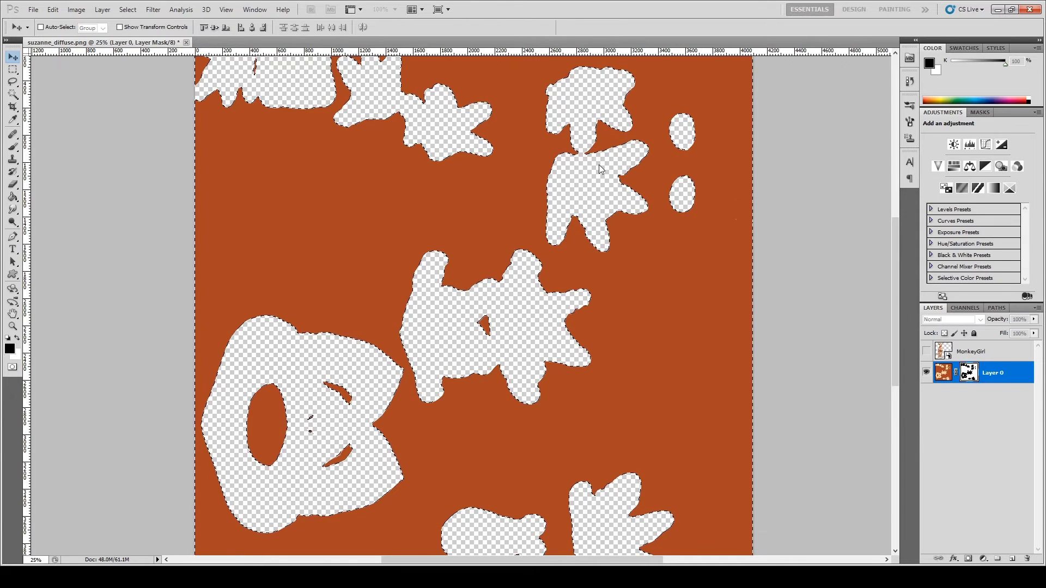
key(Return)
key(x)
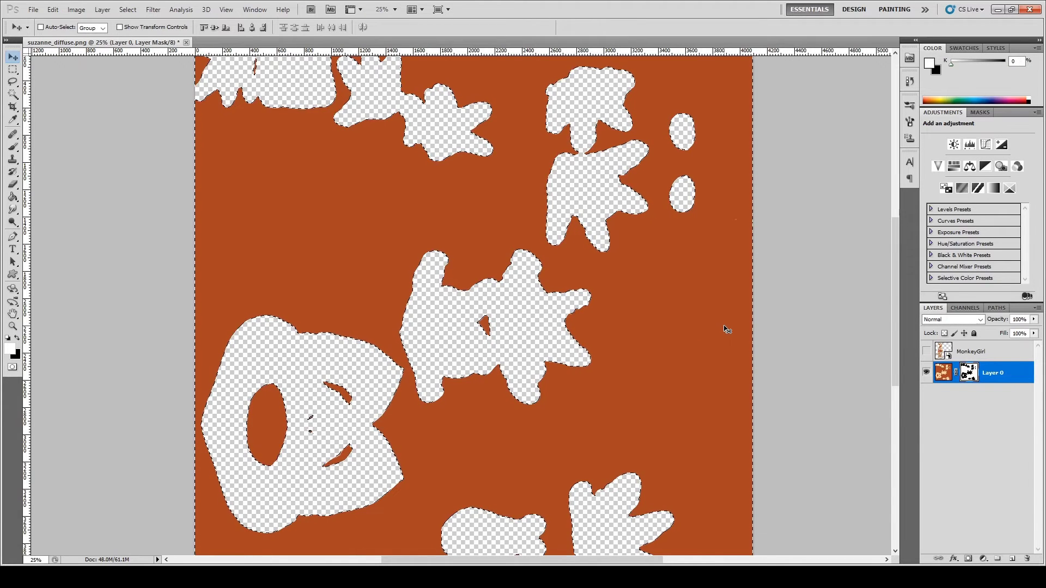
shift+click(969, 373)
key(alt+d)
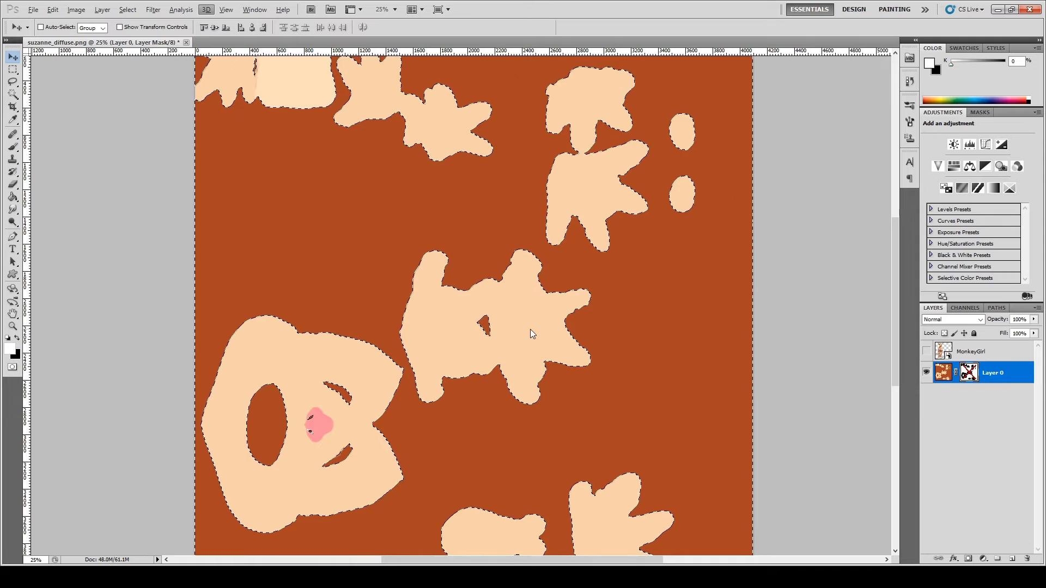
click(617, 290)
click(13, 69)
drag(287, 179, 294, 178)
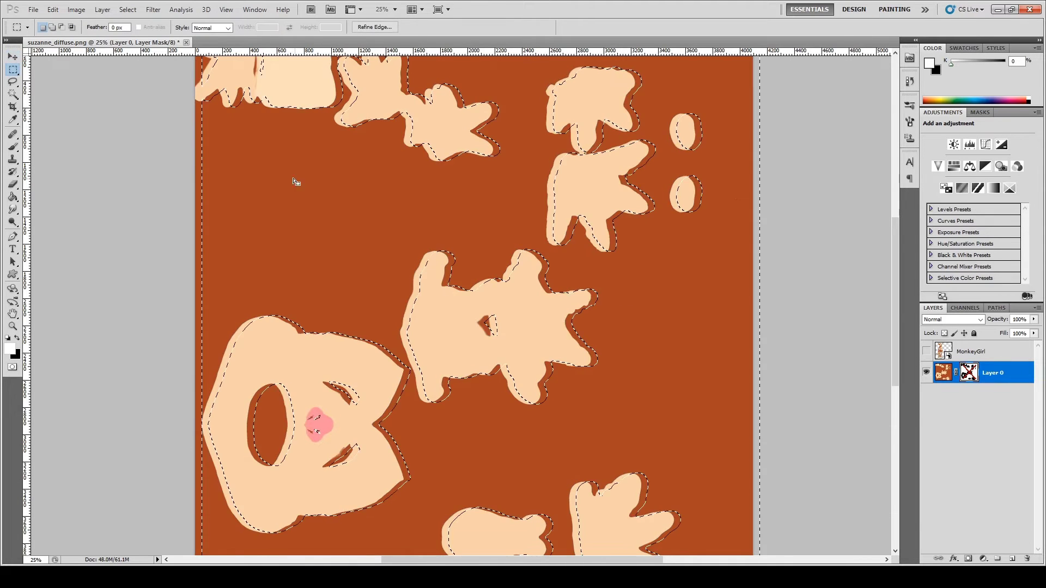
key(ctrl+d)
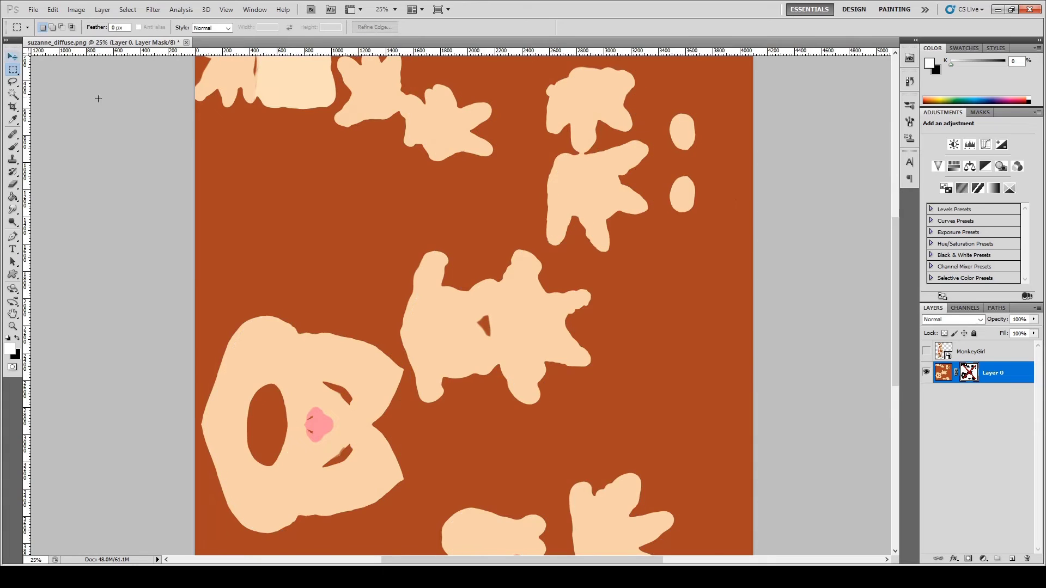
Step: Target Layer 0's image instead of its mask and load the mask as a selection of the brown areas
drag(579, 243, 594, 289)
click(943, 374)
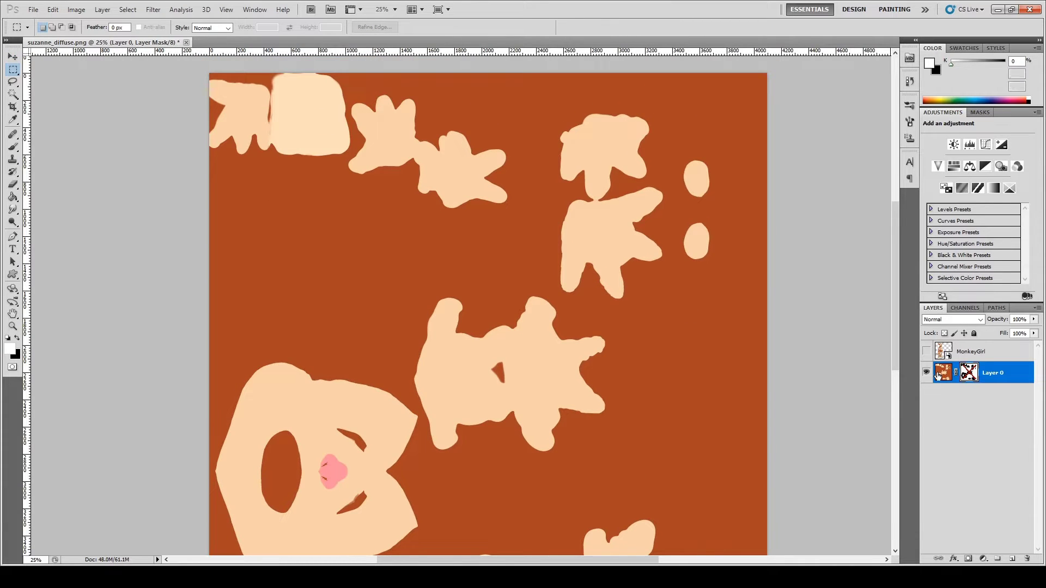
drag(598, 367, 659, 327)
ctrl+click(970, 378)
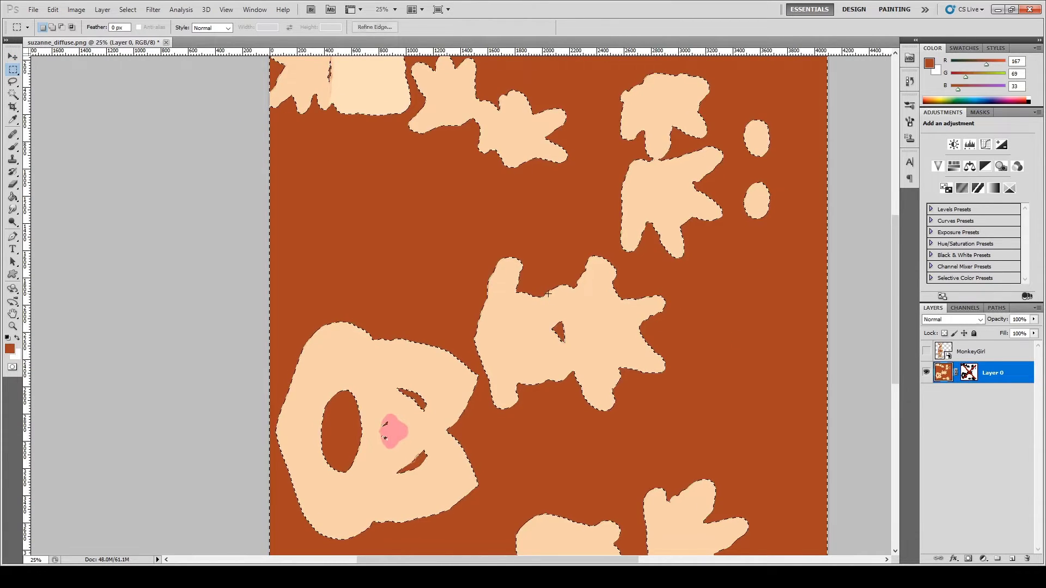
Step: Try brushing a bright orange (R 255, G 68, B 0) over the selected brown area, and undo the painting
click(12, 146)
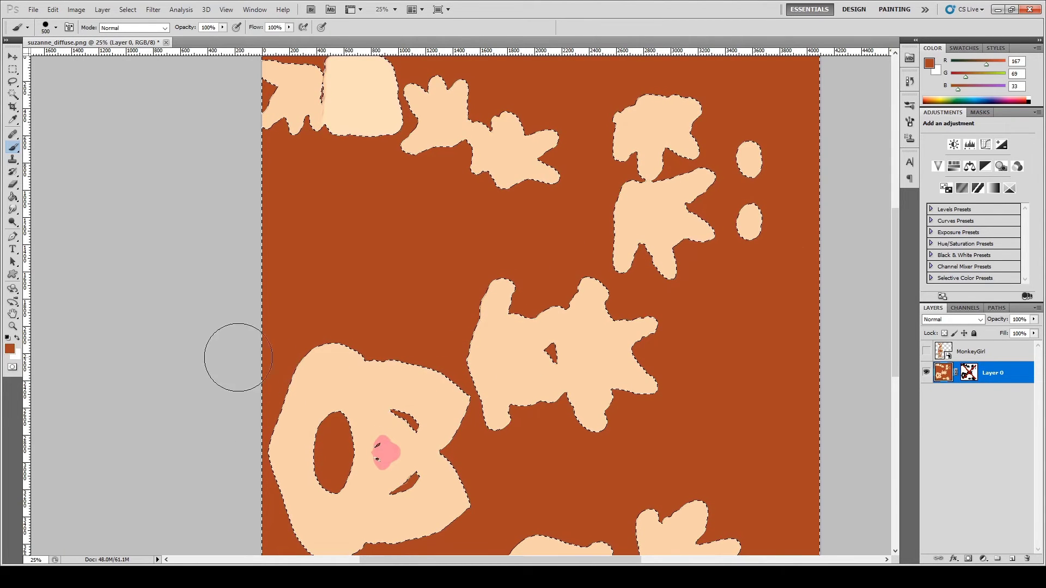
click(10, 349)
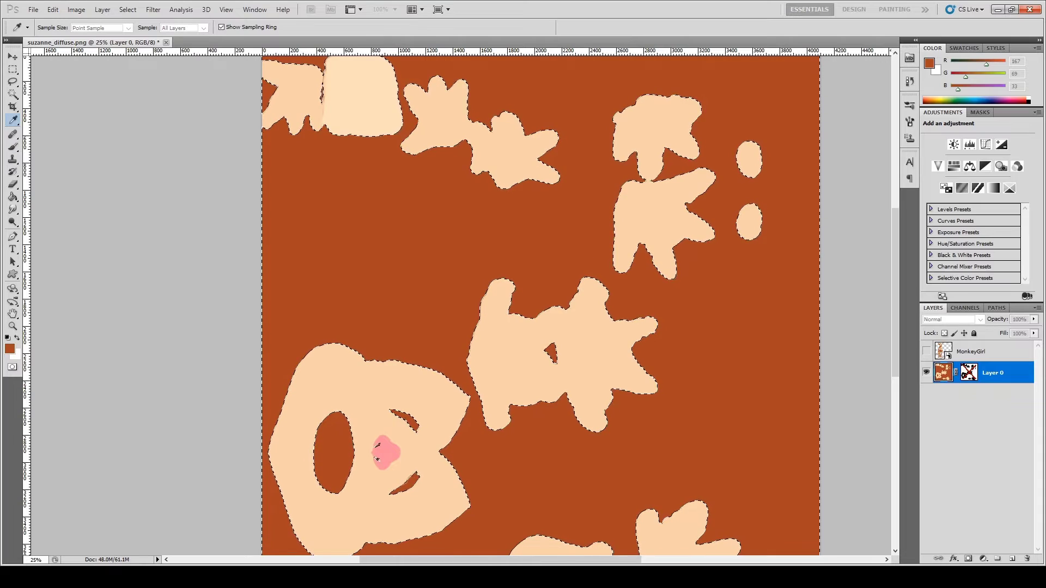
click(516, 276)
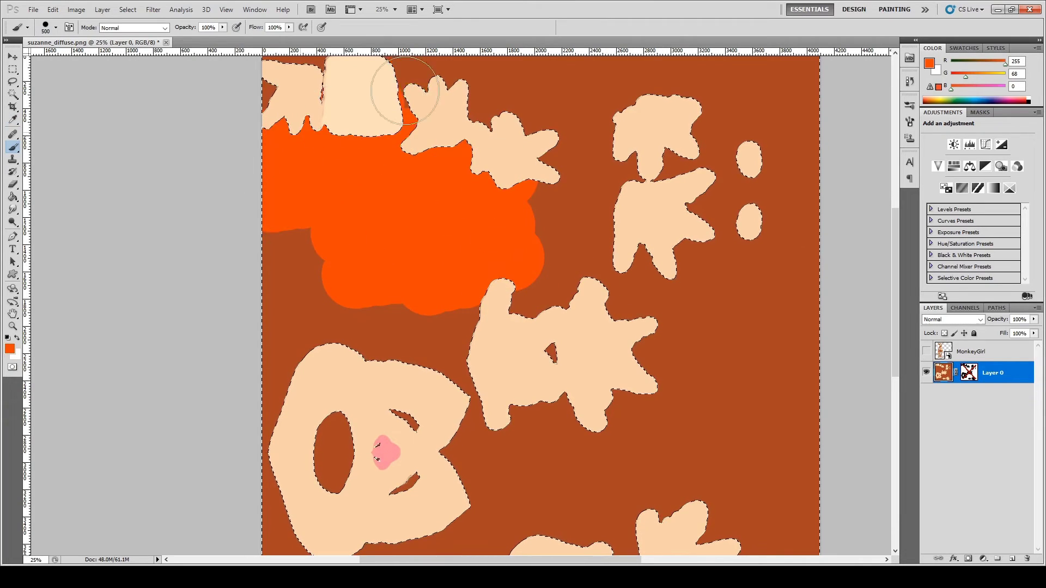
drag(405, 90, 636, 141)
key(ctrl+z)
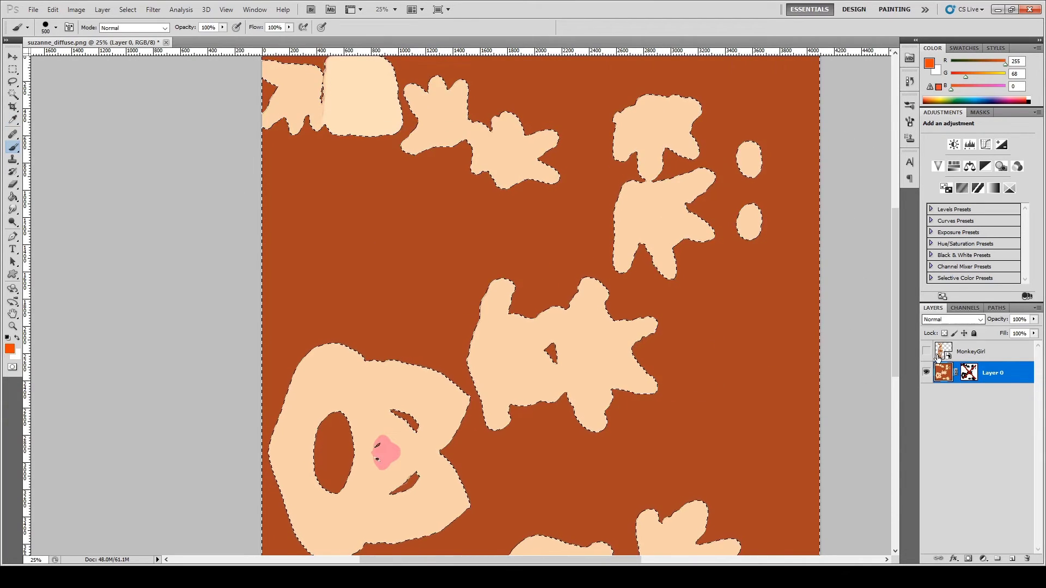
Step: Show the MonkeyGirl layer, sample orange R 204, G 101, B 51 from its arm, and fill the selected brown area with the Paint Bucket
click(926, 351)
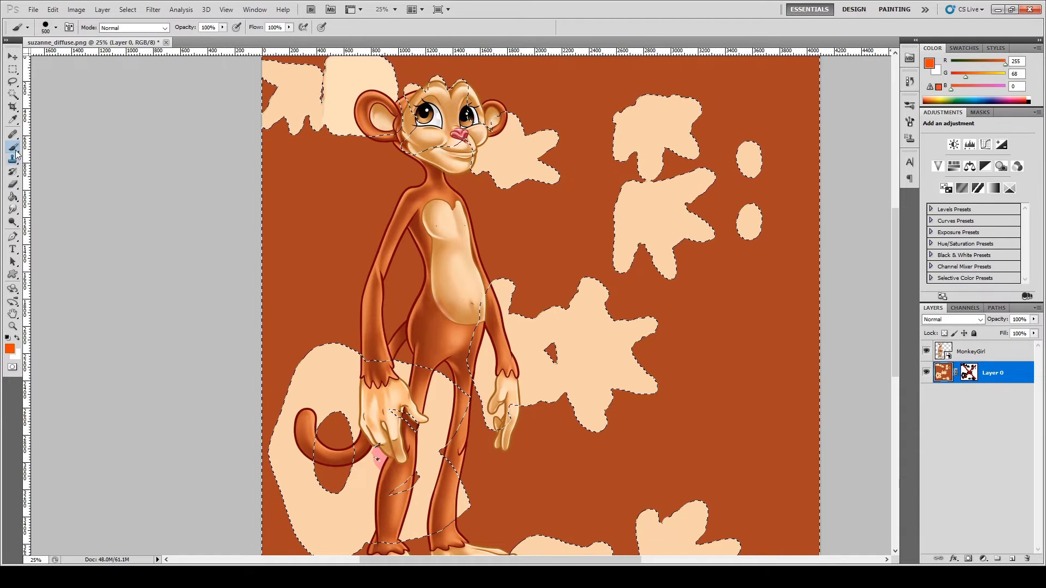
click(13, 197)
key(ctrl+plus)
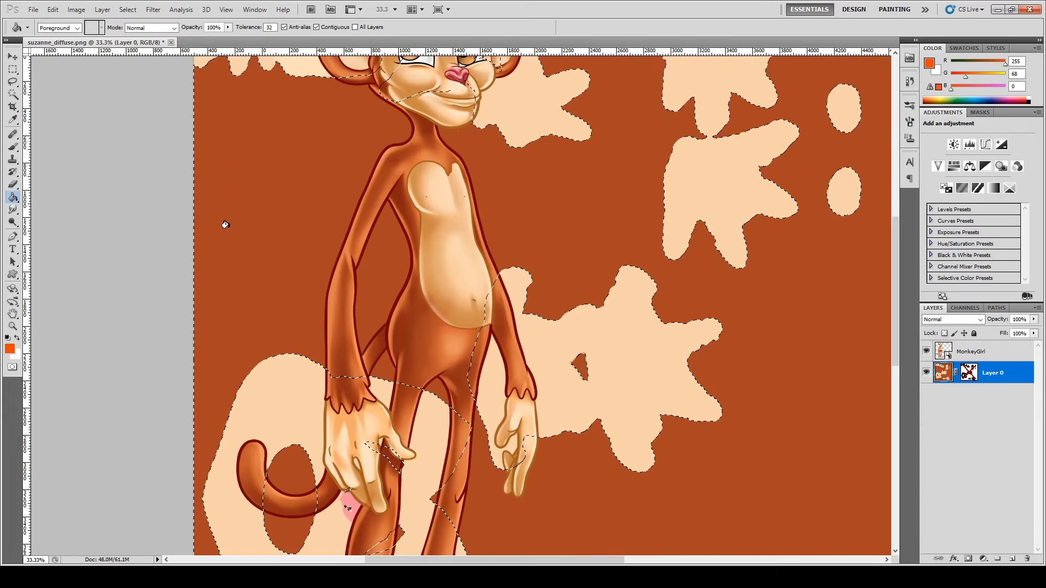
alt+click(352, 305)
alt+drag(351, 304, 336, 303)
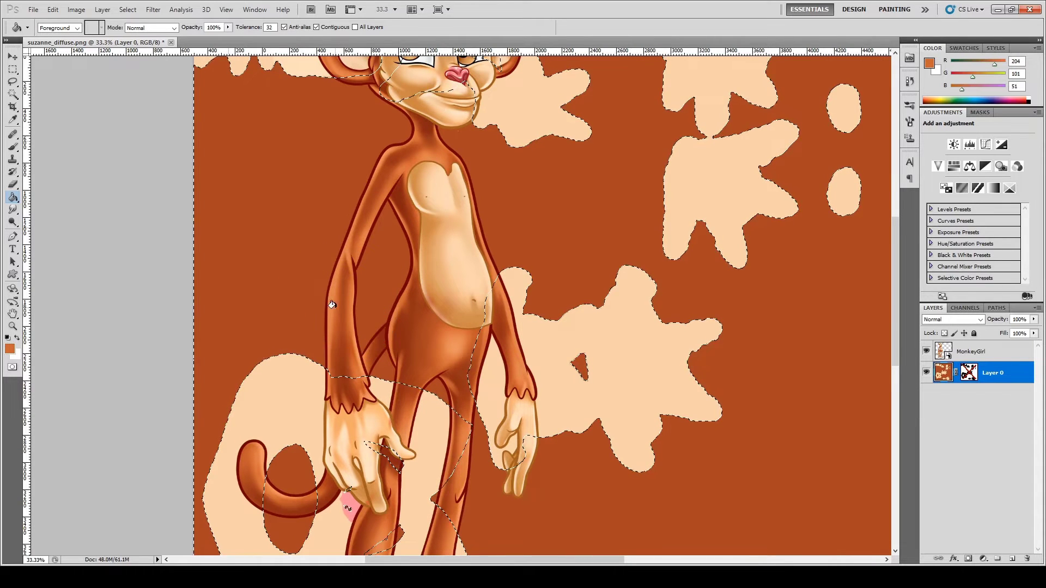
click(287, 227)
Step: Invert the selection to target the light skin patches of the texture
mouse_move(469, 180)
mouse_down()
mouse_move(450, 273)
mouse_move(477, 210)
mouse_up()
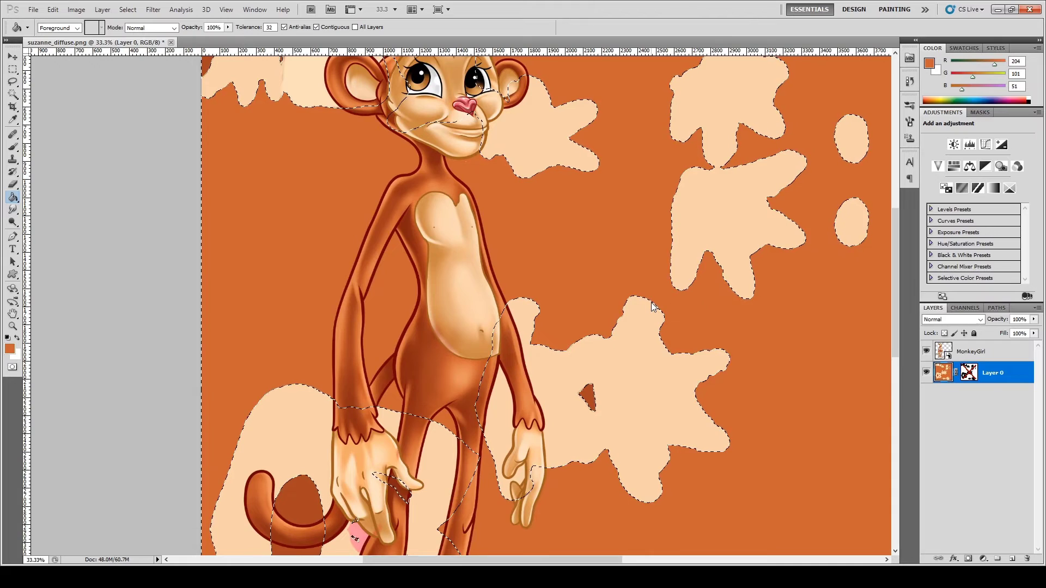
key(ctrl+i)
key(ctrl+z)
click(13, 57)
drag(420, 202, 435, 266)
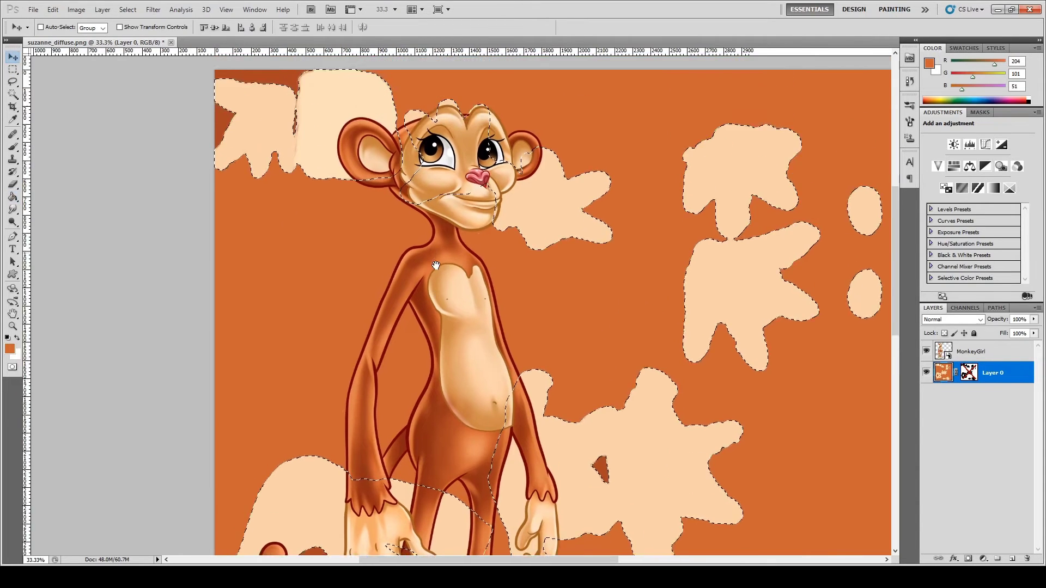
key(ctrl+d)
Step: Ready the Paint Bucket and sample skin tan R 234, G 187, B 137 from the MonkeyGirl's cheek
key(ctrl+plus)
key(ctrl+plus)
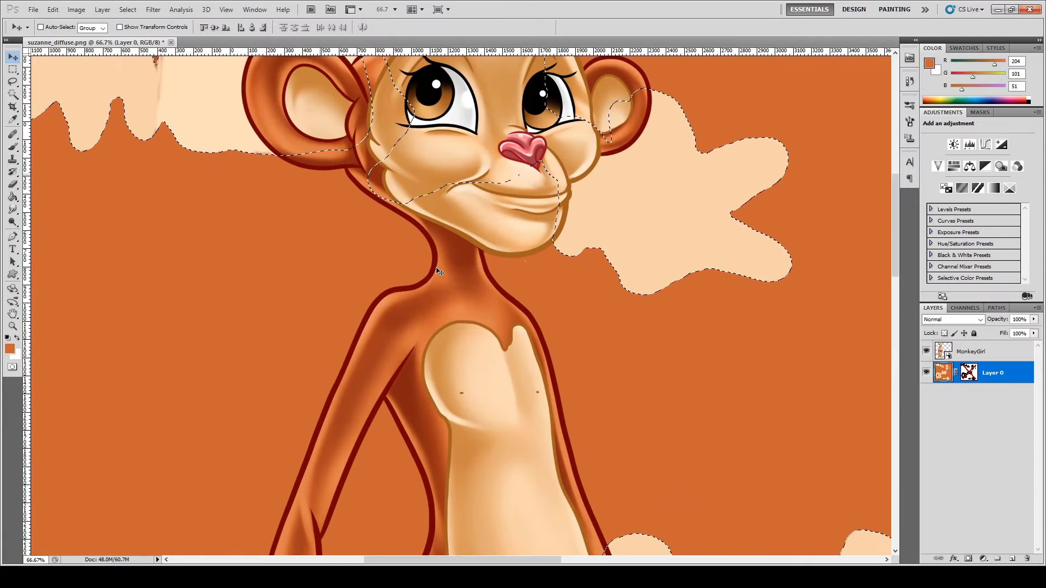
click(13, 196)
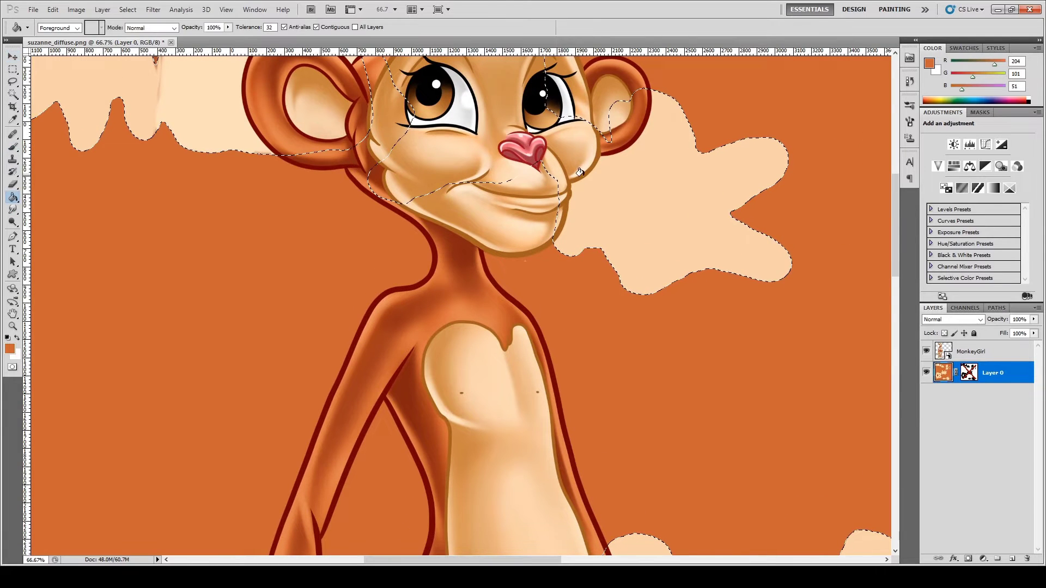
alt+click(537, 221)
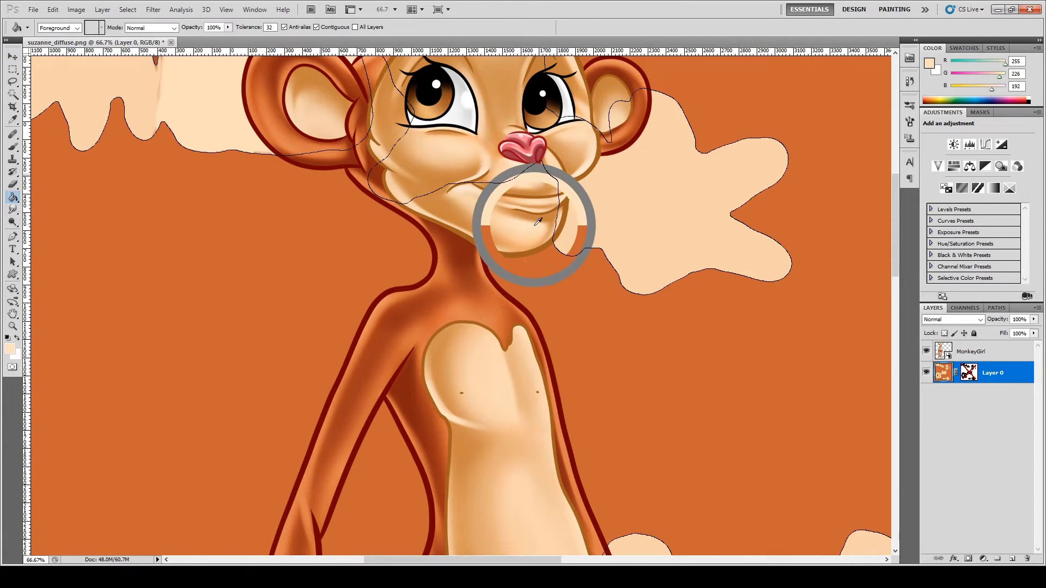
alt+click(442, 150)
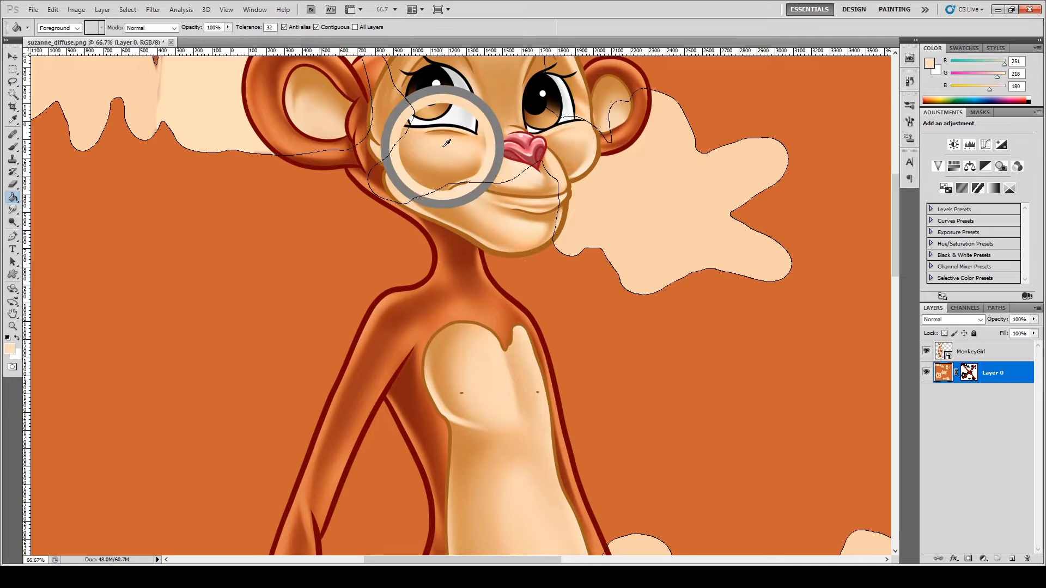
alt+drag(443, 151, 437, 158)
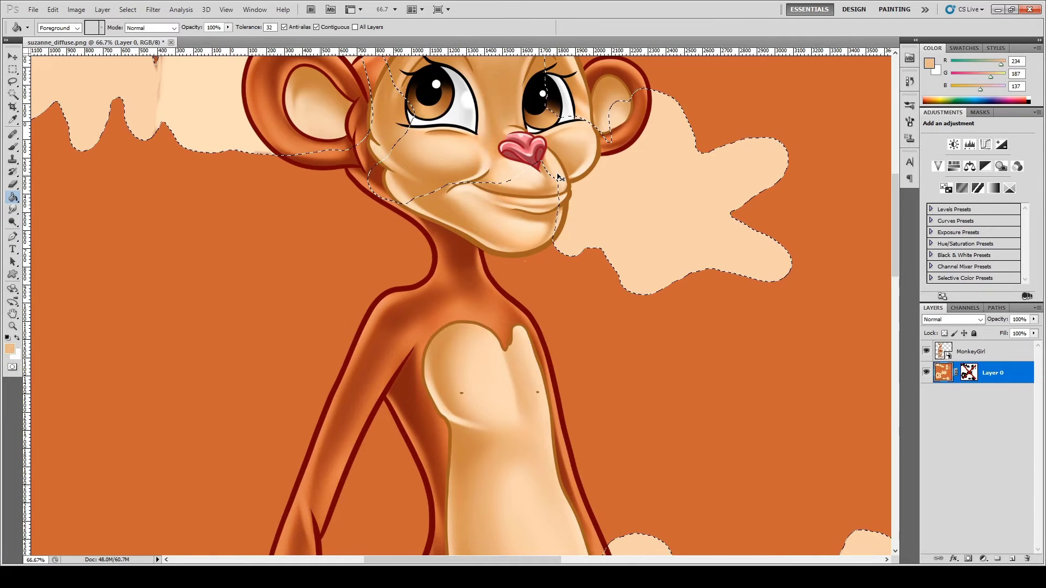
Step: Fill the selected hand, foot and face patches with the sampled tan, undoing the last fill near the texture's upper-left corner
key(ctrl+0)
click(544, 208)
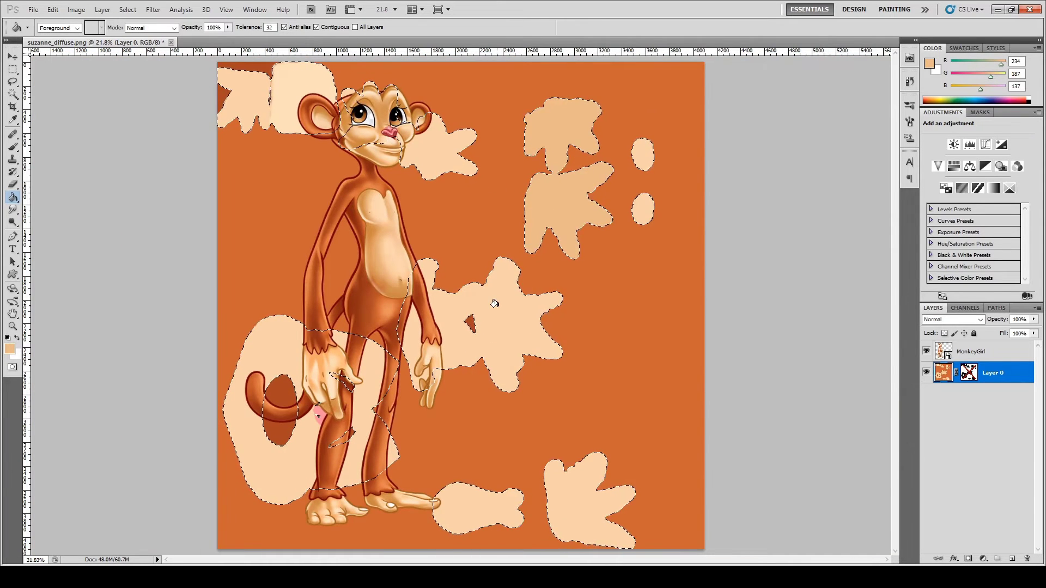
click(507, 321)
click(564, 484)
click(467, 506)
click(256, 463)
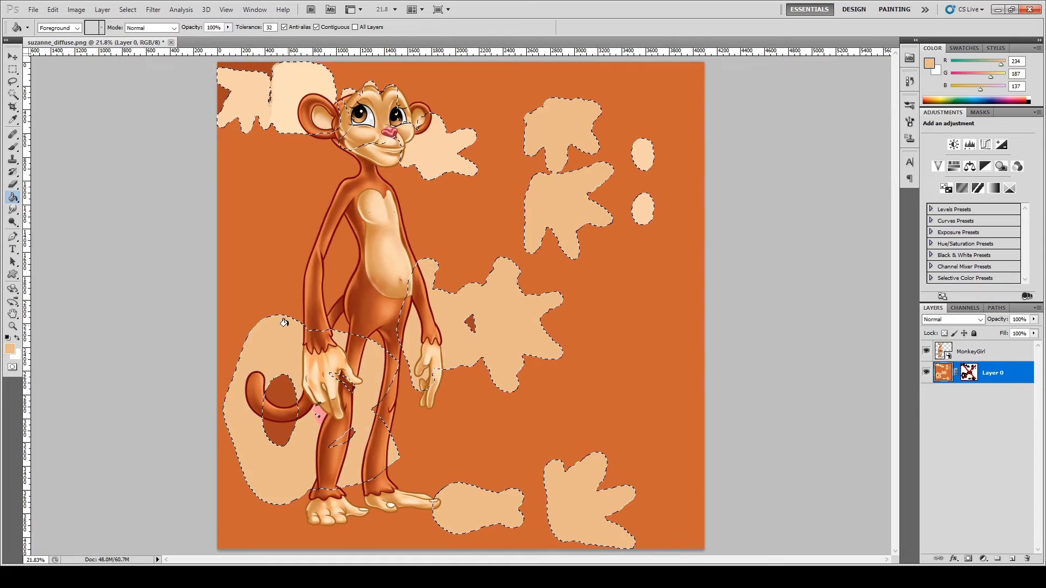
click(306, 118)
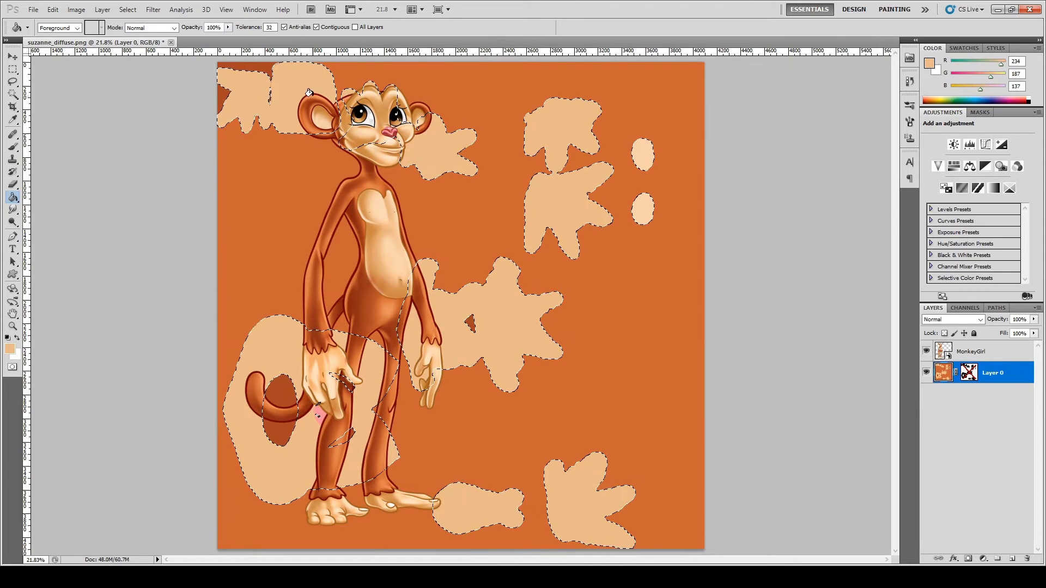
key(ctrl+z)
Step: Hide the MonkeyGirl layer and subtract the pale rounded belly patch from the selection with the Lasso
key(ctrl+plus)
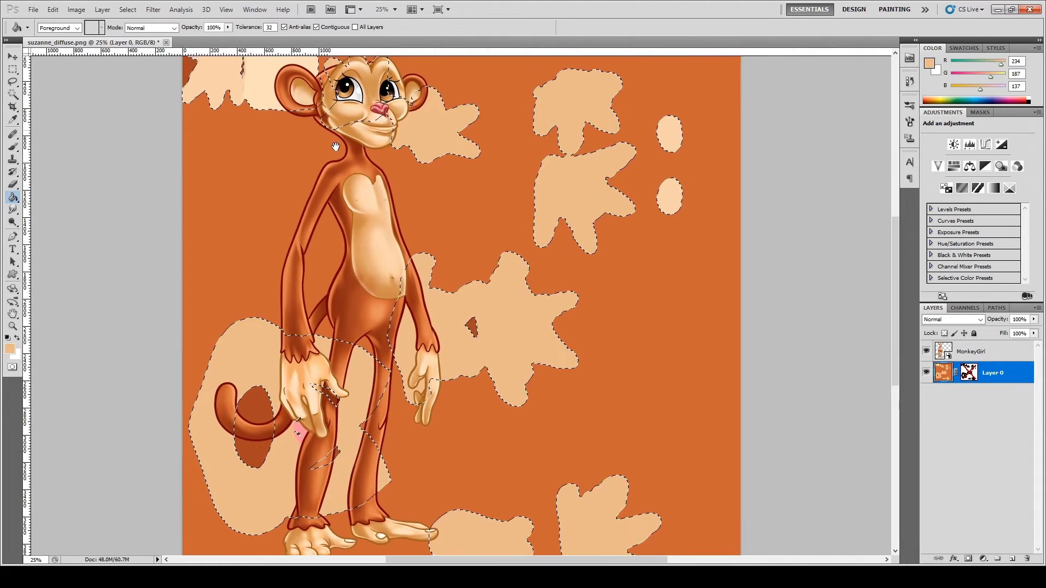
drag(331, 136, 440, 293)
click(926, 351)
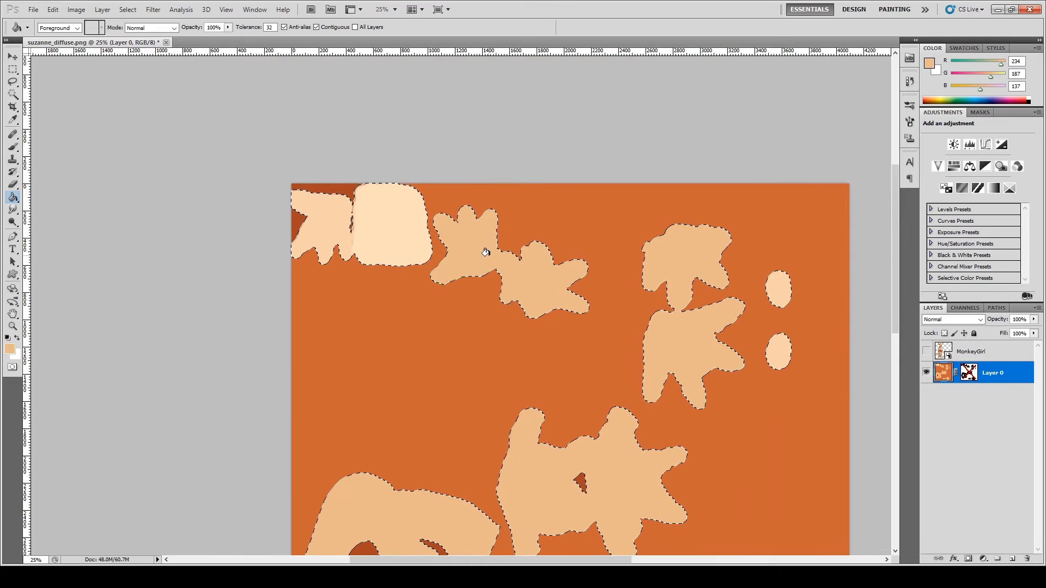
key(ctrl+plus)
key(ctrl+plus)
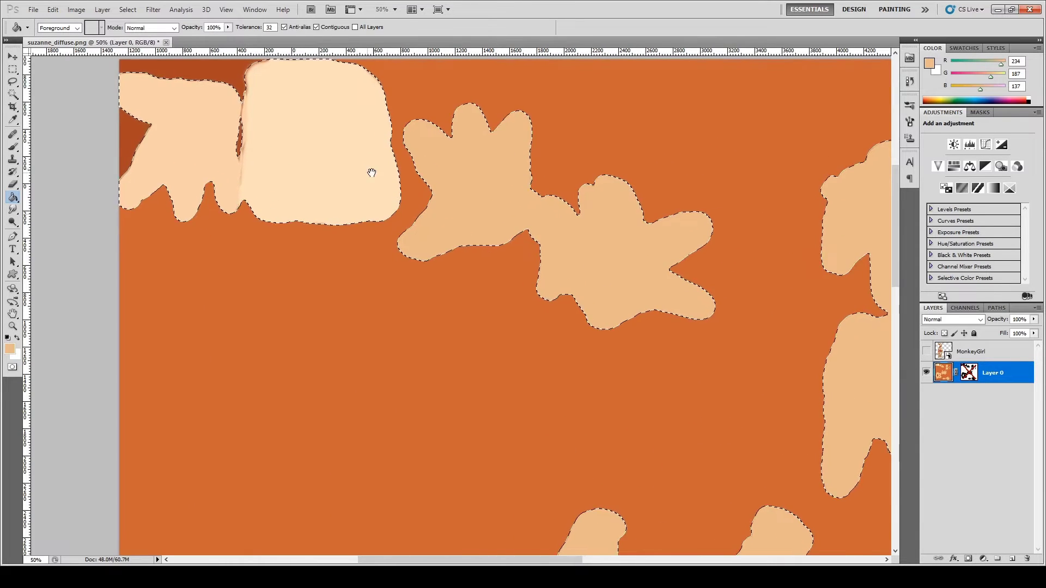
drag(369, 171, 456, 243)
key(l)
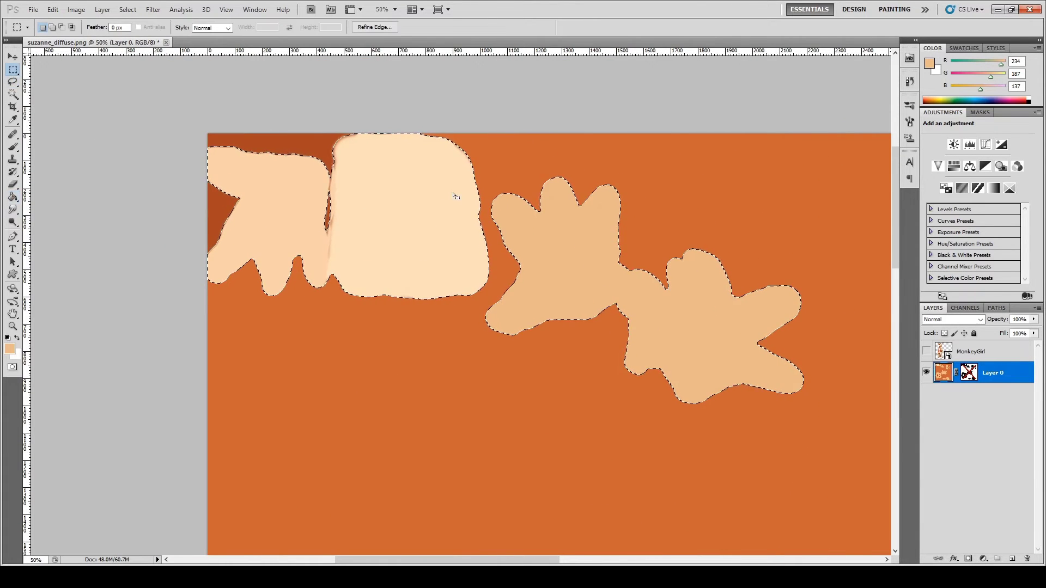
mouse_move(341, 132)
alt+mouse_down()
mouse_move(326, 261)
mouse_move(348, 318)
mouse_move(460, 302)
mouse_move(491, 275)
mouse_move(489, 175)
mouse_move(424, 68)
alt+mouse_up()
drag(346, 155, 425, 162)
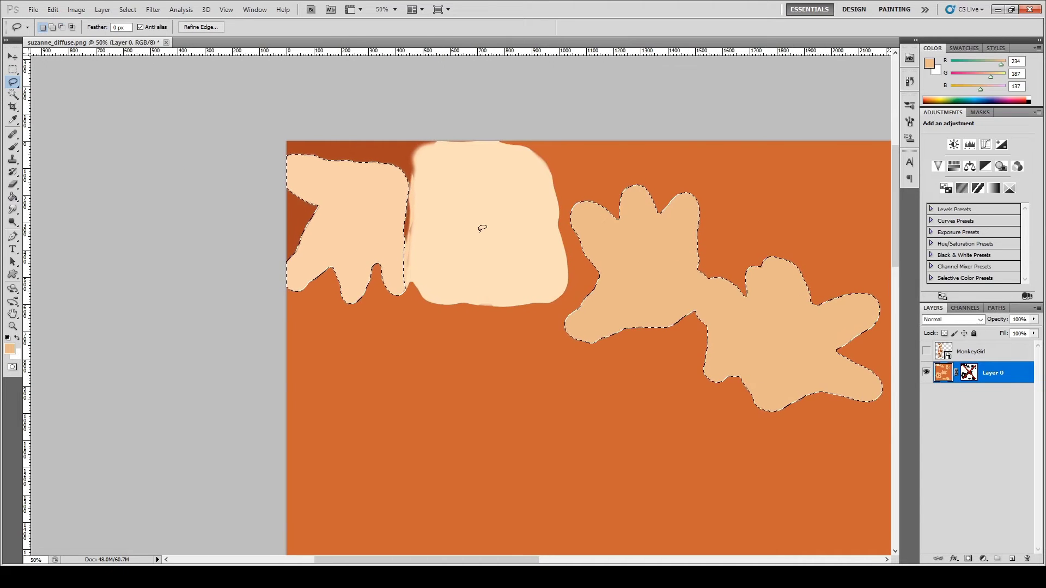
Step: Fill the hand patch beside the pale belly patch with the sampled tan using the Paint Bucket
click(13, 197)
click(360, 229)
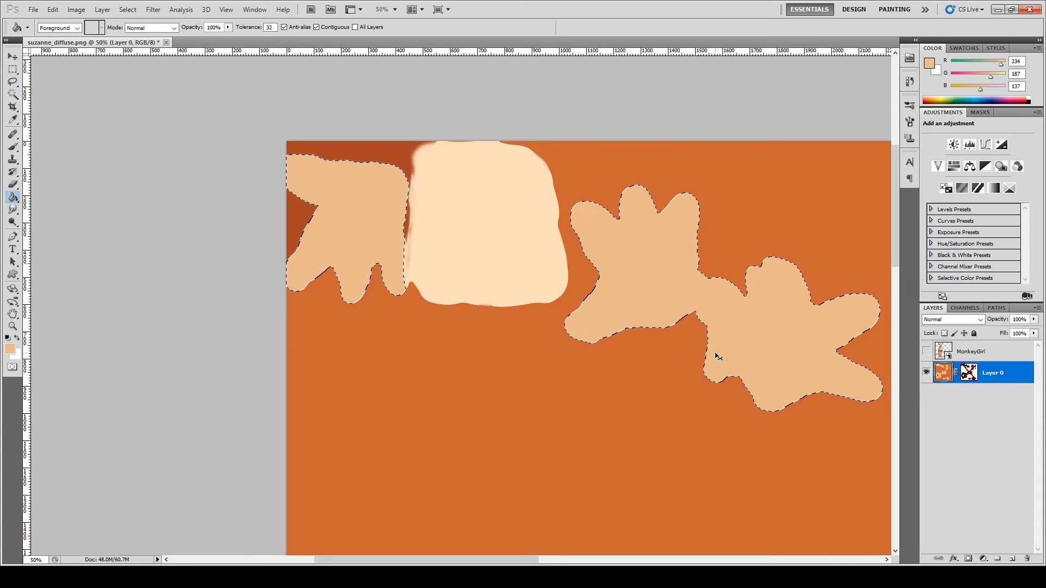
key(d)
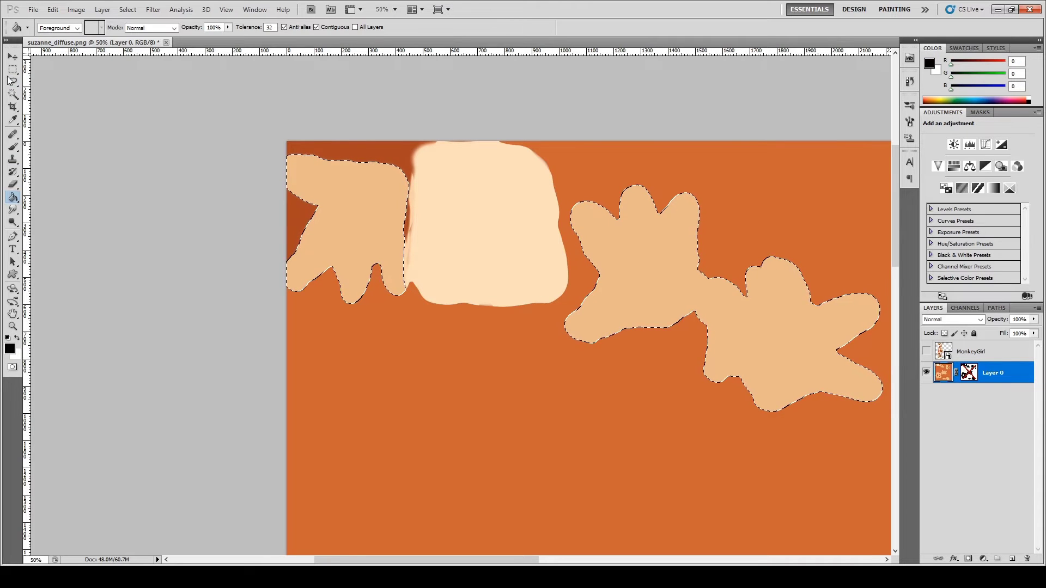
key(v)
key(ctrl+d)
Step: Clear the selection around the skin patches and focus on the face patch's nose area
key(ctrl+minus)
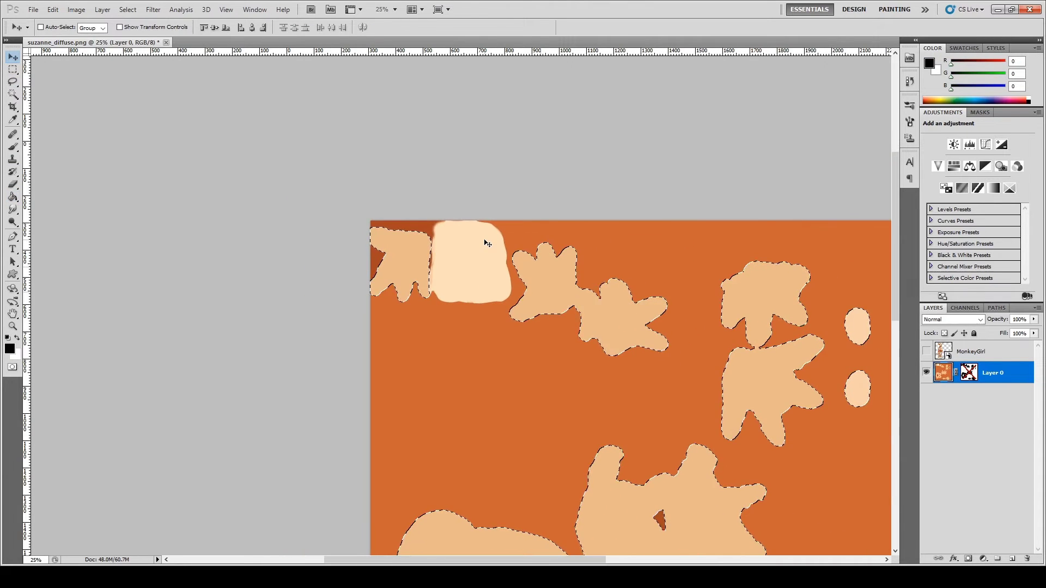
drag(768, 417, 675, 293)
drag(701, 370, 665, 282)
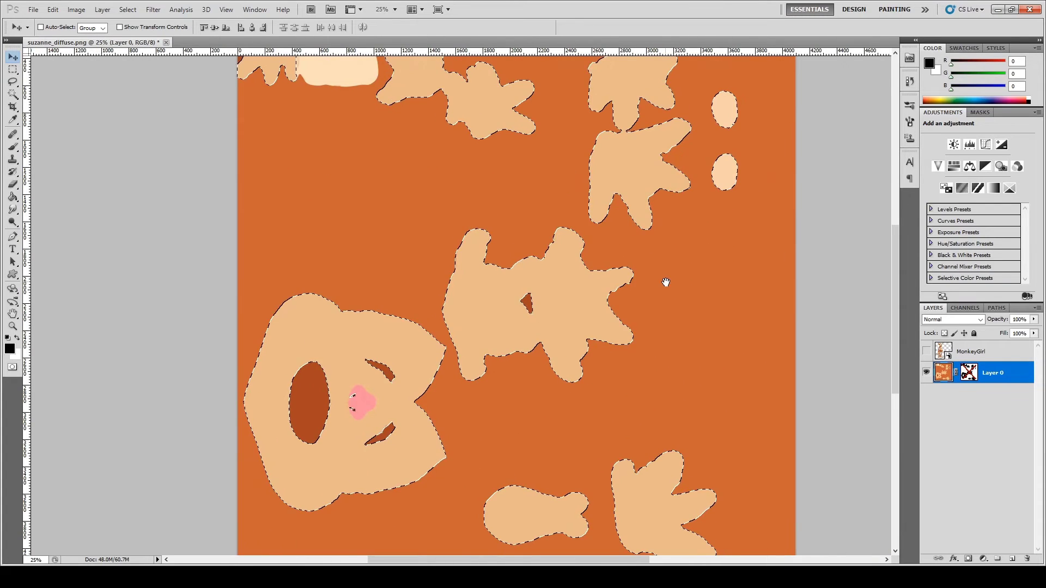
drag(383, 351, 498, 283)
key(ctrl+plus)
key(ctrl+plus)
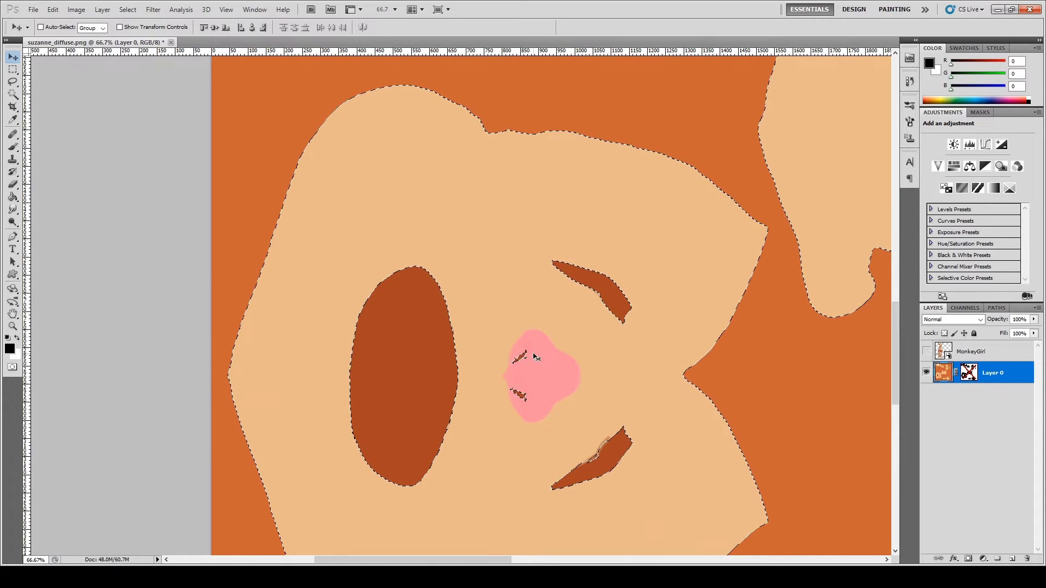
key(m)
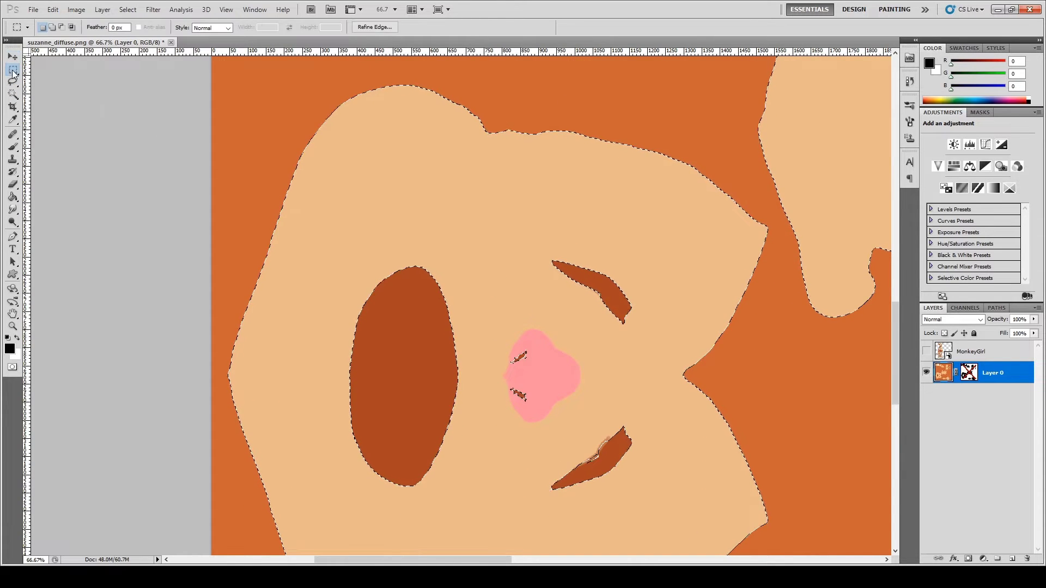
key(ctrl+d)
drag(551, 342, 538, 299)
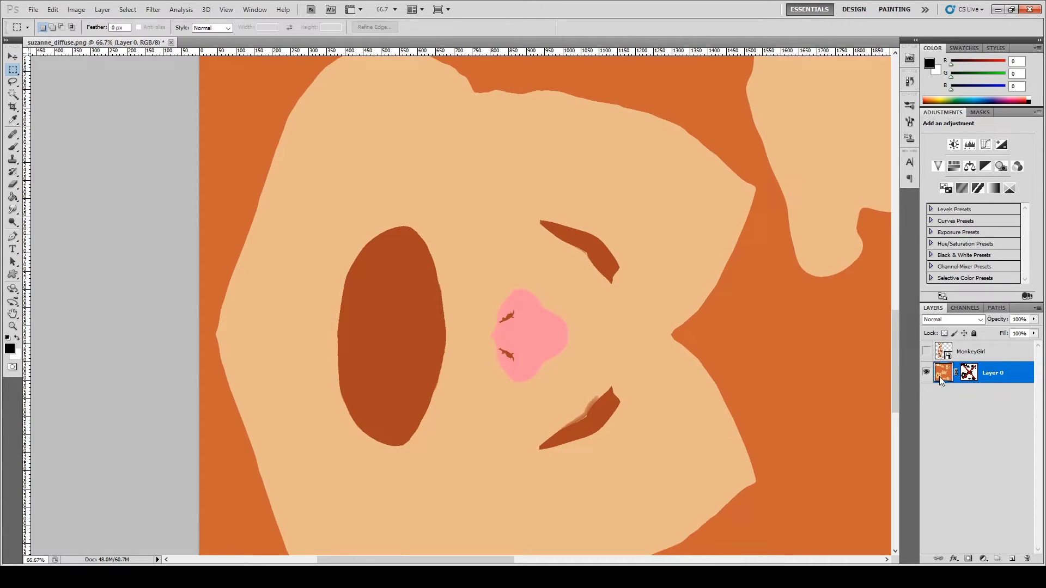
Step: Sample pink R 253, G 142, B 156 from the nose and paint over its brown nostril marks with a 40 px brush
click(12, 148)
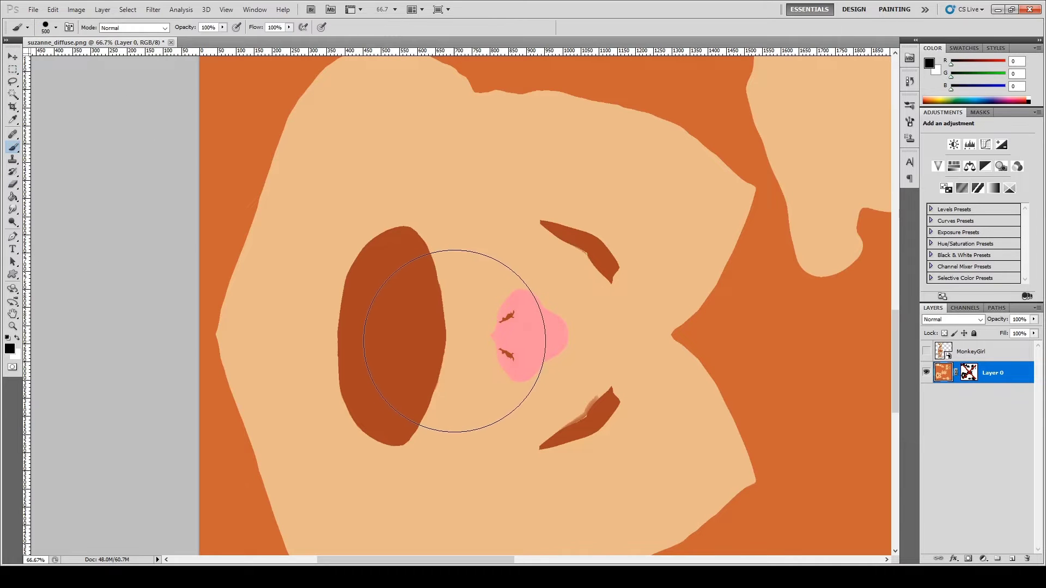
alt+click(528, 336)
key(bracketleft)
key(bracketleft)
key(bracketleft)
key(bracketleft)
key(bracketleft)
key(bracketleft)
key(bracketleft)
key(bracketleft)
key(bracketleft)
key(bracketleft)
key(bracketleft)
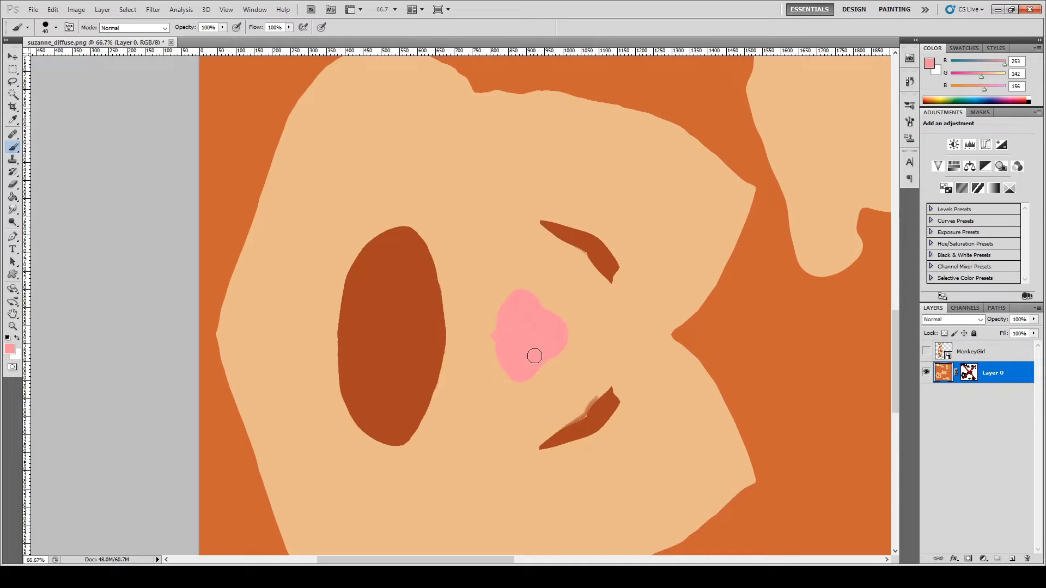
Step: Sample orange R 204, G 101, B 51 from the fur and fill the remaining dark brown gaps in the face and hand patches
drag(625, 355, 547, 333)
key(ctrl+minus)
key(ctrl+minus)
key(ctrl+minus)
key(ctrl+minus)
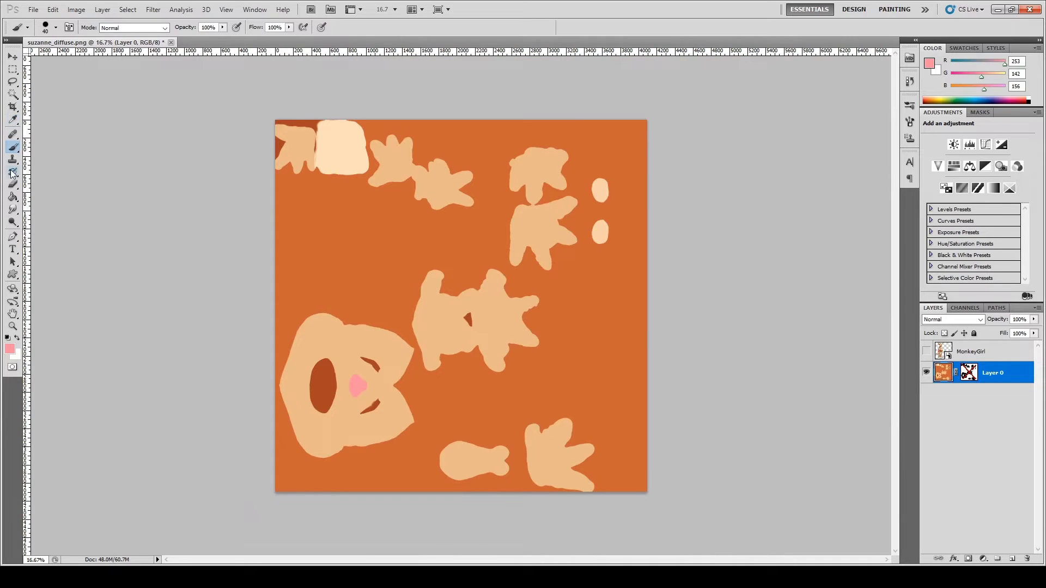
click(15, 200)
alt+click(384, 226)
click(318, 373)
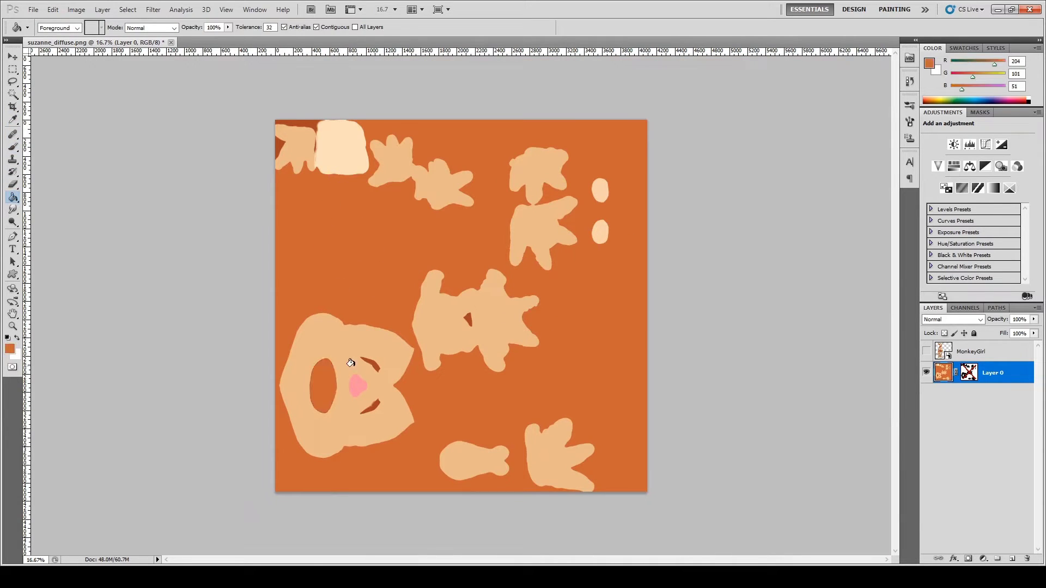
click(370, 399)
click(277, 147)
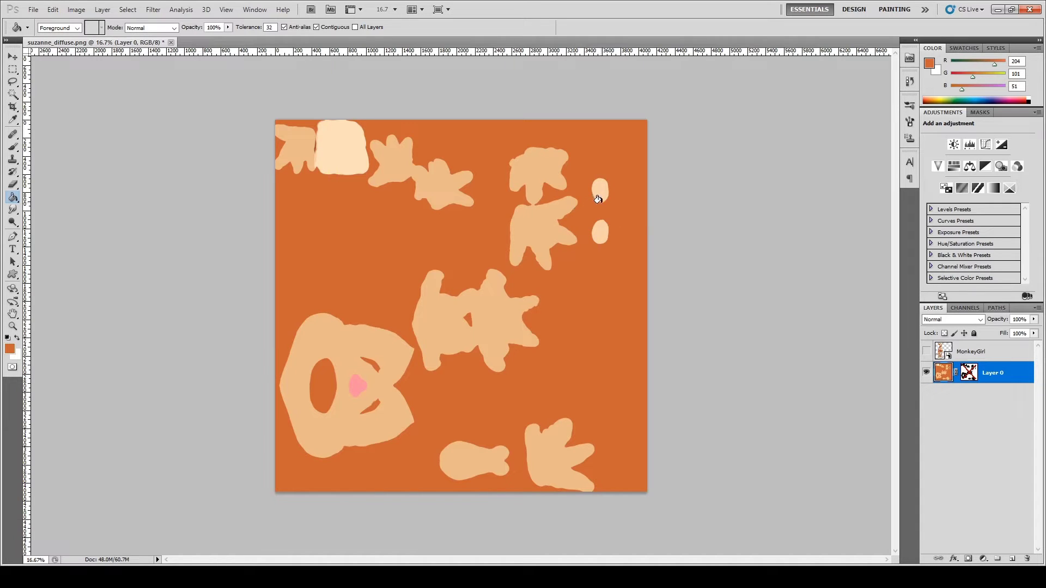
Step: Sample tan R 234, G 187, B 137 from a hand patch and fill the two small oval patches
alt+click(541, 222)
click(596, 190)
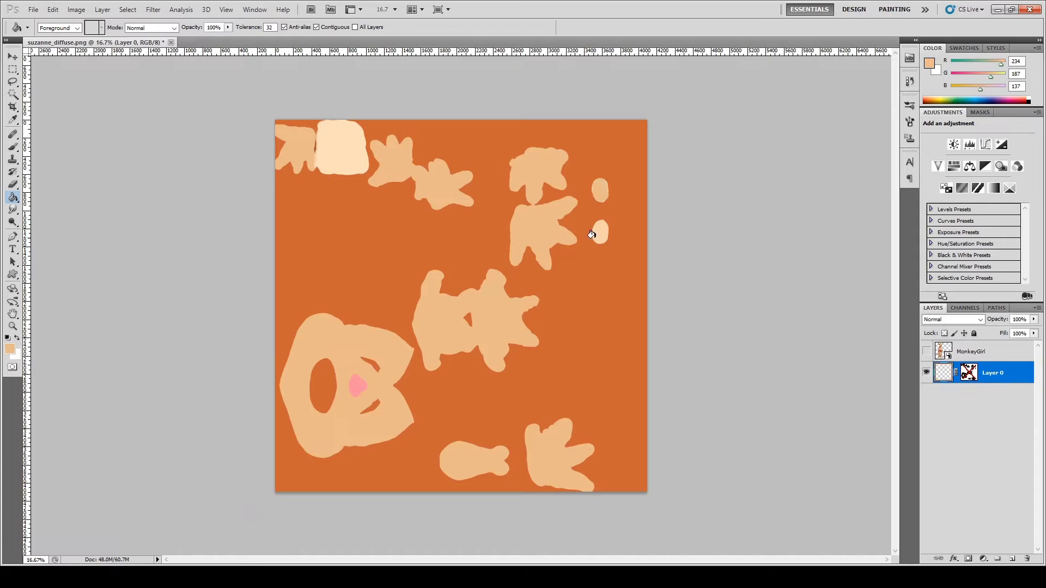
click(595, 232)
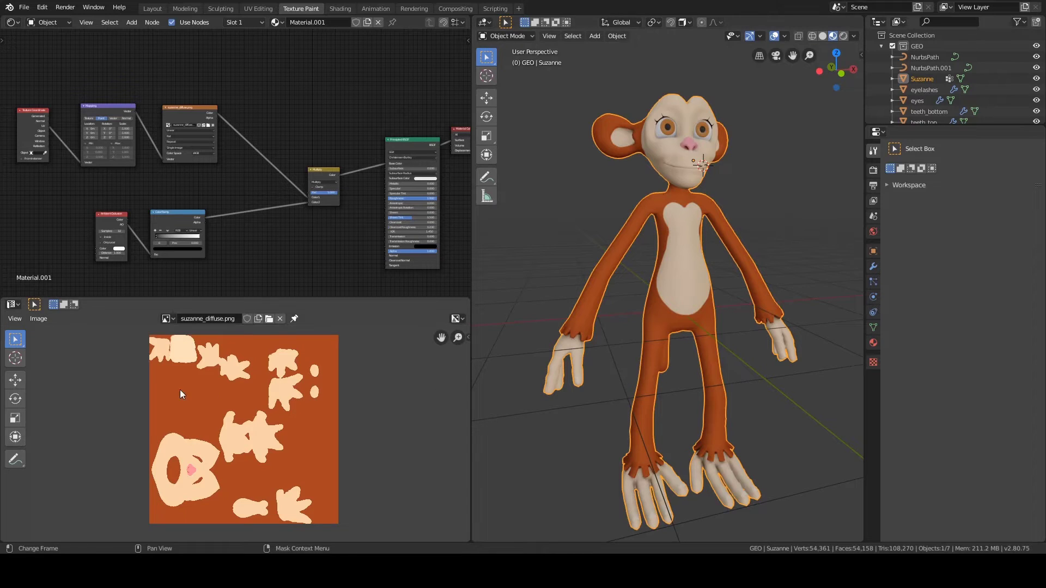
Step: Switch to Blender, reload the suzanne_diffuse.png image and check the recoloured monkey from the front and back
click(44, 321)
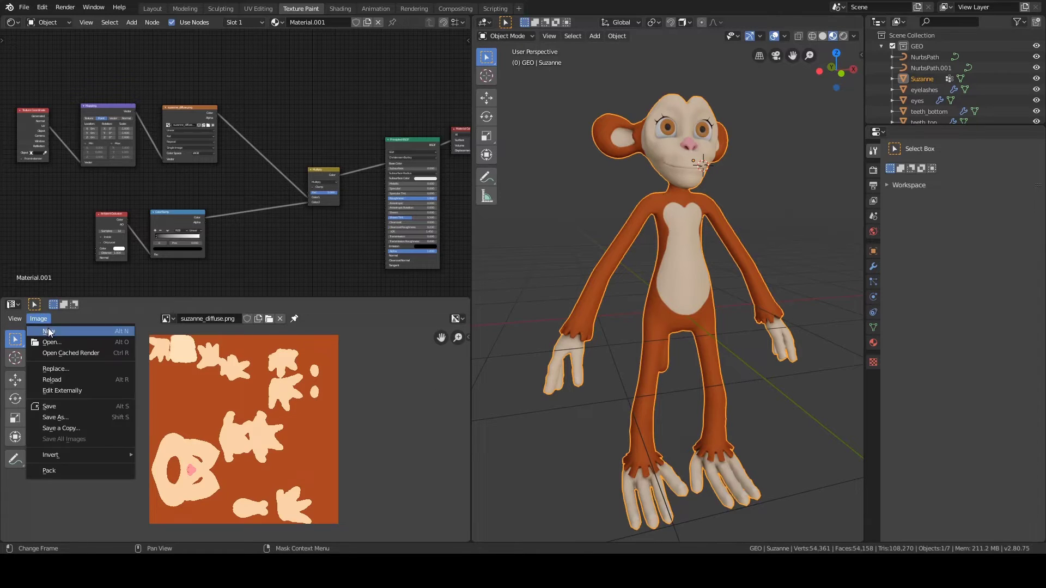
click(77, 379)
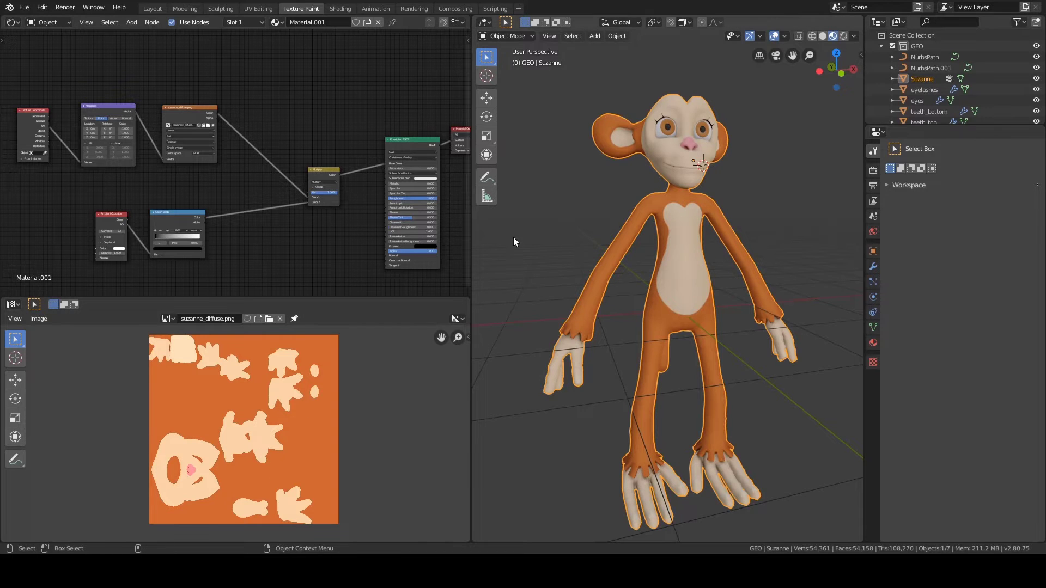
middle_drag(563, 247, 652, 223)
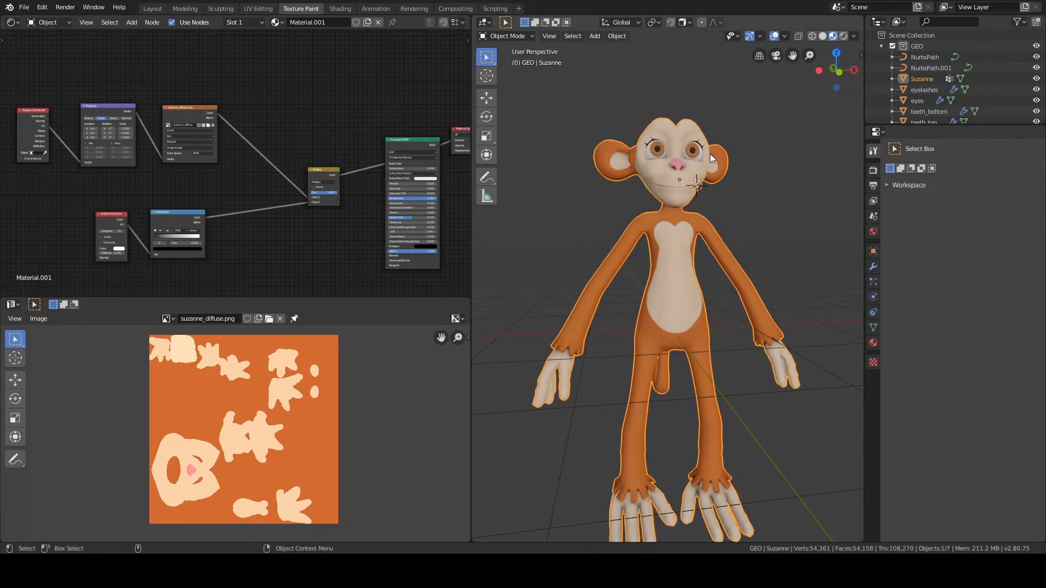
middle_drag(711, 154, 611, 222)
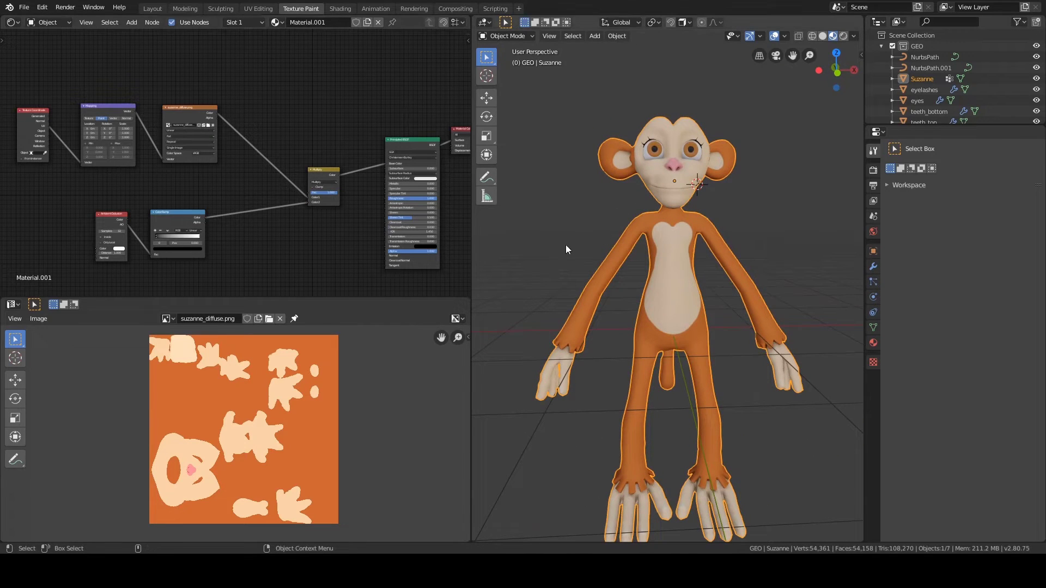
middle_drag(554, 287, 598, 248)
middle_drag(588, 285, 662, 214)
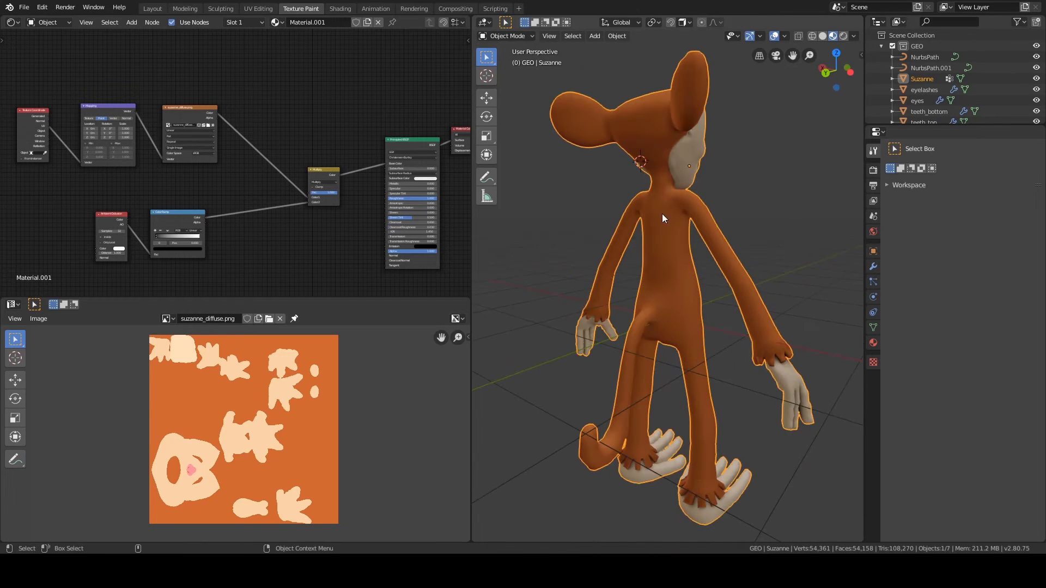
middle_drag(751, 204, 636, 231)
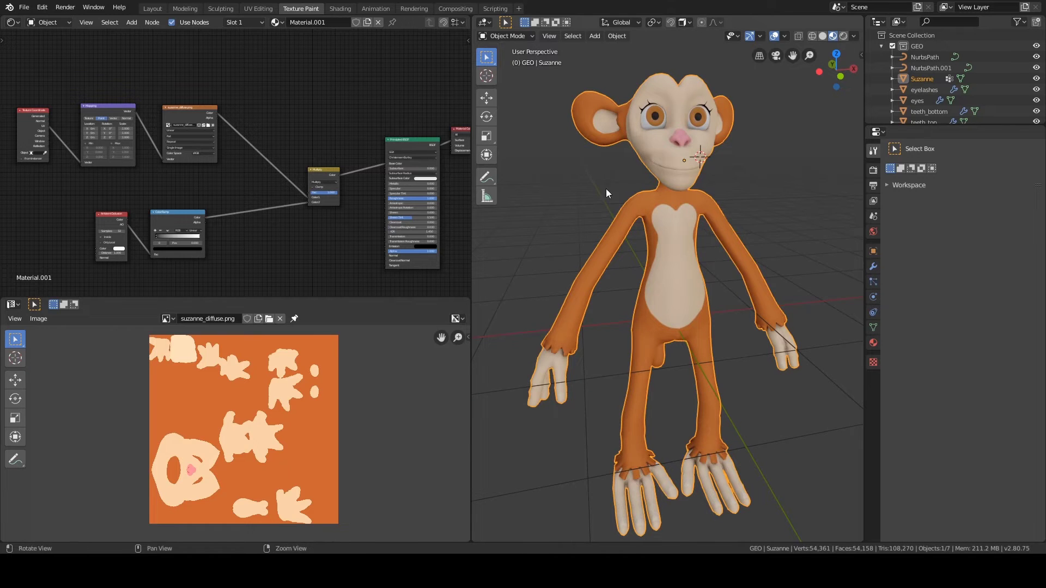
middle_drag(606, 188, 606, 217)
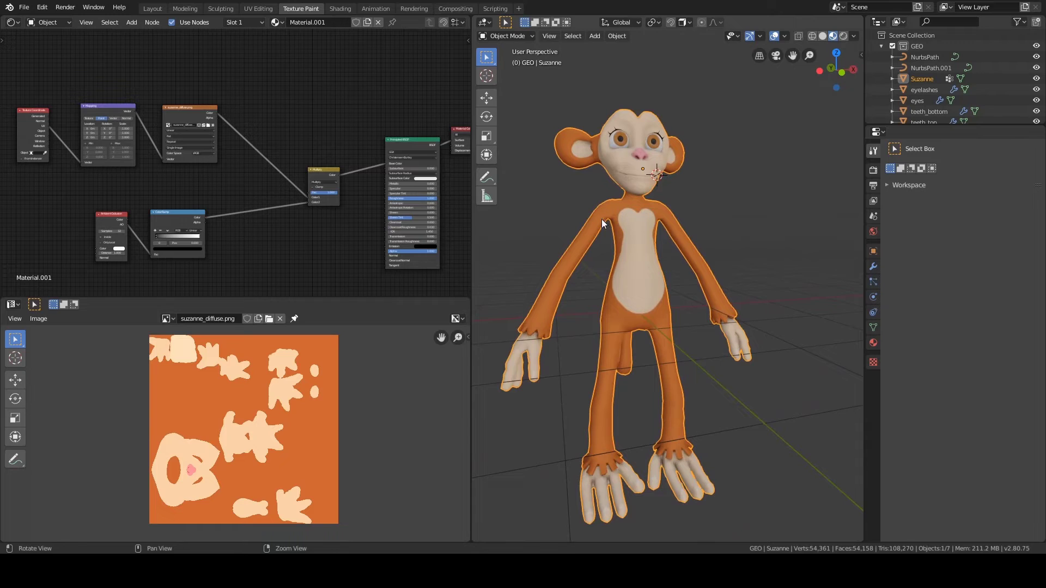
Step: Switch the Suzanne object from Object Mode to Texture Paint mode
key(ctrl+Tab)
click(674, 197)
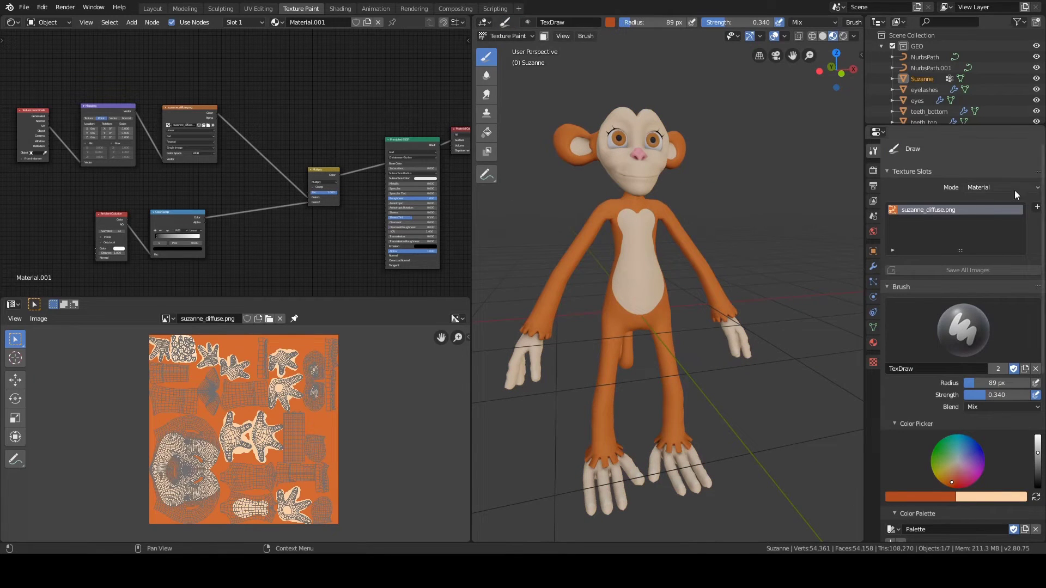
Step: Start adding a Base Color texture paint slot to the monkey's material and name it suzanne_diffuse_details
click(1036, 207)
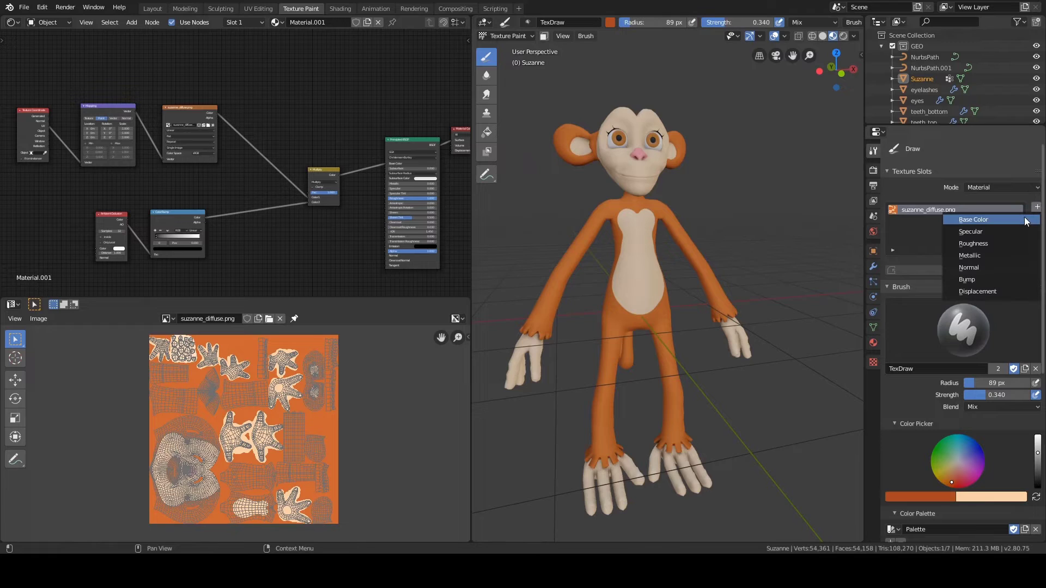
click(1018, 220)
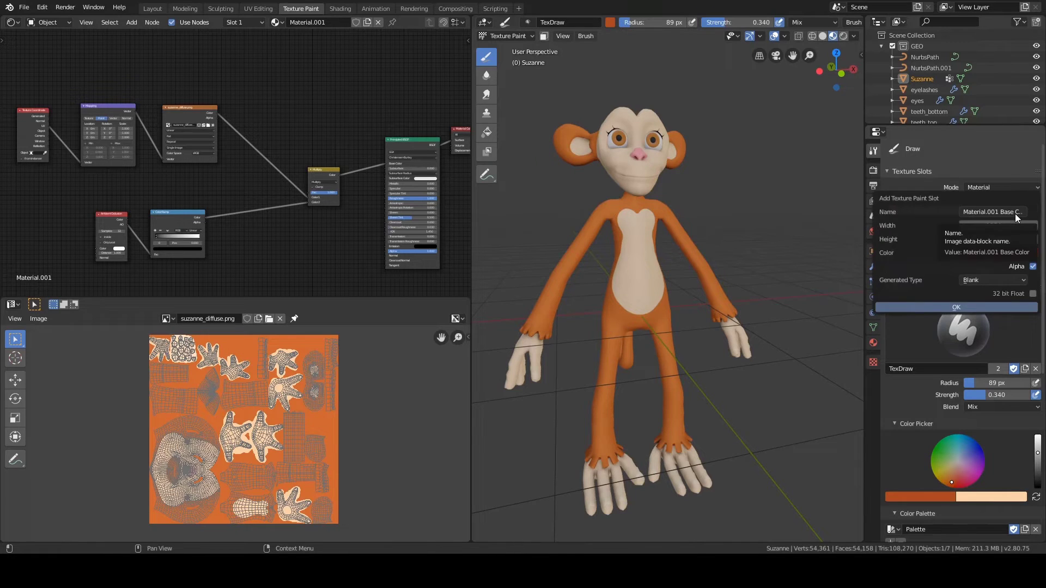
click(1015, 214)
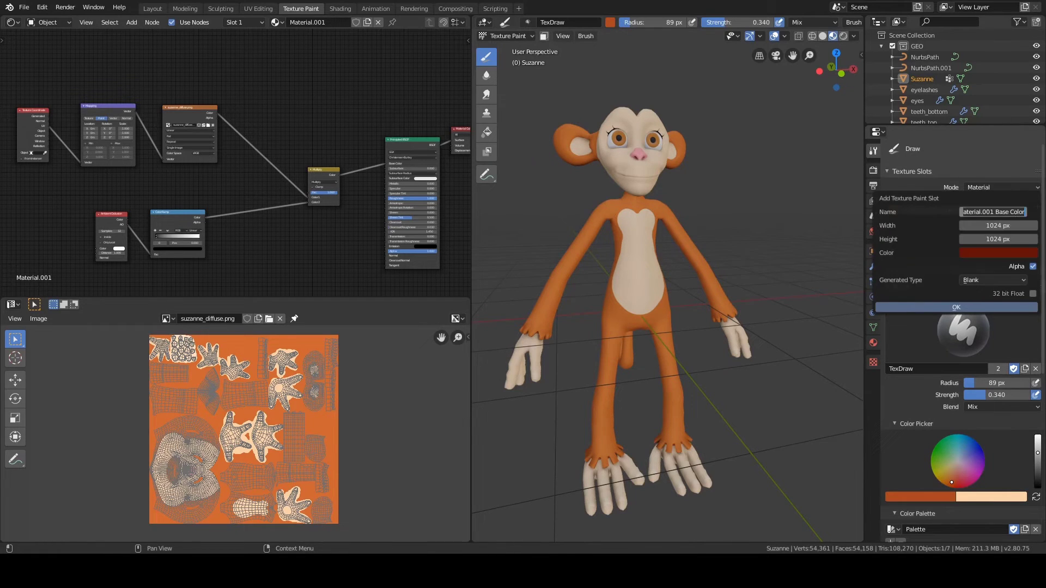
text(suzanne_diffuse_deta)
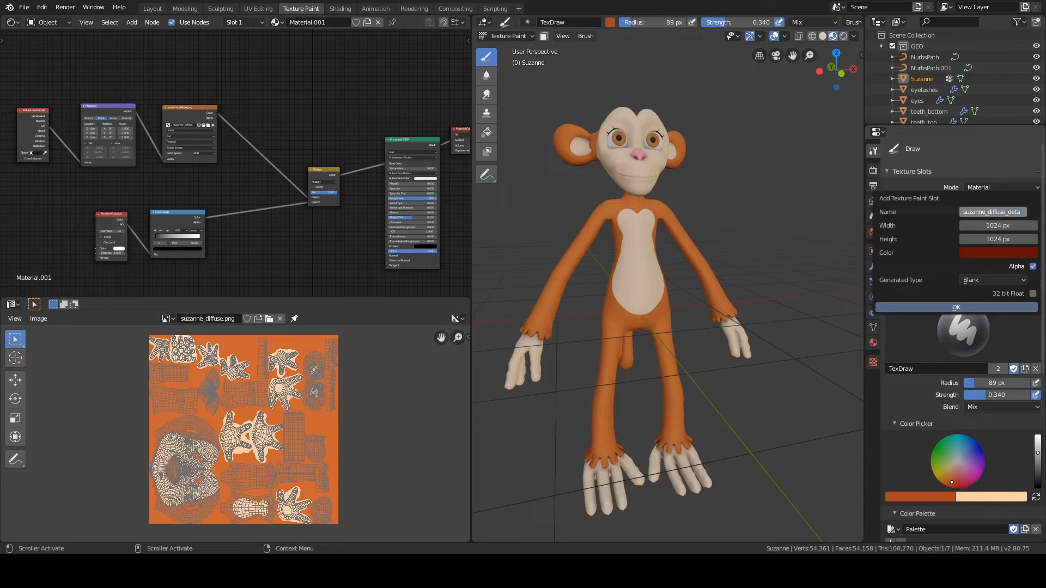
text(ils)
key(Tab)
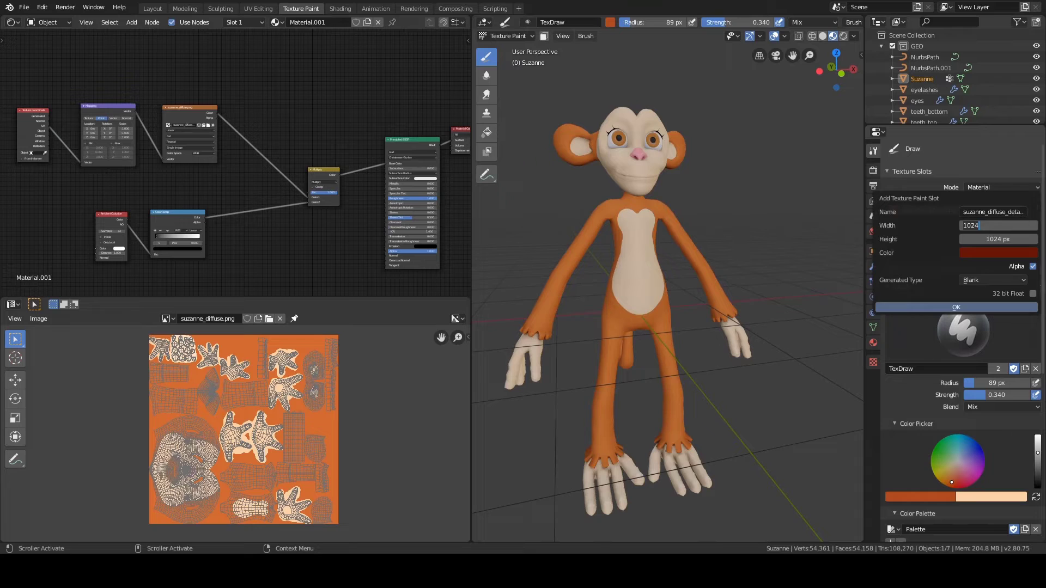
Step: Set the new paint slot image's width and height to 4096 px each
text(4096)
key(Tab)
text(4096)
key(Return)
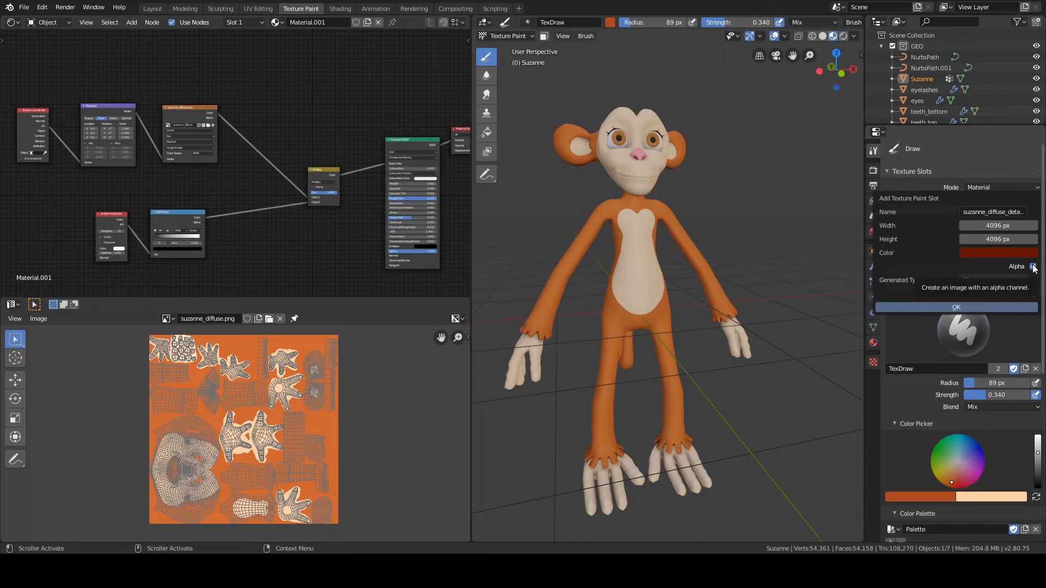
Step: Set the new texture paint slot's colour to black with value 0 and alpha 0, and create the slot
click(995, 252)
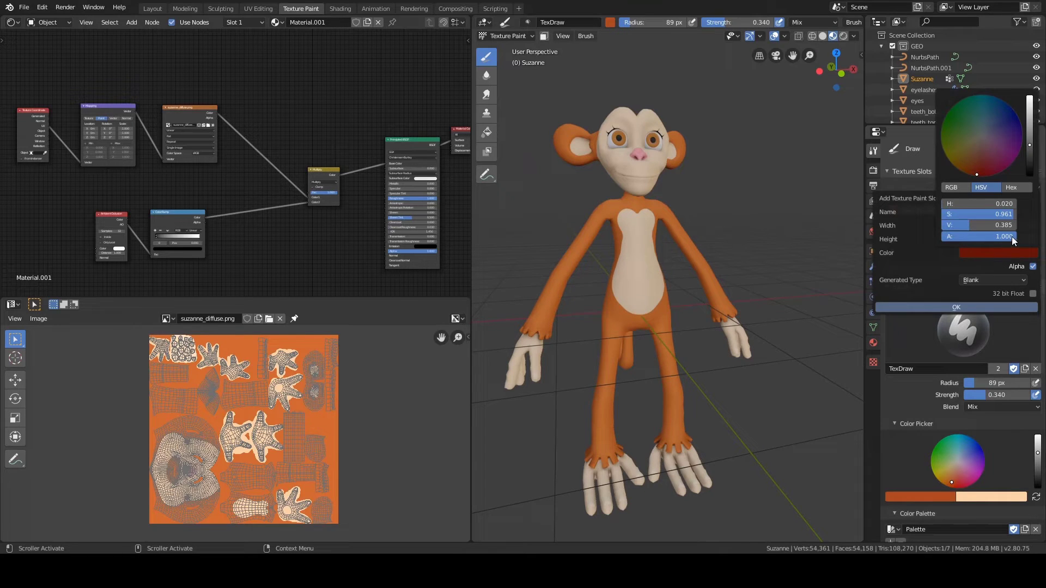
mouse_move(1029, 164)
mouse_down()
mouse_move(1030, 96)
mouse_move(1030, 176)
mouse_up()
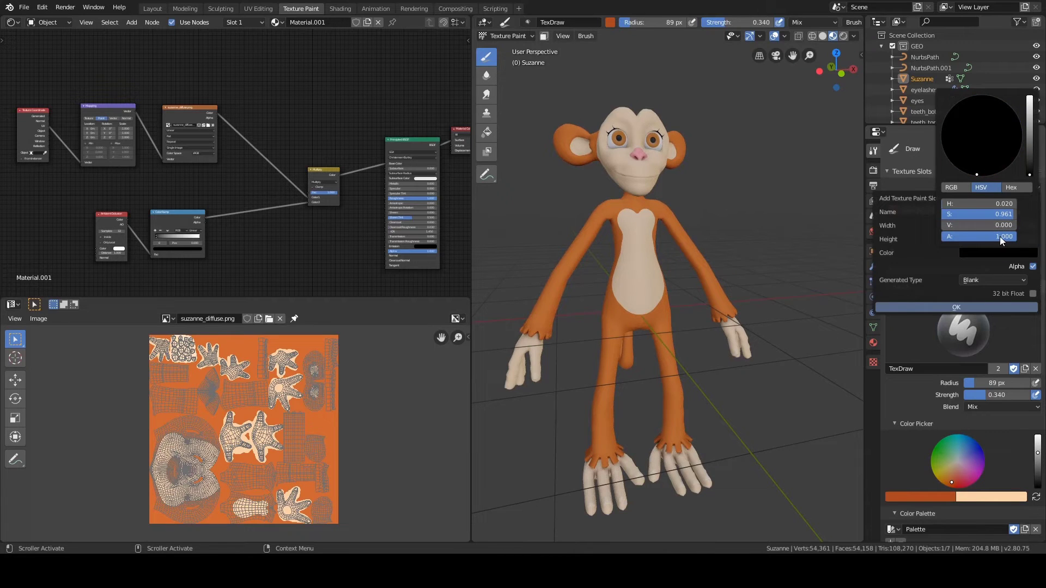
drag(999, 237, 941, 237)
click(967, 306)
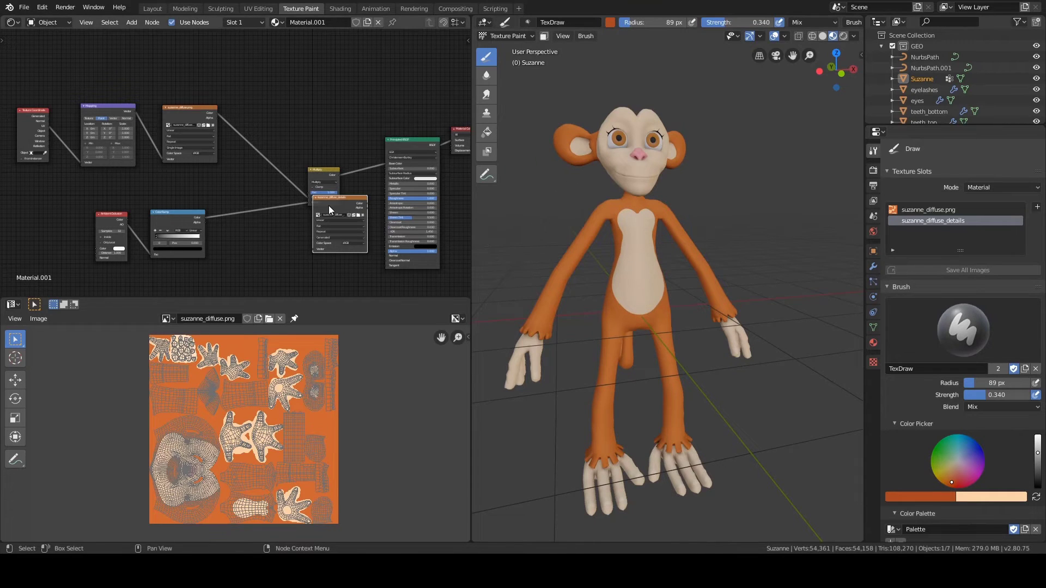
Step: Place the suzanne_diffuse_details texture node above the suzanne_diffuse.png node
drag(329, 200, 177, 45)
middle_drag(259, 59, 348, 123)
scroll(387, 93, up, 2)
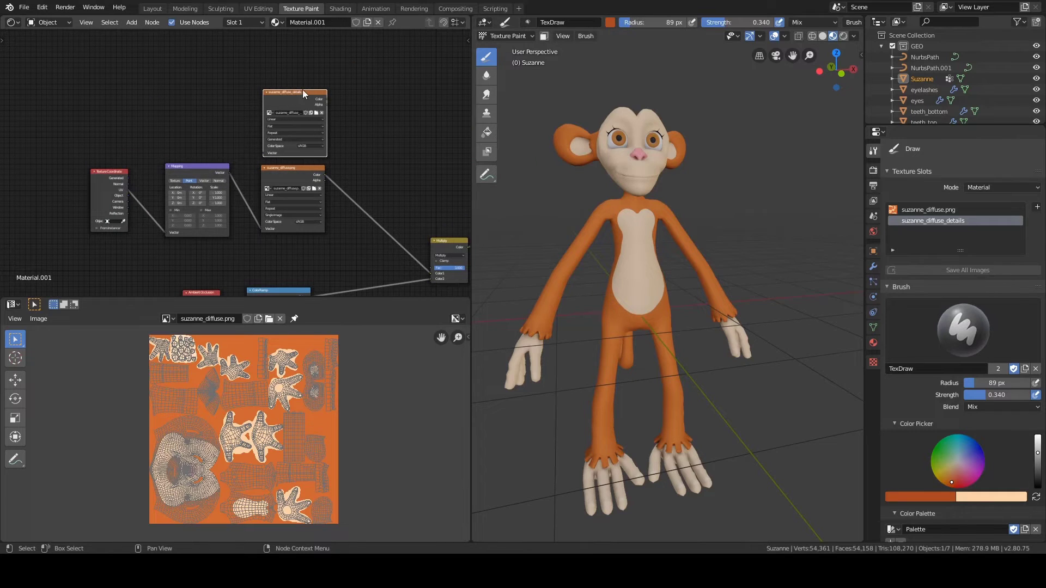
scroll(195, 114, up, 2)
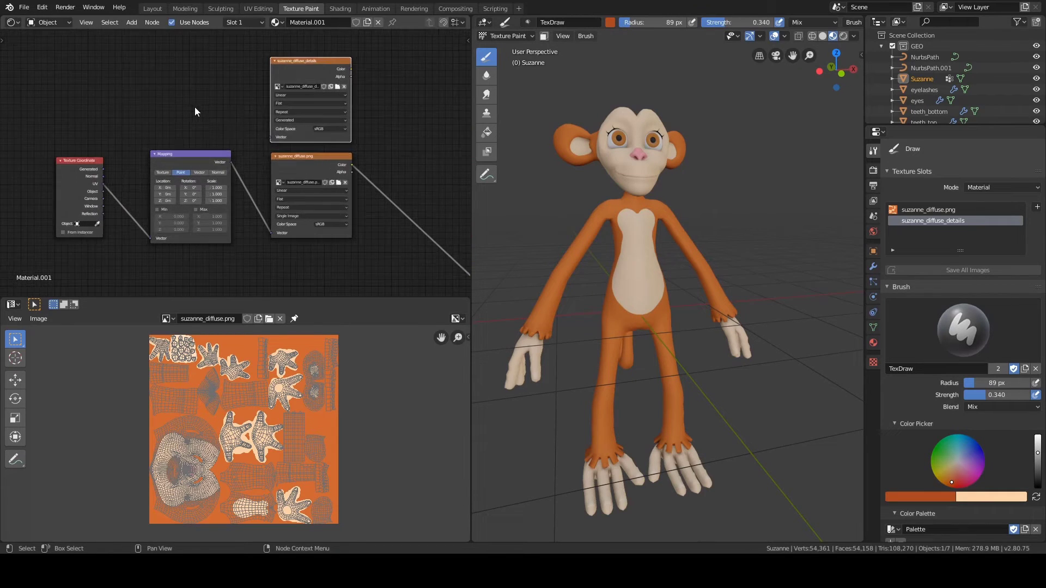
Step: Connect the Mapping node's Vector output to the suzanne_diffuse_details node's Vector input
middle_drag(219, 142, 210, 135)
drag(223, 155, 265, 129)
middle_drag(77, 146, 86, 133)
mouse_move(70, 141)
mouse_down()
mouse_move(66, 152)
mouse_move(68, 139)
mouse_up()
middle_drag(183, 103, 160, 123)
click(287, 162)
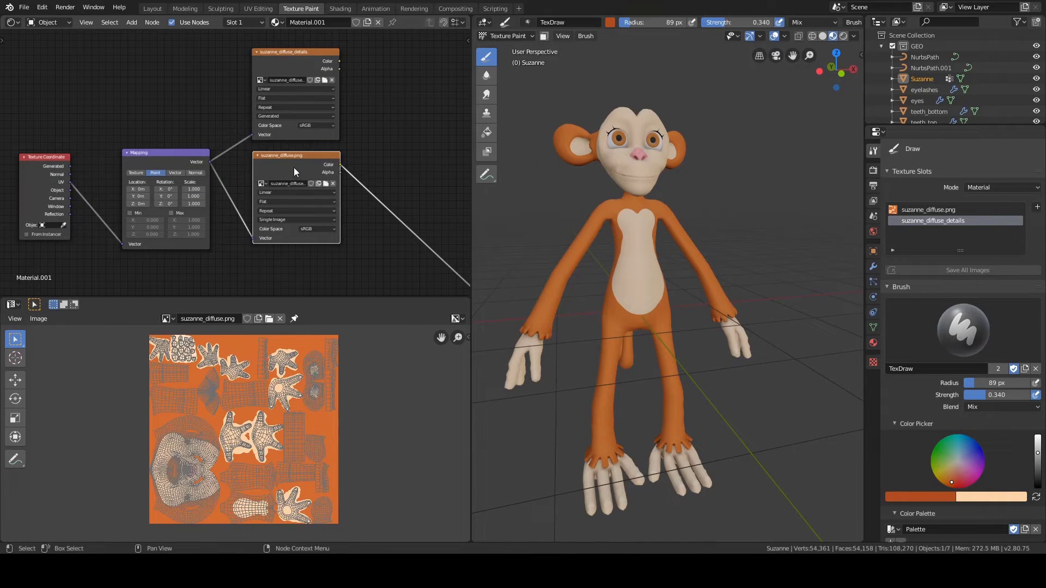
Step: Duplicate the Multiply node and insert the copy between suzanne_diffuse.png and the original Multiply node
middle_drag(342, 147, 312, 159)
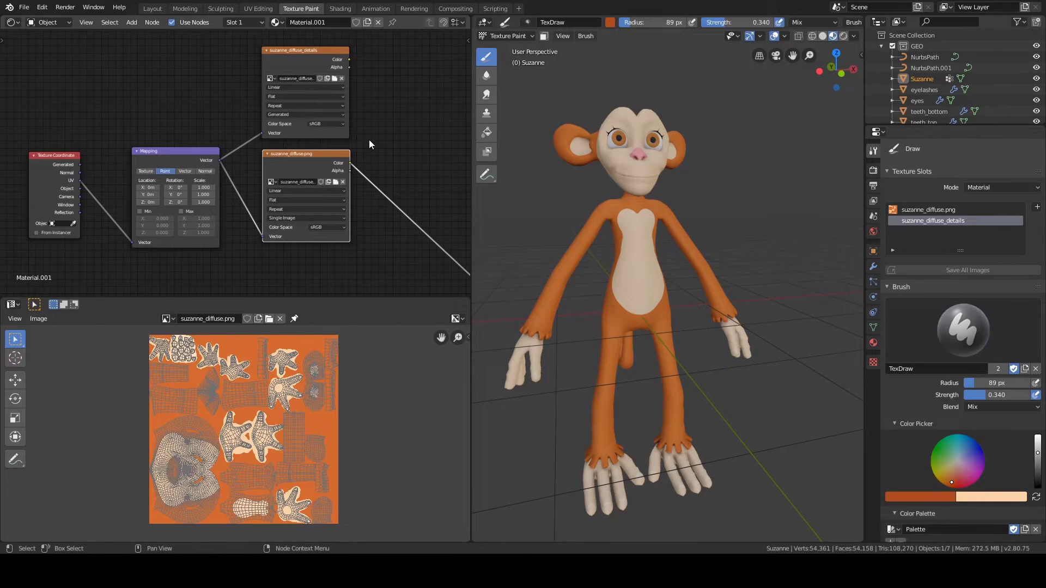
scroll(369, 141, down, 2)
middle_drag(376, 148, 310, 156)
scroll(318, 145, down, 1)
scroll(297, 143, up, 1)
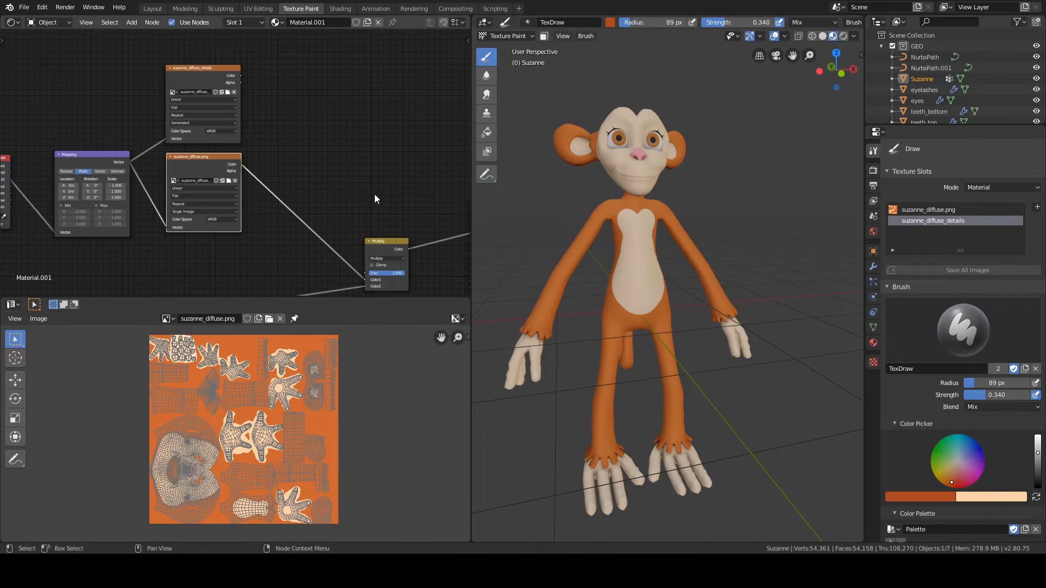
mouse_move(375, 194)
middle_down()
mouse_move(358, 175)
mouse_move(382, 201)
middle_up()
click(376, 241)
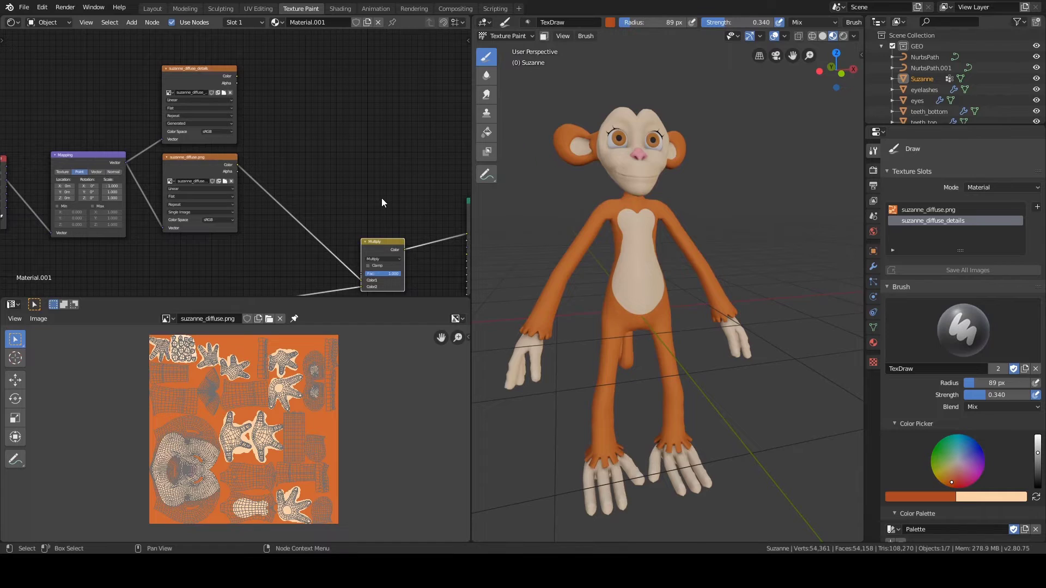
key(shift+d)
click(343, 100)
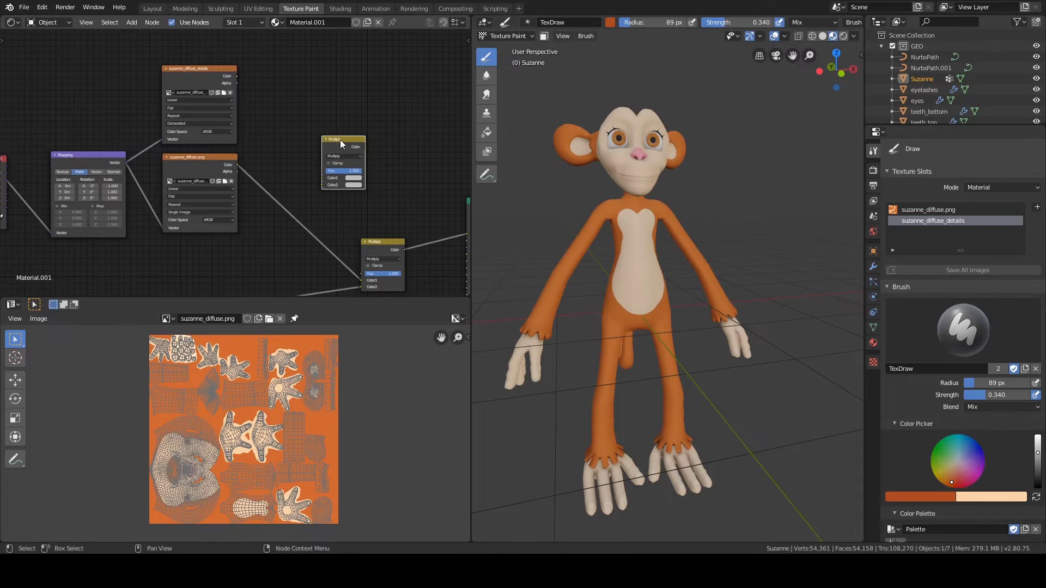
key(g)
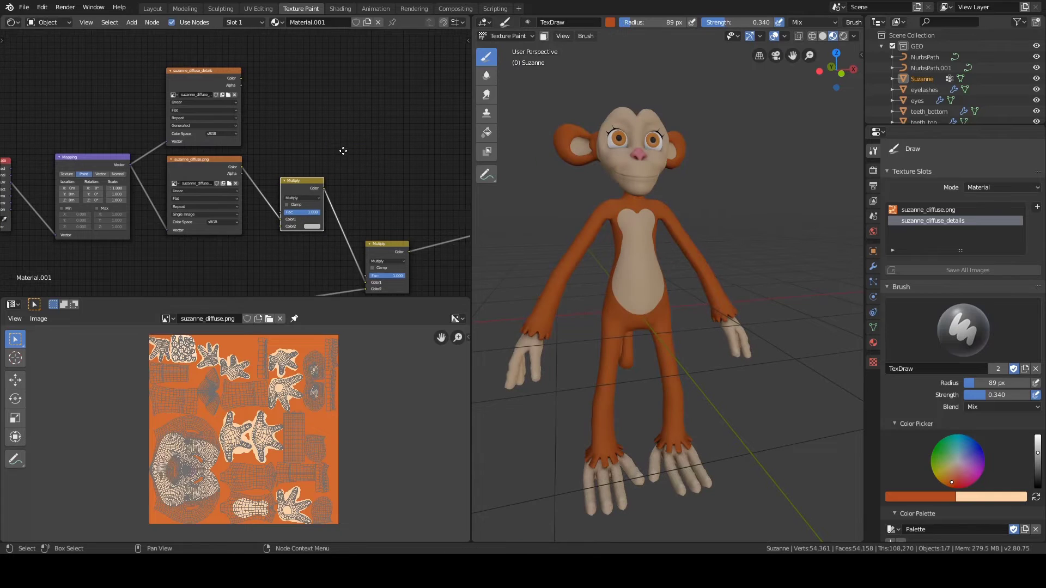
click(323, 169)
Step: Connect the Color output of suzanne_diffuse_details to Color2 of the new Multiply node
scroll(327, 134, up, 1)
scroll(319, 136, up, 1)
middle_drag(327, 132, 299, 109)
click(248, 62)
drag(248, 62, 305, 218)
middle_drag(311, 172, 311, 156)
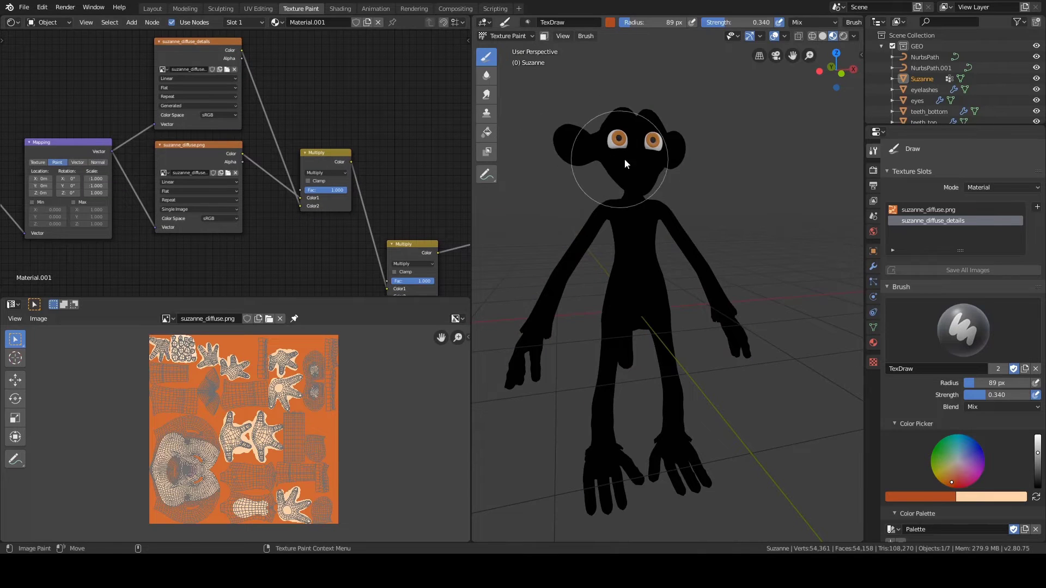
Step: Connect the Alpha output of suzanne_diffuse_details to the Fac input of the new Multiply node
scroll(335, 119, up, 1)
scroll(335, 118, down, 1)
middle_drag(337, 119, 342, 150)
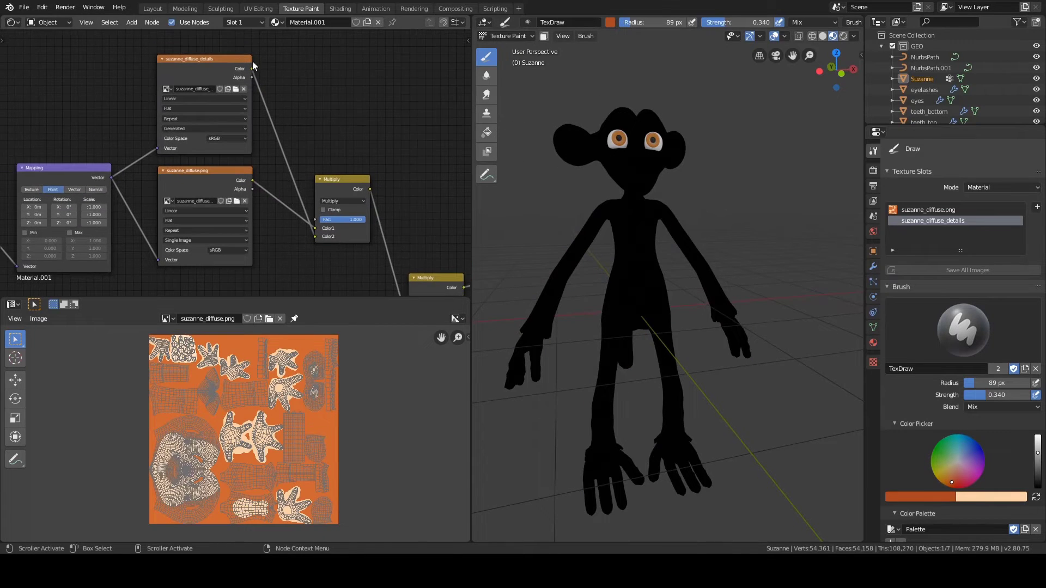
drag(251, 77, 315, 220)
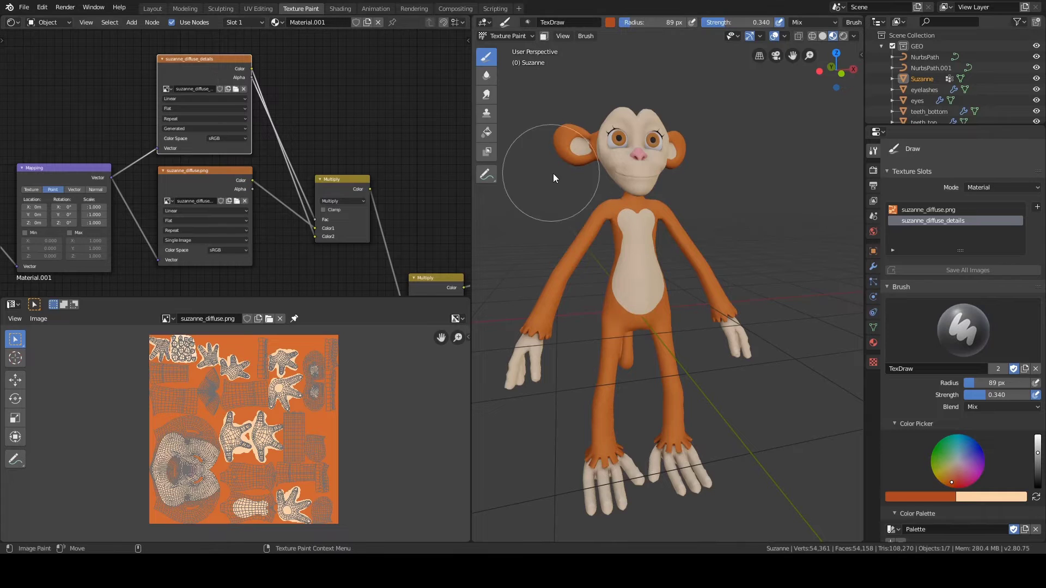
Step: Pick the pink palette swatch as the paint colour and reduce the brush radius to 26 px
key(f)
click(591, 197)
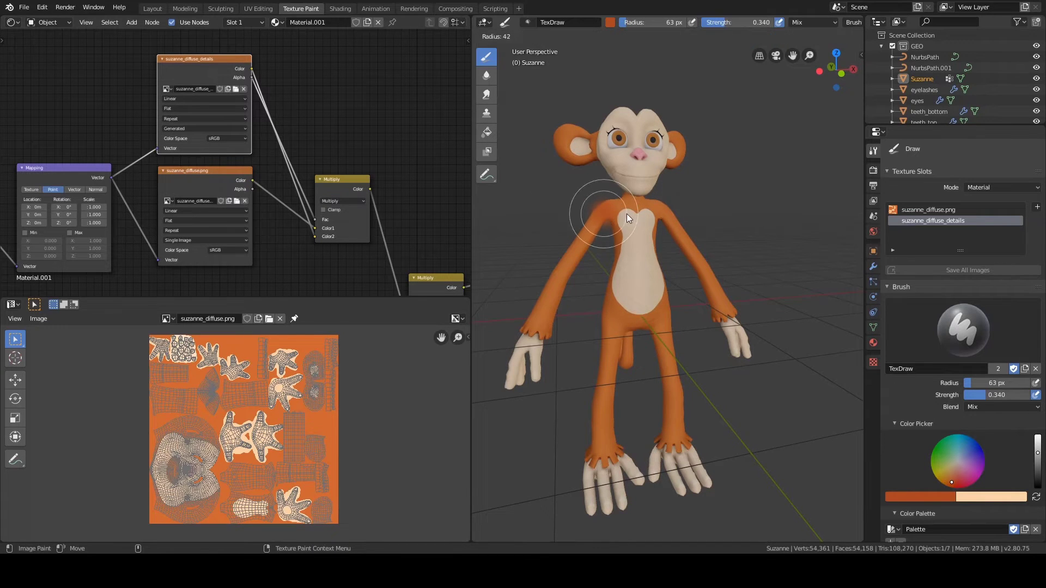
middle_drag(716, 200, 627, 254)
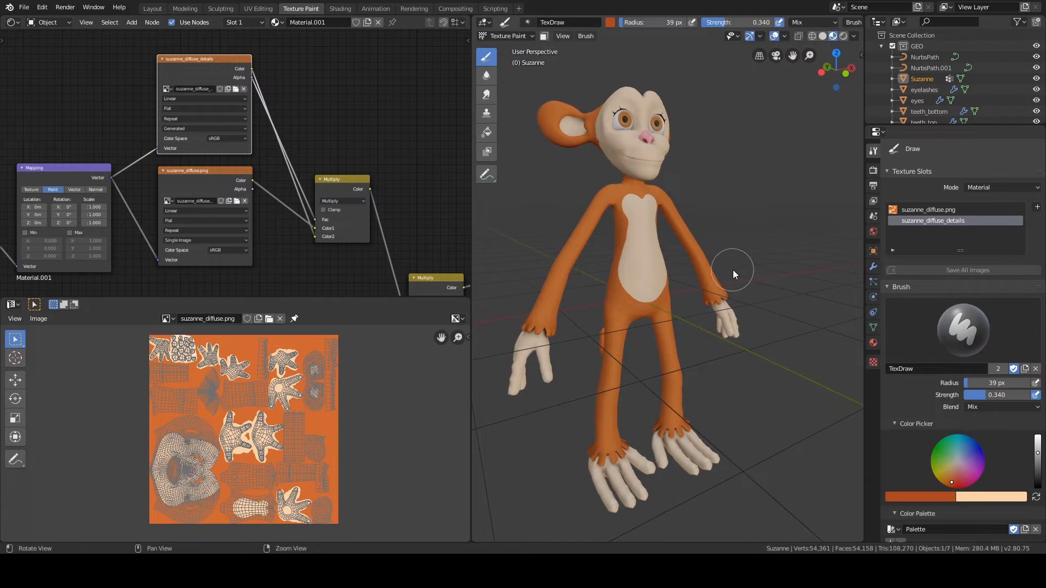
mouse_move(733, 270)
middle_down()
mouse_move(706, 261)
mouse_move(750, 267)
middle_up()
scroll(897, 302, down, 4)
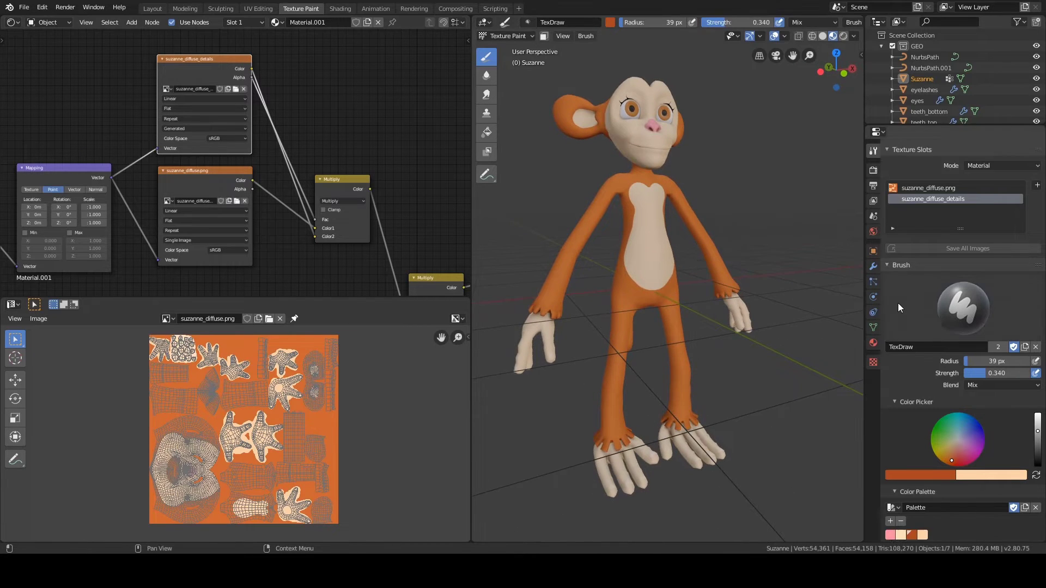
click(892, 469)
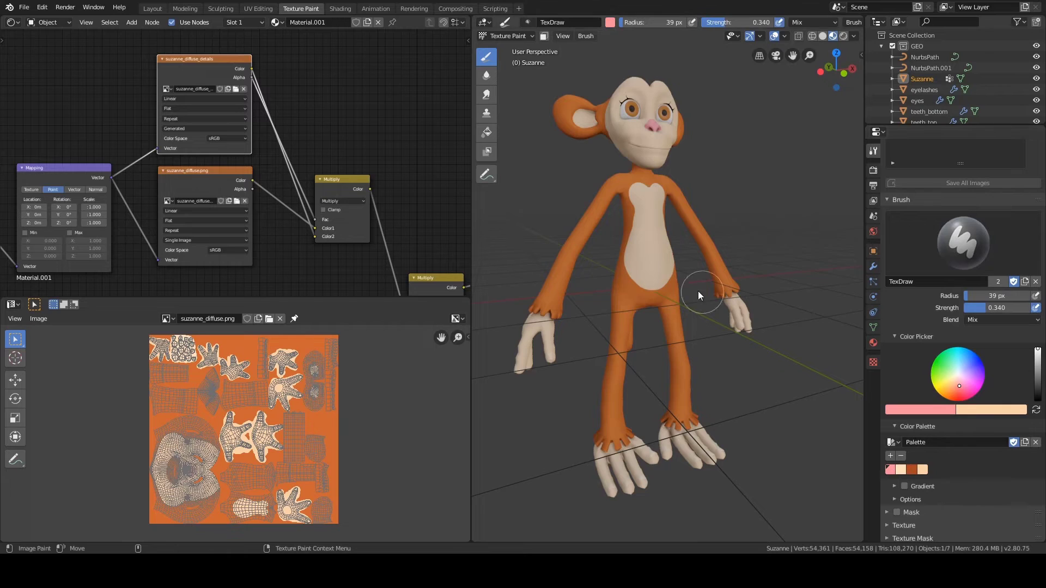
key(f)
click(672, 286)
scroll(914, 268, up, 4)
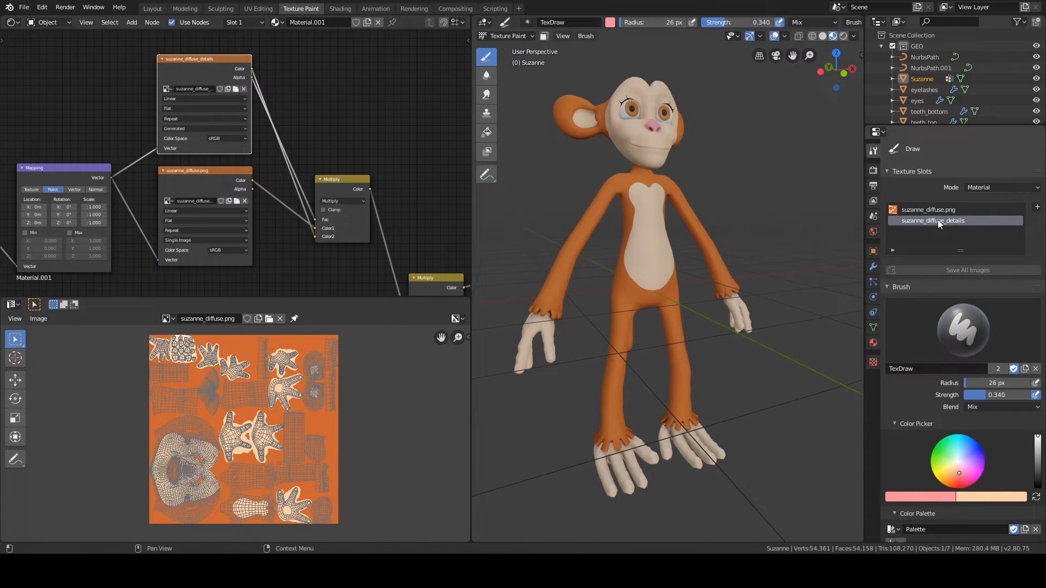
middle_drag(738, 266, 673, 263)
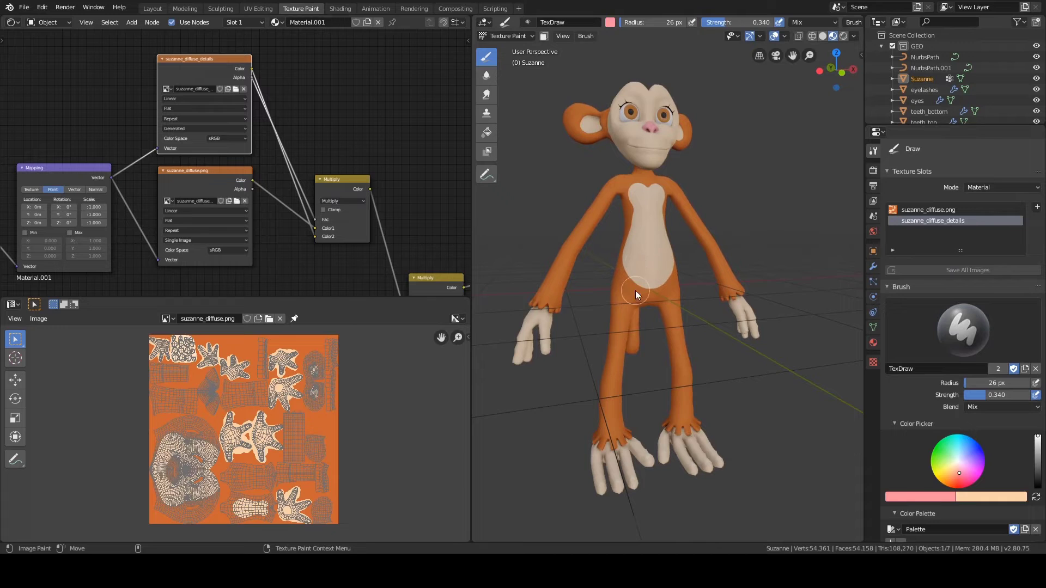
Step: Set the draw brush's strength to 1.000
scroll(708, 252, up, 4)
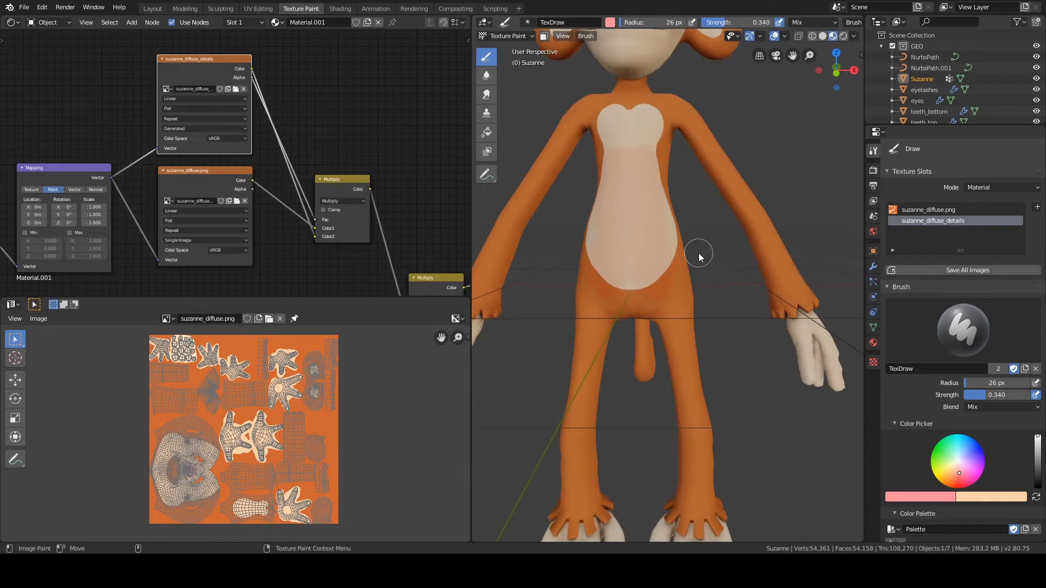
right_click(703, 251)
drag(686, 335, 762, 330)
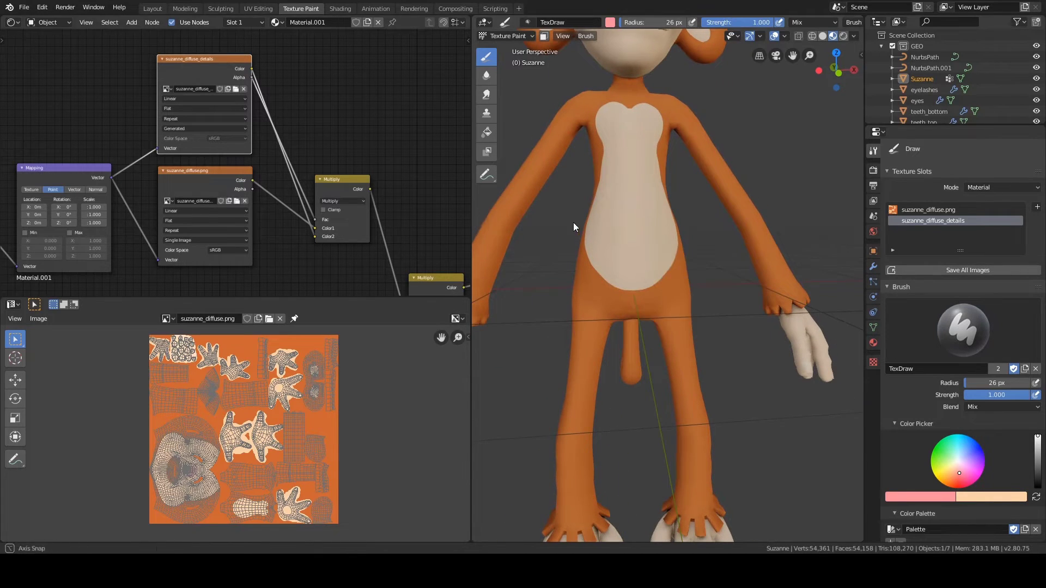
Step: Paint a wavy pink test stroke over the character's chest and belly on the details layer
middle_drag(573, 222, 579, 223)
shift+middle_drag(575, 222, 603, 236)
mouse_move(642, 146)
mouse_down()
mouse_move(681, 250)
mouse_move(714, 241)
mouse_up()
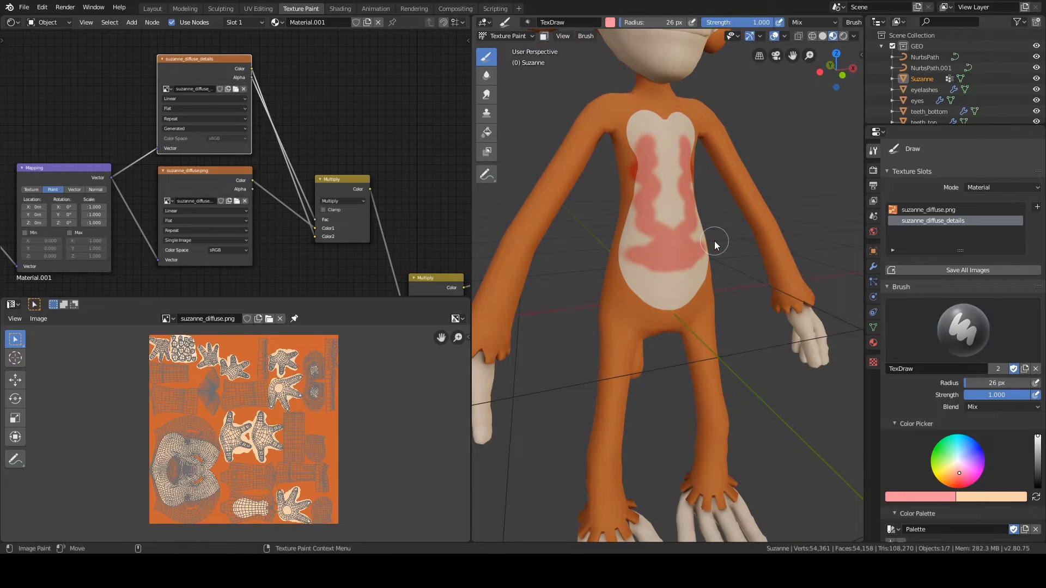
middle_drag(715, 240, 683, 244)
scroll(679, 243, up, 1)
scroll(683, 244, up, 3)
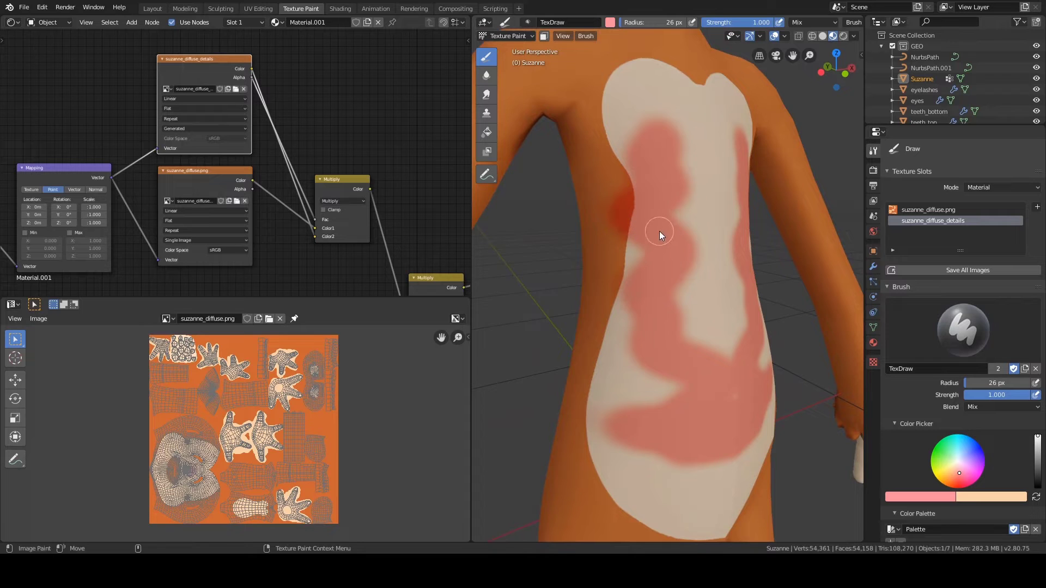
Step: Undo the pink test painting on the chest and belly, keeping the brush blend at Mix
click(986, 407)
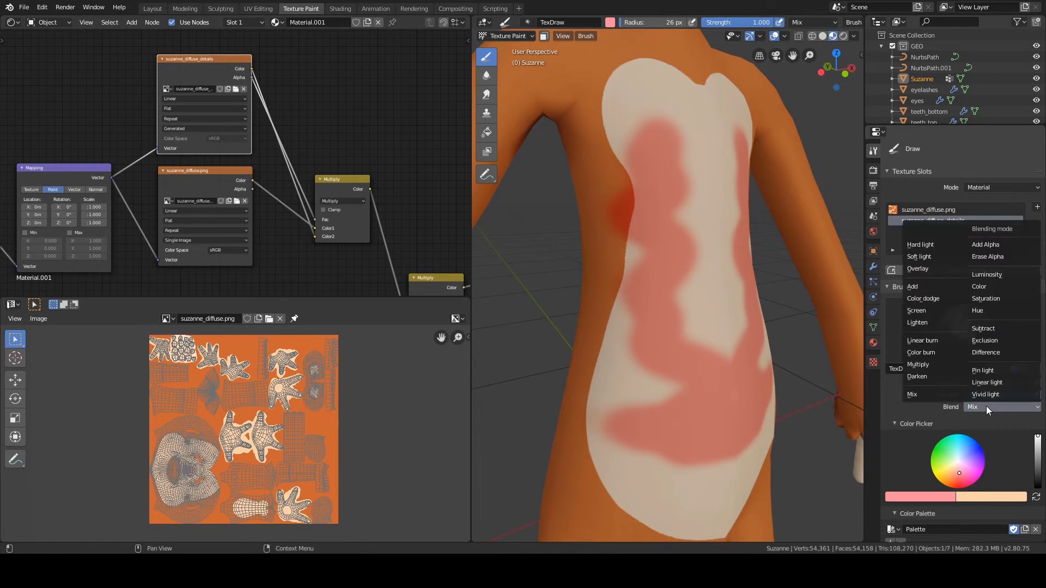
click(979, 409)
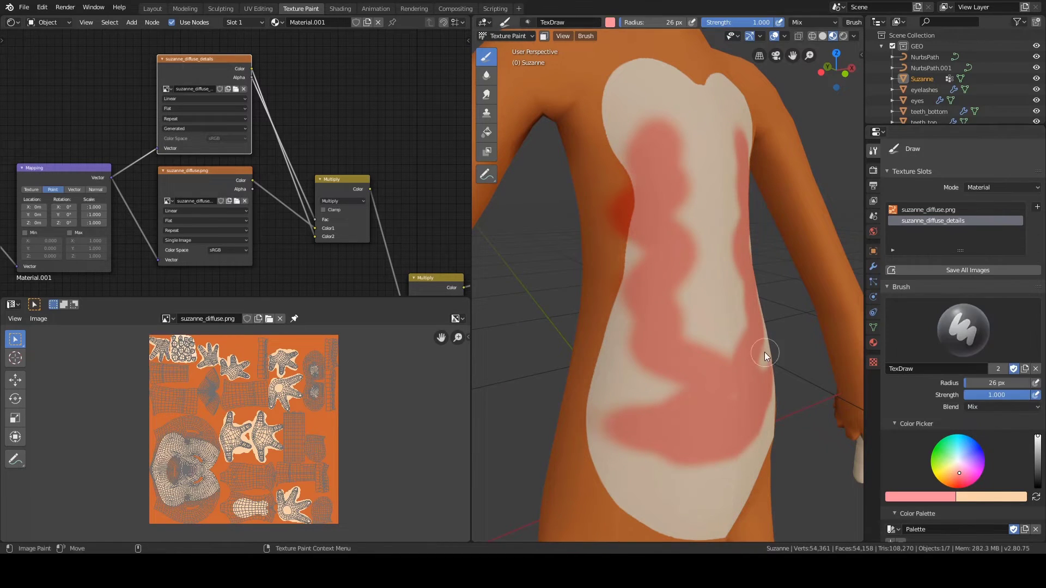
scroll(764, 352, down, 4)
alt+middle_drag(755, 351, 764, 339)
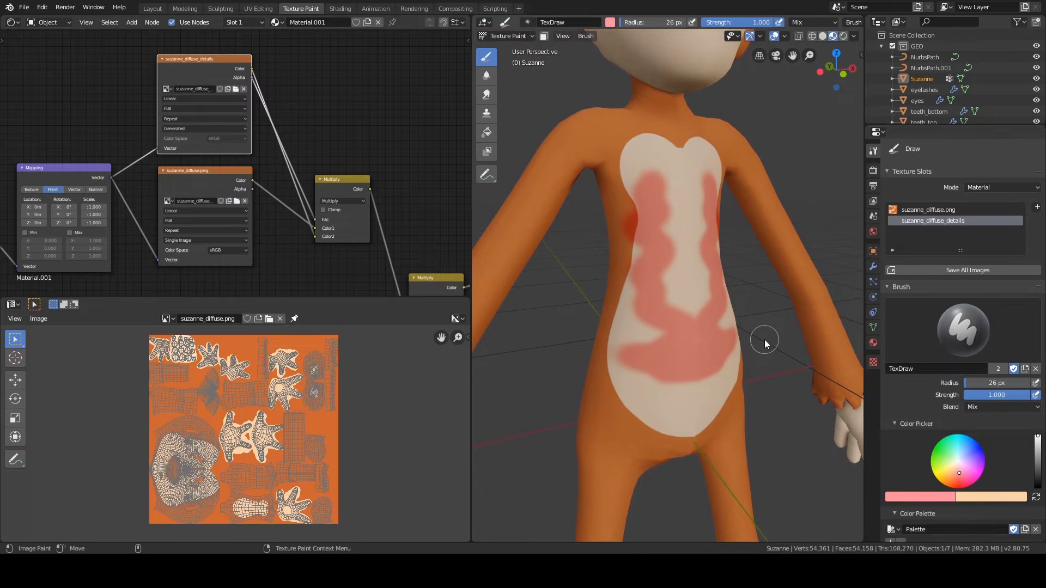
key(ctrl+z)
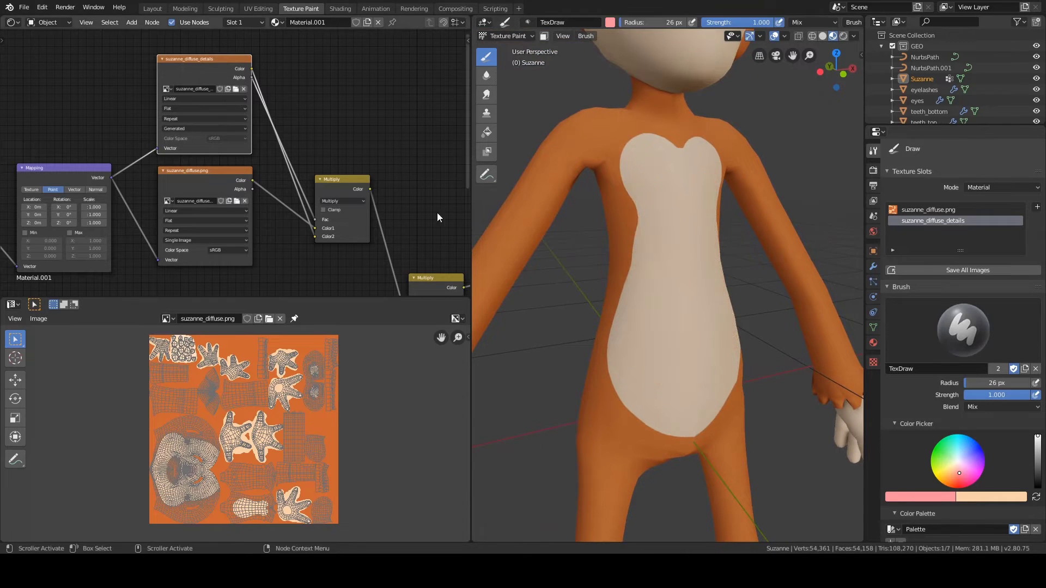
Step: Move the Multiply node that combines the two textures slightly higher in the node graph
drag(344, 189, 345, 165)
middle_drag(411, 197, 382, 144)
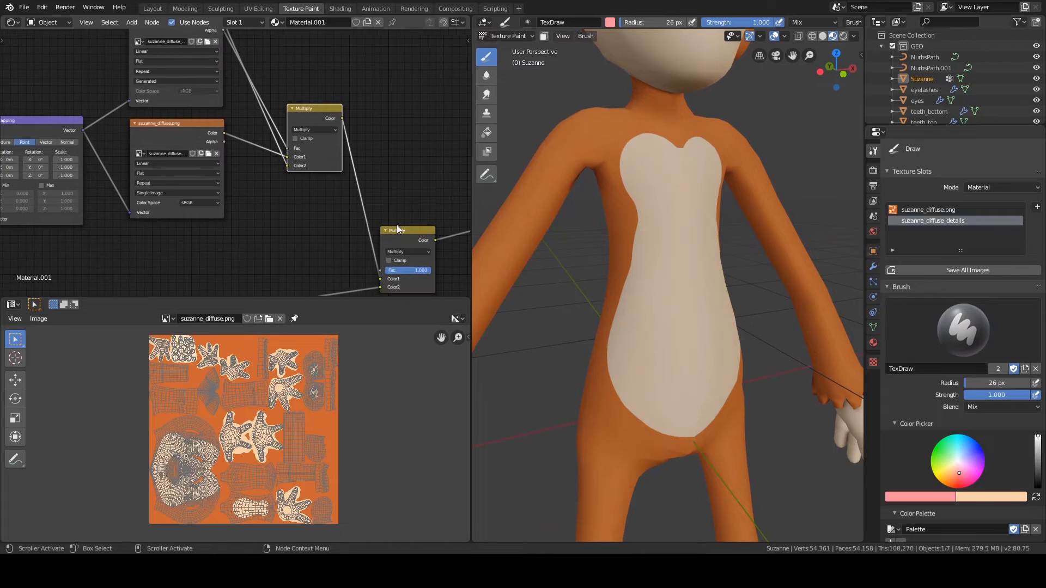
scroll(394, 222, down, 1)
click(394, 221)
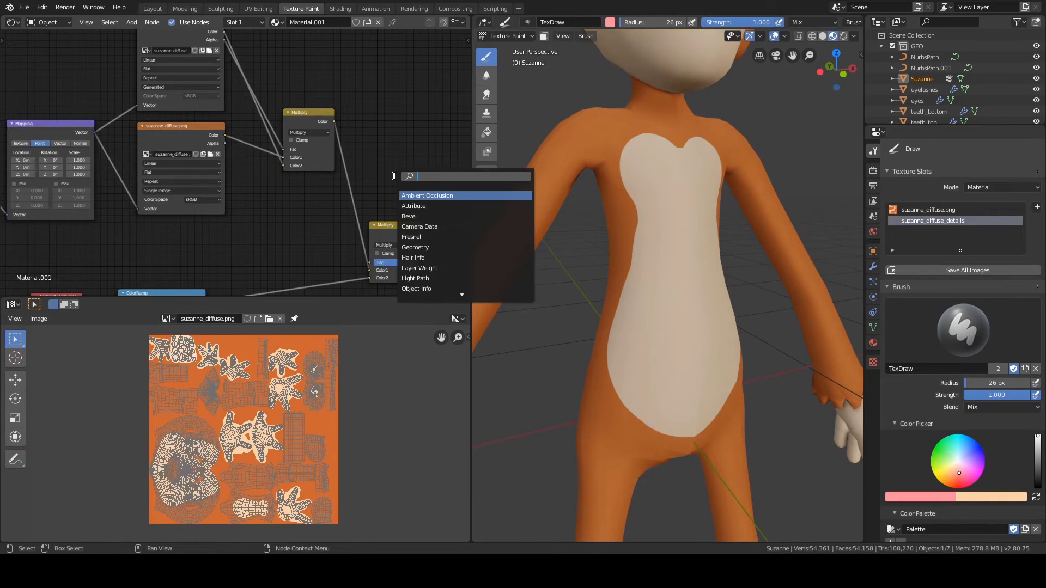
text(mix)
key(Return)
click(401, 158)
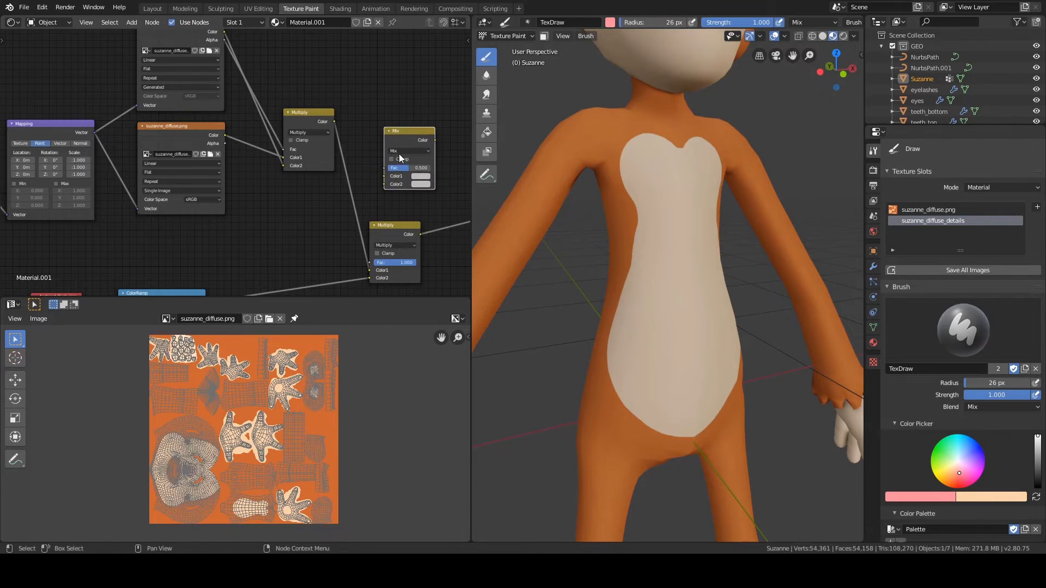
key(x)
Step: Set the blend type of the node that combines the two image textures to Mix
click(311, 132)
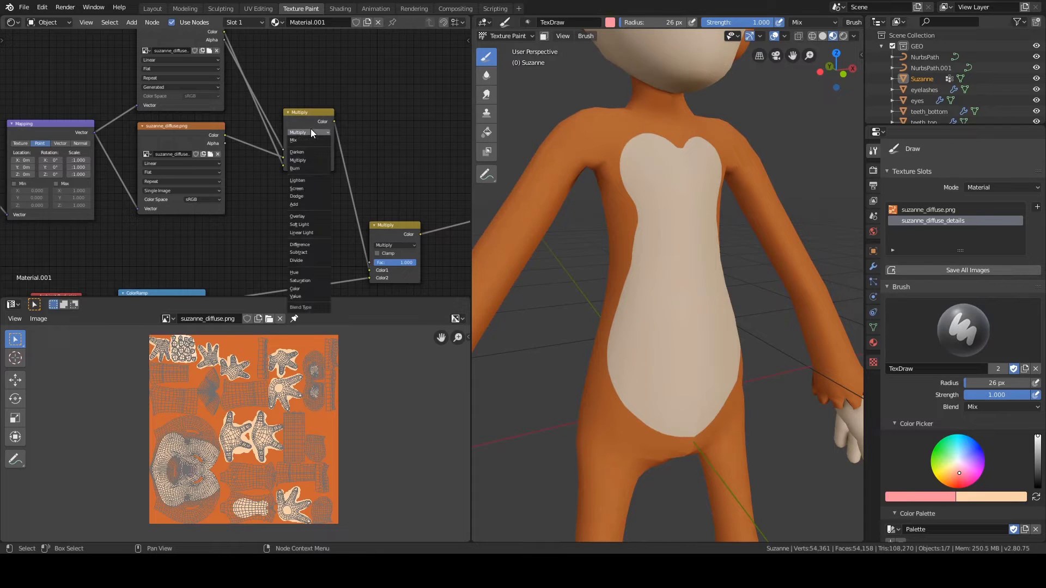
click(305, 140)
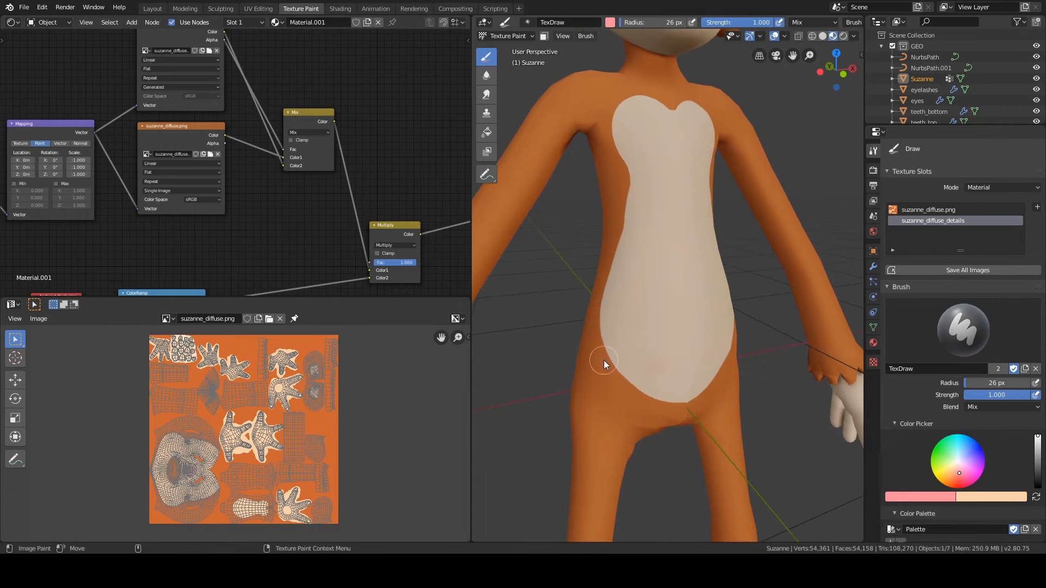
mouse_move(603, 271)
middle_down()
mouse_move(662, 268)
mouse_move(570, 263)
middle_up()
key(ctrl+z)
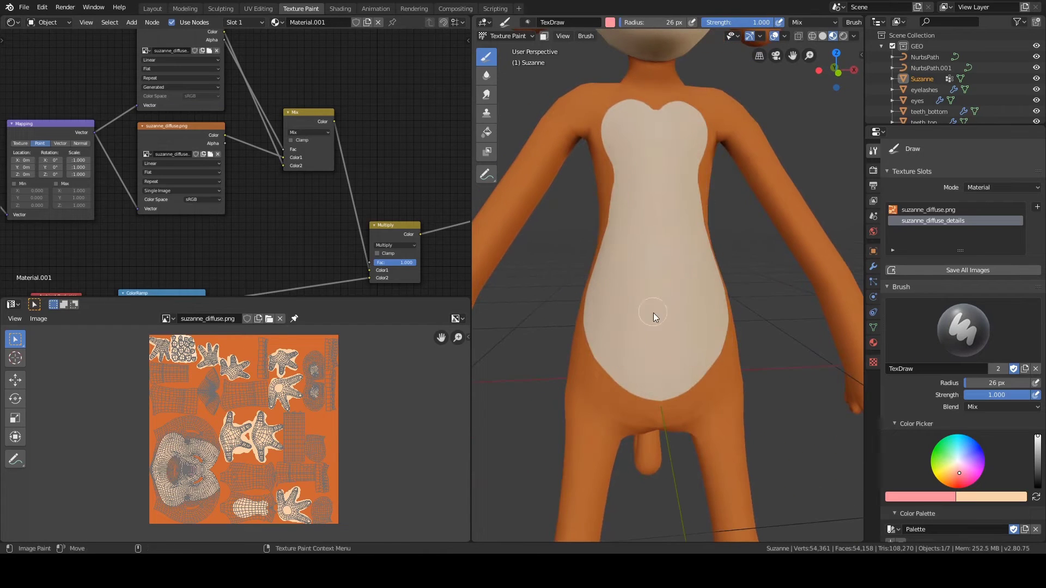
mouse_move(652, 313)
ctrl+middle_down()
mouse_move(636, 304)
mouse_move(619, 332)
mouse_move(616, 259)
mouse_move(632, 262)
ctrl+middle_up()
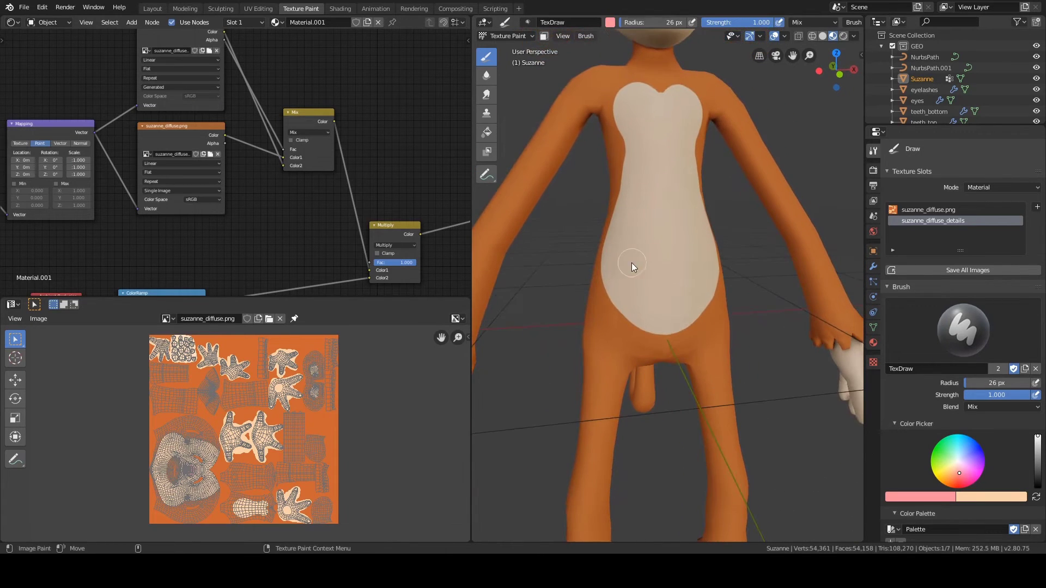
Step: Display suzanne_diffuse_details in the image editor and save it as suzanne_diffuse_details.png in the textures folder
middle_drag(245, 134, 255, 181)
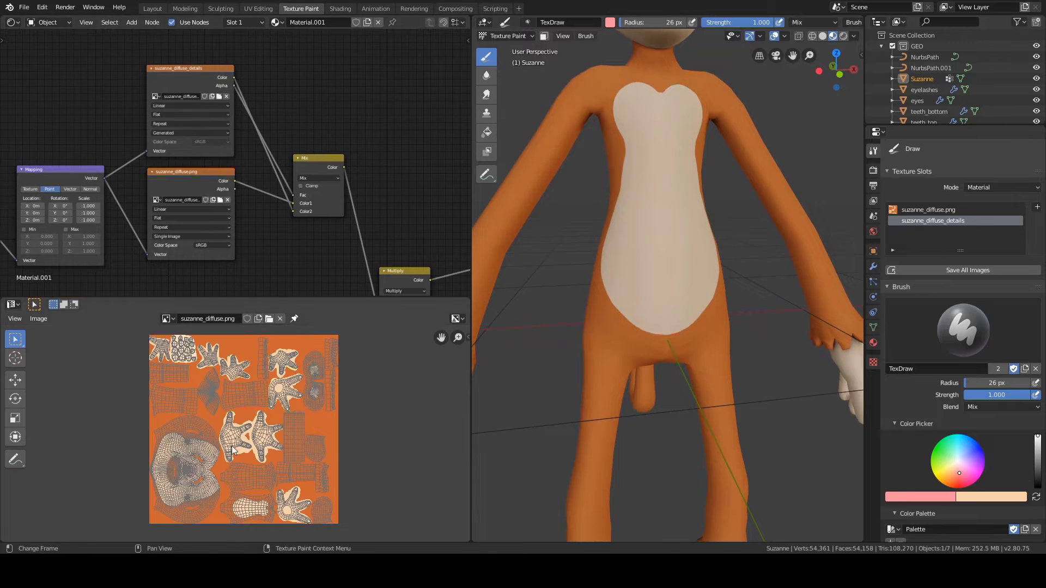
click(168, 319)
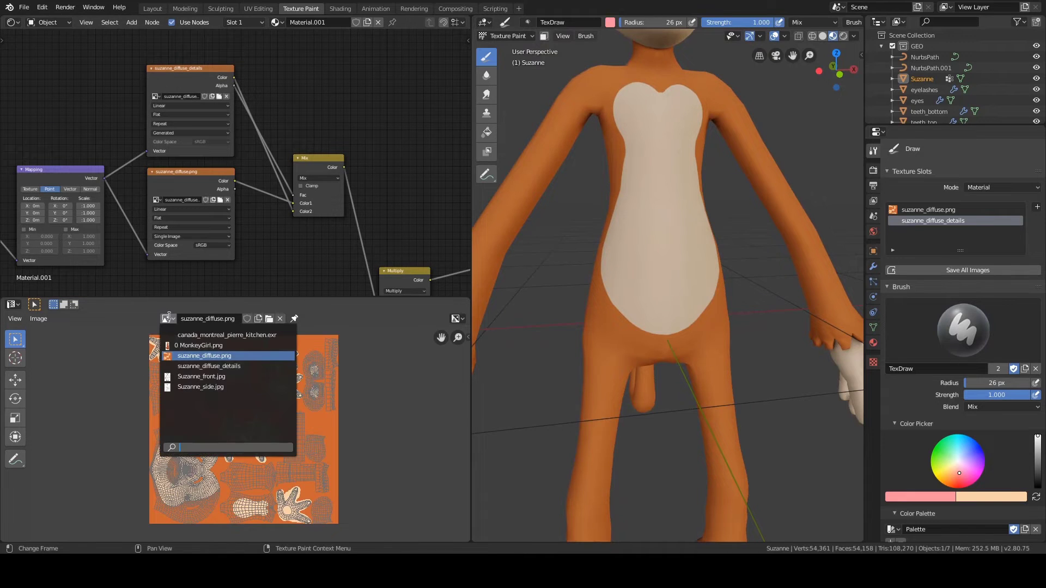
click(192, 366)
click(41, 320)
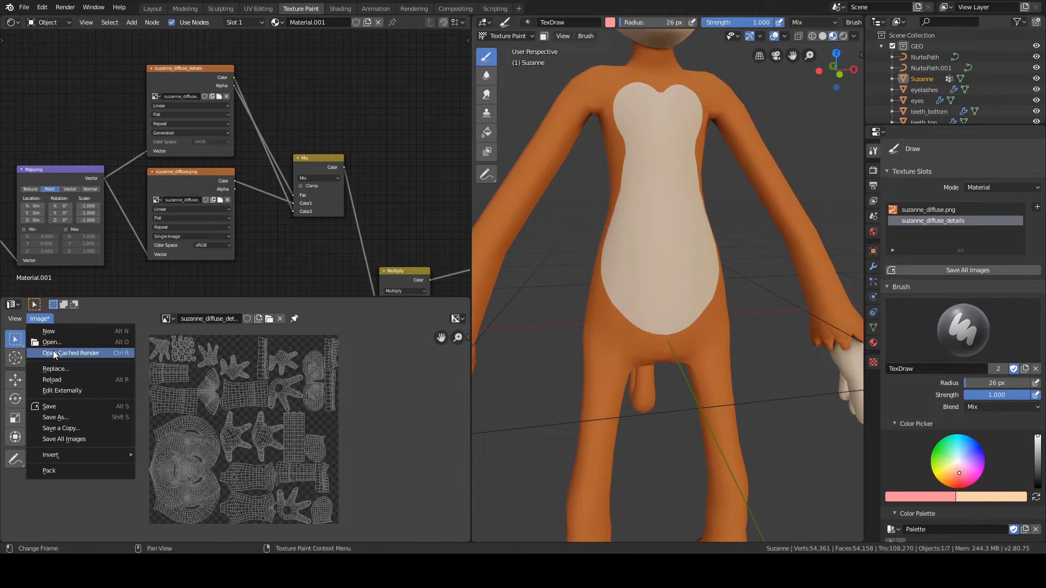
click(61, 417)
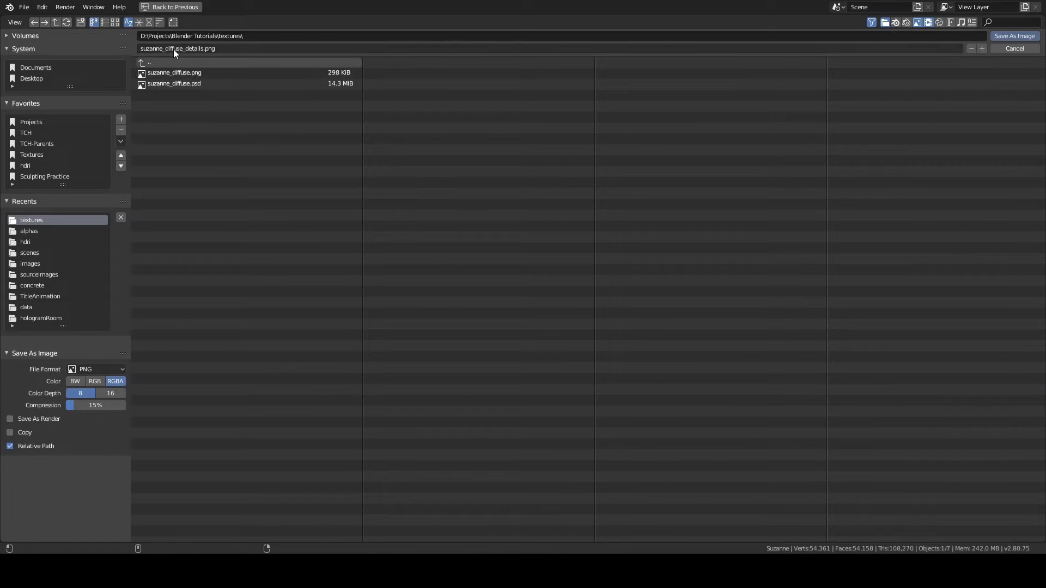
click(1001, 36)
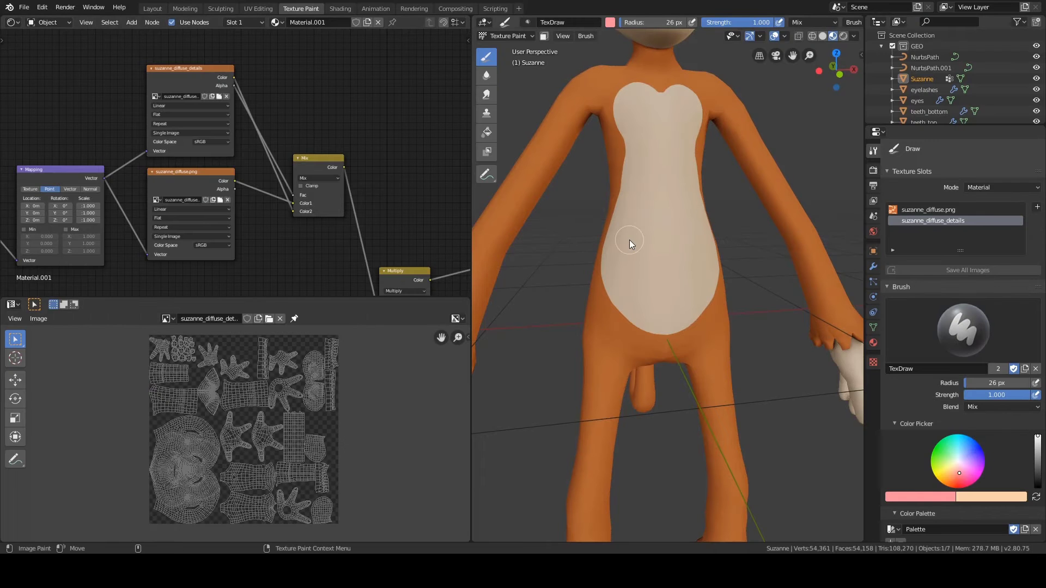
Step: Show the suzanne_diffuse.png texture in the image editor below the node graph
mouse_move(630, 240)
middle_down()
mouse_move(609, 250)
mouse_move(628, 241)
mouse_move(622, 256)
middle_up()
scroll(629, 240, down, 2)
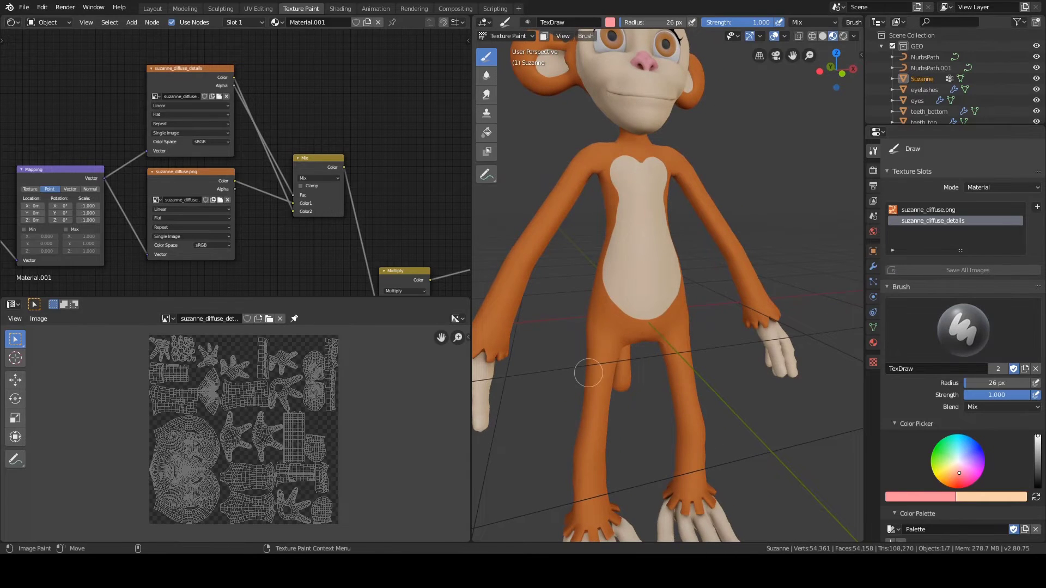
scroll(939, 380, down, 2)
shift+middle_drag(549, 332, 556, 324)
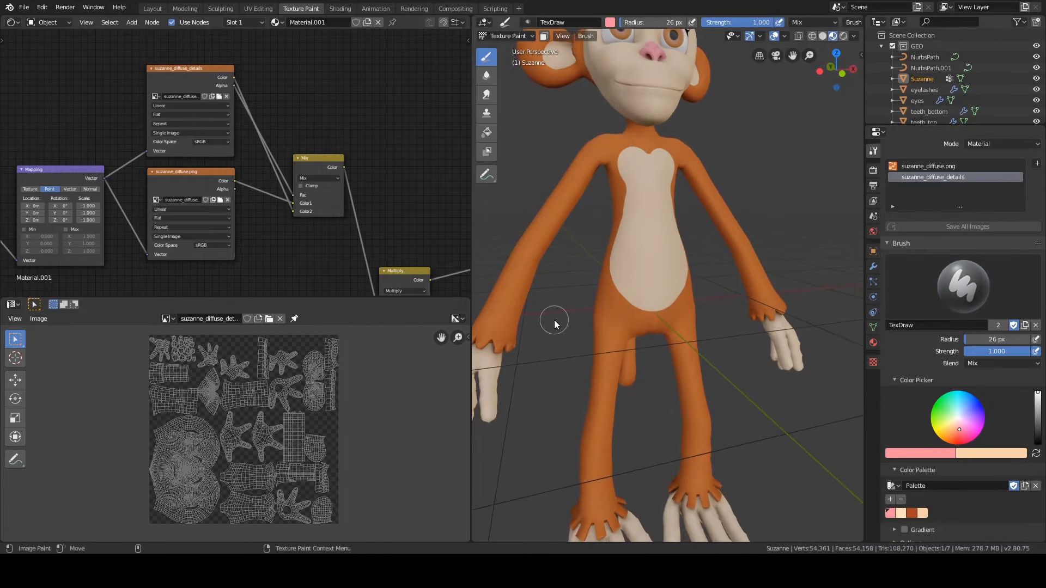
click(167, 318)
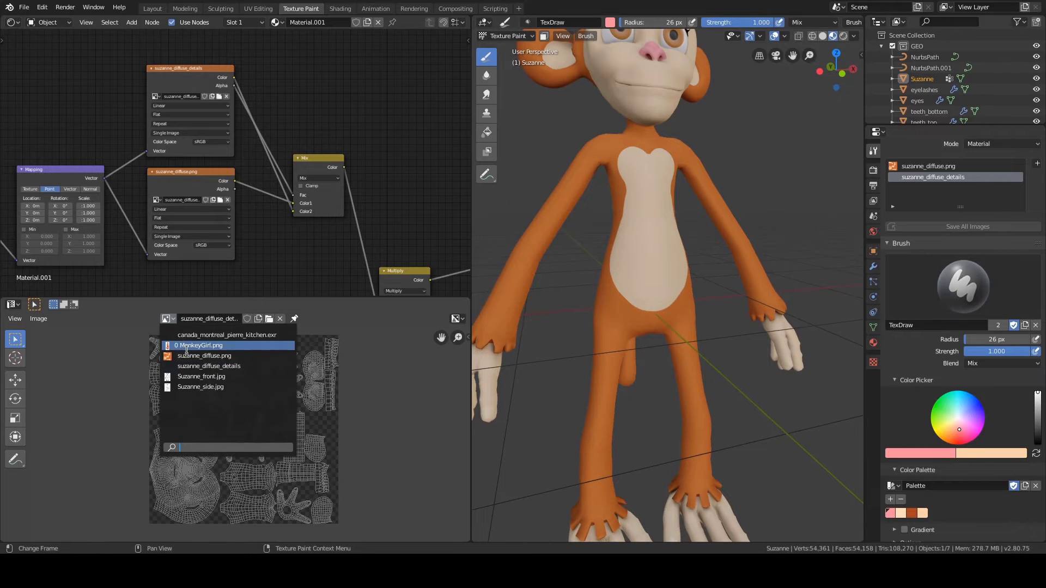
click(207, 356)
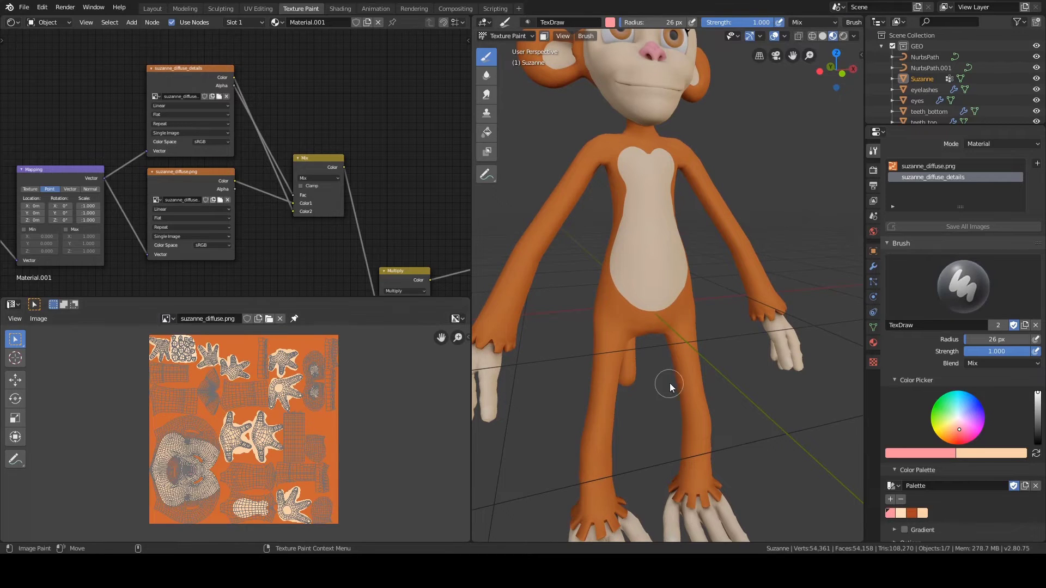
Step: Sample the orange background of suzanne_diffuse.png as the brush color
scroll(928, 470, down, 2)
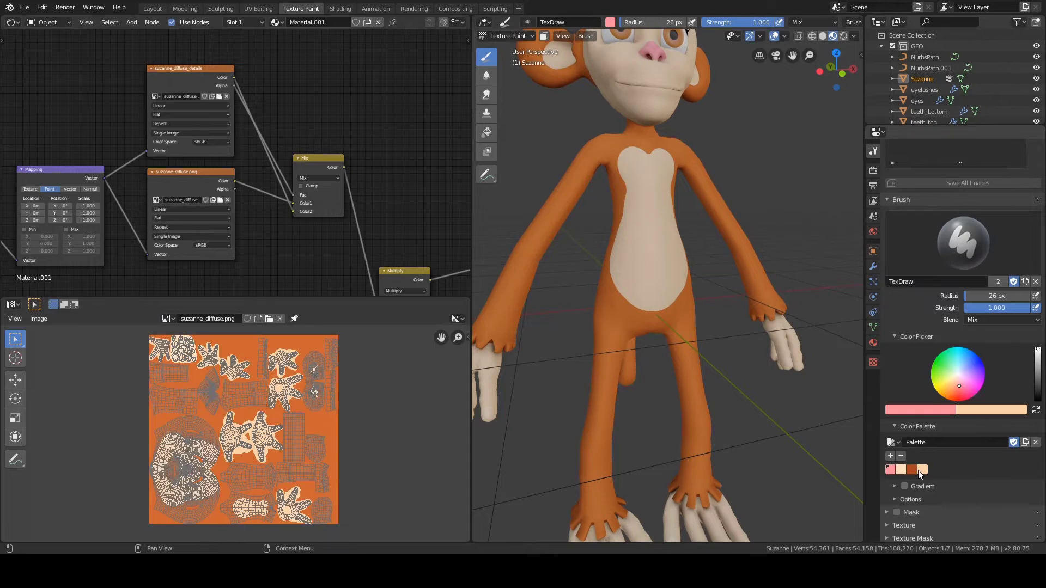
click(911, 410)
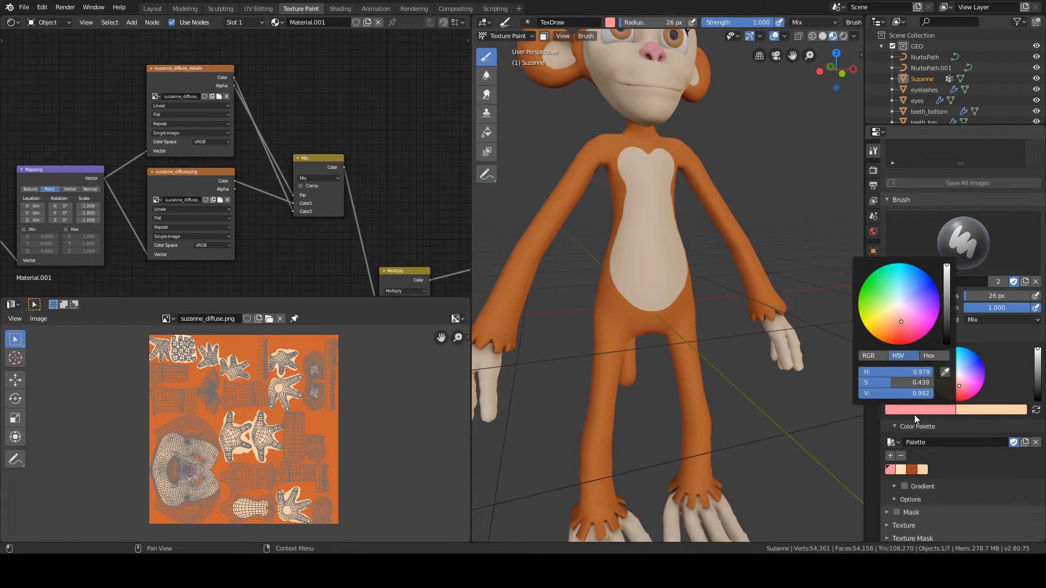
click(941, 369)
click(312, 339)
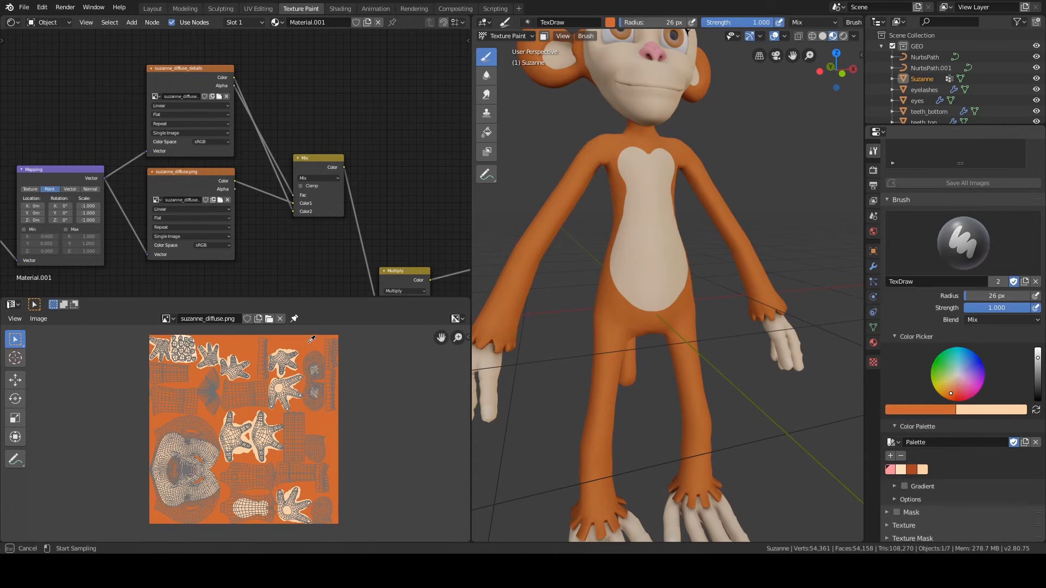
Step: Remove the dark orange and peach swatches from the end of the color palette
click(913, 470)
click(901, 456)
click(914, 470)
click(903, 455)
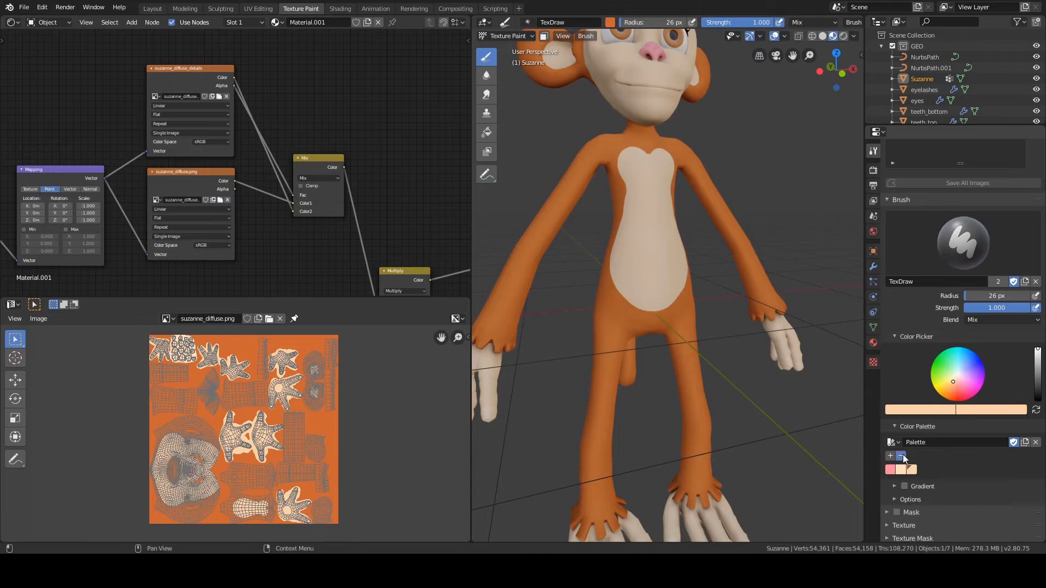
Step: Sample the orange from suzanne_diffuse.png as the brush color and add it to the palette
click(927, 409)
click(946, 375)
click(297, 337)
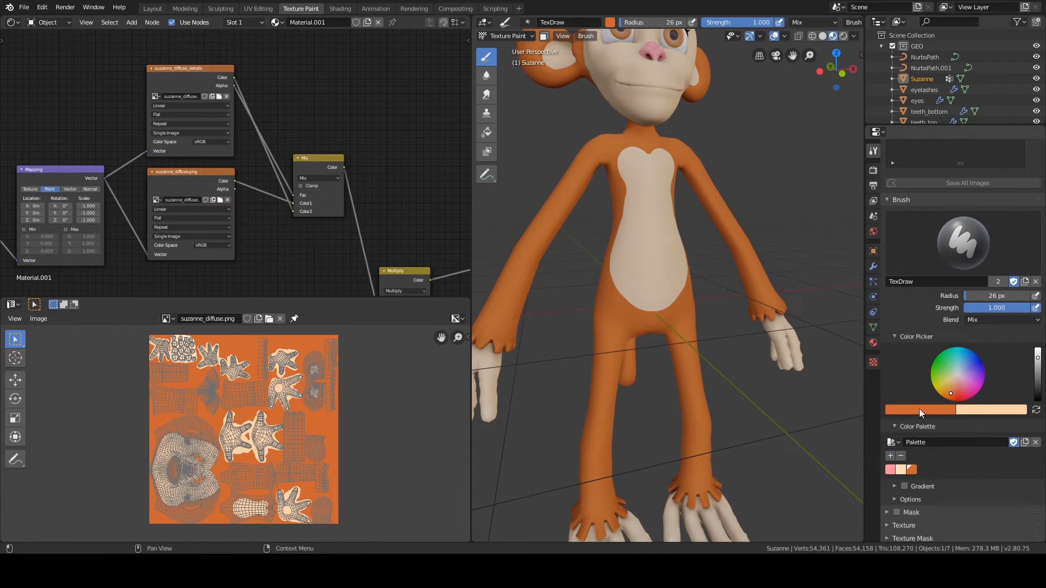
Step: Sample the peach color of a hand in suzanne_diffuse.png and add it to the palette
click(919, 408)
click(939, 382)
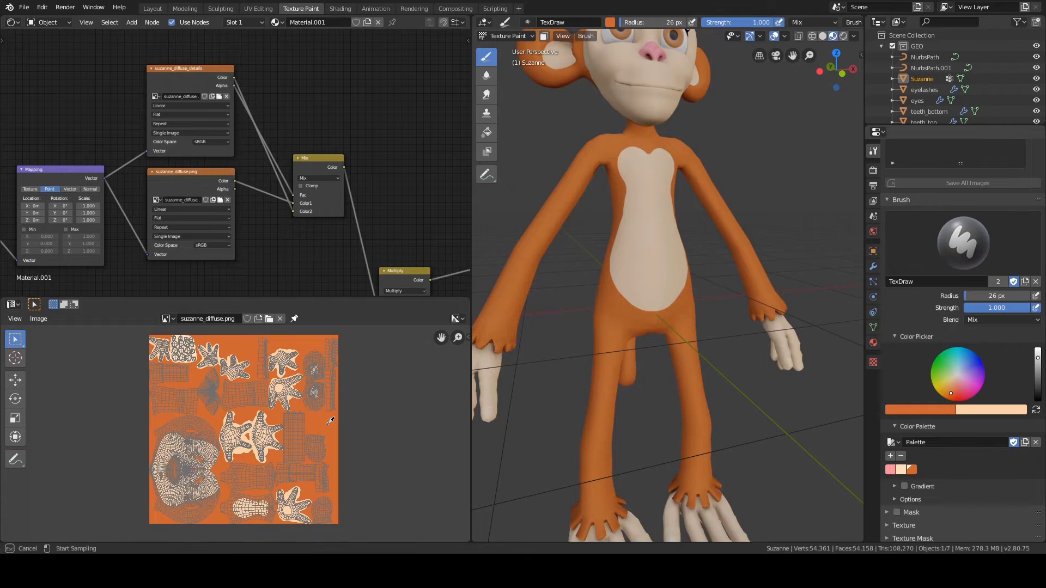
click(246, 447)
click(890, 455)
Step: Save the Blender file with the updated palette
mouse_move(802, 414)
middle_down()
mouse_move(688, 359)
mouse_move(650, 368)
mouse_move(691, 367)
middle_up()
key(ctrl+s)
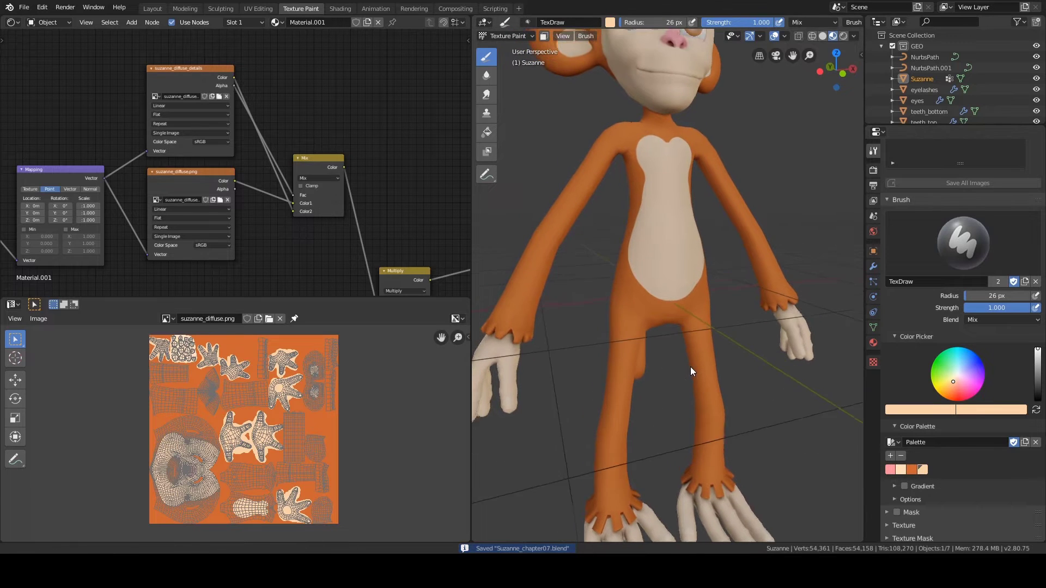
scroll(689, 368, down, 3)
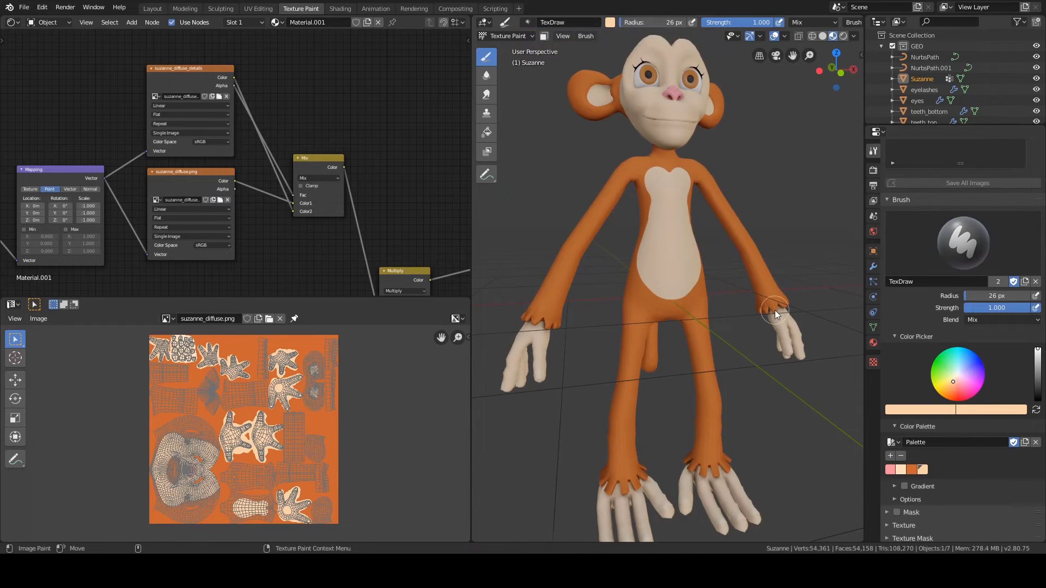
scroll(918, 287, up, 4)
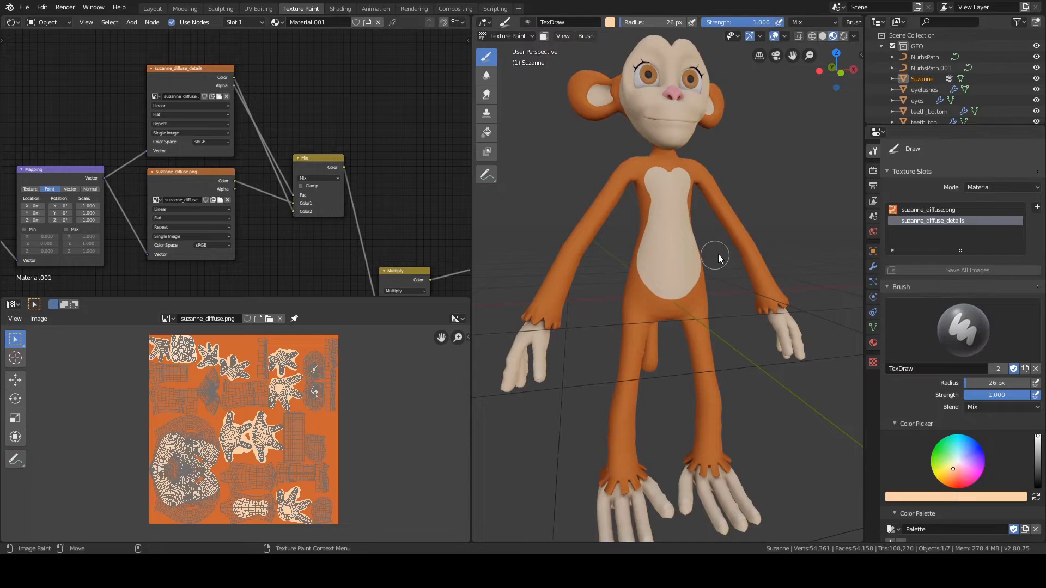
Step: Switch the image editor's displayed texture to suzanne_diffuse_details
click(165, 319)
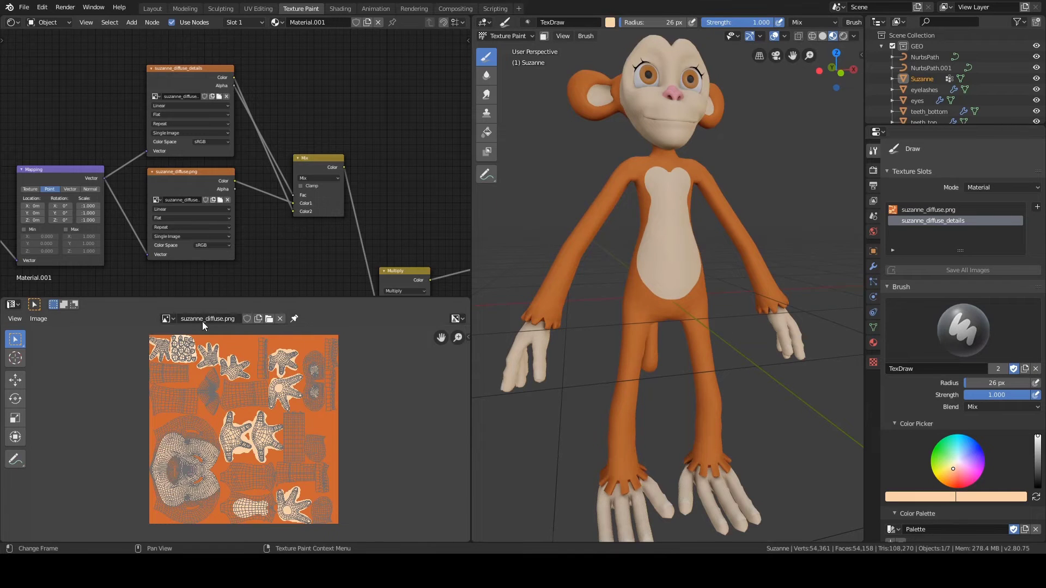
click(166, 318)
click(209, 366)
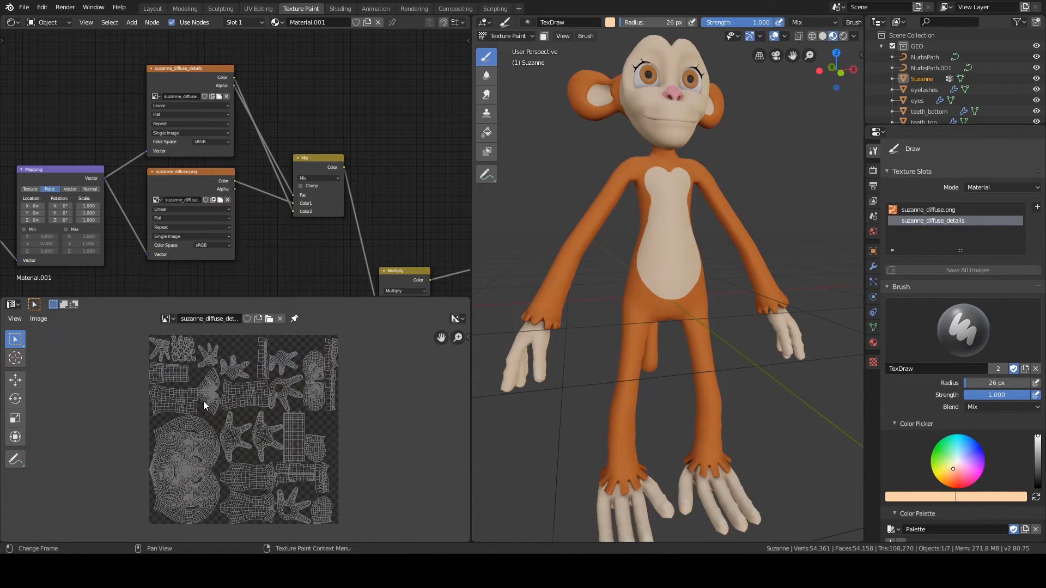
middle_drag(793, 393, 739, 353)
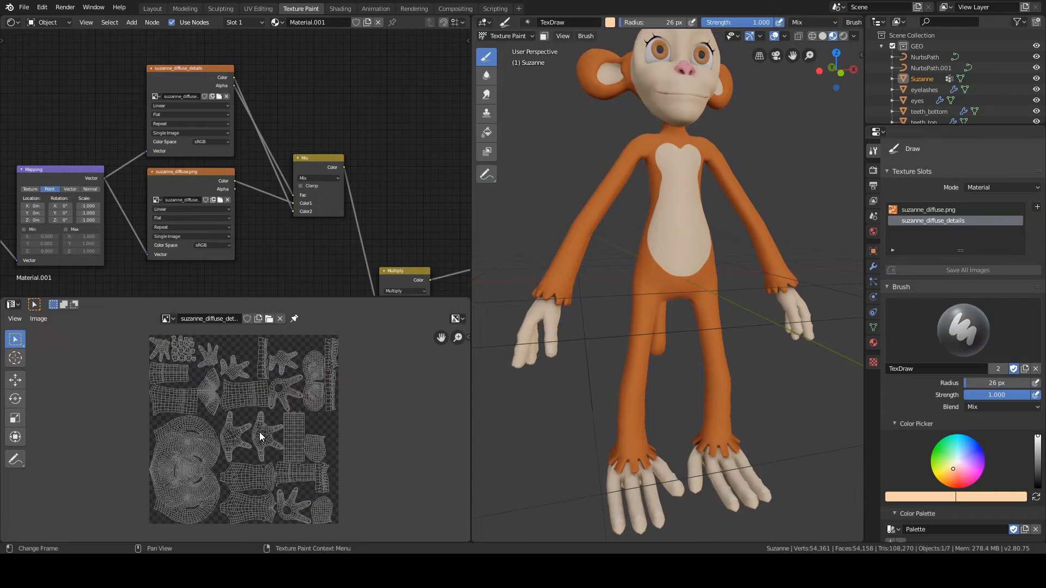
scroll(953, 383, down, 3)
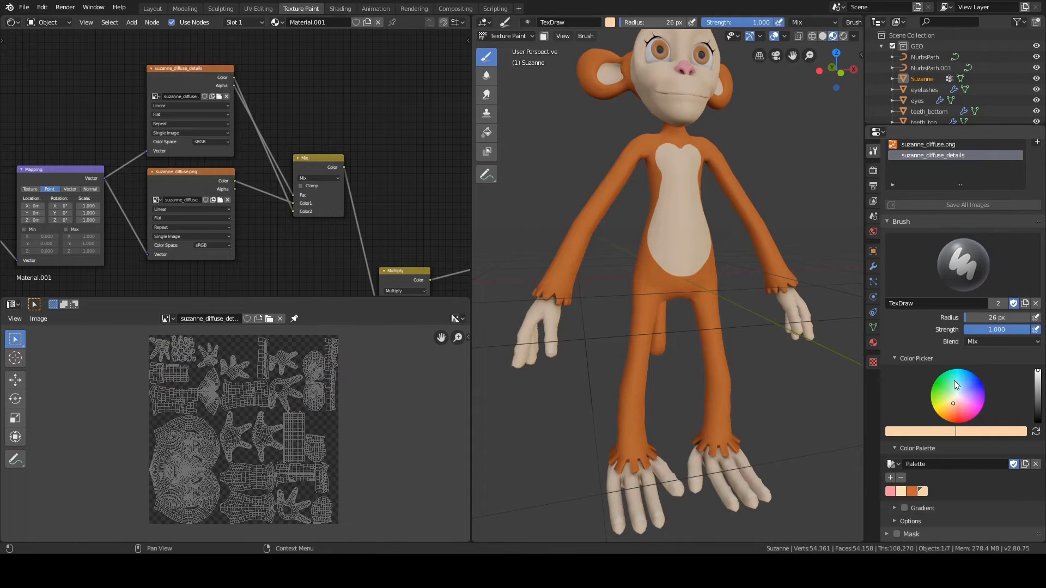
scroll(289, 122, down, 1)
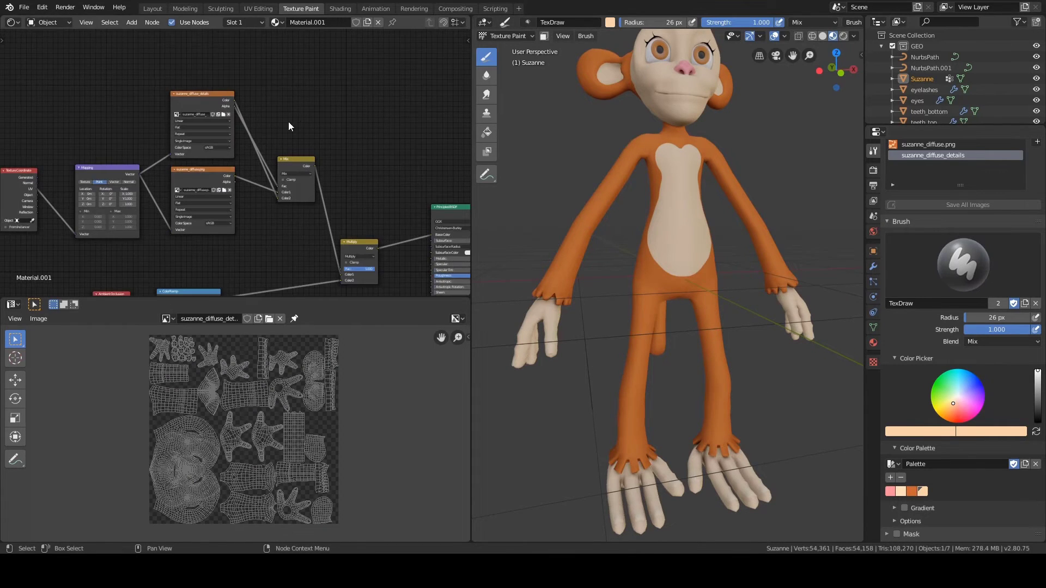
Step: Turn the node editor area into an Image Editor showing the MonkeyGirl.png reference, enlarged on the torso
click(12, 22)
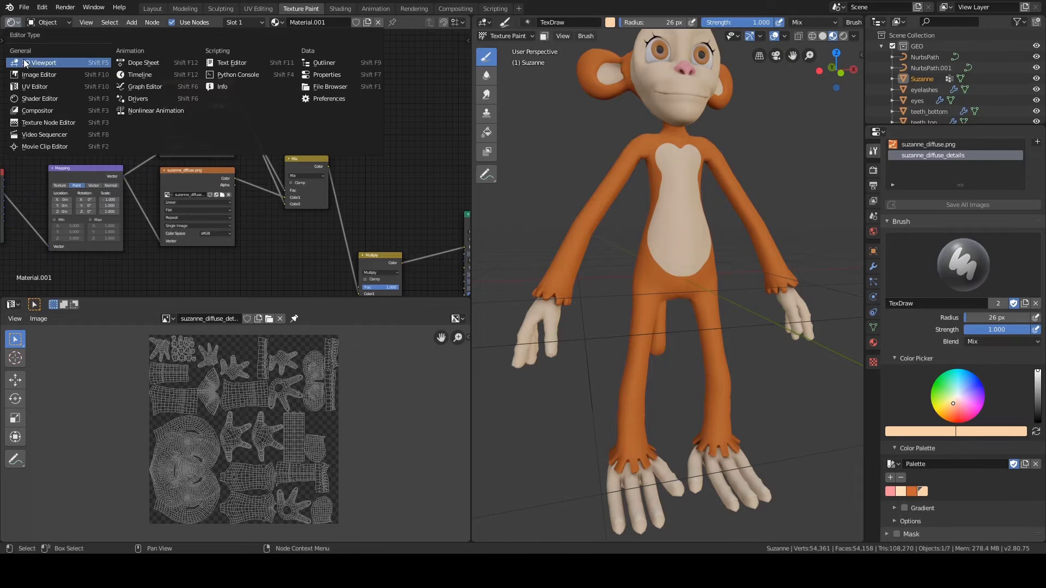
click(32, 76)
click(165, 37)
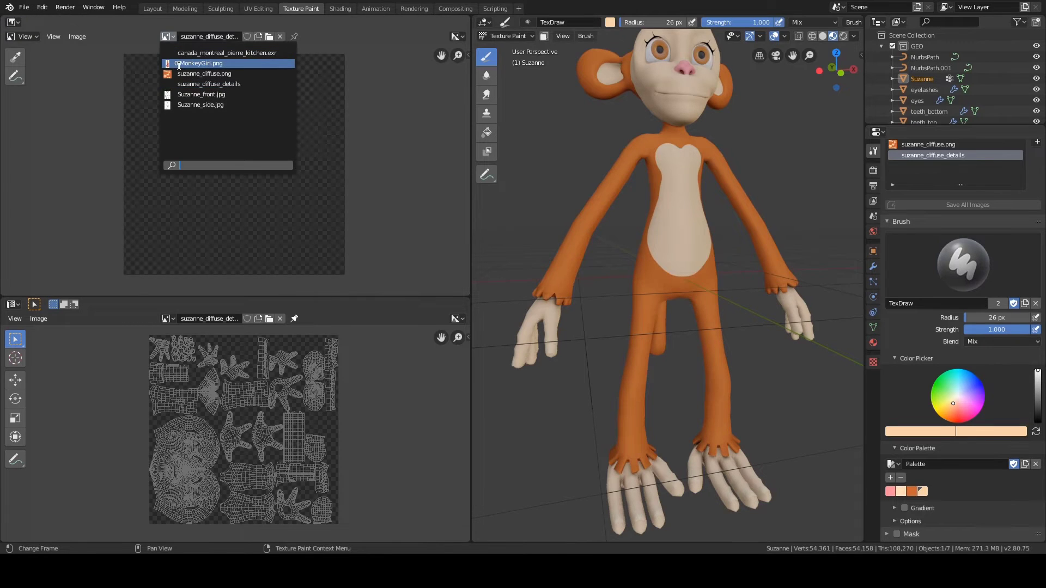
key(Return)
scroll(279, 169, up, 4)
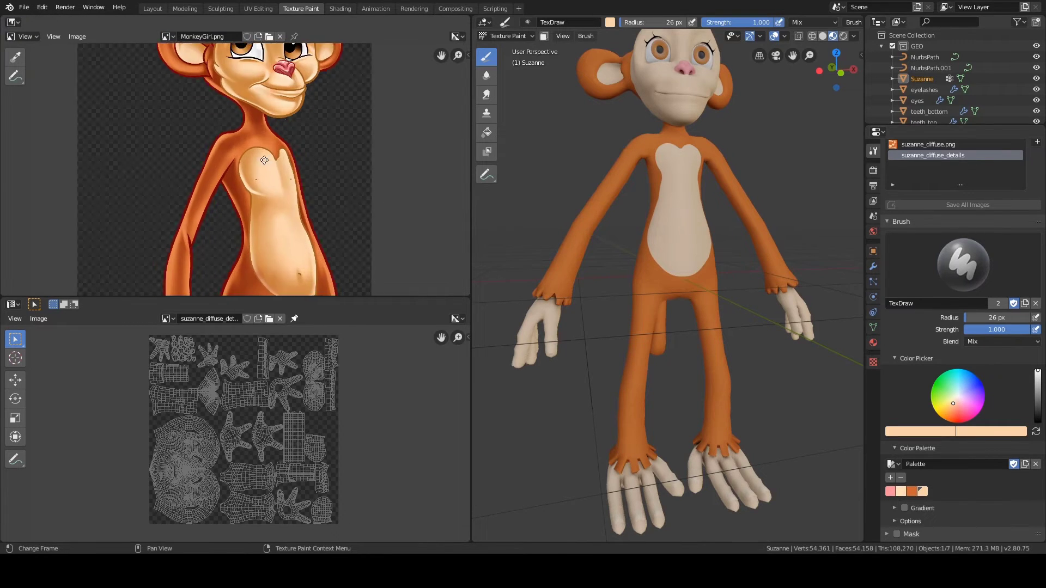
Step: Sample the dark red shading along the arm in the MonkeyGirl.png reference and add it to the palette
mouse_move(623, 158)
middle_down()
mouse_move(594, 165)
mouse_move(691, 176)
mouse_move(786, 168)
mouse_move(690, 166)
middle_up()
scroll(963, 251, down, 6)
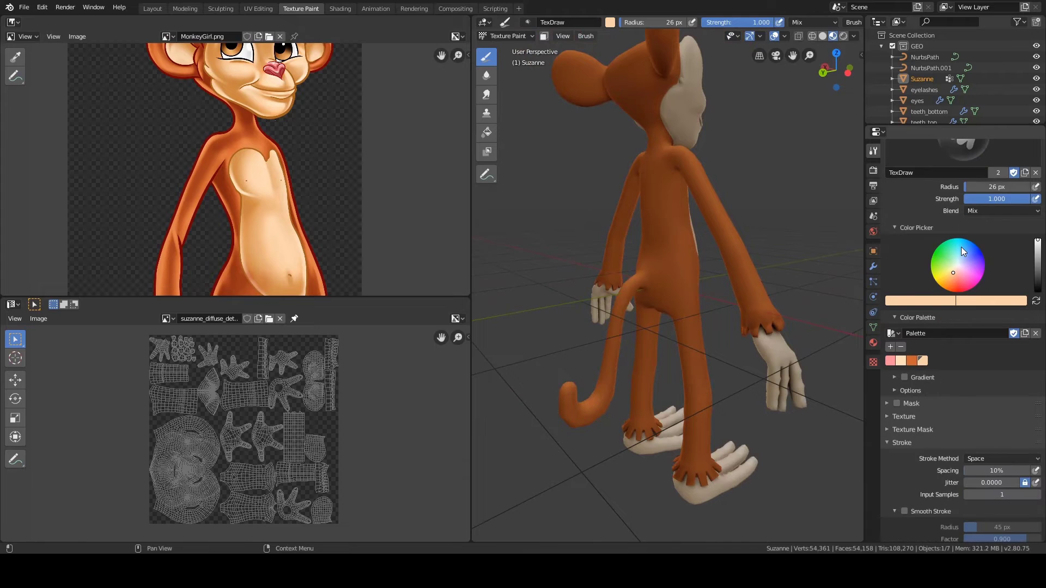
scroll(963, 250, down, 3)
scroll(747, 197, up, 2)
scroll(980, 267, up, 2)
alt+middle_drag(763, 194, 753, 273)
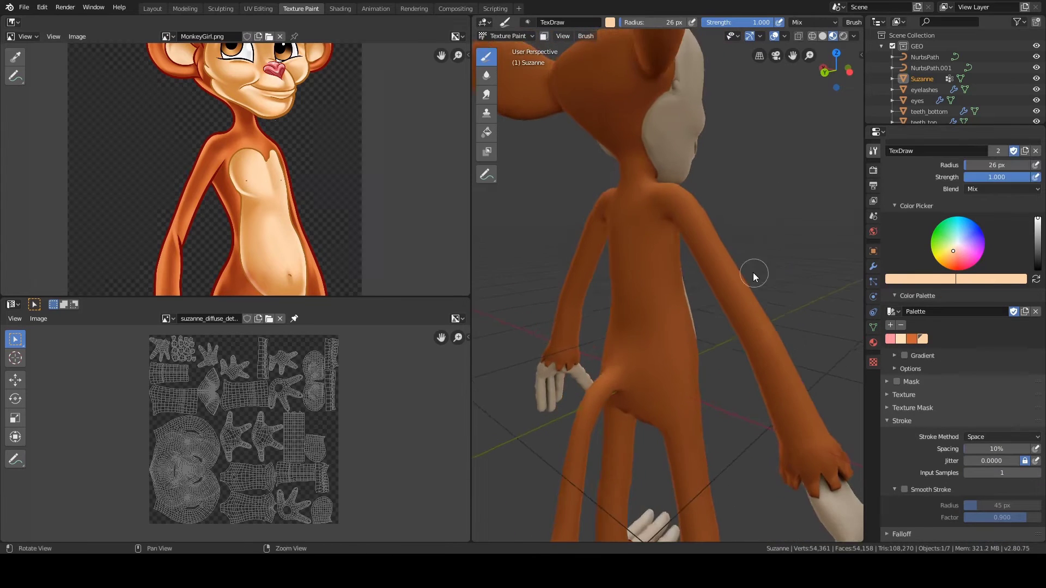
scroll(753, 275, down, 3)
click(920, 279)
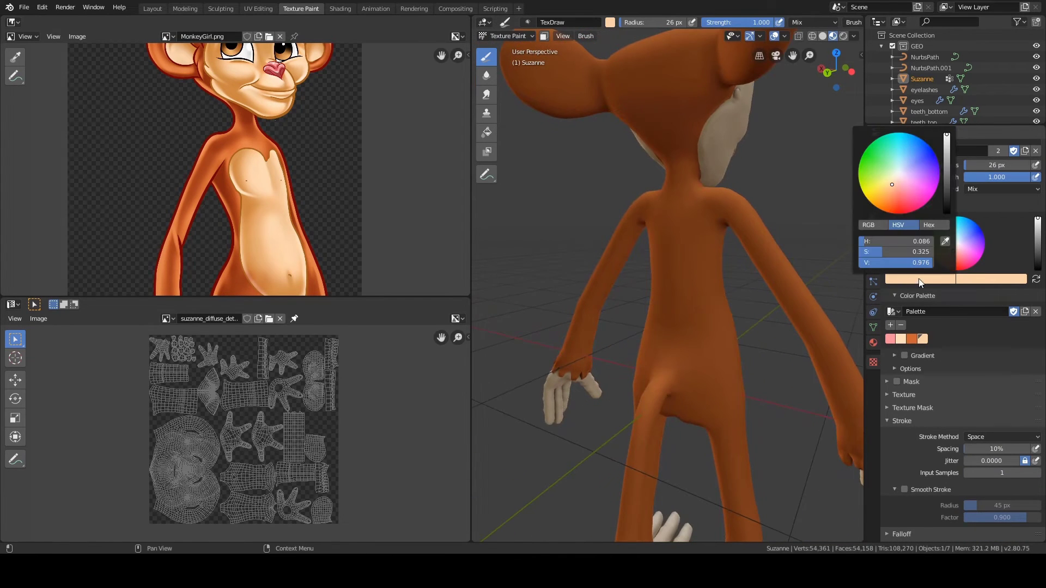
click(944, 242)
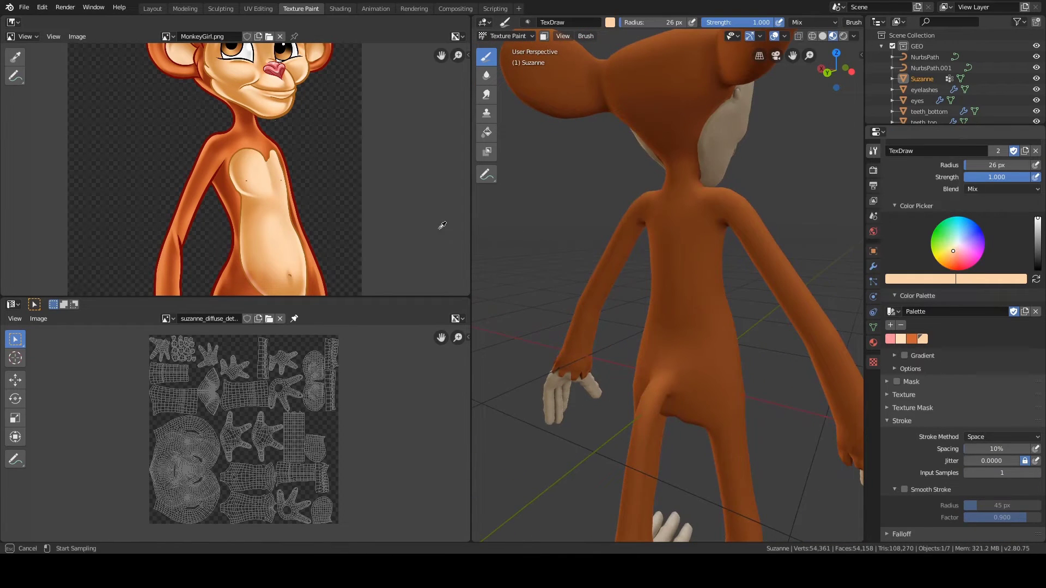
click(221, 175)
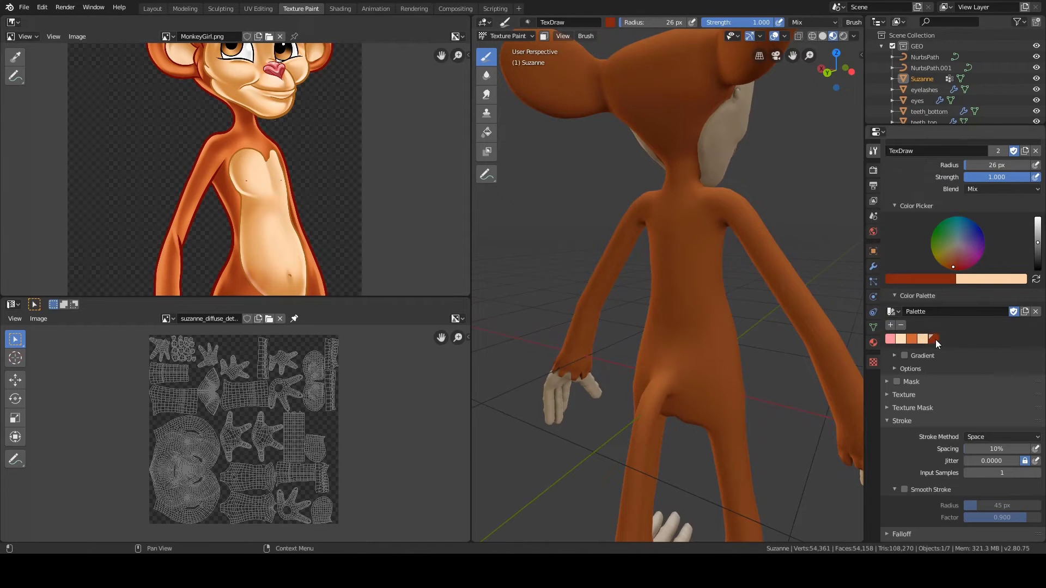
Step: Paint dark red vertical strokes down the middle of the character's upper back on the details layer
middle_drag(789, 273, 680, 249)
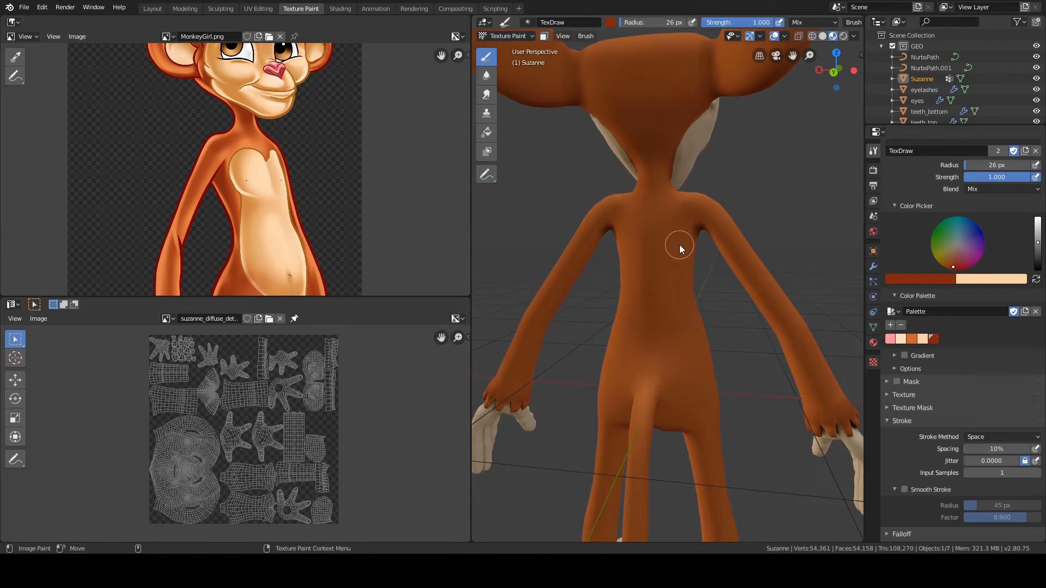
mouse_move(600, 279)
middle_down()
mouse_move(647, 297)
mouse_move(586, 294)
mouse_move(583, 316)
middle_up()
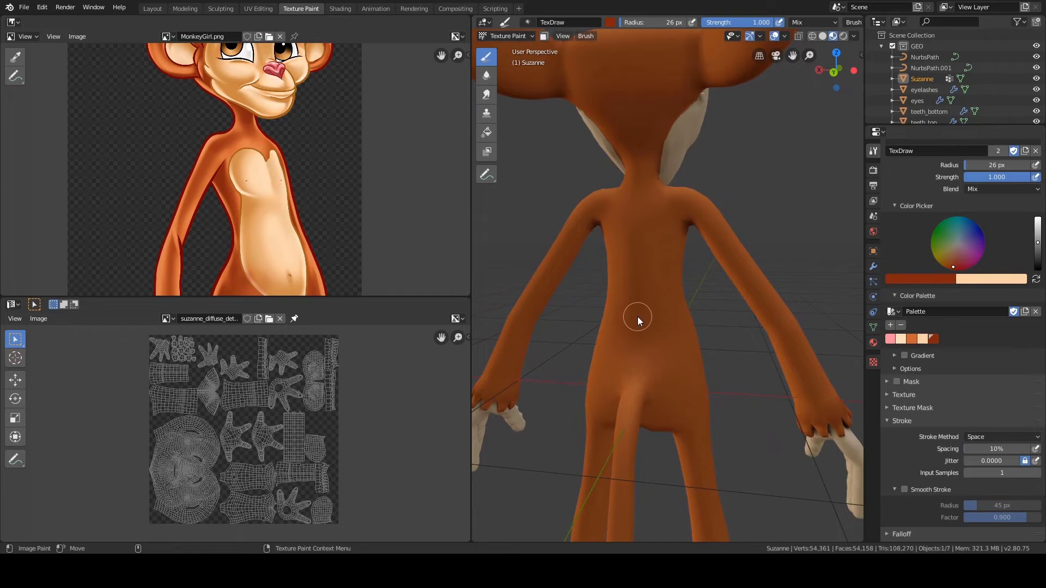
drag(644, 246, 644, 307)
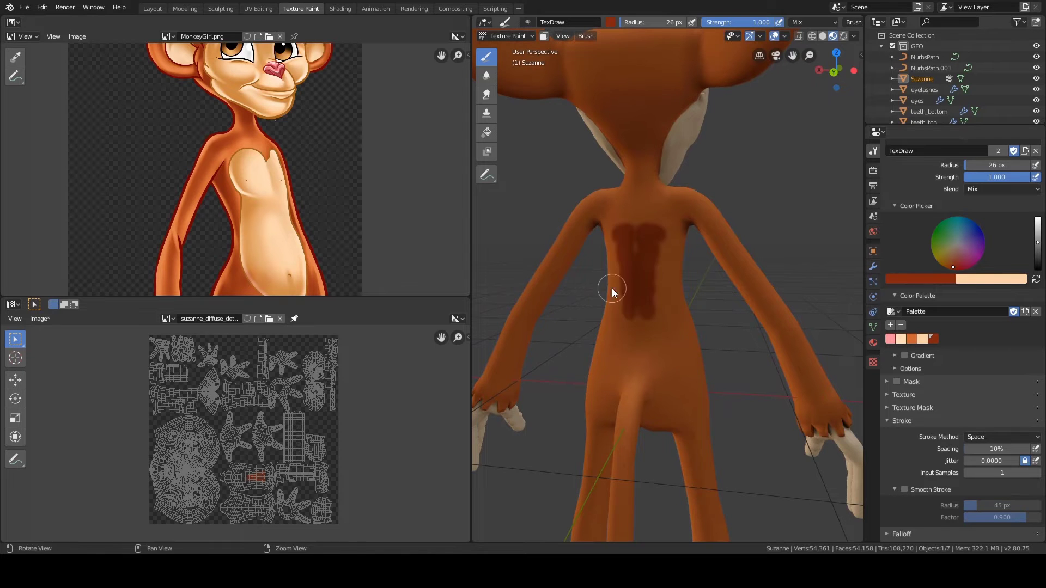
ctrl+middle_drag(612, 289, 584, 239)
mouse_move(546, 290)
middle_down()
mouse_move(628, 278)
mouse_move(643, 315)
mouse_move(587, 317)
mouse_move(642, 256)
mouse_move(667, 258)
mouse_move(628, 231)
mouse_move(619, 310)
mouse_move(646, 246)
middle_up()
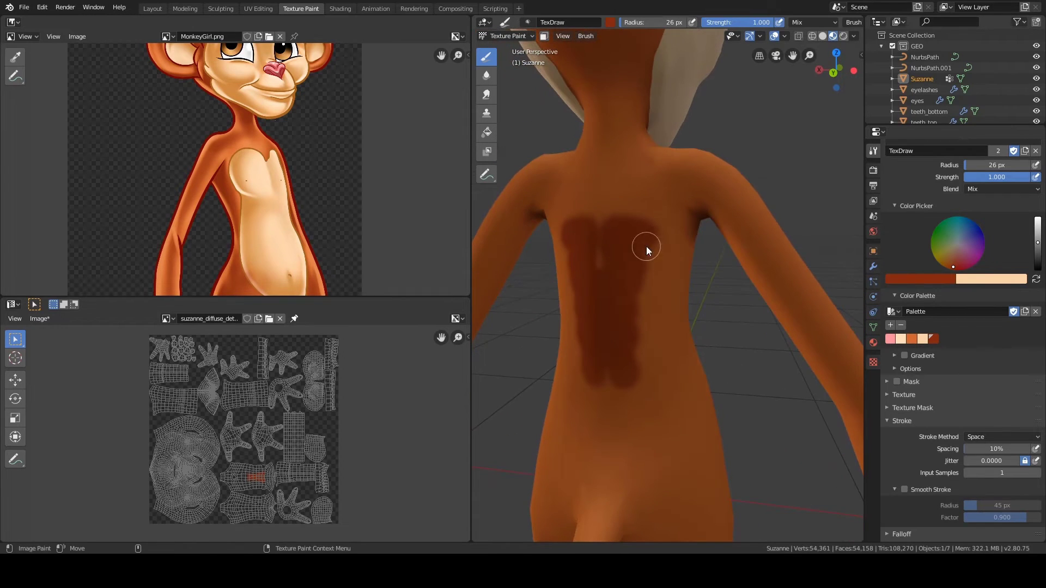
Step: Undo the dark red strokes on the character's upper back
right_click(606, 263)
mouse_move(623, 200)
middle_down()
mouse_move(606, 292)
mouse_move(665, 311)
mouse_move(631, 287)
mouse_move(656, 298)
mouse_move(647, 269)
middle_up()
key(ctrl+z)
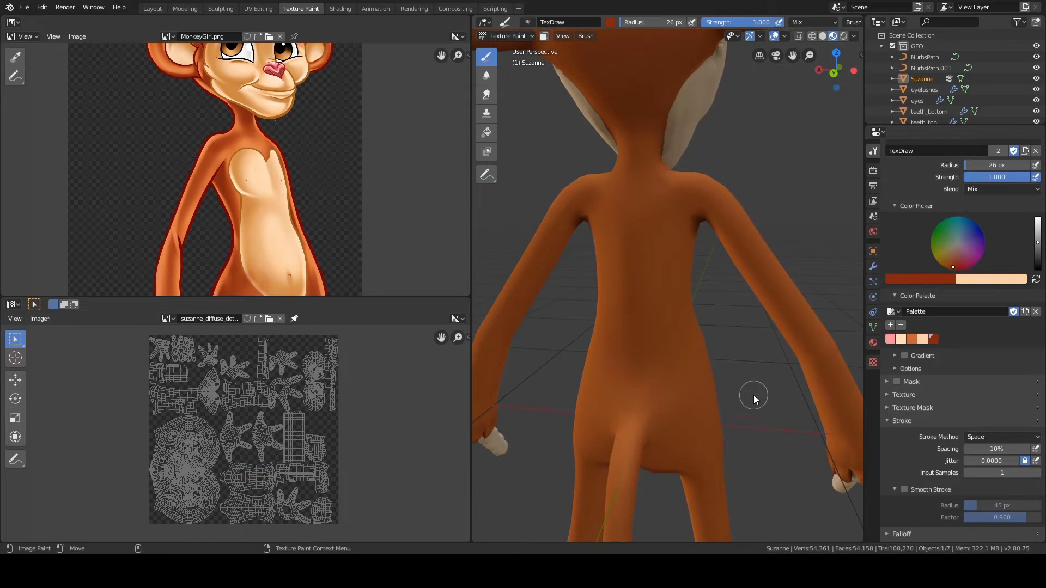
Step: Set the brush stroke jitter to 1.0, try a stroke on the character's back and undo it
scroll(986, 458, down, 2)
drag(979, 425, 1007, 426)
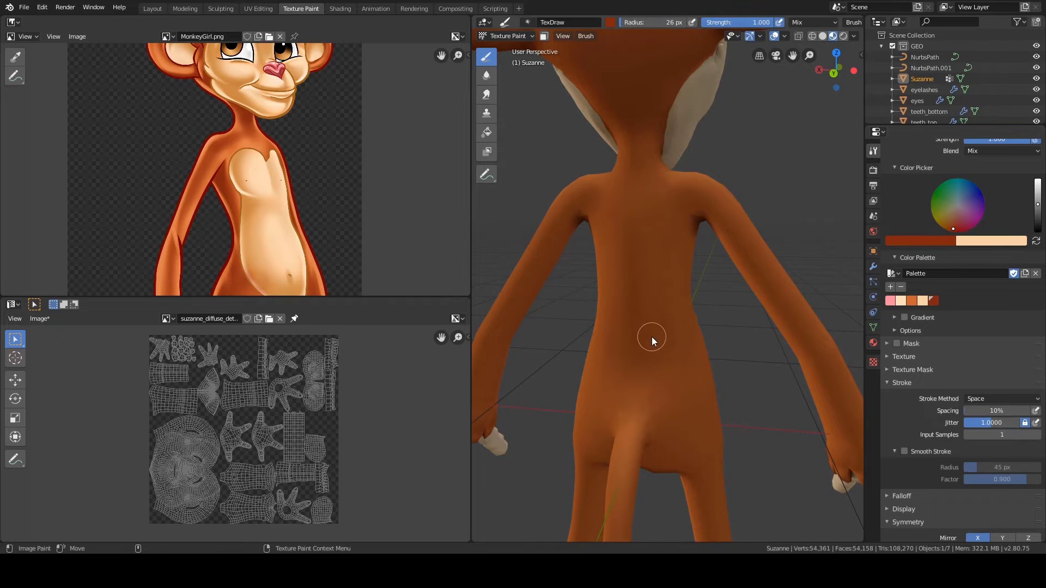
mouse_move(652, 341)
mouse_down()
mouse_move(646, 233)
mouse_move(677, 187)
mouse_up()
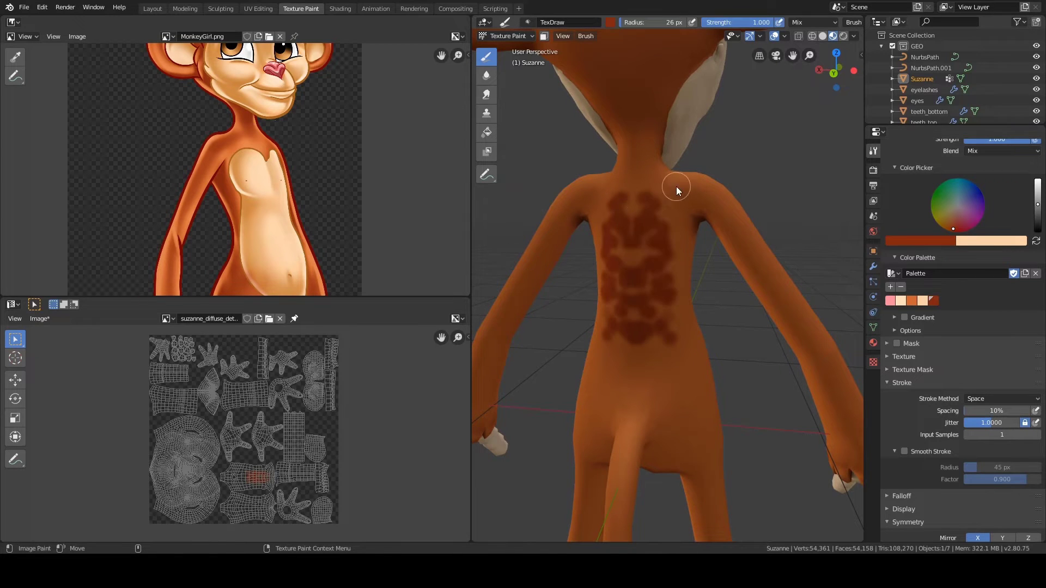
mouse_move(677, 187)
middle_down()
mouse_move(658, 315)
mouse_move(747, 367)
middle_up()
key(ctrl+z)
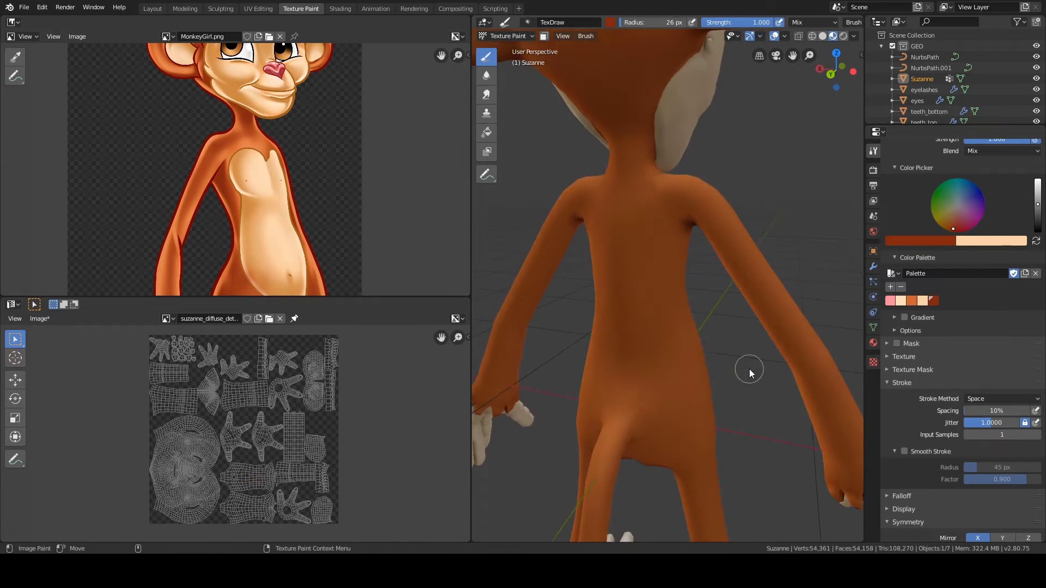
Step: Add a new texture to the TexDraw brush's texture mask
scroll(901, 385, down, 2)
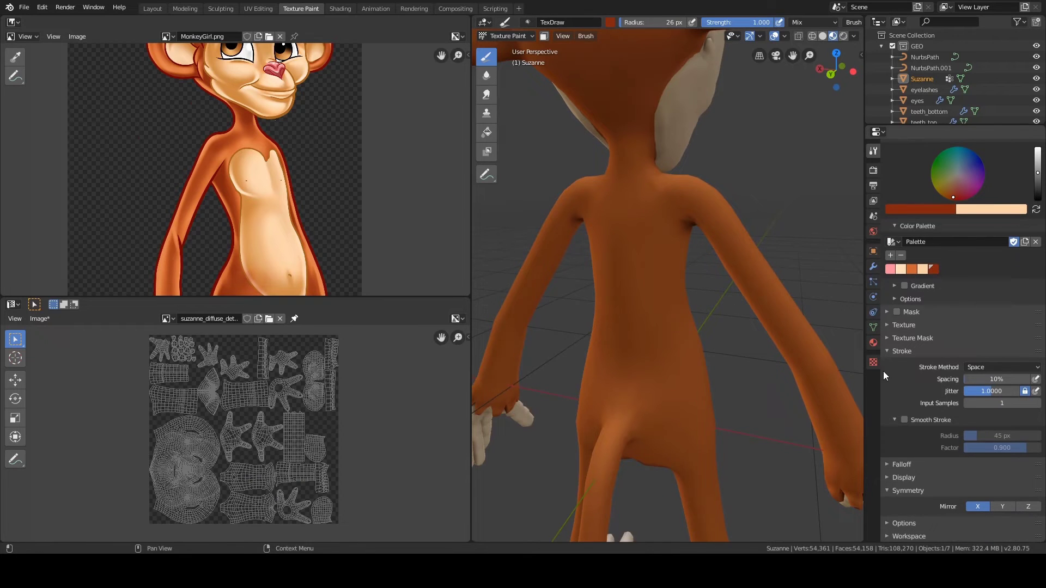
click(918, 339)
scroll(890, 397, down, 3)
click(953, 354)
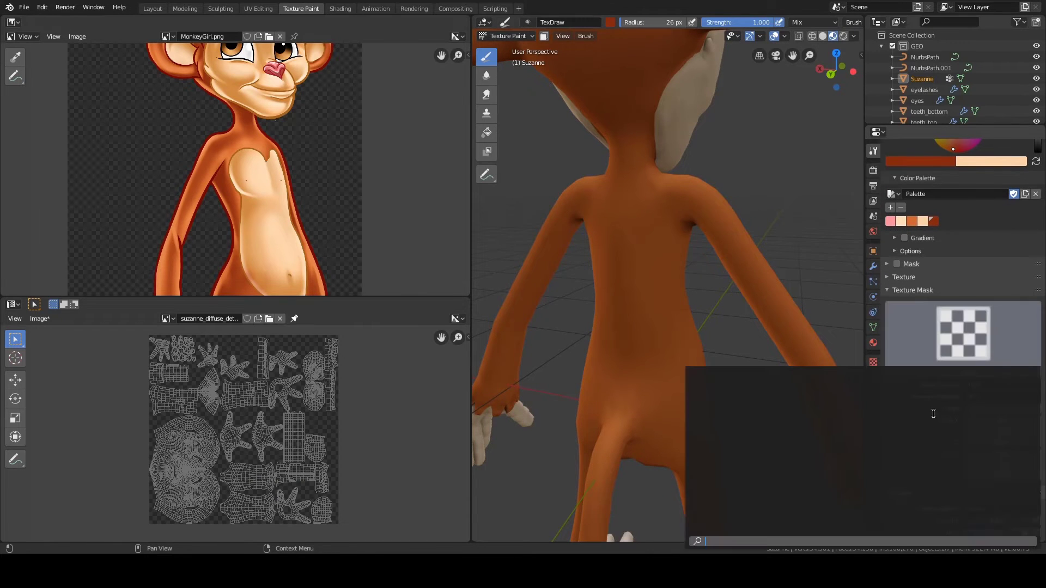
click(956, 369)
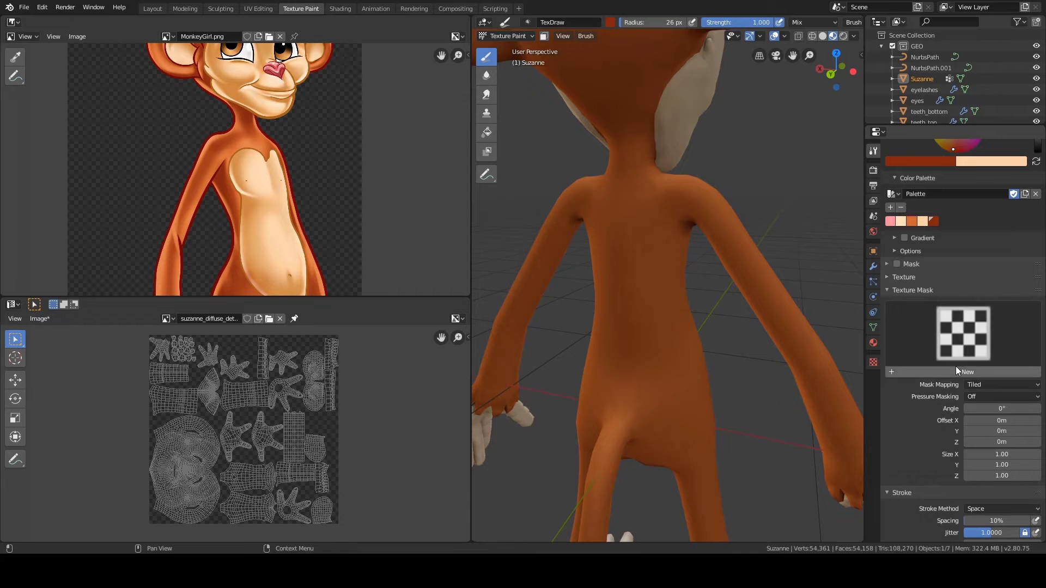
Step: Assign the existing texture named Texture to the brush and set its type to Clouds
click(873, 364)
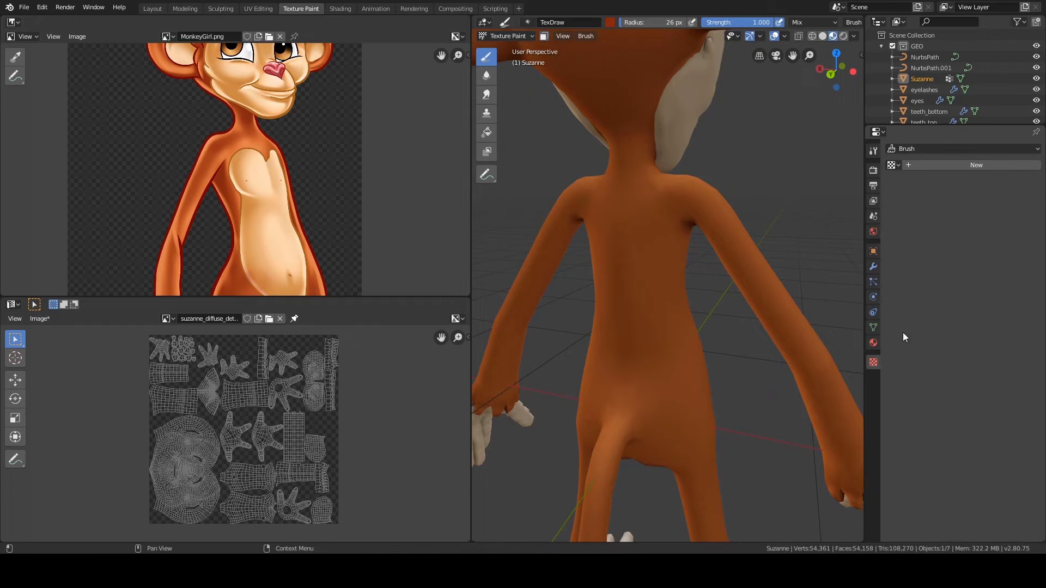
click(892, 165)
click(905, 182)
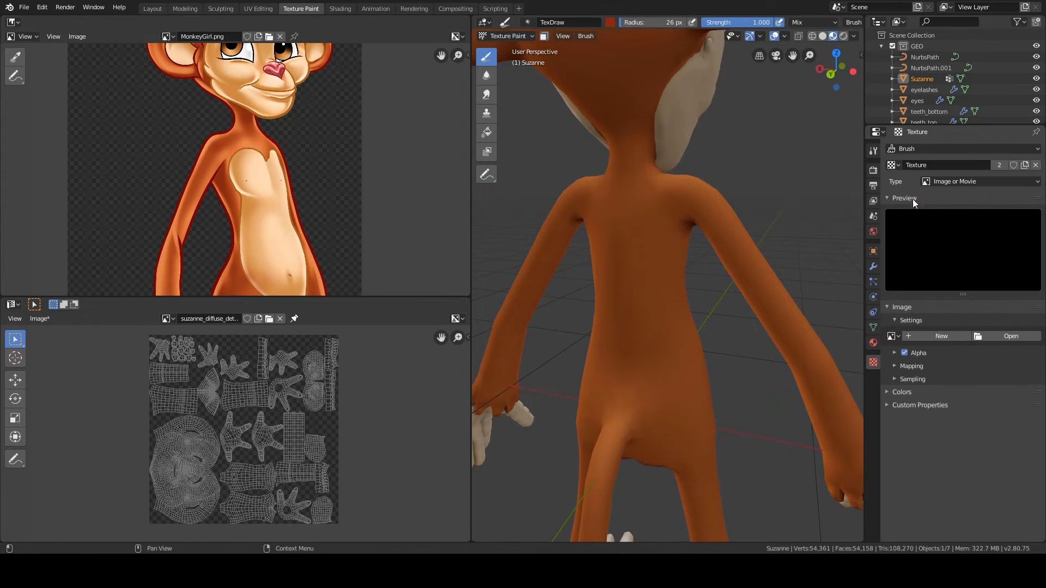
click(946, 182)
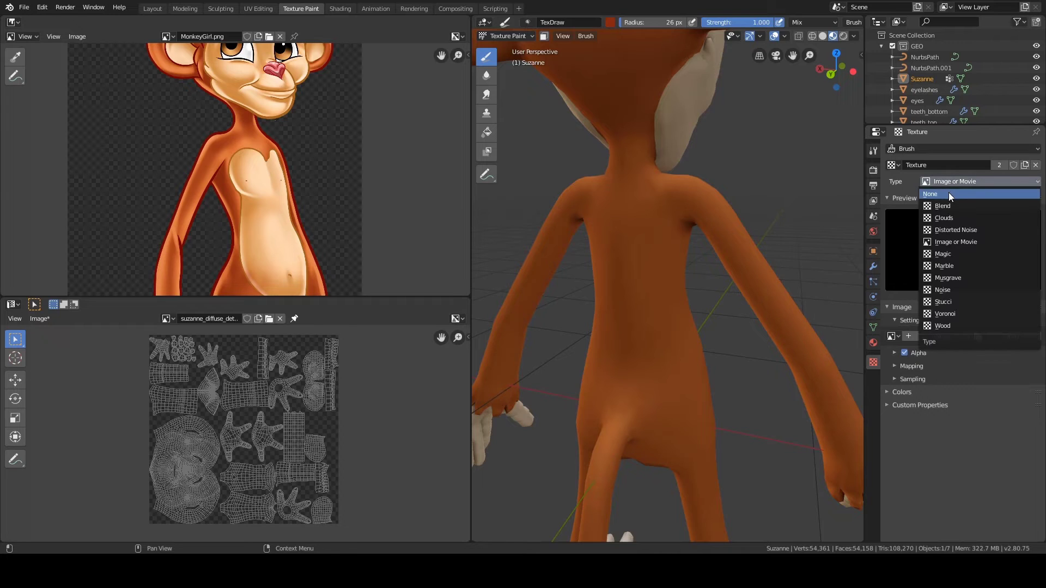
click(950, 217)
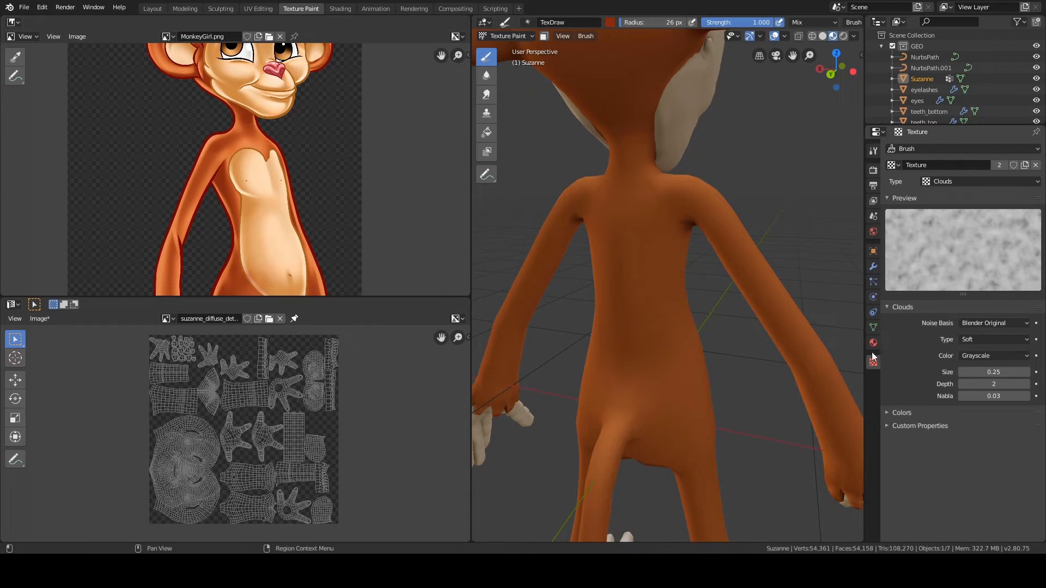
Step: Unlink the clouds texture from the brush's main texture slot, keeping it only as the texture mask
click(874, 152)
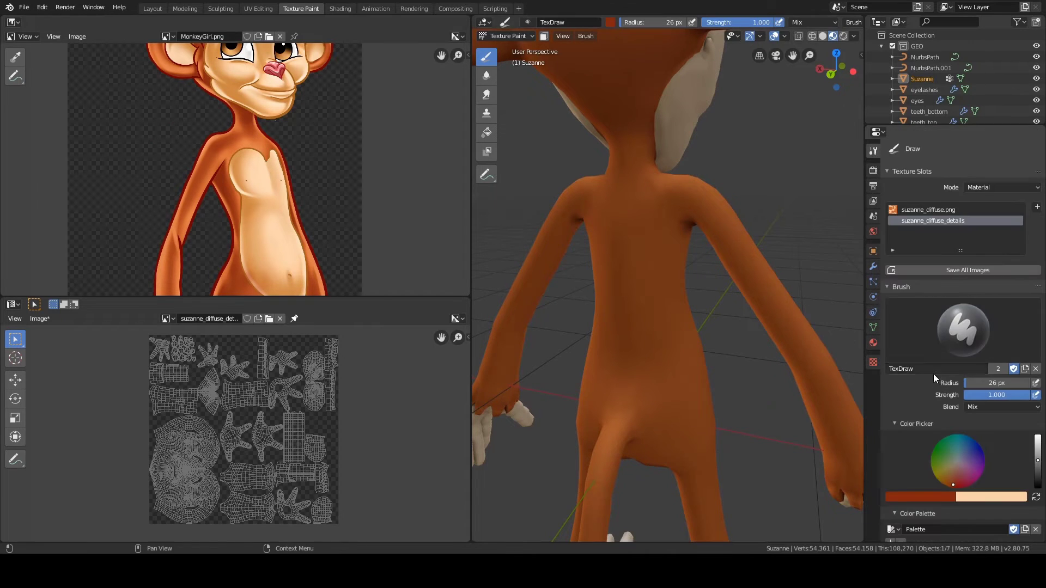
scroll(933, 373, down, 8)
scroll(921, 354, down, 3)
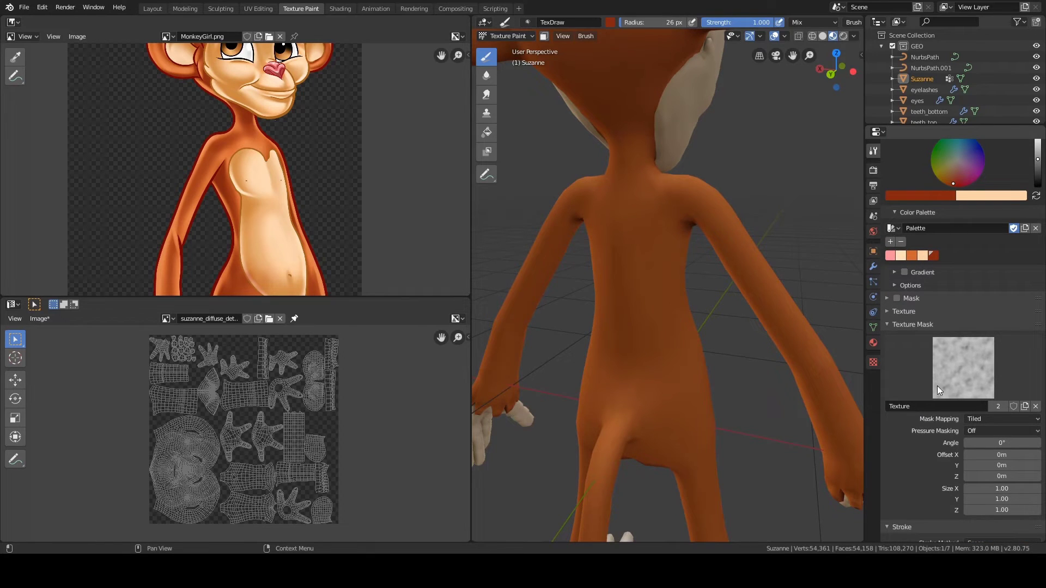
scroll(926, 338, down, 2)
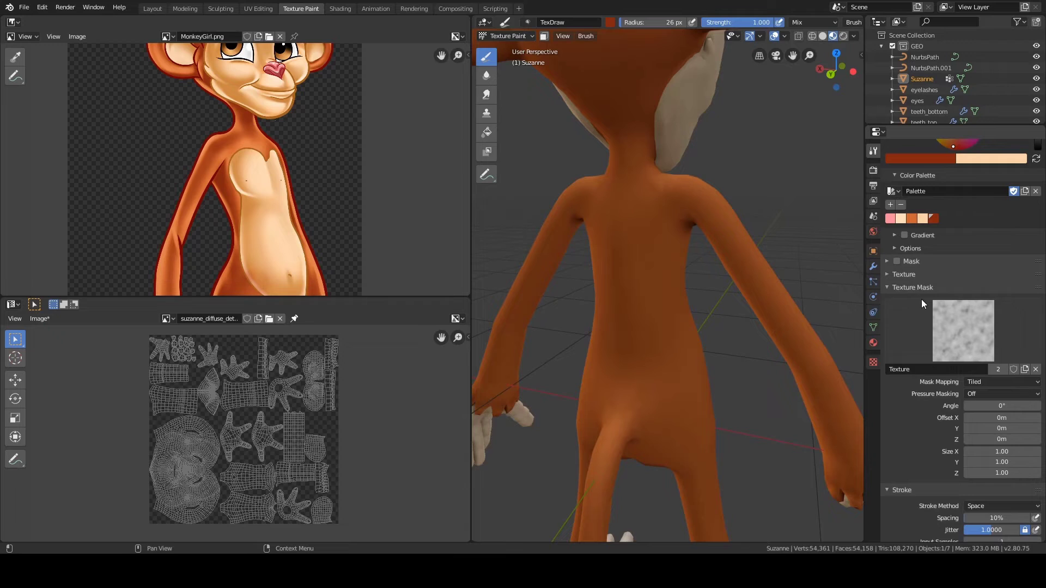
click(908, 274)
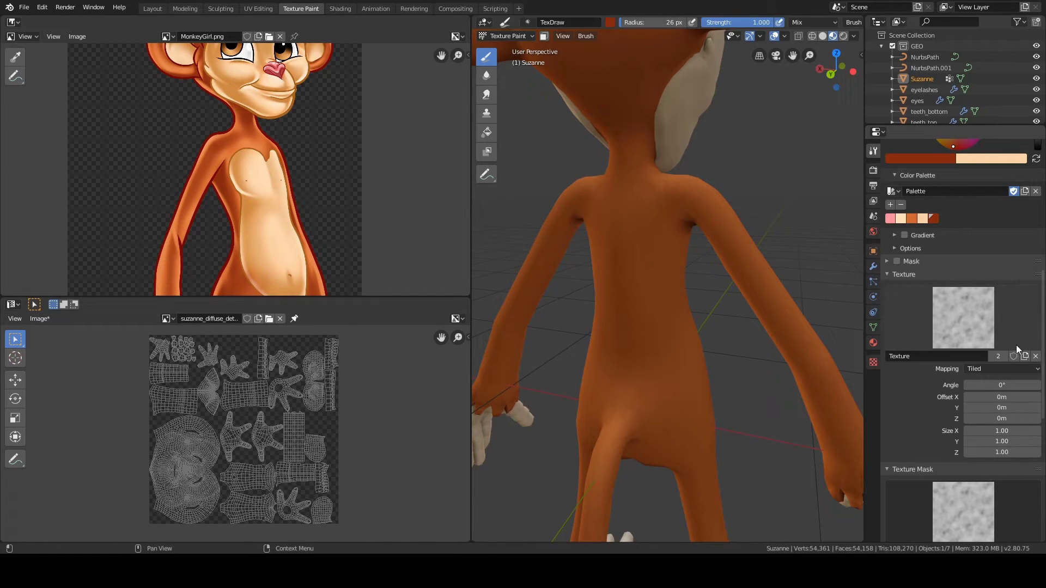
click(1035, 356)
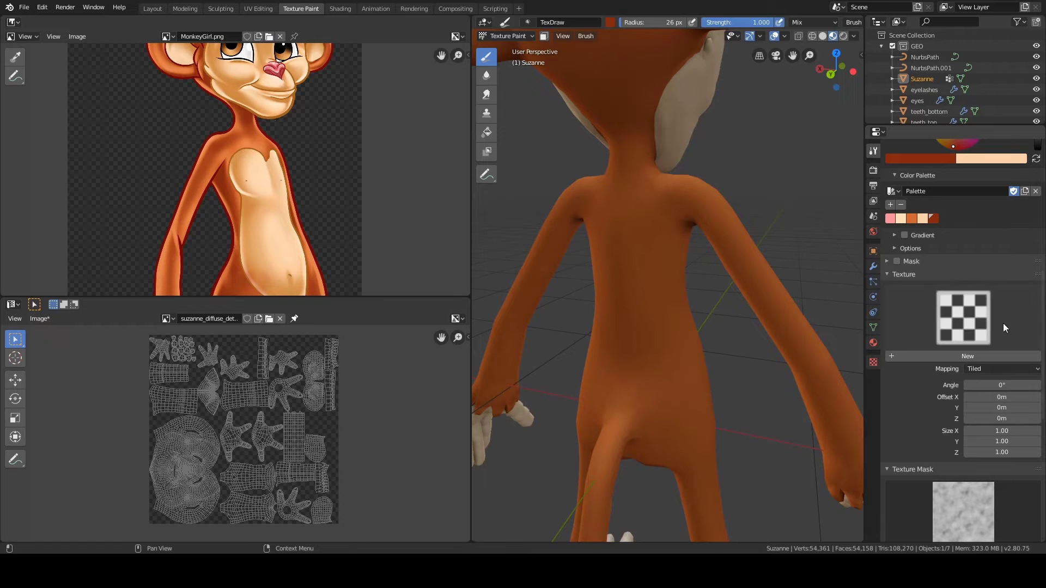
click(904, 274)
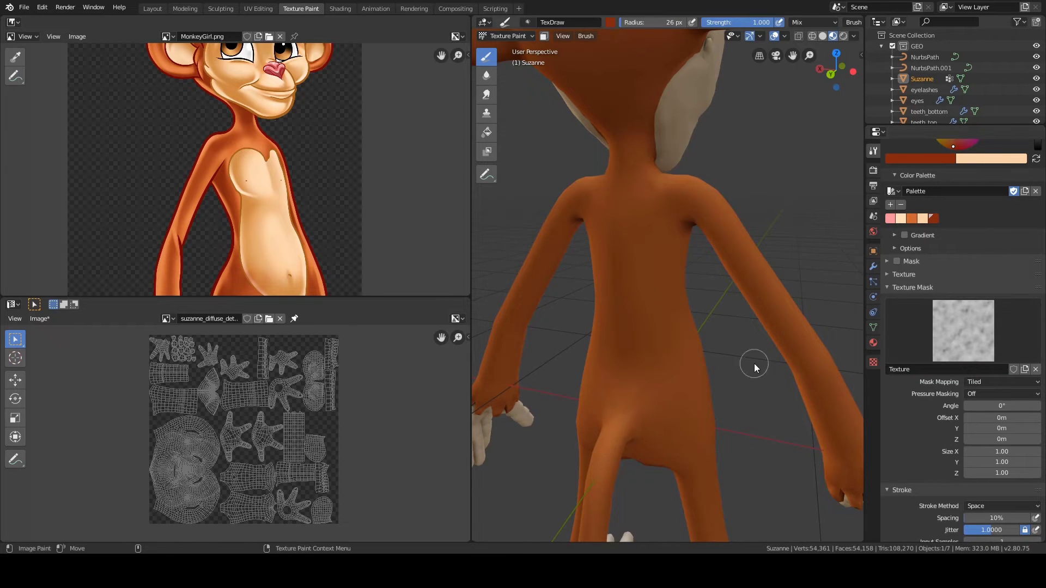
Step: Try a masked stroke on the back, undo it and lower the brush strength to 0.340
middle_drag(754, 364, 651, 334)
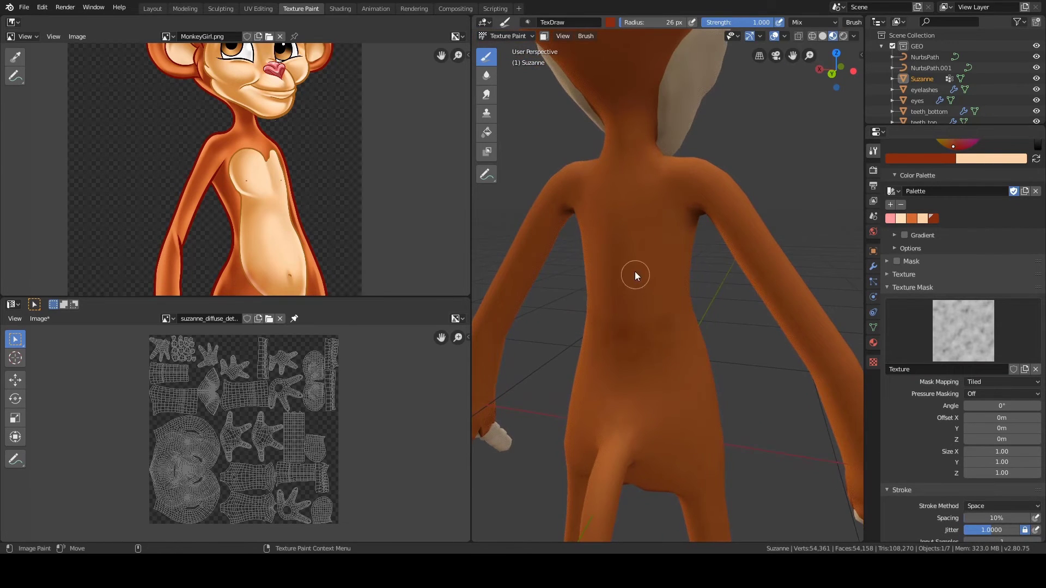
drag(636, 275, 646, 305)
mouse_move(646, 305)
ctrl+middle_down()
mouse_move(567, 230)
mouse_move(619, 261)
mouse_move(626, 243)
mouse_move(687, 343)
mouse_move(639, 270)
ctrl+middle_up()
key(ctrl+z)
right_click(630, 327)
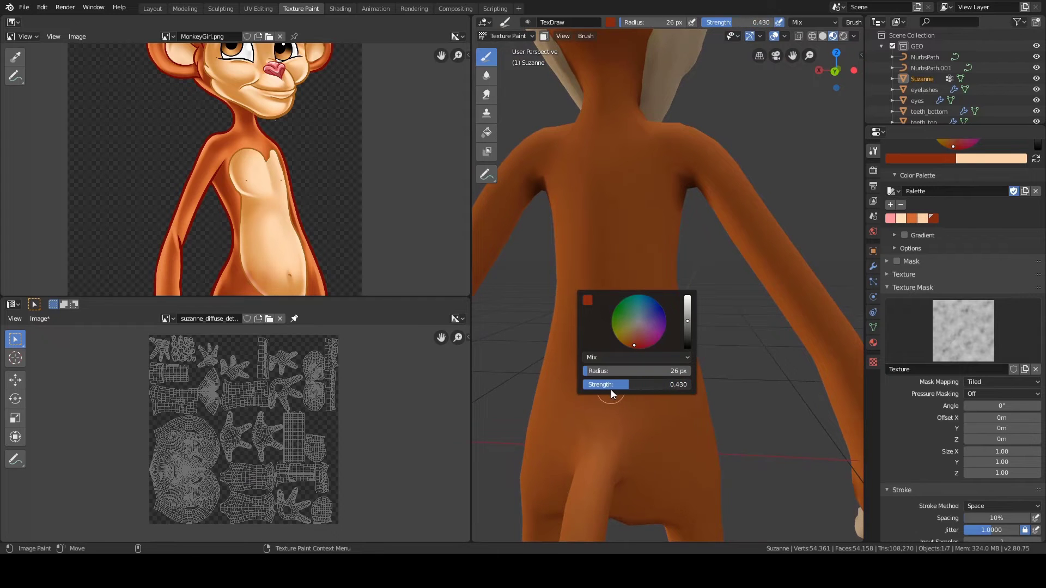
drag(600, 388, 602, 388)
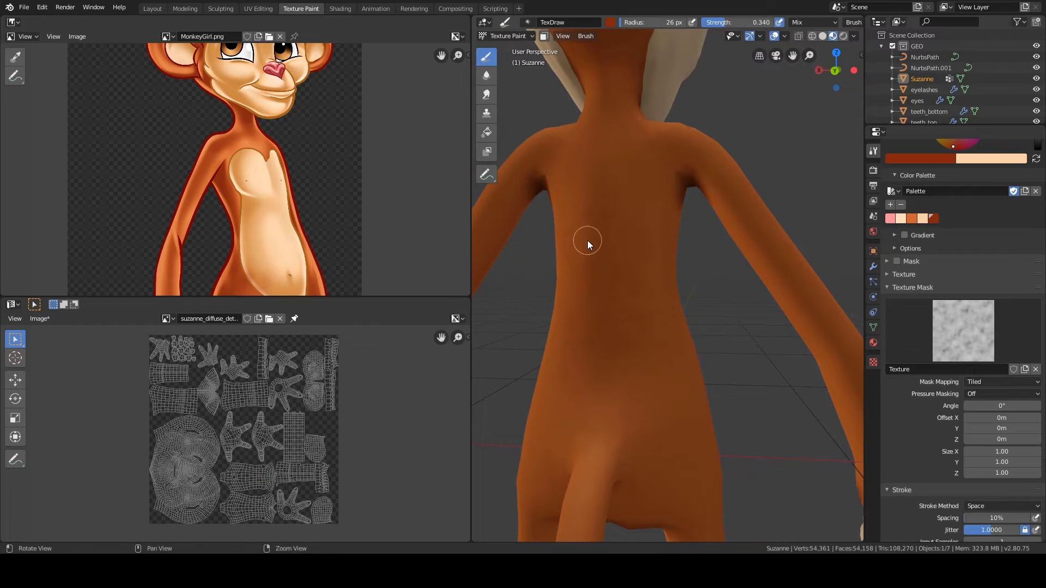
Step: Paint faint mottled dark red shading down the middle of the character's back
ctrl+middle_drag(587, 240, 608, 359)
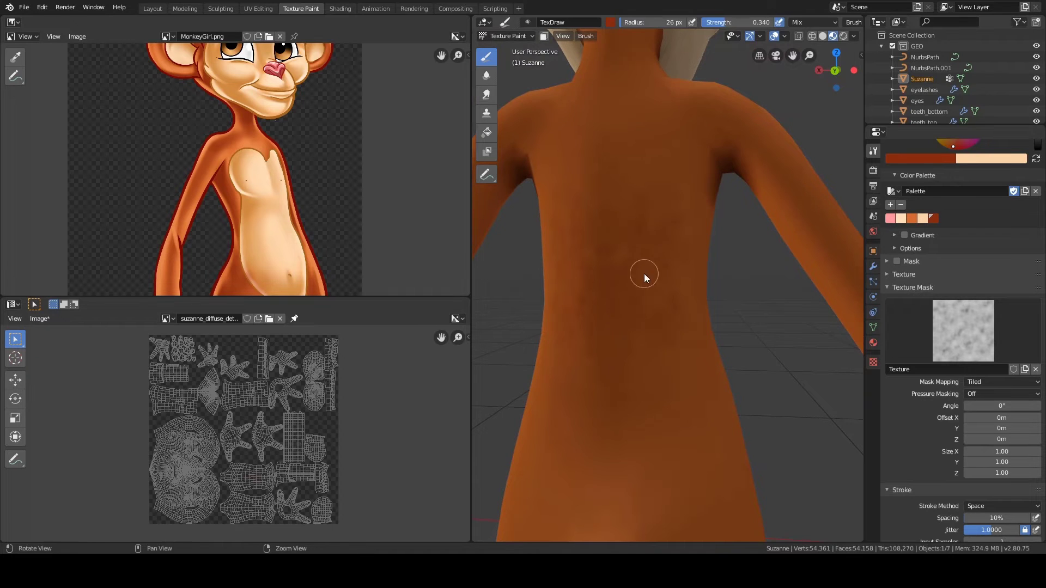
ctrl+middle_drag(644, 273, 675, 295)
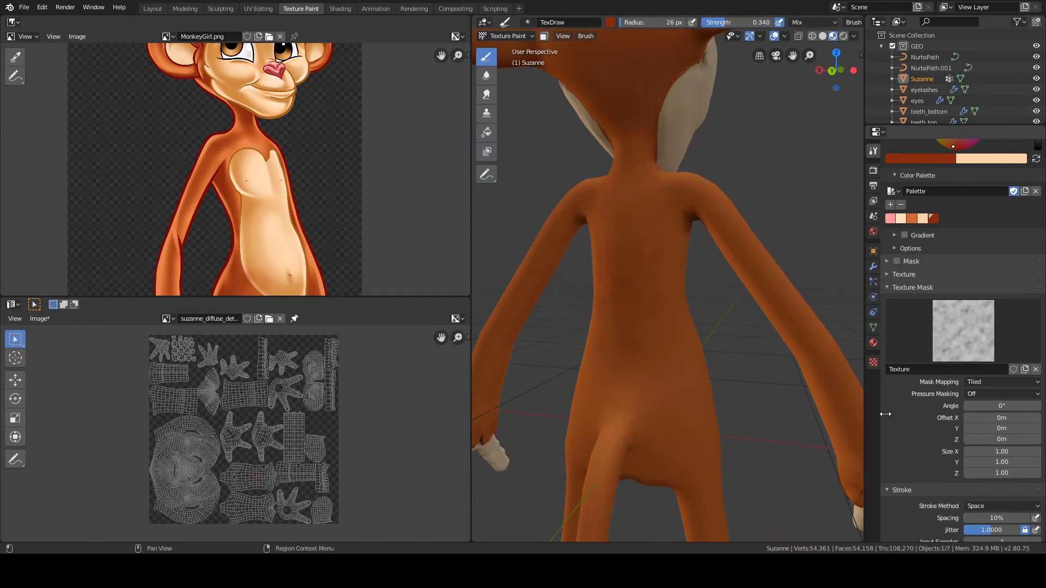
scroll(900, 318, down, 5)
scroll(908, 272, up, 10)
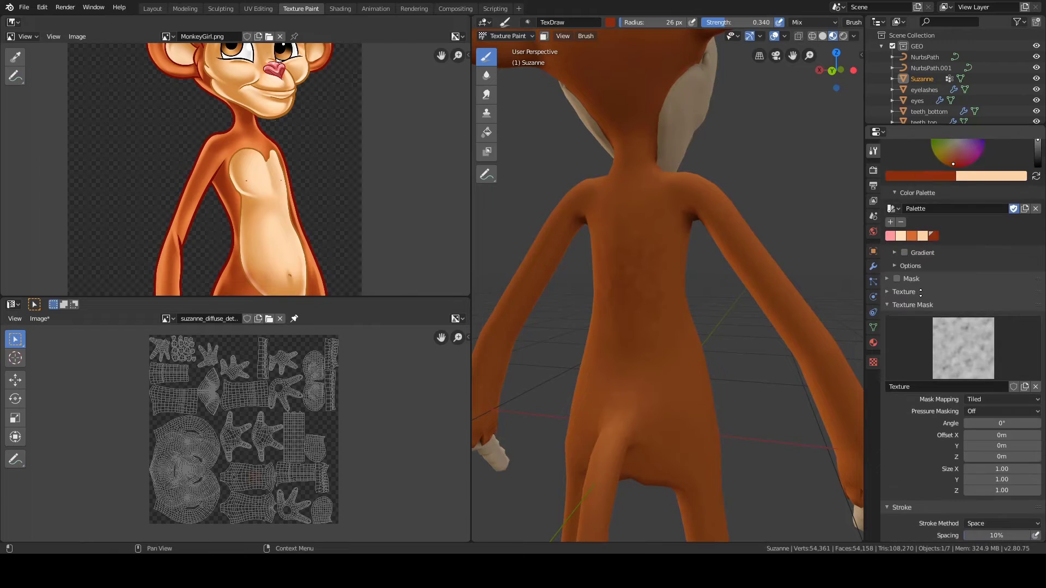
scroll(923, 412, up, 1)
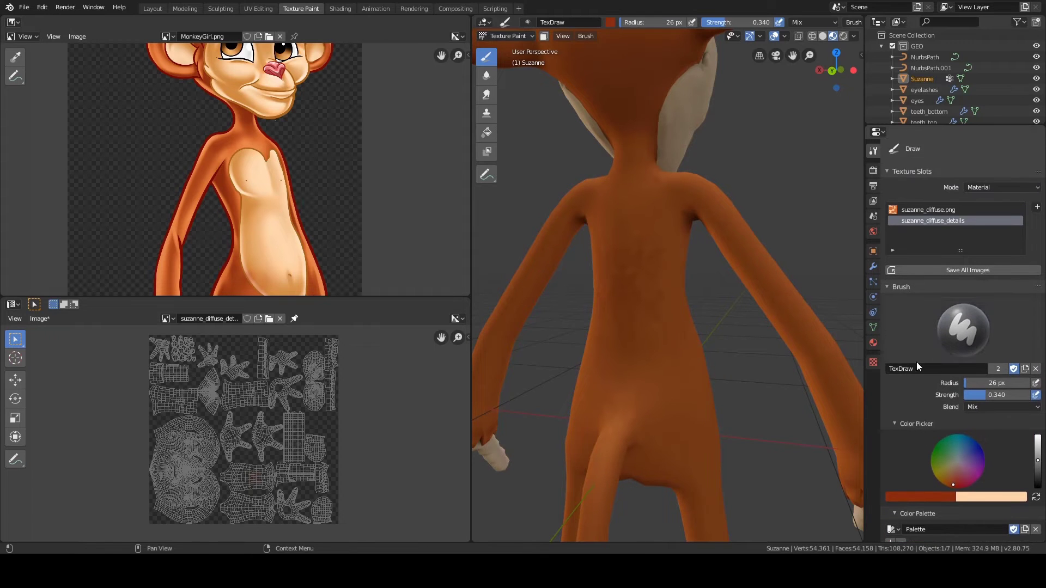
Step: Save the file and extend the mottled dark red shading over the upper and lower back with a 31 px brush
shift+middle_drag(595, 245, 579, 265)
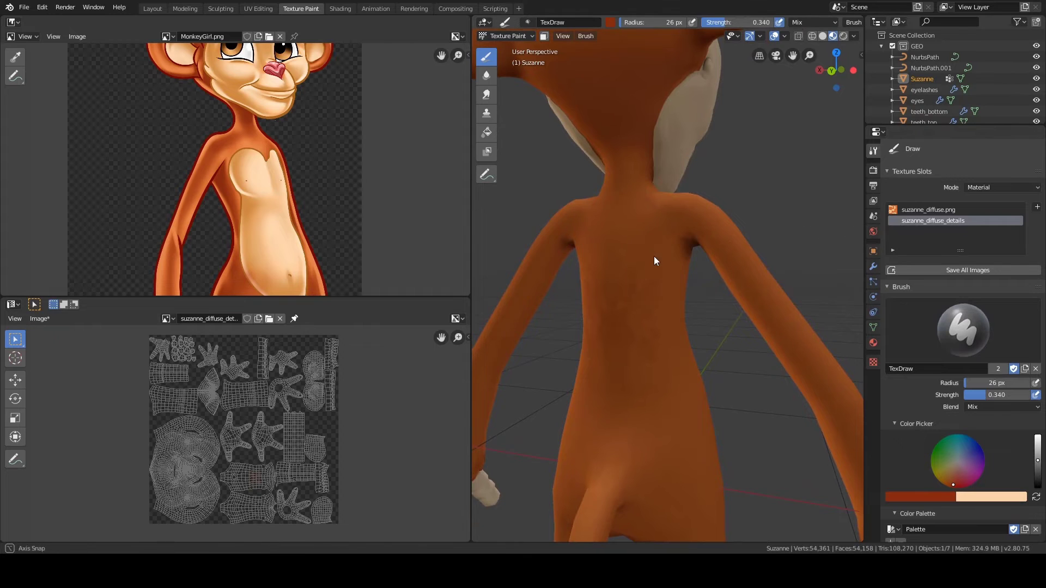
scroll(653, 278, down, 2)
scroll(652, 286, down, 1)
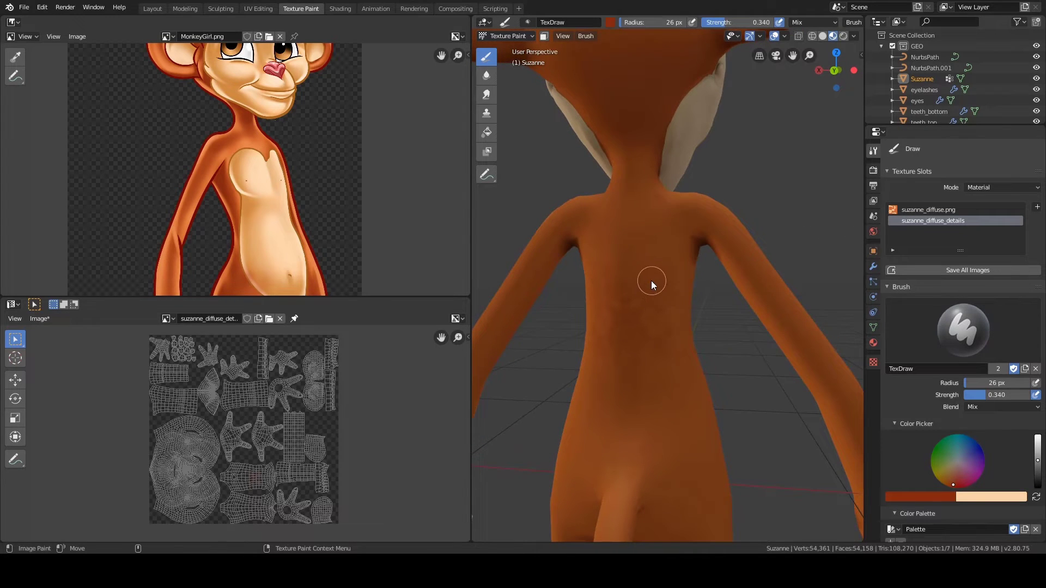
middle_drag(651, 280, 648, 309)
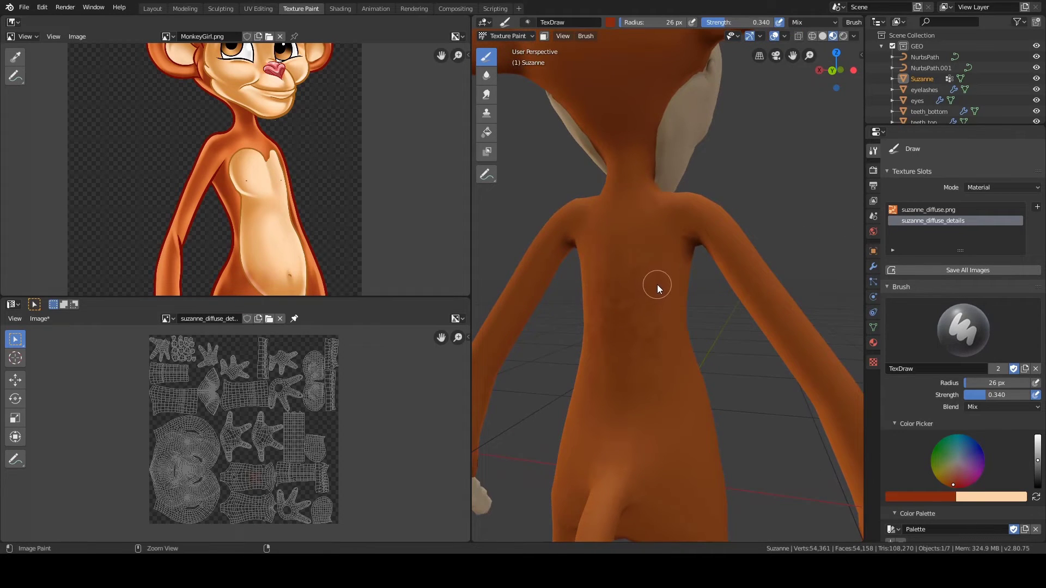
key(ctrl+s)
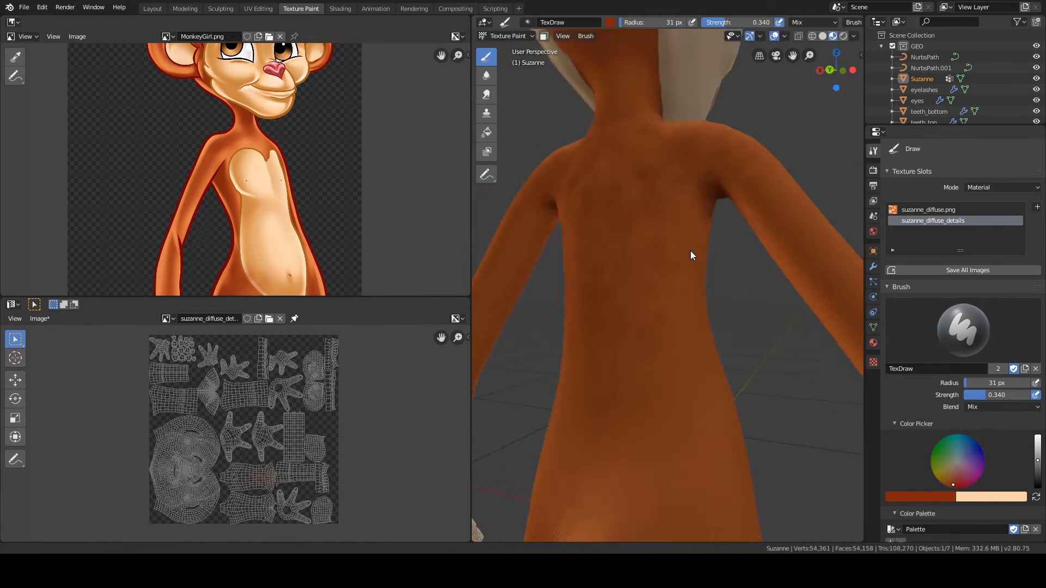
shift+middle_drag(701, 294, 612, 210)
middle_drag(635, 262, 609, 295)
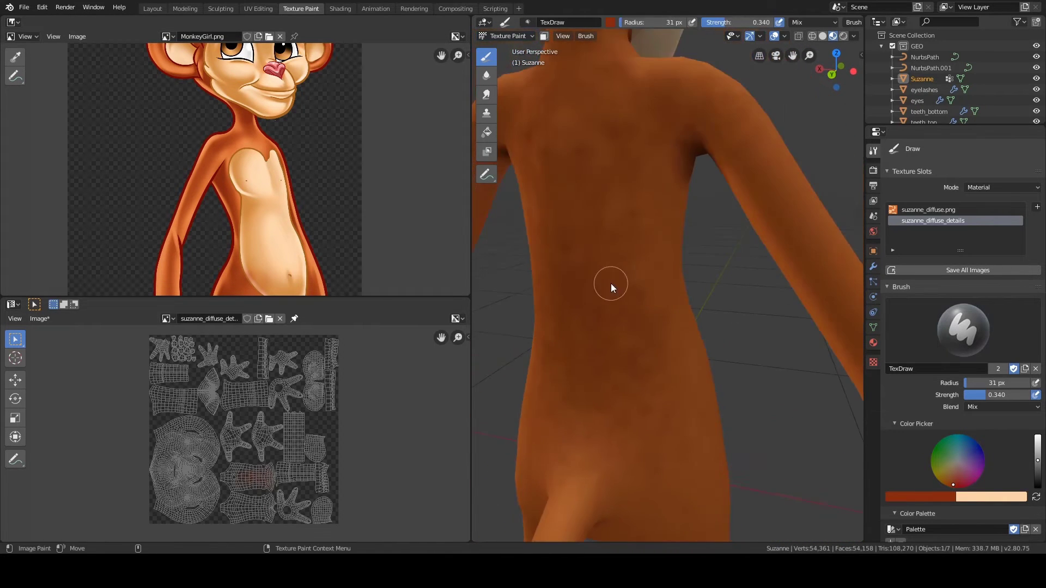
Step: Reduce the brush radius to 20 px and paint mottled dark red shading along the back of the arm
scroll(616, 276, down, 3)
mouse_move(648, 218)
shift+middle_down()
mouse_move(667, 306)
mouse_move(616, 305)
mouse_move(623, 273)
mouse_move(707, 298)
shift+middle_up()
key(f)
click(662, 305)
scroll(619, 299, up, 3)
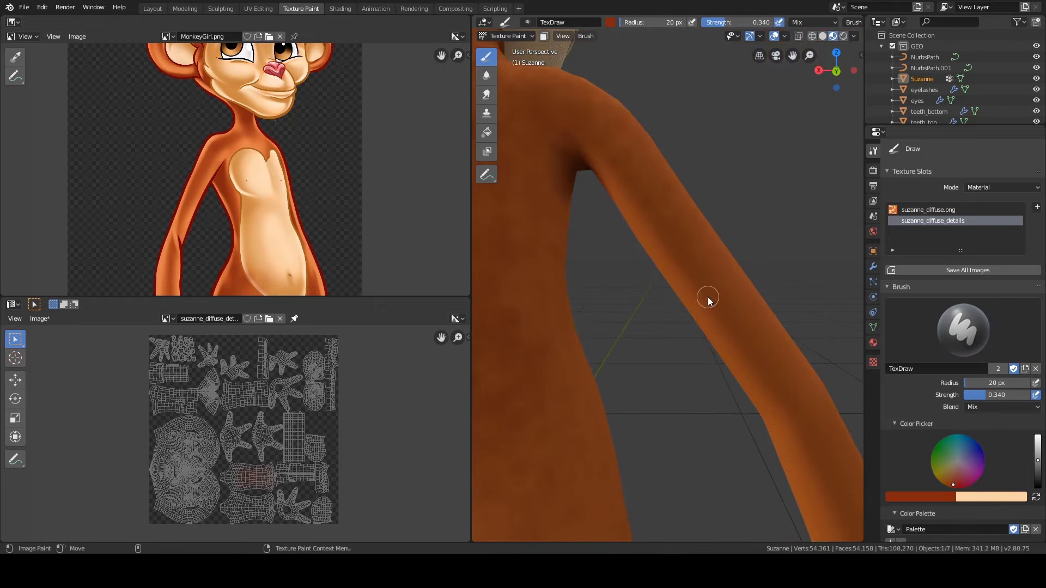
middle_drag(712, 410, 670, 207)
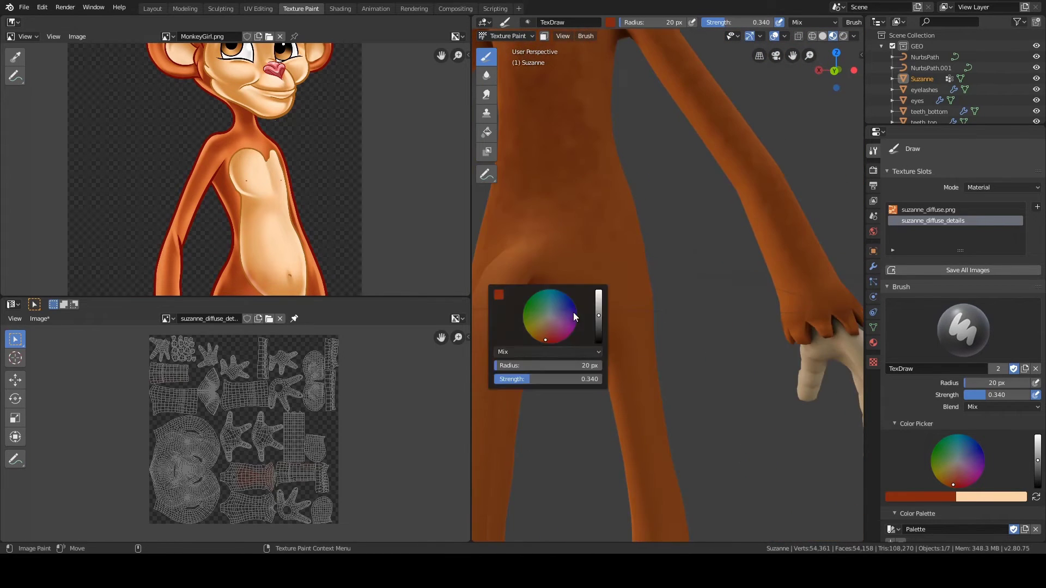
Step: Try mottled dark red shading on the middle of the tail with the brush strength at 0.735, and undo it
drag(578, 383, 583, 383)
alt+drag(697, 327, 581, 306)
alt+right_drag(581, 305, 595, 299)
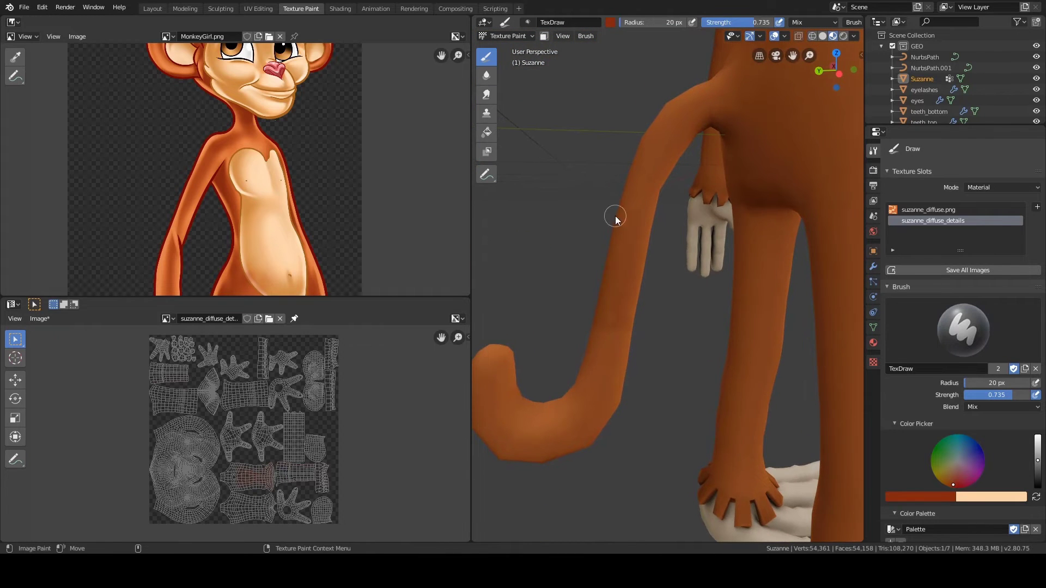
middle_drag(577, 289, 696, 289)
scroll(653, 229, up, 2)
alt+drag(619, 306, 507, 291)
alt+right_drag(556, 283, 635, 232)
alt+drag(608, 262, 640, 242)
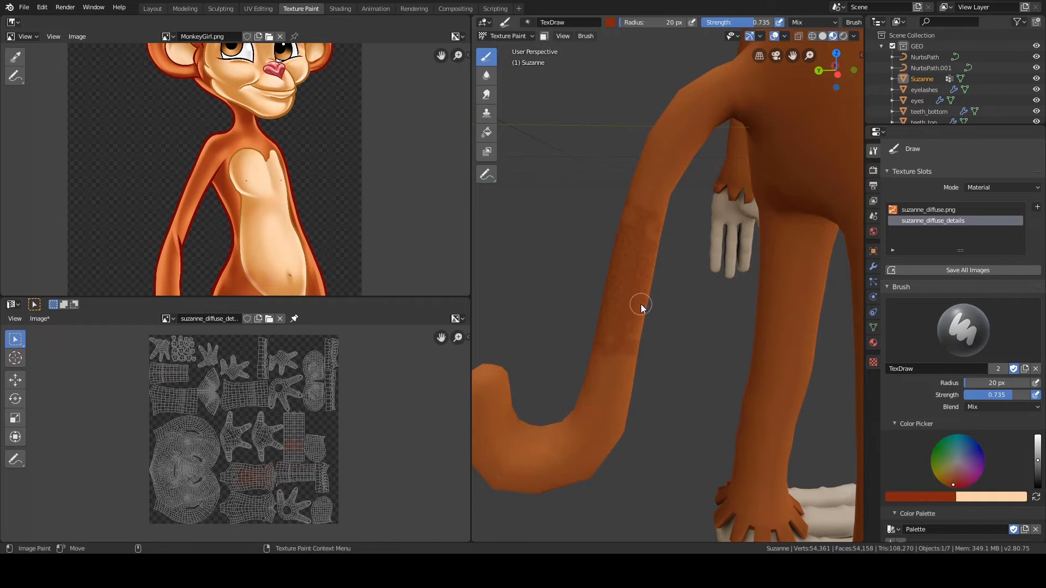
key(ctrl+z)
Step: Set the brush strength to 0.350 and the radius to 16 px, and paint mottled dark red shading on the tail
alt+drag(601, 286, 675, 321)
right_click(631, 329)
drag(630, 329, 591, 329)
alt+drag(615, 182, 626, 226)
key(f)
click(641, 204)
alt+middle_drag(659, 260, 633, 243)
mouse_move(633, 243)
alt+mouse_down()
mouse_move(680, 240)
mouse_move(622, 263)
mouse_move(611, 317)
mouse_move(635, 316)
alt+mouse_up()
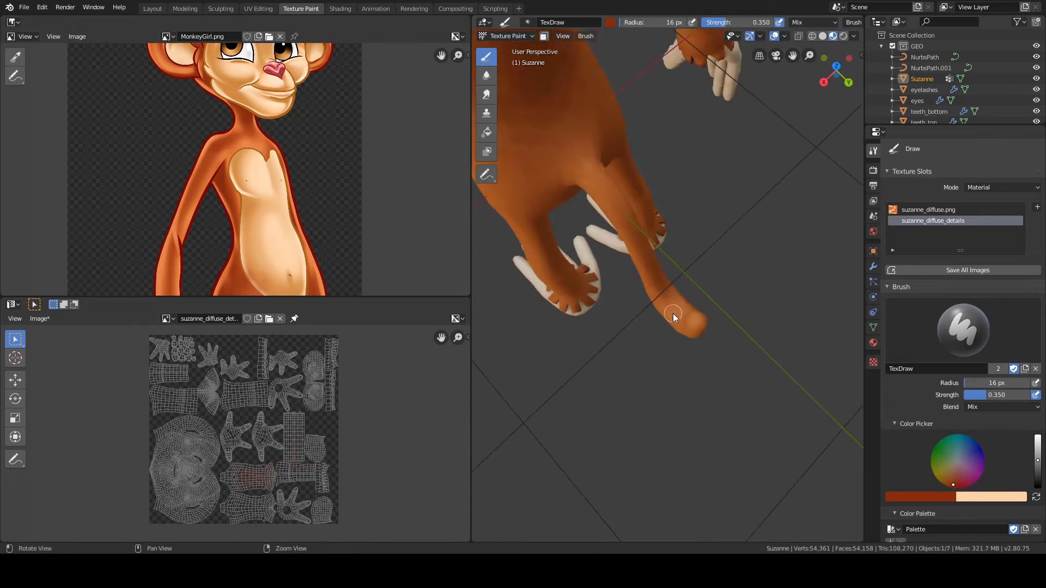
Step: Widen the 3D viewport and continue the mottled dark red shading along the tail with the 16 px brush
alt+right_drag(673, 313, 656, 364)
alt+middle_drag(656, 364, 665, 296)
alt+drag(665, 296, 642, 343)
drag(471, 357, 379, 357)
alt+right_drag(647, 327, 576, 227)
alt+middle_drag(577, 227, 618, 342)
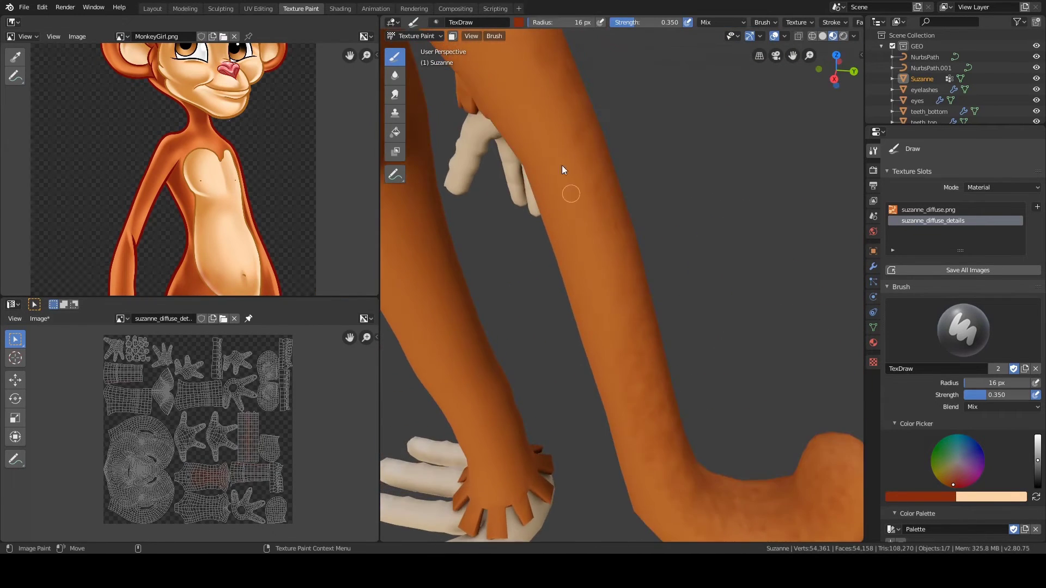
alt+middle_drag(561, 168, 587, 251)
alt+drag(587, 252, 501, 214)
Step: Set the brush radius to 29 px and paint mottled dark red shading on the buttocks around the tail base
alt+right_drag(707, 439, 524, 236)
alt+drag(524, 236, 598, 233)
alt+middle_drag(598, 233, 591, 332)
alt+drag(567, 210, 591, 367)
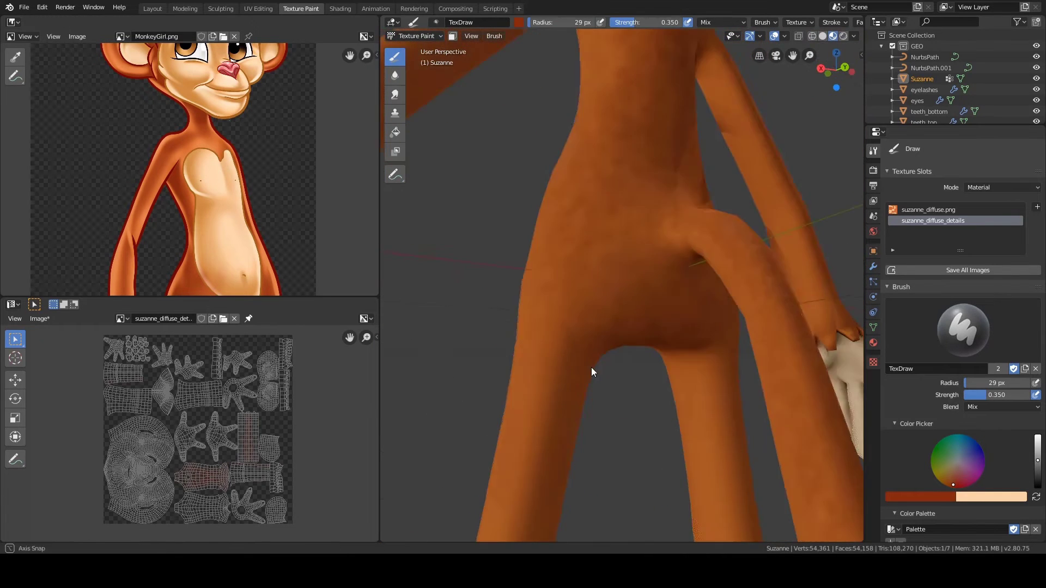
Step: Paint mottled dark red shading on the thigh and along the upper leg with the 29 px brush
alt+right_drag(590, 367, 557, 314)
alt+middle_drag(556, 314, 566, 188)
alt+middle_drag(526, 468, 544, 245)
alt+drag(544, 246, 541, 154)
alt+middle_drag(541, 154, 602, 261)
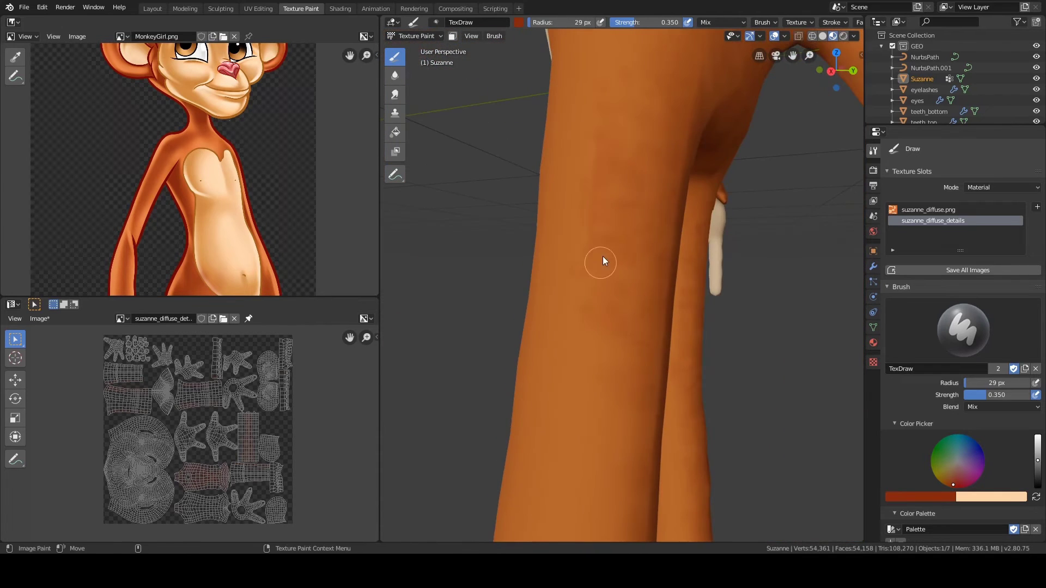
scroll(599, 162, down, 5)
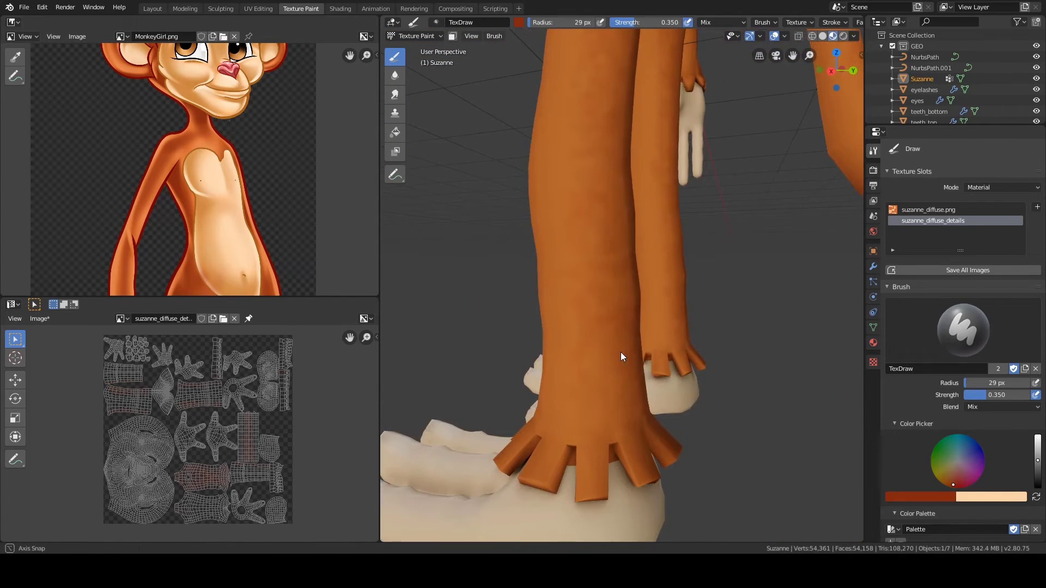
Step: Extend the mottled dark red shading over the lower leg down to the fur fringe at the ankle
alt+drag(620, 352, 642, 309)
alt+middle_drag(642, 309, 586, 351)
alt+drag(586, 350, 623, 247)
scroll(623, 247, down, 5)
alt+middle_drag(623, 248, 567, 278)
Step: Paint mottled dark red shading on the back of the forearm down to the wrist fringe
alt+right_drag(567, 278, 491, 218)
alt+middle_drag(654, 261, 583, 218)
alt+right_drag(545, 218, 637, 220)
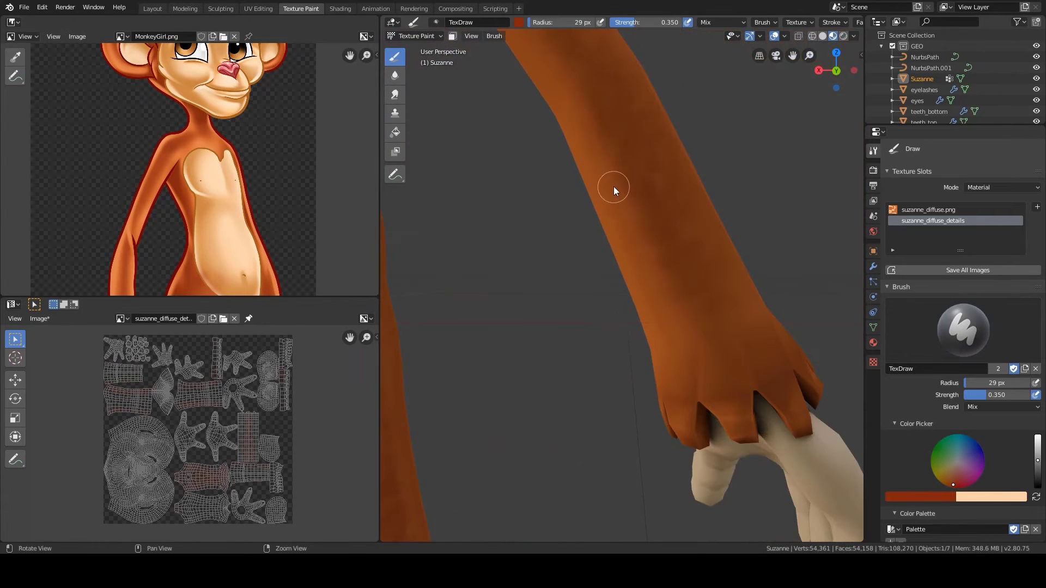
alt+middle_drag(614, 187, 710, 289)
alt+right_drag(710, 289, 631, 284)
alt+drag(631, 285, 512, 239)
alt+right_drag(512, 240, 578, 267)
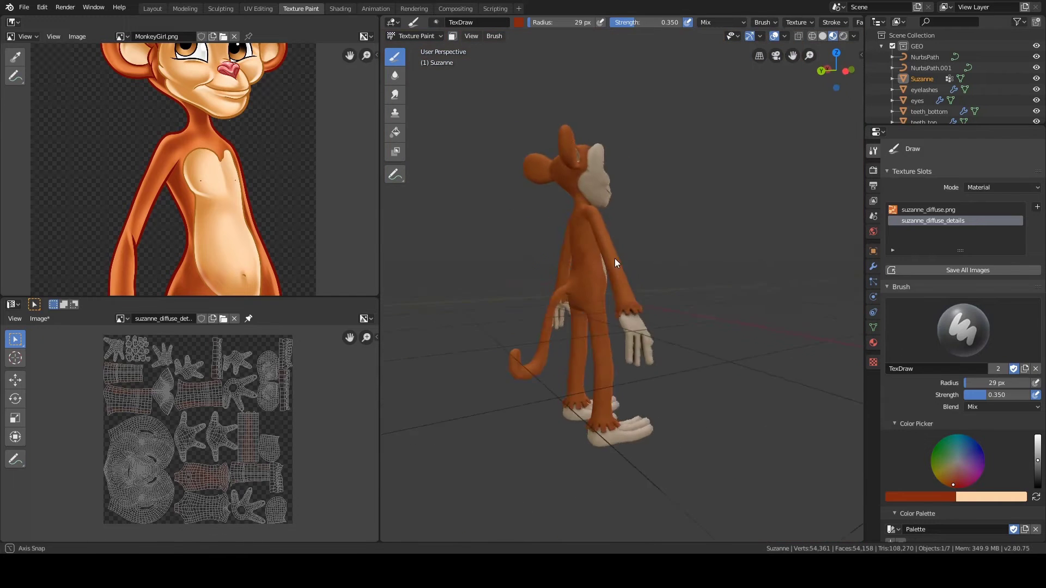
Step: Reduce the brush radius to 13 px and paint mottled dark red shading around the curled end of the tail
alt+drag(616, 263, 594, 262)
alt+middle_drag(594, 261, 626, 218)
alt+right_drag(523, 327, 507, 232)
alt+drag(507, 231, 493, 303)
alt+middle_drag(506, 336, 539, 311)
key(f)
click(532, 287)
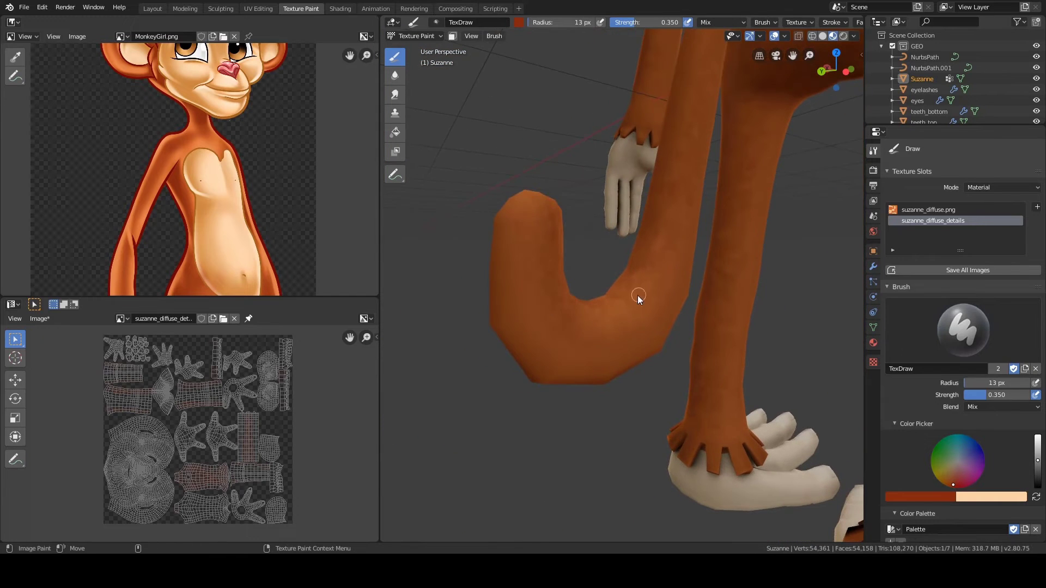
alt+drag(474, 278, 730, 261)
Step: Paint mottled dark red shading on the ears and head with a 38 px brush, and reduce the radius to 30 px
alt+right_drag(561, 109, 576, 173)
alt+drag(577, 172, 839, 223)
alt+middle_drag(623, 182, 640, 259)
mouse_move(641, 237)
alt+mouse_down()
mouse_move(643, 264)
mouse_move(617, 291)
mouse_move(649, 327)
mouse_move(688, 222)
mouse_move(708, 214)
mouse_move(736, 285)
mouse_move(642, 174)
mouse_move(647, 327)
mouse_move(581, 220)
mouse_move(530, 212)
alt+mouse_up()
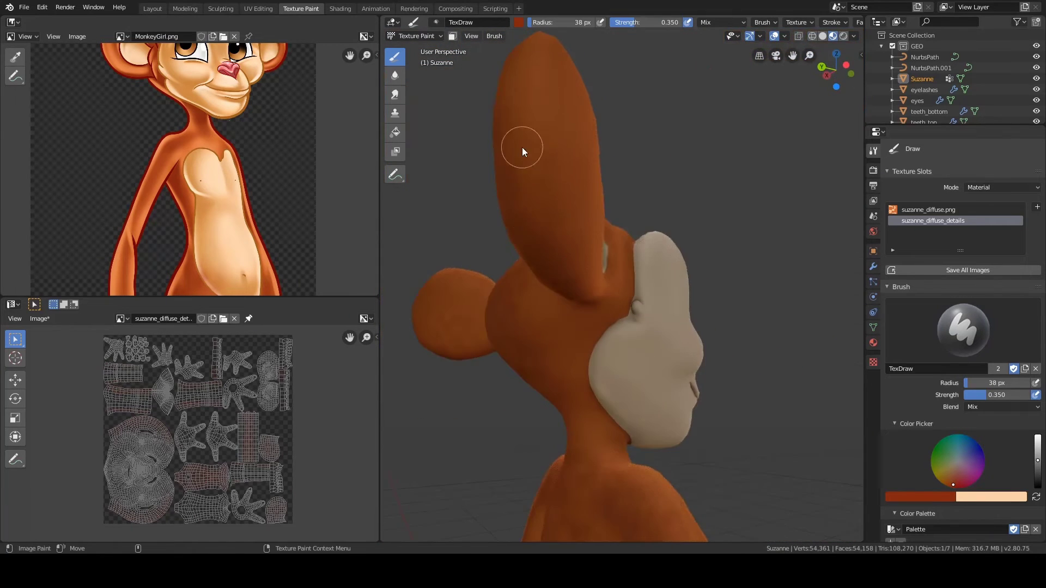
alt+drag(626, 361, 600, 306)
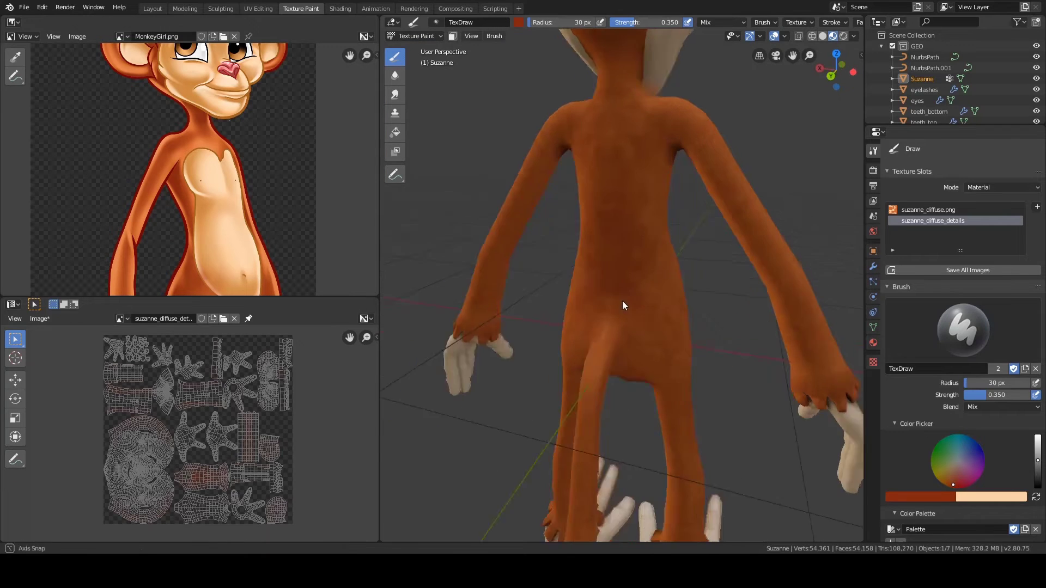
alt+drag(554, 278, 537, 273)
Step: Sample the bright orange from the reference monkey's arm and apply it to the front of the lower leg with a 25 px brush
middle_drag(926, 468, 926, 335)
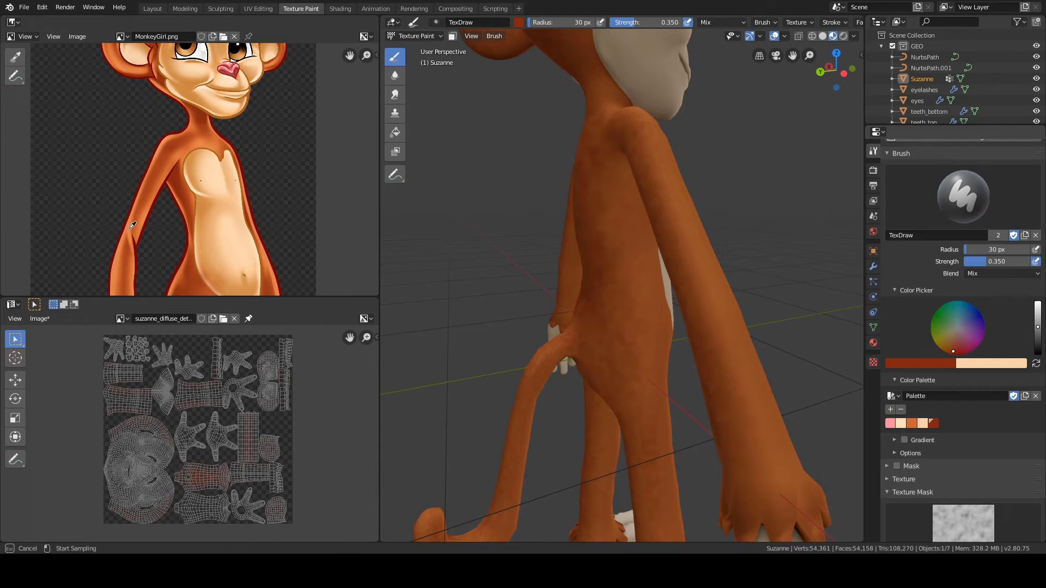
click(130, 229)
alt+drag(686, 286, 567, 289)
alt+middle_drag(567, 289, 588, 141)
alt+right_drag(577, 163, 525, 262)
alt+drag(525, 261, 507, 308)
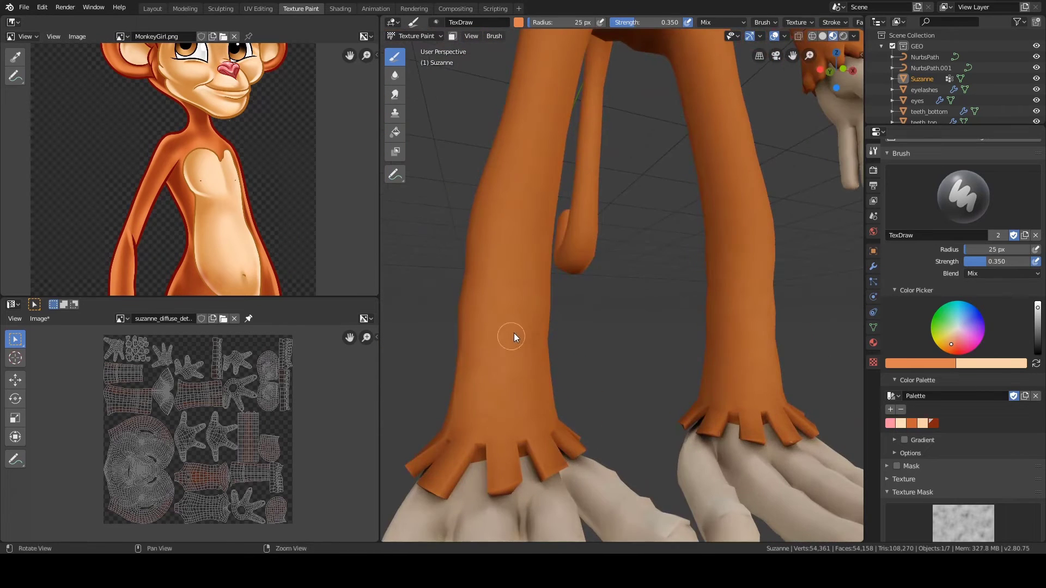
alt+middle_drag(514, 333, 554, 304)
Step: Set the brush strength to 0.560 and paint mottled orange highlights up the front of the leg to the thigh
right_click(536, 387)
drag(527, 395, 541, 396)
alt+middle_drag(534, 362, 547, 447)
alt+middle_drag(567, 280, 566, 373)
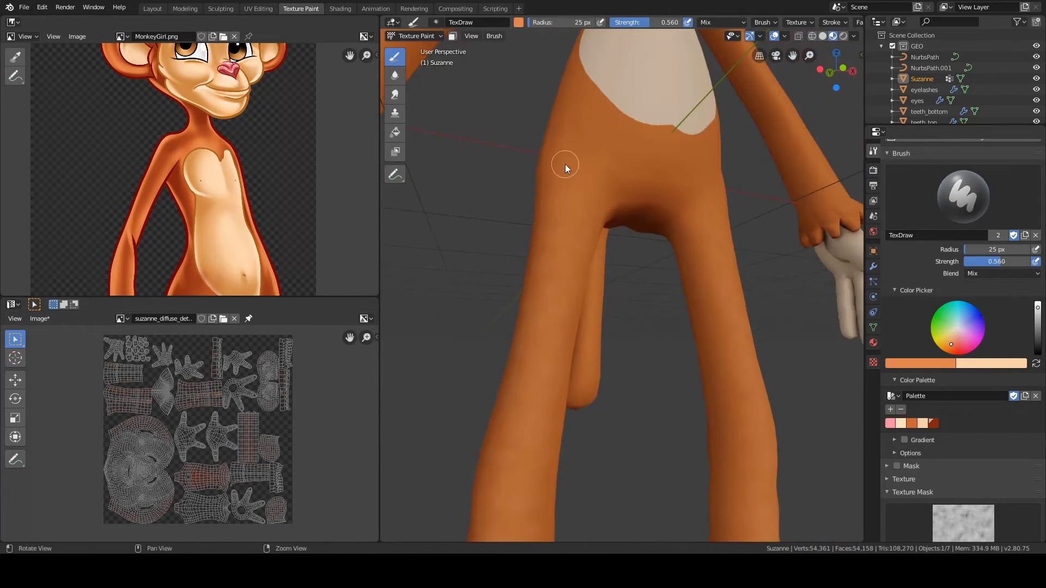
alt+middle_drag(565, 165, 594, 245)
Step: Paint mottled orange highlights on the outer side of the leg down to the ankle fringe
alt+drag(652, 247, 529, 293)
alt+middle_drag(531, 398, 569, 226)
alt+middle_drag(560, 305, 567, 218)
alt+drag(681, 311, 560, 327)
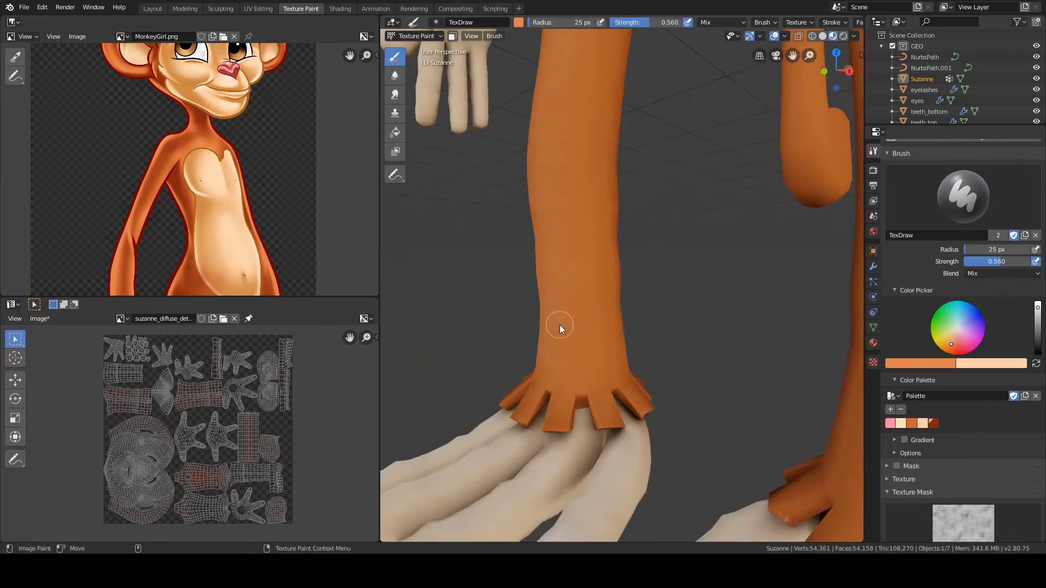
alt+middle_drag(569, 175, 541, 353)
Step: Paint mottled orange highlights along the front of the forearm with the 25 px brush
alt+drag(637, 174, 669, 180)
alt+right_drag(654, 191, 568, 250)
alt+middle_drag(507, 248, 569, 273)
alt+right_drag(463, 267, 513, 268)
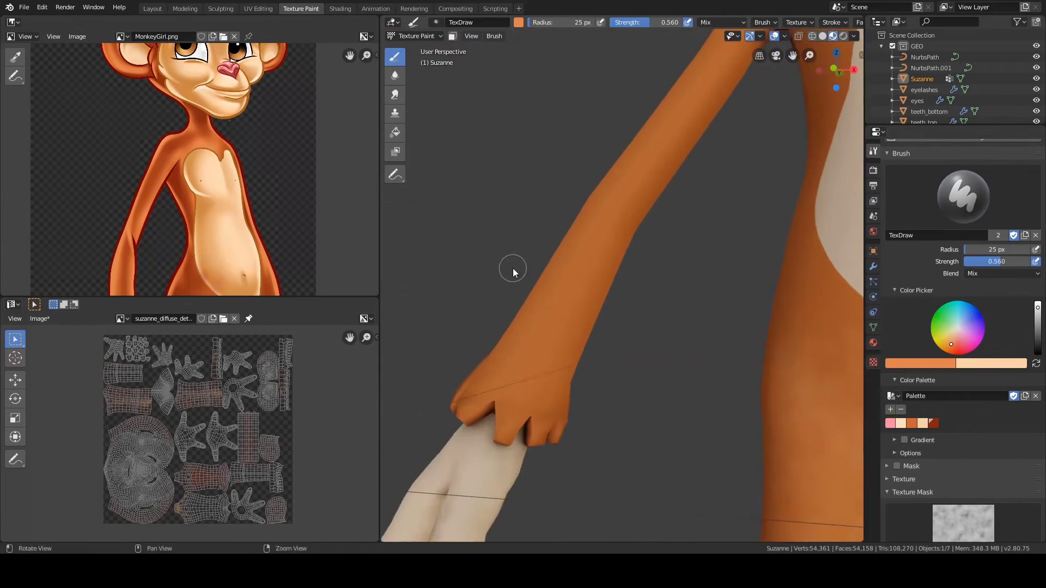
alt+middle_drag(644, 139, 564, 295)
Step: Reduce the brush radius to 19 px and paint mottled orange highlights on the upper arm and shoulder
key(f)
alt+middle_drag(653, 131, 545, 247)
alt+right_drag(550, 245, 637, 231)
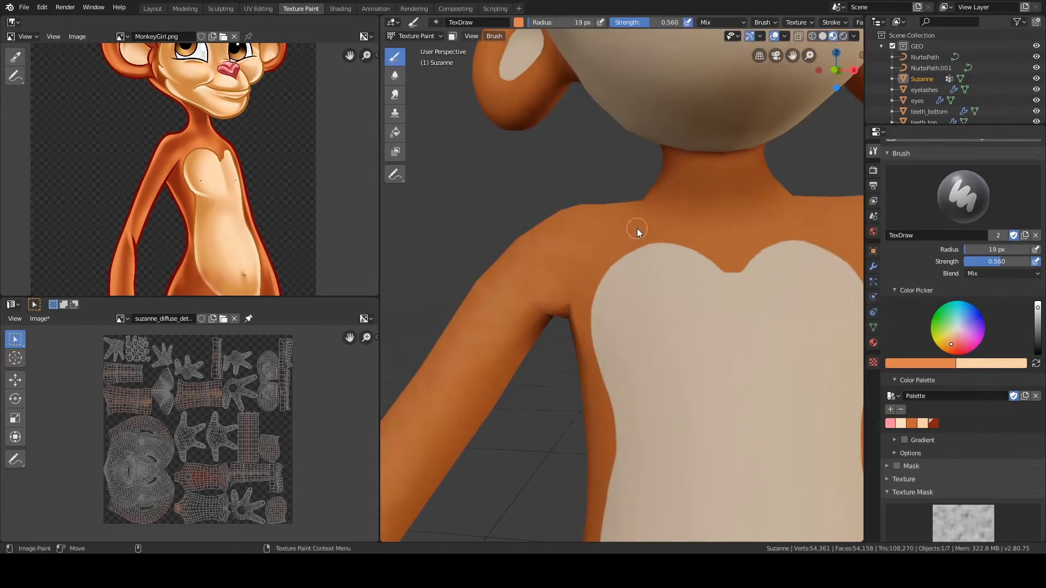
key(f)
mouse_move(695, 231)
alt+mouse_down()
mouse_move(691, 179)
mouse_move(698, 231)
alt+mouse_up()
alt+drag(545, 256, 618, 218)
Step: Set the brush radius to 30 px and paint mottled orange highlights down the side of the torso
key(f)
click(592, 179)
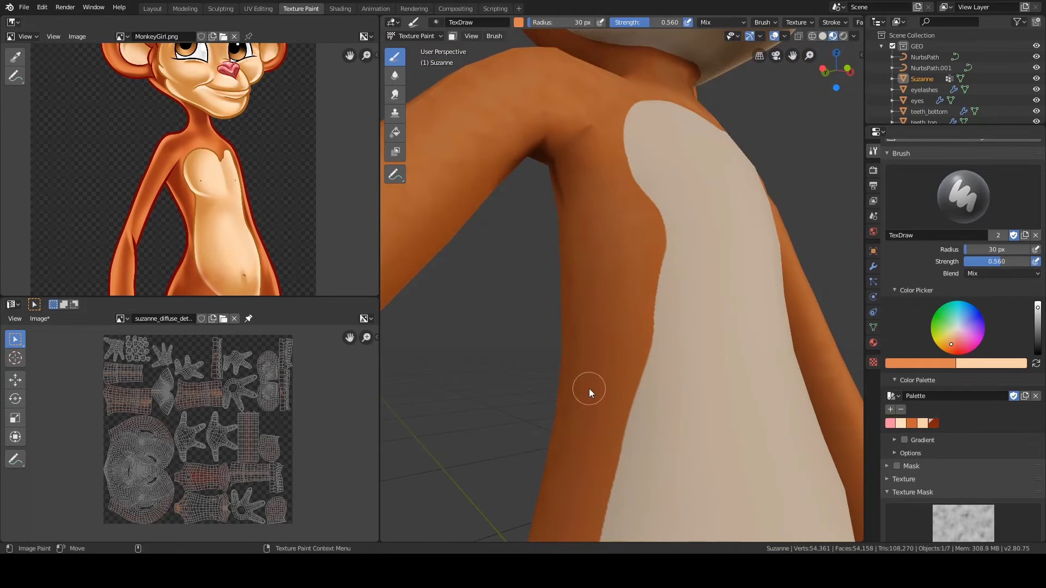
alt+middle_drag(589, 388, 605, 218)
alt+drag(615, 185, 681, 168)
alt+middle_drag(684, 164, 676, 120)
Step: Blend mottled orange highlights over the side of the hip and thigh
alt+drag(588, 251, 630, 239)
alt+drag(638, 385, 578, 233)
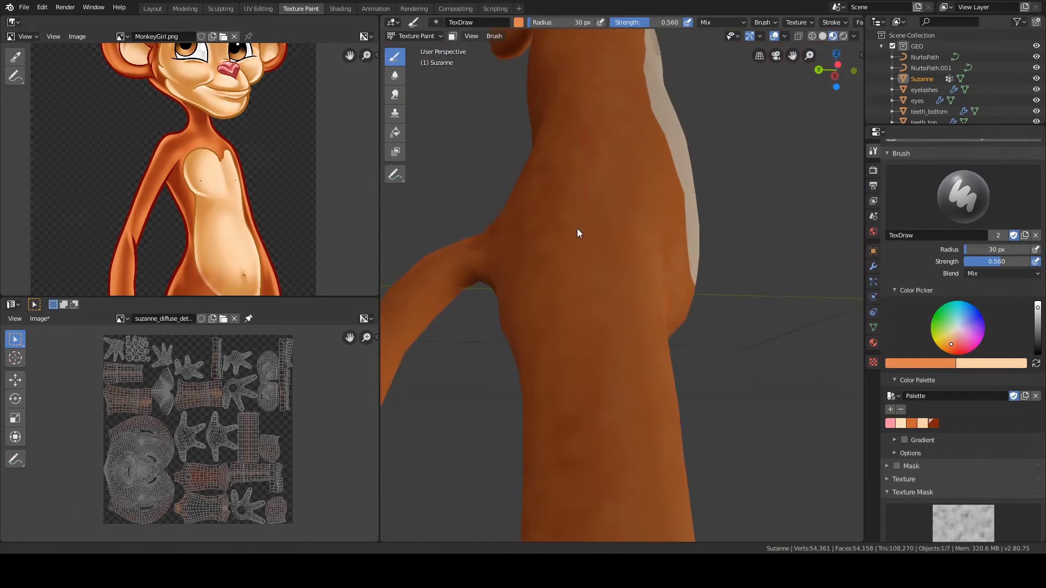
alt+drag(611, 265, 565, 327)
alt+drag(648, 305, 583, 294)
Step: Set the brush radius to 21 px and paint mottled orange highlights on the front rim of the ear
alt+right_drag(703, 261, 646, 256)
alt+middle_drag(637, 175, 616, 414)
key(f)
click(558, 214)
mouse_move(615, 218)
alt+mouse_down()
mouse_move(561, 218)
mouse_move(578, 201)
alt+mouse_up()
alt+middle_drag(491, 180, 612, 280)
alt+right_drag(612, 280, 805, 272)
alt+right_drag(593, 220, 627, 223)
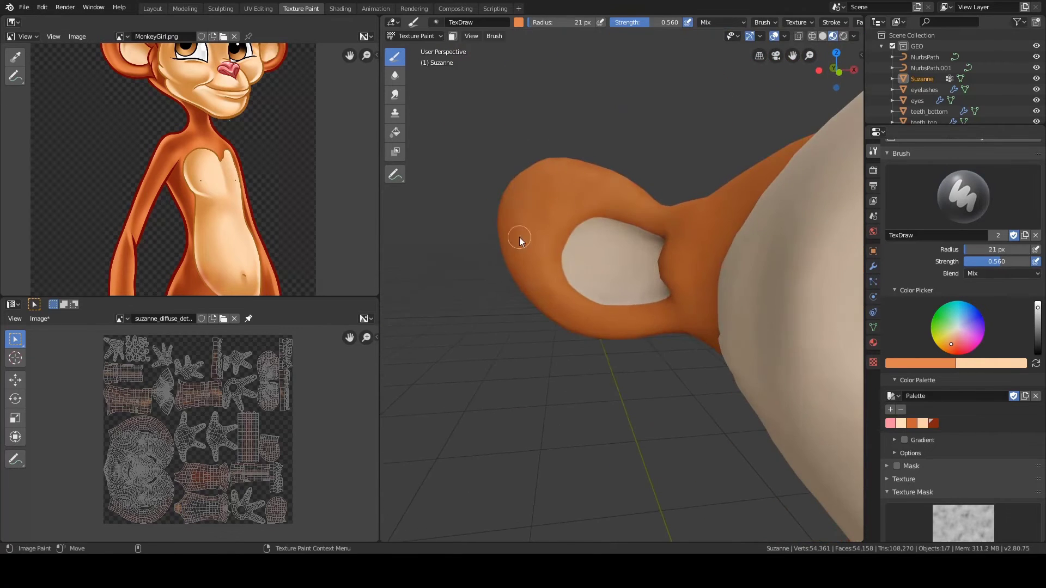
mouse_move(520, 241)
alt+mouse_down()
mouse_move(681, 297)
mouse_move(628, 250)
mouse_move(641, 181)
alt+mouse_up()
Step: Paint mottled orange highlights over the top and side of the head with a 28 px brush, and reduce the radius to 20 px
key(f)
click(647, 181)
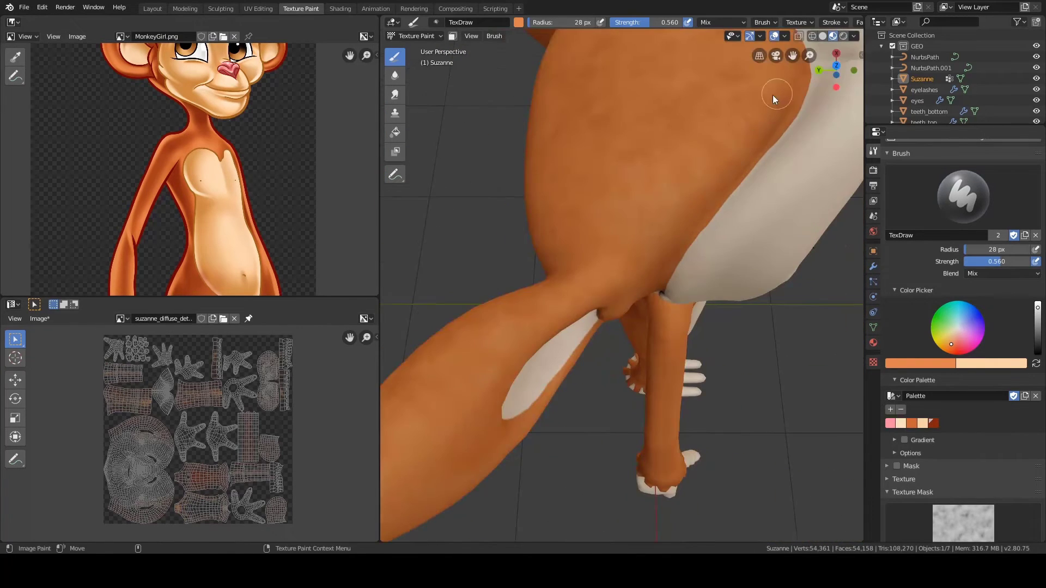
alt+drag(773, 98, 709, 180)
mouse_move(709, 180)
alt+right_down()
mouse_move(607, 242)
mouse_move(588, 295)
alt+right_up()
alt+drag(589, 296, 624, 306)
alt+drag(641, 448, 675, 469)
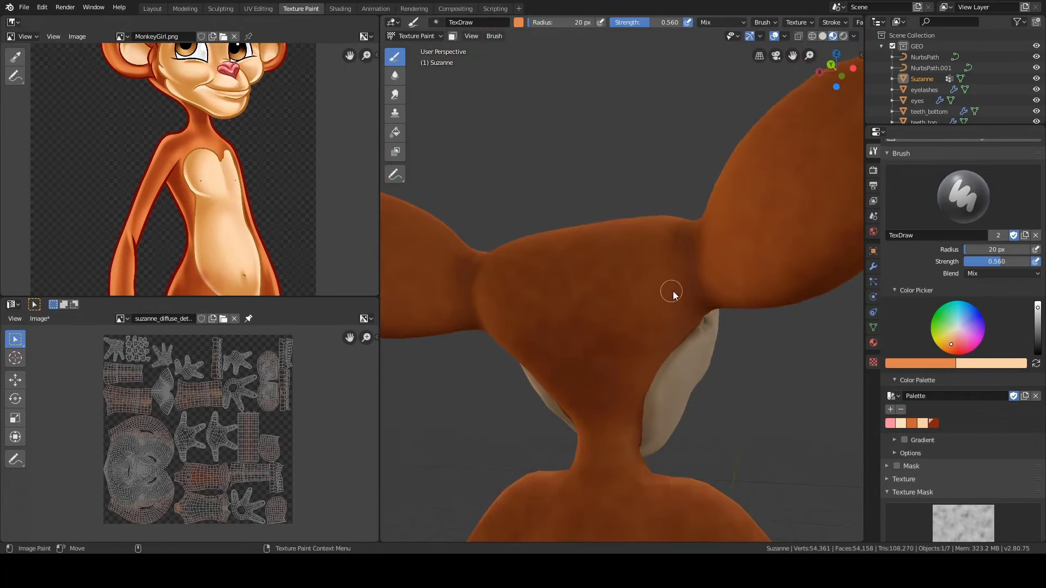
Step: Add the sampled orange to the color palette and keep it as the brush color with a 22 px radius
alt+middle_drag(673, 294, 632, 238)
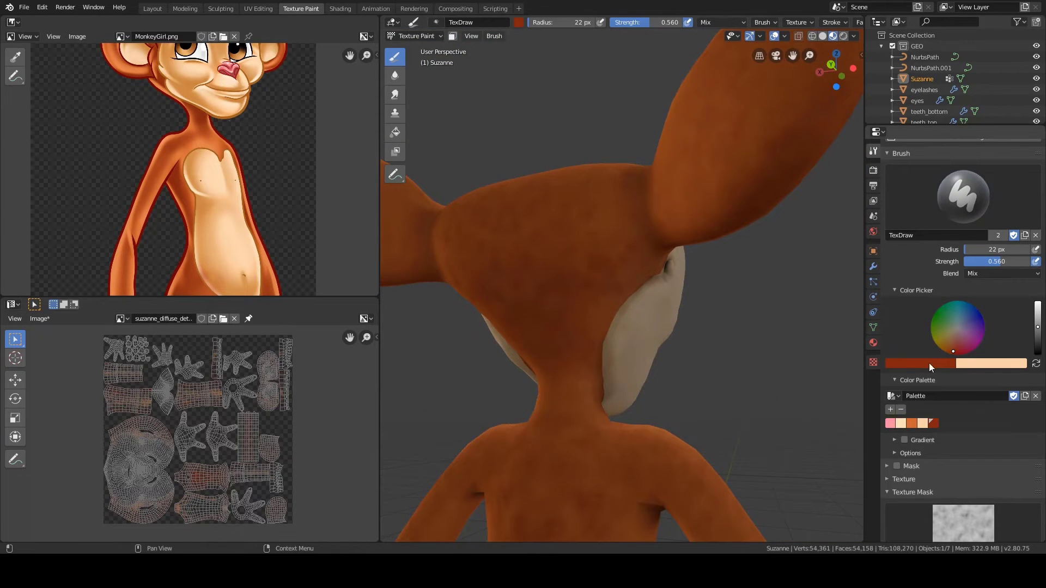
click(890, 410)
alt+drag(725, 305, 605, 333)
alt+middle_drag(610, 468, 616, 328)
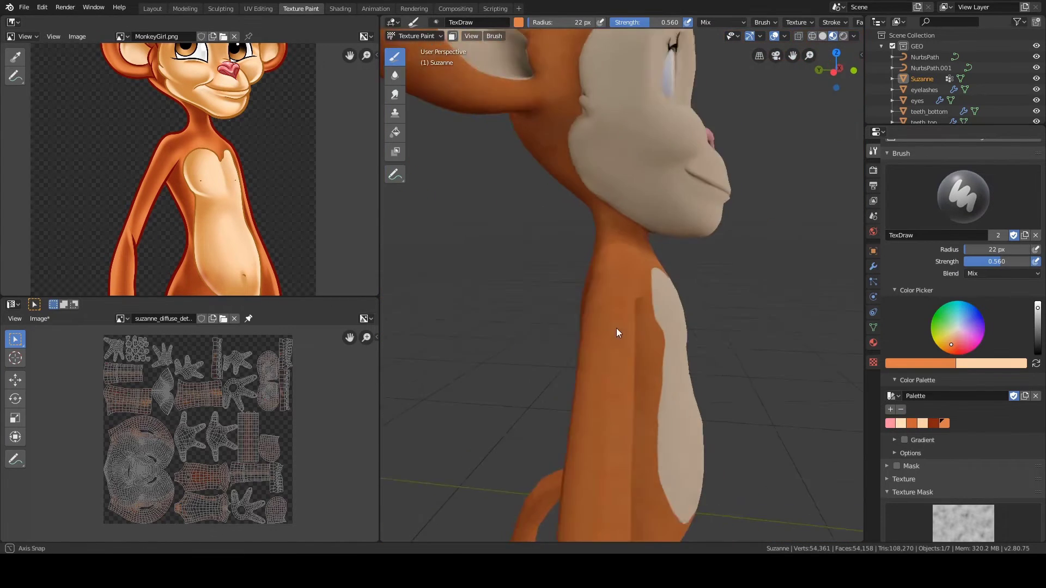
Step: Set the brush to Erase Alpha at strength 0.755 and radius 28 px, and soften the detail paint along the outer arm
alt+right_drag(616, 328, 640, 324)
alt+middle_drag(635, 406, 586, 322)
mouse_move(586, 326)
alt+mouse_down()
mouse_move(646, 359)
mouse_move(610, 342)
alt+mouse_up()
click(984, 275)
click(988, 426)
alt+drag(599, 403, 534, 400)
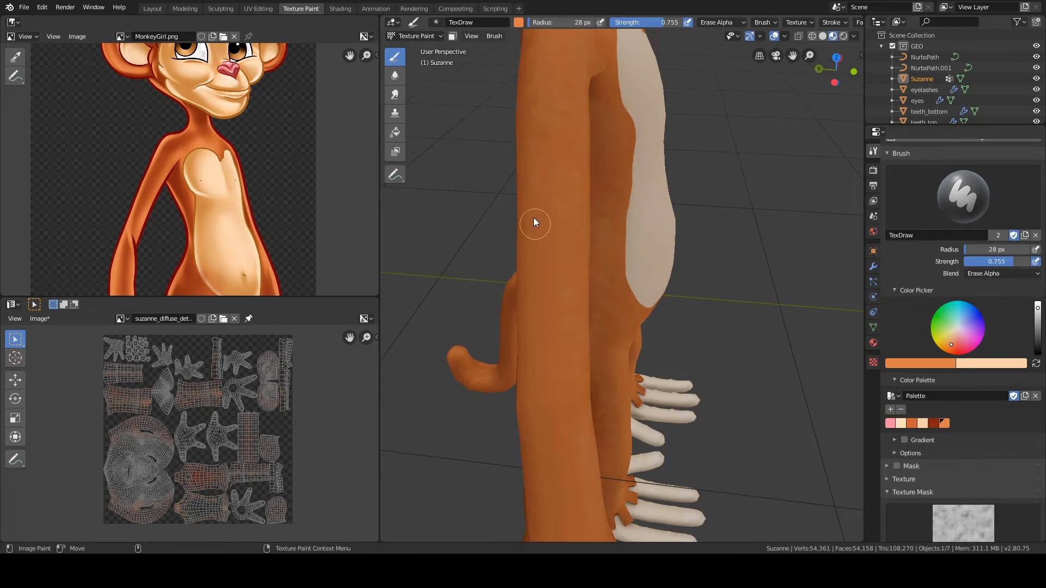
mouse_move(534, 220)
alt+mouse_down()
mouse_move(630, 316)
mouse_move(555, 310)
mouse_move(527, 325)
mouse_move(555, 366)
alt+mouse_up()
Step: Set the brush blend mode back to Mix and touch up the outer forearm with orange
click(1002, 273)
click(939, 298)
alt+drag(540, 305, 560, 332)
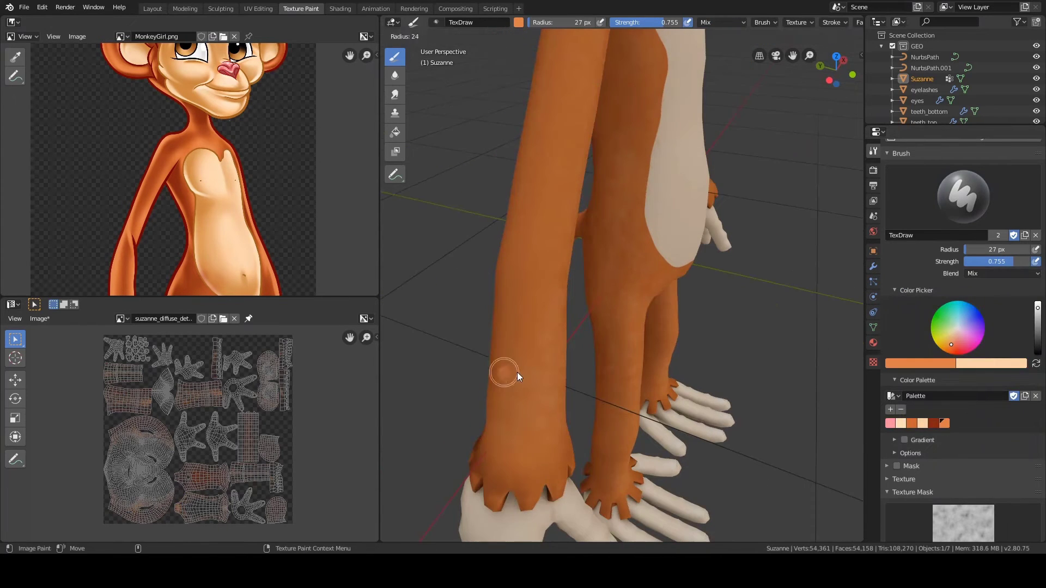
click(516, 376)
Step: Pick the dark red palette swatch and shade the back of the arm at strength 0.235 and radius 20 px
alt+drag(526, 262, 571, 256)
click(933, 423)
alt+drag(610, 354, 662, 357)
key(shift+f)
click(765, 332)
alt+shift+drag(719, 308, 726, 393)
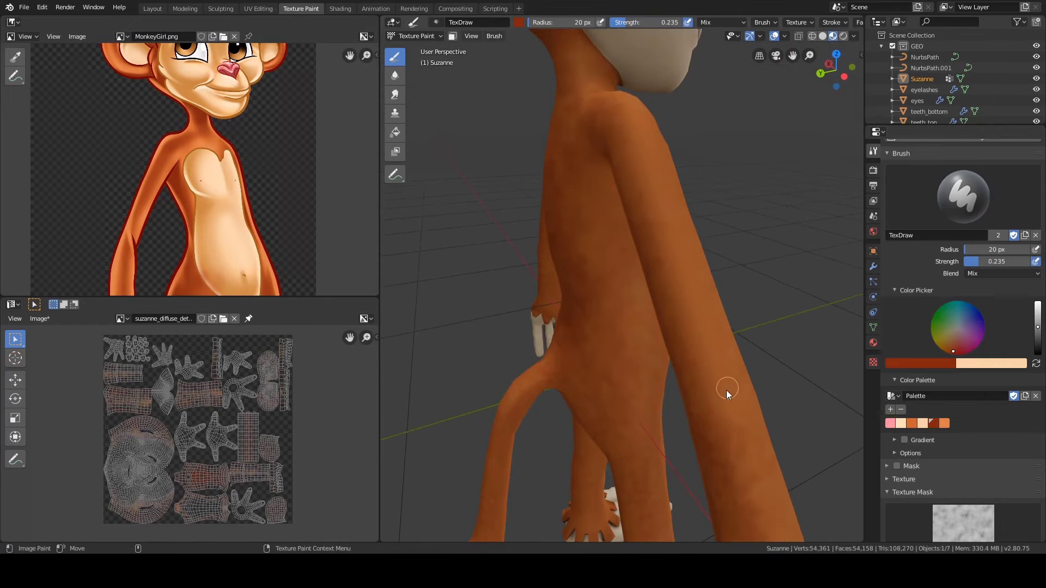
alt+drag(700, 339, 739, 330)
Step: Pick the orange palette swatch and paint soft highlights on the lower legs down to the ankle fringes
alt+drag(678, 181, 604, 327)
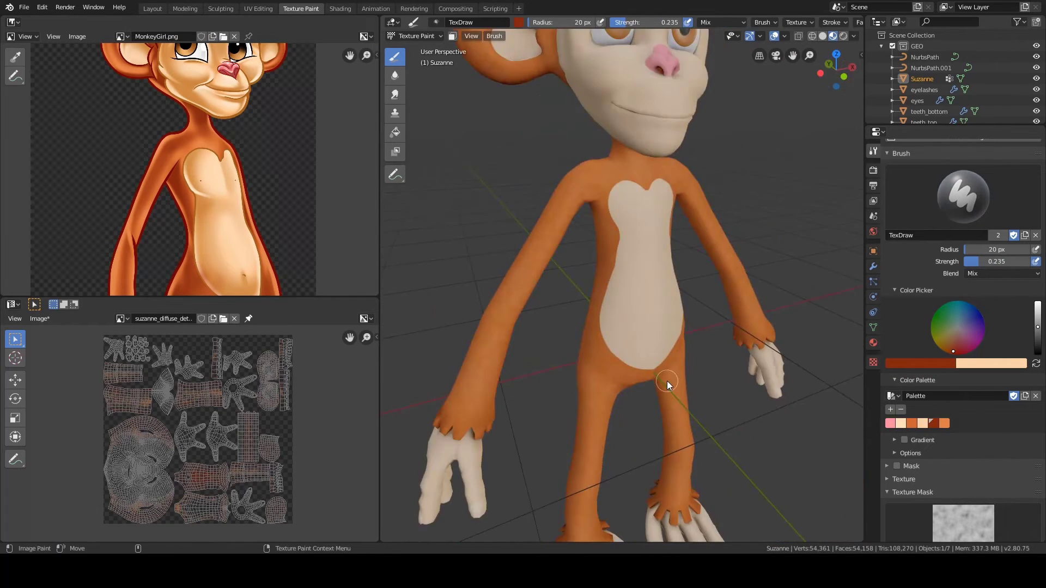
ctrl+alt+drag(665, 385, 651, 436)
alt+drag(602, 411, 621, 343)
click(944, 423)
alt+shift+drag(548, 333, 481, 325)
ctrl+alt+drag(481, 376, 484, 305)
mouse_move(507, 414)
alt+shift+mouse_down()
mouse_move(542, 289)
mouse_move(588, 240)
alt+shift+mouse_up()
mouse_move(643, 294)
ctrl+alt+mouse_down()
mouse_move(659, 240)
mouse_move(651, 221)
ctrl+alt+mouse_up()
alt+drag(588, 262, 576, 183)
Step: Enter Edit Mode on the body mesh and locate the ankle fringe's end face in the UV editor
key(Tab)
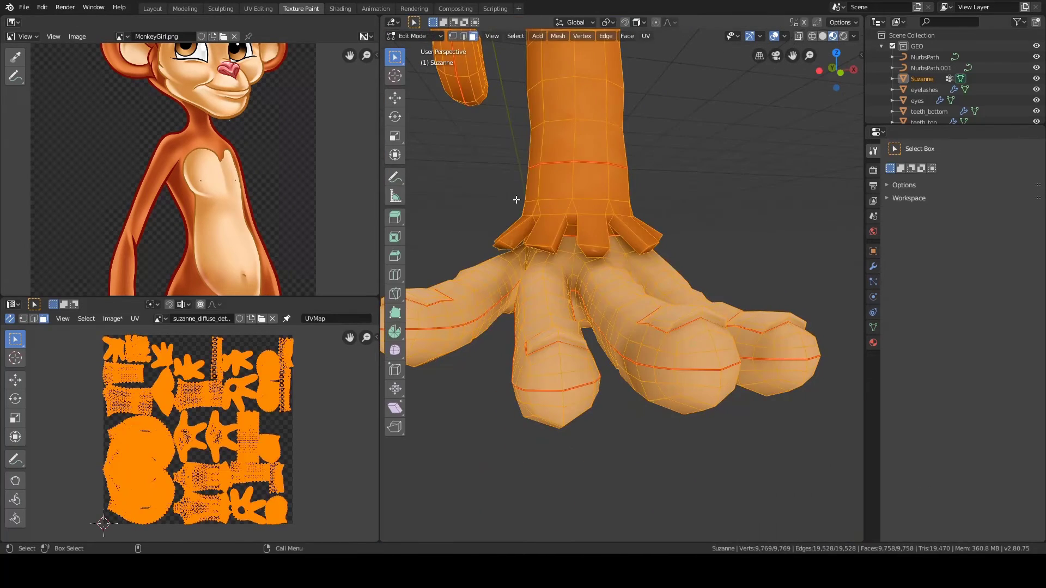
key(alt+a)
key(KP_Decimal)
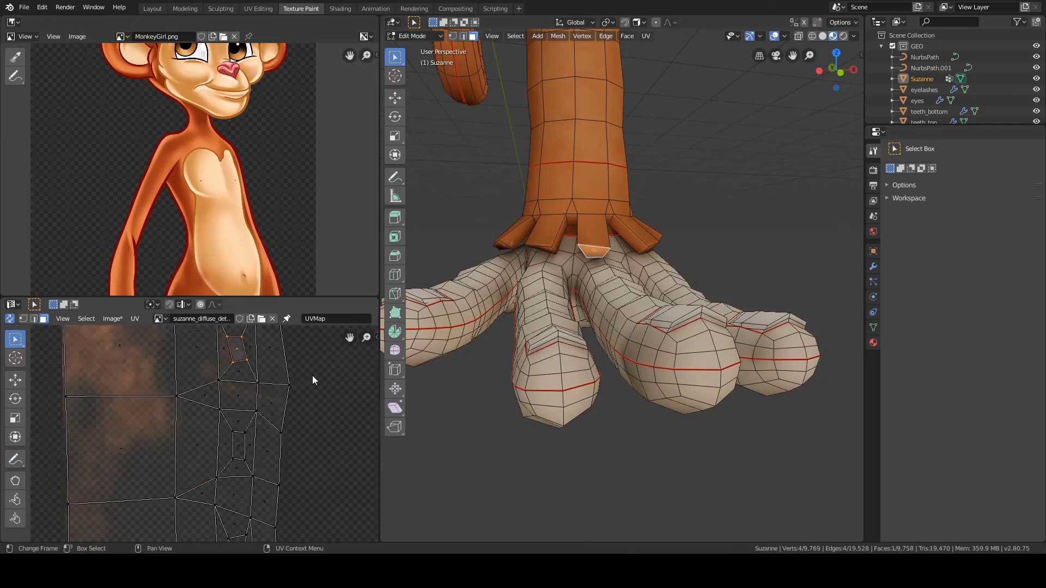
ctrl+alt+drag(291, 406, 331, 385)
key(alt+a)
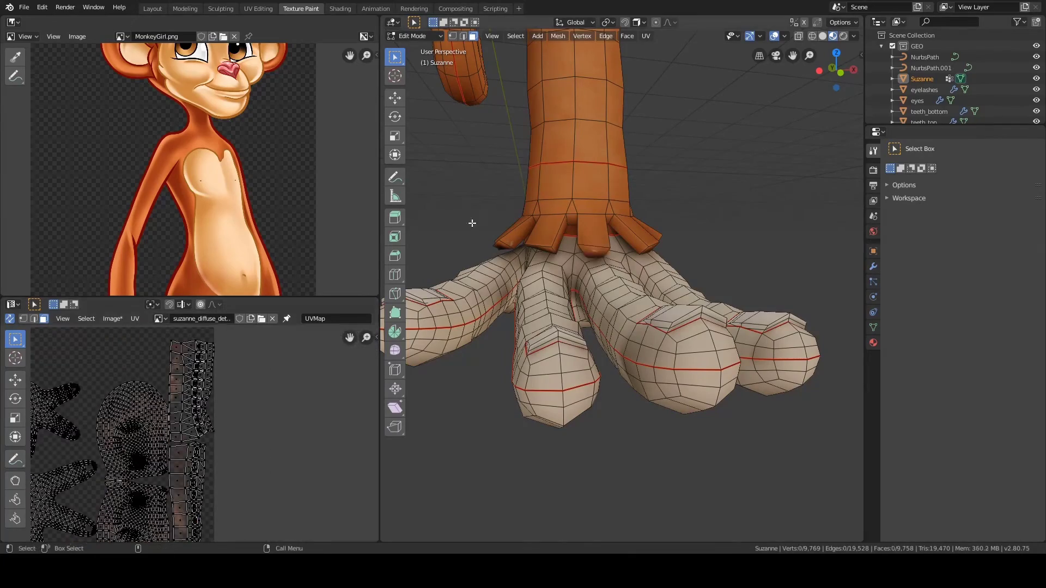
Step: Select the fringe end face with the light spot, frame it in the UV editor, and display suzanne_diffuse.png there
alt+drag(472, 224, 648, 253)
click(705, 363)
key(KP_Decimal)
key(KP_Decimal)
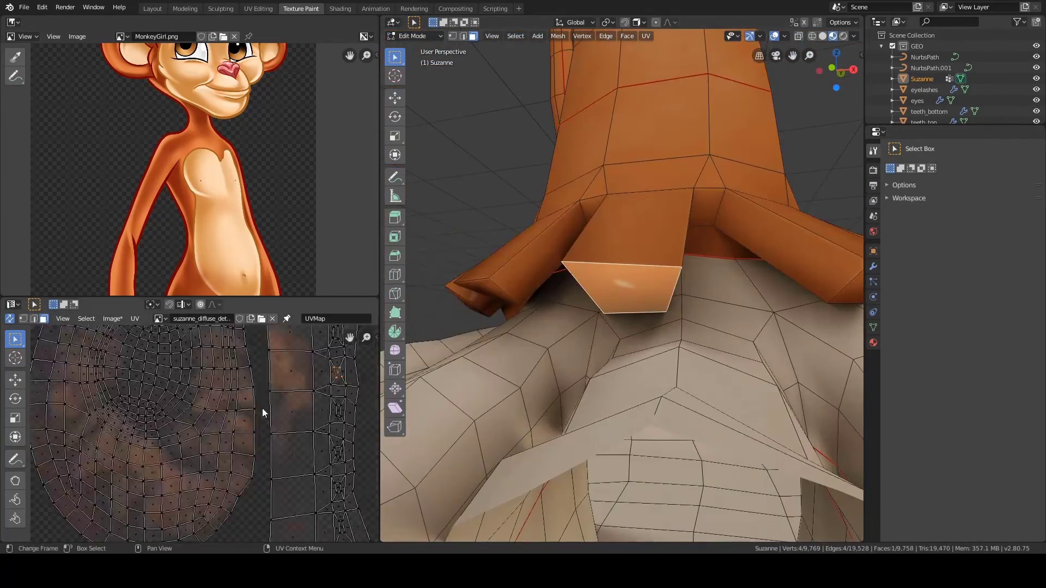
click(196, 355)
key(Tab)
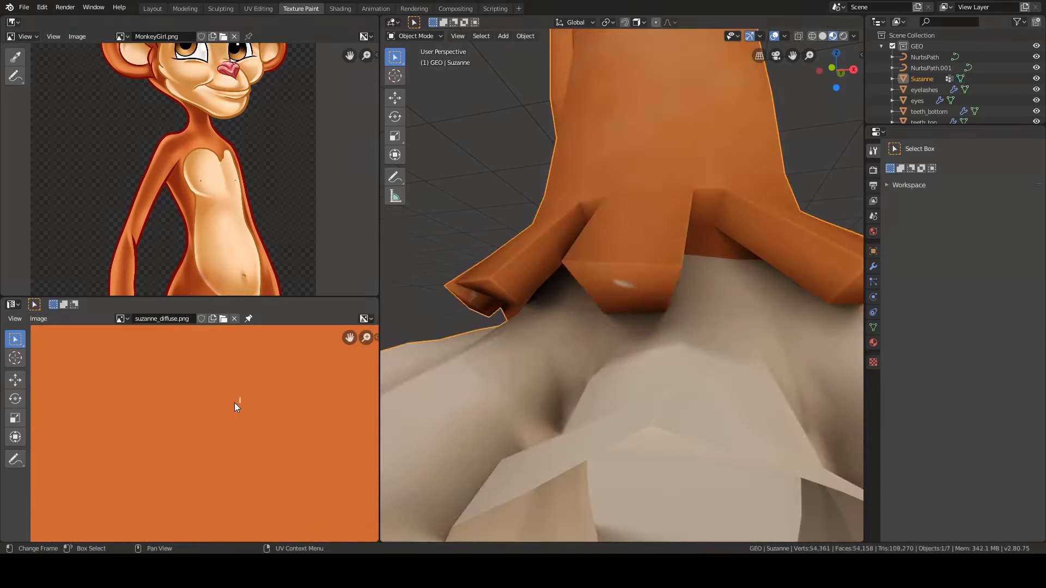
Step: Return to Texture Paint, activate the suzanne_diffuse.png slot, and cover the light spot with base orange at 22 px and strength 0.705
key(Tab)
key(Tab)
click(931, 210)
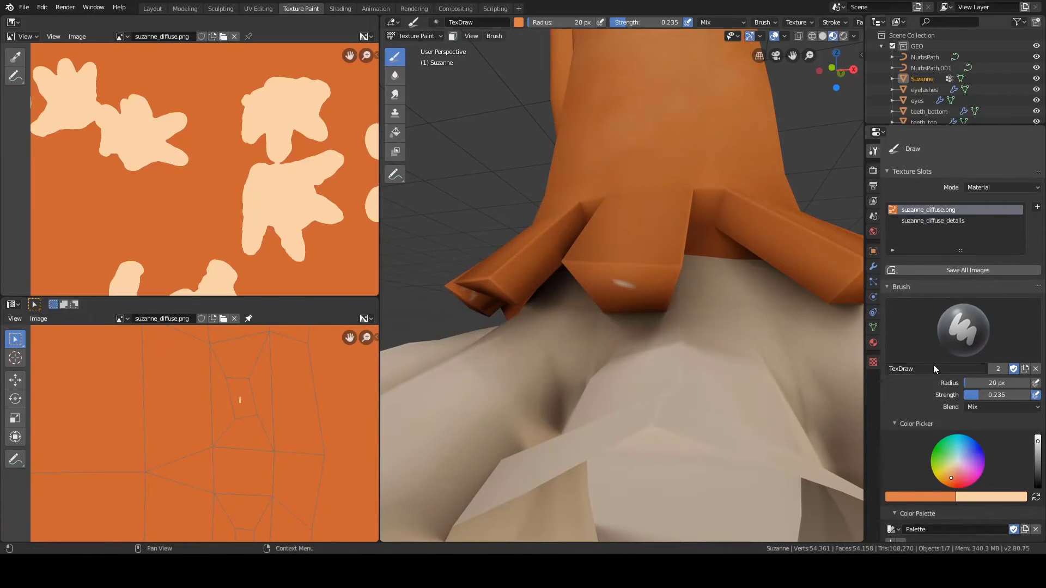
middle_drag(613, 284, 600, 368)
right_click(600, 368)
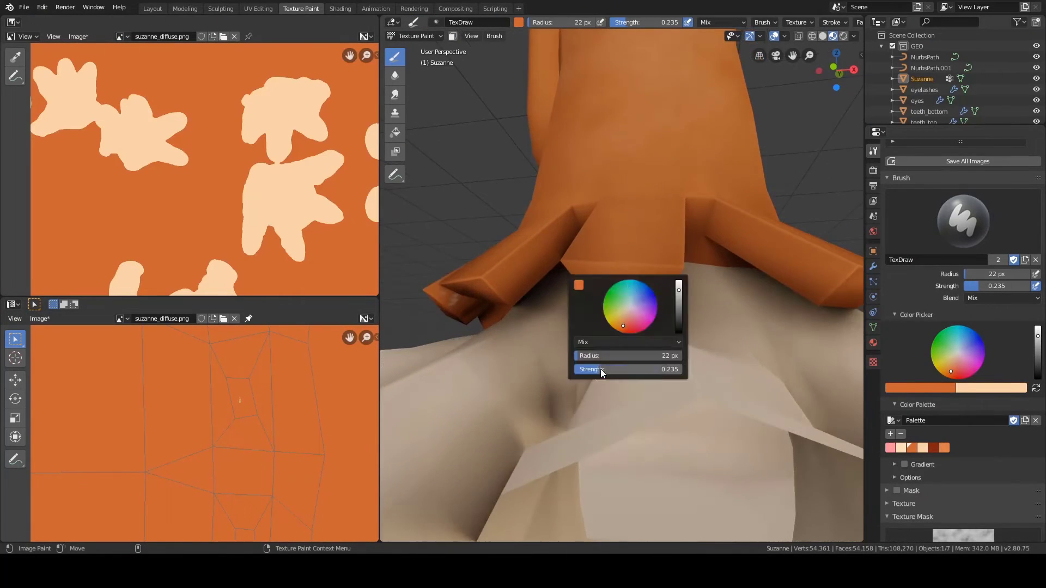
mouse_move(629, 282)
middle_down()
mouse_move(506, 296)
mouse_move(612, 289)
mouse_move(642, 273)
mouse_move(634, 269)
middle_up()
Step: Make suzanne_diffuse_details the active texture slot again and pick the lighter orange palette swatch for the ankle fringe
click(931, 206)
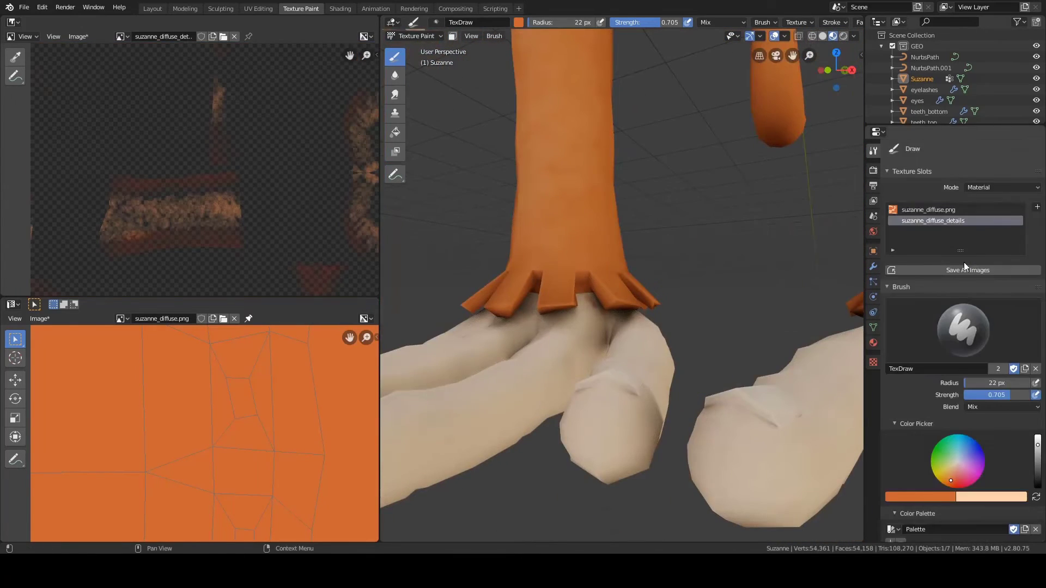
scroll(964, 272, down, 3)
middle_drag(544, 294, 590, 296)
scroll(669, 263, up, 6)
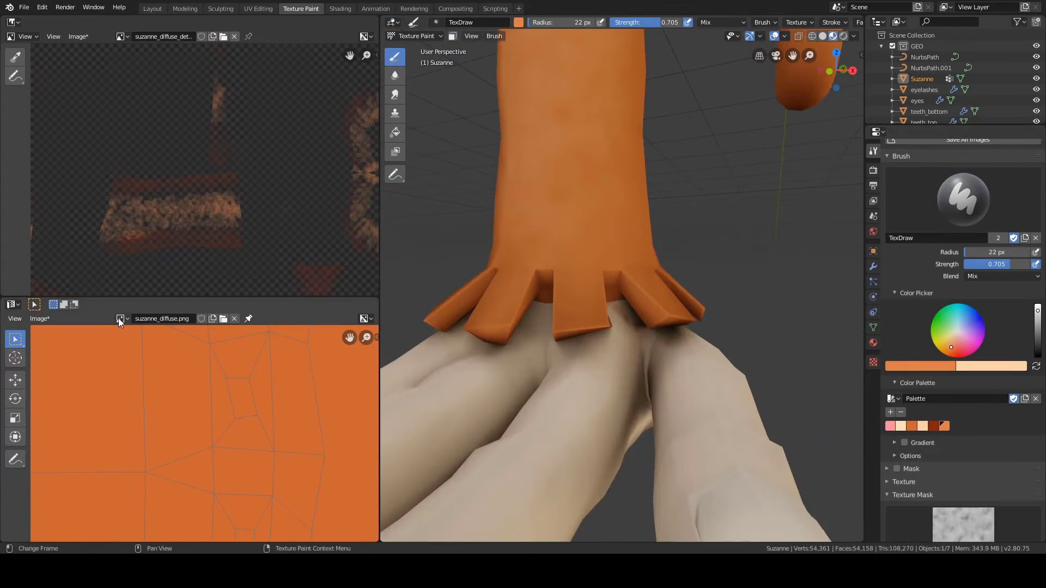
Step: Paint lighter orange highlights on the ankle fringe with the brush radius set to 41 px
mouse_move(541, 246)
alt+mouse_down()
mouse_move(552, 266)
mouse_move(545, 289)
alt+mouse_up()
key(f)
mouse_move(544, 289)
alt+mouse_down()
mouse_move(539, 304)
mouse_move(701, 250)
mouse_move(632, 218)
mouse_move(487, 360)
mouse_move(565, 376)
mouse_move(533, 283)
mouse_move(600, 211)
mouse_move(623, 299)
mouse_move(595, 285)
mouse_move(559, 183)
mouse_move(600, 303)
mouse_move(648, 273)
alt+mouse_up()
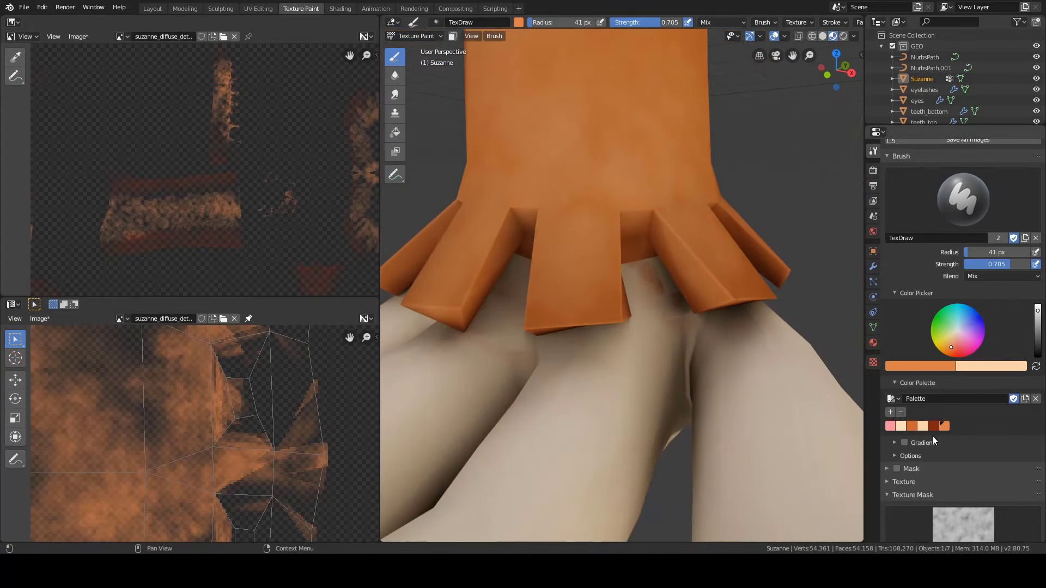
Step: Pick the dark red palette swatch and shade around the wrist fringe, adjusting the brush radius from 55 px down to 39 px
click(933, 427)
mouse_move(602, 321)
alt+mouse_down()
mouse_move(618, 333)
mouse_move(689, 299)
mouse_move(567, 304)
mouse_move(614, 319)
alt+mouse_up()
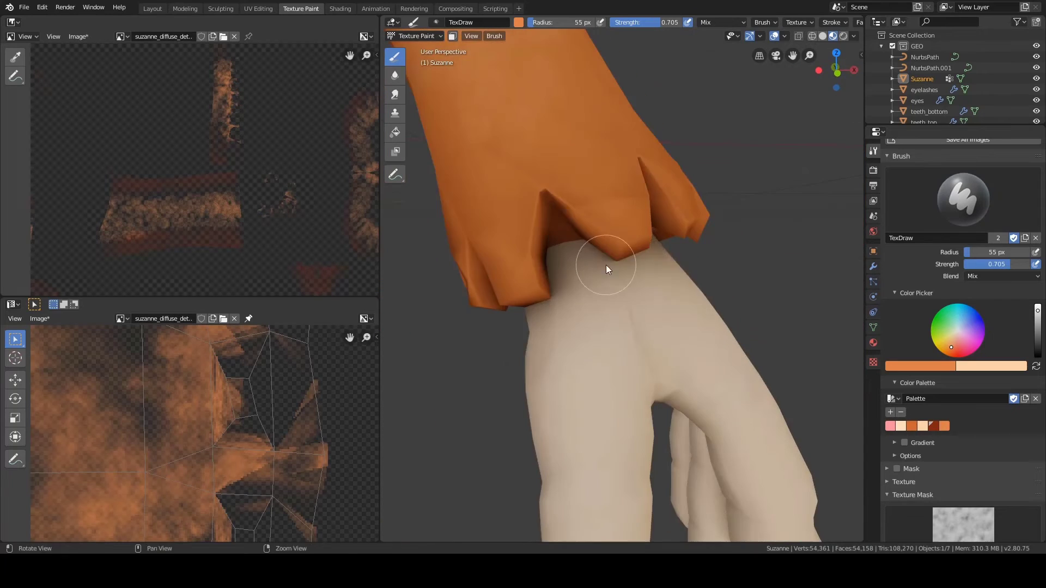
alt+drag(606, 265, 652, 244)
key(f)
mouse_move(652, 241)
middle_down()
mouse_move(652, 270)
mouse_move(664, 263)
mouse_move(588, 257)
mouse_move(682, 312)
mouse_move(694, 305)
middle_up()
Step: Pick the light cream swatch, set the brush blend to Erase Alpha, and remove the clouds texture from the texture mask
click(902, 426)
middle_drag(632, 381, 606, 399)
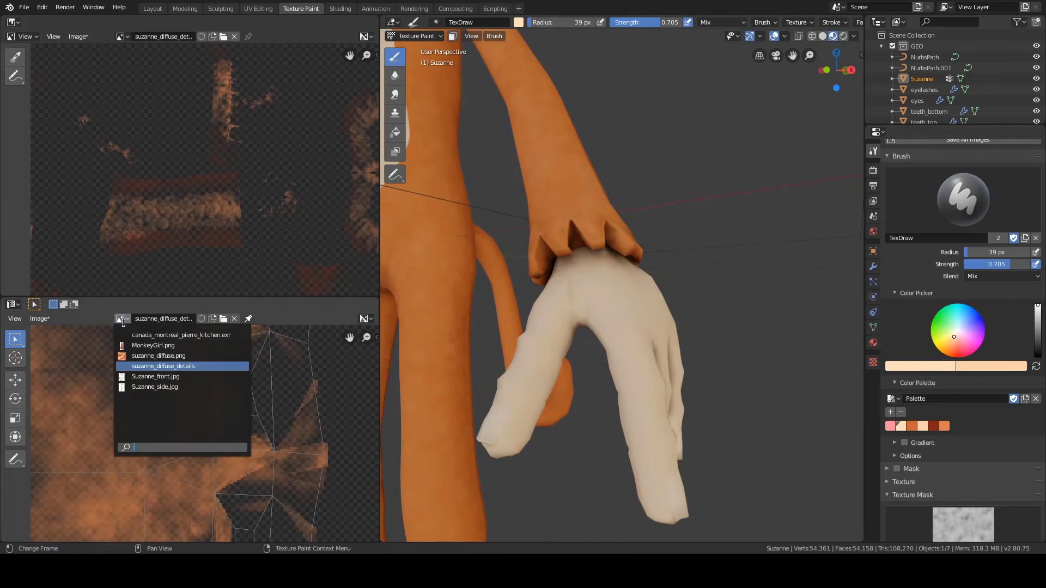
scroll(674, 300, up, 6)
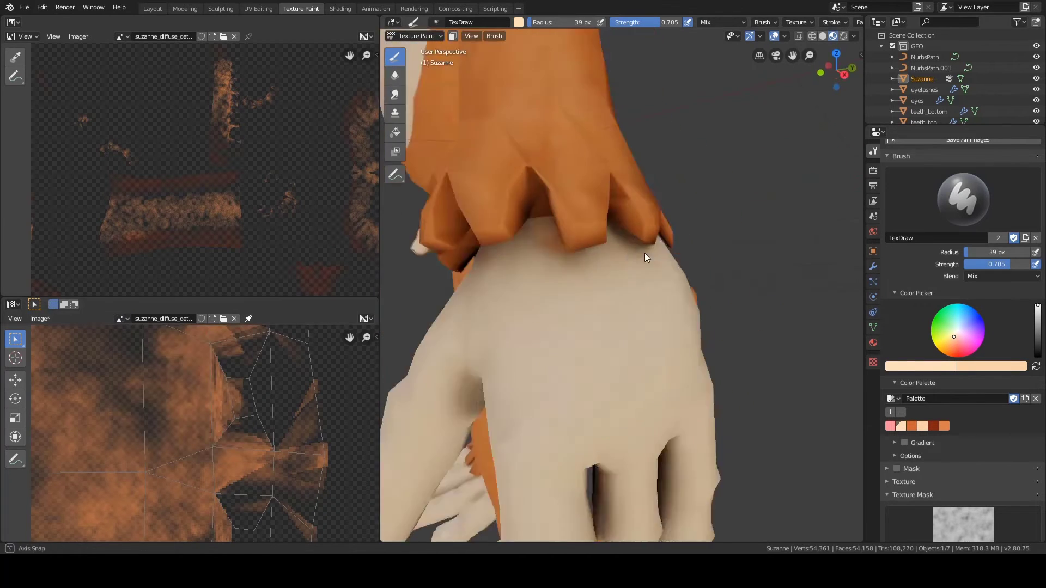
middle_drag(913, 418, 913, 359)
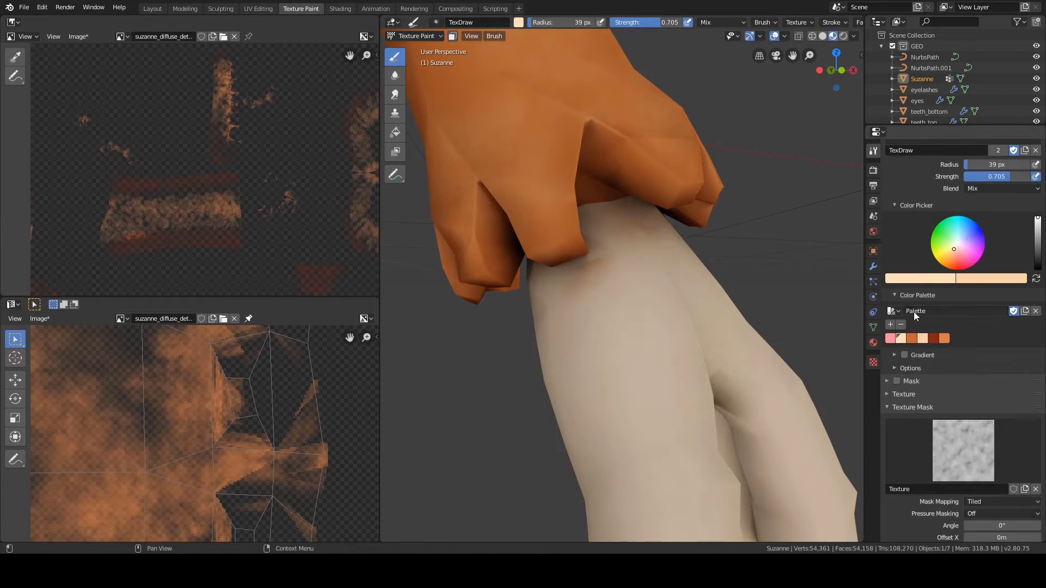
middle_drag(913, 315, 913, 373)
click(1001, 245)
click(996, 399)
middle_drag(995, 430, 996, 264)
click(1036, 381)
middle_drag(997, 530, 997, 481)
Step: Erase the color spilled onto the hand and foot skin with a 104 px brush radius
mouse_move(731, 293)
middle_down()
mouse_move(566, 303)
mouse_move(577, 243)
mouse_move(599, 245)
mouse_move(608, 270)
mouse_move(730, 275)
mouse_move(701, 271)
mouse_move(700, 231)
mouse_move(772, 279)
mouse_move(697, 322)
mouse_move(720, 229)
mouse_move(598, 274)
mouse_move(724, 312)
mouse_move(610, 270)
mouse_move(618, 197)
mouse_move(541, 233)
mouse_move(689, 214)
mouse_move(588, 205)
mouse_move(572, 252)
mouse_move(626, 228)
mouse_move(682, 263)
middle_up()
key(f)
click(616, 287)
mouse_move(634, 197)
middle_down()
mouse_move(638, 230)
mouse_move(619, 247)
middle_up()
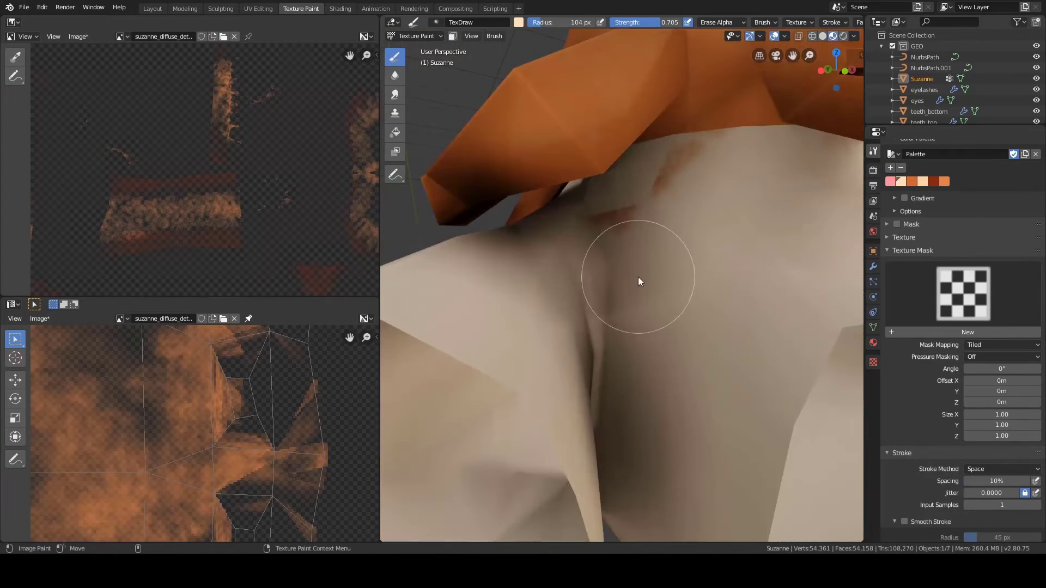
Step: Activate the suzanne_diffuse.png slot and cover the remaining orange spots on the skin with cream, using Mix blend at 42 px
scroll(942, 218, up, 10)
click(943, 210)
middle_drag(790, 283, 749, 312)
middle_drag(623, 266, 606, 258)
drag(599, 250, 611, 252)
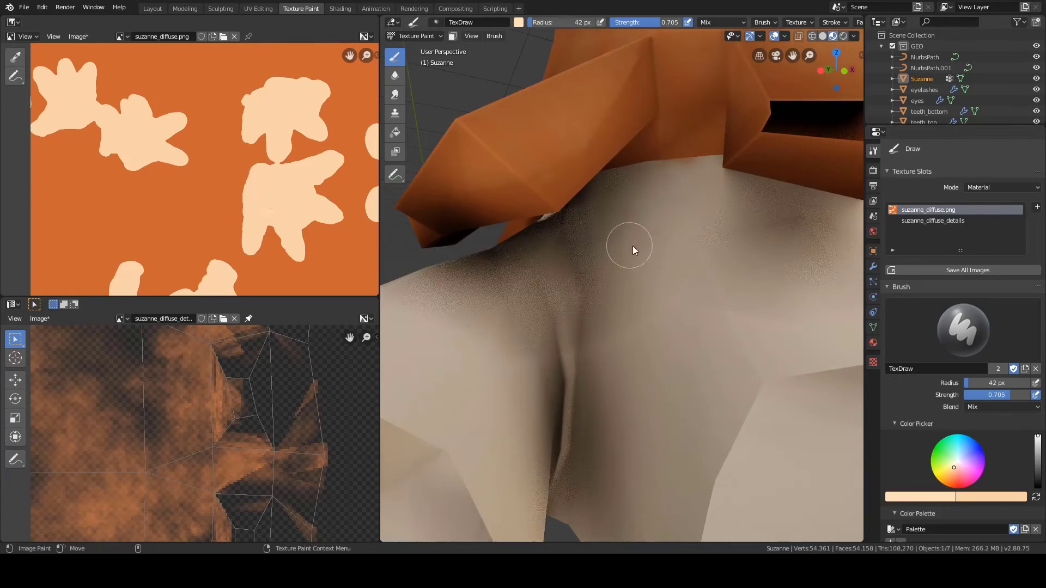
Step: Reduce the brush radius to 24 px, make suzanne_diffuse_details the active slot again, and save the image
mouse_move(633, 247)
middle_down()
mouse_move(624, 226)
mouse_move(673, 256)
middle_up()
scroll(624, 226, down, 3)
key(f)
click(666, 265)
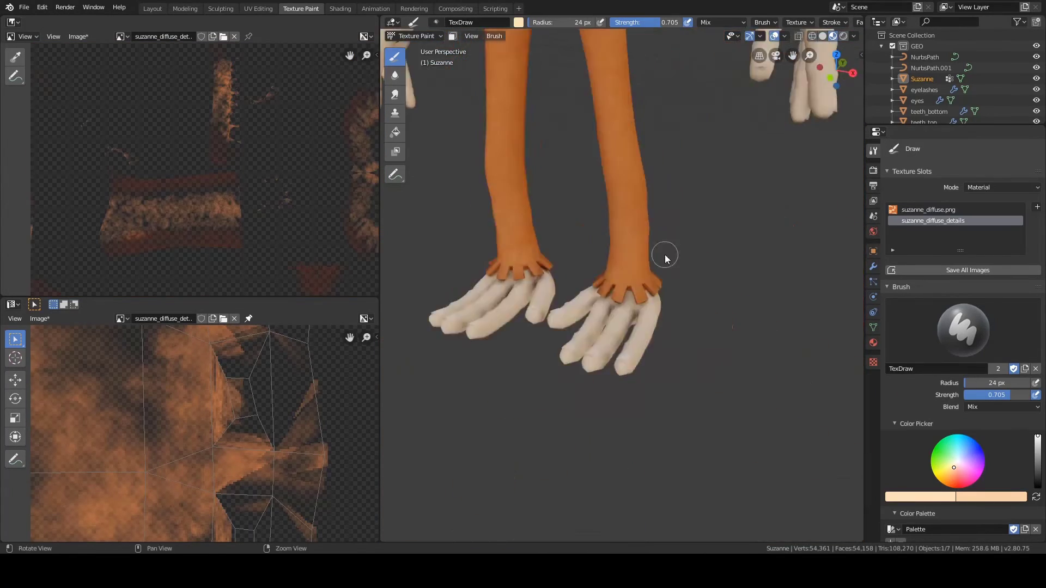
scroll(665, 252, down, 3)
scroll(644, 224, up, 3)
mouse_move(630, 237)
alt+mouse_down()
mouse_move(590, 226)
mouse_move(615, 228)
alt+mouse_up()
click(40, 319)
click(52, 406)
Step: Display MonkeyGirl.png in the upper image editor and frame the reference character's torso
alt+drag(752, 250, 730, 253)
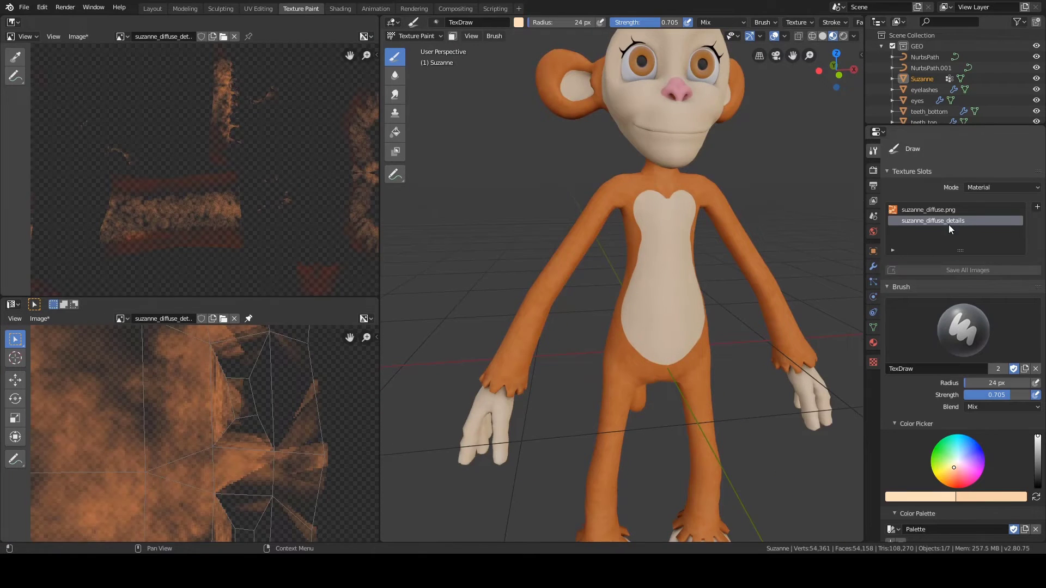
alt+drag(626, 273, 581, 235)
click(120, 38)
click(143, 53)
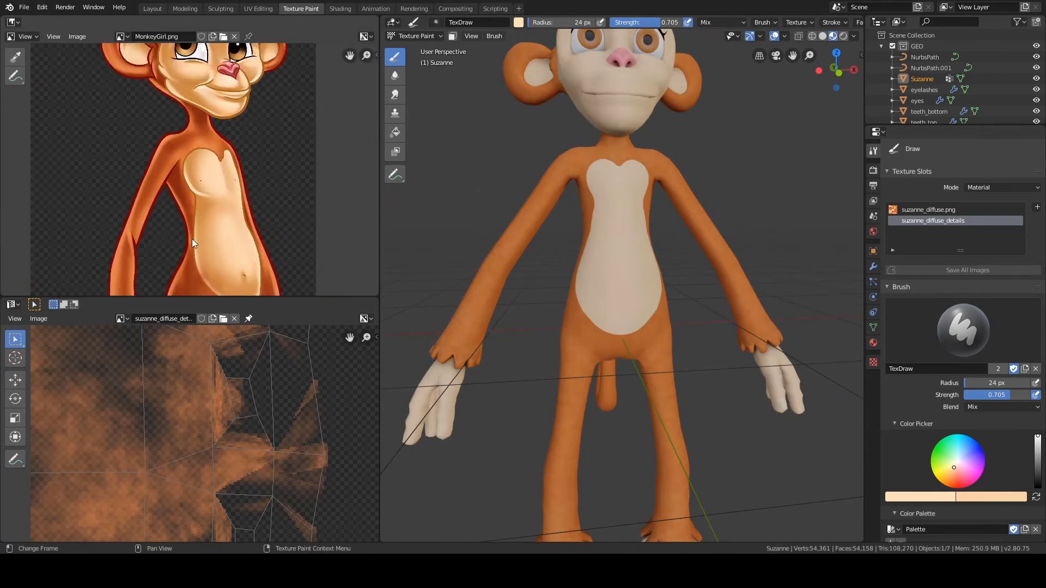
middle_drag(196, 241, 165, 250)
Step: Sample the reference's golden orange, add it to the palette, restore the clouds mask, and set jitter to 0.8269 and strength to 0.395
middle_drag(608, 295, 625, 297)
middle_drag(901, 491, 905, 411)
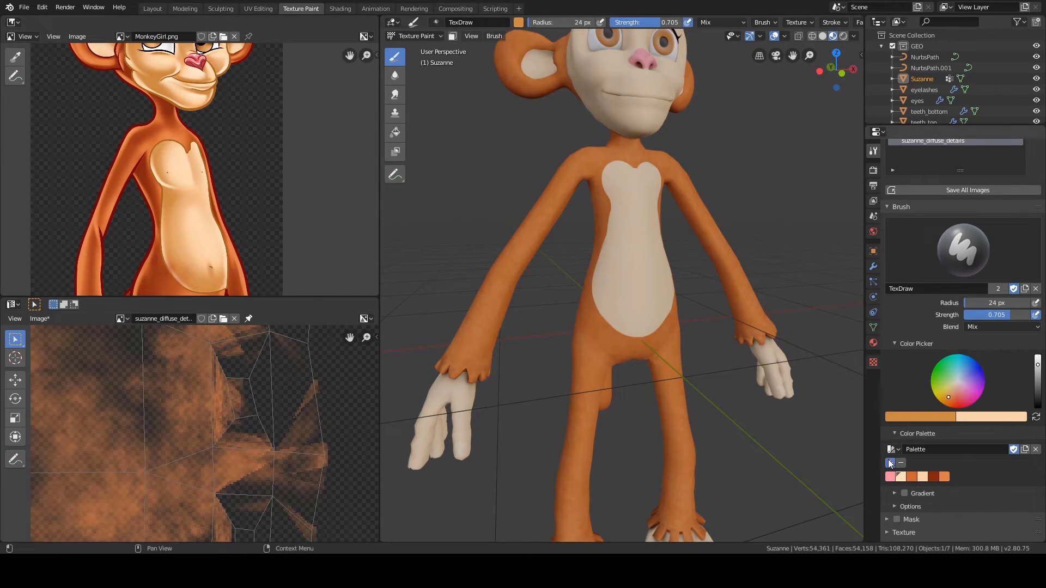
scroll(958, 392, down, 10)
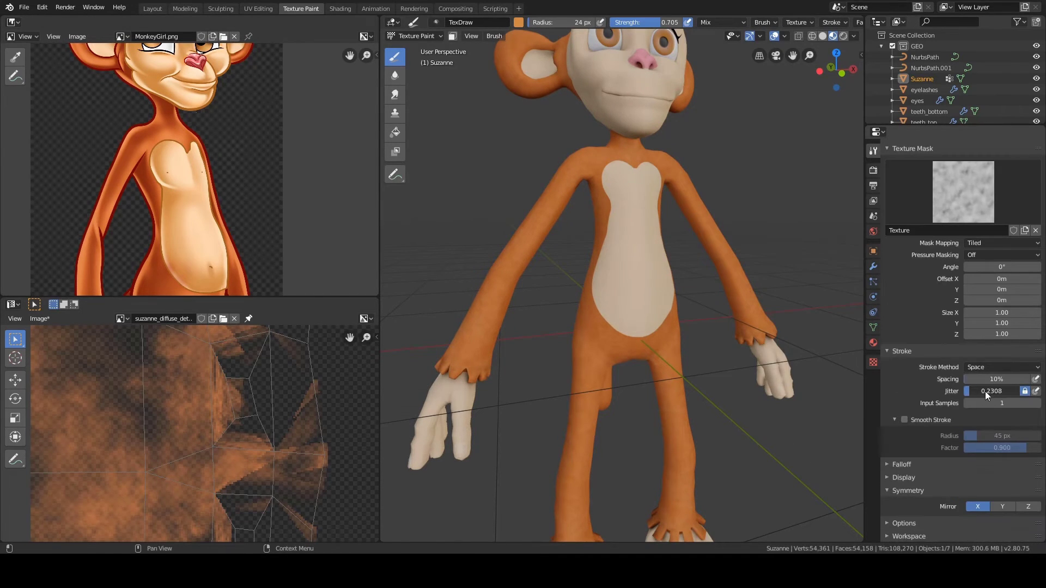
scroll(633, 214, up, 5)
right_click(598, 347)
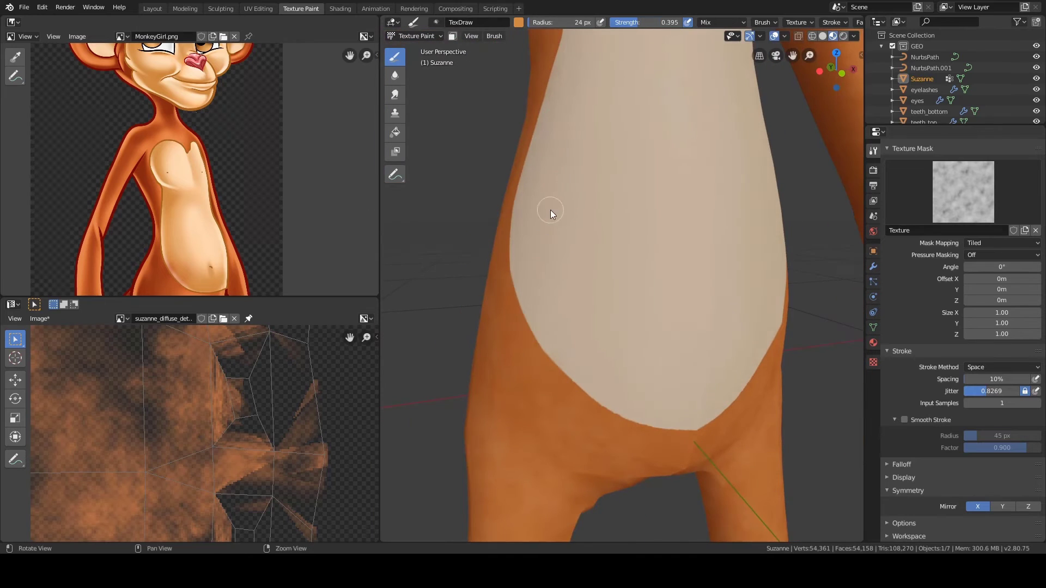
Step: Paint golden orange shading along the edges of the belly and chest patch with 42 px and 50 px brush radii
scroll(987, 382, up, 8)
alt+drag(553, 307, 567, 318)
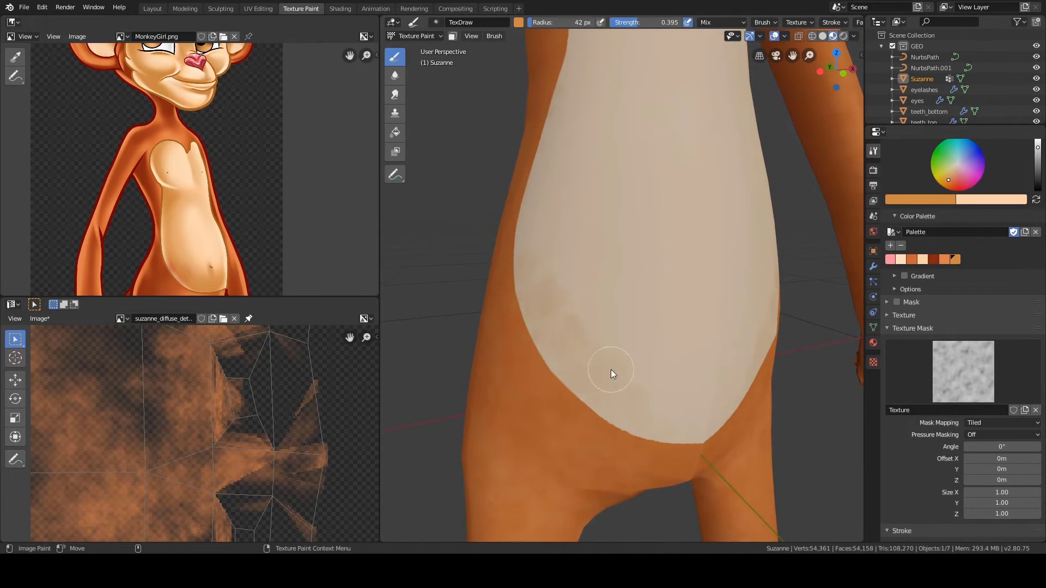
shift+middle_drag(555, 188, 570, 417)
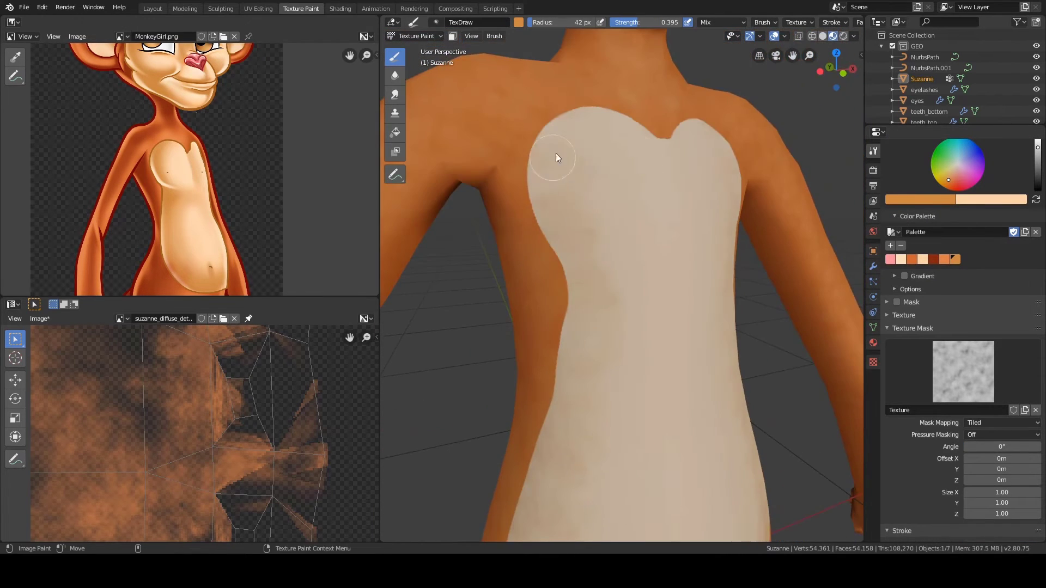
key(f)
mouse_move(594, 302)
shift+middle_down()
mouse_move(571, 264)
mouse_move(578, 138)
shift+middle_up()
scroll(592, 267, down, 3)
key(f)
click(560, 151)
middle_drag(589, 322, 582, 319)
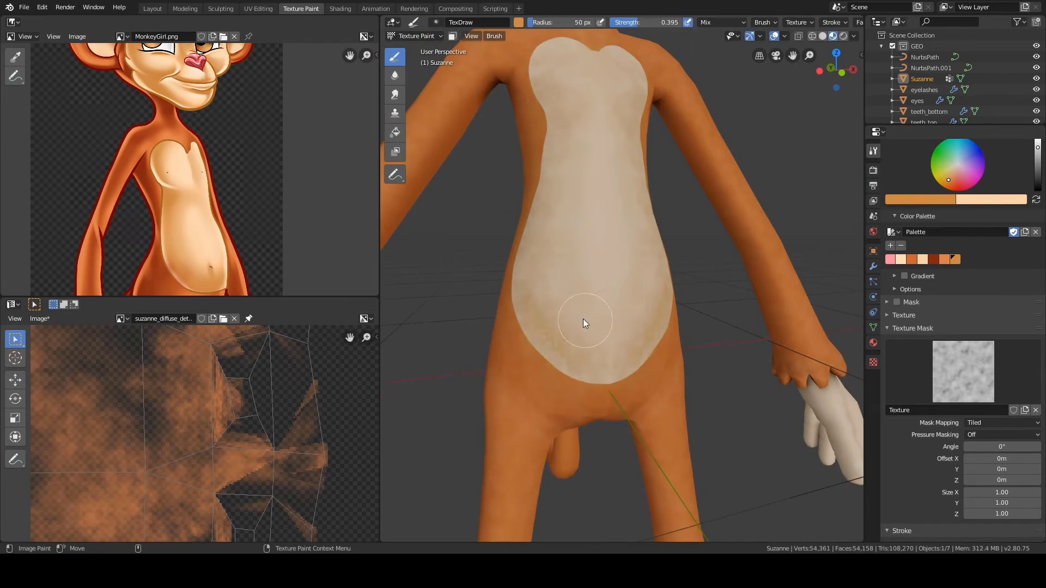
Step: Shade the upper chest patch below the chin with a 26 px brush radius
alt+drag(600, 279, 597, 286)
alt+right_drag(597, 286, 615, 343)
alt+middle_drag(615, 342, 657, 430)
alt+right_drag(656, 430, 668, 374)
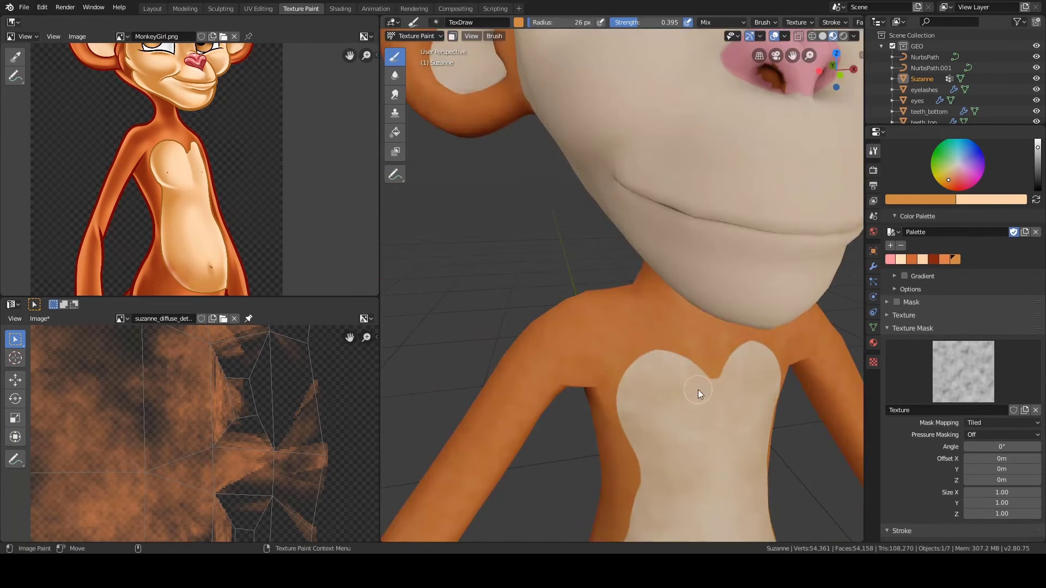
Step: Shade the back of the hand and its fingers with golden orange, using brush radii of 29 px and 40 px
scroll(698, 390, down, 3)
shift+middle_drag(697, 390, 626, 349)
shift+middle_drag(626, 349, 584, 280)
scroll(584, 280, up, 3)
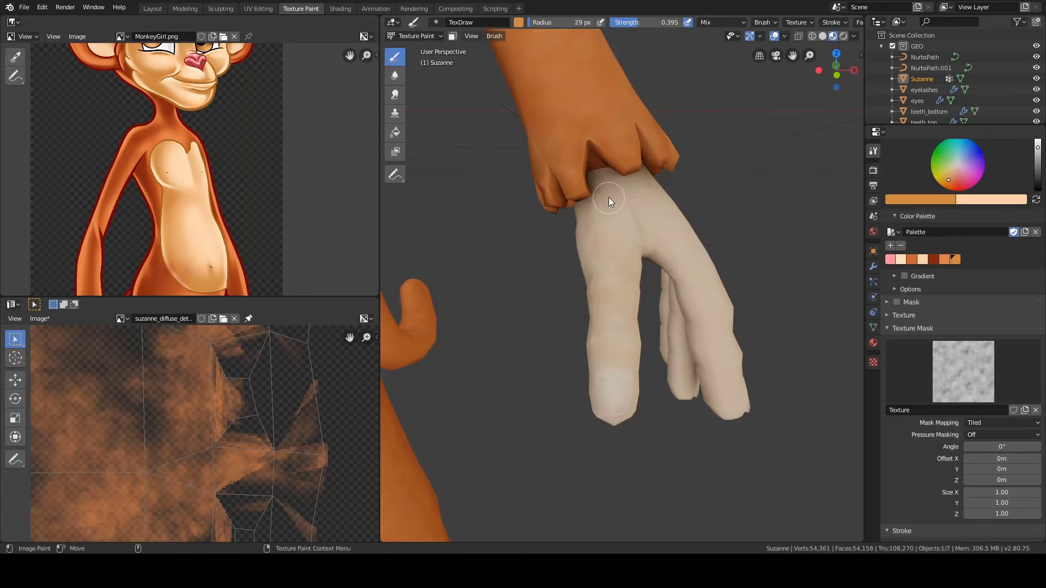
alt+drag(609, 197, 596, 254)
alt+right_drag(597, 254, 548, 216)
key(f)
alt+middle_drag(548, 216, 543, 125)
alt+drag(543, 351, 613, 348)
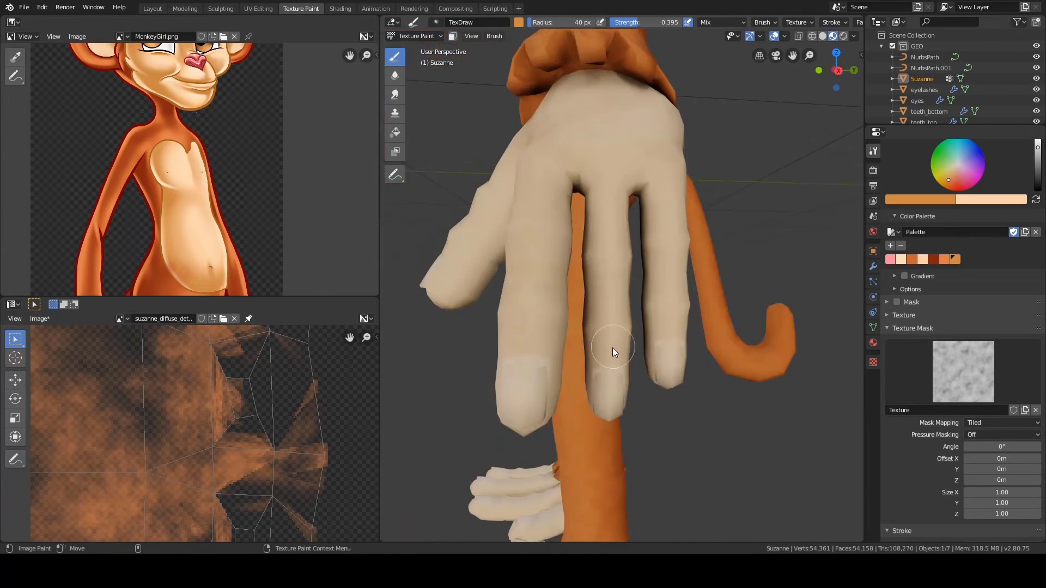
Step: Shade the palm side of the fingers with the brush radius reduced to 28 px
key(f)
mouse_move(613, 347)
middle_down()
mouse_move(626, 106)
mouse_move(636, 293)
mouse_move(608, 146)
mouse_move(511, 222)
middle_up()
scroll(608, 146, up, 3)
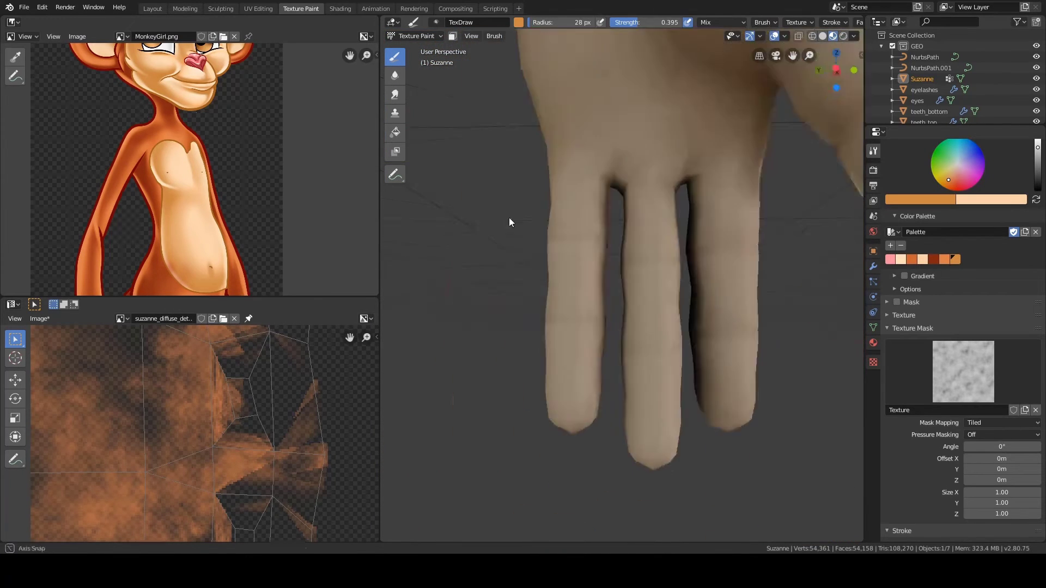
alt+drag(511, 222, 659, 243)
alt+drag(607, 178, 637, 381)
Step: Paint golden orange mottling on the upper side of the toes with 28 px and 30 px brush radii
middle_drag(486, 381, 555, 305)
ctrl+middle_drag(556, 305, 545, 240)
ctrl+middle_drag(545, 240, 587, 344)
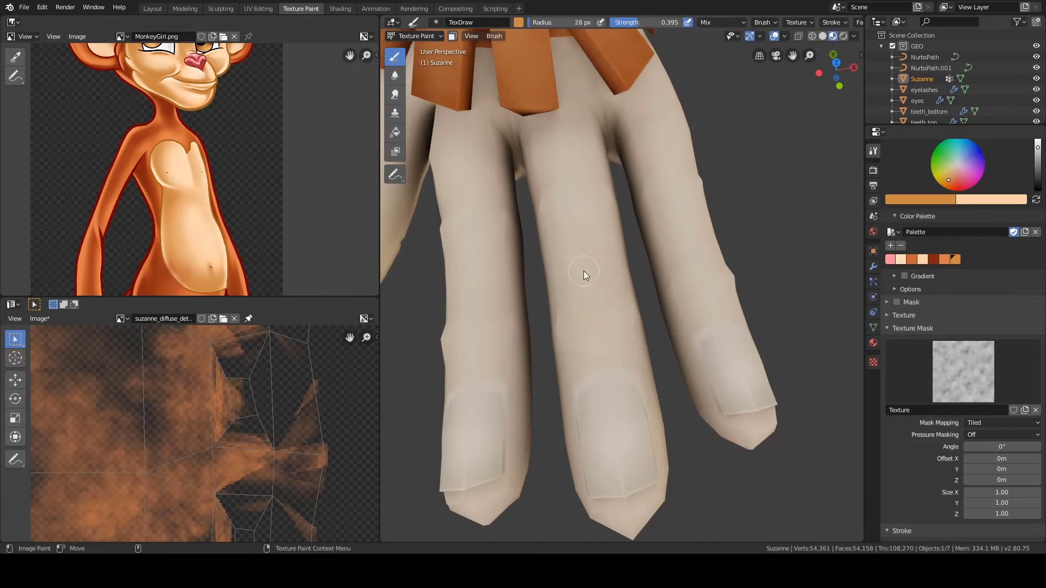
drag(584, 270, 665, 113)
middle_drag(666, 113, 544, 217)
drag(545, 217, 567, 395)
shift+middle_drag(567, 395, 667, 411)
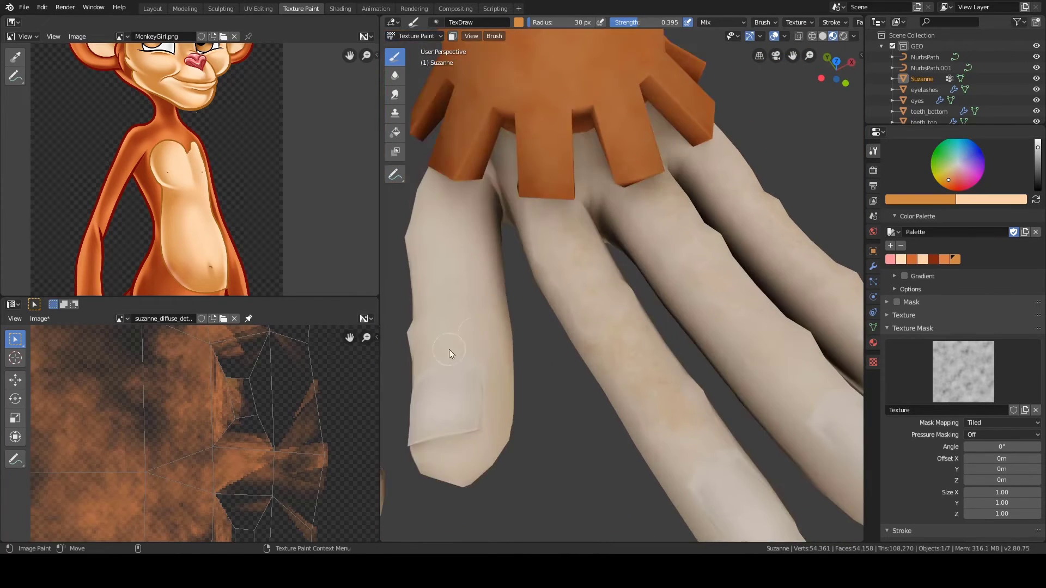
Step: Frame the feet in the MonkeyGirl.png reference and shade the toes and side of the foot up to 35 px
middle_drag(449, 349, 433, 344)
middle_drag(246, 261, 229, 138)
middle_drag(204, 282, 239, 125)
middle_drag(736, 183, 710, 184)
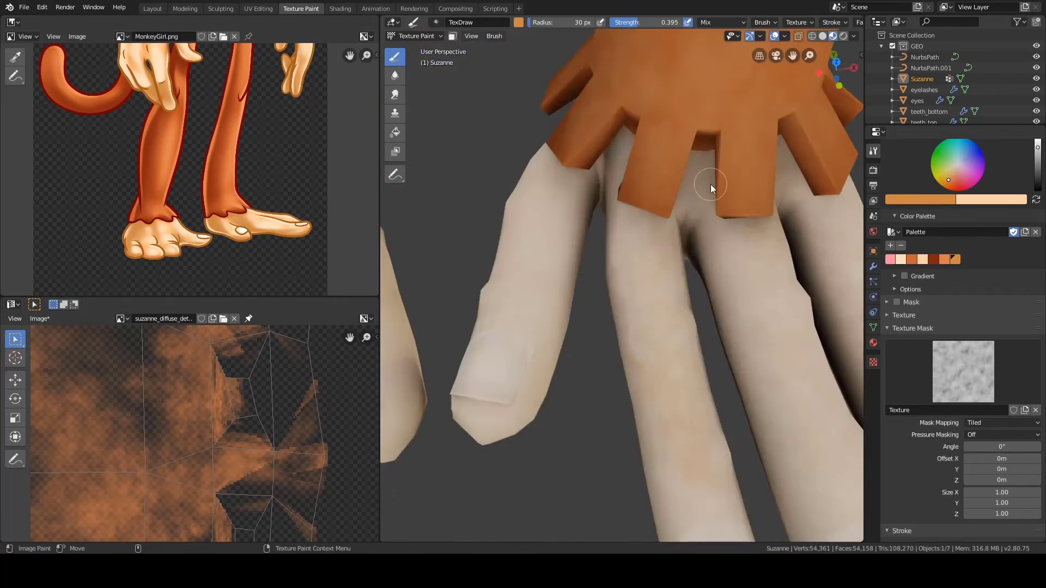
drag(710, 184, 643, 182)
middle_drag(517, 204, 558, 200)
drag(559, 201, 530, 296)
mouse_move(771, 246)
middle_down()
mouse_move(679, 263)
mouse_move(647, 354)
mouse_move(505, 397)
mouse_move(458, 385)
middle_up()
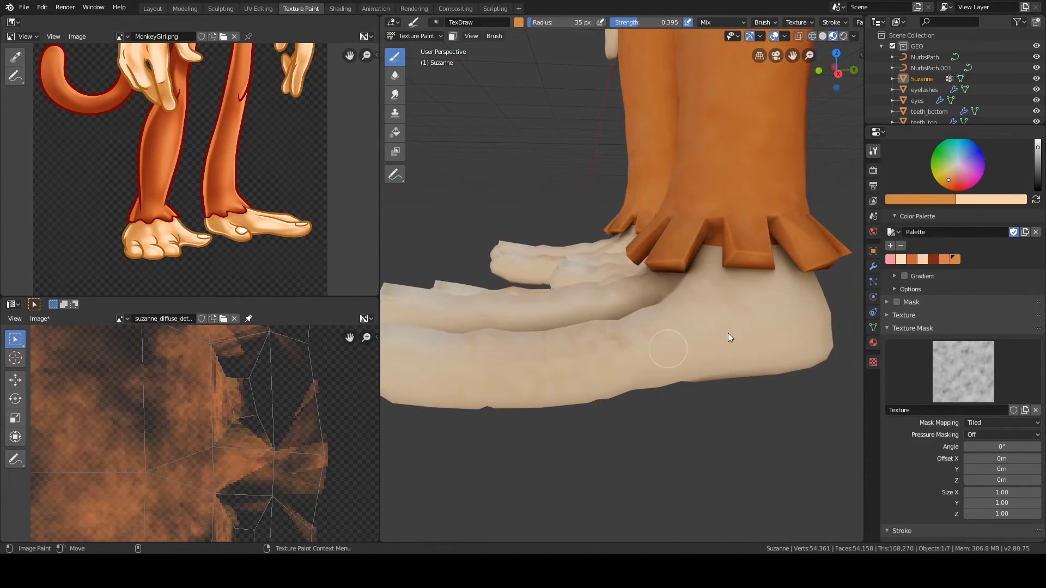
Step: Shade the sole and undersides of the toes with 37 px and 65 px brush radii, and save the file
mouse_move(729, 333)
middle_down()
mouse_move(538, 296)
mouse_move(637, 261)
mouse_move(726, 284)
mouse_move(631, 218)
mouse_move(534, 267)
mouse_move(558, 215)
mouse_move(483, 253)
middle_up()
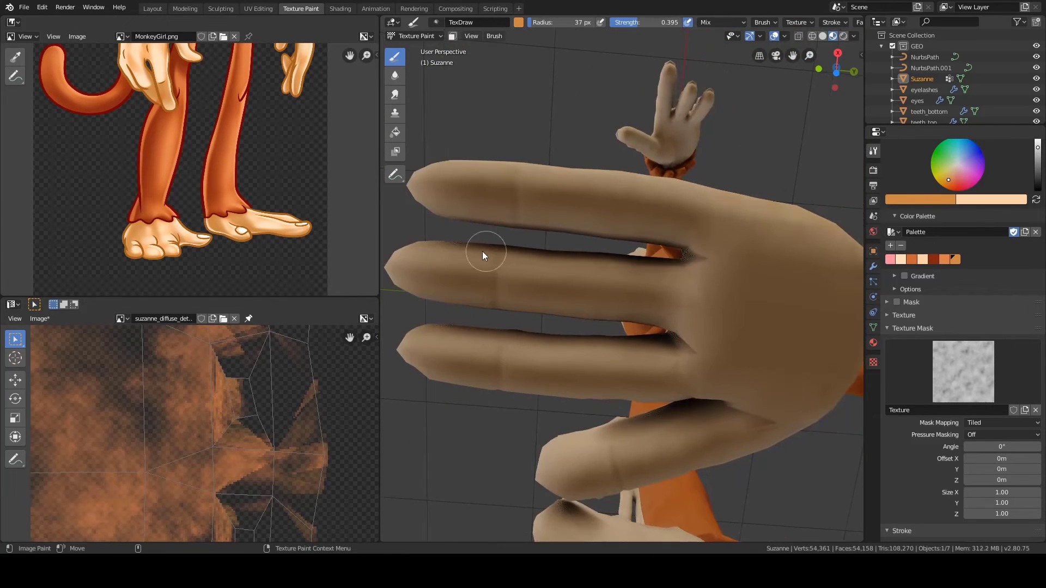
middle_drag(505, 369, 650, 224)
key(f)
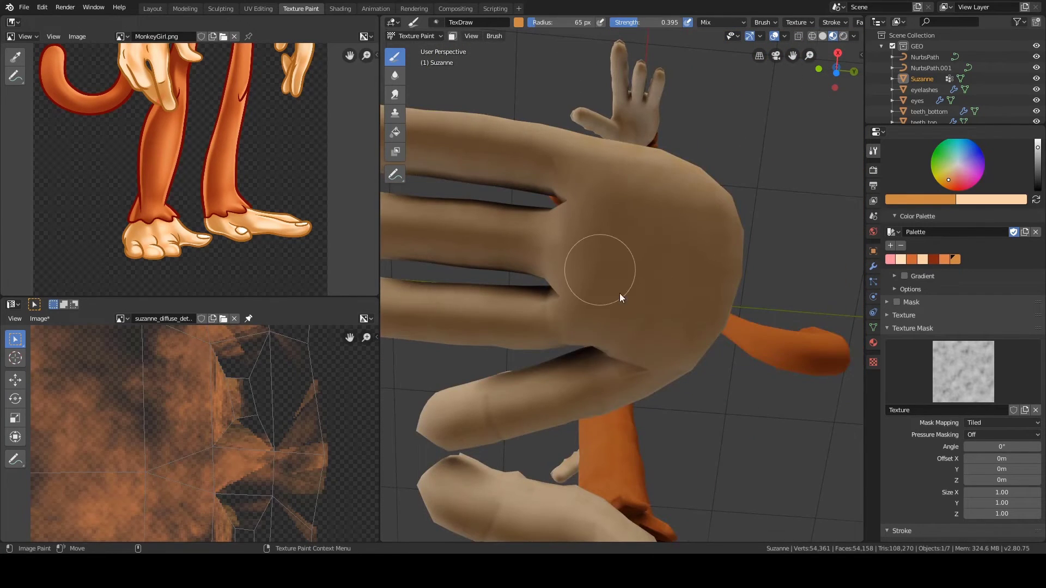
mouse_move(619, 294)
middle_down()
mouse_move(572, 309)
mouse_move(562, 248)
mouse_move(587, 340)
mouse_move(727, 407)
mouse_move(516, 243)
mouse_move(583, 341)
mouse_move(623, 303)
mouse_move(622, 283)
mouse_move(545, 257)
mouse_move(571, 254)
mouse_move(605, 228)
mouse_move(528, 219)
mouse_move(591, 140)
mouse_move(663, 269)
mouse_move(502, 252)
mouse_move(632, 249)
mouse_move(534, 280)
mouse_move(607, 244)
mouse_move(643, 253)
middle_up()
key(f)
key(ctrl+s)
Step: Set the brush radius to 22 px and jitter to 0.3077, and frame the face on the model and in the MonkeyGirl.png reference
key(f)
click(587, 271)
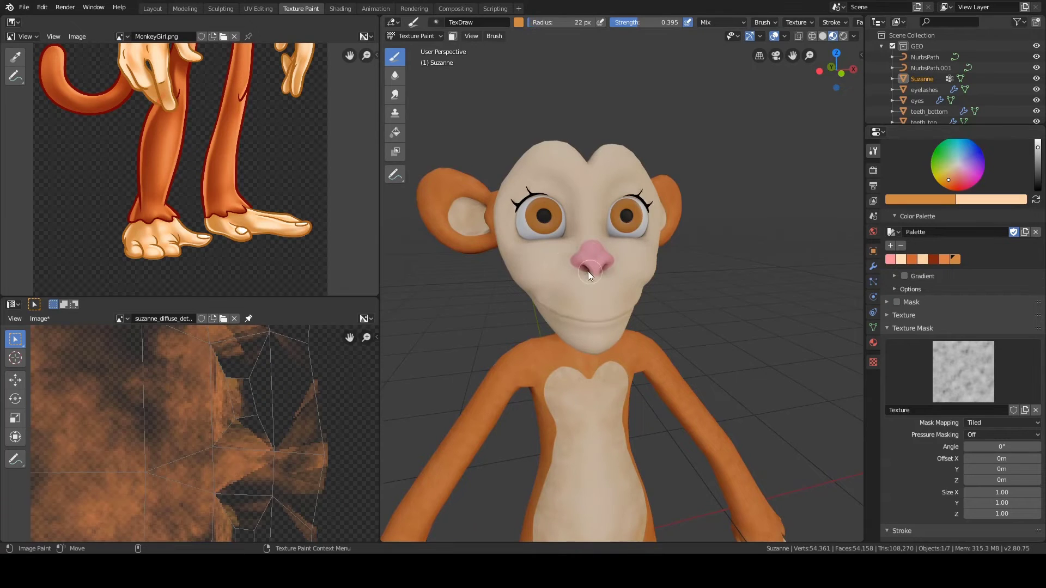
middle_drag(587, 271, 604, 253)
scroll(894, 370, down, 6)
scroll(524, 226, up, 2)
middle_drag(171, 96, 219, 105)
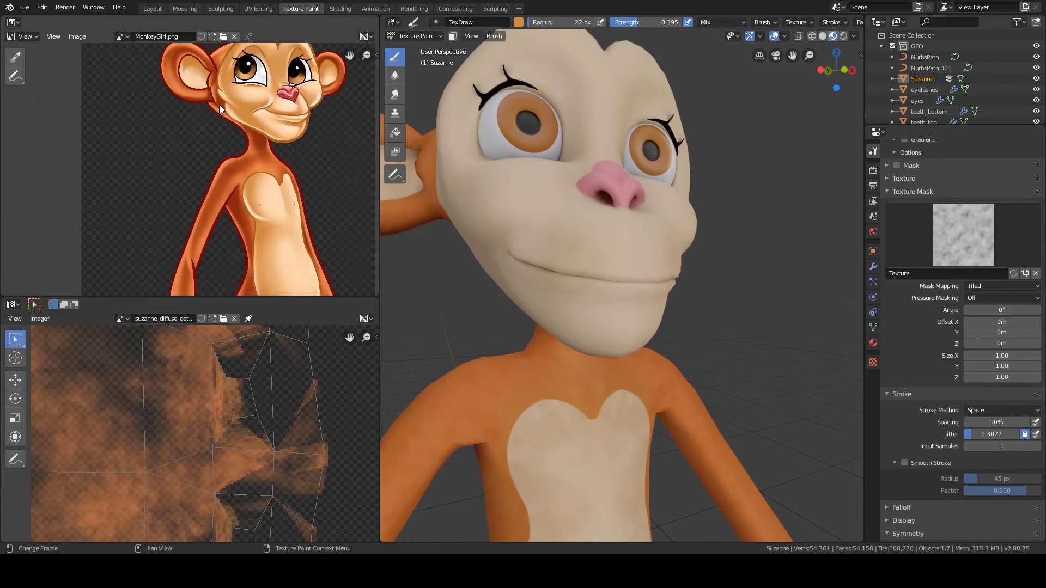
scroll(183, 139, up, 5)
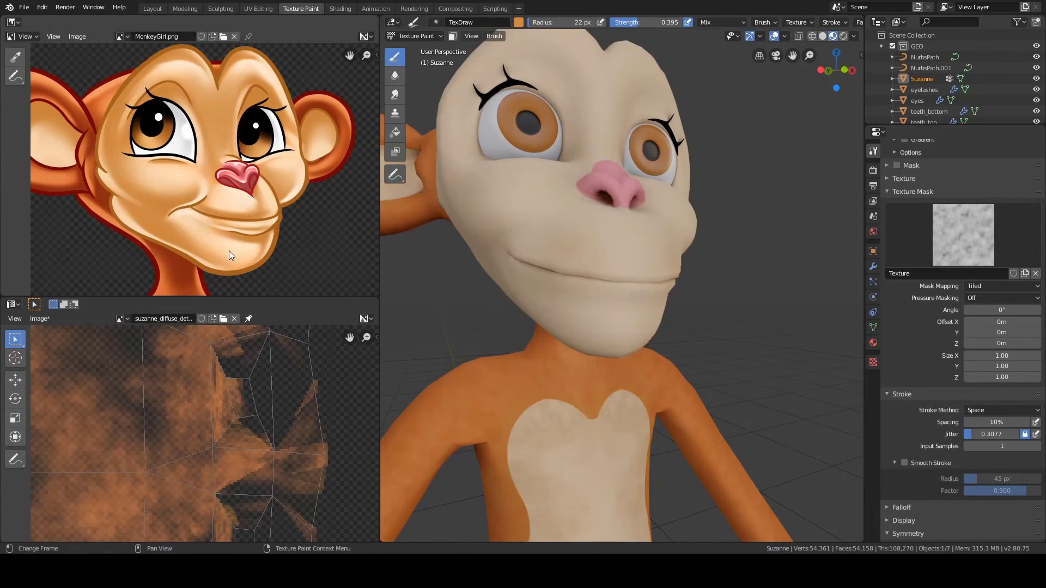
mouse_move(174, 176)
middle_down()
mouse_move(214, 197)
mouse_move(187, 165)
middle_up()
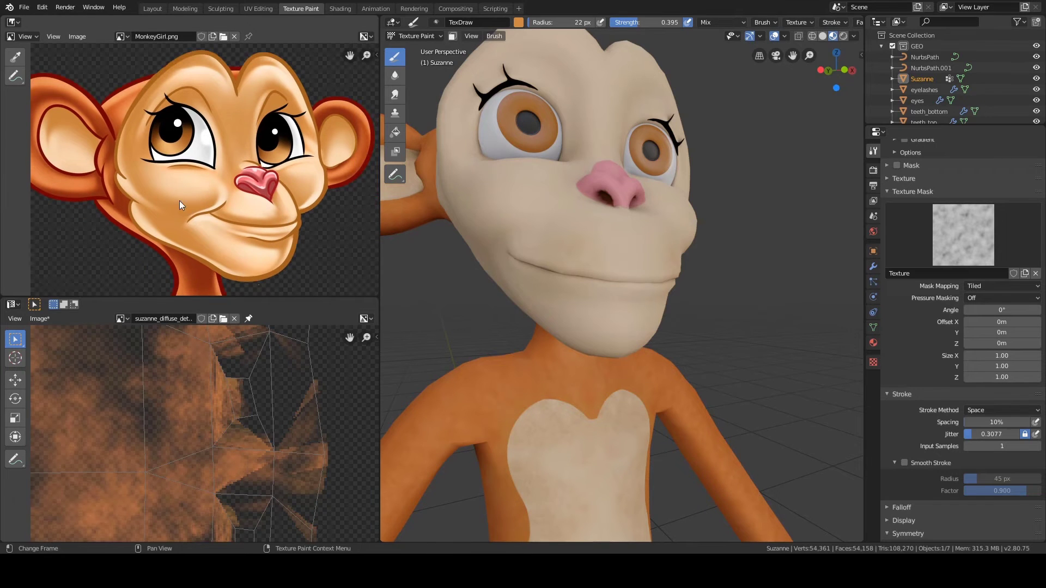
middle_drag(525, 236, 533, 241)
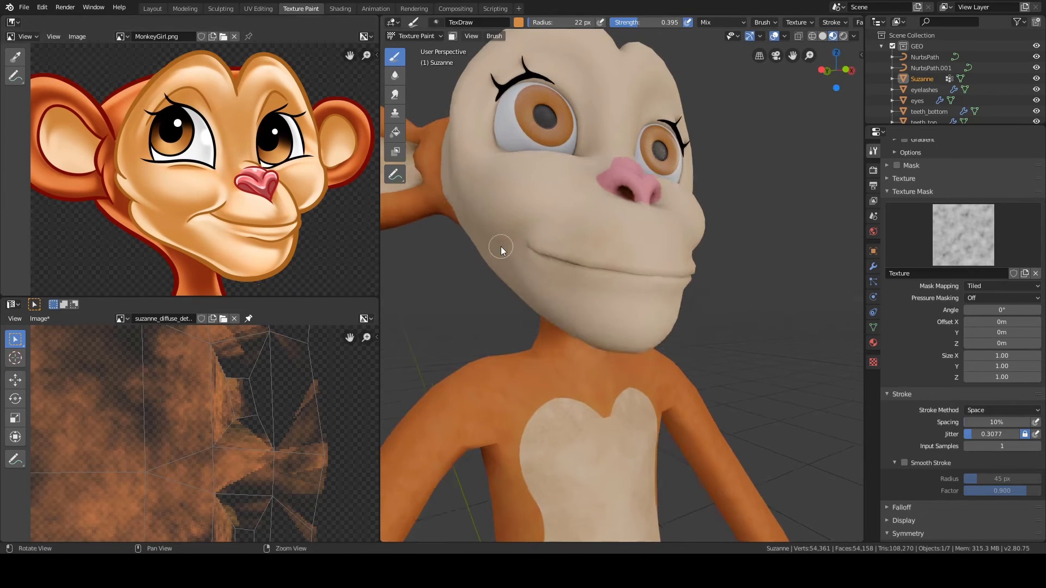
Step: Paint golden orange shading around the mouth and below the lower lip with the 22 px brush
scroll(545, 256, up, 2)
middle_drag(656, 266, 578, 256)
drag(577, 256, 521, 244)
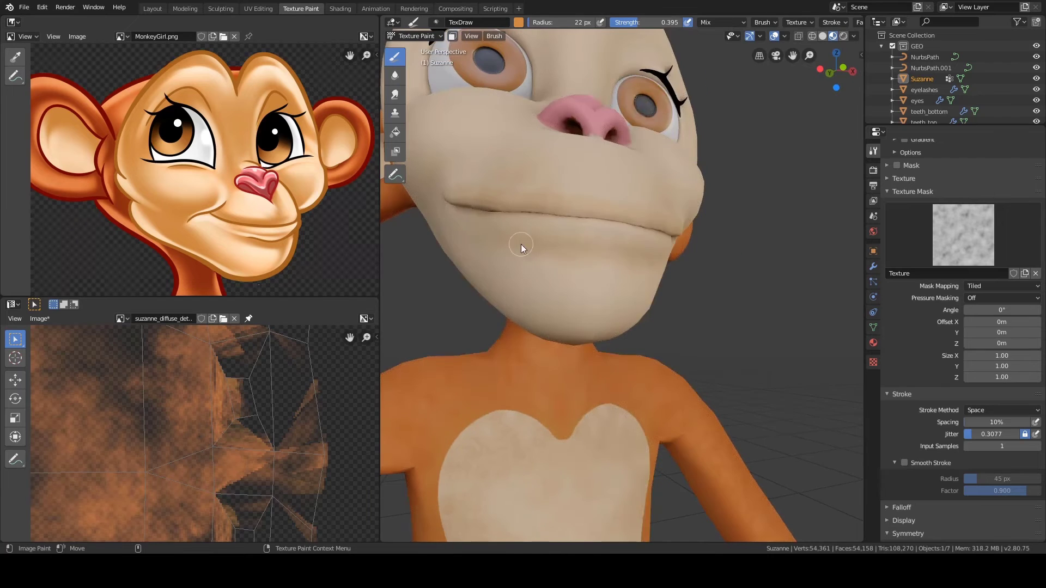
mouse_move(520, 245)
middle_down()
mouse_move(577, 240)
mouse_move(604, 297)
mouse_move(565, 224)
middle_up()
Step: Shade the cheek beside the mouth with a 42 px brush radius, lowering the strength to 0.240
key(f)
click(588, 241)
scroll(603, 297, down, 3)
scroll(603, 297, up, 2)
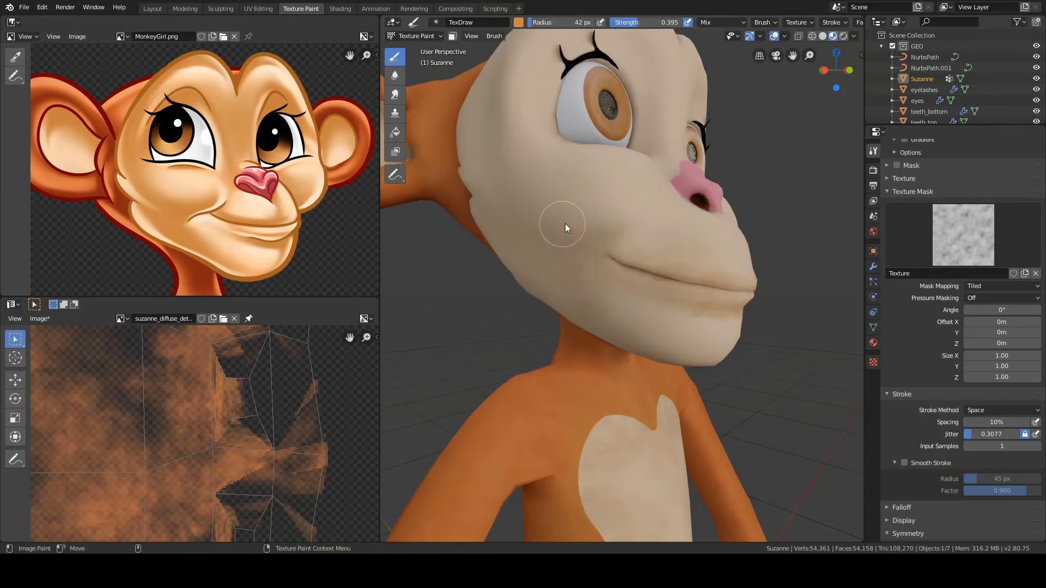
key(shift+f)
click(627, 280)
drag(605, 259, 578, 248)
mouse_move(579, 248)
middle_down()
mouse_move(570, 234)
mouse_move(599, 248)
mouse_move(576, 260)
mouse_move(665, 288)
mouse_move(552, 223)
mouse_move(642, 231)
mouse_move(683, 191)
mouse_move(573, 233)
middle_up()
scroll(573, 233, up, 4)
scroll(573, 233, down, 1)
key(f)
click(609, 288)
Step: Extend the soft shading over the side of the face toward the ear with a 46 px brush radius
mouse_move(609, 287)
alt+mouse_down()
mouse_move(654, 286)
mouse_move(577, 302)
mouse_move(595, 298)
mouse_move(544, 208)
mouse_move(677, 239)
alt+mouse_up()
key(f)
click(559, 300)
scroll(578, 307, down, 7)
middle_drag(676, 234, 720, 238)
key(f)
click(574, 191)
shift+middle_drag(574, 123, 580, 186)
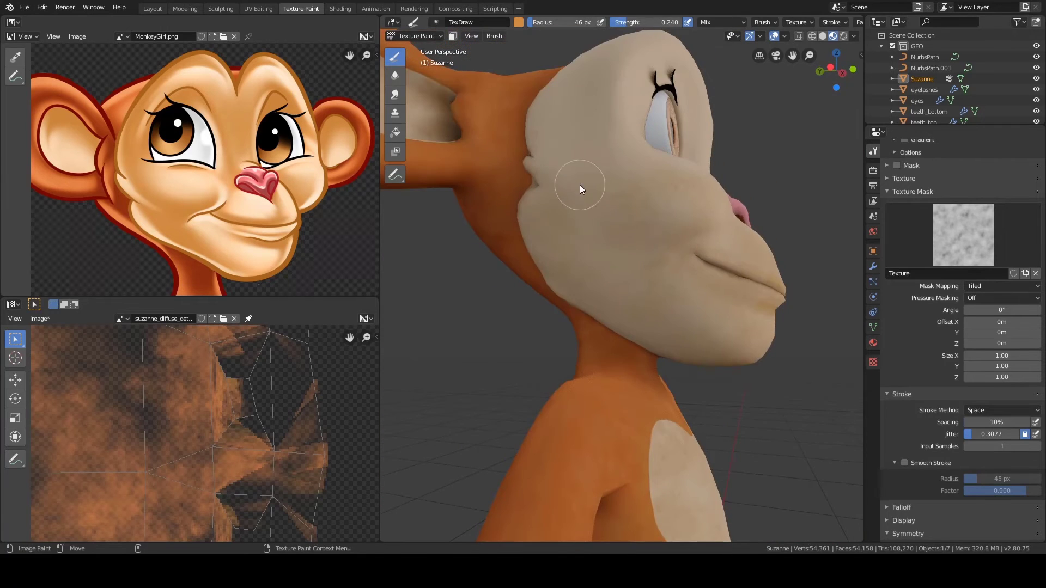
Step: Raise the brush strength to 0.375 and shade the face around the eyes and brow
mouse_move(624, 267)
middle_down()
mouse_move(592, 228)
mouse_move(507, 277)
middle_up()
scroll(507, 278, up, 1)
right_click(506, 277)
drag(531, 363, 545, 362)
mouse_move(597, 283)
middle_down()
mouse_move(625, 279)
mouse_move(645, 253)
middle_up()
middle_drag(590, 175, 542, 254)
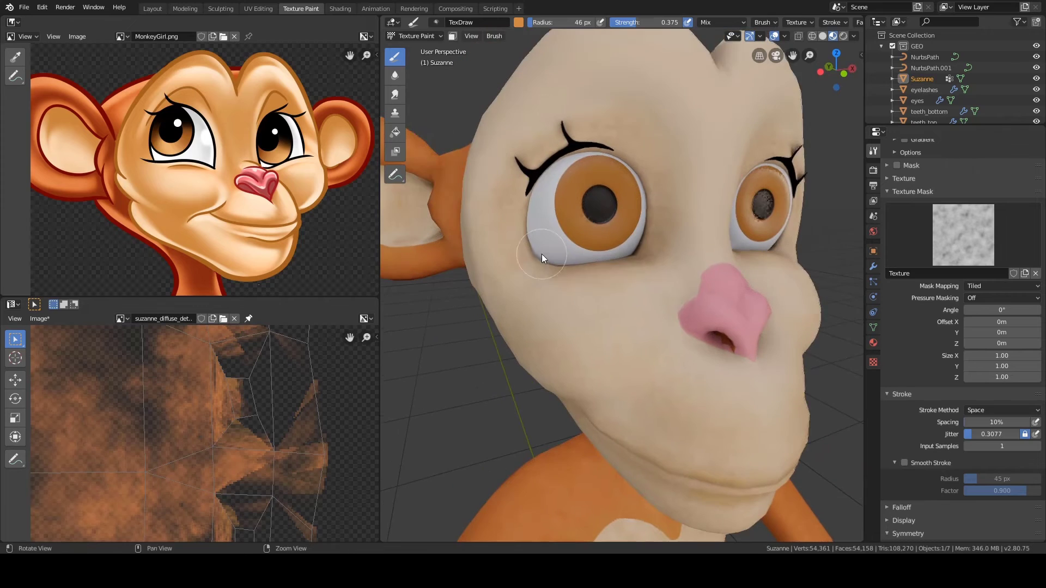
Step: Add soft shading above the eyes and across the brow, enlarging the brush radius from 28 px to 53 px
middle_drag(672, 270, 634, 295)
alt+drag(634, 295, 589, 279)
alt+drag(626, 151, 599, 198)
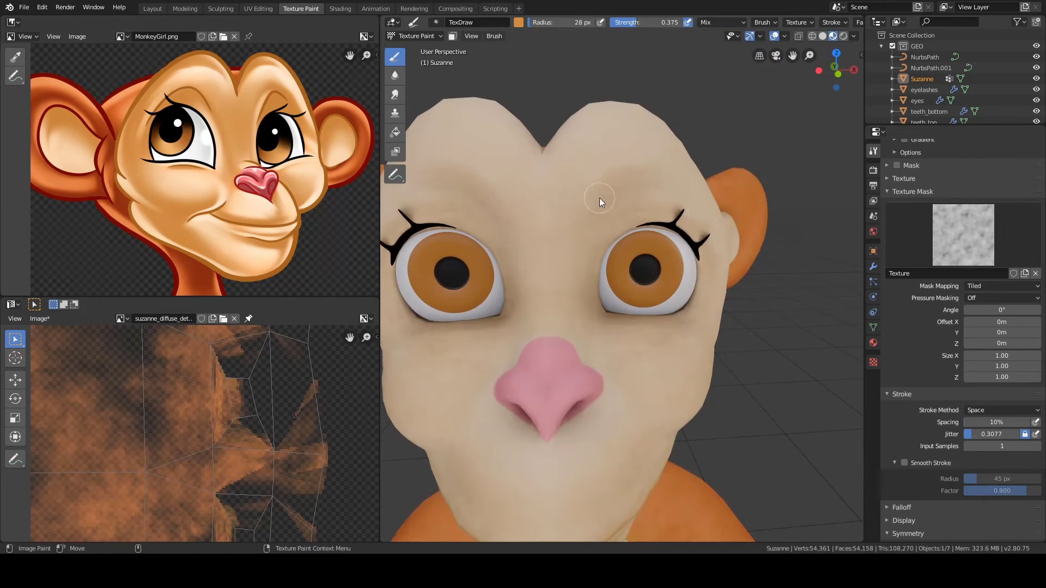
key(f)
click(584, 199)
alt+right_drag(585, 199, 531, 217)
Step: Display the wireframe overlay to examine the topology around the eye and brow, and hide it again
click(785, 36)
click(719, 232)
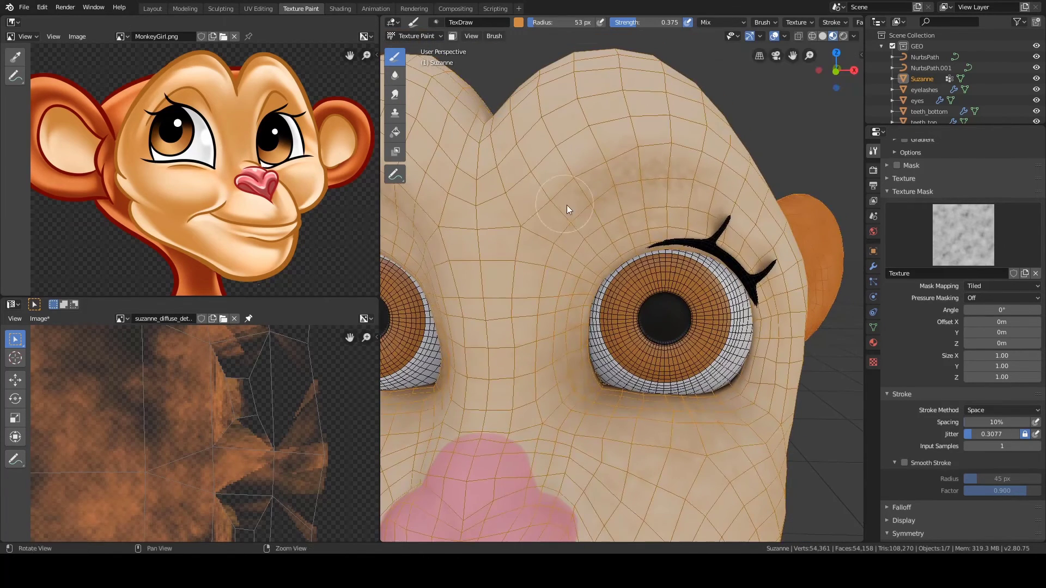
click(785, 36)
click(718, 232)
Step: Deepen the shading on the brows and beneath the eyes with a 41 px brush radius
key(f)
click(549, 253)
alt+right_drag(549, 253, 581, 264)
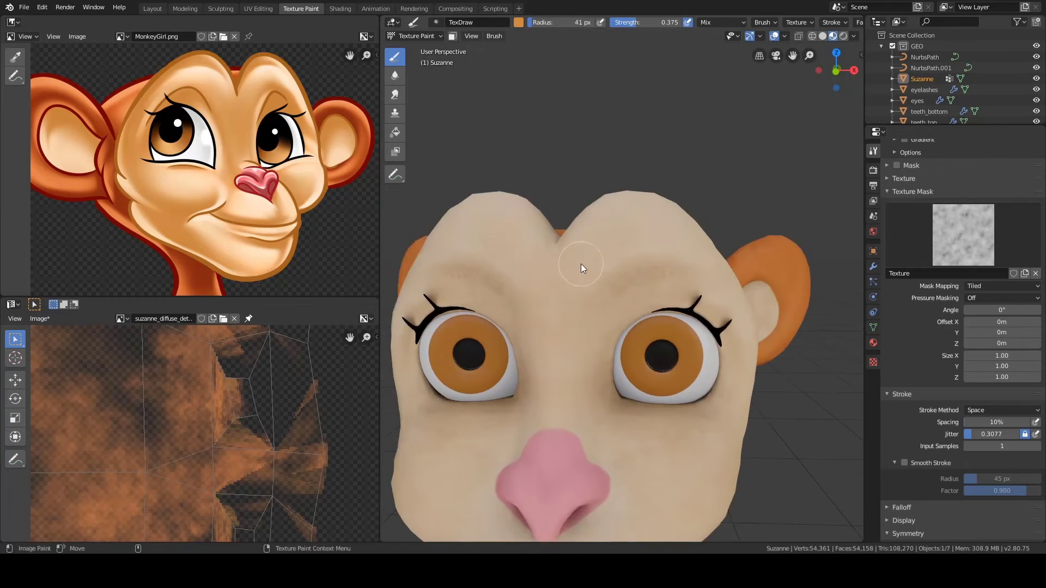
mouse_move(580, 264)
alt+mouse_down()
mouse_move(567, 365)
mouse_move(526, 371)
mouse_move(579, 414)
mouse_move(553, 380)
mouse_move(588, 299)
mouse_move(482, 238)
mouse_move(553, 248)
mouse_move(629, 287)
mouse_move(572, 375)
mouse_move(582, 241)
mouse_move(653, 351)
mouse_move(556, 355)
mouse_move(613, 345)
mouse_move(584, 286)
mouse_move(683, 306)
mouse_move(537, 313)
mouse_move(558, 292)
alt+mouse_up()
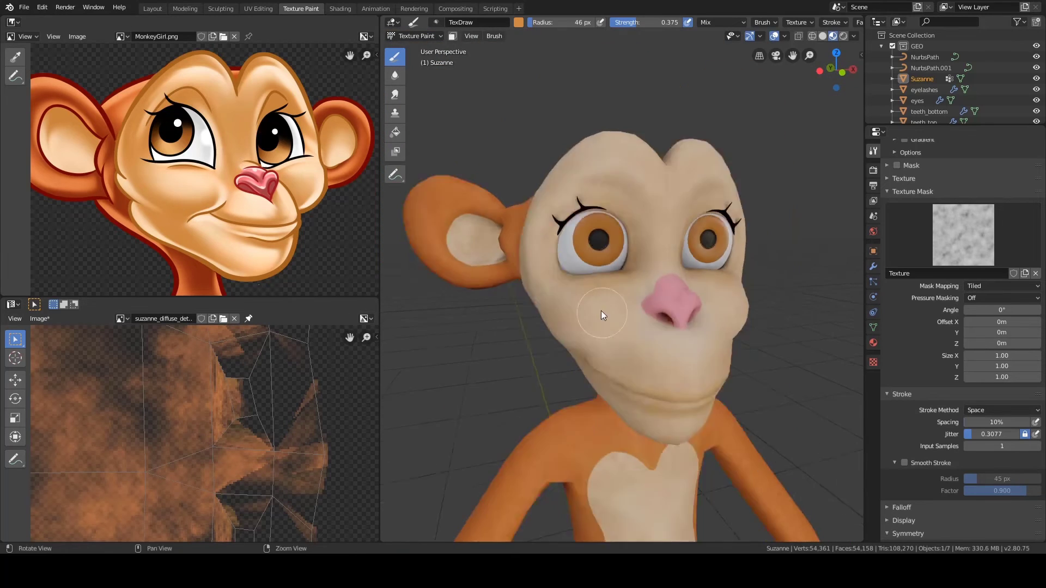
mouse_move(601, 311)
alt+mouse_down()
mouse_move(558, 275)
mouse_move(632, 335)
mouse_move(613, 321)
alt+mouse_up()
scroll(613, 321, down, 5)
alt+drag(639, 419, 753, 423)
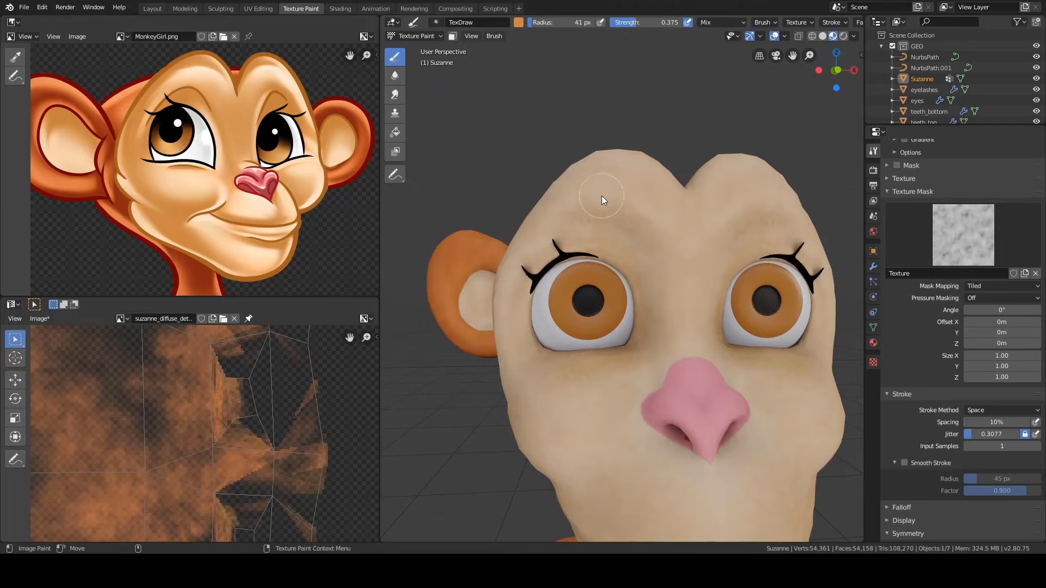
alt+drag(602, 195, 652, 258)
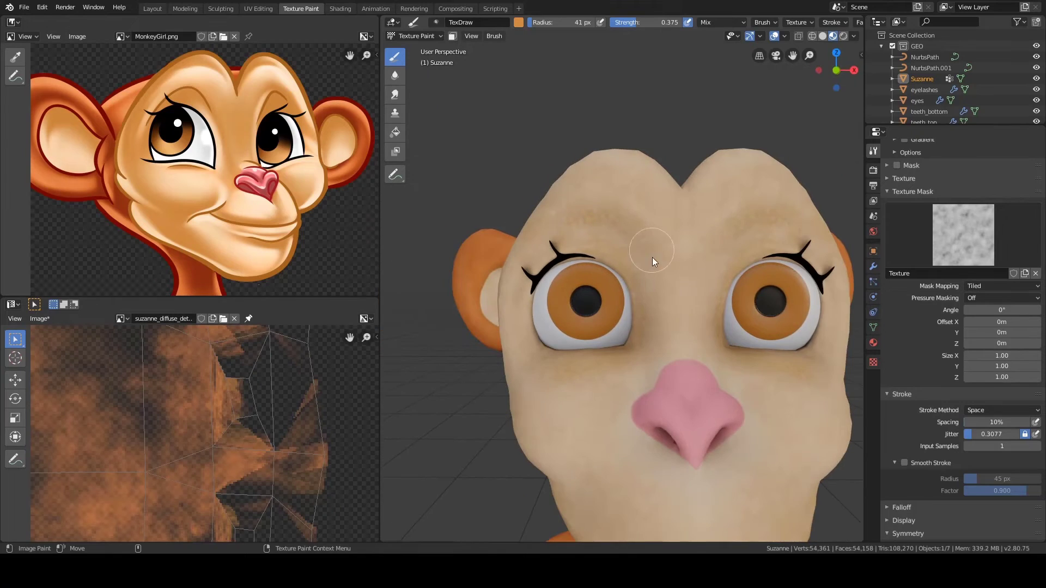
Step: Inspect the shaded face from the front at a distance and the underside of the nose up close
scroll(647, 379, down, 5)
alt+drag(648, 379, 702, 379)
middle_drag(702, 383, 608, 370)
scroll(538, 288, up, 8)
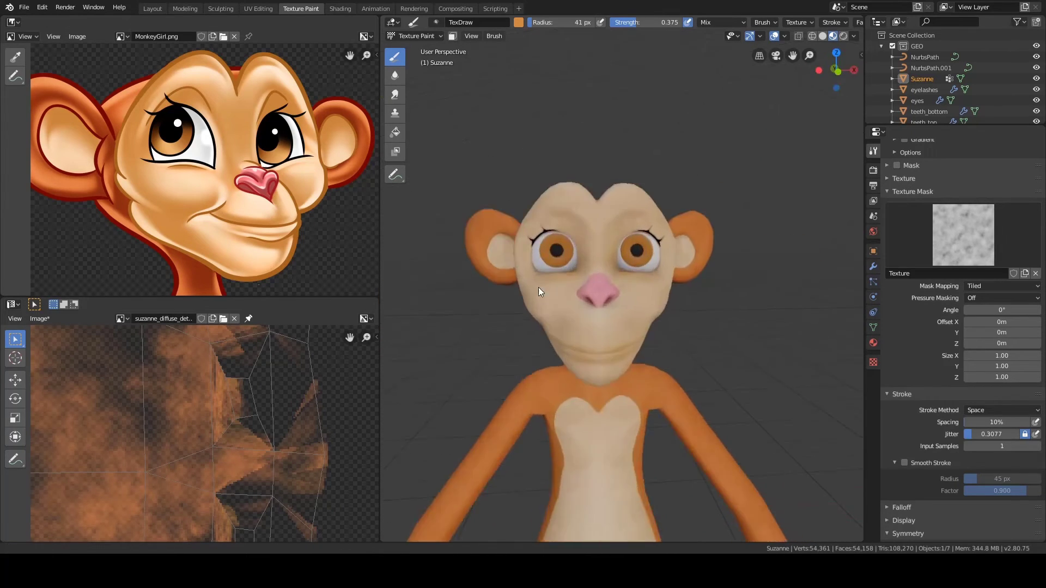
middle_drag(566, 300, 593, 310)
scroll(936, 263, up, 7)
alt+drag(556, 273, 579, 265)
scroll(600, 255, up, 4)
scroll(585, 269, down, 2)
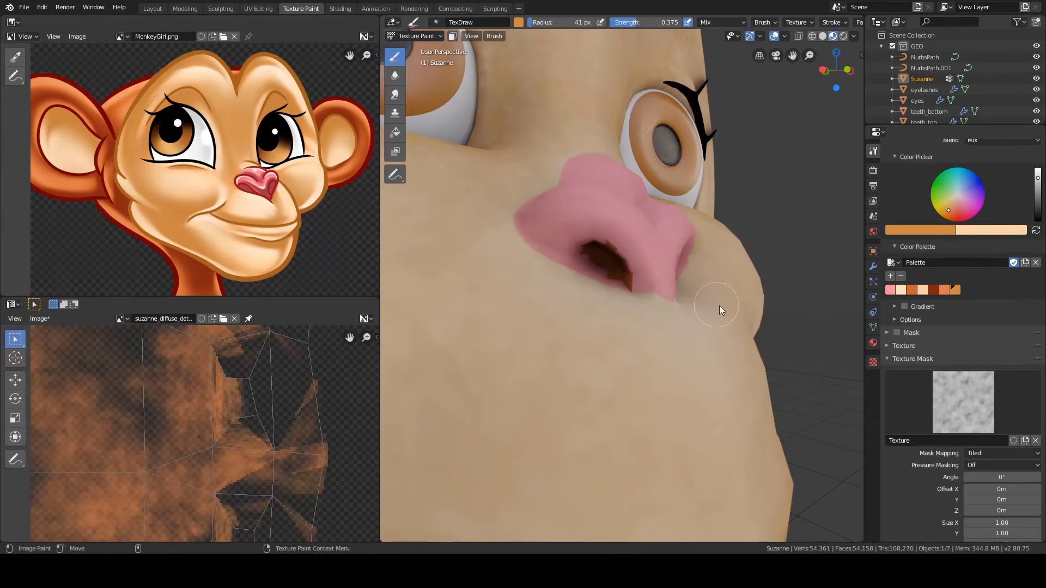
Step: Make suzanne_diffuse.png the active paint texture and remove the clouds texture from the brush's texture mask
scroll(911, 218, up, 10)
click(932, 210)
scroll(925, 253, down, 9)
scroll(682, 305, up, 2)
click(1036, 517)
scroll(992, 455, down, 9)
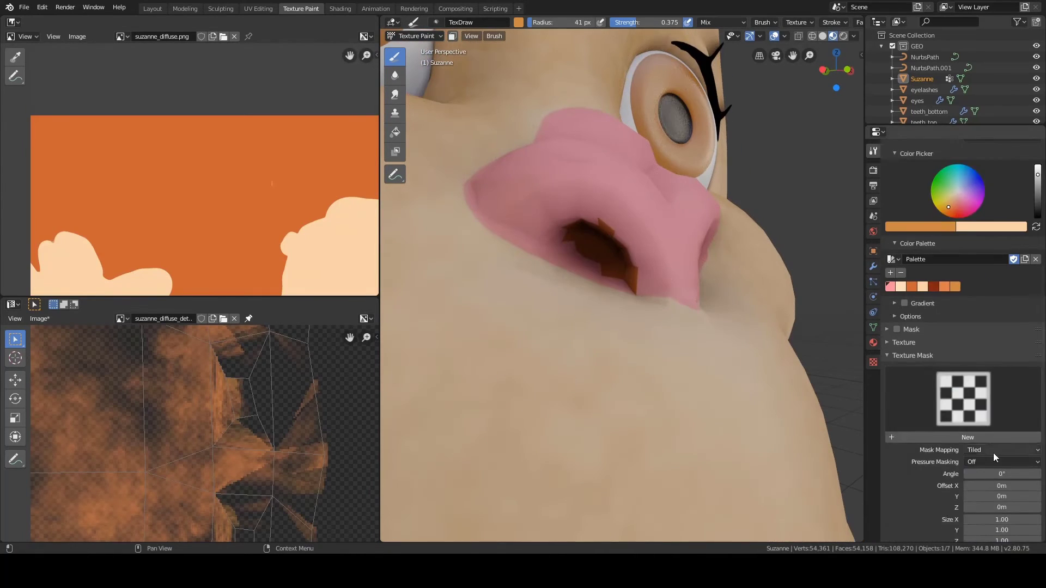
Step: Paint the inside of the nostril with the palette's pink, using 30 px radius, strength 1.000 and jitter 0
mouse_move(635, 245)
middle_down()
mouse_move(623, 233)
mouse_move(610, 256)
middle_up()
key(f)
right_click(598, 333)
drag(599, 331, 662, 332)
middle_drag(621, 340, 662, 322)
click(656, 279)
scroll(648, 283, down, 2)
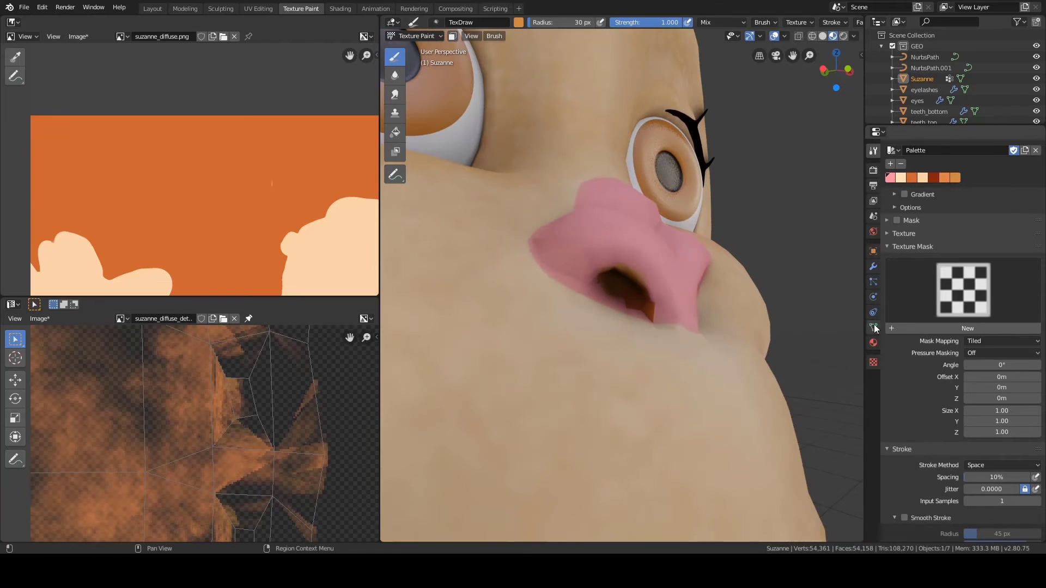
scroll(934, 330, up, 6)
click(891, 325)
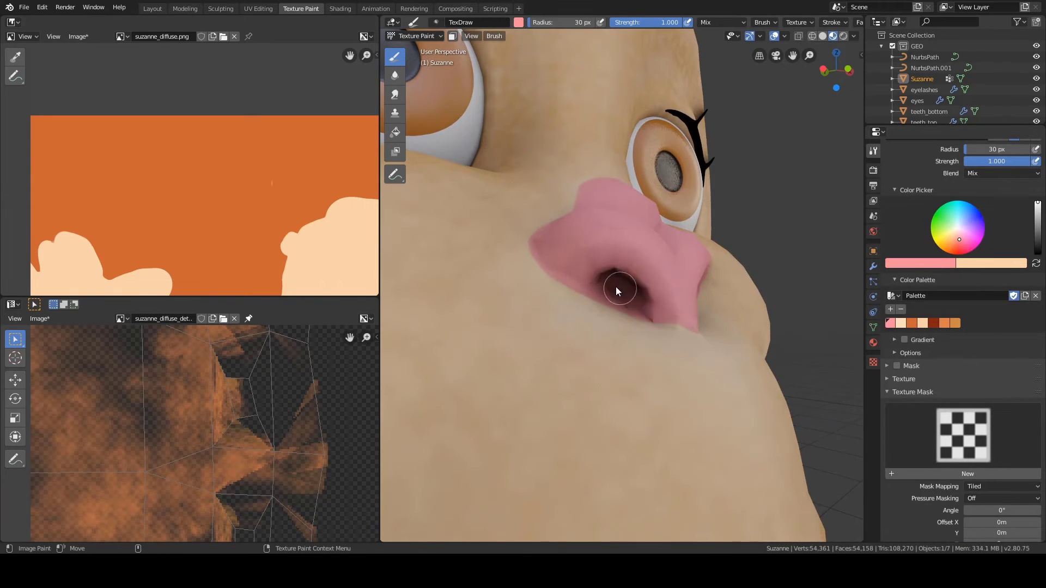
middle_drag(616, 287, 578, 296)
Step: Show suzanne_diffuse.png with its UV layout in the image editor and bring the mouth cavity into view in the model
scroll(579, 296, down, 3)
middle_drag(642, 210, 625, 329)
click(120, 318)
middle_drag(215, 234, 191, 109)
scroll(191, 109, down, 6)
middle_drag(169, 234, 204, 162)
middle_drag(523, 245, 596, 249)
alt+drag(596, 249, 701, 262)
scroll(626, 247, down, 5)
scroll(626, 247, up, 5)
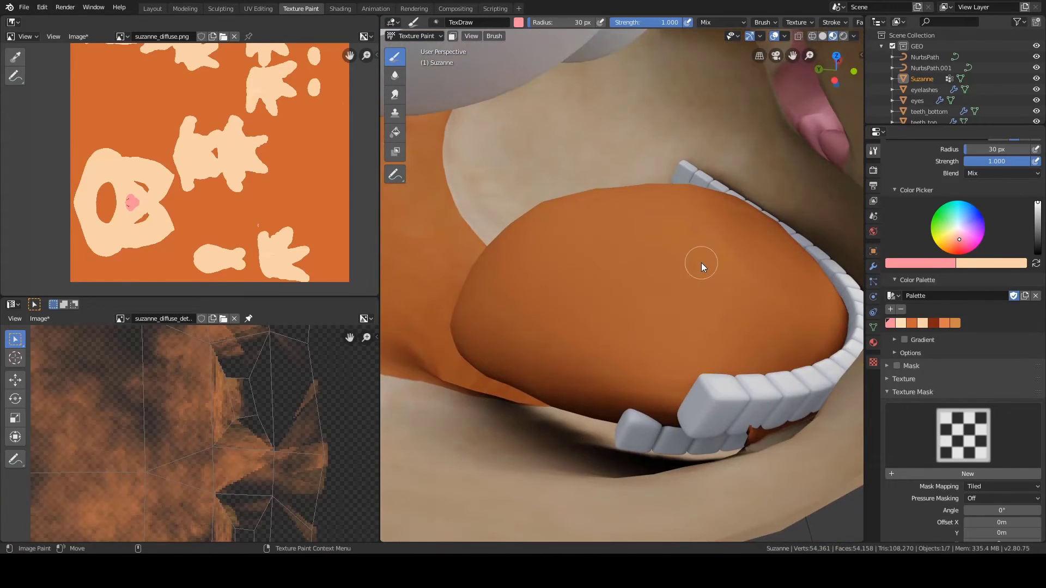
click(52, 36)
click(93, 119)
scroll(208, 128, up, 6)
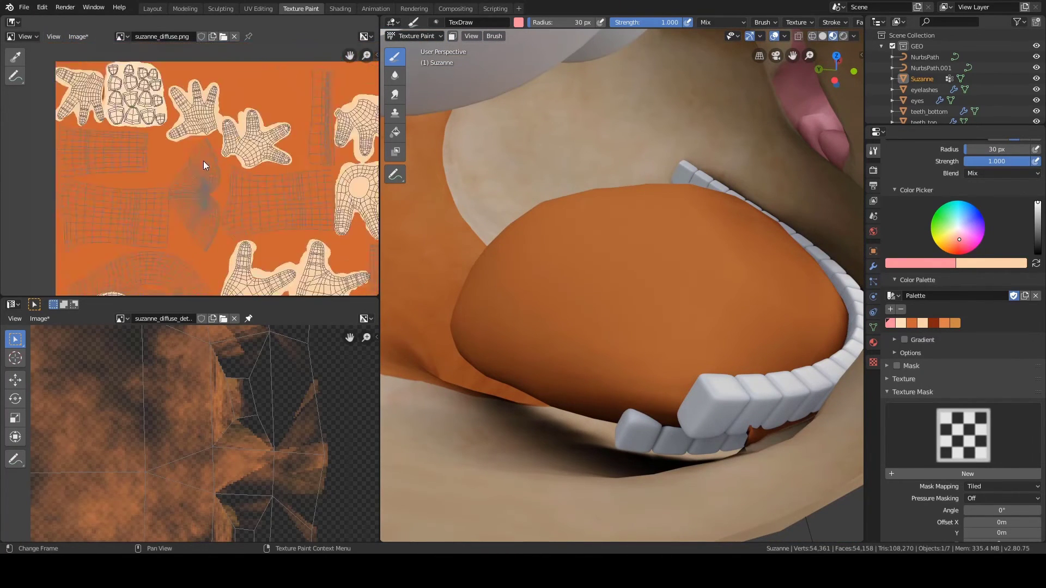
Step: Switch the image editor to Paint mode and start covering the mouth cavity's UV island in pink, enlarging the radius to 50 px
click(23, 36)
click(32, 61)
mouse_move(152, 175)
mouse_down()
mouse_move(198, 185)
mouse_move(204, 237)
mouse_up()
mouse_move(181, 116)
mouse_down()
mouse_move(198, 121)
mouse_move(205, 143)
mouse_move(184, 129)
mouse_up()
key(f)
click(213, 132)
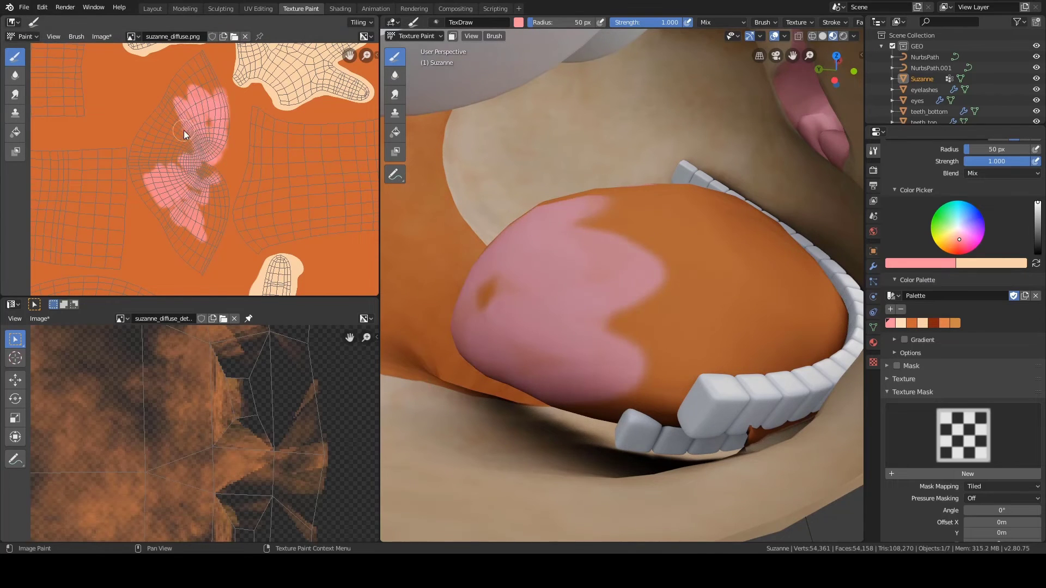
Step: Toggle pressure sensitivity for the brush strength and cover more of the mouth cavity island in pink
middle_drag(184, 130, 191, 162)
mouse_move(217, 147)
mouse_down()
mouse_move(214, 97)
mouse_move(187, 122)
mouse_move(190, 148)
mouse_up()
middle_drag(1008, 161, 1010, 273)
click(1035, 273)
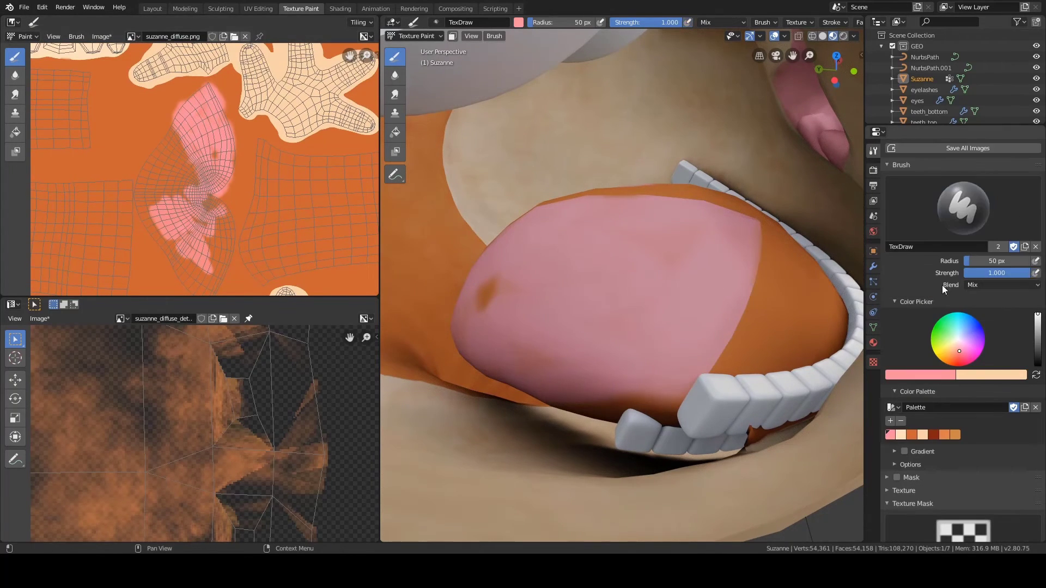
mouse_move(163, 213)
mouse_down()
mouse_move(168, 155)
mouse_move(219, 112)
mouse_move(204, 232)
mouse_up()
Step: Fill the remaining parts of the mouth cavity island with pink, using a 58 px brush radius
middle_drag(204, 232, 181, 171)
mouse_move(181, 171)
mouse_down()
mouse_move(189, 230)
mouse_move(169, 215)
mouse_move(191, 183)
mouse_move(133, 158)
mouse_move(183, 78)
mouse_move(183, 151)
mouse_up()
key(f)
click(119, 158)
key(f)
click(135, 142)
middle_drag(140, 137, 160, 196)
middle_drag(224, 211, 216, 174)
Step: Paint the palette's cream color over the rim of the orange mouth opening on the face island with a 35 px radius
middle_drag(627, 261, 662, 225)
scroll(664, 254, up, 2)
scroll(261, 181, down, 3)
scroll(171, 184, up, 5)
scroll(663, 226, down, 6)
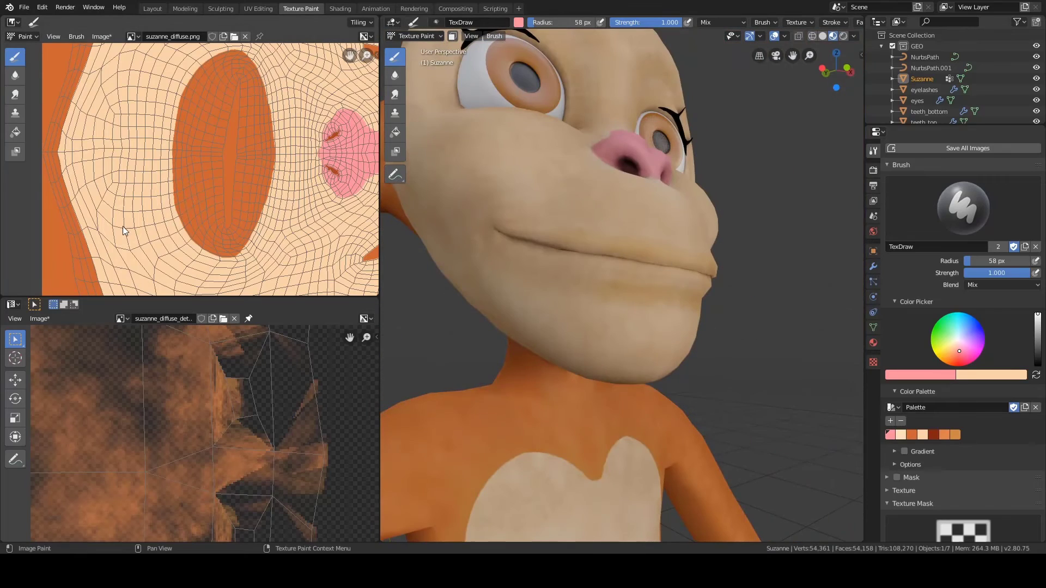
key(f)
click(189, 234)
click(897, 437)
mouse_move(184, 205)
mouse_down()
mouse_move(175, 221)
mouse_move(211, 254)
mouse_move(241, 234)
mouse_up()
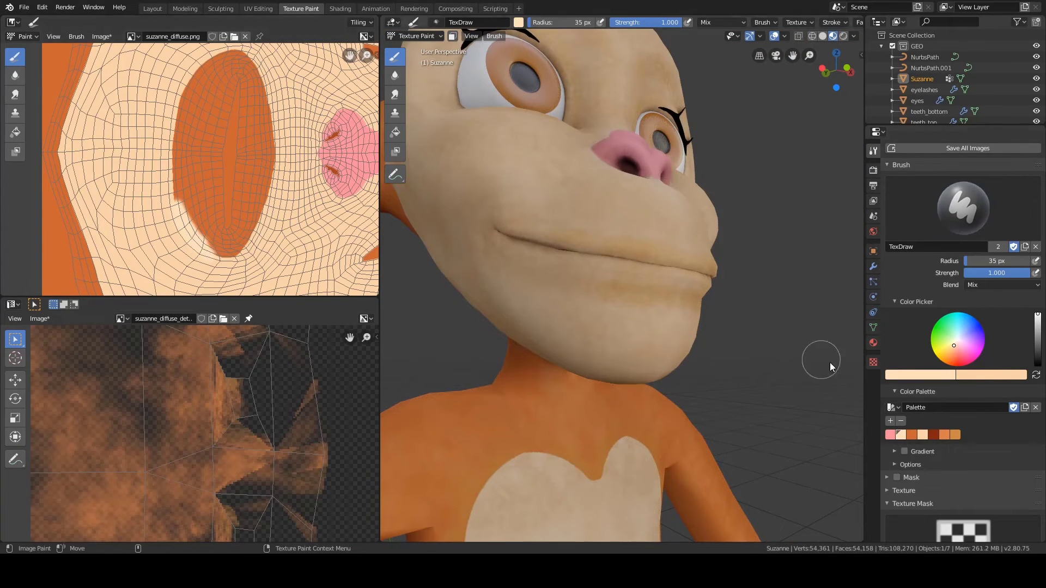
mouse_move(170, 191)
mouse_down()
mouse_move(185, 224)
mouse_move(273, 180)
mouse_move(274, 84)
mouse_up()
Step: Trim the rest of the orange mouth opening's edge with the palette's peach color, using a 36 px radius
key(f)
click(261, 104)
middle_drag(229, 136, 239, 161)
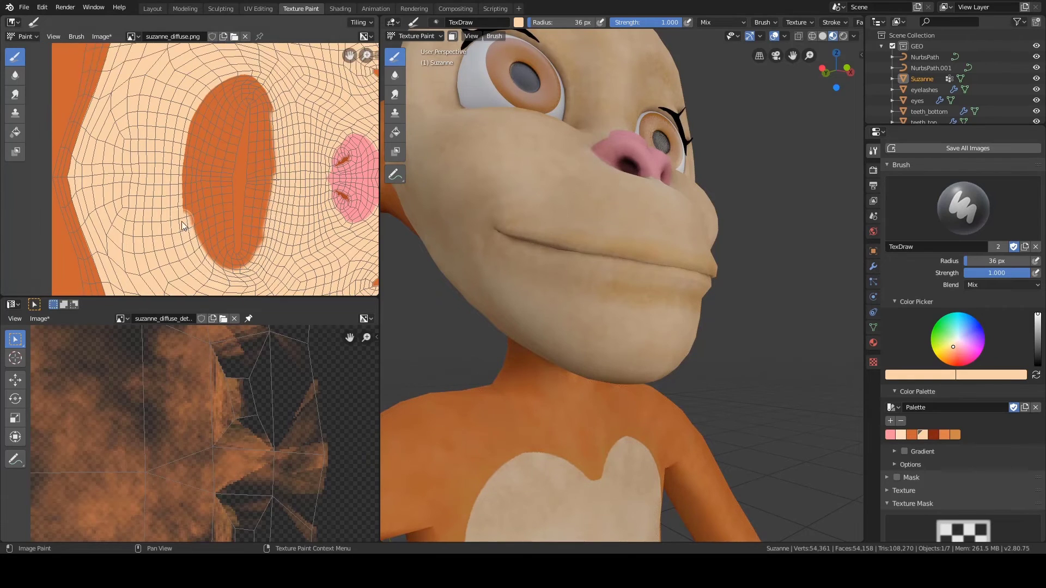
mouse_move(182, 221)
mouse_down()
mouse_move(208, 95)
mouse_move(286, 146)
mouse_move(278, 191)
mouse_move(231, 227)
mouse_up()
click(900, 438)
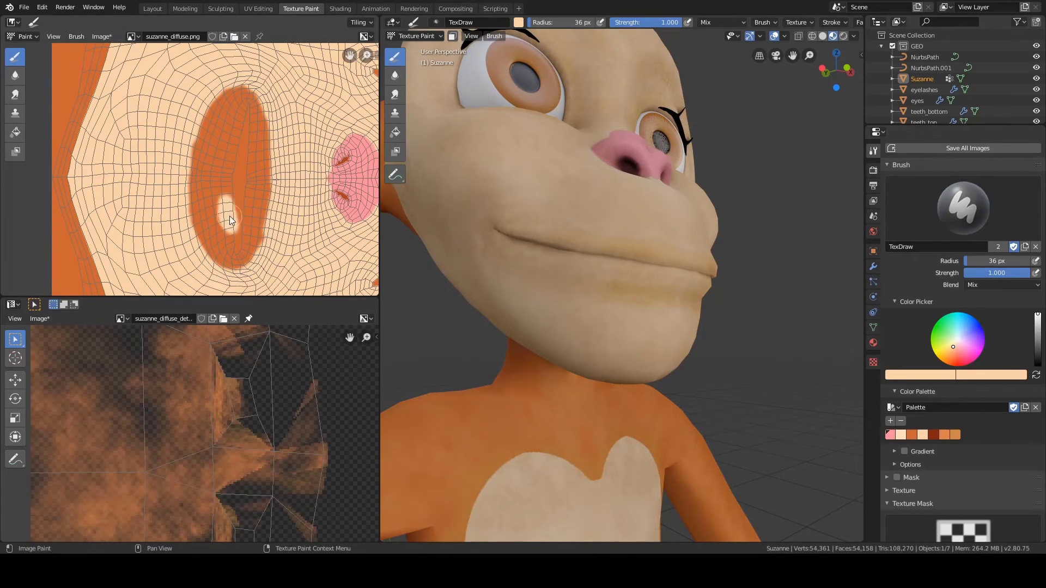
Step: Fill the mouth opening on the face island with pink and clean up its outer edge, reducing the radius to 30 px
click(890, 435)
drag(245, 109, 229, 225)
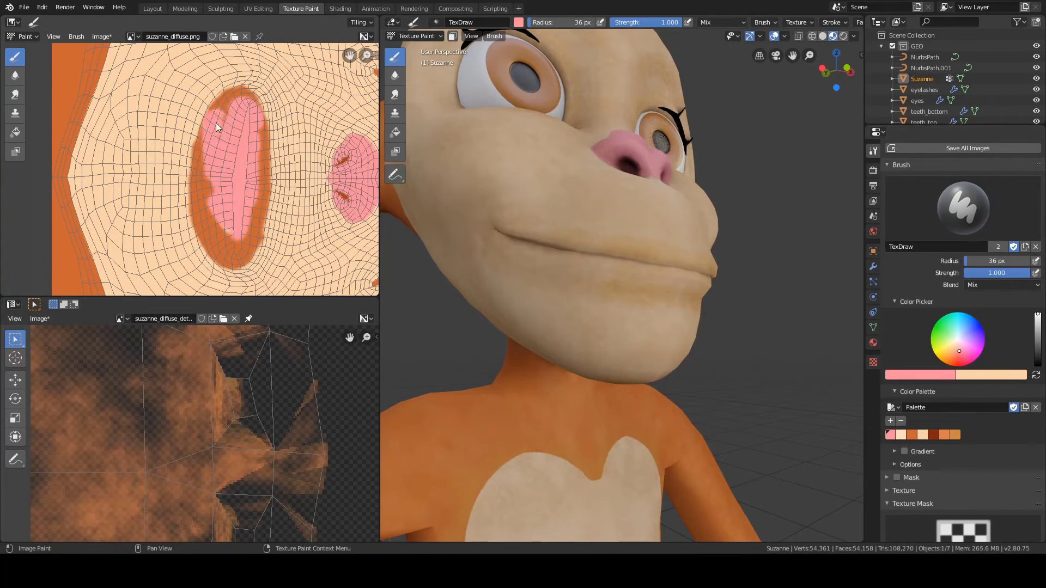
mouse_move(193, 157)
mouse_down()
mouse_move(200, 218)
mouse_move(250, 236)
mouse_move(261, 181)
mouse_move(254, 220)
mouse_up()
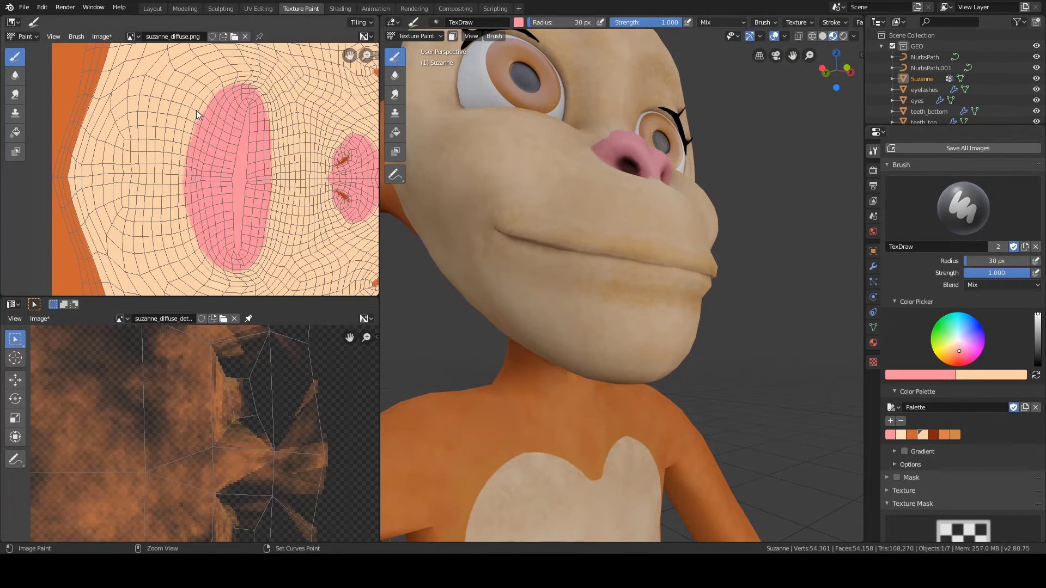
mouse_move(194, 119)
ctrl+mouse_down()
mouse_move(187, 183)
mouse_move(200, 241)
ctrl+mouse_up()
Step: Cover the leftover orange along the edges of the mouth cavity island with pink, using a 19 px brush radius
mouse_move(572, 295)
alt+mouse_down()
mouse_move(561, 313)
mouse_move(600, 315)
mouse_move(605, 361)
mouse_move(571, 280)
mouse_move(597, 230)
alt+mouse_up()
middle_drag(354, 77, 255, 190)
scroll(253, 129, down, 4)
scroll(220, 172, up, 7)
drag(188, 230, 192, 148)
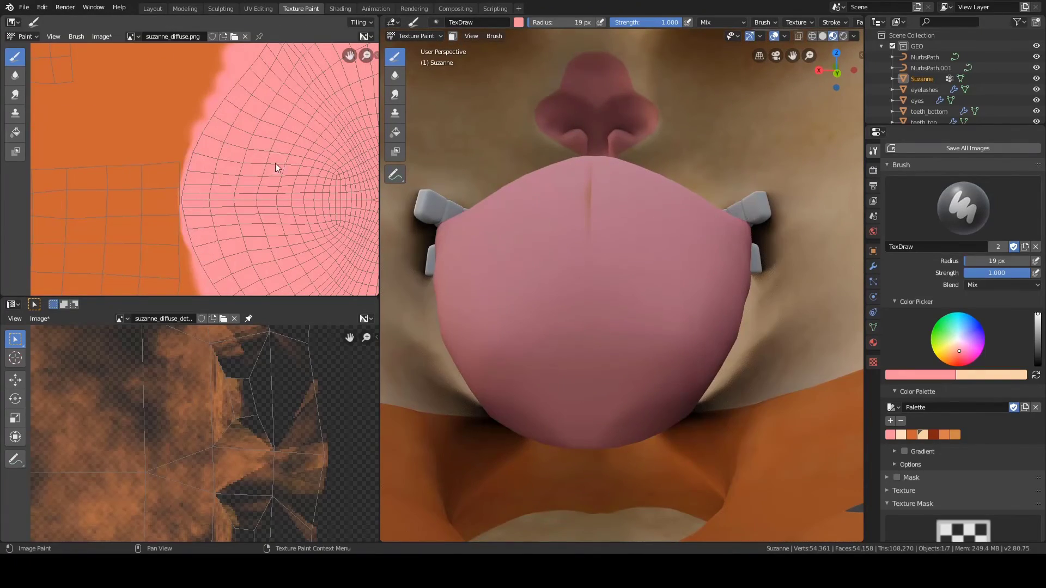
mouse_move(275, 163)
middle_down()
mouse_move(196, 168)
mouse_move(211, 61)
middle_up()
drag(266, 93, 257, 219)
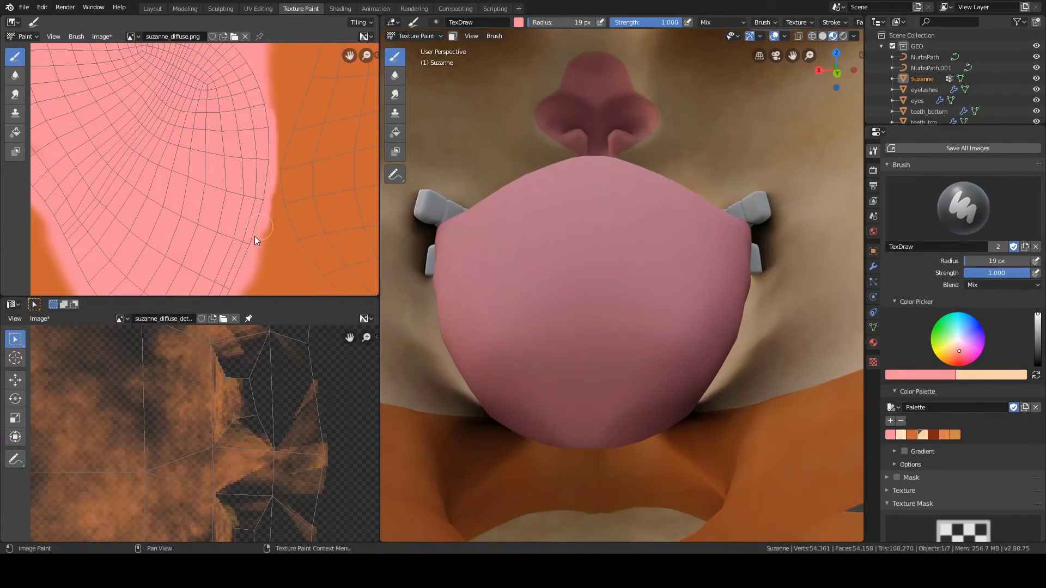
mouse_move(626, 324)
middle_down()
mouse_move(642, 276)
mouse_move(640, 331)
middle_up()
mouse_move(143, 139)
middle_down()
mouse_move(242, 125)
mouse_move(223, 189)
middle_up()
scroll(195, 161, down, 3)
scroll(629, 256, up, 3)
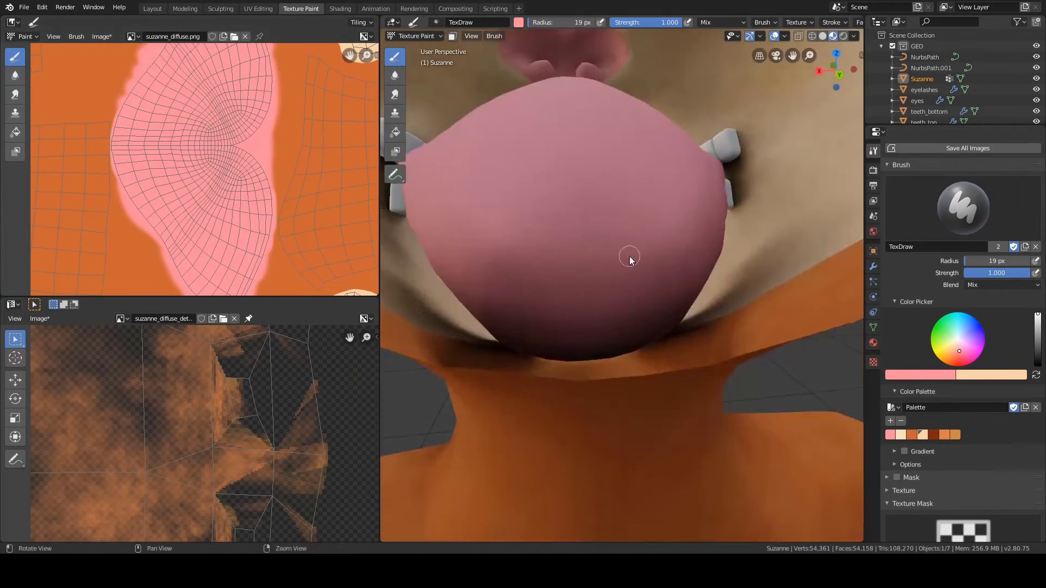
Step: Change the brush color to a dark red and set the brush radius to 44 px
mouse_move(629, 256)
middle_down()
mouse_move(661, 305)
mouse_move(518, 191)
mouse_move(562, 215)
mouse_move(600, 310)
mouse_move(609, 306)
middle_up()
click(917, 375)
click(901, 296)
click(946, 279)
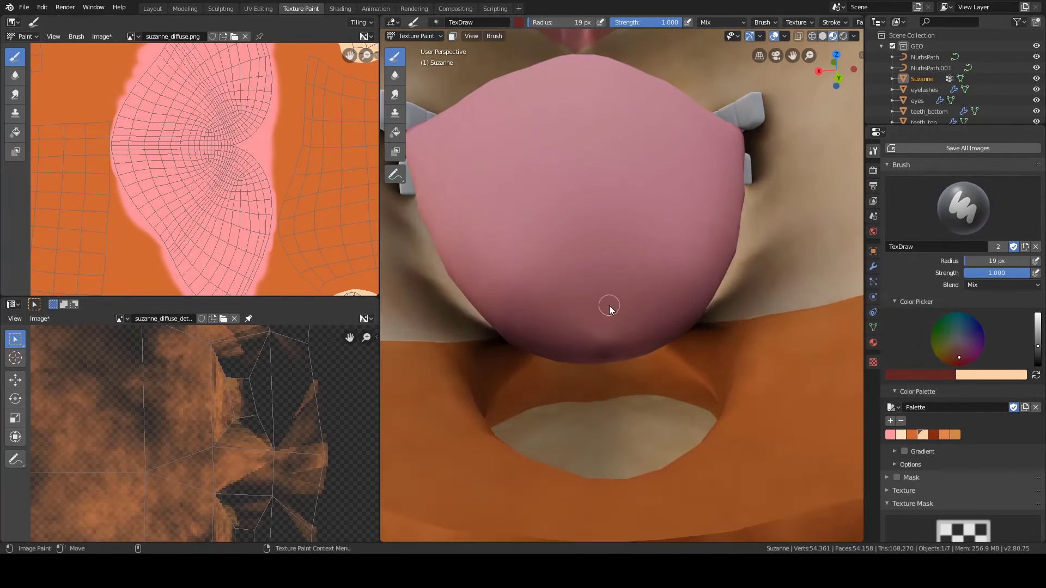
key(f)
click(621, 306)
Step: Paint dark red over the inside of the mouth cavity with a 158 px brush radius and 0.380 strength
middle_drag(636, 220, 521, 214)
scroll(601, 295, down, 4)
scroll(521, 215, down, 4)
alt+drag(646, 266, 622, 308)
alt+right_drag(622, 308, 600, 252)
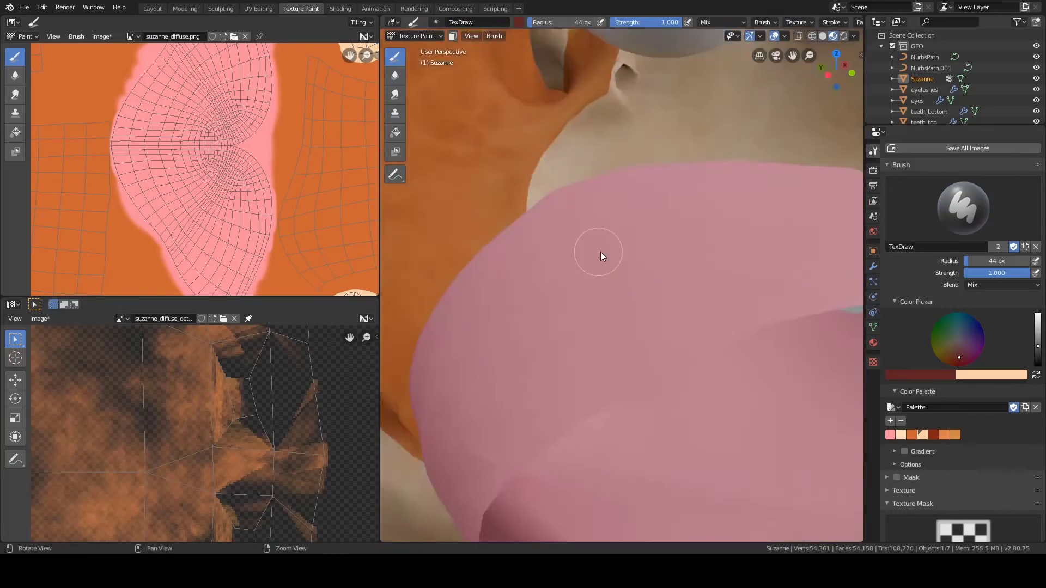
alt+drag(600, 252, 596, 275)
middle_drag(597, 276, 519, 164)
alt+drag(518, 163, 623, 284)
key(f)
click(665, 274)
right_click(552, 274)
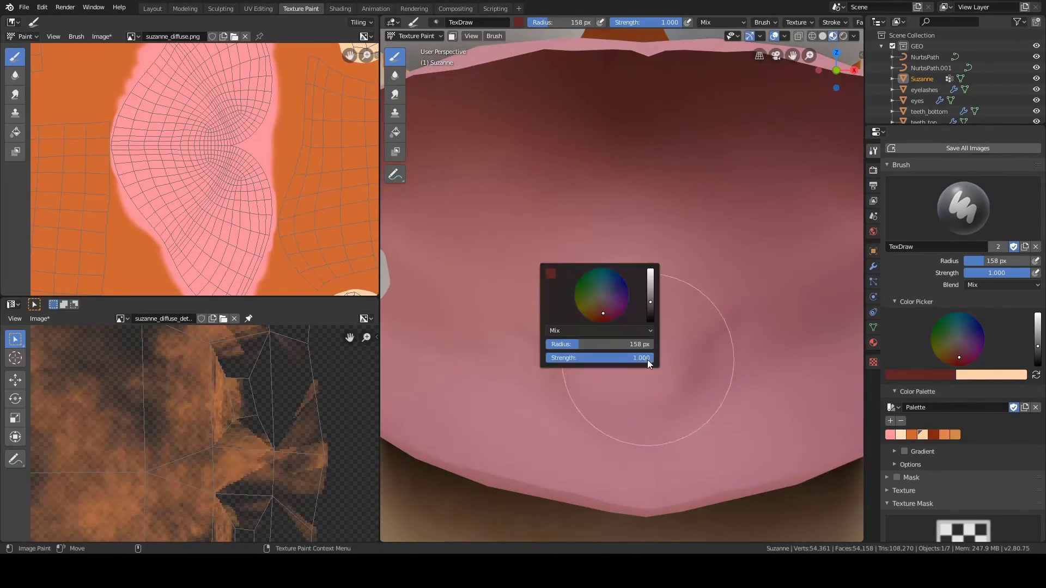
drag(647, 359, 580, 359)
mouse_move(689, 305)
mouse_down()
mouse_move(605, 260)
mouse_move(636, 269)
mouse_move(515, 365)
mouse_move(531, 234)
mouse_move(603, 259)
mouse_up()
middle_drag(602, 260, 610, 297)
mouse_move(610, 297)
mouse_down()
mouse_move(580, 420)
mouse_move(460, 309)
mouse_up()
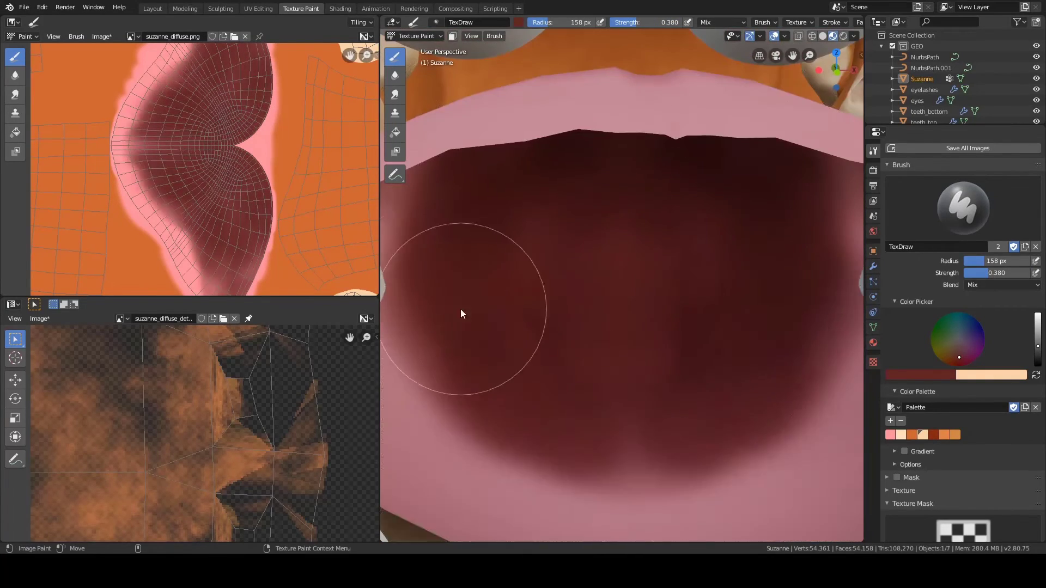
mouse_move(460, 309)
middle_down()
mouse_move(731, 228)
mouse_move(545, 300)
middle_up()
Step: Darken the brush color to a near-black red and paint the deepest part of the throat
click(1037, 359)
mouse_move(622, 309)
mouse_down()
mouse_move(624, 365)
mouse_move(588, 327)
mouse_up()
middle_drag(589, 326, 560, 287)
Step: Blend the dark throat shading into the pink with the Soften brush at 124 px radius and 1.000 strength
click(395, 75)
right_click(561, 264)
drag(562, 263, 602, 264)
middle_drag(602, 263, 639, 202)
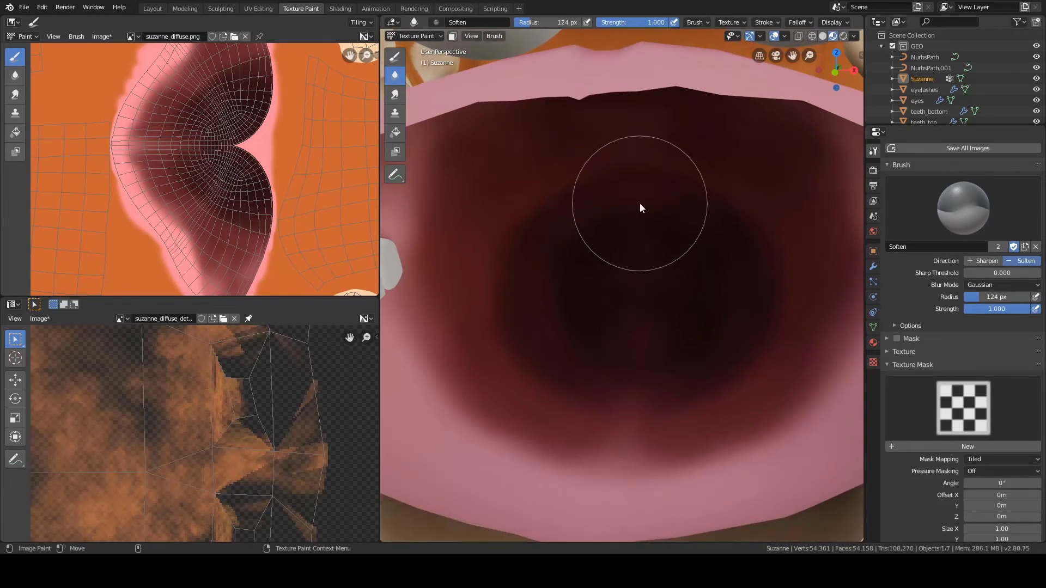
middle_drag(459, 332, 450, 188)
Step: Make the suzanne_diffuse details texture the active paint target again and return to the Draw brush
scroll(580, 256, down, 12)
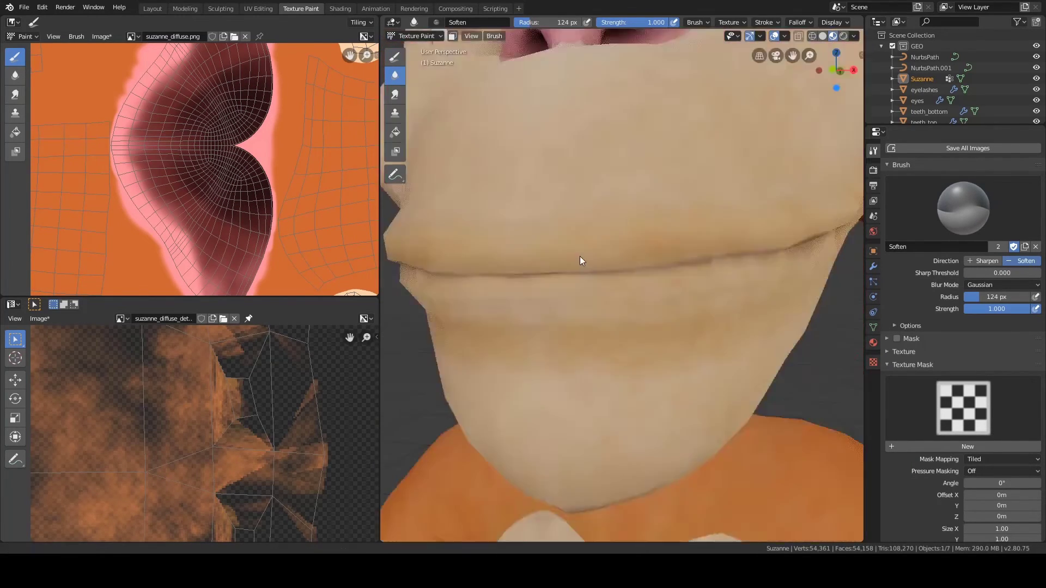
middle_drag(602, 289, 625, 273)
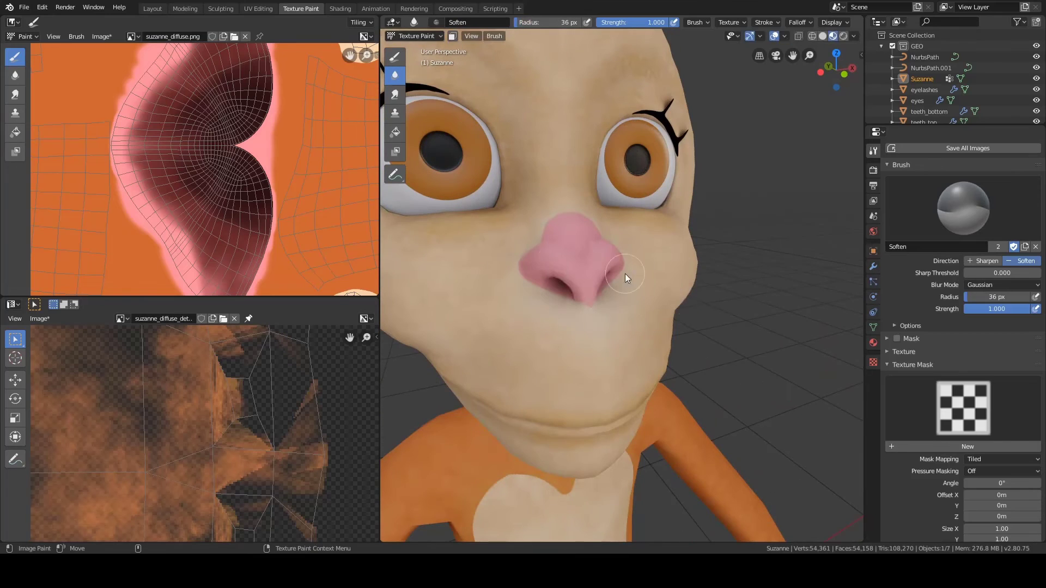
scroll(898, 229, up, 5)
click(904, 221)
scroll(906, 382, down, 7)
click(395, 56)
alt+drag(638, 292, 608, 287)
scroll(905, 318, down, 2)
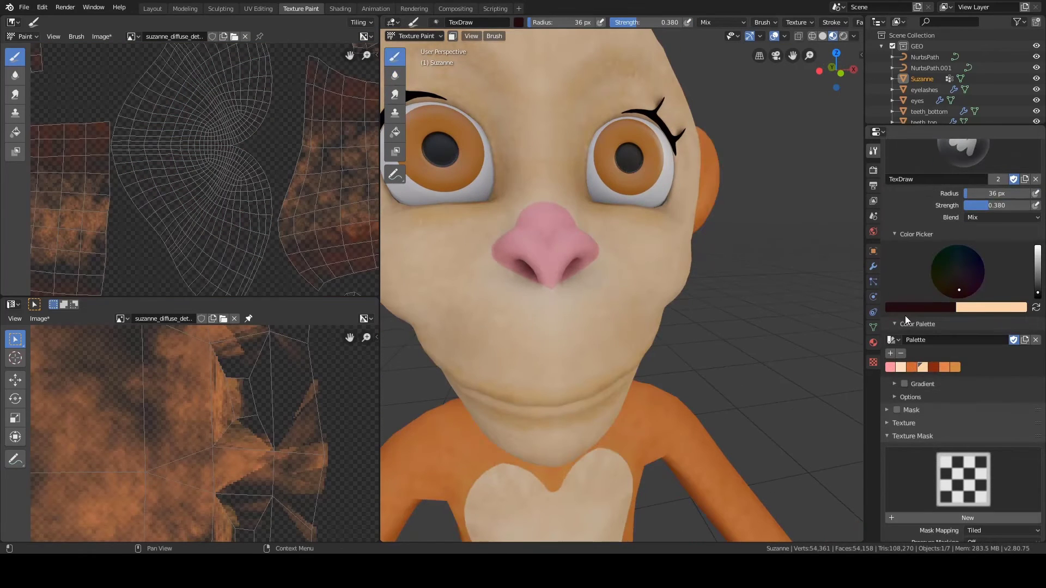
Step: Add the near-black red to the palette and mix a darker pink from the pink swatch
click(891, 353)
alt+drag(664, 264, 690, 261)
scroll(690, 263, up, 3)
click(890, 368)
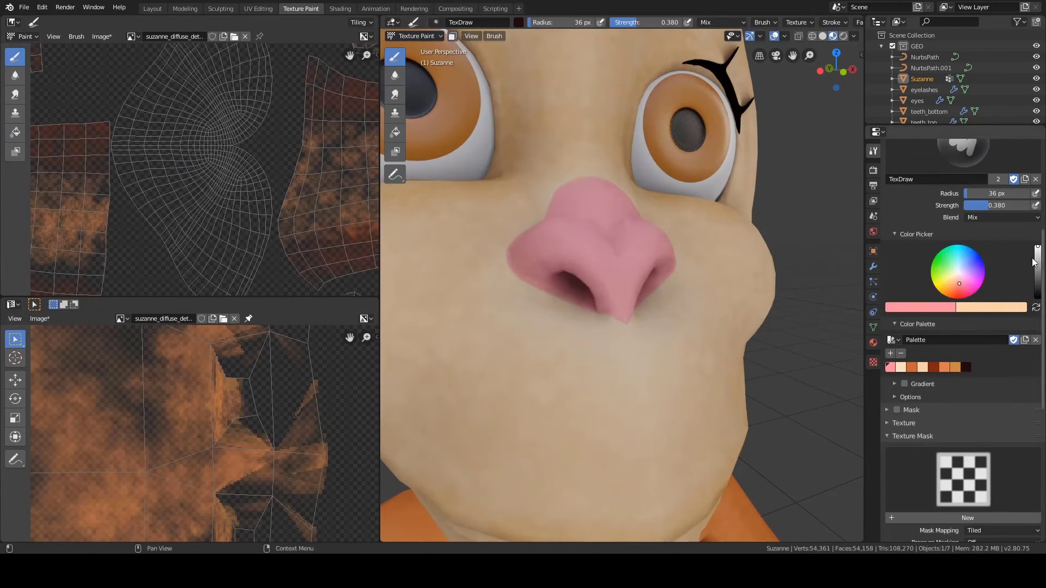
click(1038, 262)
Step: Assign the clouds texture as the brush's texture mask and set the stroke jitter to 0.6538
scroll(959, 376, down, 4)
click(950, 378)
click(710, 209)
scroll(950, 349, down, 5)
drag(973, 461, 991, 461)
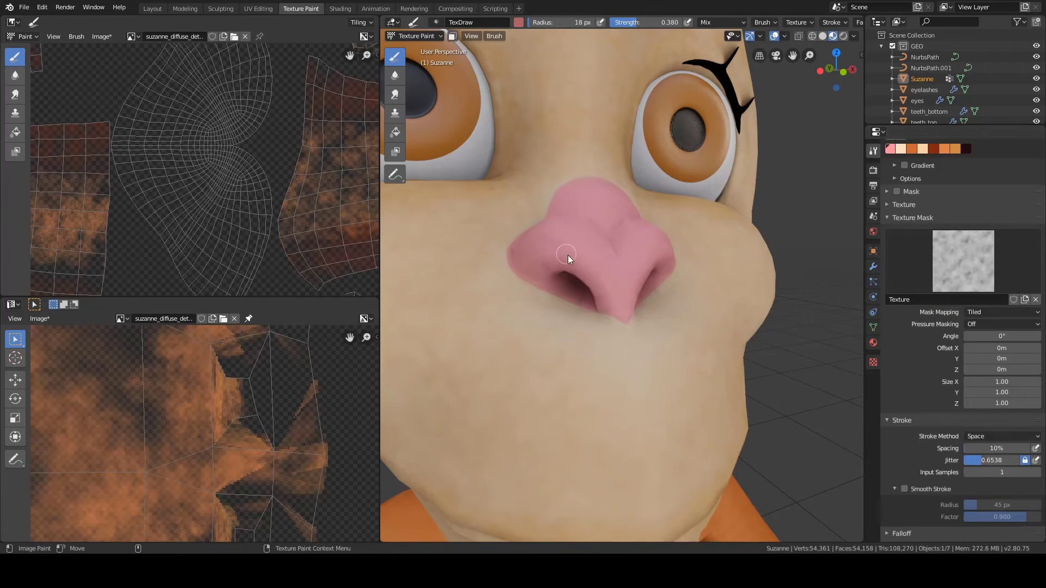
Step: Paint mottled darker pink shading over the nose and around the nostril with a 21 px brush radius
alt+drag(568, 255, 568, 261)
right_click(567, 256)
key(f)
click(602, 299)
middle_drag(603, 300, 565, 273)
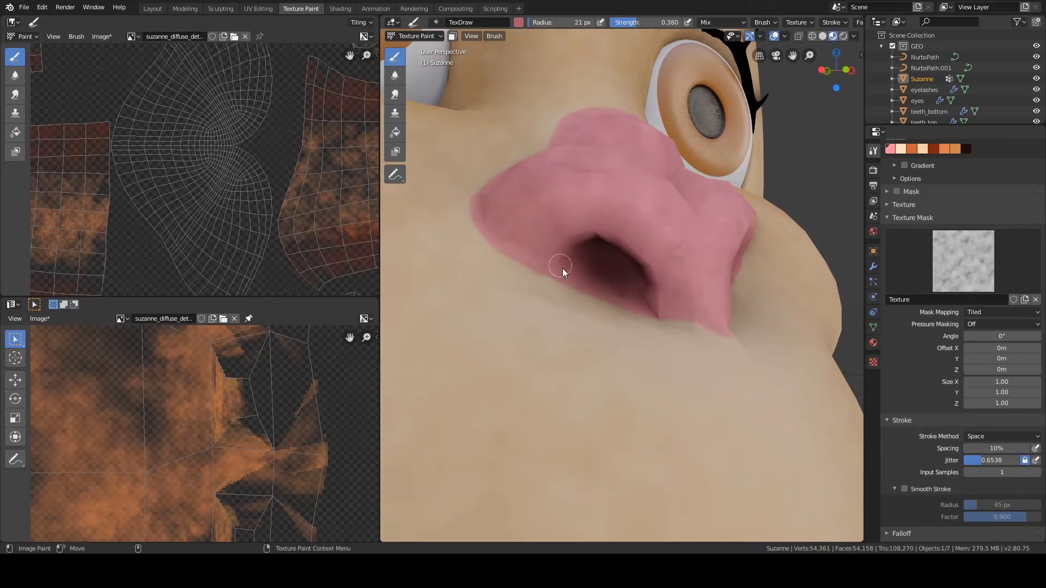
Step: Pick the light orange palette swatch and set the Draw brush strength to 0.560 for detailing the tail
middle_drag(663, 299, 521, 251)
scroll(522, 251, down, 5)
middle_drag(631, 283, 631, 244)
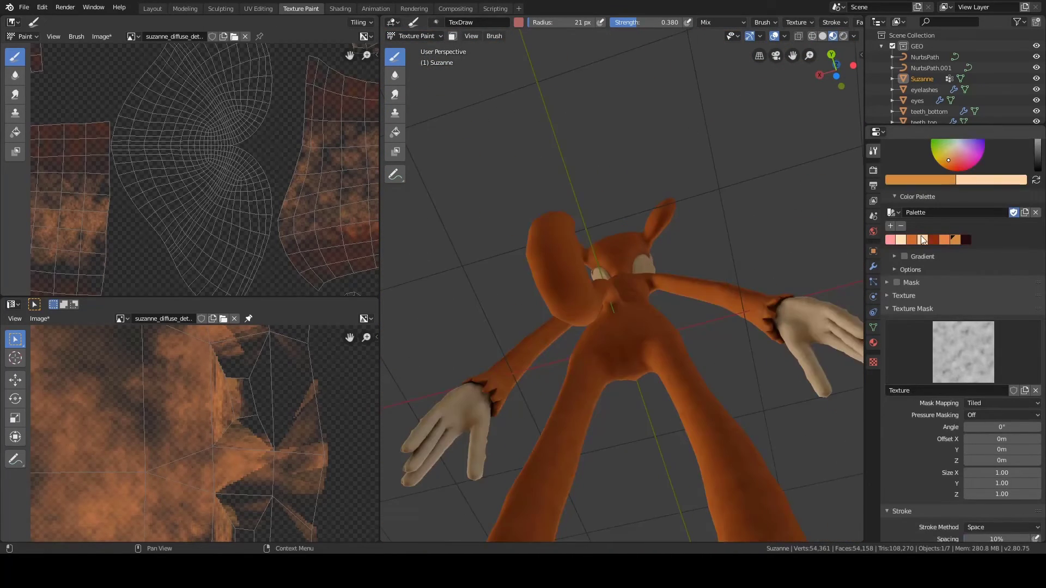
mouse_move(507, 240)
middle_down()
mouse_move(489, 221)
mouse_move(526, 194)
mouse_move(532, 267)
mouse_move(553, 322)
mouse_move(560, 292)
mouse_move(565, 361)
mouse_move(593, 198)
mouse_move(646, 280)
mouse_move(717, 334)
mouse_move(681, 303)
mouse_move(648, 348)
mouse_move(559, 273)
mouse_move(606, 316)
mouse_move(577, 298)
mouse_move(599, 294)
middle_up()
mouse_move(708, 229)
middle_down()
mouse_move(600, 227)
mouse_move(665, 334)
mouse_move(686, 289)
mouse_move(647, 289)
mouse_move(657, 273)
middle_up()
mouse_move(645, 318)
middle_down()
mouse_move(610, 334)
mouse_move(596, 318)
middle_up()
click(941, 241)
scroll(936, 251, up, 10)
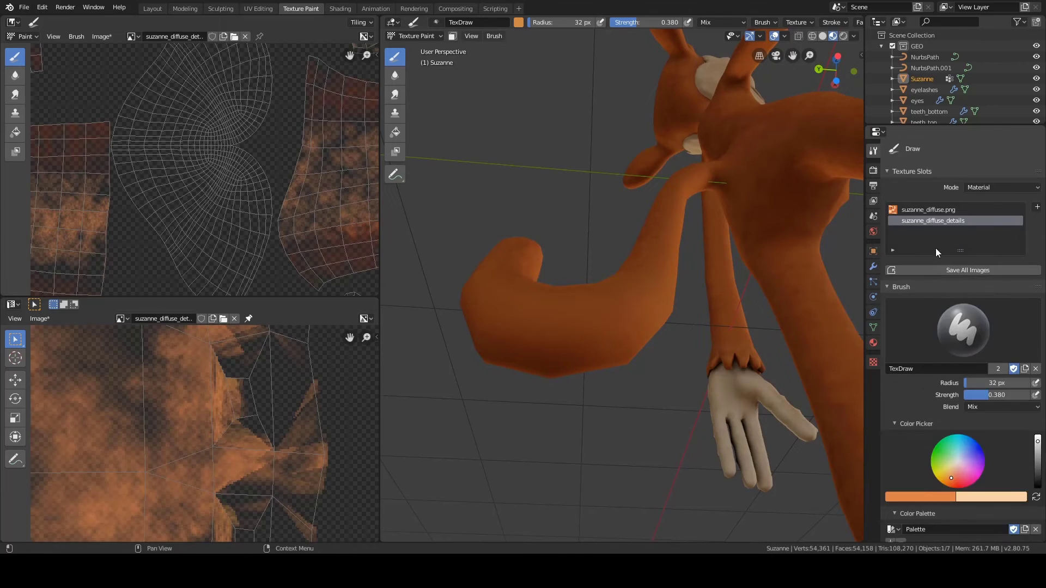
scroll(930, 211, down, 5)
middle_drag(592, 327, 563, 330)
key(shift+f)
click(604, 384)
Step: Set the brush radius to 24 px and paint light orange mottling along the tail on the details texture
mouse_move(605, 381)
middle_down()
mouse_move(606, 292)
mouse_move(539, 261)
middle_up()
key(f)
click(534, 261)
drag(612, 120, 606, 186)
mouse_move(545, 277)
middle_down()
mouse_move(567, 322)
mouse_move(671, 263)
mouse_move(712, 380)
mouse_move(692, 326)
mouse_move(563, 334)
mouse_move(685, 381)
mouse_move(598, 427)
mouse_move(714, 282)
middle_up()
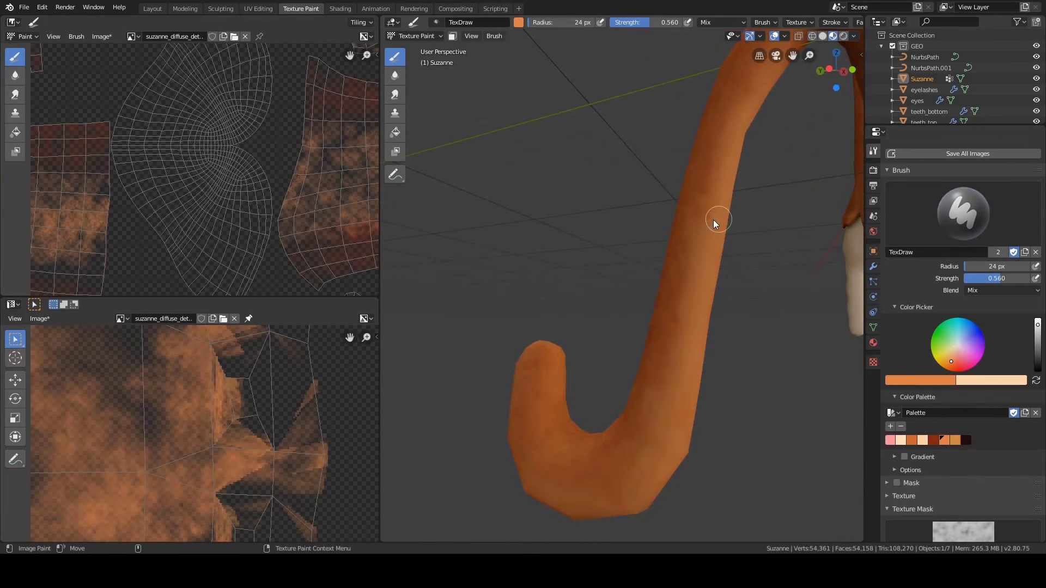
Step: Make suzanne_diffuse.png the active paint target and set up the Soften brush with a 40 px radius at the inner ear's edge
middle_drag(717, 221, 688, 243)
middle_drag(701, 182, 594, 243)
shift+middle_drag(545, 79, 561, 218)
shift+middle_drag(565, 254, 607, 282)
shift+middle_drag(555, 316, 592, 250)
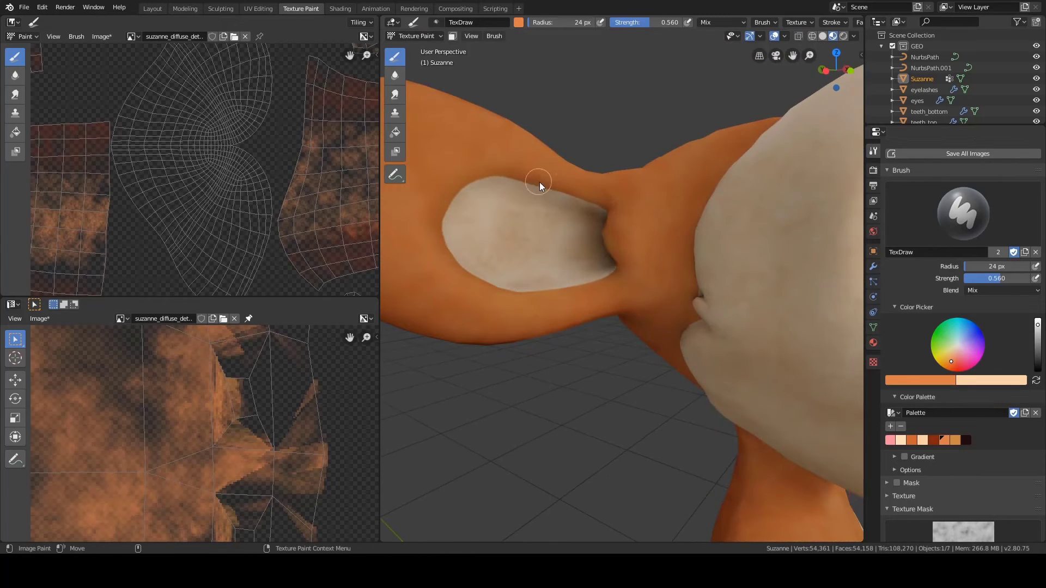
scroll(921, 326, up, 5)
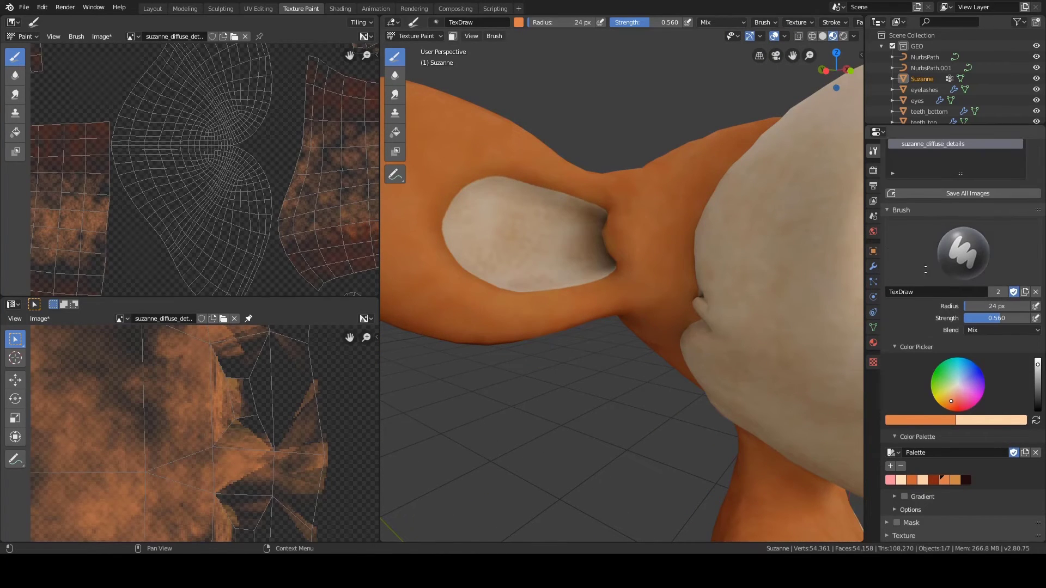
click(944, 210)
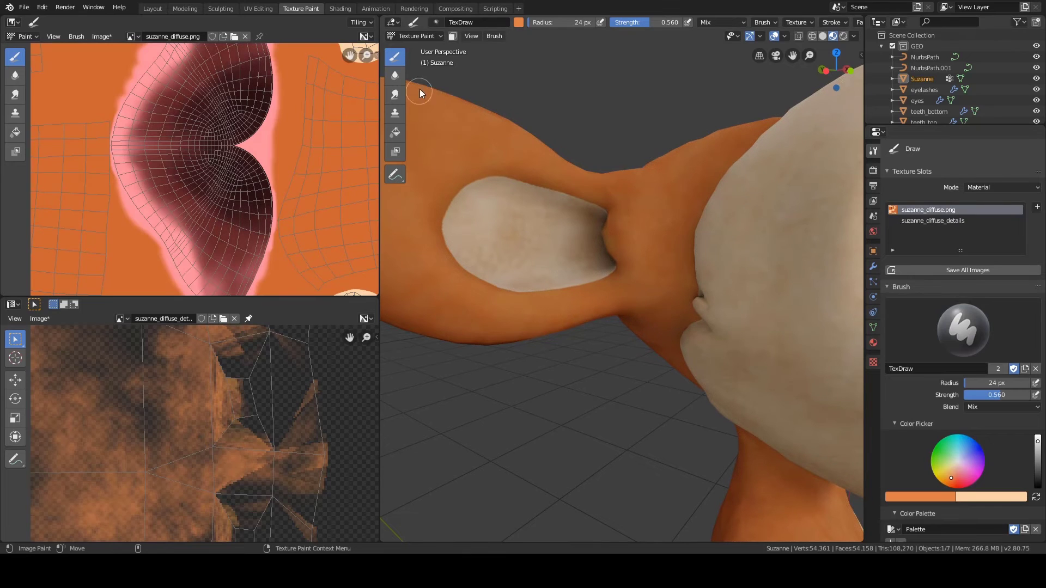
click(397, 76)
mouse_move(521, 163)
middle_down()
mouse_move(574, 199)
mouse_move(591, 312)
middle_up()
key(f)
click(603, 327)
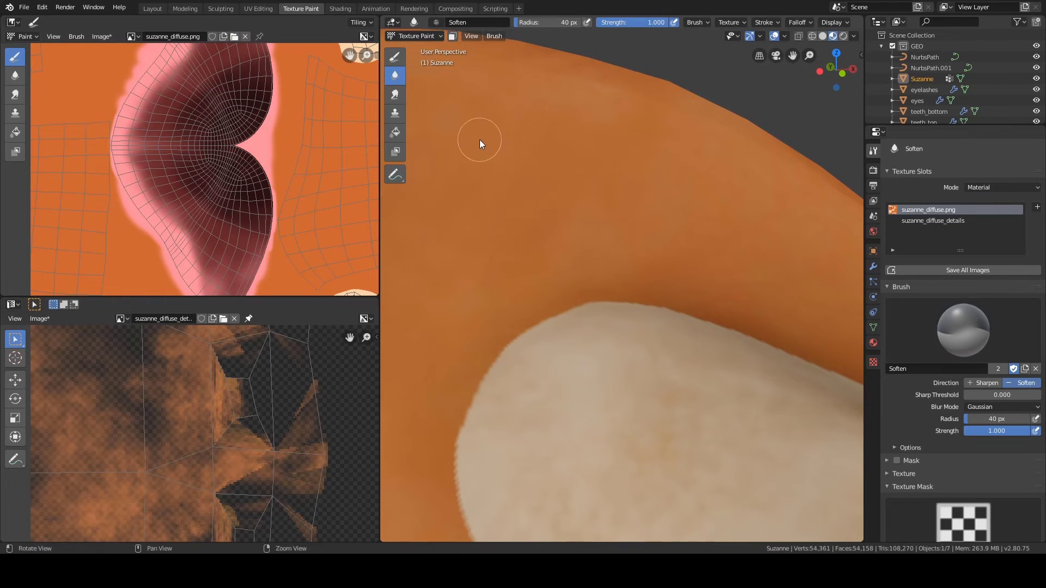
ctrl+middle_drag(479, 140, 501, 140)
middle_drag(634, 266, 588, 243)
Step: Return to the Draw brush and save all painted images
scroll(626, 267, up, 3)
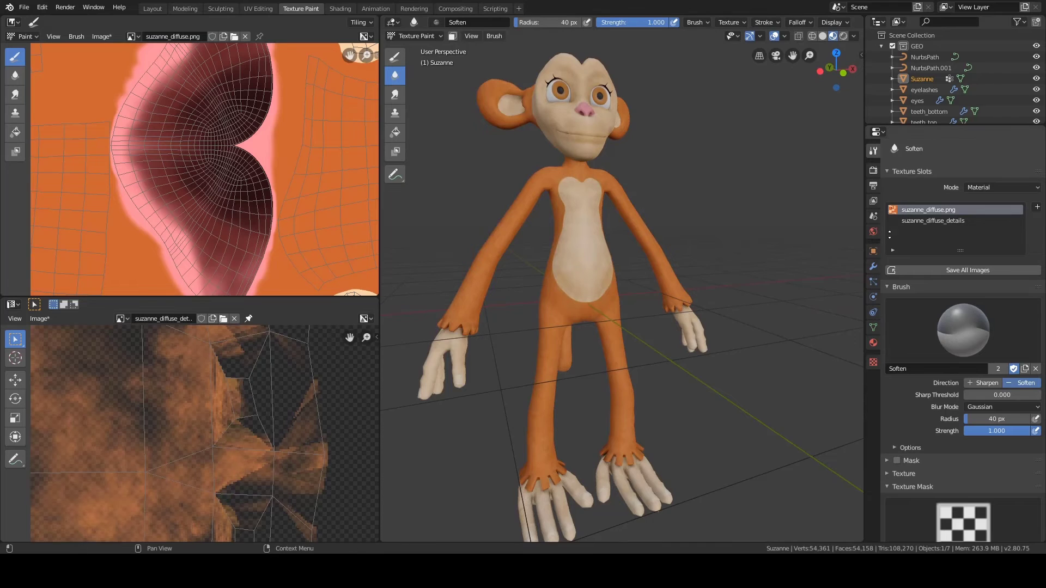
click(395, 56)
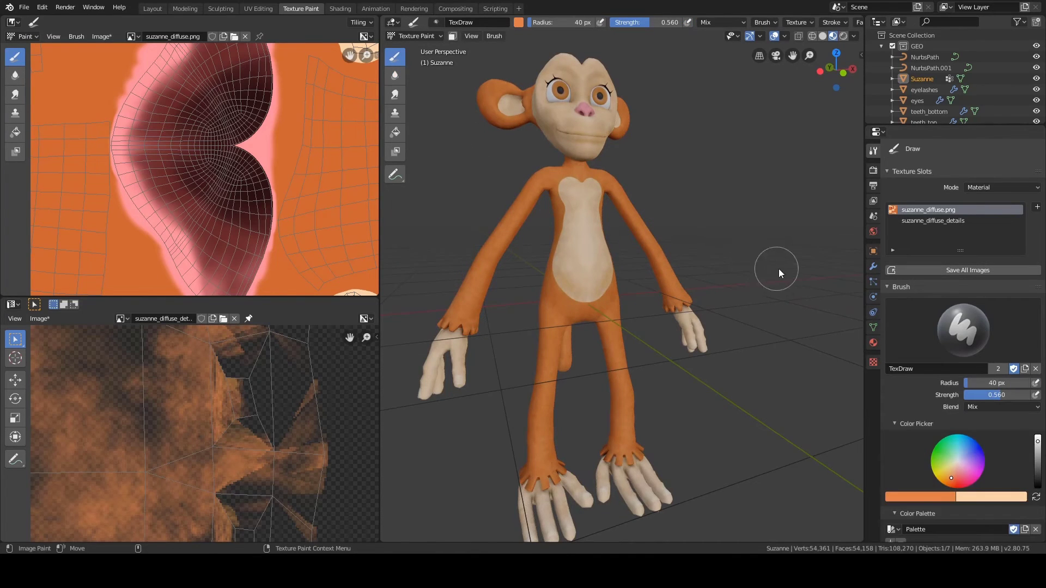
click(916, 271)
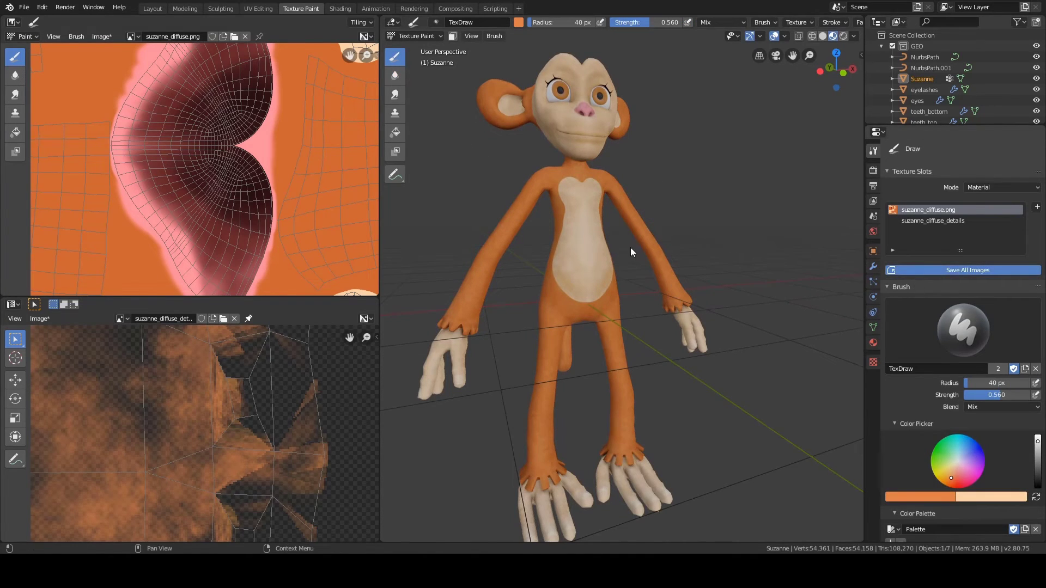
Step: Switch the monkey to Object Mode and save the blend file
middle_drag(636, 251, 645, 223)
key(ctrl+Tab)
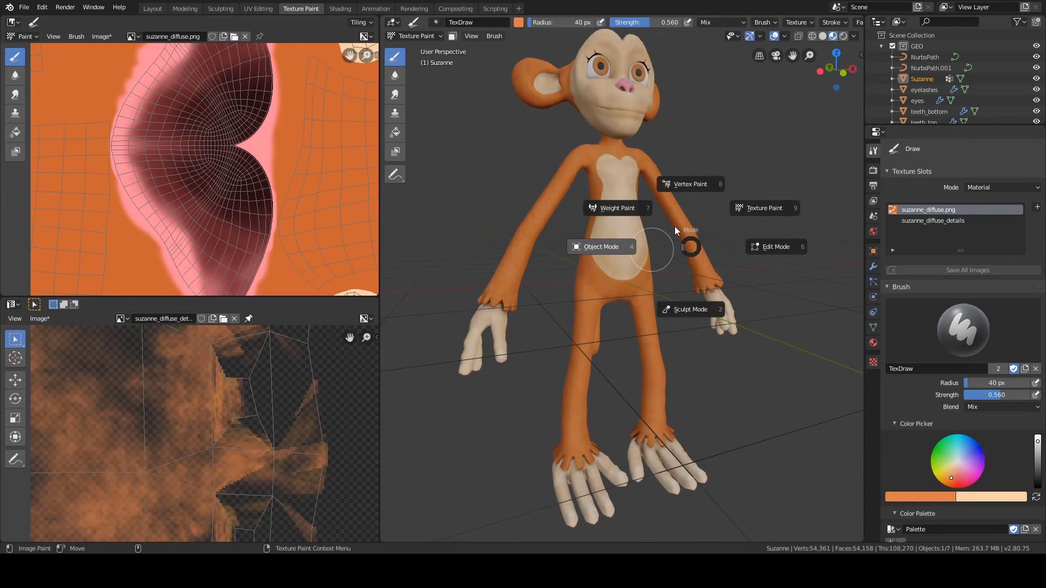
click(633, 240)
key(ctrl+s)
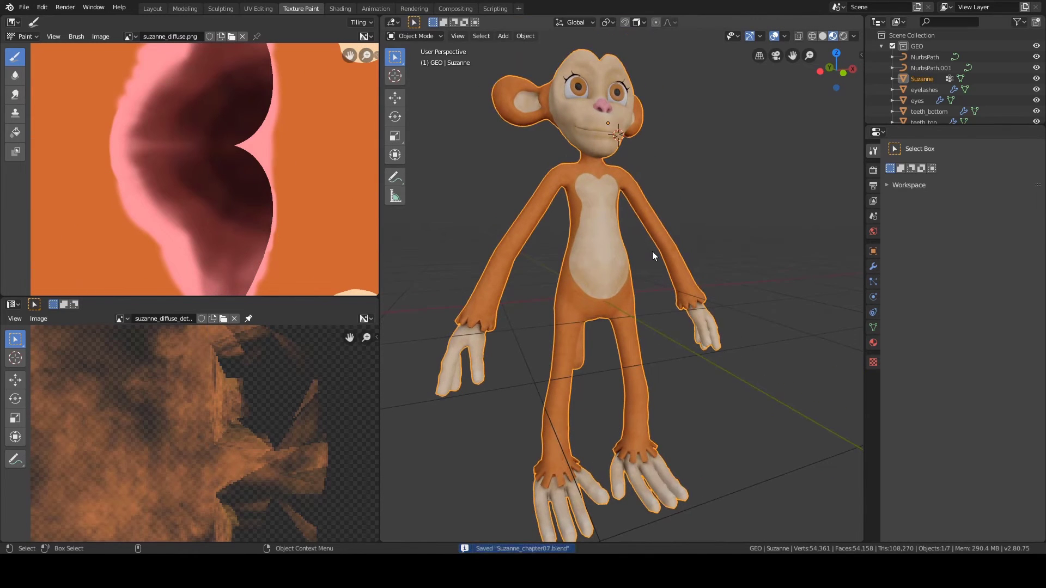
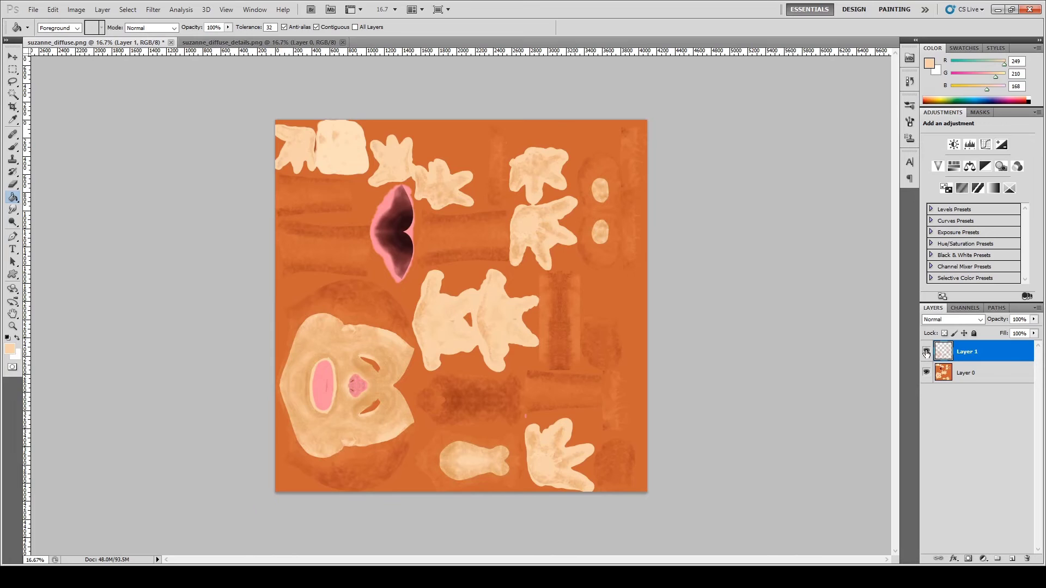
Step: In Photoshop, rename the upper texture layer as detail and the lower one as diffuse
double_click(966, 351)
text(detail)
key(Return)
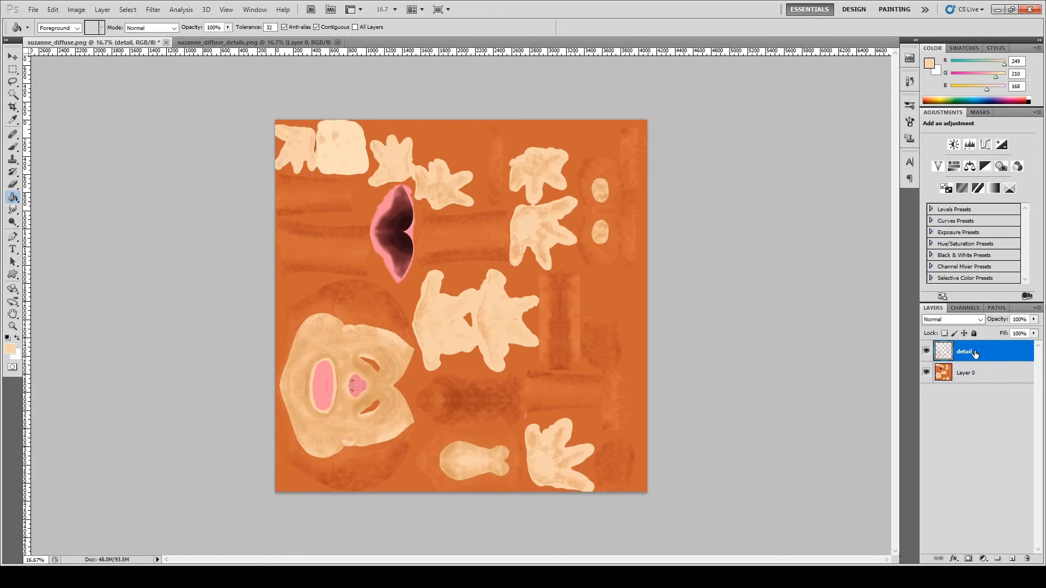
double_click(966, 373)
text(di)
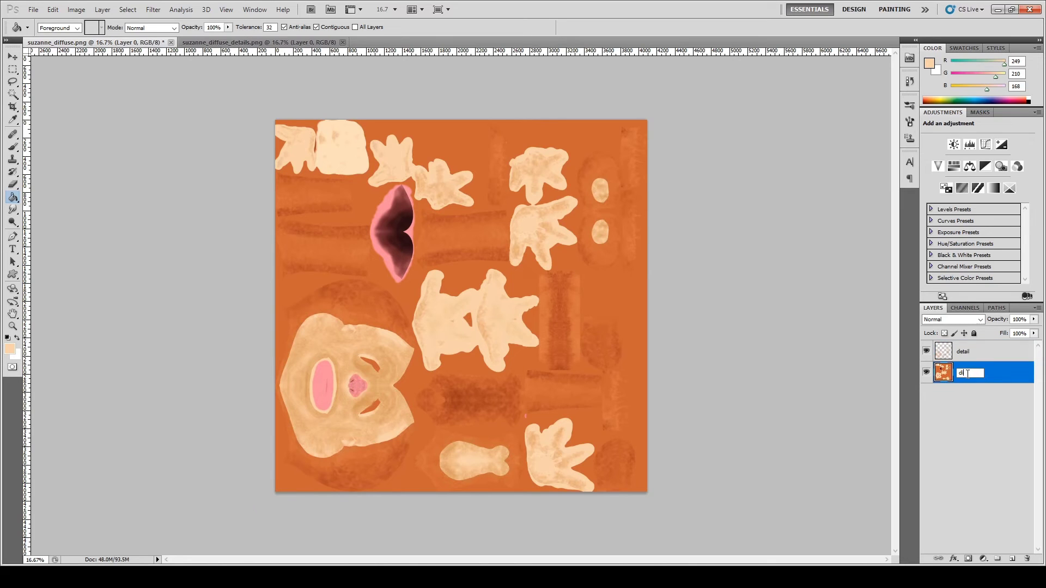
text(ffuse)
key(Return)
Step: Compare the texture with and without the detail layer by toggling that layer's visibility
click(926, 351)
click(927, 352)
click(927, 352)
click(927, 352)
click(926, 352)
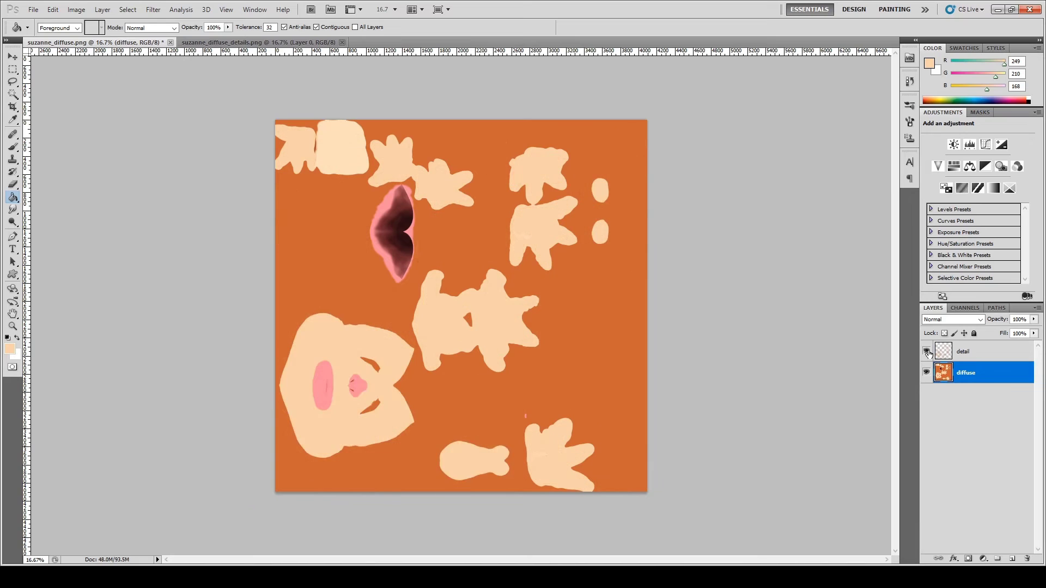
click(927, 351)
click(951, 359)
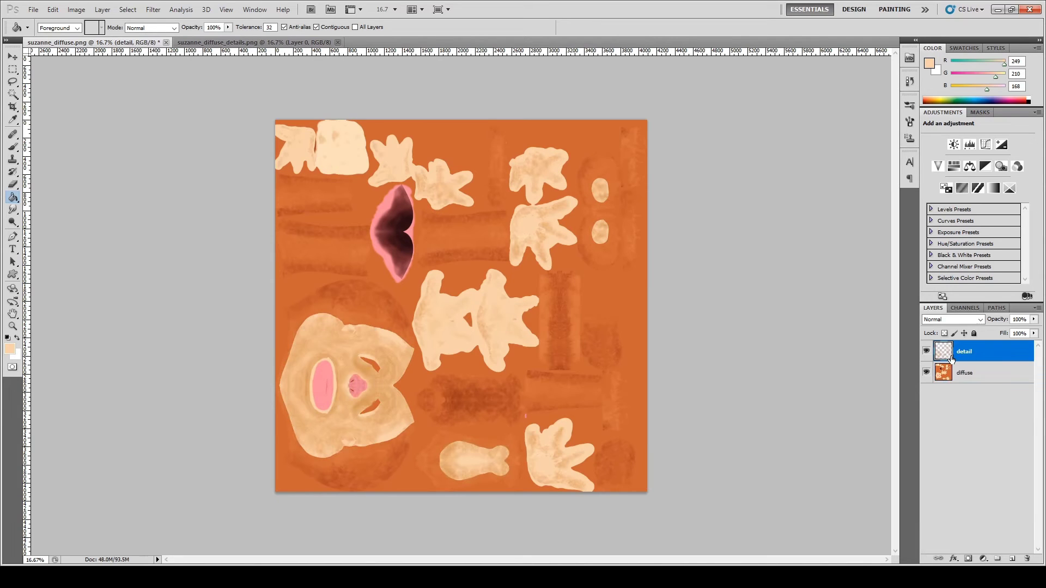
Step: Apply a blur filter to the diffuse layer
click(974, 381)
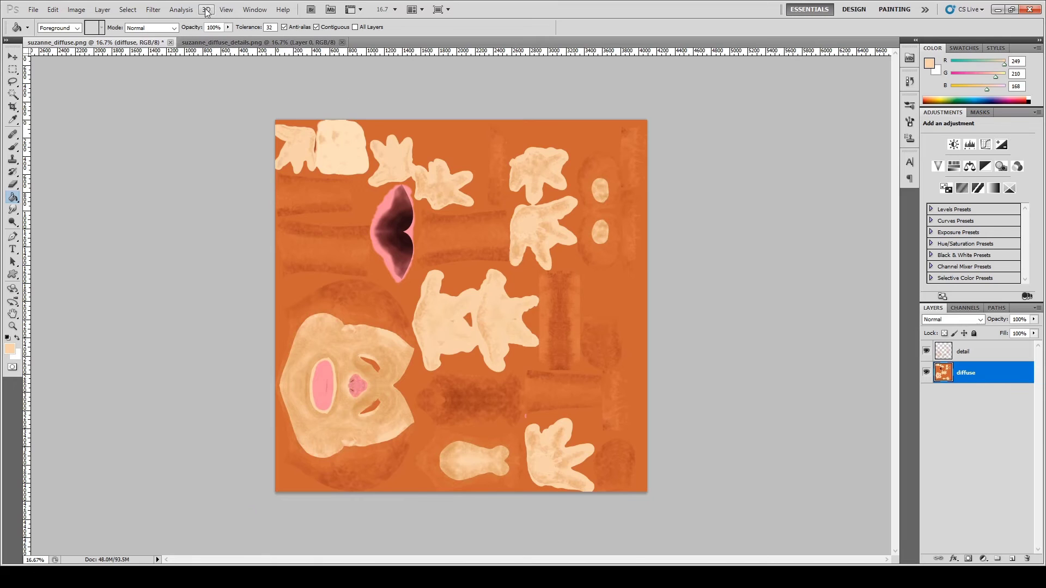
click(154, 9)
click(293, 152)
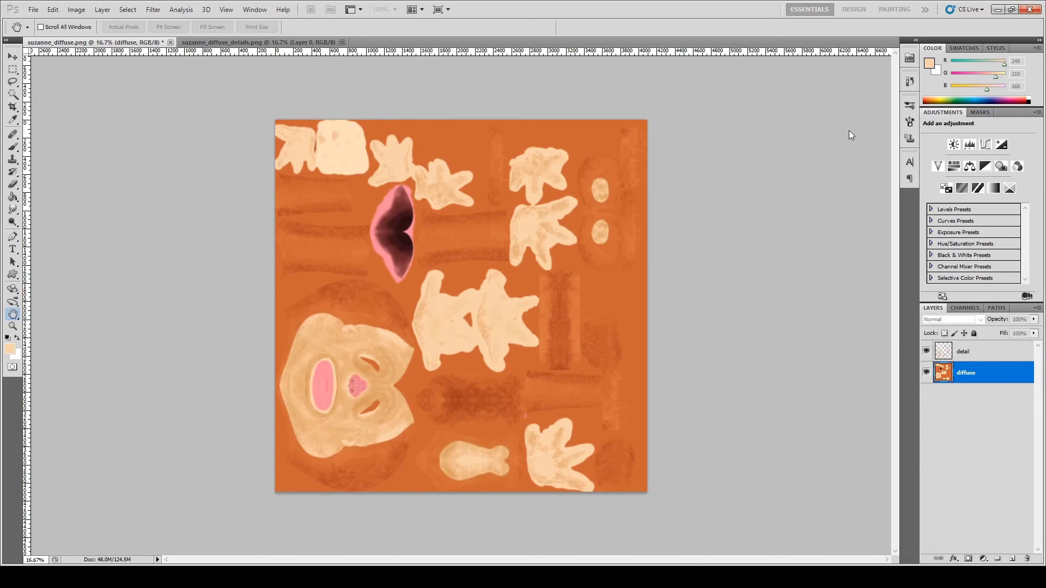
key(g)
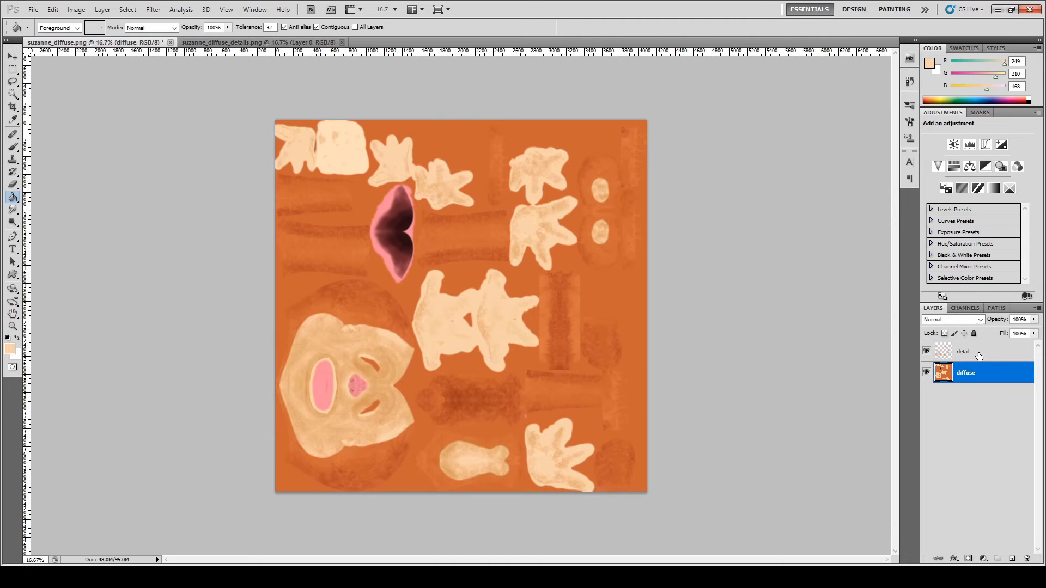
Step: Select the detail layer and apply a blur filter to it, checking the effect around the face and hands
click(978, 355)
key(ctrl+plus)
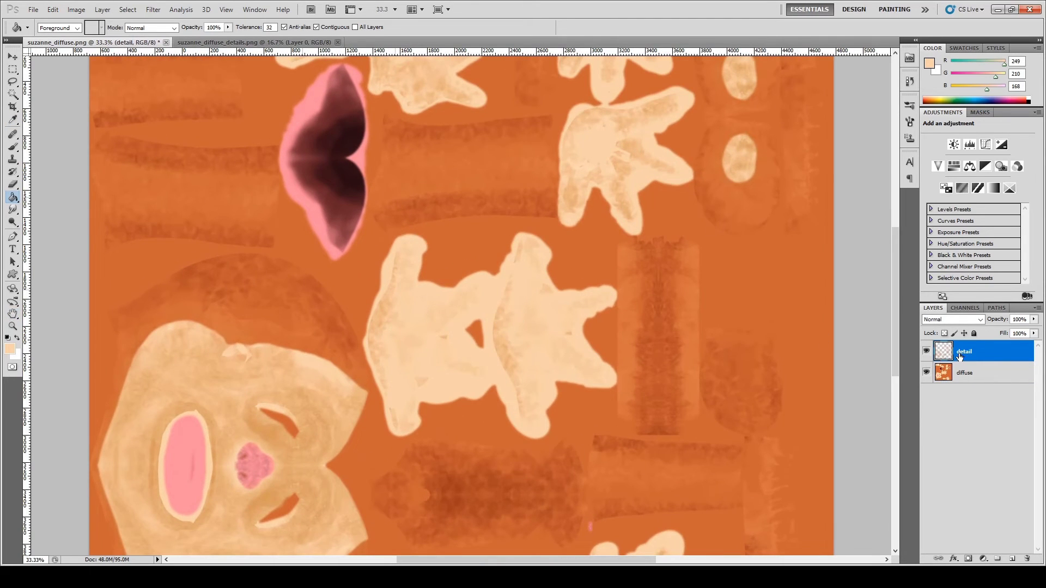
mouse_move(404, 400)
mouse_down()
mouse_move(495, 300)
mouse_move(570, 280)
mouse_up()
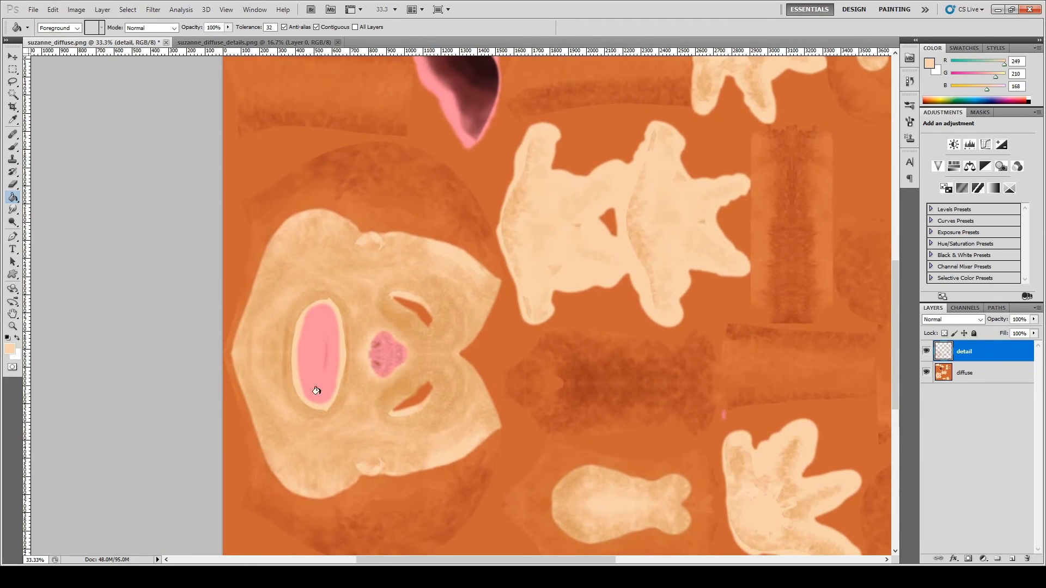
drag(647, 183, 620, 190)
drag(645, 324, 600, 329)
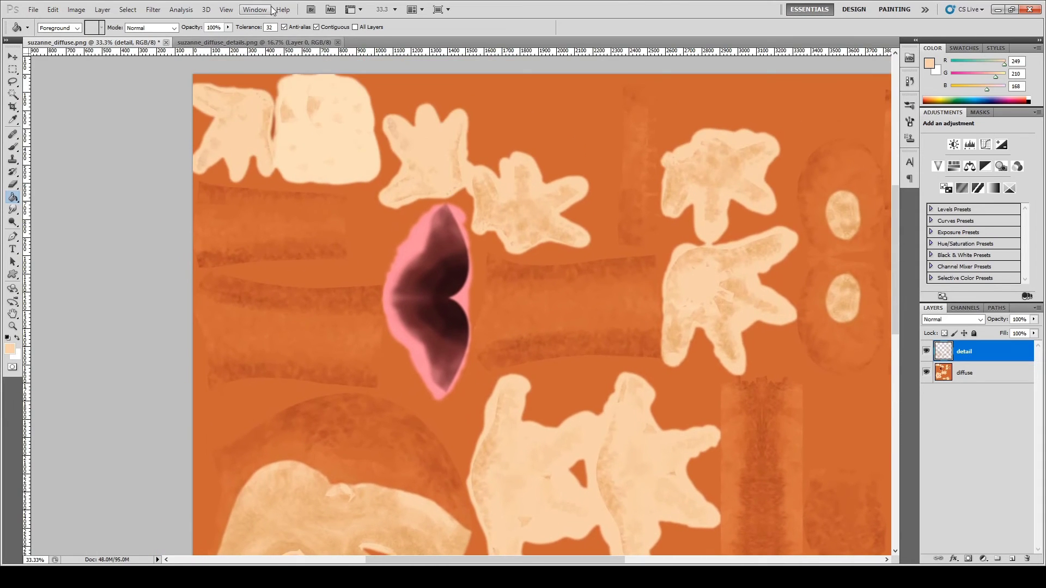
click(156, 10)
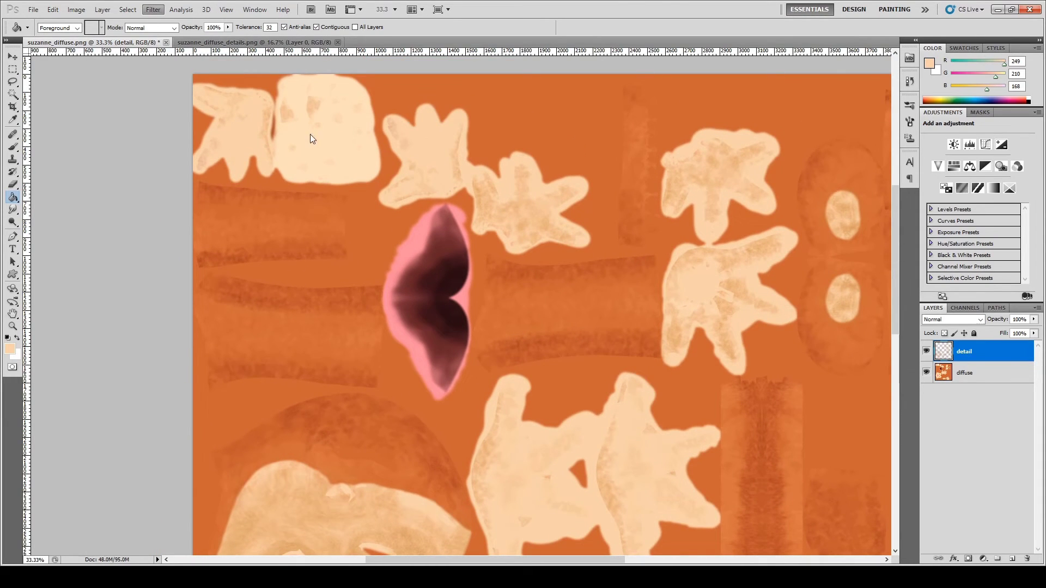
key(space)
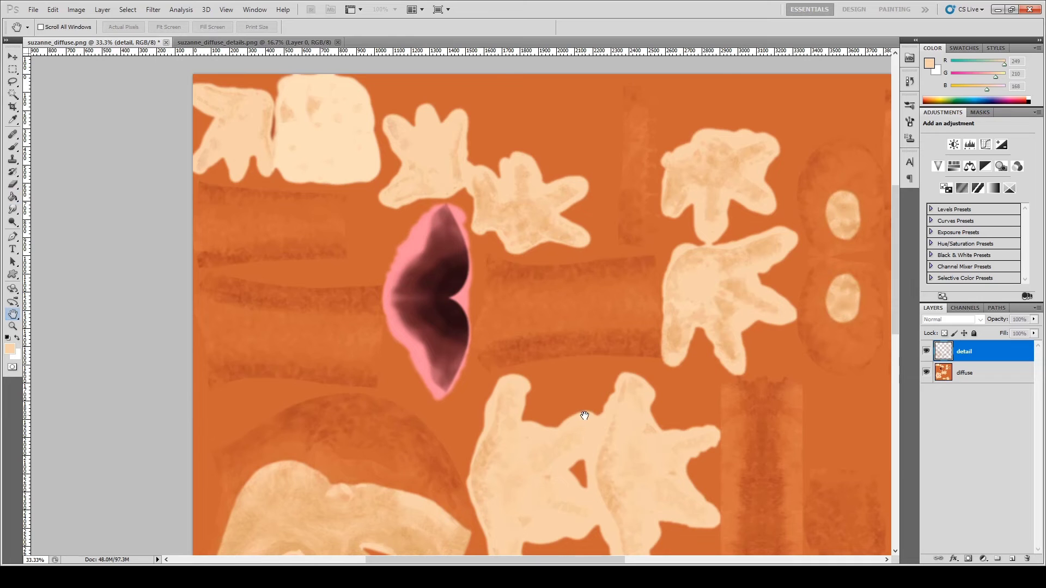
drag(585, 416, 584, 263)
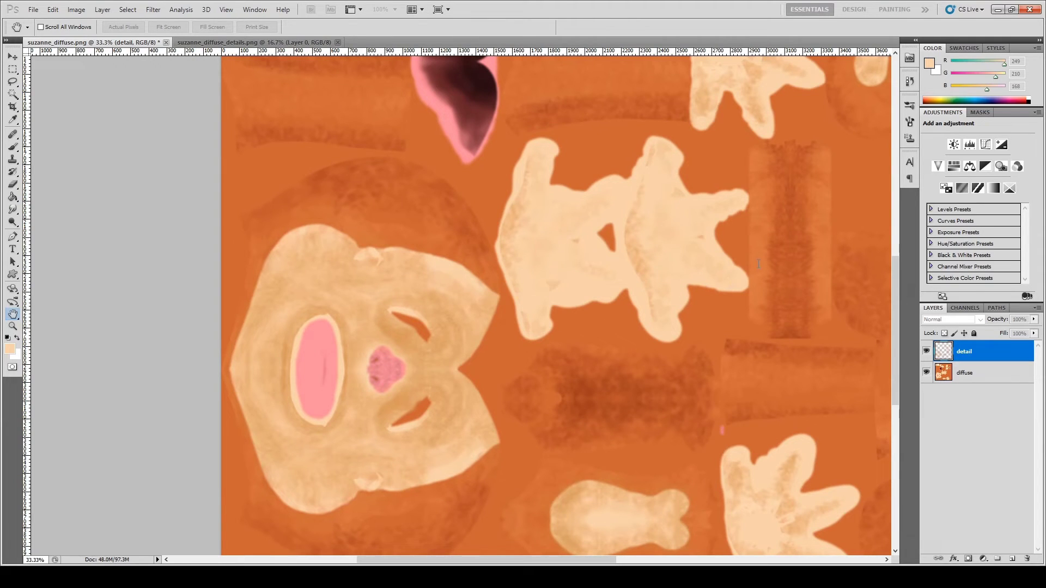
key(g)
Step: Check the texture without the detail layer, and hide the diffuse layer so only the detail layer is shown
mouse_move(427, 393)
mouse_down()
mouse_move(498, 385)
mouse_move(585, 322)
mouse_move(483, 343)
mouse_move(465, 309)
mouse_move(516, 348)
mouse_move(535, 385)
mouse_up()
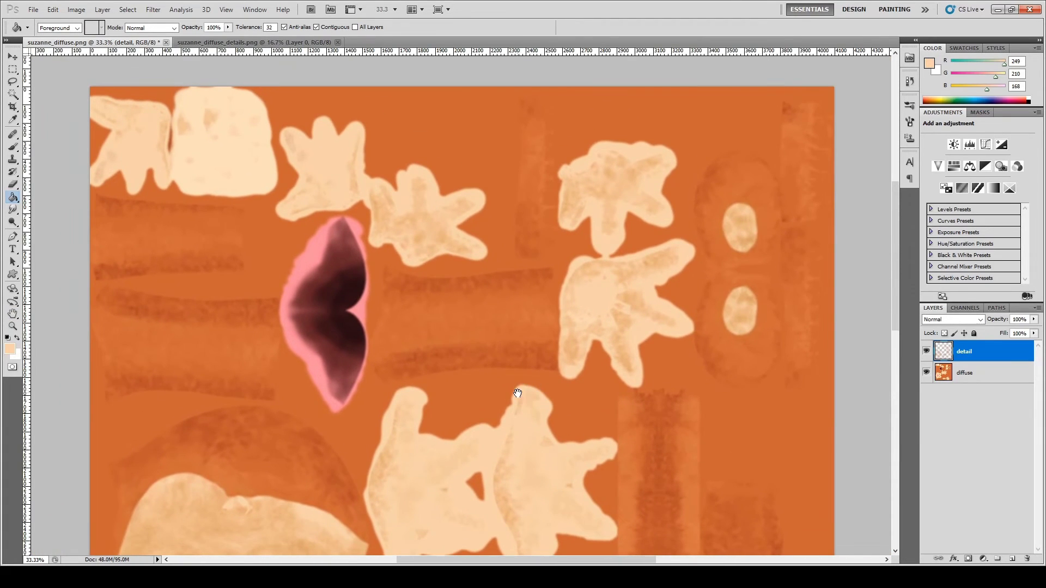
drag(432, 381, 526, 380)
drag(640, 380, 558, 338)
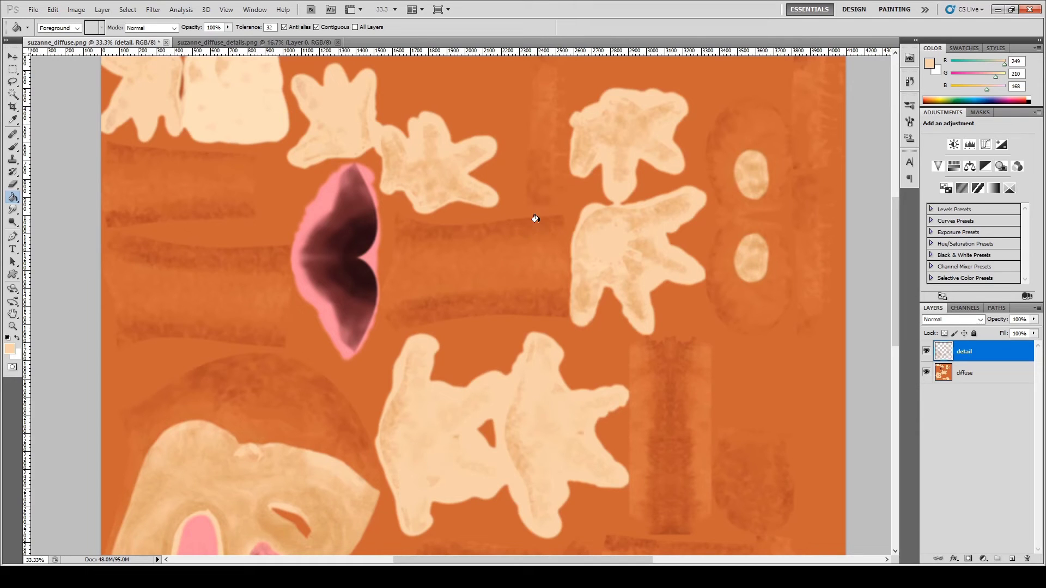
click(926, 351)
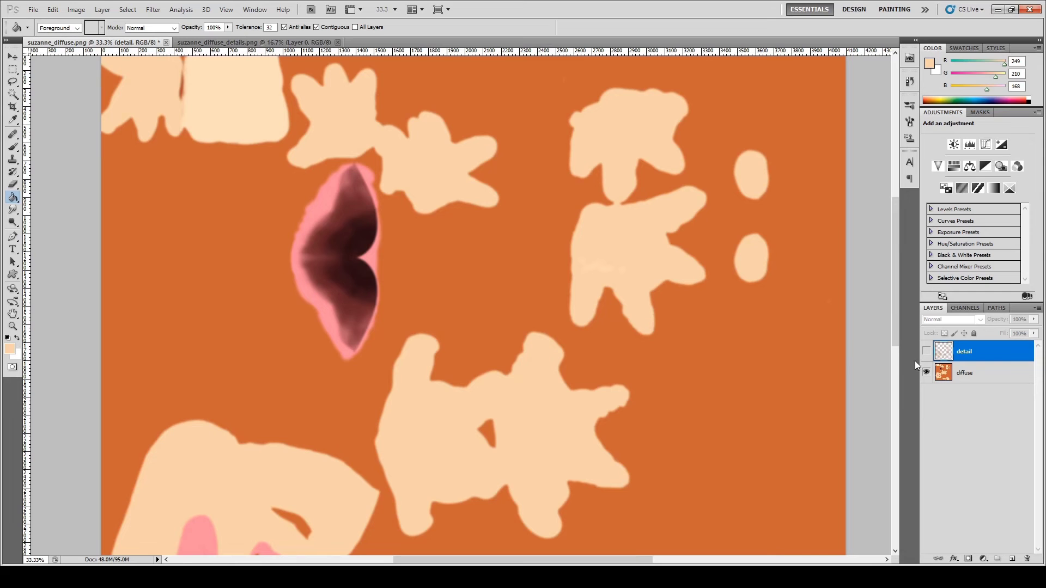
click(926, 351)
click(926, 372)
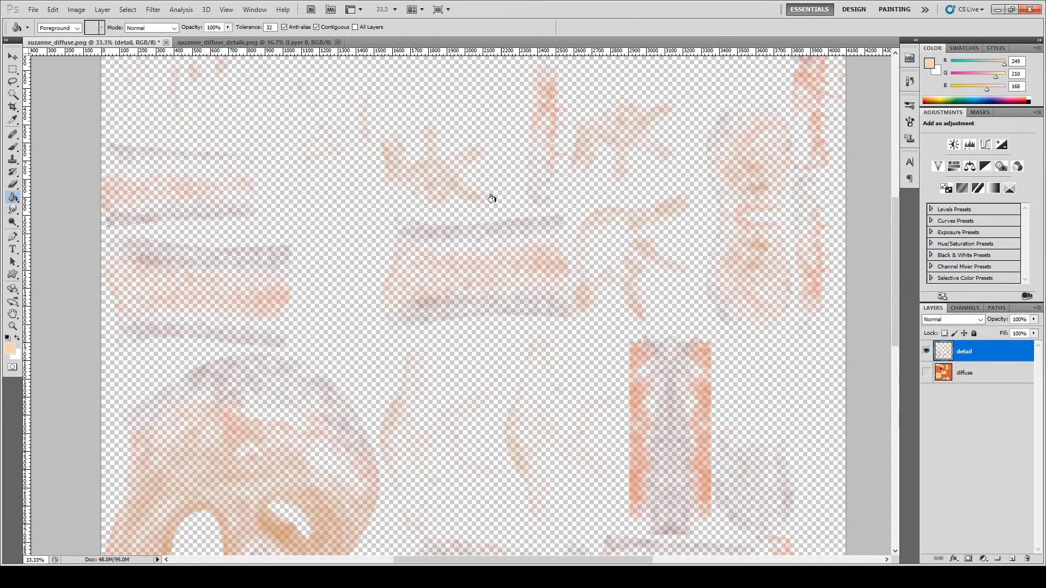
Step: Close the suzanne_diffuse_details.png document and show only the diffuse layer in suzanne_diffuse.png
key(ctrl+Tab)
key(ctrl+w)
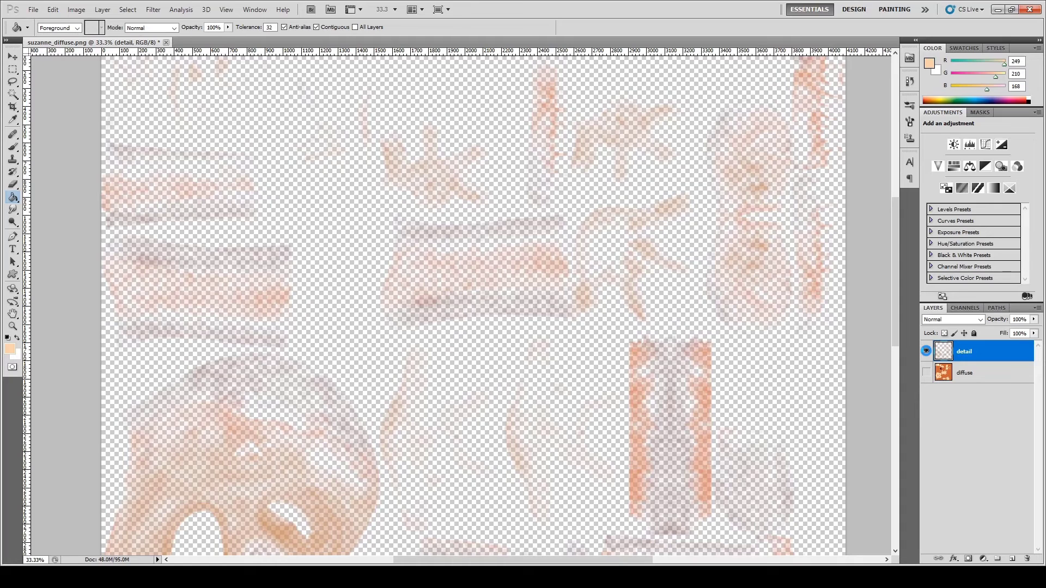
click(927, 352)
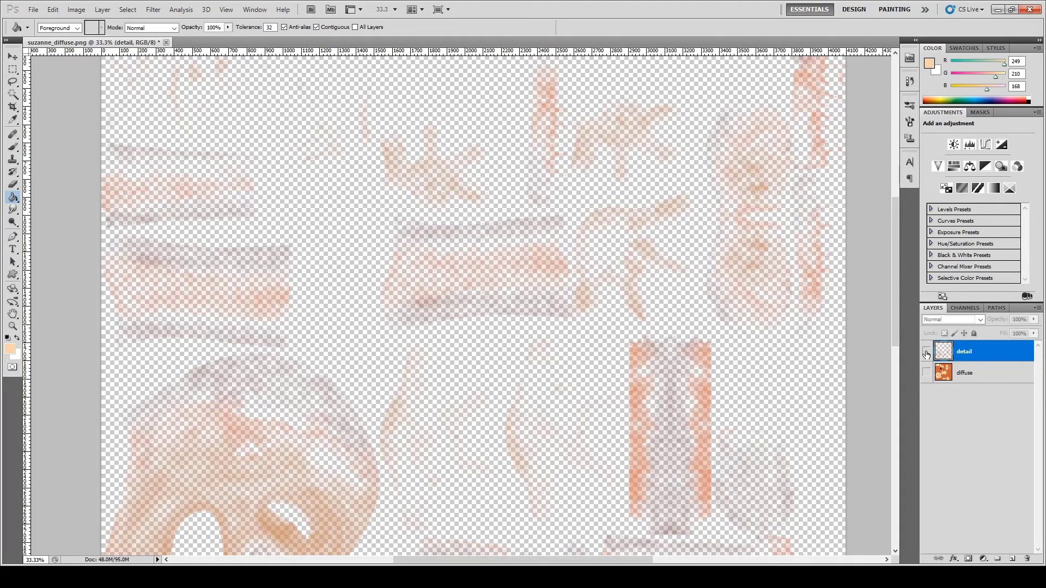
click(926, 372)
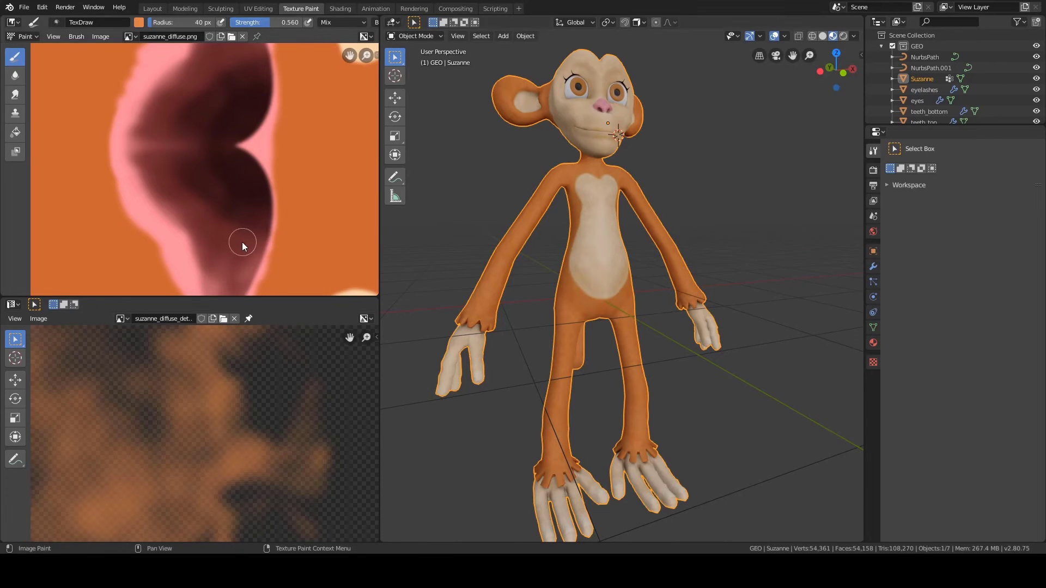
Step: Switch to Blender and examine the updated textures around the mouth in the image view and on the monkey's head and ear
middle_drag(270, 182, 267, 210)
middle_drag(276, 128, 250, 196)
scroll(288, 121, down, 1)
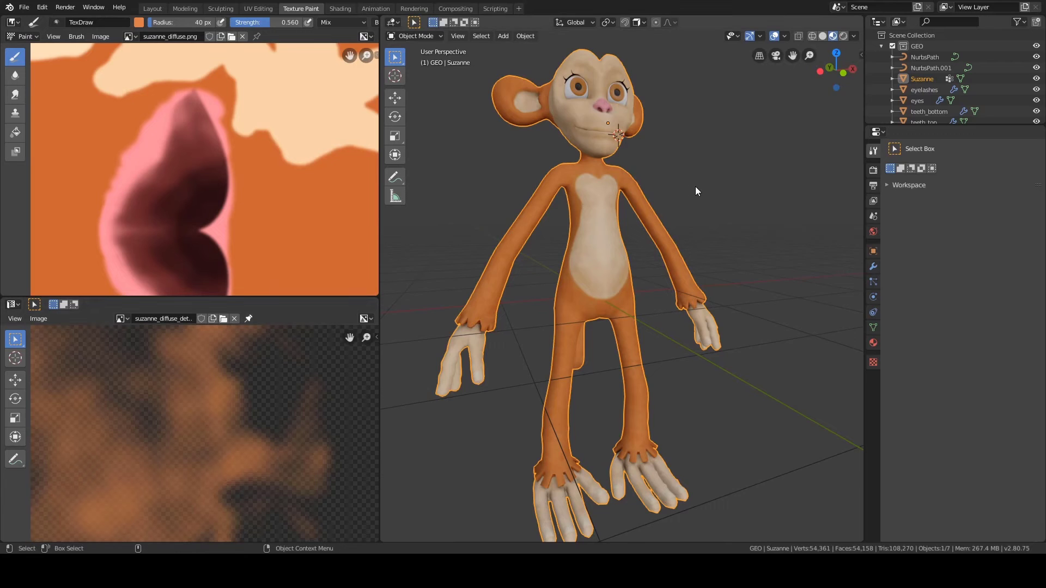
shift+middle_drag(613, 188, 635, 228)
scroll(635, 223, up, 2)
shift+middle_drag(626, 150, 581, 256)
scroll(579, 197, up, 3)
middle_drag(581, 199, 698, 230)
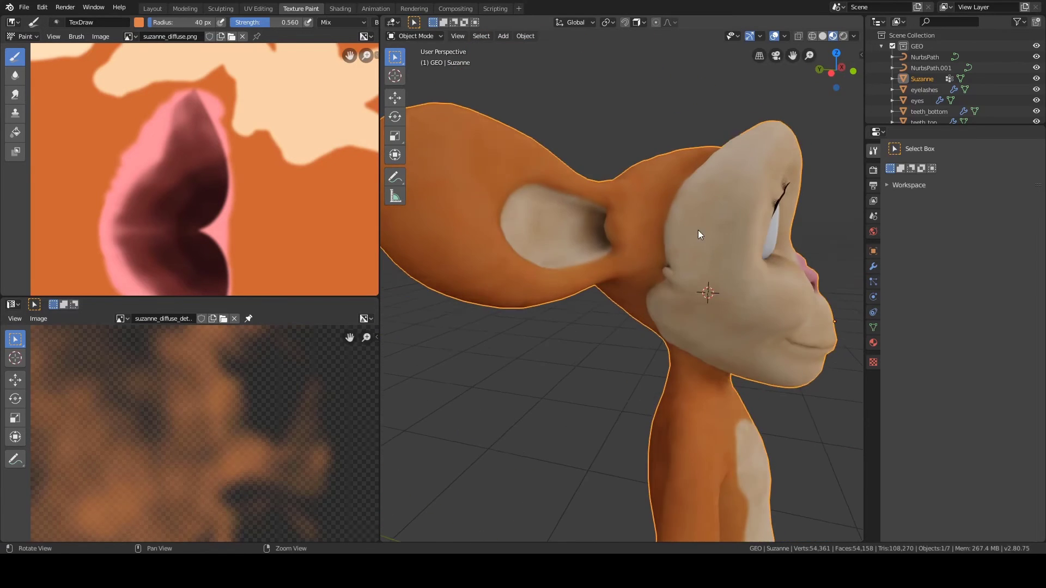
Step: Inspect the textures on the monkey's head, ears, chest and full body from several angles
scroll(688, 238, up, 4)
scroll(637, 250, up, 1)
middle_drag(636, 248, 459, 246)
scroll(590, 247, up, 4)
middle_drag(549, 245, 560, 245)
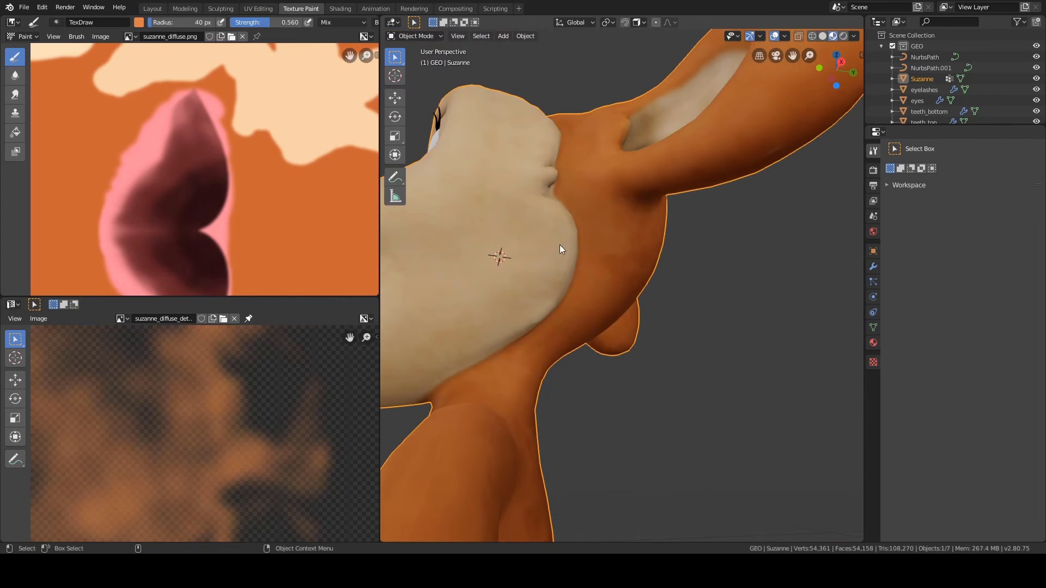
middle_drag(678, 202, 665, 131)
alt+right_drag(665, 130, 652, 192)
alt+drag(652, 192, 694, 236)
alt+middle_drag(693, 236, 675, 134)
alt+right_drag(676, 134, 666, 164)
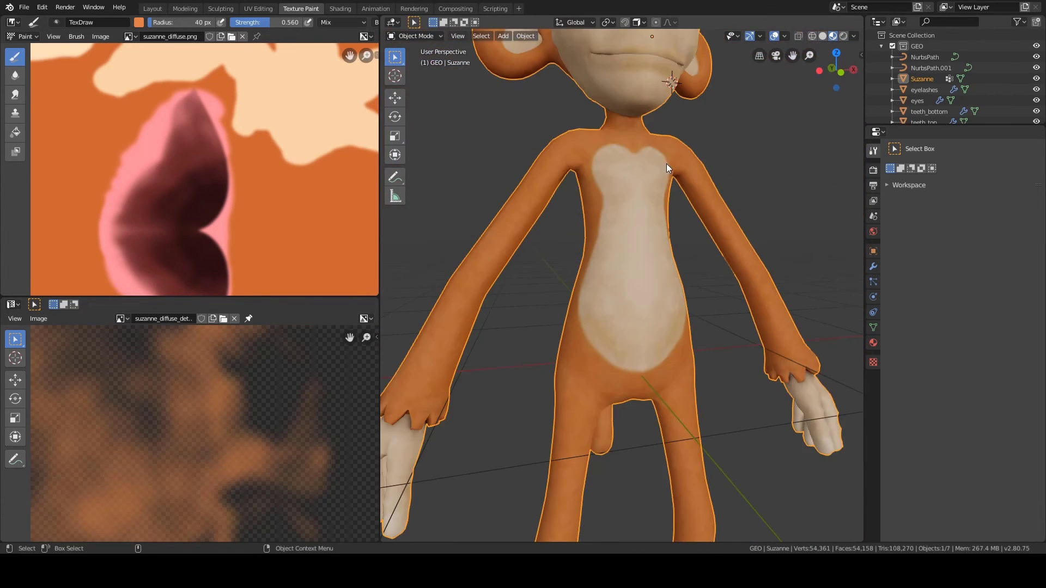
alt+middle_drag(665, 163, 696, 111)
scroll(649, 88, down, 3)
scroll(648, 121, down, 2)
middle_drag(646, 122, 671, 160)
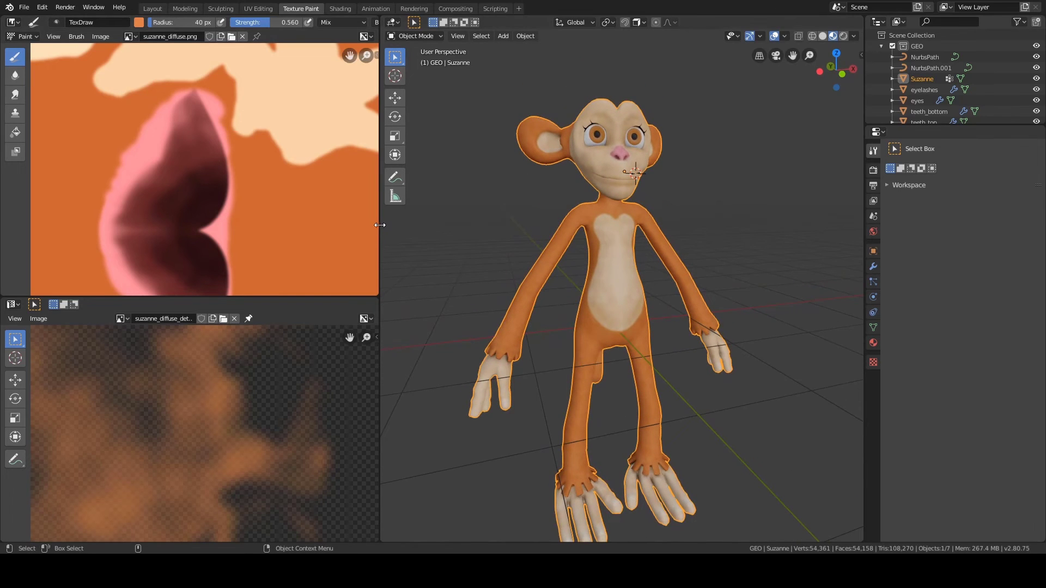
Step: Widen the image editors, turn the upper one into the Shader Editor, and join the lower area into it
drag(380, 224, 478, 225)
middle_drag(715, 183, 719, 175)
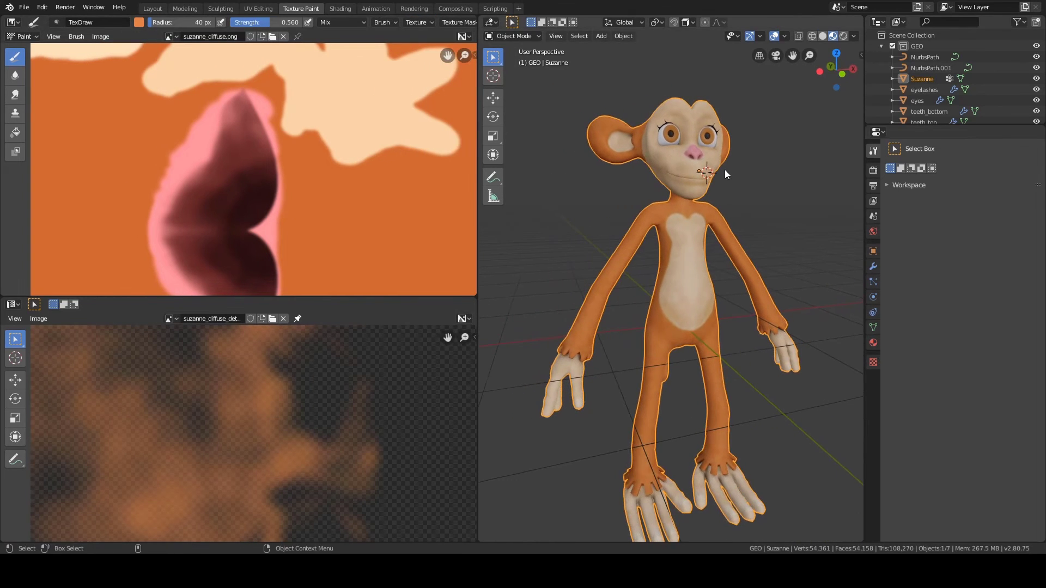
key(shift+F3)
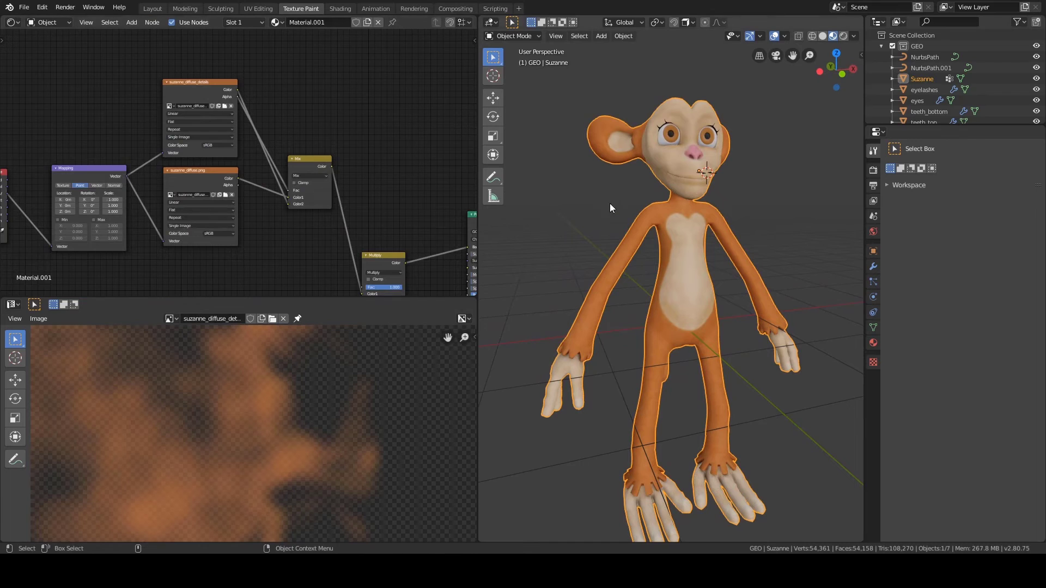
middle_drag(635, 208, 629, 203)
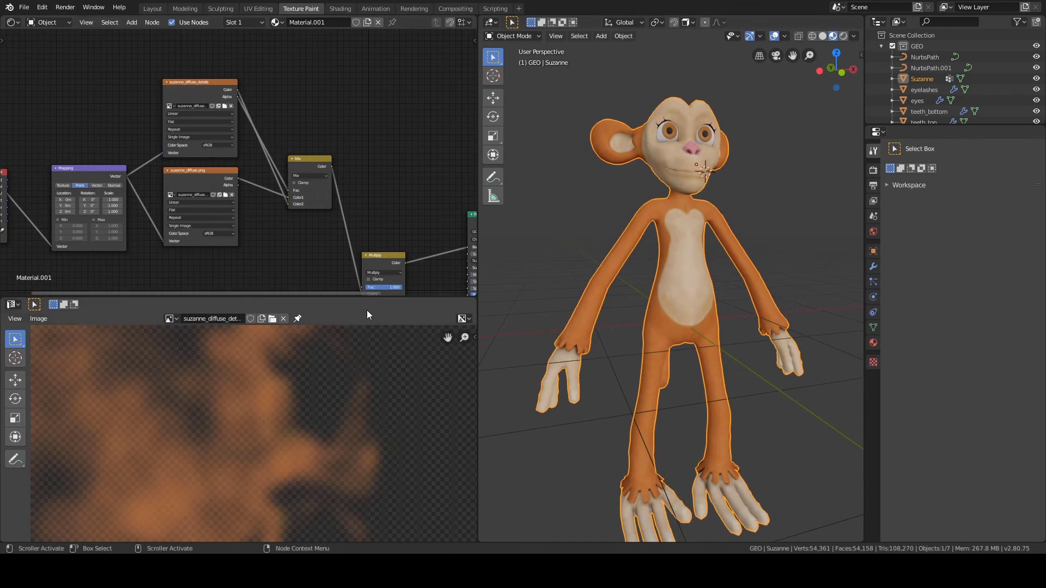
right_click(368, 296)
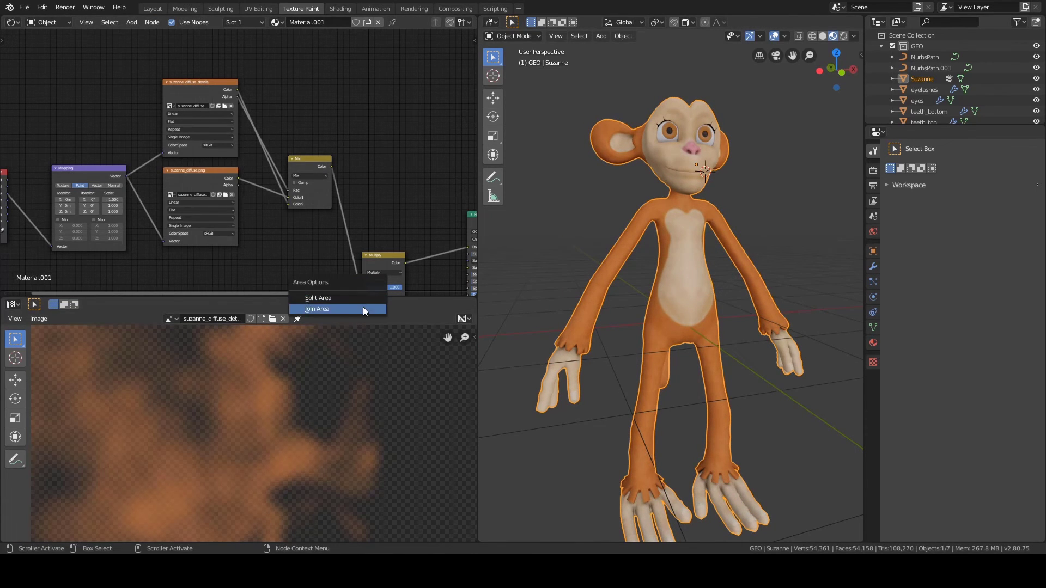
click(362, 306)
click(381, 322)
Step: Bring the Principled BSDF into focus, slightly repositioning it and the Material Output node
middle_drag(394, 263, 177, 195)
scroll(292, 250, down, 3)
scroll(292, 235, up, 3)
drag(305, 220, 316, 233)
scroll(212, 237, up, 3)
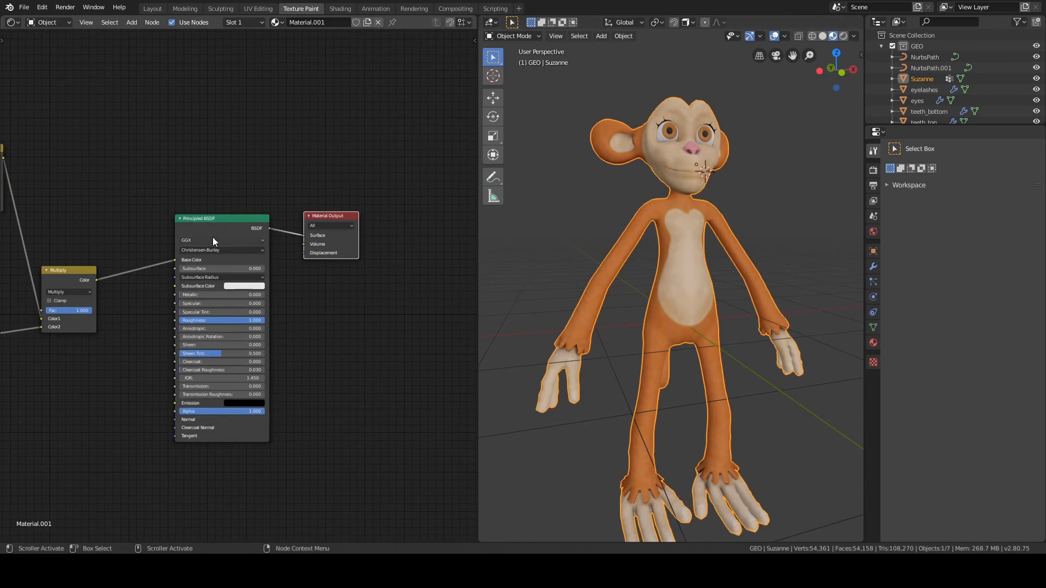
drag(280, 159, 273, 159)
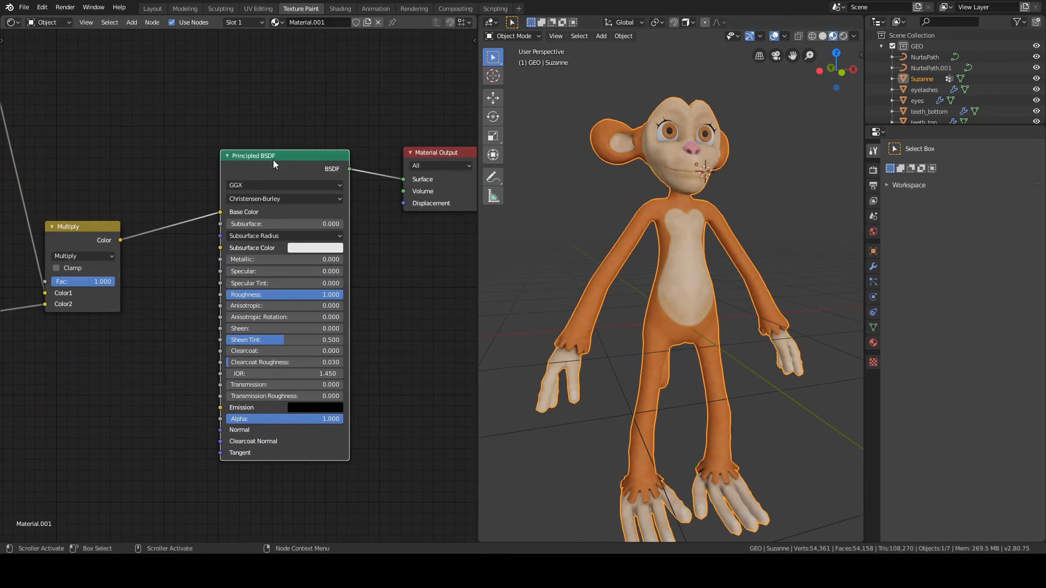
middle_drag(386, 244, 376, 225)
scroll(371, 236, up, 2)
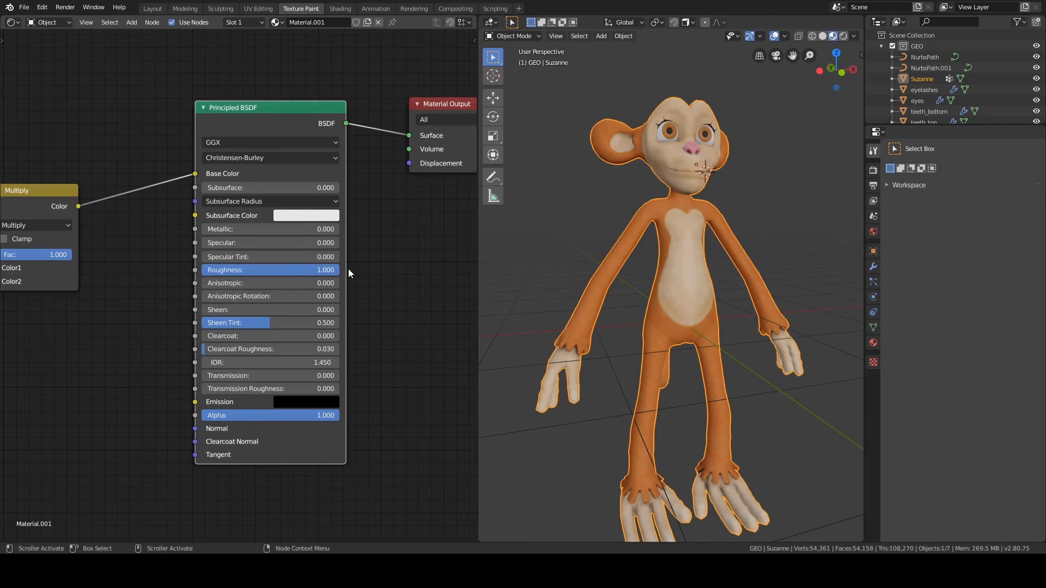
Step: Try Roughness 0.355 and Specular 0.205 on the Principled BSDF, checking the shine on the face
middle_drag(591, 254, 642, 337)
scroll(610, 251, up, 3)
middle_drag(642, 337, 675, 329)
middle_drag(698, 248, 641, 257)
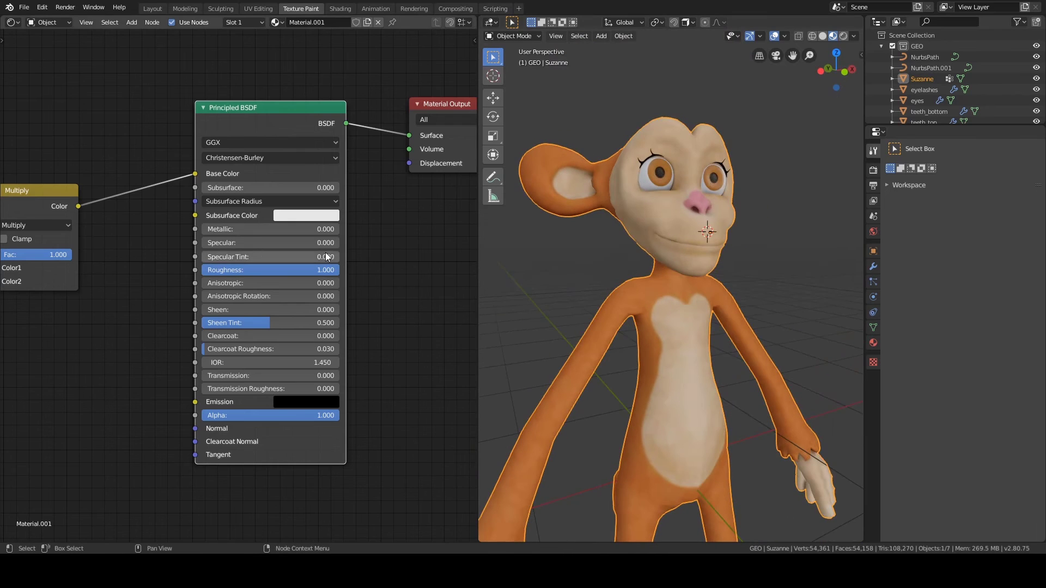
mouse_move(319, 270)
mouse_down()
mouse_move(231, 270)
mouse_move(245, 246)
mouse_move(236, 246)
mouse_up()
middle_drag(711, 245, 653, 272)
scroll(660, 246, up, 3)
scroll(680, 282, up, 2)
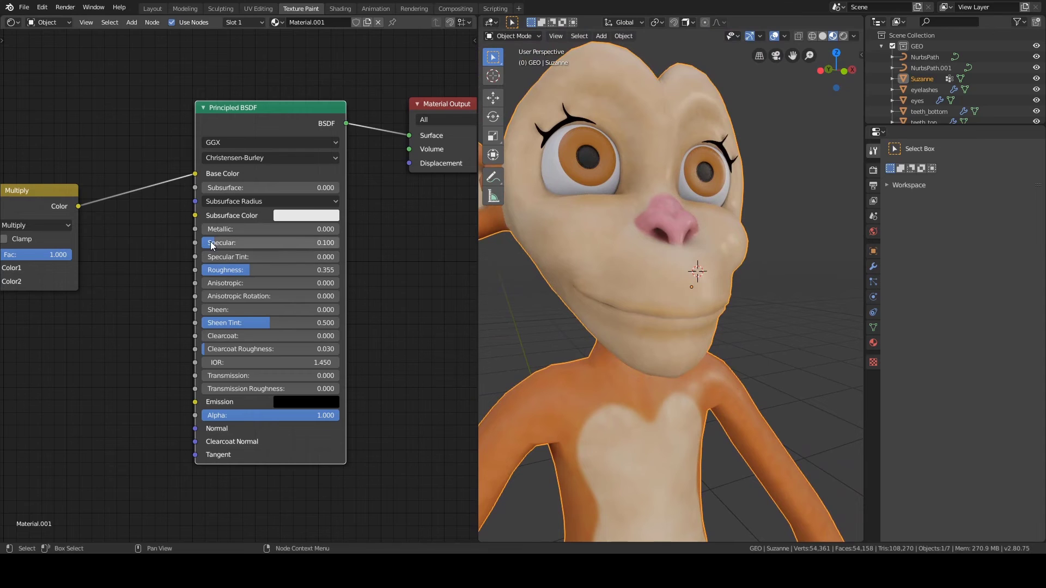
drag(263, 242, 281, 243)
mouse_move(703, 255)
middle_down()
mouse_move(742, 265)
mouse_move(772, 259)
mouse_move(629, 253)
mouse_move(729, 214)
mouse_move(695, 249)
mouse_move(714, 261)
middle_up()
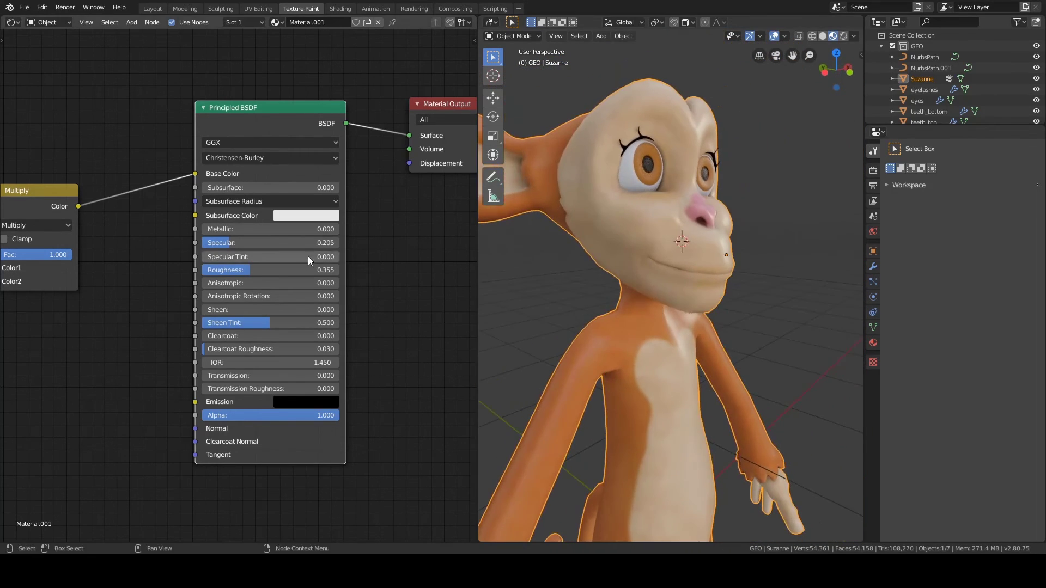
Step: Set the Principled BSDF's Specular to 0.15 and its Roughness to 0.8
drag(246, 241, 221, 242)
click(222, 242)
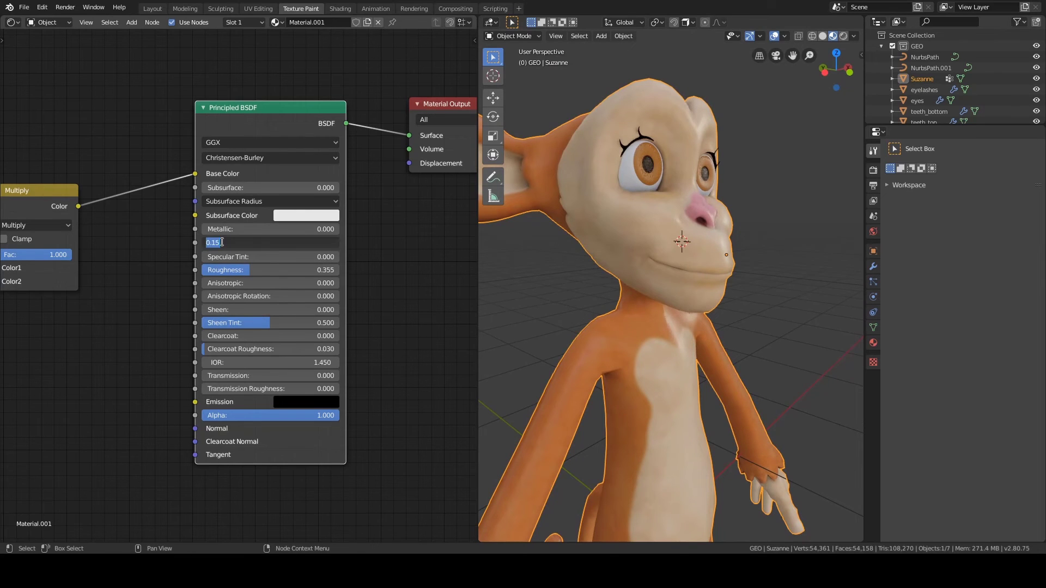
text(.15)
key(Return)
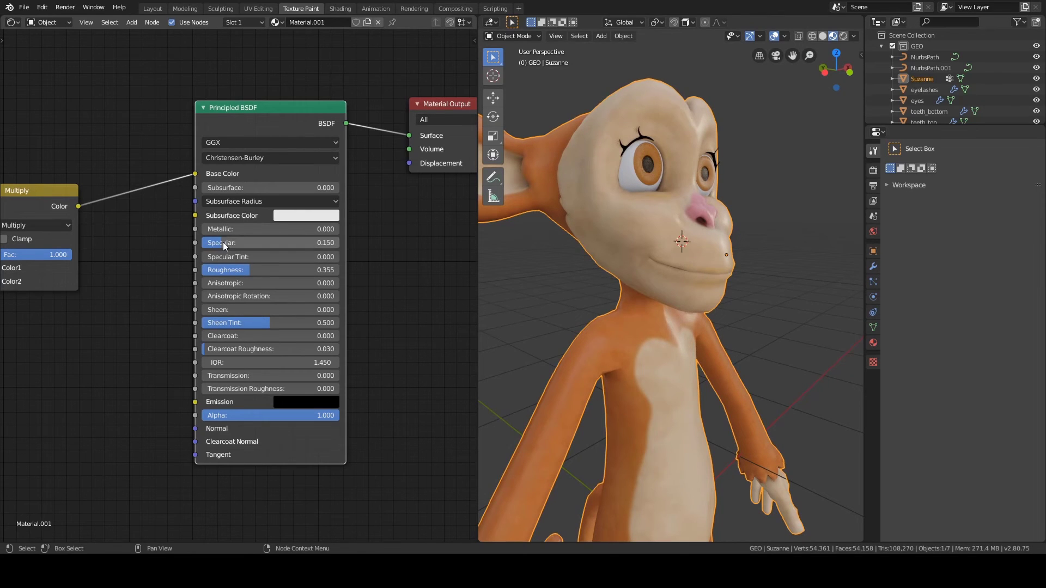
drag(234, 269, 295, 269)
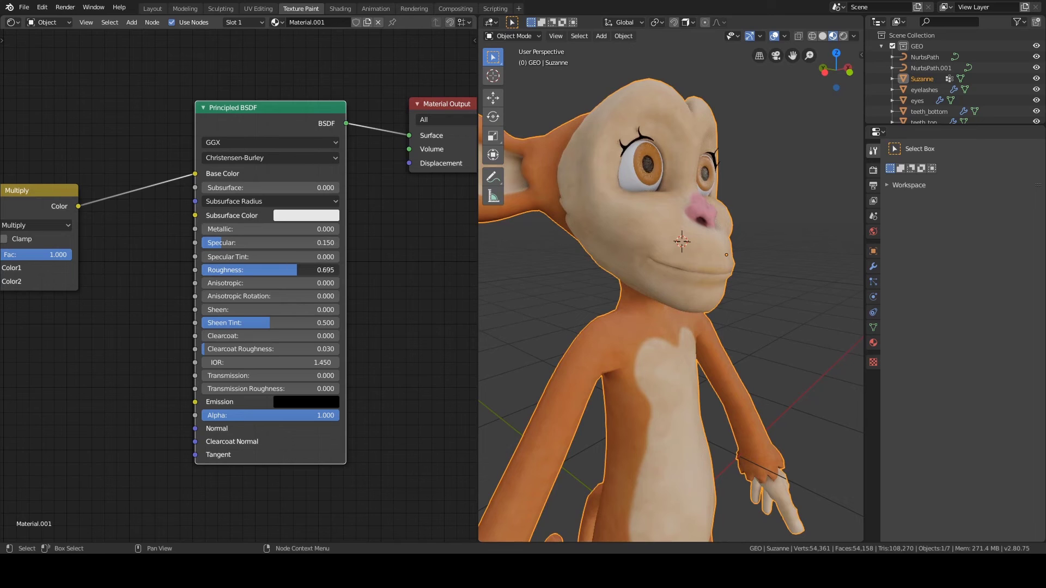
click(303, 269)
text(.8)
key(Return)
Step: Examine the material's shine on the monkey's face and upper body from near and far
middle_drag(606, 298, 676, 263)
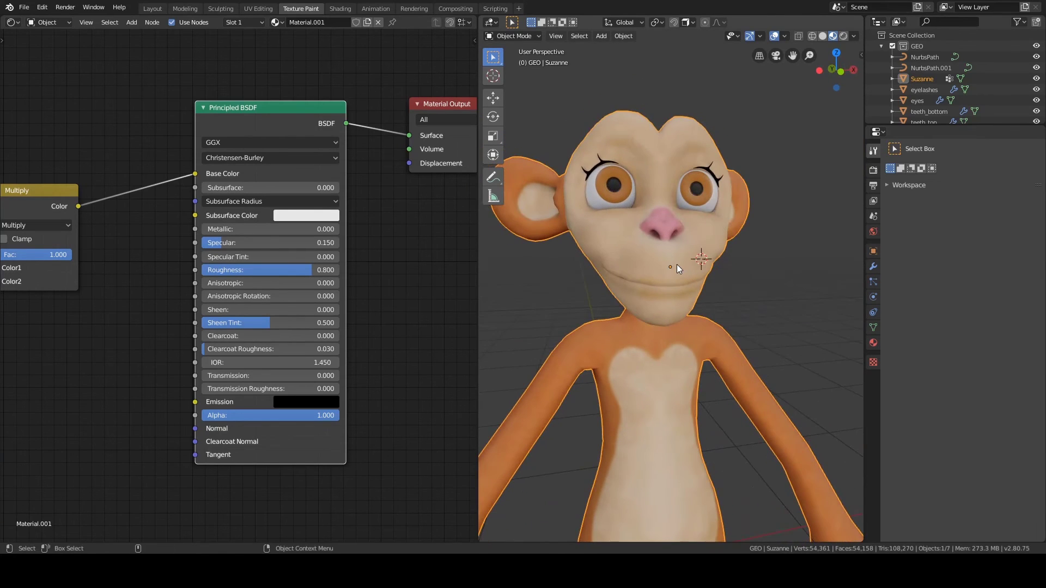
alt+drag(648, 268, 682, 279)
scroll(675, 272, down, 4)
scroll(676, 273, up, 2)
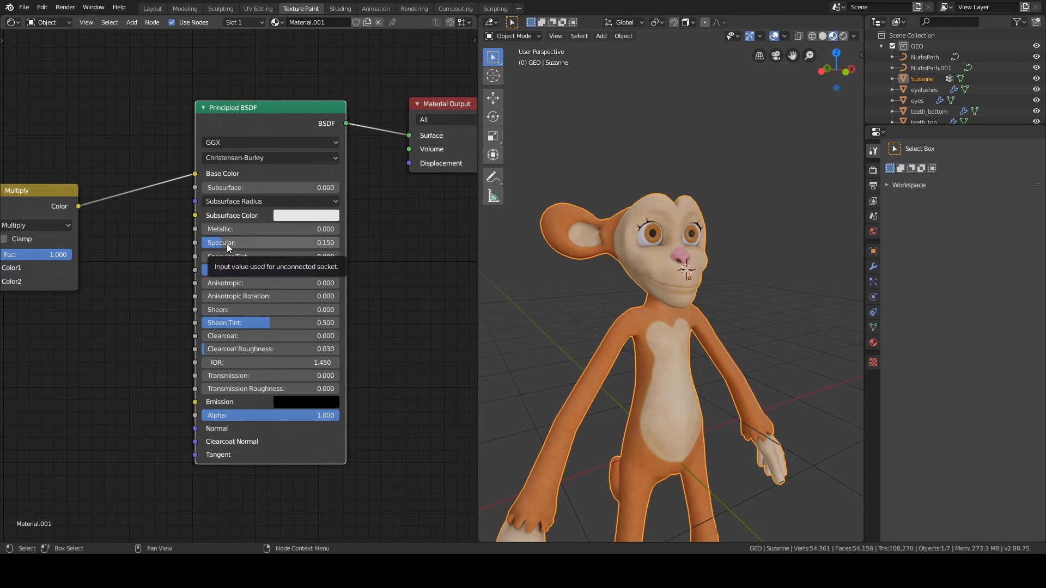
scroll(566, 270, up, 4)
alt+drag(570, 268, 550, 269)
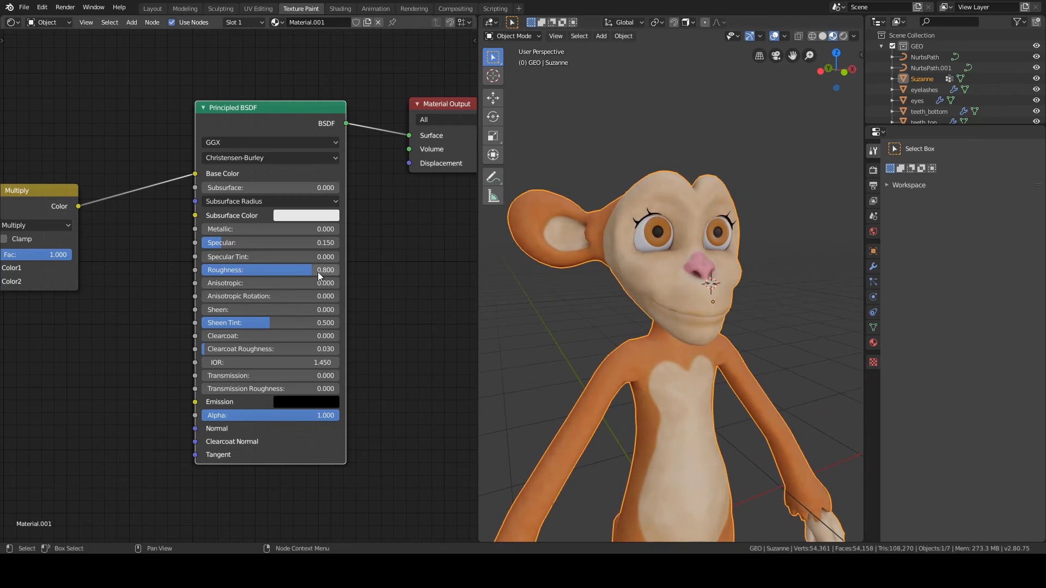
alt+drag(661, 272, 693, 253)
scroll(631, 294, up, 3)
scroll(724, 279, up, 1)
alt+drag(723, 311, 750, 336)
scroll(637, 237, down, 8)
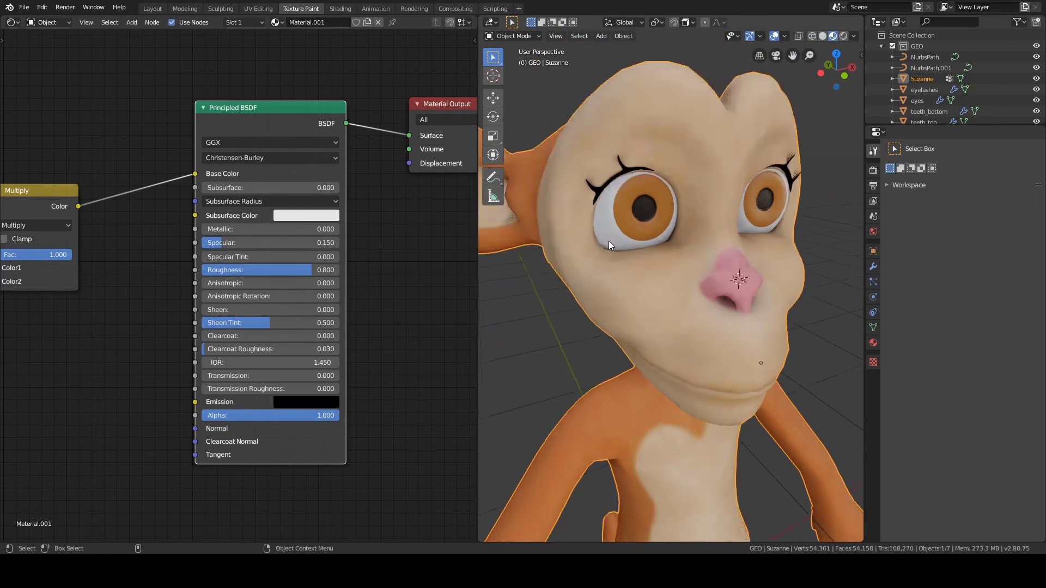
alt+drag(681, 282, 644, 266)
scroll(732, 285, up, 2)
scroll(626, 283, down, 4)
scroll(636, 296, up, 3)
Step: Switch the monkey to Texture Paint mode and begin a new Roughness texture slot named suzanne_roughness
key(ctrl+Tab)
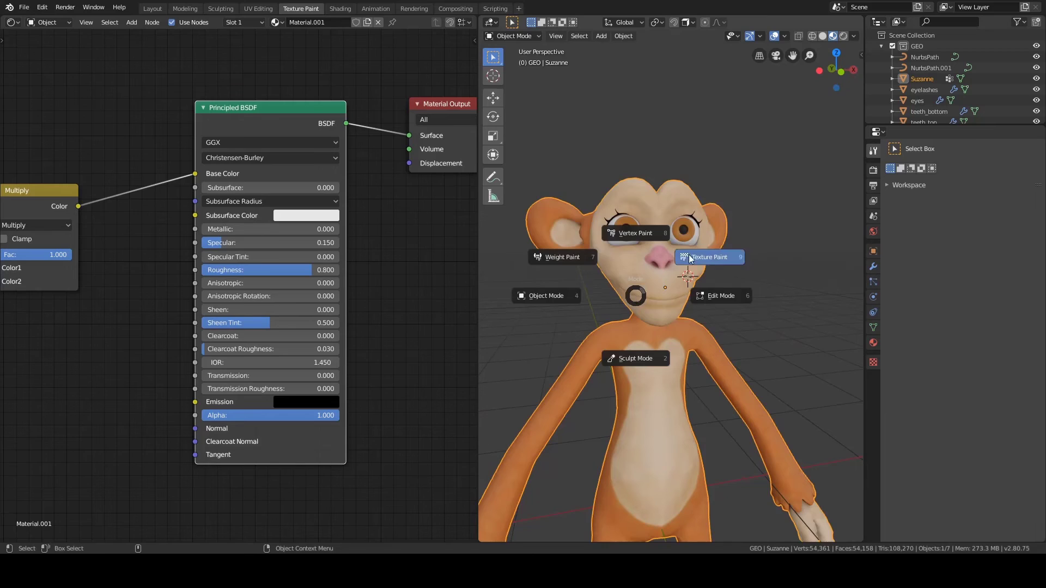
click(678, 286)
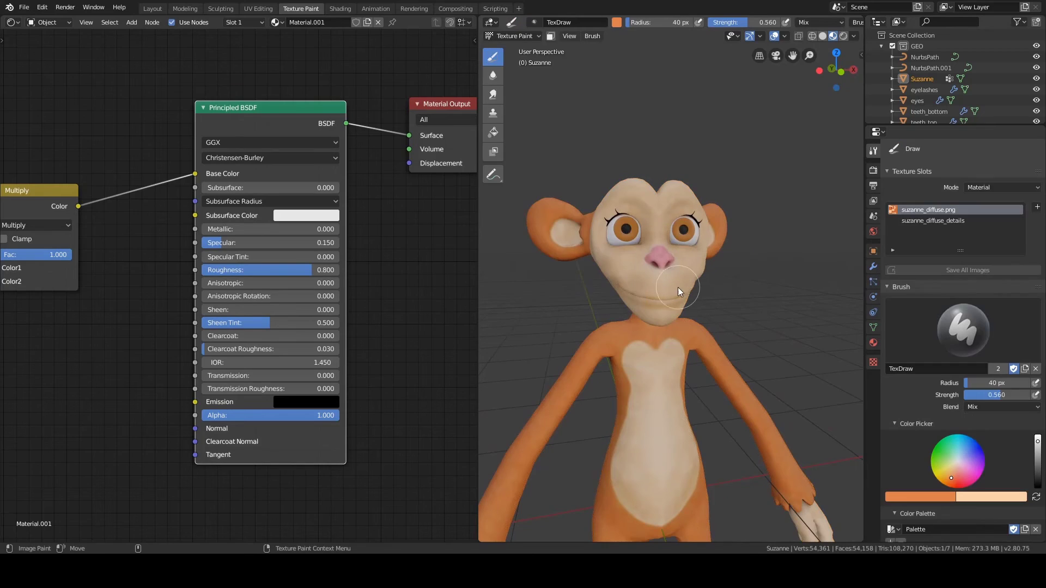
click(1037, 207)
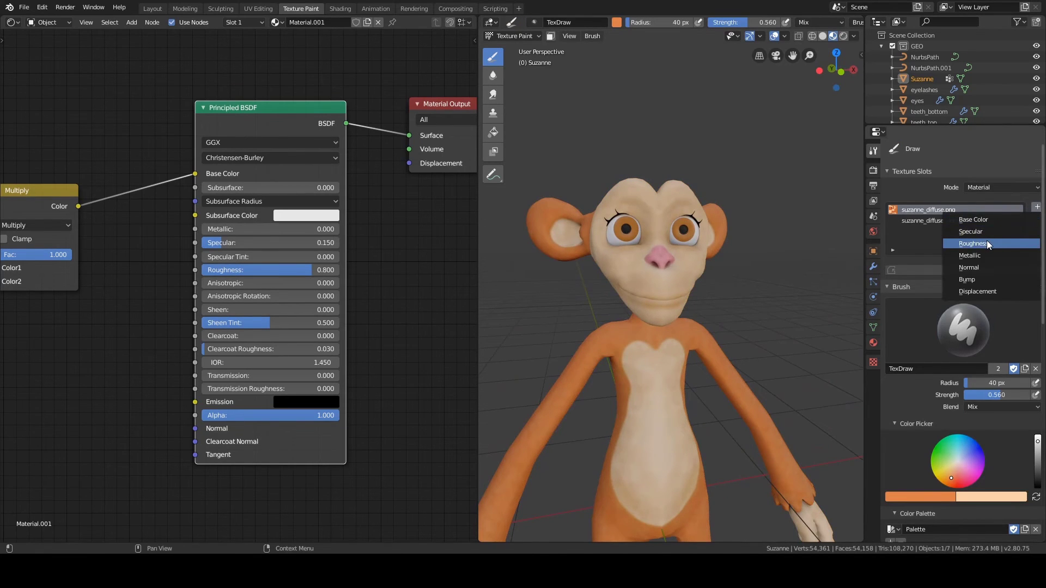
click(979, 243)
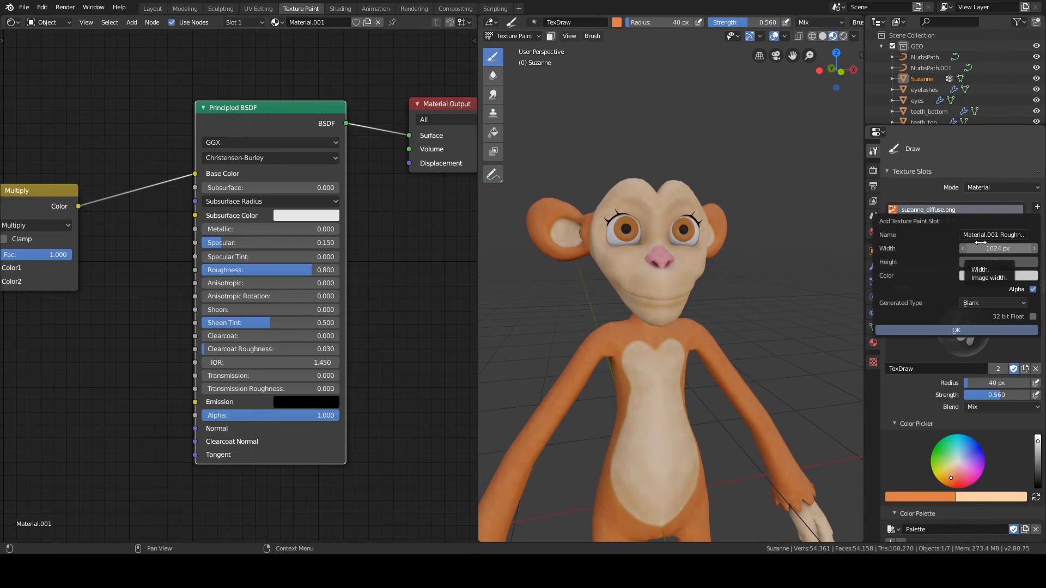
click(988, 235)
text(suzanne_roughness)
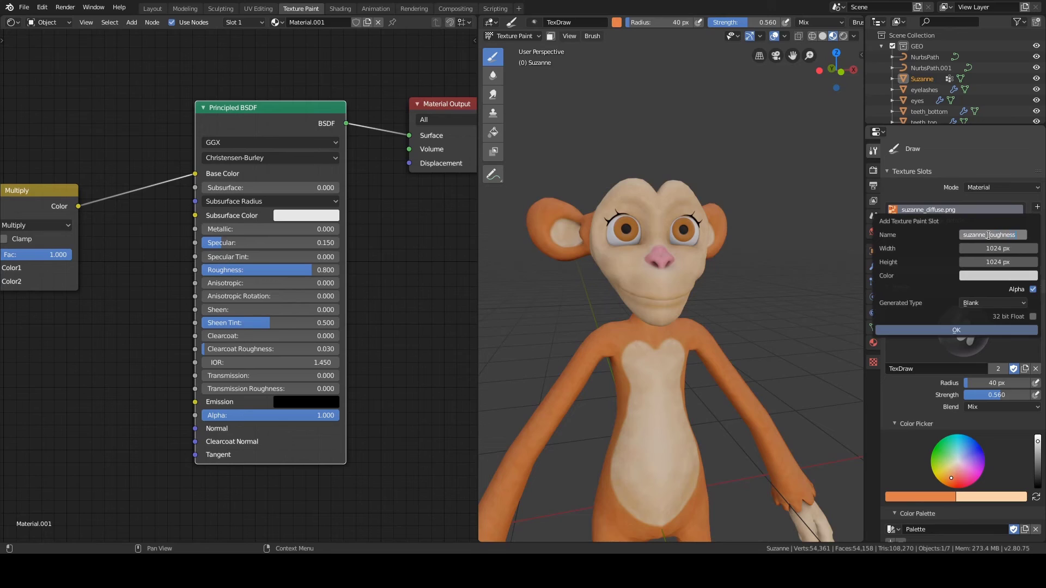
Step: Set the roughness texture to 4096 by 4096 px with a pure white base colour and create it
key(Tab)
text(4096)
key(Tab)
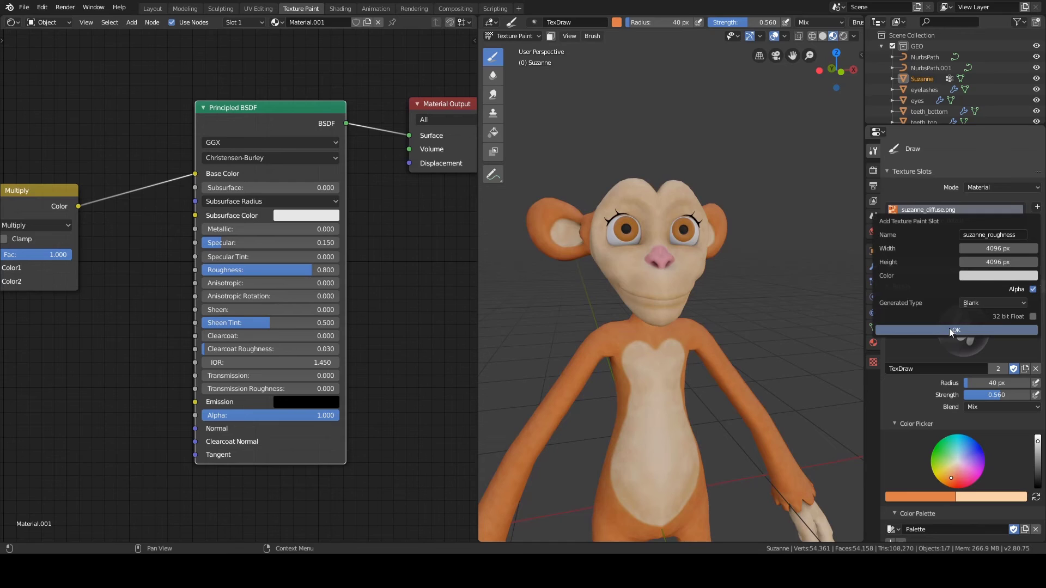
click(979, 278)
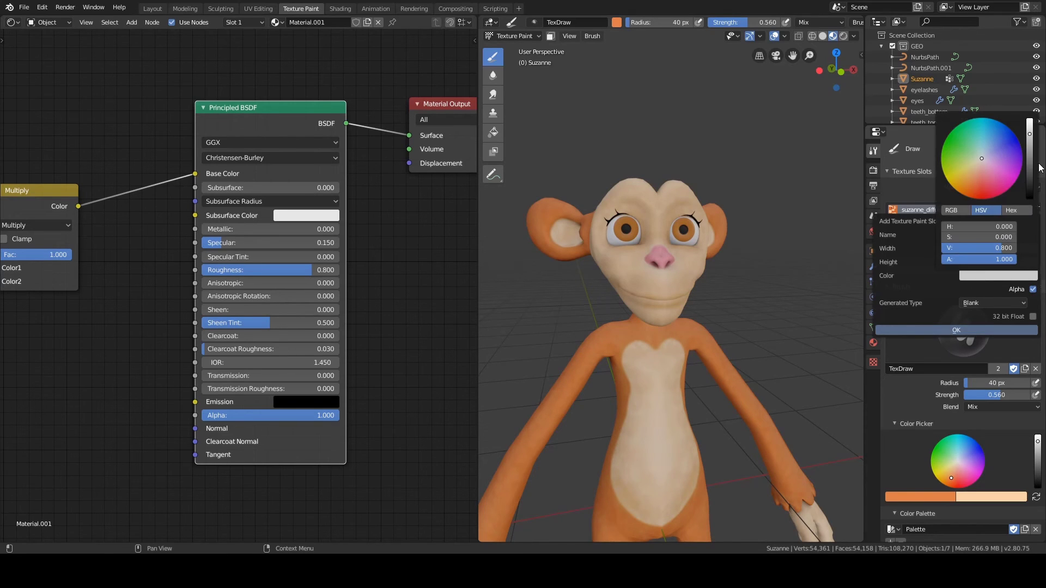
drag(1029, 134, 1034, 121)
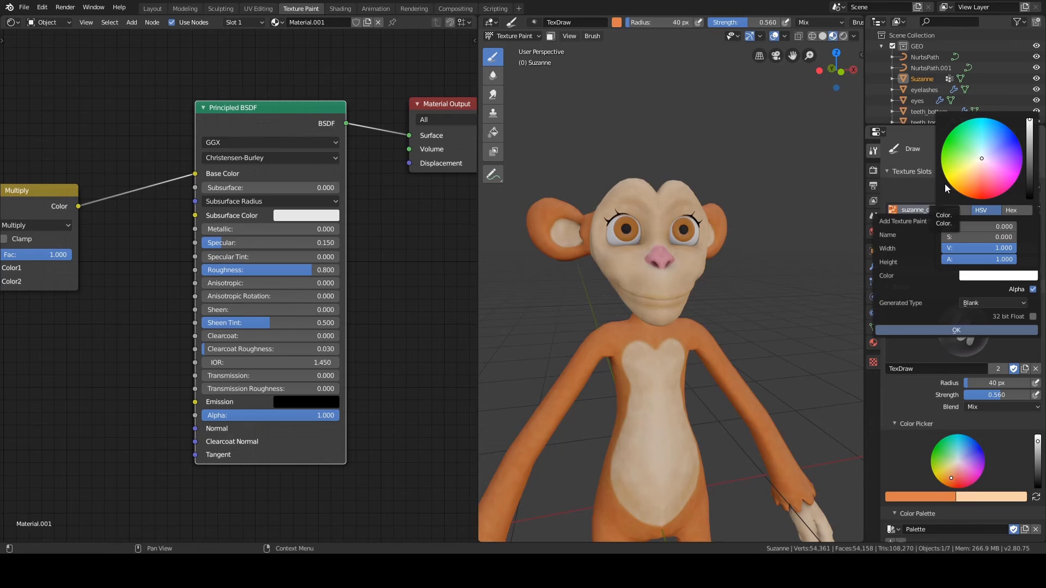
click(956, 330)
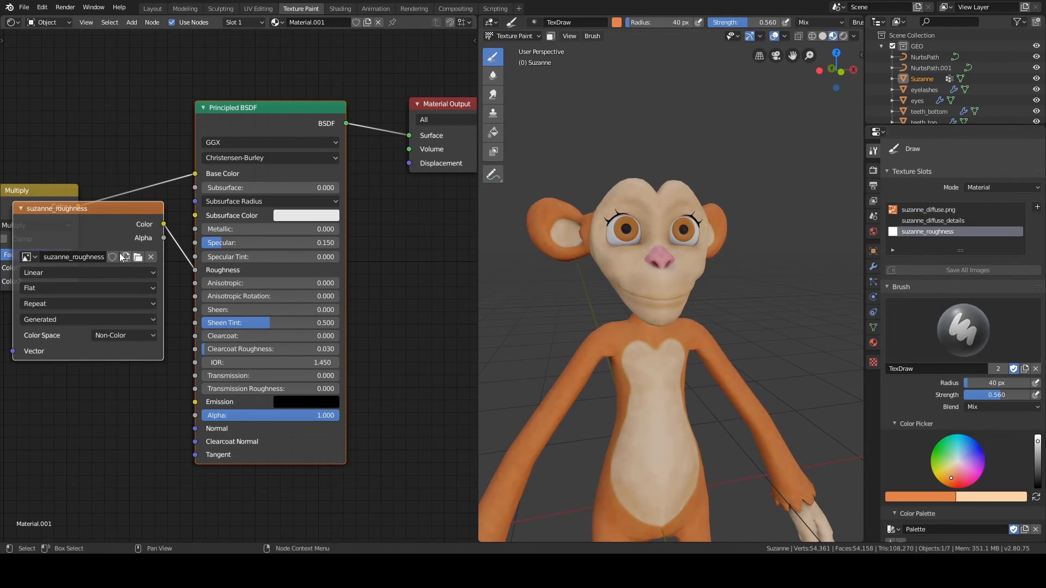
Step: Rearrange the shader nodes so the suzanne_roughness texture sits below Multiply, clear of the Principled BSDF
middle_drag(119, 253, 246, 252)
scroll(246, 252, down, 3)
drag(216, 220, 212, 280)
click(243, 239)
drag(337, 205, 352, 165)
drag(222, 274, 222, 327)
scroll(307, 273, up, 1)
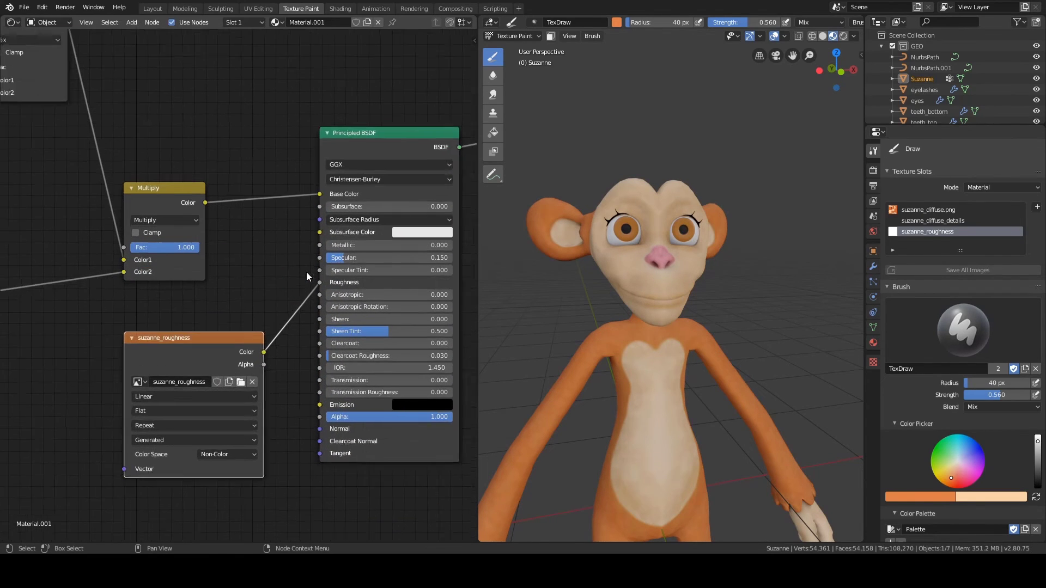
Step: Set the Principled BSDF's Specular to 0.5 and check the shading on the monkey's upper body
scroll(307, 272, up, 1)
drag(359, 253, 404, 256)
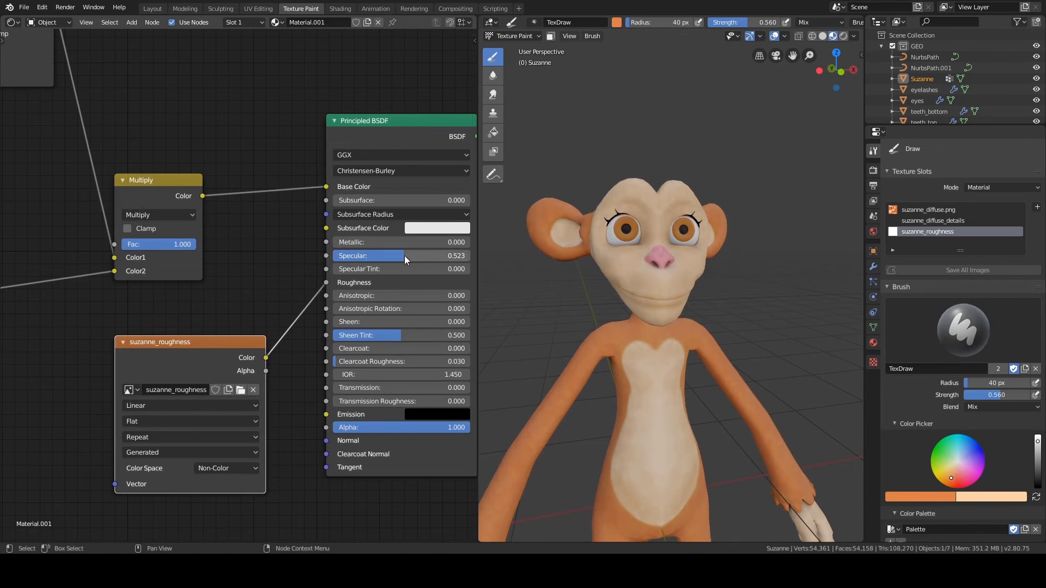
click(404, 256)
text(.5)
key(Return)
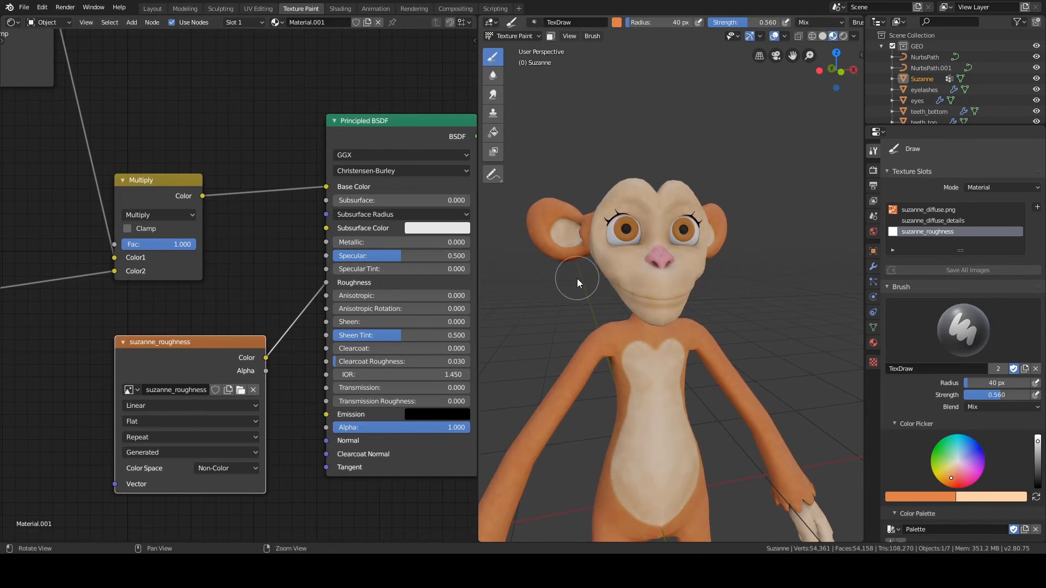
middle_drag(577, 279, 545, 315)
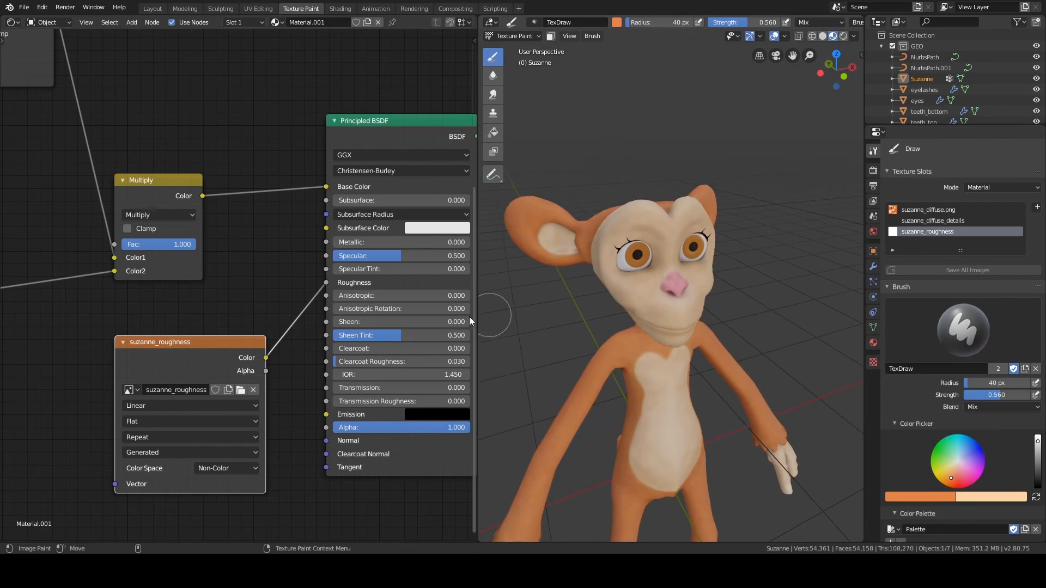
mouse_move(326, 282)
mouse_down()
mouse_move(293, 287)
mouse_move(272, 352)
mouse_move(322, 286)
mouse_up()
middle_drag(779, 328, 727, 303)
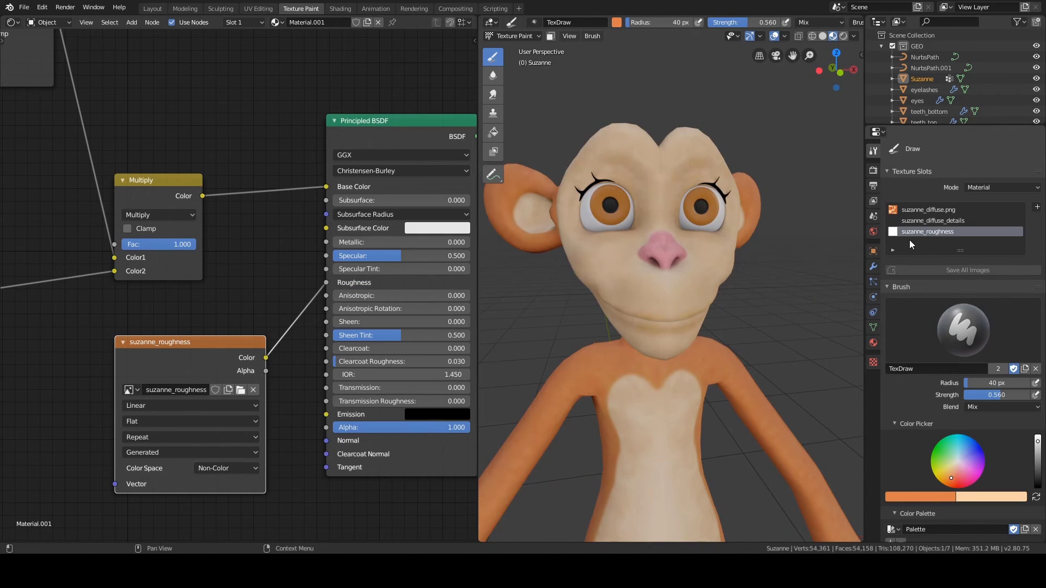
Step: Reduce the texture paint brush radius to 33 px and bring its colour settings into reach
mouse_move(838, 241)
middle_down()
mouse_move(741, 238)
mouse_move(816, 221)
mouse_move(744, 231)
mouse_move(714, 250)
mouse_move(752, 246)
middle_up()
scroll(657, 283, down, 3)
scroll(727, 243, up, 4)
key(f)
click(752, 256)
scroll(930, 390, down, 4)
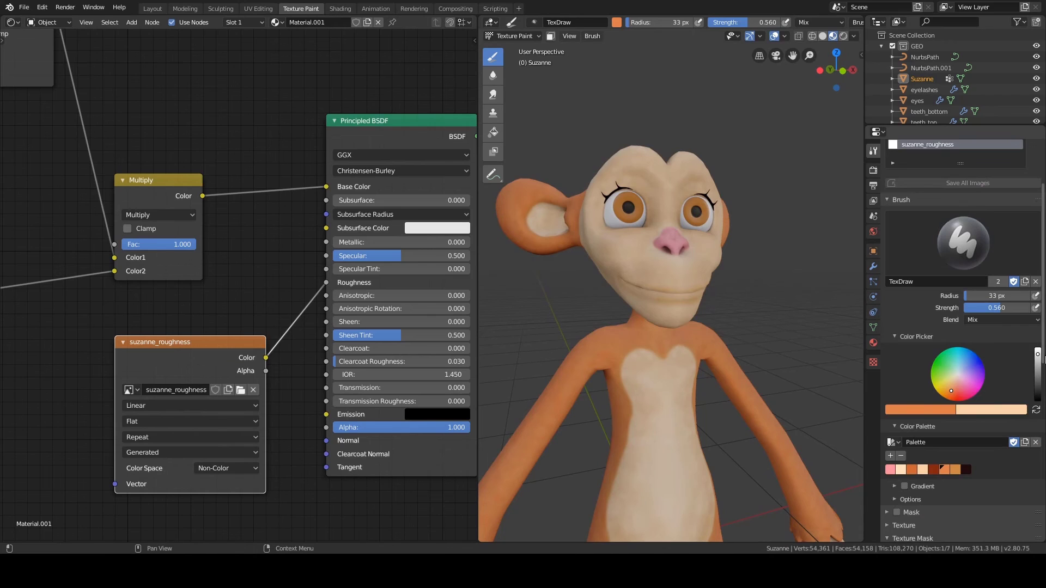
Step: Set the paint brush colour to black and review its texture mask, stroke and symmetry settings
drag(1039, 355, 1038, 407)
middle_drag(779, 299, 764, 303)
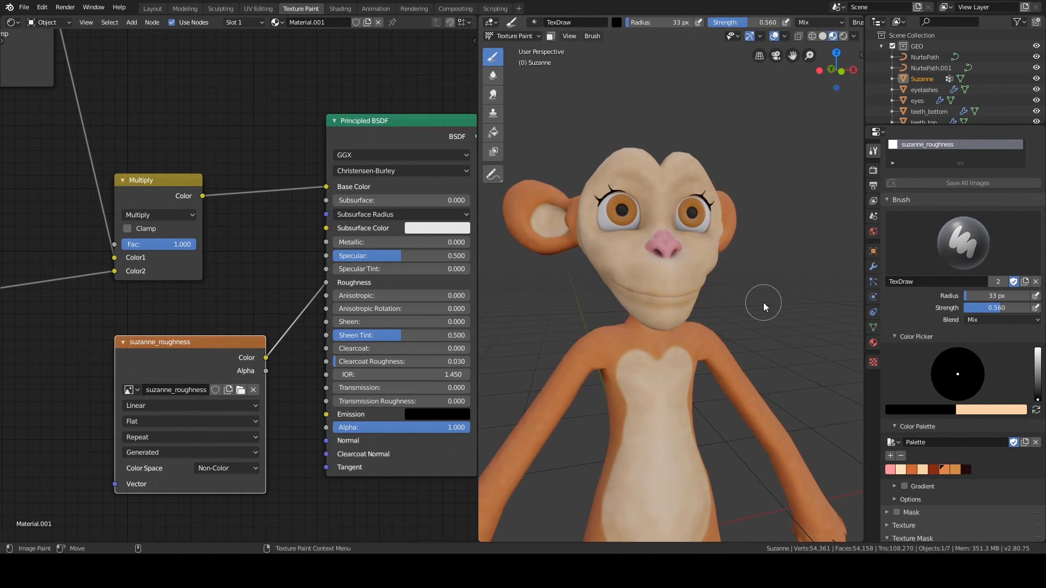
shift+middle_drag(607, 268, 574, 237)
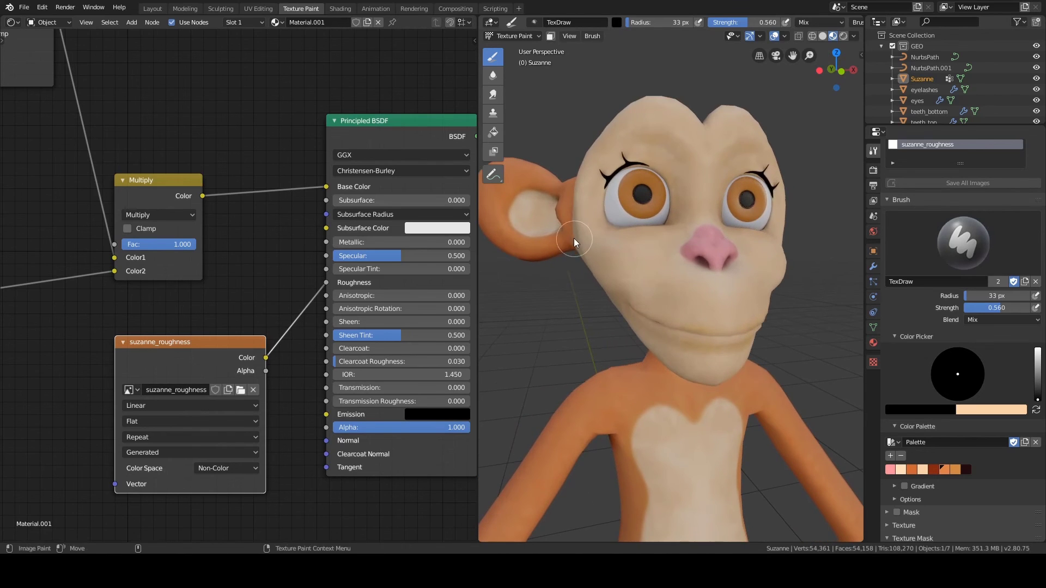
middle_drag(660, 291, 675, 295)
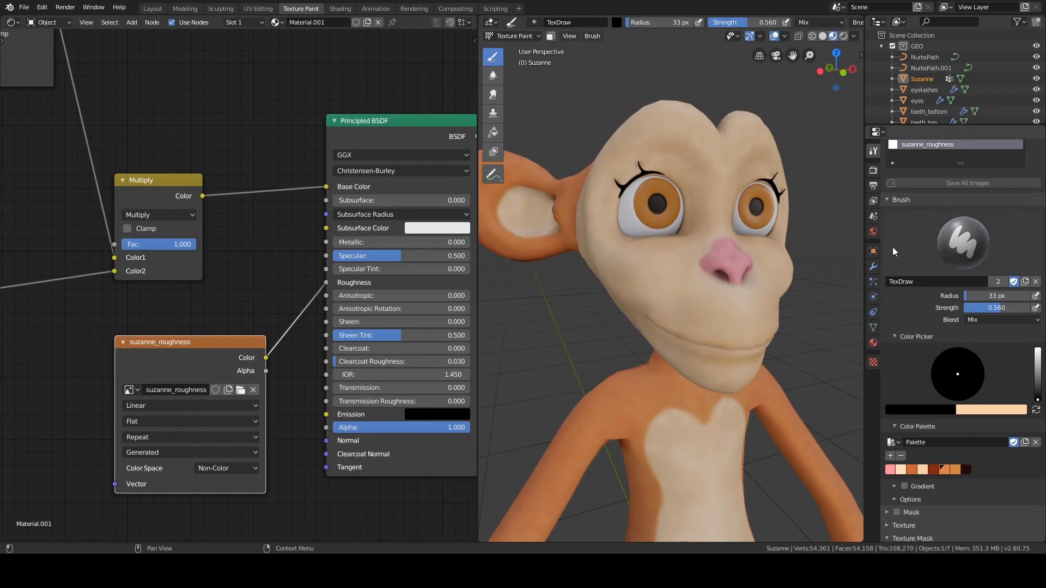
scroll(892, 247, down, 10)
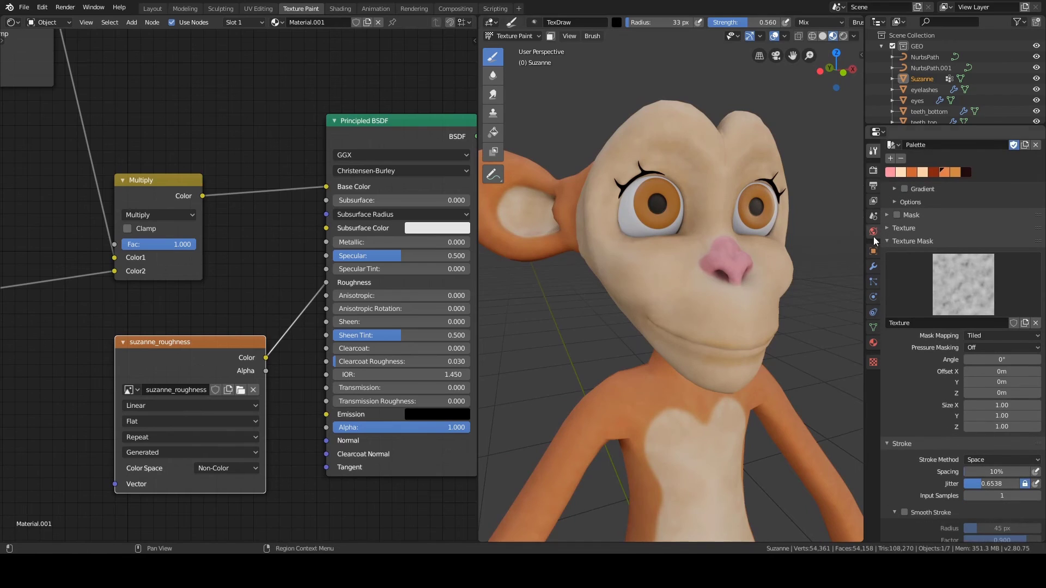
scroll(918, 251, down, 3)
scroll(909, 207, down, 2)
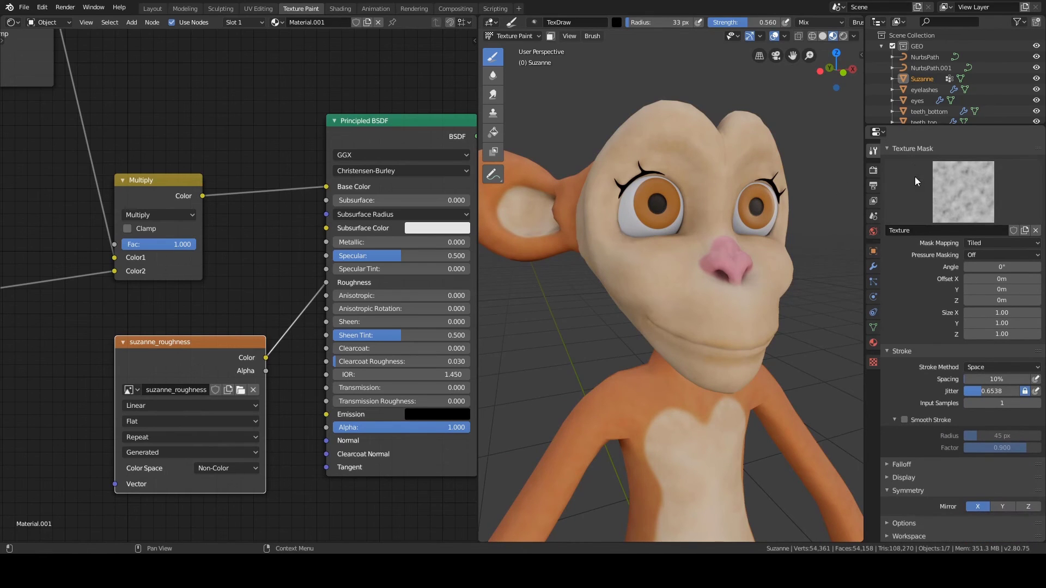
scroll(909, 300, up, 14)
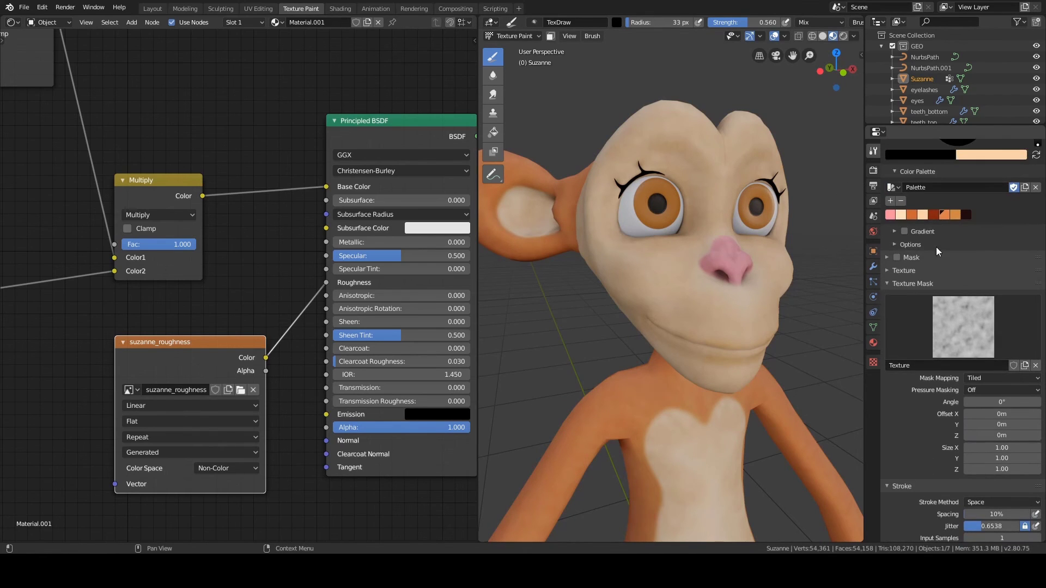
scroll(912, 296, up, 5)
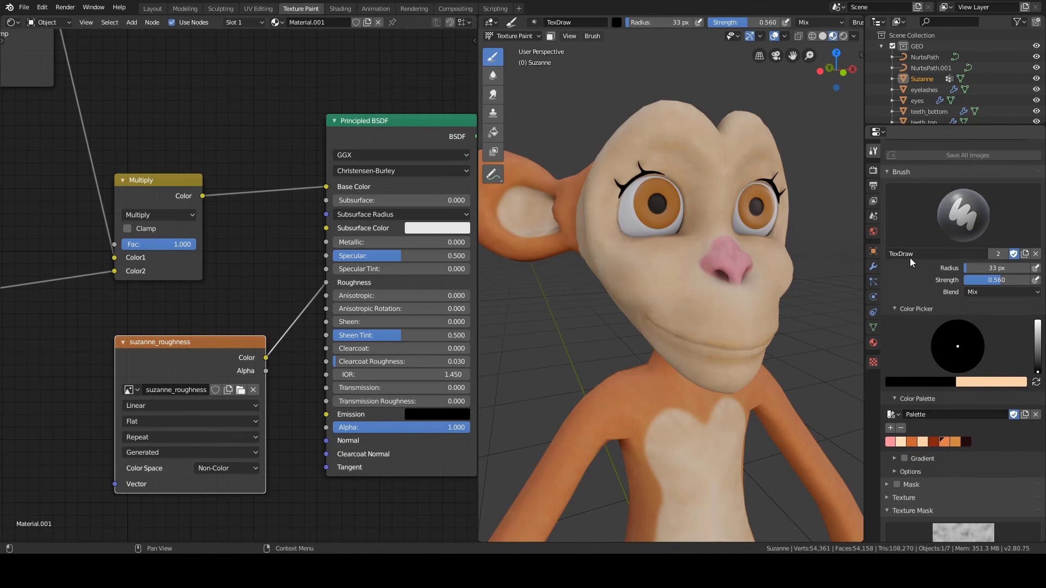
scroll(910, 257, down, 3)
Step: Paint a first black roughness stroke on the side of the monkey's nose
mouse_move(708, 295)
middle_down()
mouse_move(704, 309)
mouse_move(621, 271)
mouse_move(617, 252)
middle_up()
scroll(704, 309, up, 1)
scroll(617, 267, up, 2)
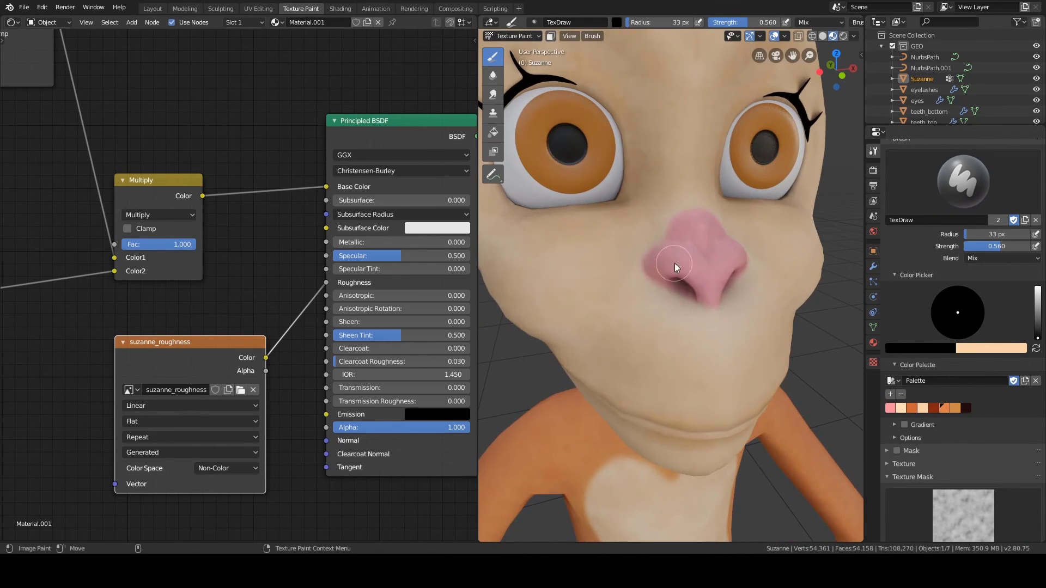
middle_drag(697, 289, 675, 271)
drag(678, 279, 662, 276)
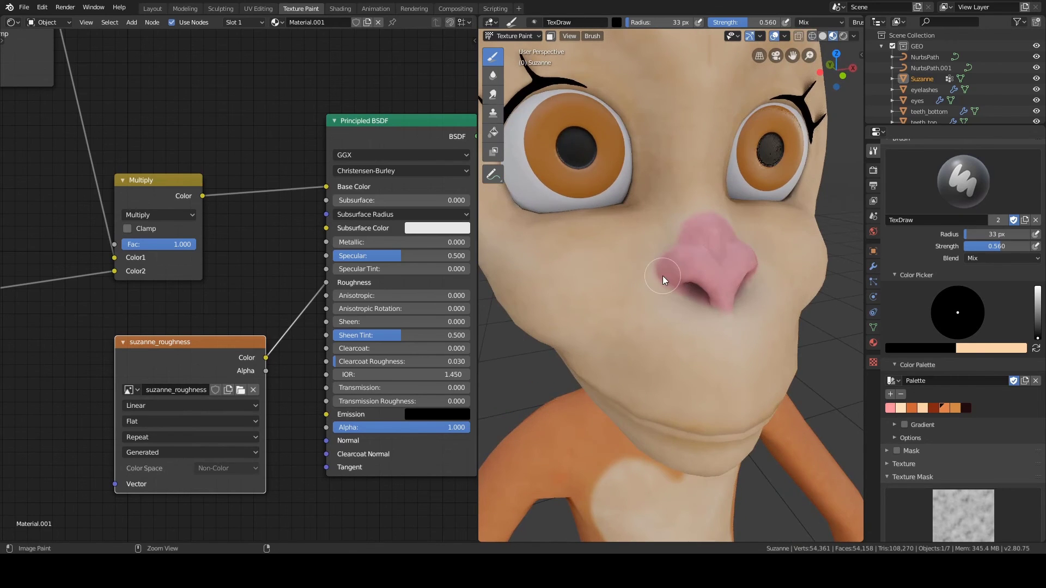
Step: Replace the shader node view with the Image Editor showing suzanne_roughness, framed on the head's UV island
click(13, 22)
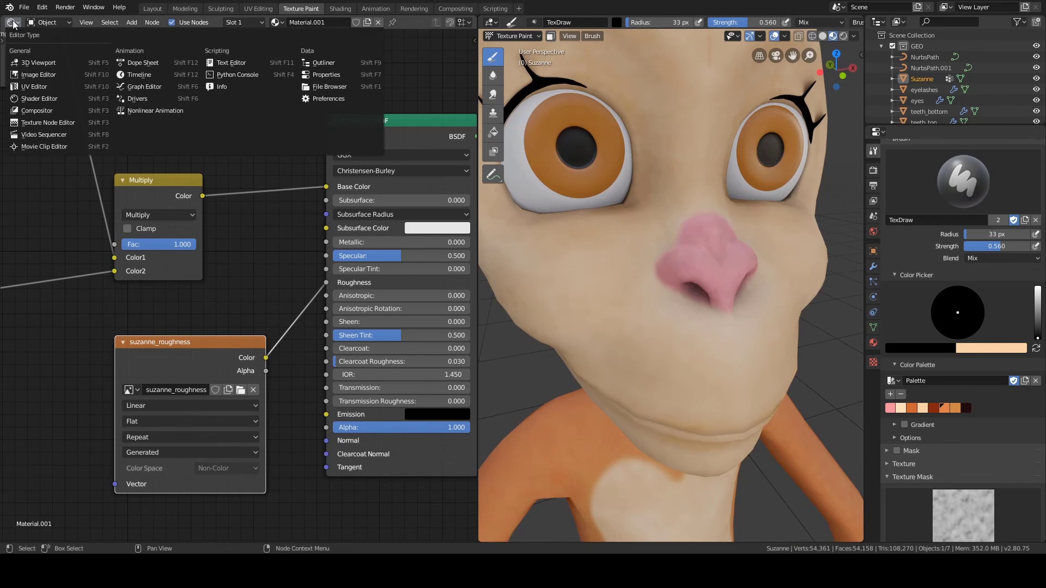
click(36, 76)
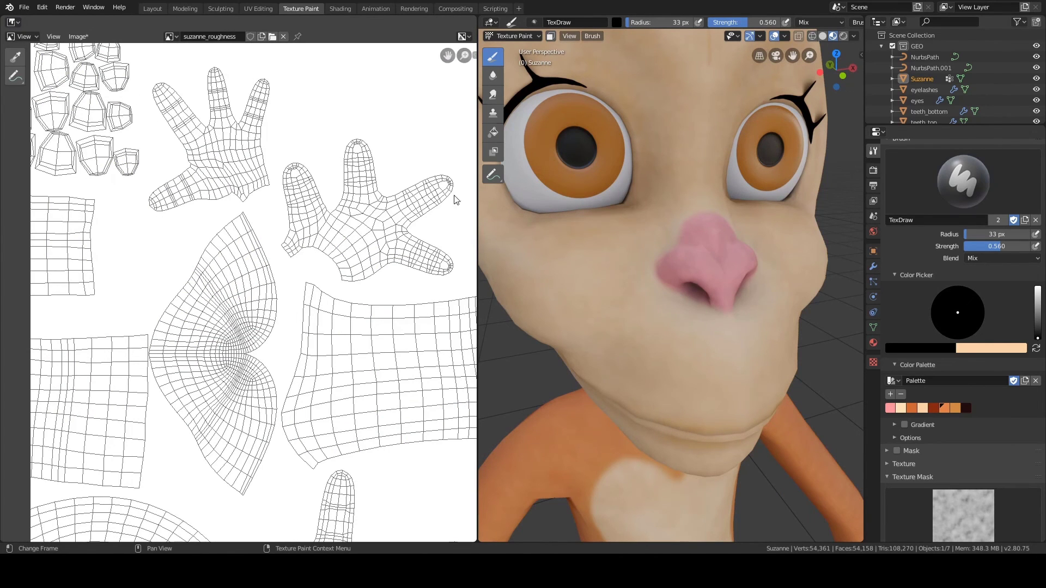
scroll(330, 171, down, 3)
scroll(272, 341, up, 2)
scroll(292, 288, up, 3)
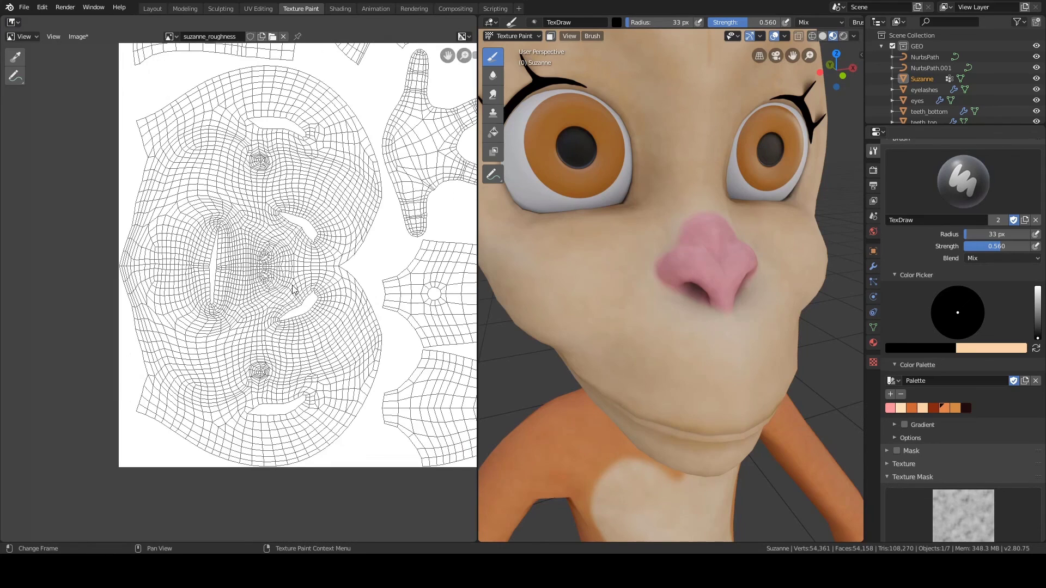
middle_drag(289, 266, 280, 278)
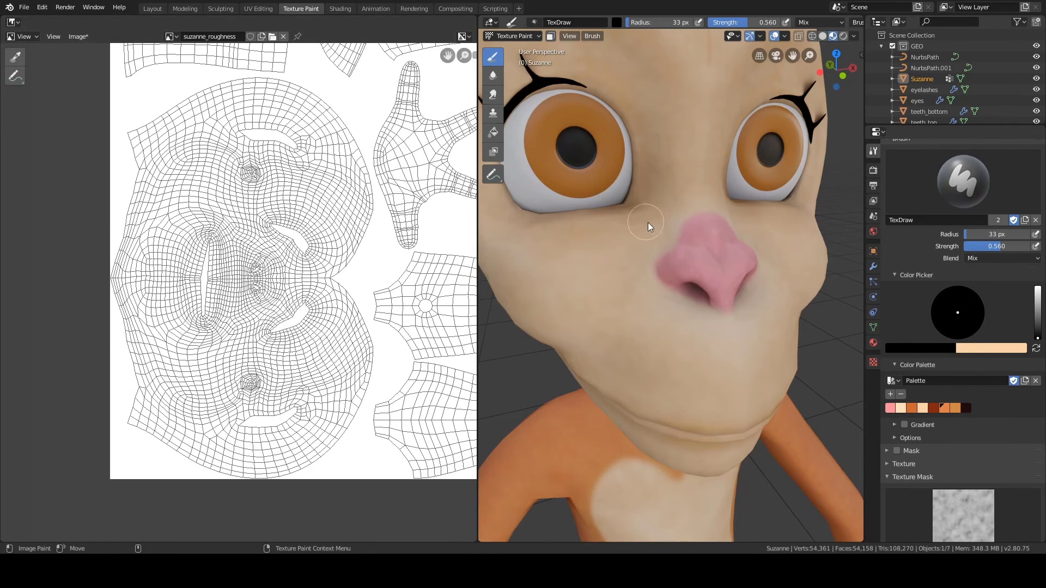
Step: Paint the nose and nostrils black on the roughness map, using a 25 px brush radius for the finer areas
drag(711, 273, 707, 290)
shift+middle_drag(670, 281, 629, 279)
ctrl+middle_drag(629, 279, 613, 255)
mouse_move(613, 254)
mouse_down()
mouse_move(630, 264)
mouse_move(652, 225)
mouse_move(621, 270)
mouse_move(628, 279)
mouse_up()
middle_drag(660, 286, 701, 242)
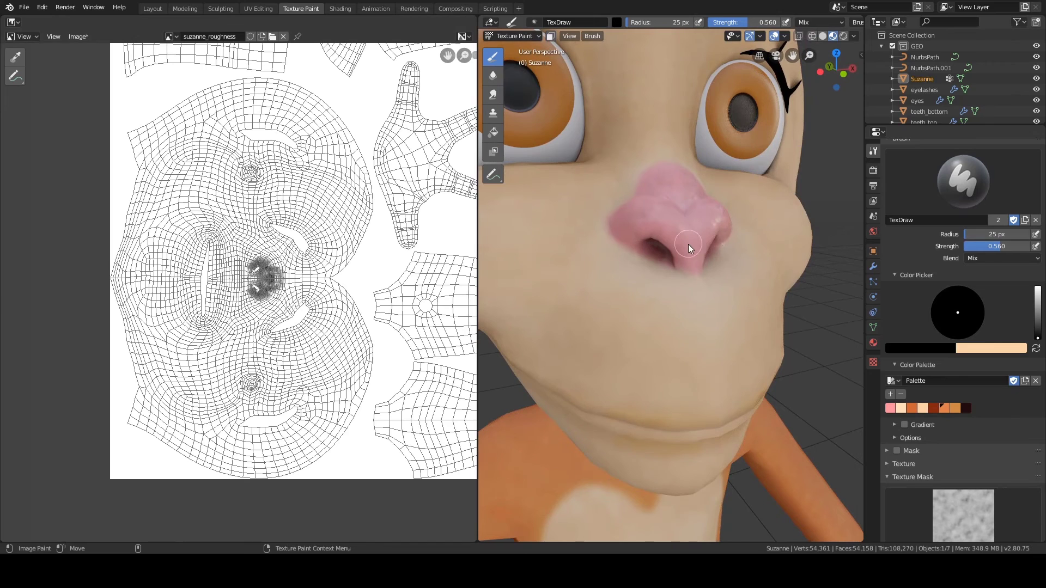
Step: Paint black roughness along the lower and upper lips, enlarging the brush radius to 28 px
middle_drag(662, 207, 636, 244)
drag(573, 232, 676, 264)
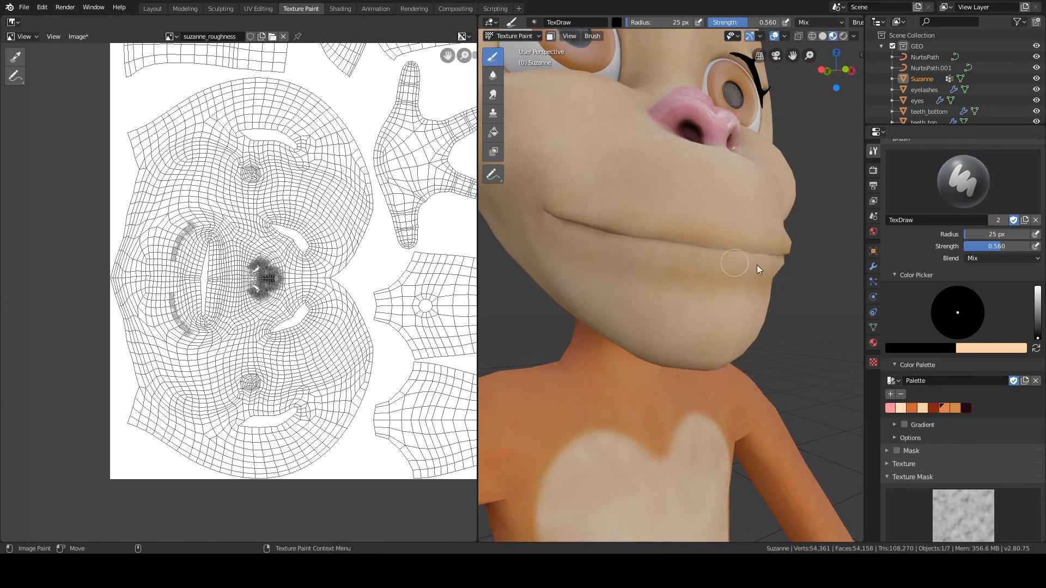
key(f)
click(666, 244)
drag(603, 227, 738, 250)
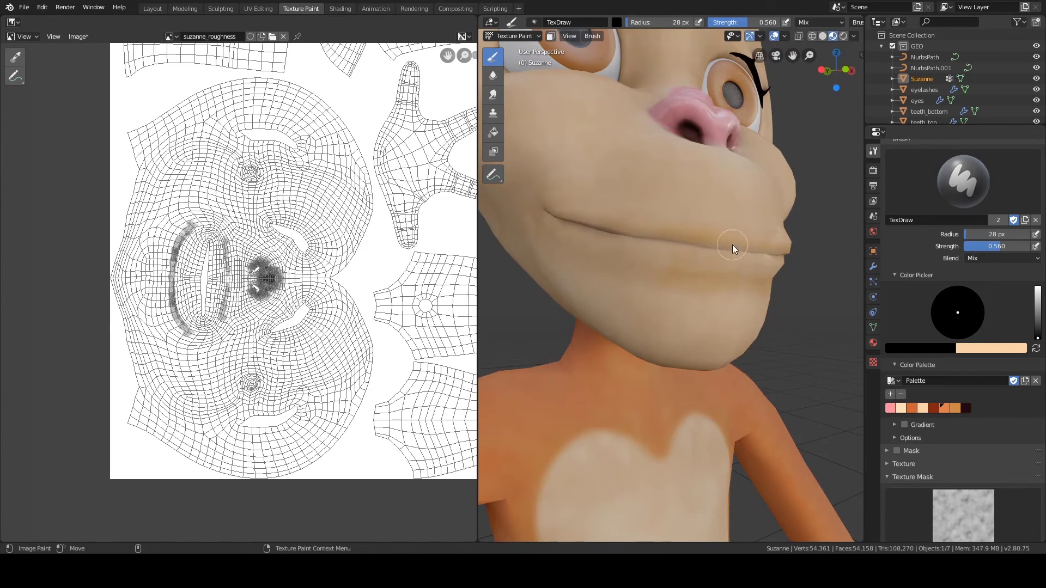
Step: Paint black roughness strokes around the eye, along the lower lid and up its inner corner
middle_drag(712, 245, 678, 295)
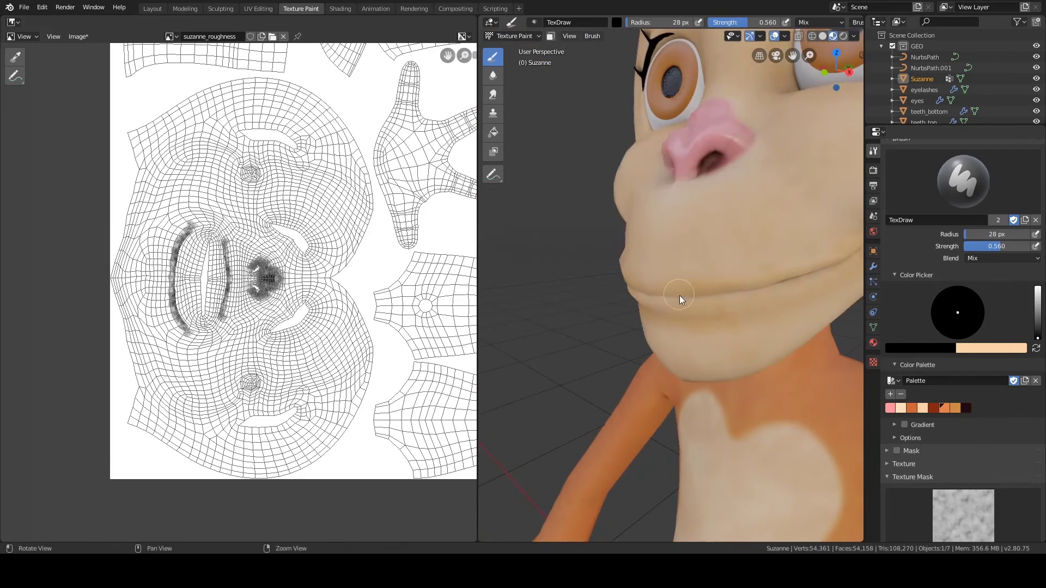
shift+middle_drag(659, 198, 643, 330)
mouse_move(773, 259)
shift+middle_down()
mouse_move(591, 288)
mouse_move(567, 250)
mouse_move(607, 295)
shift+middle_up()
drag(613, 301, 684, 325)
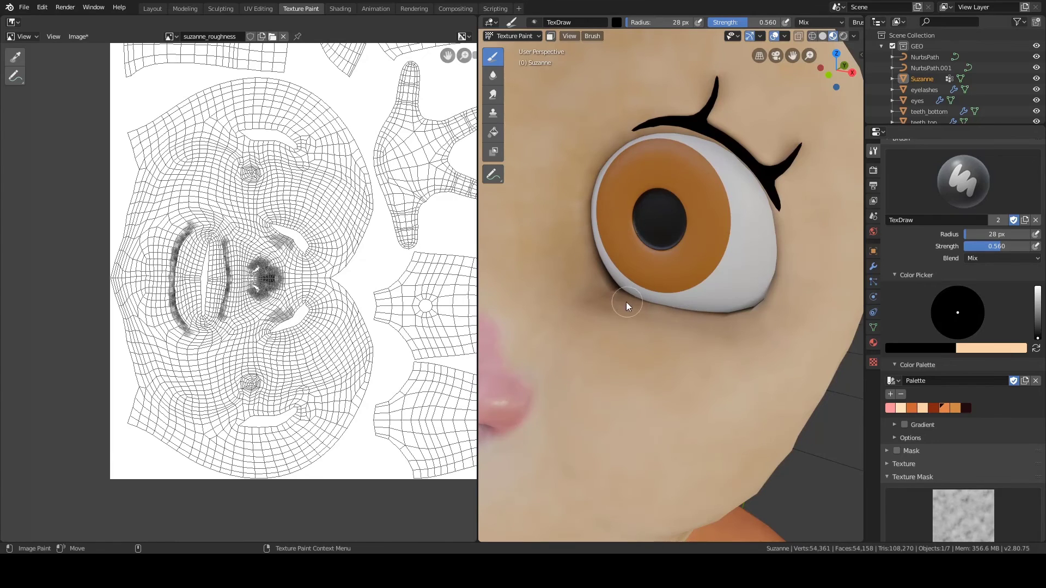
drag(626, 302, 751, 322)
drag(661, 321, 618, 301)
middle_drag(657, 250, 670, 243)
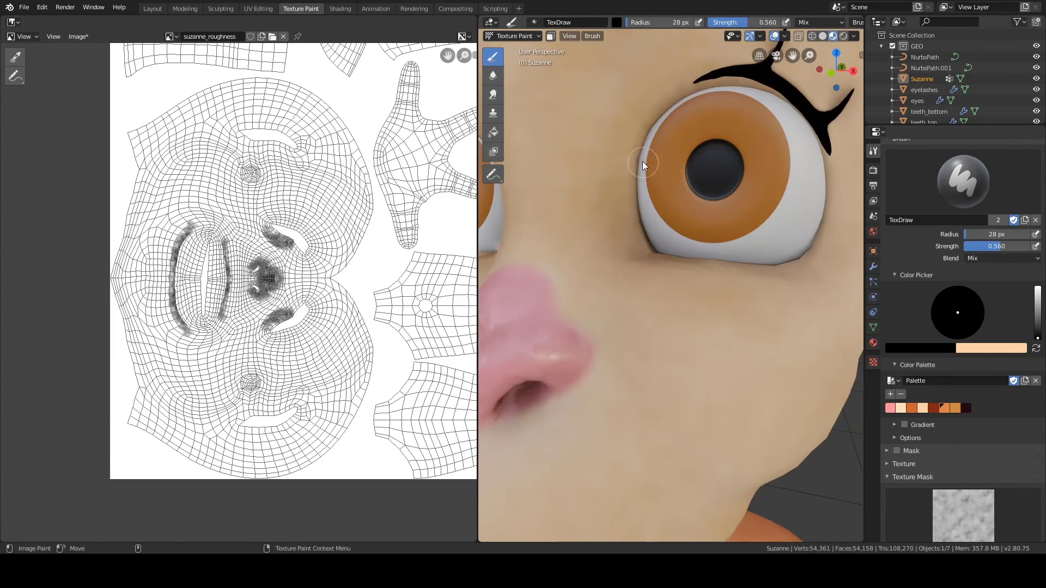
drag(642, 161, 648, 258)
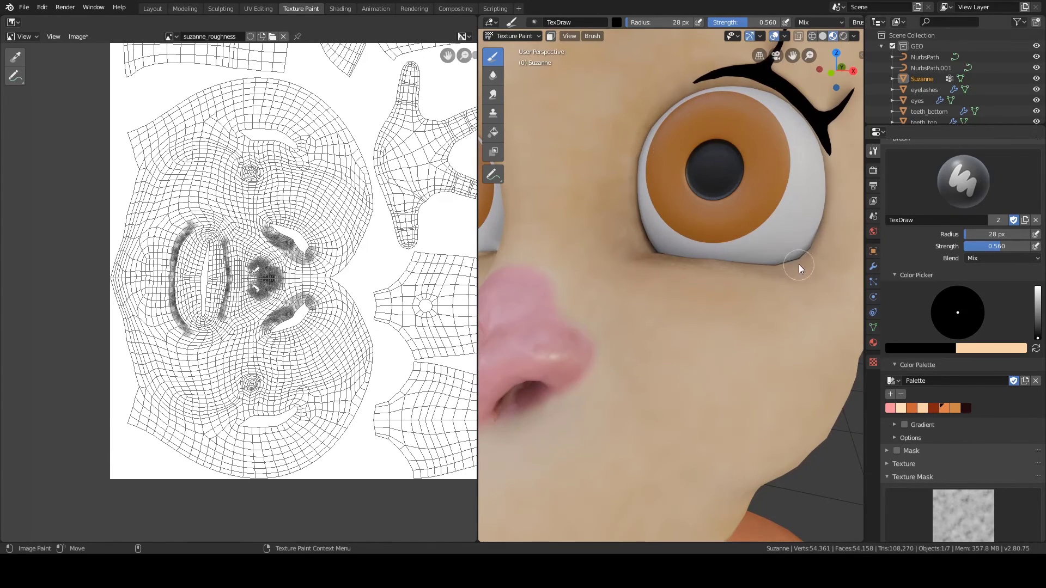
Step: Inspect the shading on the whole character and then the thumbnail of the monkey's hand up close
scroll(708, 234, down, 6)
middle_drag(666, 274, 639, 251)
scroll(751, 315, down, 5)
middle_drag(752, 315, 568, 423)
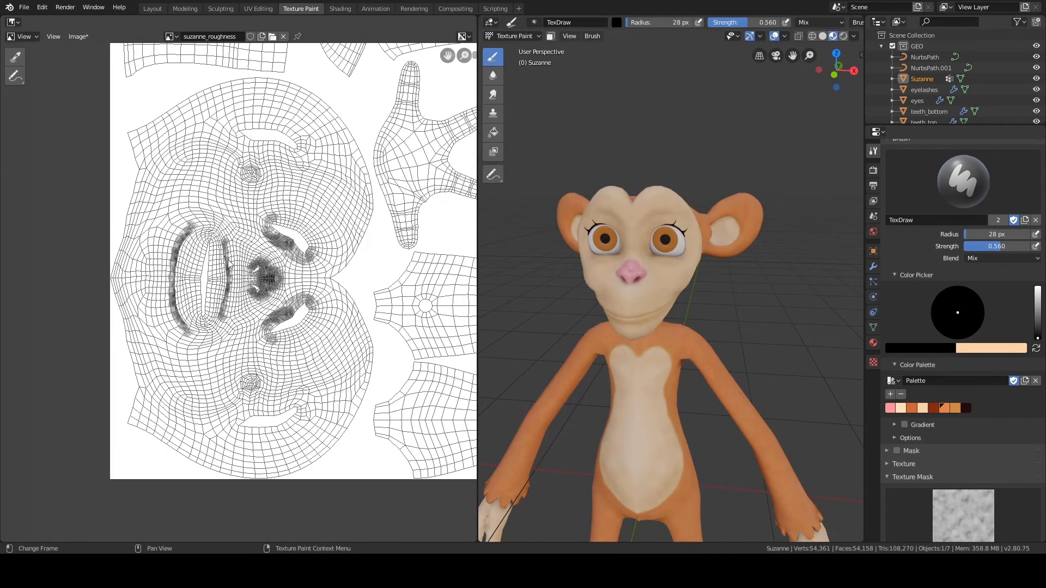
mouse_move(596, 311)
middle_down()
mouse_move(672, 326)
mouse_move(716, 307)
mouse_move(721, 328)
mouse_move(645, 322)
mouse_move(675, 350)
mouse_move(663, 289)
mouse_move(637, 286)
middle_up()
shift+middle_drag(709, 343, 671, 267)
scroll(645, 328, up, 2)
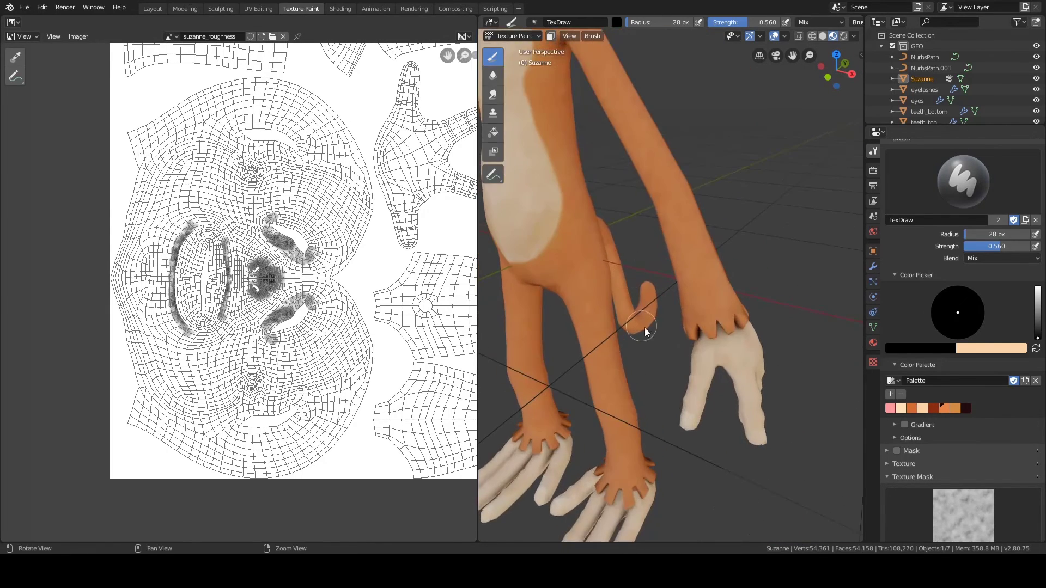
shift+middle_drag(645, 327, 727, 261)
scroll(599, 271, up, 3)
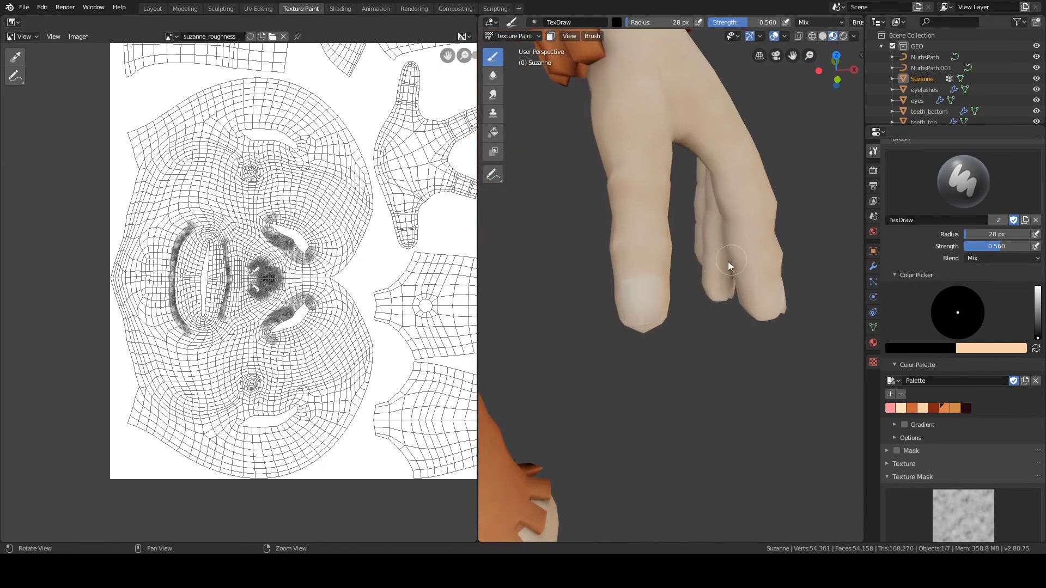
drag(625, 306, 653, 312)
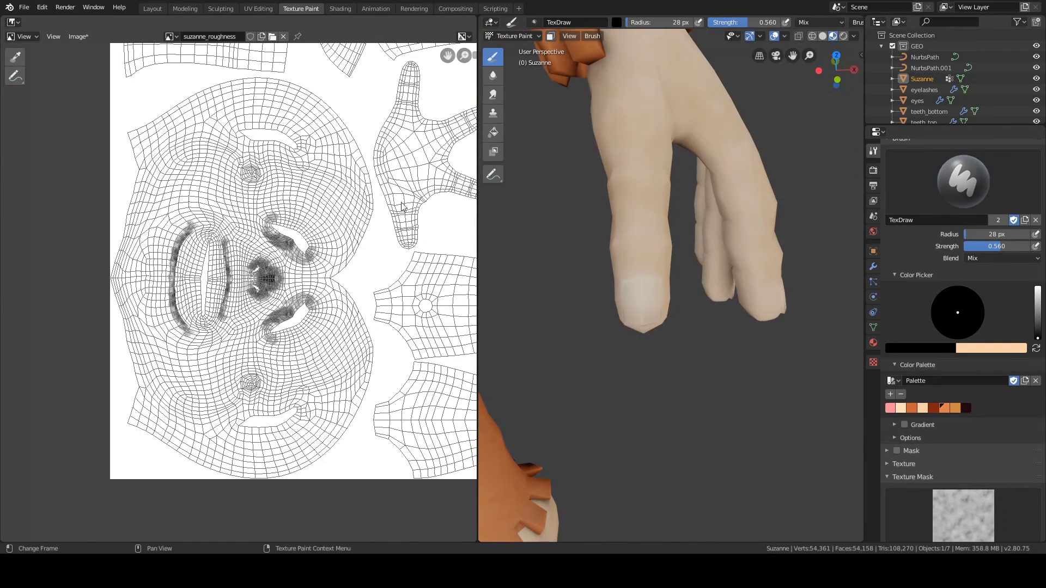
Step: Switch the Image Editor to Paint mode, frame the nail UV islands and set the brush radius to 41 px
middle_drag(323, 47, 348, 279)
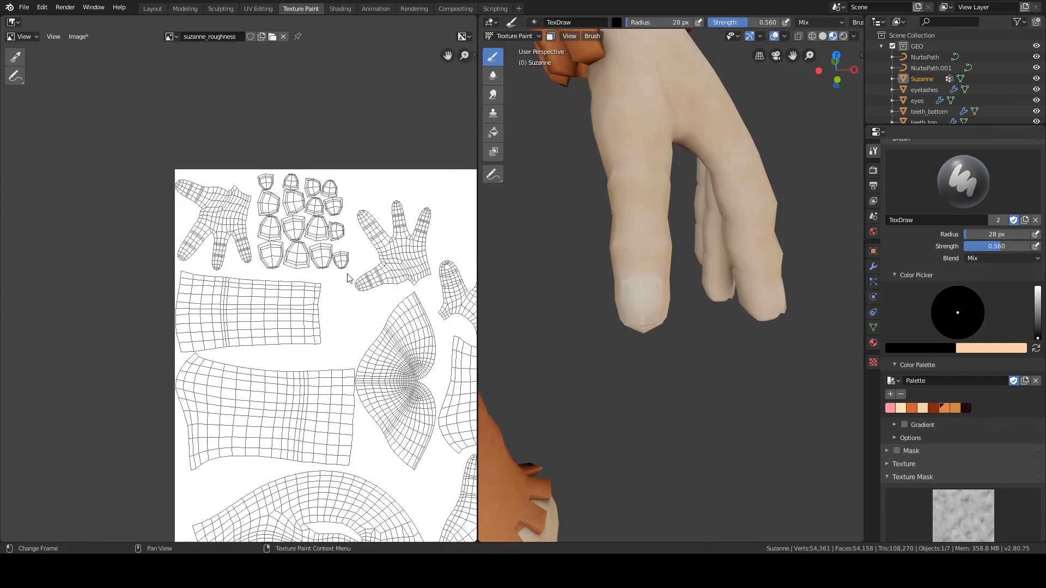
click(23, 36)
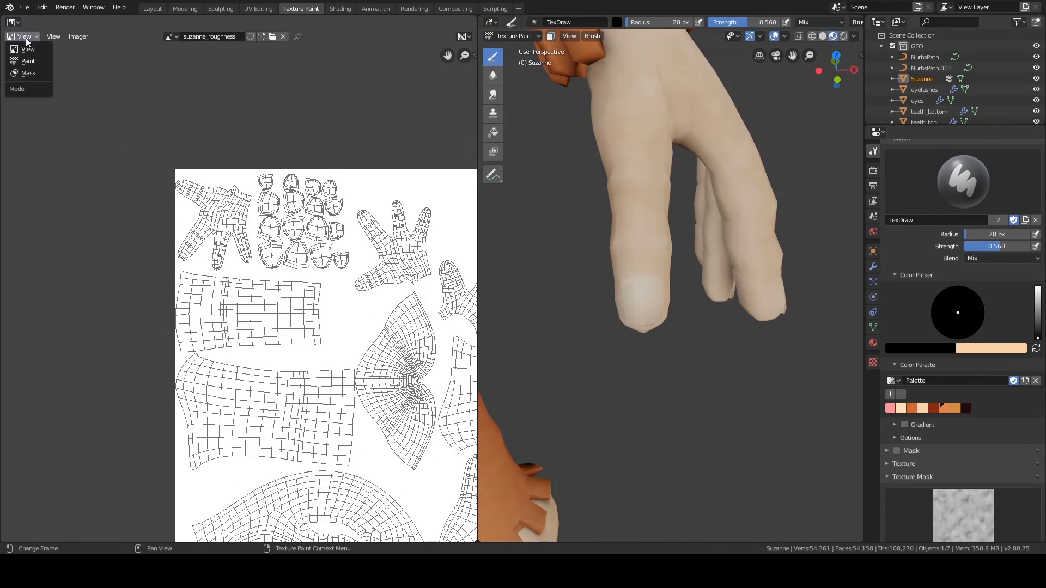
click(35, 68)
right_click(295, 252)
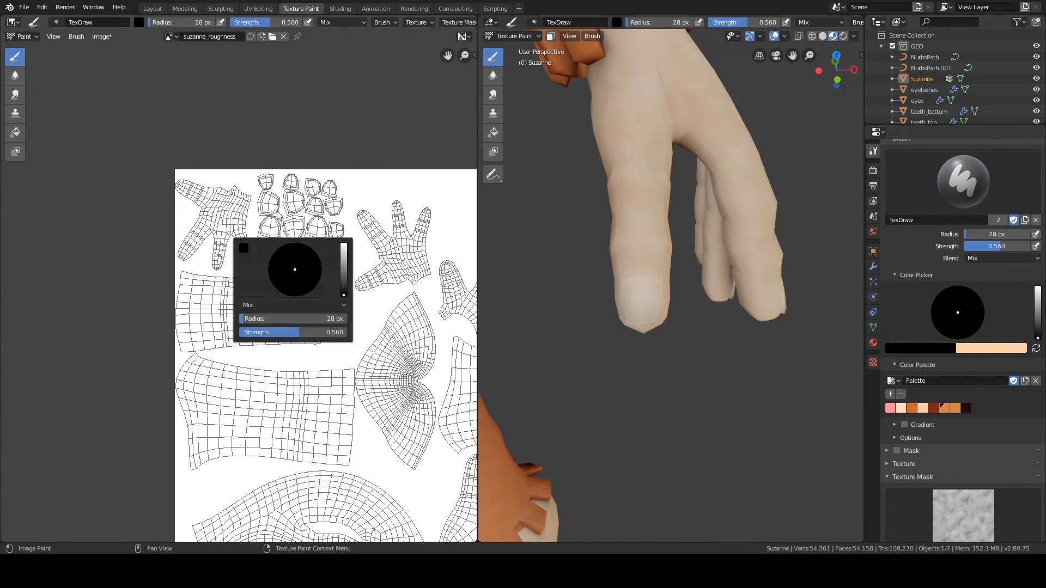
scroll(244, 224, up, 3)
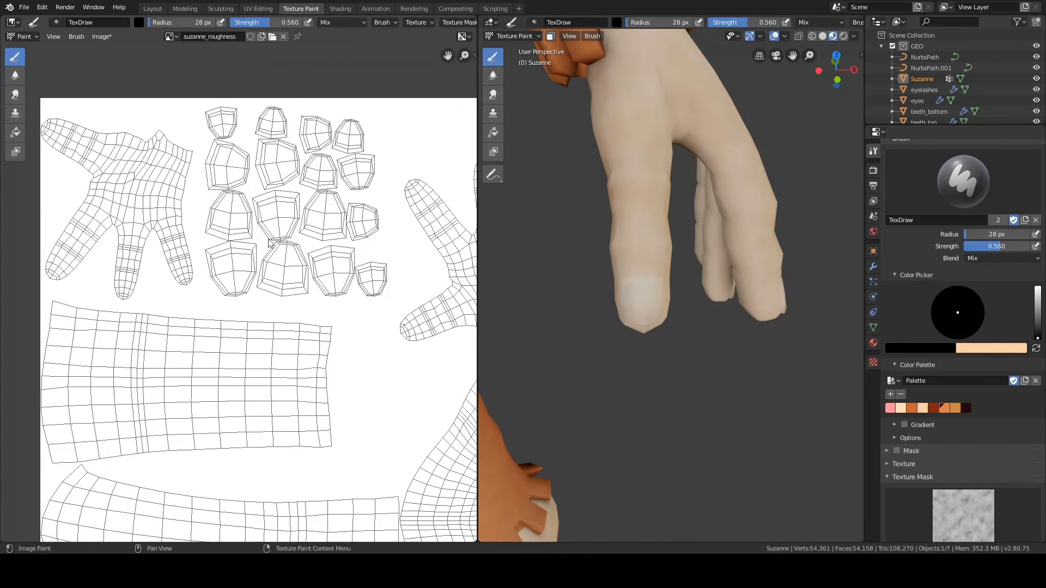
key(f)
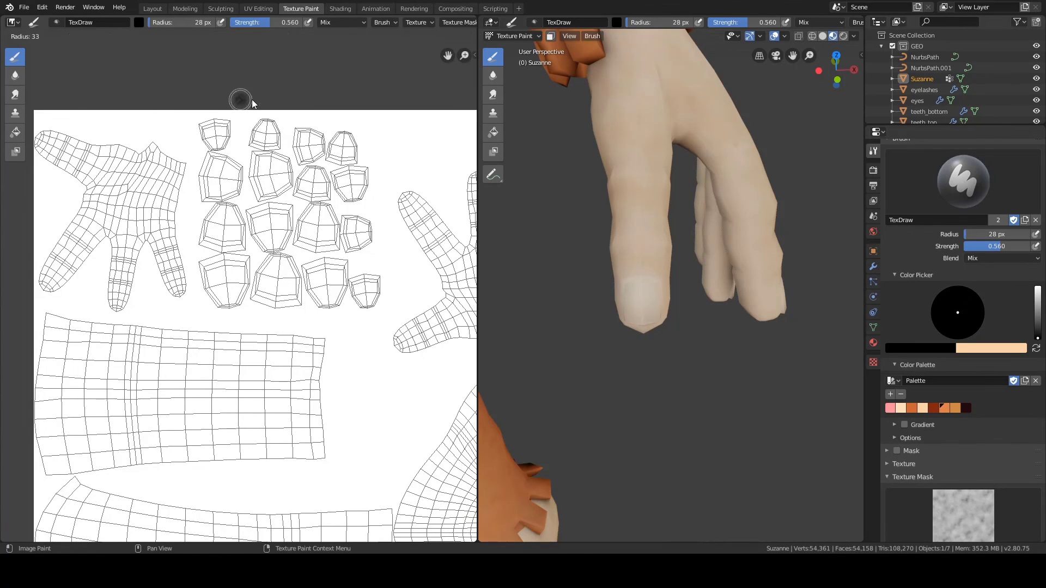
click(254, 101)
Step: Paint all the nail UV islands black on the roughness map and check the shine on the fingernails
mouse_move(364, 281)
mouse_down()
mouse_move(366, 293)
mouse_move(319, 281)
mouse_move(280, 295)
mouse_move(256, 272)
mouse_move(221, 277)
mouse_move(212, 269)
mouse_move(228, 244)
mouse_move(210, 218)
mouse_move(228, 240)
mouse_move(236, 291)
mouse_up()
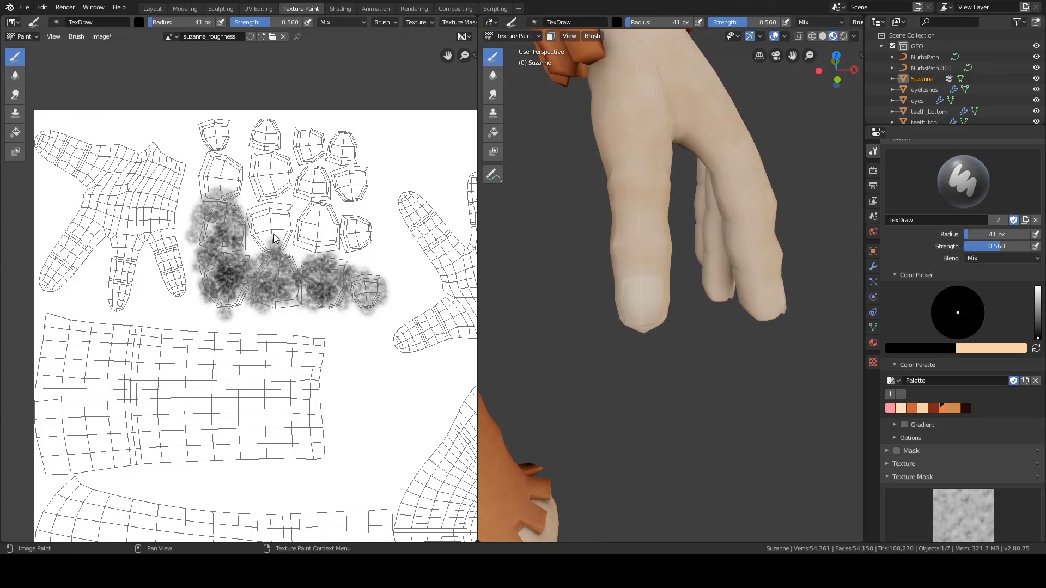
mouse_move(274, 238)
mouse_down()
mouse_move(272, 220)
mouse_move(309, 208)
mouse_move(357, 237)
mouse_move(345, 144)
mouse_move(310, 188)
mouse_move(321, 178)
mouse_move(297, 144)
mouse_move(265, 143)
mouse_move(275, 185)
mouse_move(267, 164)
mouse_move(215, 177)
mouse_move(209, 133)
mouse_move(306, 286)
mouse_up()
middle_drag(665, 238, 623, 228)
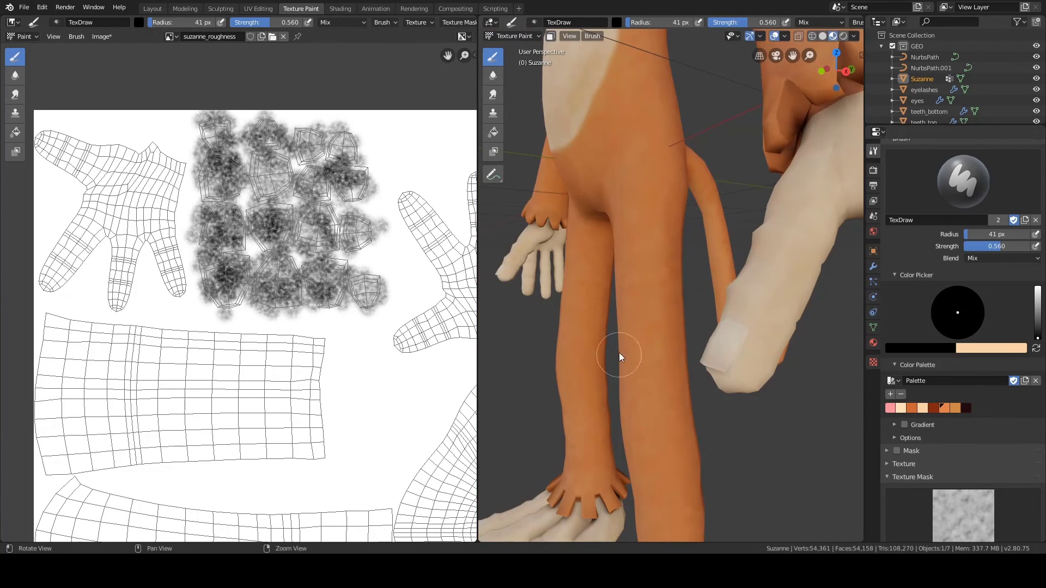
shift+middle_drag(619, 352, 524, 162)
middle_drag(707, 259, 544, 305)
Step: Go over the nail UV islands again in black, filling the light gaps and darkening the patchy areas
mouse_move(328, 223)
mouse_down()
mouse_move(355, 228)
mouse_move(365, 254)
mouse_move(352, 294)
mouse_move(282, 291)
mouse_move(216, 267)
mouse_move(218, 226)
mouse_move(266, 214)
mouse_move(318, 242)
mouse_move(269, 264)
mouse_move(359, 256)
mouse_move(346, 145)
mouse_move(303, 140)
mouse_move(226, 189)
mouse_up()
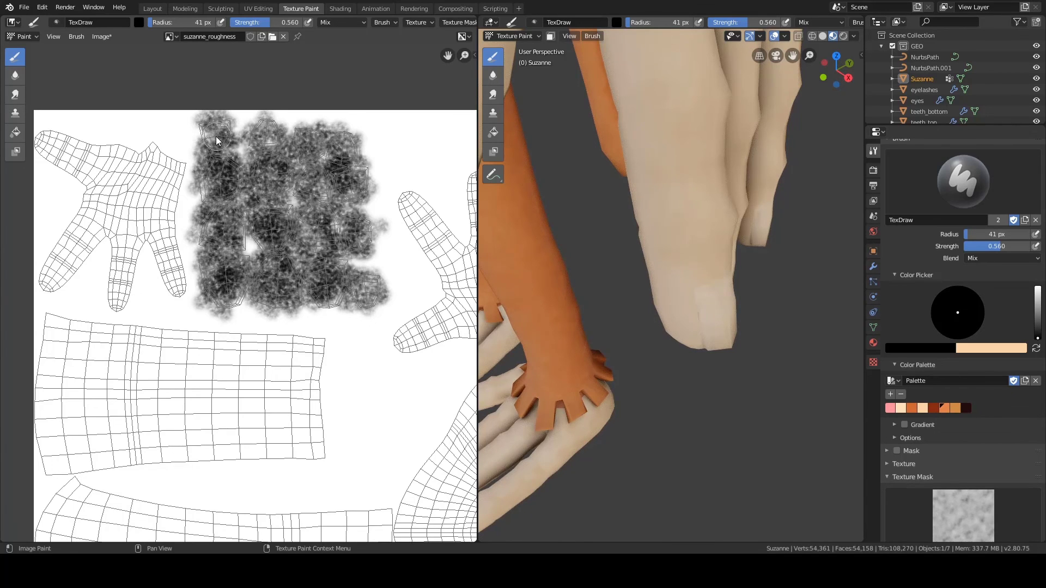
drag(250, 133, 251, 253)
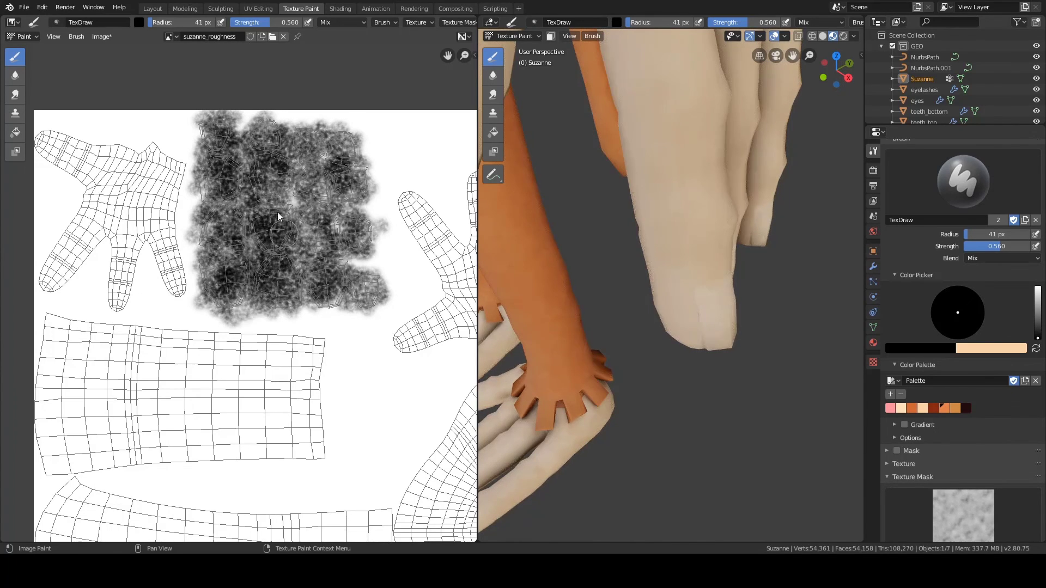
drag(277, 216, 341, 223)
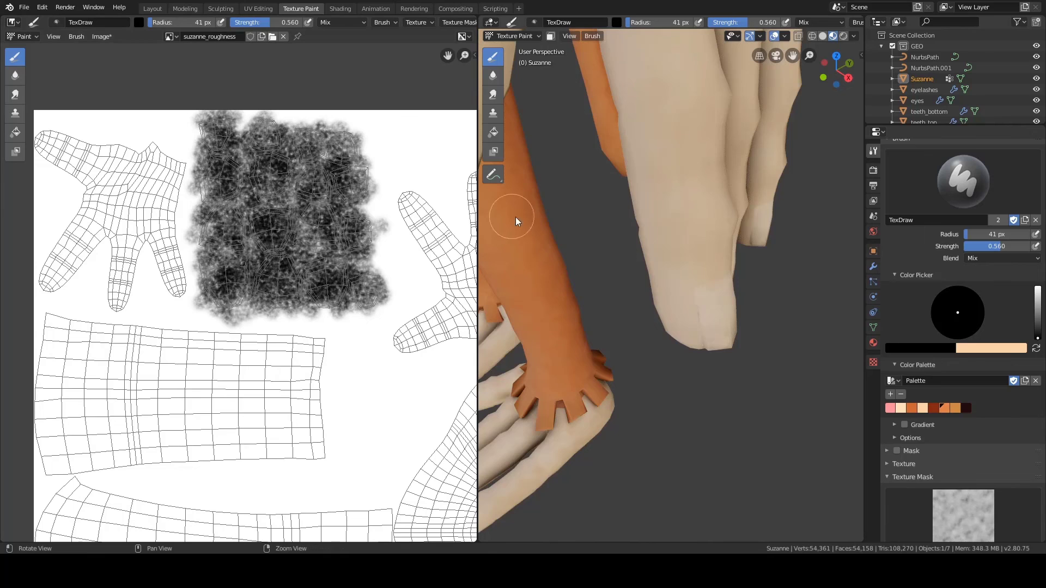
Step: Paint mid-grey over the black nail UV islands on the roughness map and check the fingernail shine on the whole character
mouse_move(516, 217)
middle_down()
mouse_move(705, 257)
mouse_move(691, 215)
mouse_move(724, 208)
mouse_move(747, 238)
mouse_move(600, 185)
mouse_move(638, 240)
mouse_move(722, 255)
middle_up()
drag(1038, 339, 1038, 303)
drag(334, 152, 354, 280)
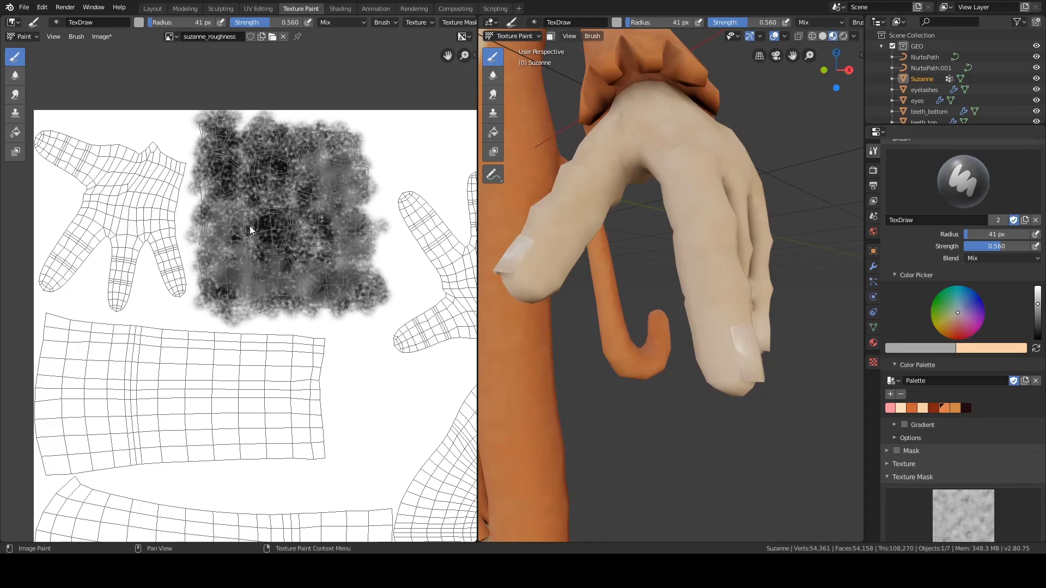
drag(250, 226, 259, 167)
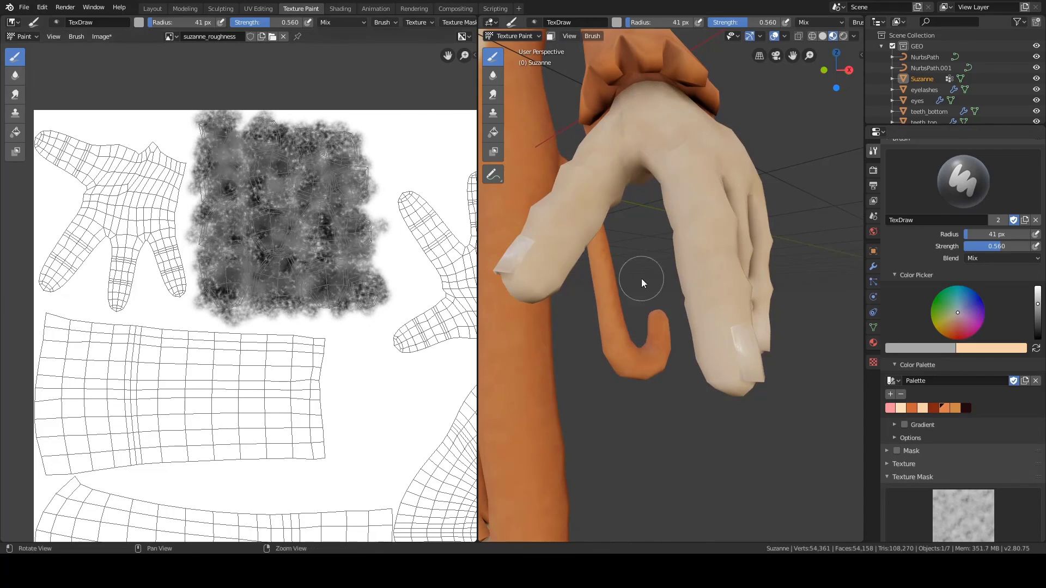
middle_drag(641, 279, 644, 236)
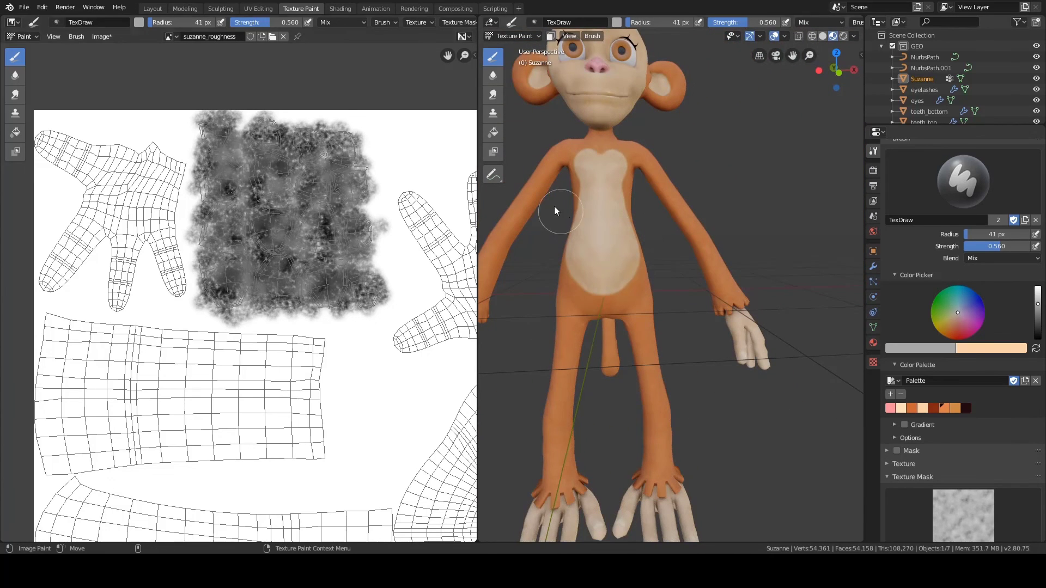
Step: Save the roughness map to disk as suzanne_roughness.png, navigating out of the scenes folder
click(102, 36)
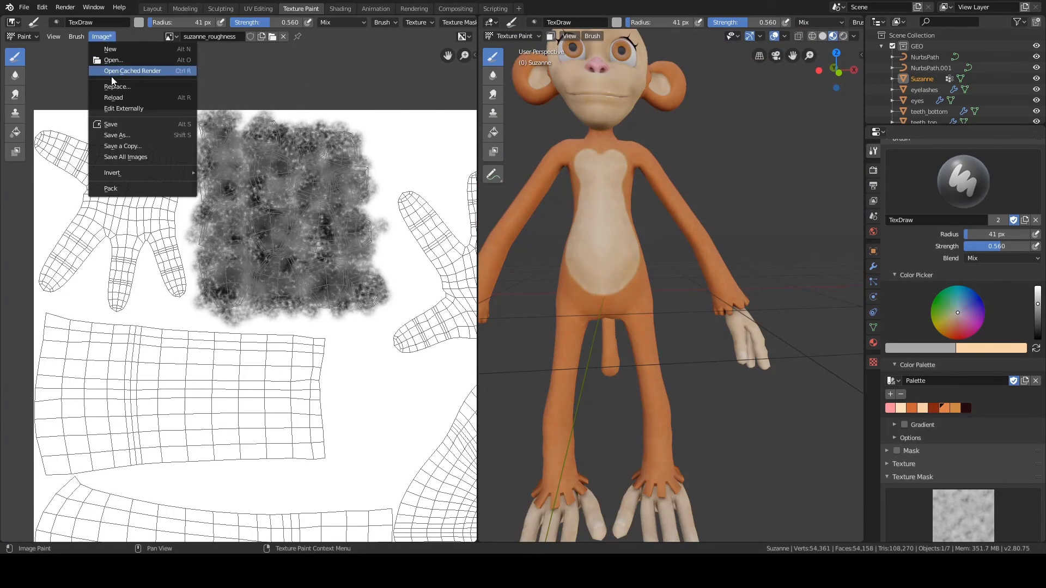
click(115, 135)
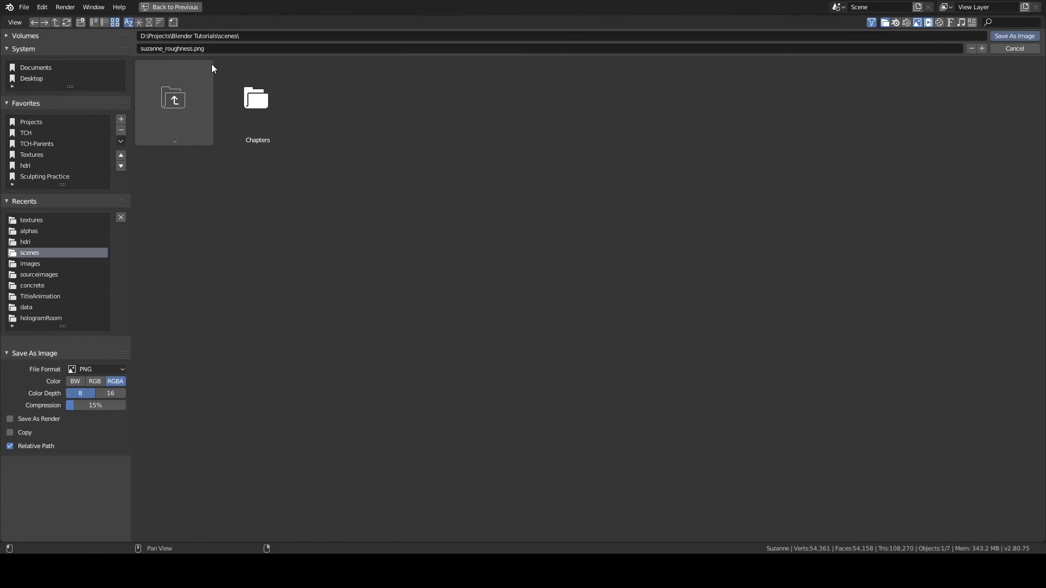
click(203, 76)
click(587, 103)
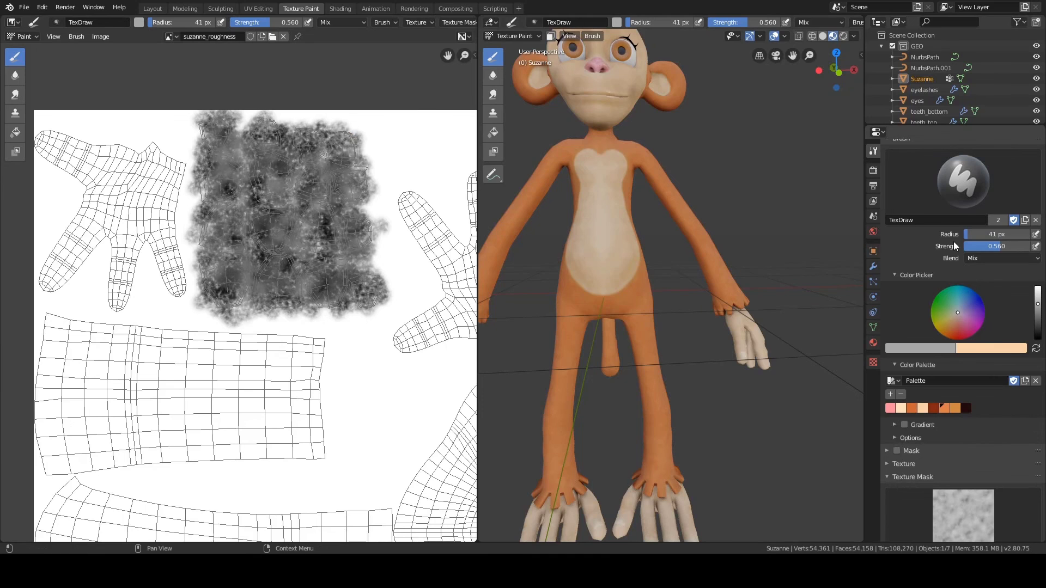
scroll(954, 246, up, 6)
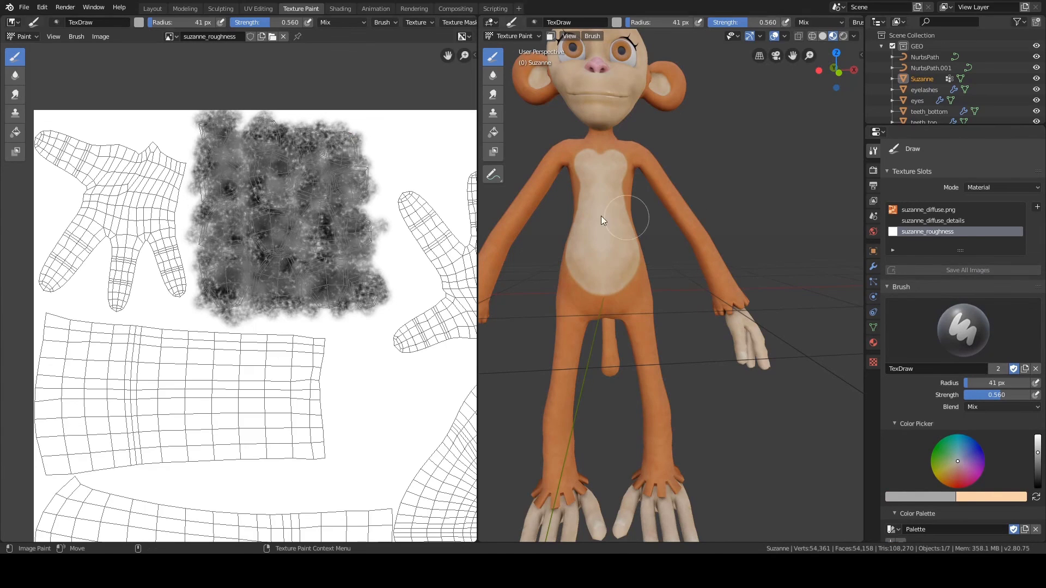
Step: Join the Image Editor area into the 3D viewport and switch the monkey from Texture Paint to Object Mode
right_click(477, 149)
click(476, 151)
click(378, 153)
mouse_move(463, 121)
middle_down()
mouse_move(483, 118)
mouse_move(554, 147)
mouse_move(602, 128)
mouse_move(667, 125)
mouse_move(483, 162)
mouse_move(535, 154)
mouse_move(257, 150)
mouse_move(489, 142)
mouse_move(628, 150)
mouse_move(496, 147)
middle_up()
key(ctrl+Tab)
click(601, 139)
scroll(583, 143, down, 5)
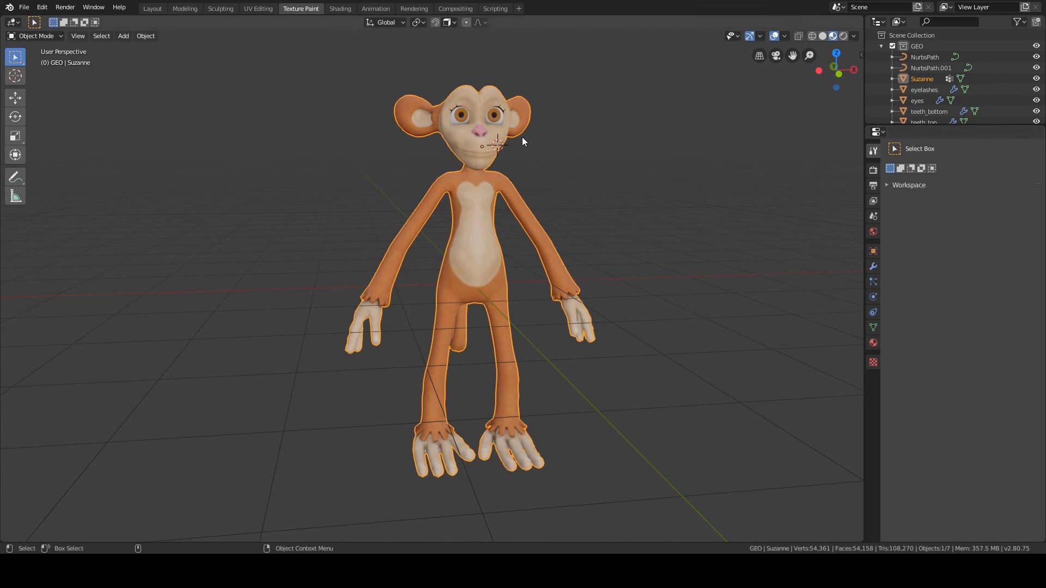
Step: Split a new area off the 3D viewport, turn it into a Shader Editor and hide its sidebar
drag(2, 17, 290, 98)
key(shift+F3)
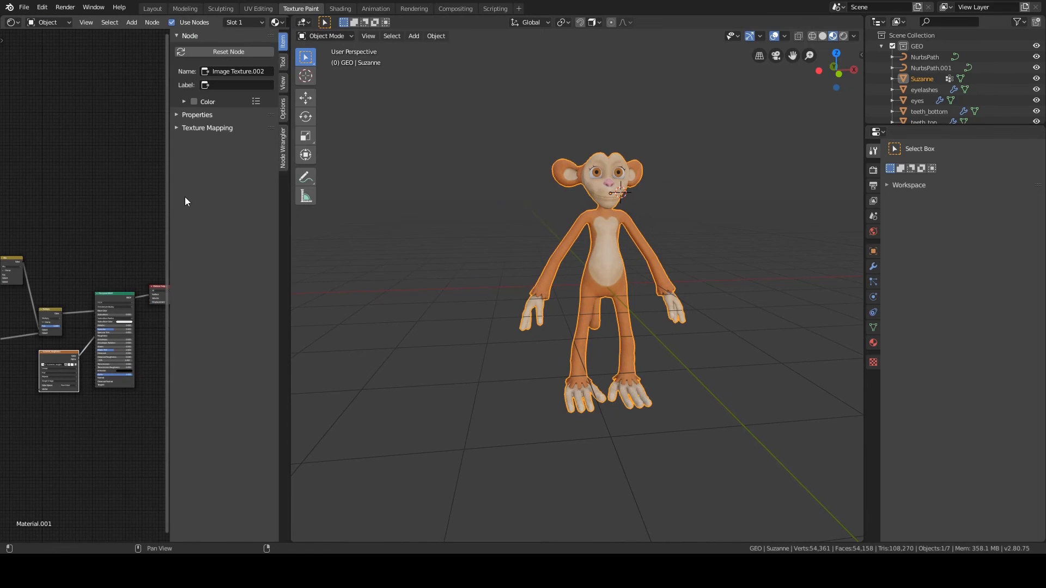
key(n)
scroll(204, 190, up, 3)
middle_drag(132, 248, 196, 199)
scroll(153, 184, up, 8)
scroll(196, 203, down, 3)
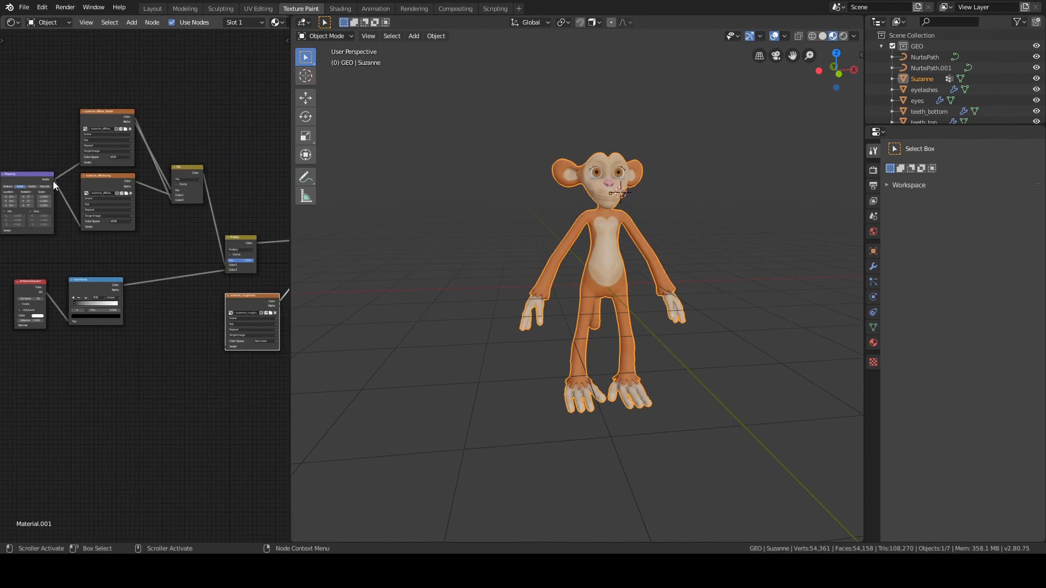
Step: Connect the Mapping node's Vector output to the suzanne_roughness texture's Vector input and shift that texture node sideways
drag(53, 180, 225, 347)
scroll(169, 243, up, 3)
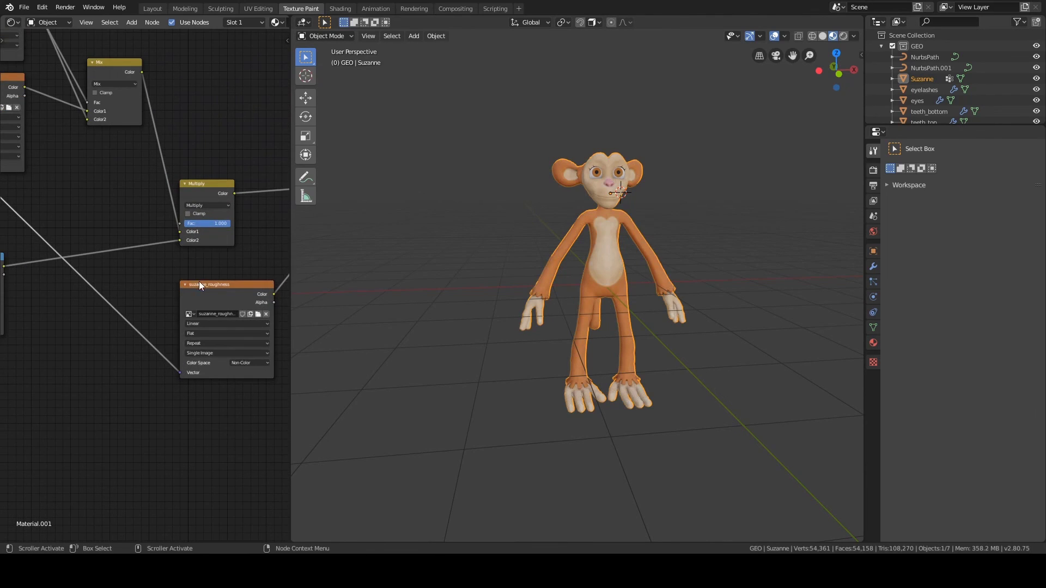
drag(199, 282, 155, 279)
Step: Try different Specular values up to 1.000 on the Principled BSDF and compare the shine on the monkey's face and body
middle_drag(287, 235, 111, 250)
scroll(159, 256, up, 6)
scroll(103, 265, up, 3)
drag(168, 253, 109, 253)
scroll(474, 231, up, 4)
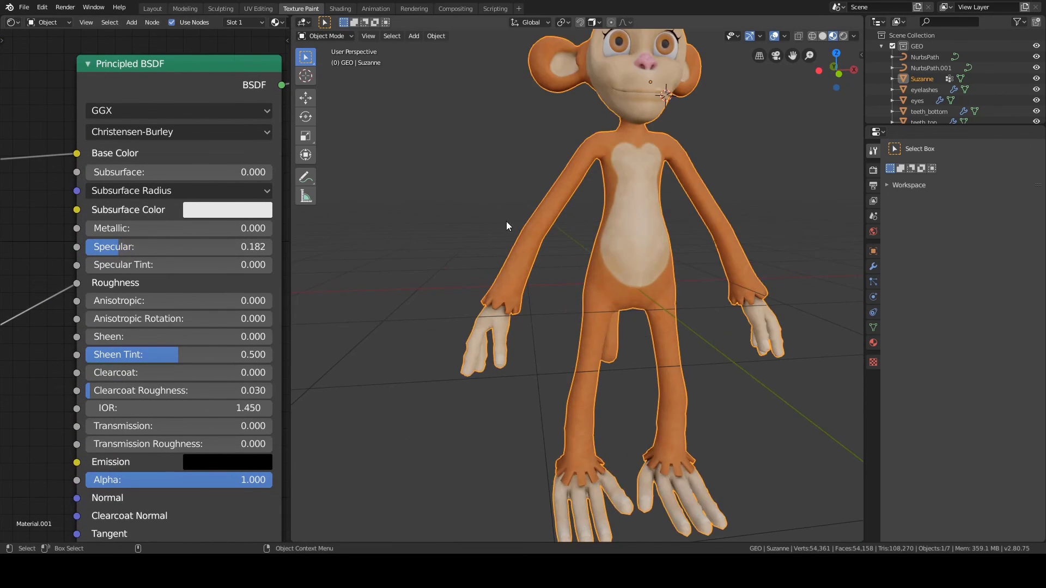
shift+middle_drag(506, 221, 422, 284)
middle_drag(422, 284, 439, 284)
mouse_move(125, 248)
mouse_down()
mouse_move(243, 248)
mouse_move(107, 248)
mouse_up()
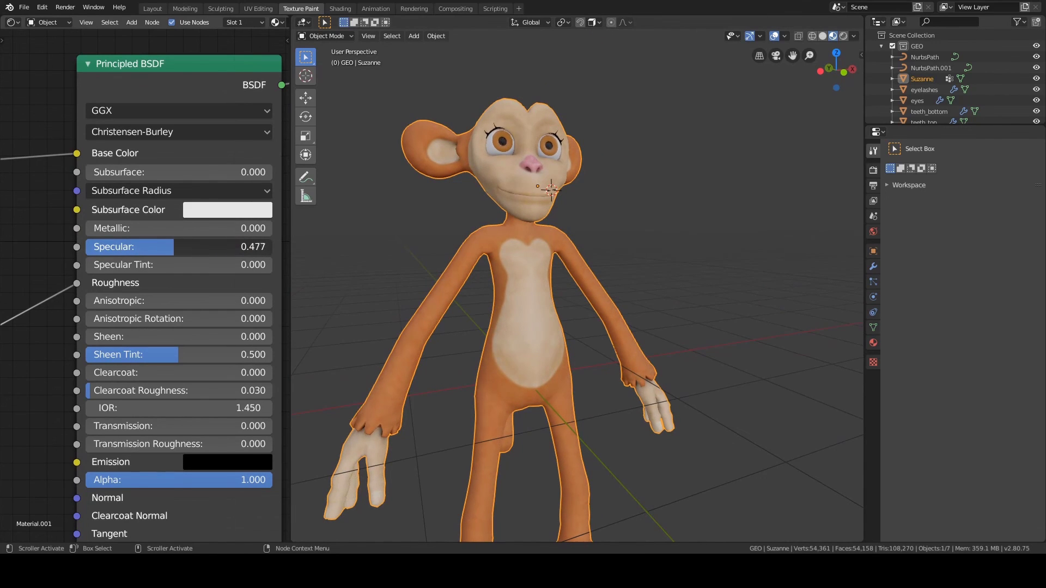
mouse_move(181, 248)
mouse_down()
mouse_move(267, 248)
mouse_move(86, 248)
mouse_move(272, 248)
mouse_up()
scroll(491, 271, up, 5)
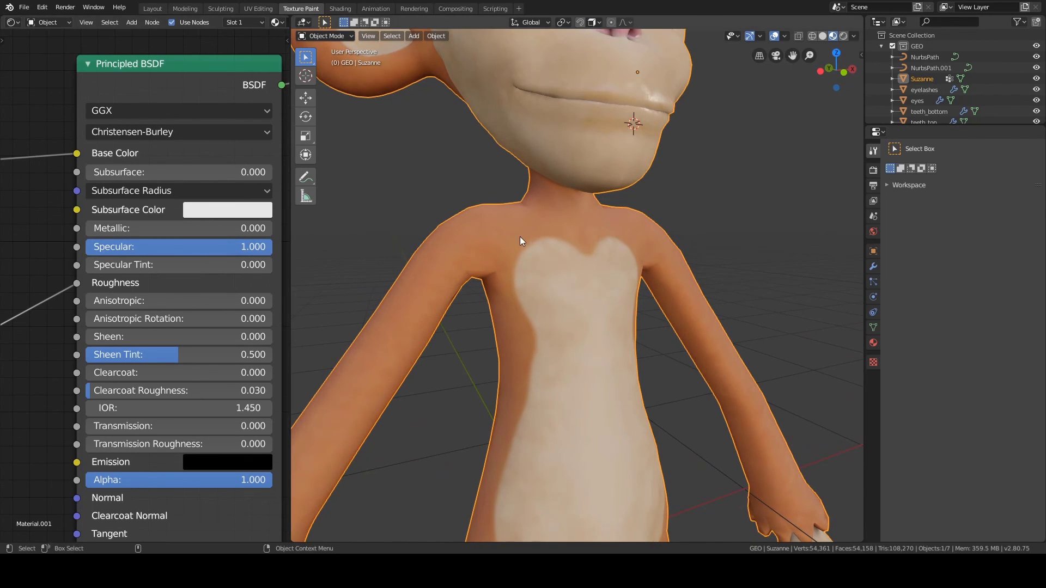
scroll(564, 254, down, 3)
drag(250, 247, 237, 247)
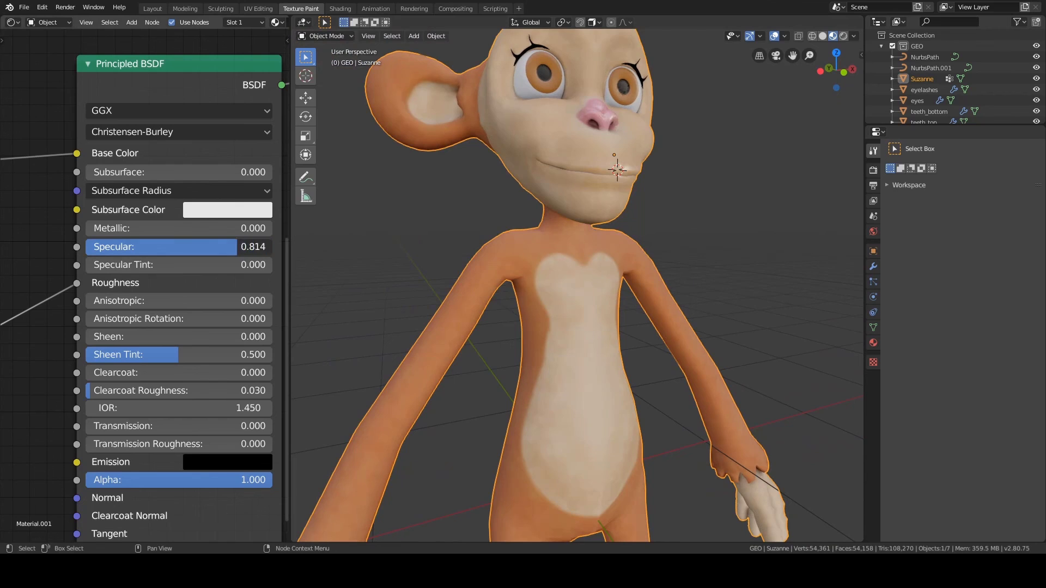
Step: Set the Principled BSDF's Specular to 0.3 and check the shading on the whole monkey
drag(168, 246, 143, 247)
click(143, 246)
text(0.3)
key(Return)
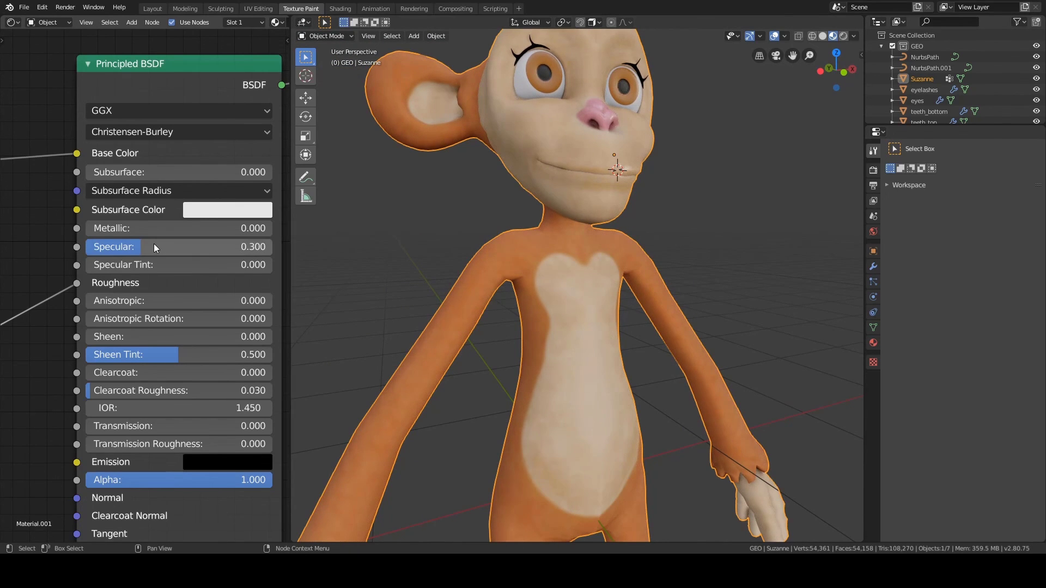
scroll(528, 236, down, 5)
middle_drag(528, 236, 511, 167)
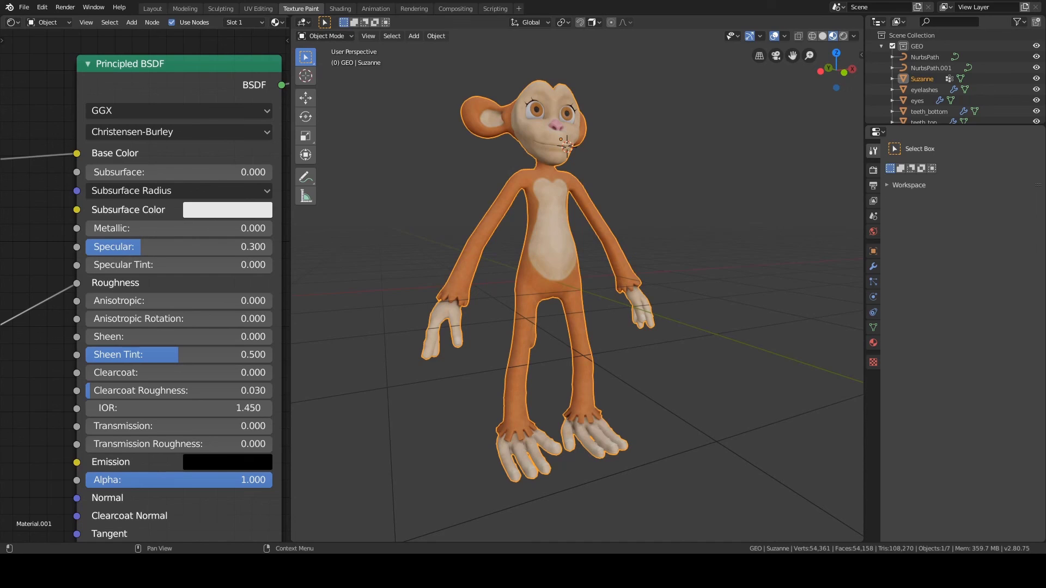
Step: Join the Shader Editor area back into the 3D viewport, frame the full monkey and save the Blender file
shift+middle_drag(530, 175, 548, 187)
right_click(290, 249)
click(284, 249)
click(260, 248)
scroll(518, 190, down, 2)
middle_drag(530, 189, 578, 231)
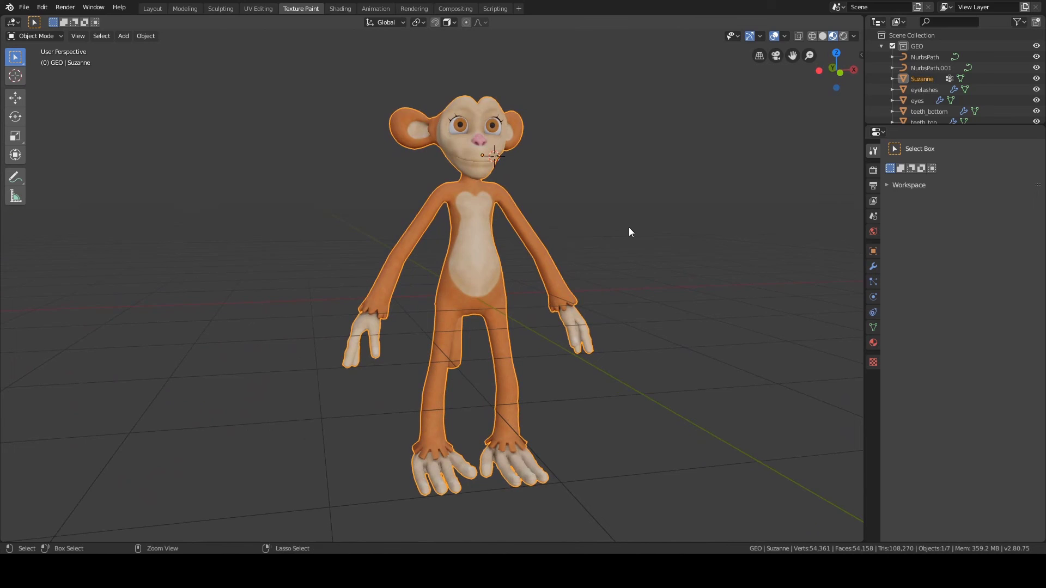
key(ctrl+s)
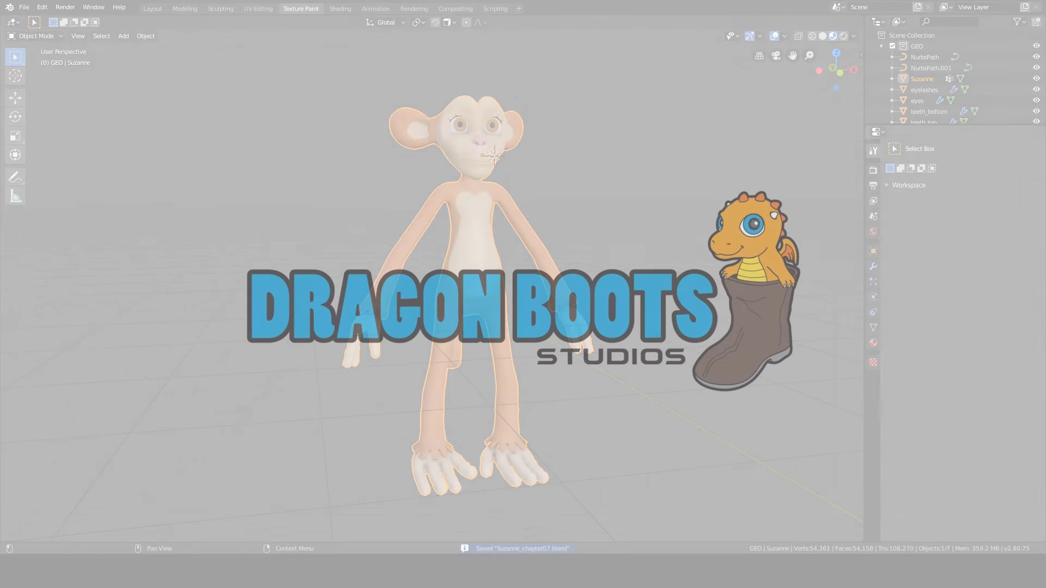